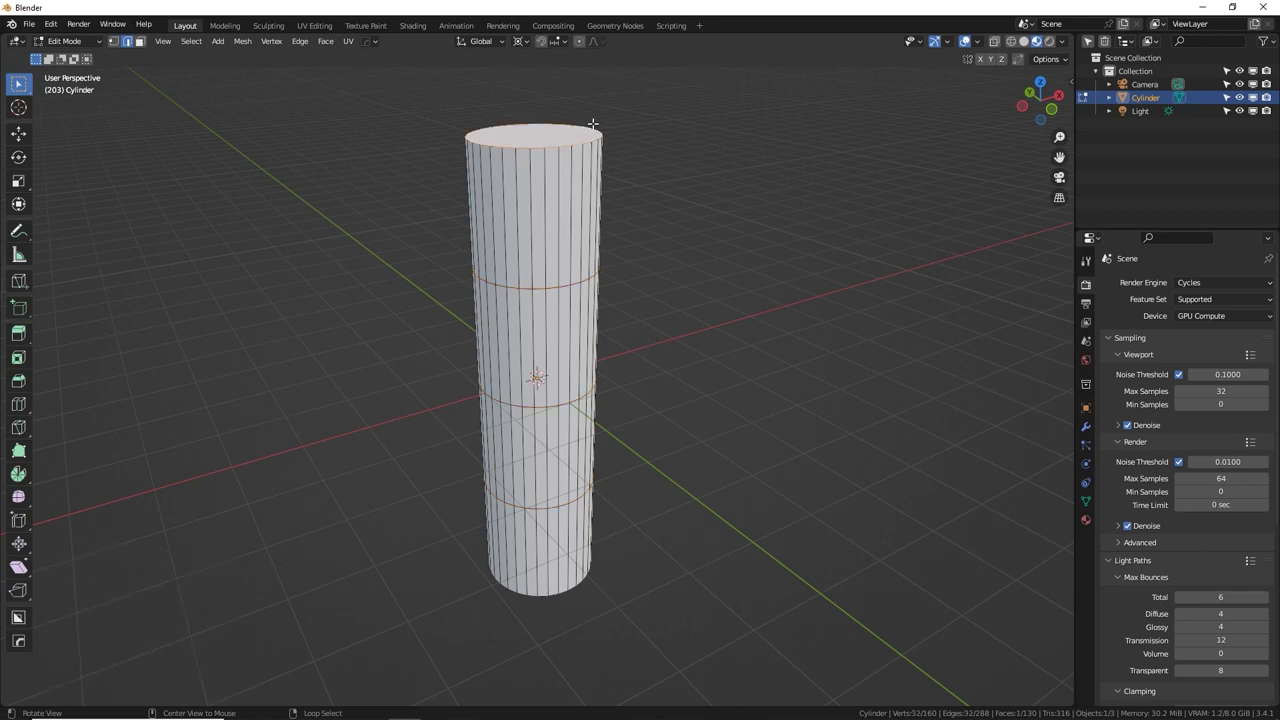
Set the transform pivot to Individual Origins and scale the cylinder's top edge loop down to about 0.41.
key("s")
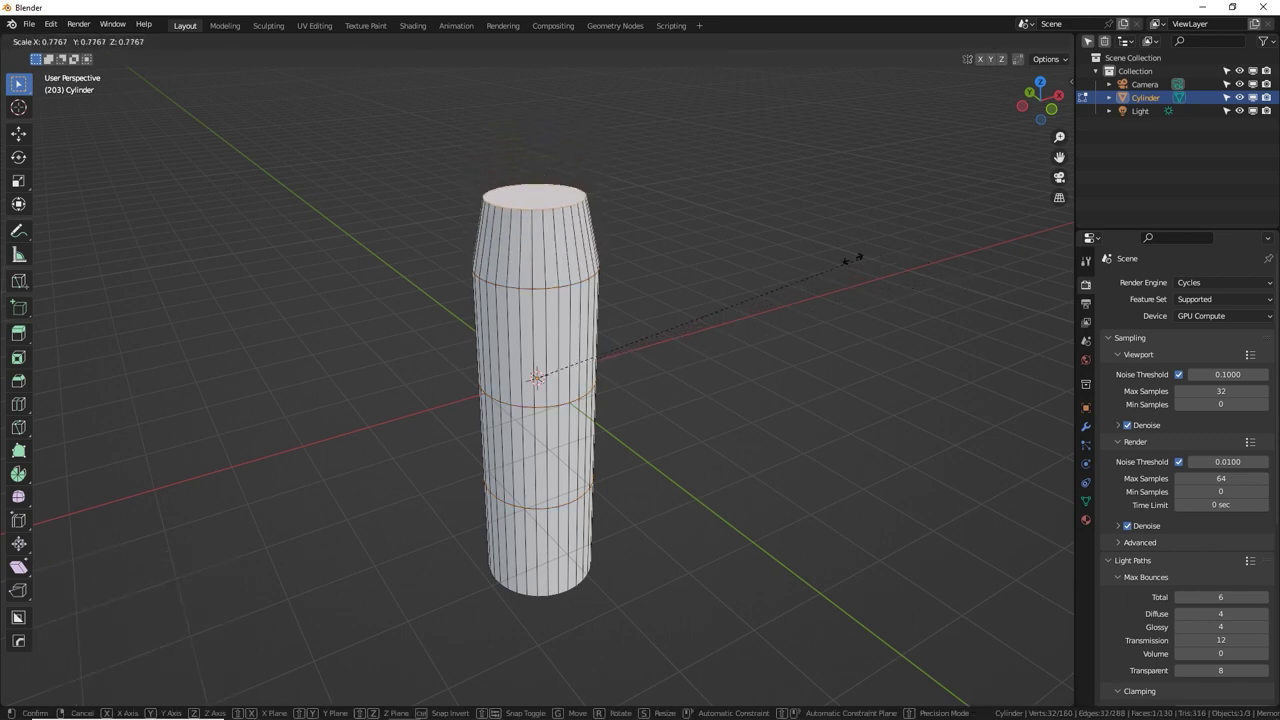
left_click(641, 313)
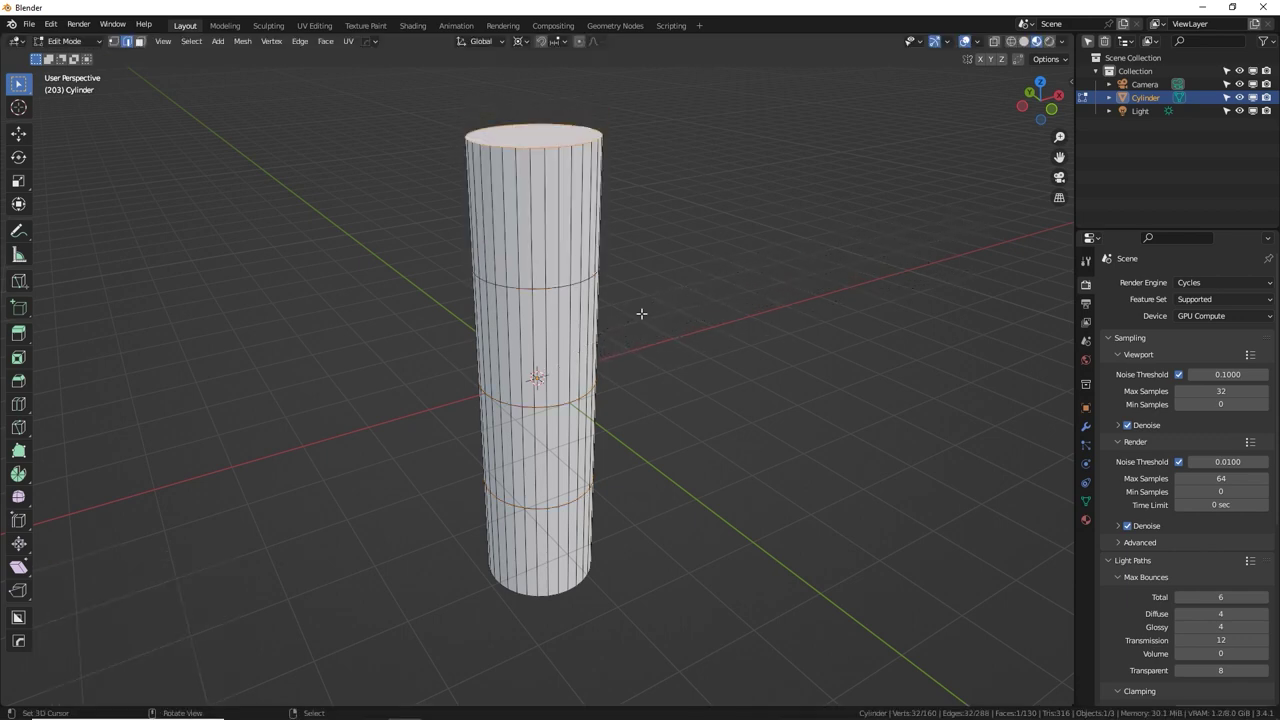
left_click(516, 41)
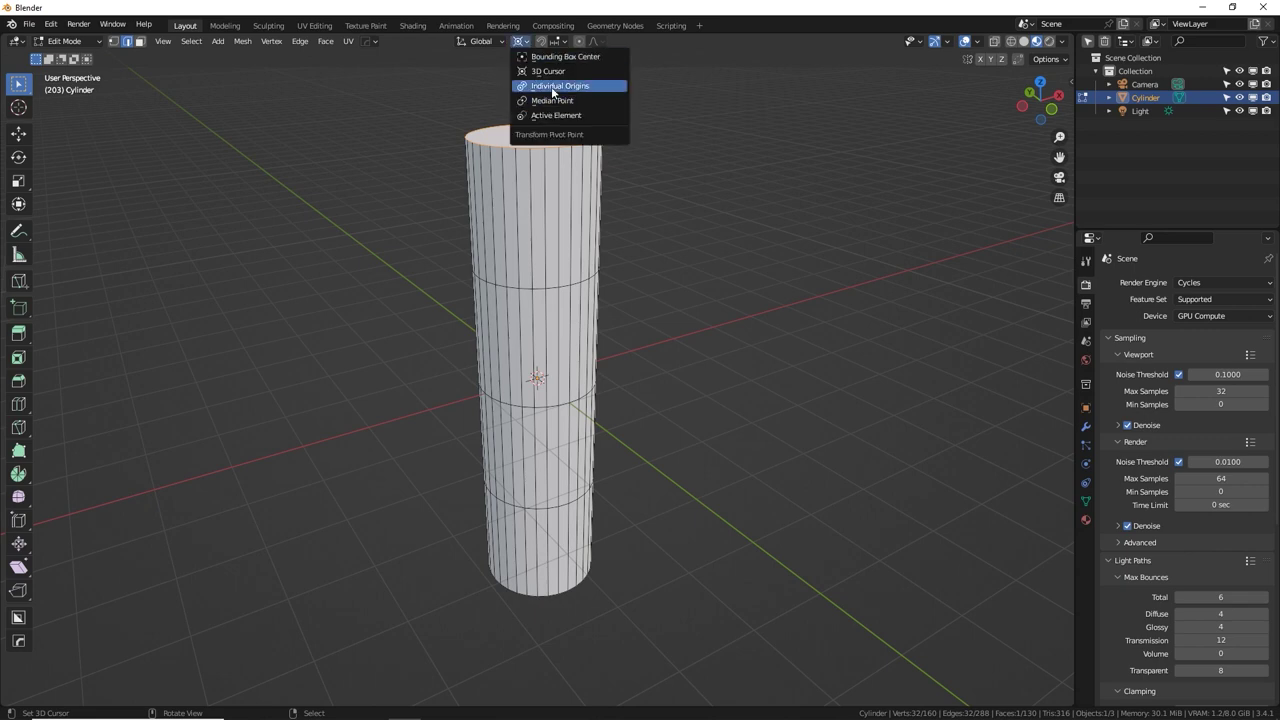
left_click(540, 84)
key("s")
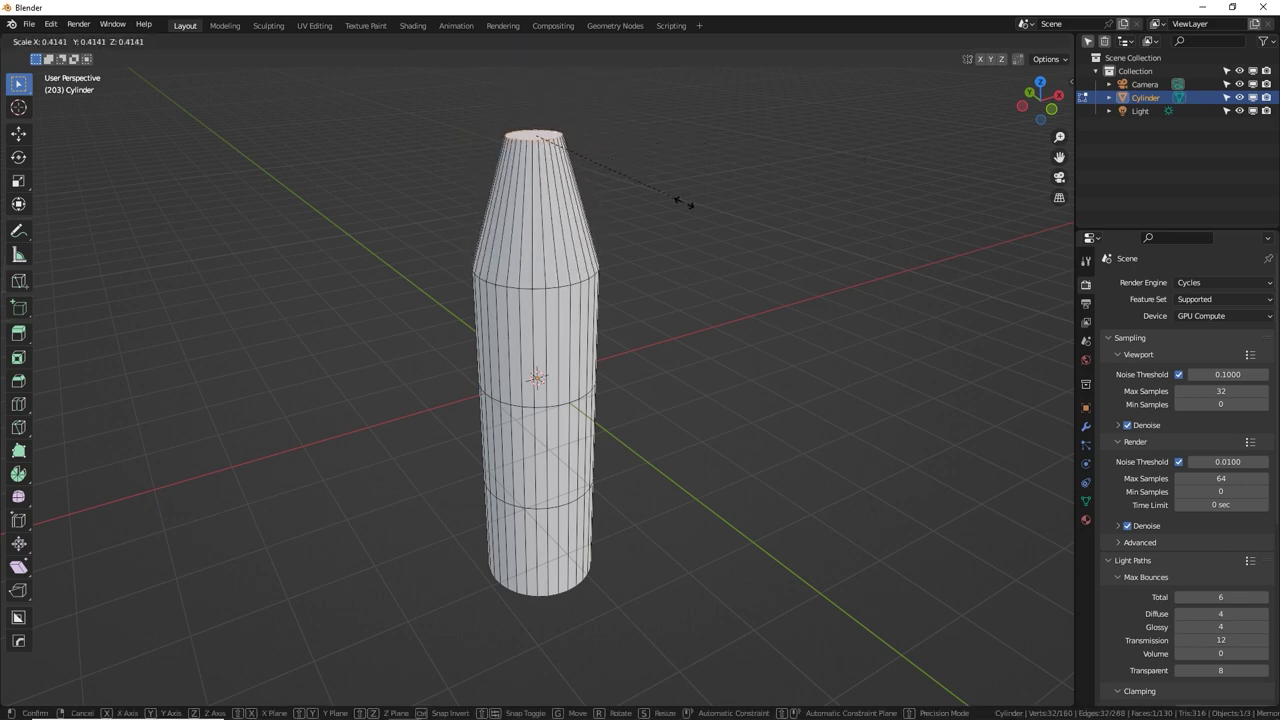
left_click(680, 202)
Select the cylinder's bottom edge loop and scale it down to about 0.49.
left_click(583, 612, "alt")
middle_click_drag(619, 571, 785, 365)
key("s")
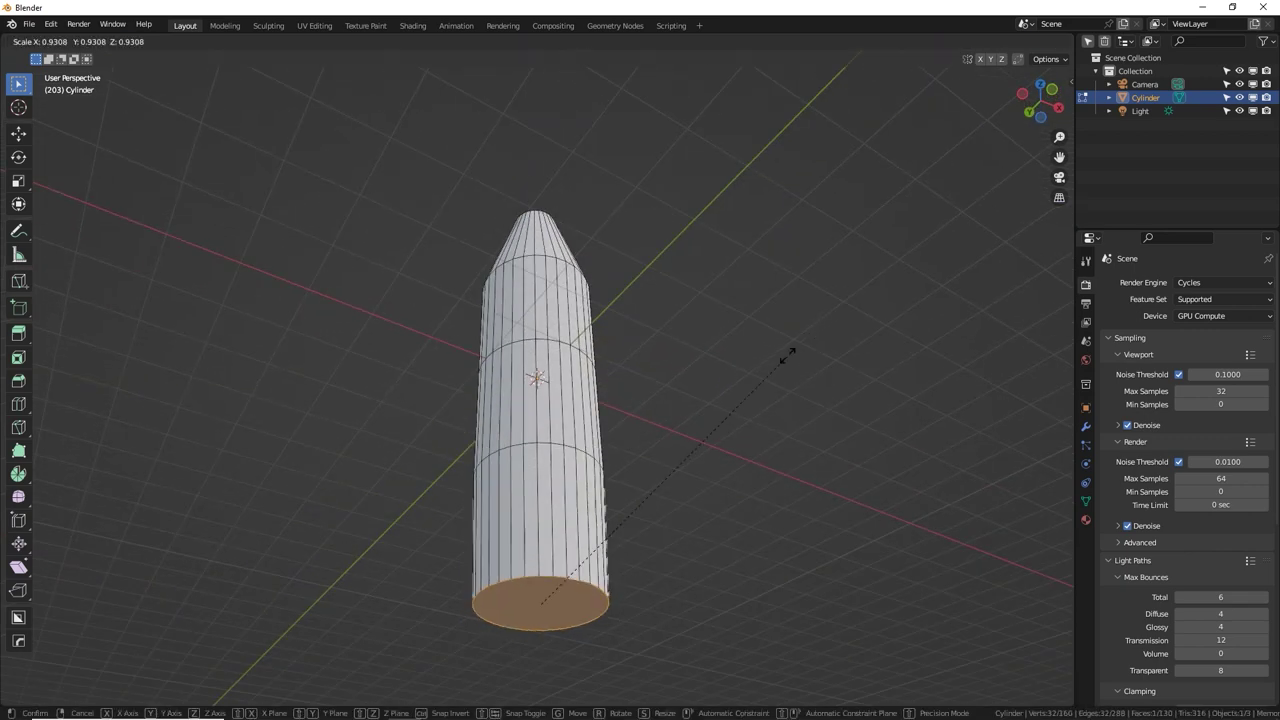
left_click(665, 473)
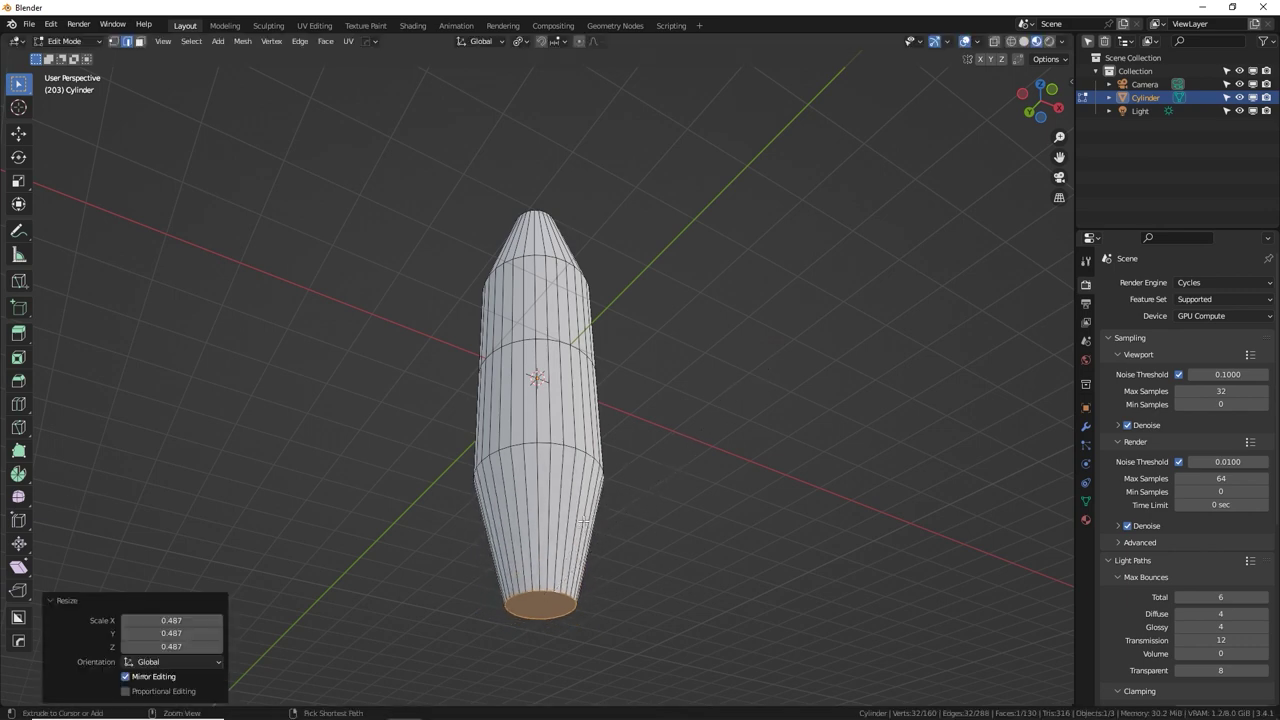
Add a centred loop cut to the tapered bottom section and scale it up to about 1.16.
key("ctrl+r")
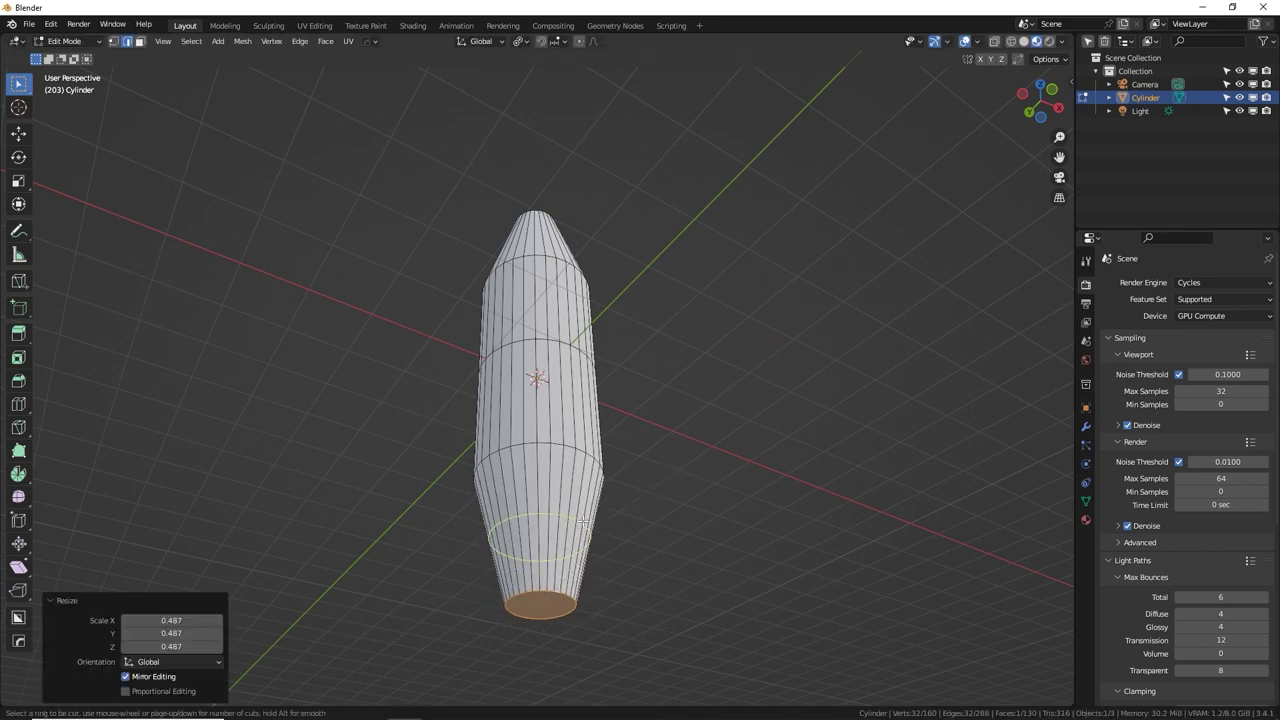
left_click(583, 521)
right_click(586, 520)
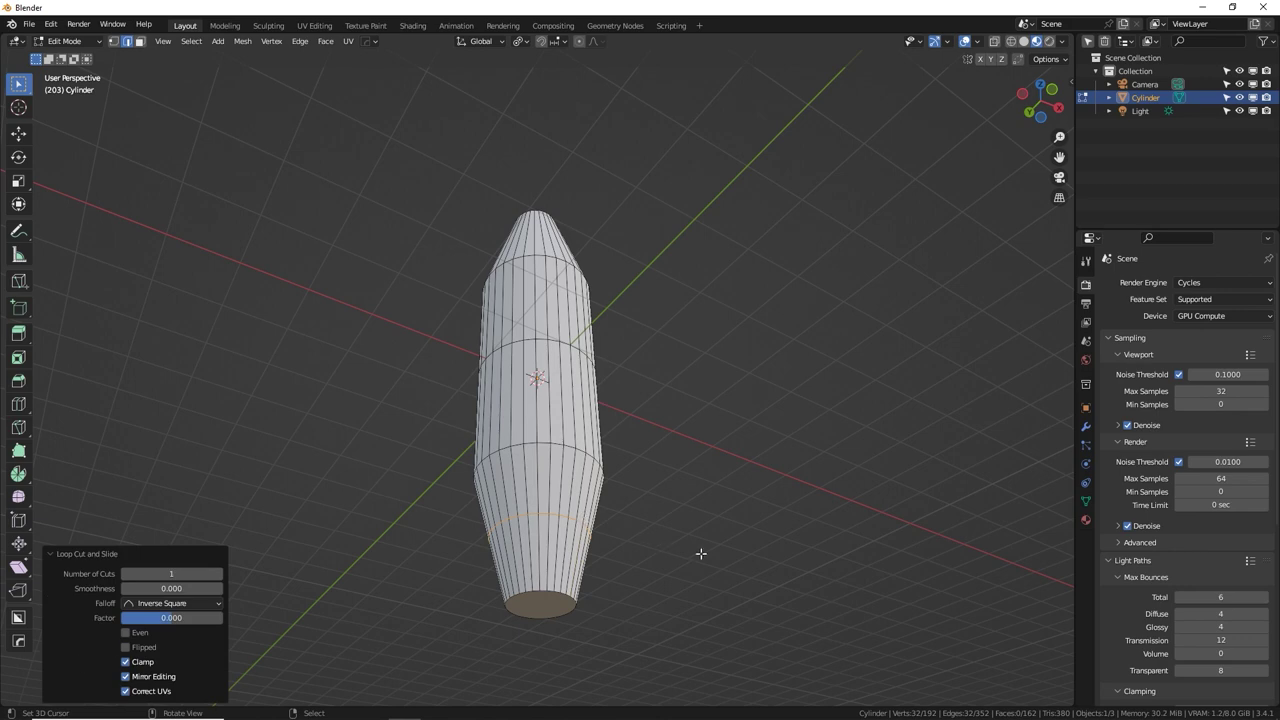
key("s")
left_click(718, 551)
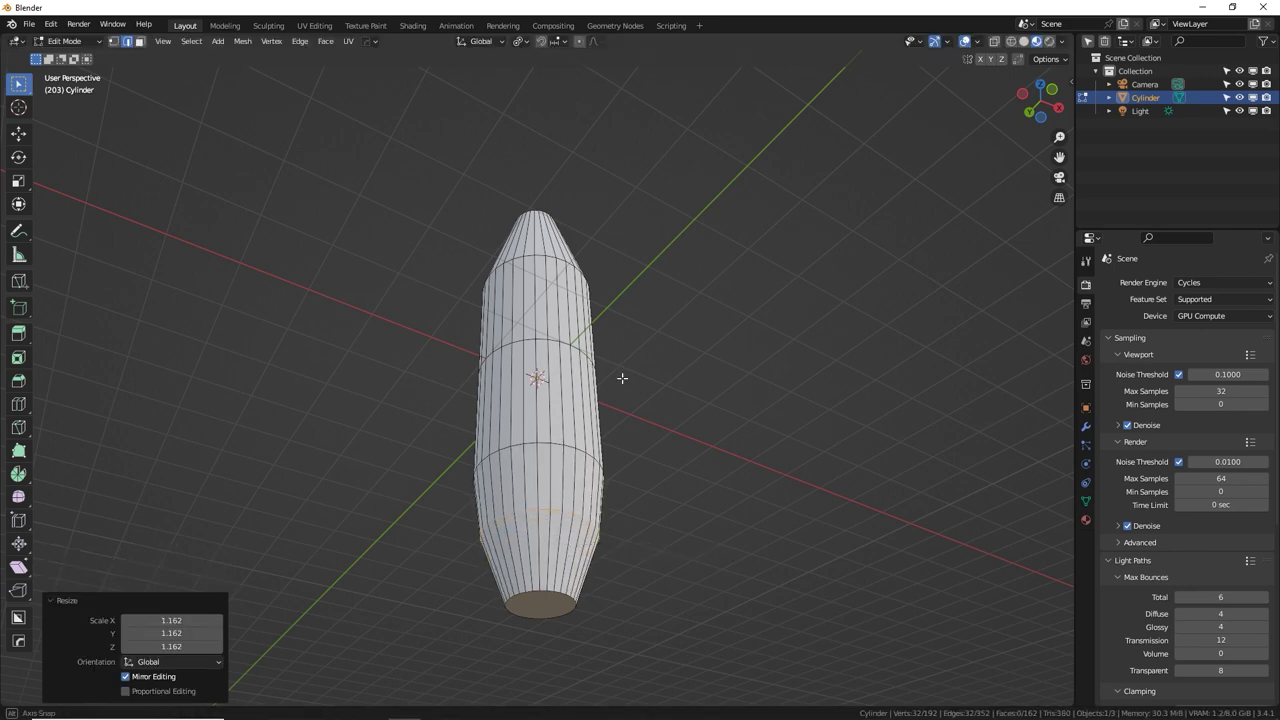
Extrude the cylinder's top face upward about 0.67 m and scale it down to about 0.27.
middle_click_drag(623, 377, 629, 466)
middle_click_drag(622, 272, 612, 312)
key("3")
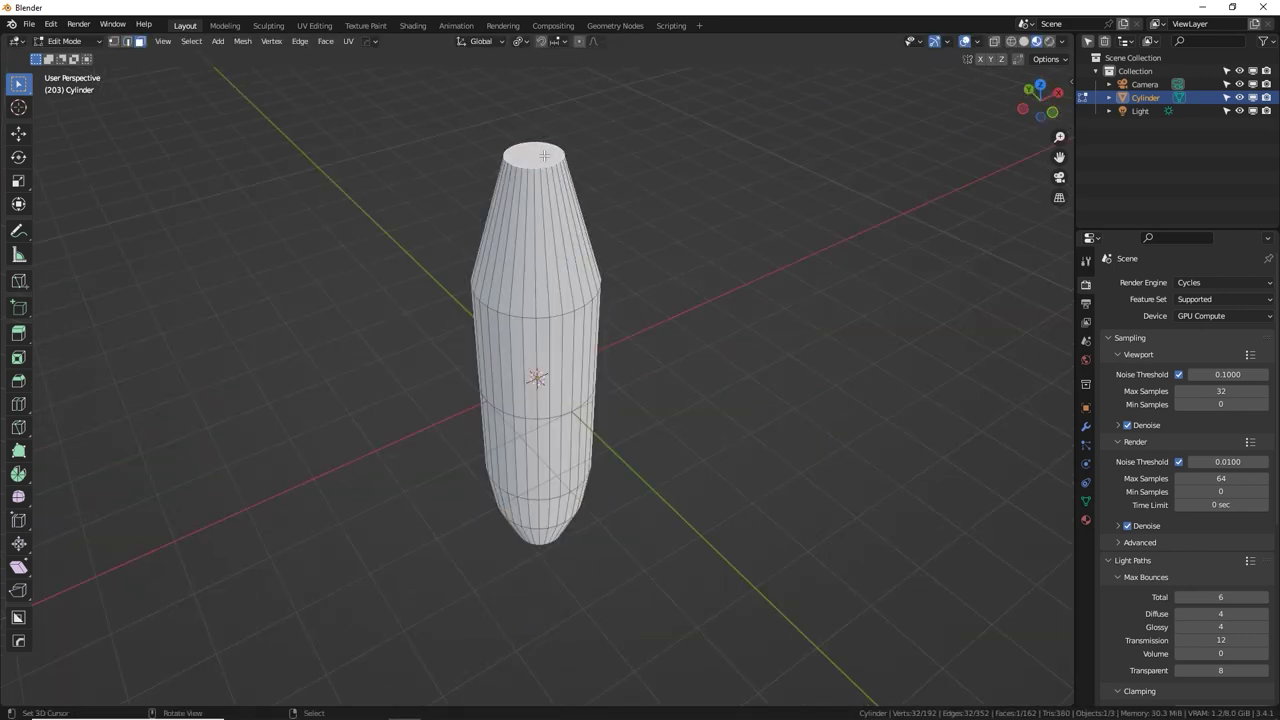
middle_click_drag(681, 193, 674, 277)
middle_click_drag(671, 334, 686, 374)
scroll(645, 263, "up", 2)
middle_click_drag(686, 374, 685, 334)
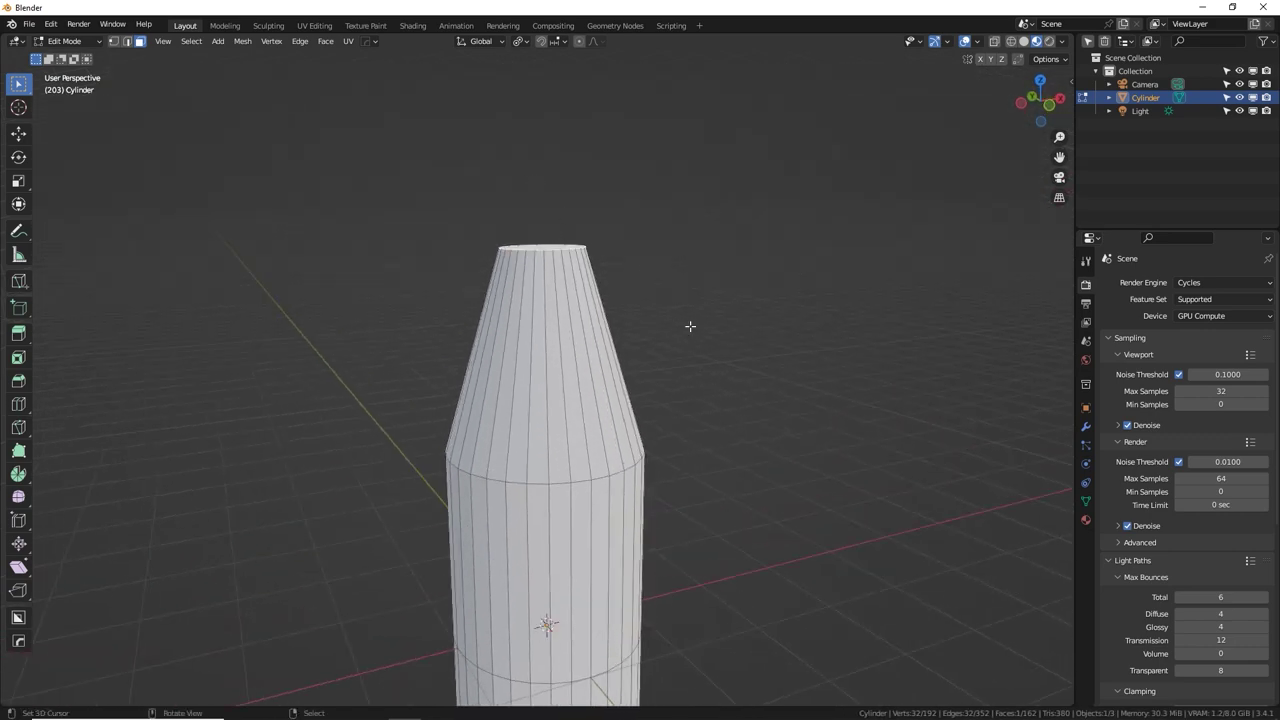
key("e")
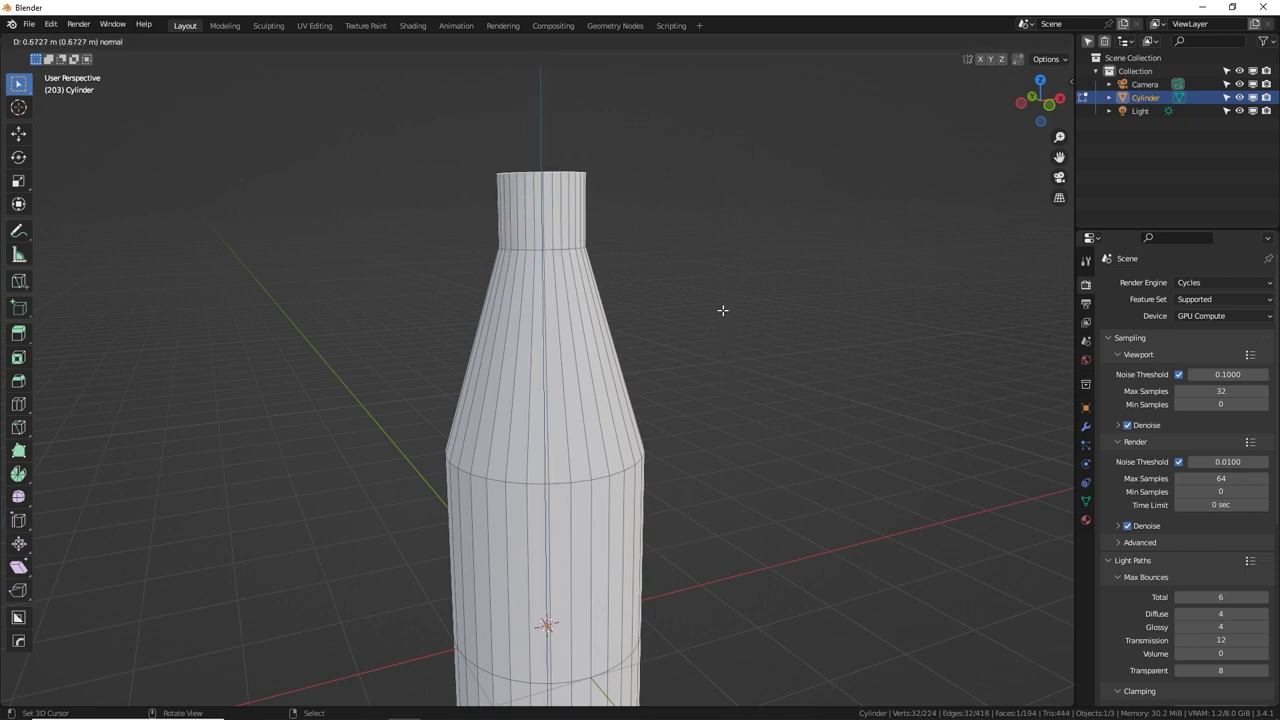
left_click(723, 309)
key("s")
left_click(606, 206)
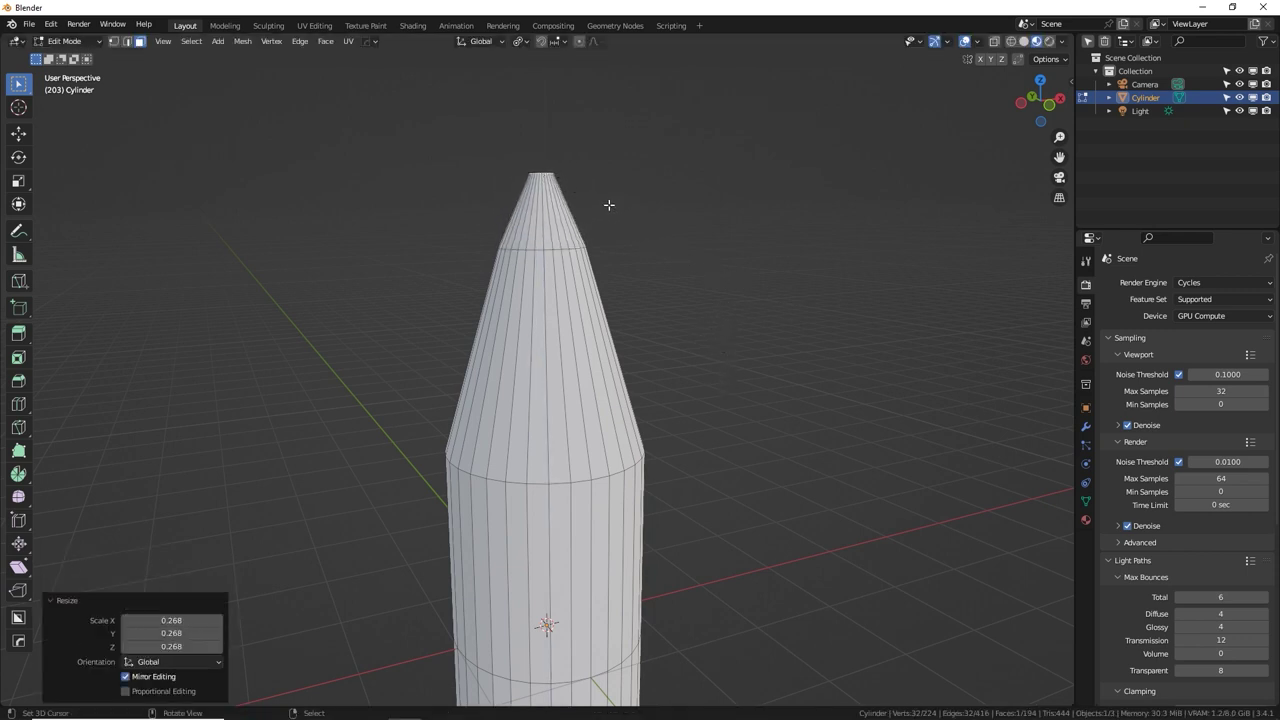
Extrude the narrow top face slightly upward again and scale it to about 0.77.
middle_click_drag(606, 206, 617, 368, "shift")
key("e")
left_click(714, 392)
key("s")
left_click(682, 402)
Inset the small face at the tip by about 0.044 m.
middle_click_drag(682, 402, 736, 468)
scroll(736, 468, "up", 2)
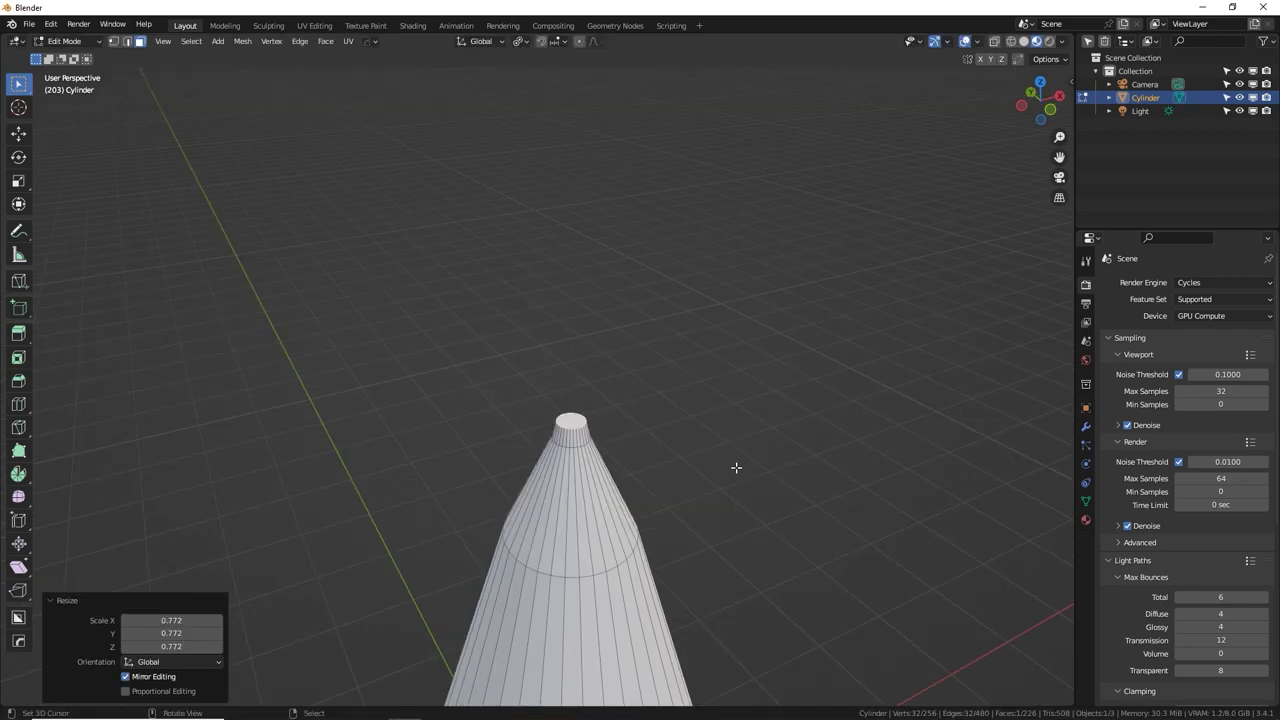
key("i")
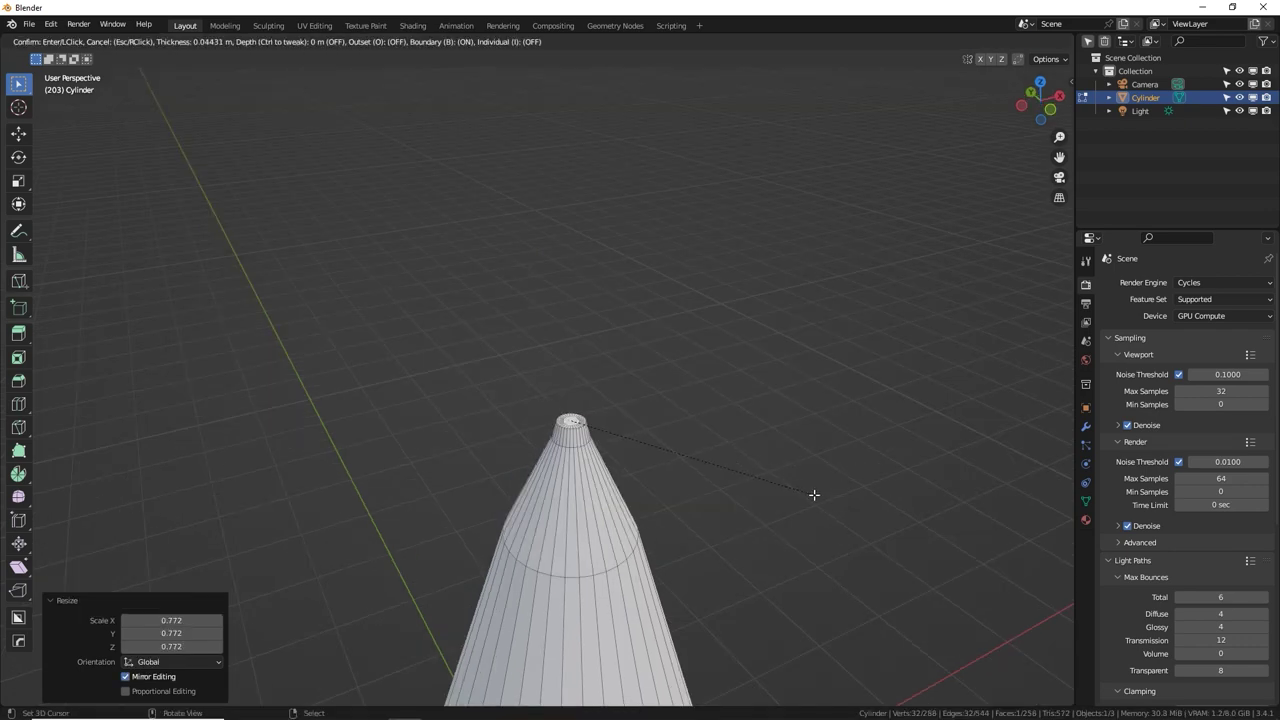
left_click(814, 494)
Extrude the inset tip face upward about 1.79 m and shrink its end to form a pointed antenna.
middle_click_drag(689, 426, 665, 509)
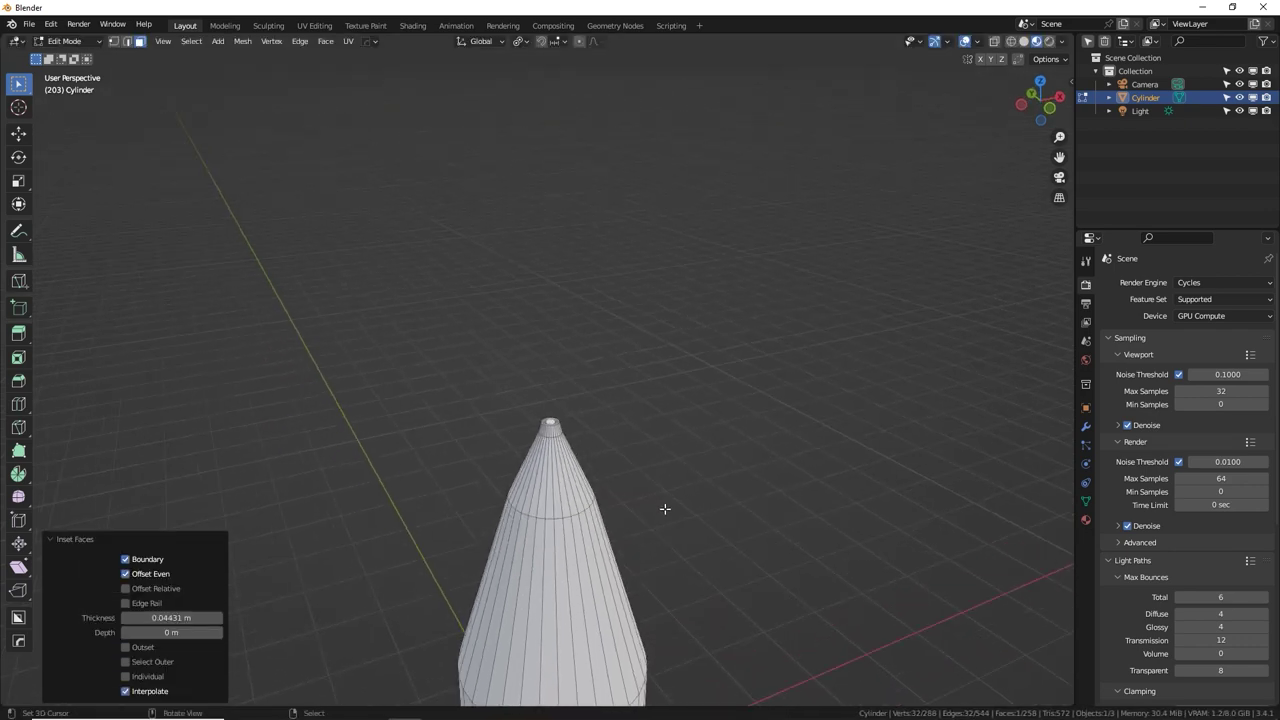
key("e")
left_click(671, 313)
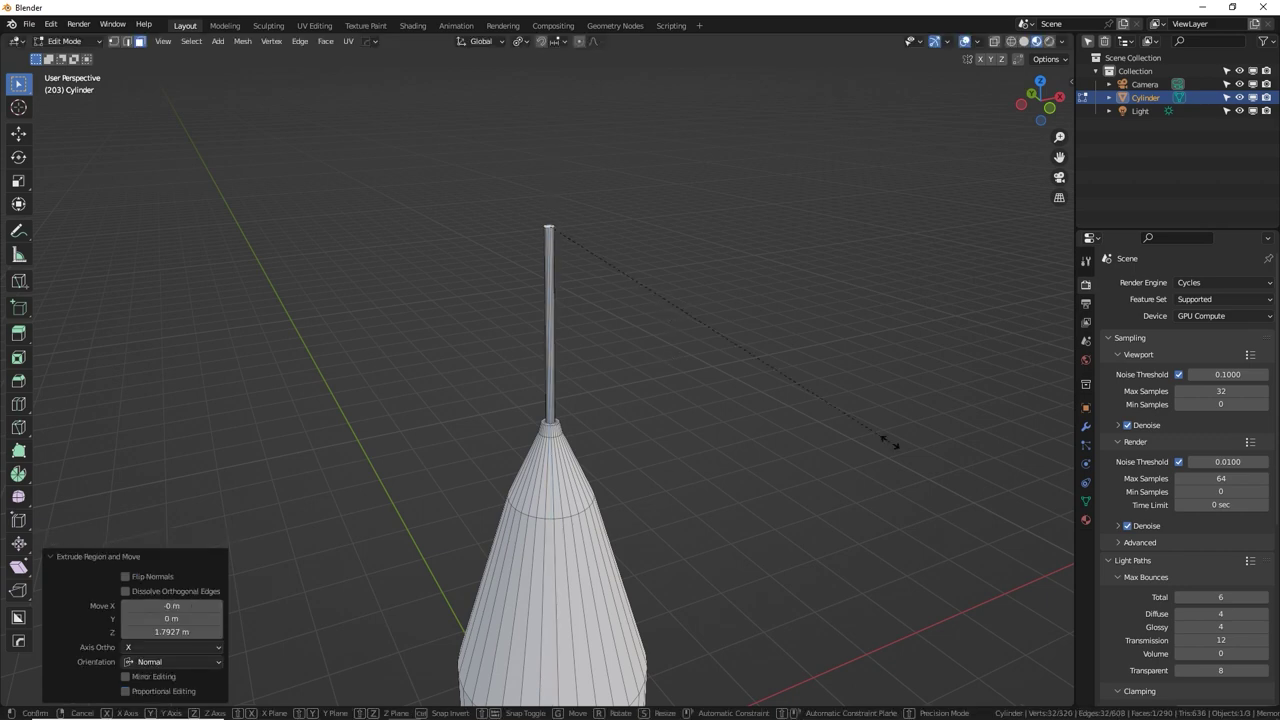
key("s")
left_click(619, 278)
key("Tab")
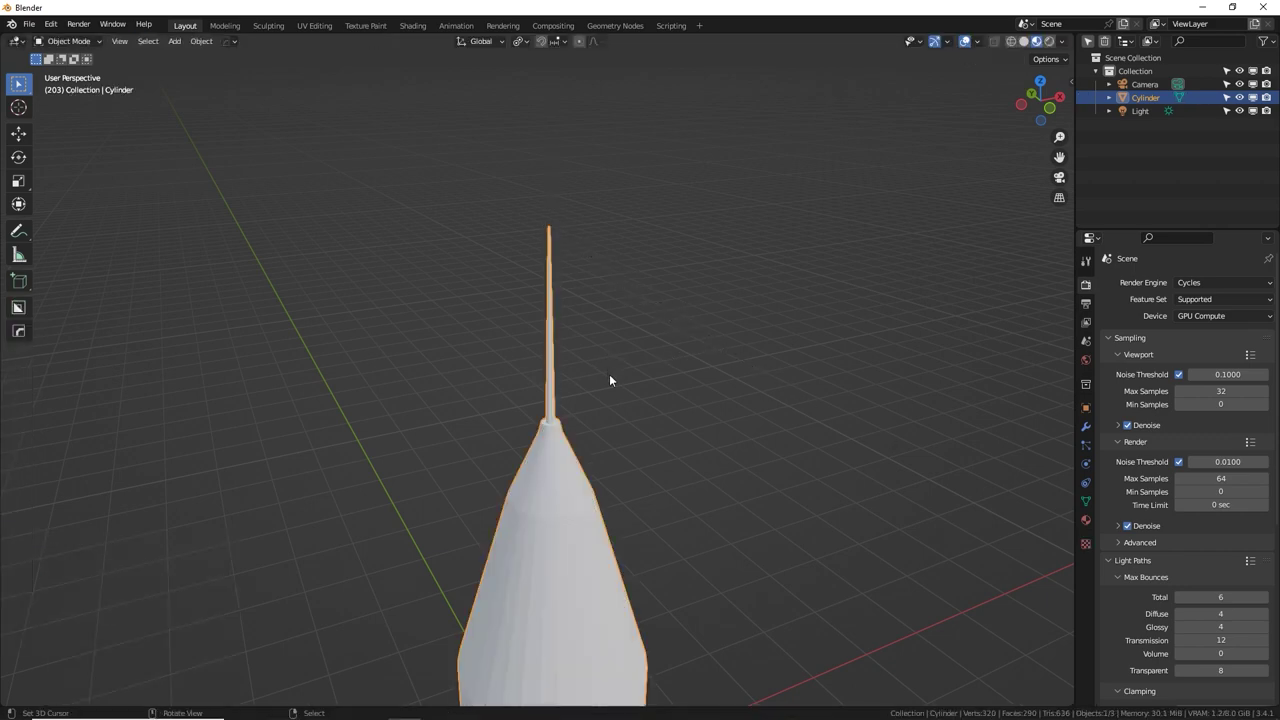
Select the edge loop around the middle of the body and scale it up to about 1.17.
middle_click_drag(609, 374, 512, 390)
key("Tab")
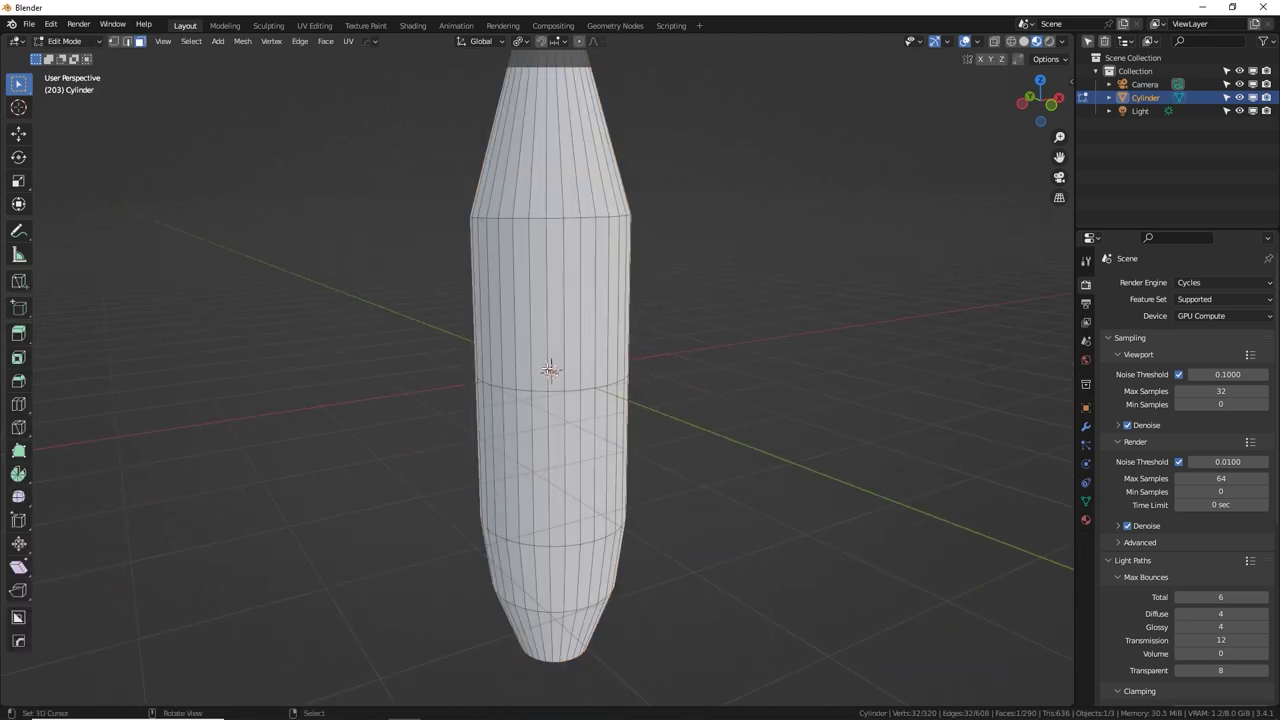
left_click(127, 41)
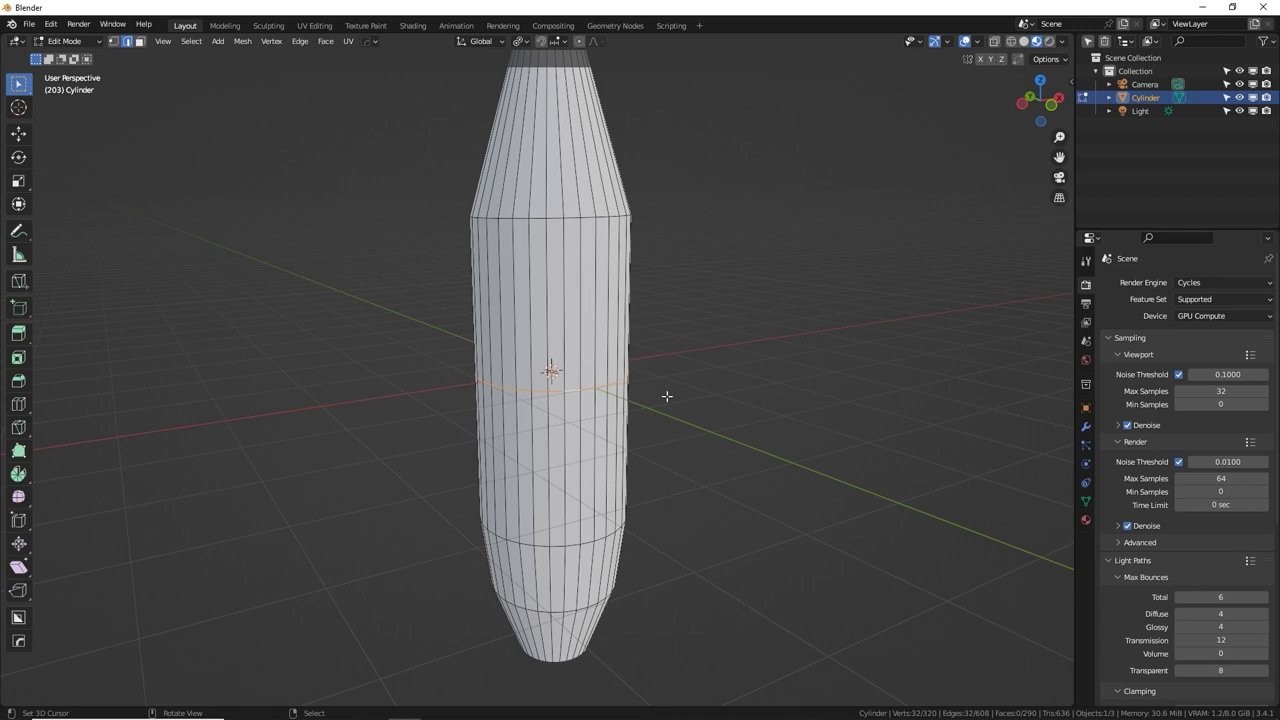
key("s")
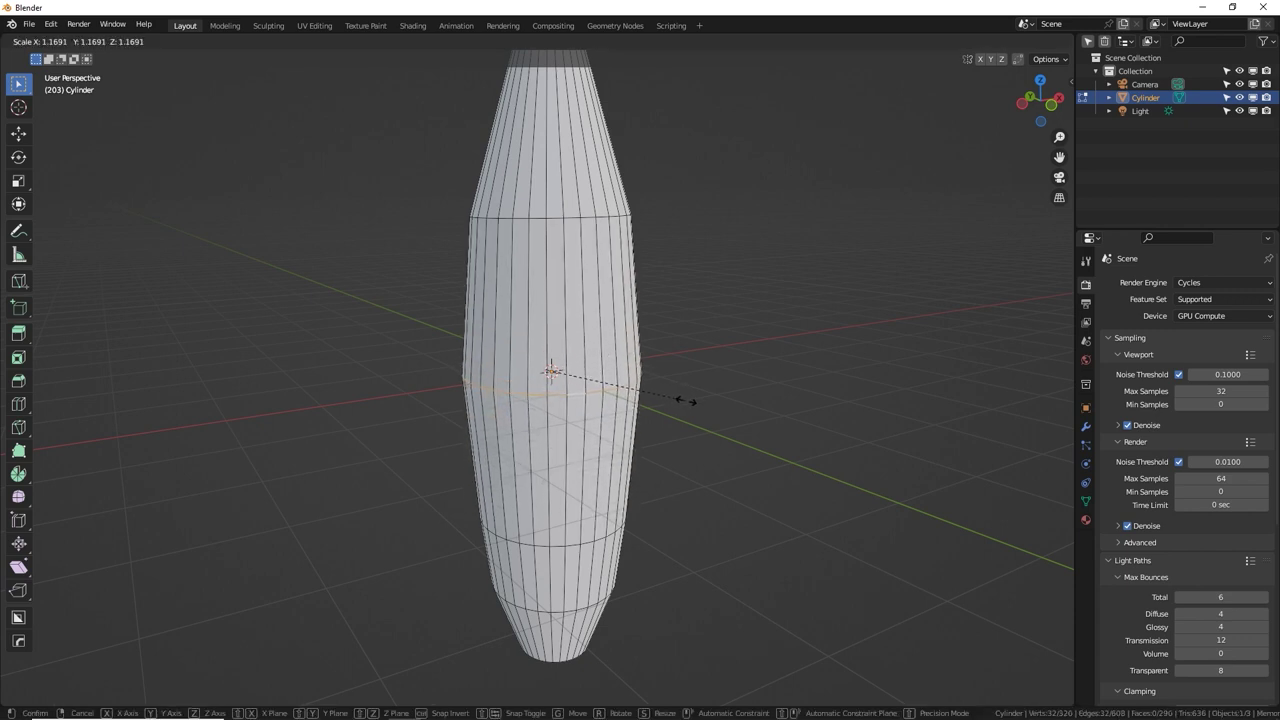
left_click(686, 400)
Bevel the middle edge loop to a width of about 1.24 m and scale the resulting band to about 1.05.
middle_click_drag(680, 402, 653, 371)
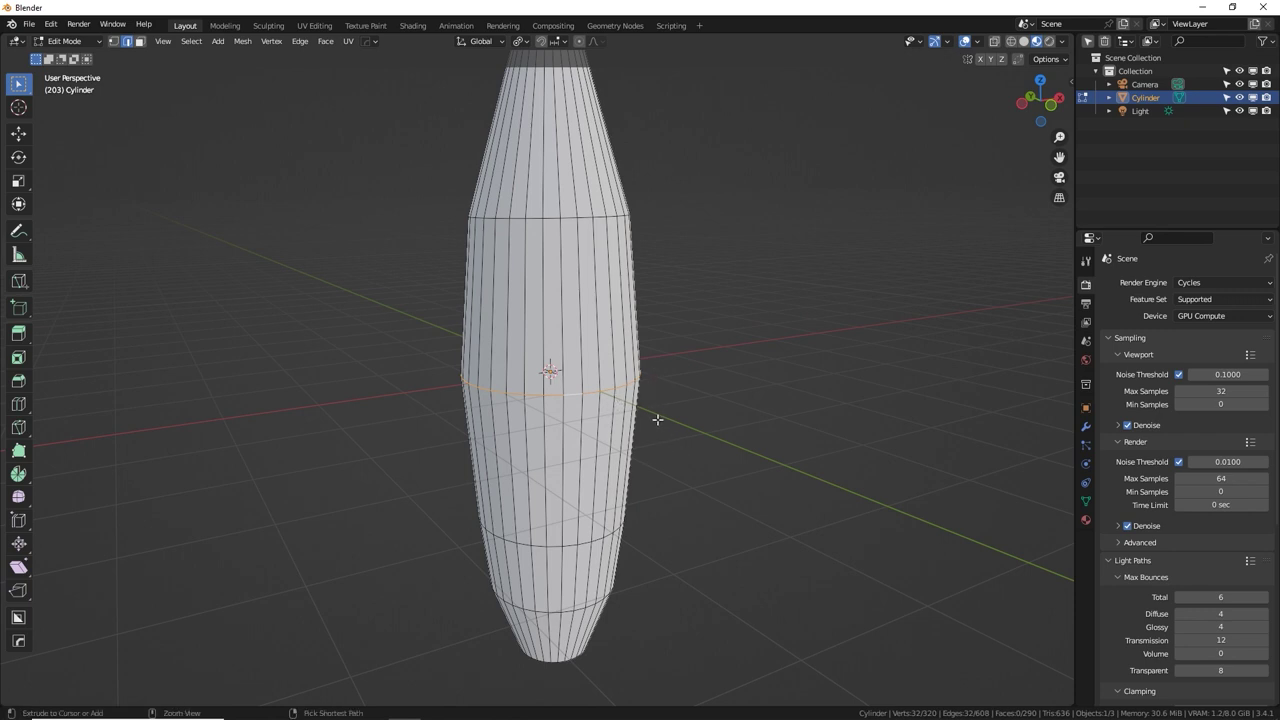
key("ctrl+b")
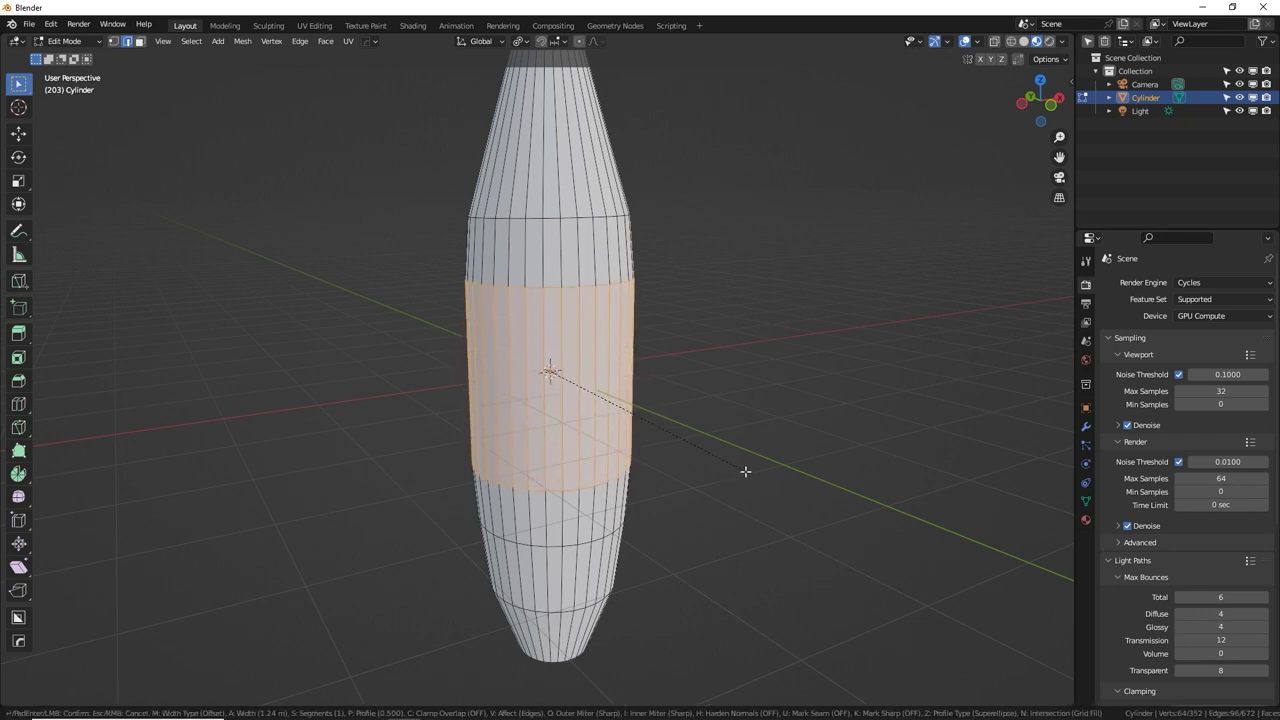
left_click(745, 471)
key("s")
left_click(760, 470)
Scale the beveled middle band along the Z axis to about 0.9 and return to Object Mode.
key("s")
key("z")
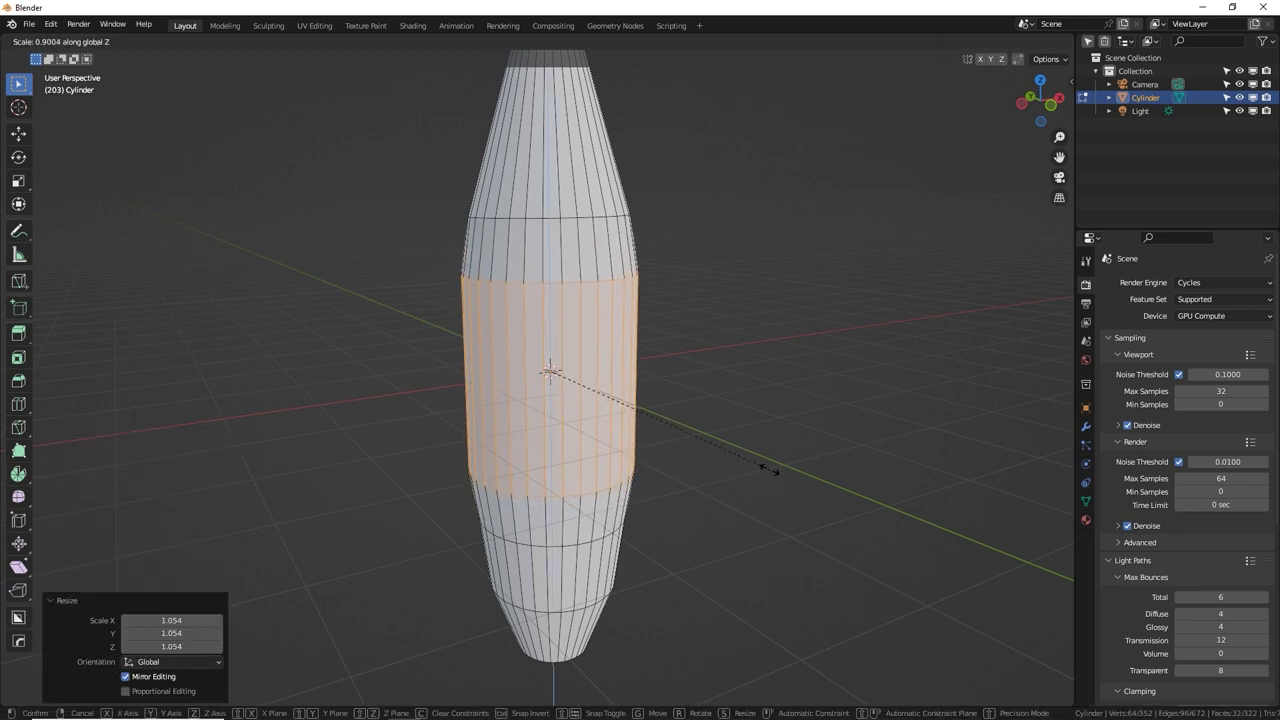
left_click(762, 467)
key("Tab")
Add a Subdivision modifier with viewport level 1 to the body.
middle_click_drag(716, 447, 717, 414)
scroll(690, 385, "down", 2)
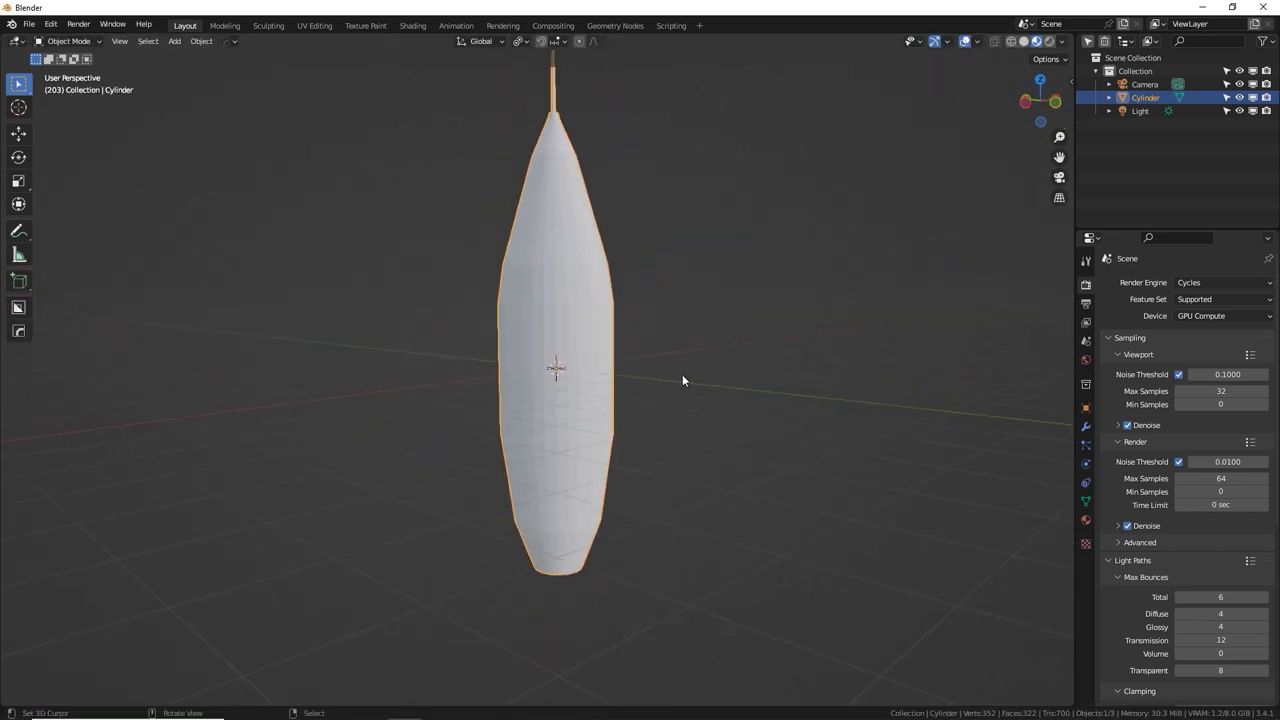
middle_click_drag(682, 375, 929, 382)
left_click(1086, 426)
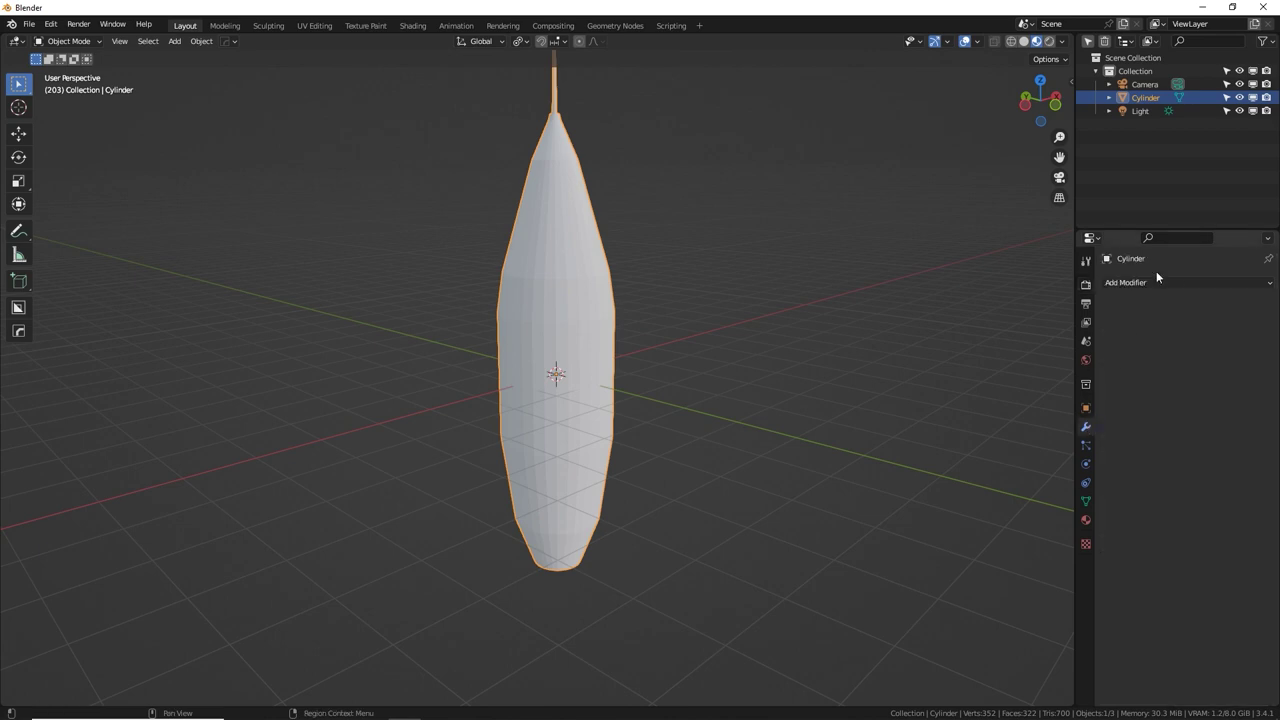
key("ctrl+1")
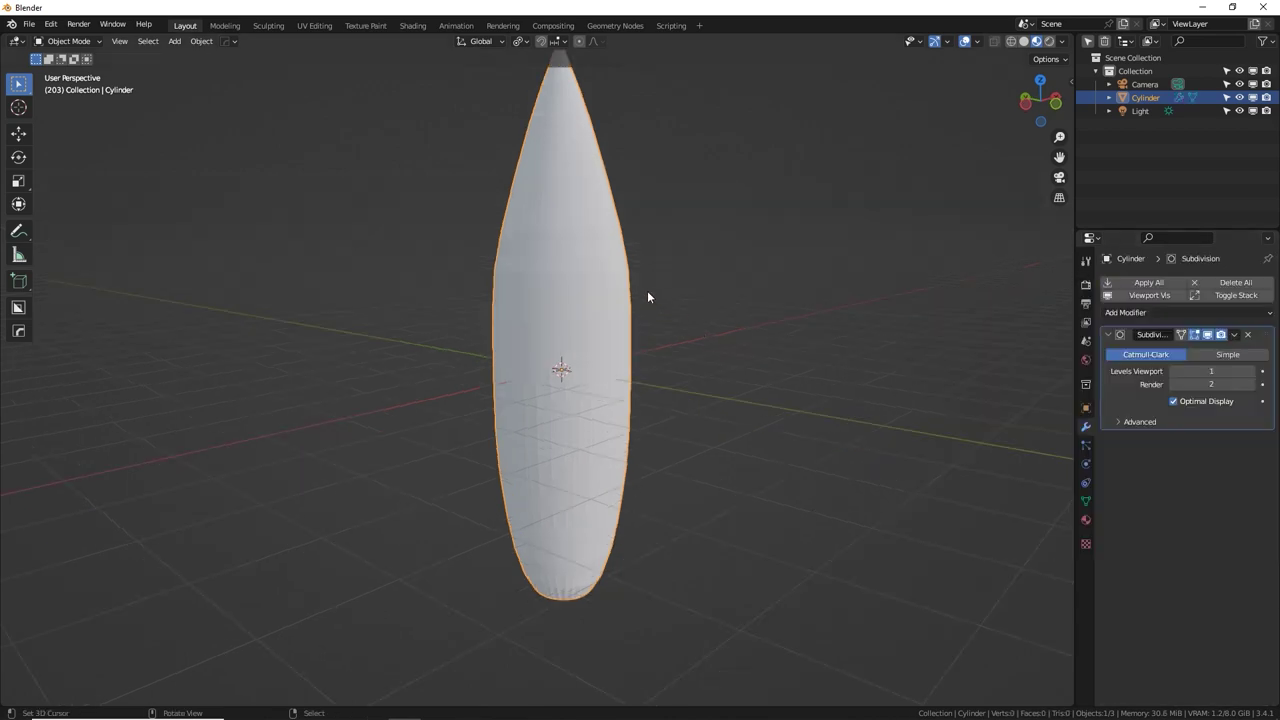
Apply Shade Auto Smooth to the body.
right_click(666, 270)
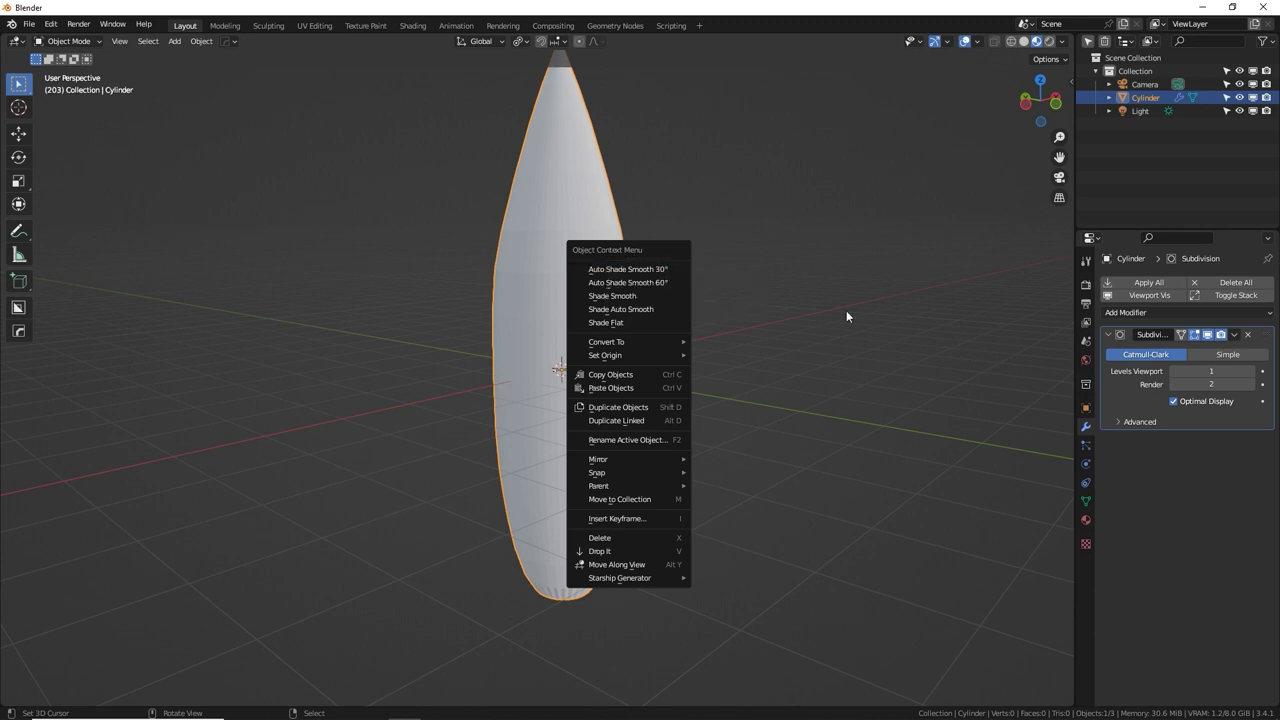
key("F3")
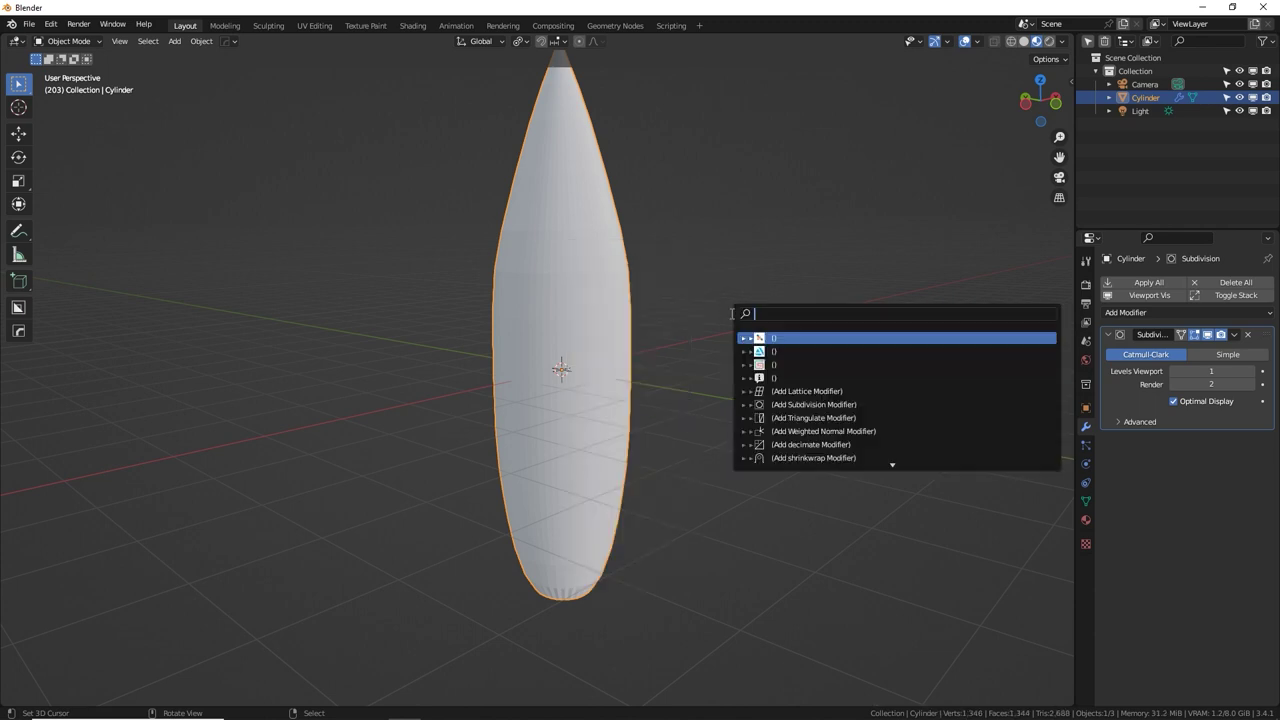
type("auto smoo")
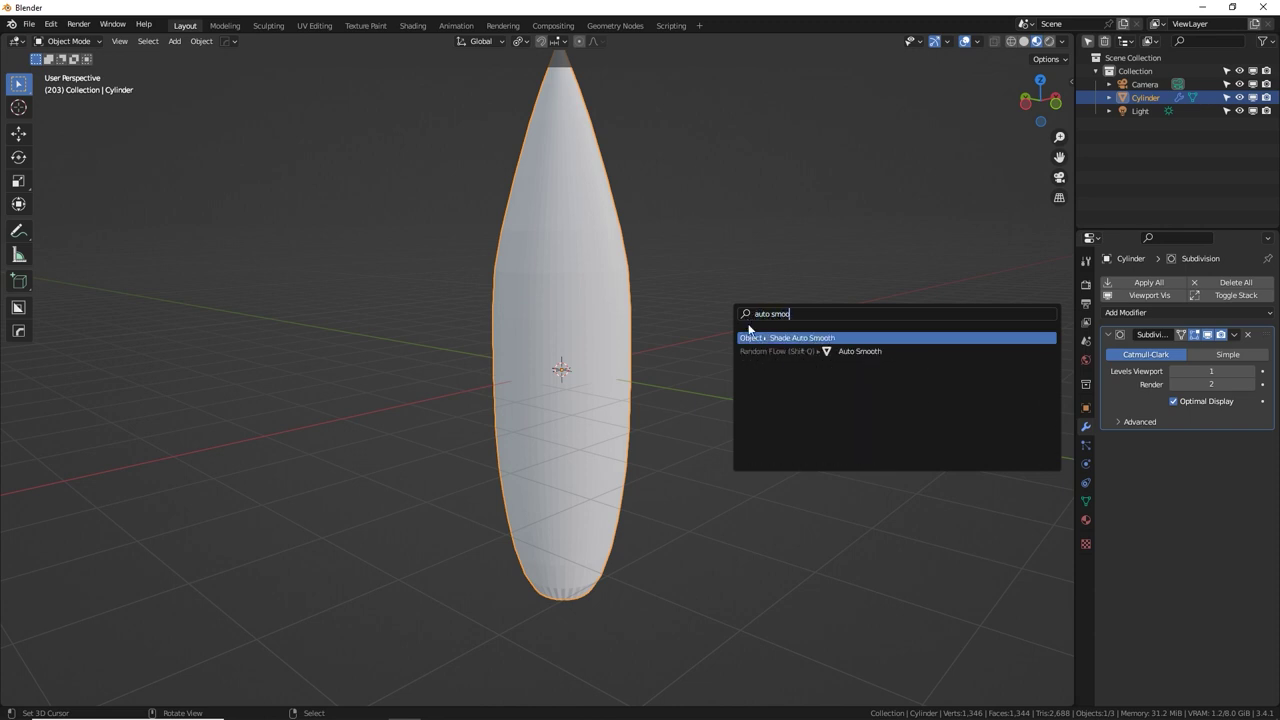
key("Return")
Select the body's bottom face in Edit Mode and inset it.
middle_click_drag(748, 326, 241, 239)
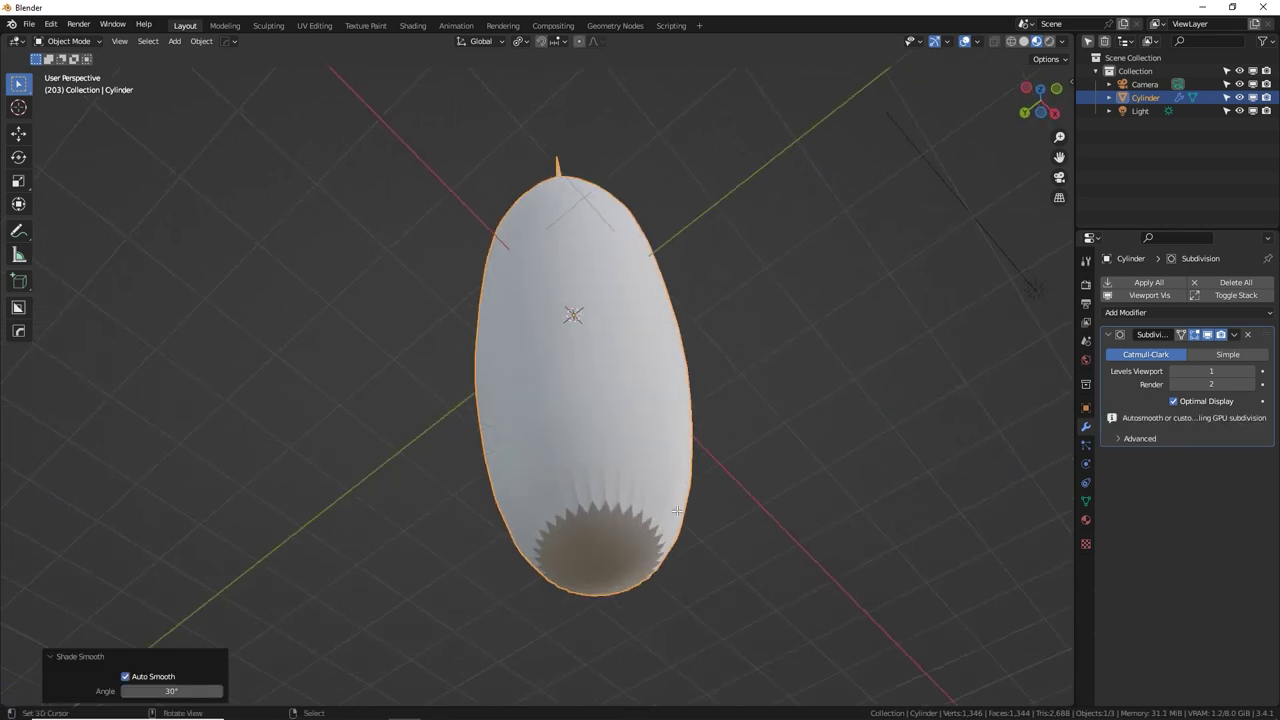
key("Tab")
left_click(142, 45)
left_click(600, 568)
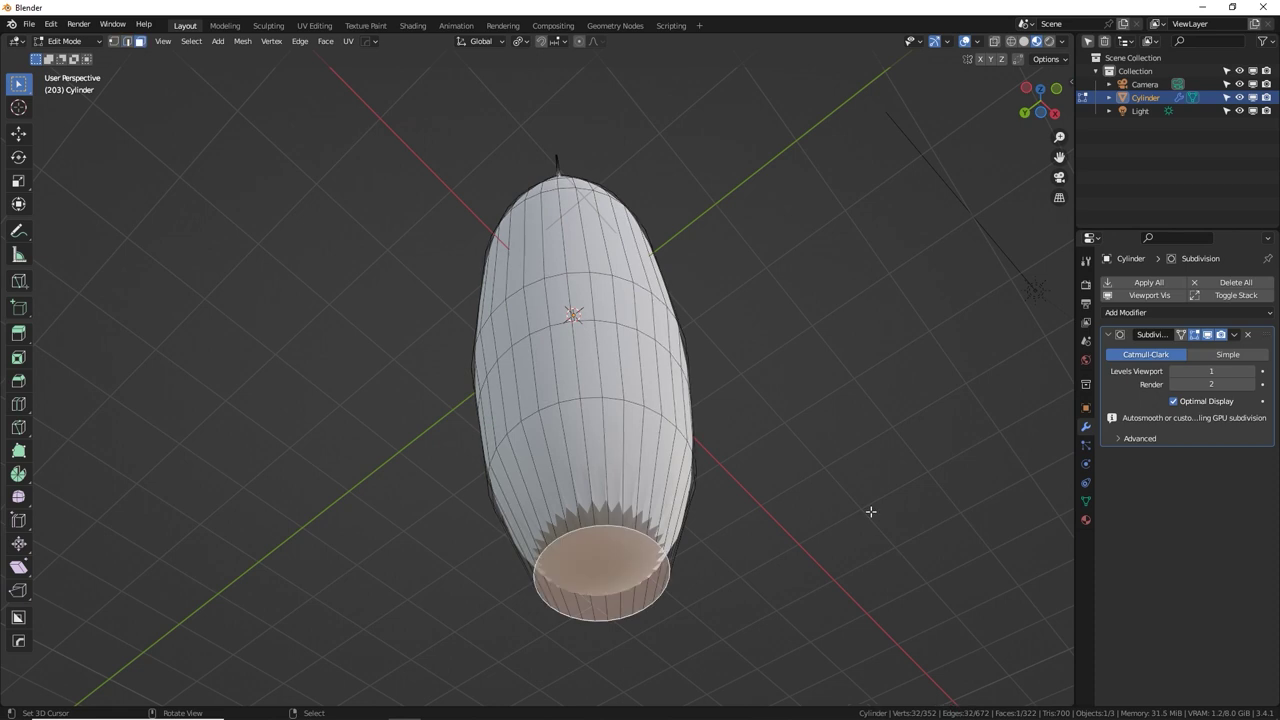
key("i")
left_click(843, 513)
Extrude the inset bottom face about 0.145 m, scale it down, and return to Object Mode.
key("s")
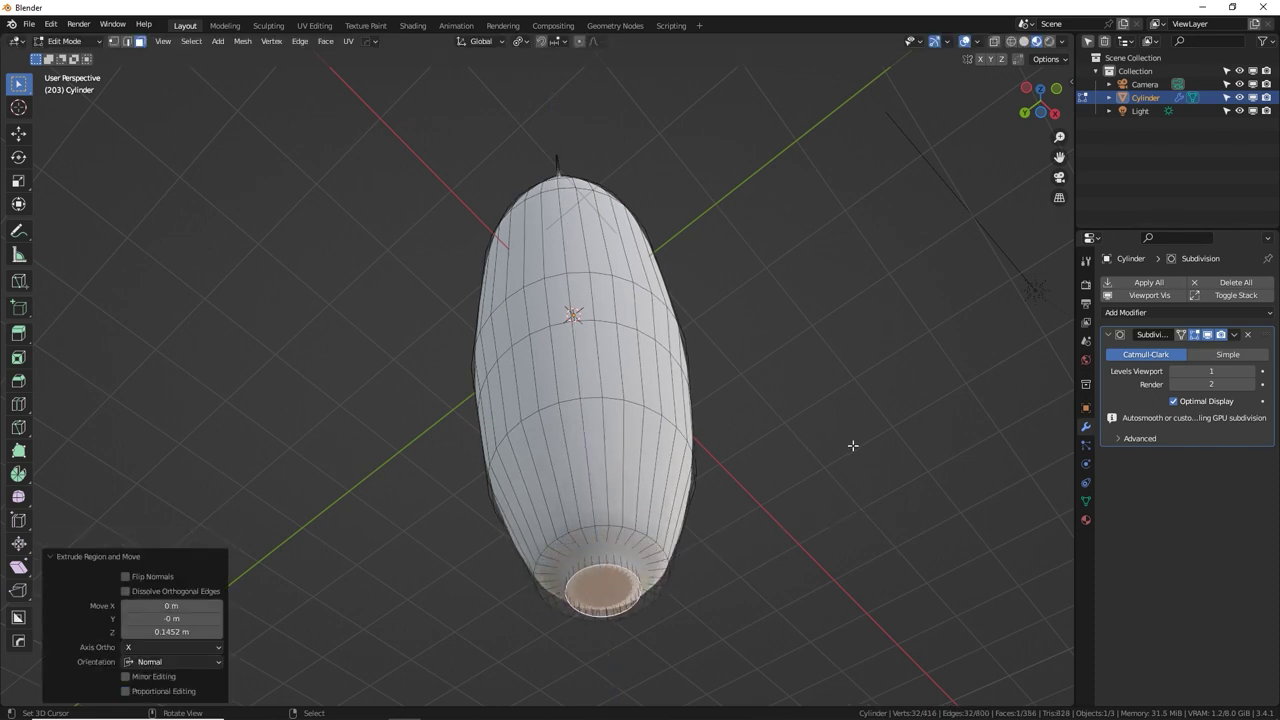
left_click(651, 567)
key("Tab")
middle_click_drag(646, 557, 644, 481)
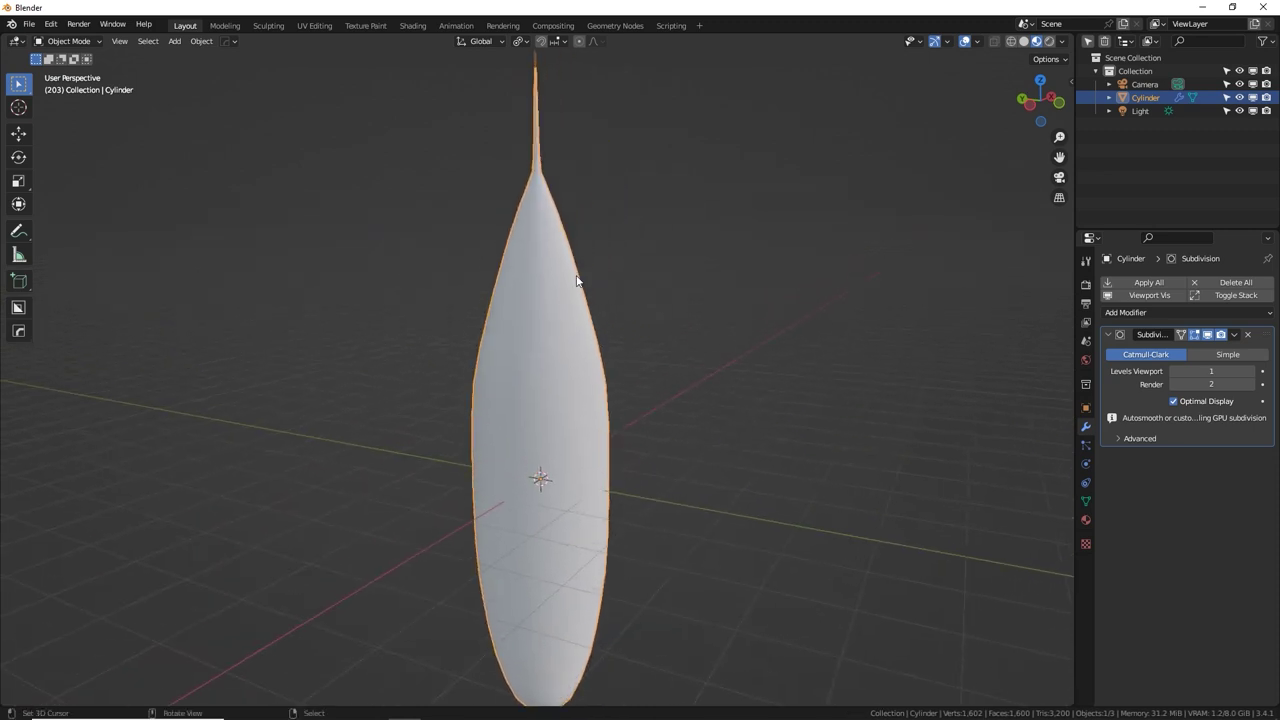
middle_click_drag(660, 397, 690, 400)
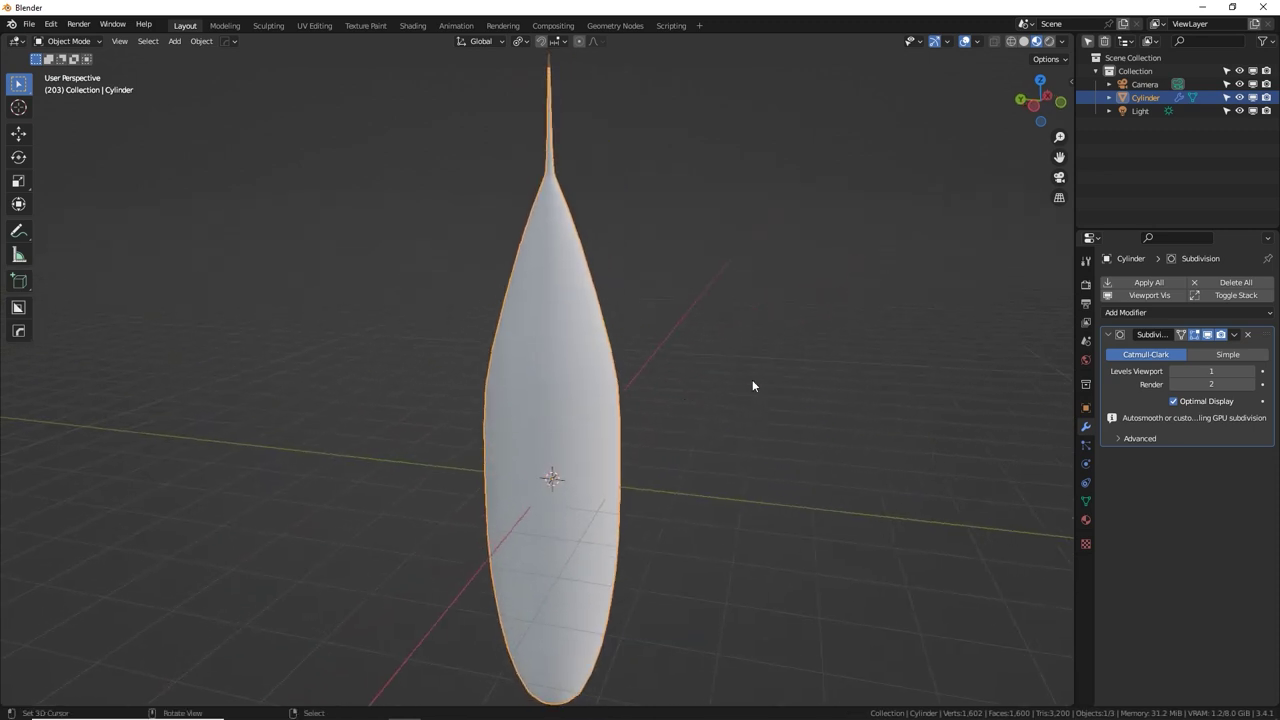
Add a UV sphere and move it about -1.09 m along the Y axis to the body's surface.
key("shift+a")
mouse_move(753, 385)
left_click(87, 41)
key("shift+a")
mouse_move(718, 370)
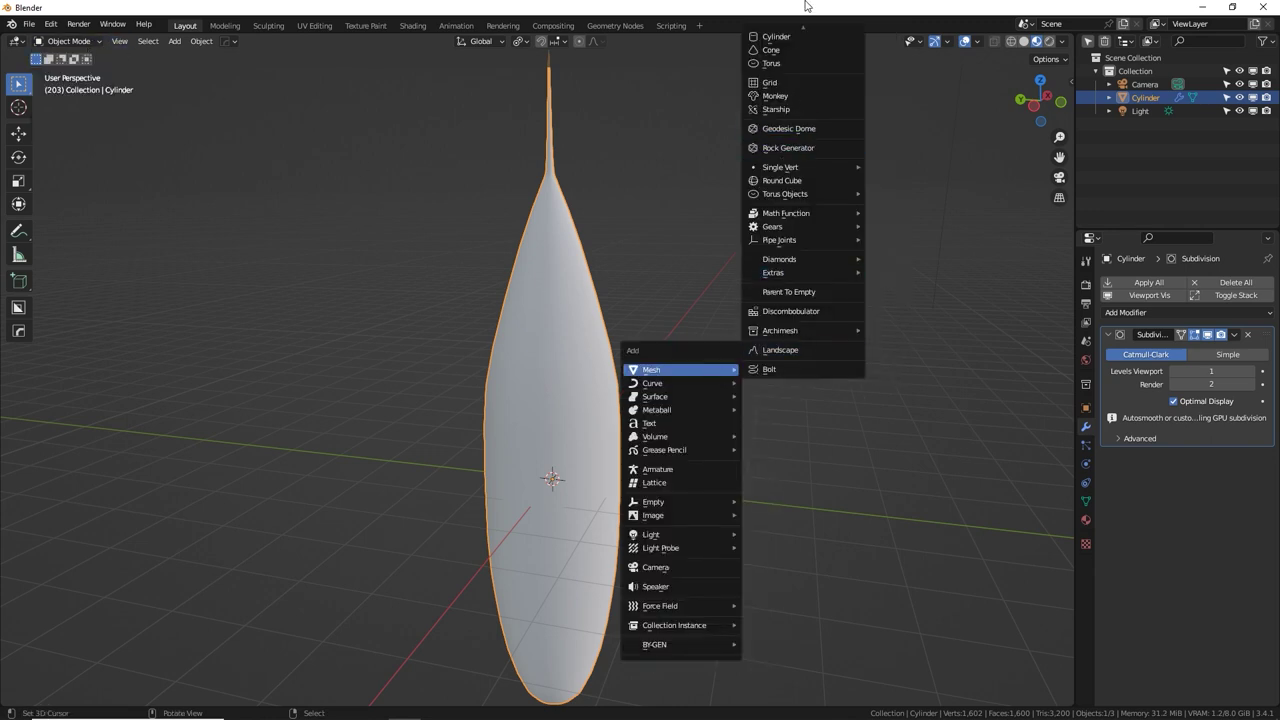
left_click(779, 74)
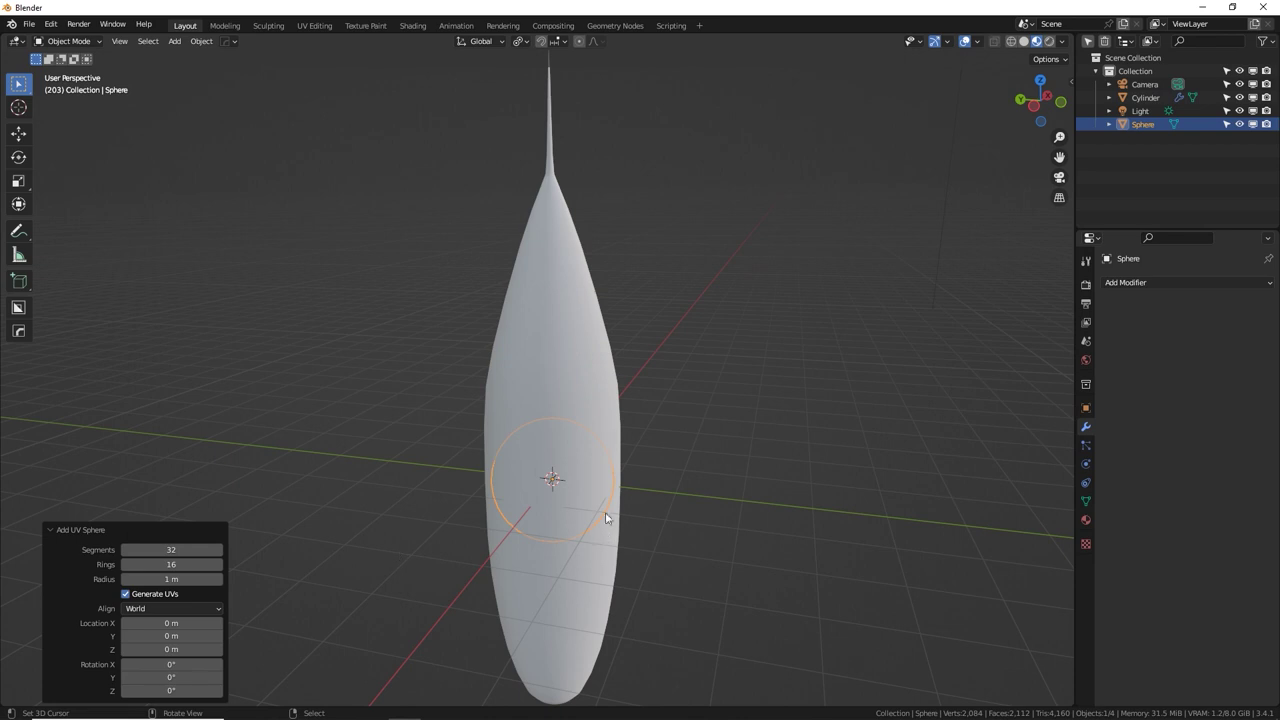
key("g")
key("y")
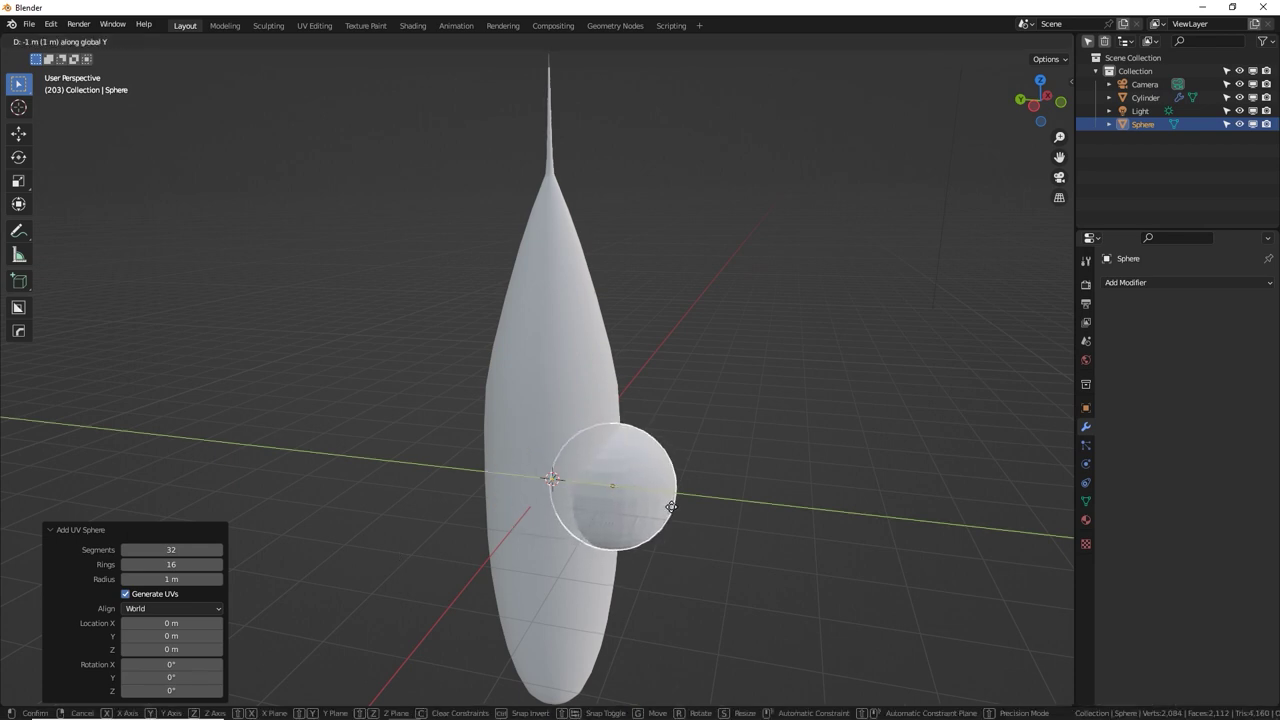
left_click(670, 508)
Scale the sphere to about 0.309 and move it about 0.30 m in Y and 2.64 m in Z onto the upper body.
key("s")
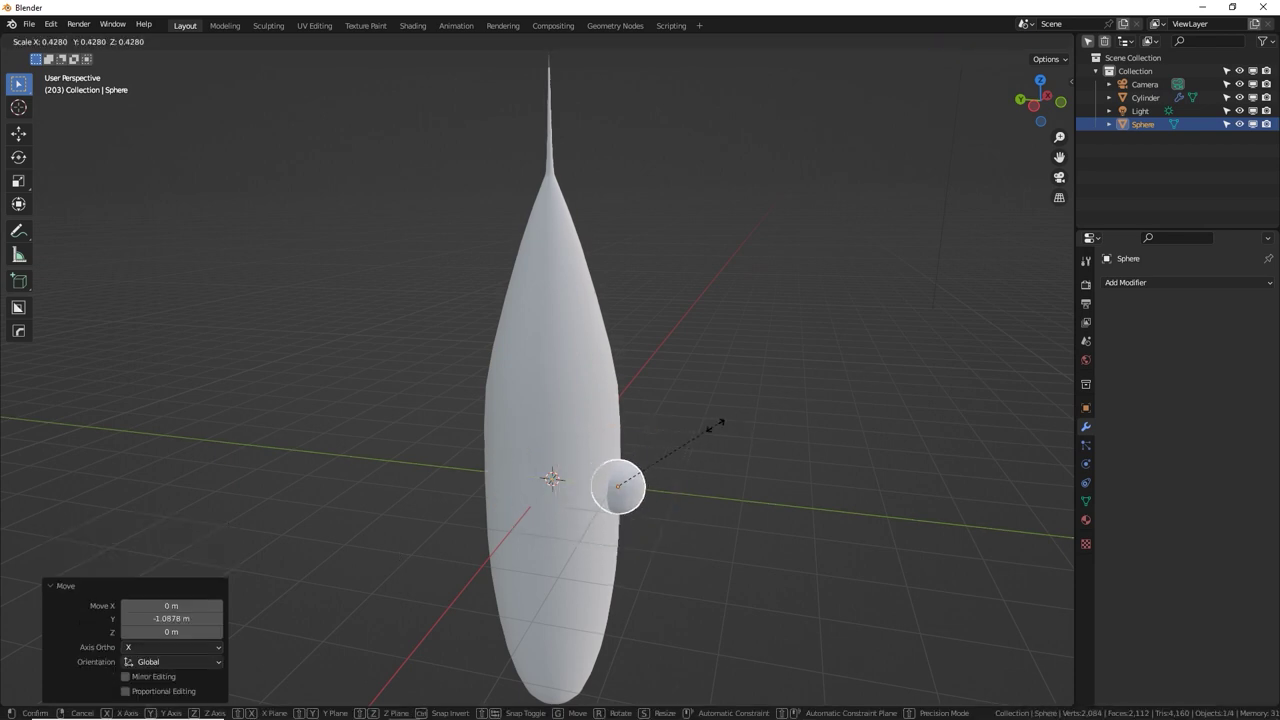
left_click(720, 557)
key("KP_1")
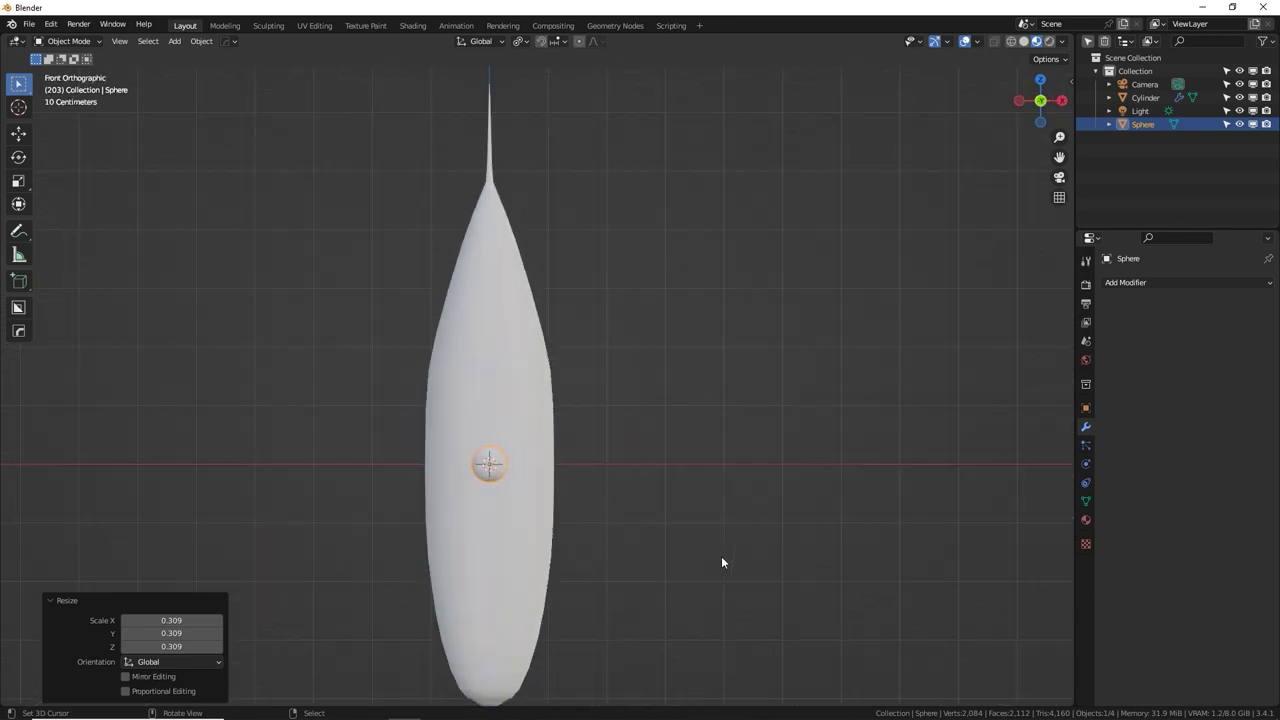
key("KP_3")
middle_click_drag(648, 497, 700, 580, "shift")
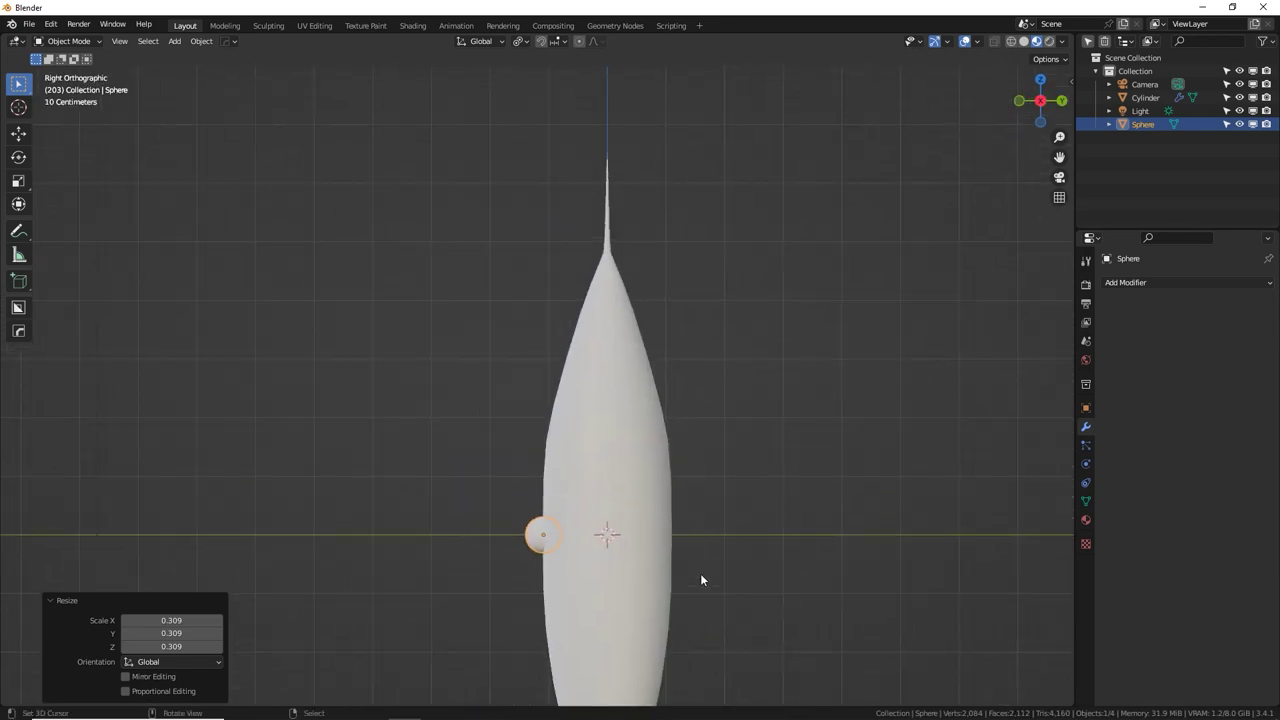
scroll(700, 580, "up", 2)
key("g")
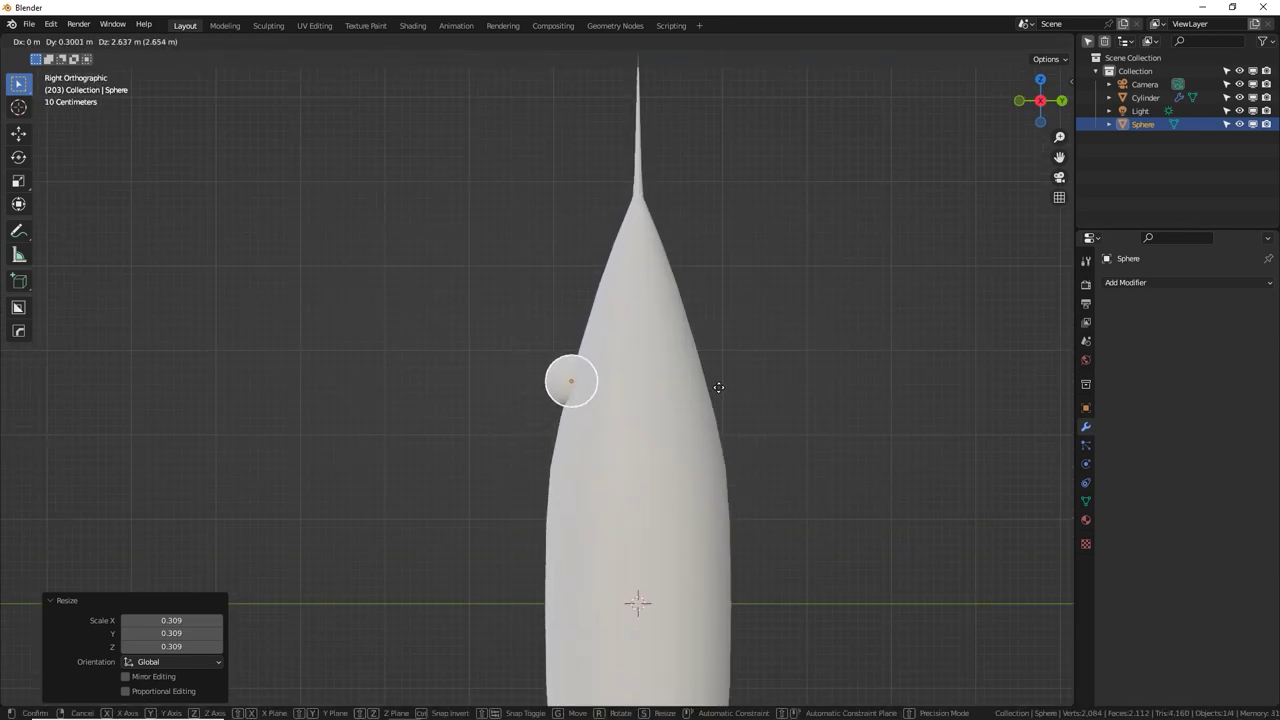
left_click(718, 386)
Switch the viewport to solid shading and apply Auto Shade Smooth 30° to the sphere.
middle_click_drag(718, 386, 573, 469)
scroll(573, 469, "up", 3)
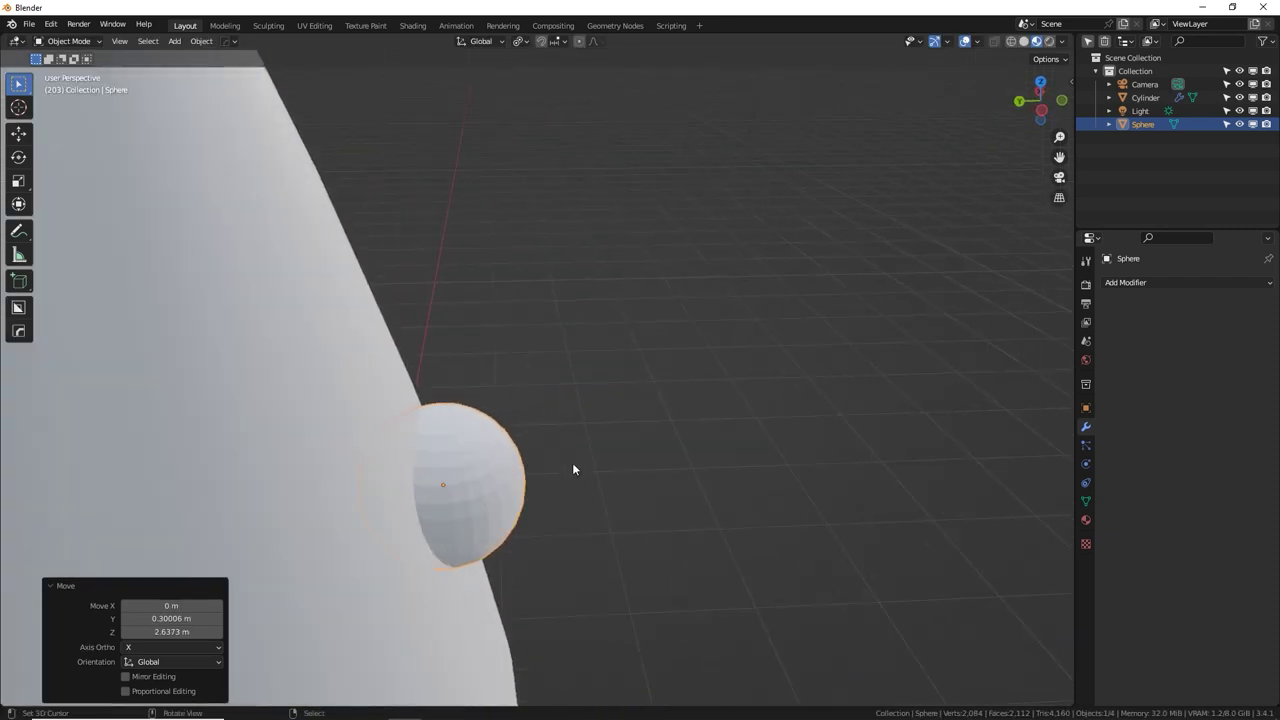
key("alt+z")
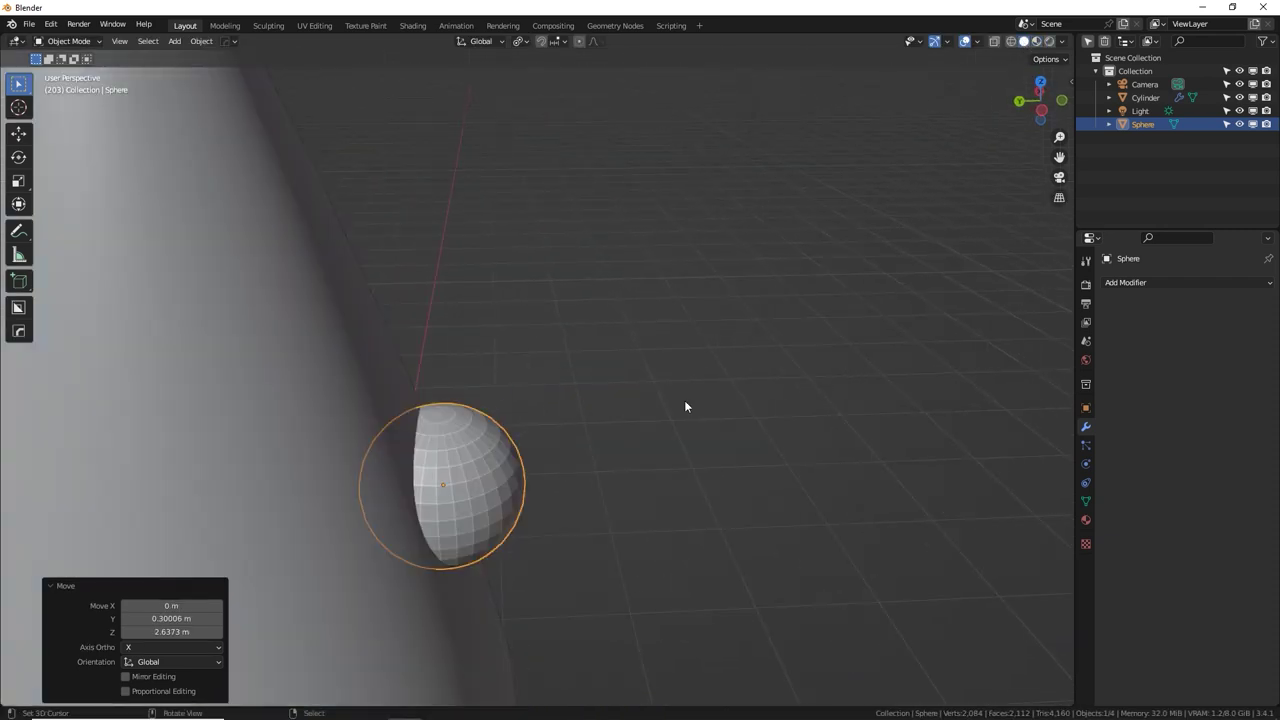
mouse_move(685, 406)
middle_mouse_down()
mouse_move(586, 391)
mouse_move(477, 403)
middle_mouse_up()
left_click(1060, 42)
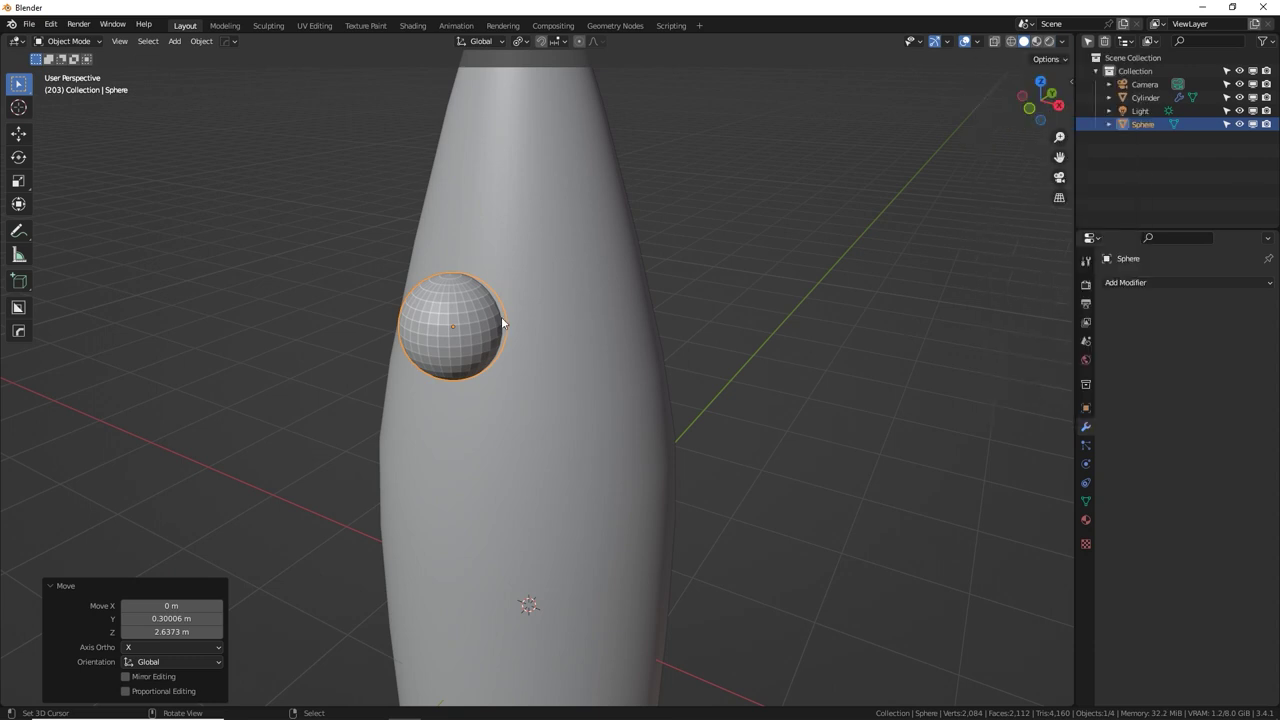
mouse_move(505, 322)
middle_mouse_down()
mouse_move(526, 304)
mouse_move(626, 310)
mouse_move(548, 350)
mouse_move(714, 350)
mouse_move(702, 350)
middle_mouse_up()
scroll(686, 343, "up", 1)
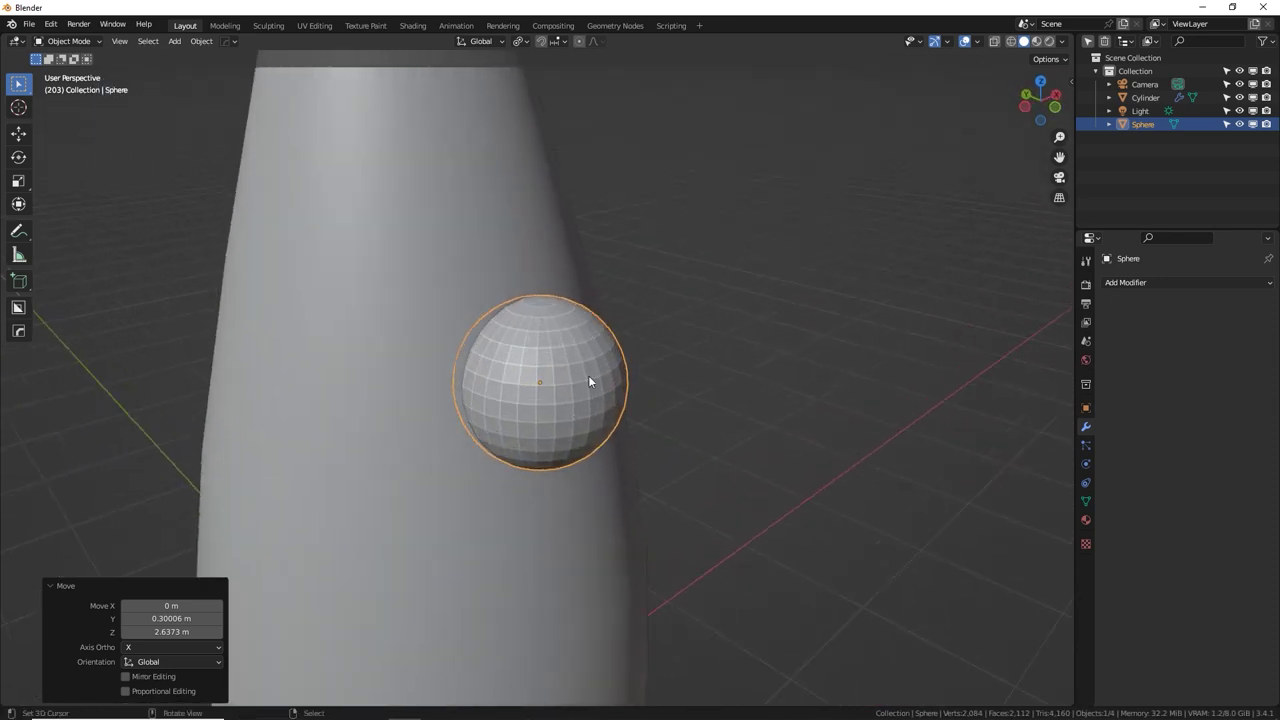
right_click(724, 330)
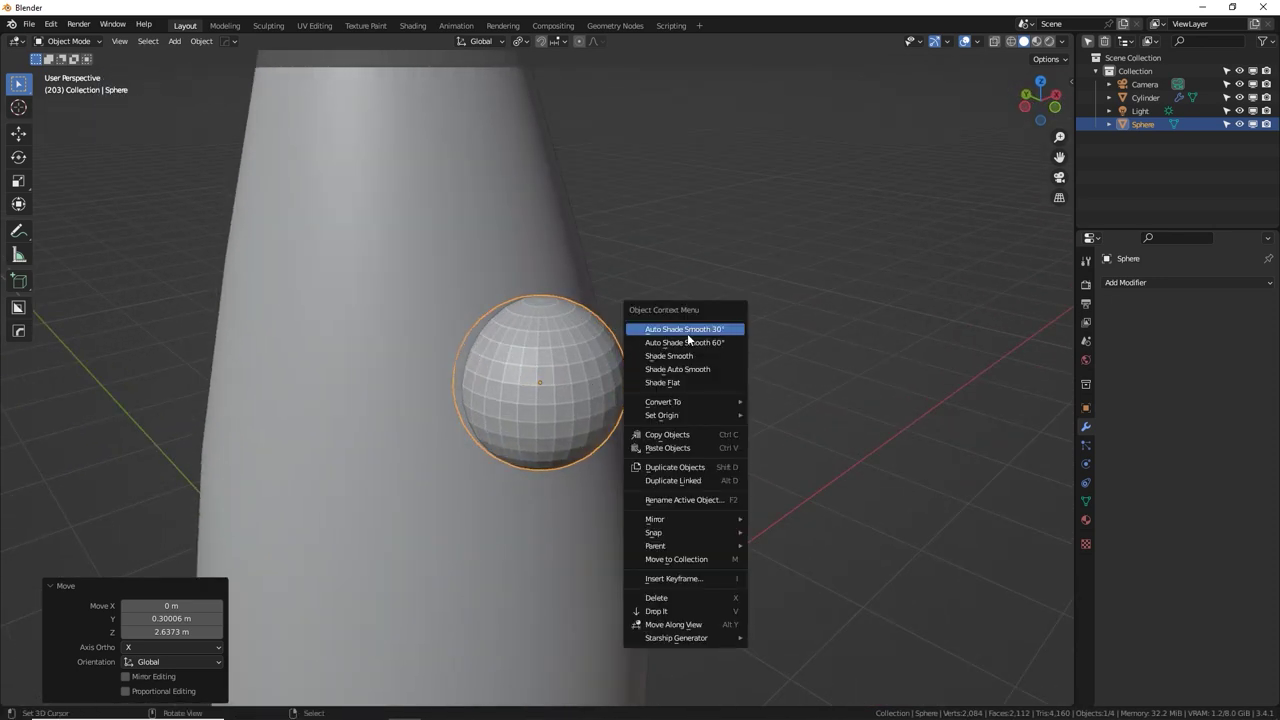
left_click(687, 336)
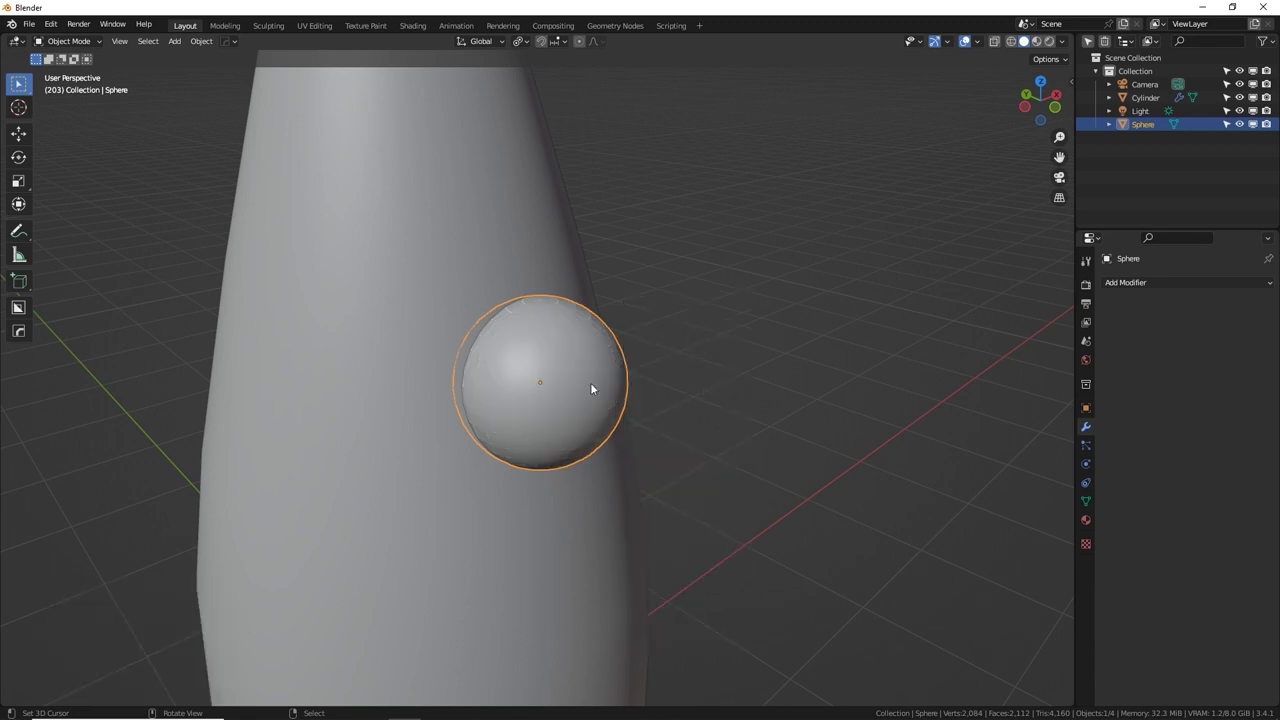
Snap the 3D cursor to the selected sphere.
middle_click_drag(644, 397, 449, 364)
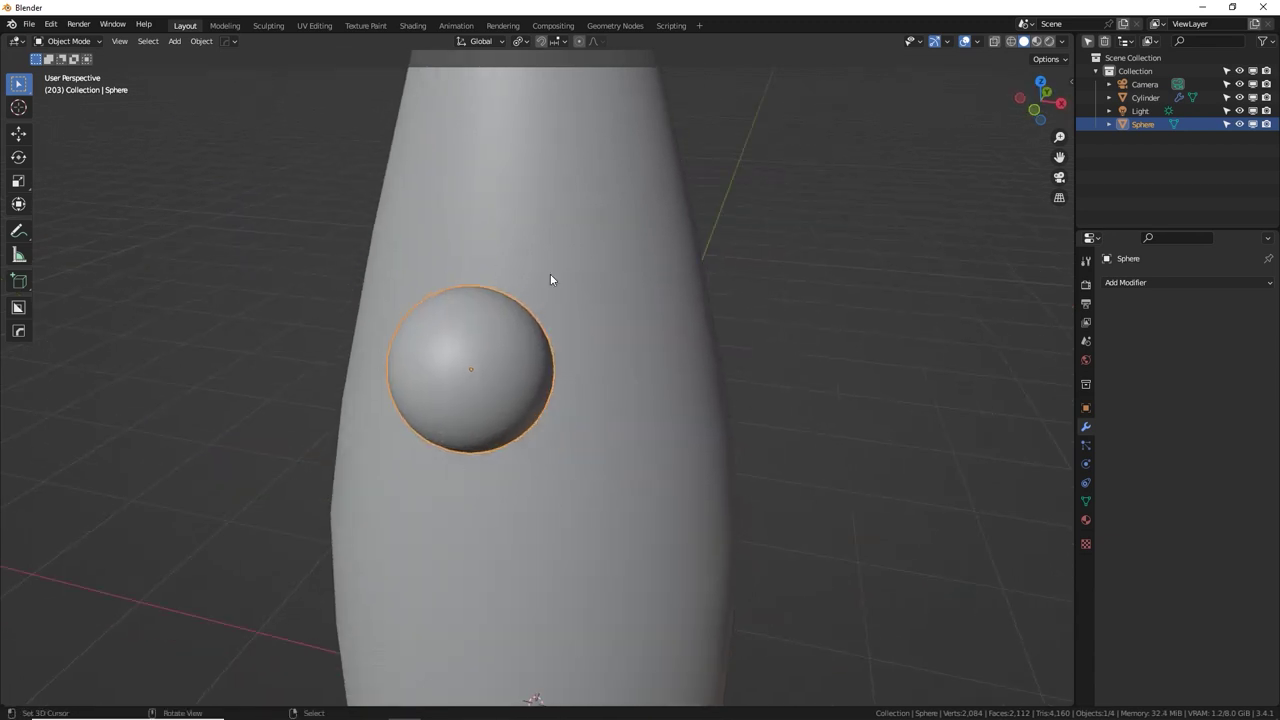
middle_click_drag(550, 279, 753, 316)
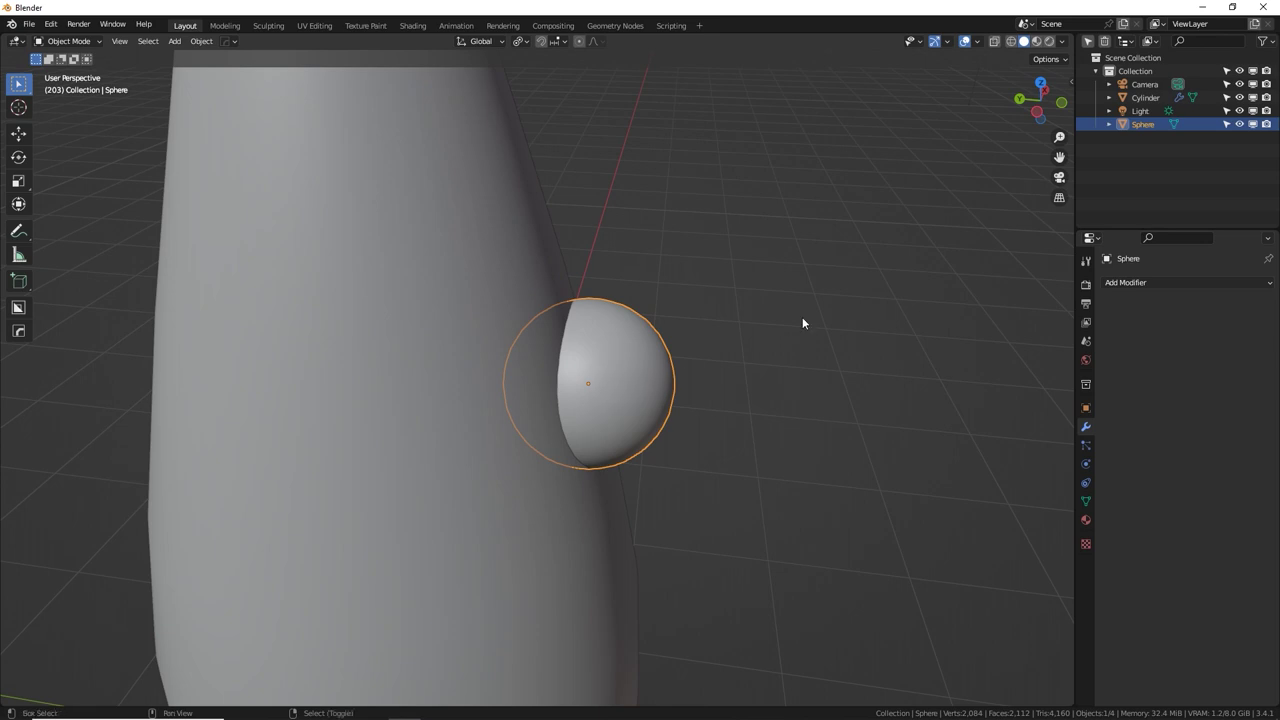
key("shift+s")
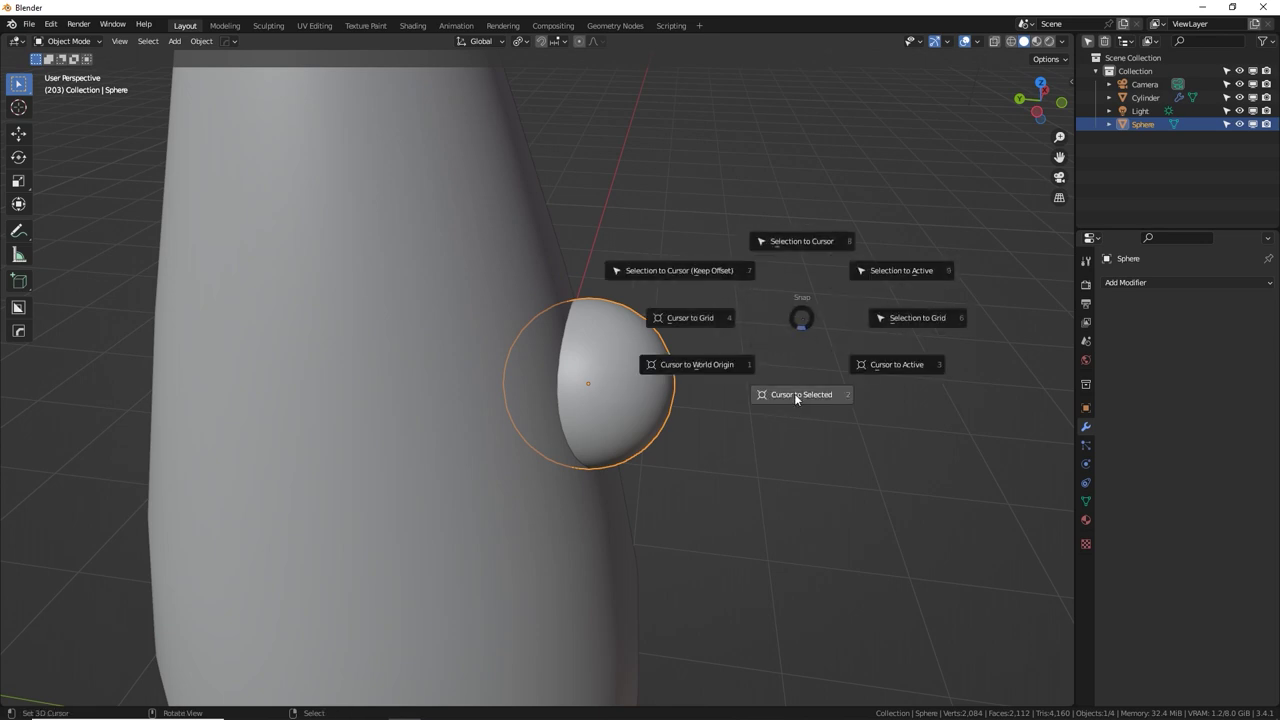
left_click(797, 396)
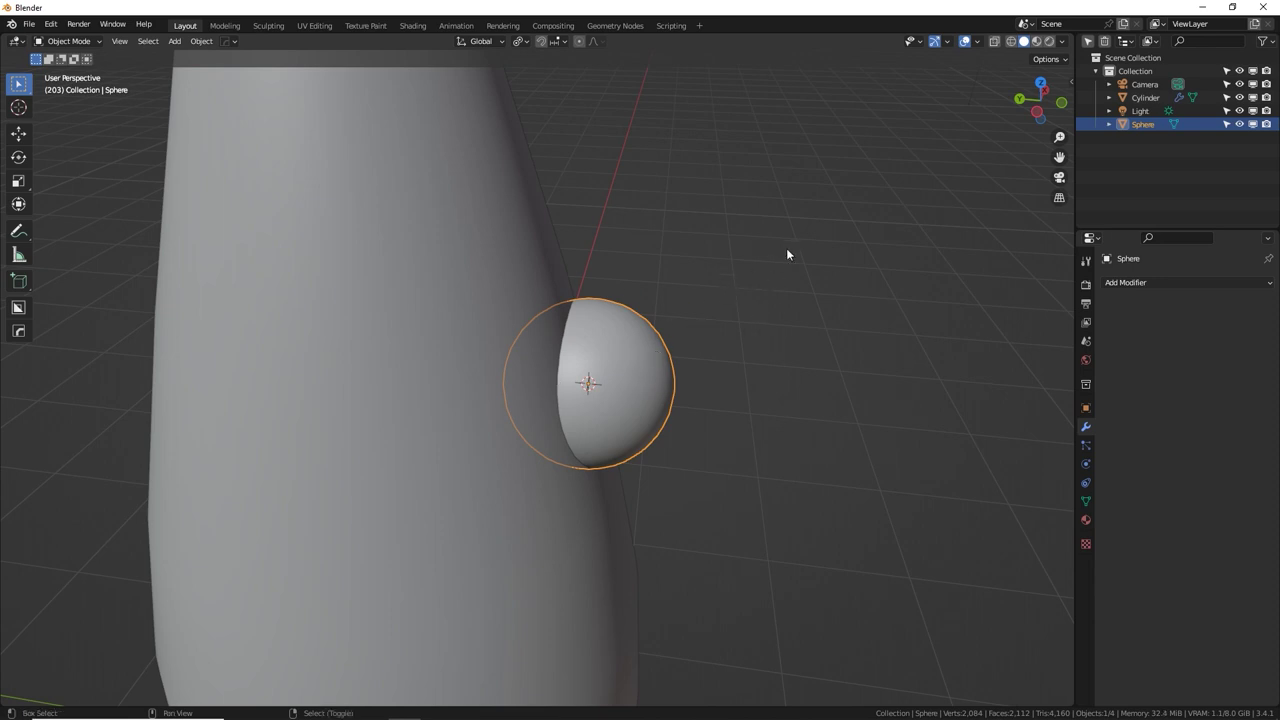
Add a cylinder with 64 vertices at the 3D cursor.
key("shift+a")
mouse_move(788, 254)
left_click(845, 315)
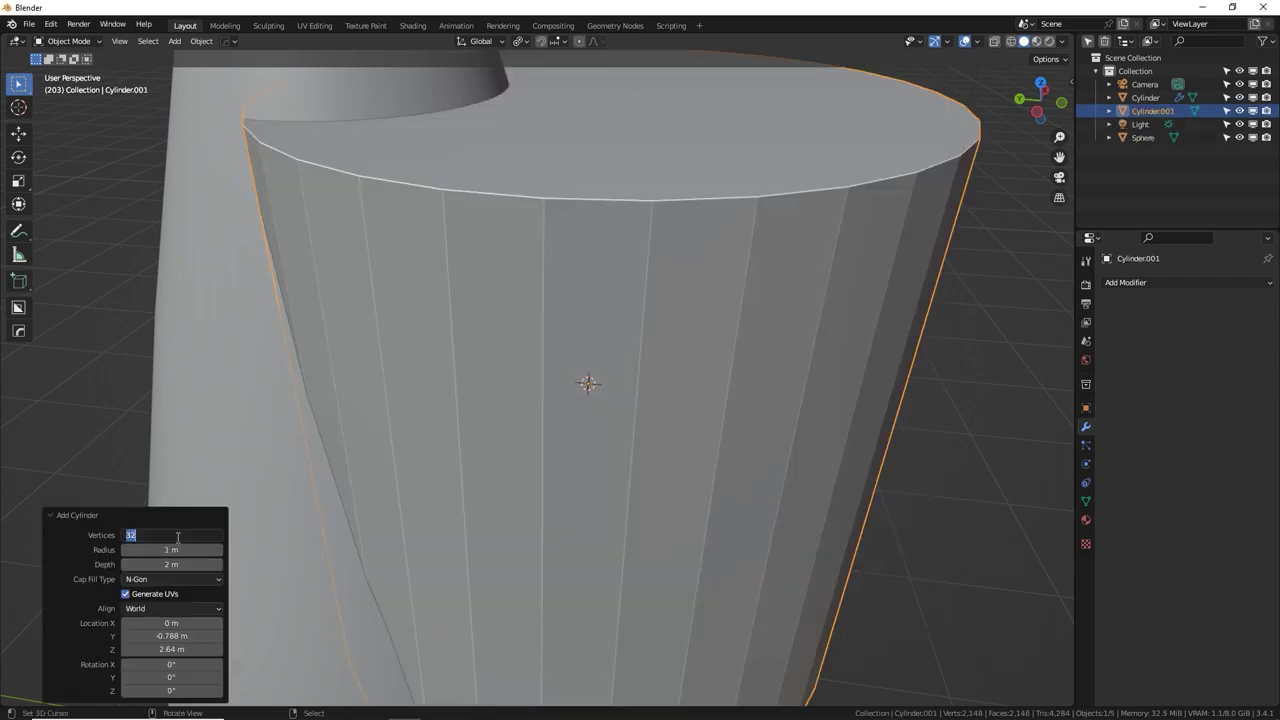
type("64")
key("Return")
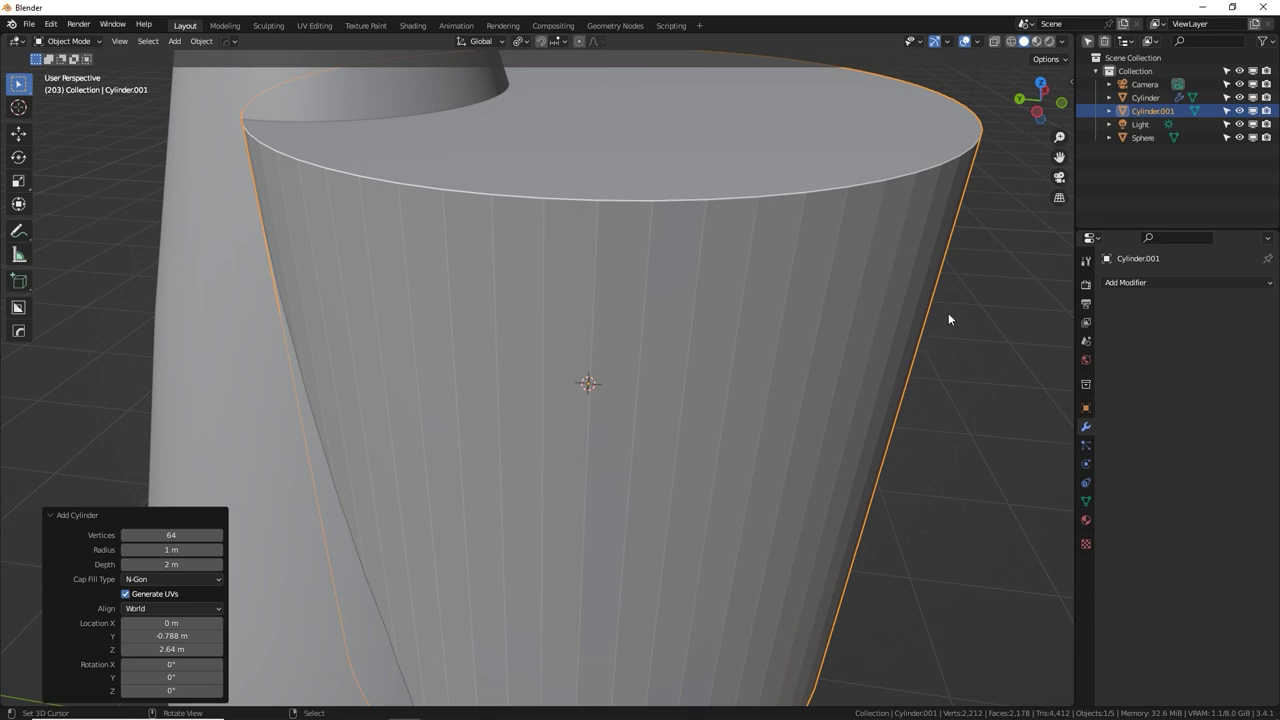
Scale the new cylinder to about 0.353 and rotate it 90° about the X axis.
key("s")
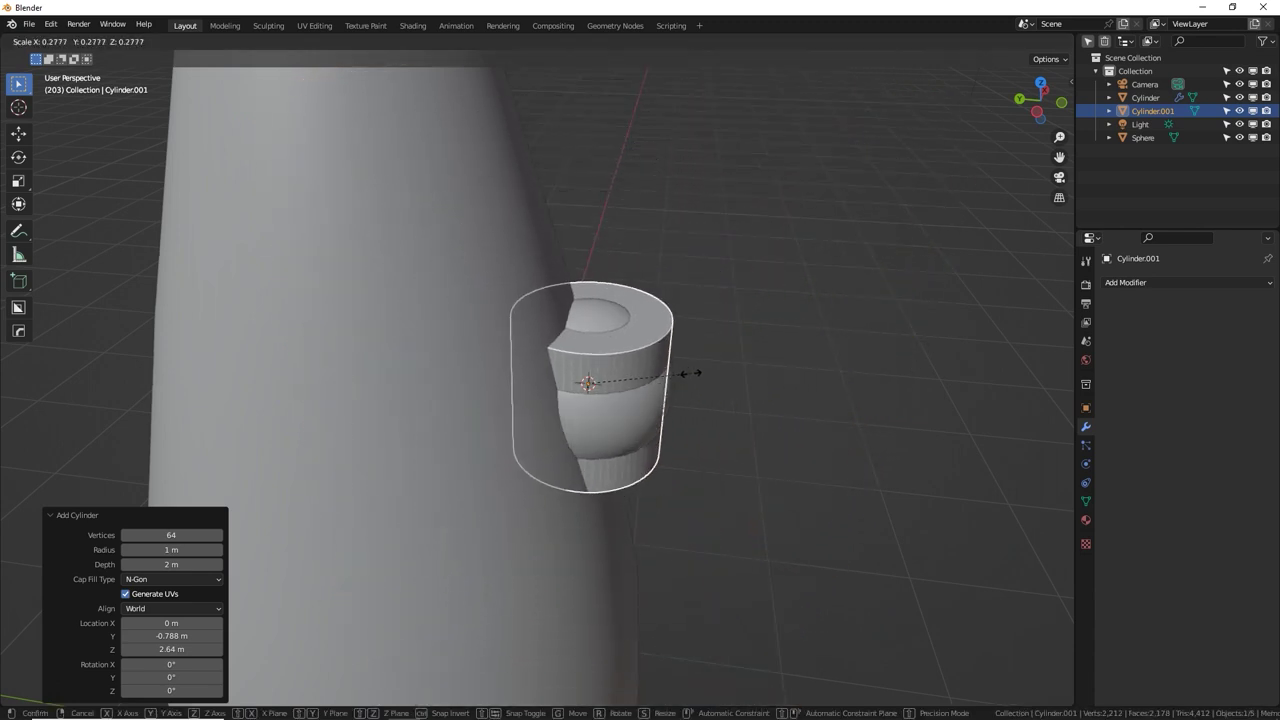
left_click(717, 384)
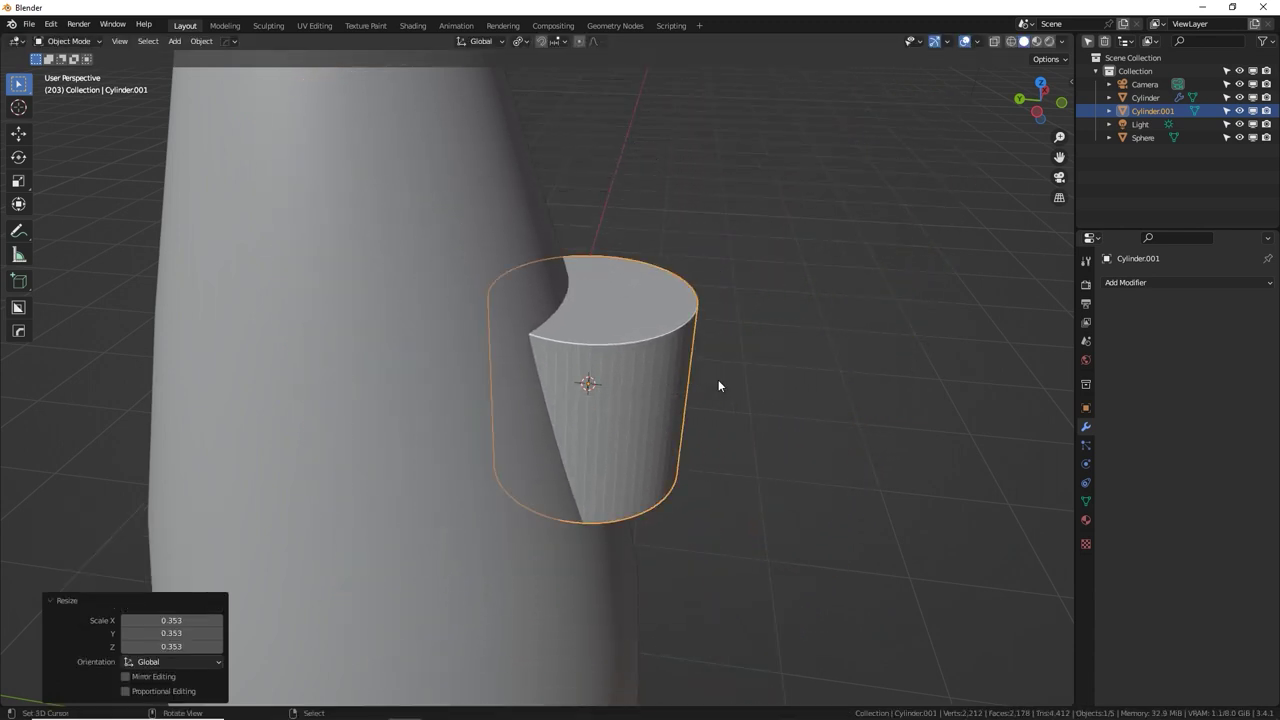
key("r")
key("x")
key("9")
key("0")
key("Return")
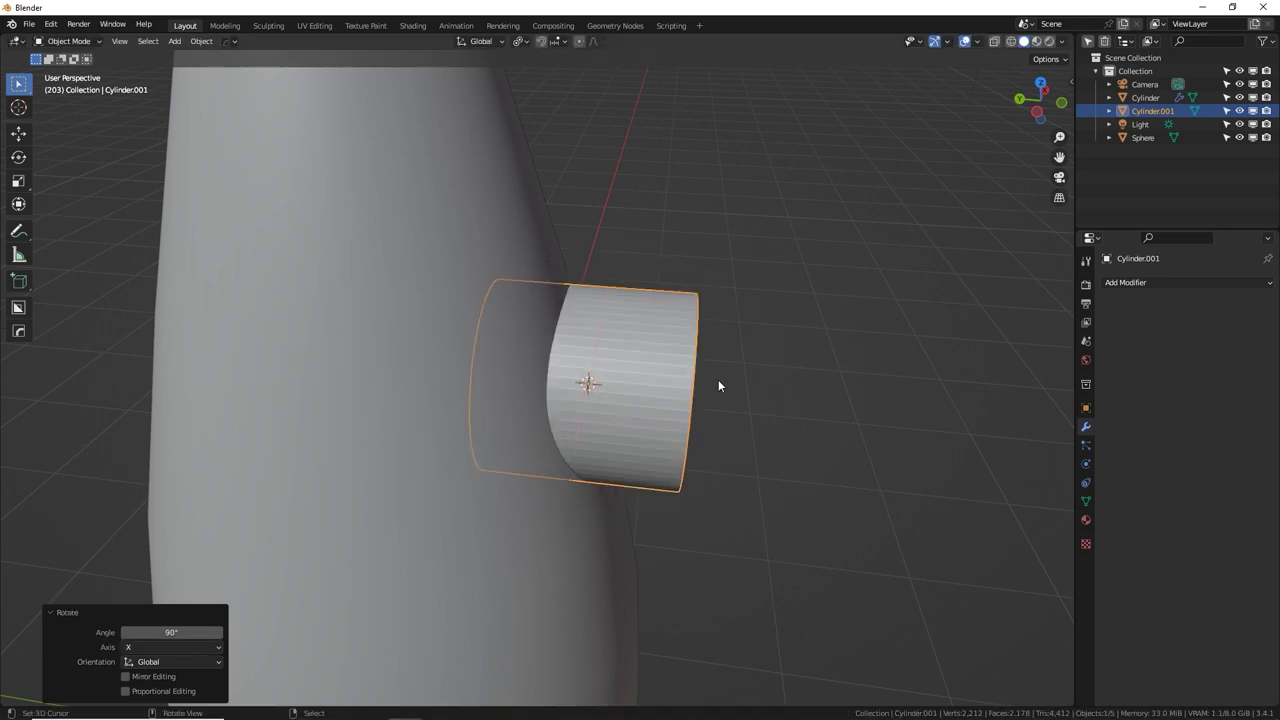
Move the window cylinder along the Y axis into the body so the sphere protrudes from its front face.
mouse_move(717, 383)
middle_mouse_down()
mouse_move(490, 333)
mouse_move(669, 346)
mouse_move(711, 374)
middle_mouse_up()
left_click(18, 133)
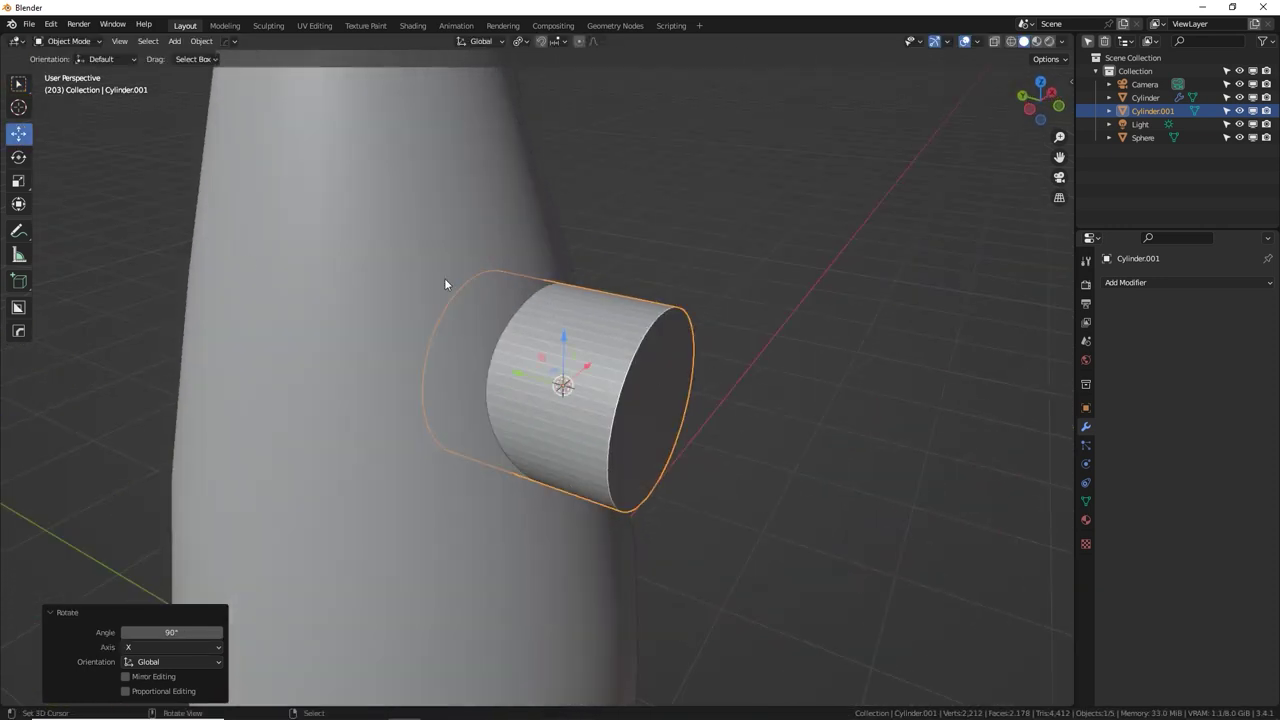
left_click_drag(519, 375, 728, 393)
middle_click_drag(728, 393, 678, 377)
middle_click_drag(520, 433, 544, 403)
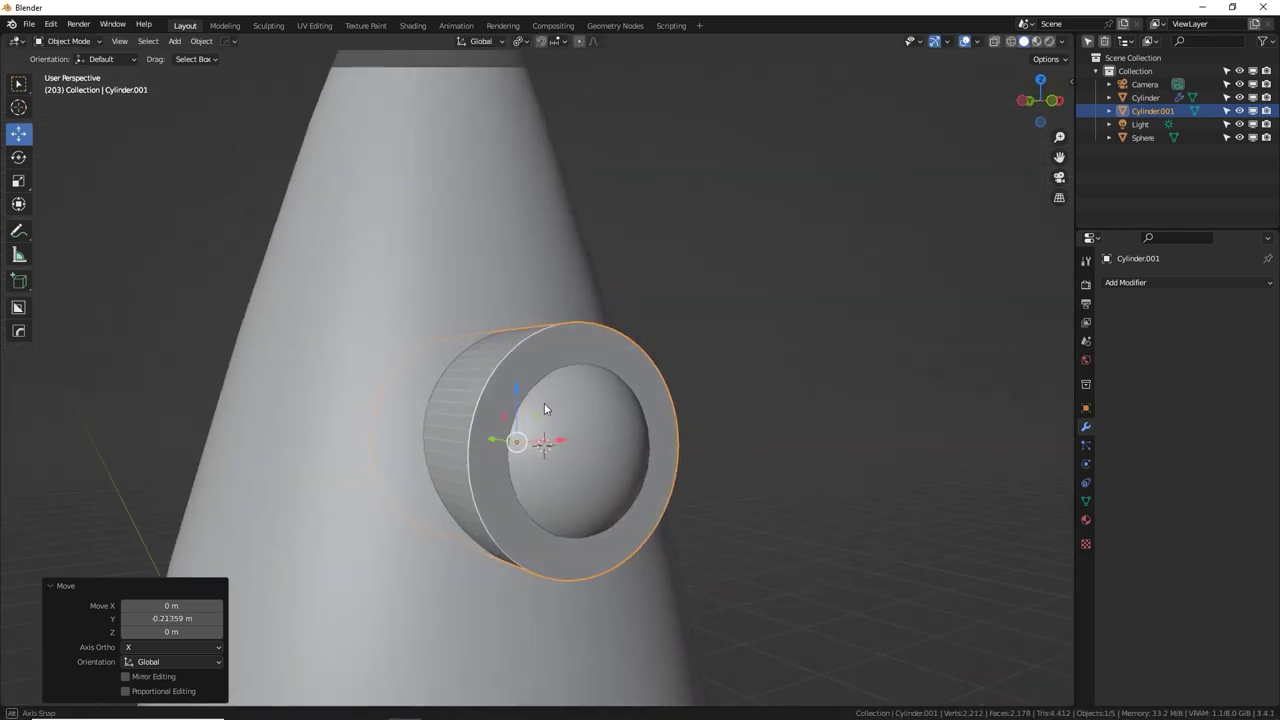
key("g")
right_click(538, 371)
In Edit Mode on the window cylinder, add another cylinder with 8 vertices.
key("Tab")
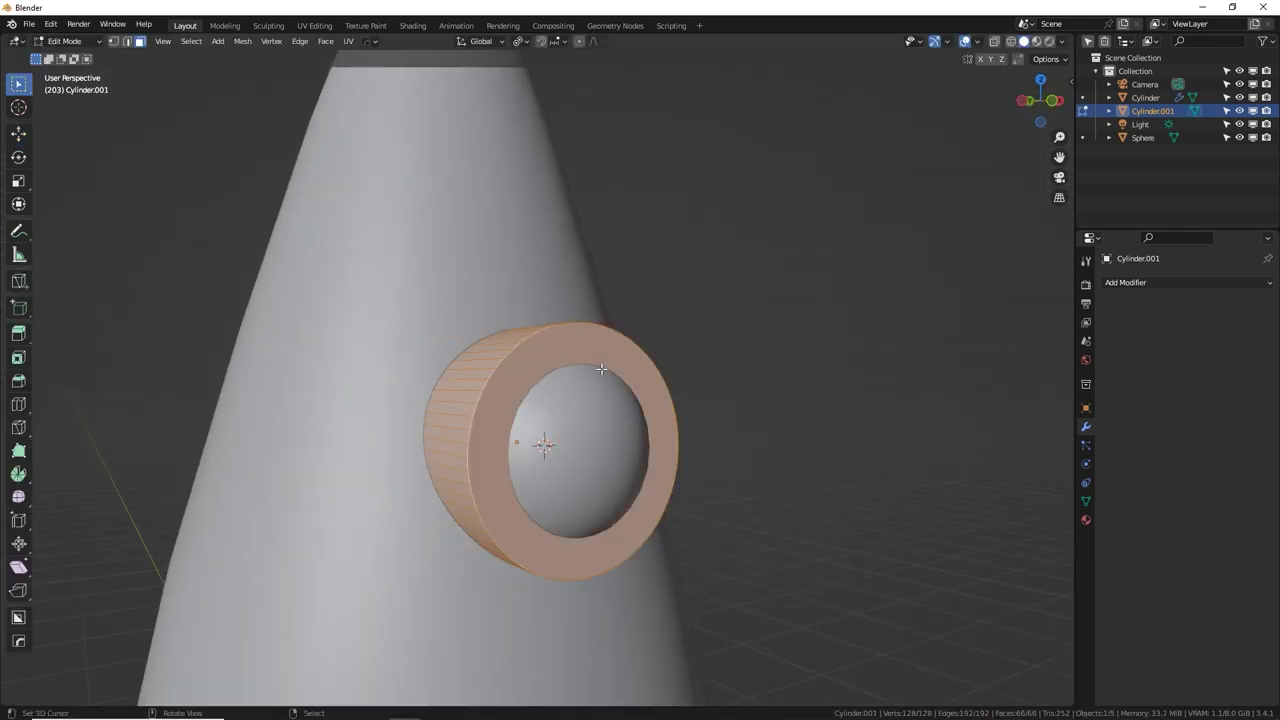
key("shift+a")
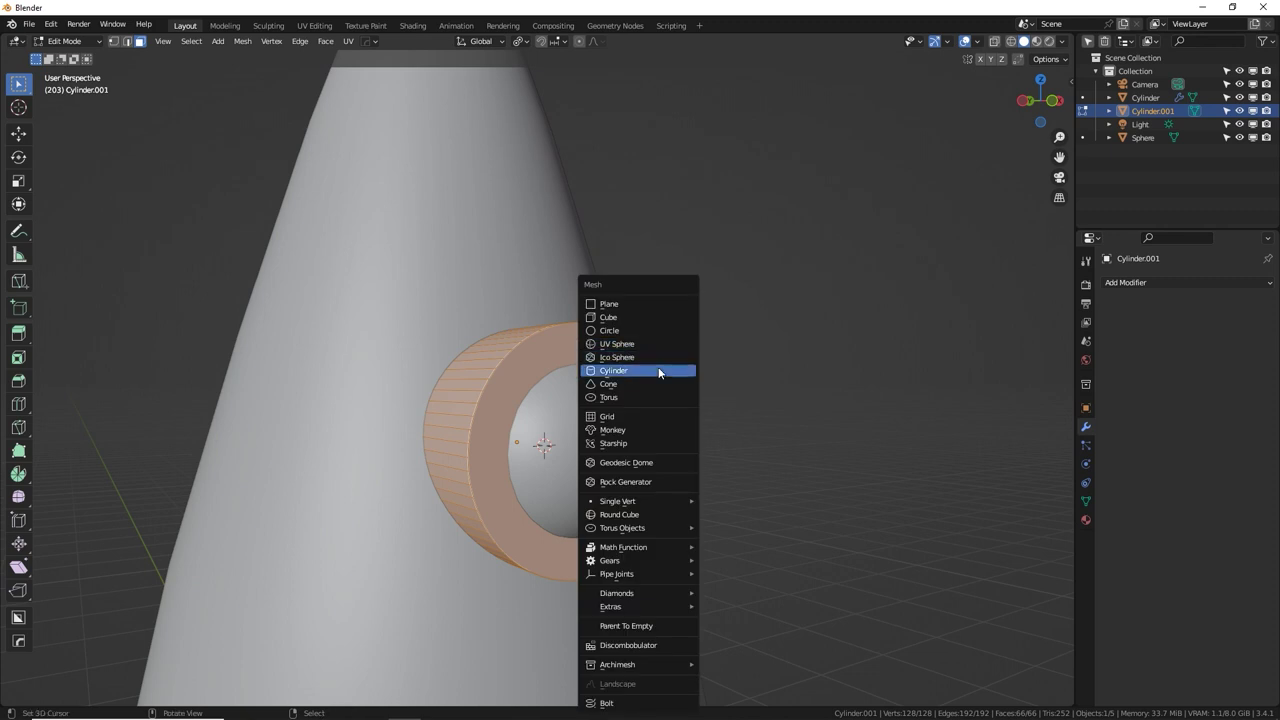
left_click(661, 371)
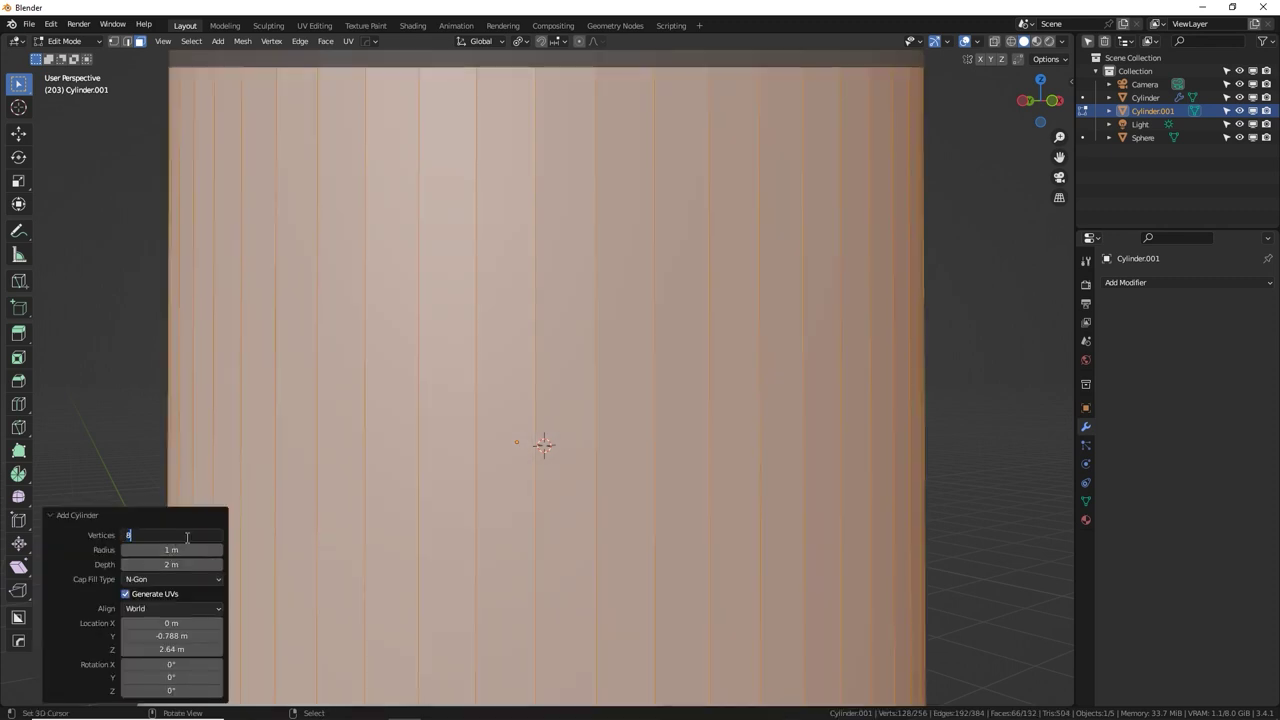
key("Return")
Scale the 8-sided cylinder to about 0.192 and move it about -0.55 m along Y, in front of the window.
middle_click_drag(620, 354, 828, 268)
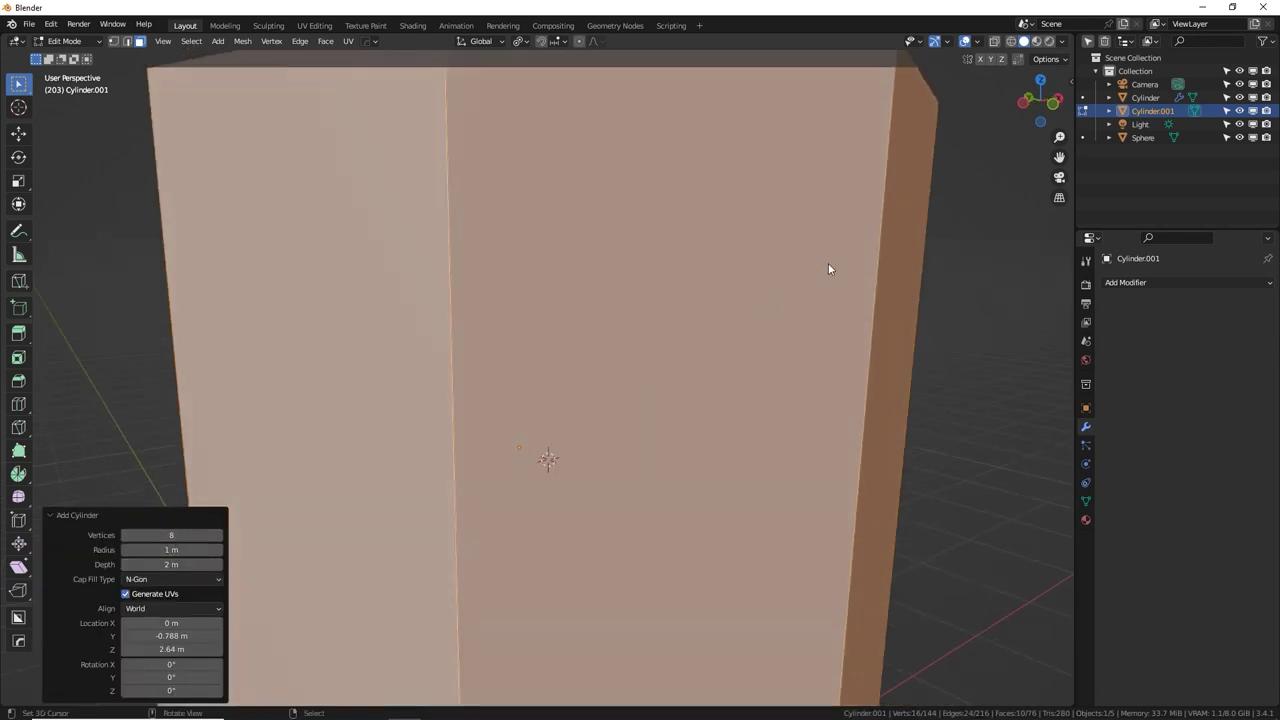
key("s")
left_click(586, 404)
key("g")
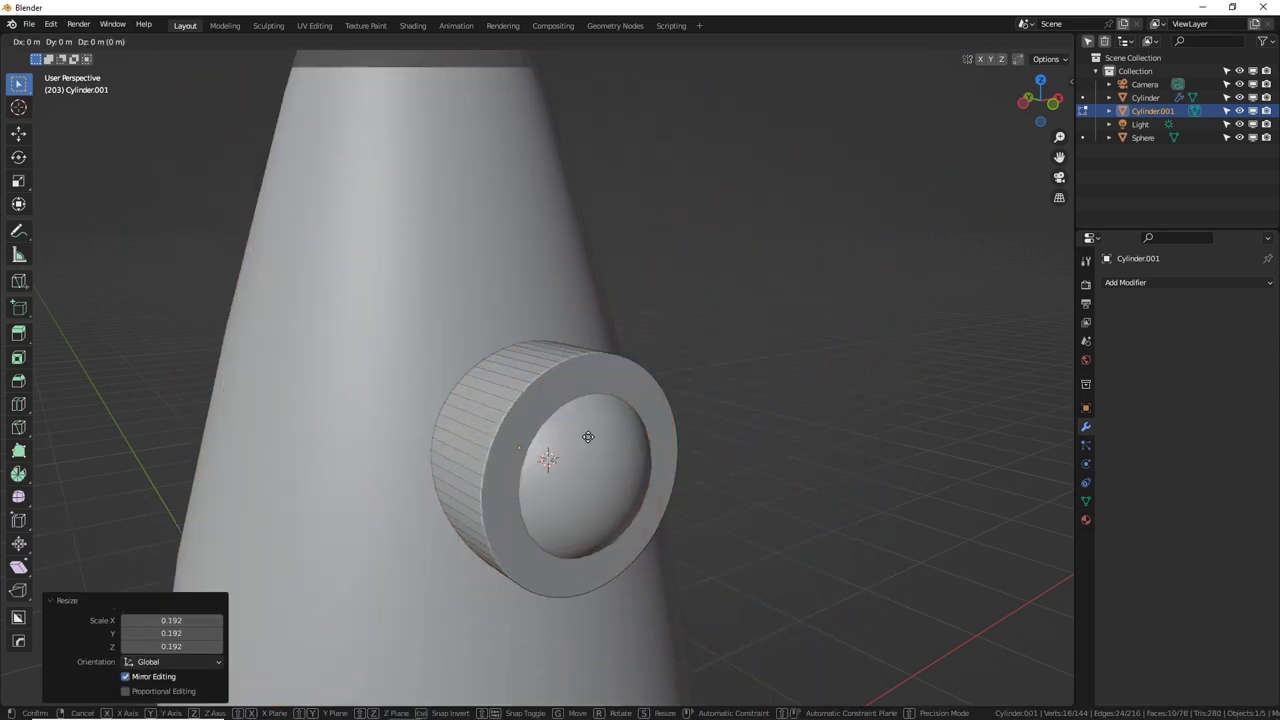
key("y")
left_click(720, 492)
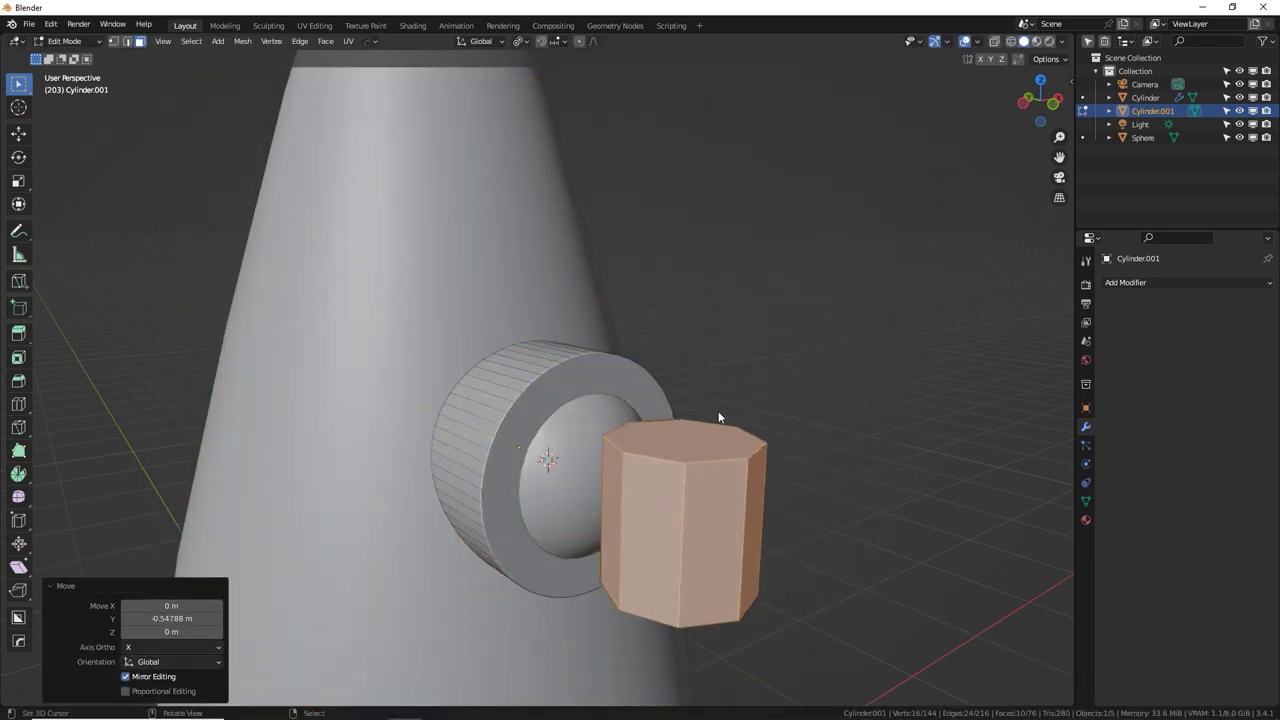
Rotate the 8-sided cylinder 90° about the X axis and scale it down to about 0.095 as a small bolt.
key("r")
key("x")
key("9")
key("0")
key("Return")
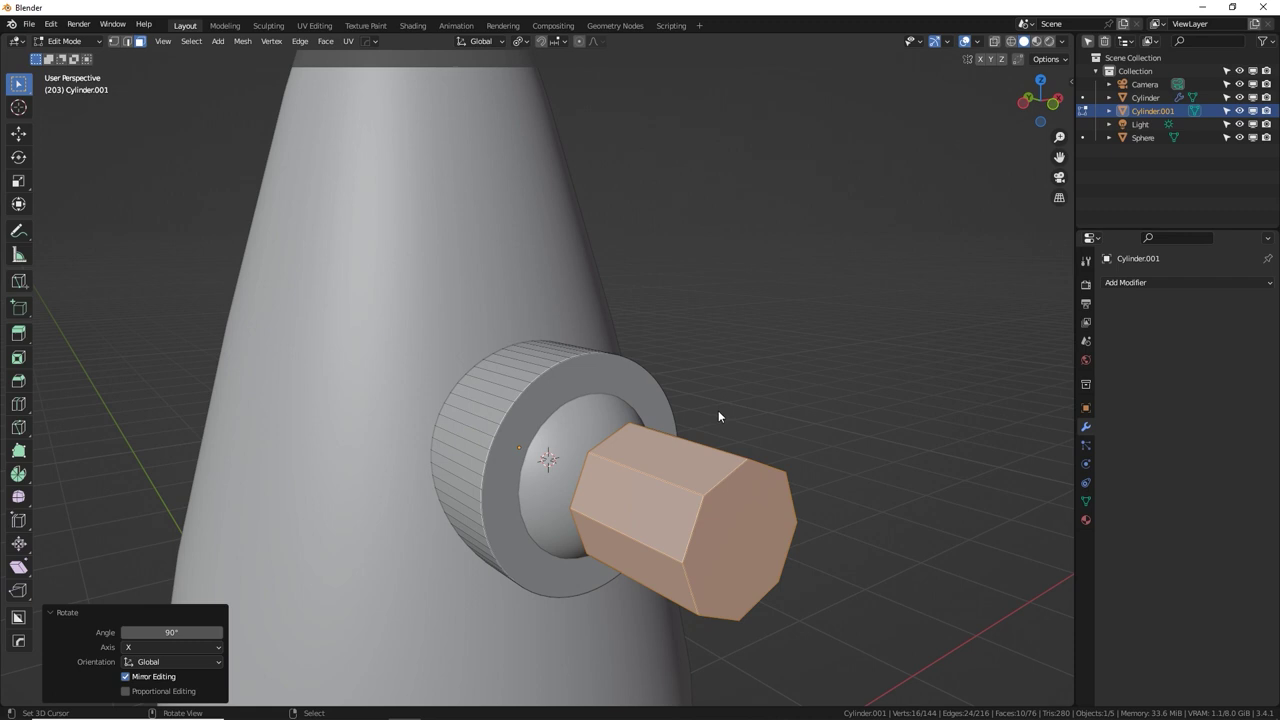
key("s")
left_click(710, 513)
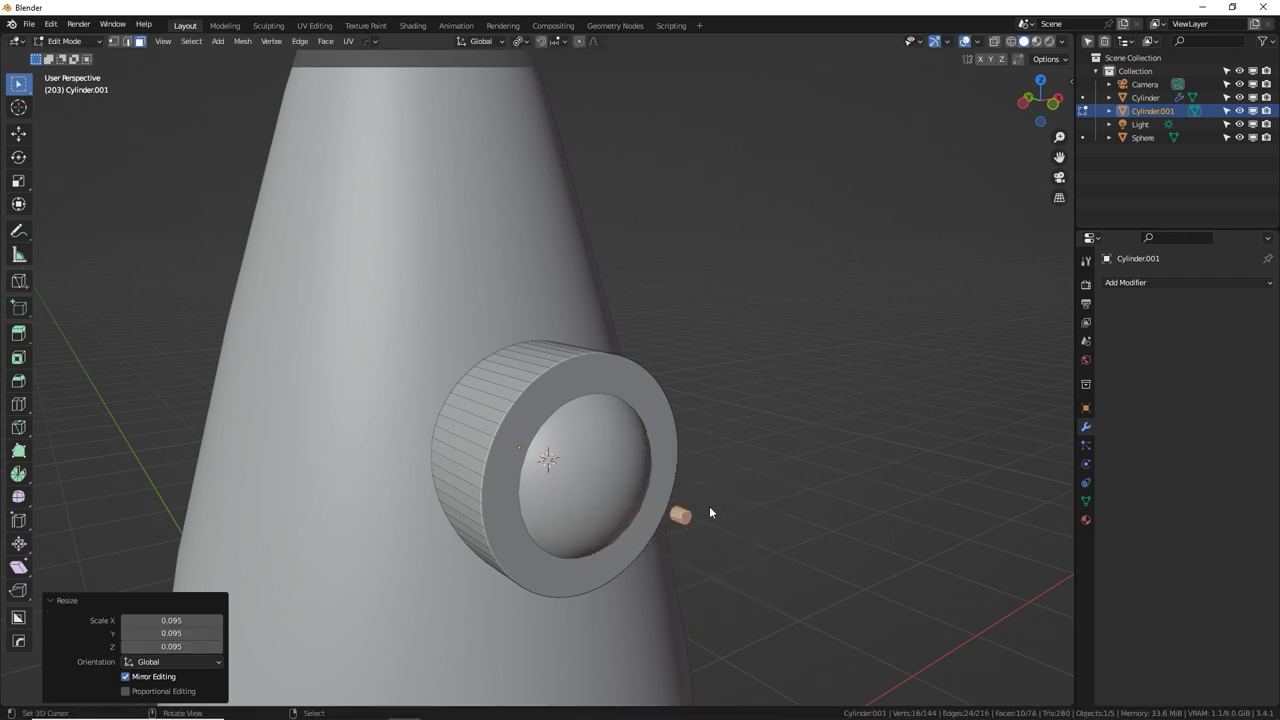
In the right orthographic view, move the bolt about 0.36 m in Y and 0.32 m in Z onto the window frame's upper rim.
key("KP_1")
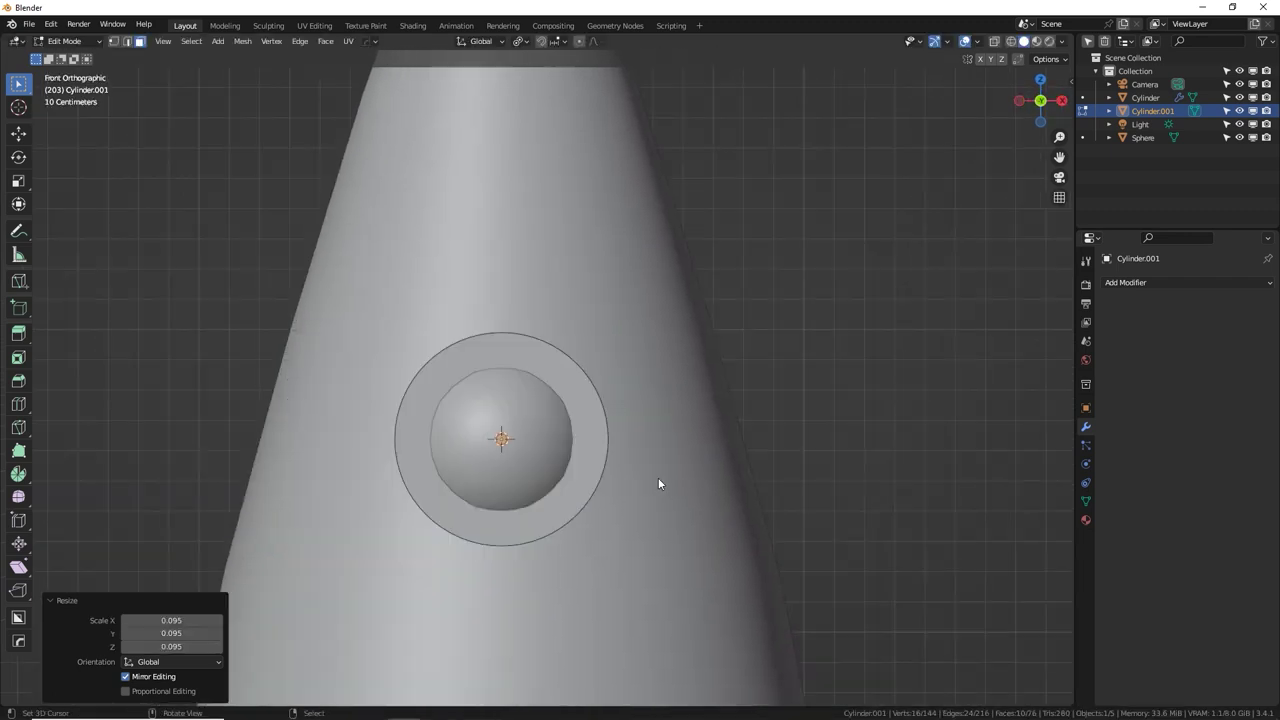
key("KP_3")
scroll(543, 440, "up", 4)
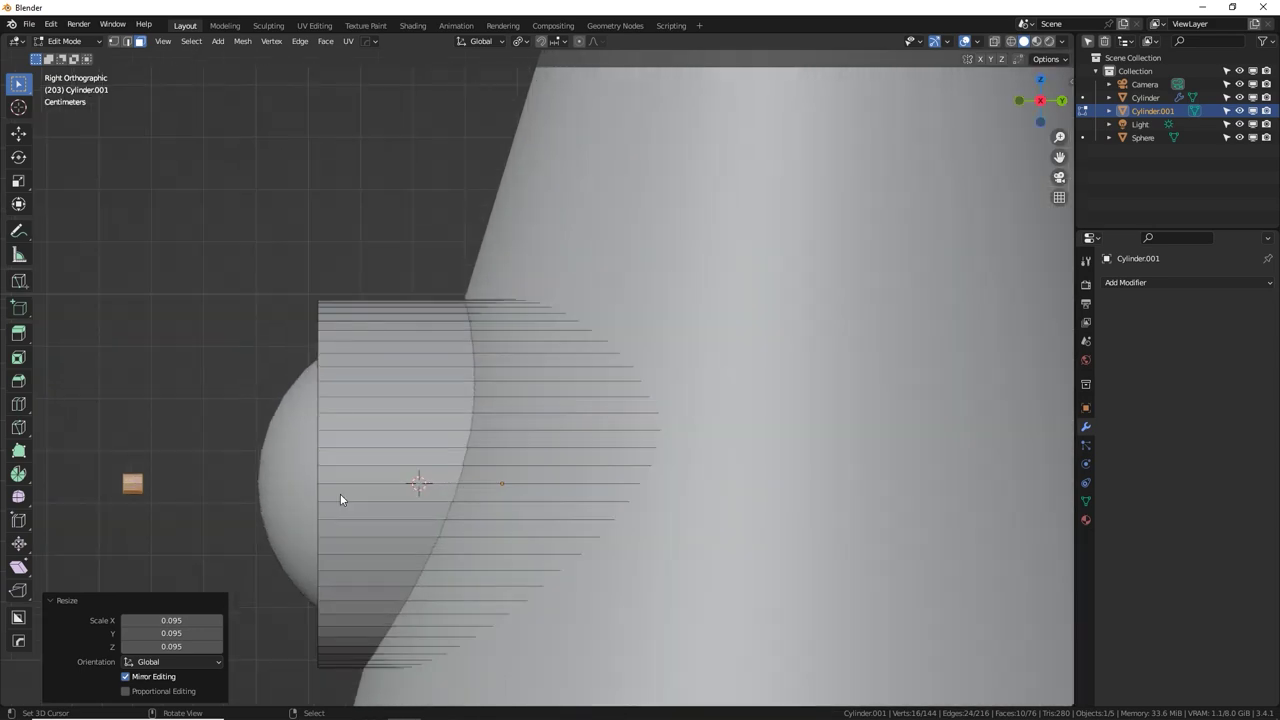
key("g")
left_click(524, 319)
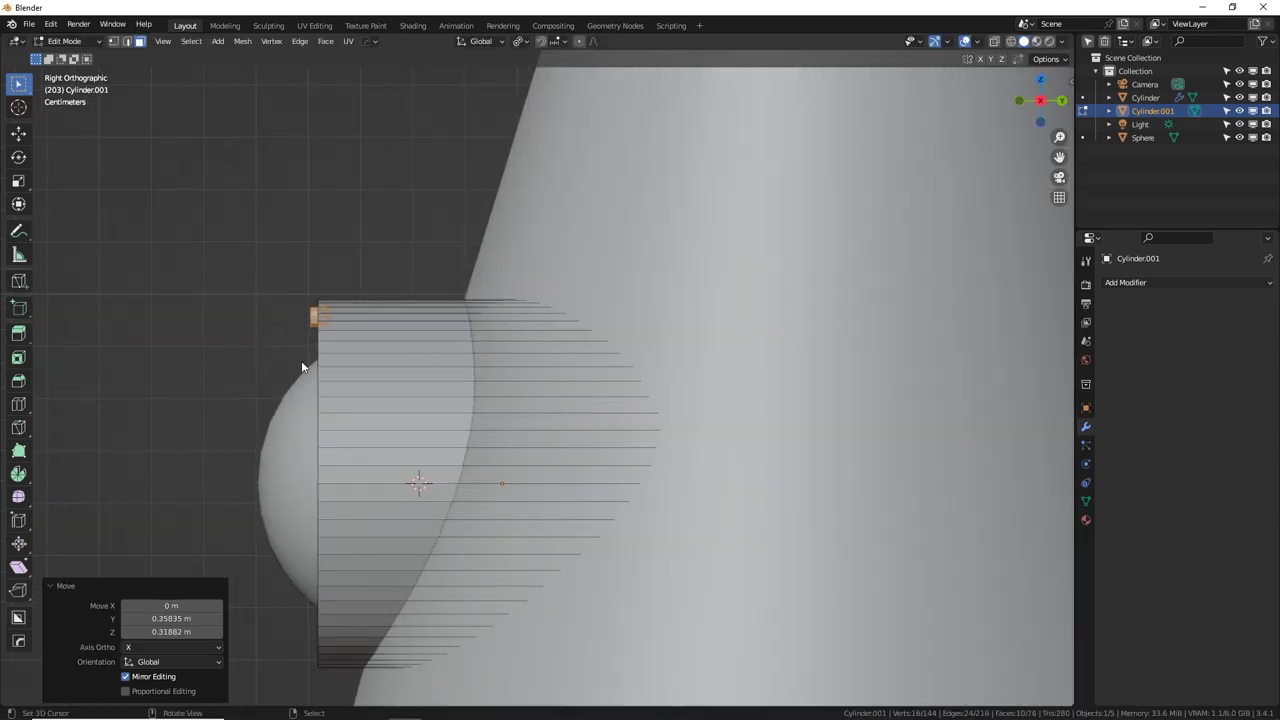
Rotate the bolt 22.5° about the Y axis.
middle_click_drag(306, 366, 478, 361)
scroll(608, 439, "up", 3)
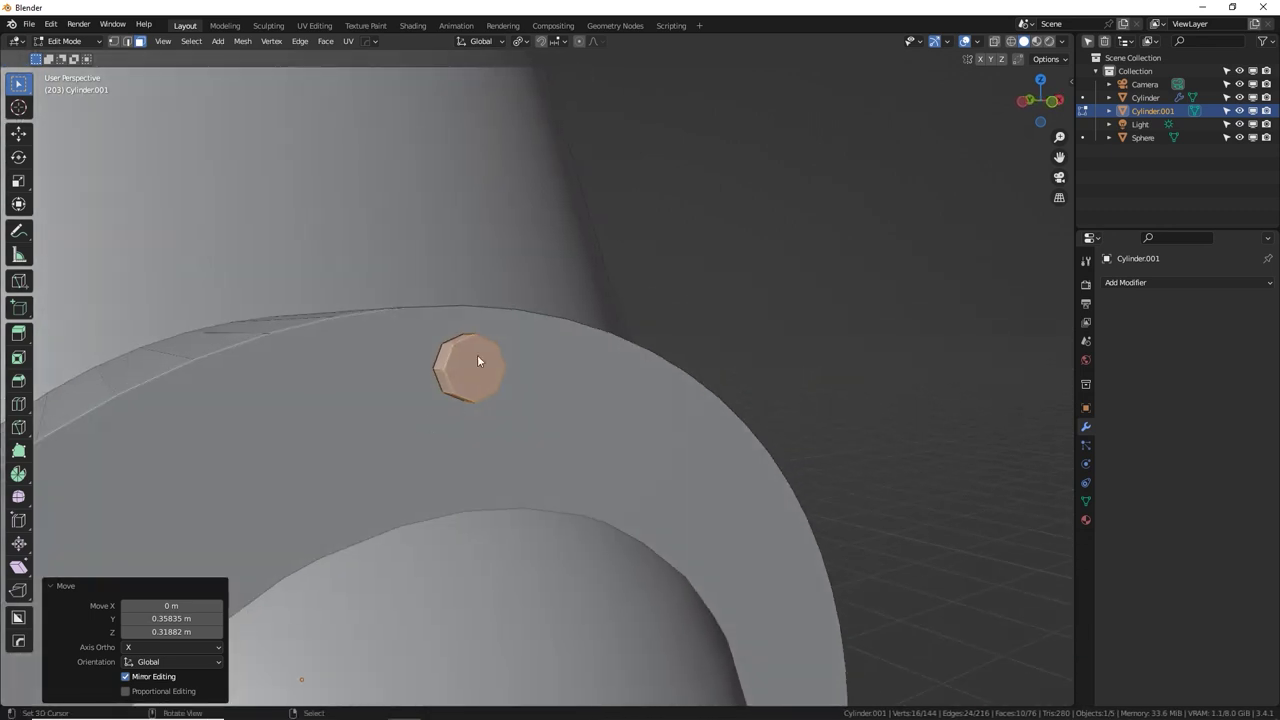
type("ry")
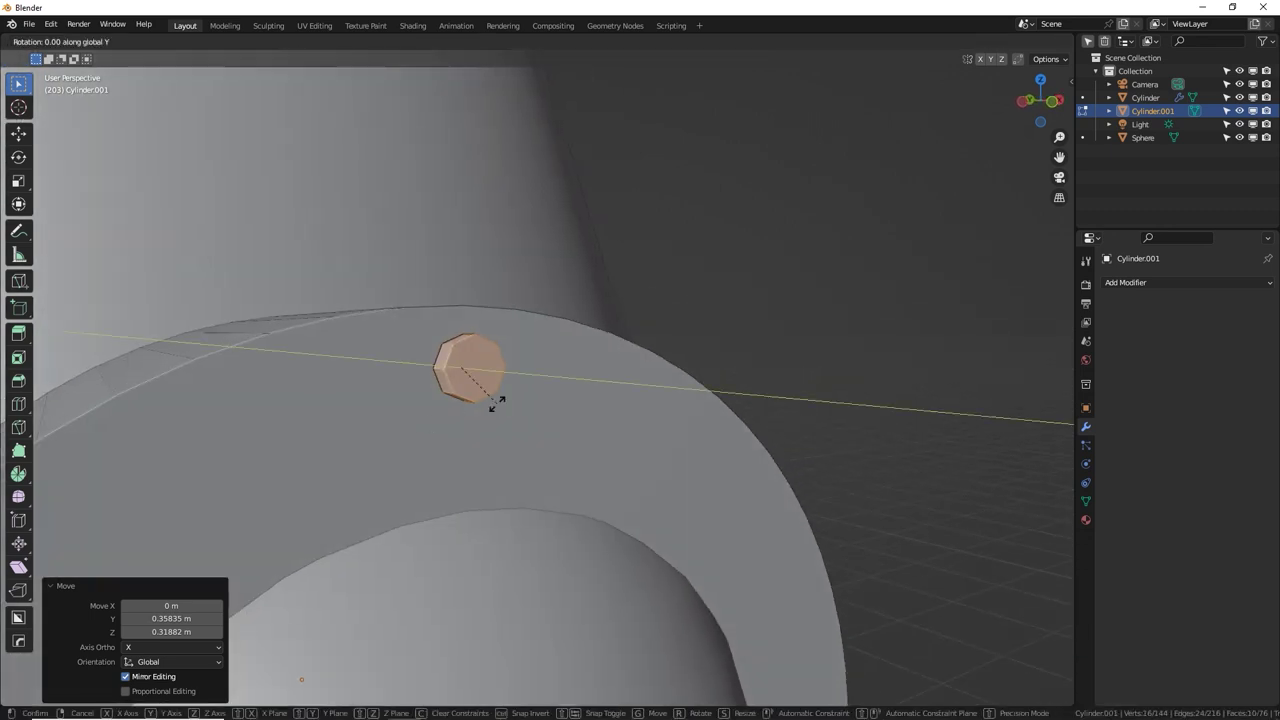
type("22")
key("Return")
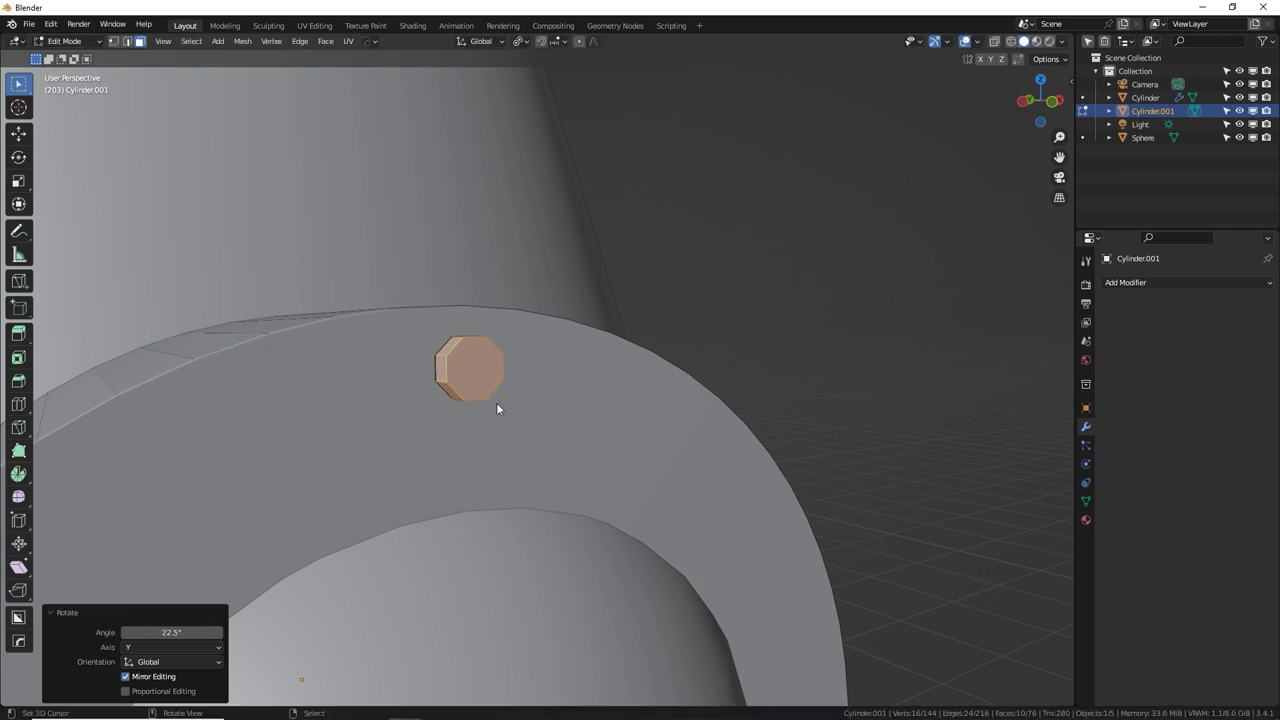
Set the transform pivot point to the 3D Cursor, duplicate the bolt and rotate the copy 20° about the Y axis.
middle_click_drag(485, 398, 410, 405)
scroll(670, 490, "down", 6)
middle_click_drag(678, 512, 667, 418, "shift")
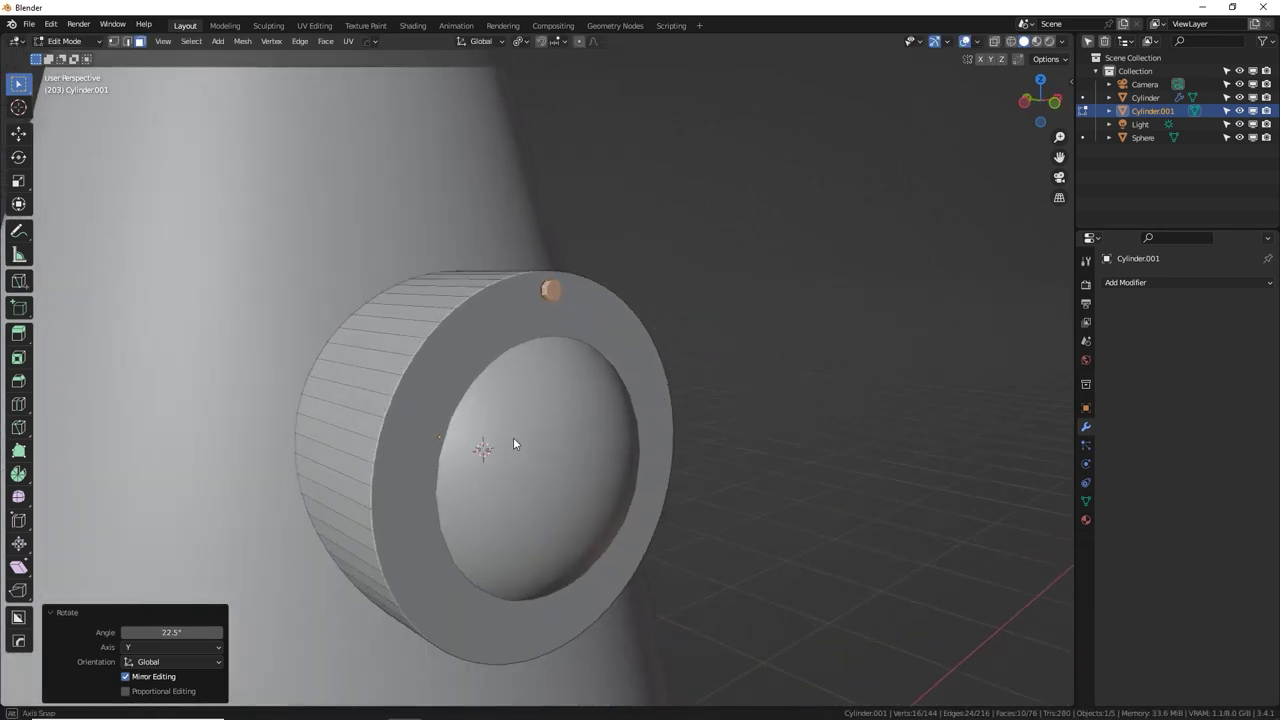
mouse_move(513, 440)
middle_mouse_down()
mouse_move(549, 463)
mouse_move(541, 447)
mouse_move(522, 458)
middle_mouse_up()
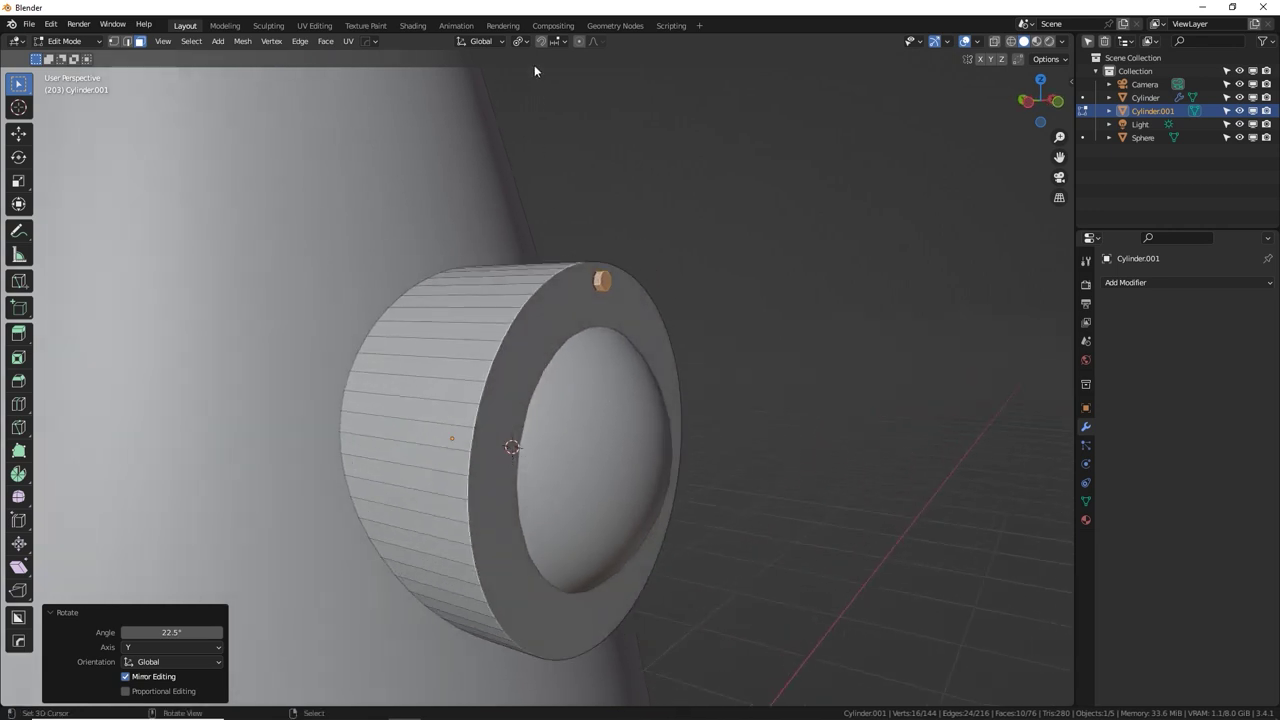
left_click(520, 41)
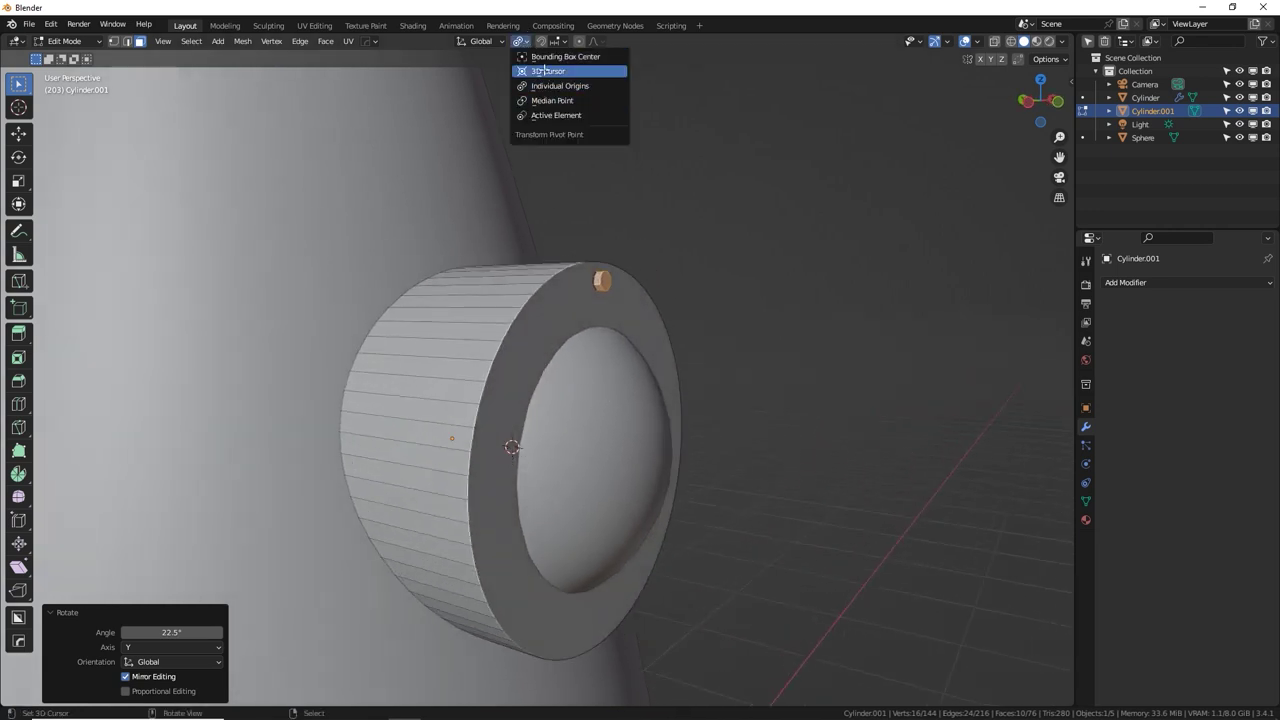
left_click(544, 70)
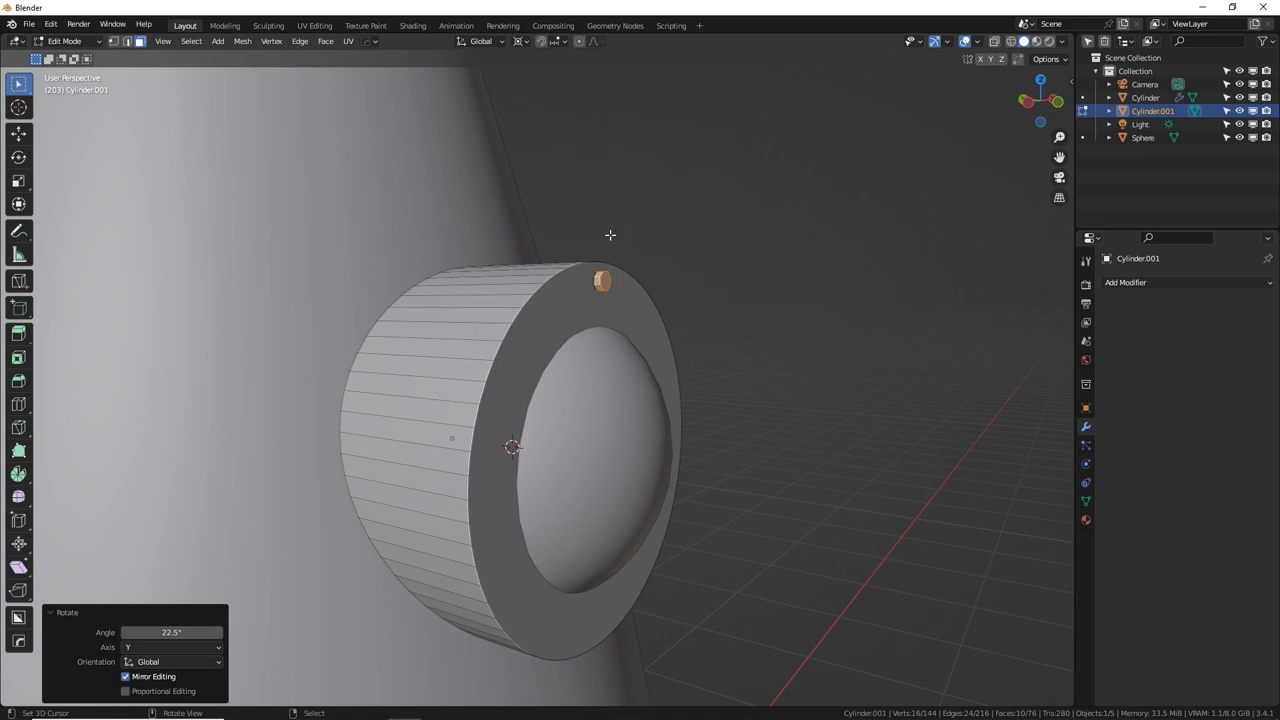
key("g")
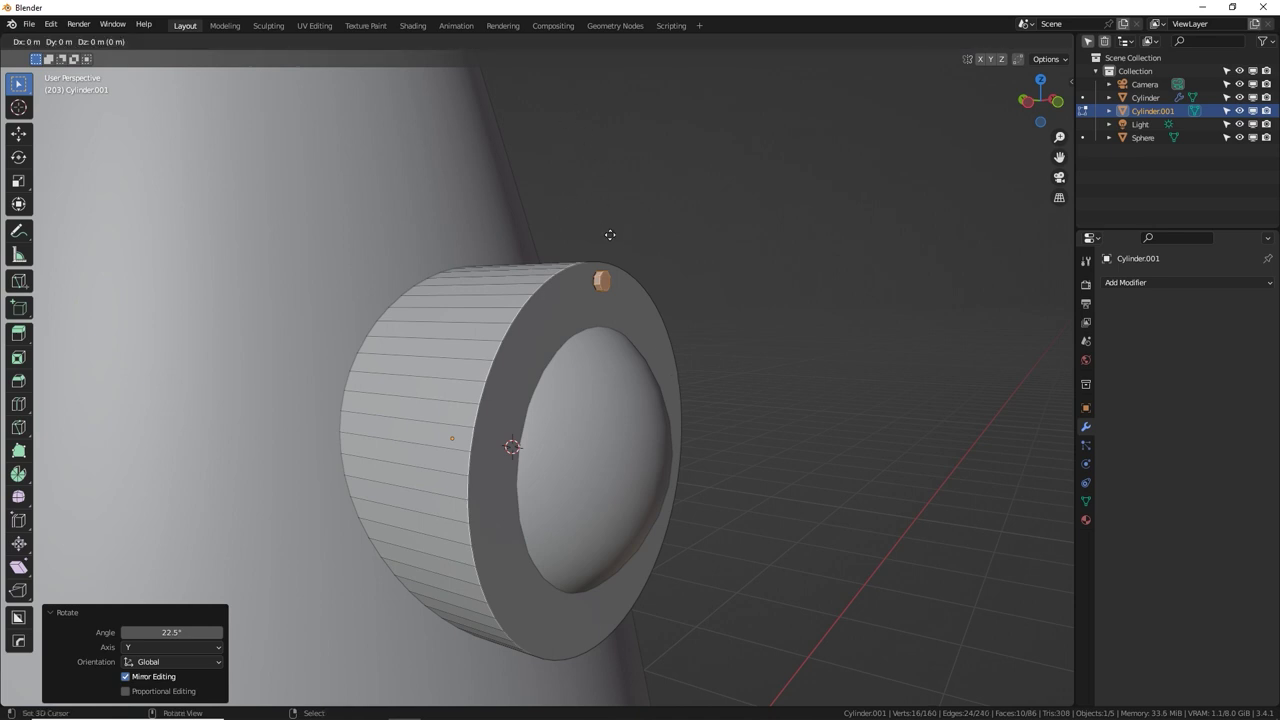
key("r")
key("y")
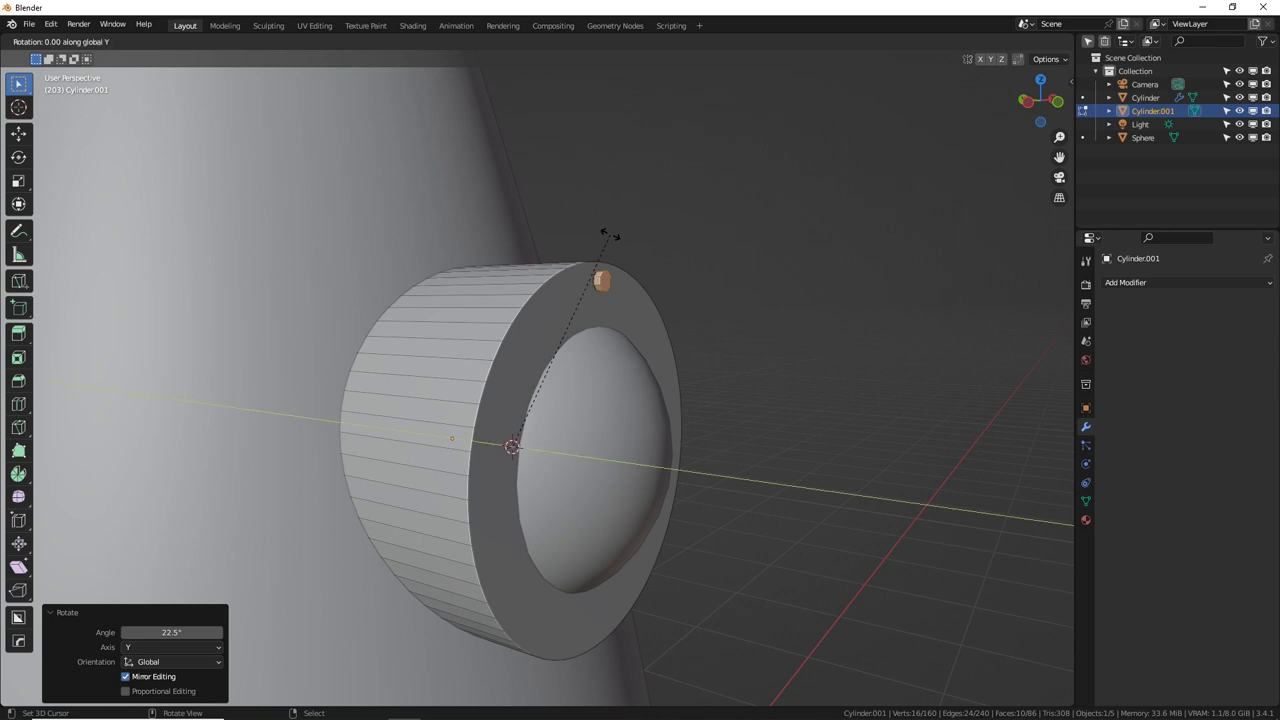
type("20")
key("Return")
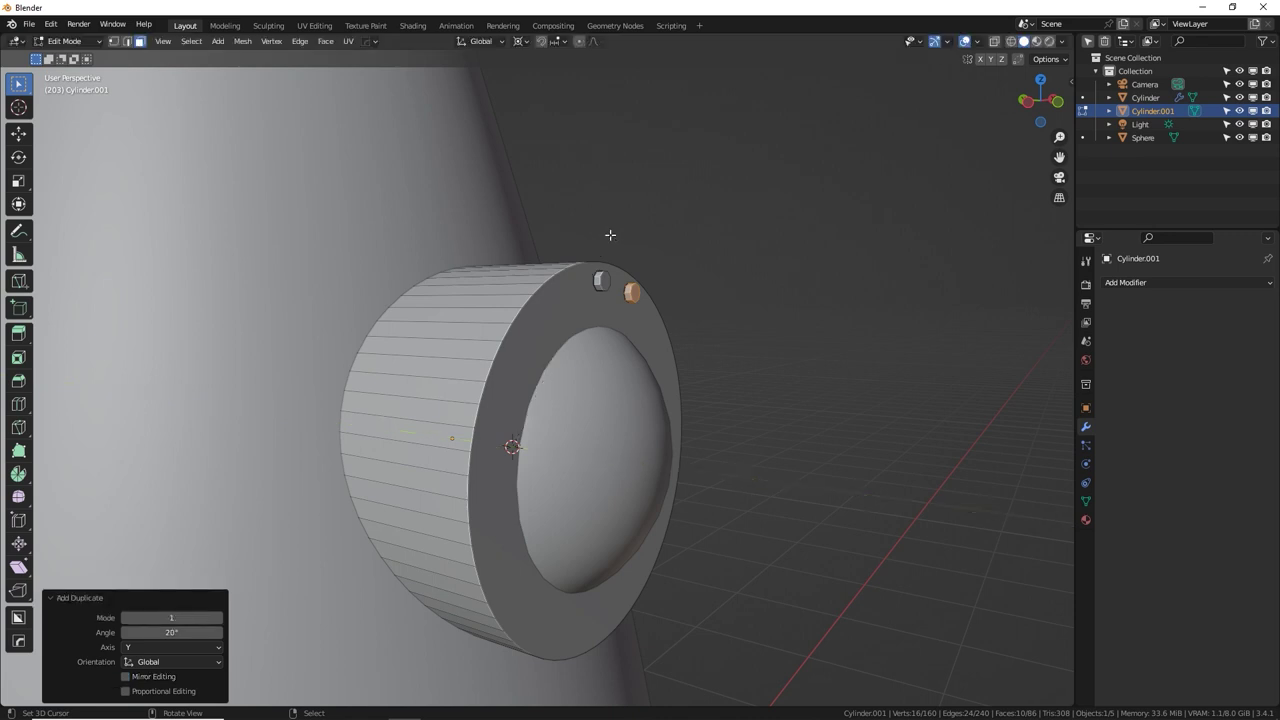
Repeat the 20° bolt duplication until the bolts form a complete, evenly spaced ring around the window frame.
middle_click_drag(711, 224, 691, 228)
key("shift+r")
key("shift+r")
key("shift+r")
key("shift+r")
key("shift+r")
key("shift+r")
key("shift+r")
key("shift+r")
key("shift+r")
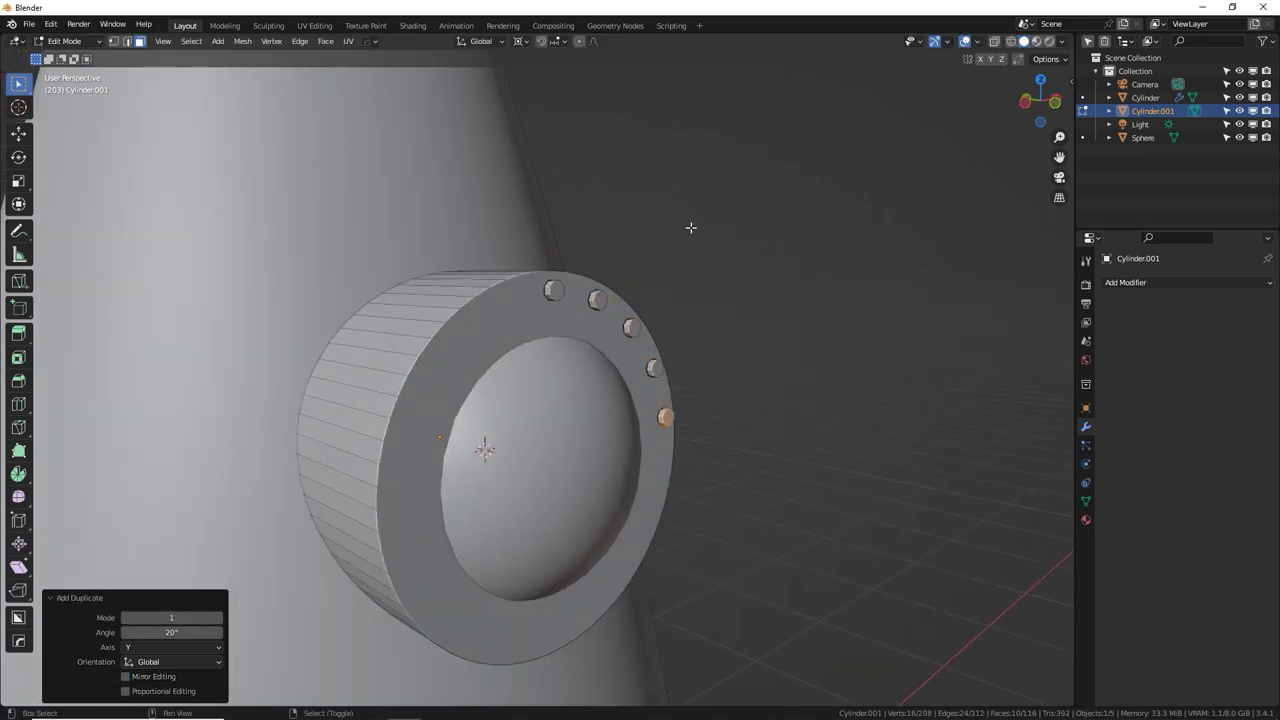
key("shift+r")
key("shift+r")
key("shift+r")
key("shift+r")
key("shift+r")
key("shift+r")
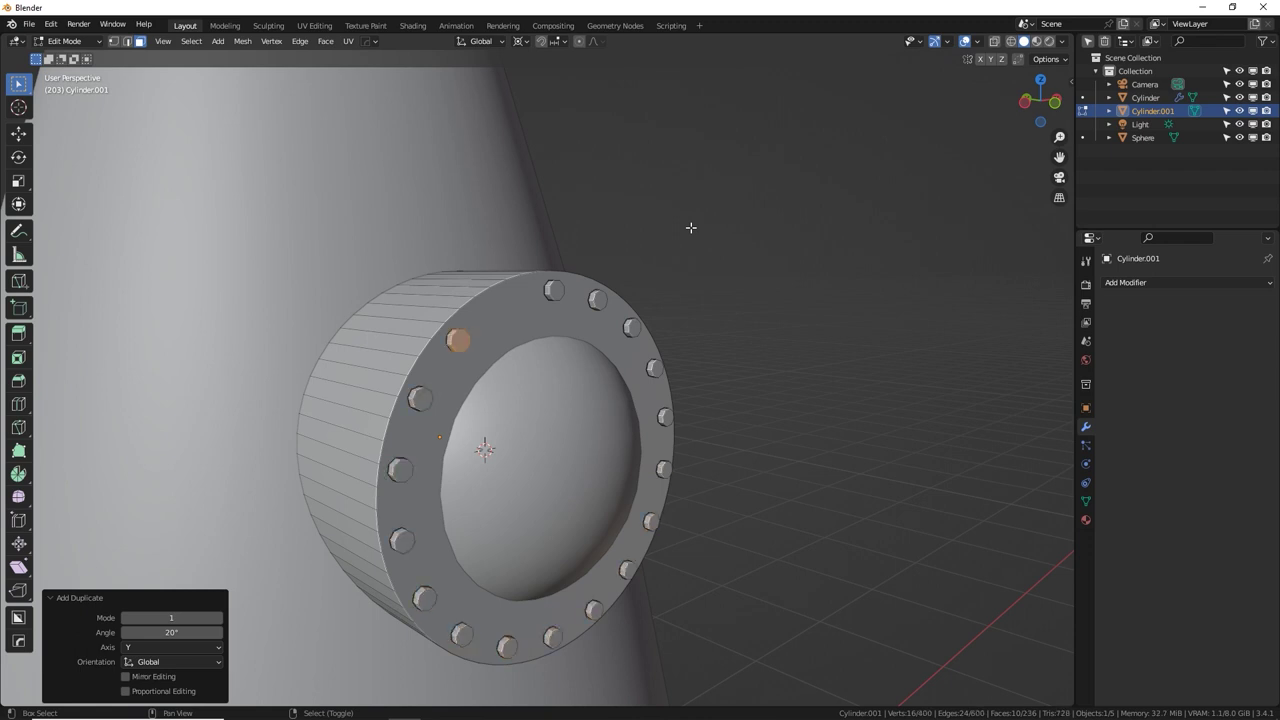
key("shift+r")
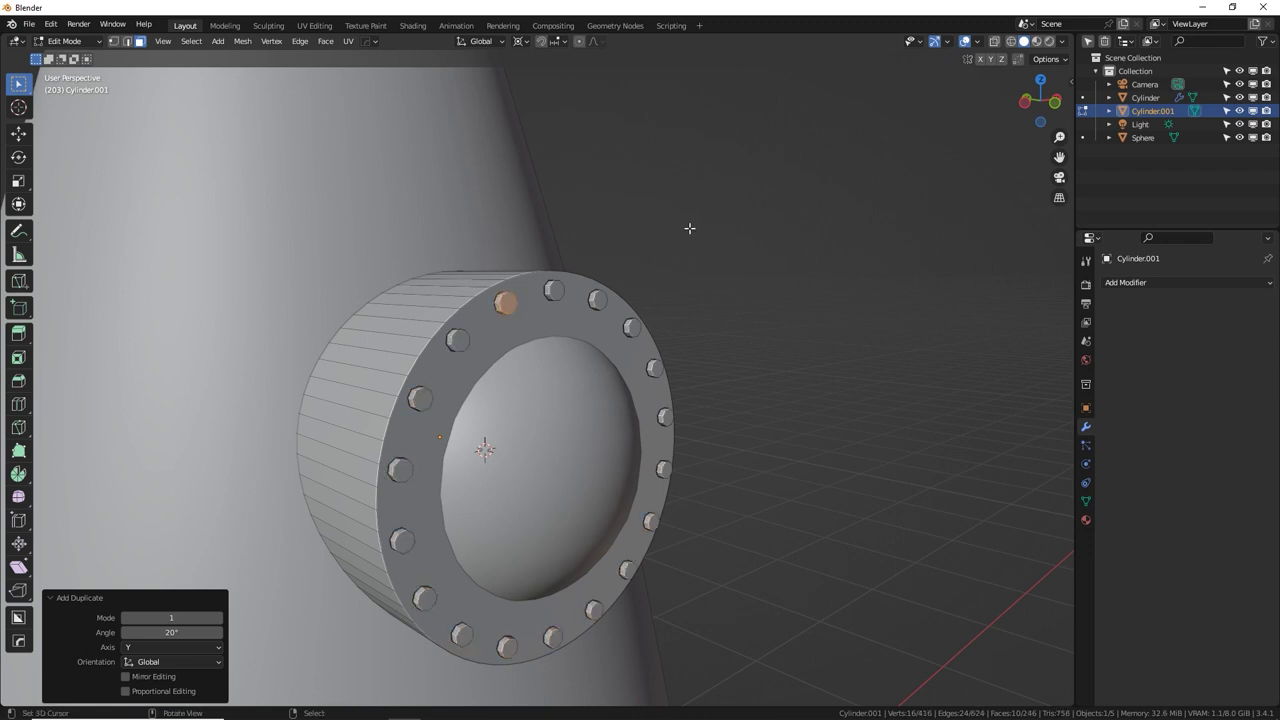
Return to Object Mode and apply smooth shading to the window frame with its bolts.
middle_click_drag(670, 307, 575, 296)
key("Tab")
right_click(575, 296)
left_click(575, 296)
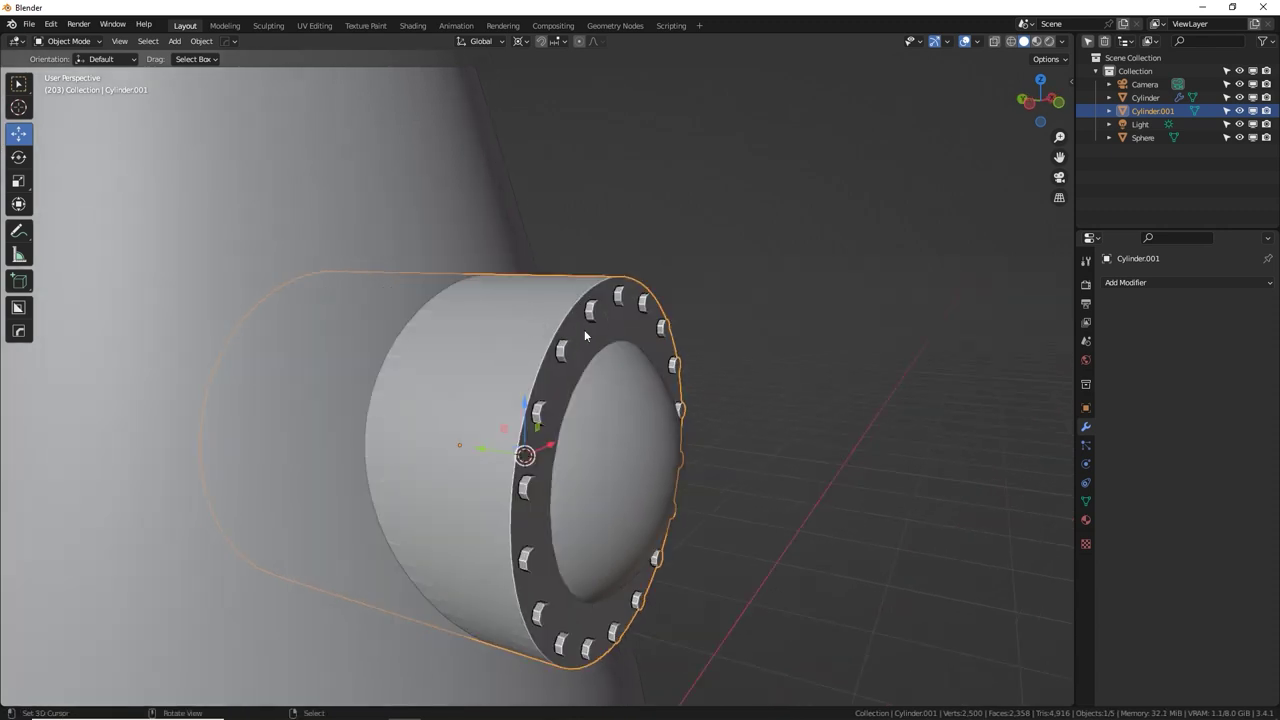
Move the window frame about 0.19 m along Y into the hull and rotate it 15.5° in the right orthographic view.
left_click_drag(481, 449, 406, 441)
key("KP_3")
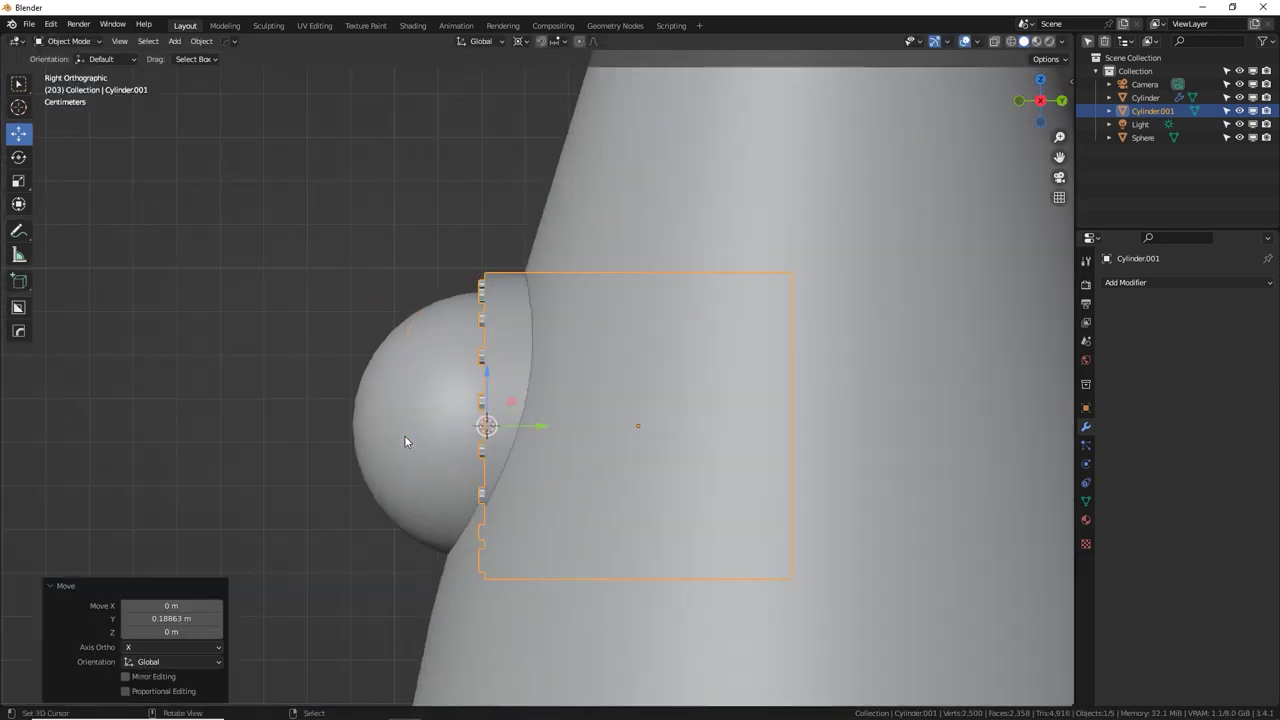
scroll(410, 435, "up", 4)
key("r")
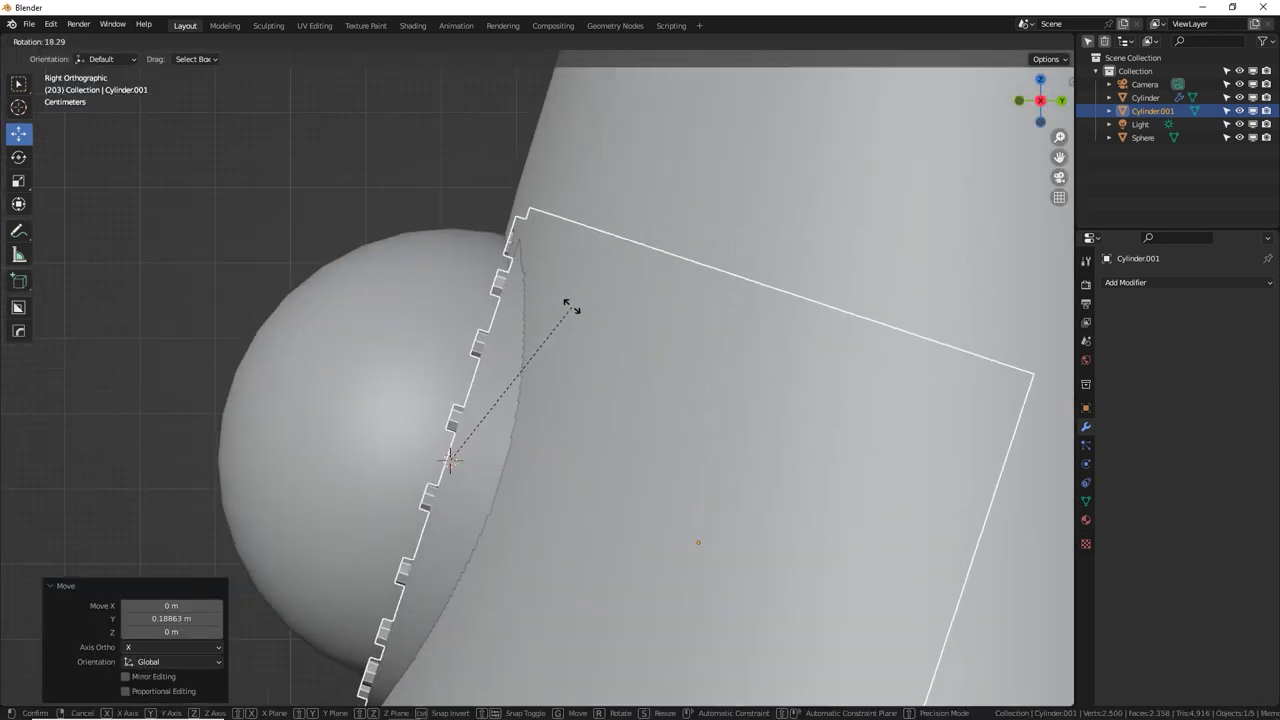
left_click(565, 293)
Nudge the tilted window frame about -0.02 m in Y and 0.01 m in Z to fit the hull's slope.
key("g")
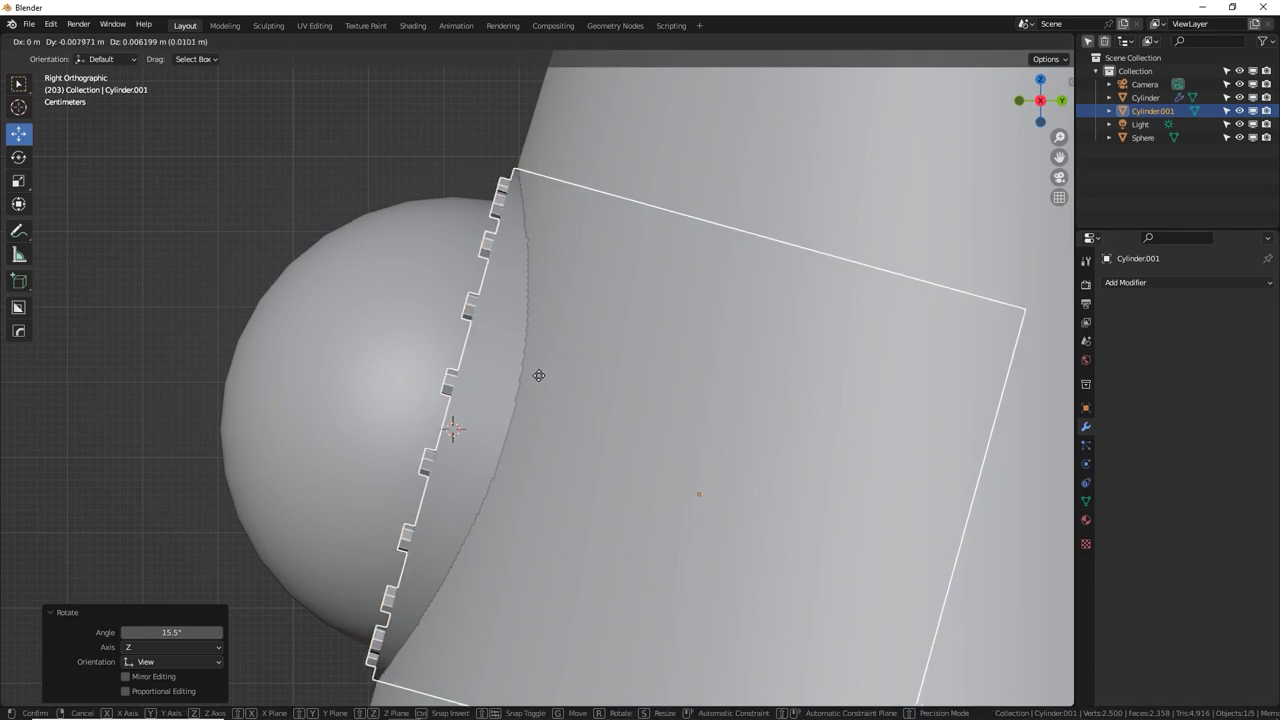
left_click(548, 367)
key("r")
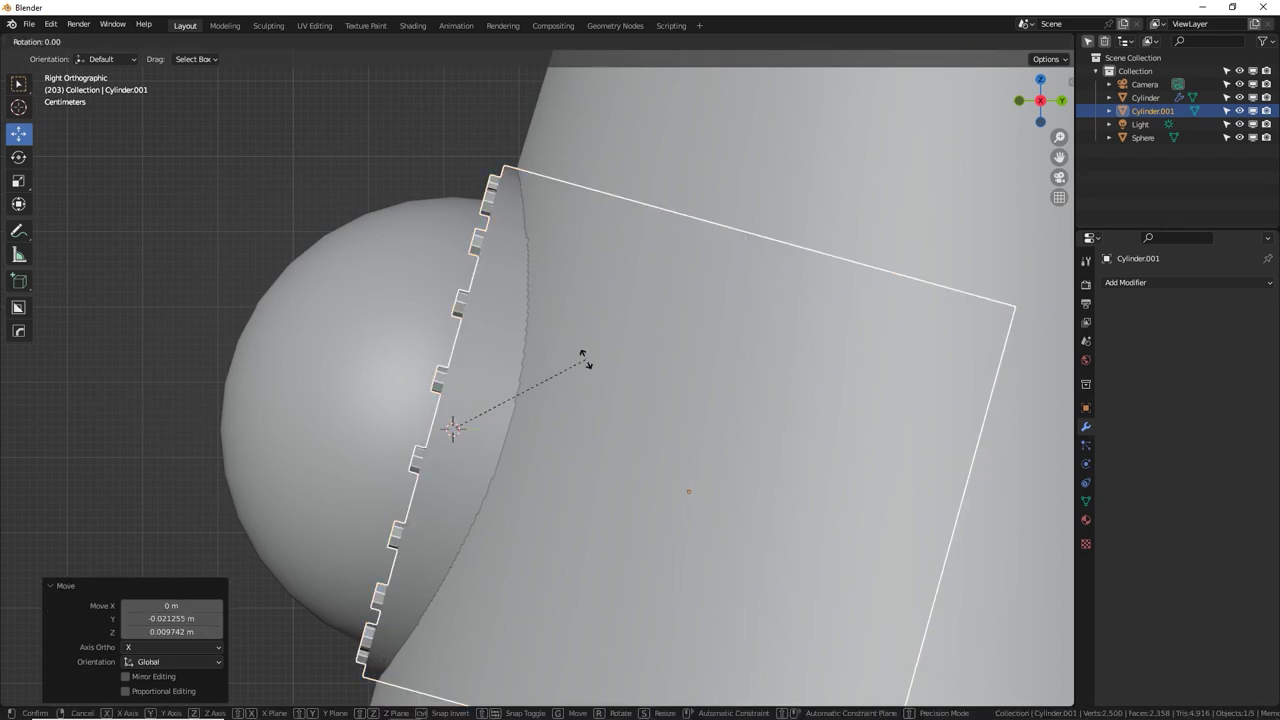
left_click(585, 359)
middle_click_drag(523, 260, 540, 239, "shift")
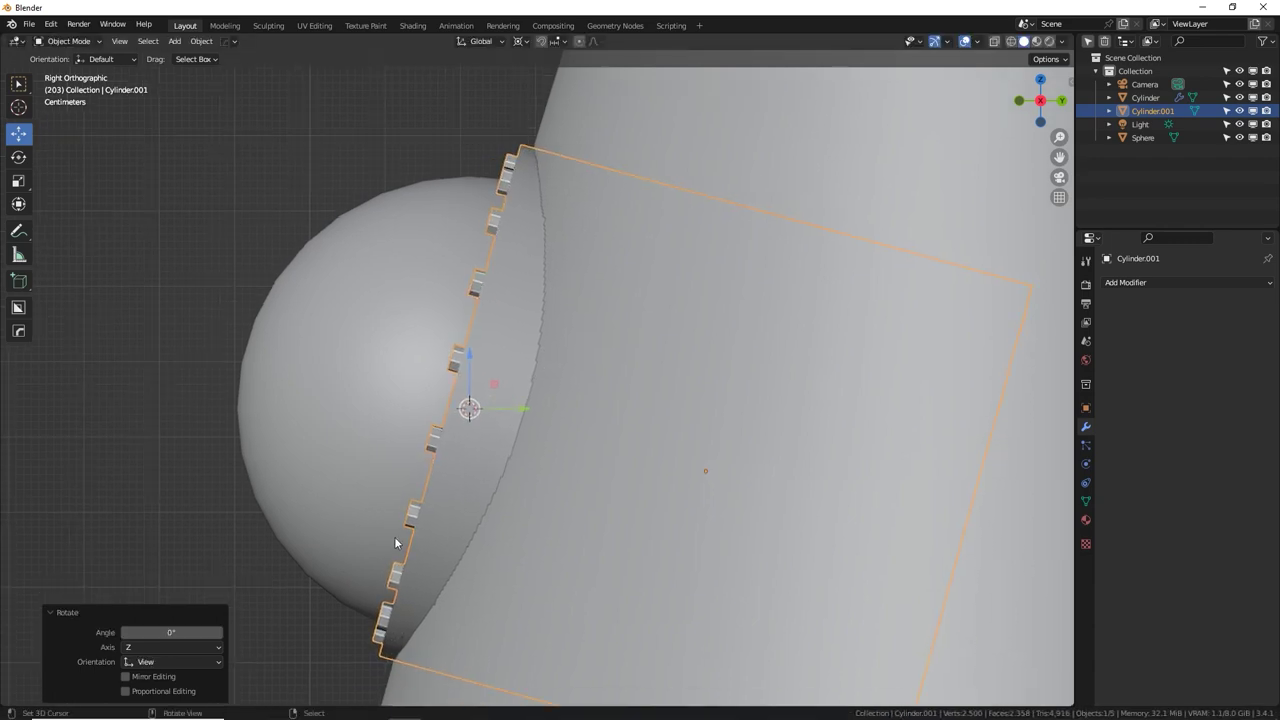
Select the window's glass sphere and scale it to about 0.947.
middle_click_drag(395, 543, 636, 552)
scroll(529, 483, "down", 5)
scroll(526, 480, "up", 3)
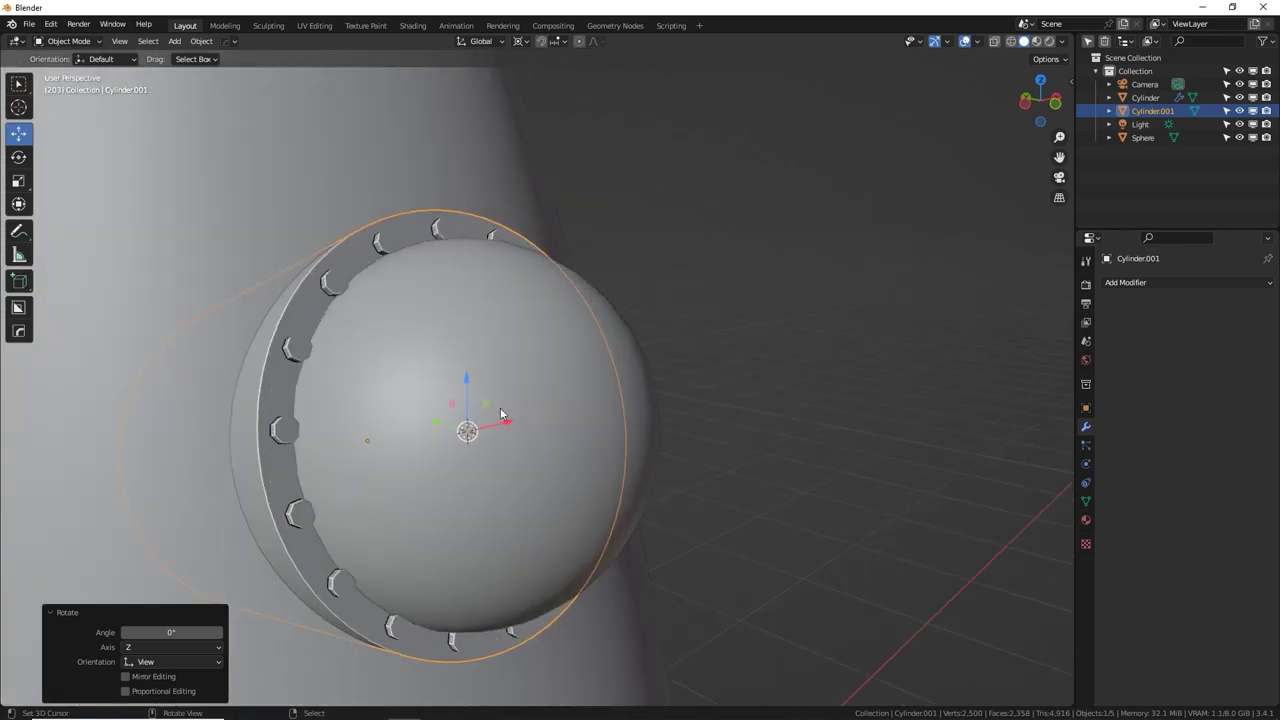
left_click(500, 413)
key("s")
left_click(690, 446)
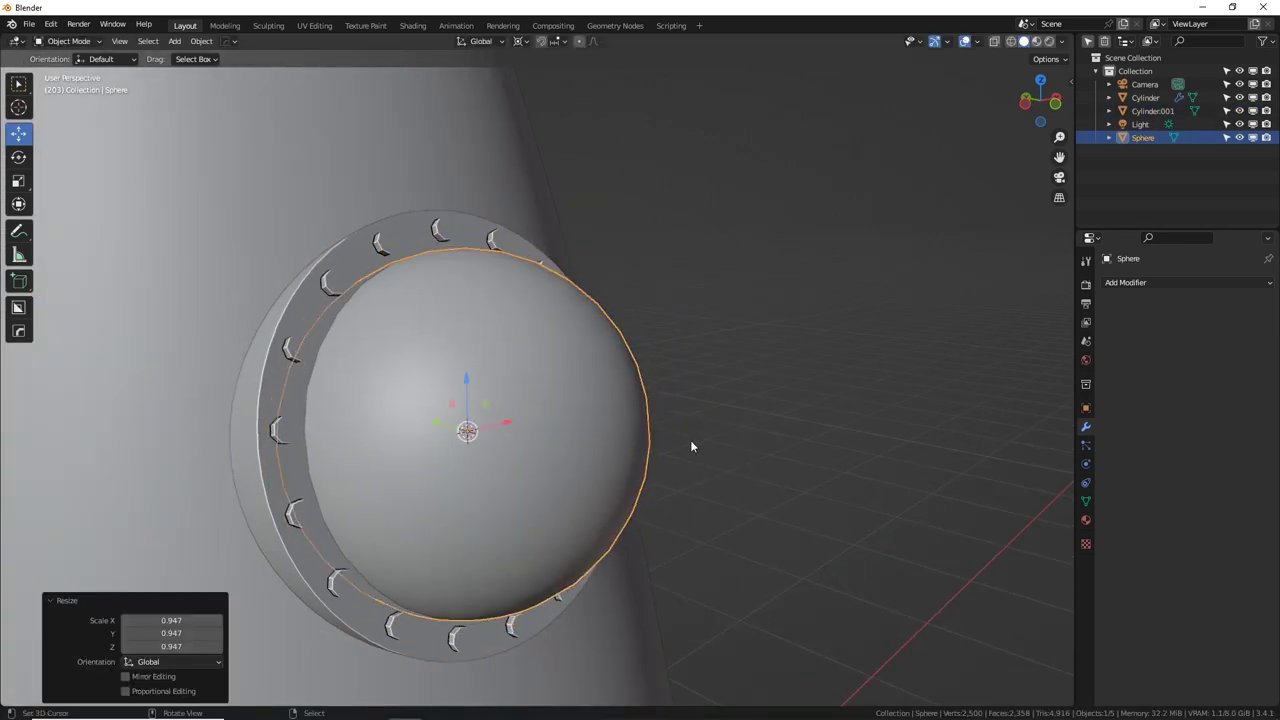
Enter Edit Mode on the rocket body with edge selection and show the antenna's base in wireframe, keeping its outer edge loop selected.
middle_click_drag(691, 446, 558, 409)
scroll(767, 454, "down", 10)
left_click(757, 465)
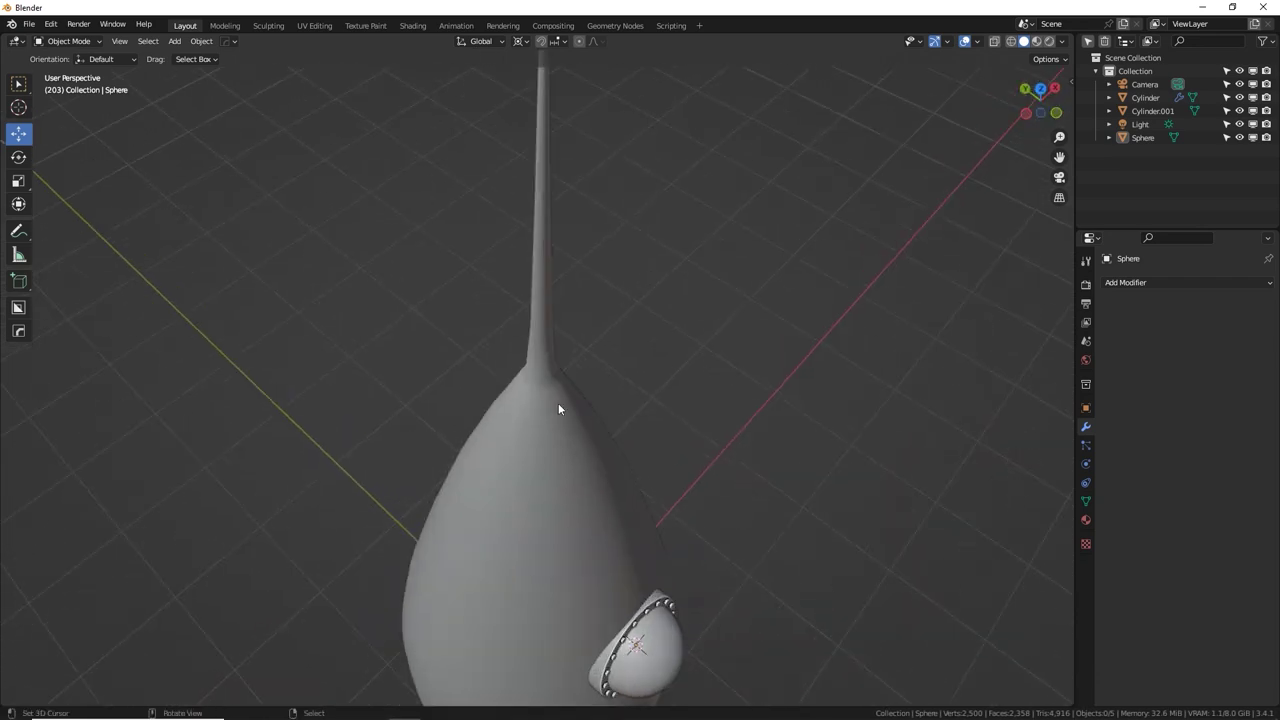
left_click(556, 400)
scroll(548, 375, "up", 4)
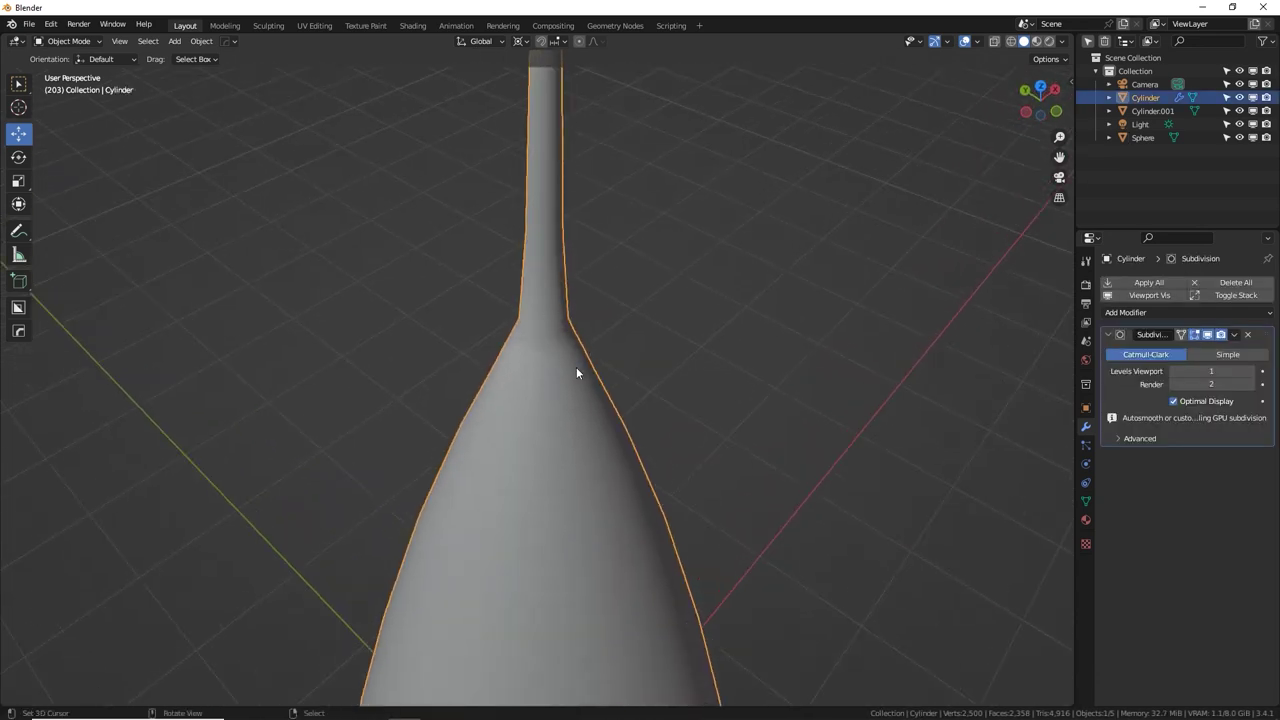
key("Tab")
left_click(128, 42)
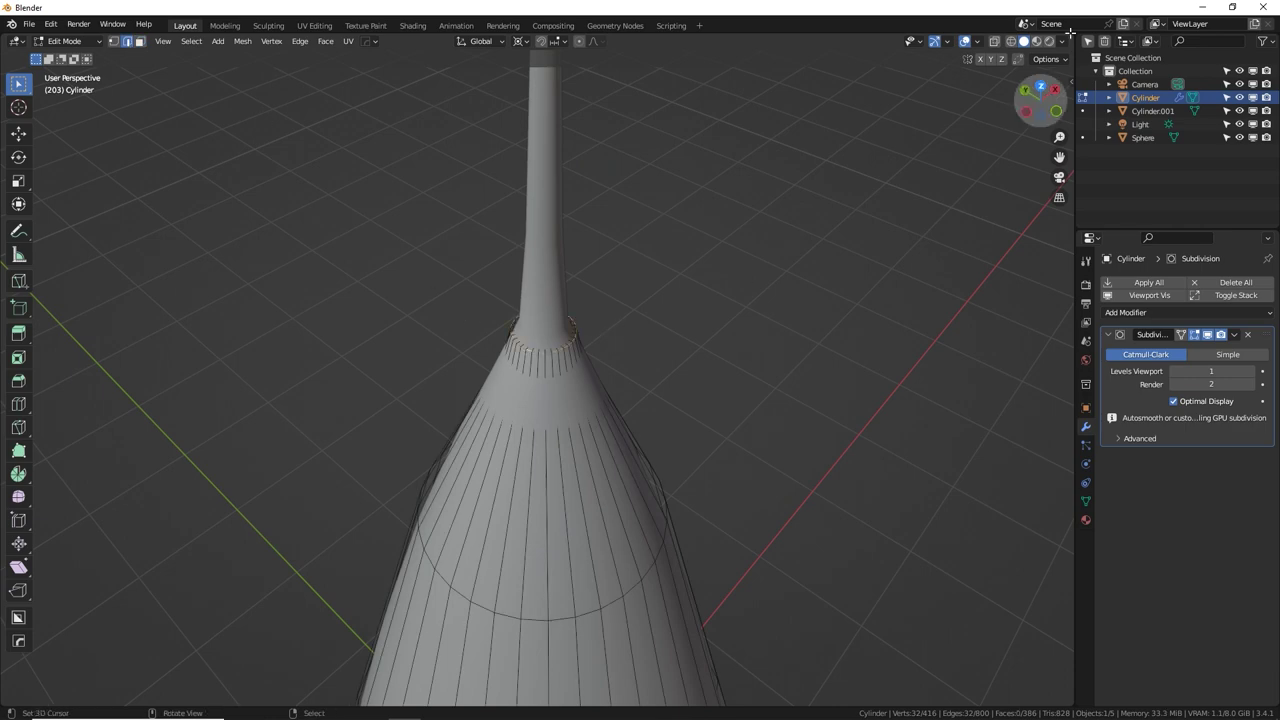
left_click(1010, 41)
left_click_drag(518, 293, 505, 345, "alt+shift")
scroll(543, 380, "up", 5)
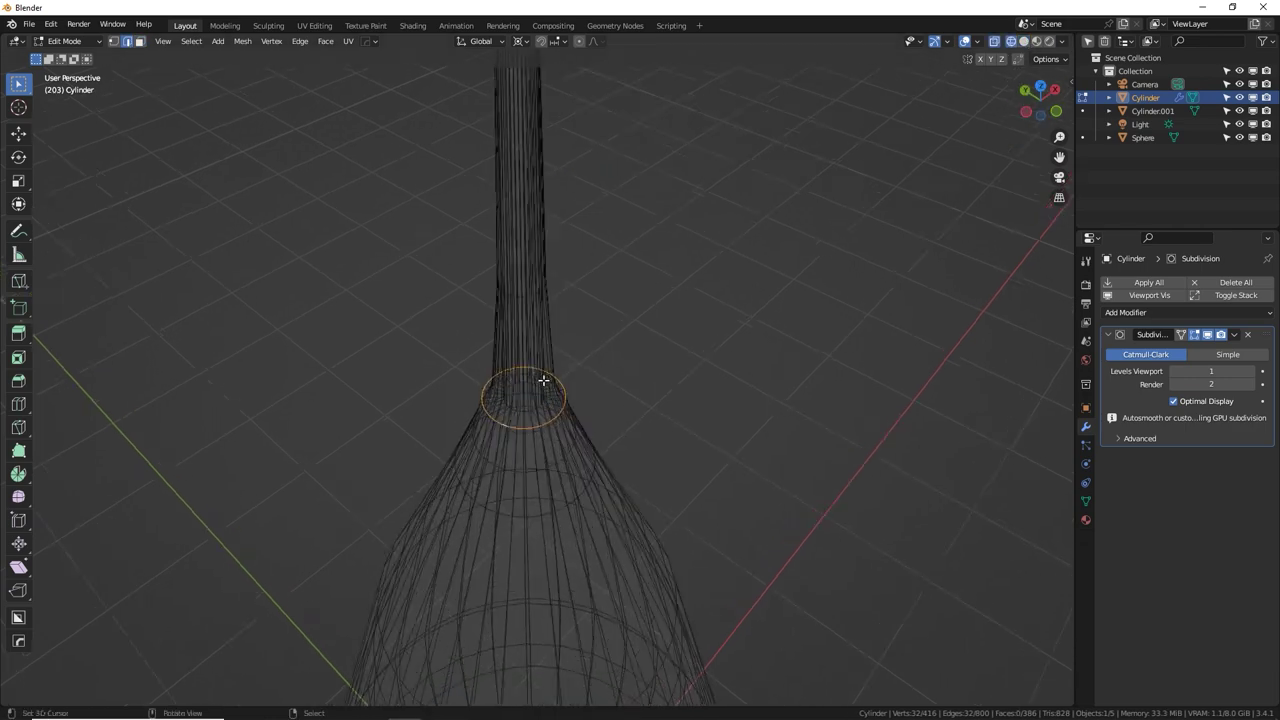
left_click_drag(569, 460, 580, 443, "alt")
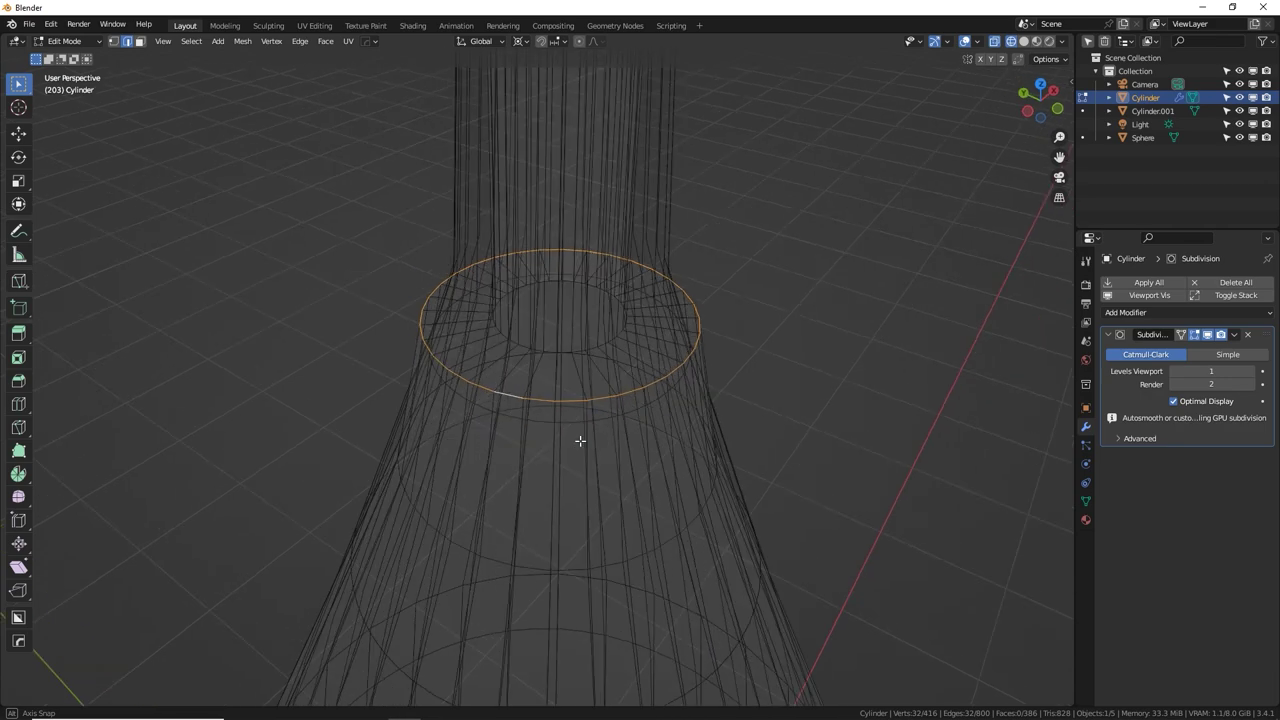
right_click(612, 339, "alt+shift")
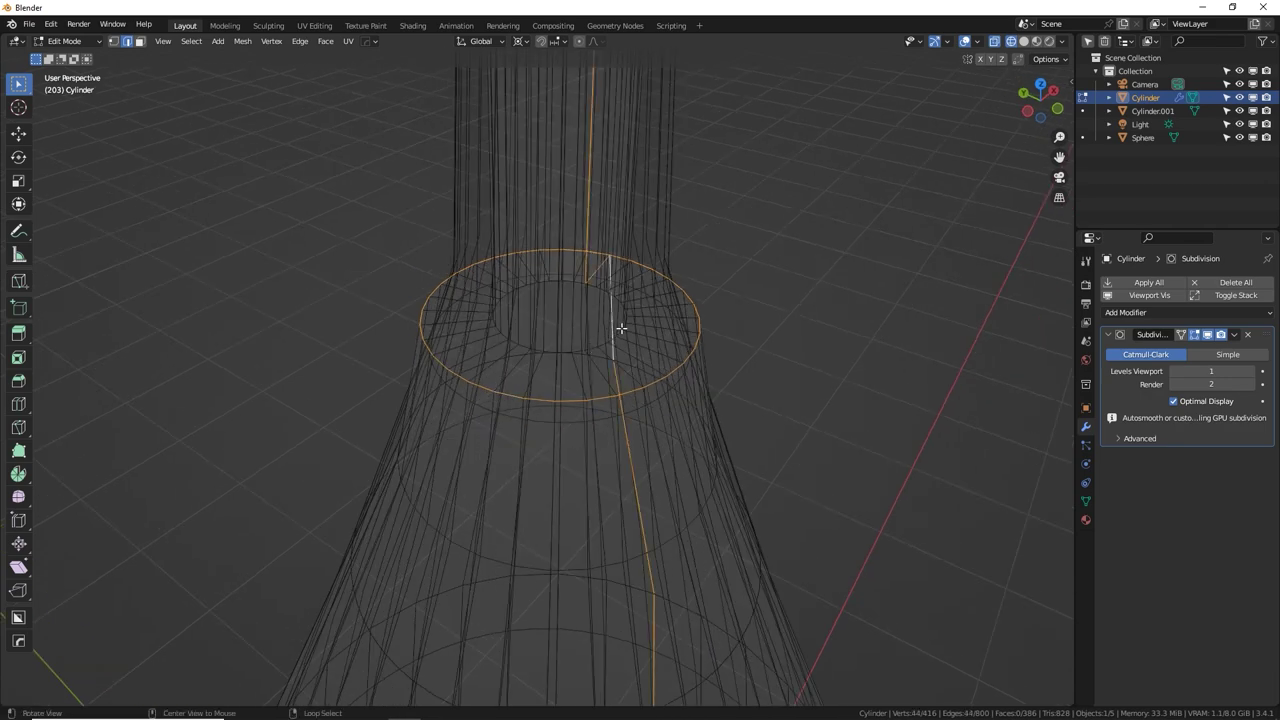
key("ctrl+z")
key("KP_1")
middle_click_drag(664, 404, 829, 632, "shift")
scroll(606, 426, "up", 5)
middle_click_drag(529, 329, 628, 427, "shift")
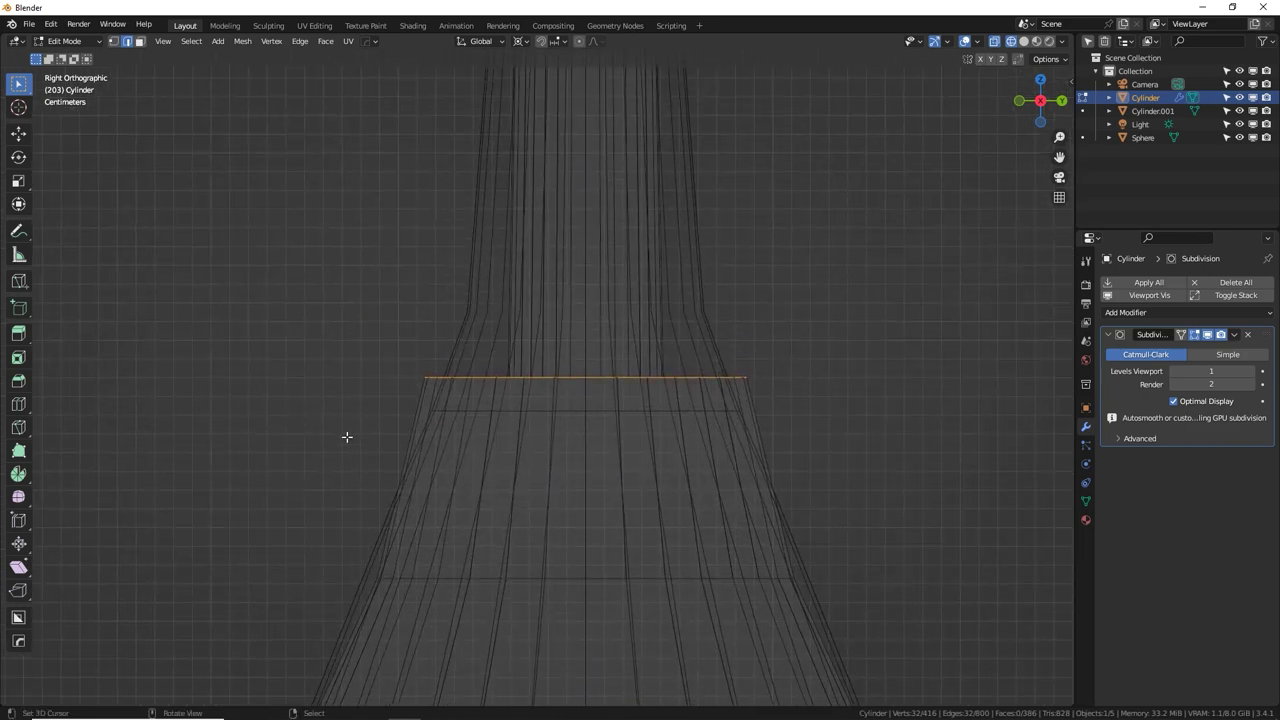
middle_click_drag(501, 322, 809, 303)
right_click(493, 280, "alt+shift")
key("ctrl+z")
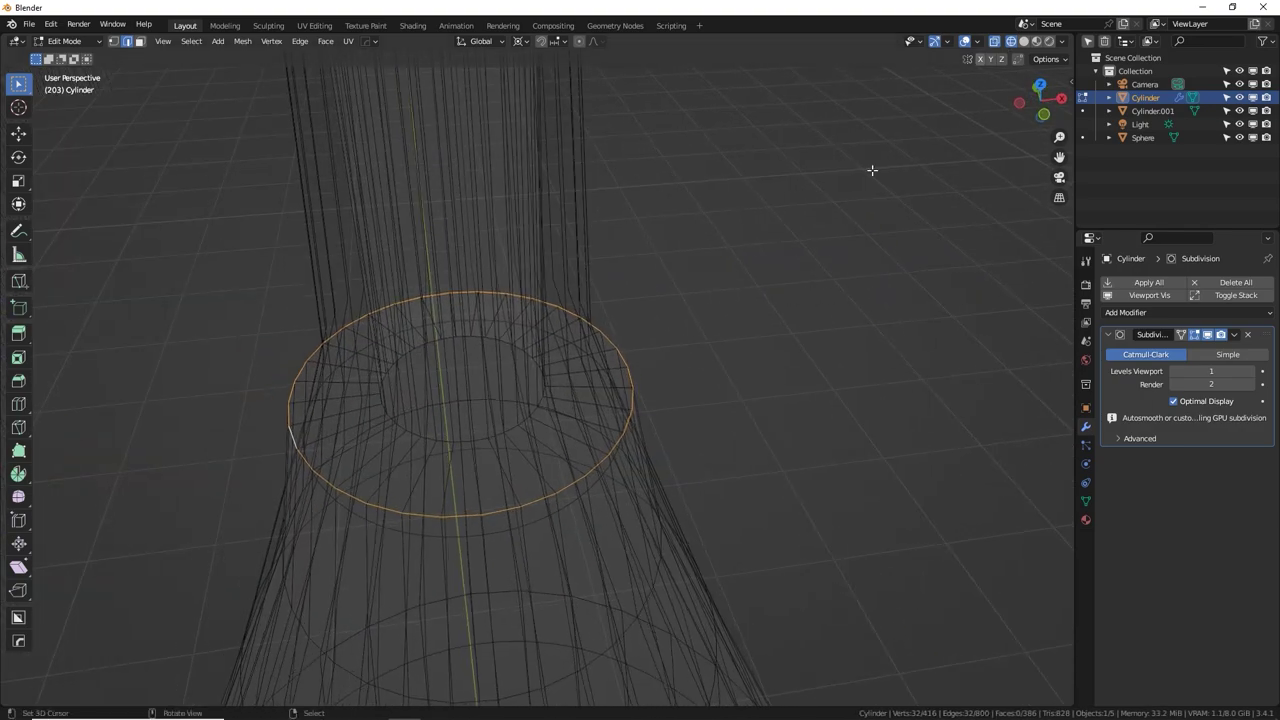
Add the inner edge loop at the antenna's base to the selection and set the mean crease to 0.99 in solid view.
left_click(509, 432, "alt+shift")
middle_click_drag(566, 423, 514, 350)
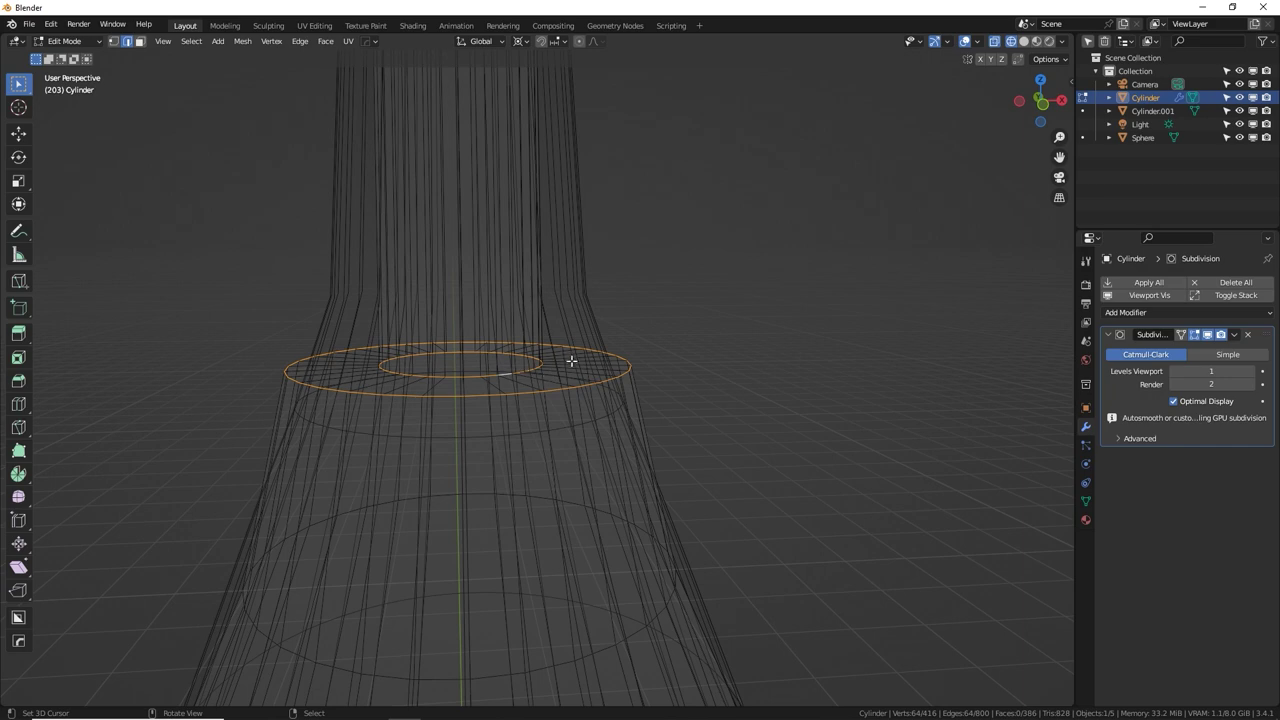
key("shift+z")
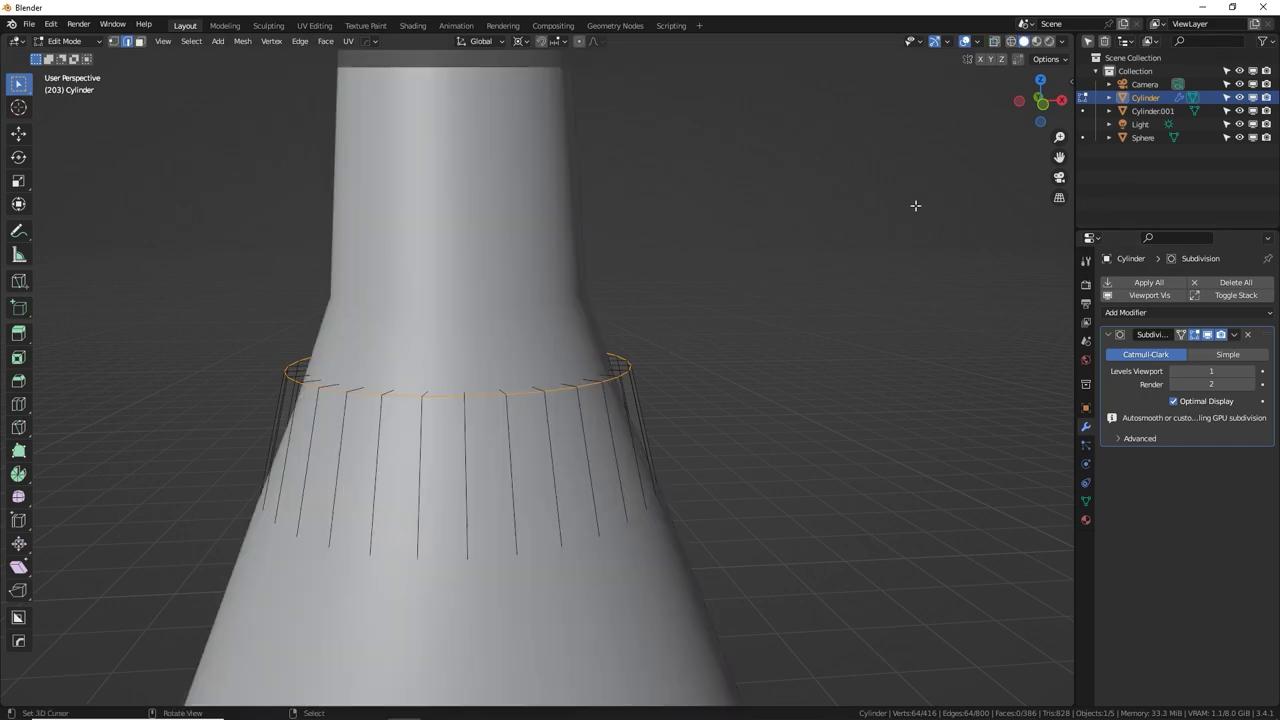
key("n")
left_click(1067, 88)
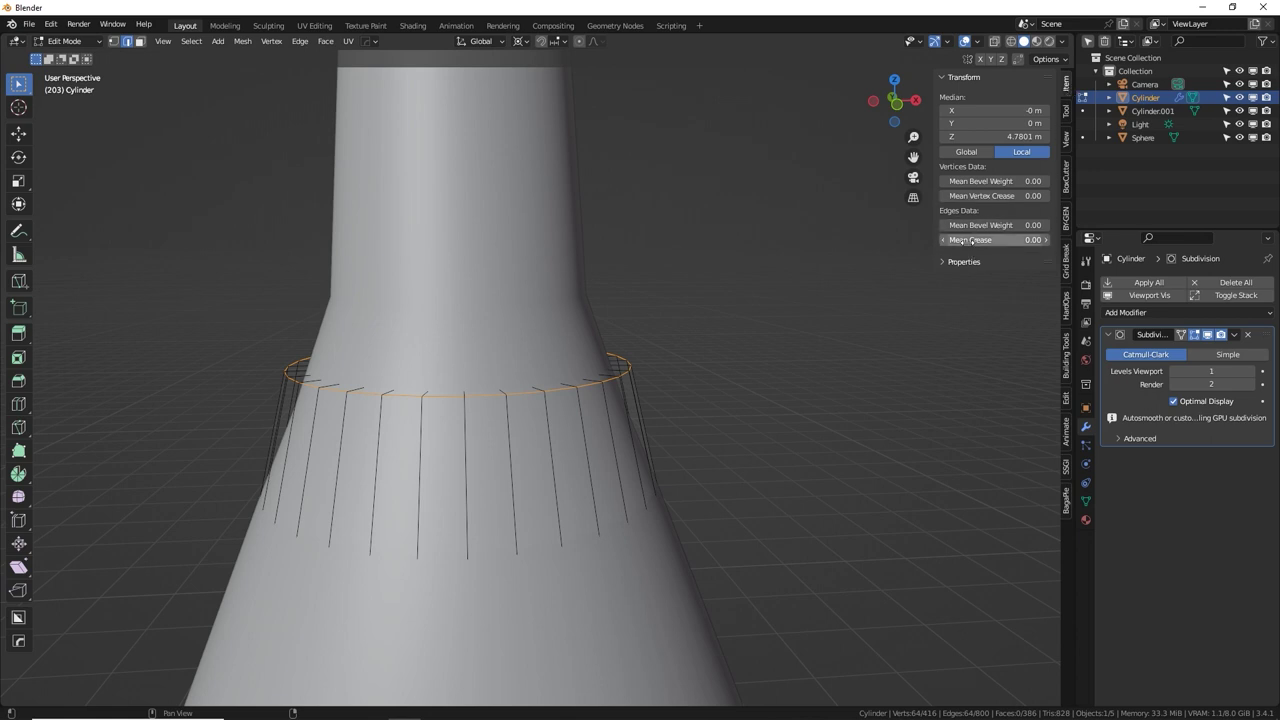
left_click_drag(972, 241, 1036, 241)
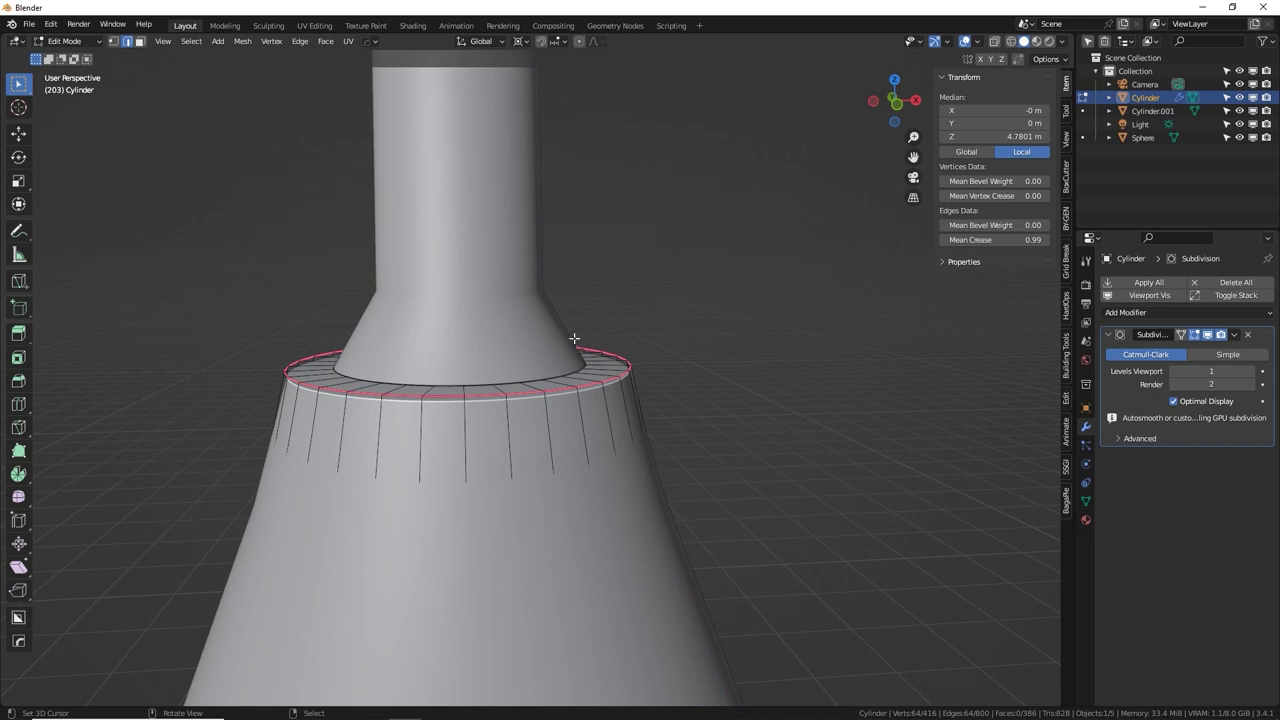
Check the creased shape in Object Mode, then snap the 3D cursor to the centre of the outer edge loop in Edit Mode.
key("Tab")
middle_click_drag(587, 342, 597, 385)
key("Tab")
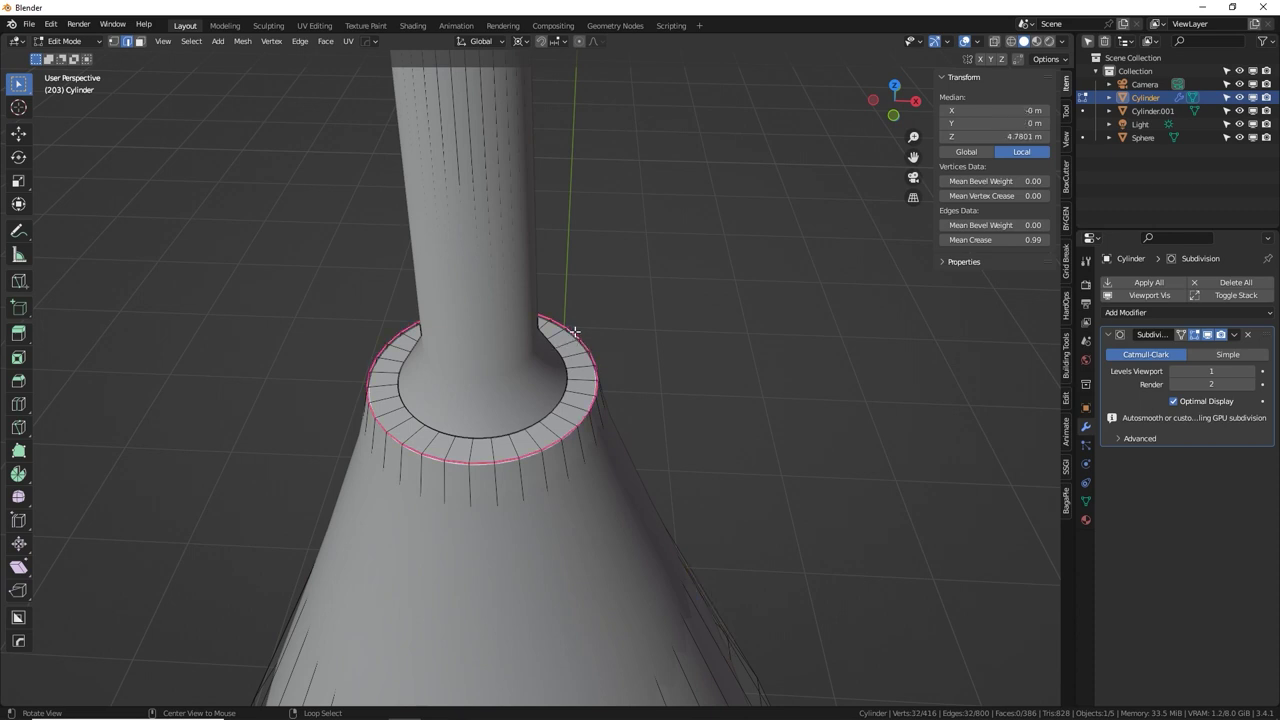
middle_click_drag(625, 381, 480, 350)
key("shift+s")
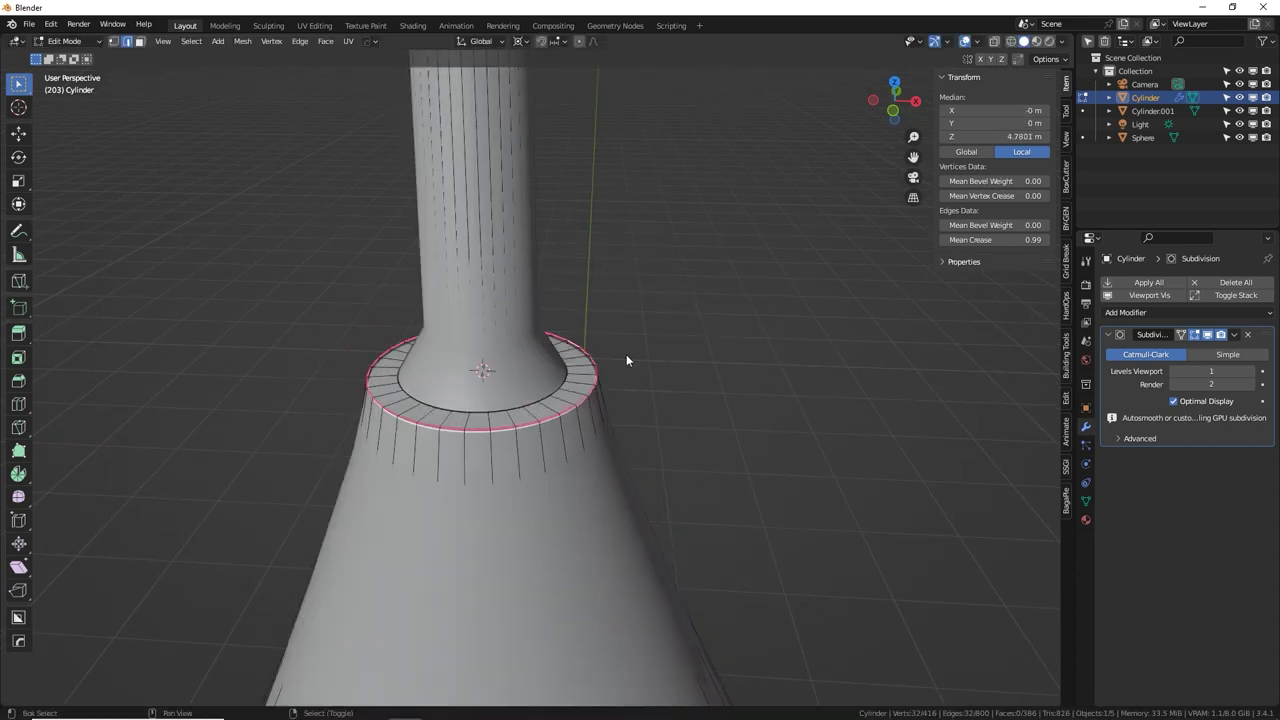
Snap the 3D cursor to the selected edge loop and add an 8-vertex cylinder there in Object Mode.
key("shift+s")
left_click(640, 437)
key("shift+a")
key("Escape")
key("Tab")
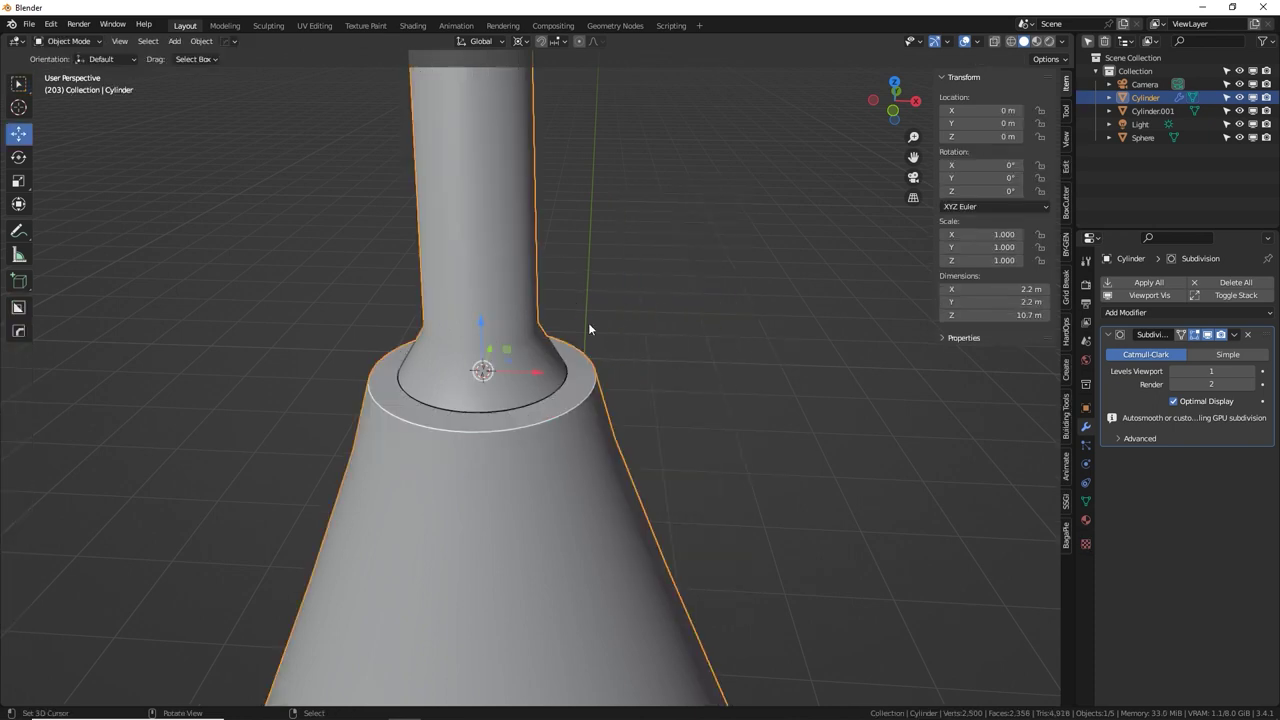
key("shift+a")
mouse_move(641, 287)
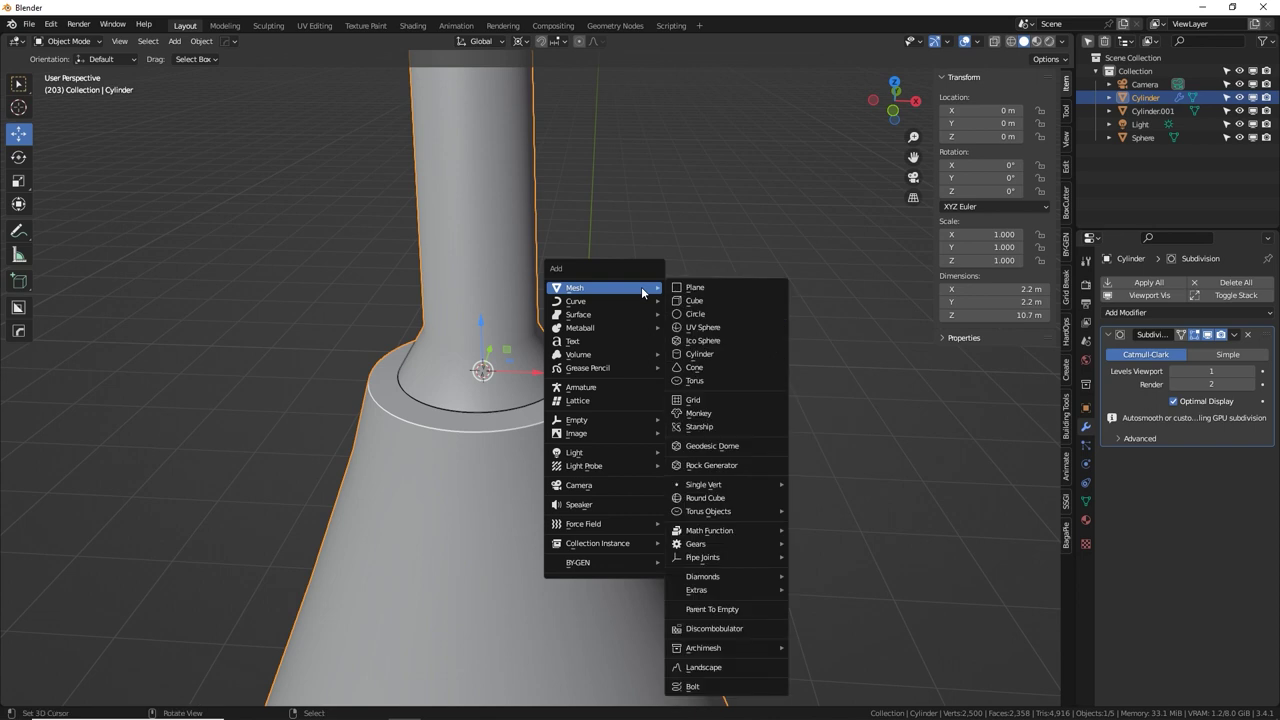
left_click(722, 355)
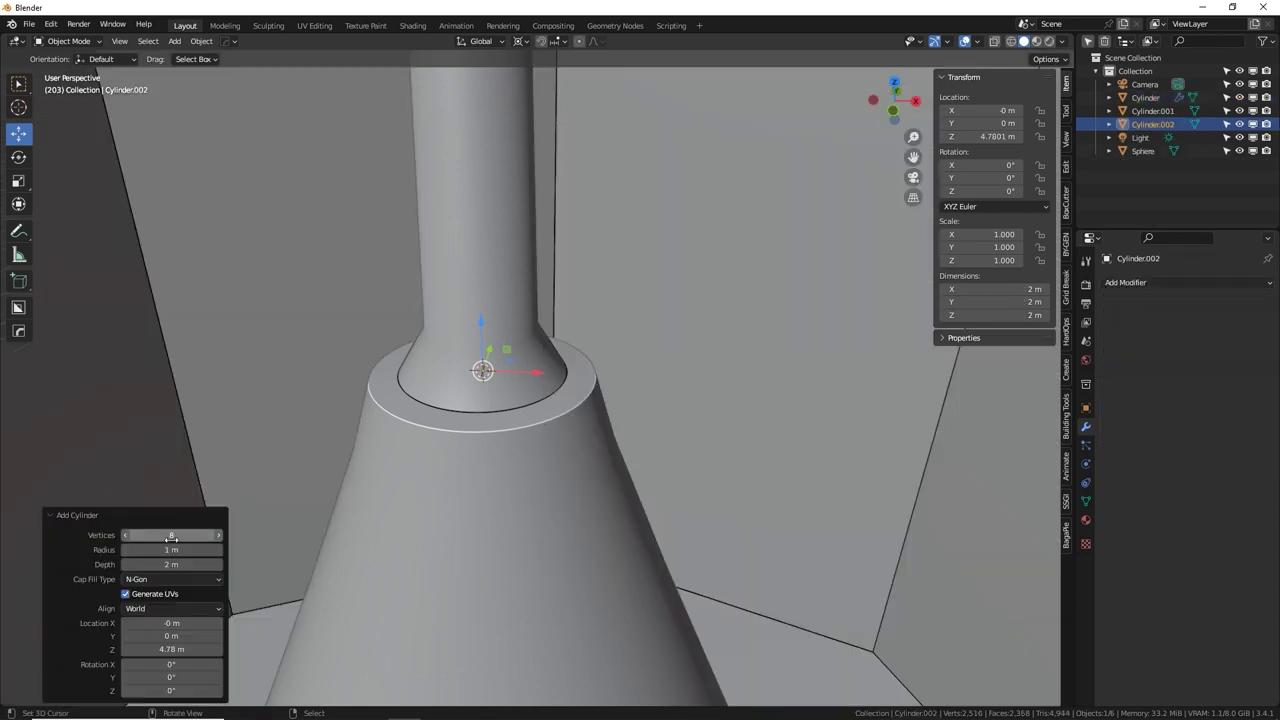
Scale the cylinder down to about 0.05 m and move it about -0.074 m along X to the rim of the antenna base.
key("s")
left_click(557, 365)
key("s")
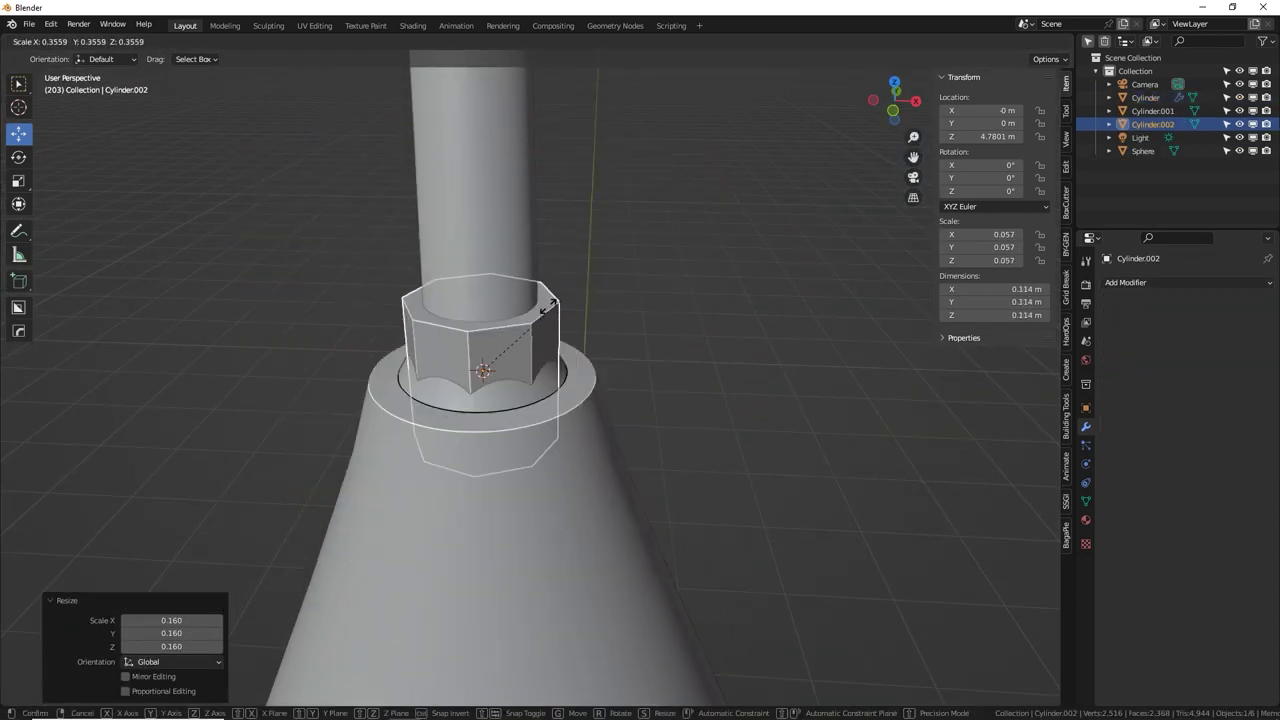
left_click(530, 346)
left_click_drag(508, 371, 424, 377)
key("s")
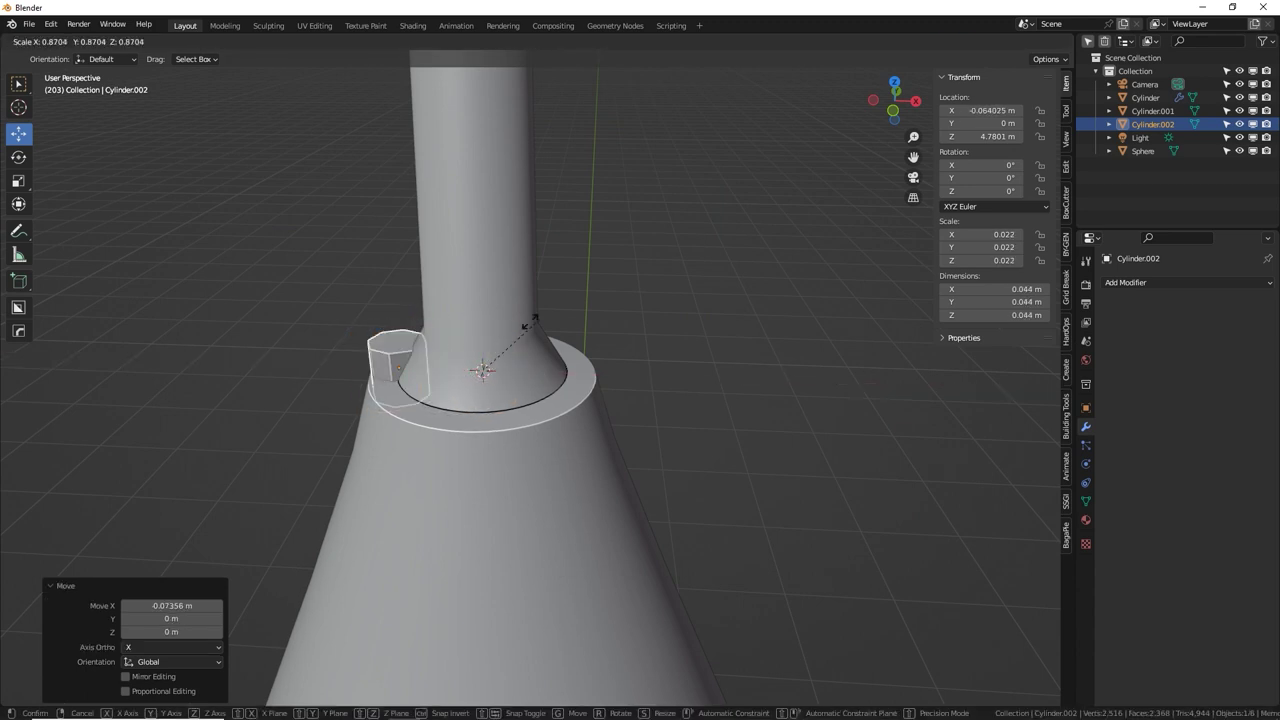
right_click(474, 348)
Use Individual Origins as the pivot and scale the cylinder down to bolt size, about 0.016 m across.
left_click(518, 41)
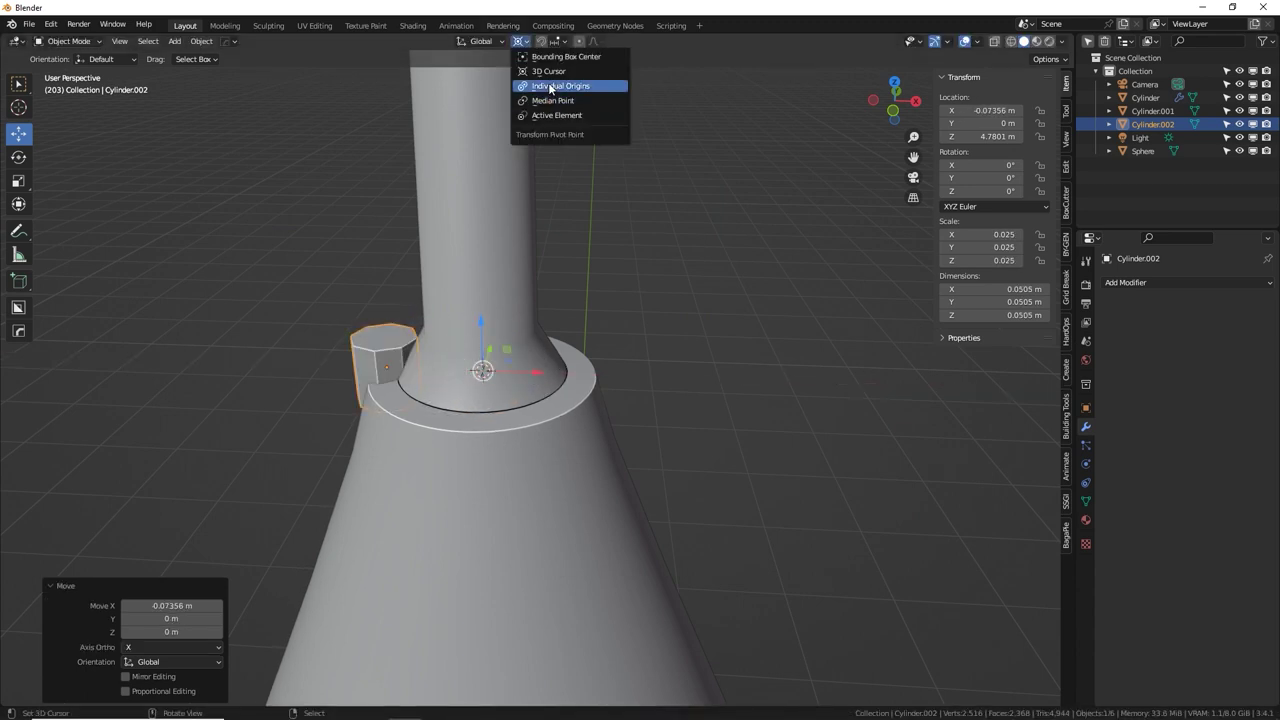
left_click(548, 86)
key("s")
left_click(433, 370)
middle_click_drag(440, 370, 521, 365)
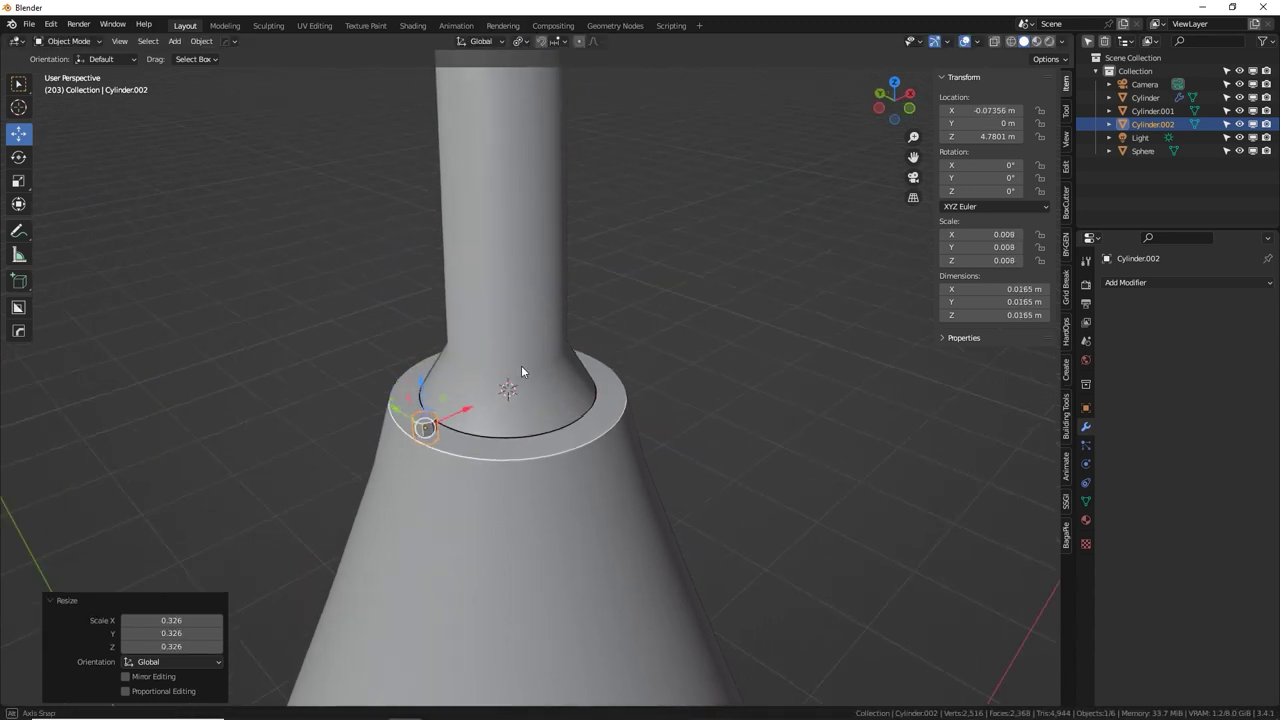
scroll(503, 408, "up", 5)
key("s")
left_click(544, 341)
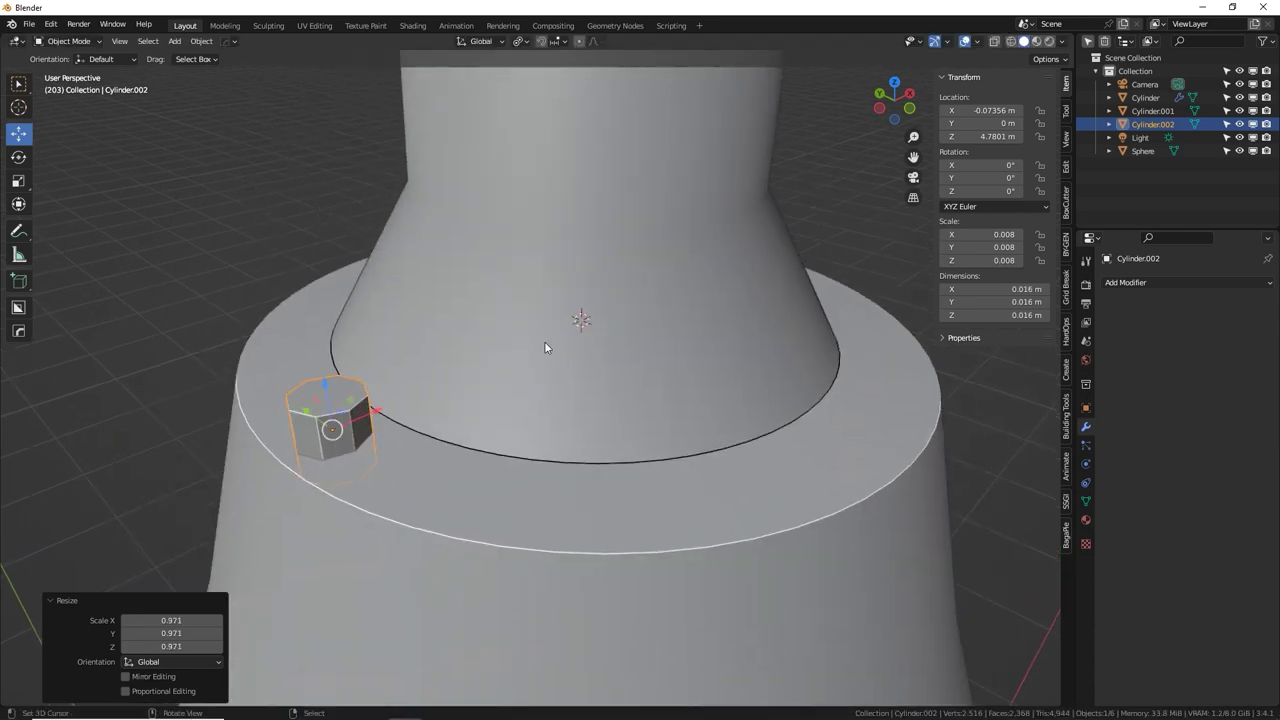
Rotate the bolt 22.5° about Z and lower it about 0.005 m into the antenna base's flat rim.
type("rz22.5")
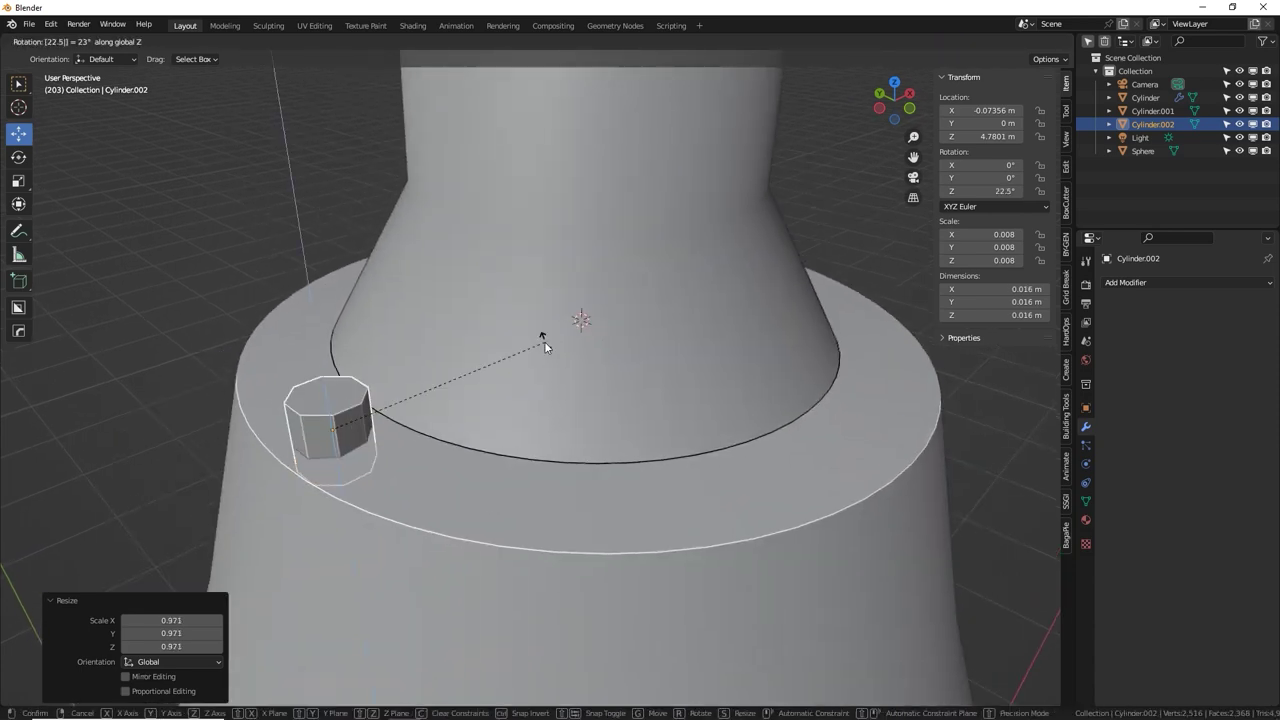
key("Return")
middle_click_drag(362, 314, 405, 315)
key("g")
key("z")
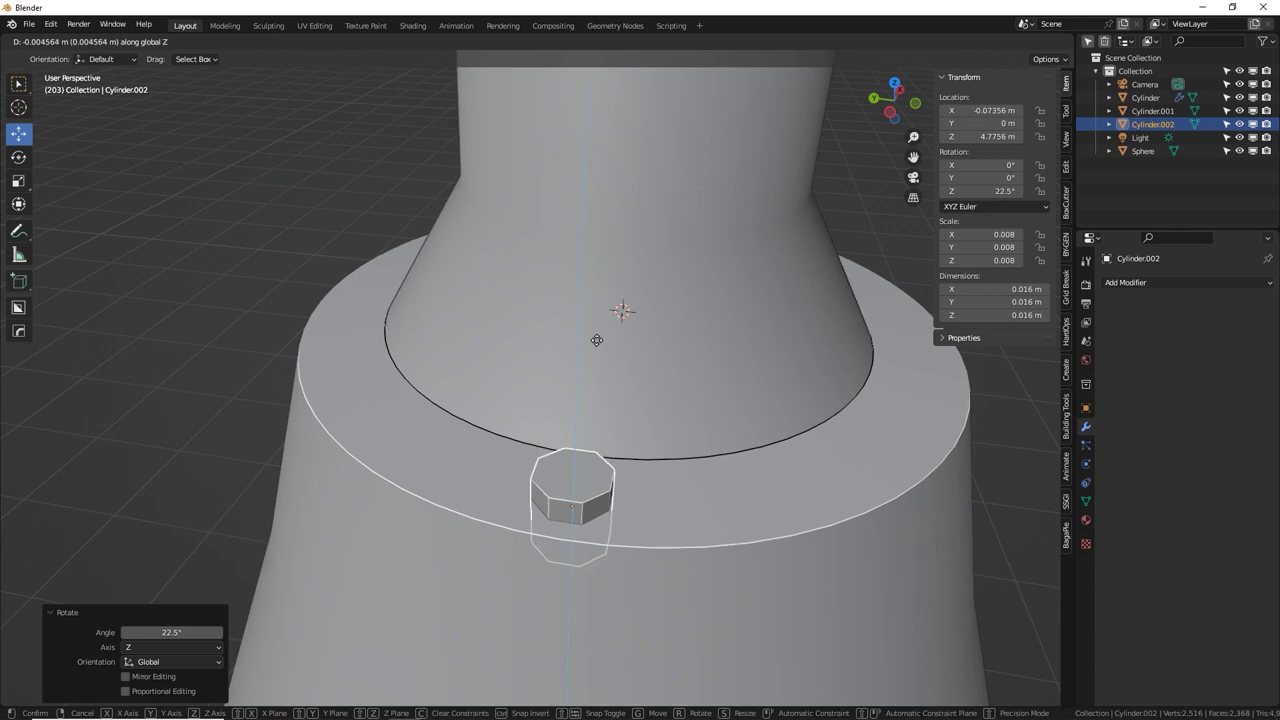
left_click(597, 343)
Set the transform pivot to the 3D Cursor and enter Edit Mode on the bolt.
middle_click_drag(597, 347, 515, 348)
scroll(511, 344, "down", 4)
left_click(522, 43)
left_click(545, 71)
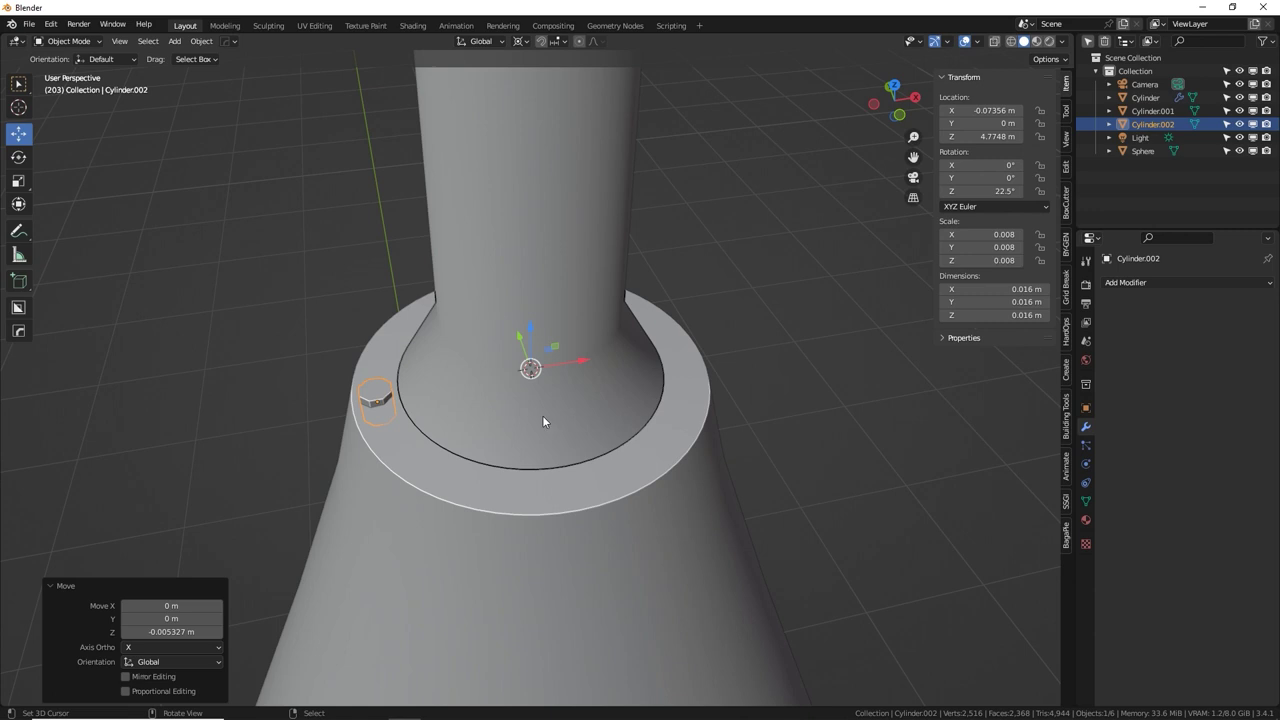
key("Tab")
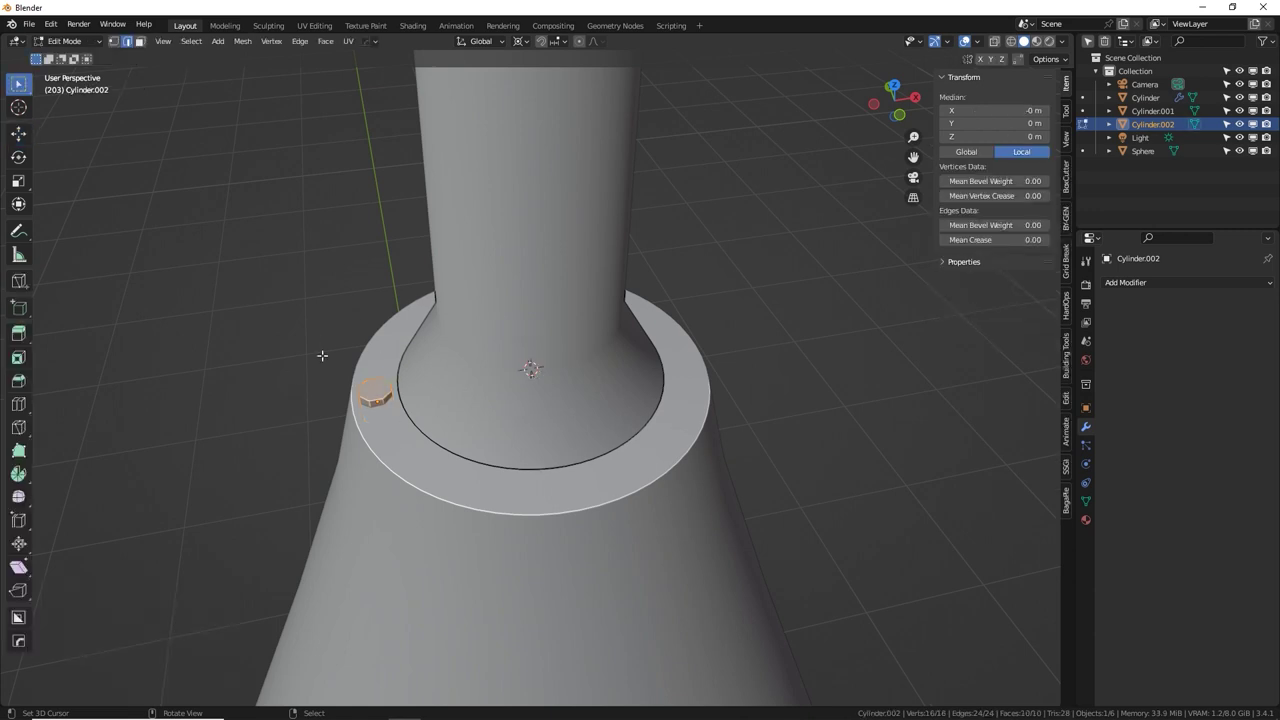
key("g")
right_click(381, 314)
Duplicate the bolt rotated 30° about Z, repeat until twelve bolts ring the antenna base, and return to Object Mode.
key("shift+d")
type("rz")
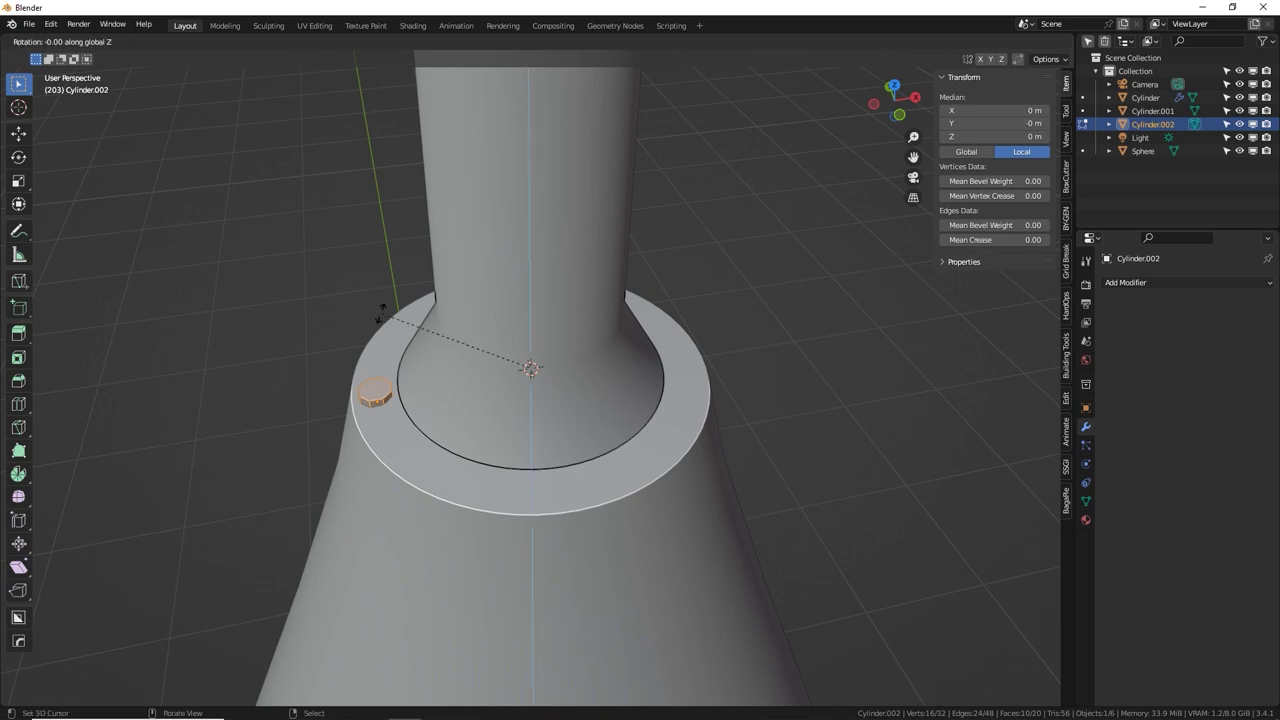
type("30")
key("Return")
key("shift+r")
key("shift+r")
key("shift+r")
key("shift+r")
key("shift+r")
key("shift+r")
key("shift+r")
key("shift+r")
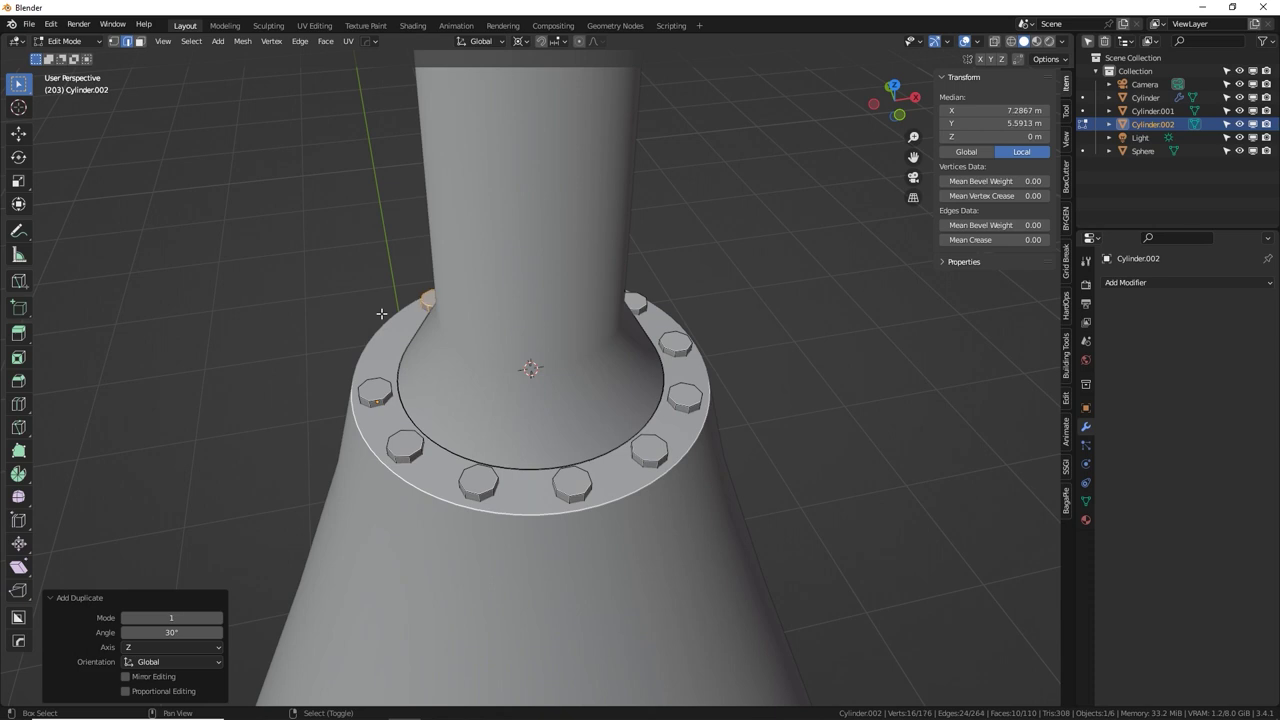
key("shift+r")
key("Tab")
Examine the bolted antenna base, the porthole window and the rocket's overall shape from several sides.
scroll(476, 315, "down", 8)
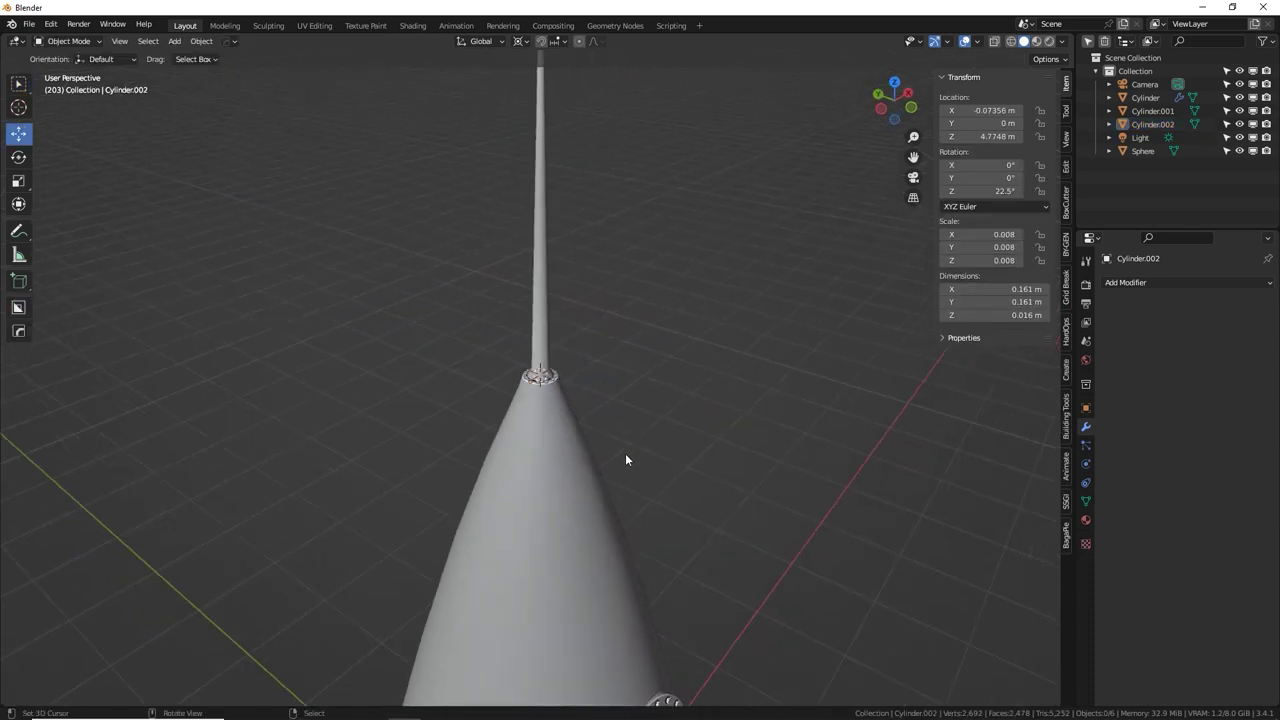
middle_click_drag(625, 459, 538, 140)
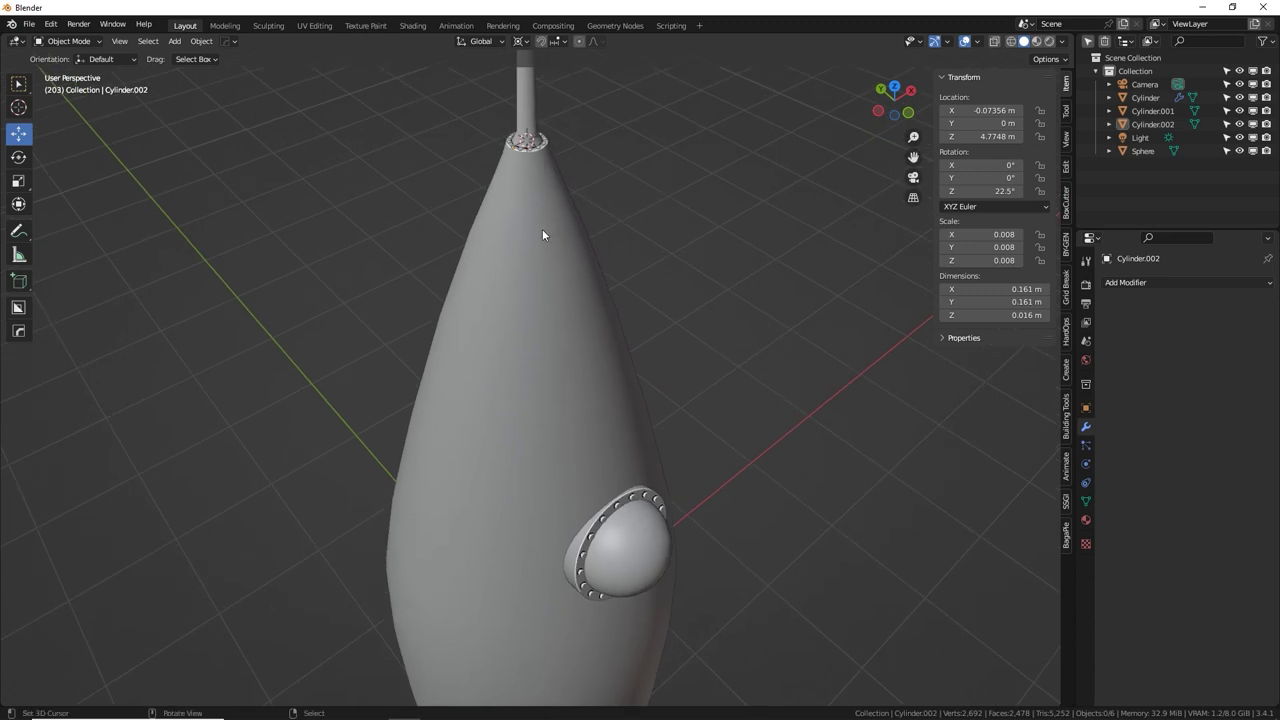
scroll(675, 450, "up", 10)
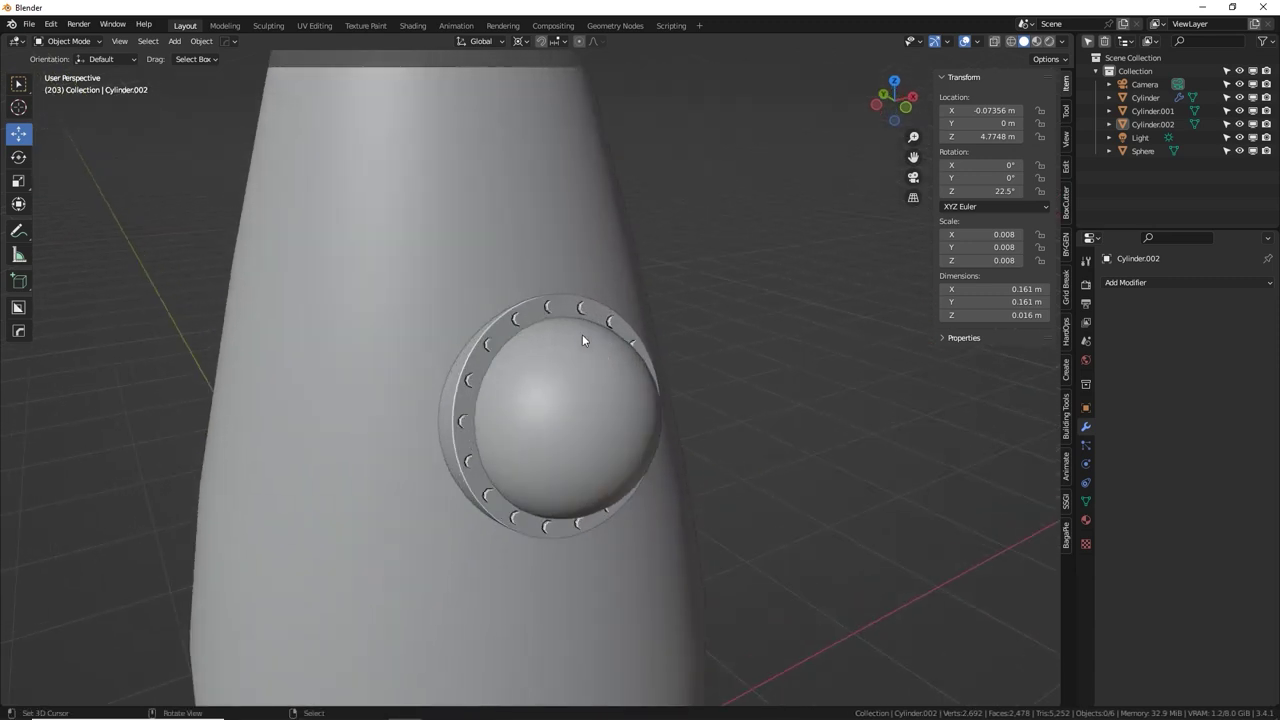
left_click(505, 318)
scroll(596, 418, "down", 8)
middle_click_drag(596, 418, 441, 307)
key("alt+a")
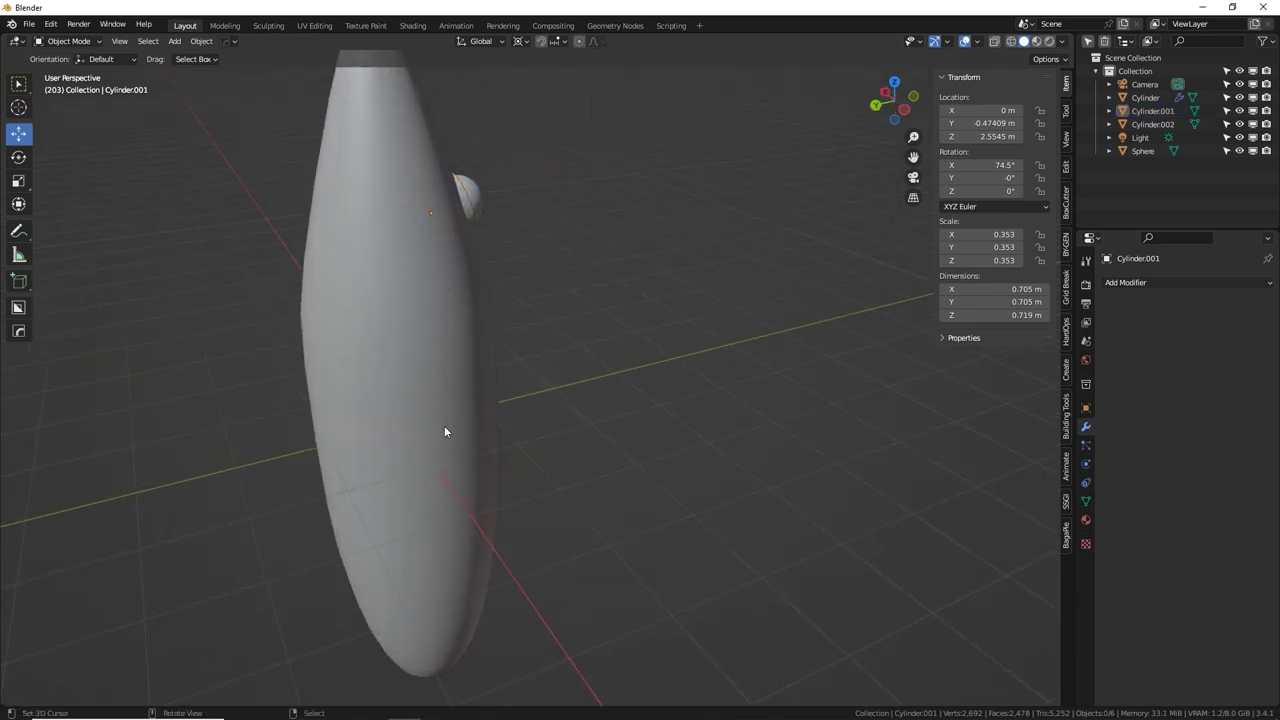
middle_click_drag(445, 431, 411, 241)
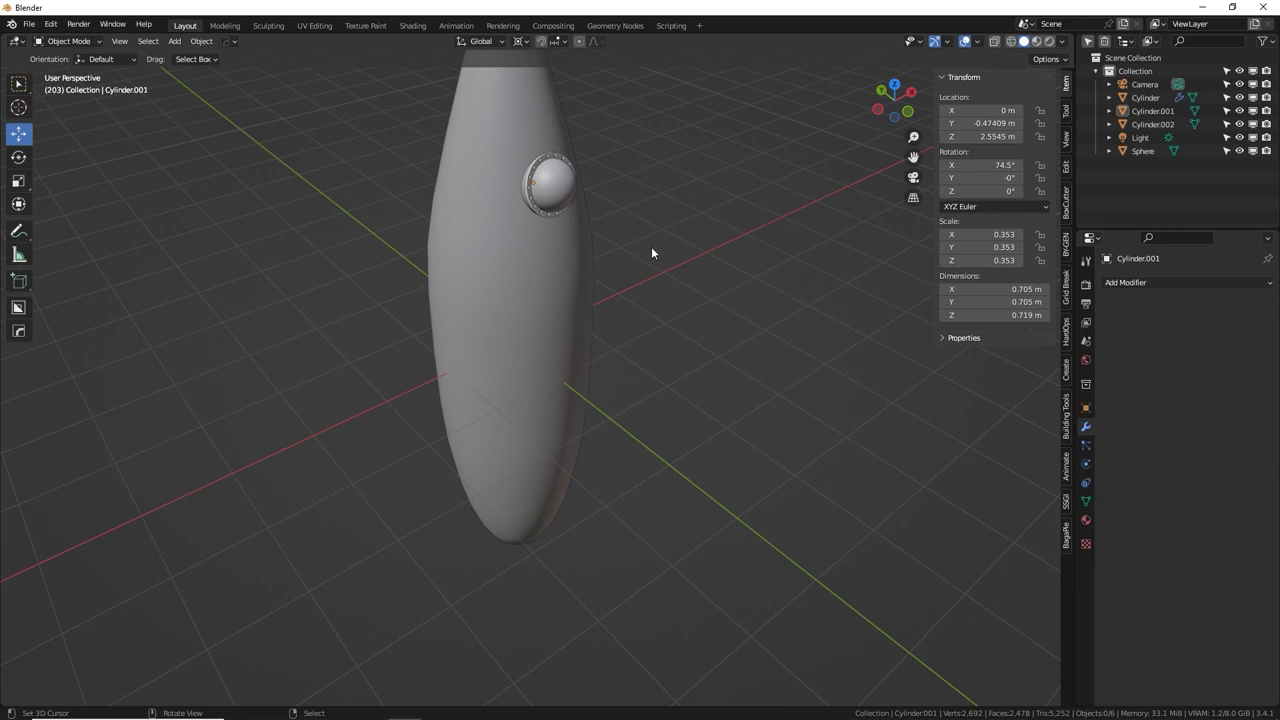
middle_click_drag(651, 247, 543, 387)
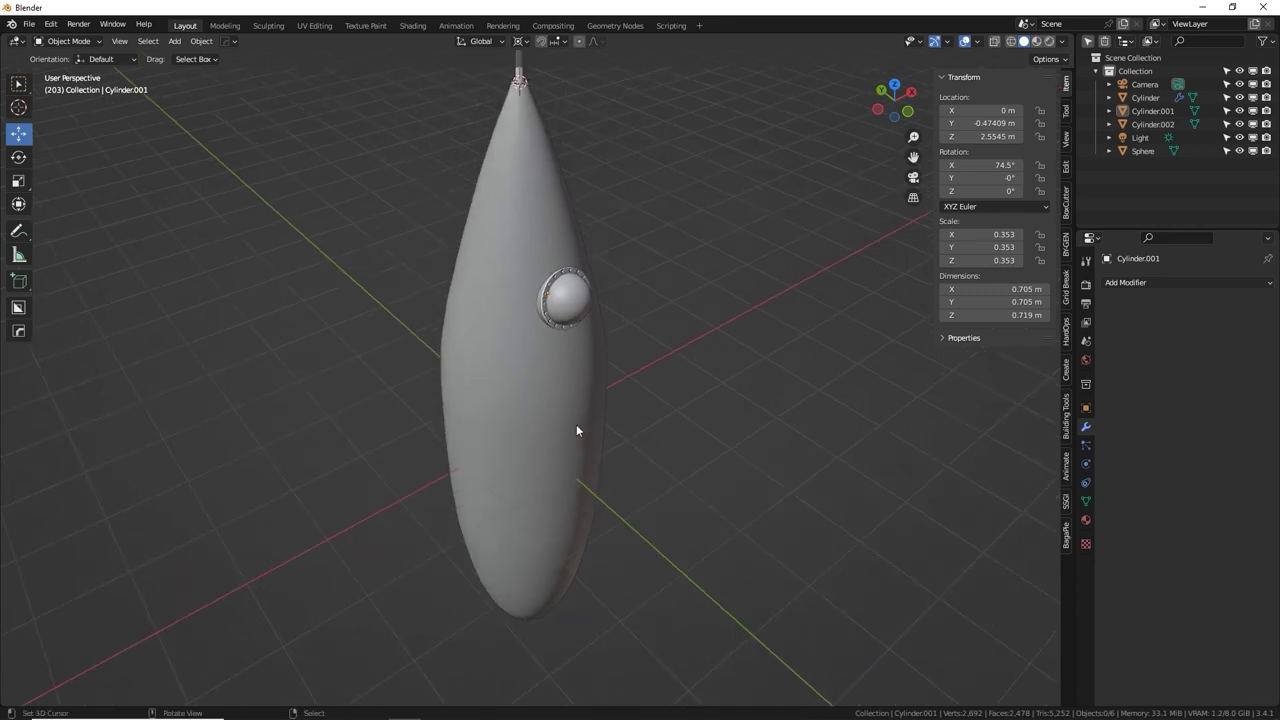
Reset the 3D cursor to the world origin and add a 64-vertex cylinder there.
scroll(636, 345, "down", 6)
scroll(568, 338, "up", 3)
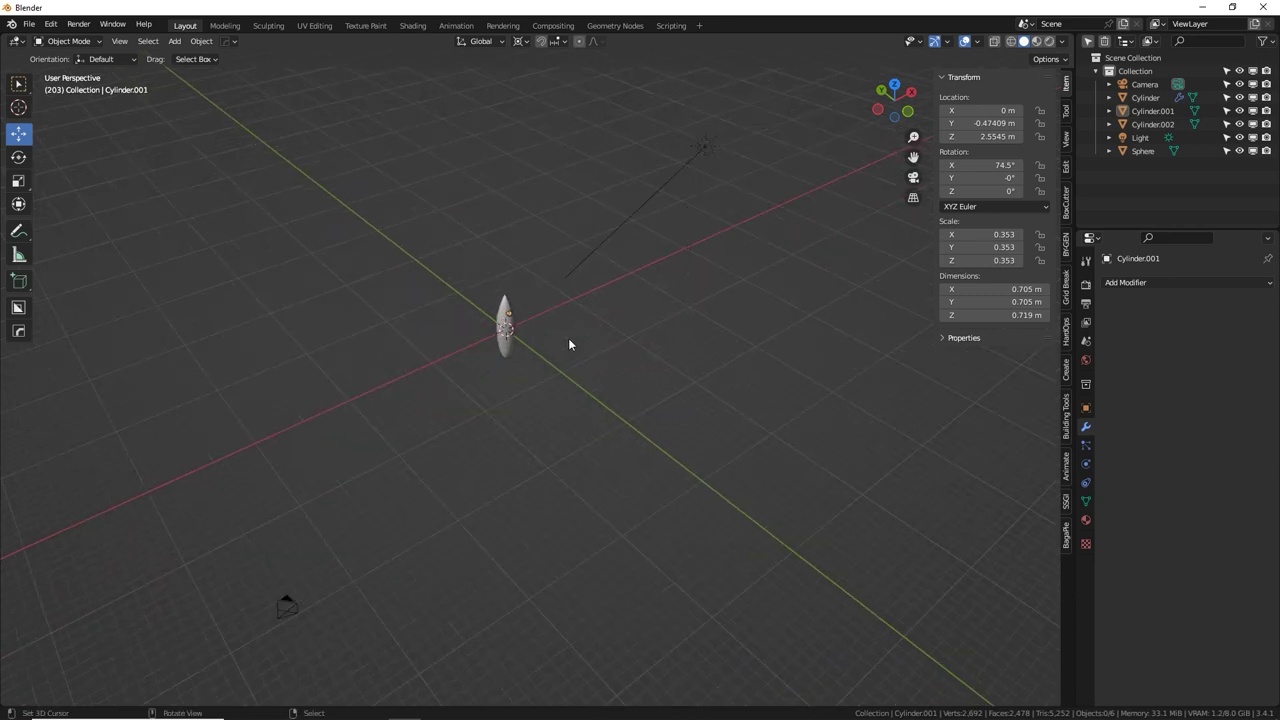
middle_click_drag(568, 345, 654, 437, "shift")
scroll(586, 397, "up", 5)
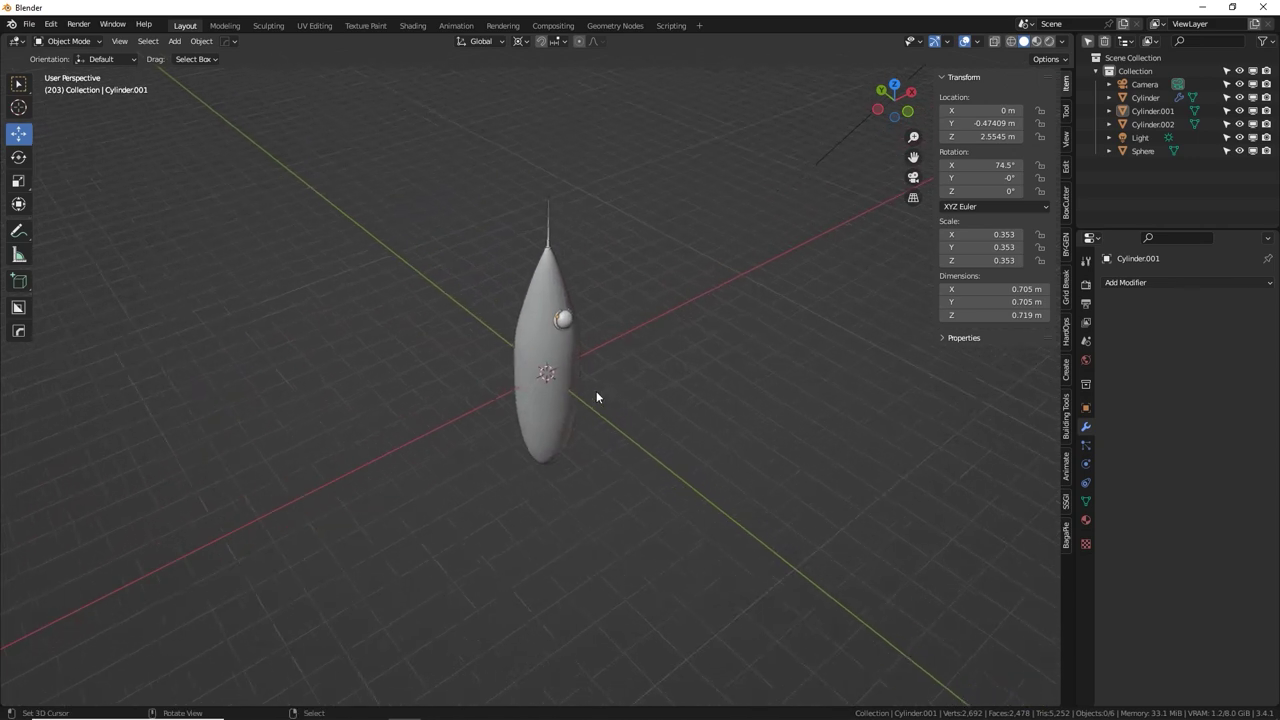
scroll(596, 397, "up", 1)
key("shift+a")
mouse_move(685, 297)
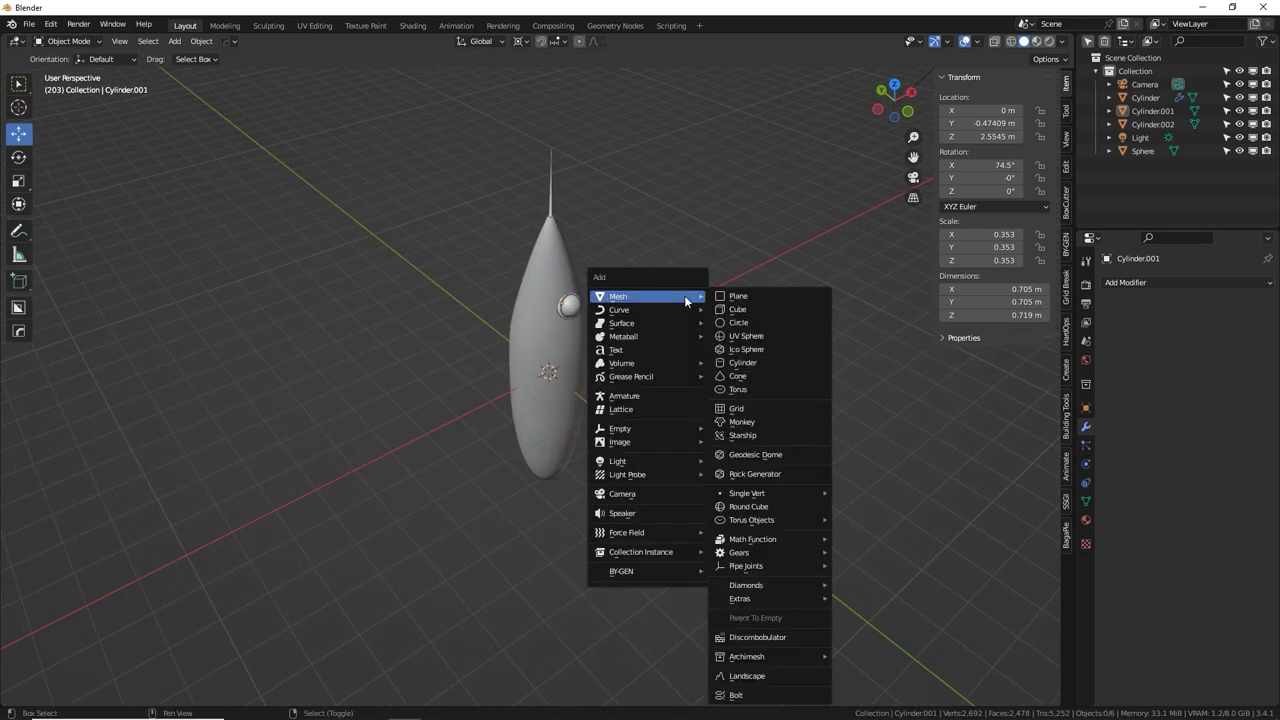
left_click(781, 363)
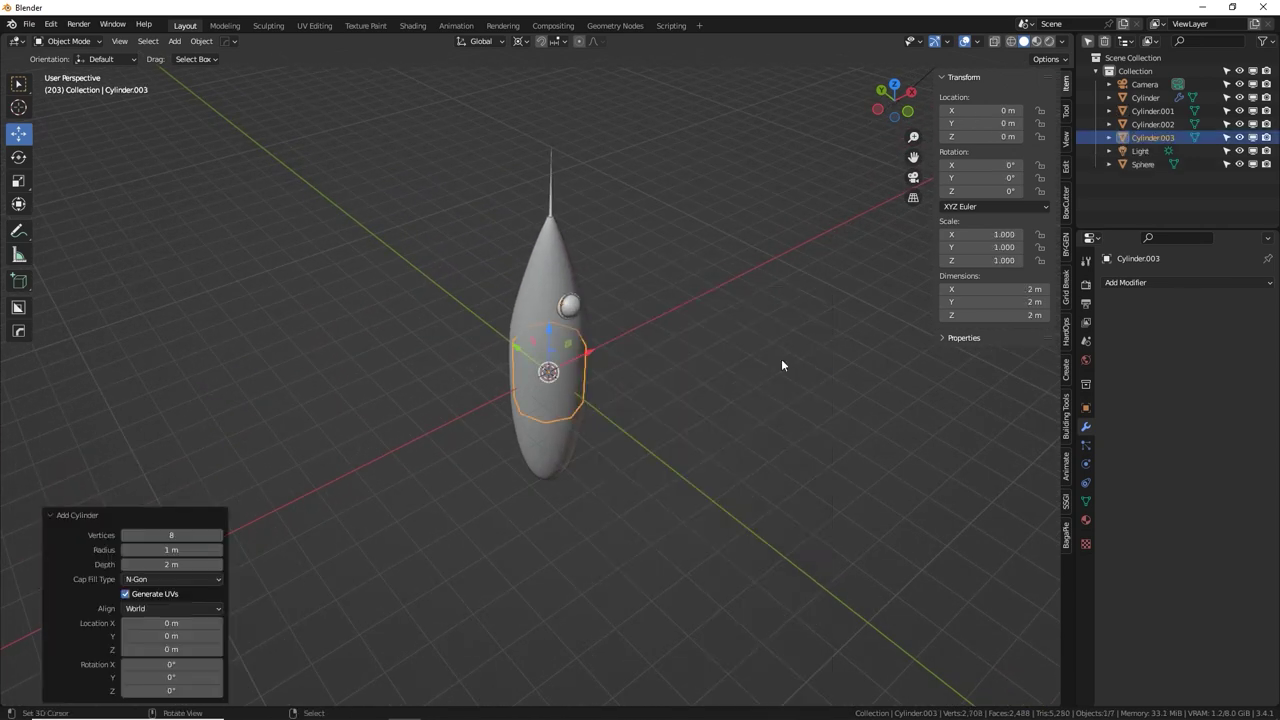
left_click(173, 535)
key("Return")
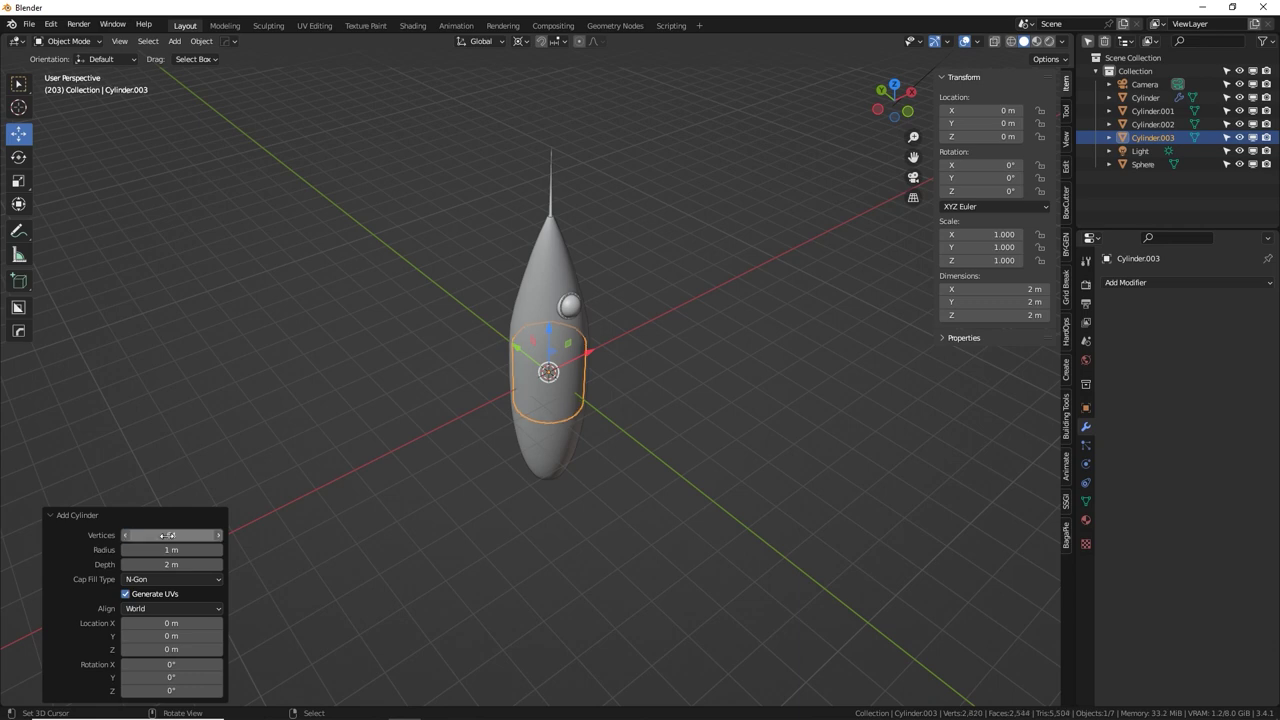
Rotate the new cylinder 90° about Y and stretch it along X by a factor of about 6.06.
type("ry")
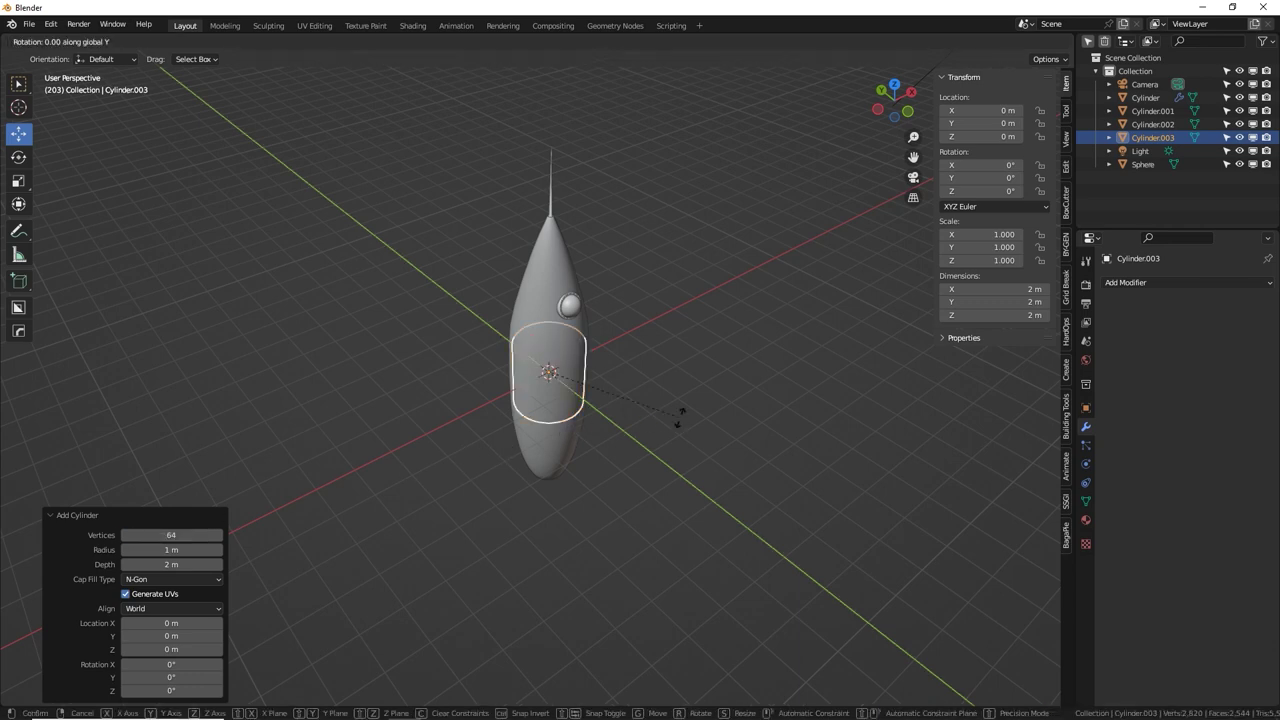
type("90")
key("Return")
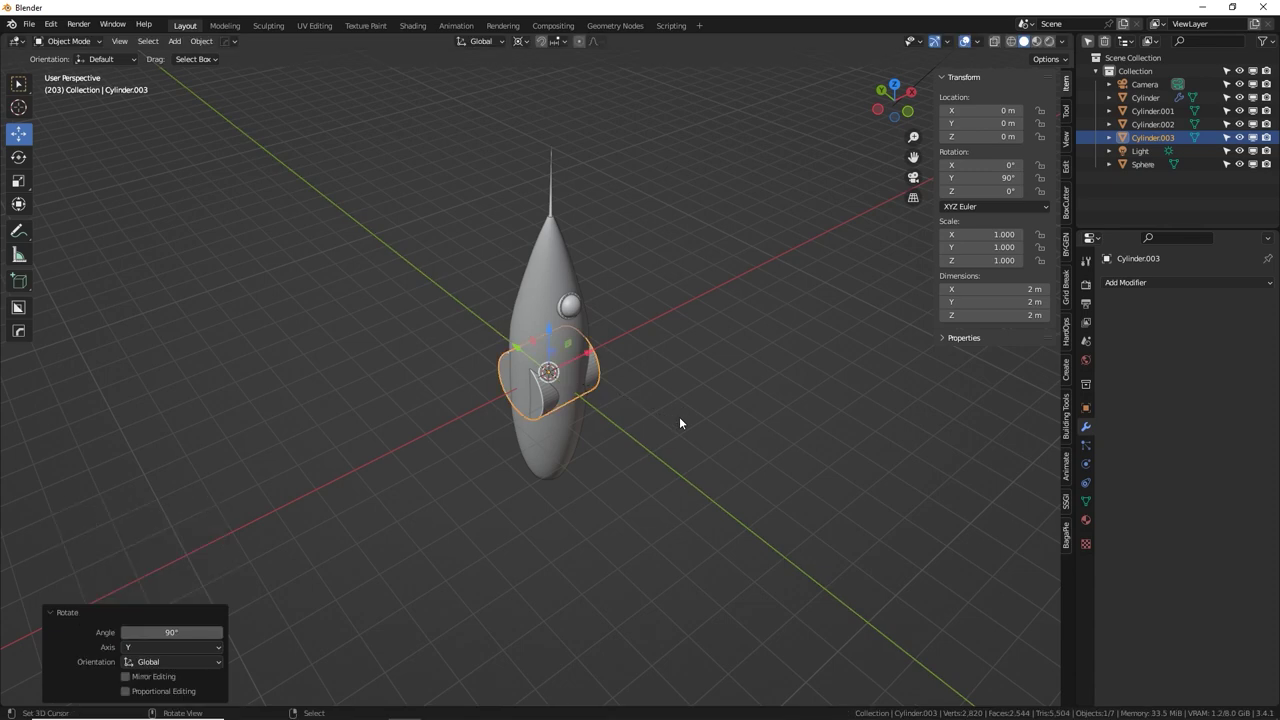
key("s")
key("x")
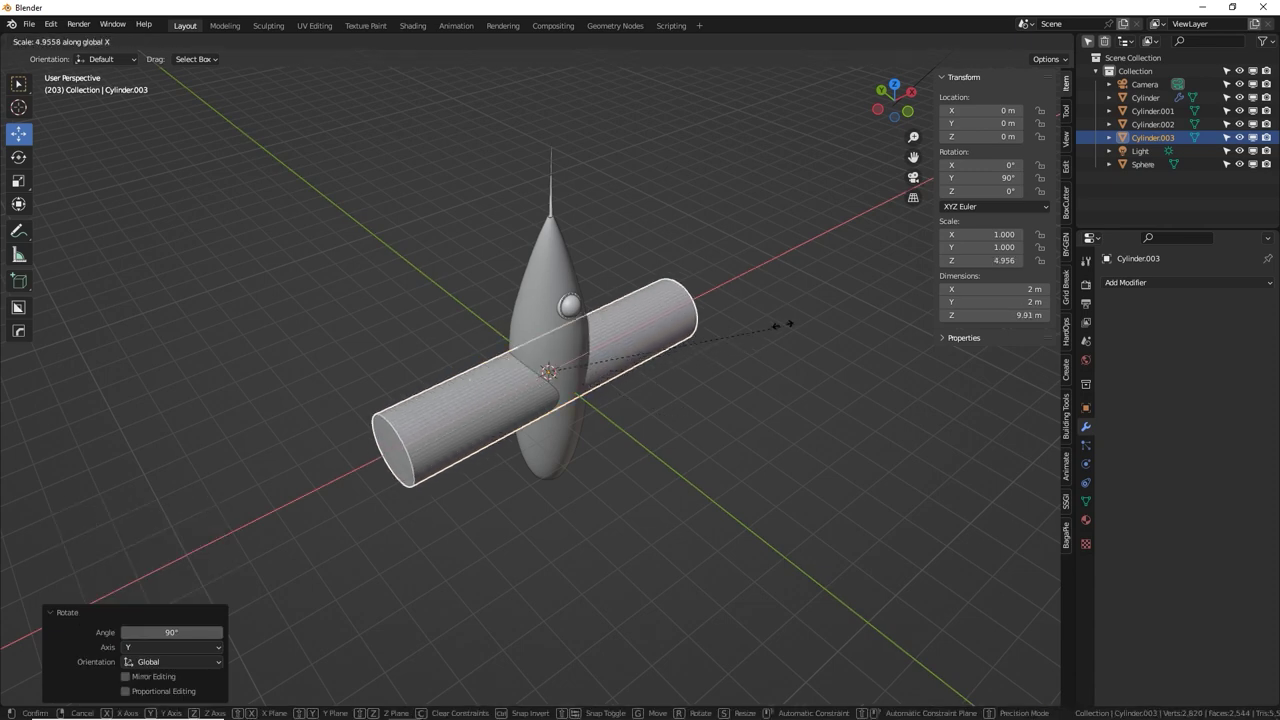
left_click(829, 300)
Scale the horizontal cylinder down uniformly to about 0.51 m in diameter and 3.08 m long.
key("s")
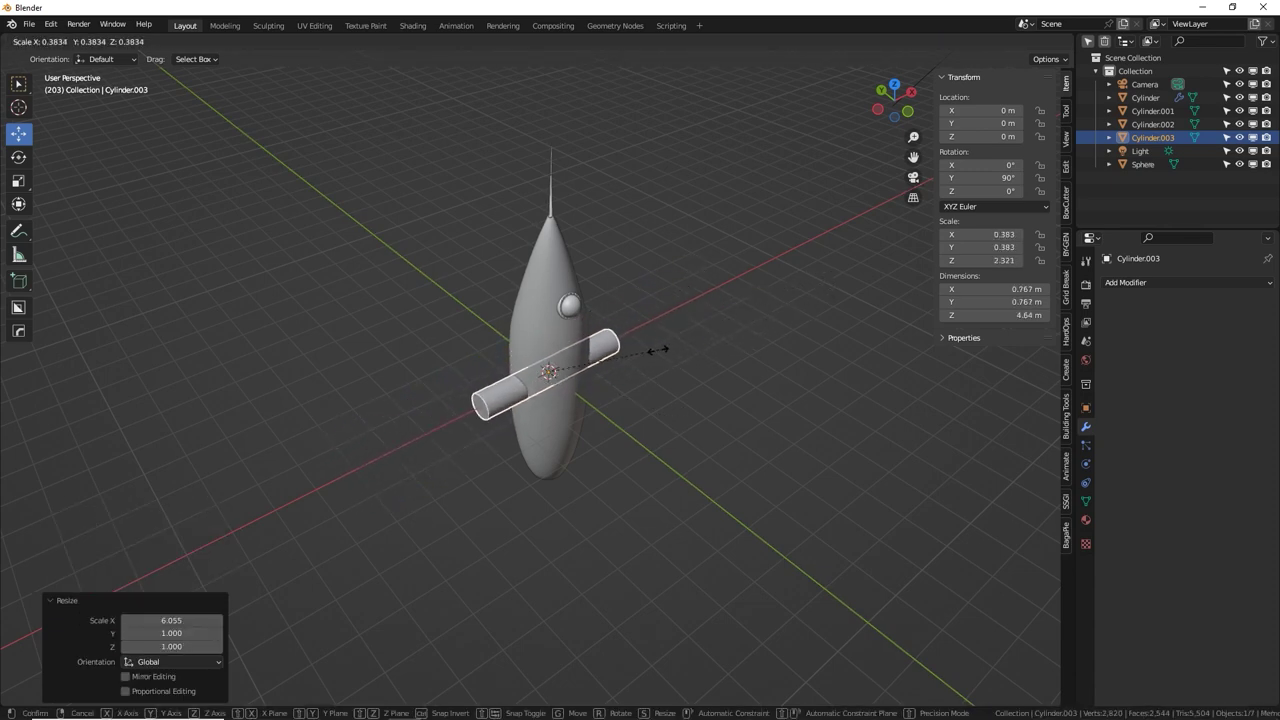
left_click(604, 386)
scroll(604, 393, "up", 6)
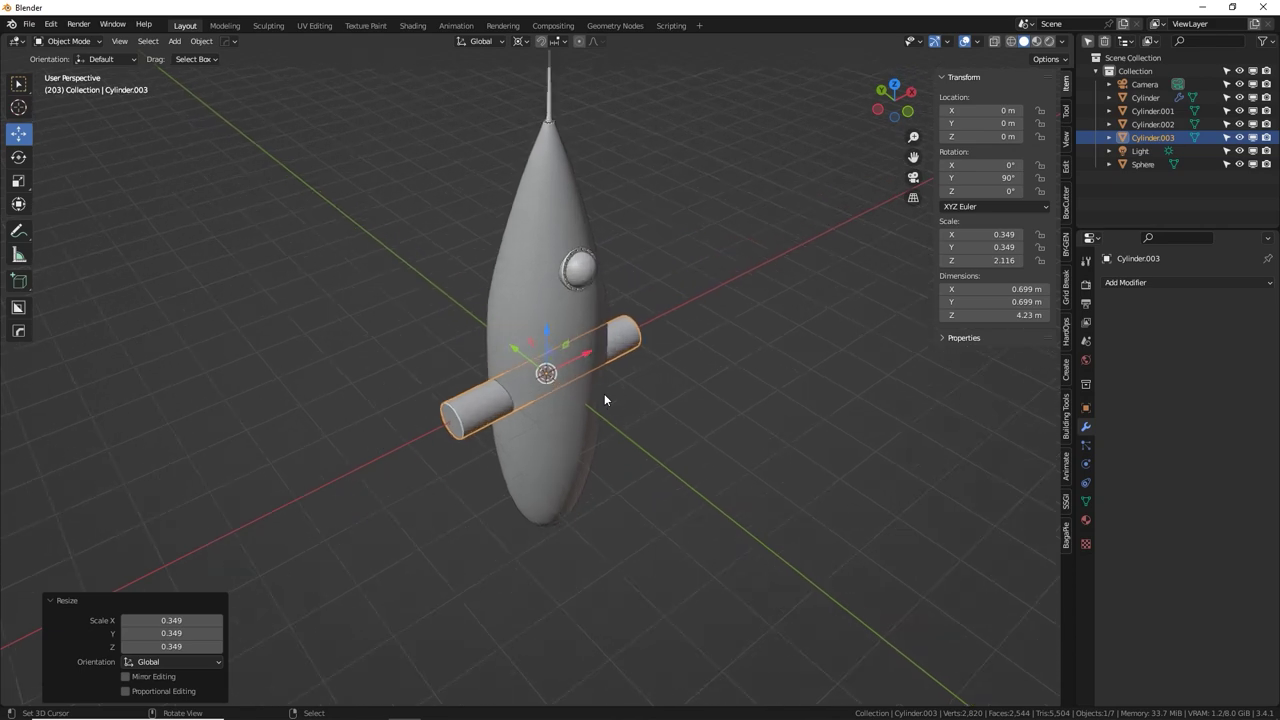
scroll(607, 388, "down", 3)
middle_click_drag(545, 264, 556, 198)
key("s")
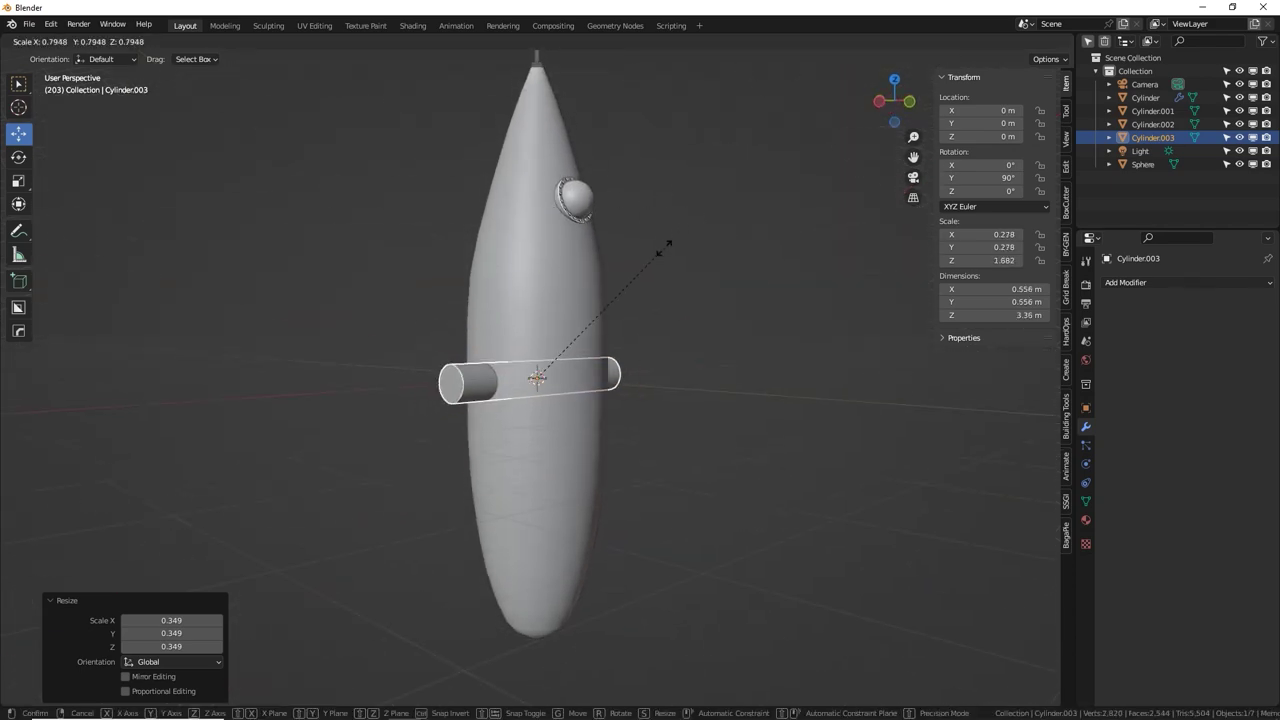
left_click(652, 258)
Move the horizontal cylinder down about 1.05 m along Z on the rocket body.
key("g")
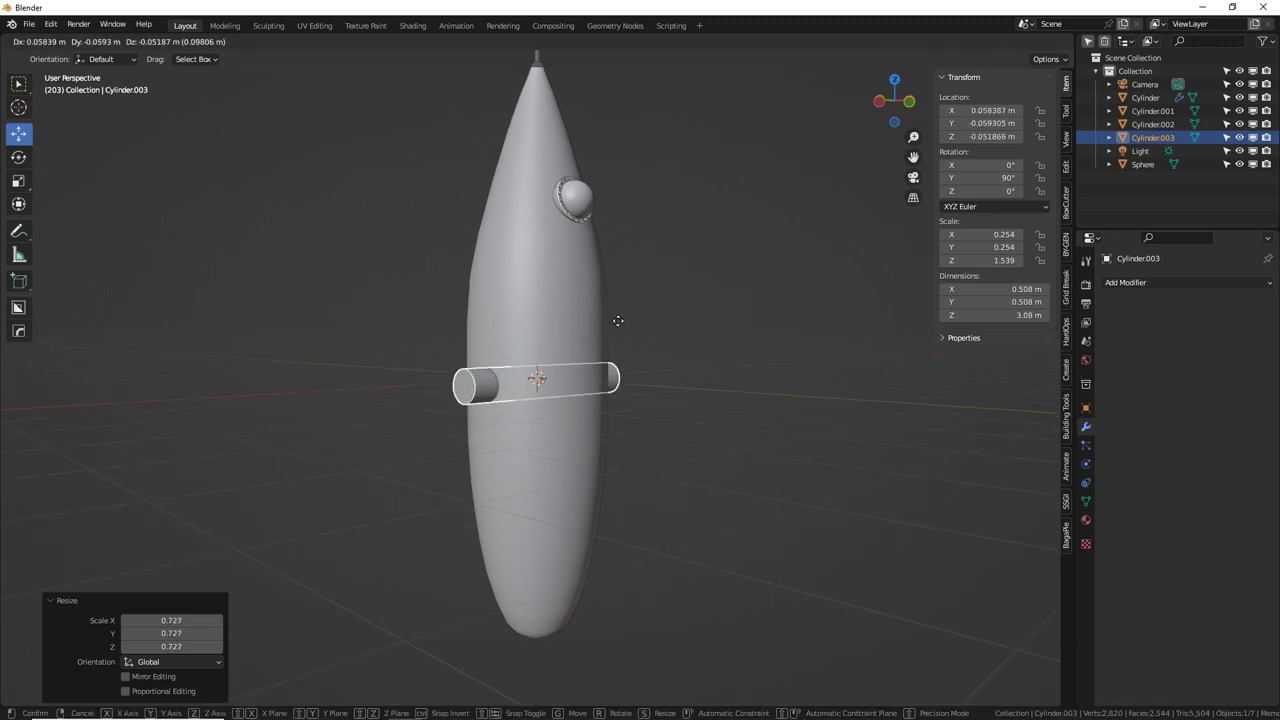
key("z")
left_click(618, 378)
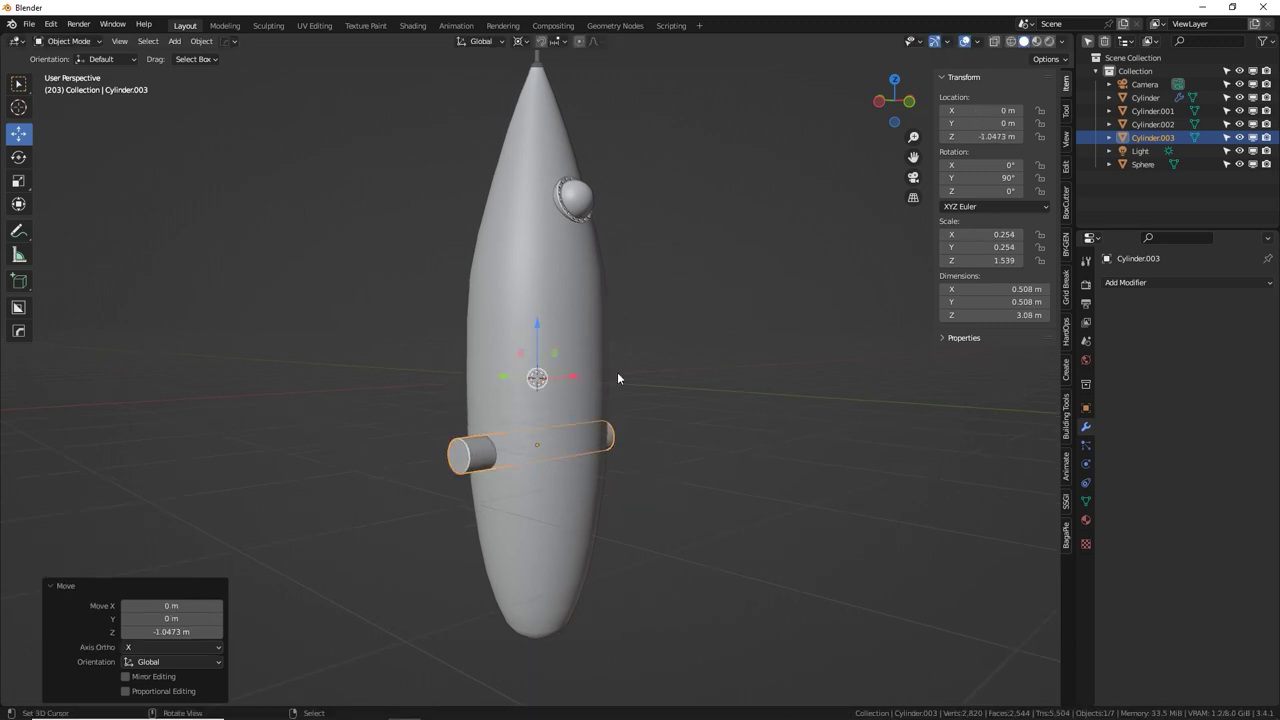
Duplicate the horizontal cylinder's mesh about 0.686 m up along Z and repeat the duplication twice for a column of four cylinders.
key("Tab")
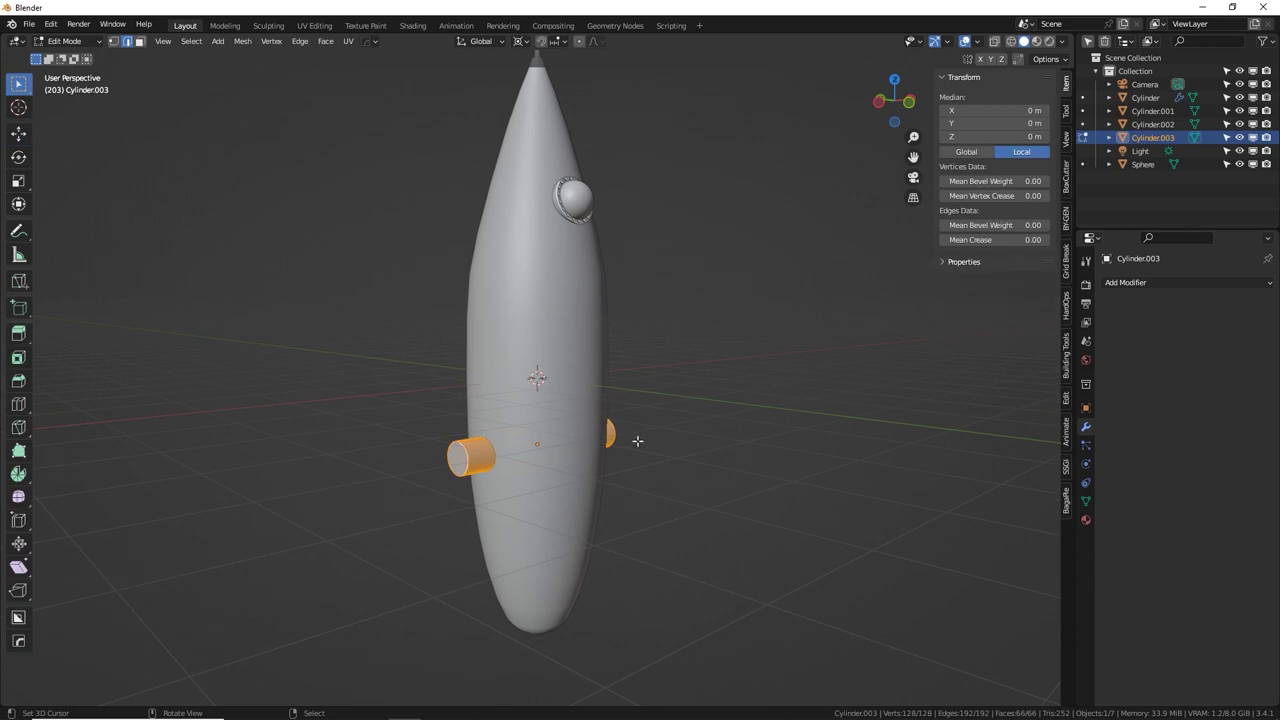
key("shift+d")
key("z")
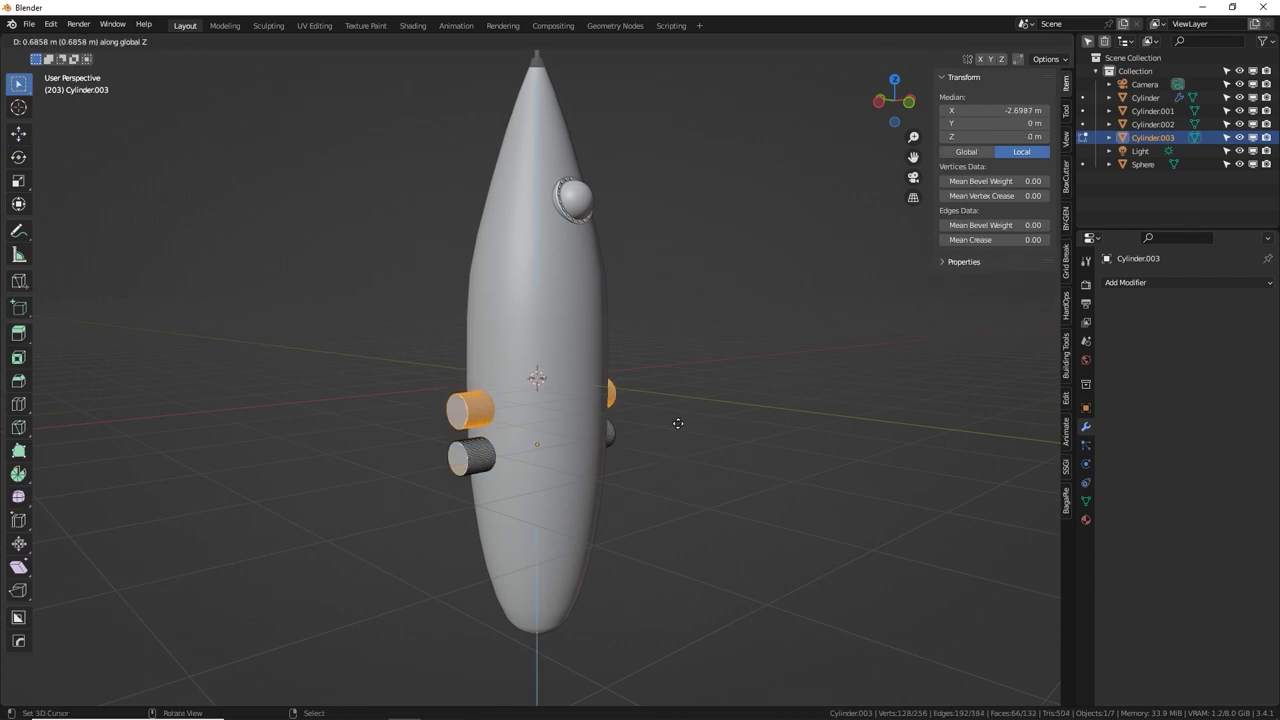
left_click(678, 423)
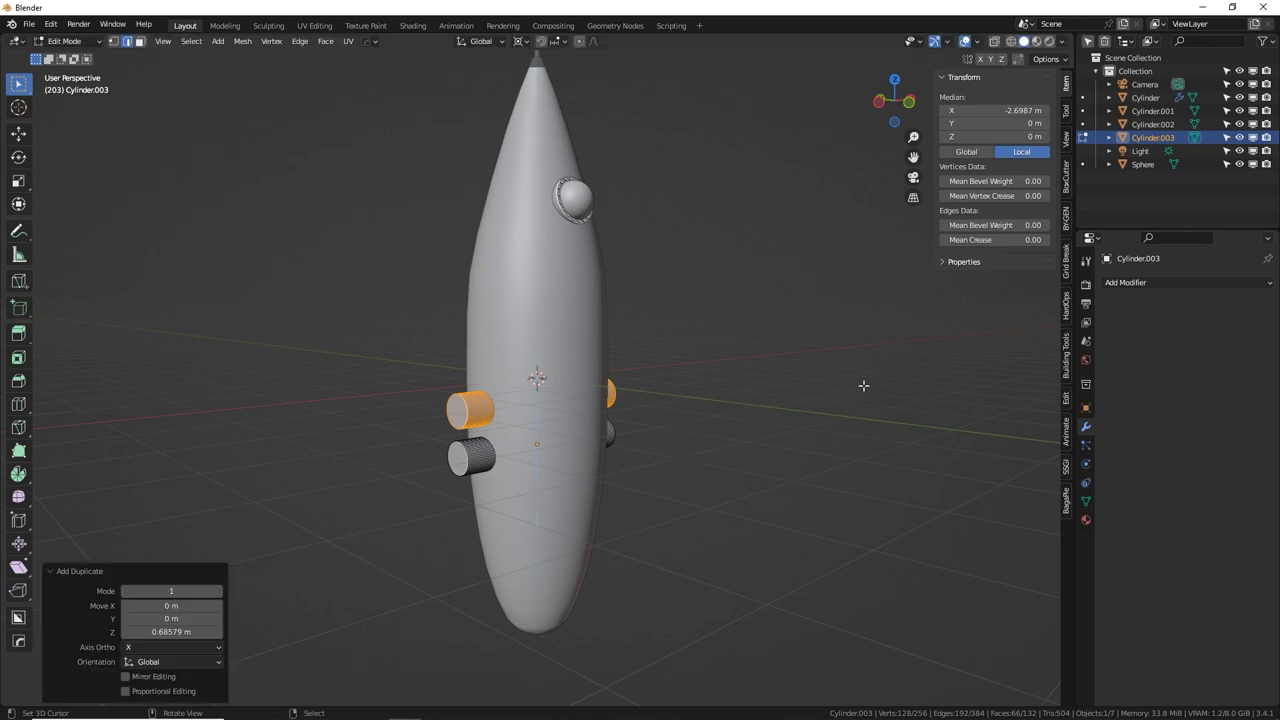
key("shift+r")
key("shift+r")
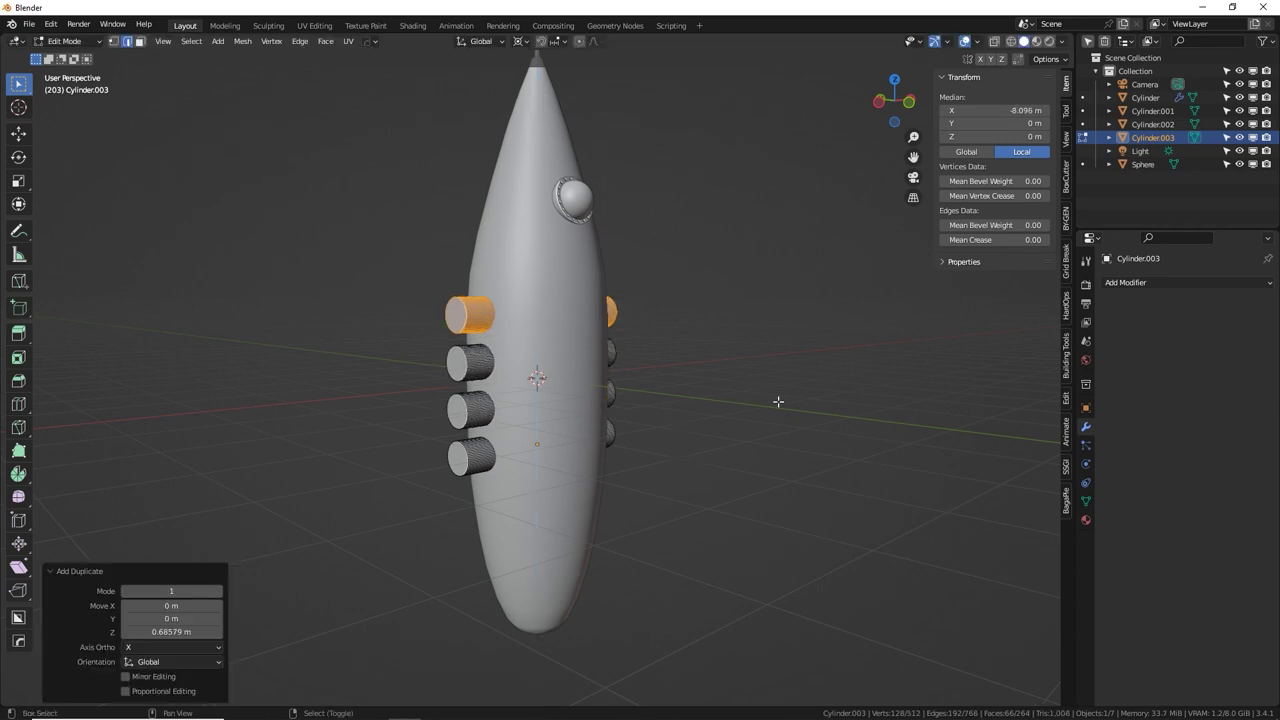
key("Tab")
middle_click_drag(719, 381, 696, 402)
key("g")
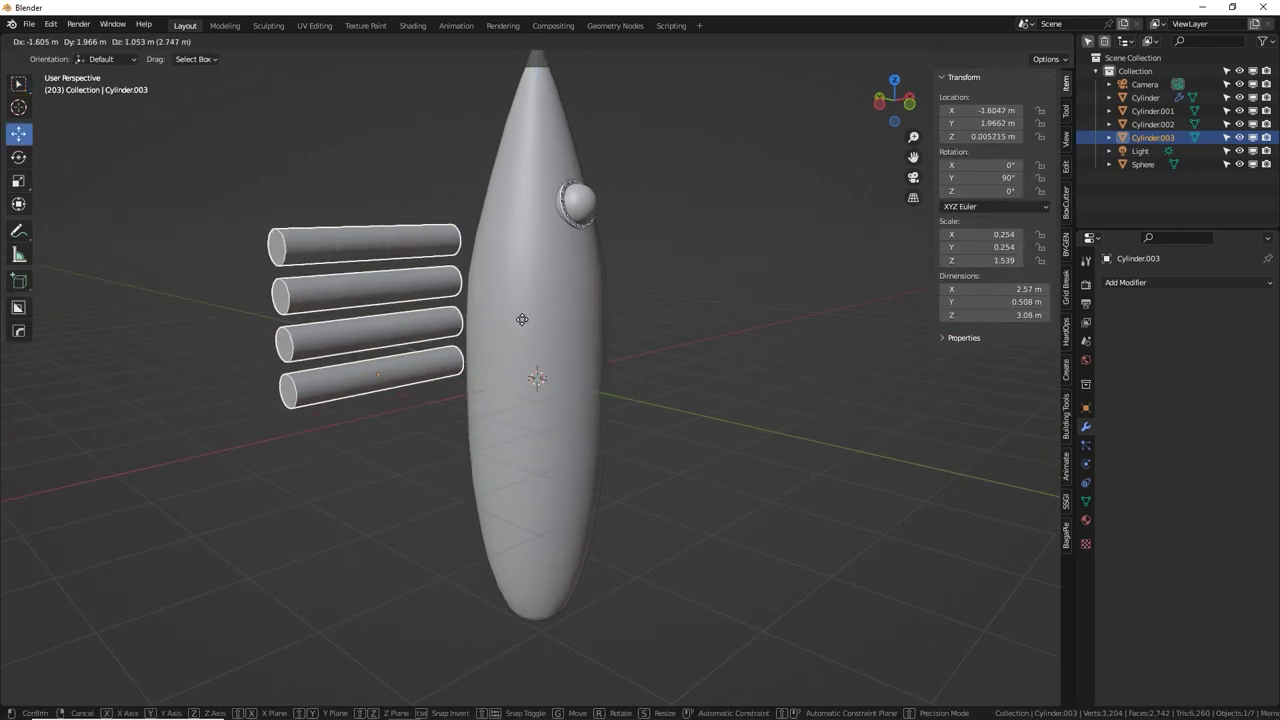
right_click(507, 358)
key("Tab")
key("a")
key("Tab")
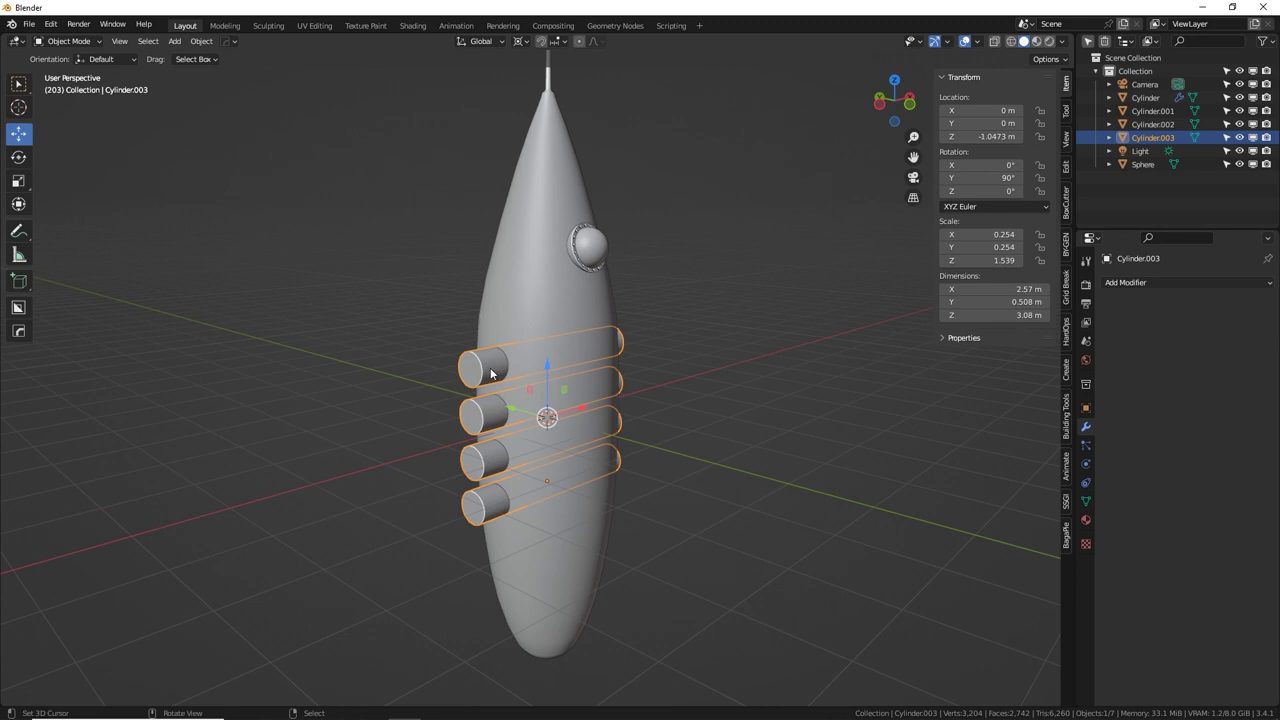
Subtract the four horizontal cylinders from the rocket body with a Bool Tool Difference modifier to cut a column of round holes.
scroll(488, 362, "up", 1)
scroll(488, 362, "up", 2)
left_click(454, 265, "shift")
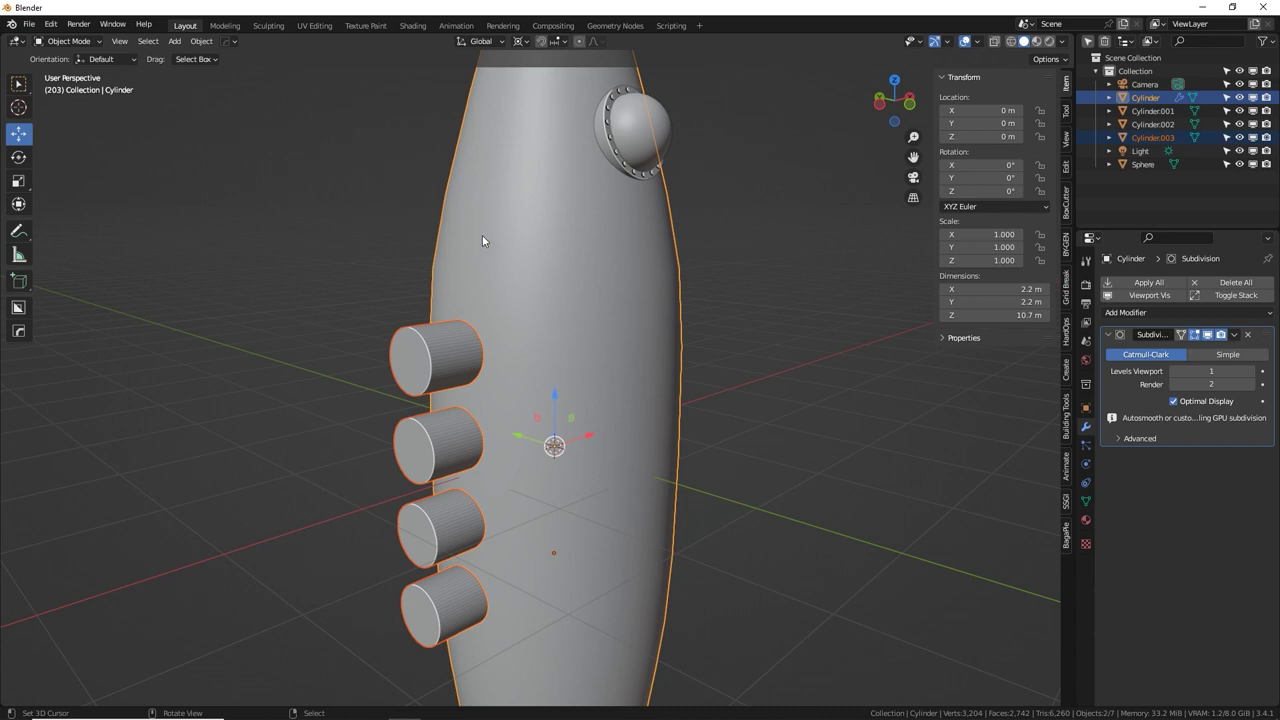
key("ctrl+KP_Subtract")
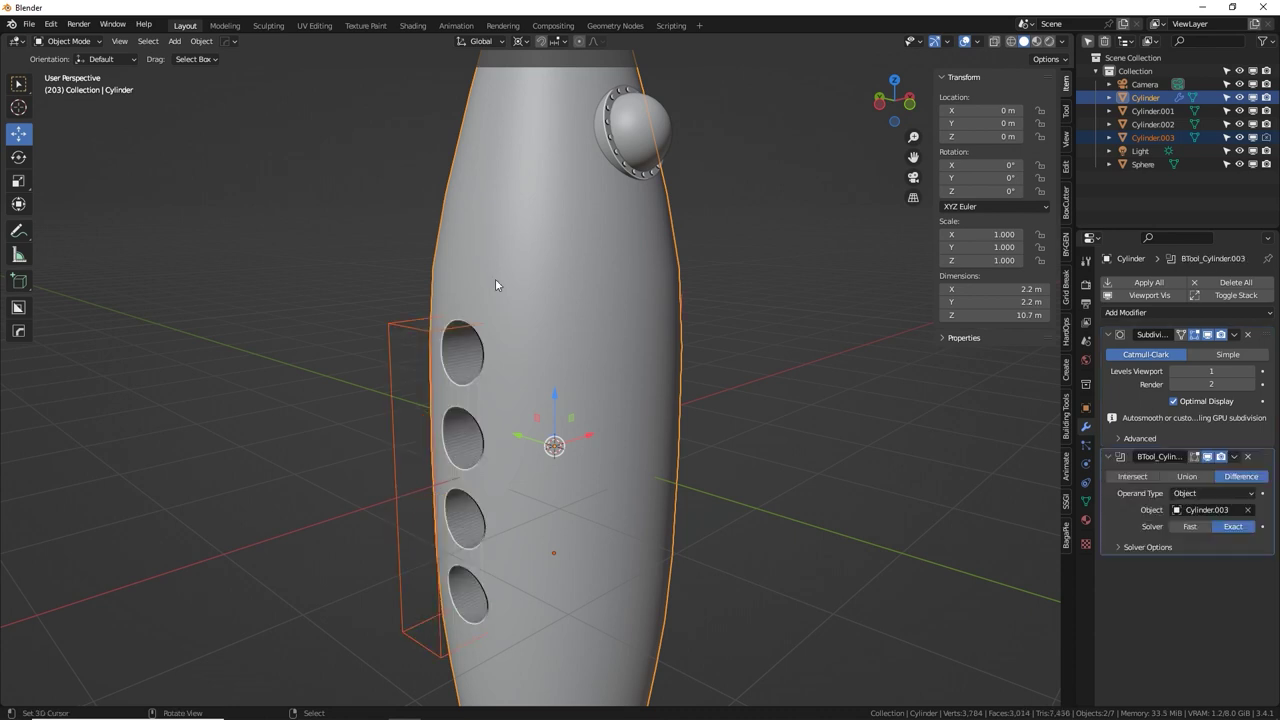
middle_click_drag(483, 316, 551, 334)
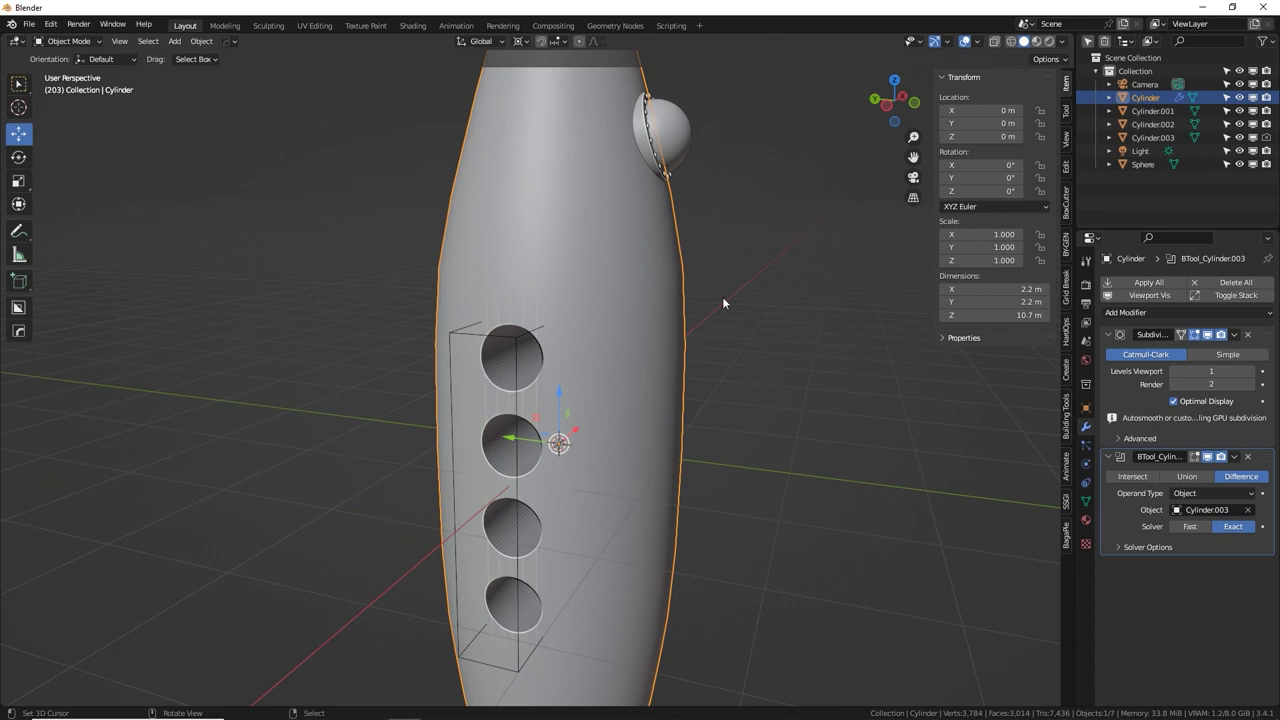
Duplicate the rocket body in place, scale the copy uniformly to about 0.946, and remove its Boolean modifier.
key("shift+d")
right_click(606, 289)
key("s")
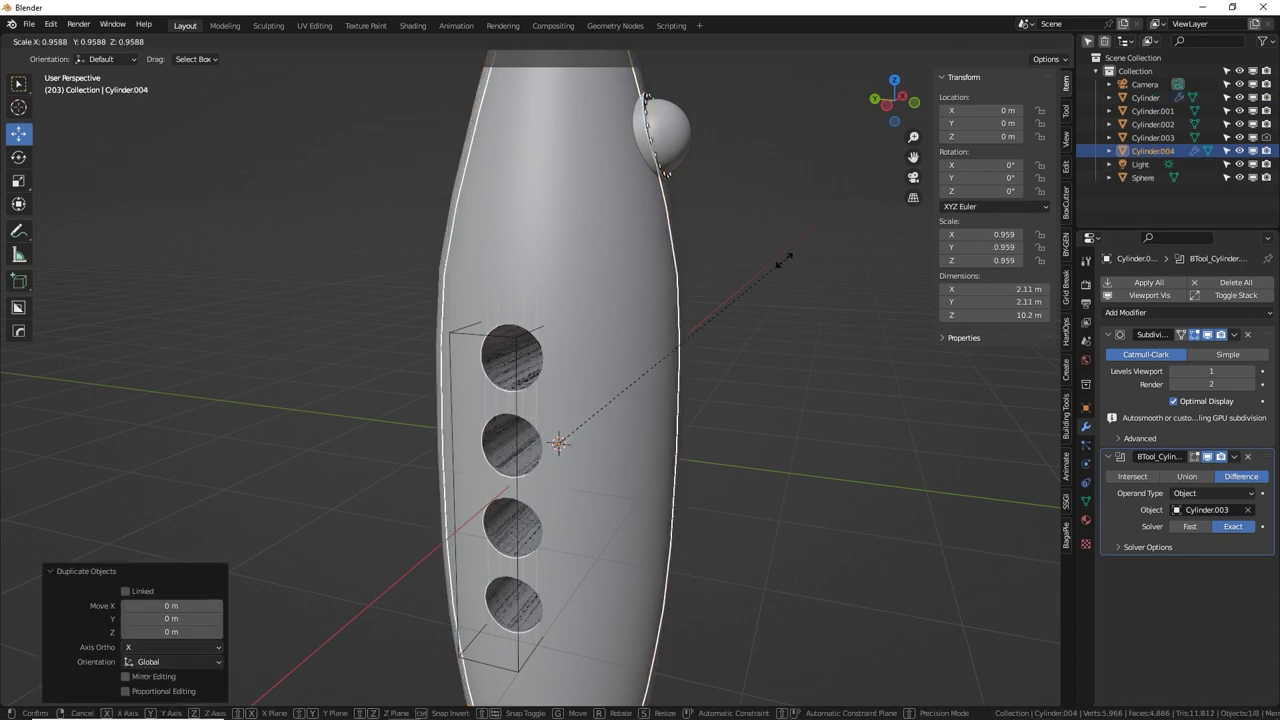
left_click(775, 270)
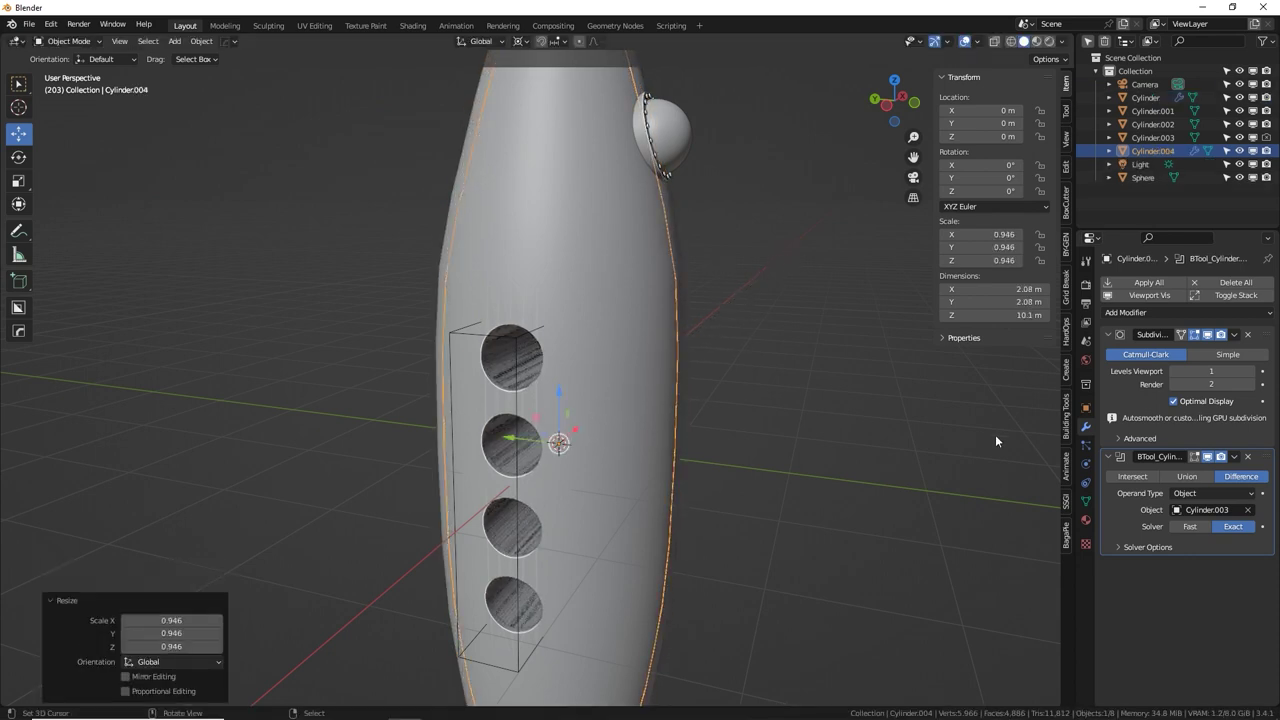
left_click(1248, 457)
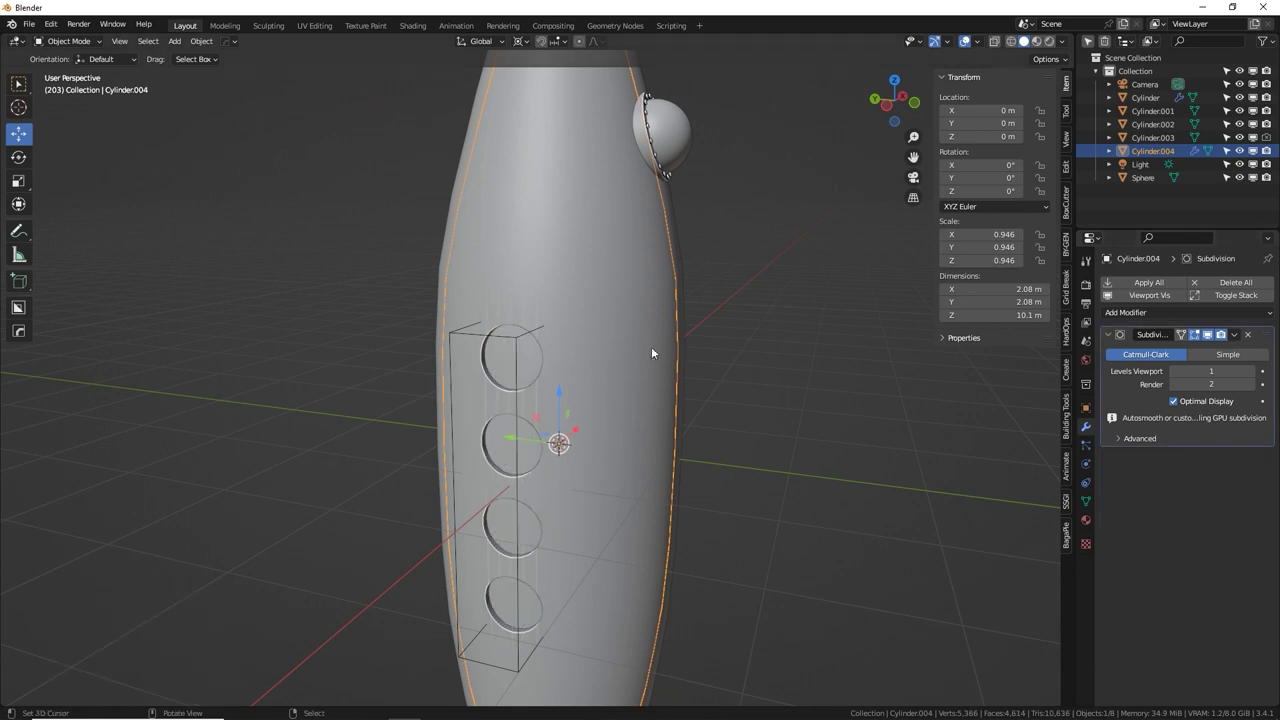
middle_click_drag(612, 320, 646, 297)
key("g")
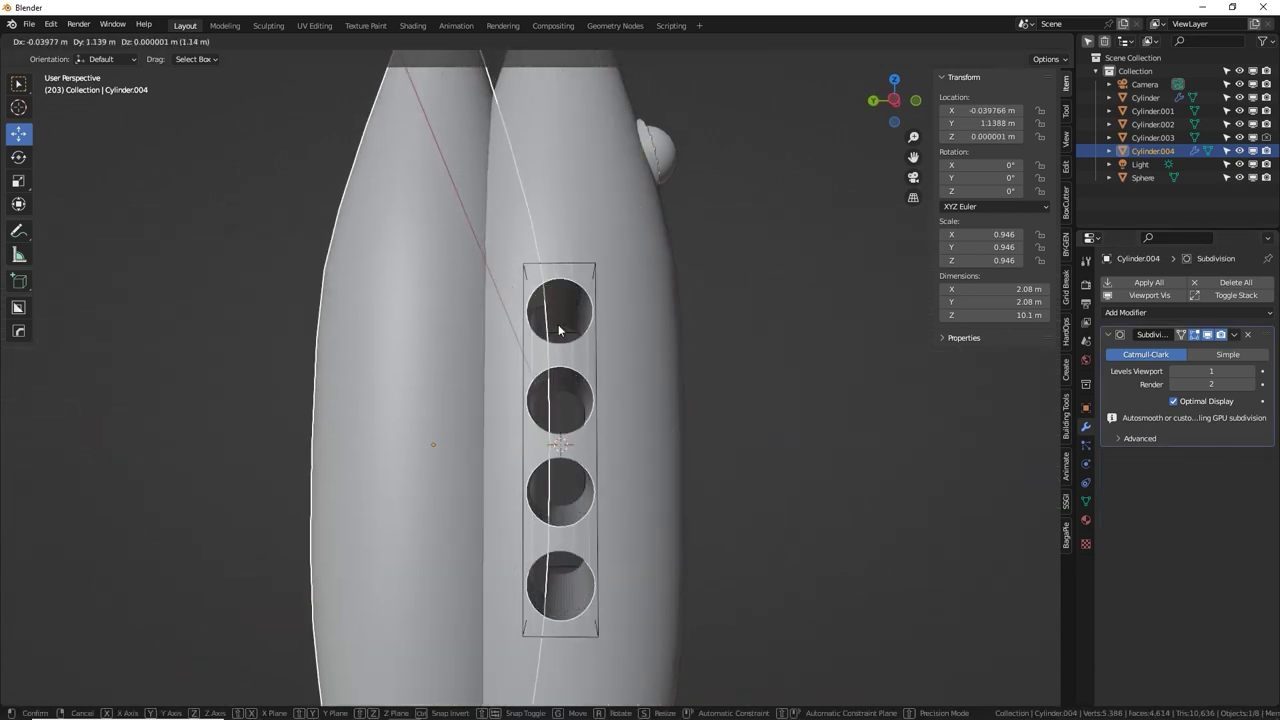
key("Escape")
key("s")
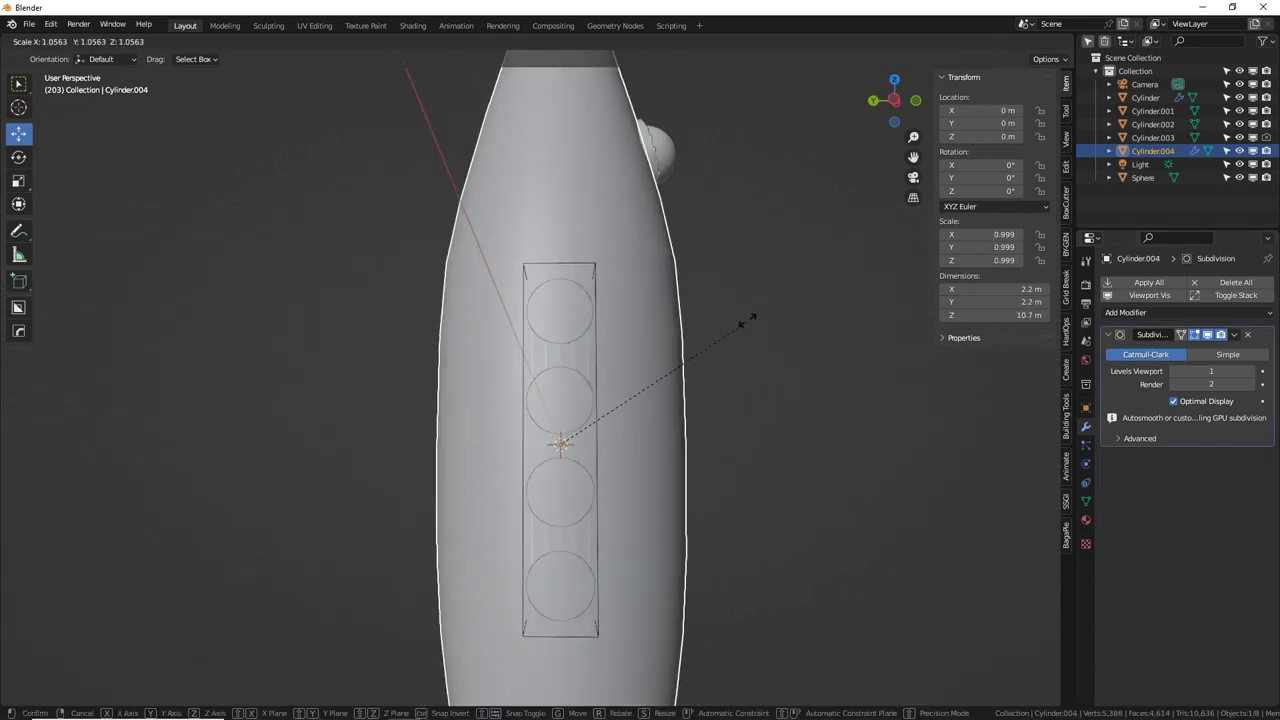
right_click(705, 334)
Fine-tune the inner body copy's uniform scale to about 0.945.
middle_click_drag(756, 328, 708, 321)
key("s")
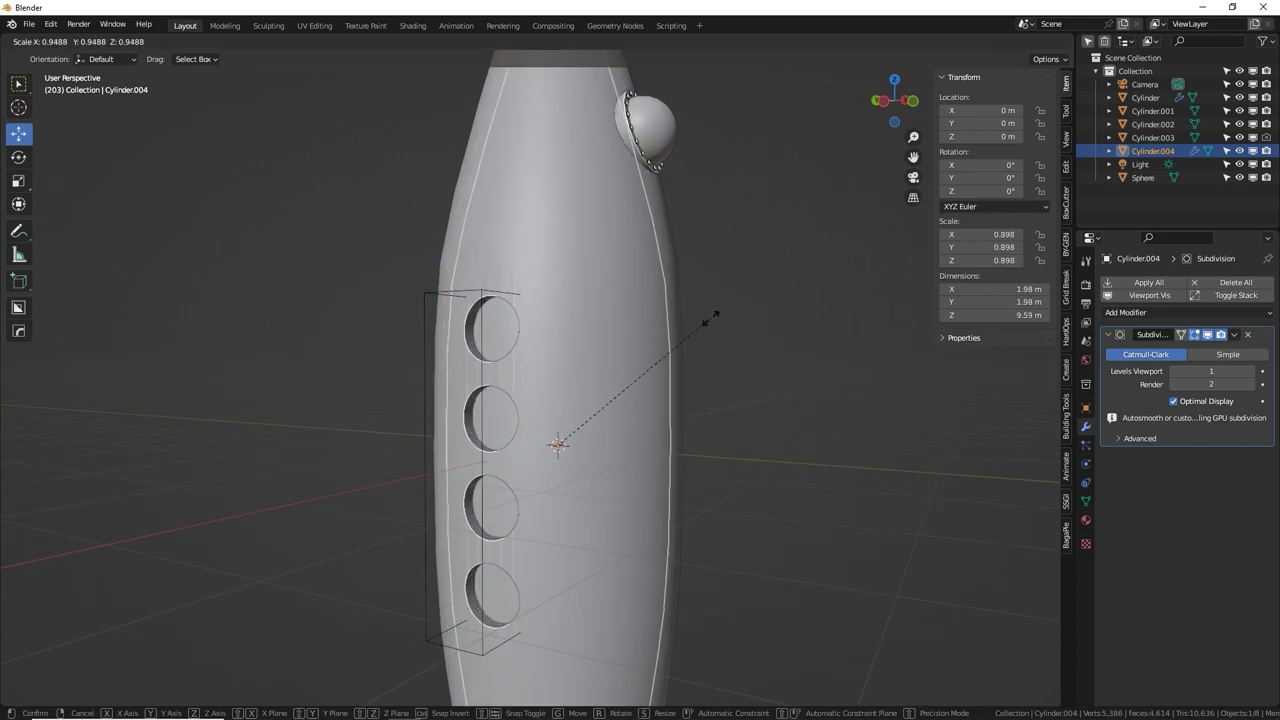
left_click(720, 315)
Clear the mesh selection on the inner body copy.
scroll(522, 341, "down", 4)
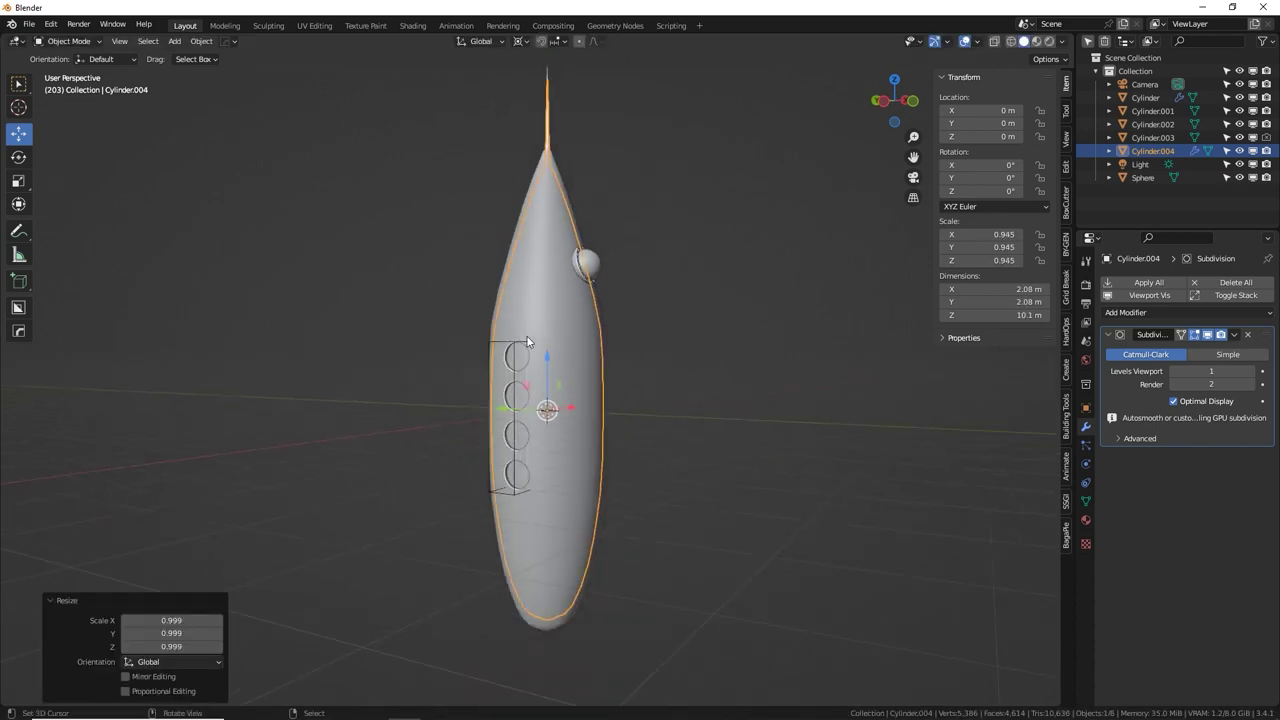
key("Tab")
middle_click_drag(597, 249, 603, 315, "shift")
scroll(575, 277, "up", 2)
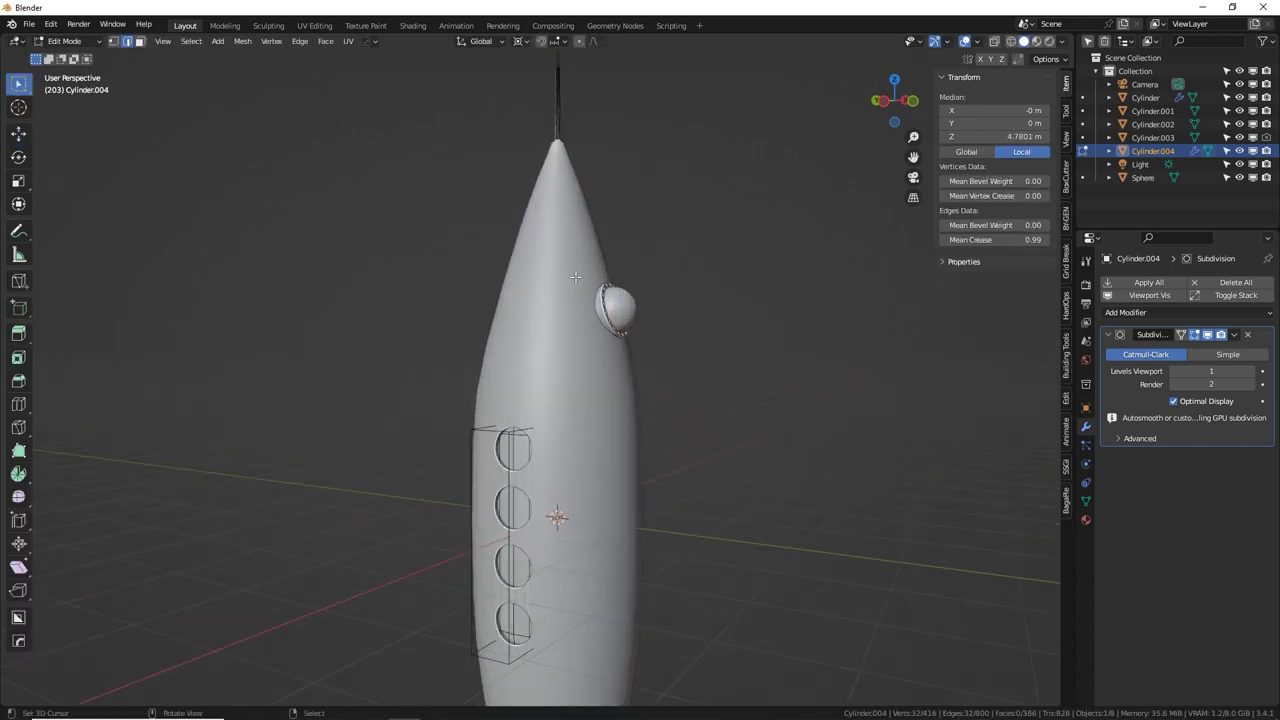
key("alt+a")
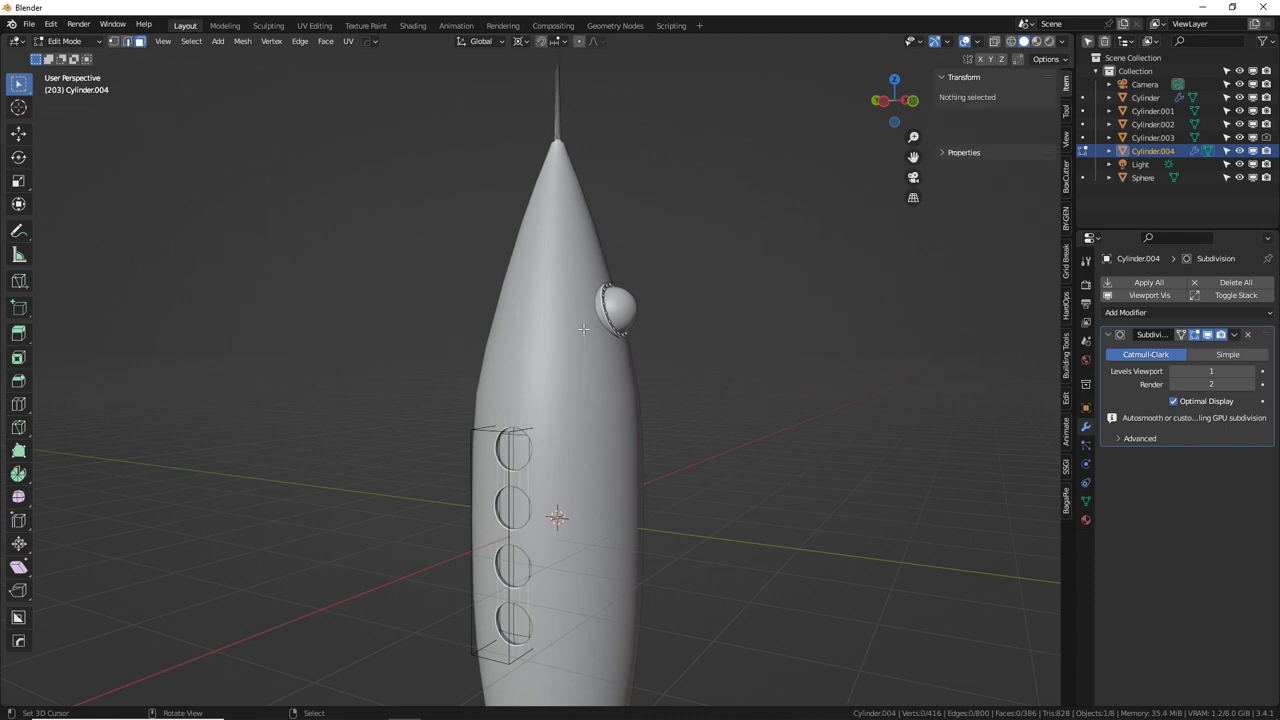
key("Tab")
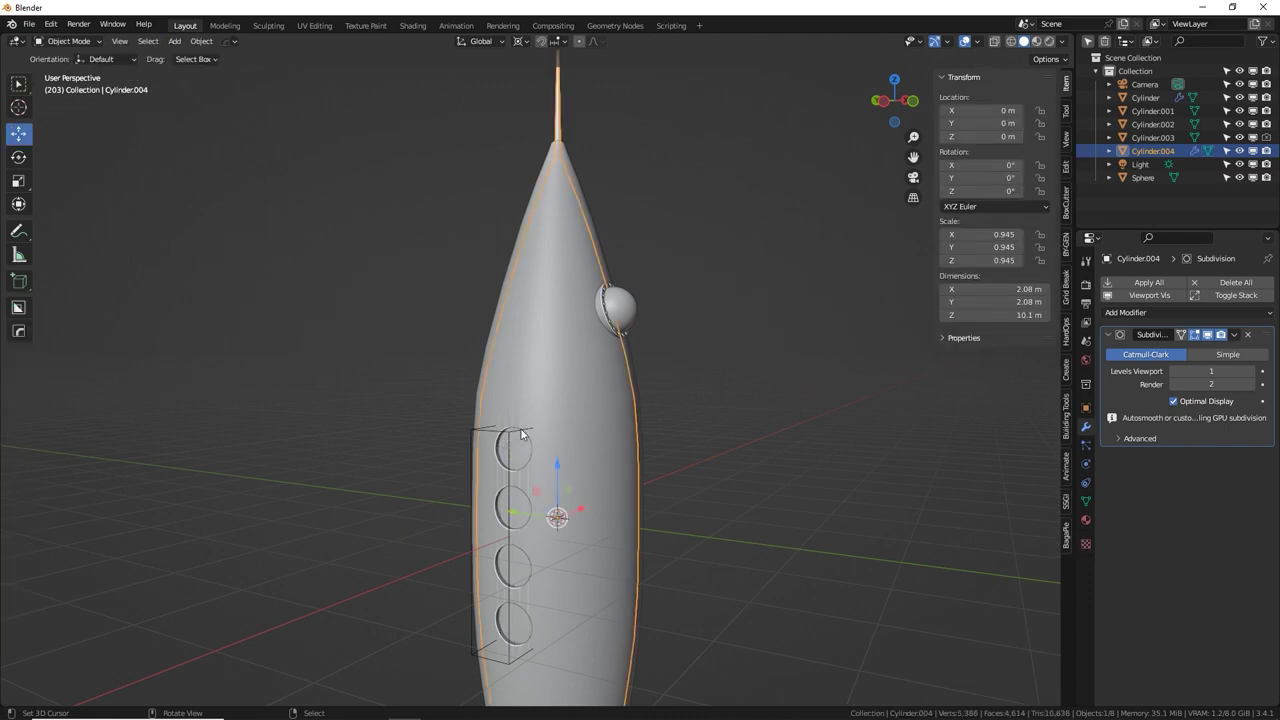
Move the inner body copy about 2.25 m along Y and undo the move.
key("g")
key("y")
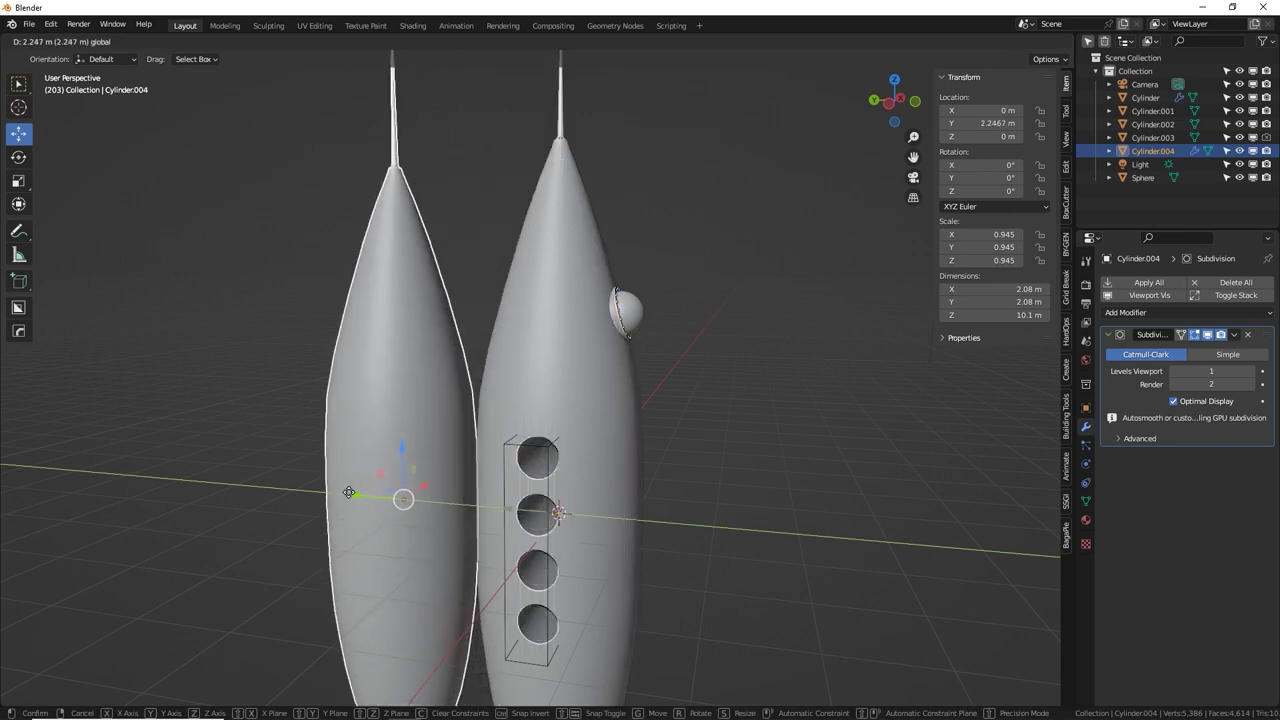
left_click(336, 458)
key("ctrl+z")
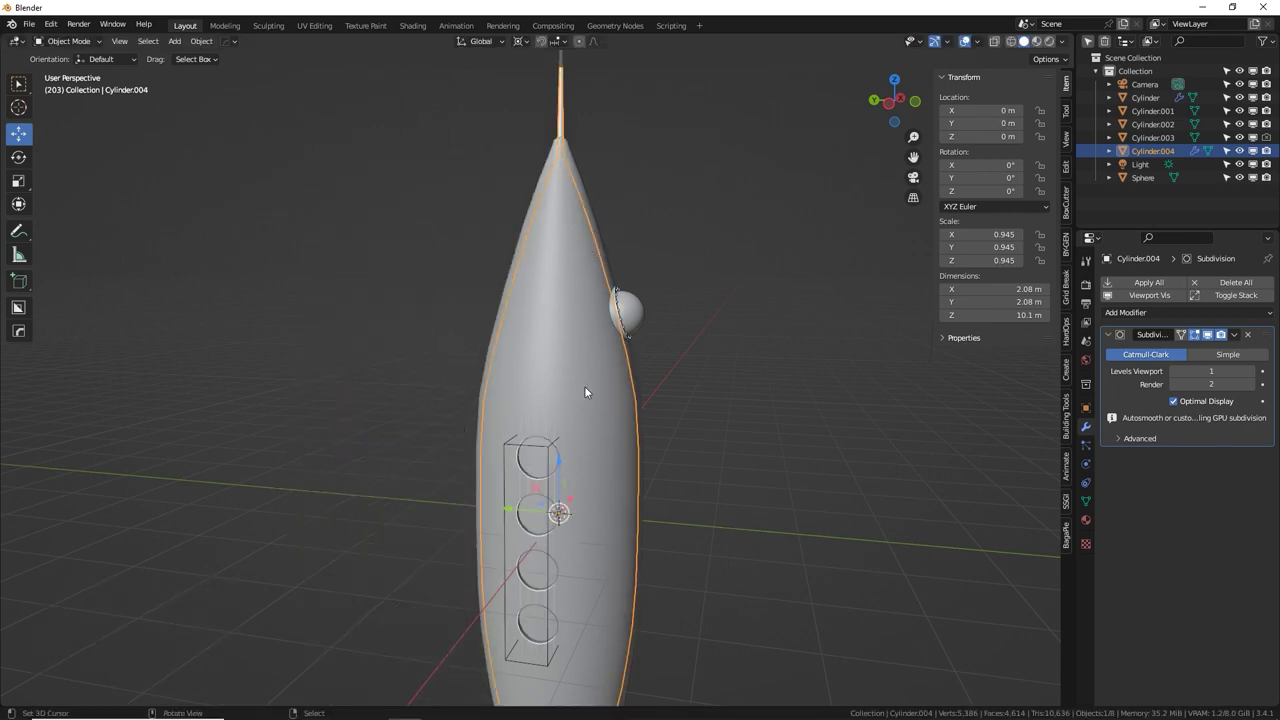
With X-ray on, select the inner copy's antenna, grow the selection down to the base of the nose, and delete those faces.
key("Tab")
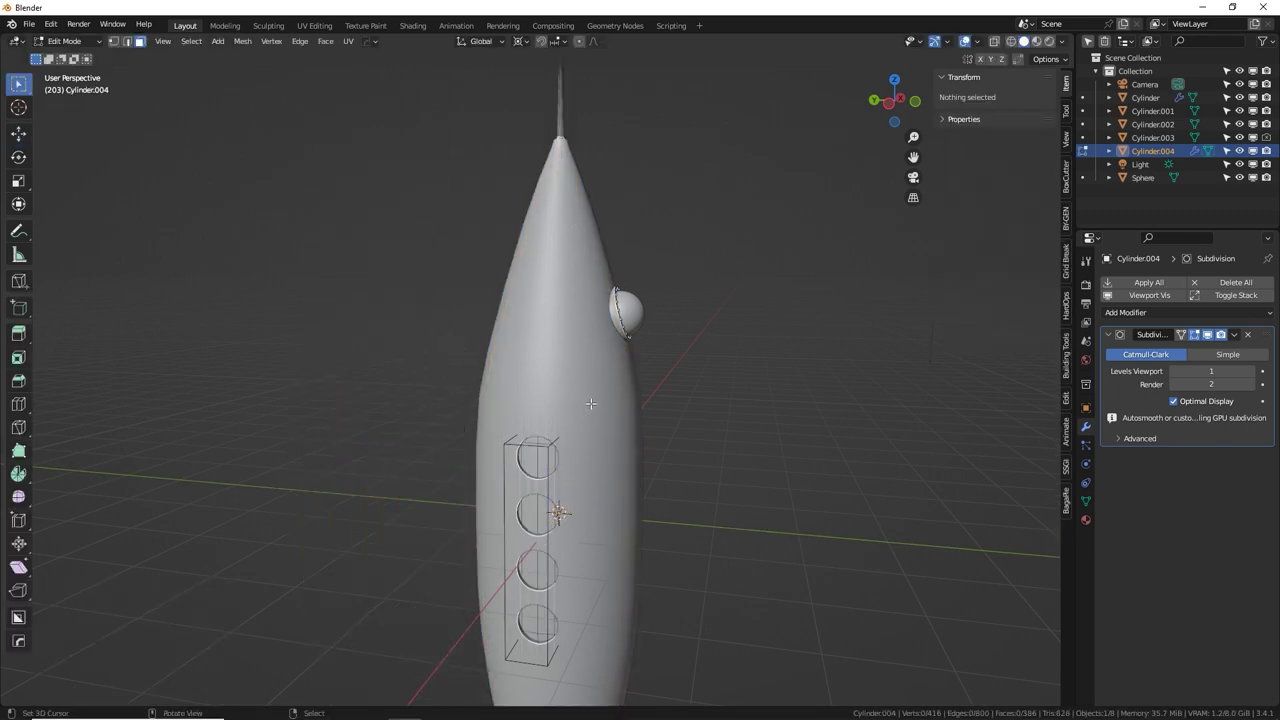
left_click(996, 43)
key("l")
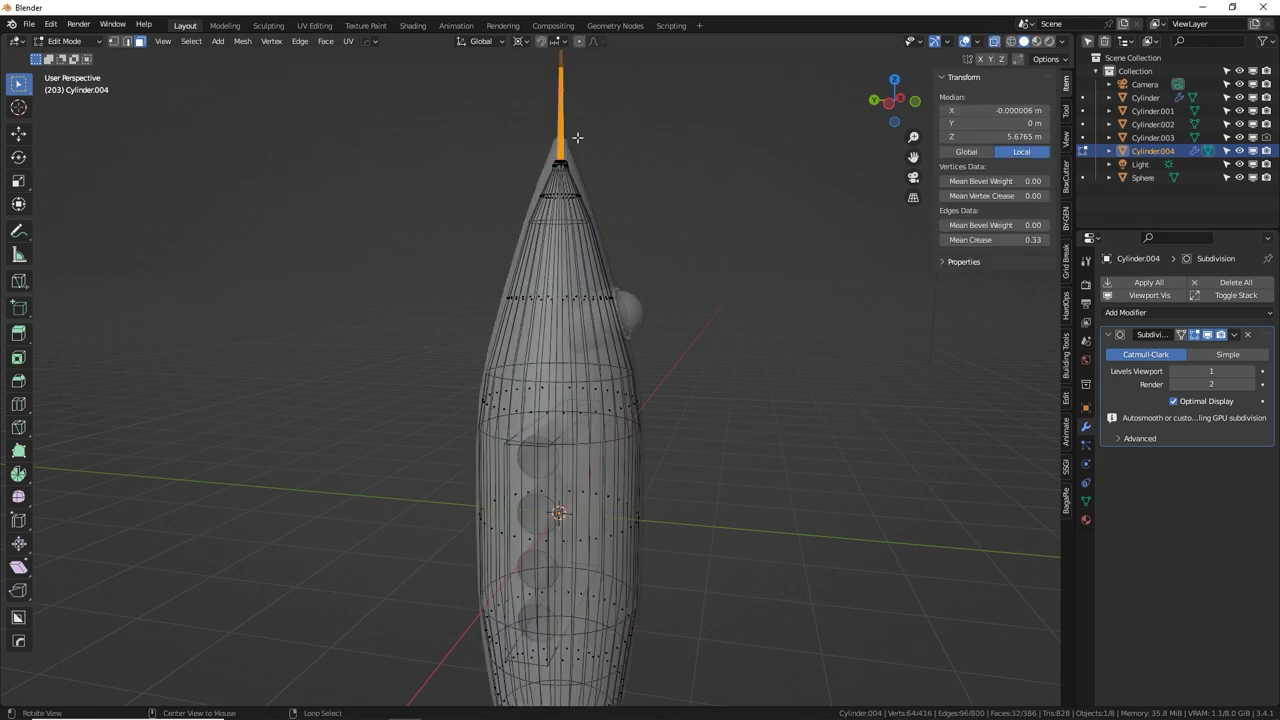
middle_click_drag(612, 171, 628, 177)
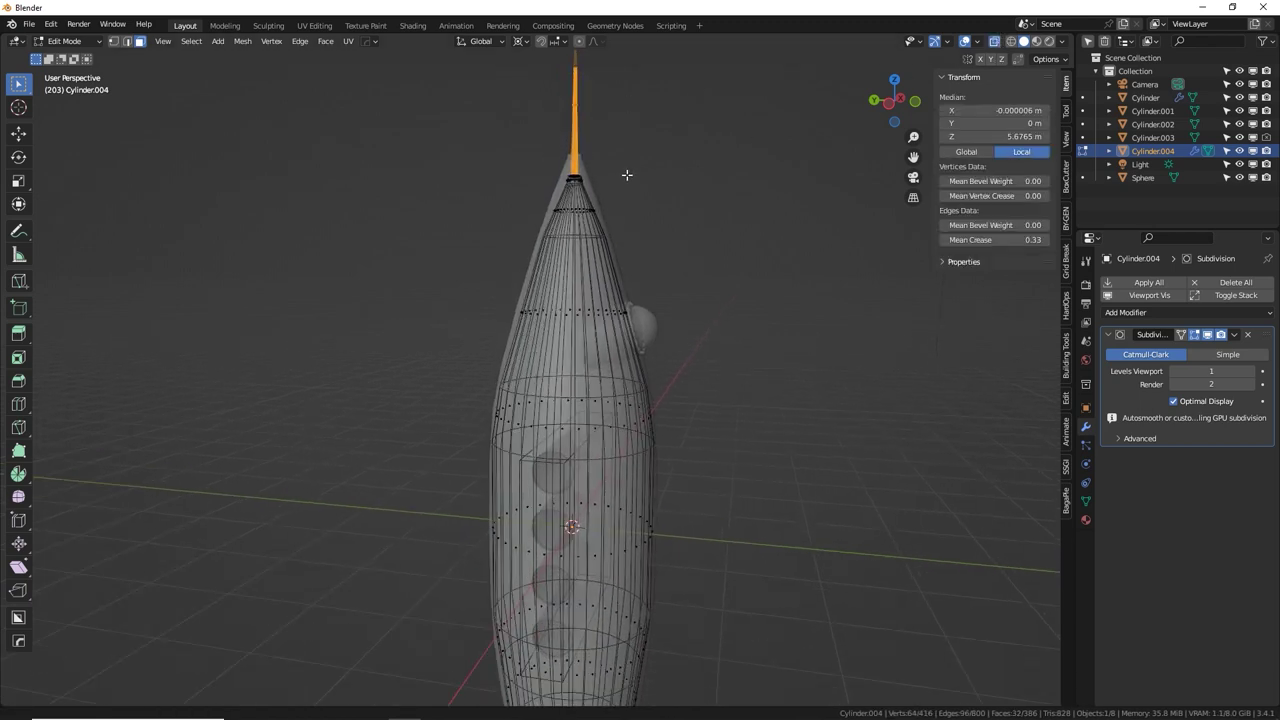
key("ctrl+KP_Add")
key("ctrl+KP_Add")
key("ctrl+KP_Add")
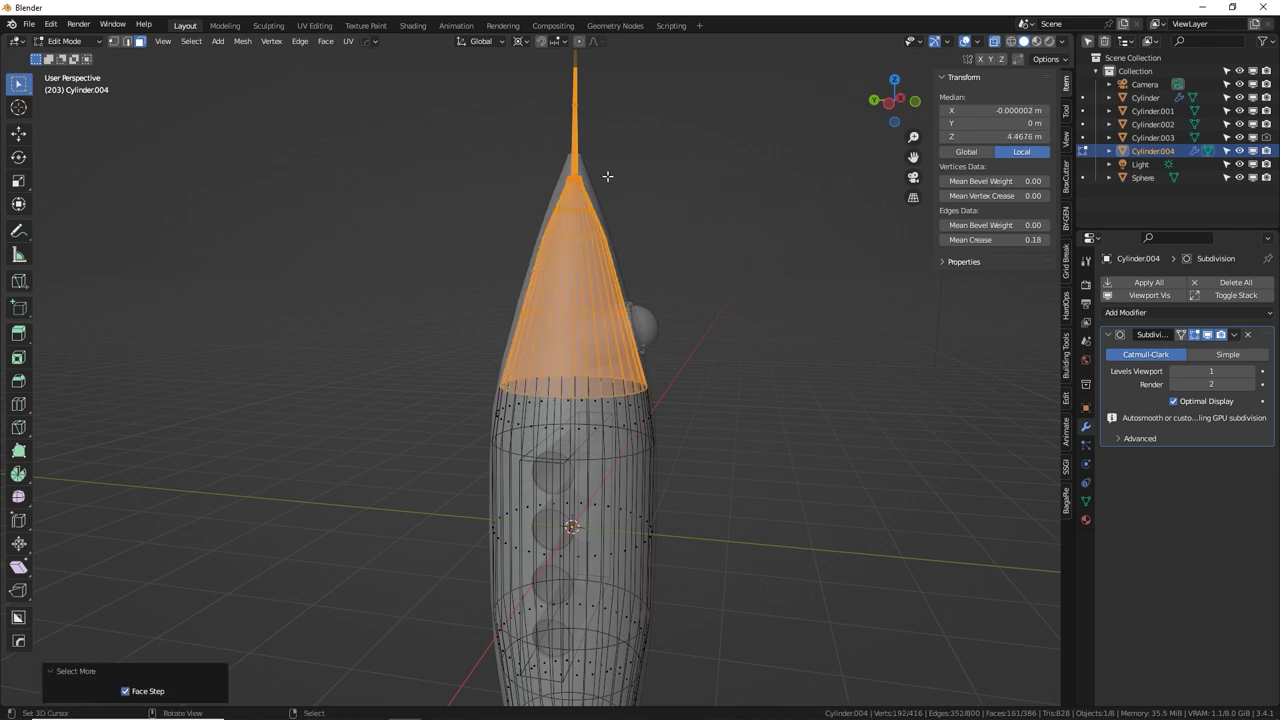
middle_click_drag(607, 176, 686, 220)
key("x")
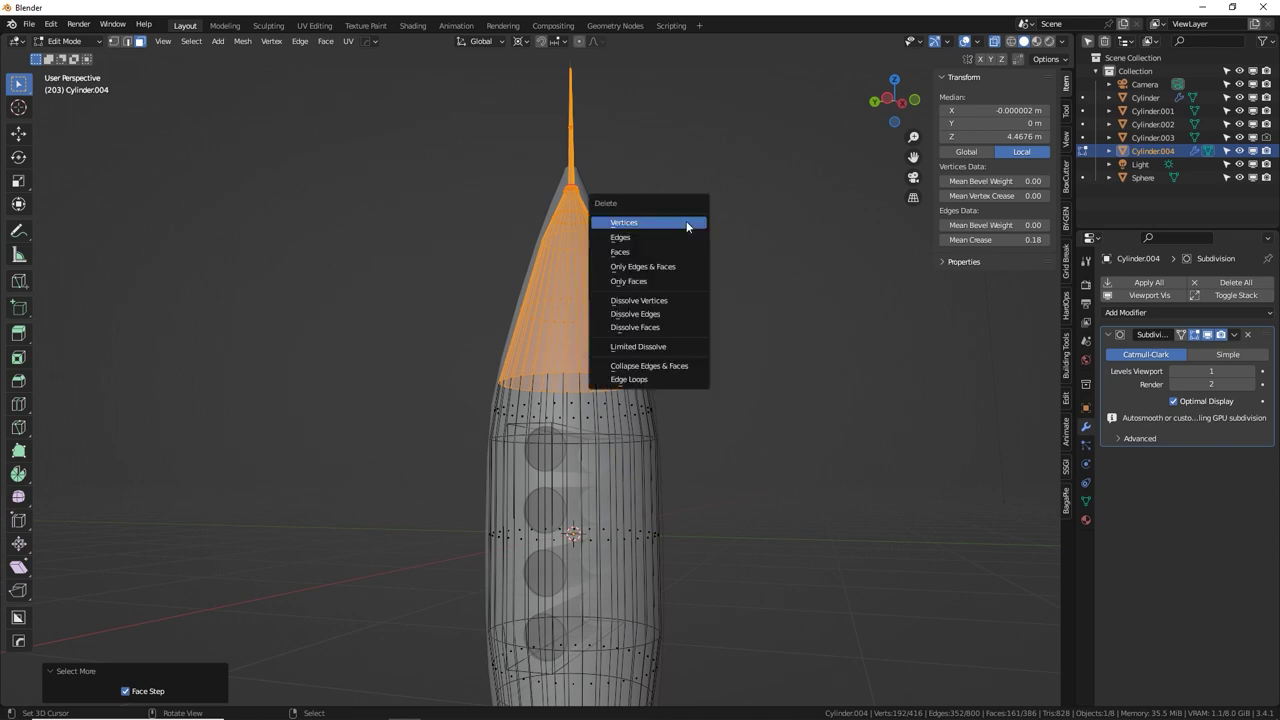
left_click(673, 251)
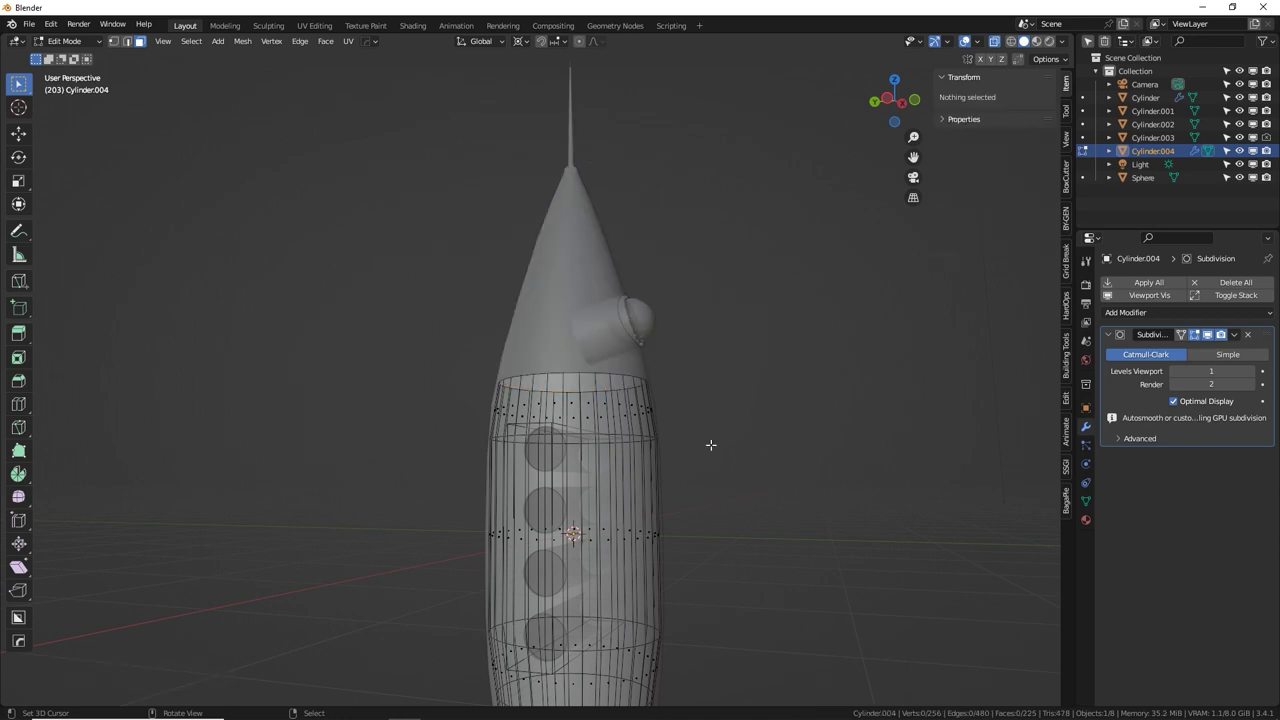
Select the inner copy's lower section below the holes by growing a face loop and delete it.
middle_click_drag(711, 446, 716, 234)
right_click(601, 652, "alt")
middle_click_drag(698, 602, 751, 517)
key("ctrl+KP_Add")
key("ctrl+KP_Add")
key("ctrl+KP_Add")
key("ctrl+KP_Add")
key("ctrl+KP_Add")
key("x")
left_click(753, 514)
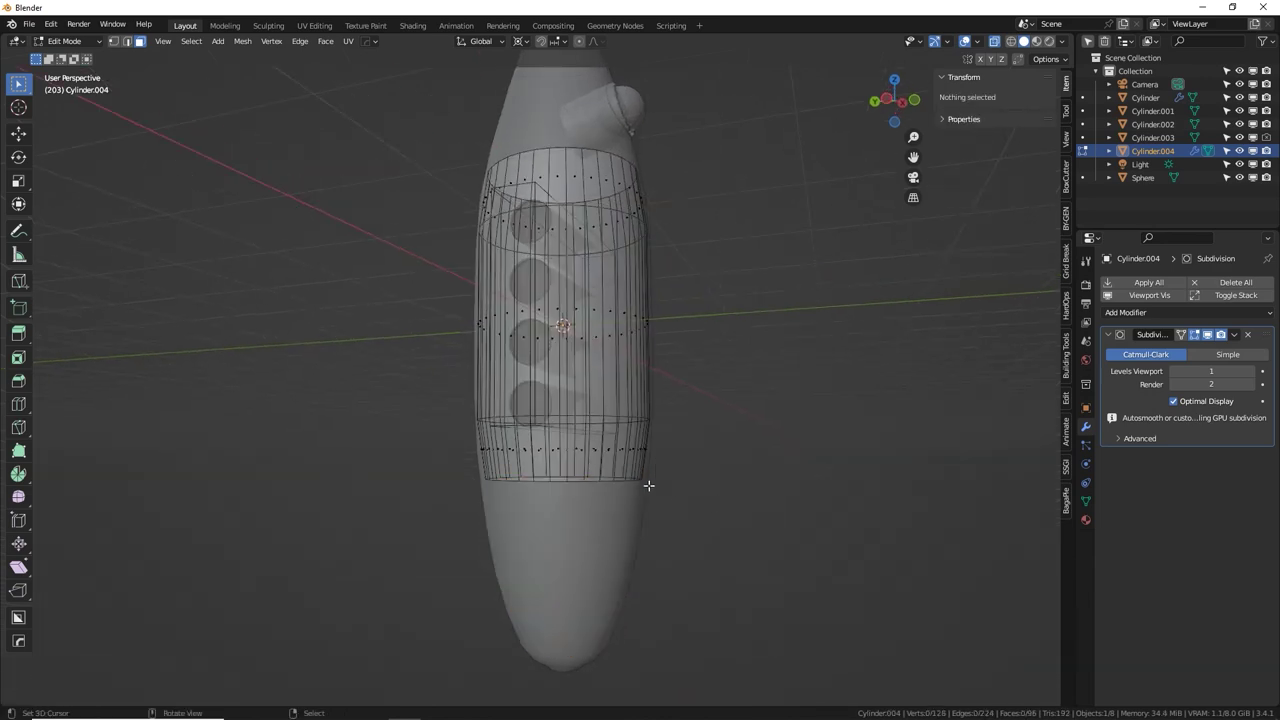
key("Tab")
Turn off X-ray display and deselect the trimmed inner shell.
middle_click_drag(578, 208, 556, 295)
scroll(556, 295, "up", 3)
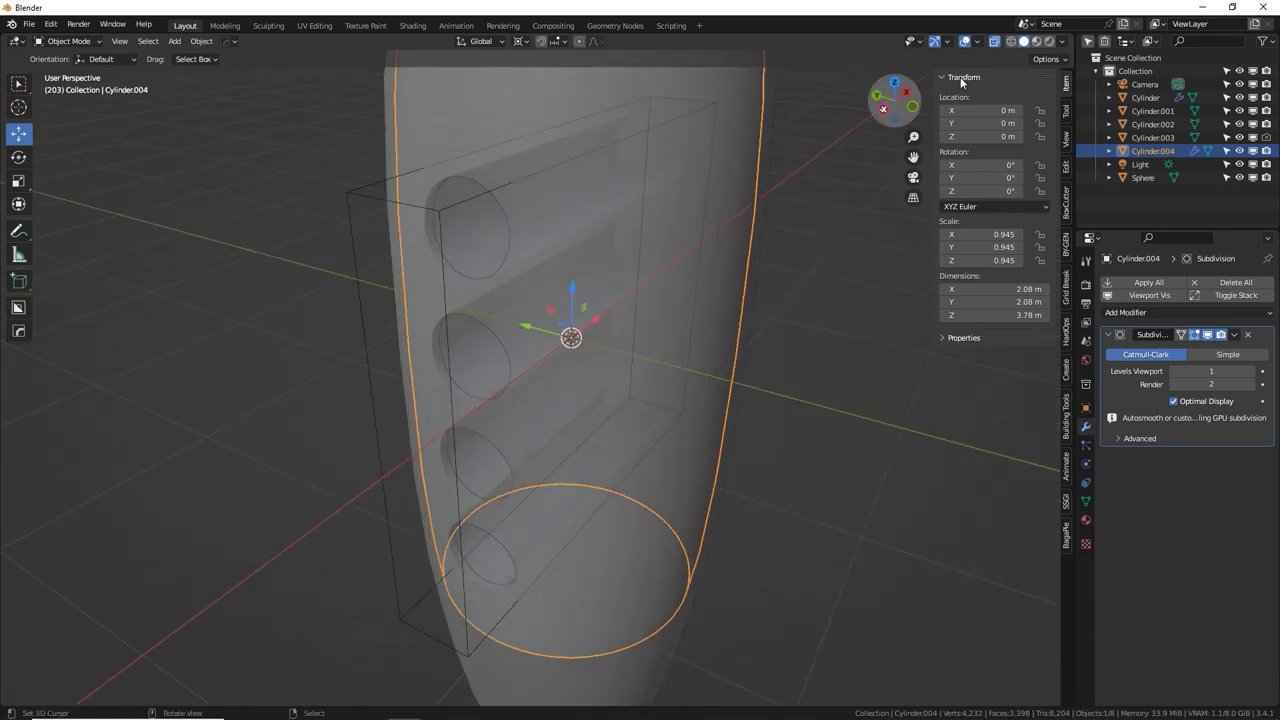
left_click(995, 41)
scroll(618, 359, "down", 6)
left_click(593, 588)
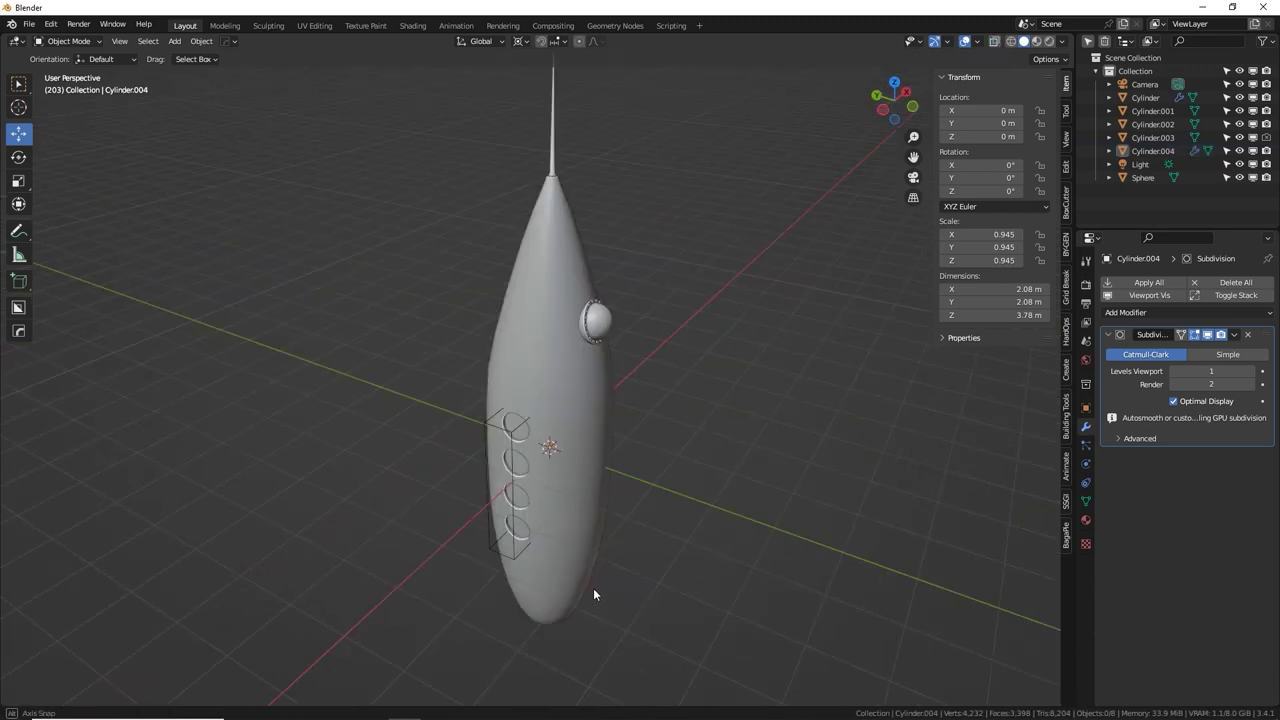
middle_click_drag(593, 588, 537, 491)
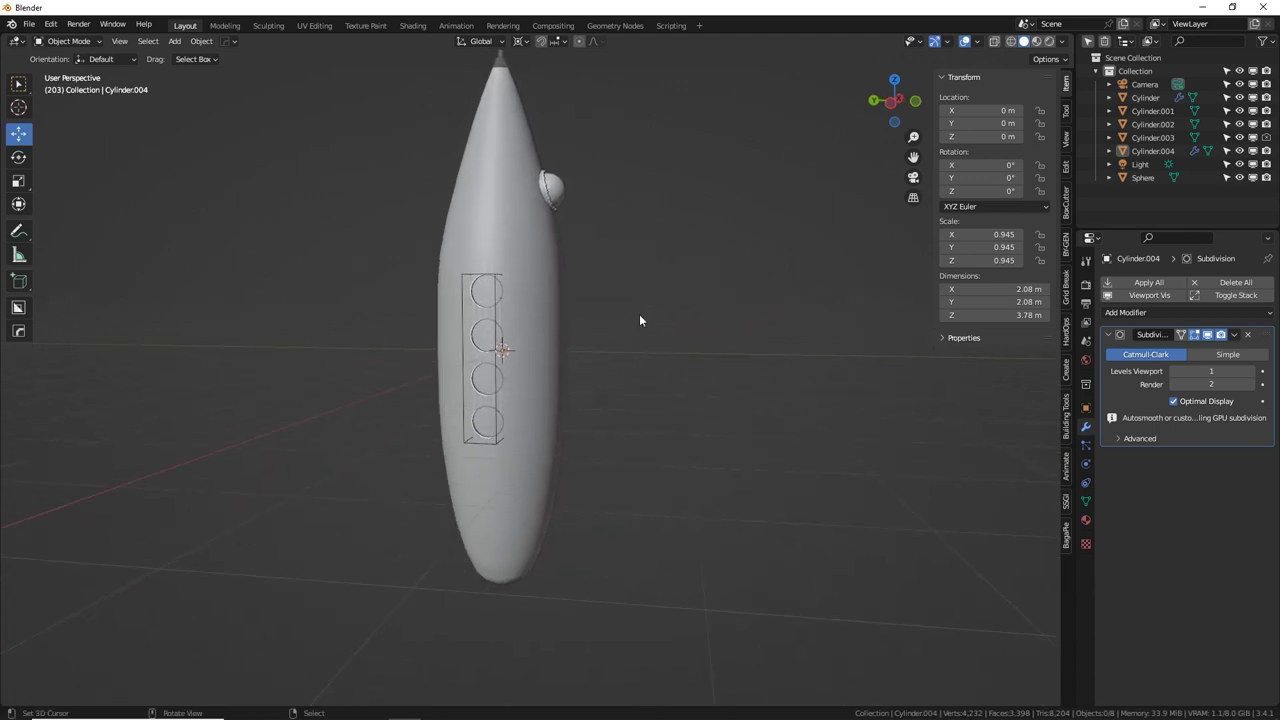
Add a 2 m cube at the world origin and move it down about 3.08 m along Z to the rocket's tail.
key("shift+a")
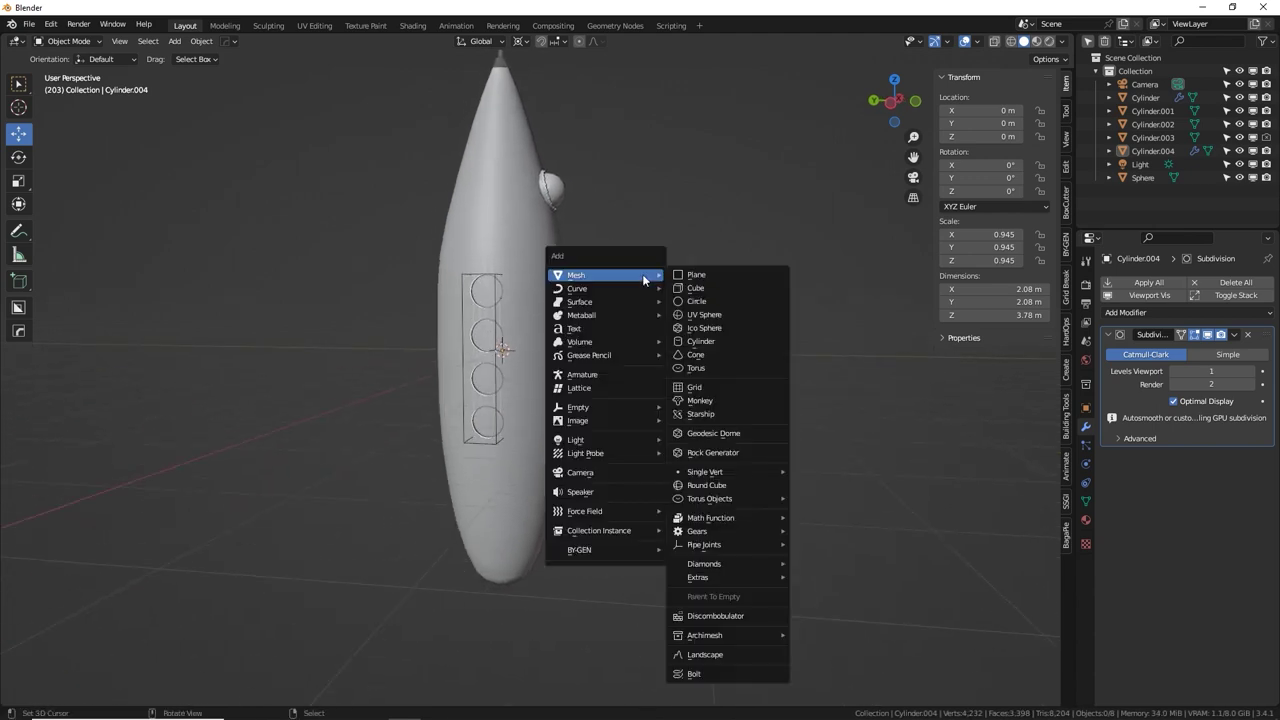
left_click(690, 288)
middle_click_drag(553, 394, 522, 426)
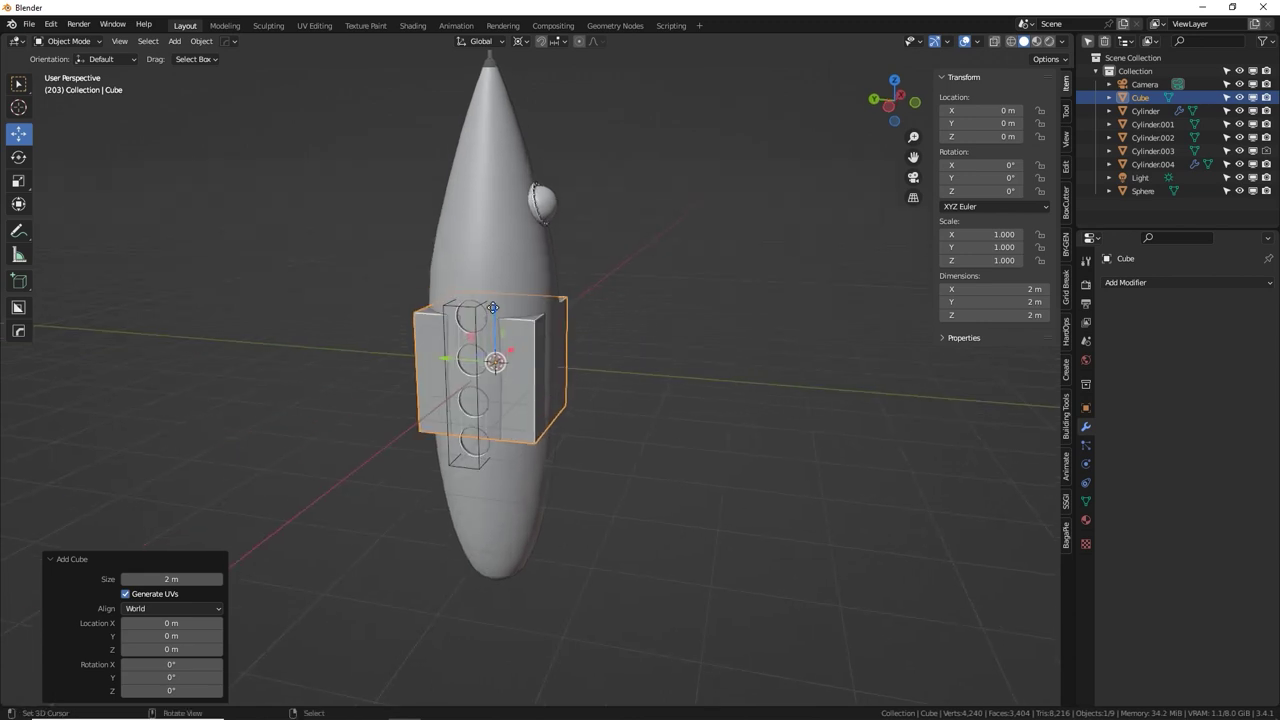
left_click_drag(494, 309, 490, 474)
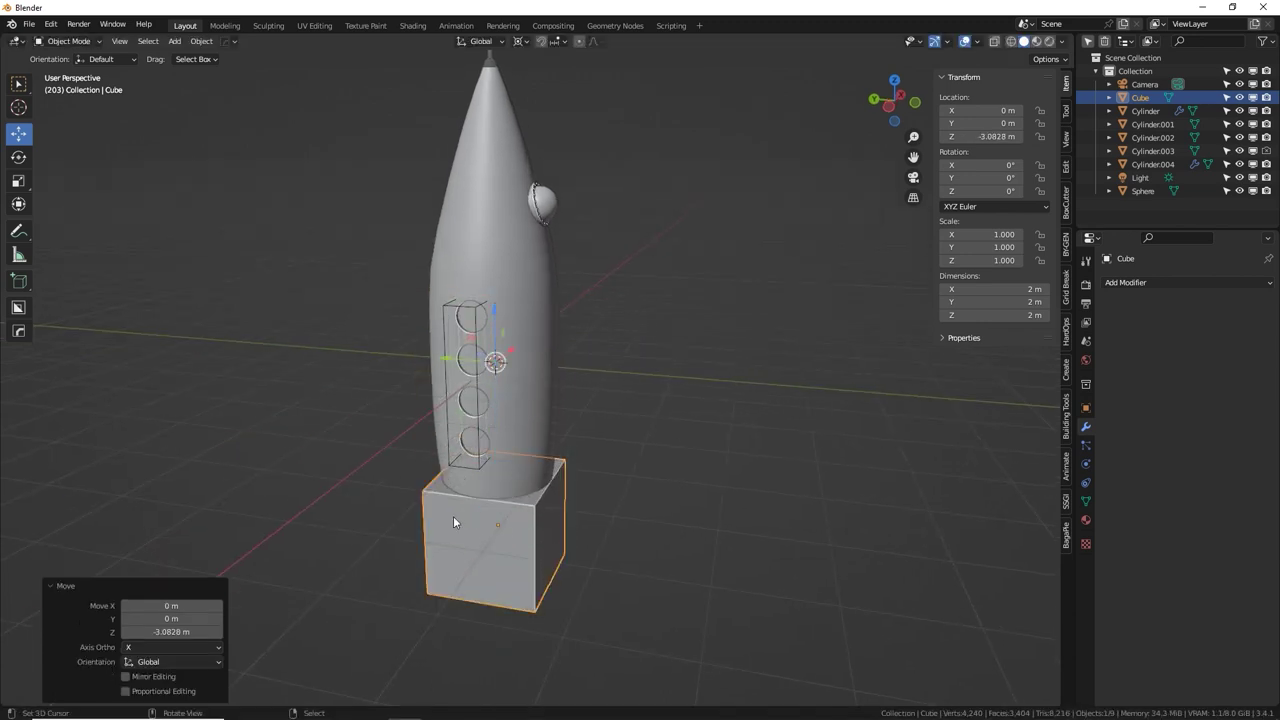
Switch the transform pivot from the 3D cursor to the cube's own origin and move the cube about 1.55 m along negative Y.
left_click(524, 41)
left_click(562, 103)
left_click_drag(448, 516, 548, 531)
scroll(688, 468, "up", 2)
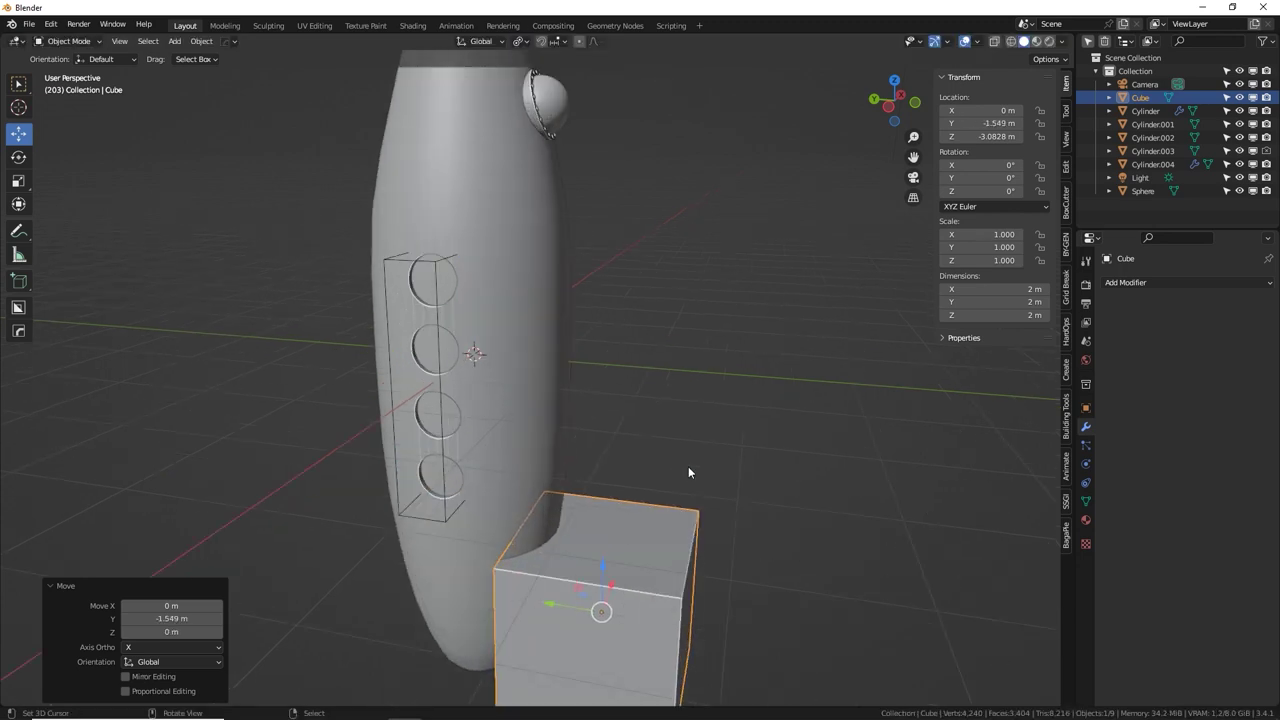
Flatten the tail cube's mesh into a thin slab by scaling it to 0.187 along X.
middle_click_drag(688, 466, 630, 462)
middle_click_drag(765, 375, 749, 261, "shift")
key("Tab")
key("s")
key("x")
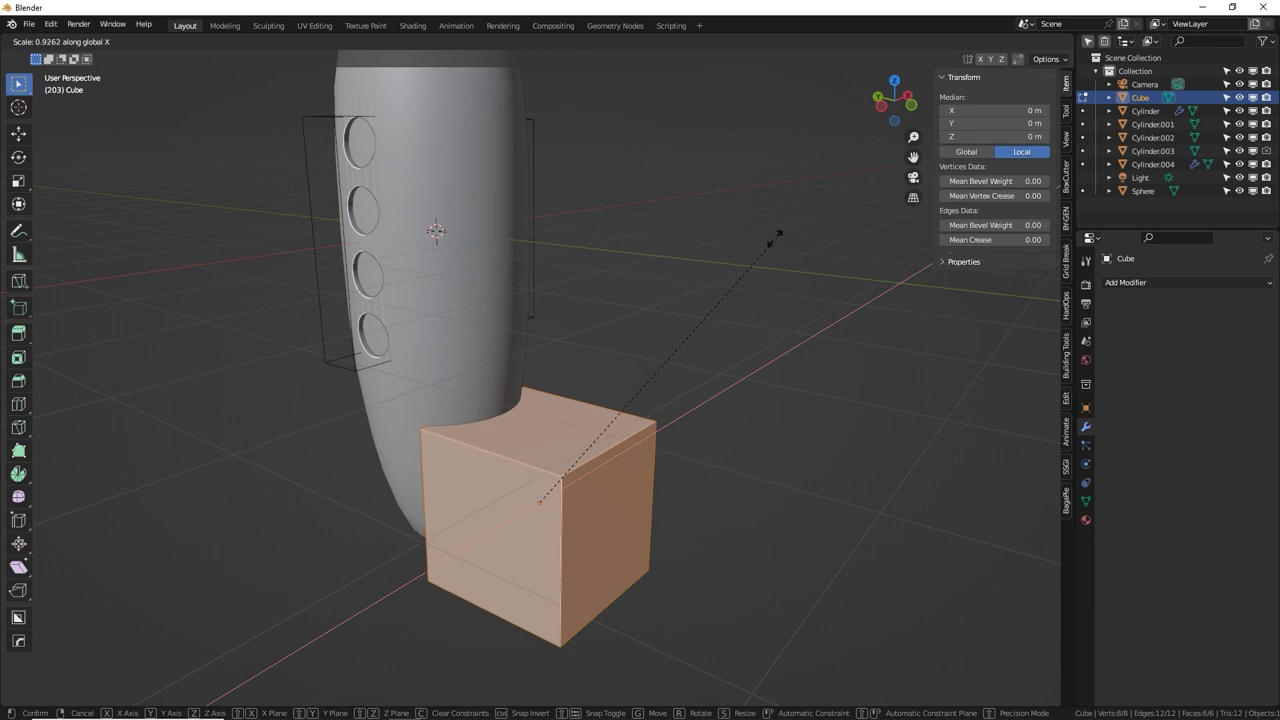
left_click(580, 432)
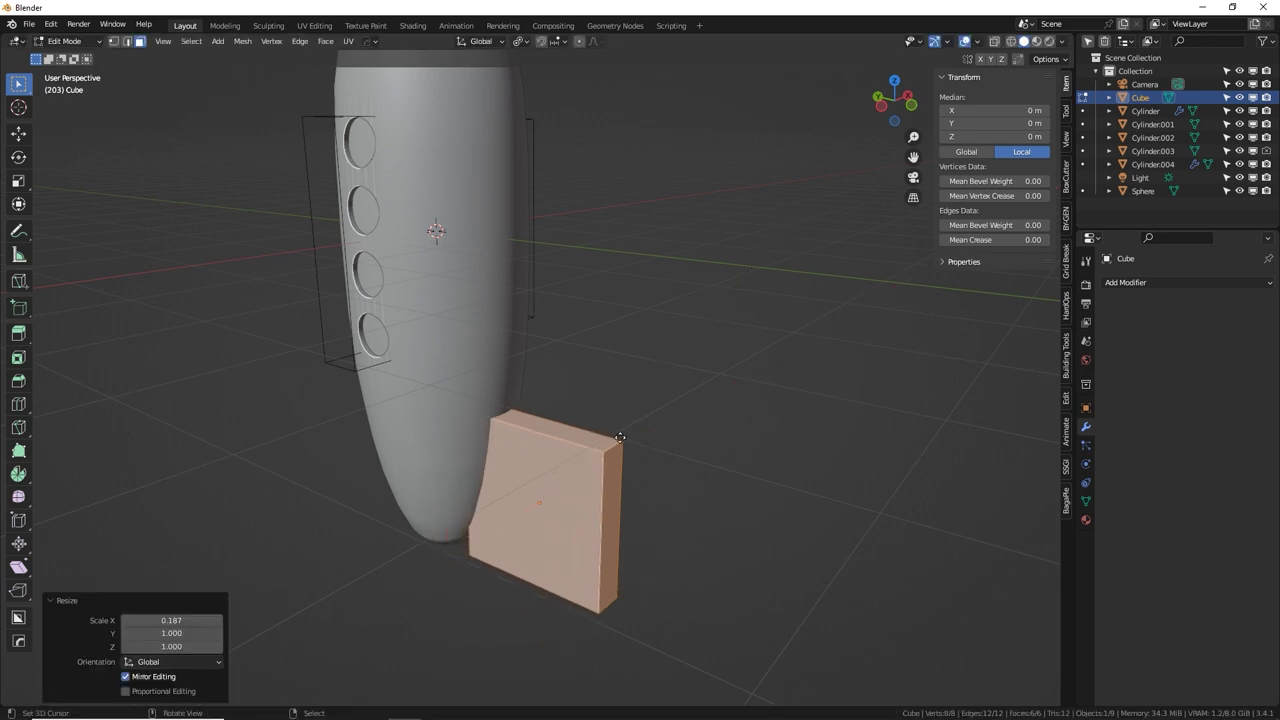
Raise the slab's mesh about 0.64 m along Z and scale it to about 0.95 along Y.
key("g")
key("z")
left_click(636, 386)
middle_click_drag(614, 390, 613, 461)
key("s")
key("y")
left_click(763, 436)
key("s")
key("y")
left_click(666, 309)
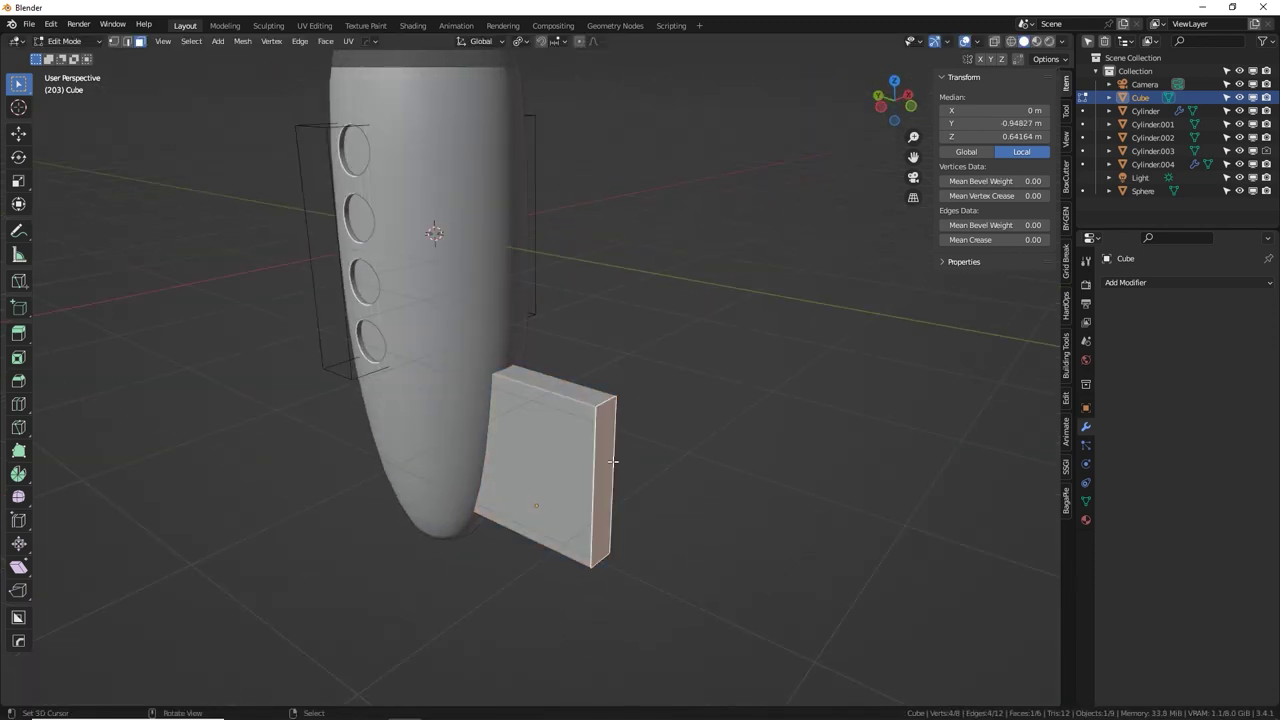
Move the slab's outer end face about 0.4 m along Y toward the rocket.
key("g")
key("y")
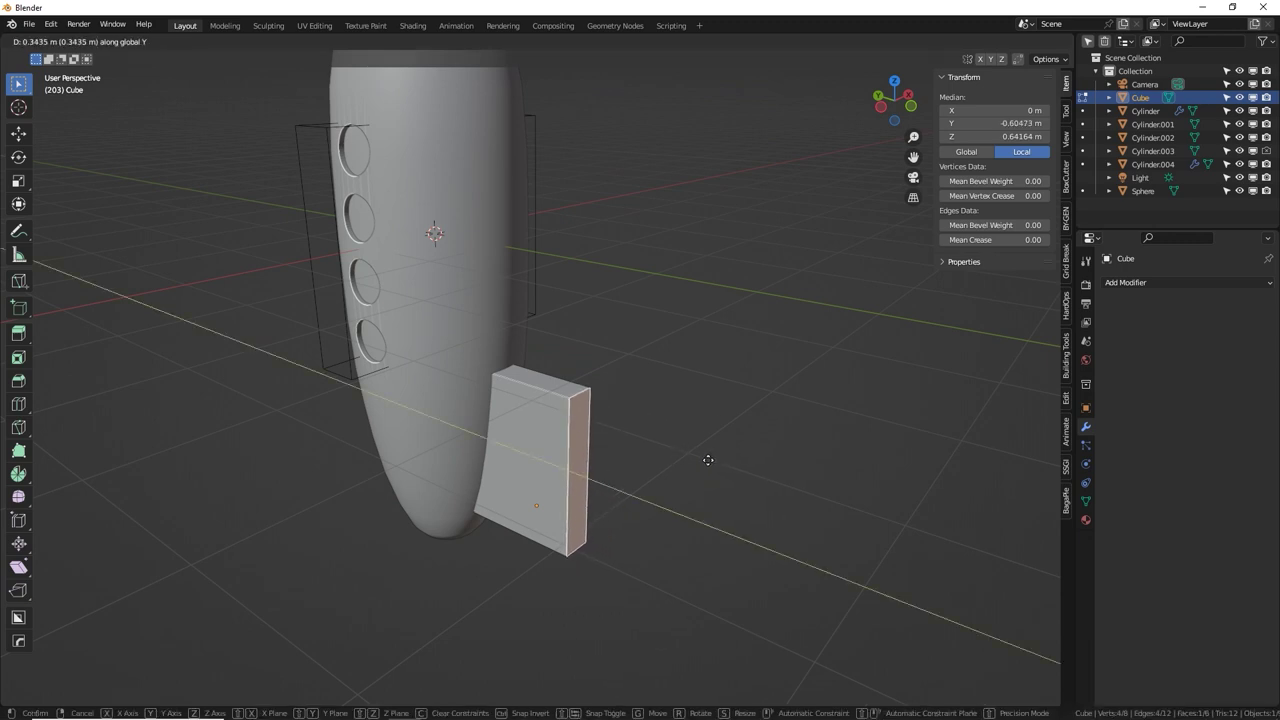
left_click(690, 430)
Taper the fin by scaling its outer face to 0.443 along Z and lowering the face about 0.59 m.
middle_click_drag(674, 400, 720, 280)
scroll(697, 309, "up", 3)
key("s")
key("z")
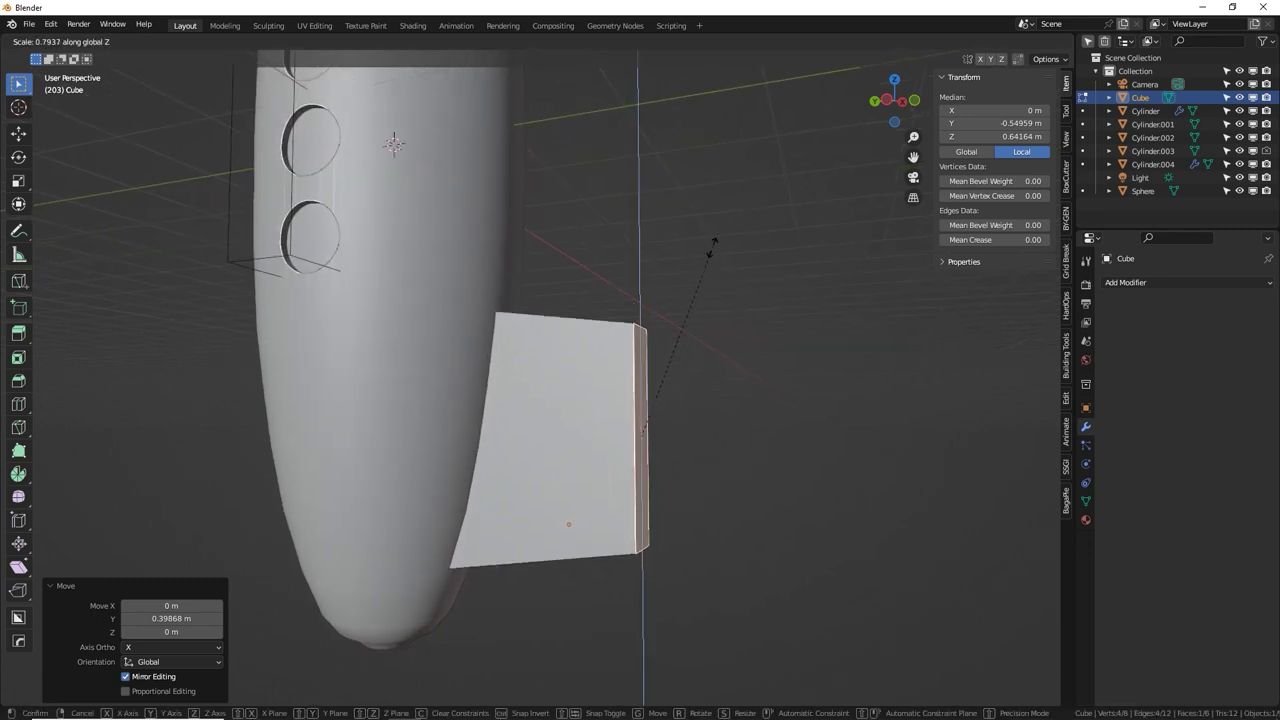
left_click(684, 328)
key("g")
key("z")
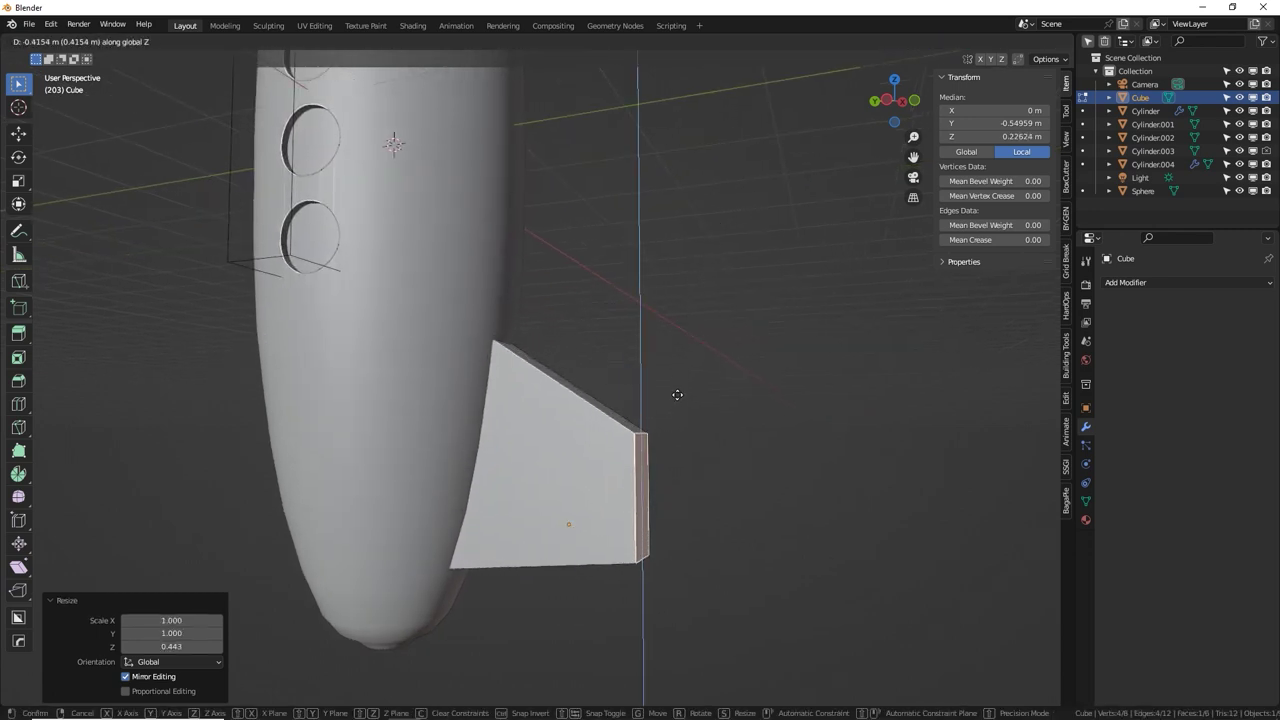
left_click(677, 416)
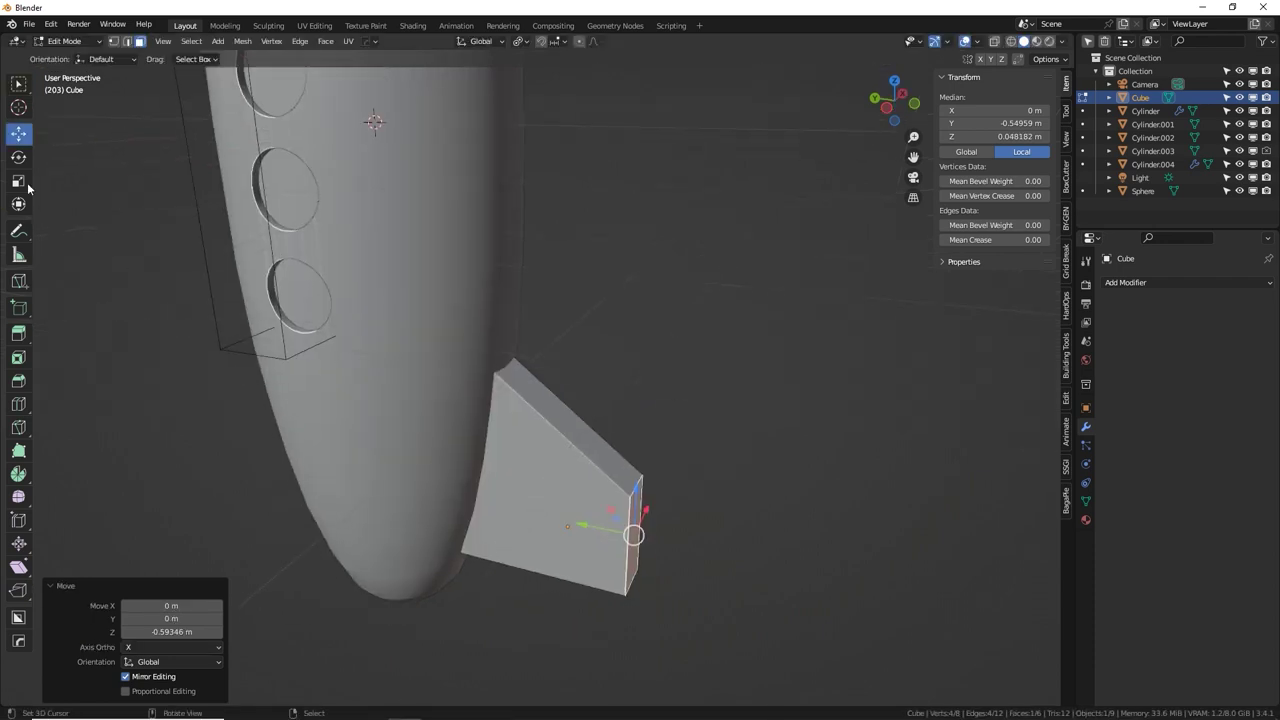
Pull the fin's outer face closer to the rocket along Y and thin the whole fin to about 0.225 m along X.
left_click_drag(566, 526, 523, 523)
middle_click_drag(523, 523, 586, 486)
key("a")
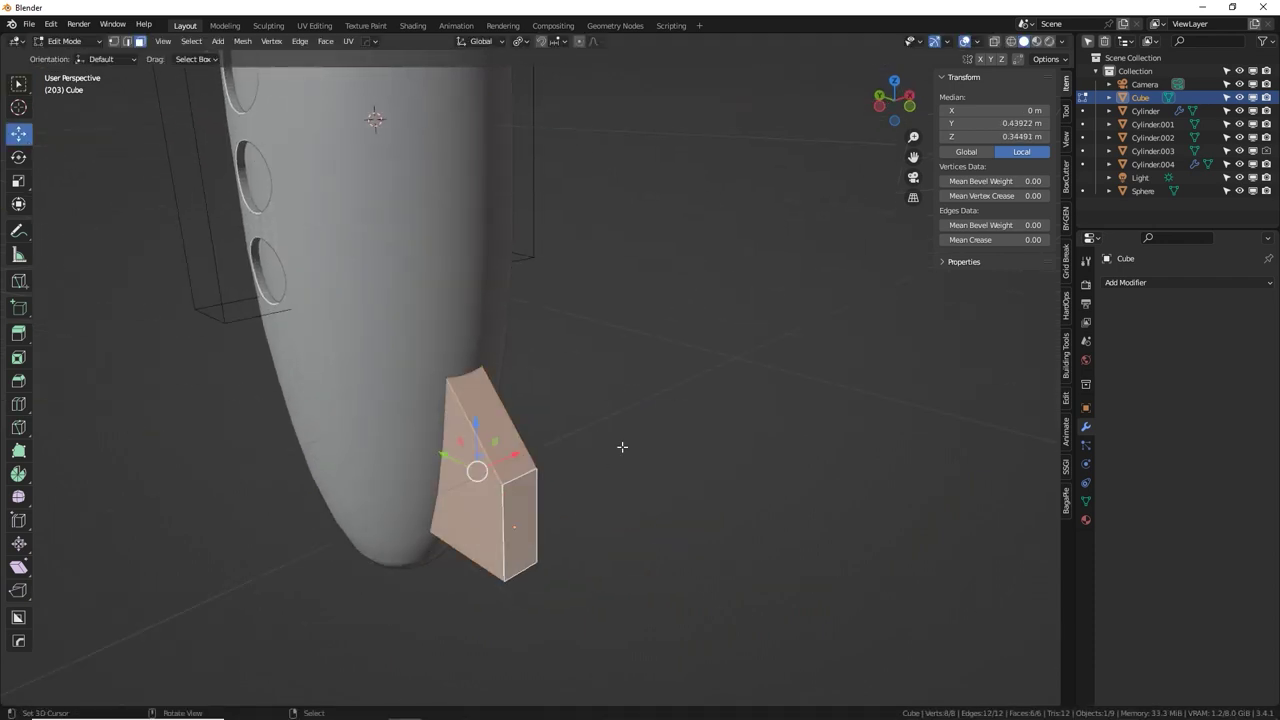
middle_click_drag(623, 446, 700, 409)
key("s")
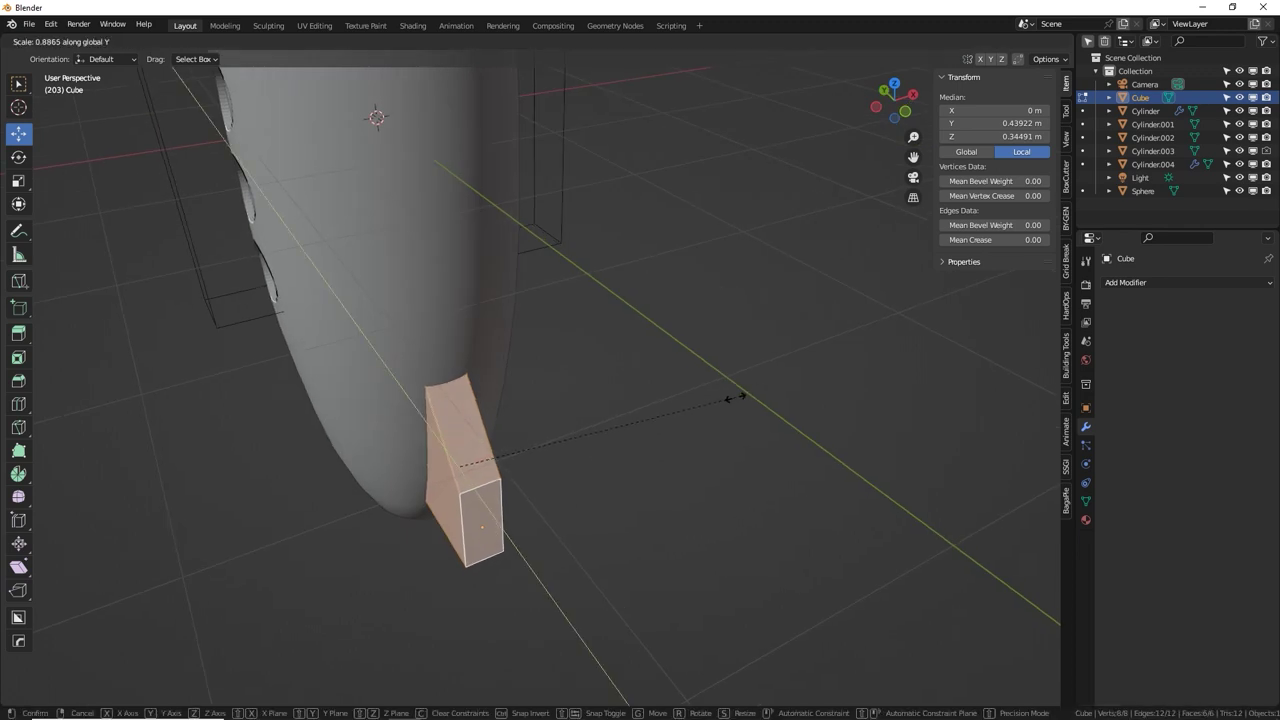
key("x")
left_click(651, 421)
Extrude the fin's outer face outward by about 0.36 m.
left_click(471, 530)
middle_click_drag(473, 530, 532, 420)
left_click(505, 514)
key("e")
left_click(594, 449)
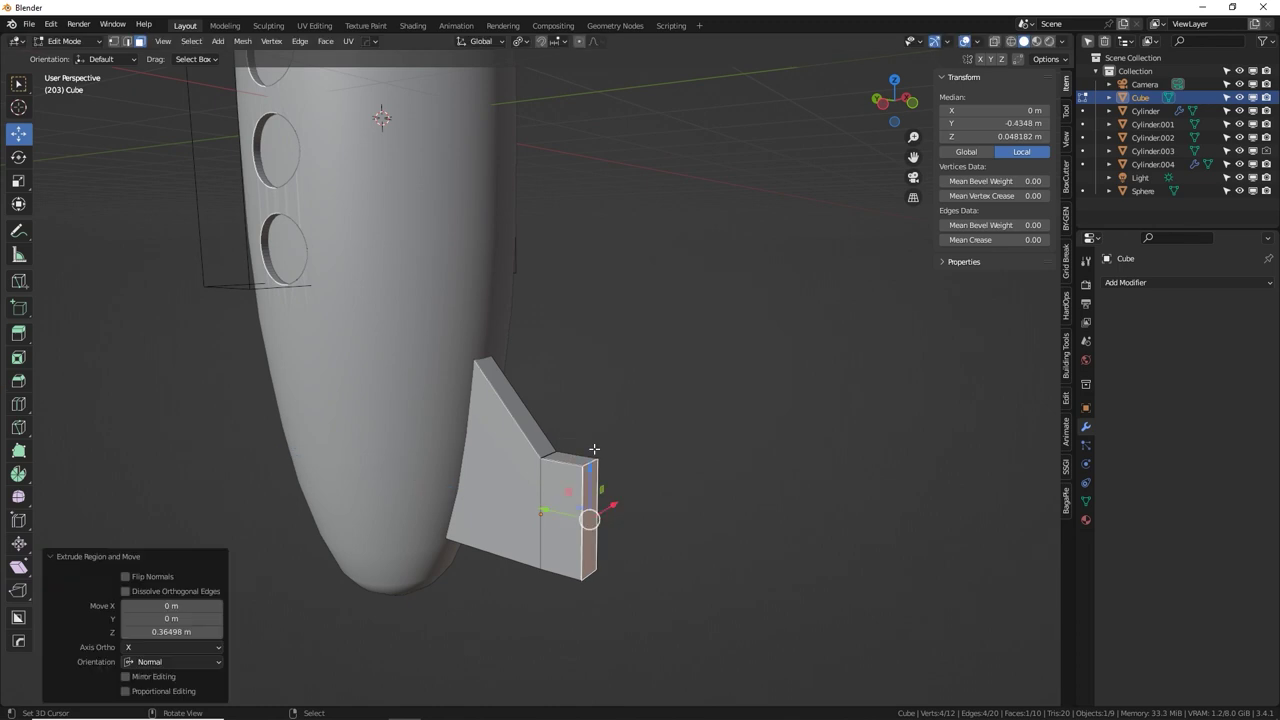
Flare the fin's tip by raising its upper outer edge about 0.17 m and lowering its lower outer edge about 0.25 m along Z.
left_click(127, 41)
right_click(591, 466)
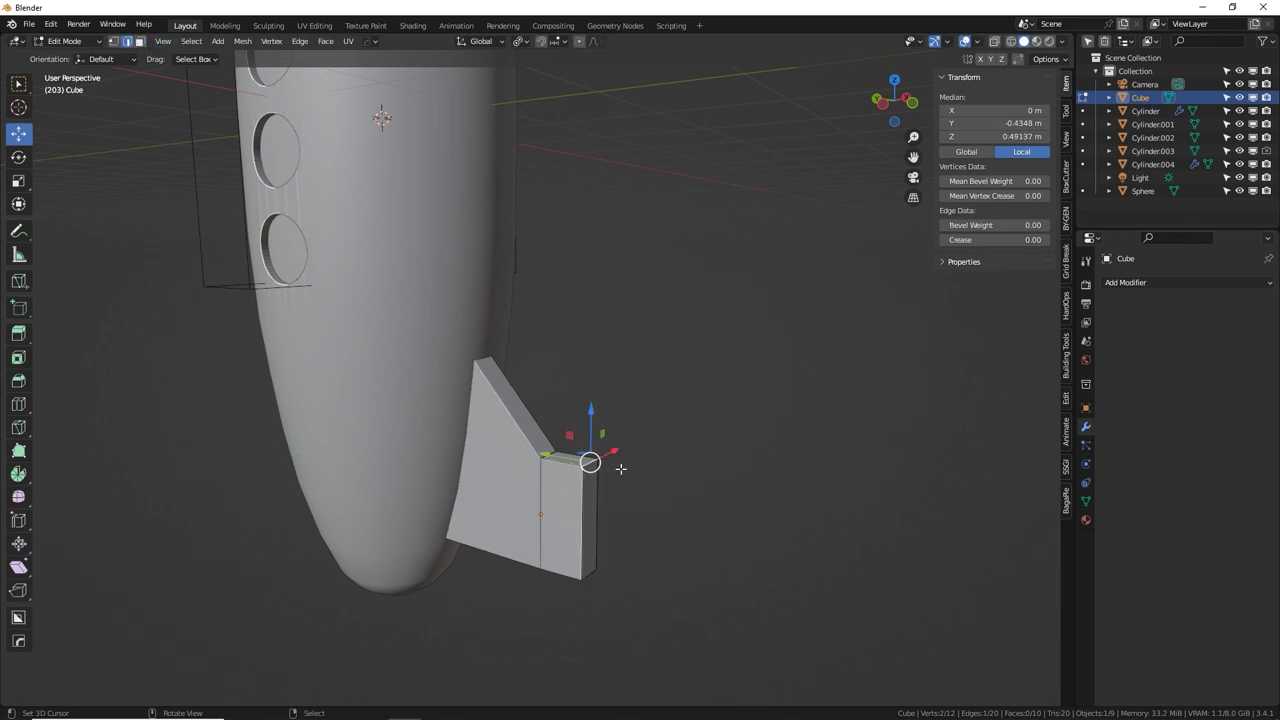
key("g")
key("z")
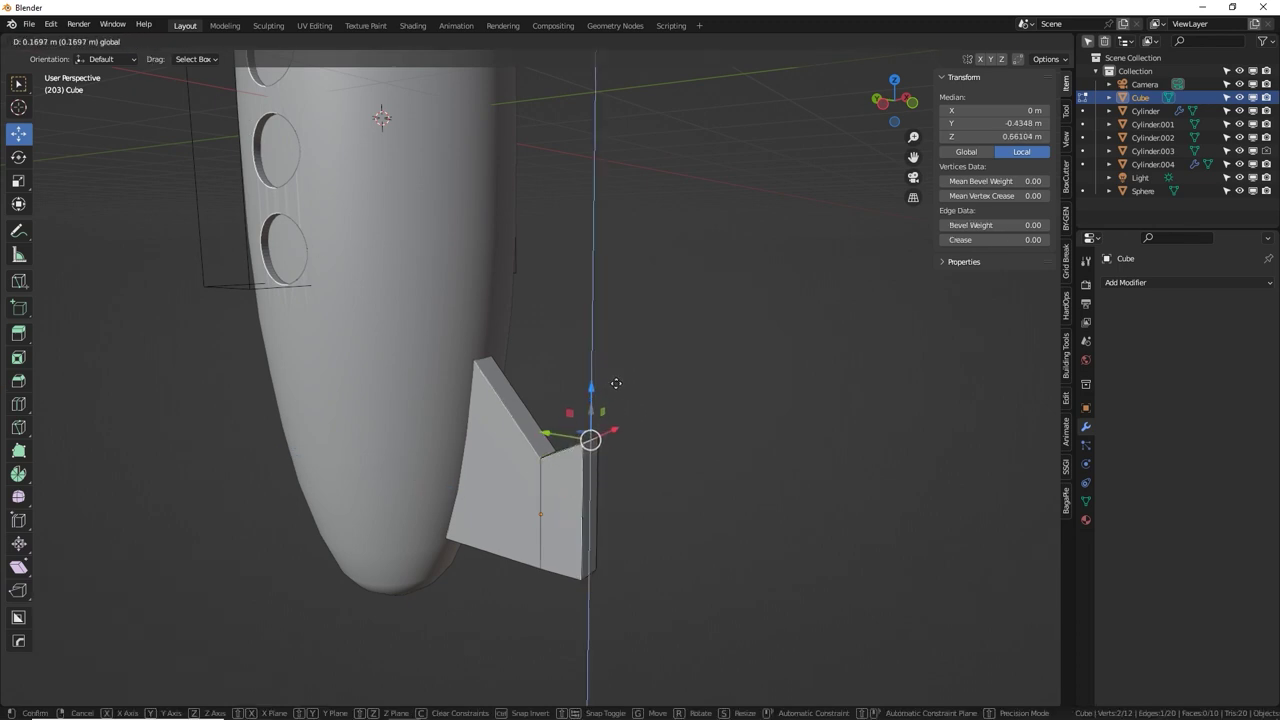
left_click(614, 384)
right_click(586, 575)
key("g")
key("z")
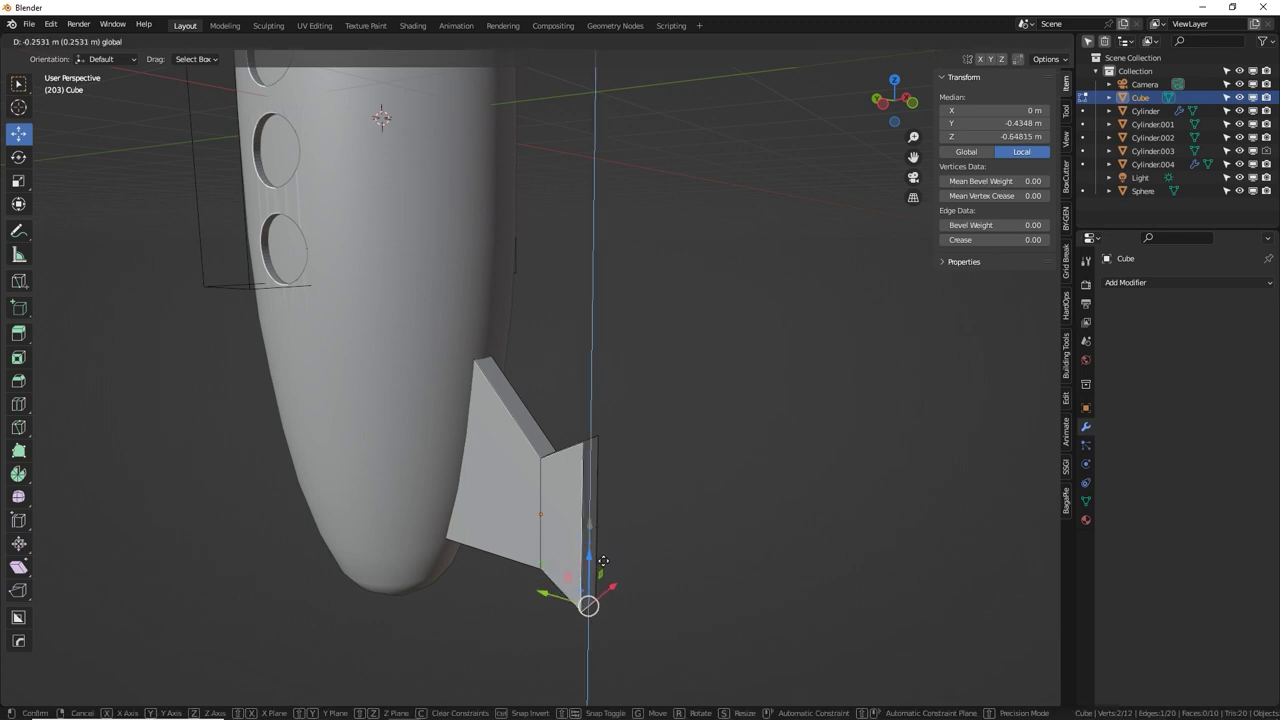
key("Return")
middle_click_drag(598, 590, 584, 453)
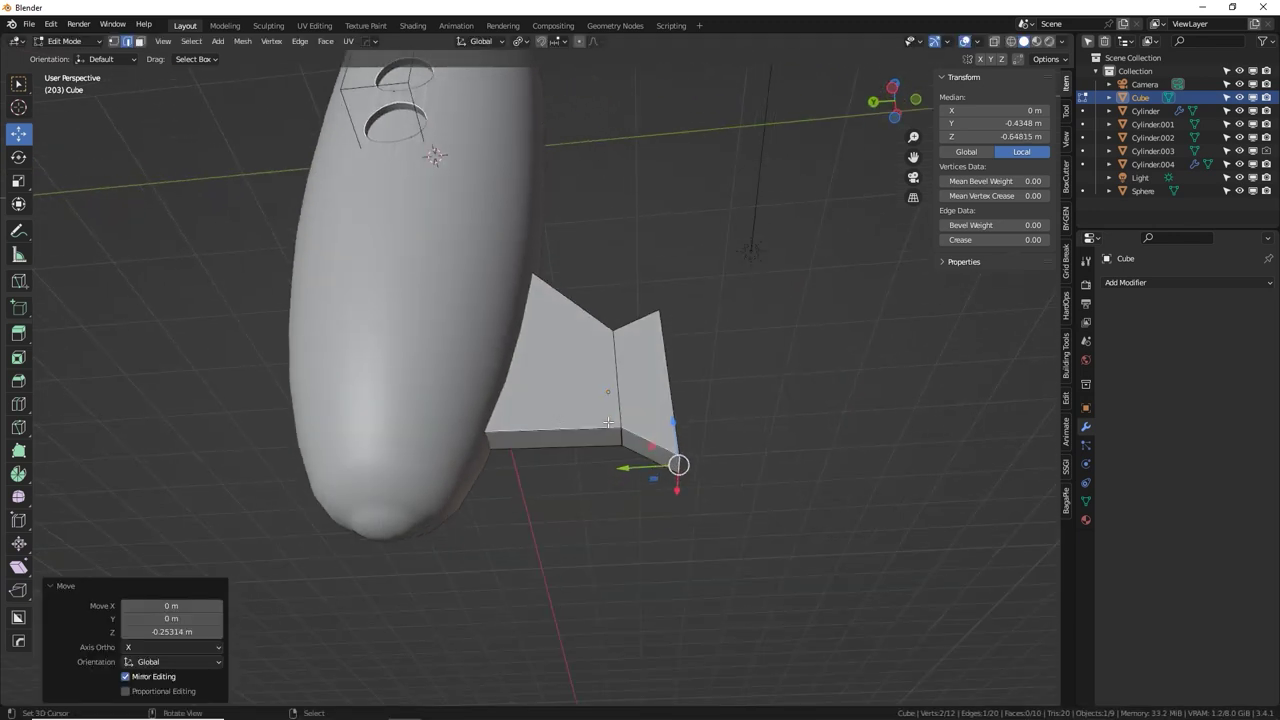
Add one centred vertical loop cut to the fin's inner section and raise the loop's bottom edge about 0.13 m along Z.
key("ctrl+r")
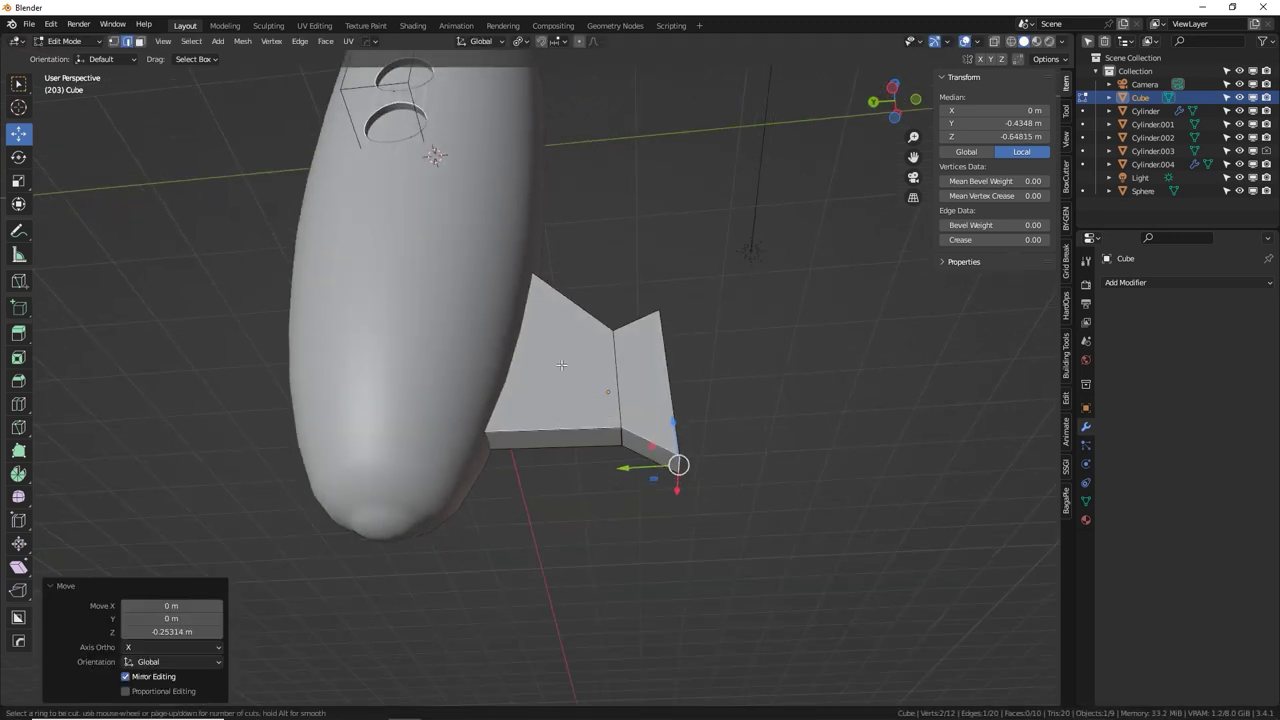
left_click(552, 425)
left_click(552, 425)
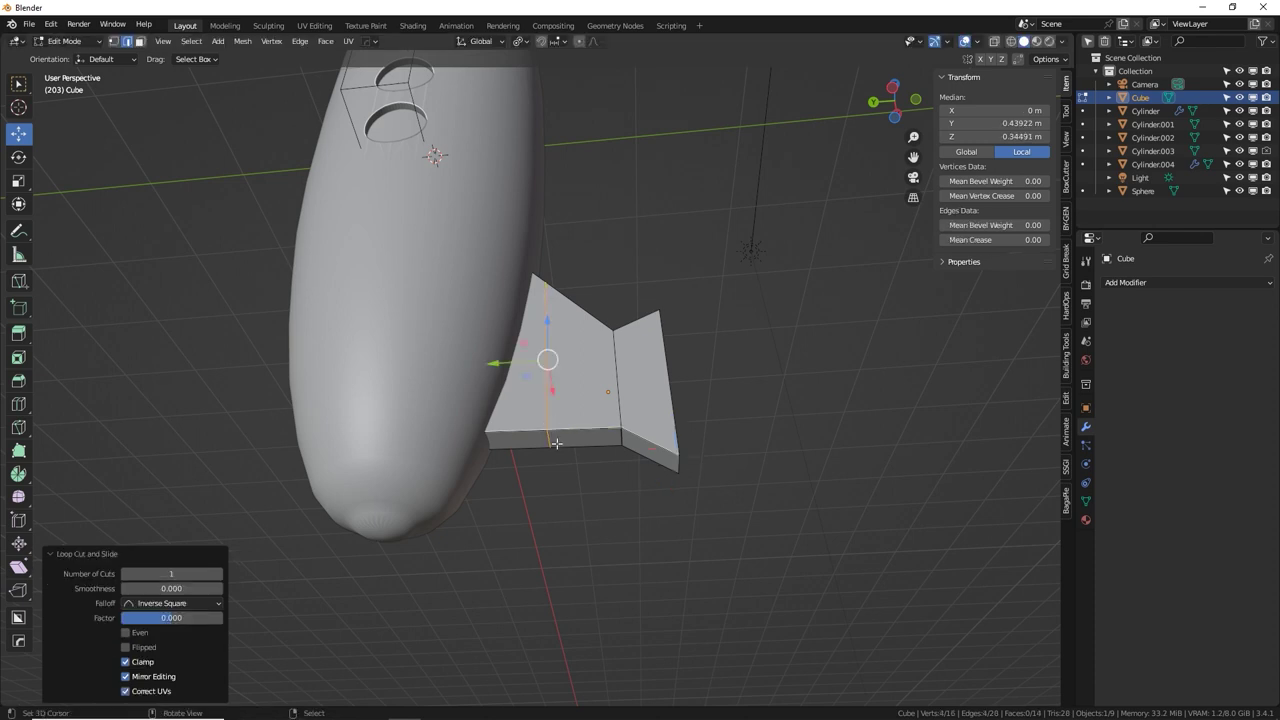
middle_click_drag(552, 425, 491, 378)
key("g")
key("z")
left_click(610, 428)
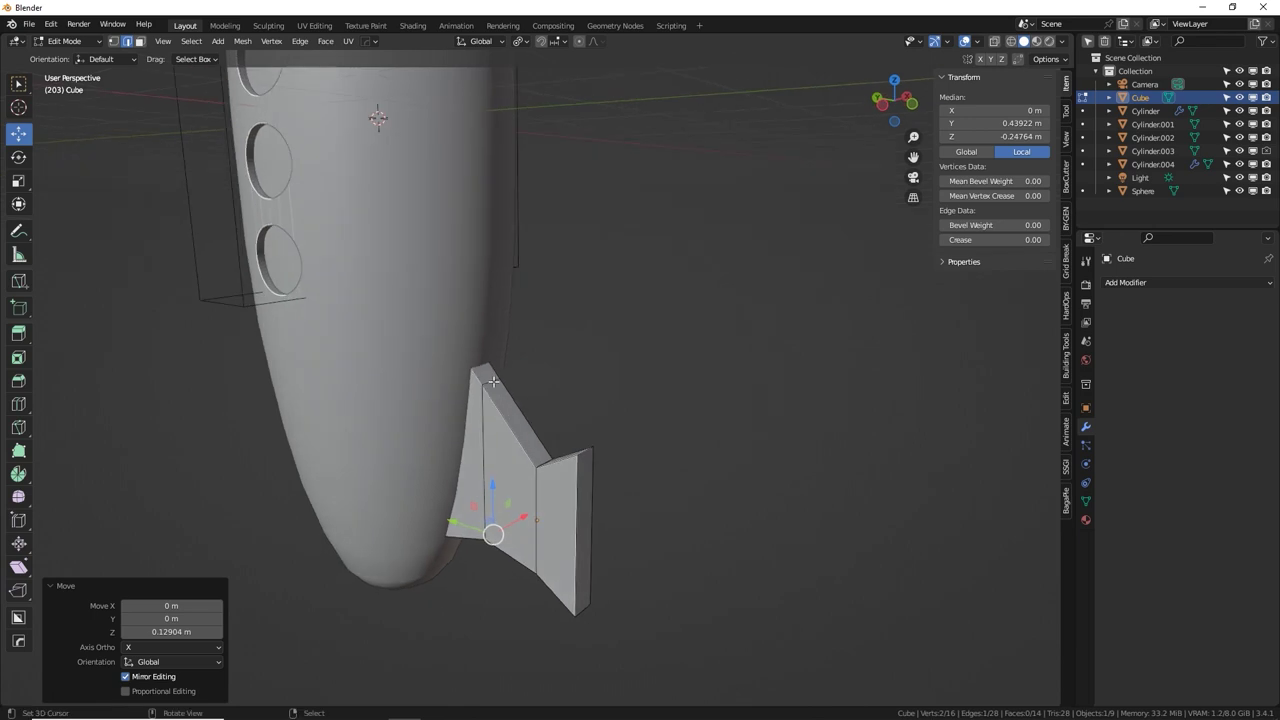
Lower the new loop's top edge slightly along Z and move the fin's outer end about 0.12 m inward along Y.
right_click(491, 380)
key("g")
key("z")
left_click(570, 400)
middle_click_drag(570, 400, 685, 478)
left_click(687, 455)
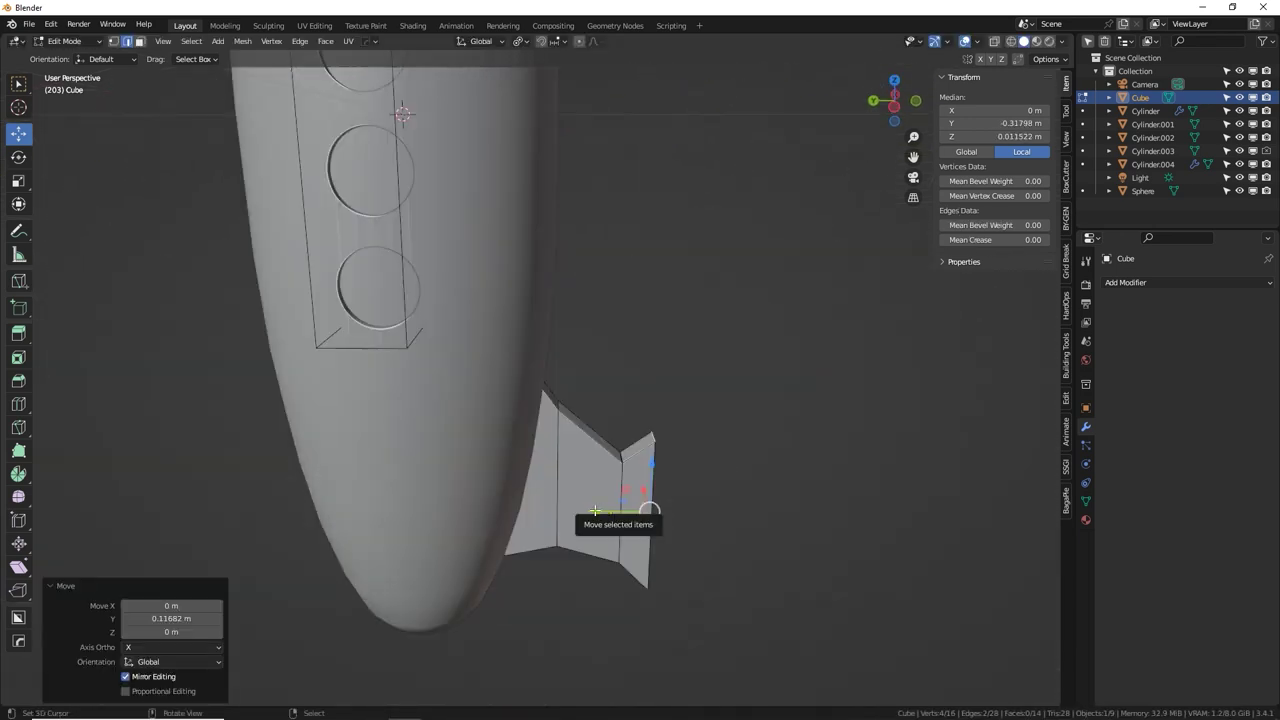
Extrude the fin's outer end face outward by about 0.24 m.
right_click(624, 488)
middle_click_drag(624, 488, 557, 435)
left_click(141, 43)
left_click(574, 476)
key("e")
left_click(629, 420)
key("Tab")
scroll(615, 452, "up", 3)
key("Tab")
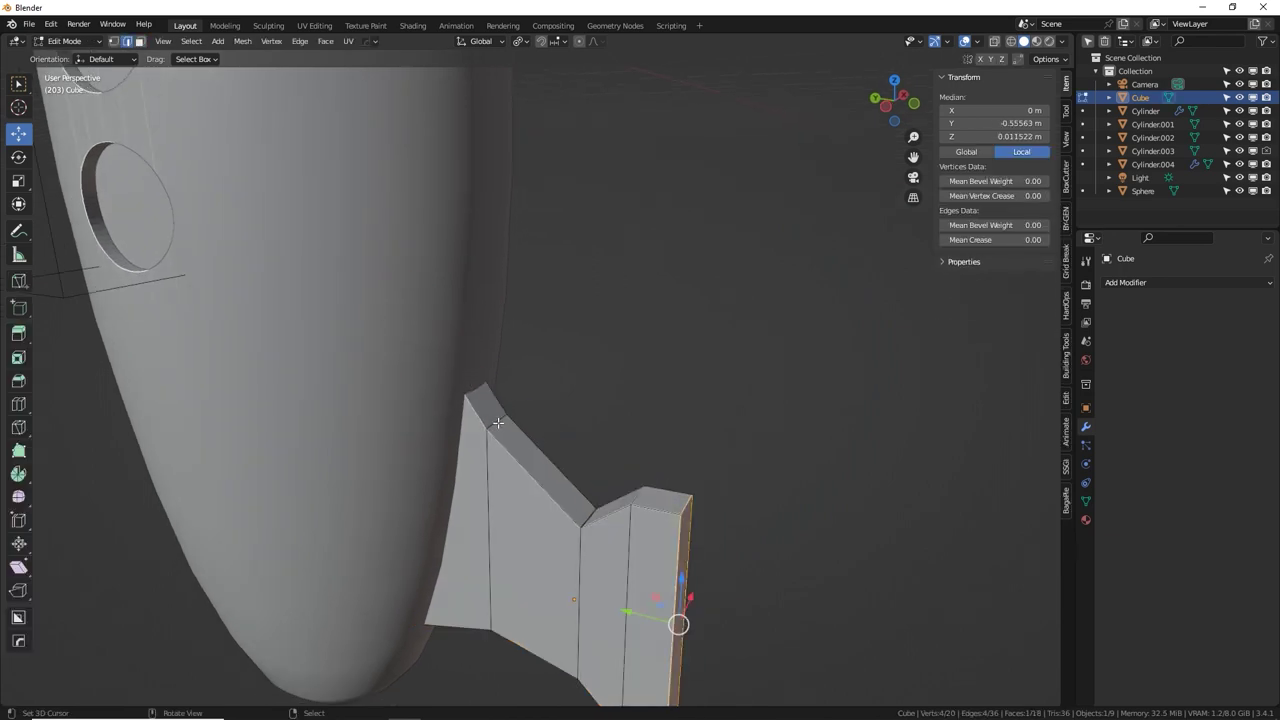
Bevel the four top and bottom corner edges along the fin with a width of about 0.2 m and 6 segments.
left_click(498, 422)
left_click(590, 518, "shift")
middle_click_drag(590, 518, 579, 411)
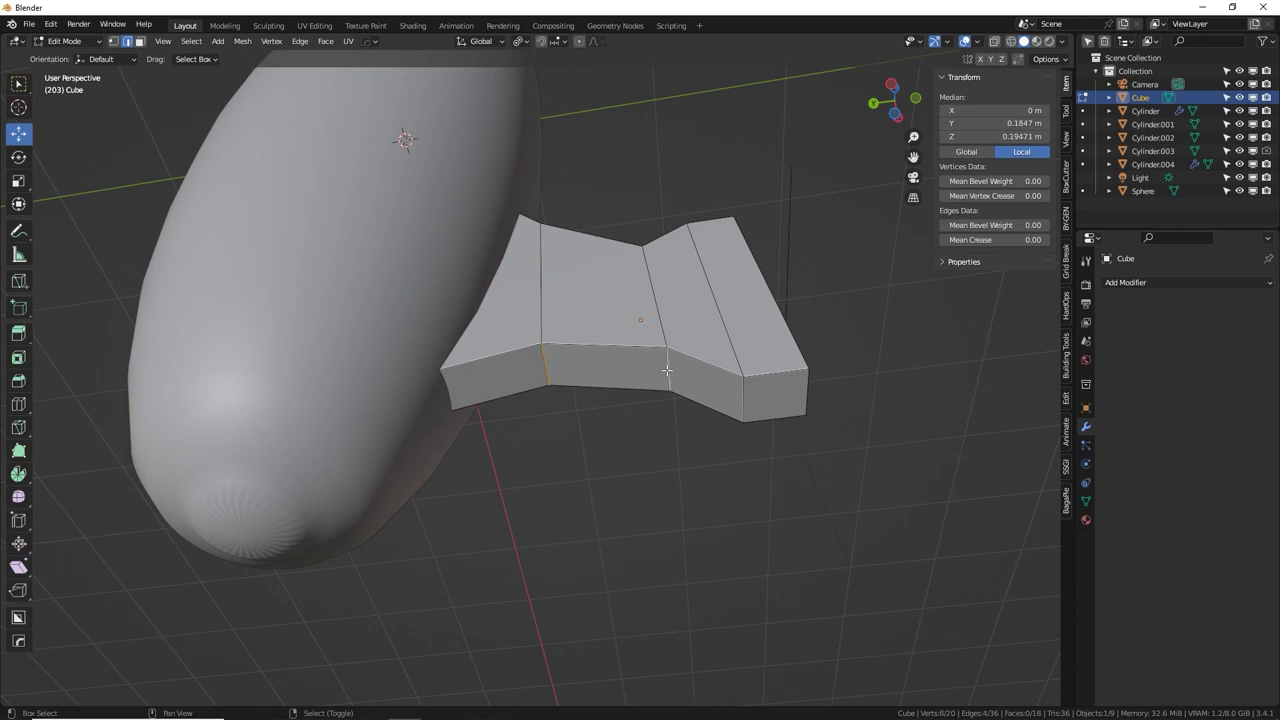
middle_click_drag(667, 370, 703, 407)
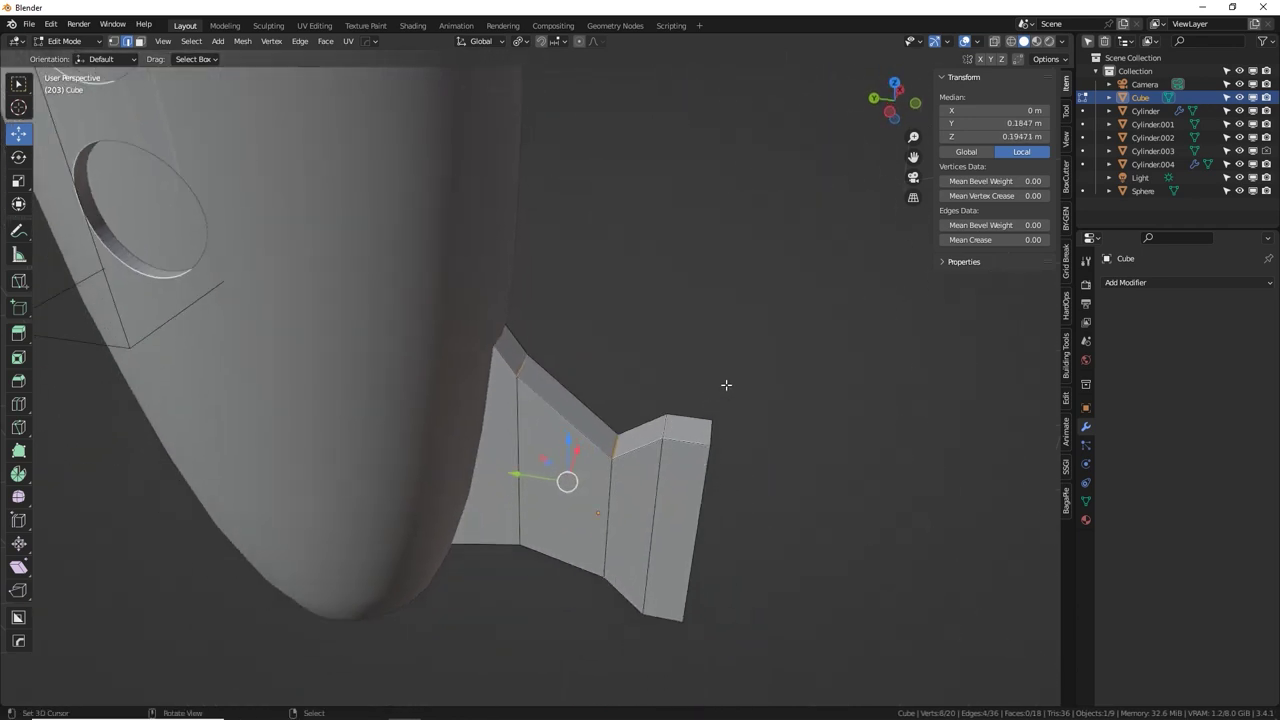
key("ctrl+b")
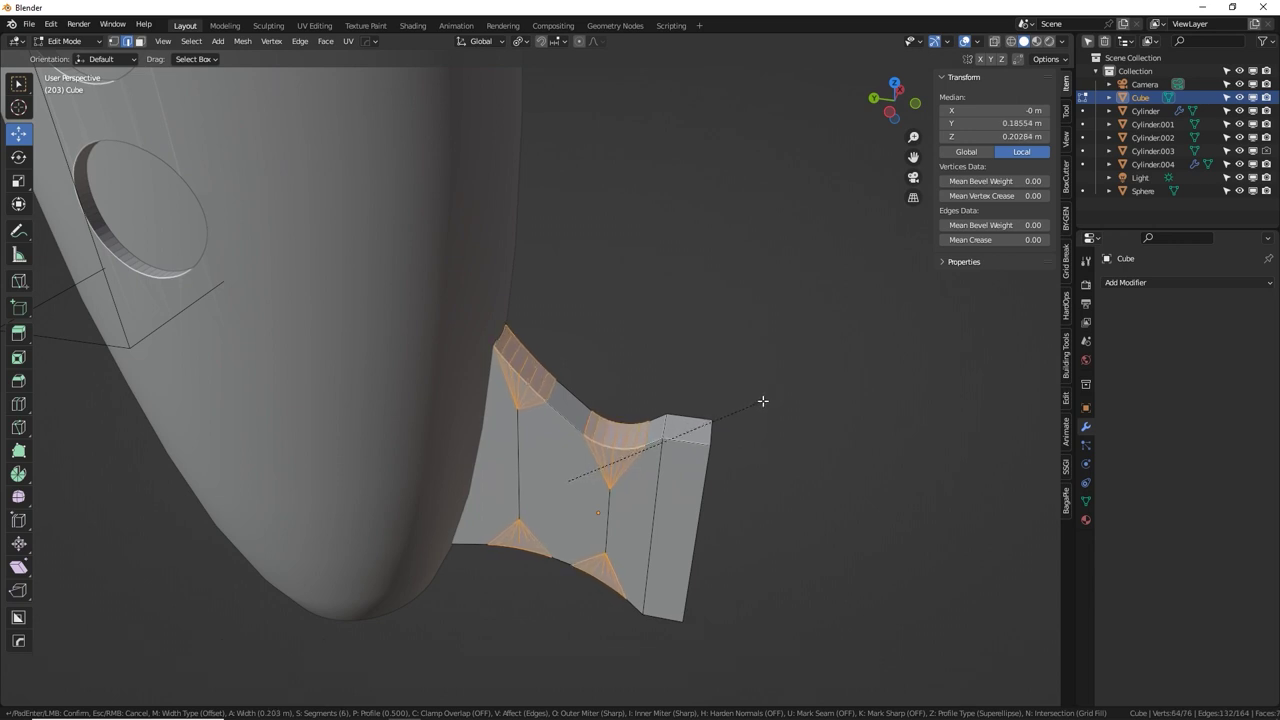
left_click(763, 401)
key("Tab")
middle_click_drag(747, 413, 725, 286)
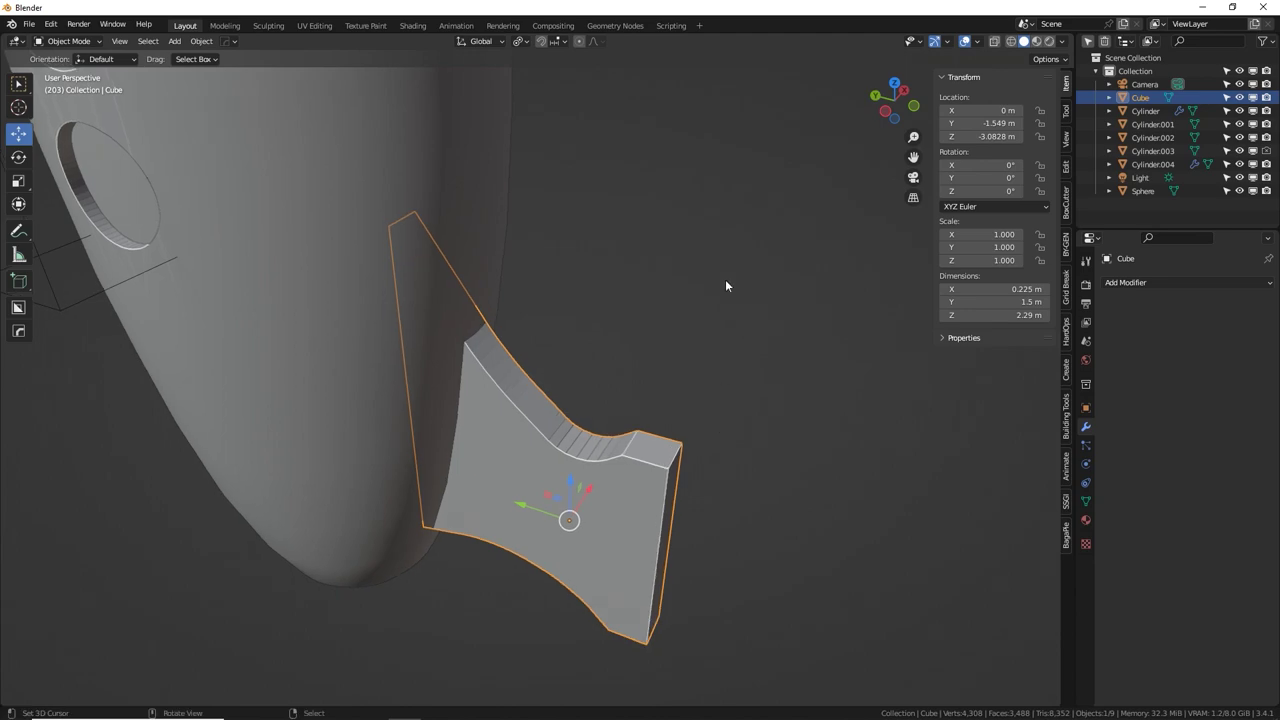
Apply smooth shading to the fin while keeping its outline edges sharp.
right_click(726, 281)
key("Escape")
middle_click_drag(708, 381, 736, 358)
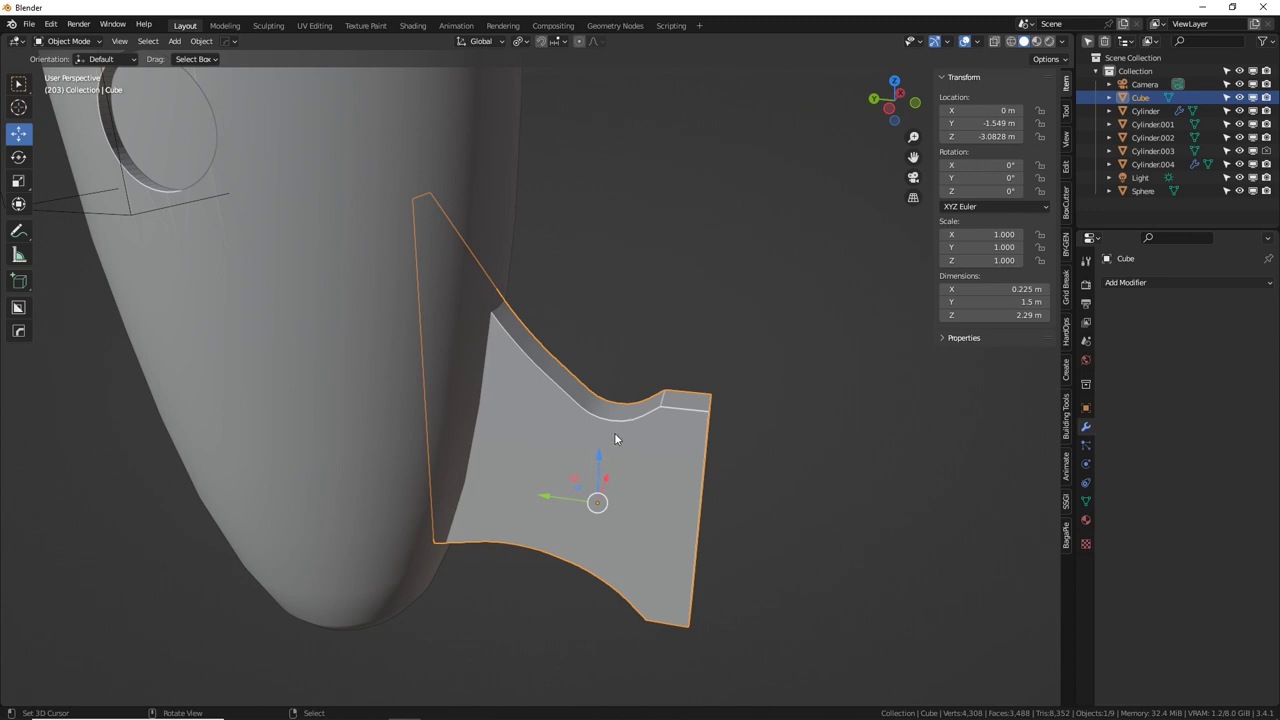
scroll(622, 450, "down", 3)
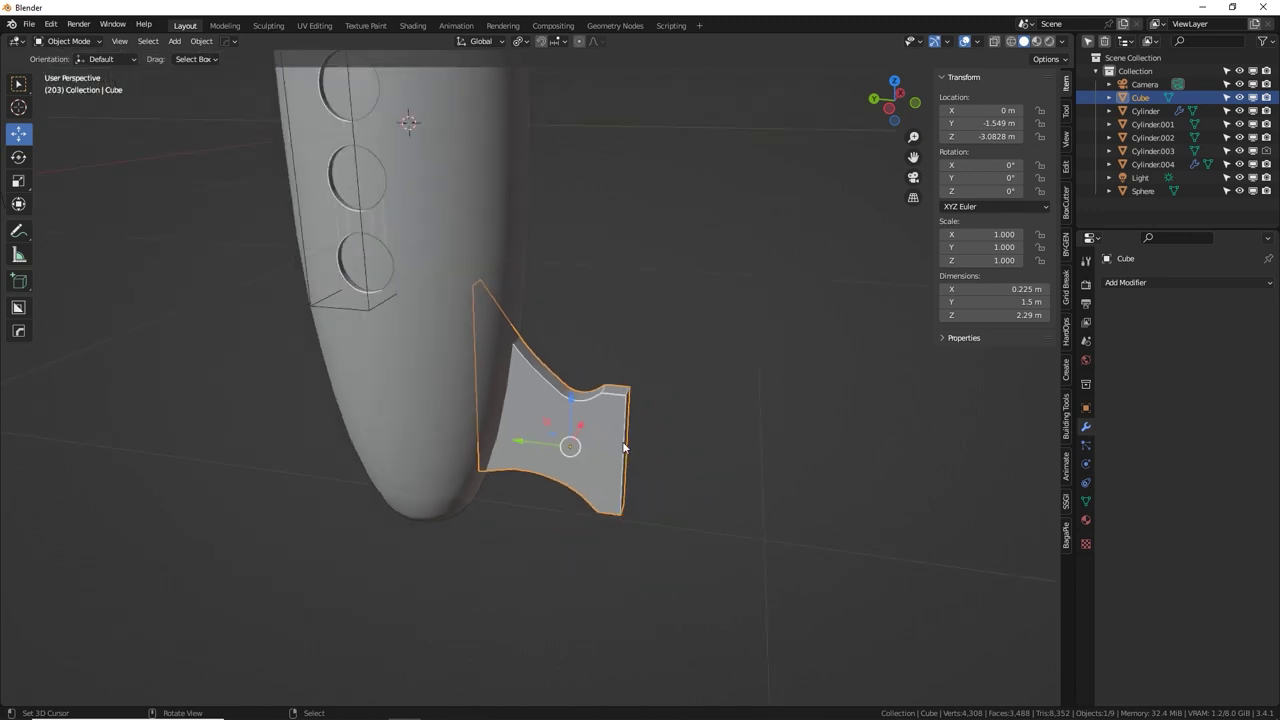
scroll(627, 442, "up", 2)
middle_click_drag(629, 438, 619, 437)
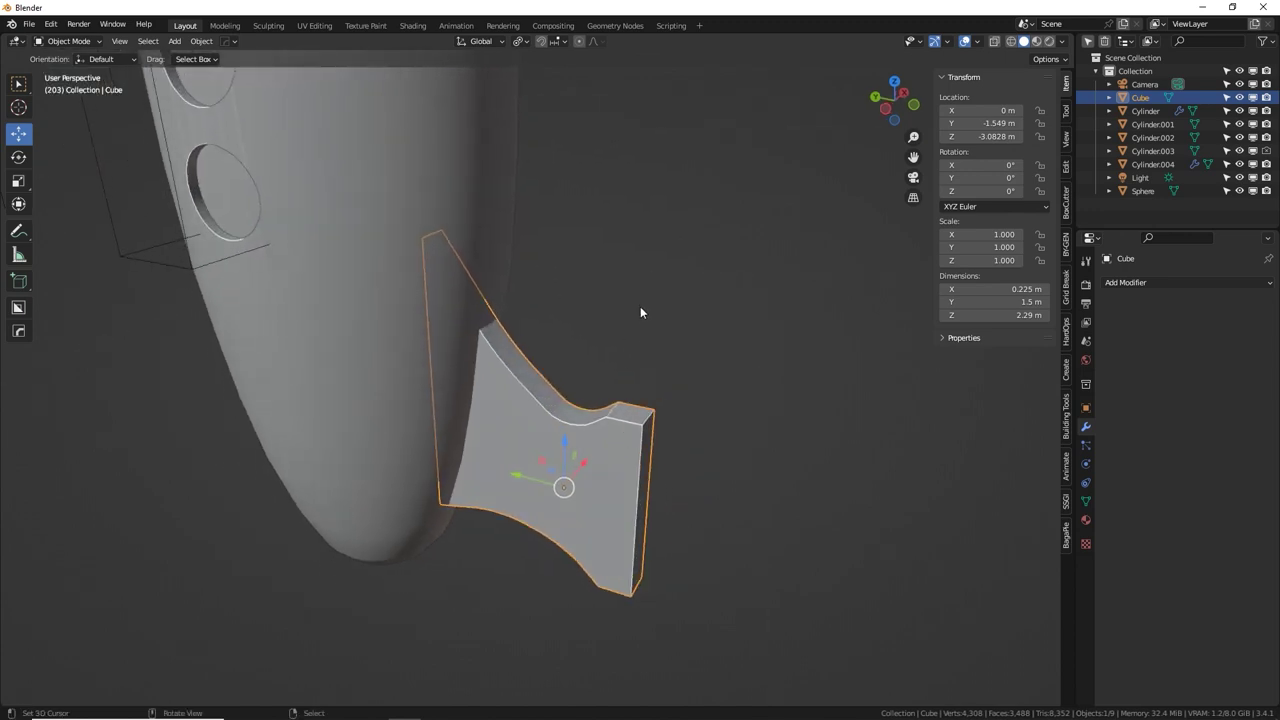
Snap the 3D cursor to the fin and add a 64-vertex cylinder there, 1 m radius and 2 m deep, rotated 90° about Y.
key("shift+s")
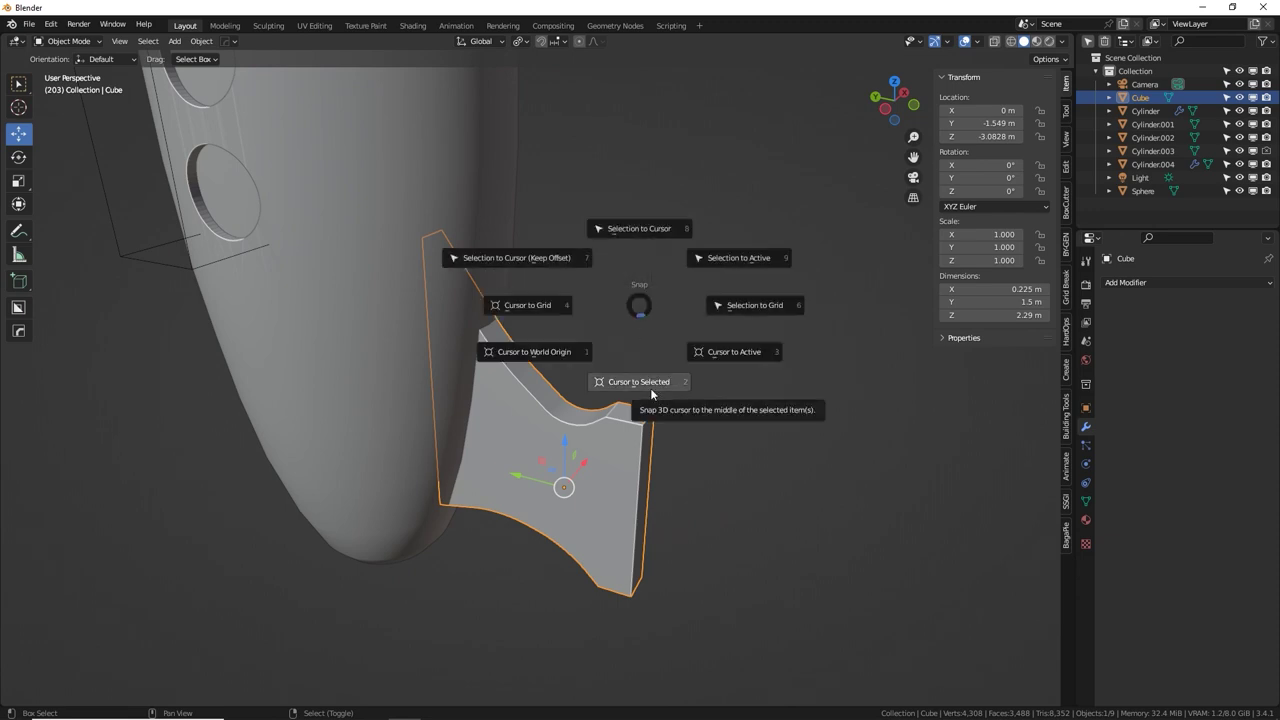
left_click(646, 408)
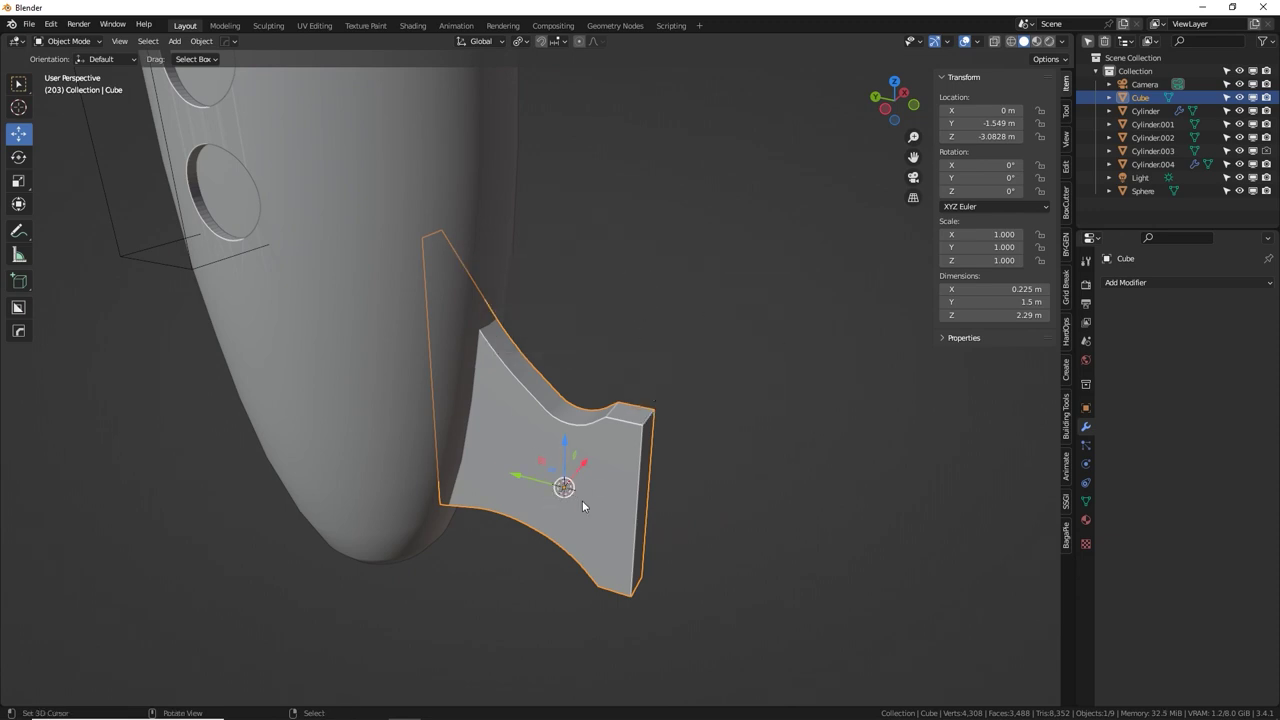
key("shift+a")
mouse_move(685, 286)
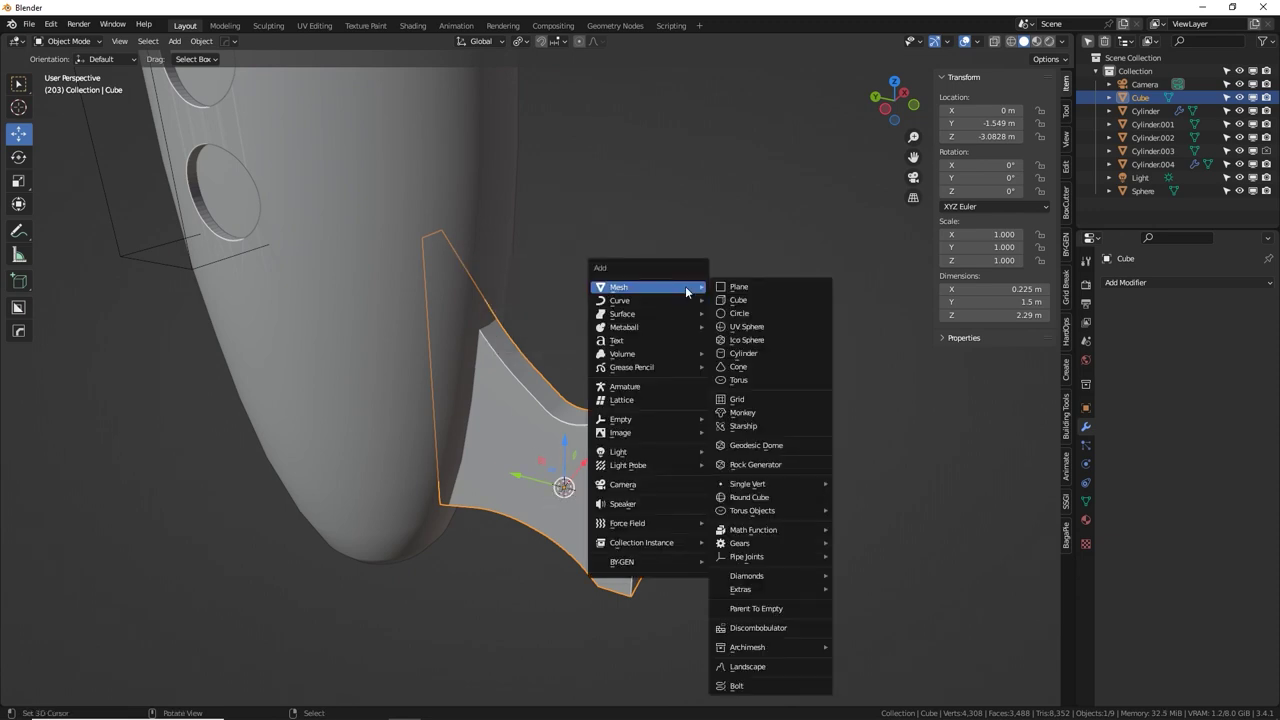
left_click(754, 357)
type("ry")
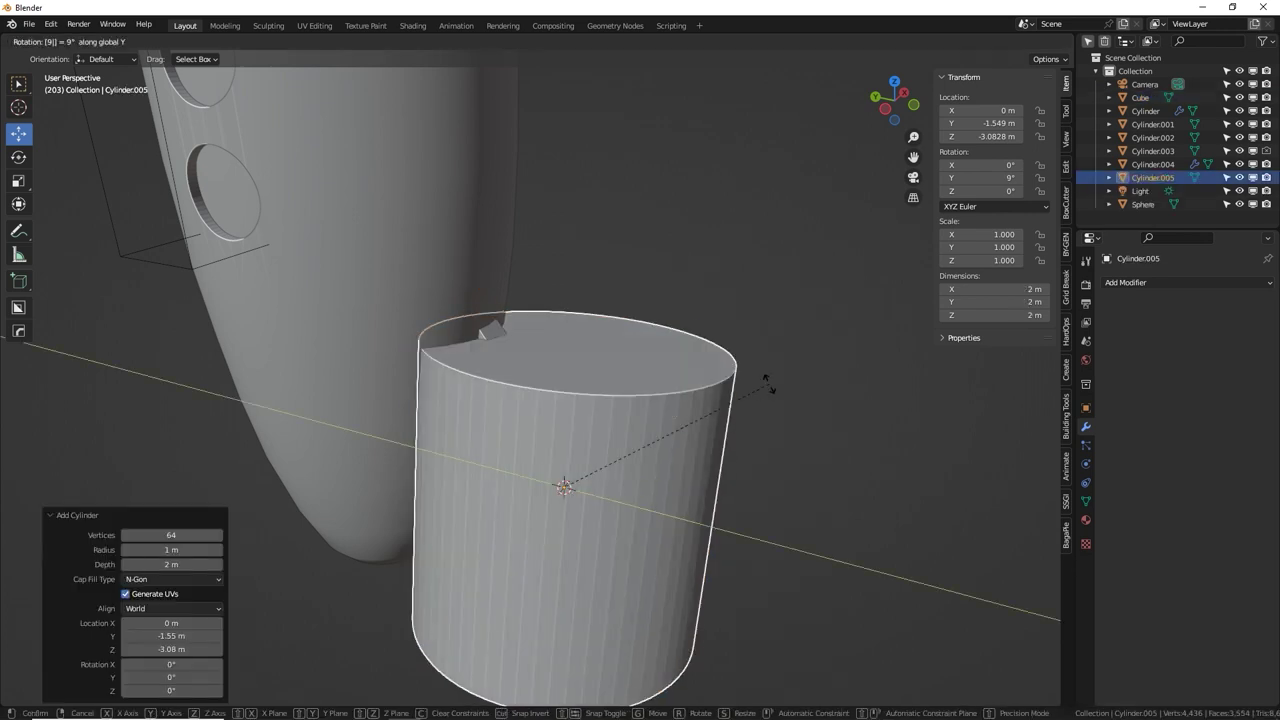
type("90")
key("Return")
Scale the cylinder to 0.201 and move it about 0.25 m along Y and 0.21 m along Z across the fin's middle.
key("s")
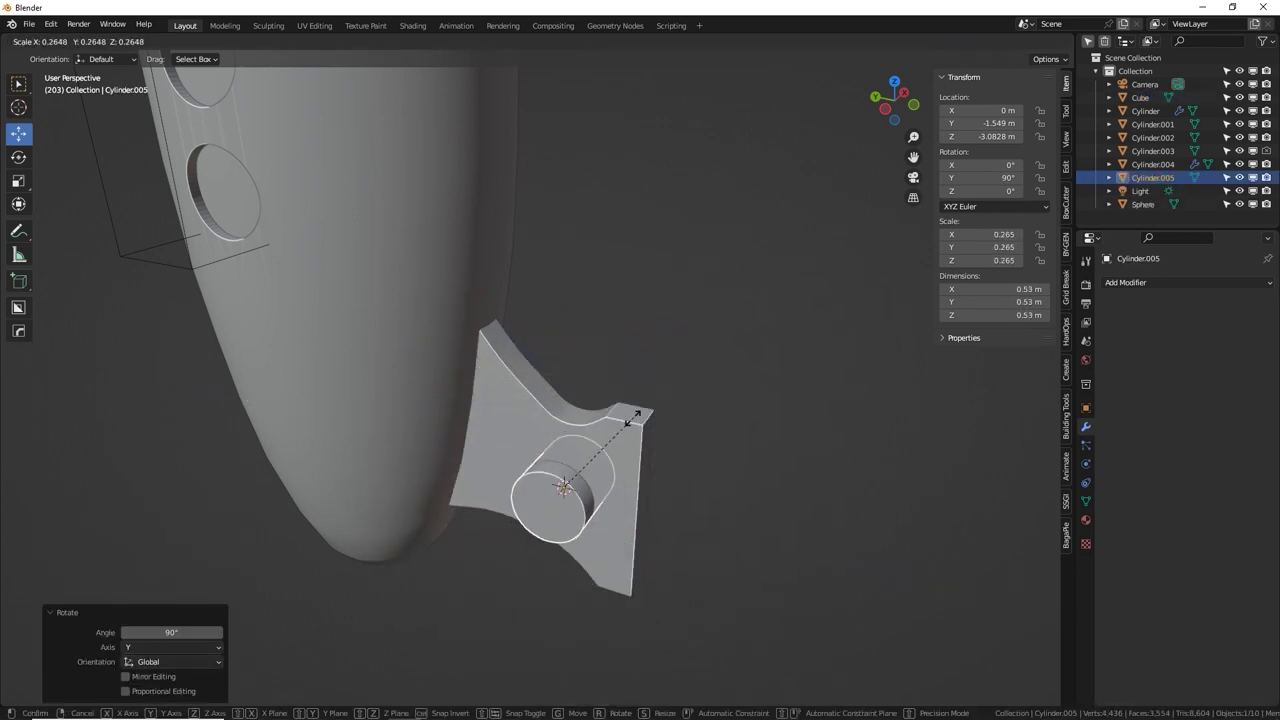
left_click(616, 437)
key("KP_3")
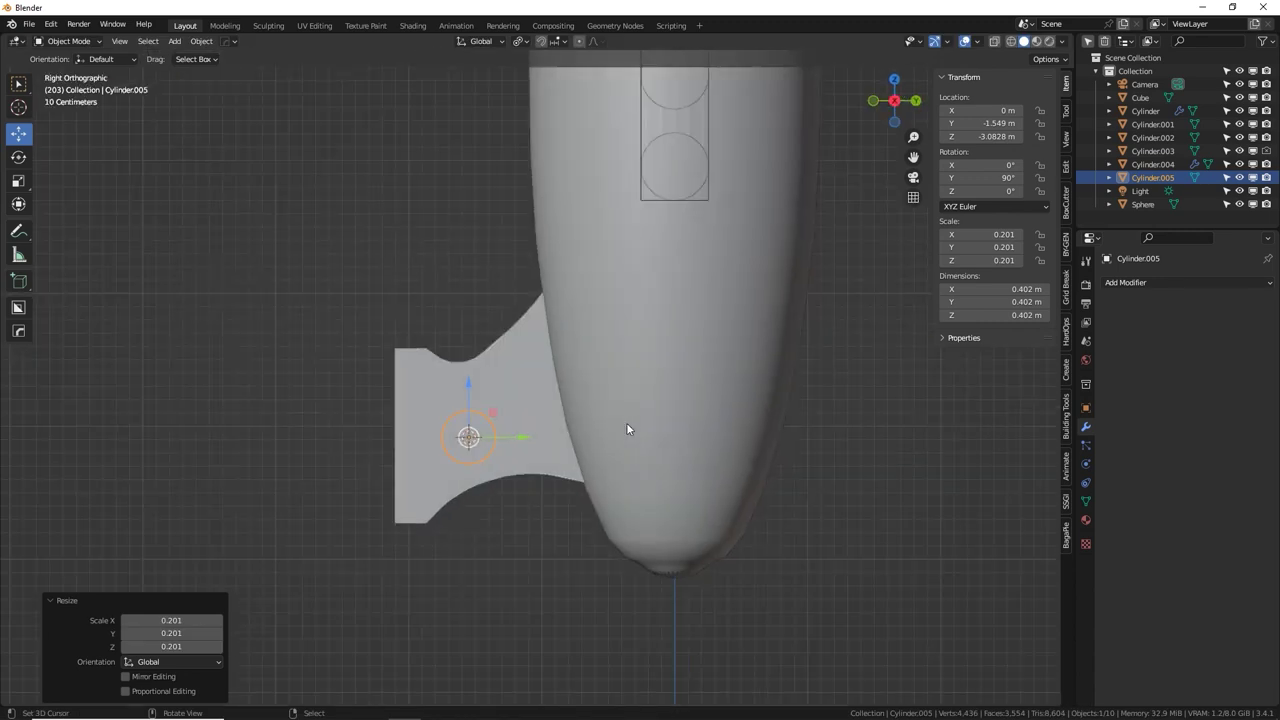
scroll(641, 416, "up", 4)
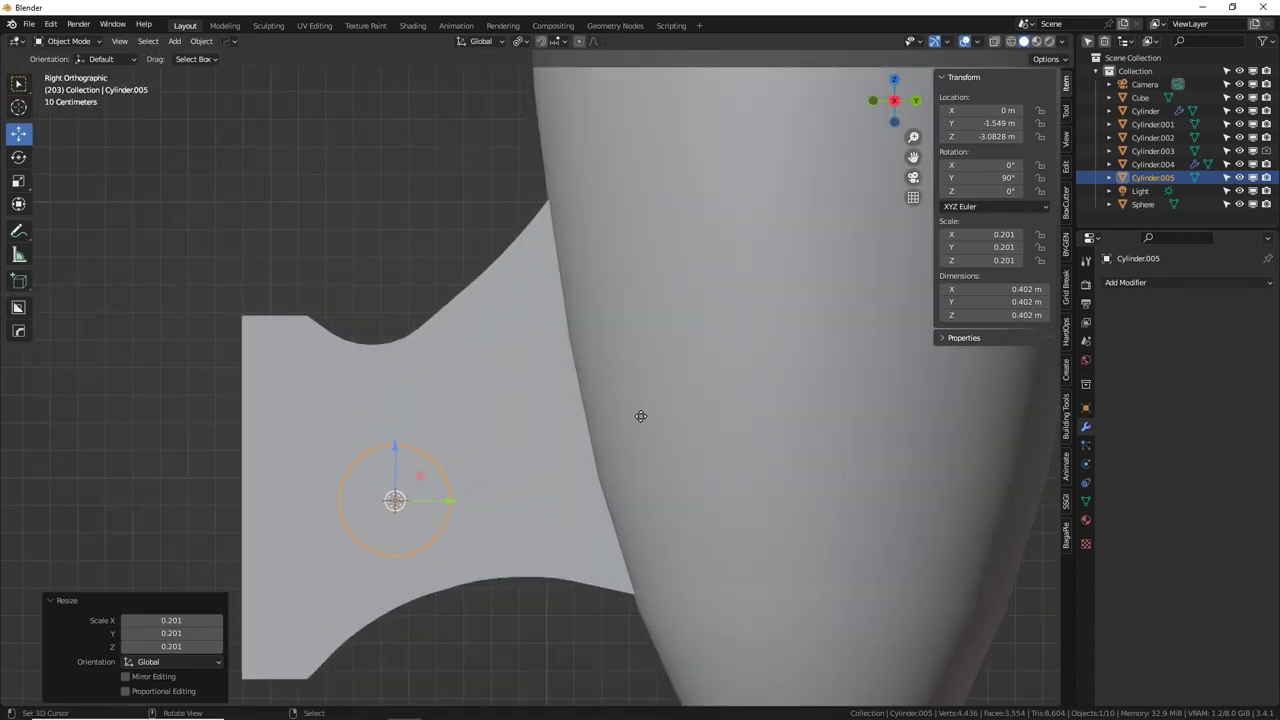
left_click(695, 366)
middle_click_drag(601, 399, 629, 444)
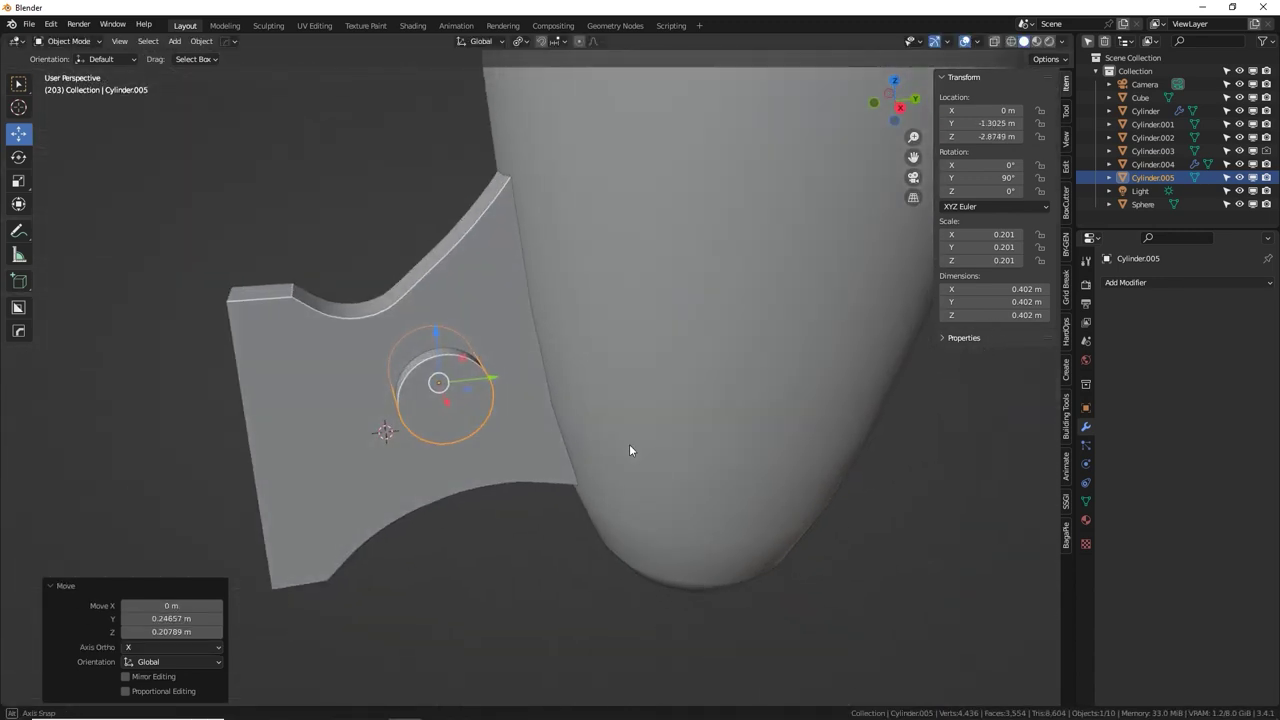
Duplicate the cylinder within its mesh, offset about 0.19 m in Y and 0.38 m in Z, and scale the copy to 0.632.
key("Tab")
middle_click_drag(484, 384, 553, 368)
key("KP_3")
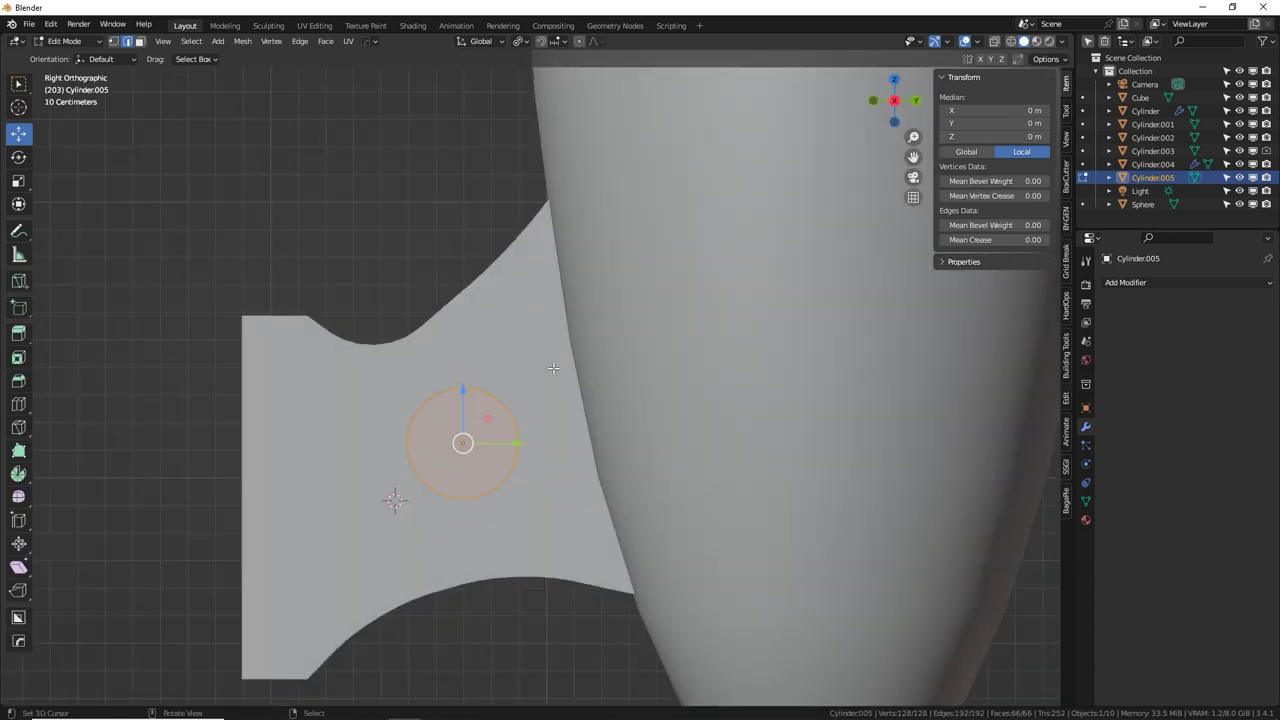
key("shift+d")
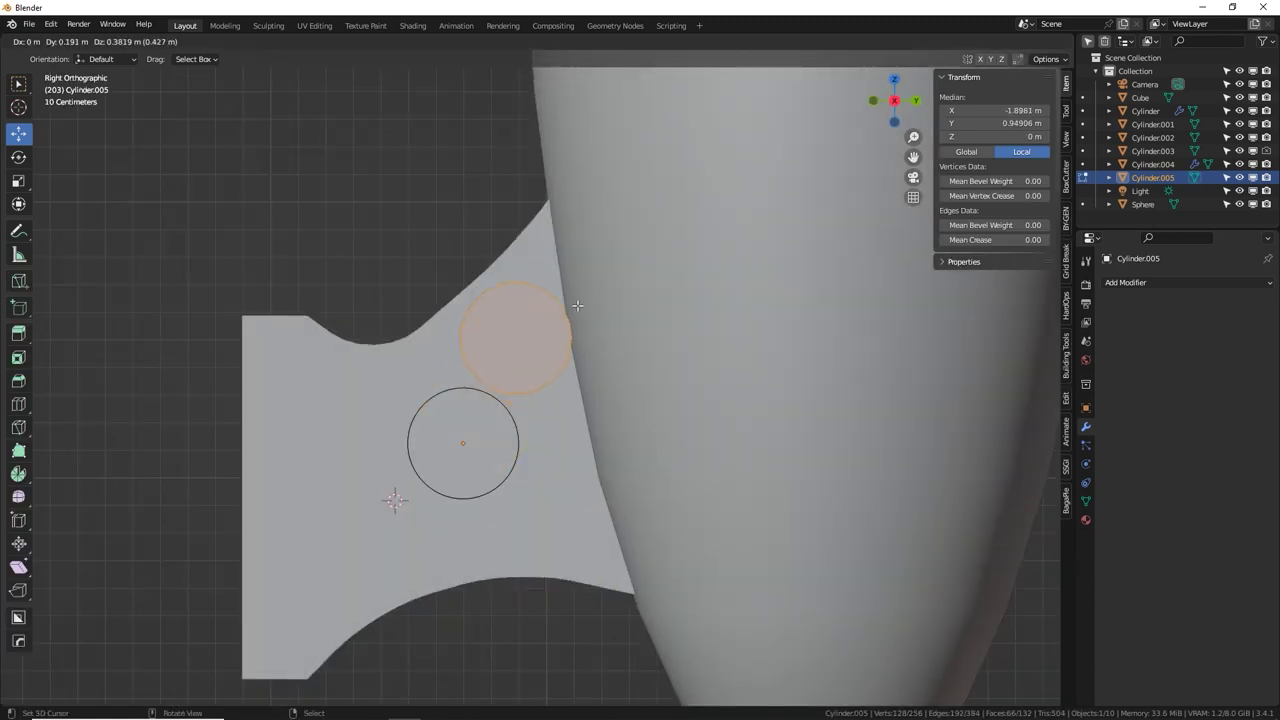
left_click(577, 305)
key("s")
left_click(595, 314)
Duplicate the small cylinder to the fin's lower edge, offset about -0.44 m in Y and -0.75 m in Z.
key("g")
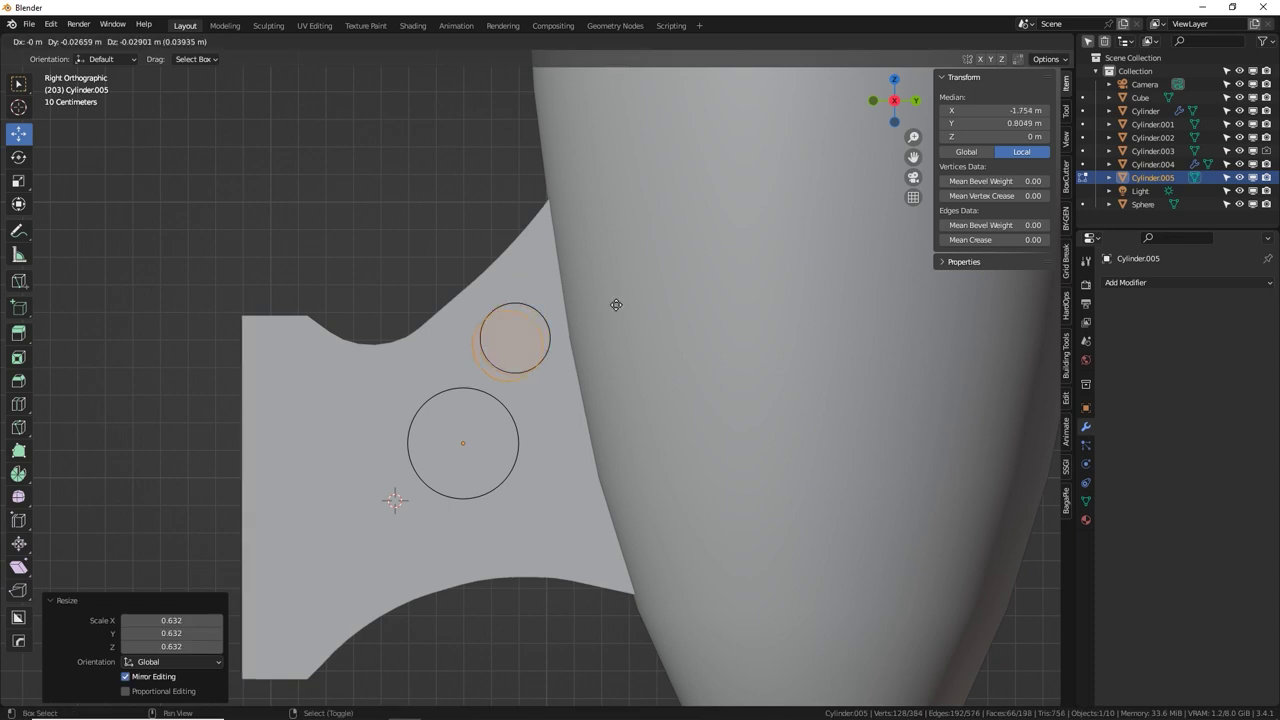
left_click(524, 472)
middle_click_drag(524, 472, 730, 413)
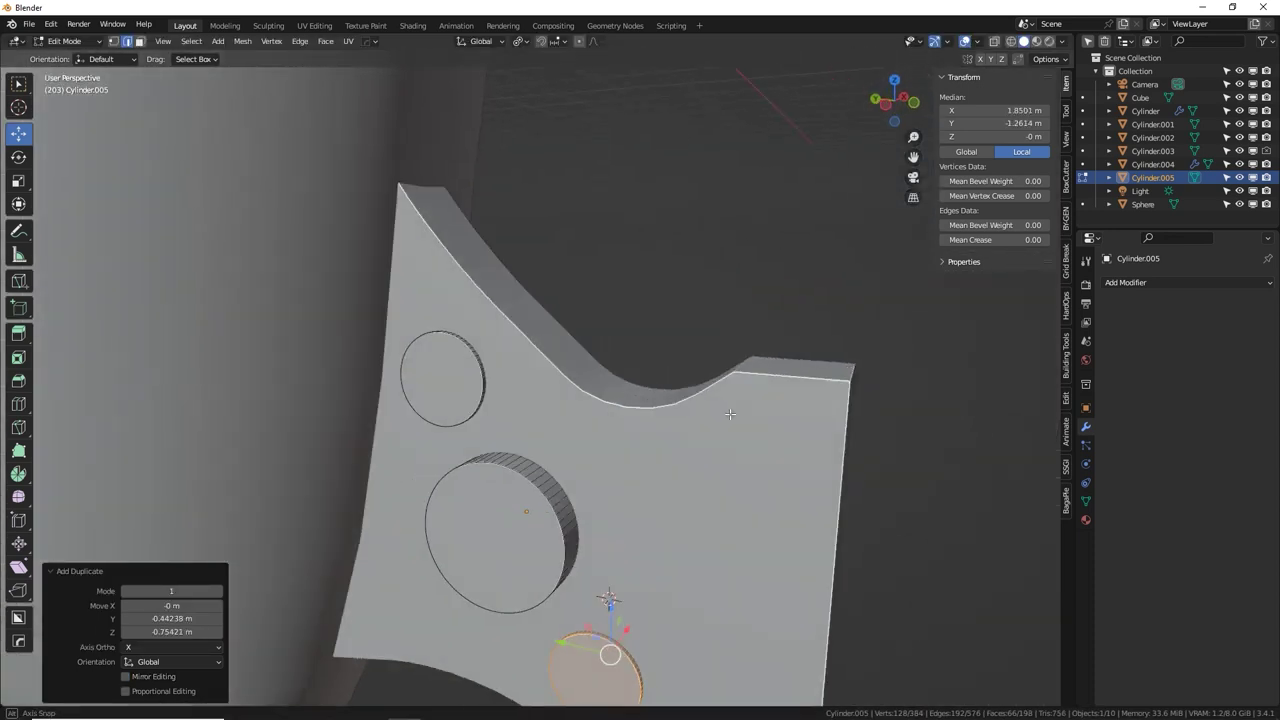
key("Tab")
scroll(674, 417, "down", 5)
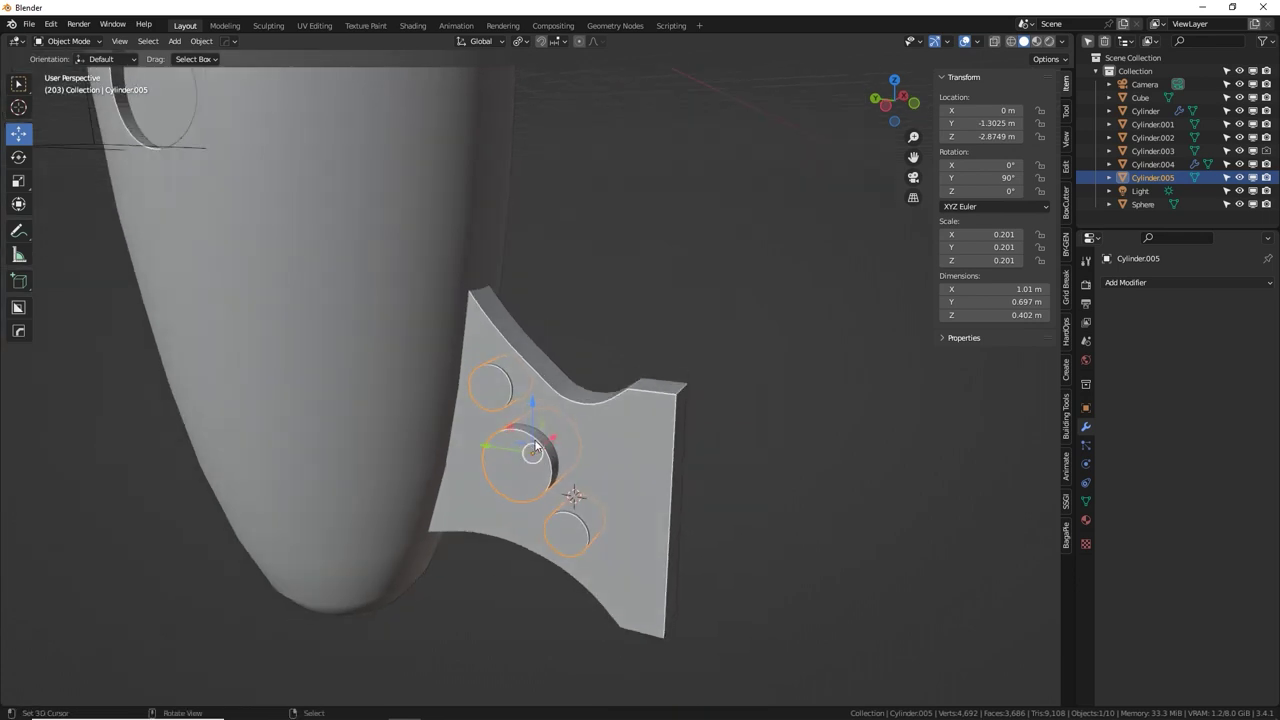
Cut the three cylinders through the fin with a Boolean Difference.
middle_click_drag(535, 447, 532, 452)
key("g")
right_click(589, 405)
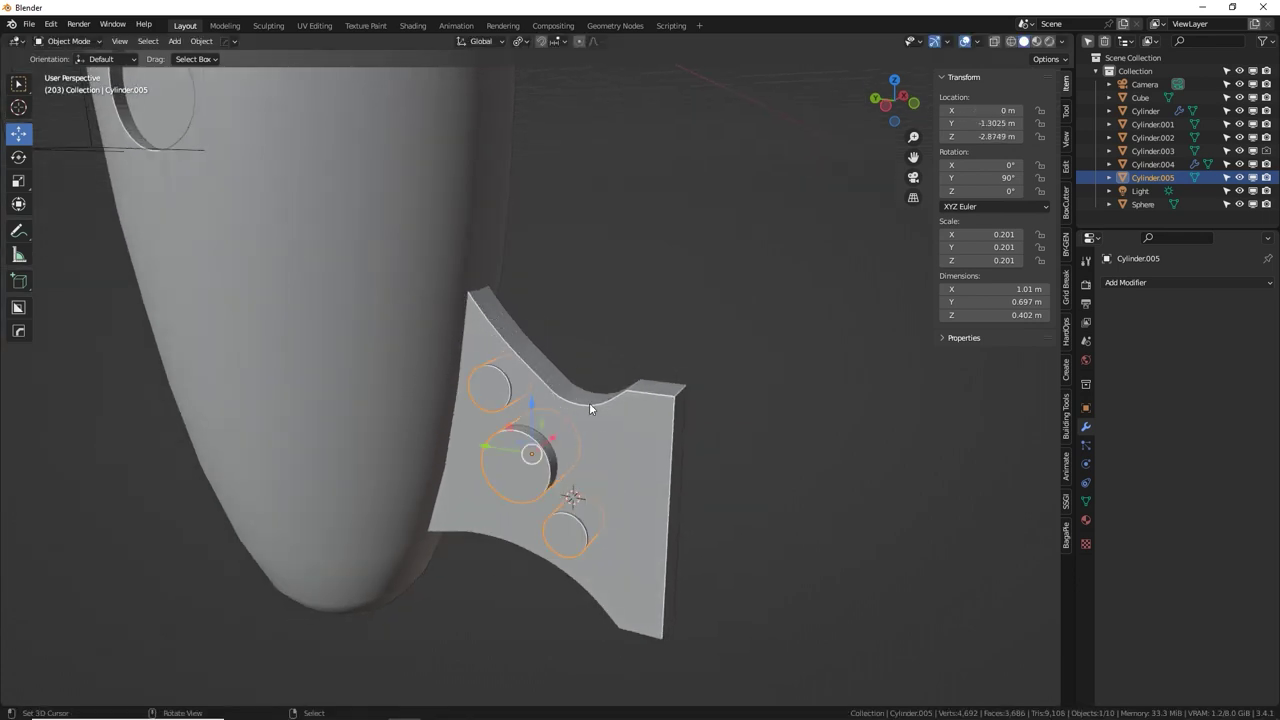
left_click(587, 411, "shift")
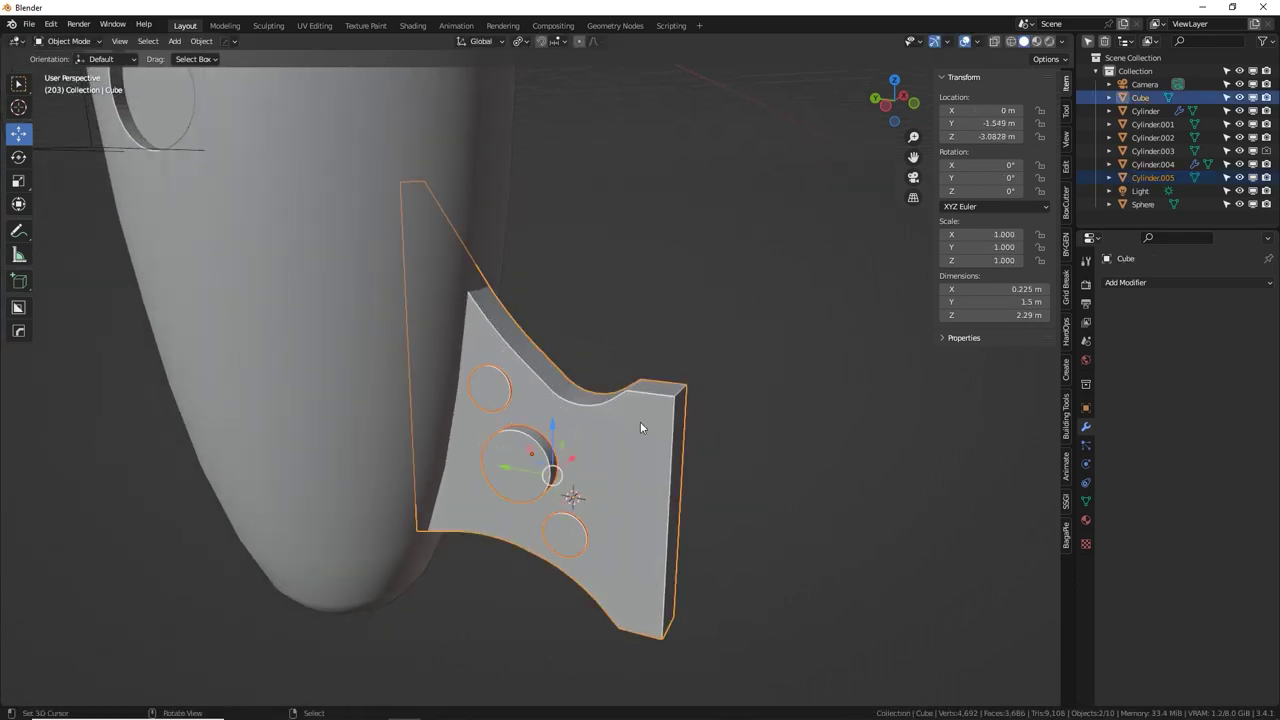
key("ctrl+shift+KP_Subtract")
mouse_move(640, 421)
middle_mouse_down()
mouse_move(530, 411)
mouse_move(590, 342)
mouse_move(677, 350)
mouse_move(620, 414)
middle_mouse_up()
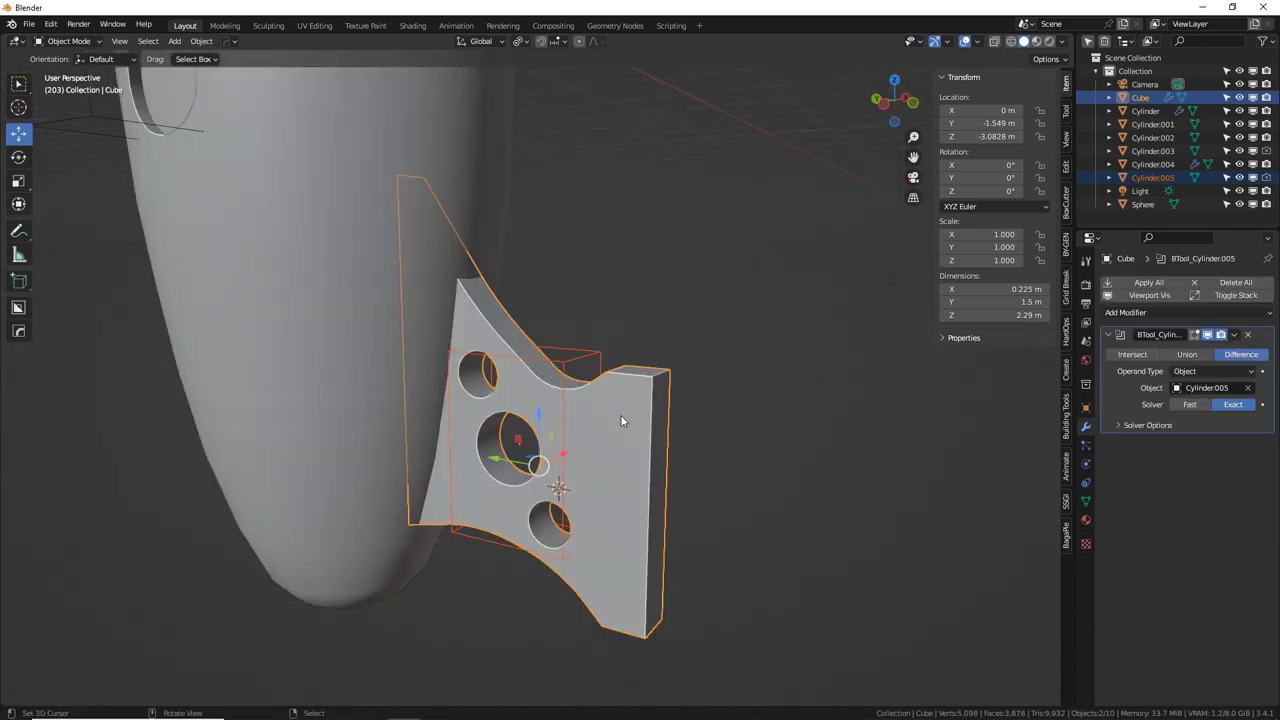
Apply the Boolean modifier on the fin.
left_click(620, 414)
left_click(1234, 336)
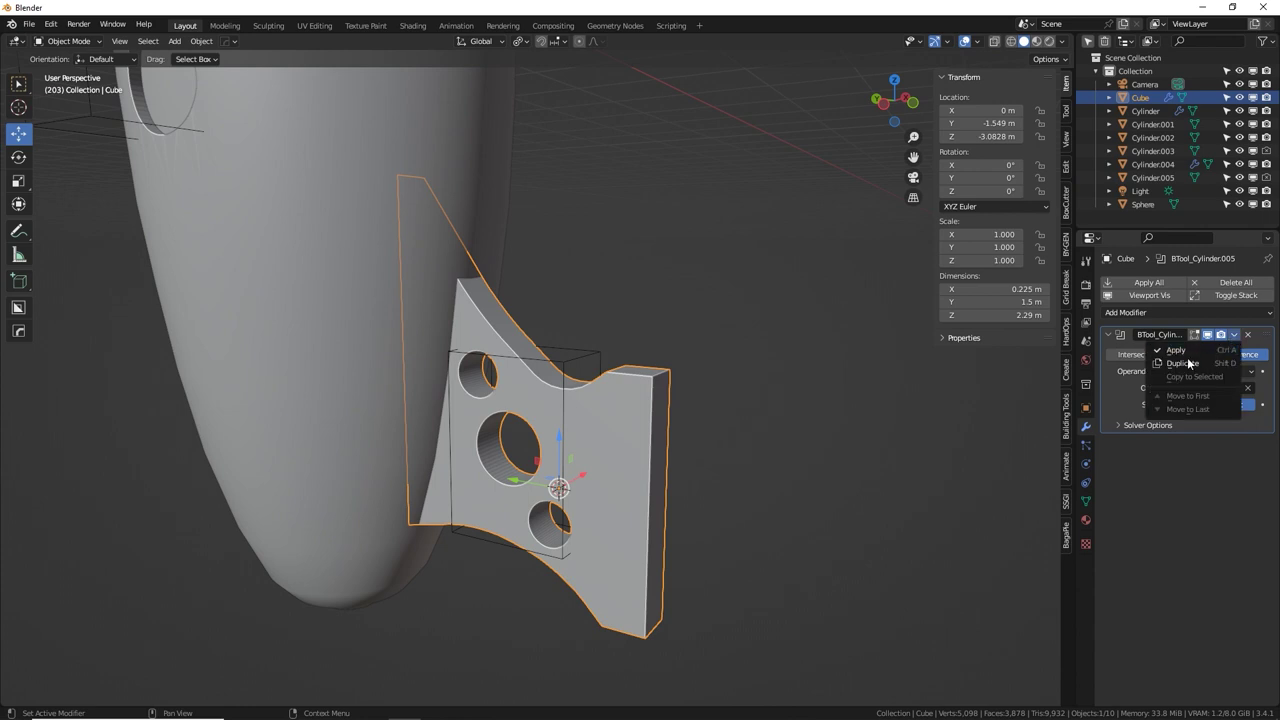
left_click(1190, 357)
key("g")
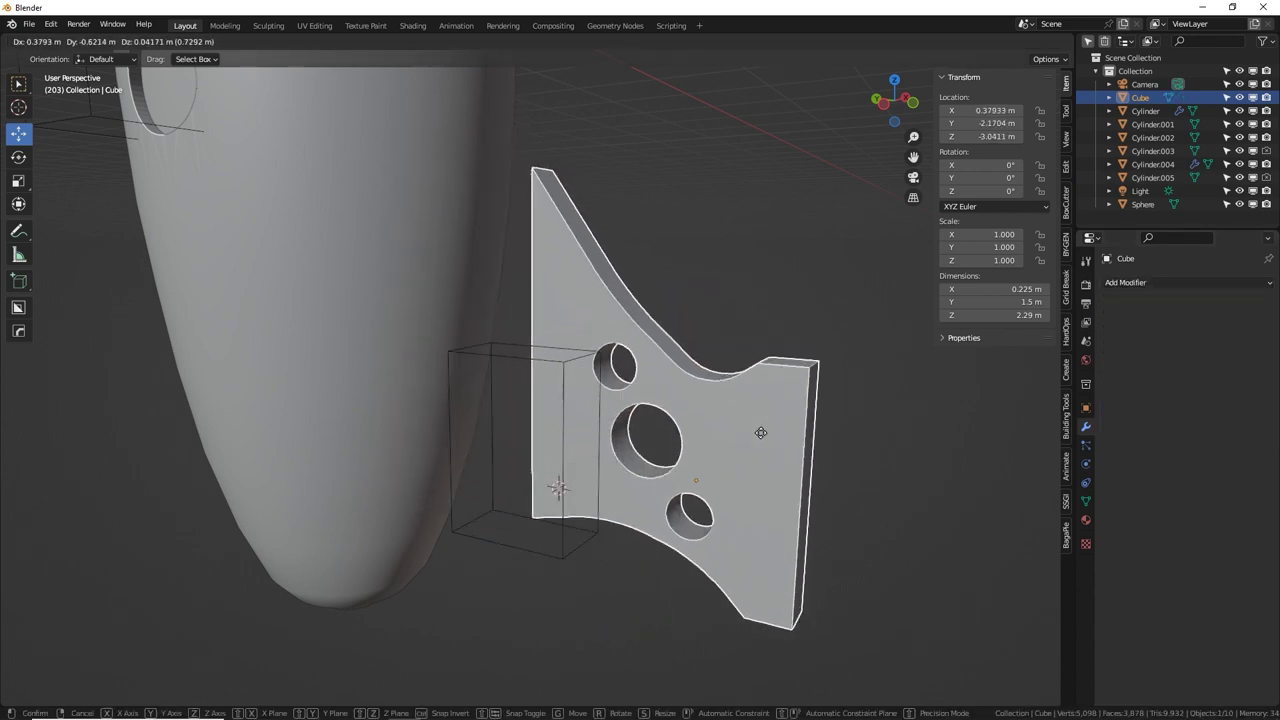
right_click(569, 485)
Delete the cutter object with the three cylinders and reselect the fin.
left_click(576, 353)
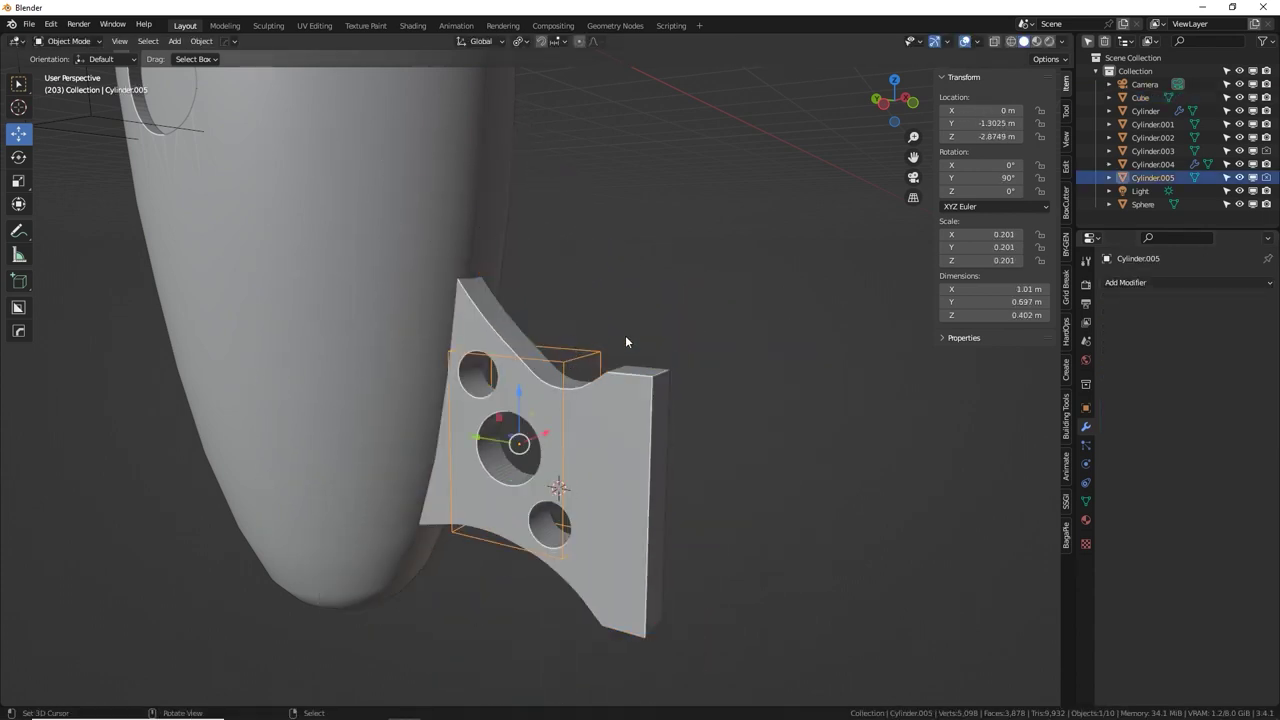
key("Delete")
left_click(576, 420)
scroll(600, 400, "up", 4)
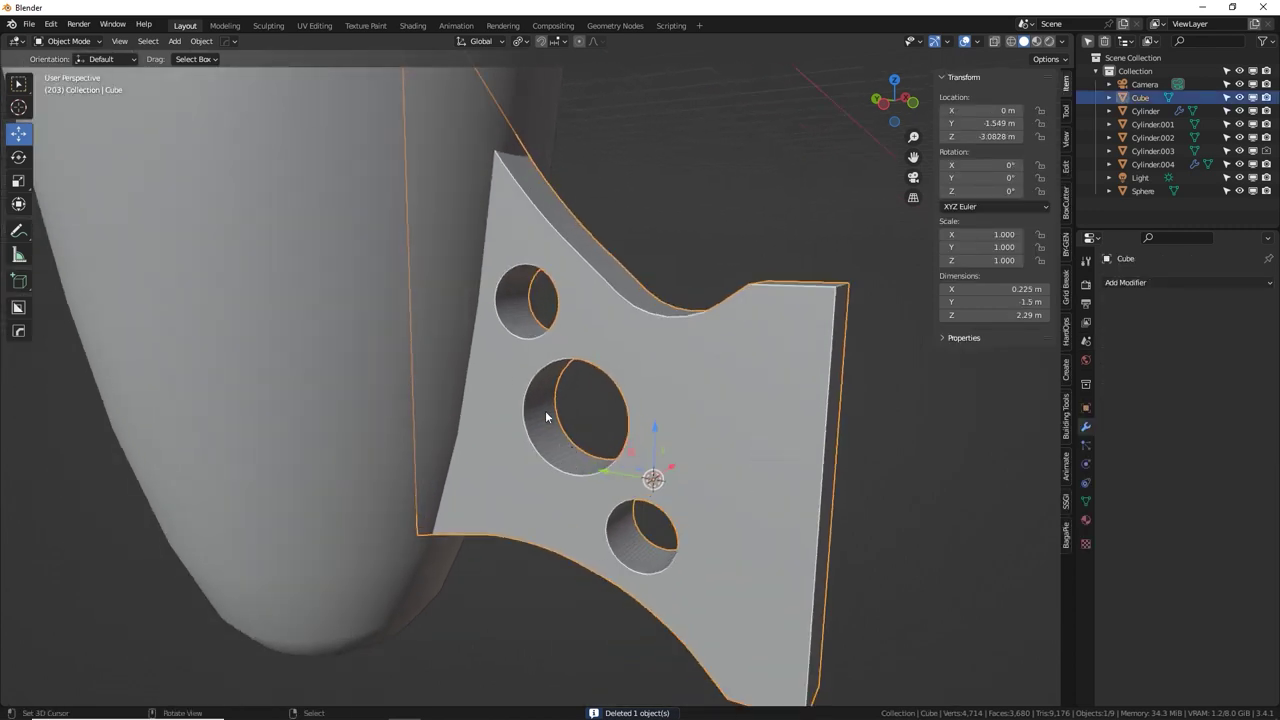
right_click(602, 420)
left_click(584, 398)
scroll(590, 396, "down", 5)
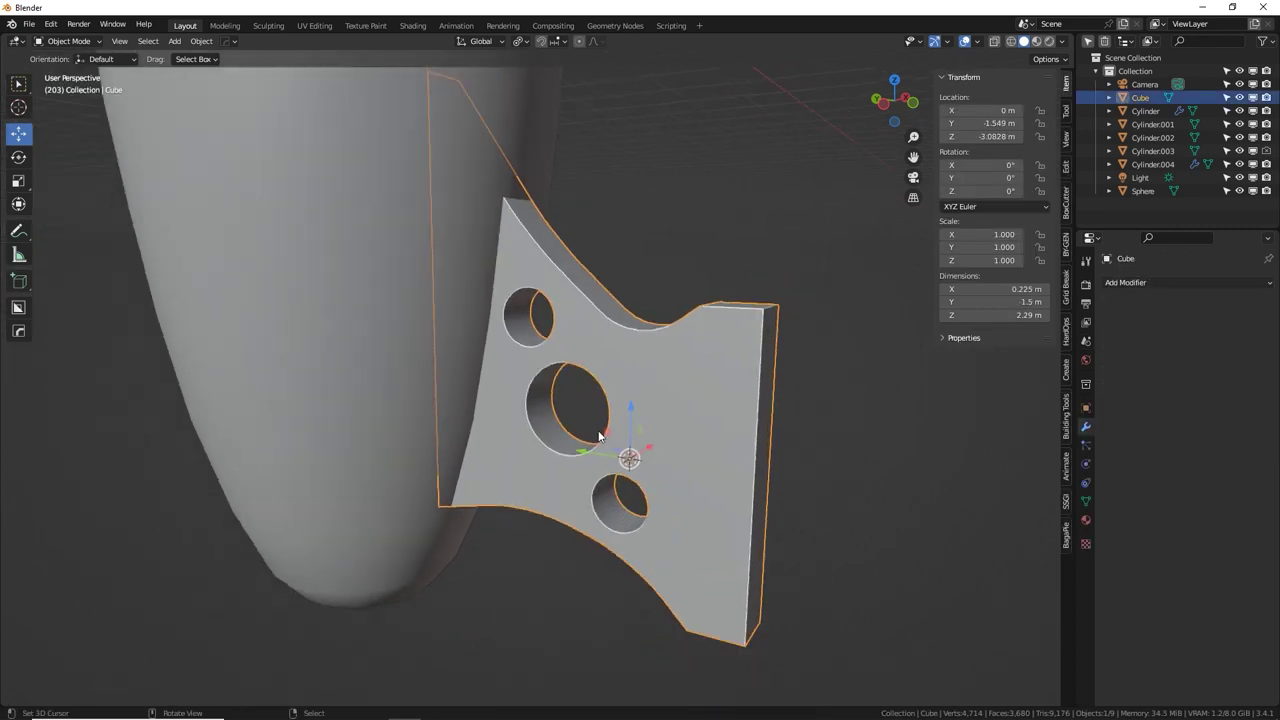
Snap the 3D cursor to the fin's two outer vertical edges and add a 64-vertex cylinder there, 1 m radius and 2 m deep.
middle_click_drag(598, 391, 638, 338)
key("Tab")
scroll(557, 371, "up", 4)
key("shift+s")
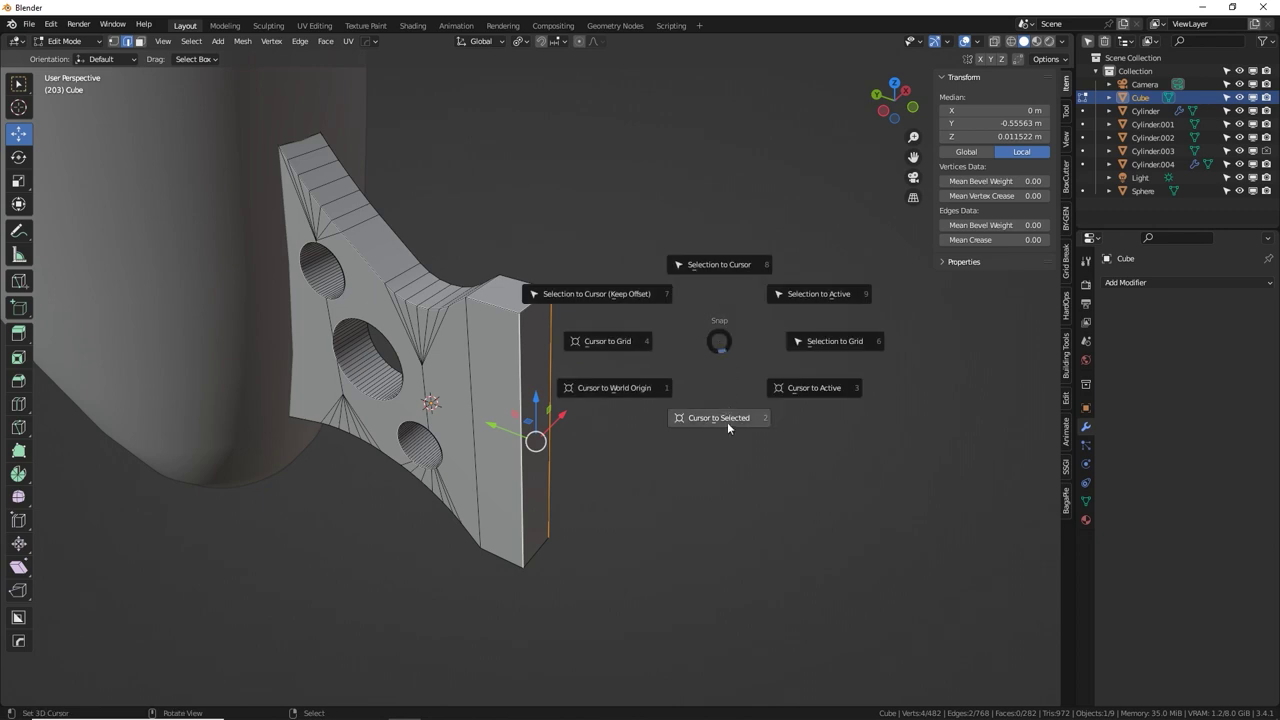
left_click(726, 421)
left_click(726, 421)
key("shift+a")
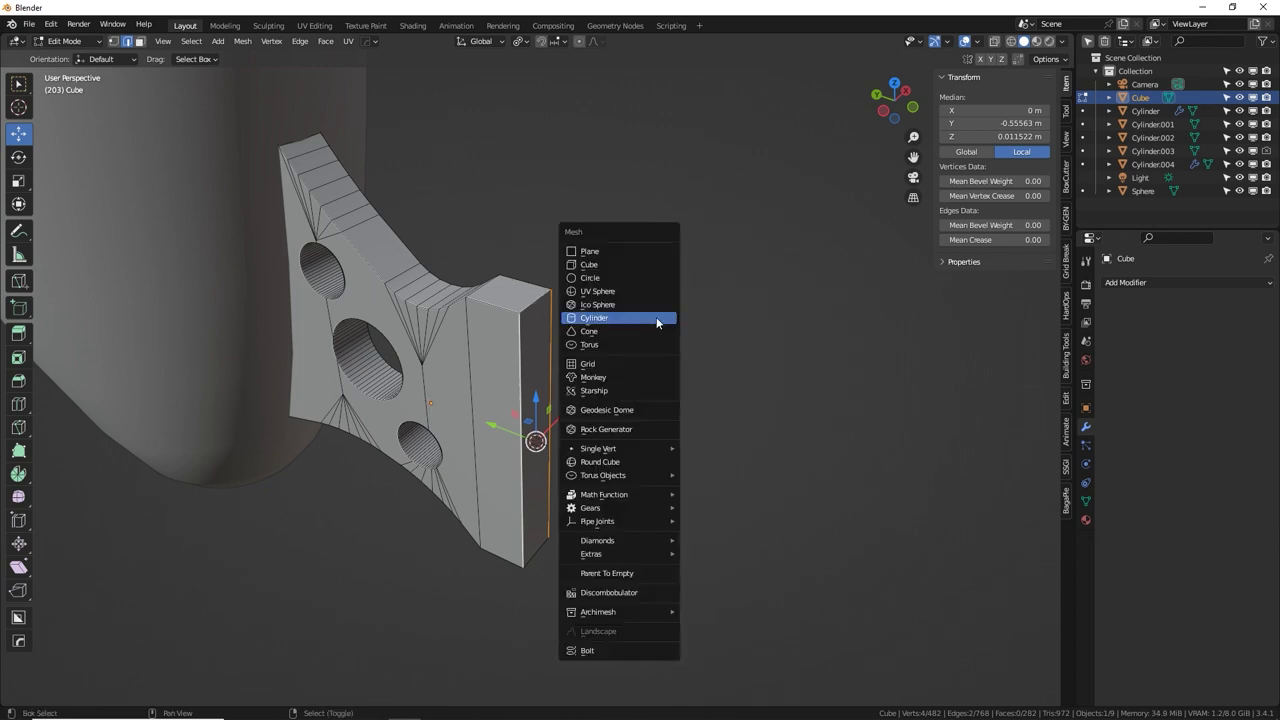
left_click(658, 320)
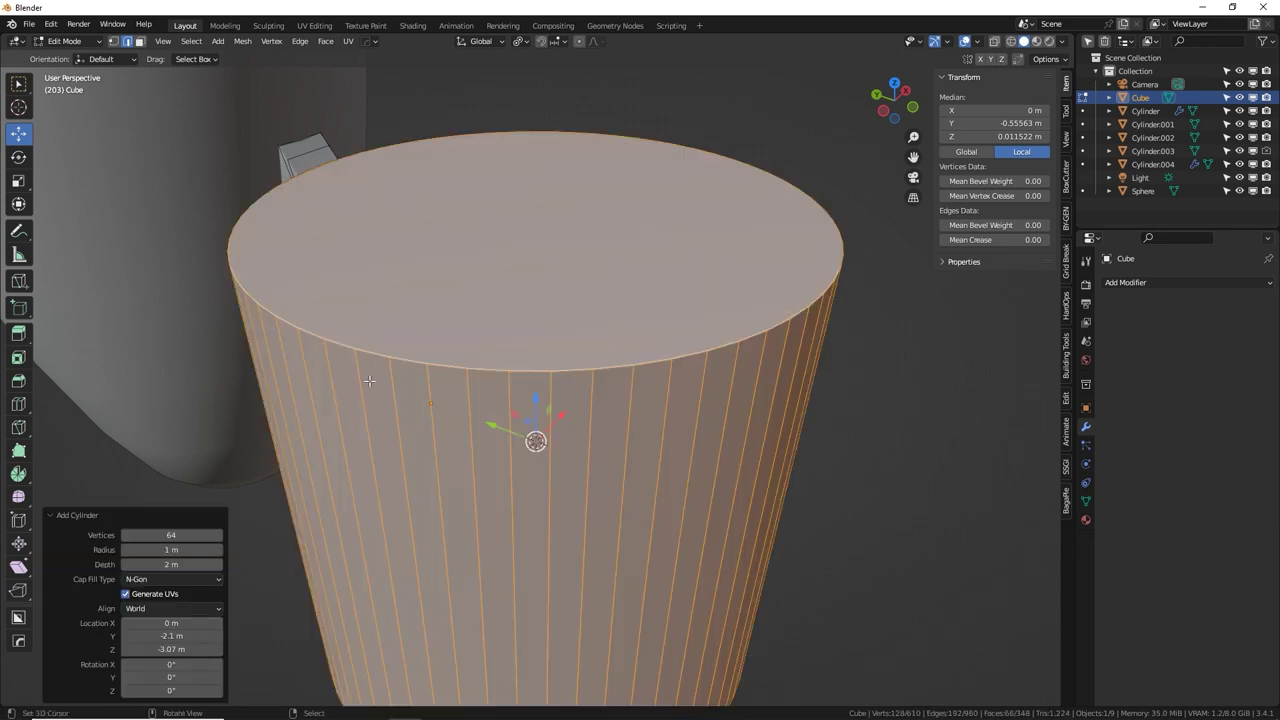
Scale the new cylinder uniformly to about 0.32 and stretch it along Z by a factor of 2.753.
scroll(567, 256, "down", 6)
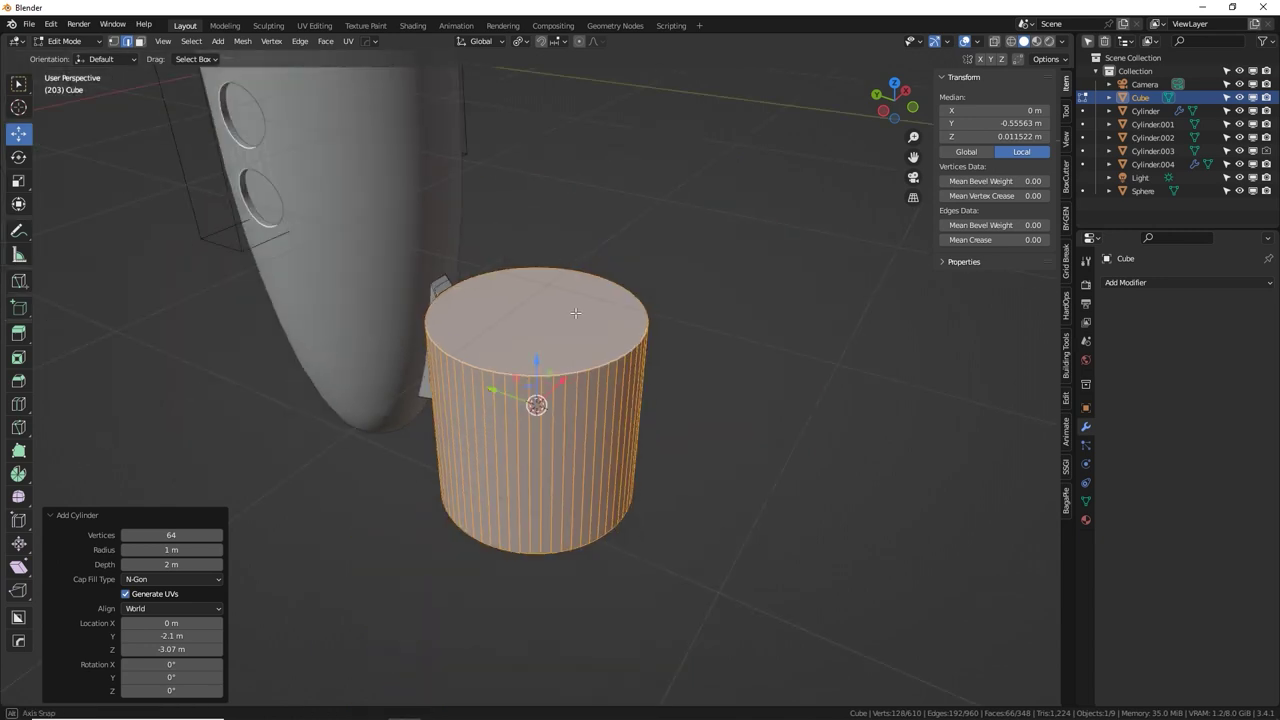
middle_click_drag(567, 256, 723, 271)
key("s")
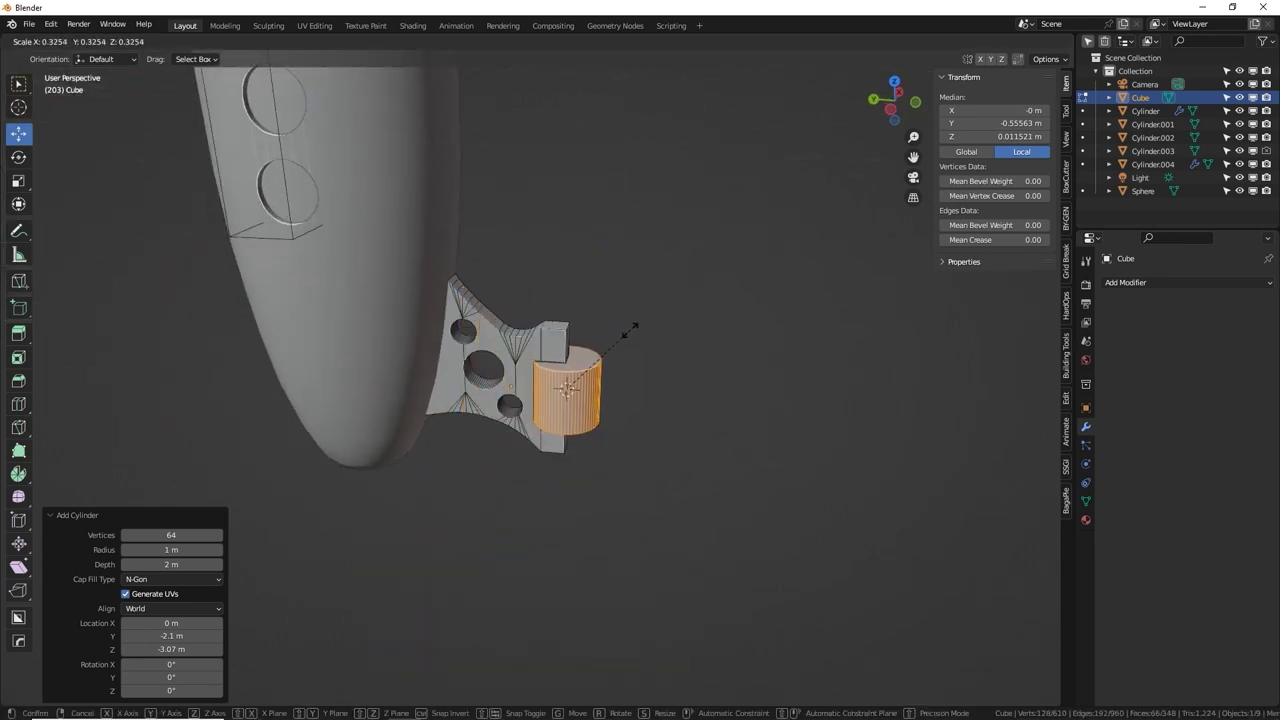
left_click(628, 331)
mouse_move(626, 334)
middle_mouse_down()
mouse_move(590, 340)
mouse_move(621, 344)
middle_mouse_up()
key("s")
key("z")
left_click(584, 341)
scroll(584, 341, "up", 2)
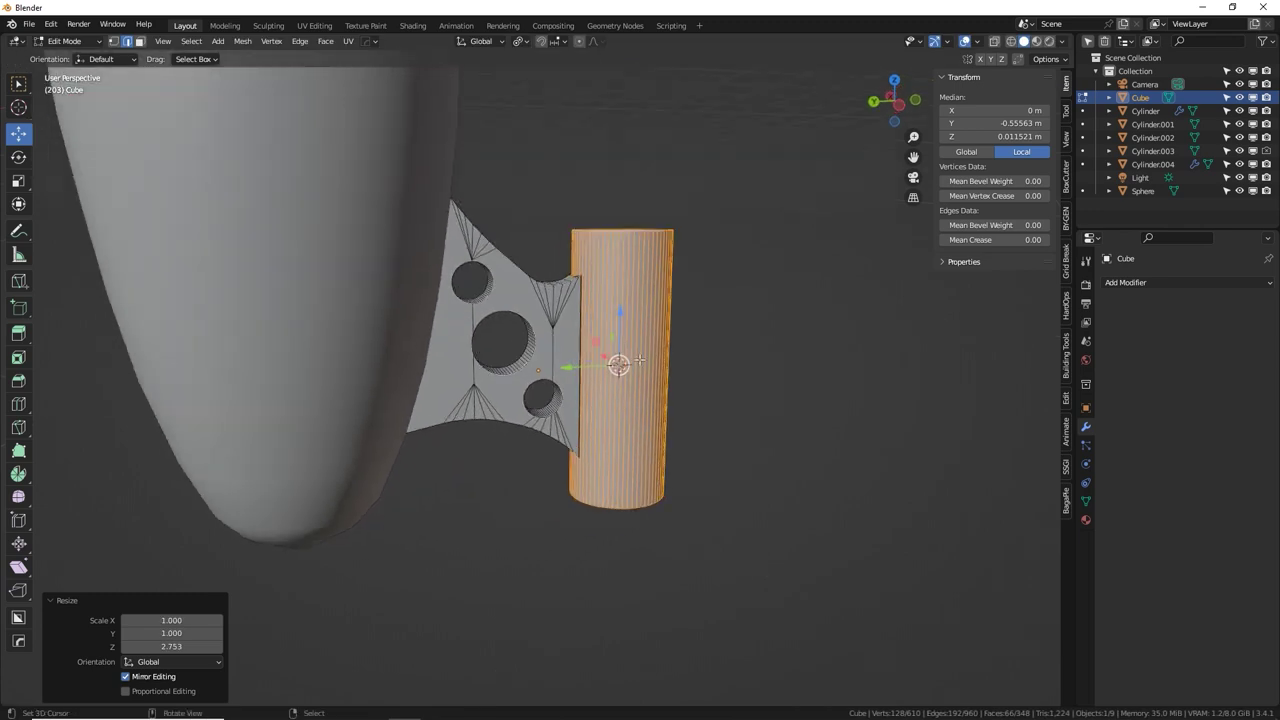
Add two horizontal loop cuts around the cylinder and scale them by 1.248 to bulge its middle.
scroll(638, 360, "up", 1)
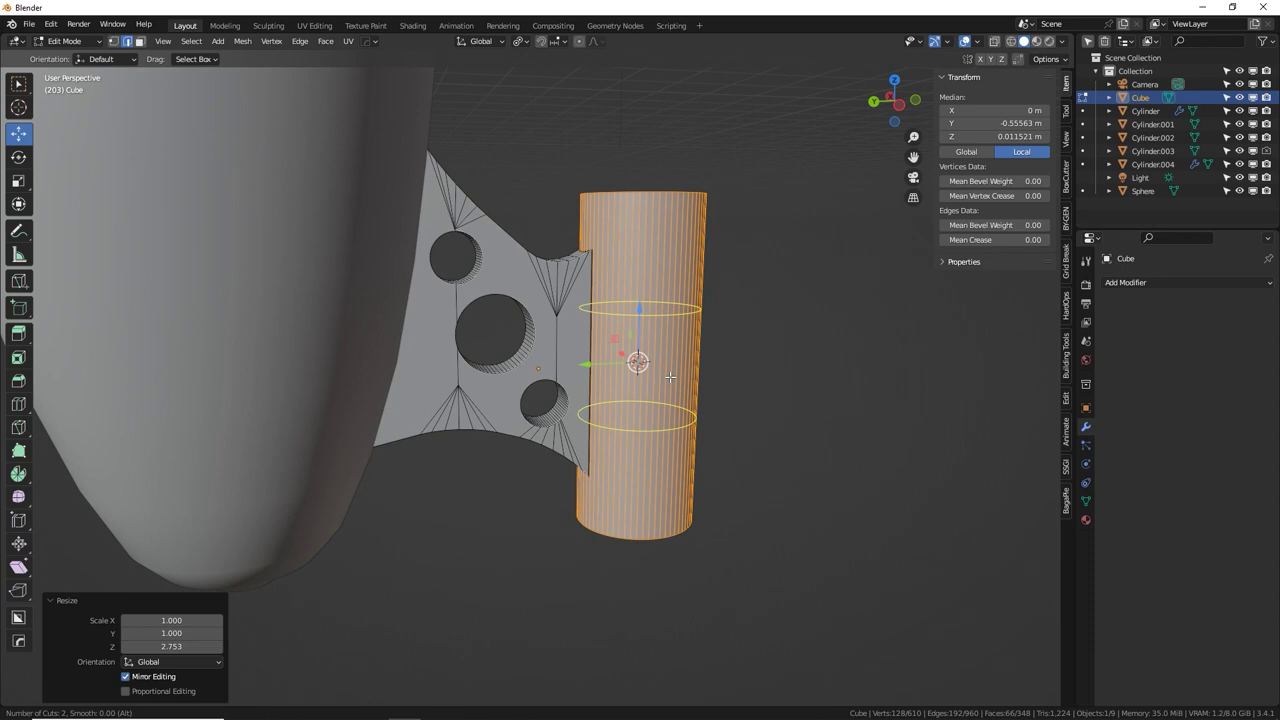
left_click(670, 376)
right_click(670, 376)
middle_click_drag(670, 376, 627, 372)
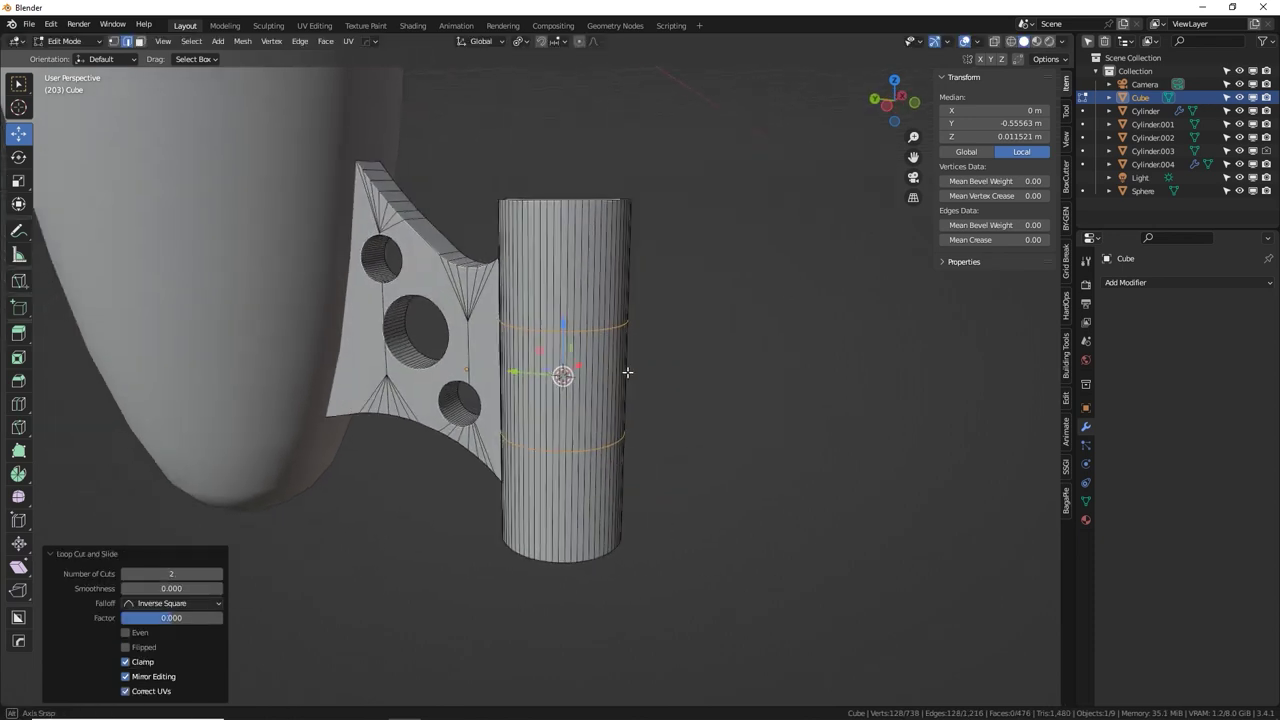
key("s")
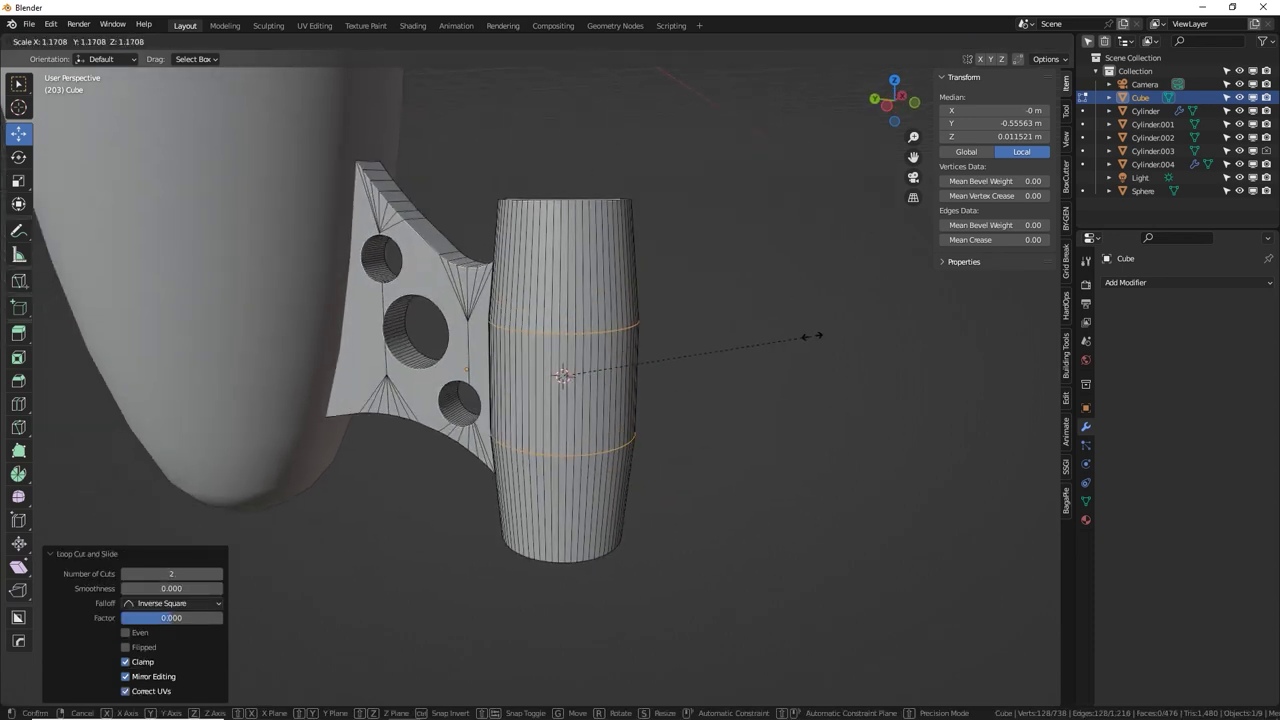
left_click(835, 338)
left_click(548, 41)
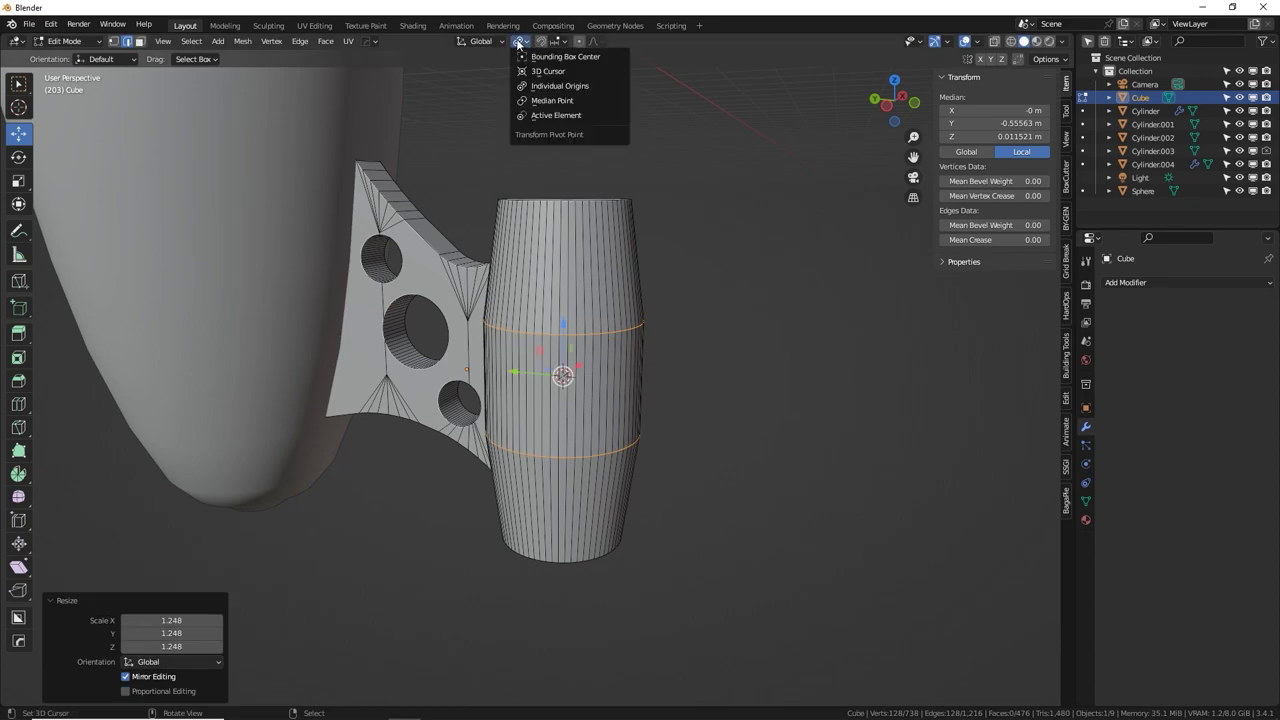
Extrude the cylinder's top face upward about 0.035 m and scale it slightly inward to form a chamfered rim.
middle_click_drag(652, 374, 610, 424)
left_click(140, 42)
right_click(563, 332)
scroll(563, 332, "up", 3)
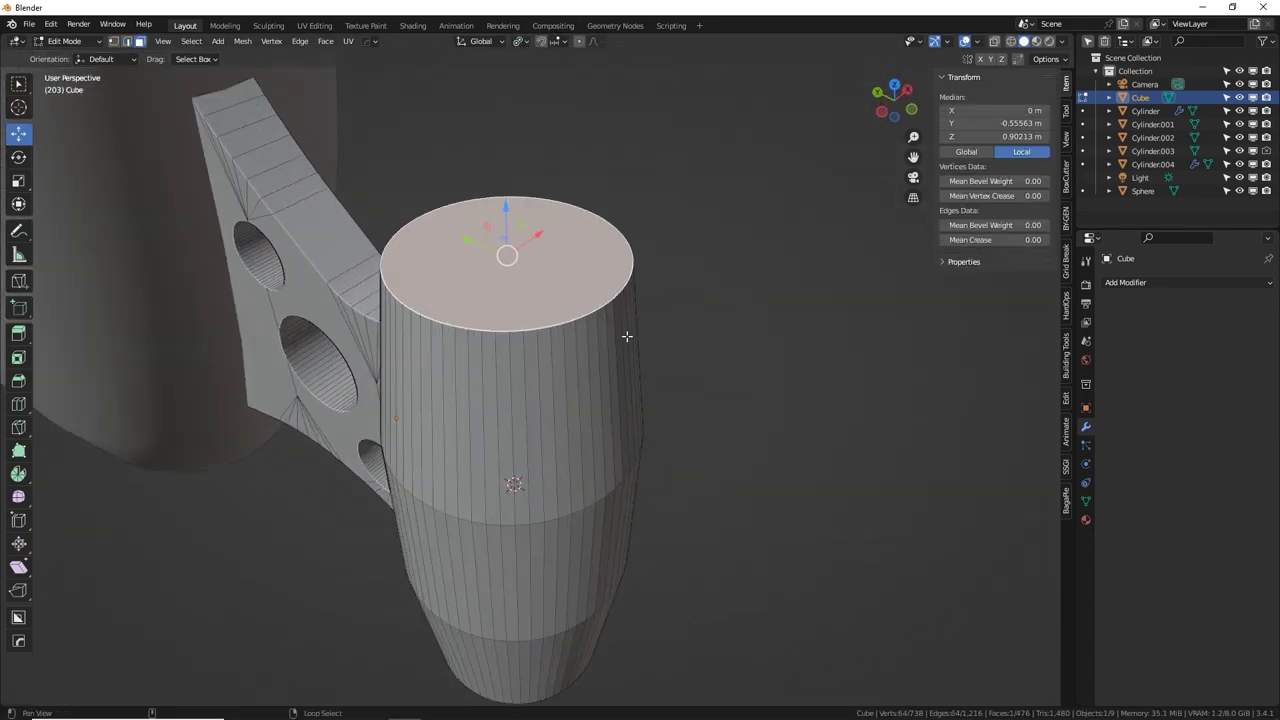
middle_click_drag(710, 388, 751, 377)
key("e")
left_click(770, 358)
key("i")
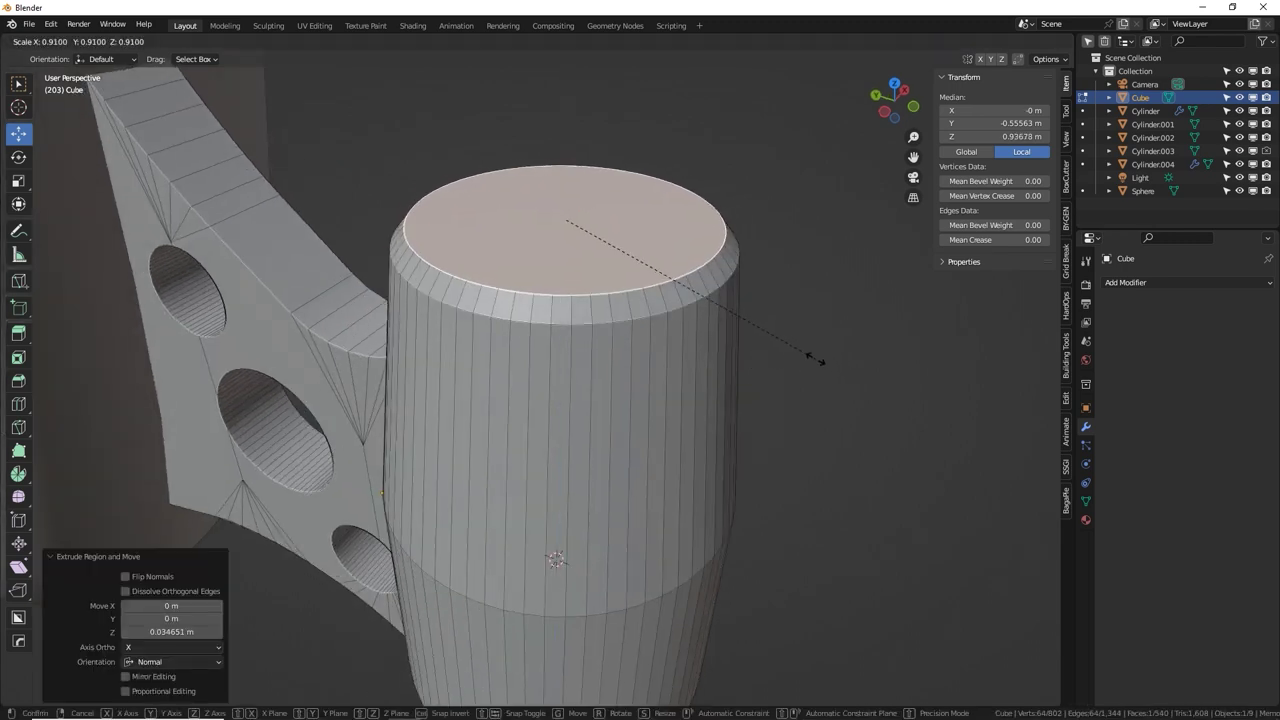
left_click(840, 363)
Inset the cylinder's top face by about 0.018 m and extrude it inward about 0.064 m.
key("i")
left_click(842, 346)
key("e")
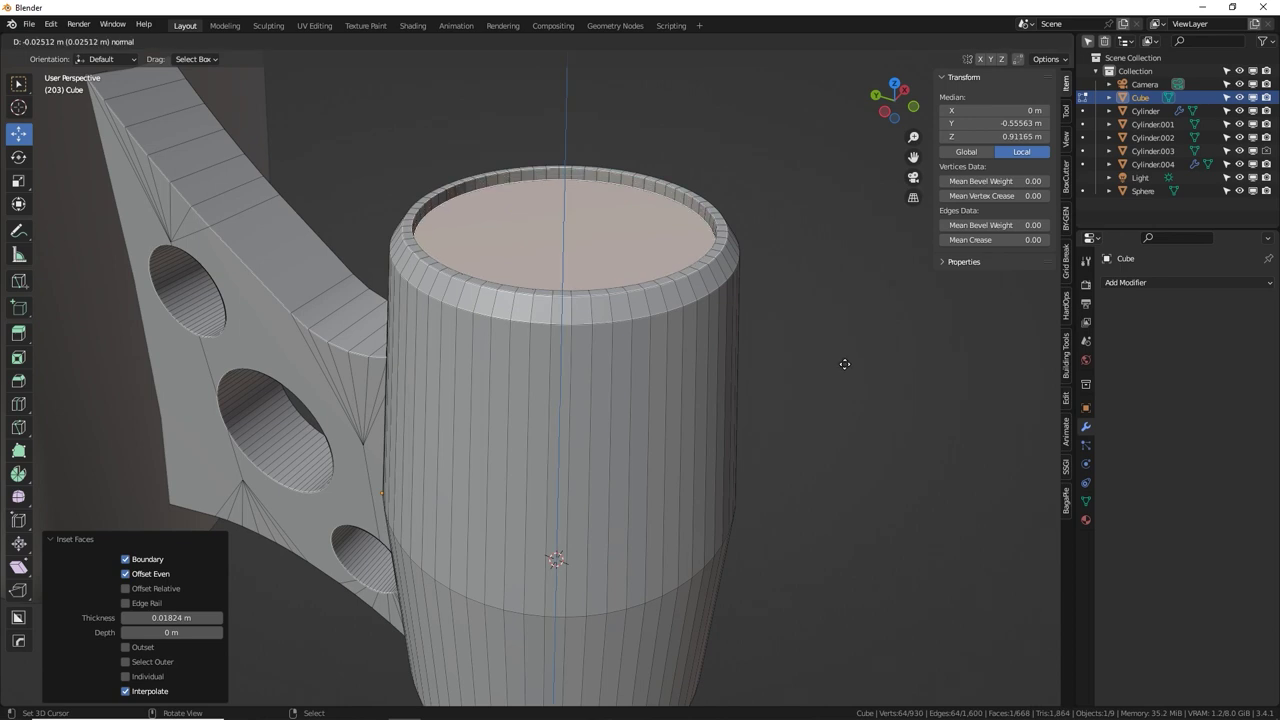
left_click(848, 374)
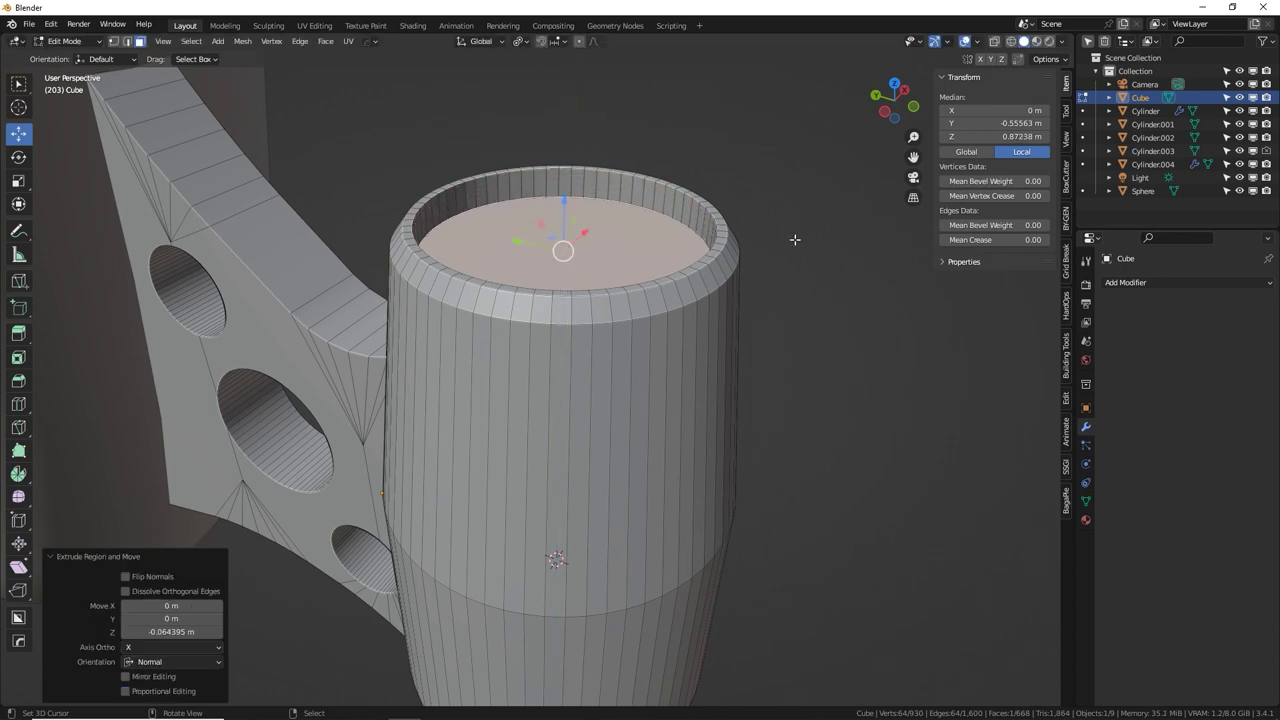
Extrude the recessed face down about 0.252 m and scale it to 0.563 to form a funnel.
middle_click_drag(790, 200, 756, 234)
key("e")
left_click(766, 309)
key("s")
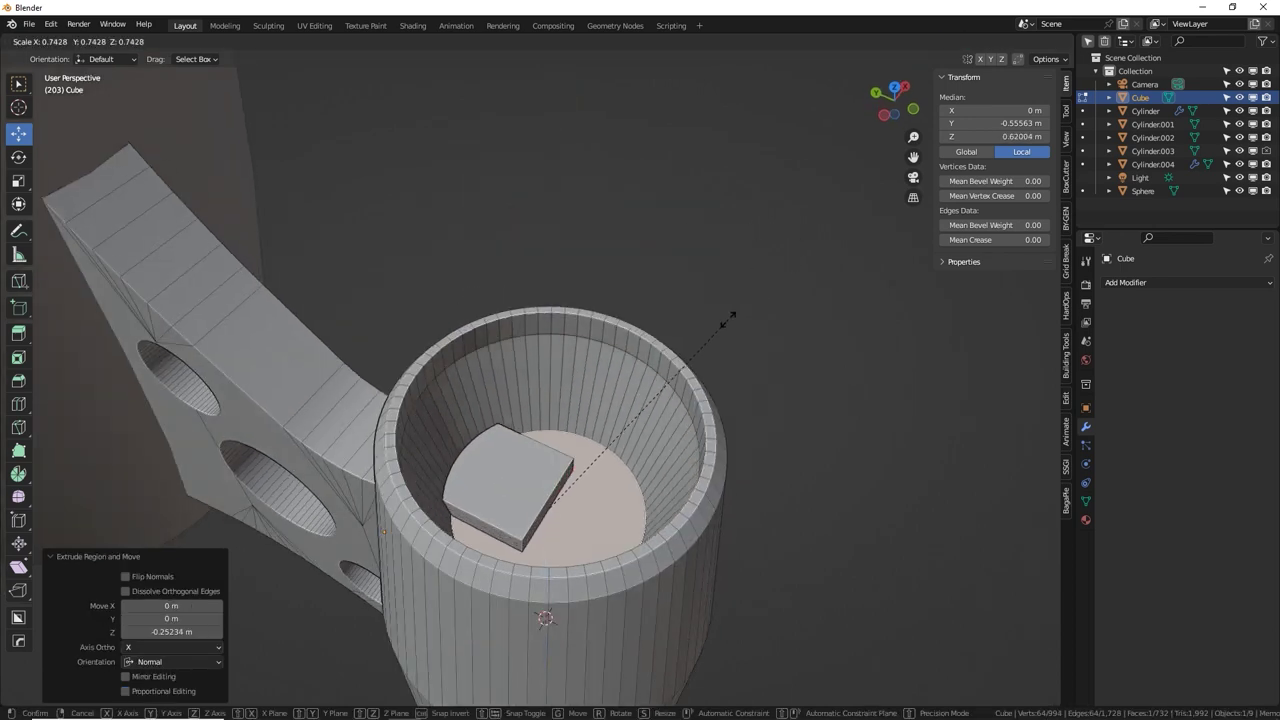
left_click(680, 366)
Raise the funnel's bottom face about 0.073 m along Z.
key("g")
key("z")
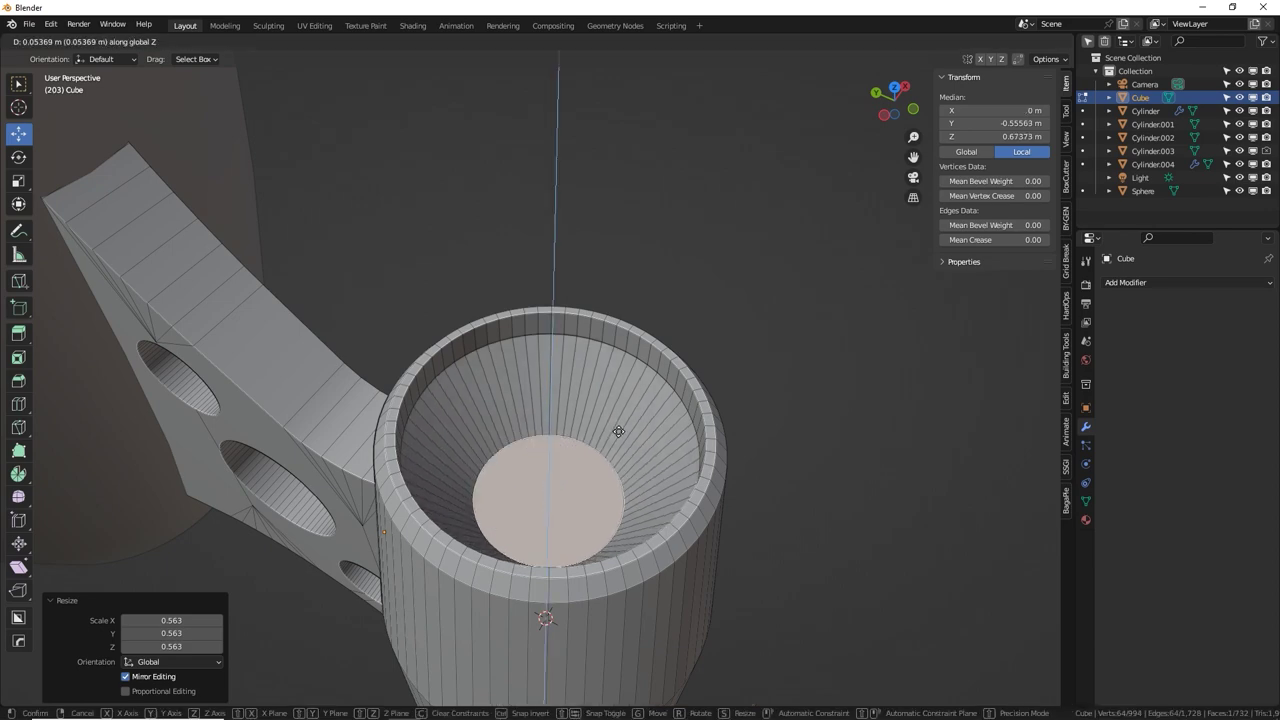
left_click(618, 433)
Raise the pod's top rim faces, including the adjoining chamfer and inner wall rings, along the Z axis.
middle_click_drag(618, 433, 624, 219)
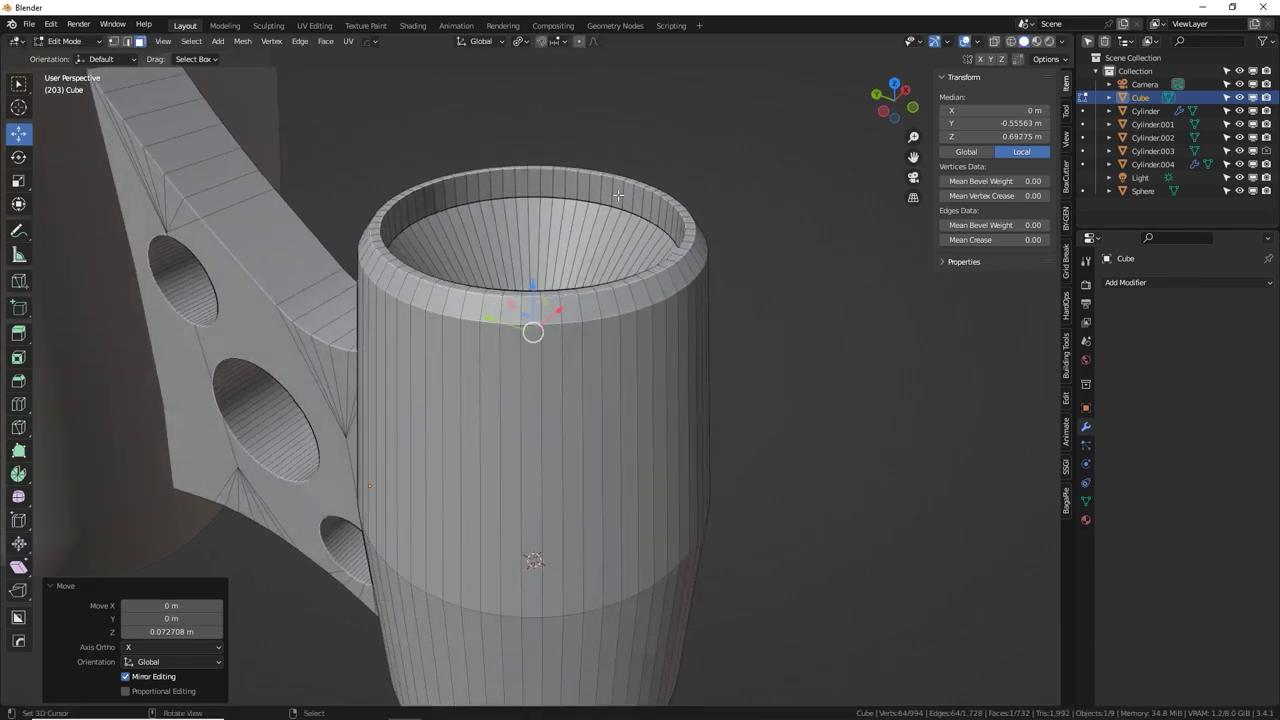
scroll(601, 229, "down", 8)
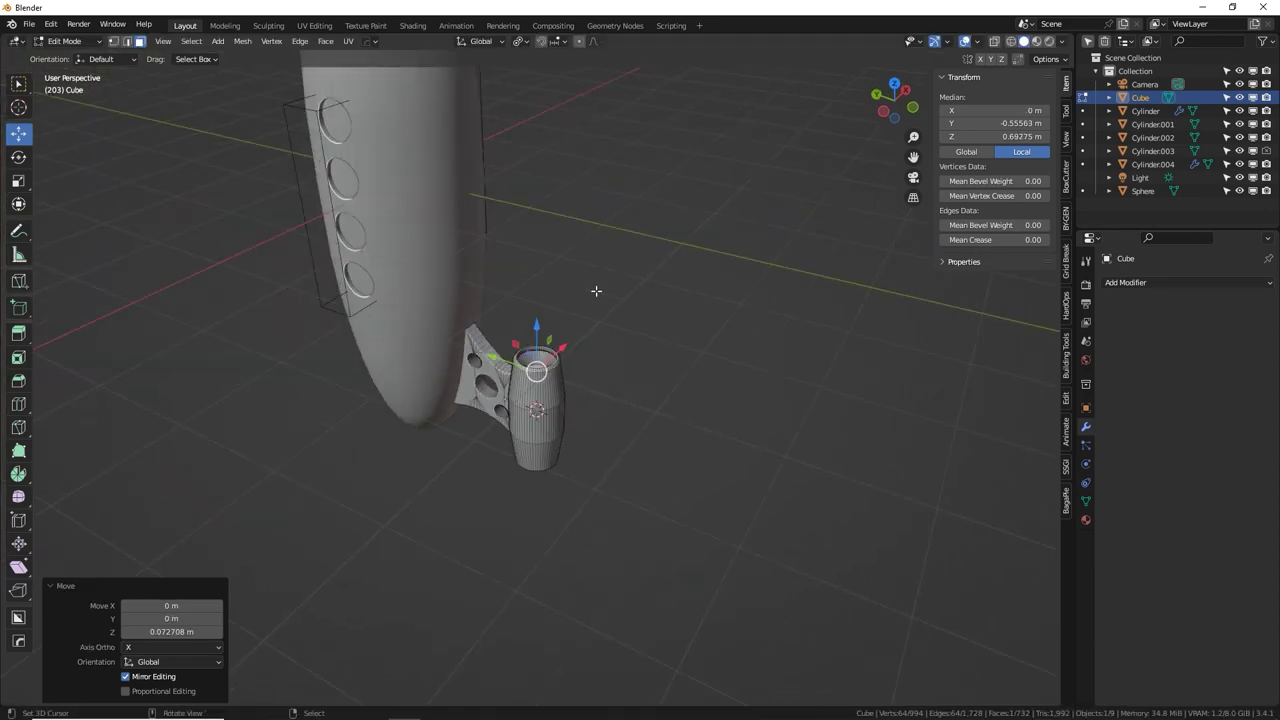
scroll(597, 359, "up", 2)
scroll(597, 359, "up", 8)
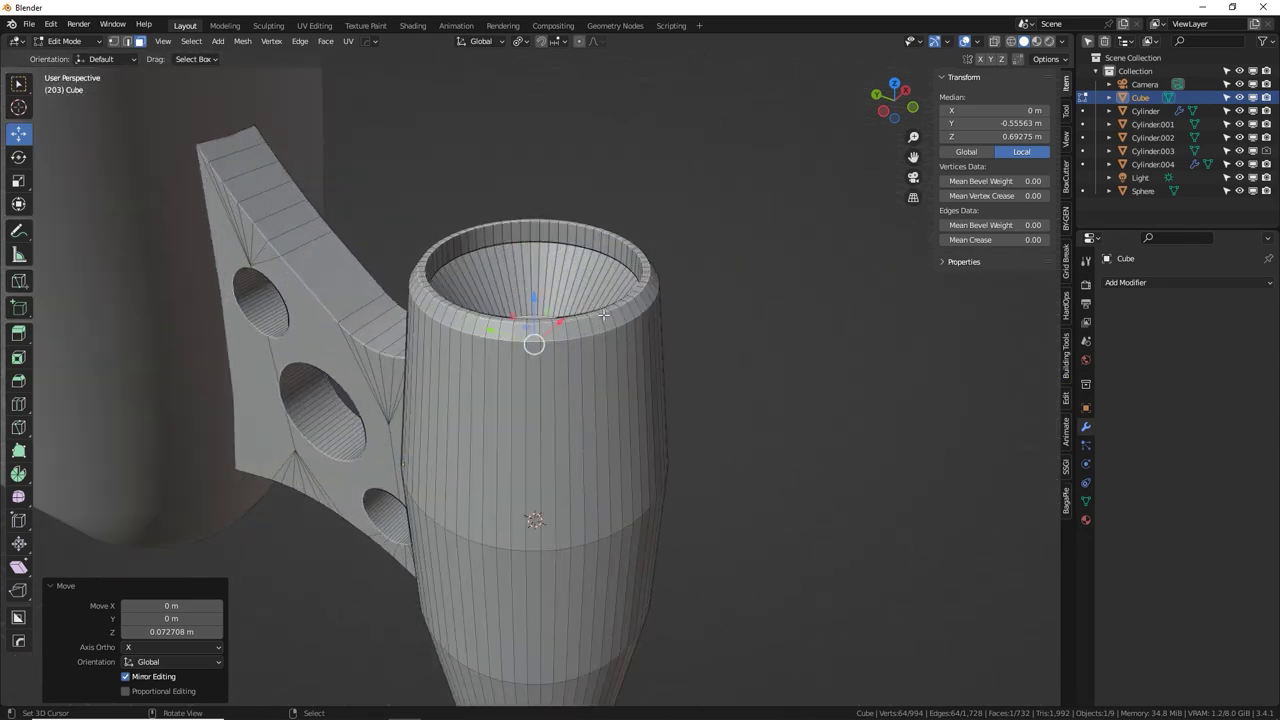
left_click(683, 346, "alt")
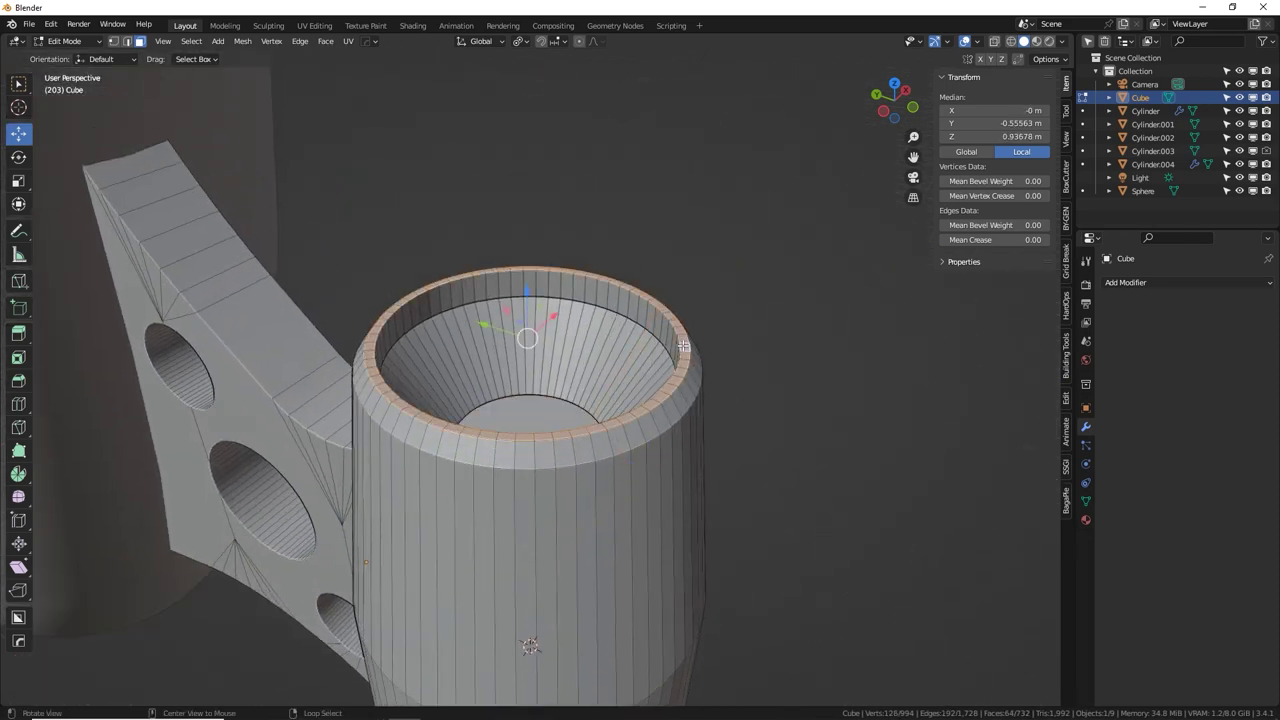
key("KP_Decimal")
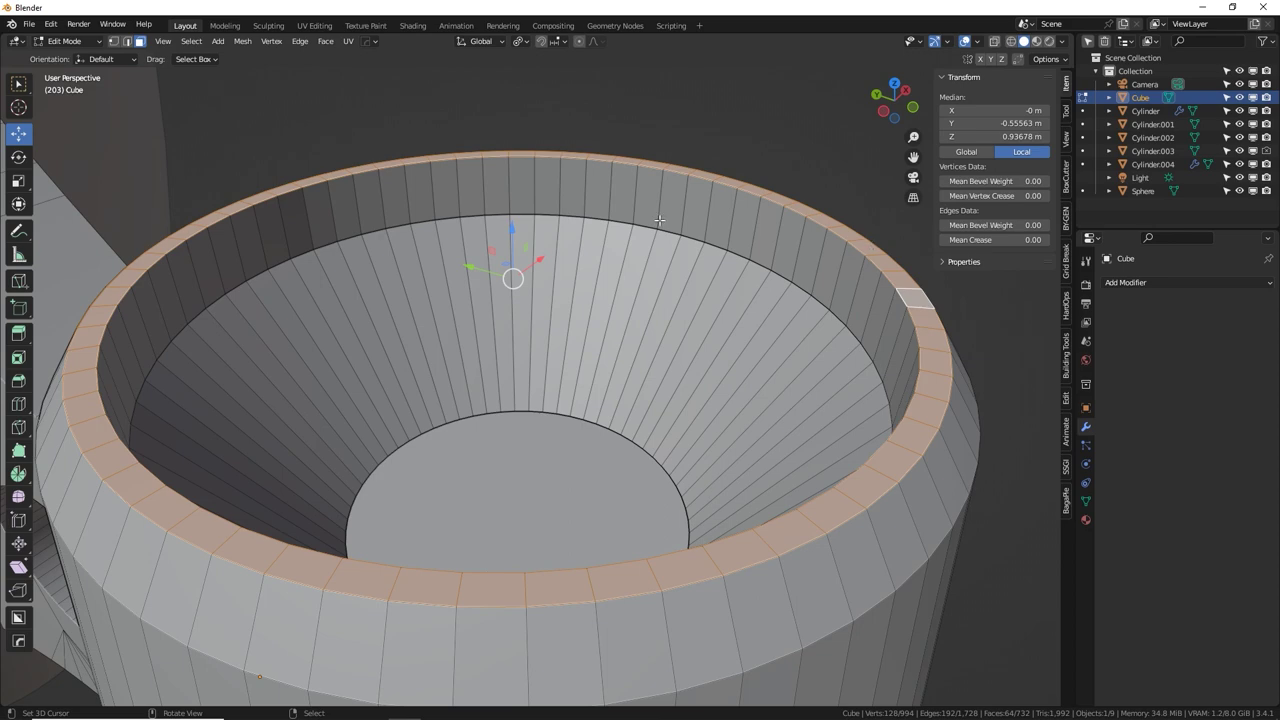
scroll(640, 349, "down", 3)
key("ctrl+KP_Add")
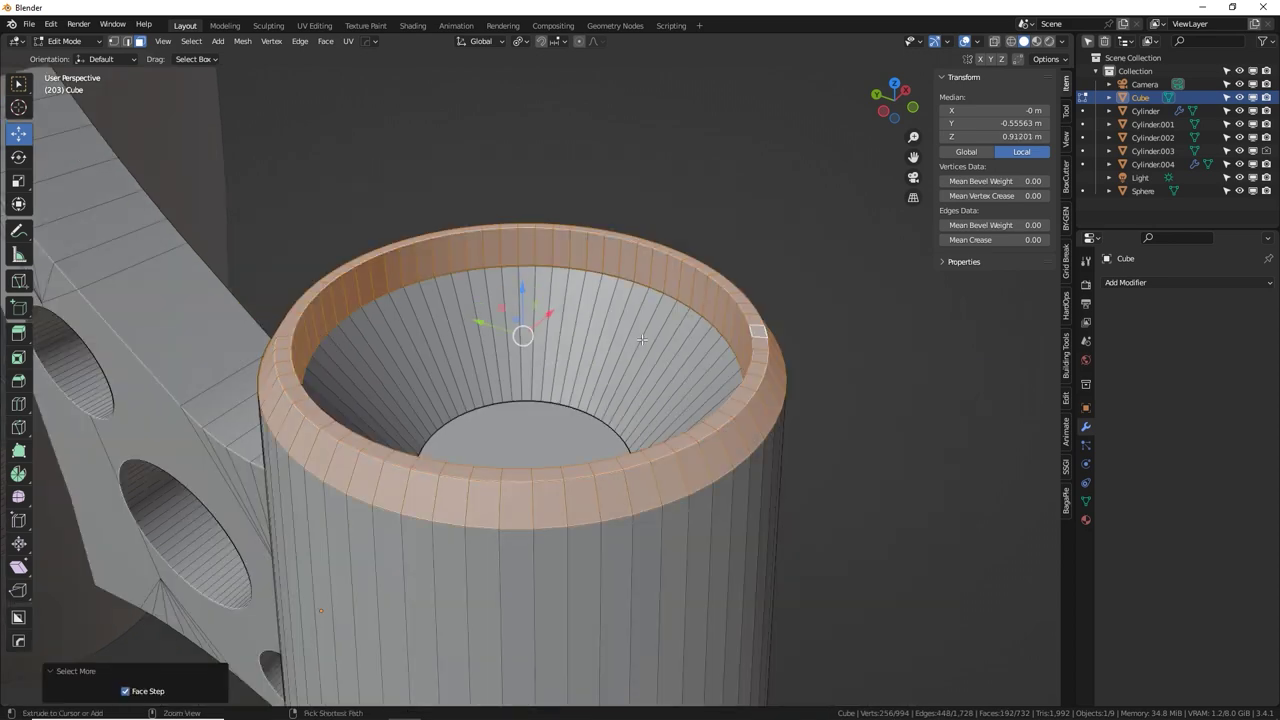
key("g")
key("z")
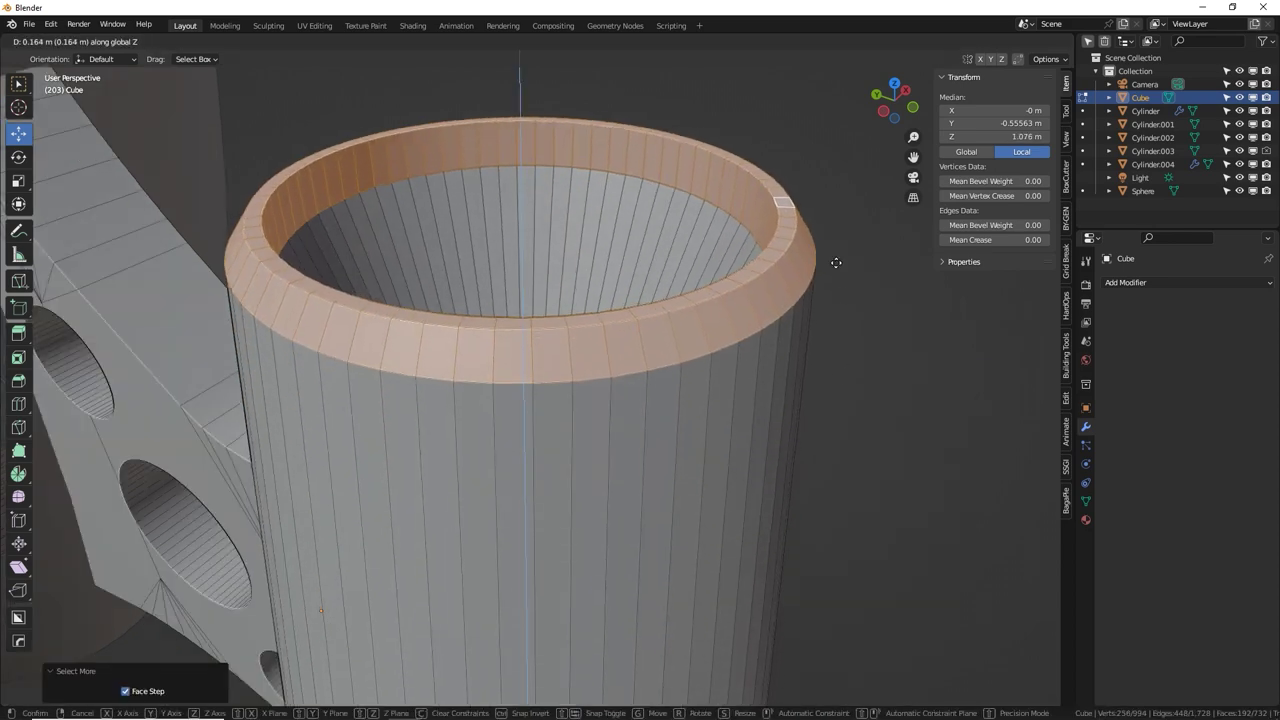
left_click(806, 319)
Lower the pod's bottom face about 0.117 m along Z.
scroll(806, 319, "down", 2)
scroll(807, 319, "down", 6)
middle_click_drag(629, 394, 641, 245)
right_click(571, 400)
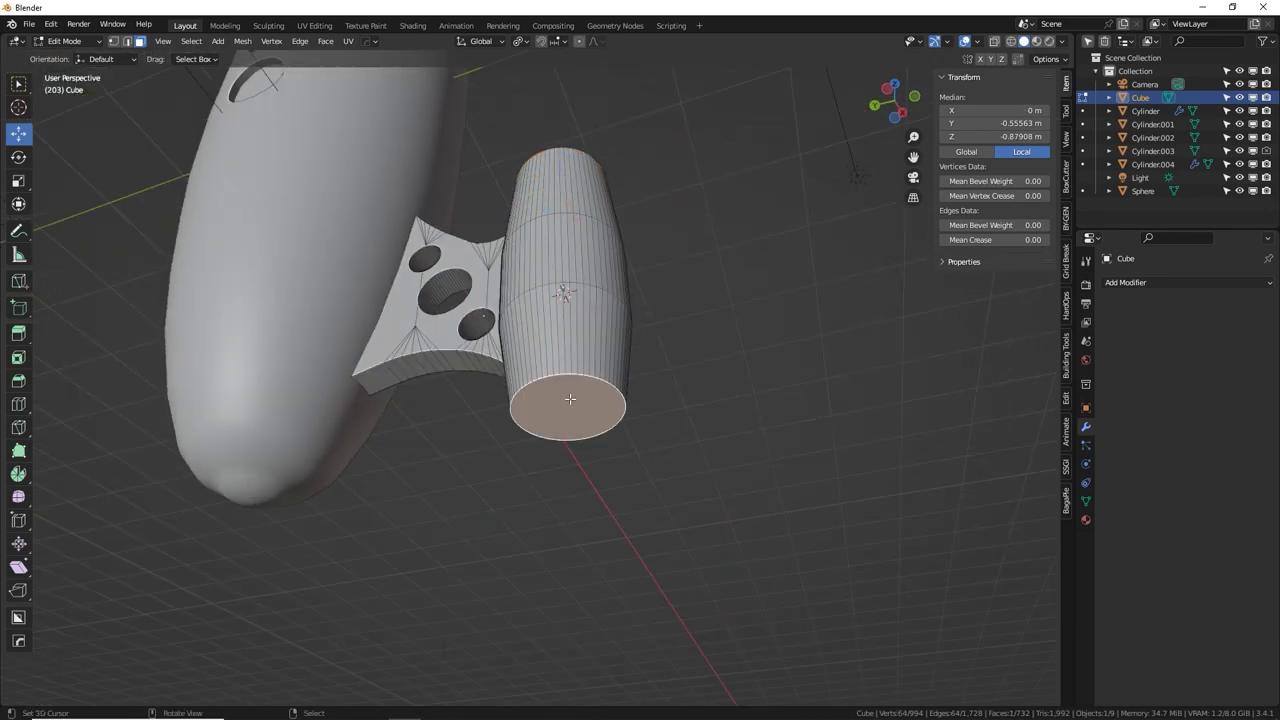
scroll(571, 399, "up", 1)
key("g")
key("z")
left_click(674, 360)
scroll(680, 363, "up", 3)
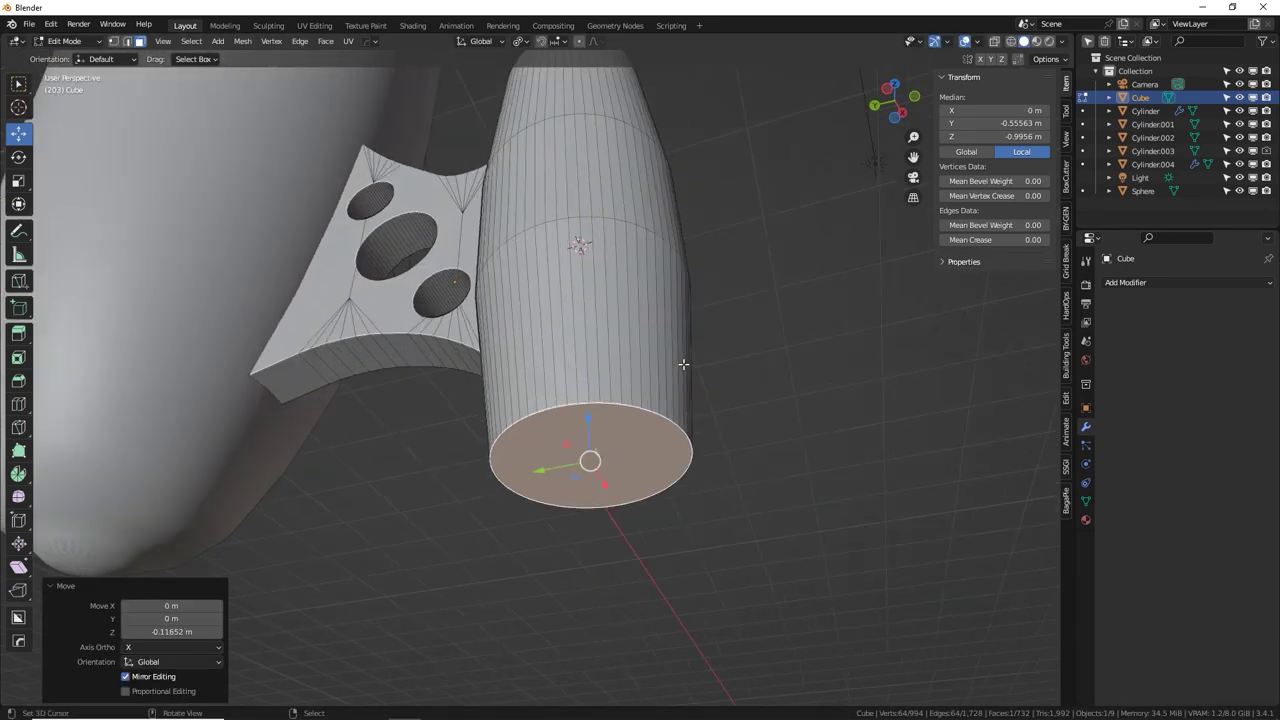
Inset the pod's bottom face slightly, extrude it down about 0.095 m and scale it to form a stepped collar.
scroll(880, 335, "up", 1)
key("i")
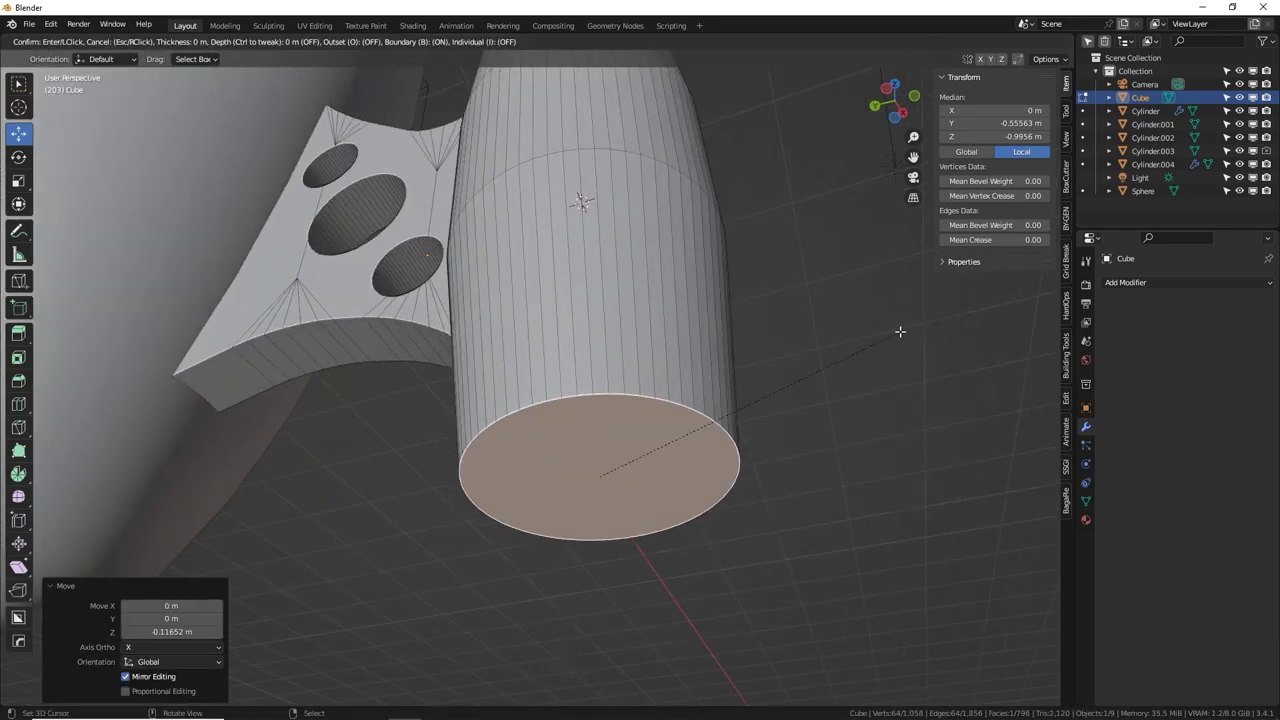
left_click(855, 310)
key("e")
left_click(858, 335)
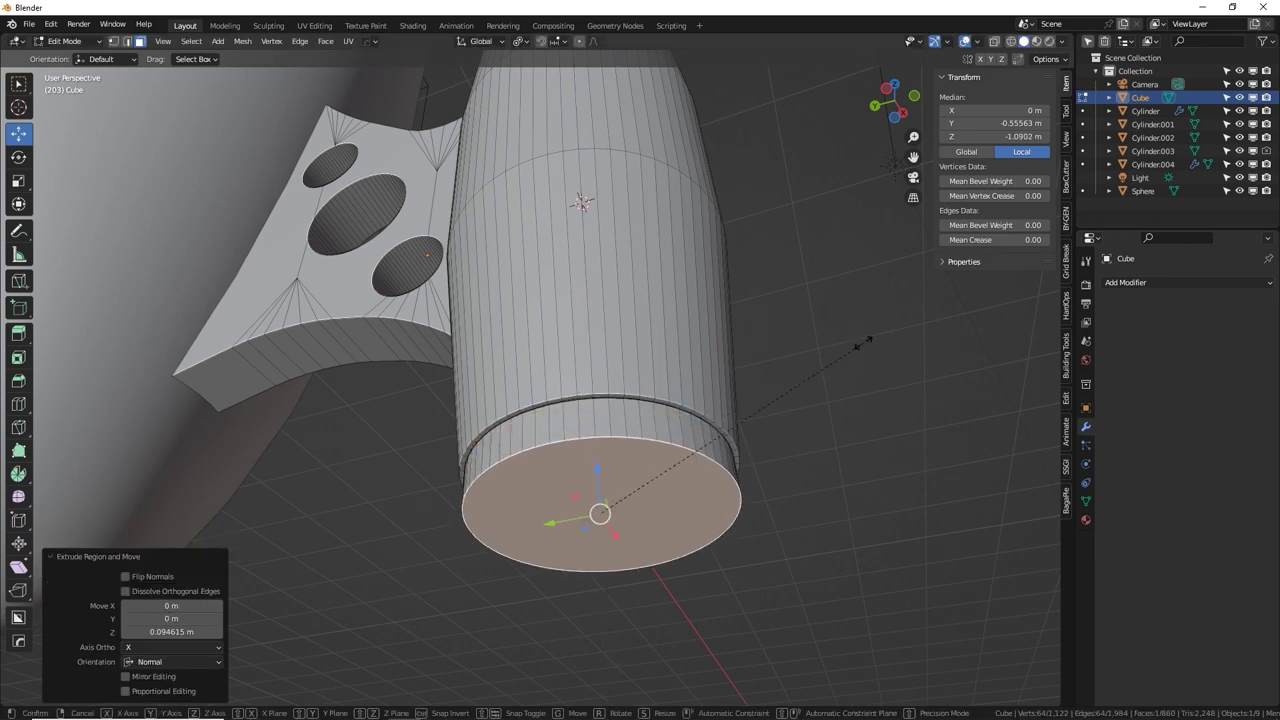
key("s")
left_click(889, 353)
Inset the collar's bottom face about 0.013 m, extrude it down about 0.314 m and scale it to 0.766 as a tapered nozzle.
key("i")
left_click(883, 352)
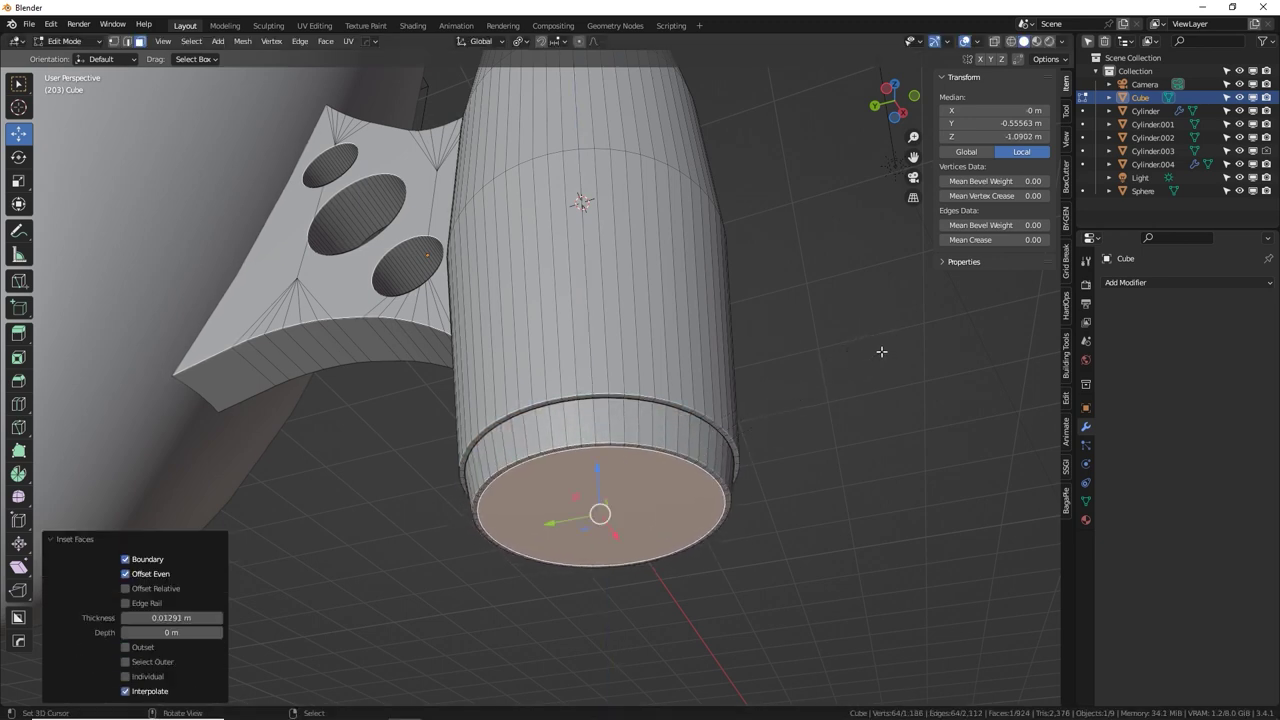
key("e")
left_click(862, 460)
key("s")
left_click(850, 462)
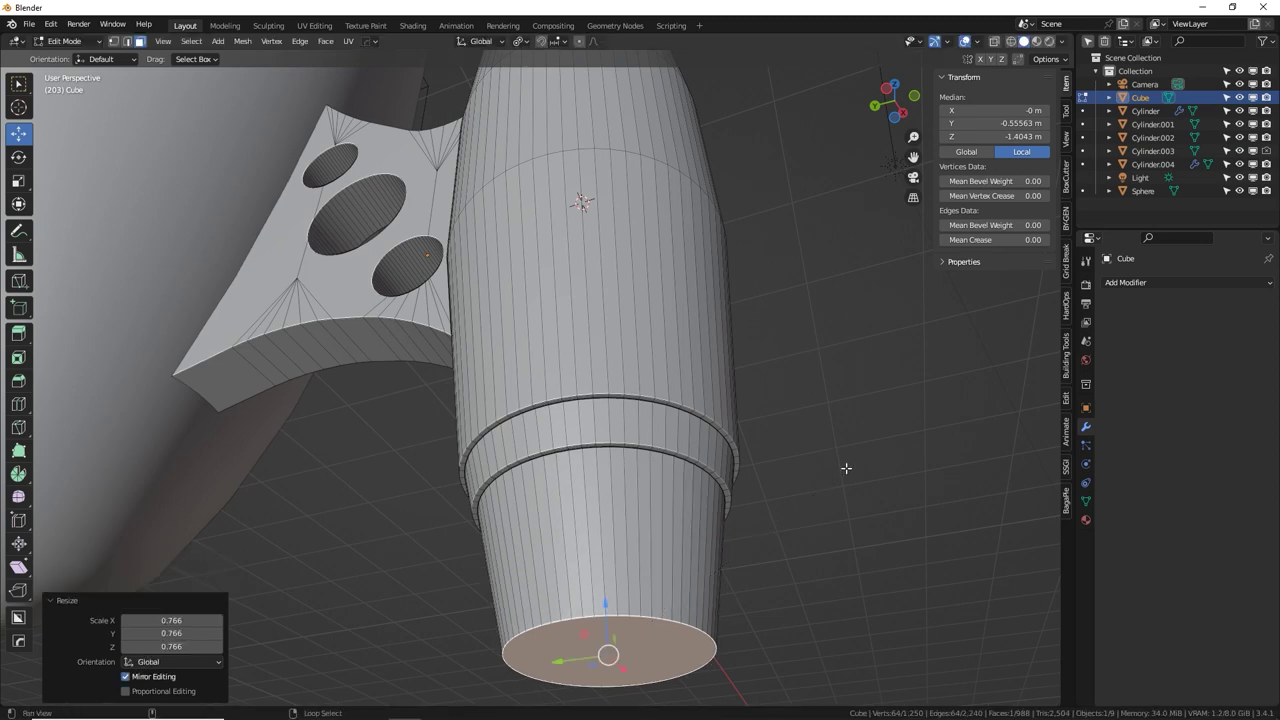
Inset the nozzle's end face slightly and extrude it inward to hollow the nozzle.
middle_click_drag(846, 463, 873, 397)
key("i")
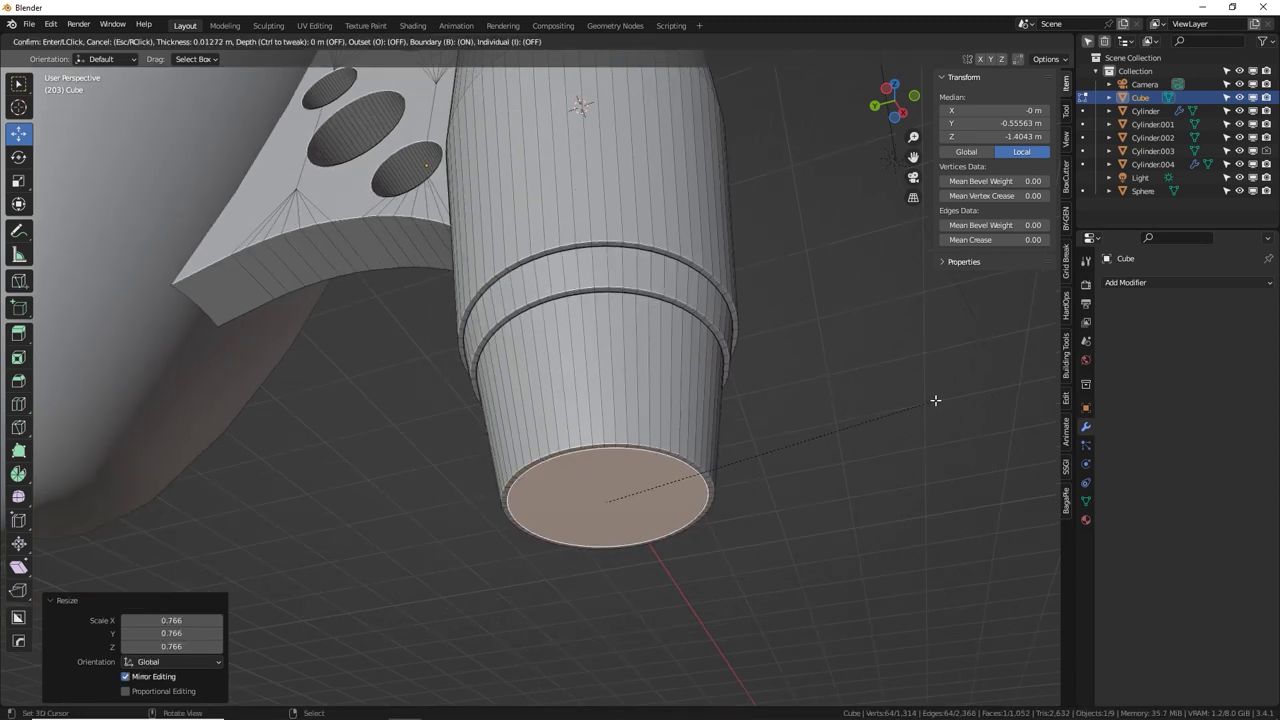
left_click(926, 414)
key("e")
left_click(846, 357)
Extrude the floor face inside the pod's upper funnel upward about 0.139 m.
middle_click_drag(846, 357, 790, 556)
right_click(628, 525)
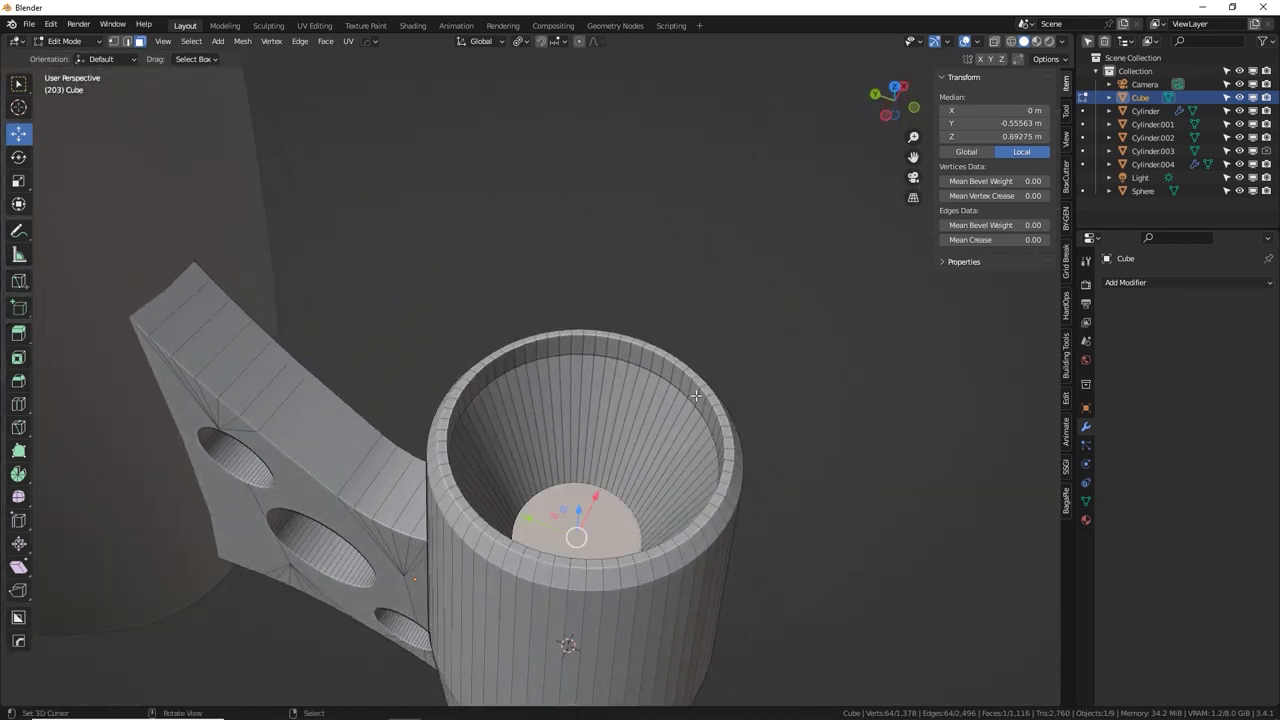
middle_click_drag(696, 396, 753, 426)
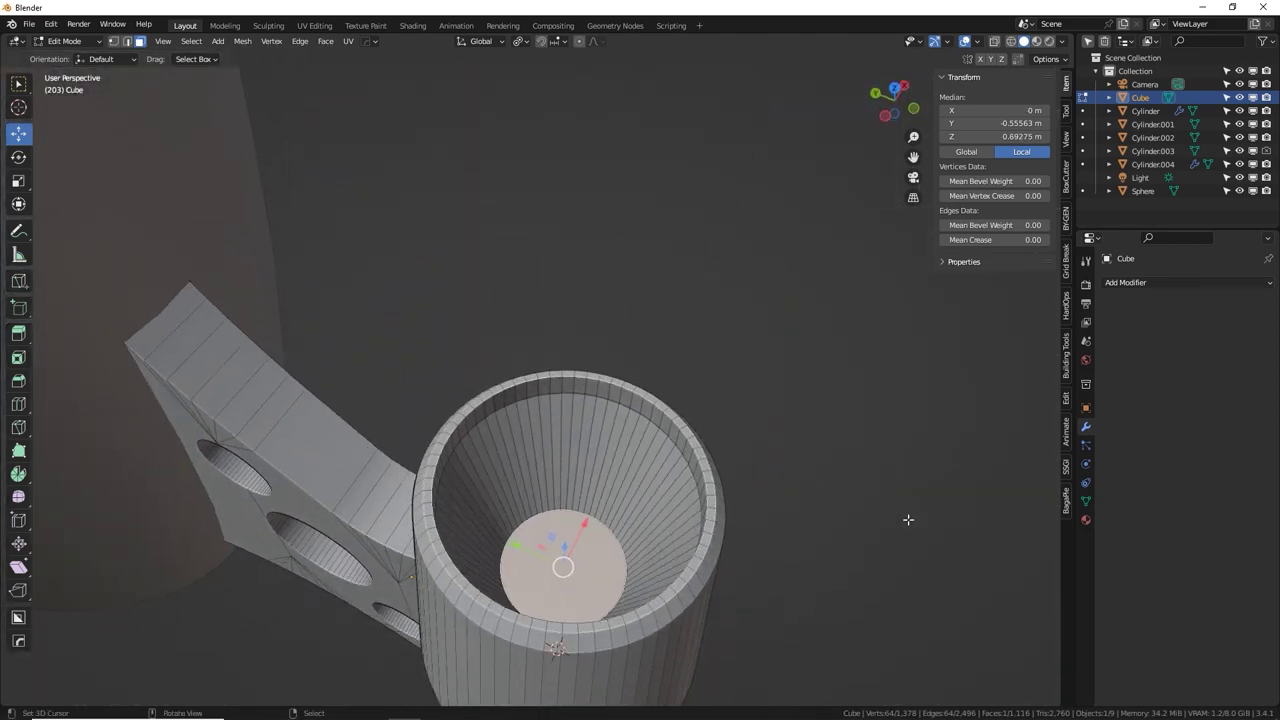
key("i")
left_click(848, 570)
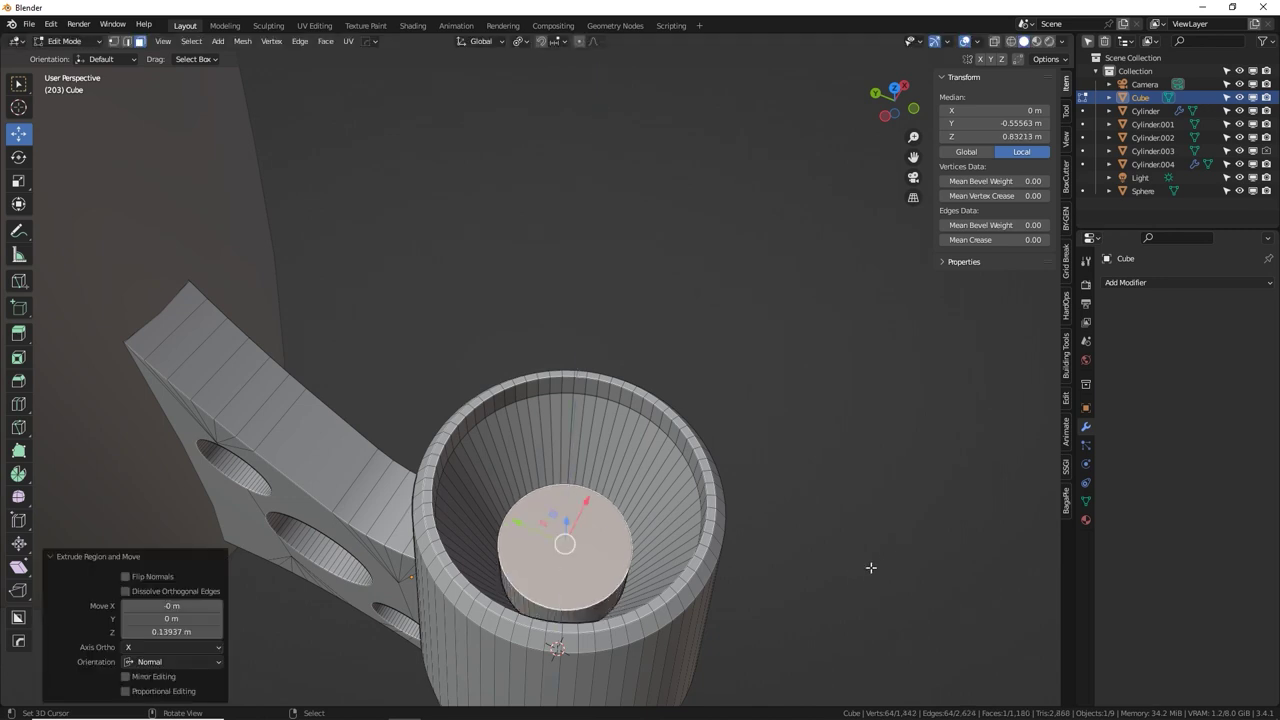
Inset the raised disc in the funnel about 0.039 m and extrude it up about 0.543 m as a central post.
key("e")
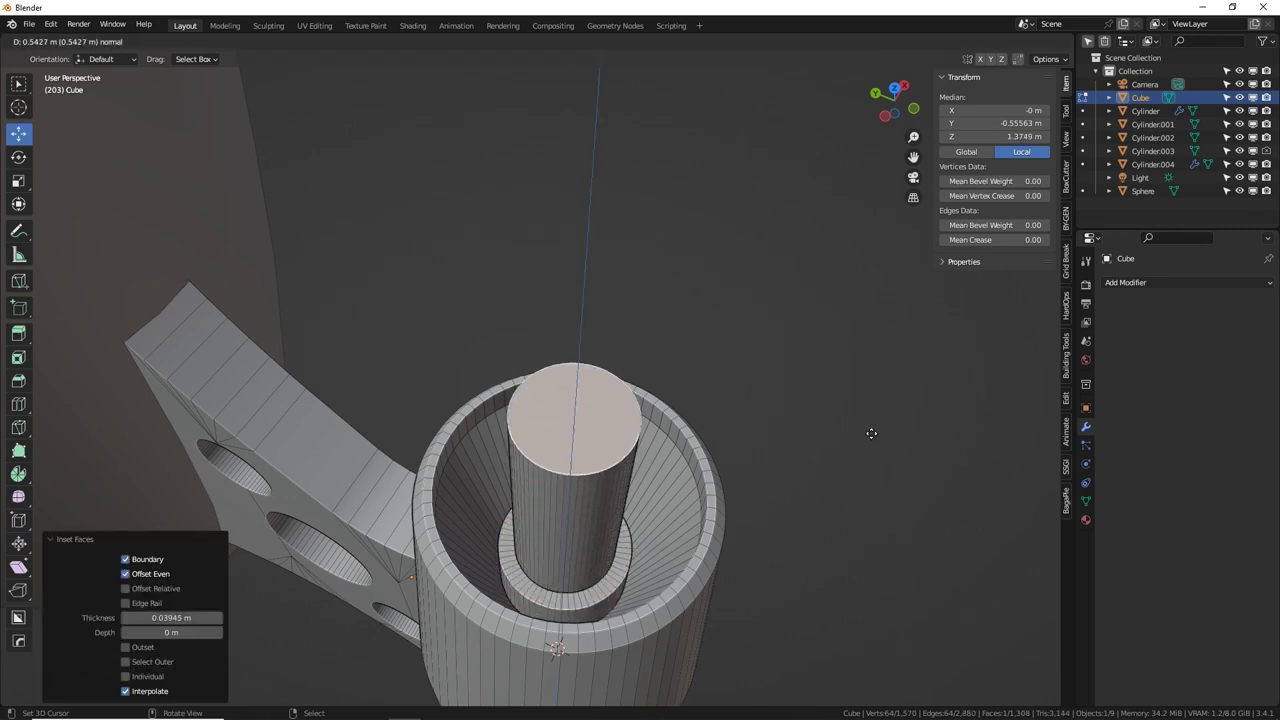
left_click(869, 437)
middle_click_drag(869, 437, 798, 391)
Round the post's top with a 15-segment bevel about 0.109 m wide and scale the dome by 2 along Z.
key("ctrl+b")
scroll(800, 415, "up", 5)
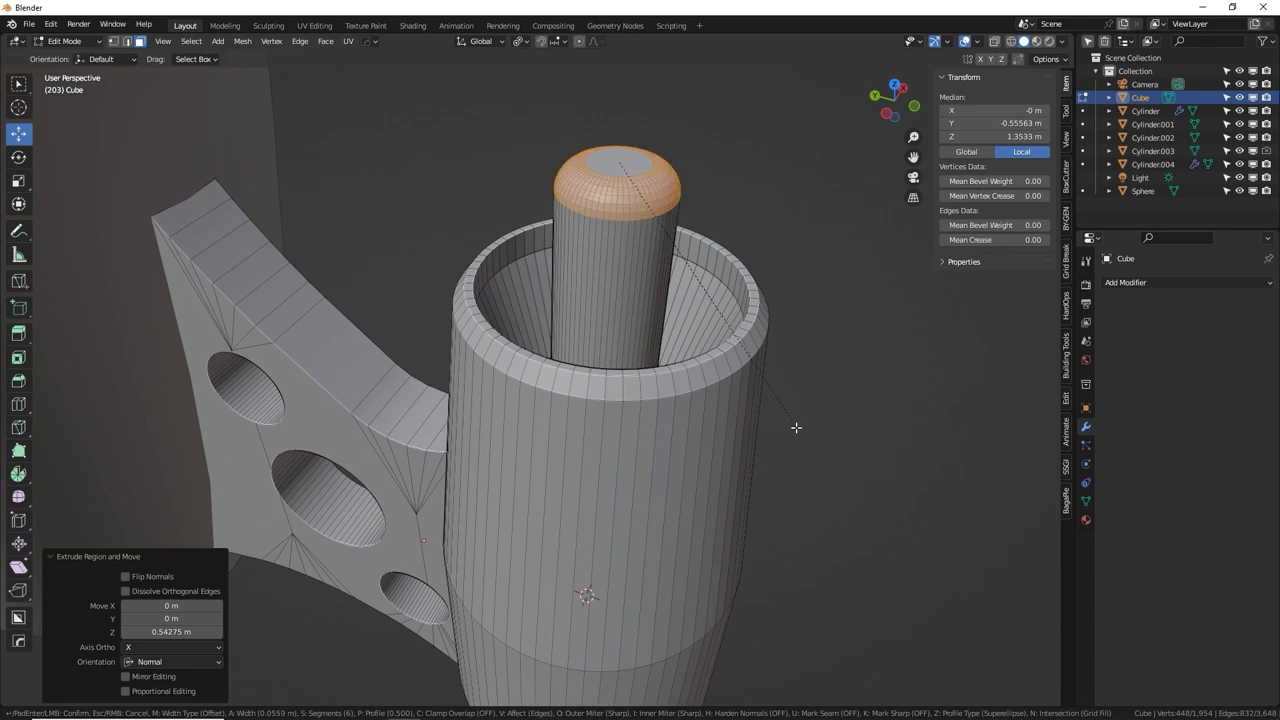
scroll(803, 441, "up", 1)
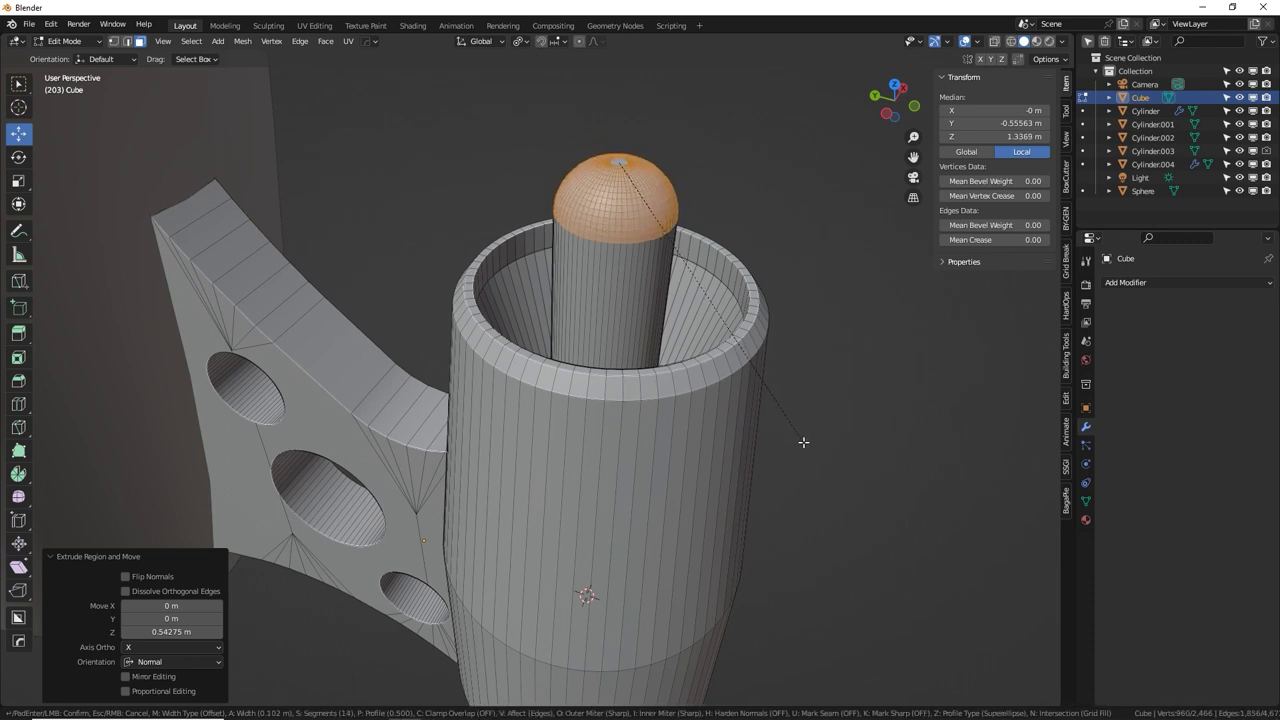
left_click(804, 447)
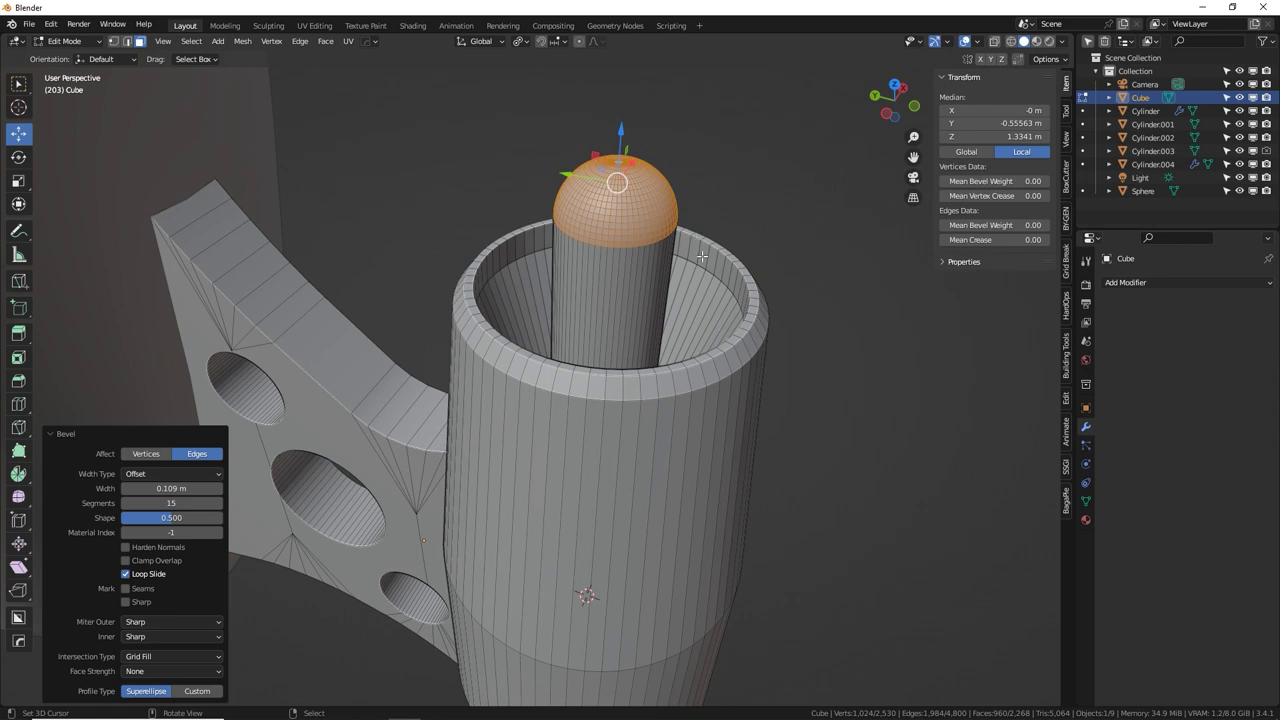
type("sz2")
key("Return")
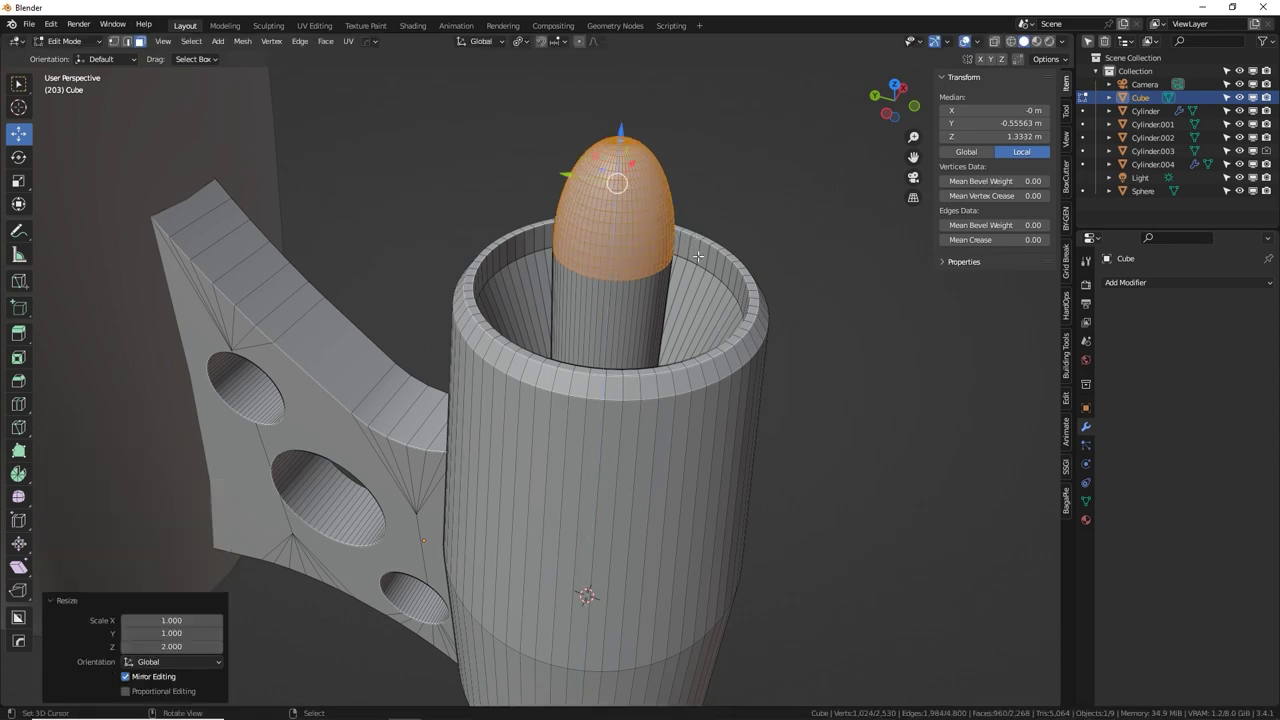
Lower the post's domed tip about 0.13 m along Z so it sits deeper in the funnel.
key("Tab")
key("Tab")
middle_click_drag(698, 255, 754, 207)
key("g")
key("z")
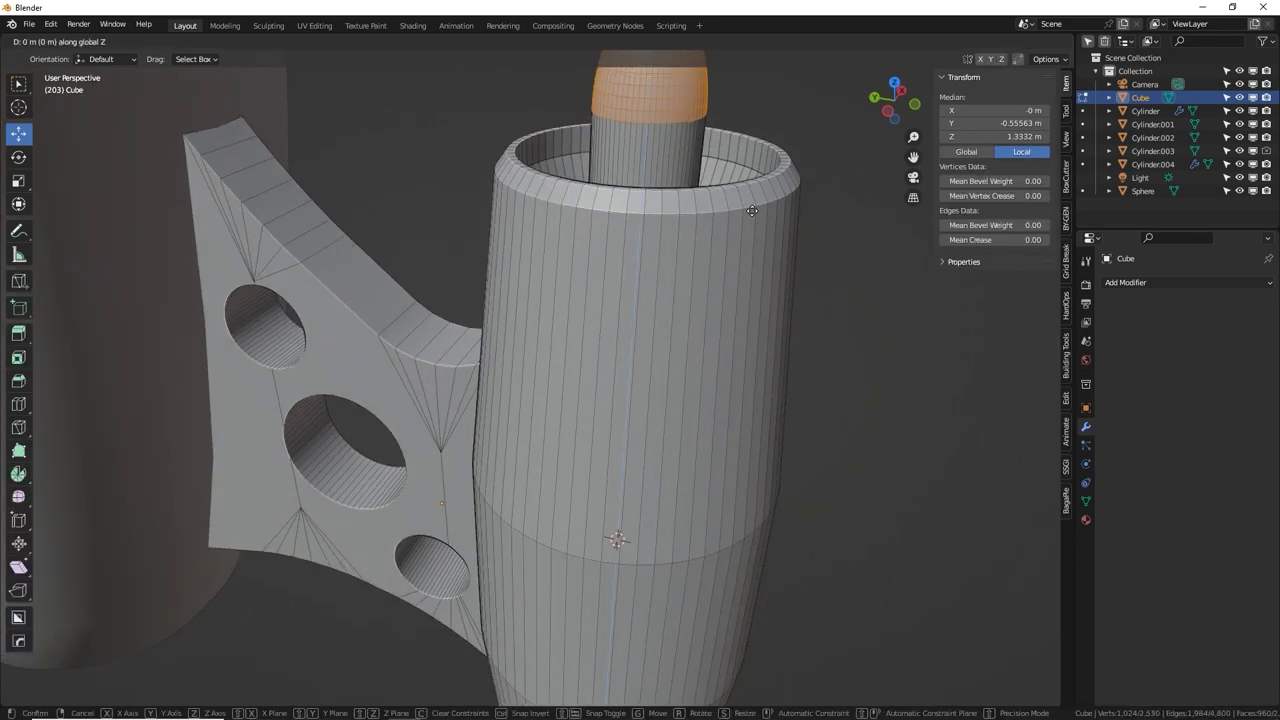
left_click(749, 265)
middle_click_drag(748, 266, 671, 405, "shift")
scroll(671, 405, "up", 1)
key("g")
key("z")
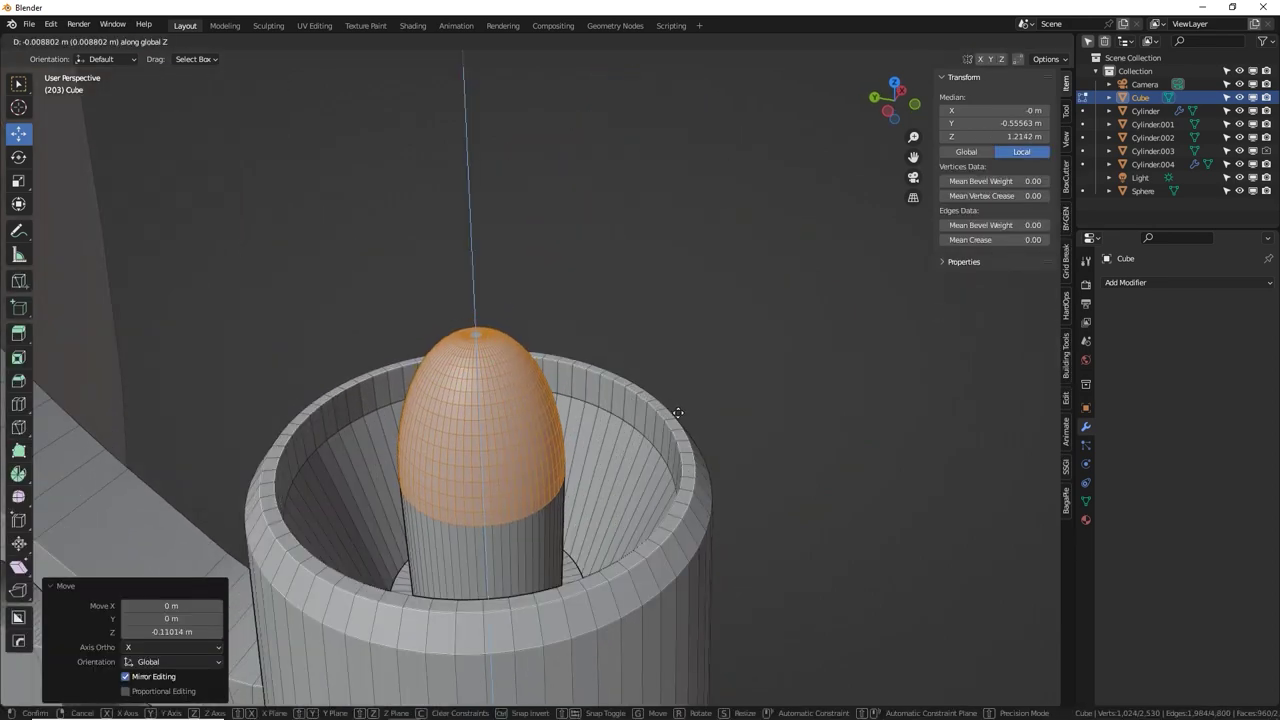
left_click(679, 414)
Apply 30° auto smooth shading to the whole fin and pod object.
key("Tab")
middle_click_drag(605, 362, 638, 364)
right_click(638, 363)
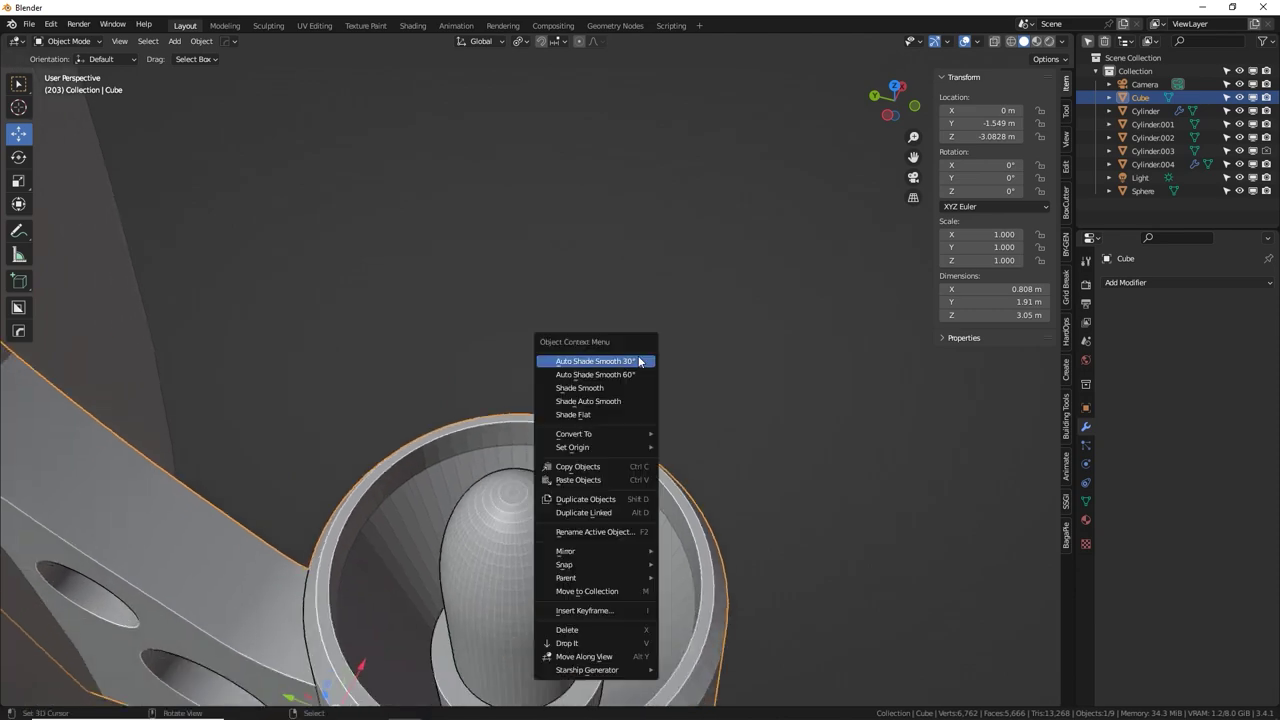
left_click(639, 362)
Inset the ring of side faces below the post's dome individually by about 0.0038 m.
middle_click_drag(615, 411, 627, 370, "shift")
scroll(607, 417, "down", 6)
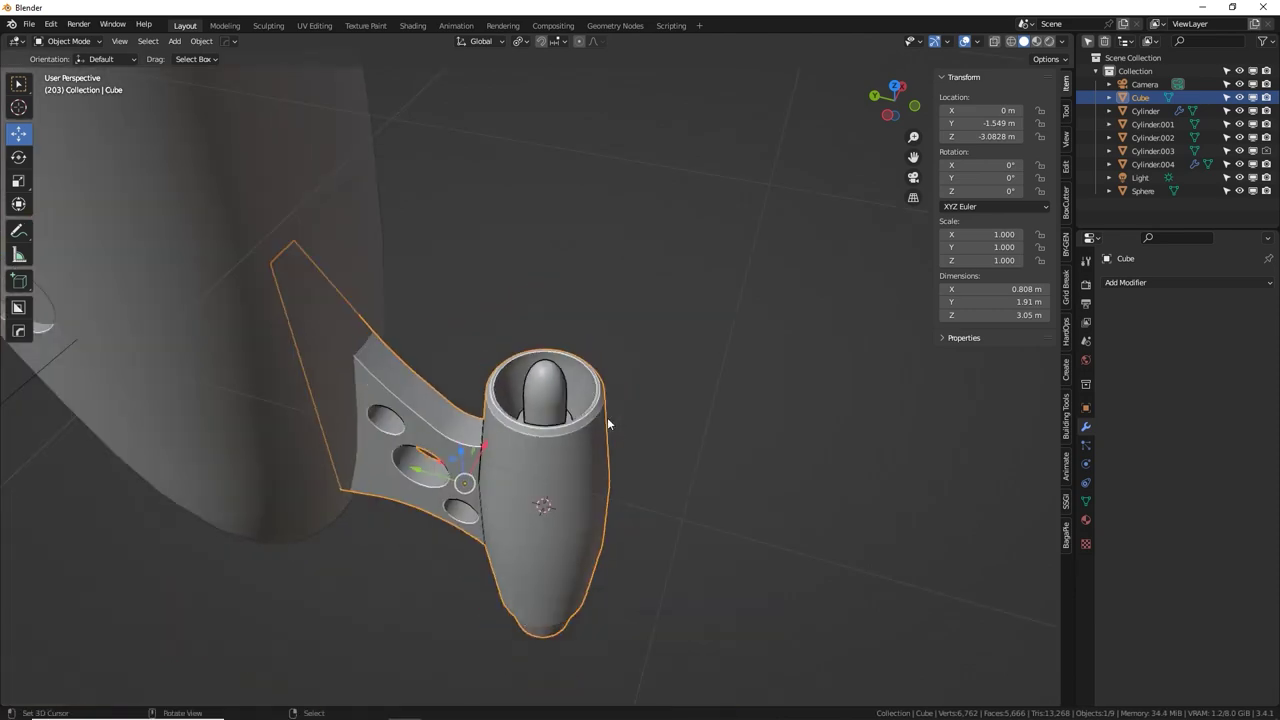
middle_click_drag(607, 417, 541, 338)
scroll(541, 338, "up", 8)
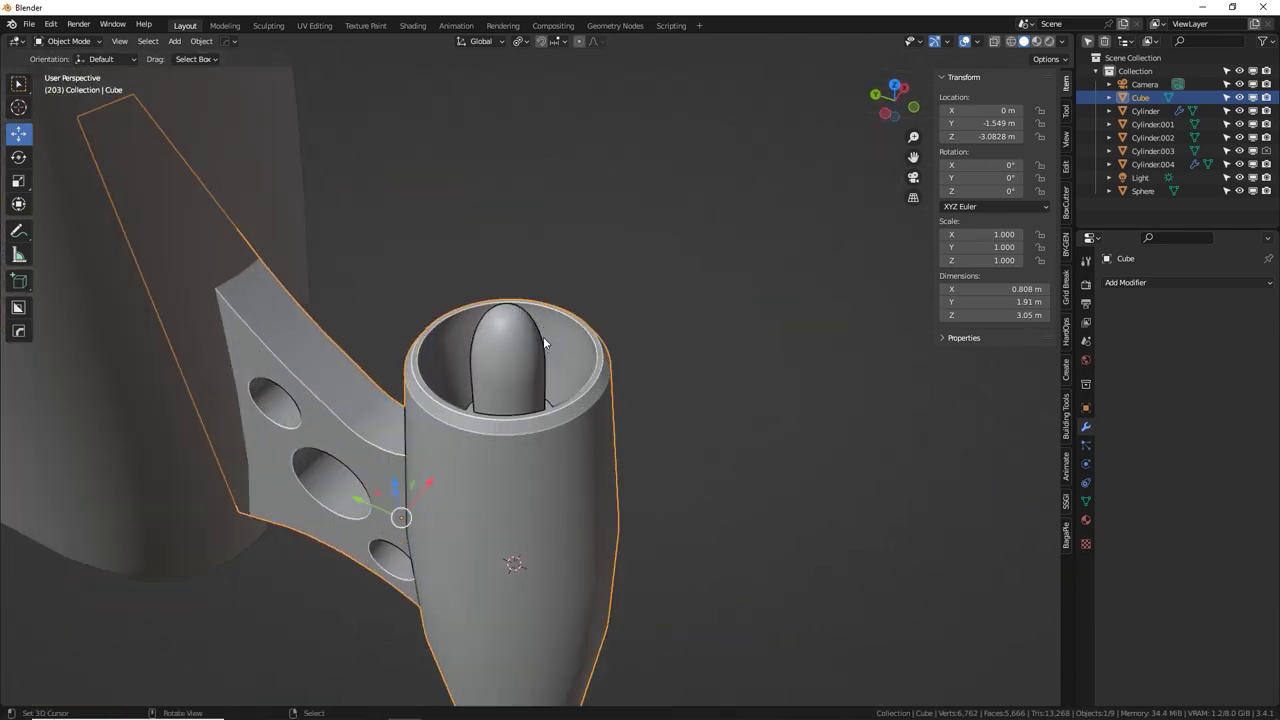
scroll(573, 343, "up", 3)
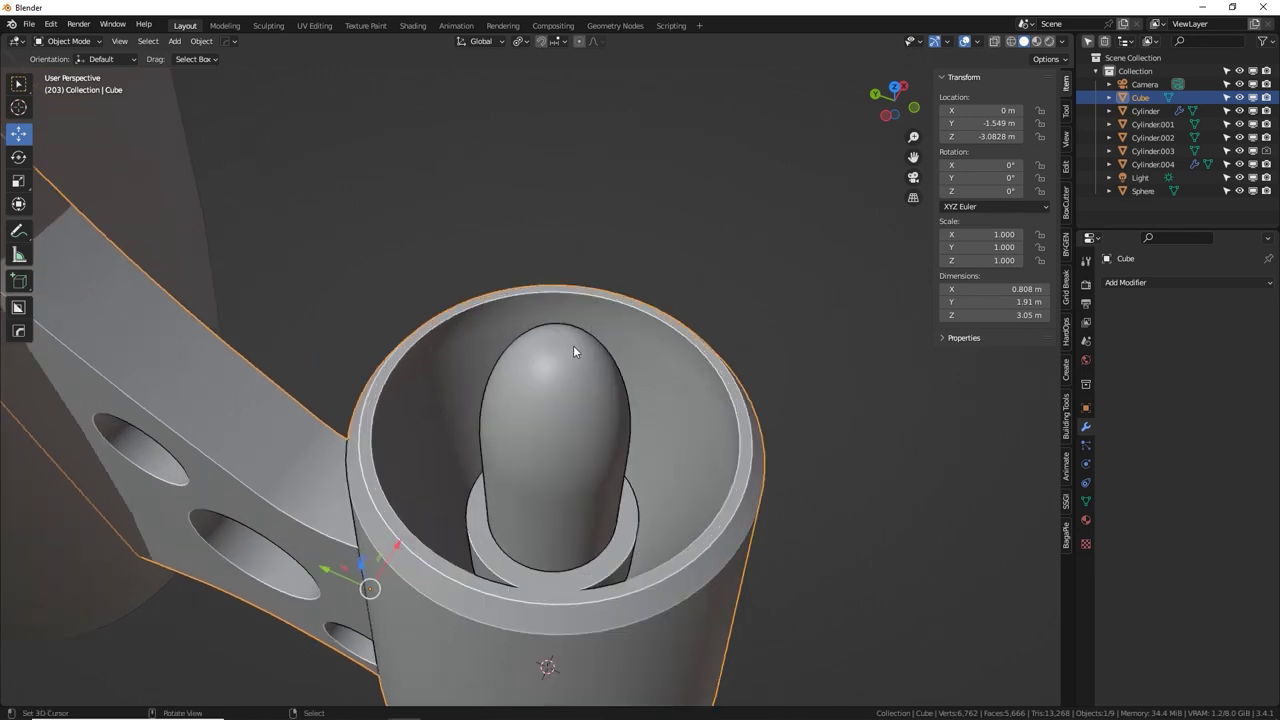
key("Tab")
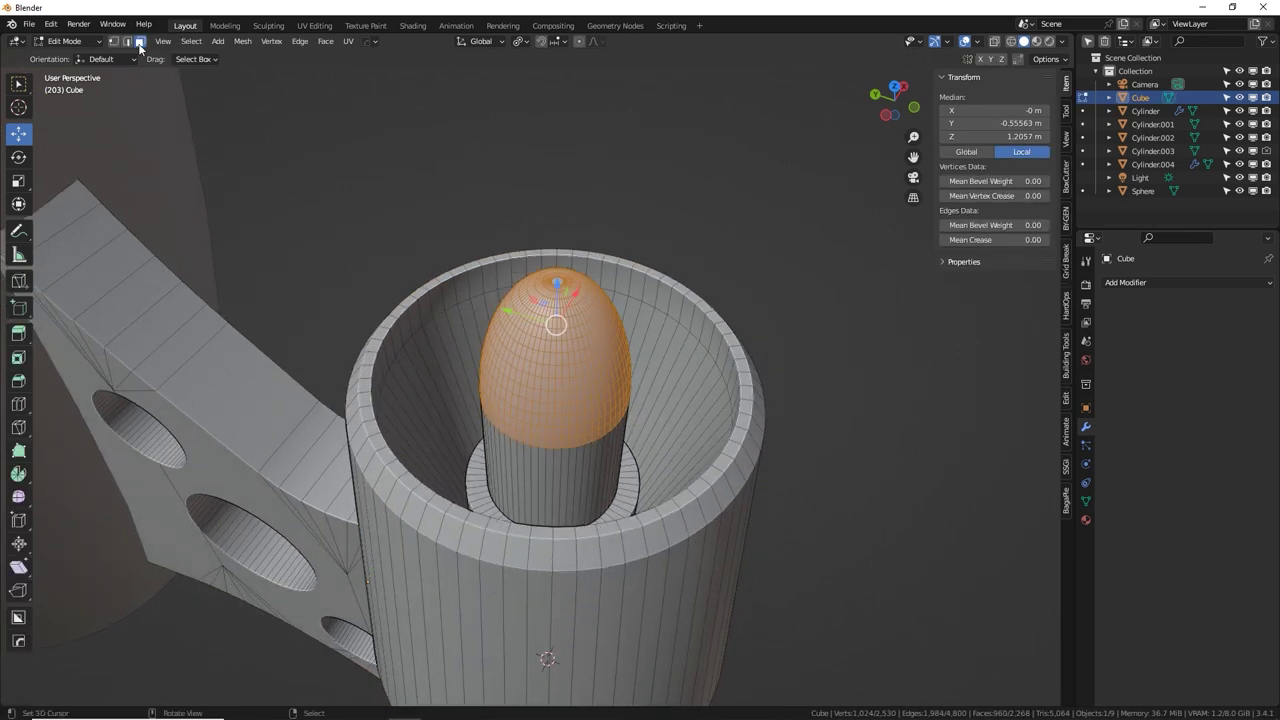
left_click(613, 453, "alt")
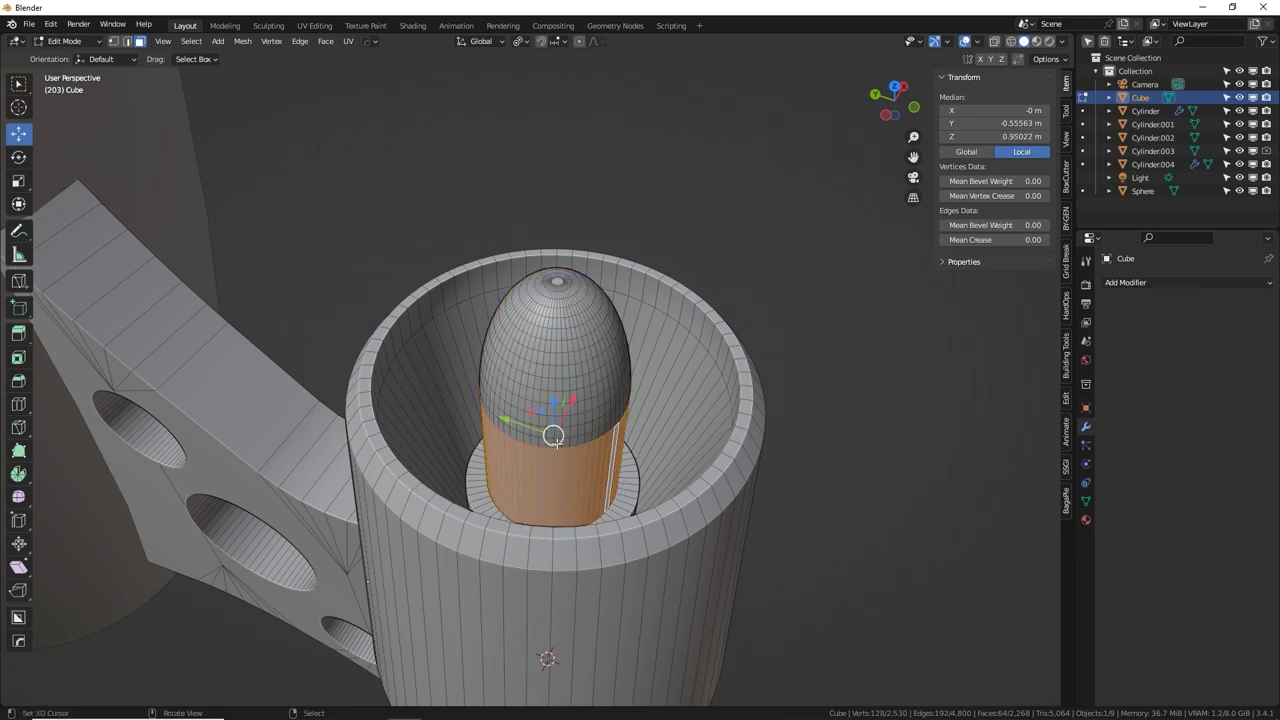
middle_click_drag(556, 462, 567, 430)
scroll(683, 400, "up", 3)
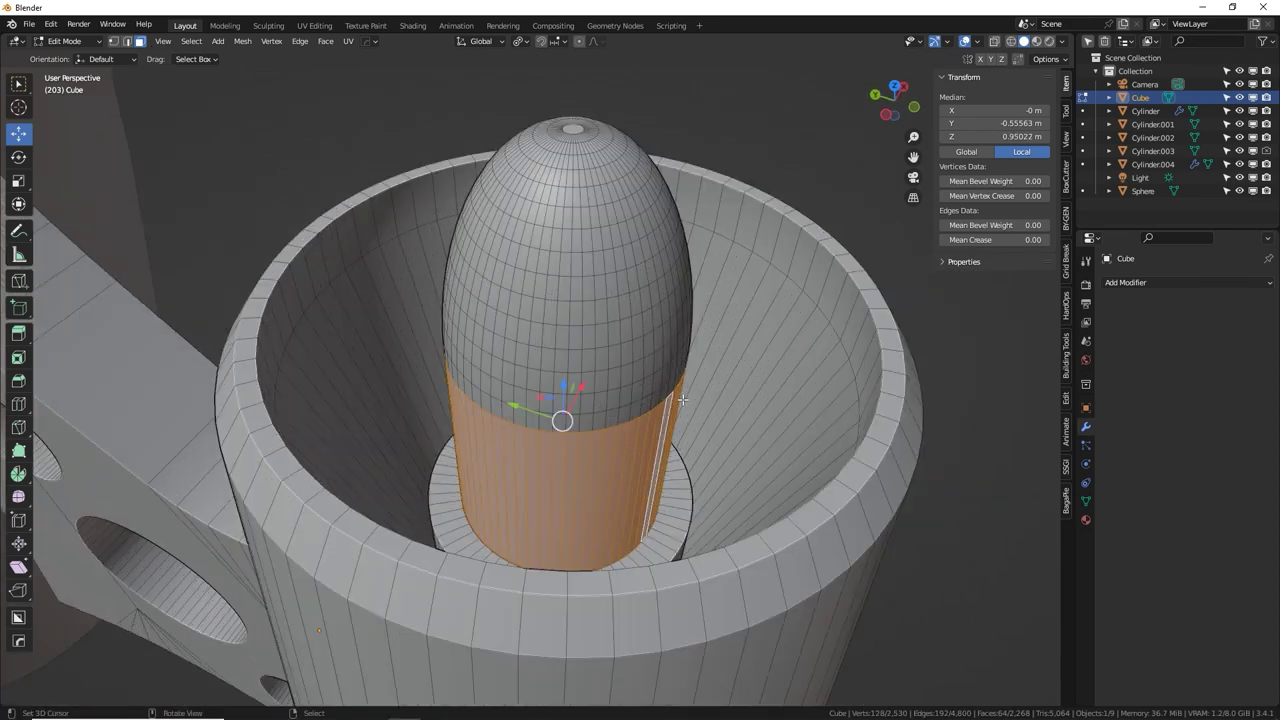
scroll(698, 402, "up", 2)
left_click_drag(697, 403, 665, 357, "alt+shift")
key("i")
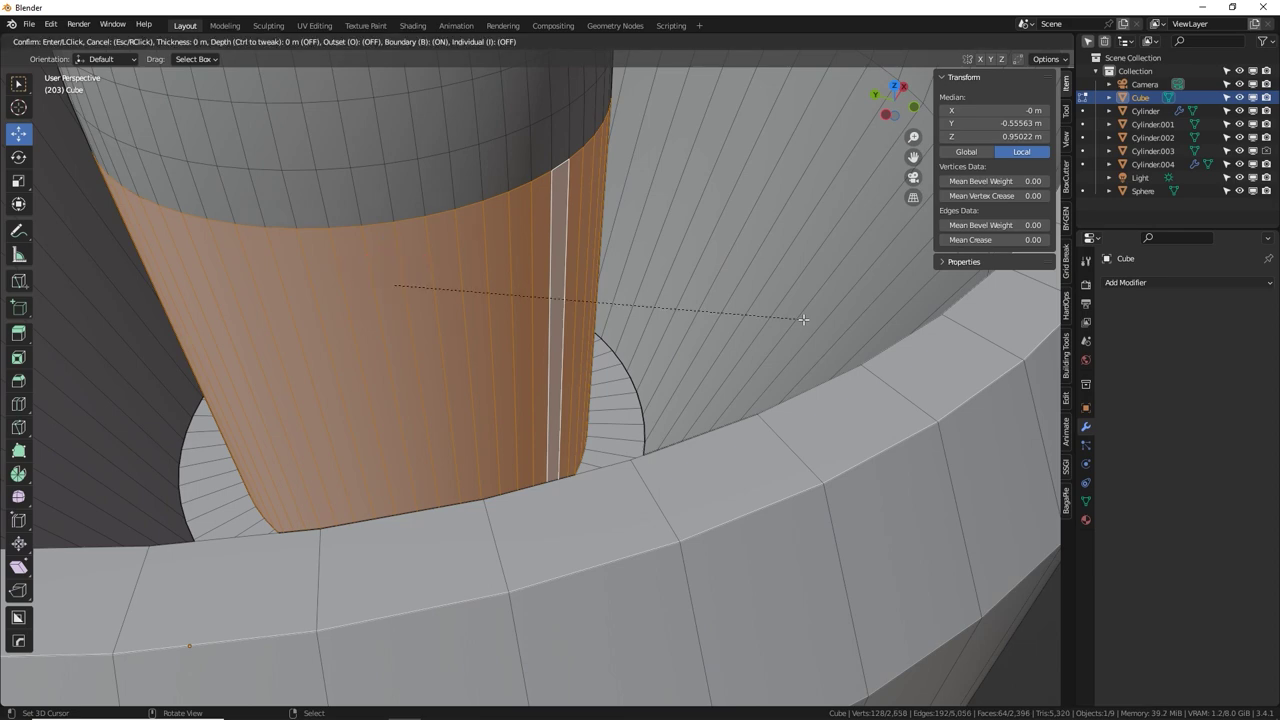
key("i")
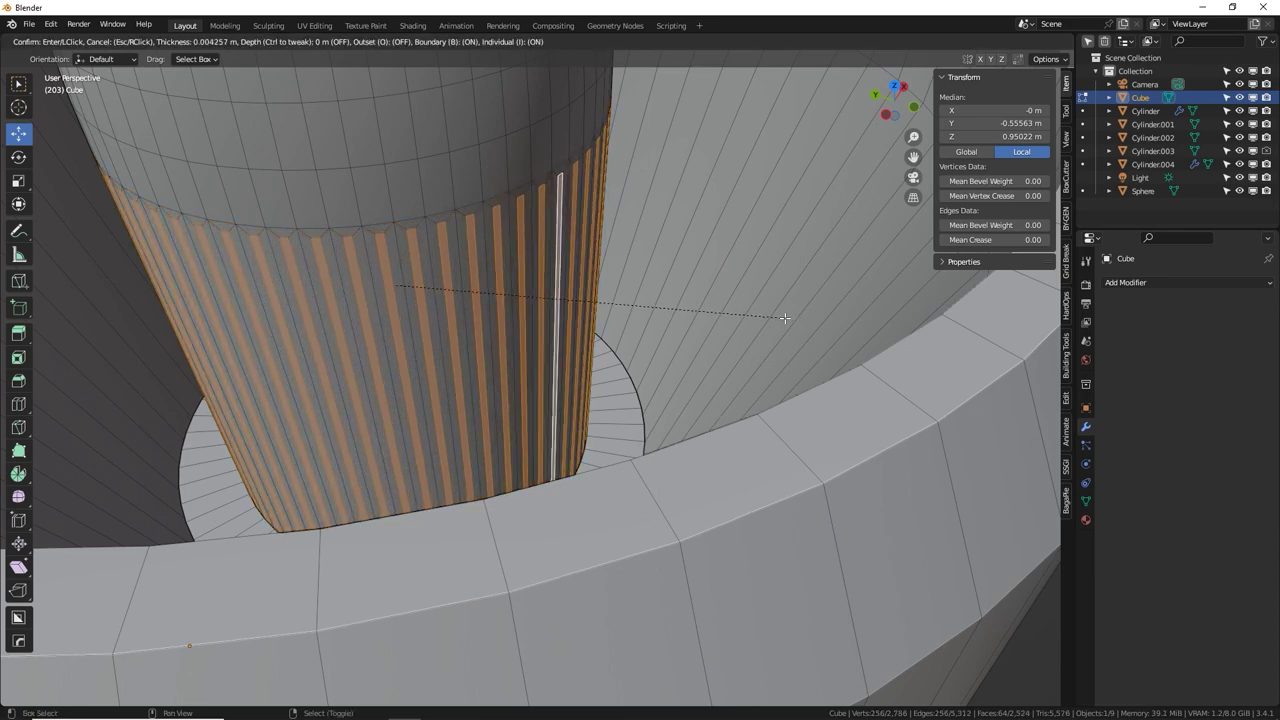
left_click(792, 318)
Extrude the ring of inset strip faces below the post's dome as individual faces.
scroll(626, 331, "down", 3)
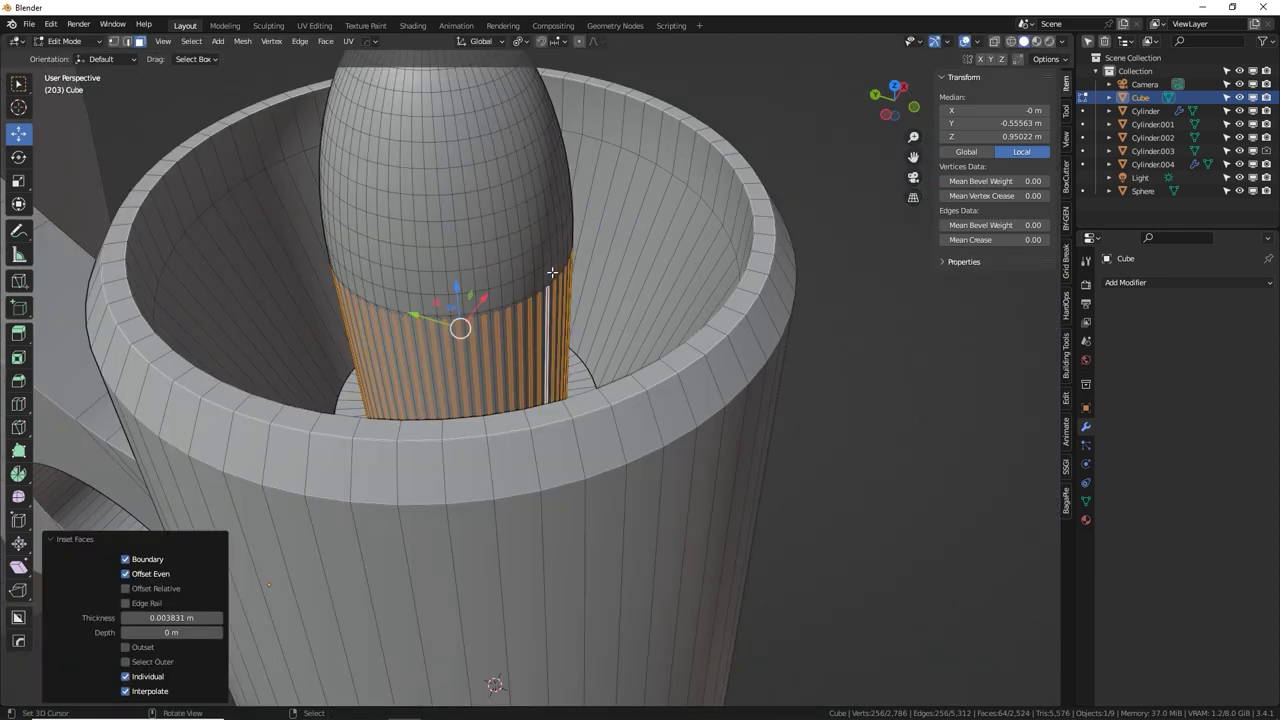
middle_click_drag(552, 272, 685, 300)
left_click(30, 341)
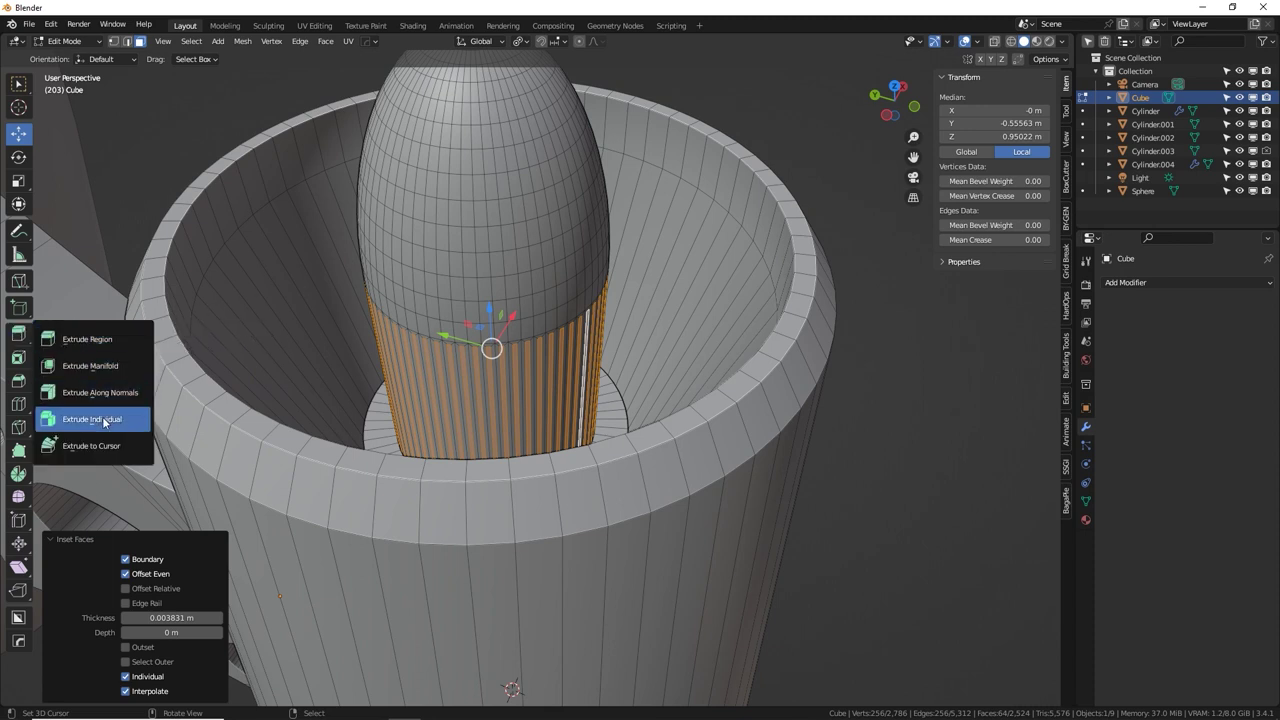
left_click(102, 418)
left_click_drag(431, 335, 234, 257)
key("Tab")
Add a cube at the pod's centre, scale it uniformly to about 0.51 and flatten it to about 0.067 along X.
scroll(504, 344, "down", 5)
middle_click_drag(504, 344, 522, 210)
scroll(541, 268, "down", 5)
middle_click_drag(538, 267, 583, 437)
scroll(507, 386, "up", 2)
key("Tab")
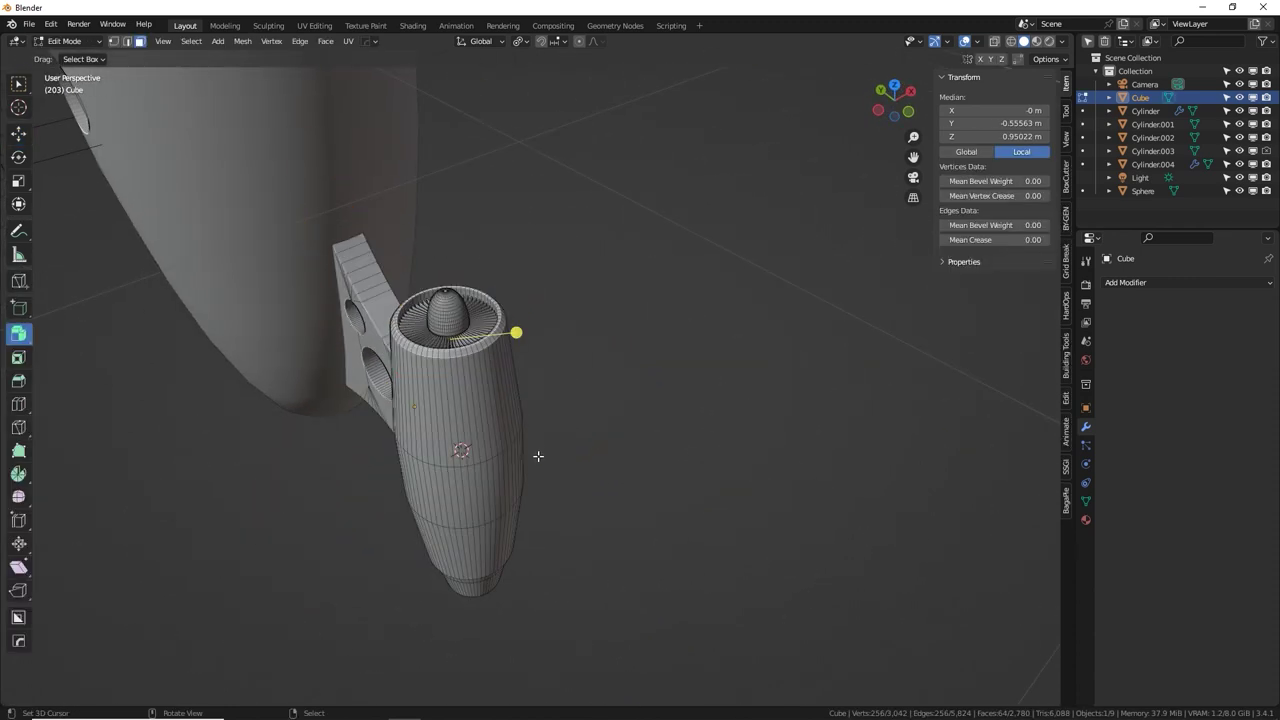
key("shift+a")
left_click(696, 316)
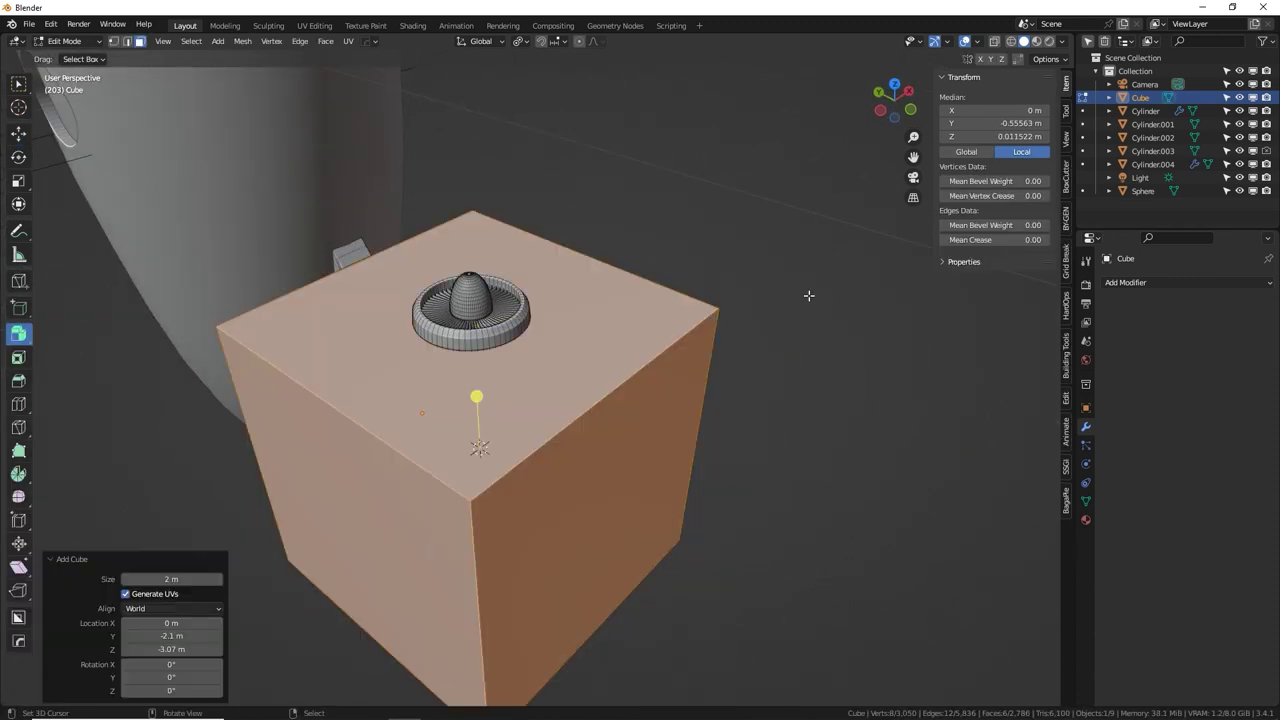
key("s")
left_click(666, 343)
key("s")
key("x")
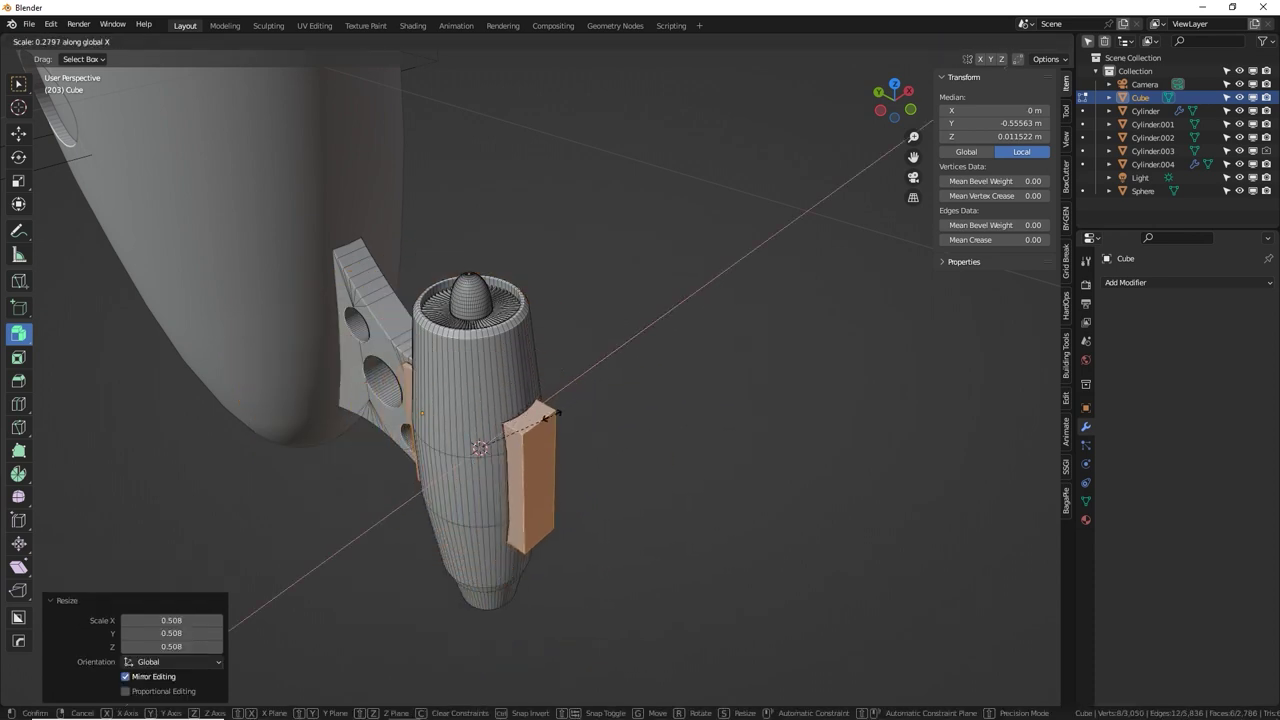
left_click(492, 436)
Move the thin plate about 0.57 m outward along Y from the pod and scale it by 1.787 along Z.
middle_click_drag(152, 275, 141, 250)
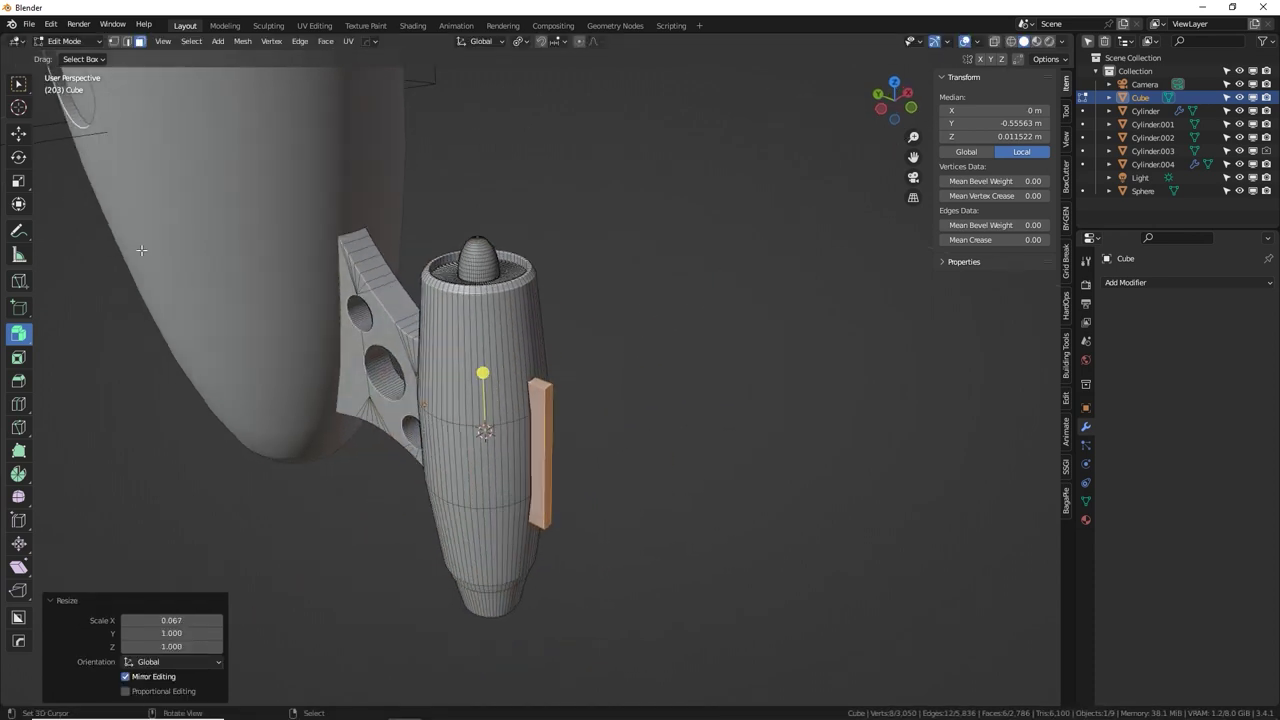
key("g")
key("y")
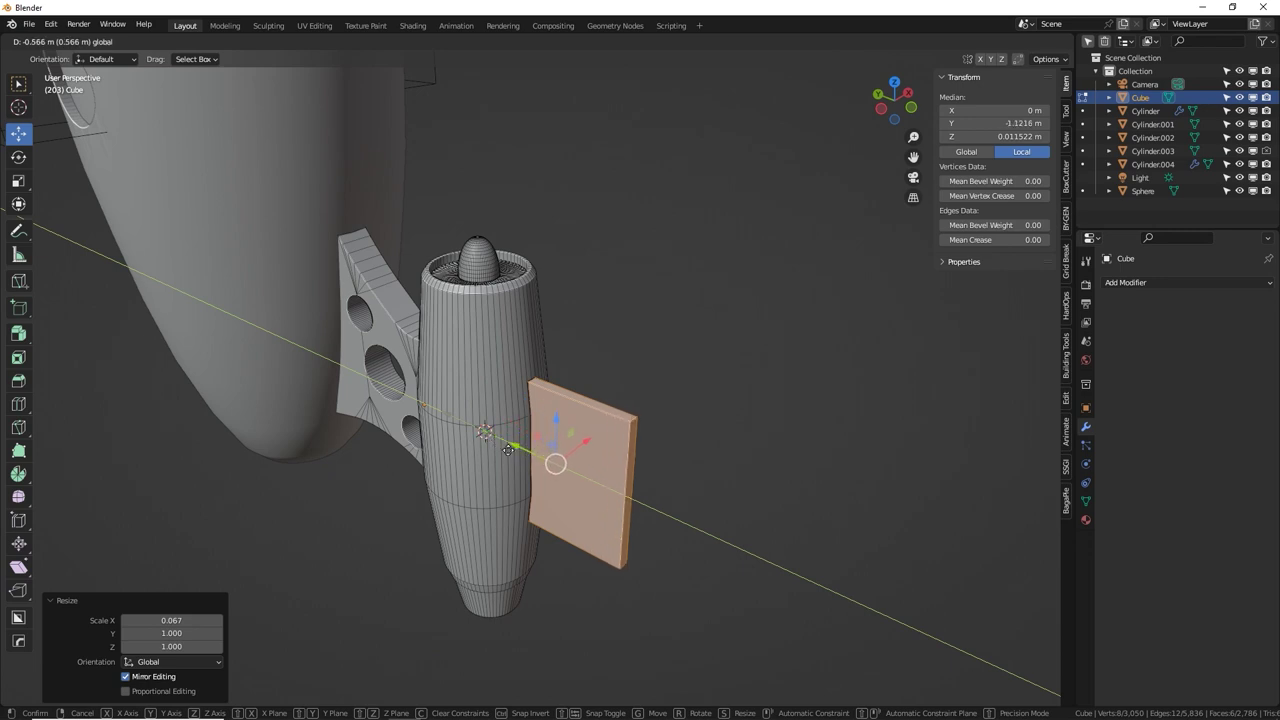
left_click(575, 440)
key("s")
key("z")
left_click(708, 335)
Lower the plate about 0.3 m along Z and stretch it slightly taller along Z.
key("g")
key("z")
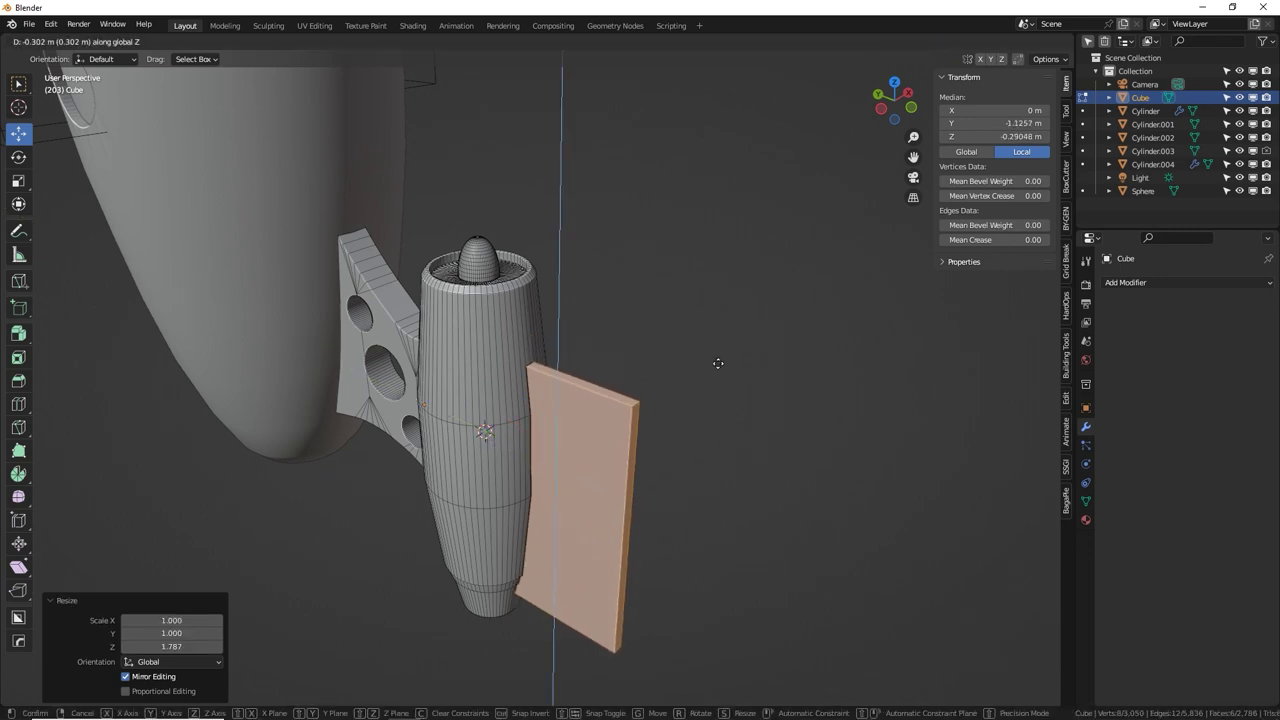
left_click(719, 357)
key("s")
key("z")
left_click(735, 319)
Extend the plate's bottom face about 0.80 m down along Z and shift its narrow inner side face slightly outward along Y.
middle_click_drag(703, 352, 660, 200)
left_click(622, 392)
key("g")
key("z")
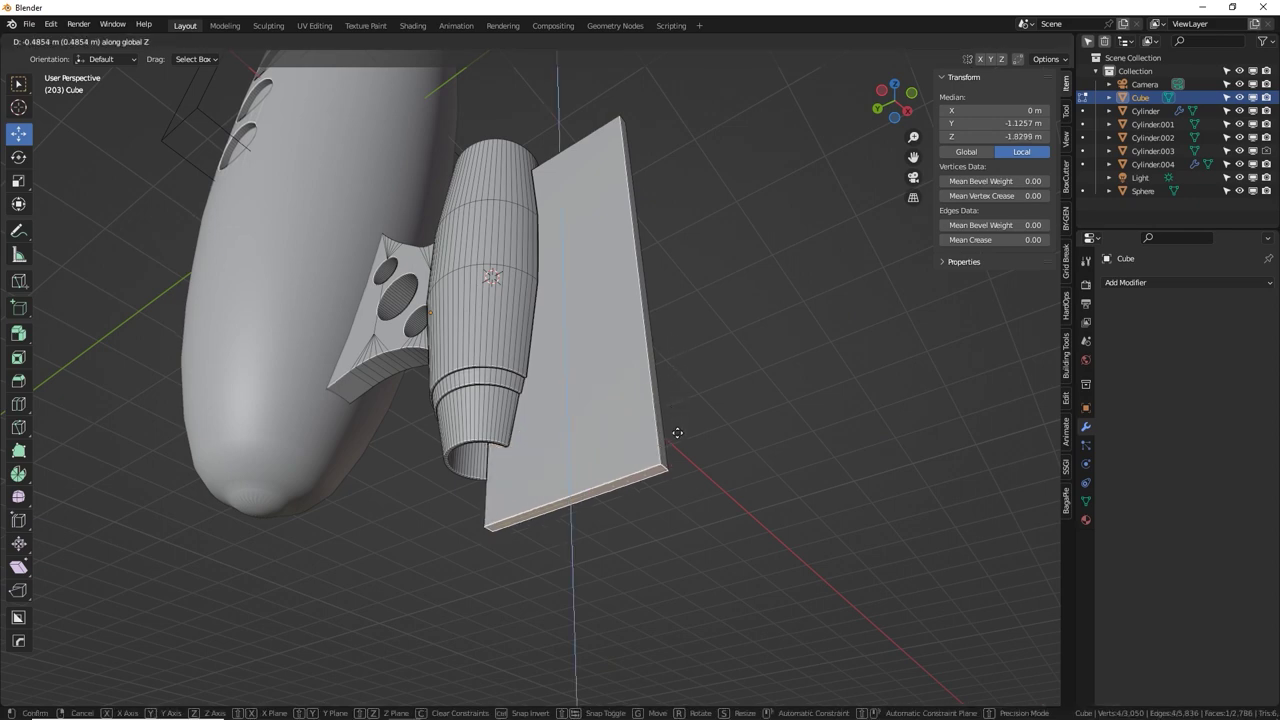
left_click(679, 470)
middle_click_drag(679, 470, 610, 500)
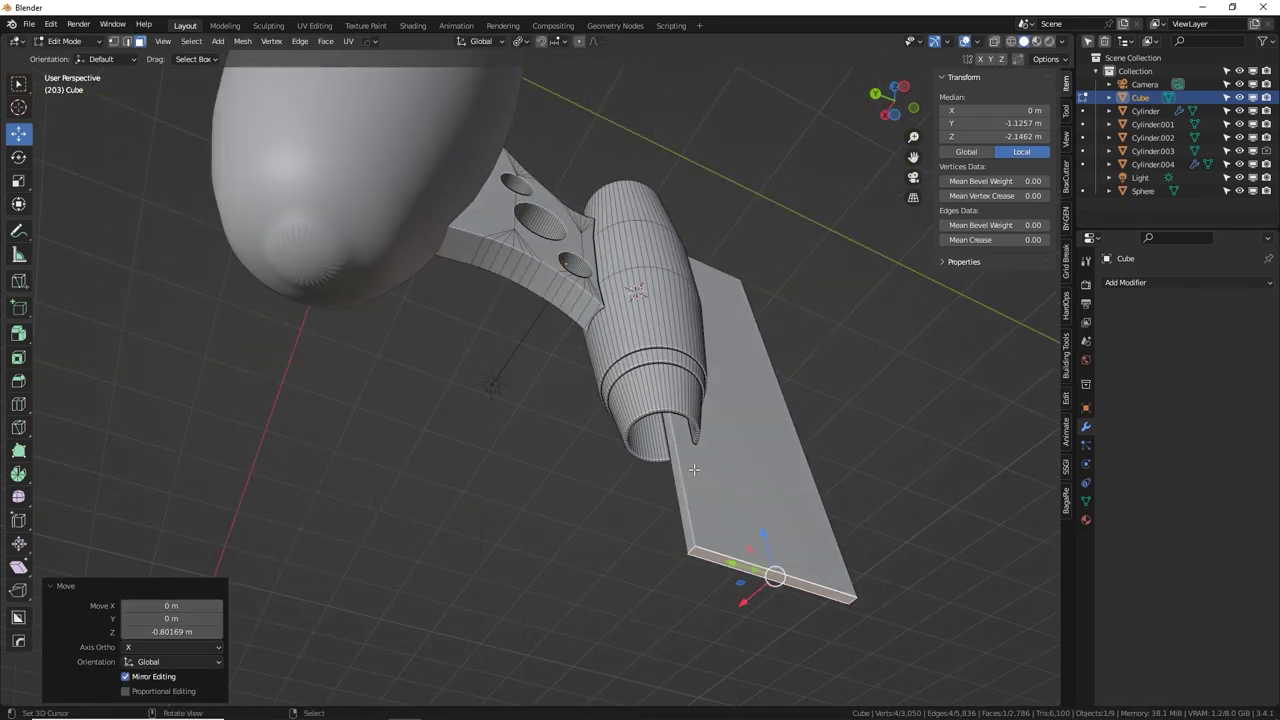
left_click(679, 470)
left_click_drag(609, 339, 629, 347)
Cut three horizontal edge loops across the plate, sliding the middle one to factor -0.231 and the lowest to 0.401.
middle_click_drag(629, 347, 657, 376)
left_click(606, 449)
left_click(622, 317)
key("ctrl+r")
left_click(659, 371)
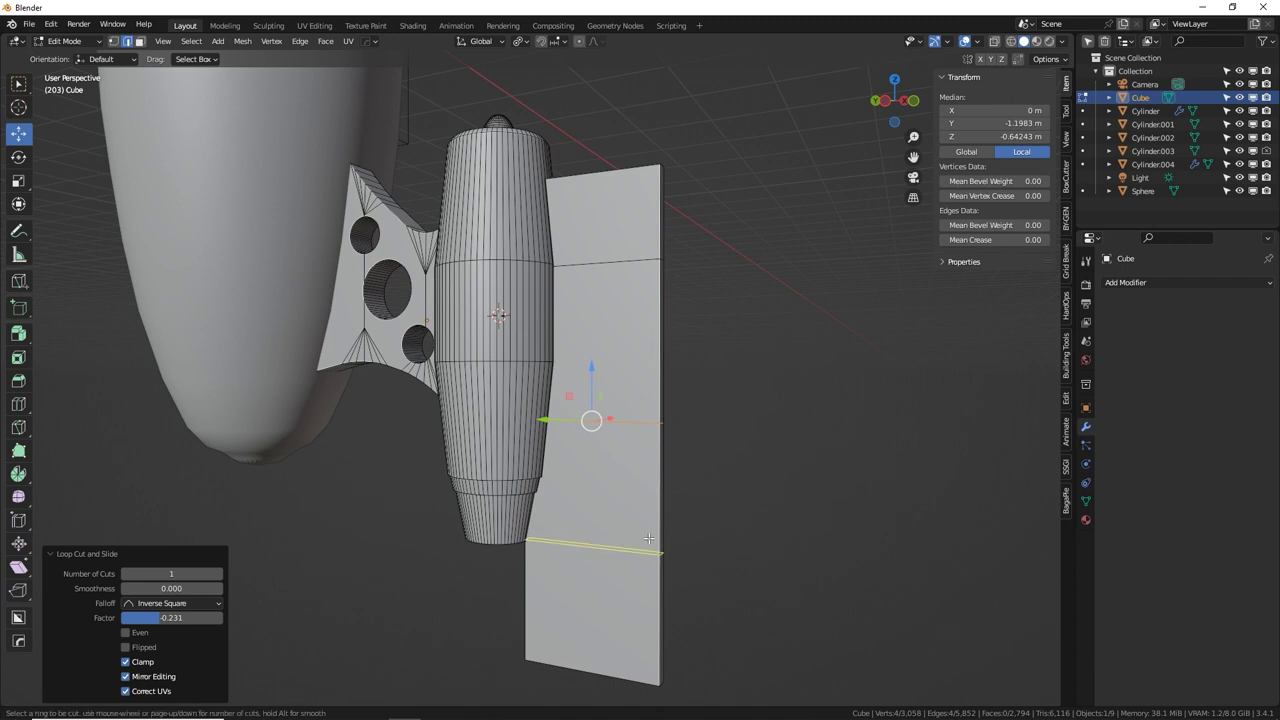
left_click(649, 538)
left_click(648, 591)
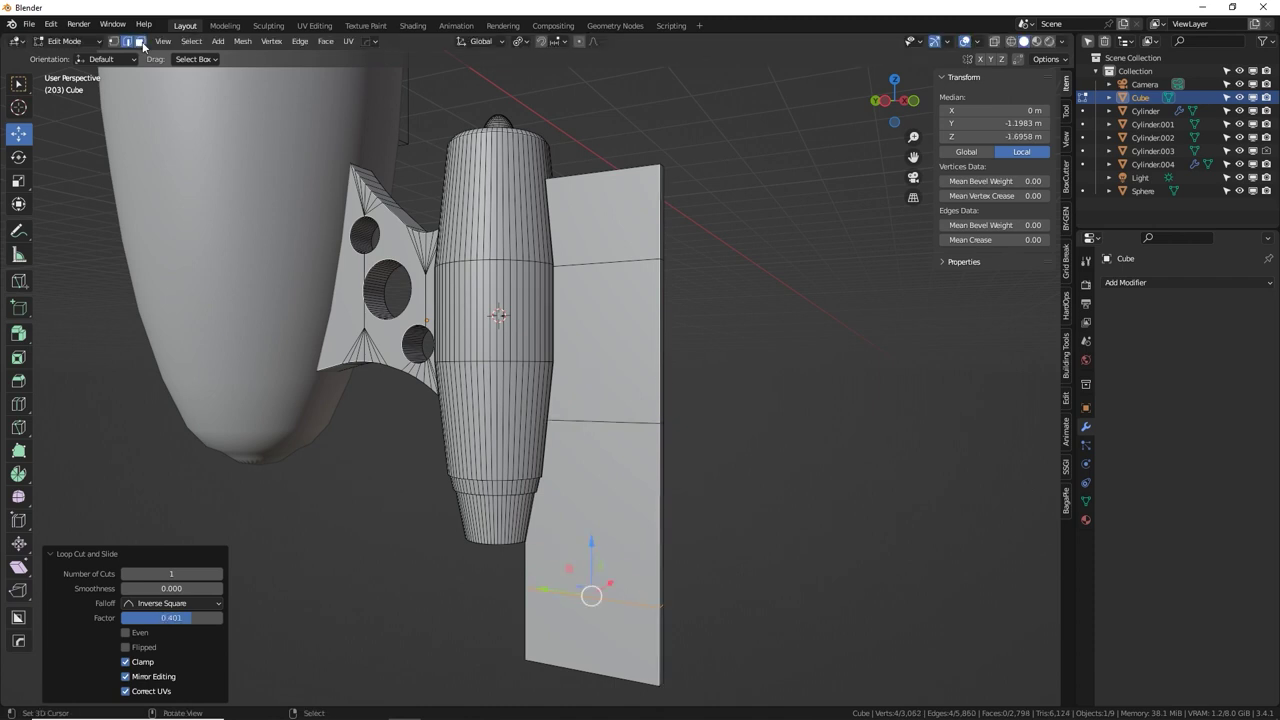
Move the narrow outer side face of the plate's lowest segment about 0.43 m along Y toward the pod.
left_click(142, 46)
middle_click_drag(775, 438, 688, 406)
right_click(625, 640)
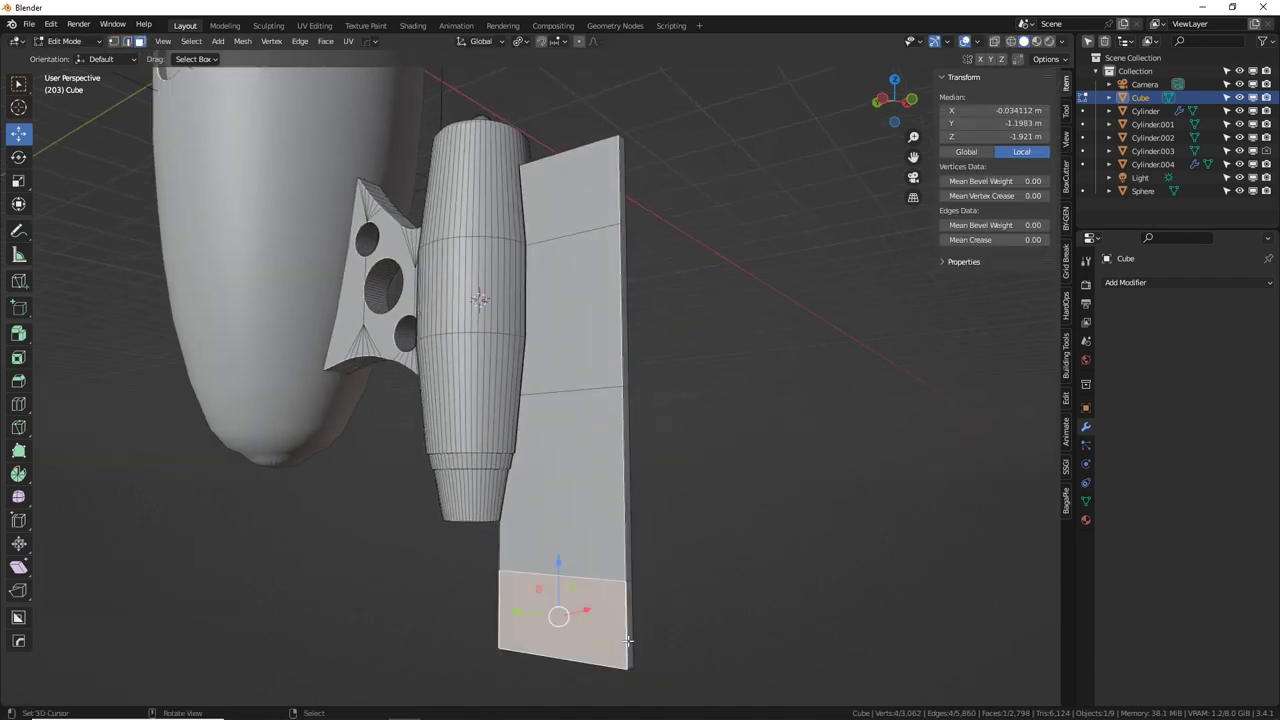
right_click(629, 638)
left_click_drag(582, 617, 518, 612)
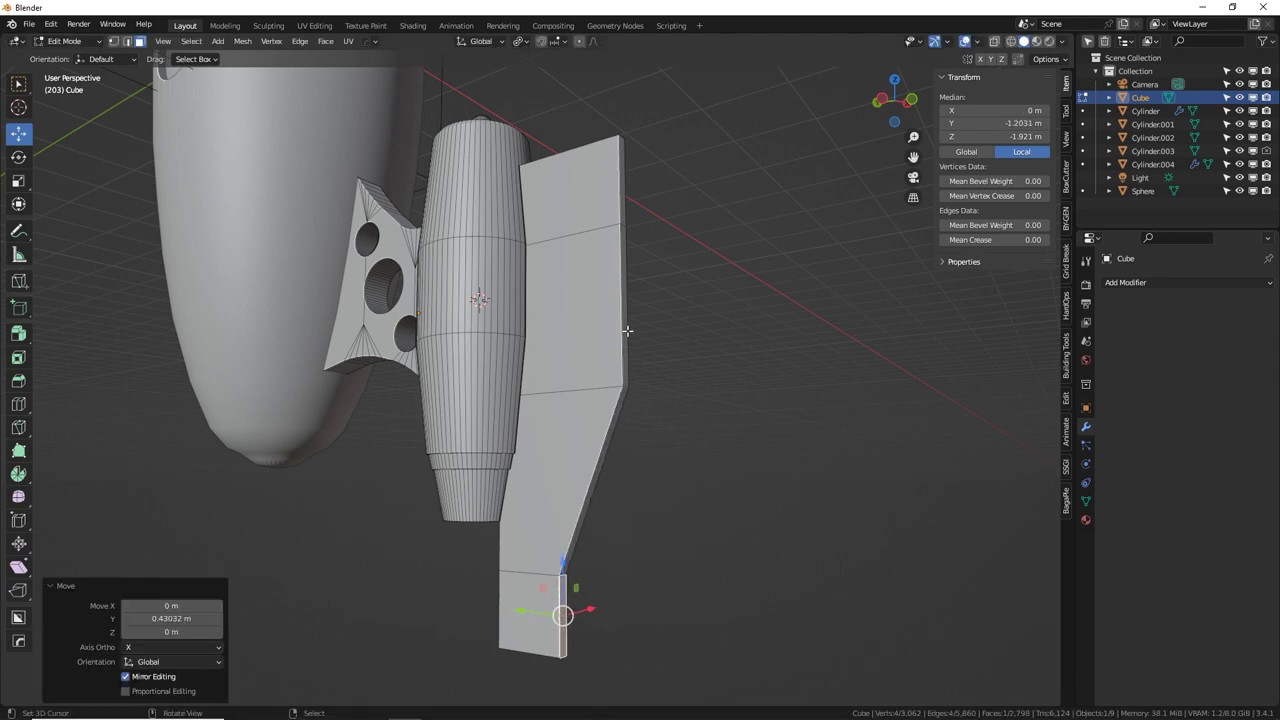
Move the plate's top outer edge about 0.51 m along Y toward the pod and pull its bottom outer edge inward too.
left_click(126, 41)
left_click(621, 137)
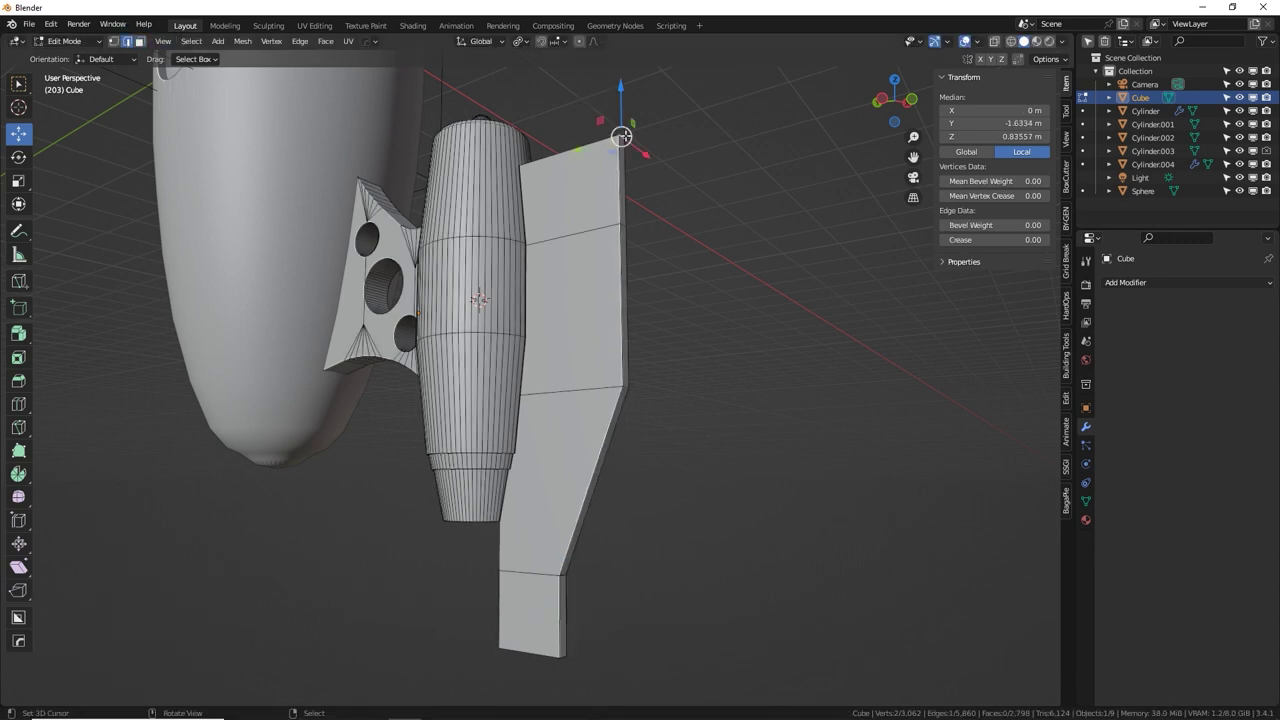
left_click_drag(578, 148, 505, 170)
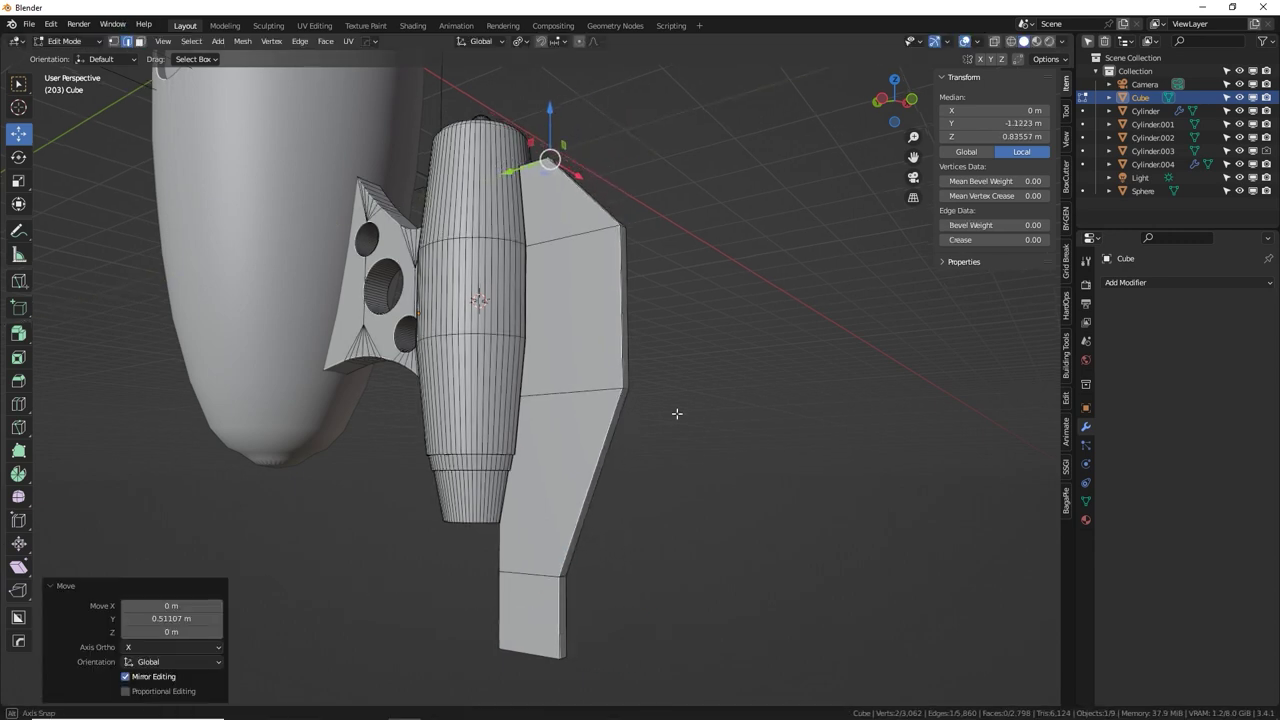
middle_click_drag(677, 409, 592, 492)
left_click(555, 500)
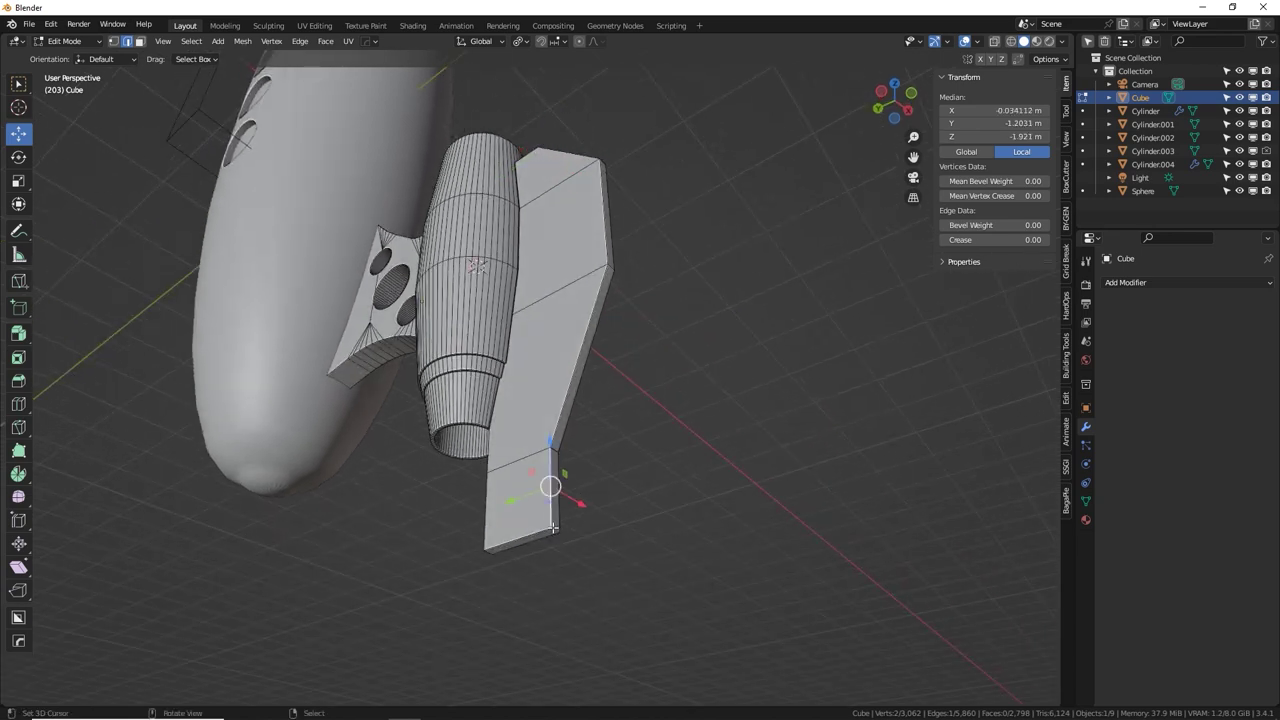
left_click_drag(515, 543, 483, 553)
Move the narrow inner side face of the plate's lowest segment about 0.15 m outward along Y, away from the pod.
middle_click_drag(507, 545, 636, 545)
left_click(668, 554)
scroll(668, 556, "up", 5)
mouse_move(598, 596)
left_mouse_down()
mouse_move(581, 592)
mouse_move(606, 600)
left_mouse_up()
middle_click_drag(606, 600, 570, 491)
middle_click_drag(531, 450, 594, 434)
scroll(594, 434, "up", 2)
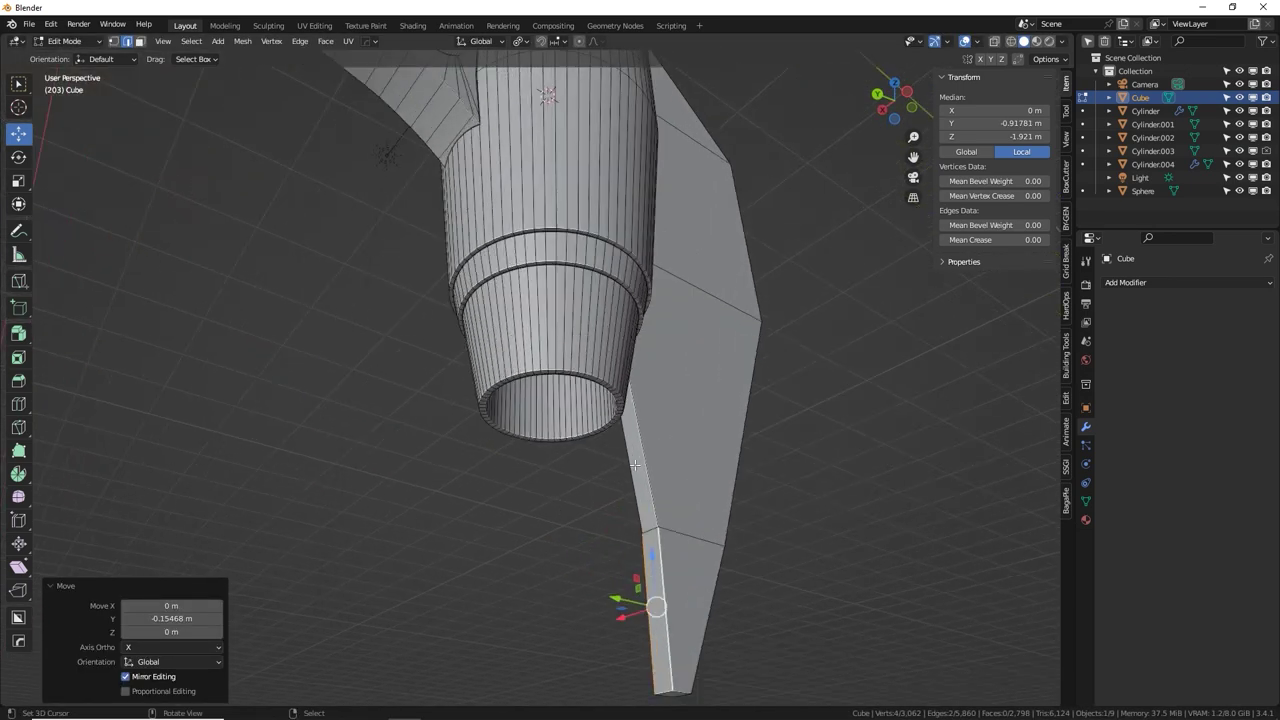
Move the fin's lower inner edges about 0.02 m away from the engine along Y, plus about 0.06 m with the tip edges included.
left_click(635, 476, "shift")
left_click(648, 470, "shift")
middle_click_drag(648, 470, 497, 424)
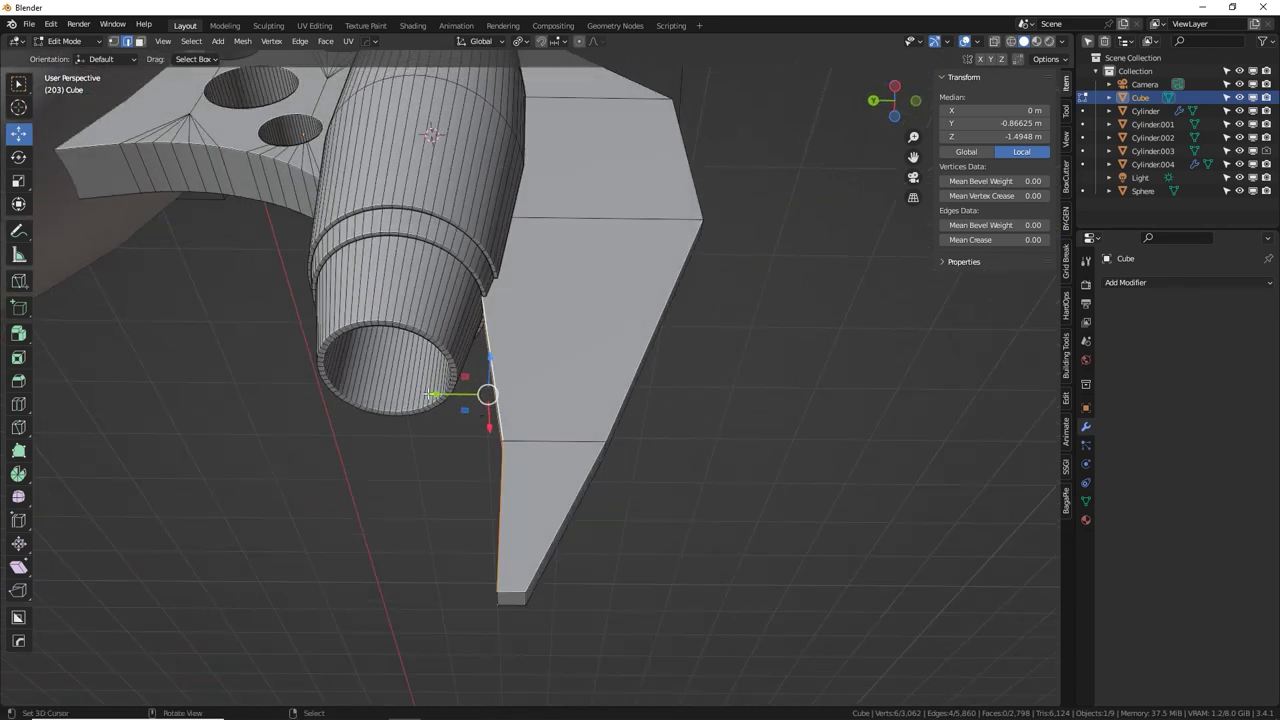
left_click_drag(432, 394, 440, 396)
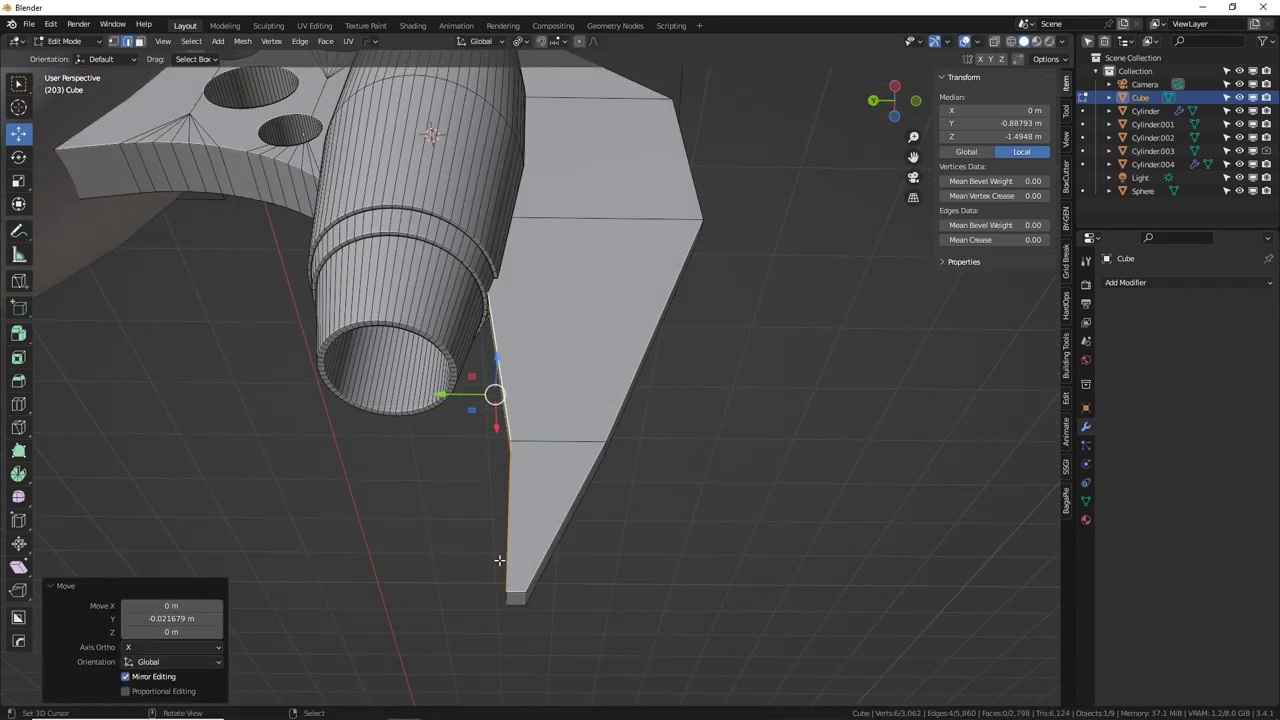
left_click(519, 611, "shift")
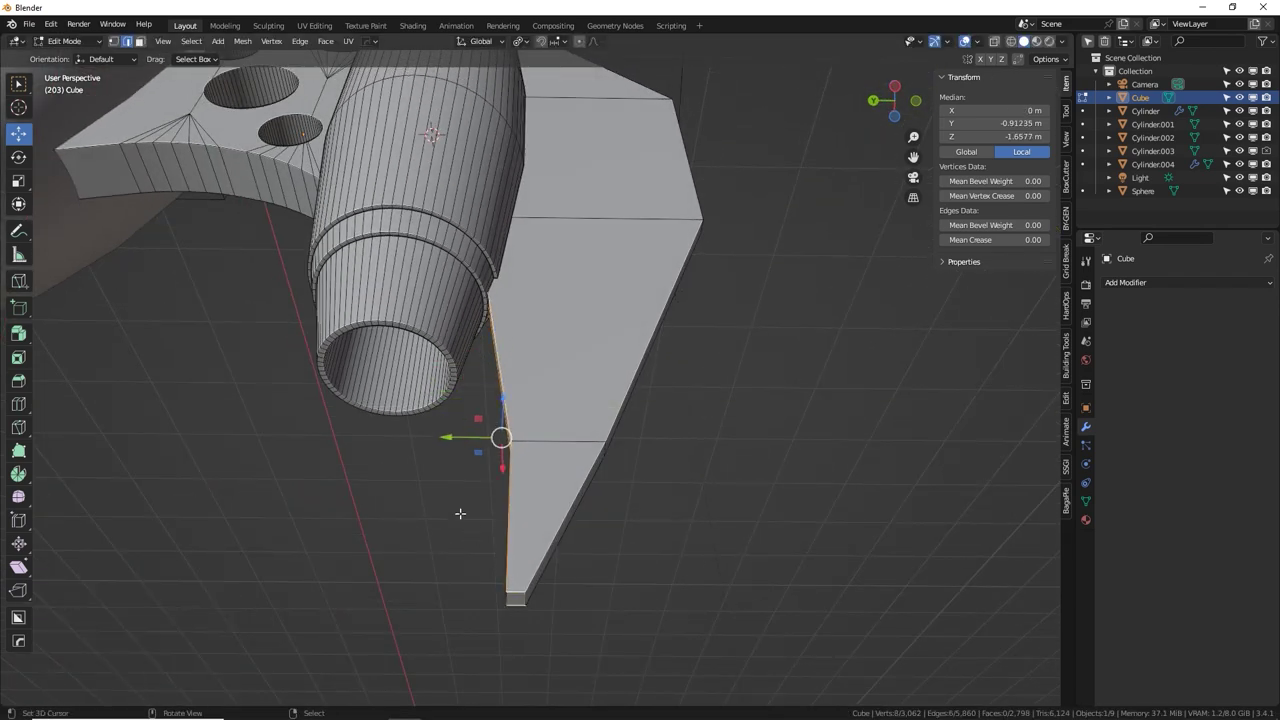
left_click_drag(447, 438, 471, 437)
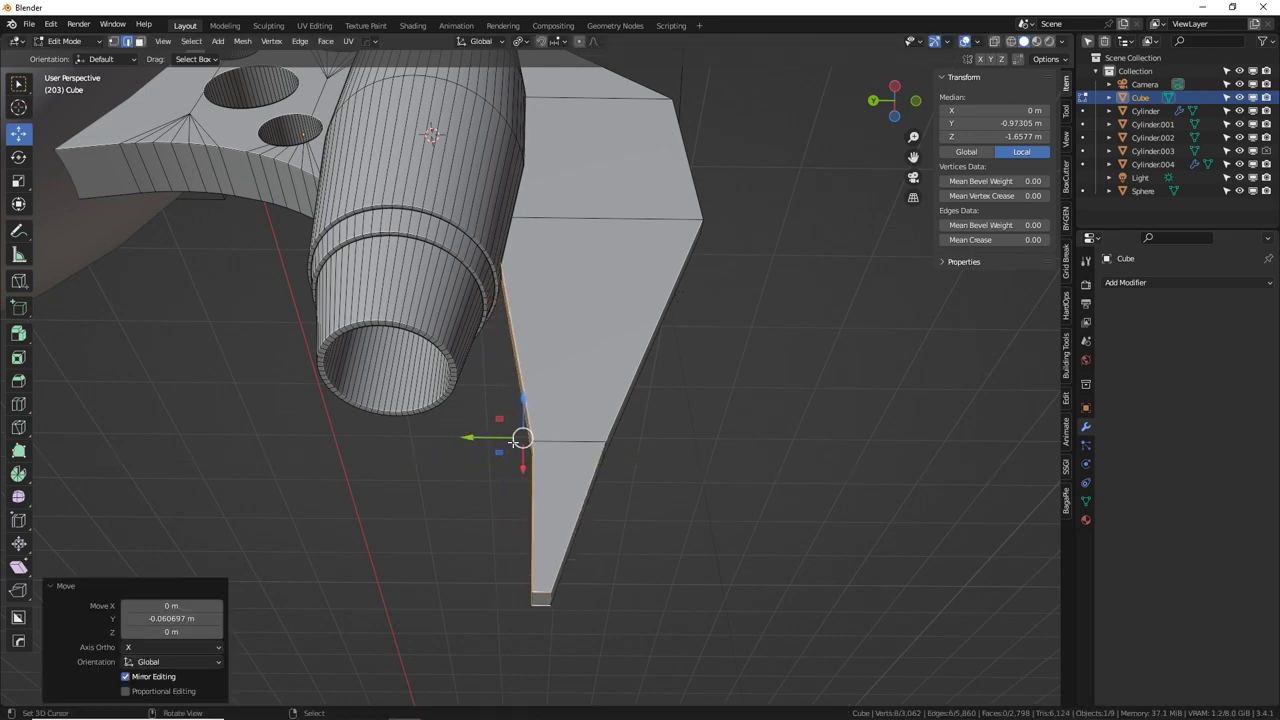
Move the fin's outer edge just above the tip about 0.12 m away from the engine along Y.
middle_click_drag(471, 437, 508, 567)
right_click(493, 561)
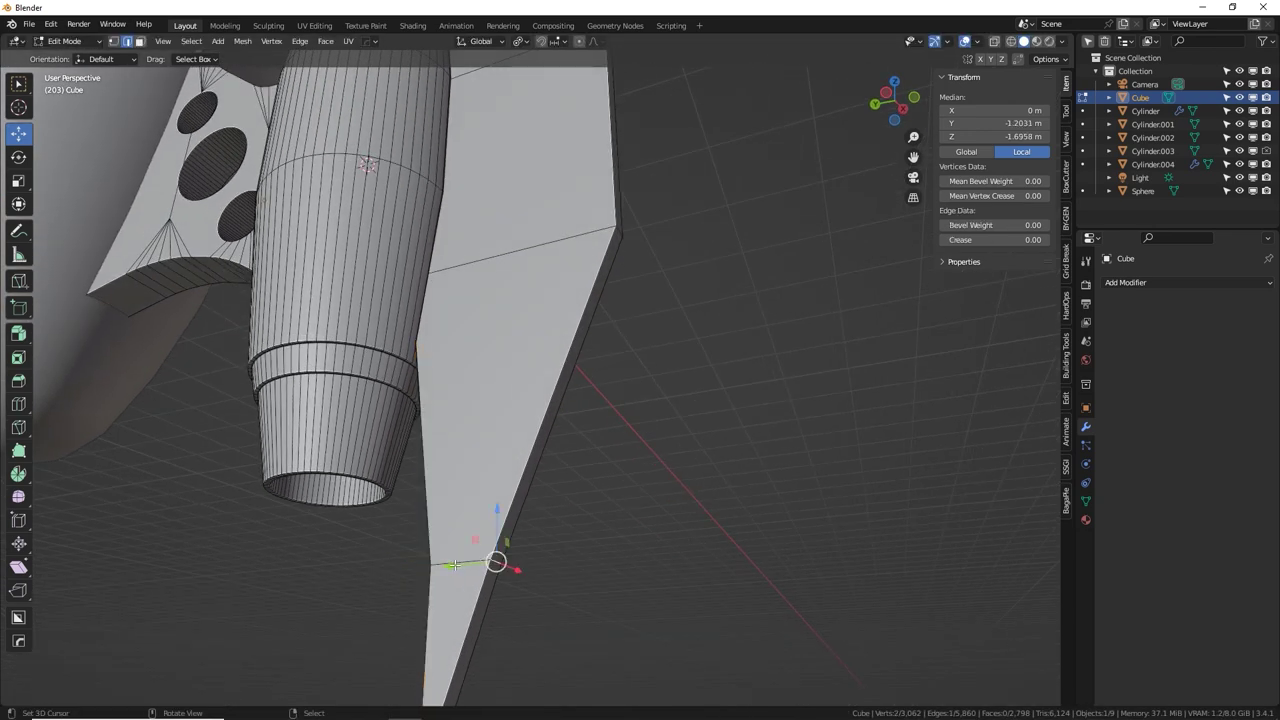
left_click_drag(455, 565, 496, 568)
key("Tab")
scroll(573, 452, "down", 5)
middle_click_drag(574, 449, 609, 394)
scroll(588, 515, "down", 9)
scroll(617, 482, "up", 10)
Select the whole fin, narrow it along Y, and shift it about 0.09 m toward the engine.
key("Tab")
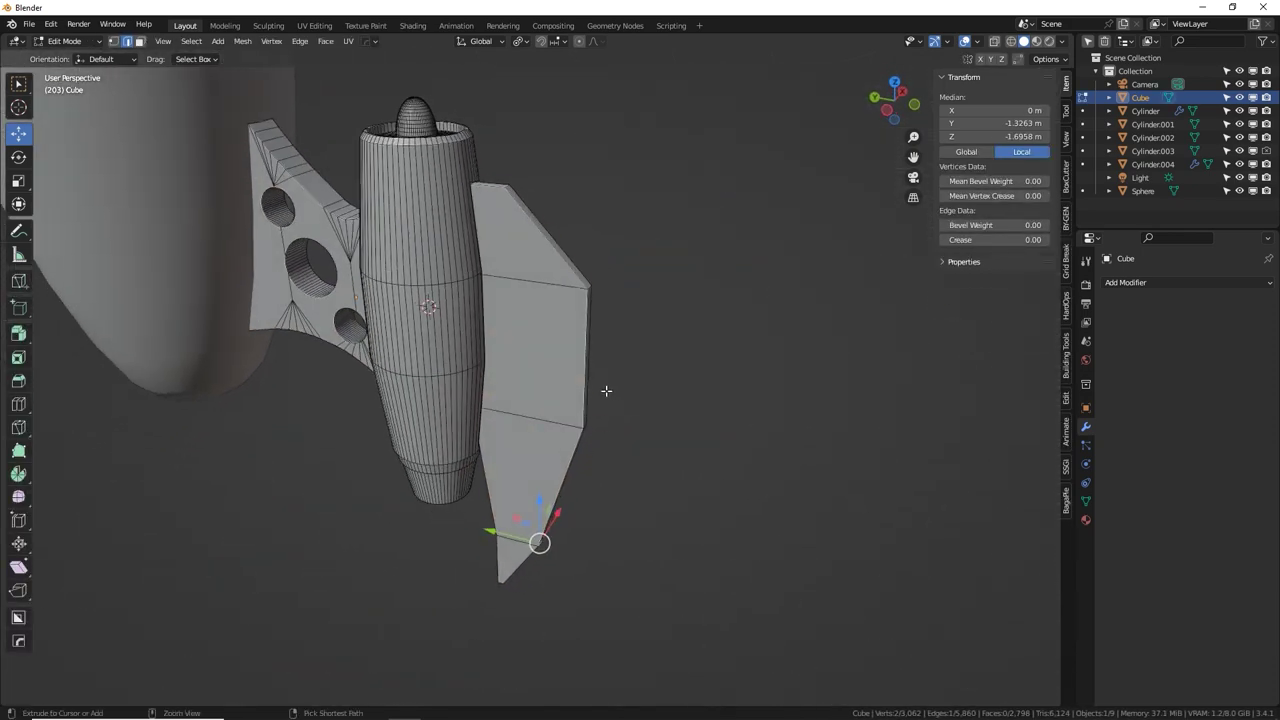
key("ctrl+l")
key("s")
key("y")
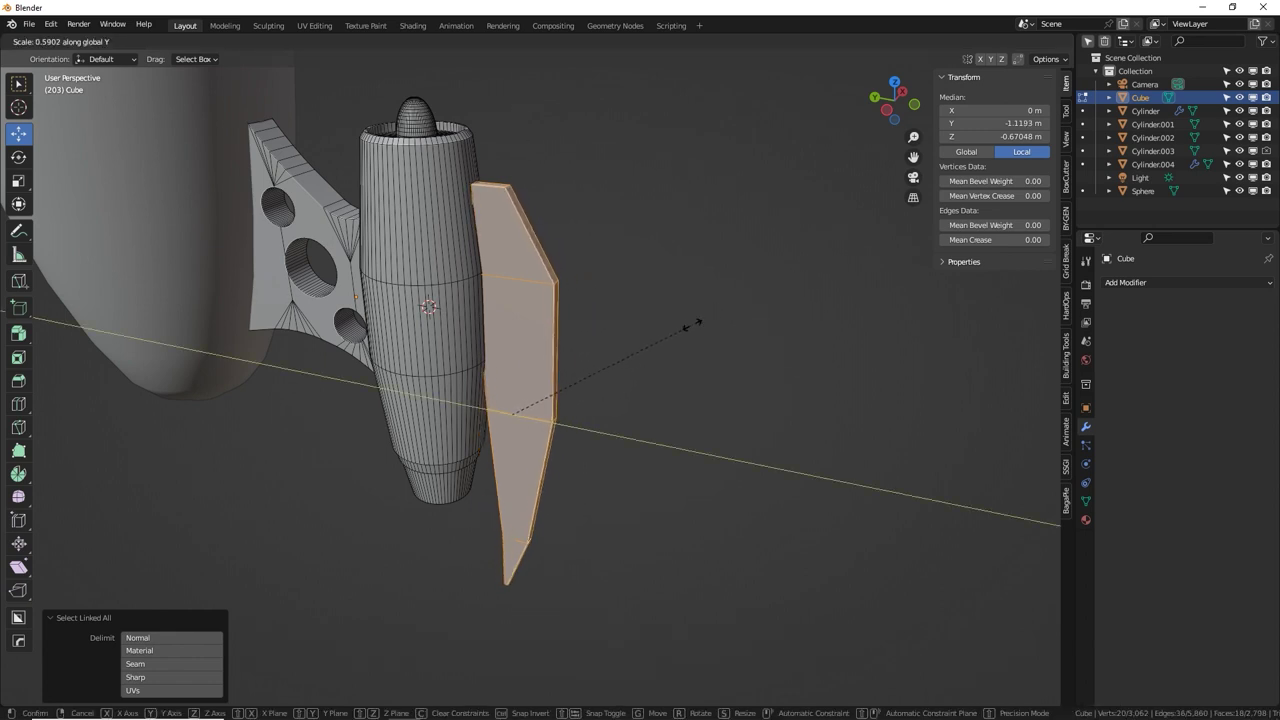
left_click(728, 304)
middle_click_drag(726, 306, 752, 308)
left_click_drag(477, 409, 463, 407)
middle_click_drag(466, 410, 543, 425)
scroll(543, 425, "down", 3)
Scale the fin along Z to about 0.891.
key("Tab")
key("Tab")
key("s")
key("z")
left_click(674, 309)
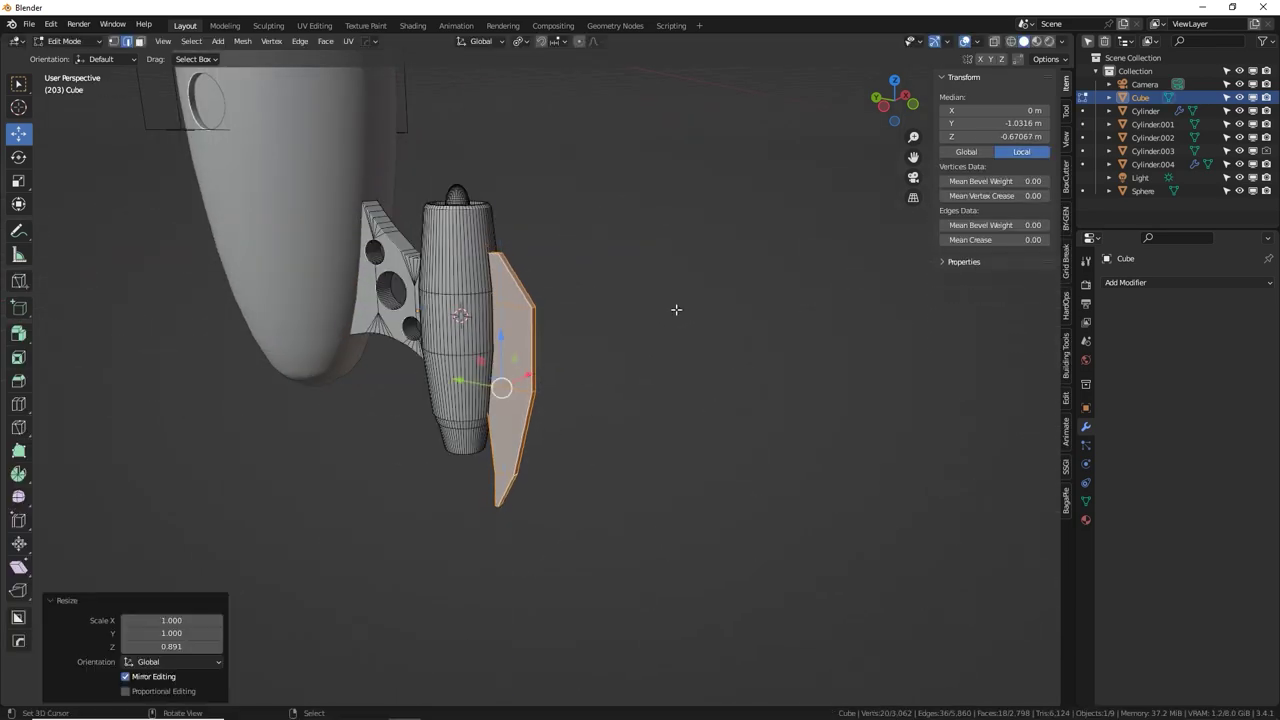
middle_click_drag(674, 309, 723, 274)
Bevel the fin's outer corner edges into rounded, multi-segment curves.
scroll(670, 363, "up", 5)
middle_click_drag(670, 363, 466, 478)
left_click(445, 207)
key("ctrl+b")
left_click(577, 414)
Select the outer outline edge loops on both faces of the fin.
left_click(458, 369, "alt")
left_click(458, 369, "alt+shift")
middle_click_drag(441, 327, 473, 268)
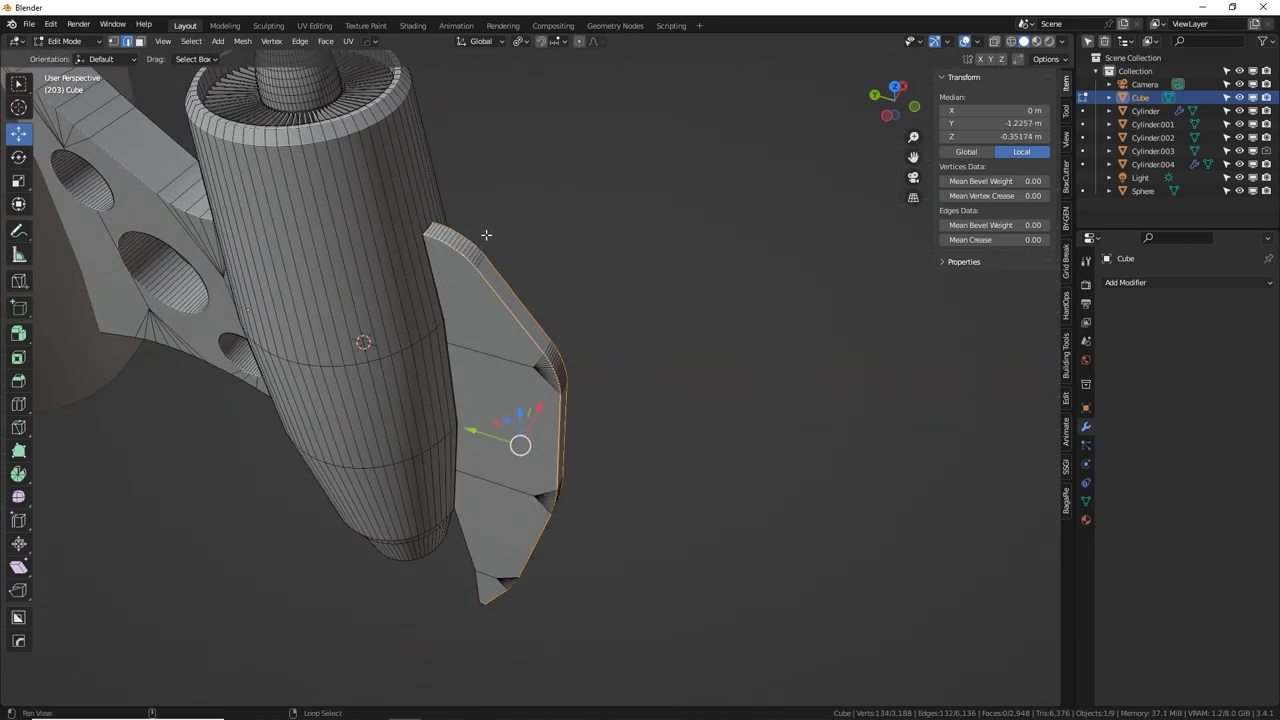
middle_click_drag(486, 234, 563, 346)
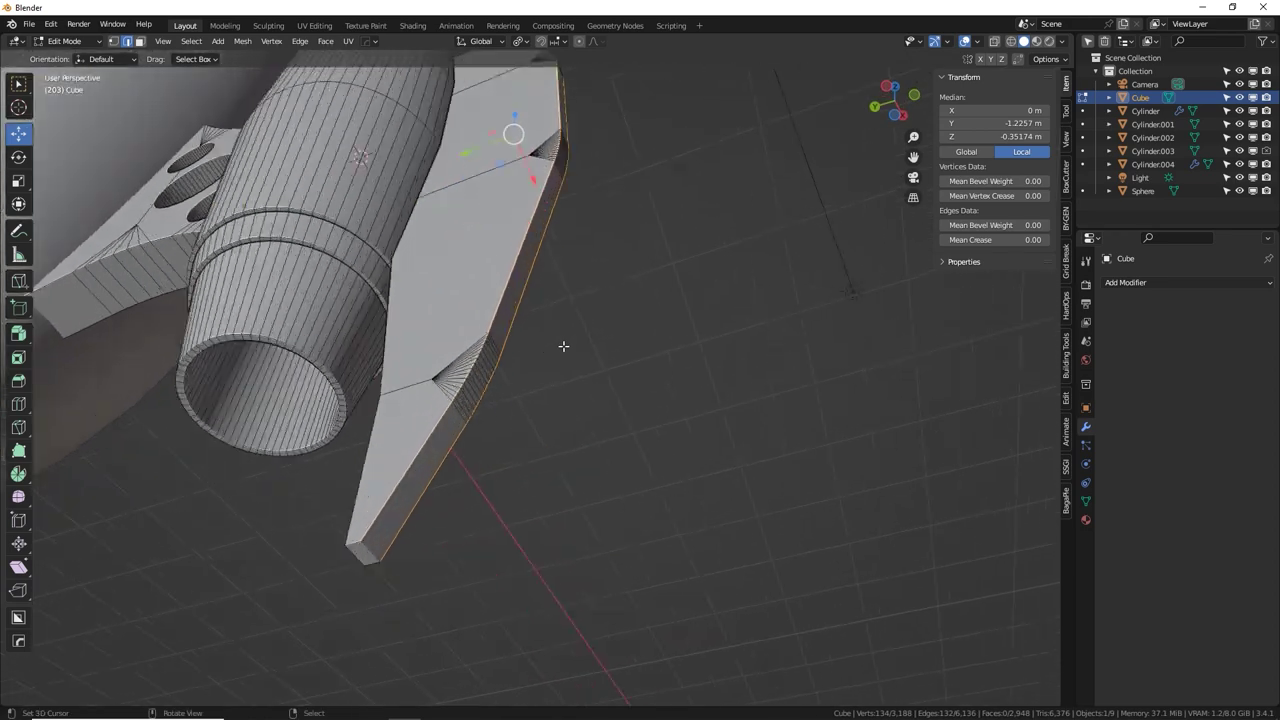
middle_click_drag(652, 368, 691, 409)
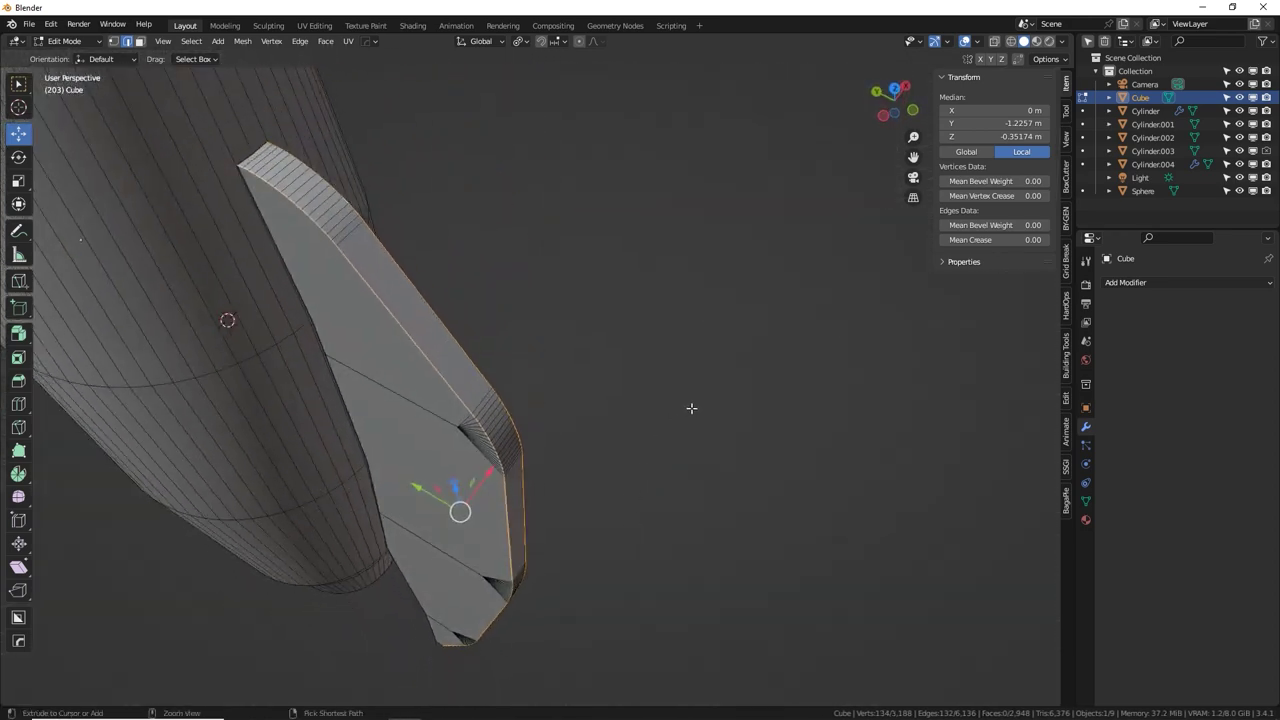
Try to bevel the fin's outline edges with a width of about 0.025 m.
key("ctrl+b")
scroll(710, 409, "down", 14)
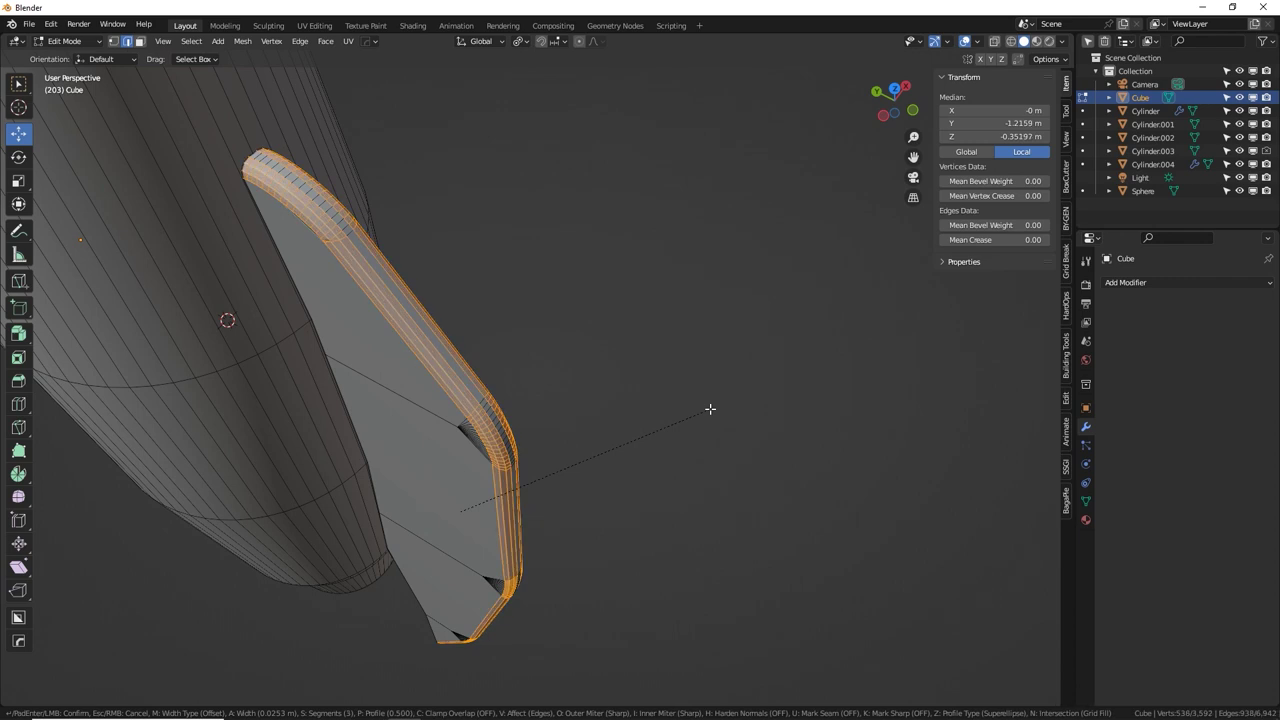
left_click(710, 408)
key("Tab")
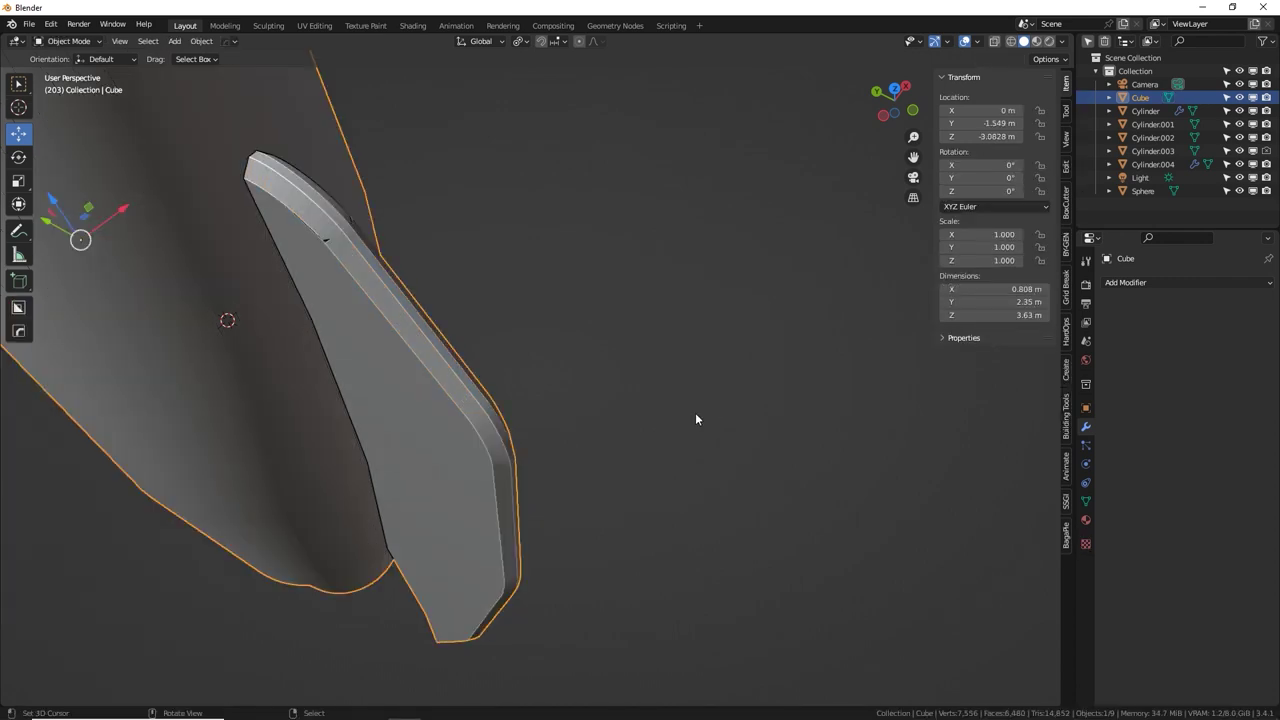
mouse_move(697, 420)
middle_mouse_down()
mouse_move(660, 400)
mouse_move(676, 420)
mouse_move(692, 414)
middle_mouse_up()
middle_click_drag(366, 256, 451, 219)
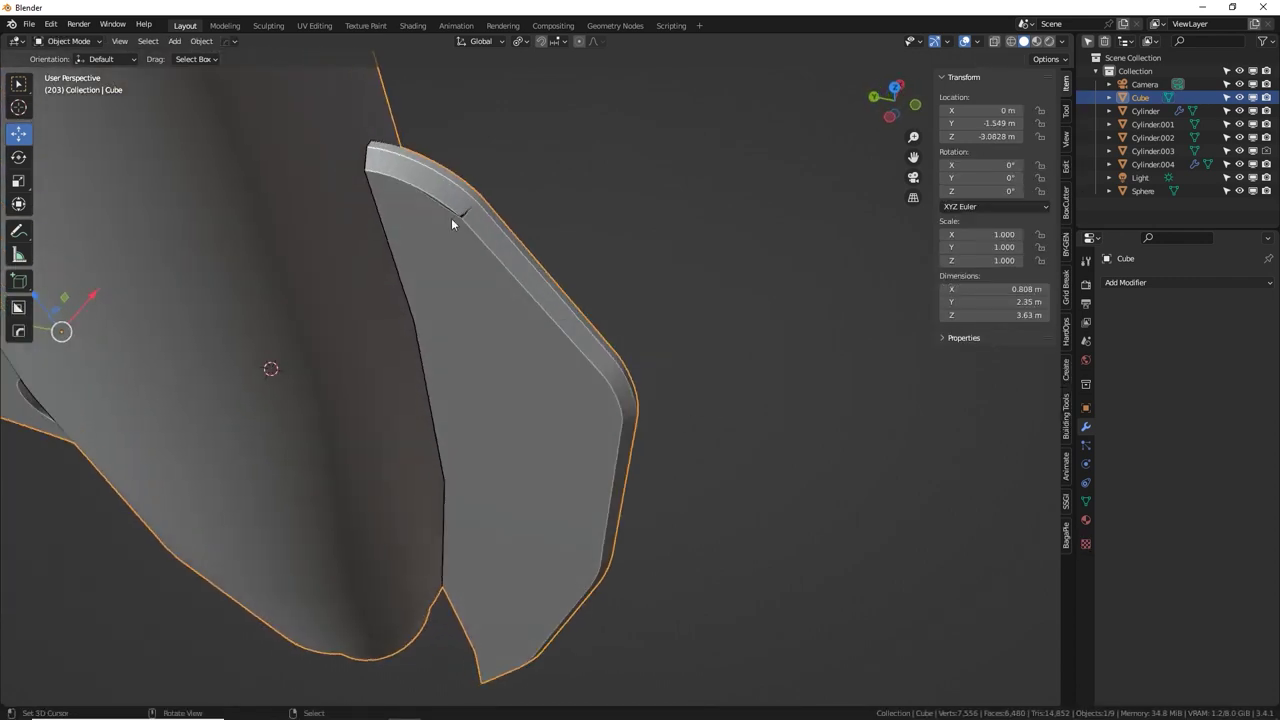
scroll(451, 200, "up", 2)
Undo the bevel on the fin's outline edges.
key("Tab")
key("ctrl+z")
middle_click_drag(611, 122, 629, 193, "shift")
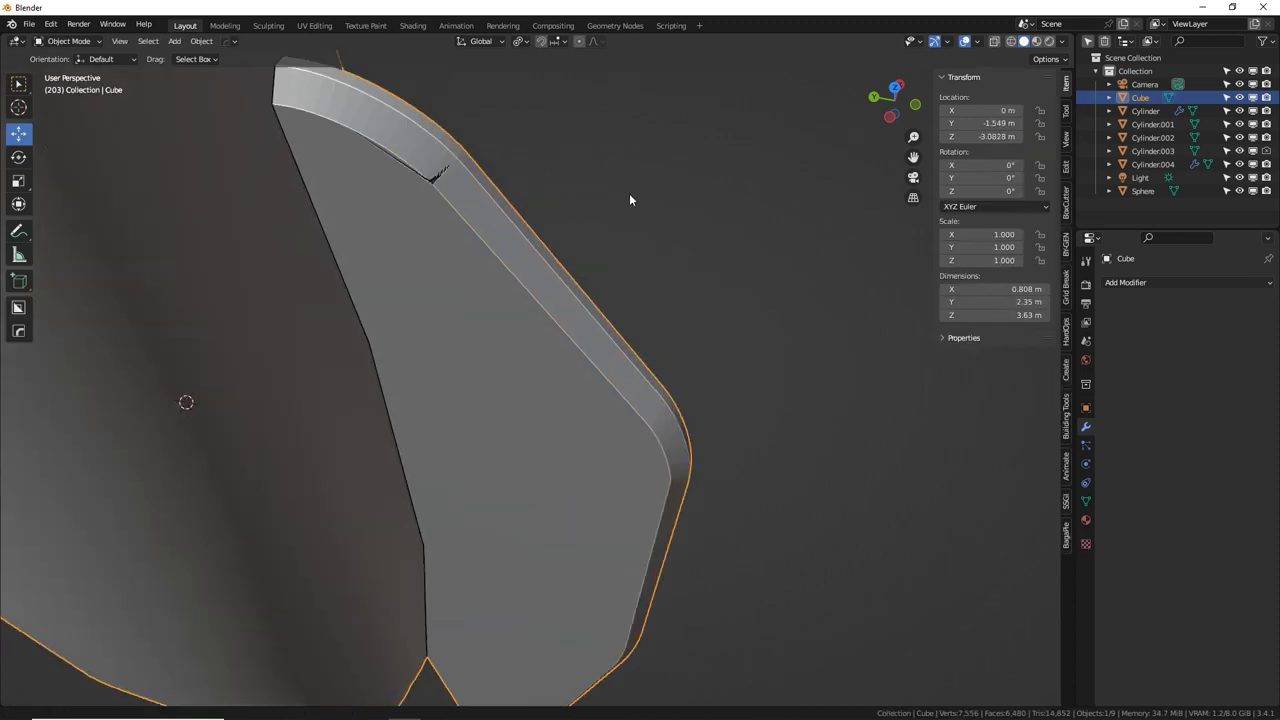
key("ctrl+z")
key("ctrl+z")
Bevel the fin's outline edges with one segment, about 0.016 m wide, and return to Object Mode.
key("ctrl+b")
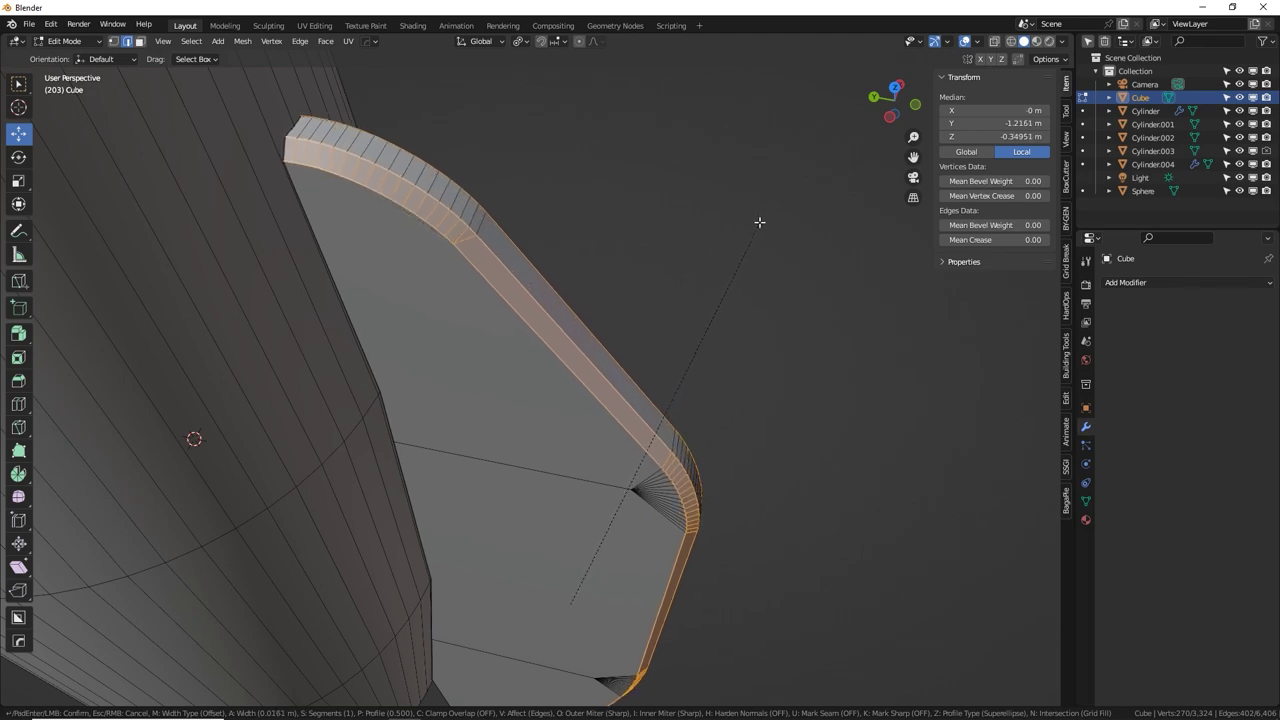
left_click(758, 222)
key("Tab")
middle_click_drag(760, 391, 752, 243)
scroll(694, 252, "down", 4)
middle_click_drag(640, 258, 613, 347)
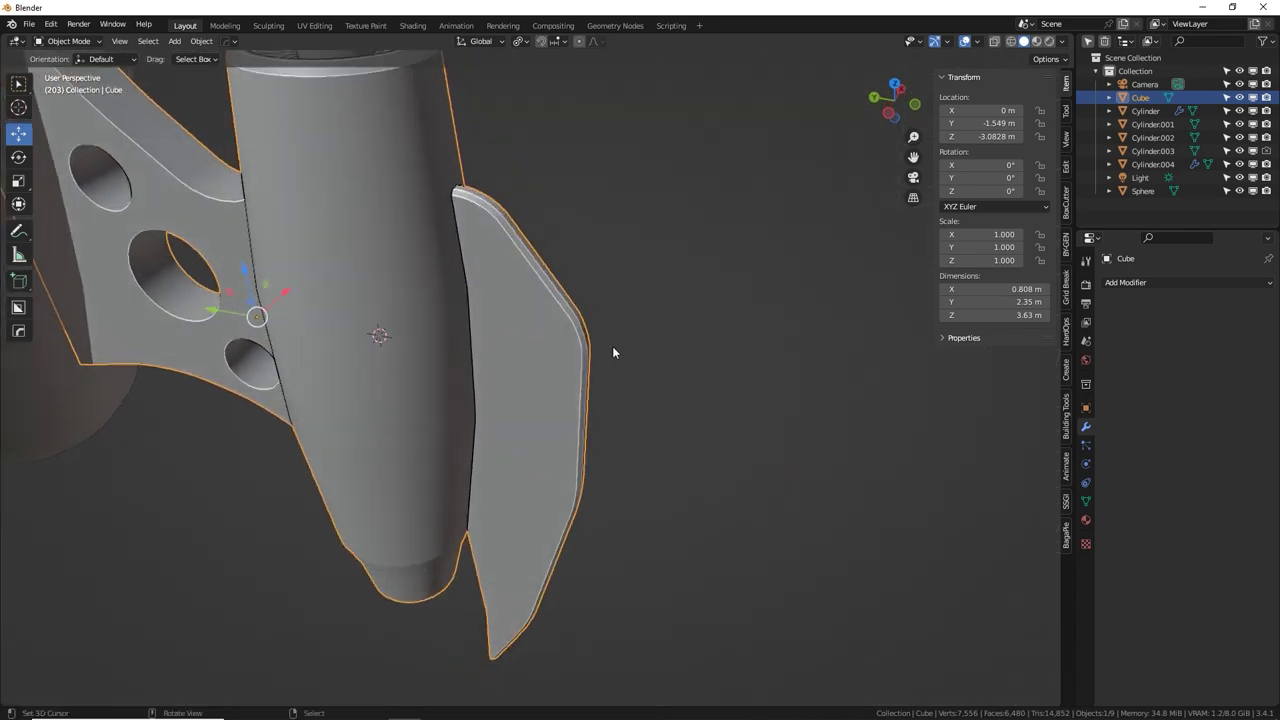
scroll(540, 322, "down", 3)
middle_click_drag(524, 317, 674, 361)
key("g")
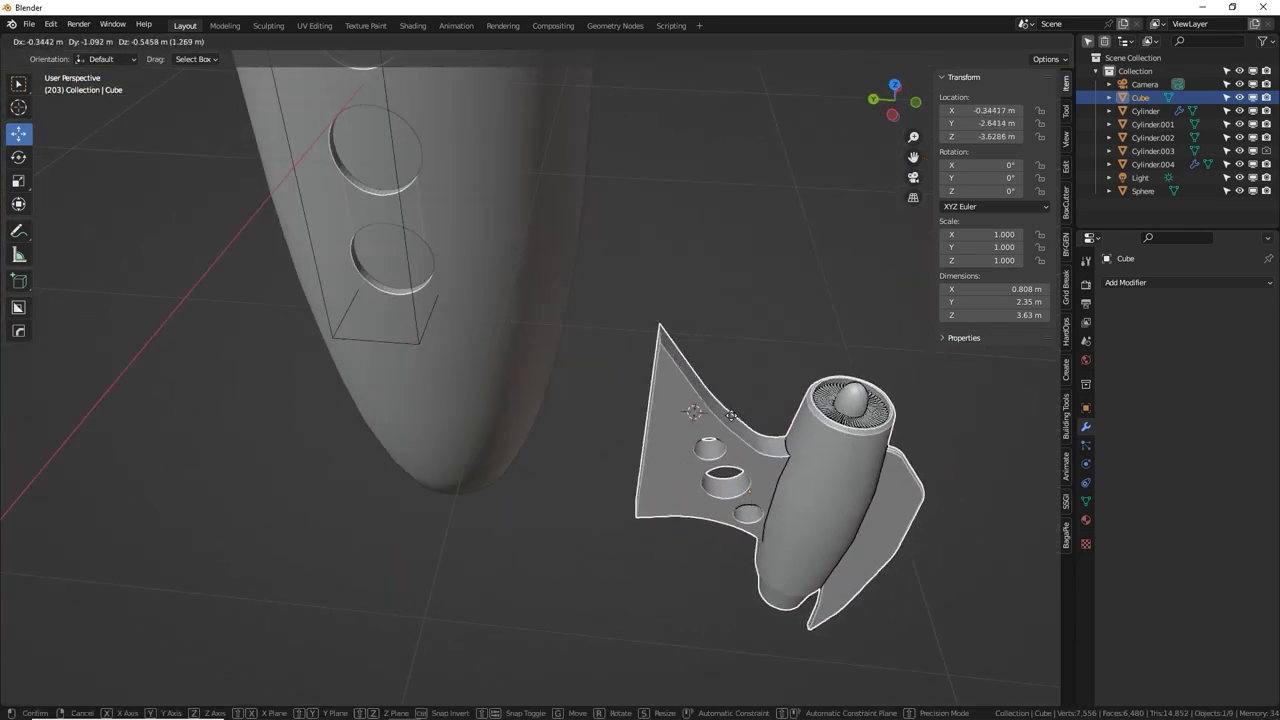
right_click(765, 400)
scroll(764, 400, "down", 3)
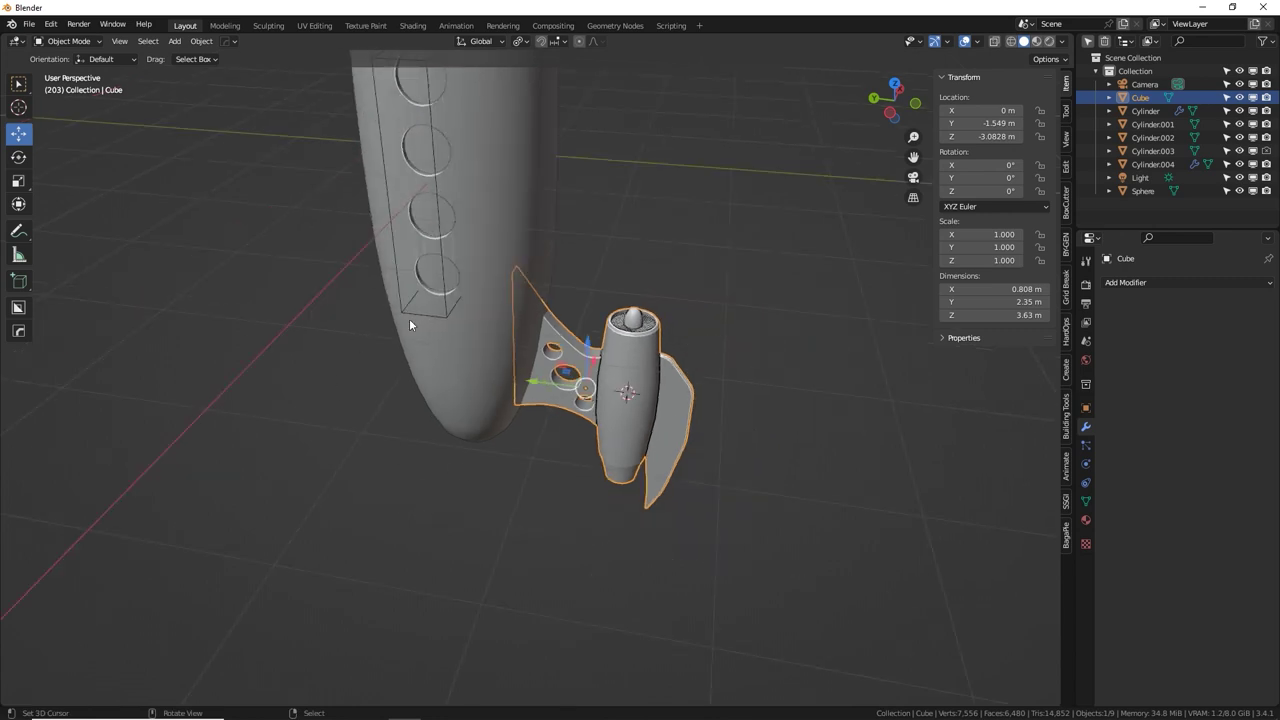
middle_click_drag(600, 195, 593, 258, "shift")
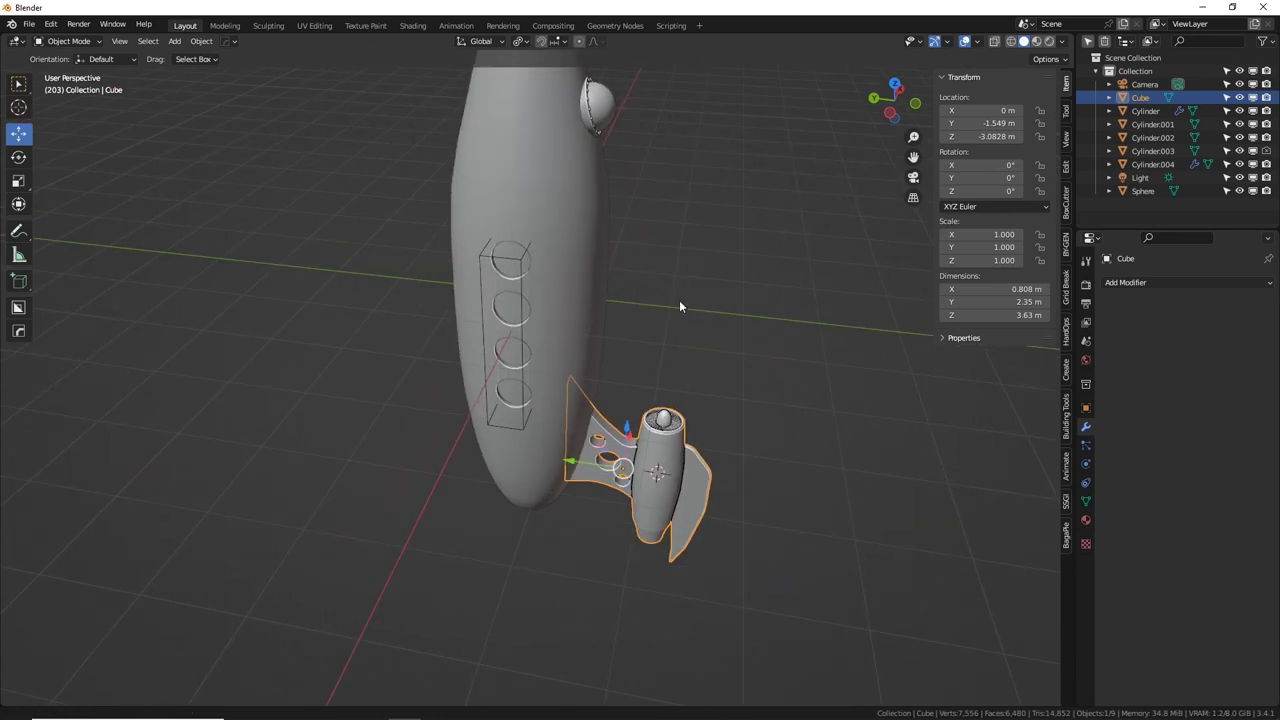
middle_click_drag(679, 305, 664, 340, "shift")
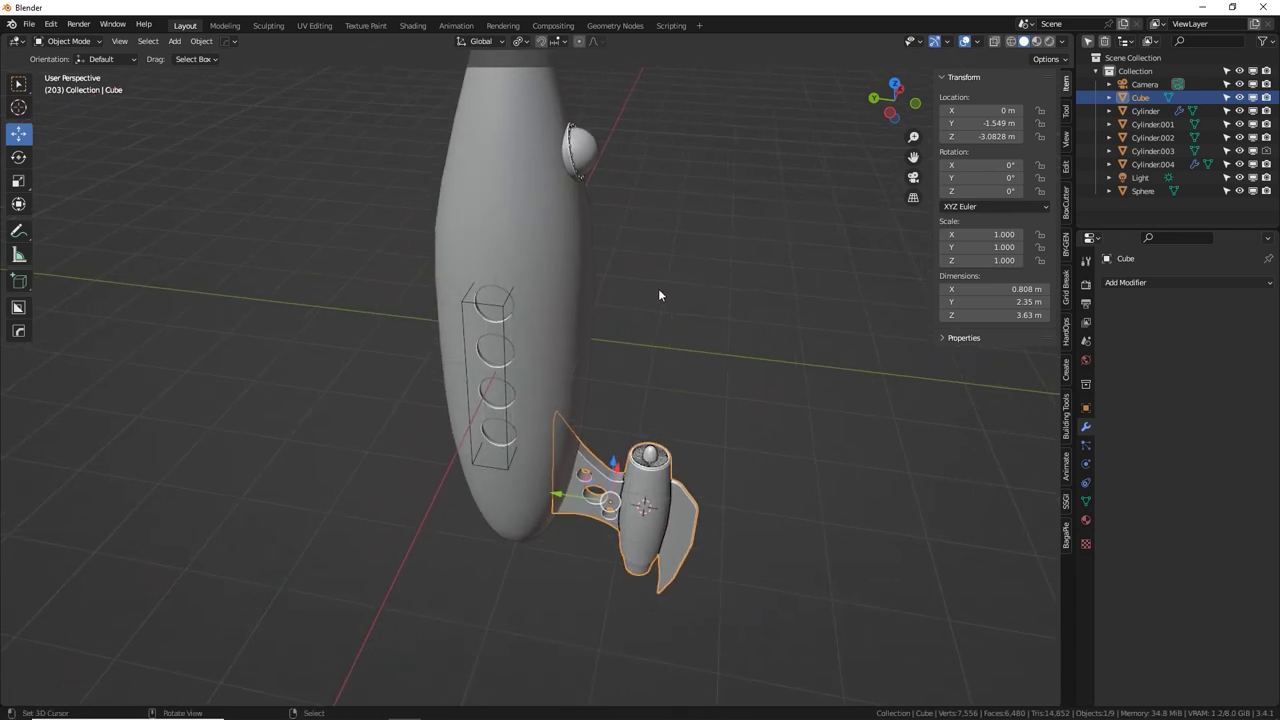
Reset the 3D cursor to the world origin, select the rocket body, and frame it in the view.
scroll(658, 288, "down", 10)
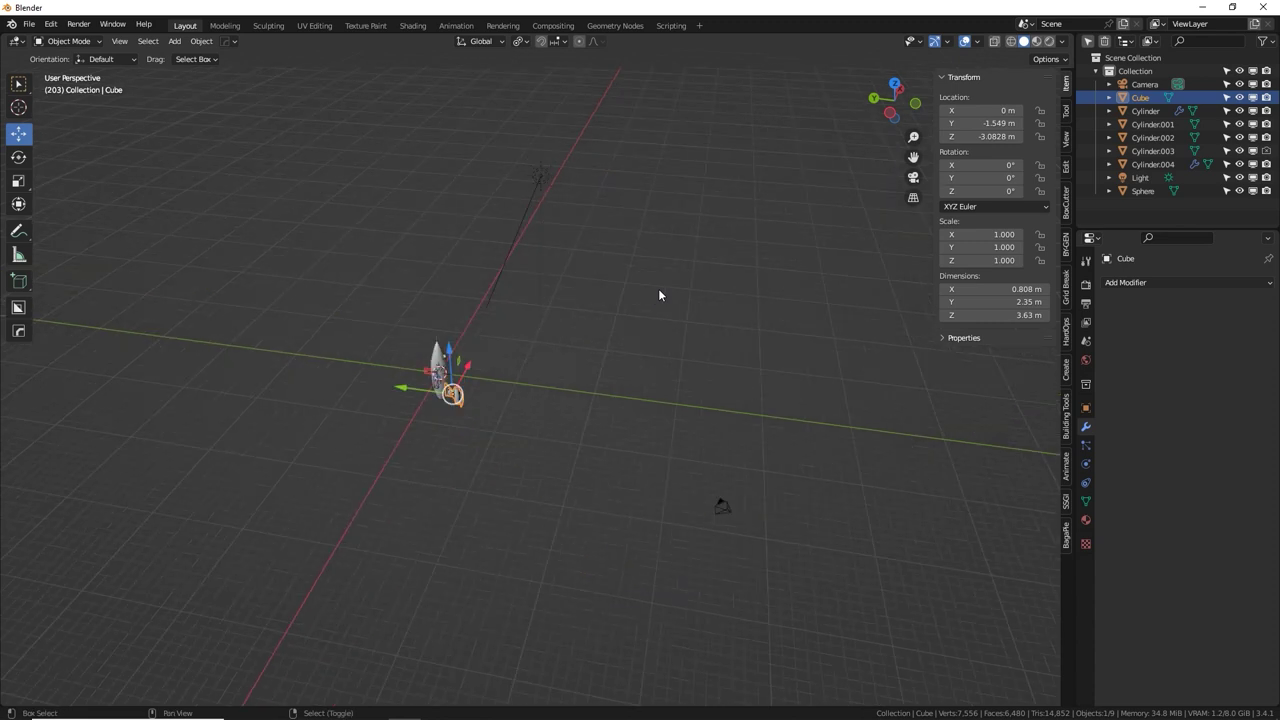
left_click(438, 362)
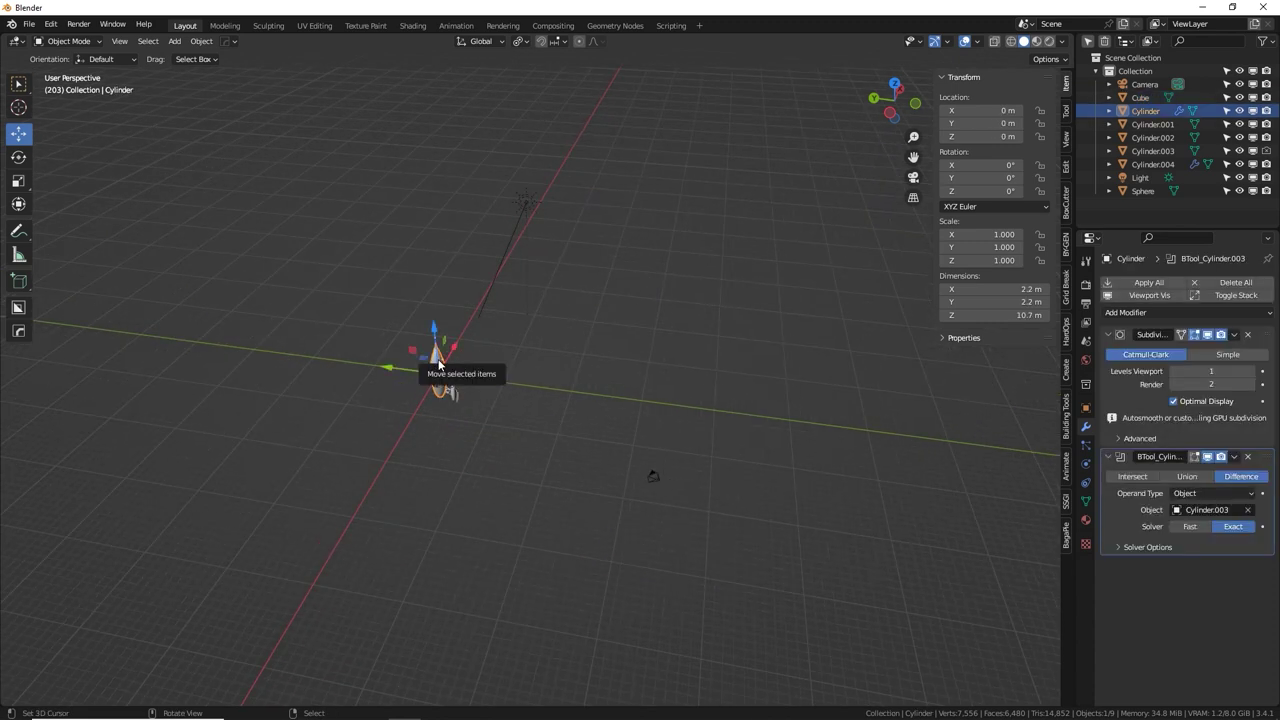
key("KP_Decimal")
scroll(573, 405, "up", 2)
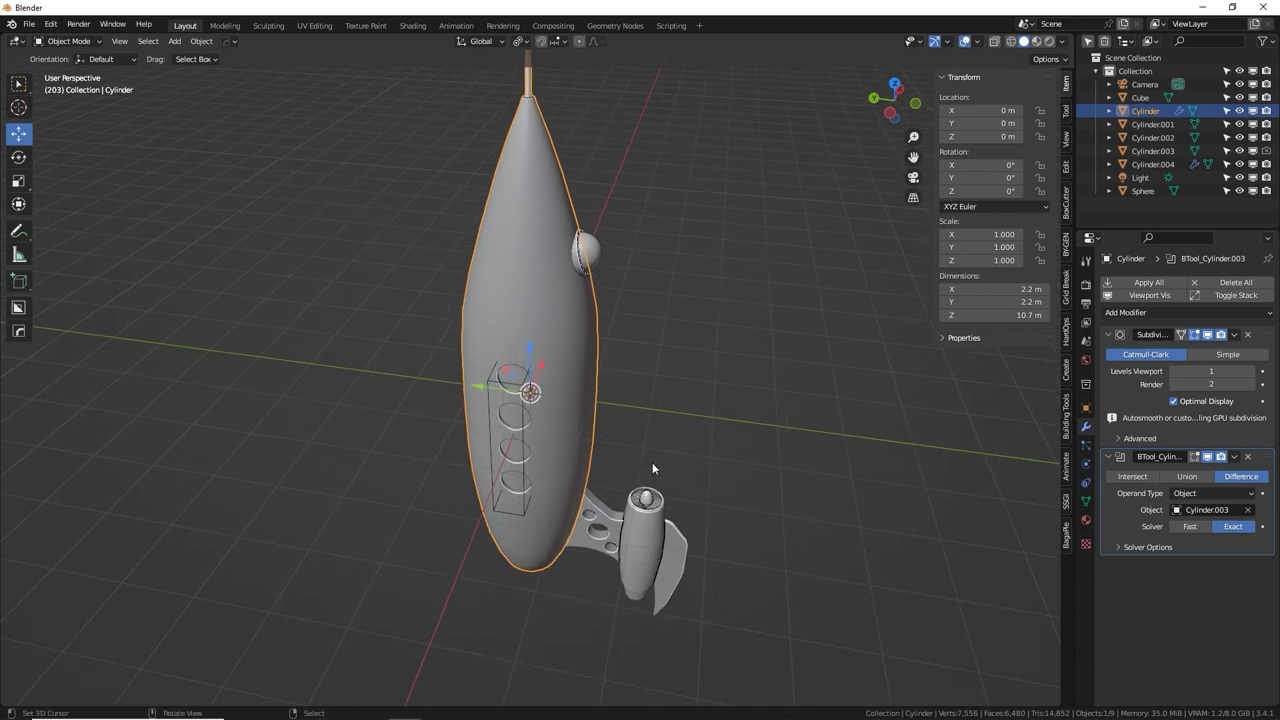
Select the engine assembly and set the transform pivot point to the 3D cursor.
left_click(637, 529)
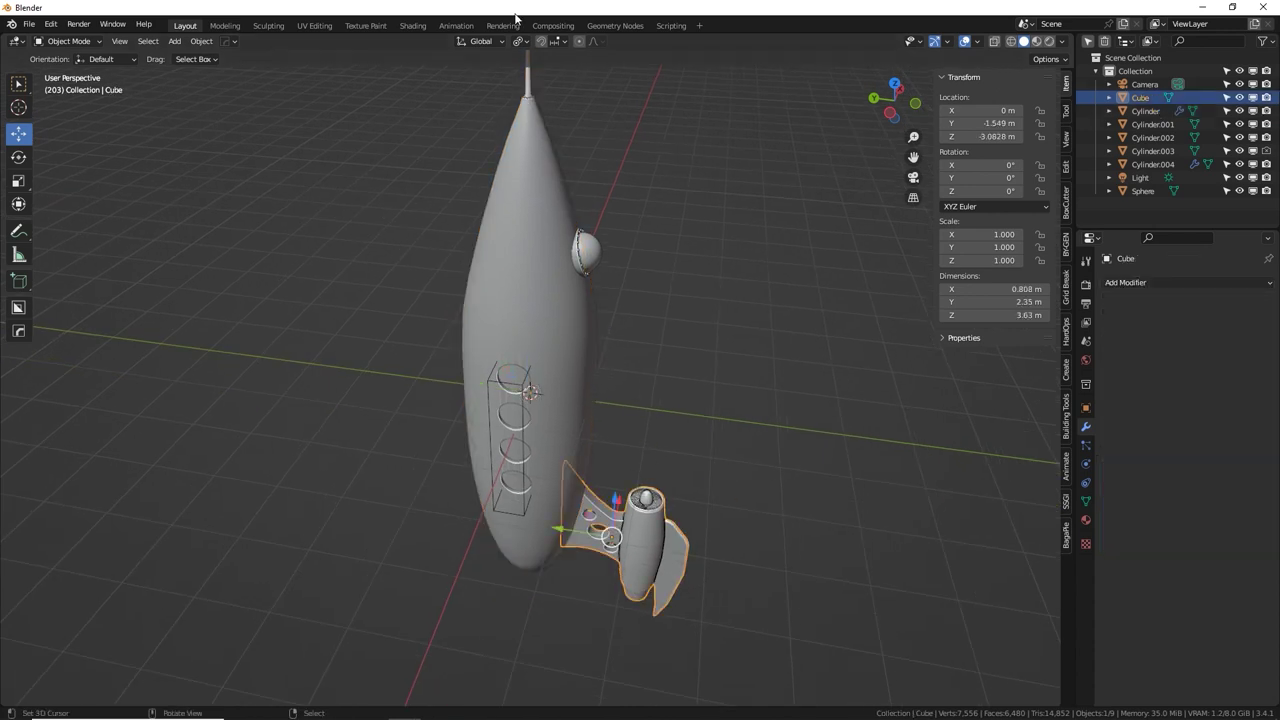
left_click(524, 42)
left_click(545, 70)
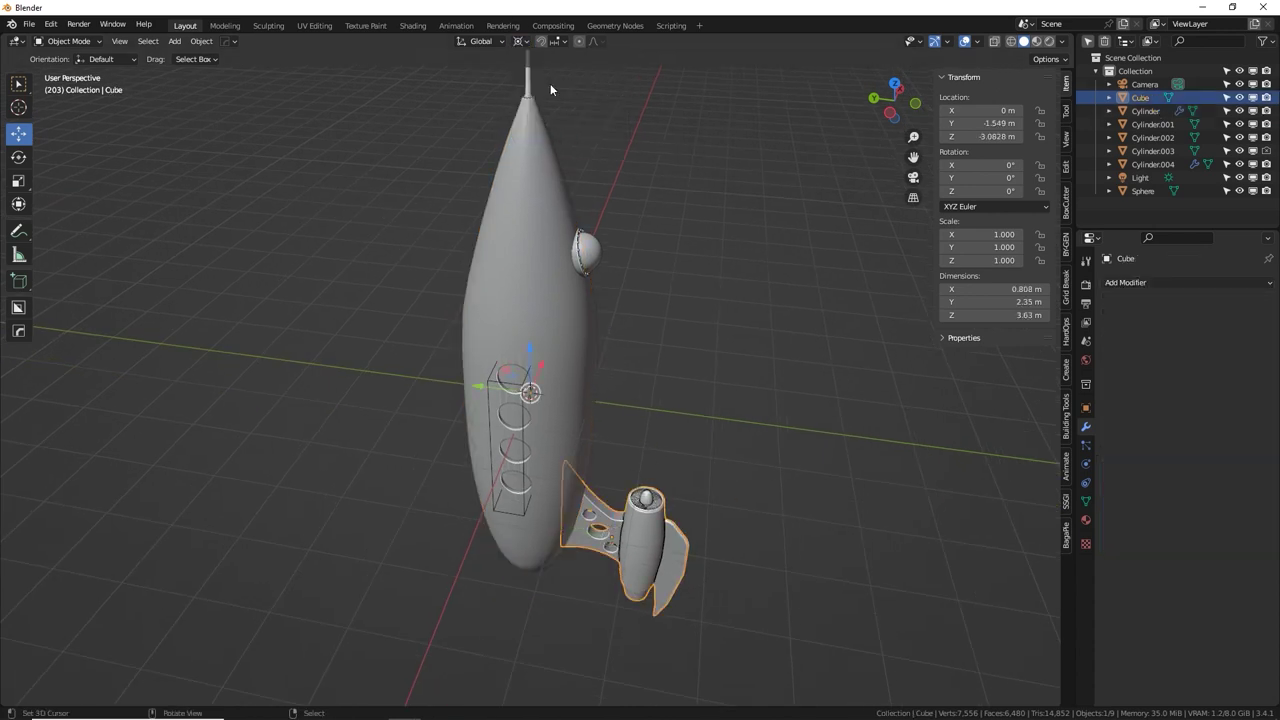
Make two linked duplicates of the engine assembly around the rocket body, each rotated a further 120° about Z.
key("shift+d")
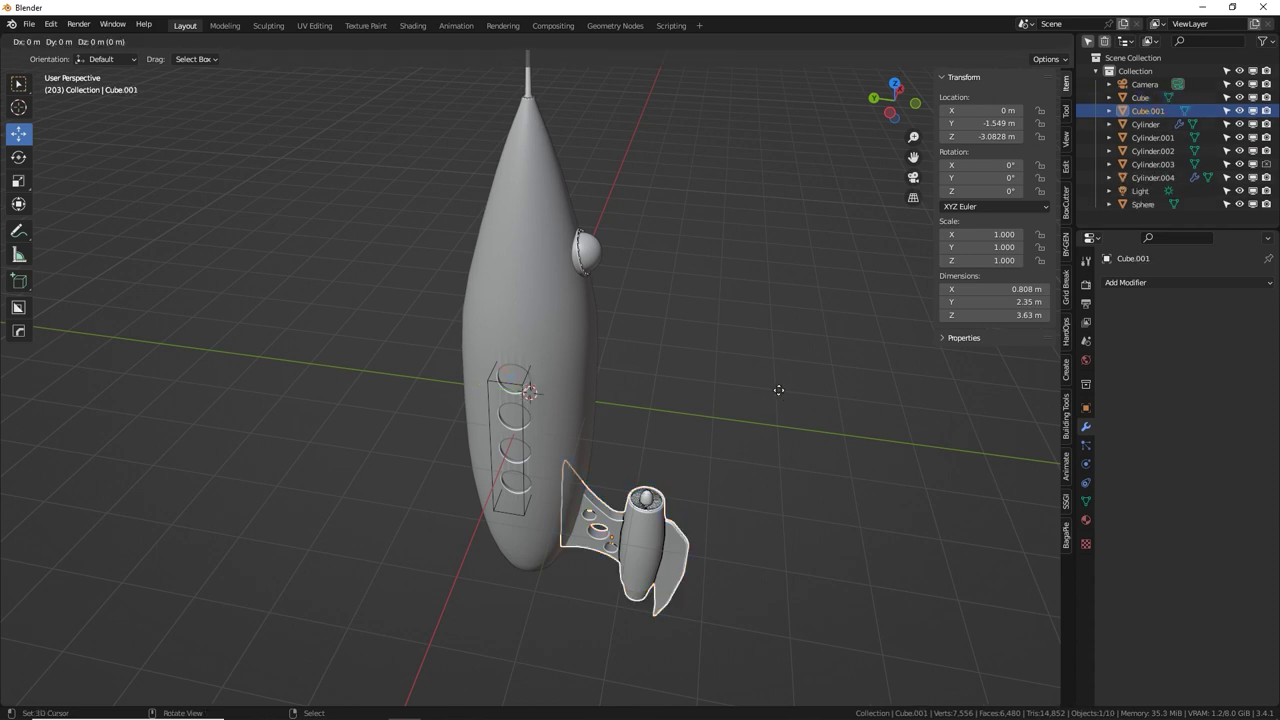
type("120")
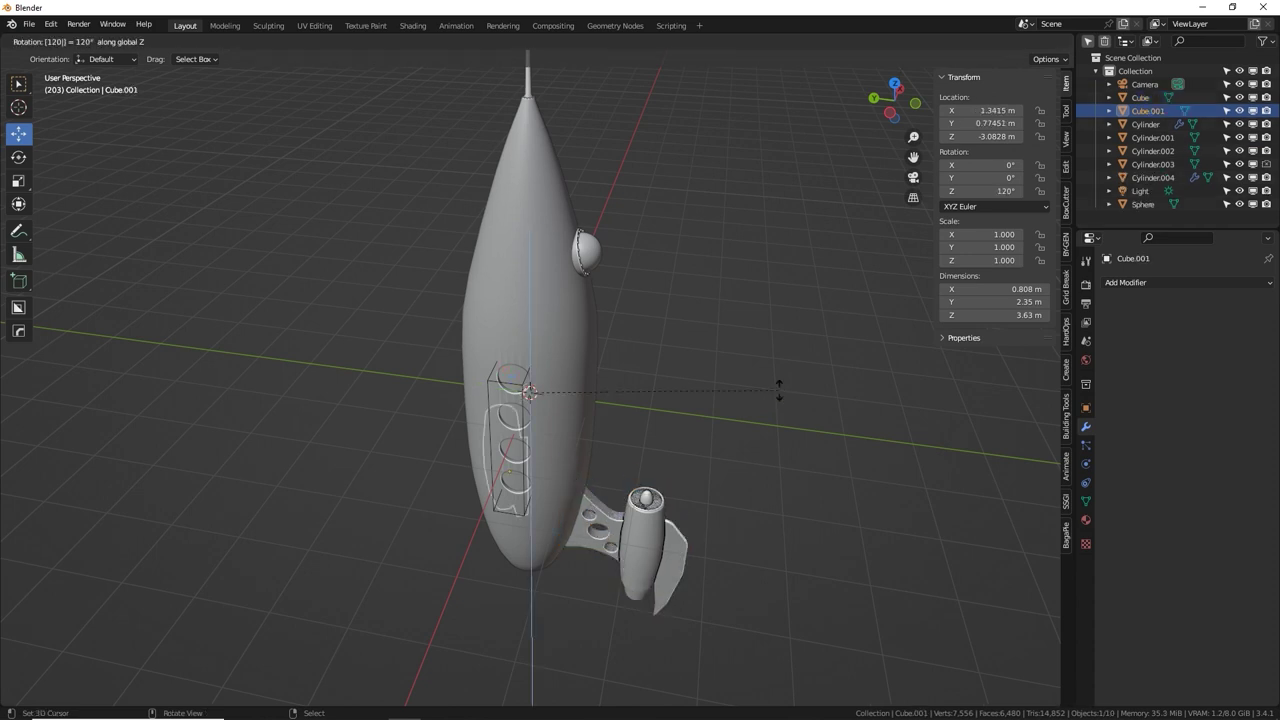
key("Return")
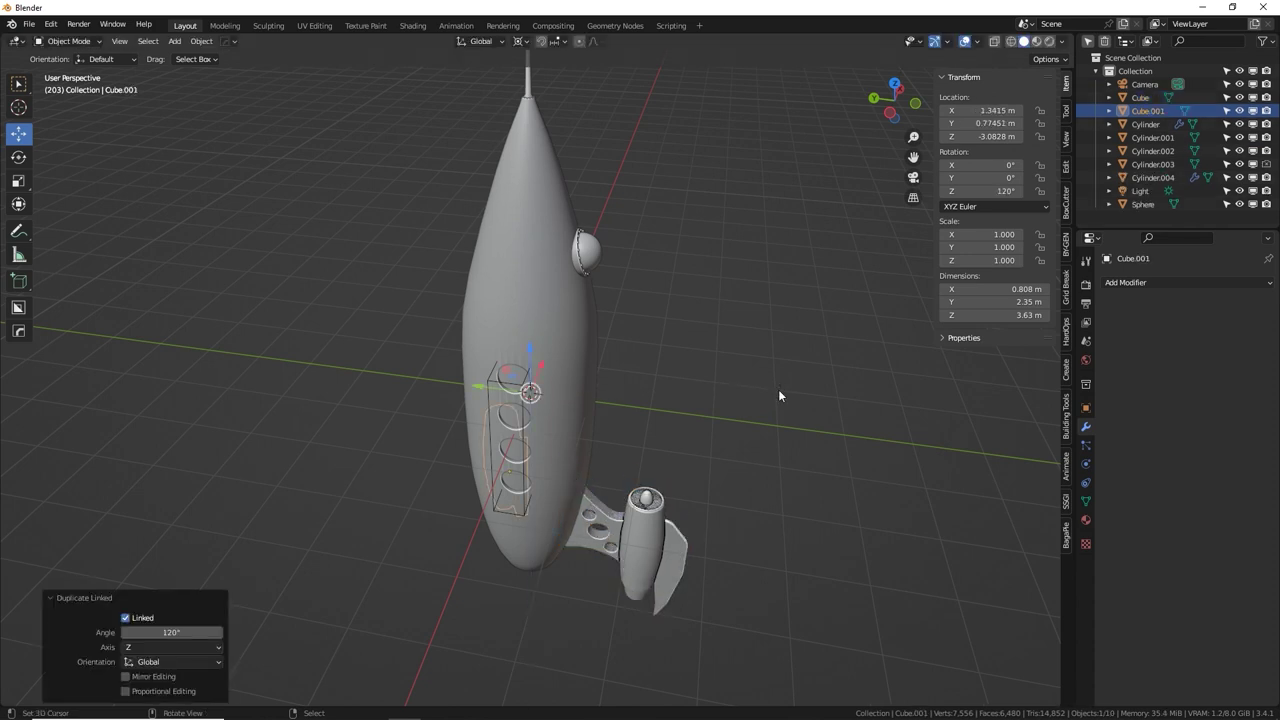
key("shift+r")
left_click(658, 525)
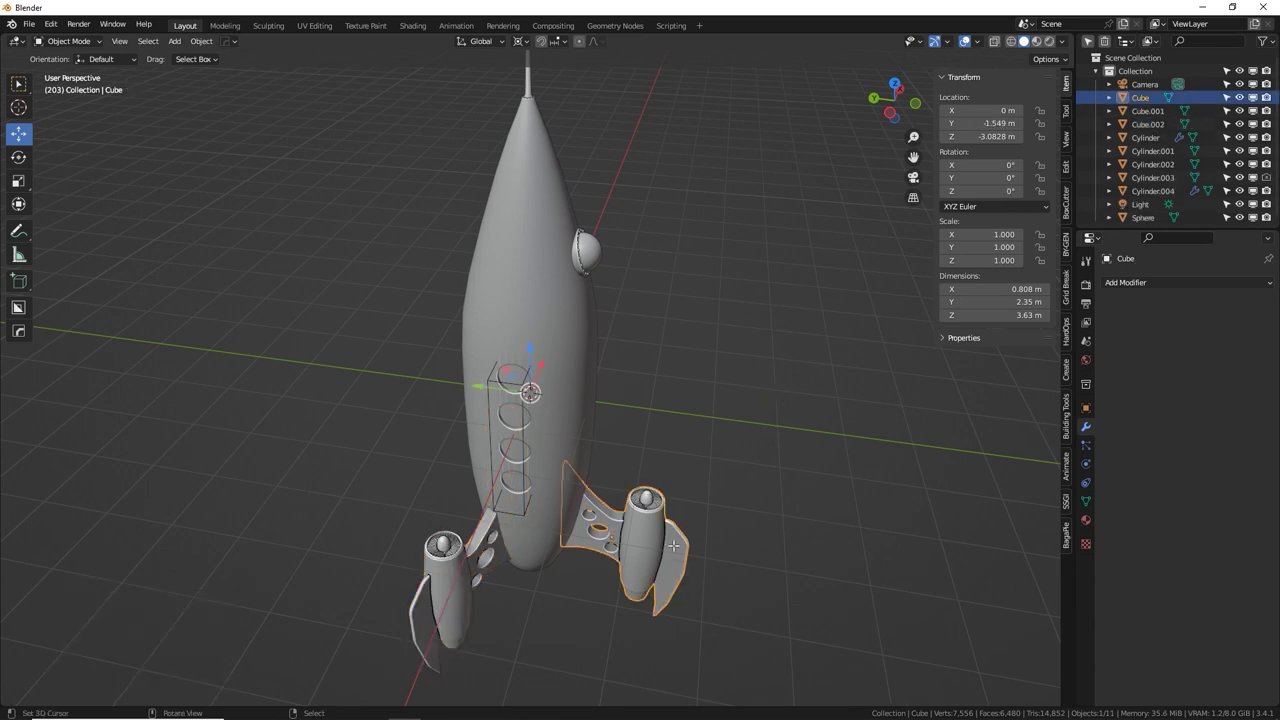
key("Tab")
key("g")
right_click(603, 514)
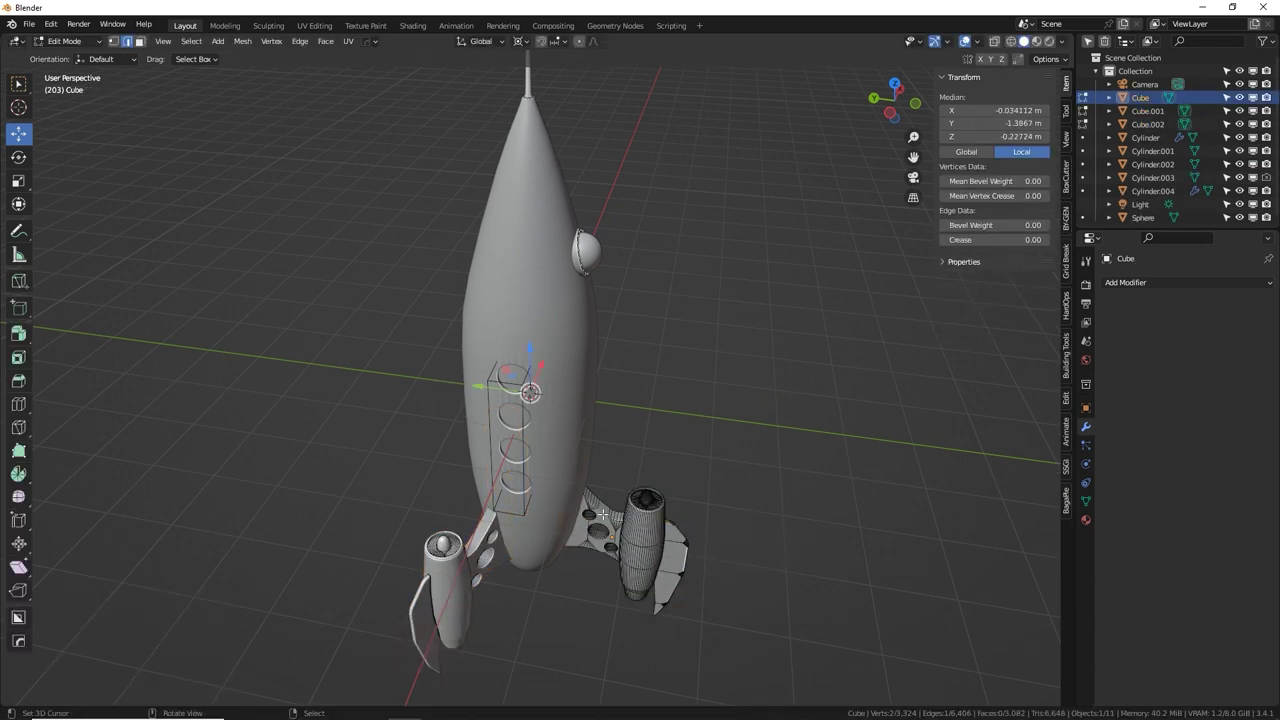
right_click(649, 527, "alt")
key("g")
key("z")
right_click(717, 405)
key("Tab")
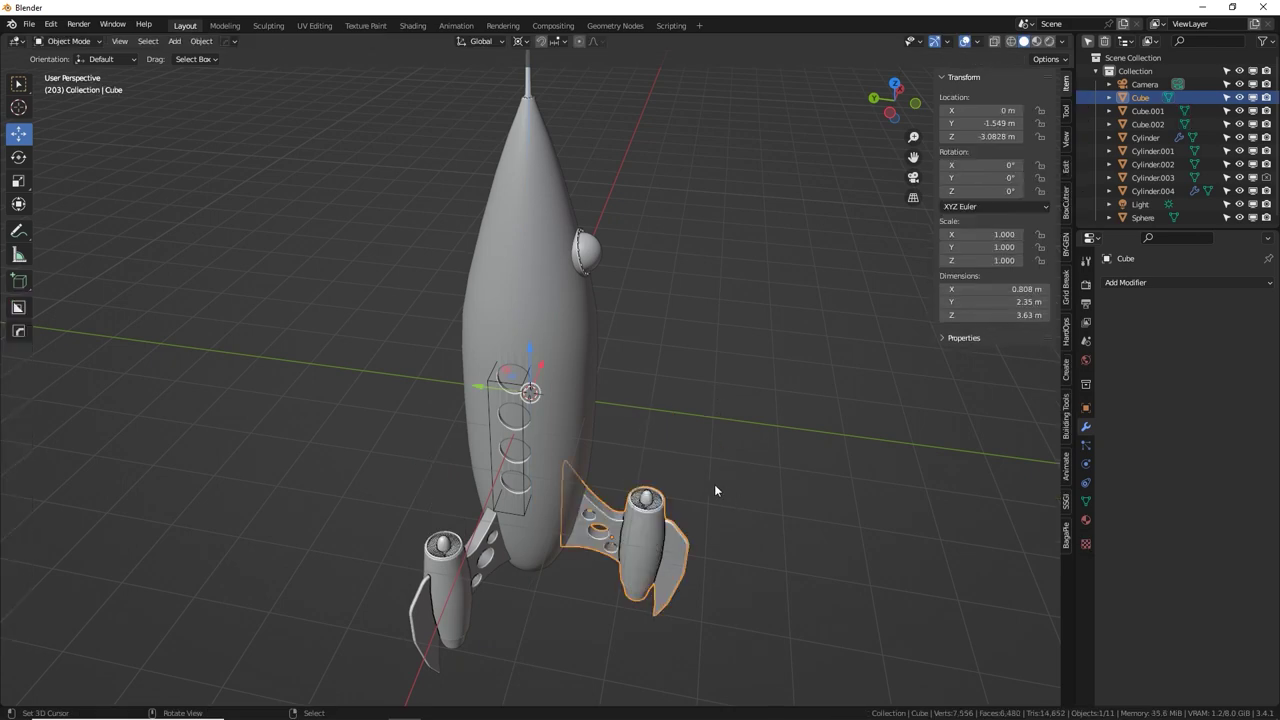
Undo the two 120° linked duplicates of the engine assembly, leaving only the original beside the rocket body.
middle_click_drag(714, 484, 623, 497)
key("alt+a")
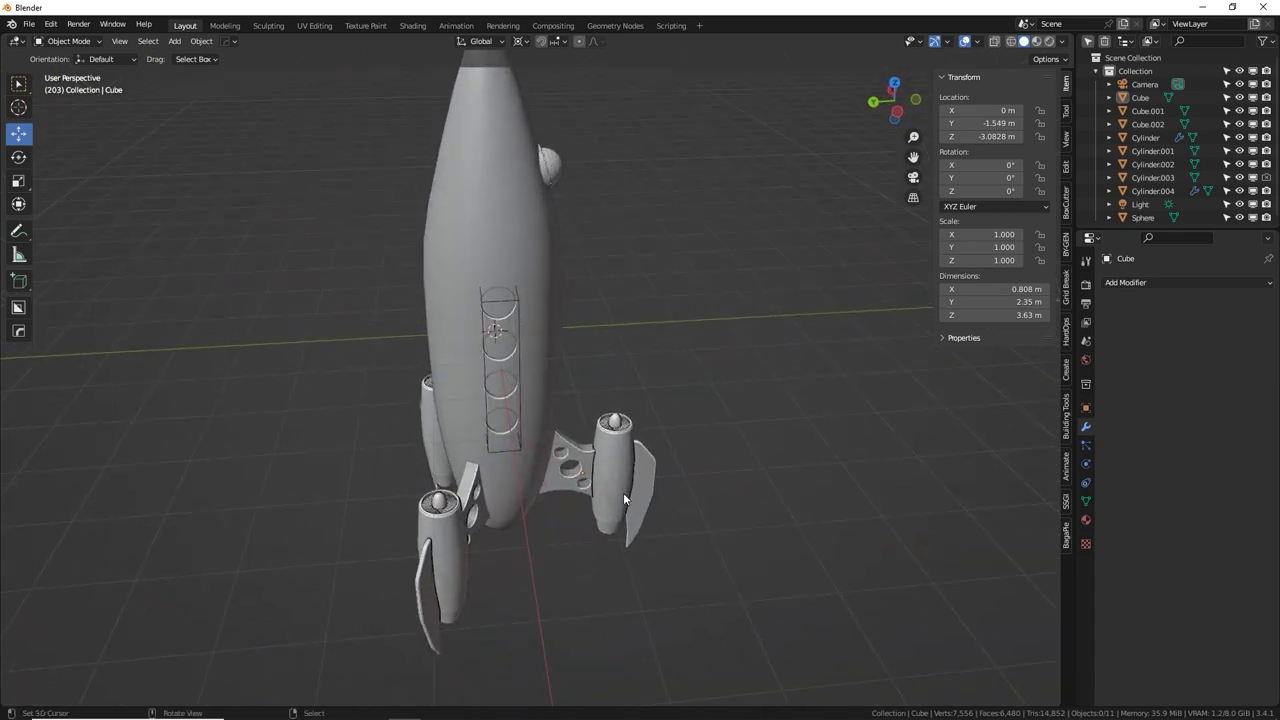
middle_click_drag(503, 416, 534, 445)
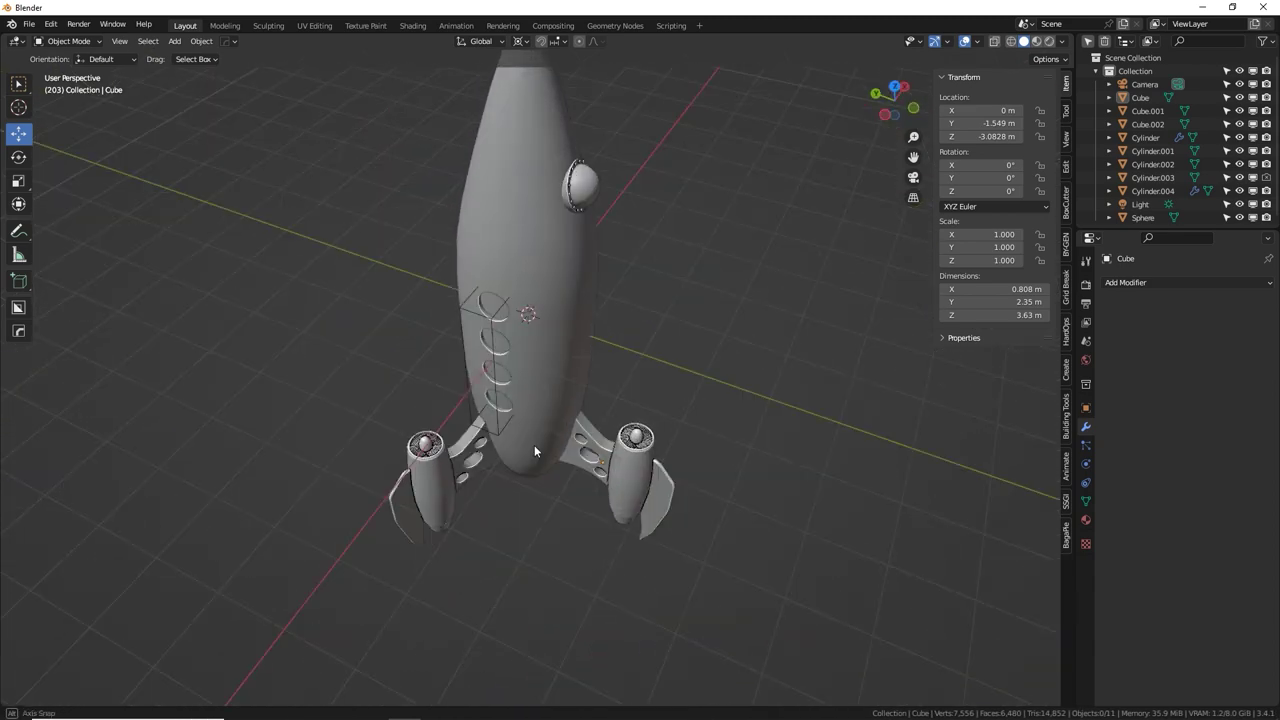
left_click(634, 429)
key("Tab")
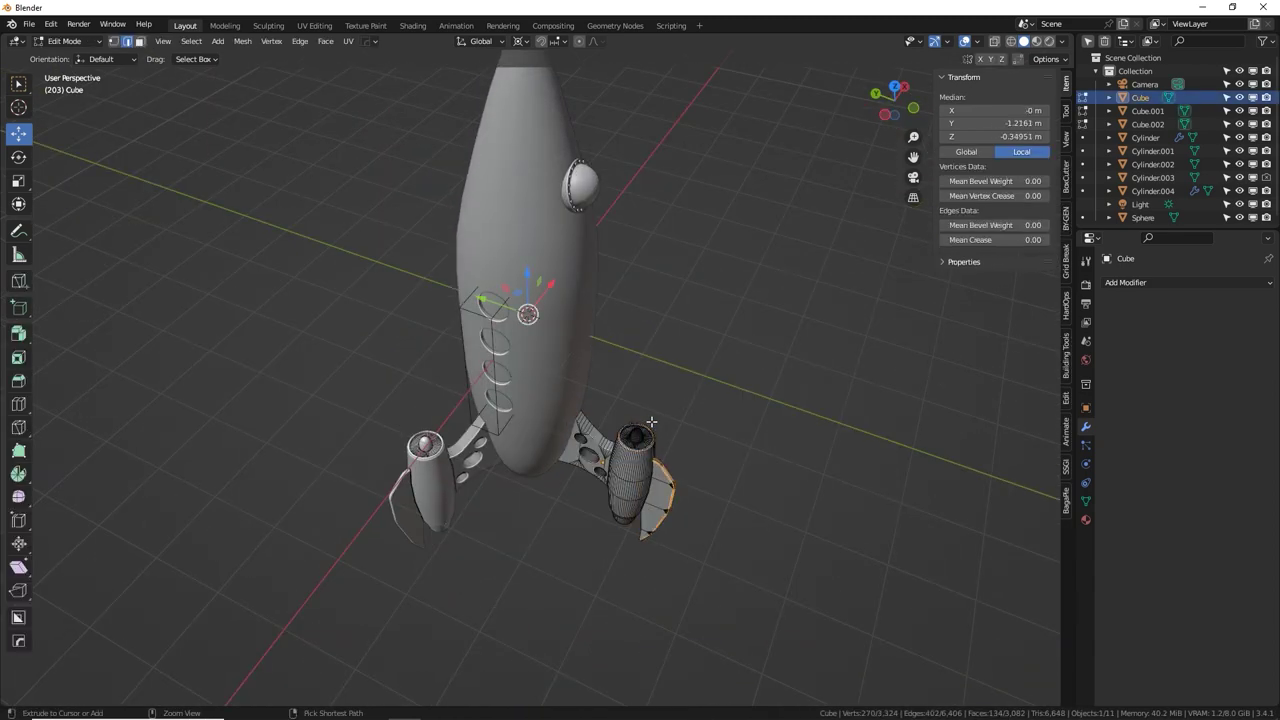
key("ctrl+z")
key("ctrl+z")
key("ctrl+z")
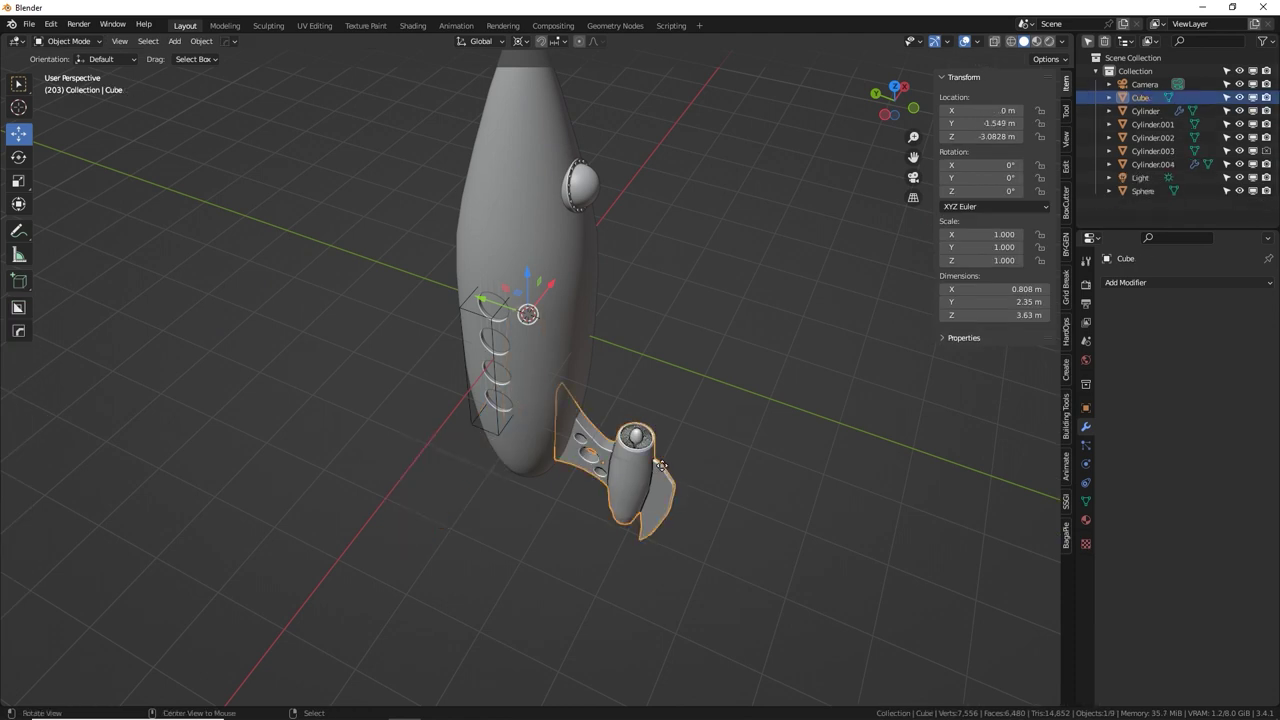
Make a linked duplicate of the engine assembly rotated 90° about Z, and repeat it twice to surround the rocket body with four.
key("shift+d")
type("r90")
key("Return")
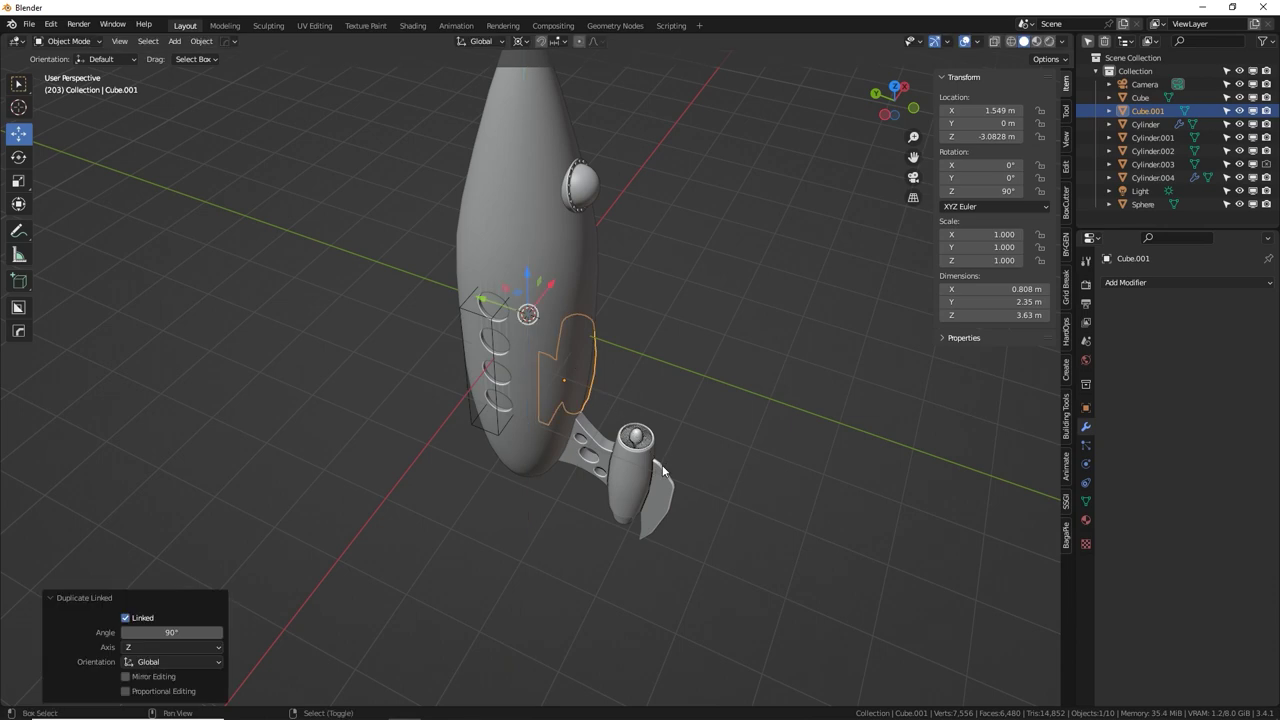
key("shift+r")
key("shift+r")
key("Tab")
key("Tab")
middle_click_drag(683, 526, 589, 423)
scroll(589, 423, "up", 2)
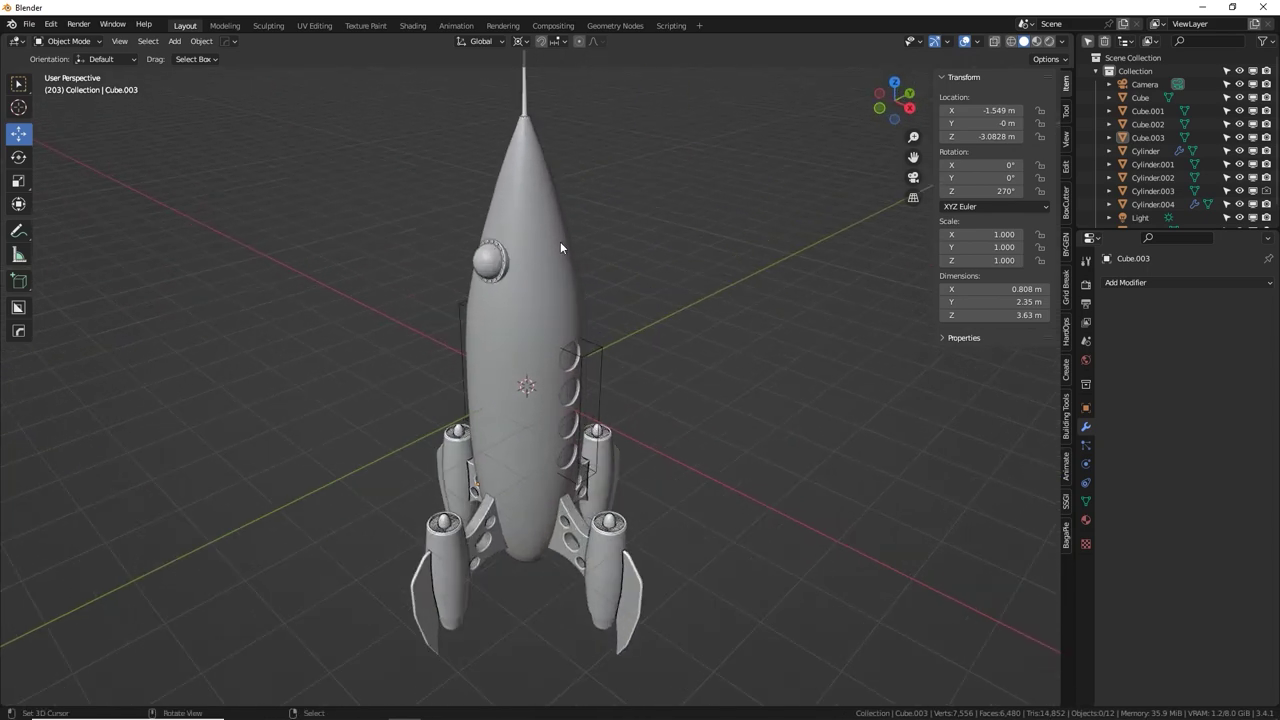
Select the rocket body and split the viewport horizontally, making the upper area a Shader Editor that is taller than the 3D view.
left_click(1146, 151)
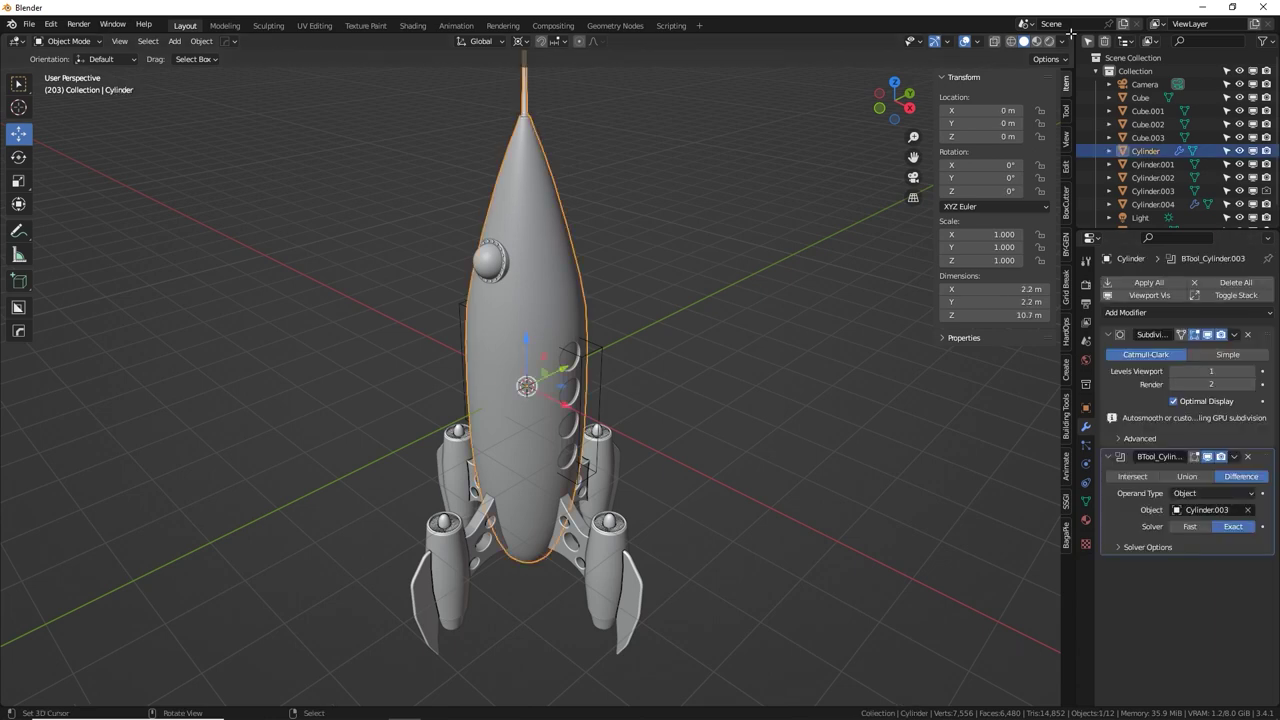
left_click_drag(1065, 59, 1049, 377)
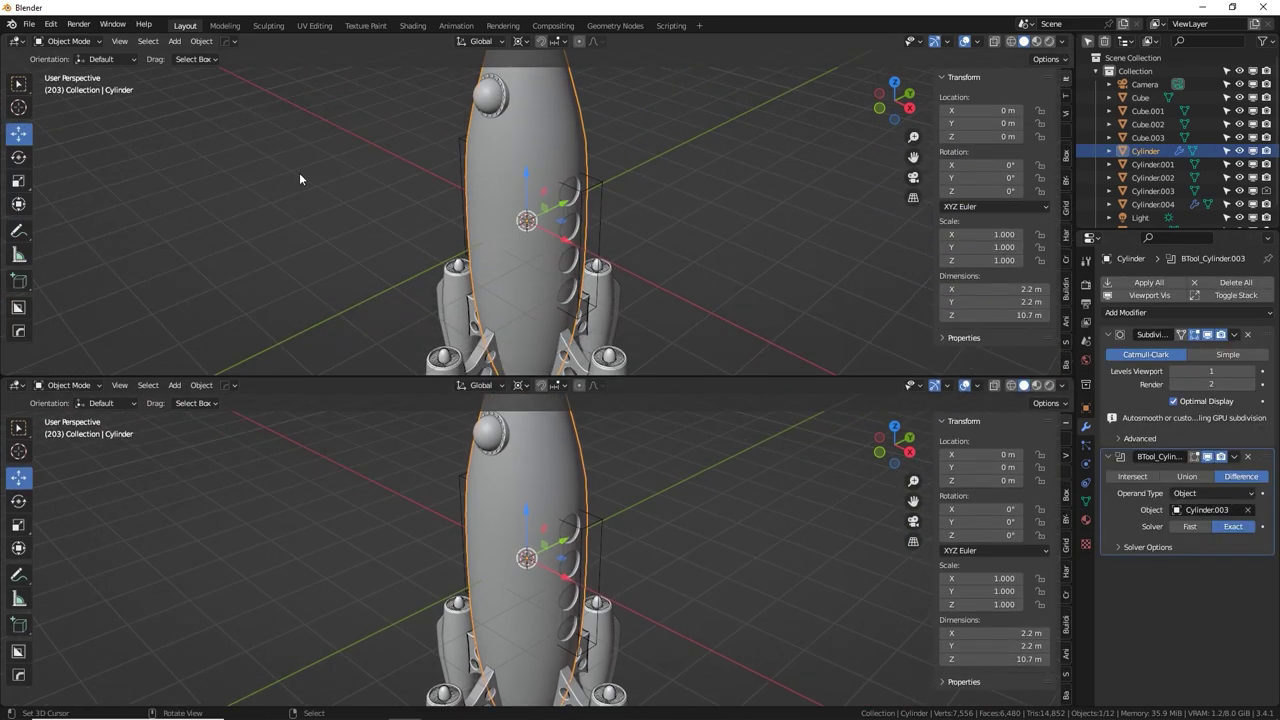
left_click(26, 42)
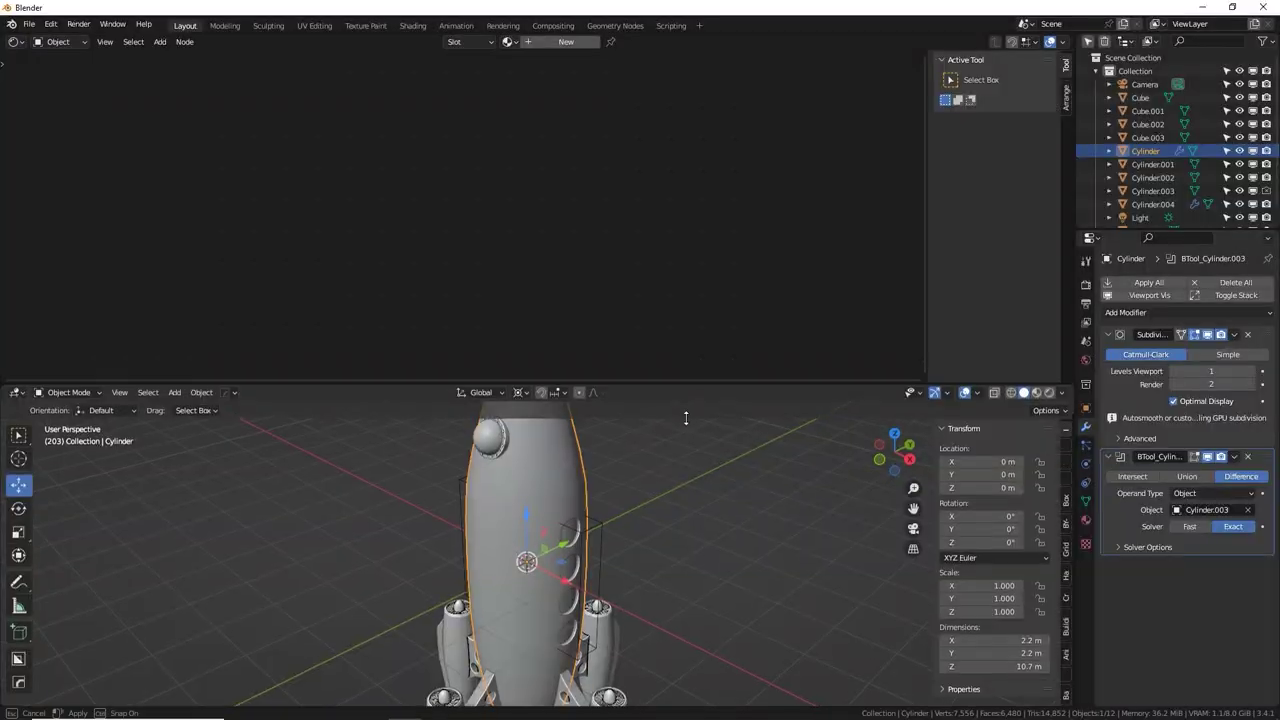
left_click_drag(686, 418, 685, 465)
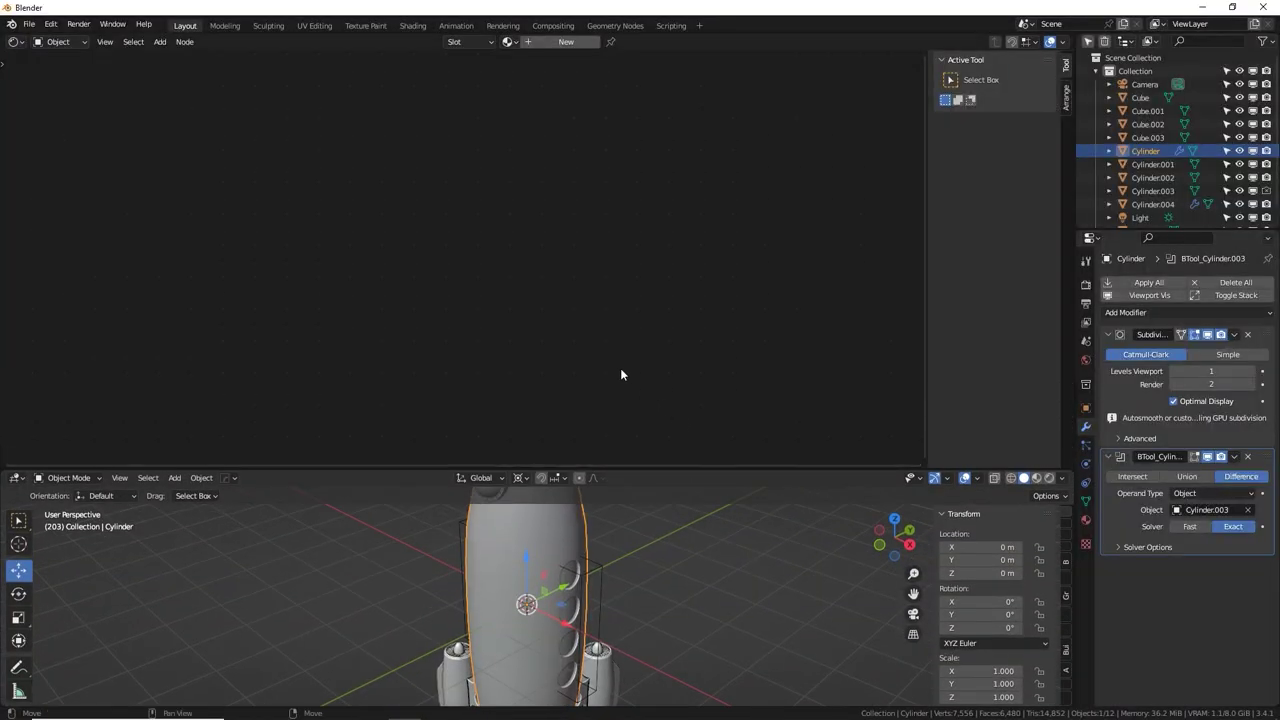
Create a new material for the rocket body and hide the Shader Editor's sidebar.
left_click(566, 42)
middle_click_drag(371, 243, 651, 164)
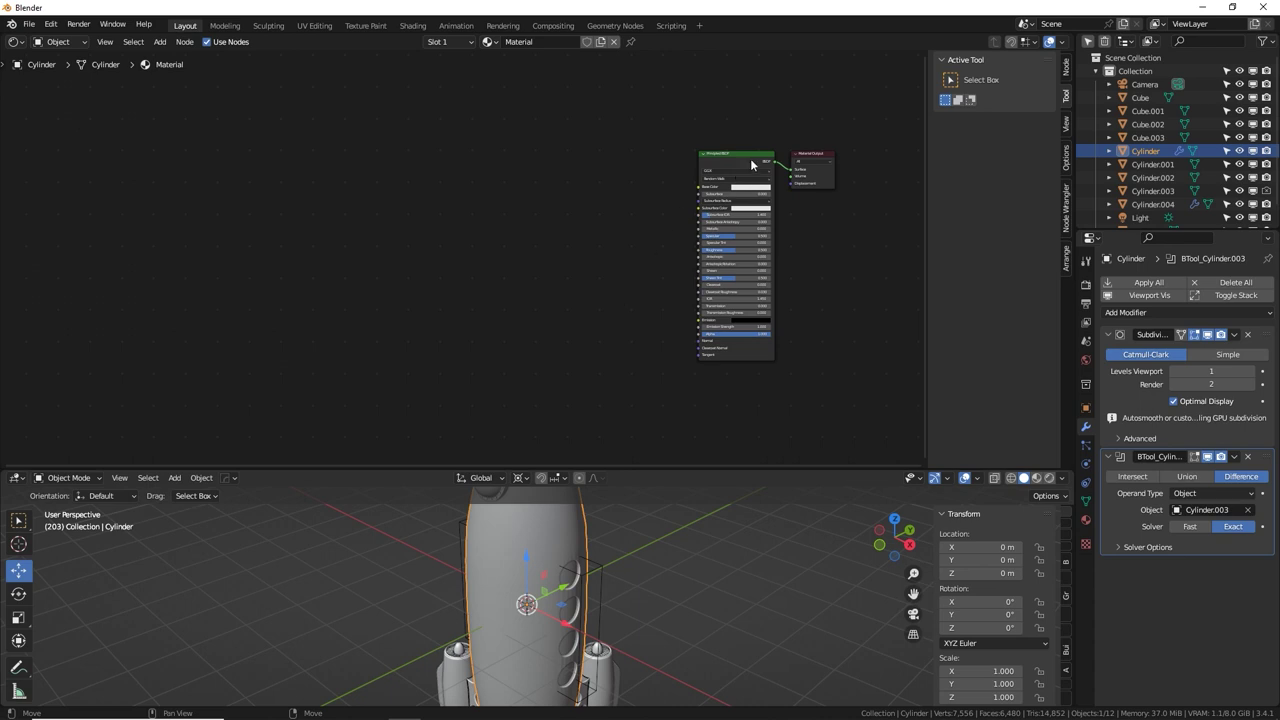
key("n")
middle_click_drag(682, 175, 713, 176)
scroll(705, 177, "up", 1)
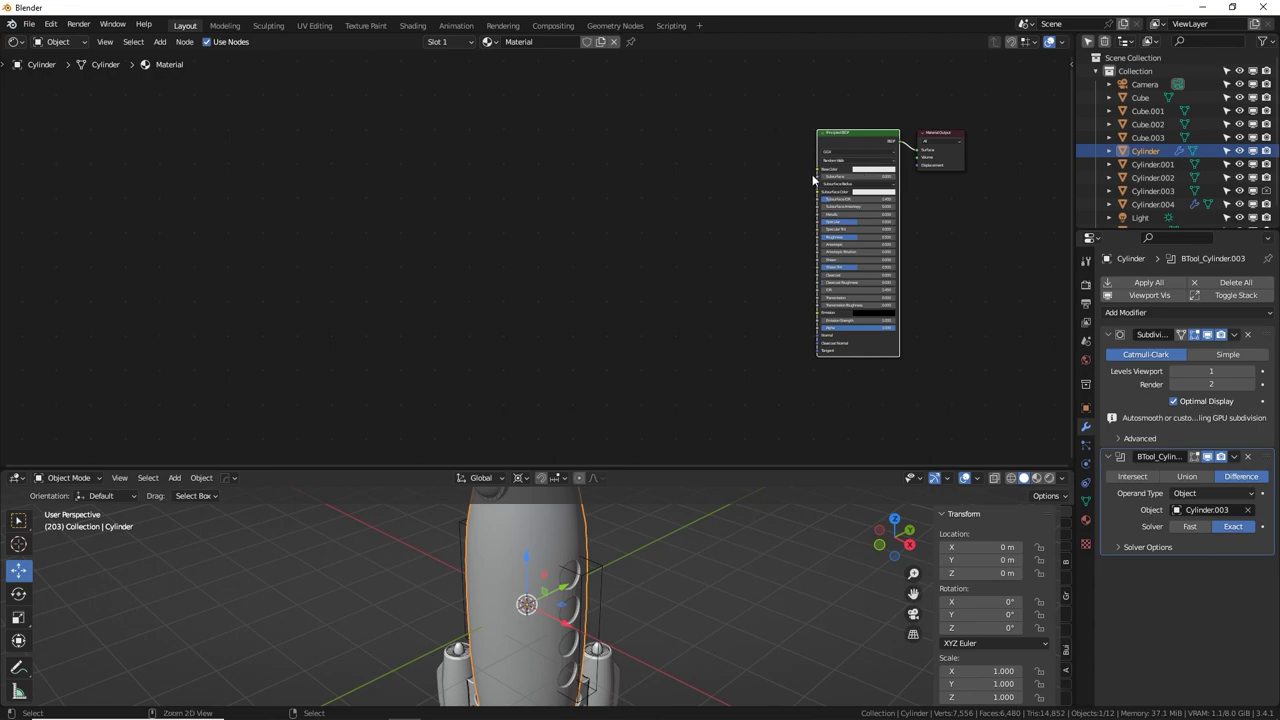
Run Principled Texture Setup with the SuperPanels6 Random, Height, Edge, Normal2 and Bolt AO images.
key("ctrl+shift+t")
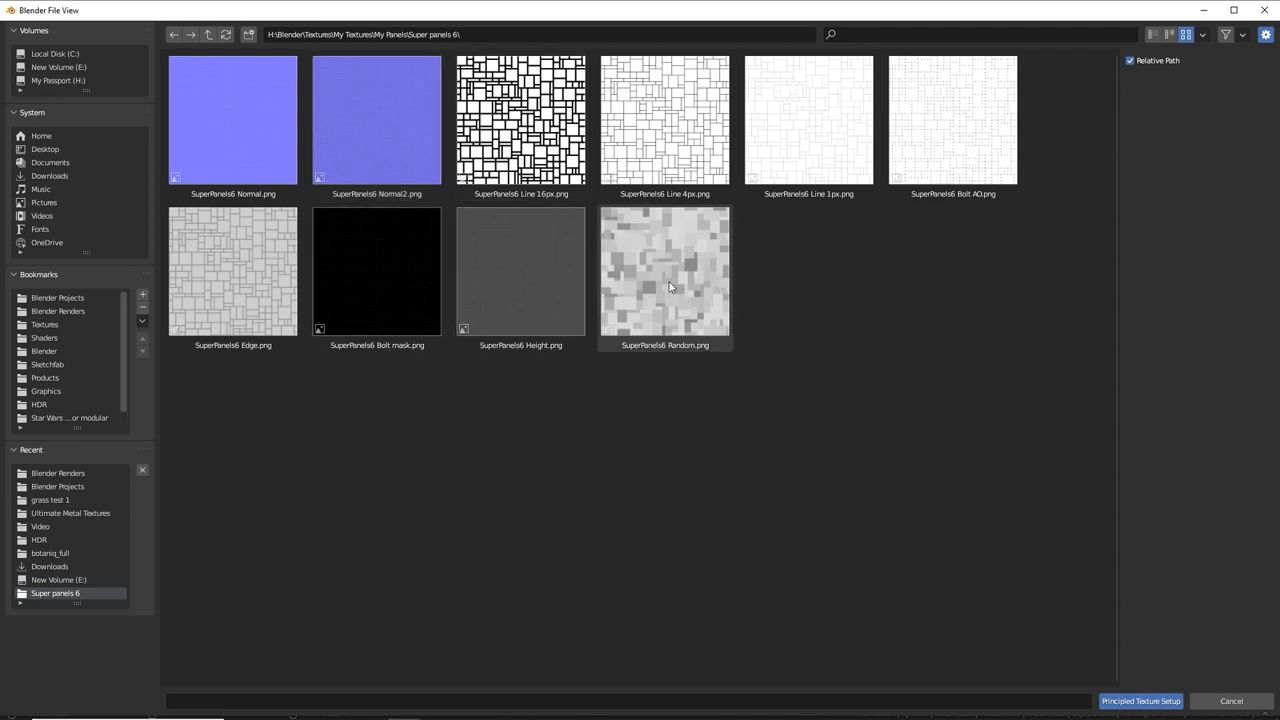
left_click(670, 287)
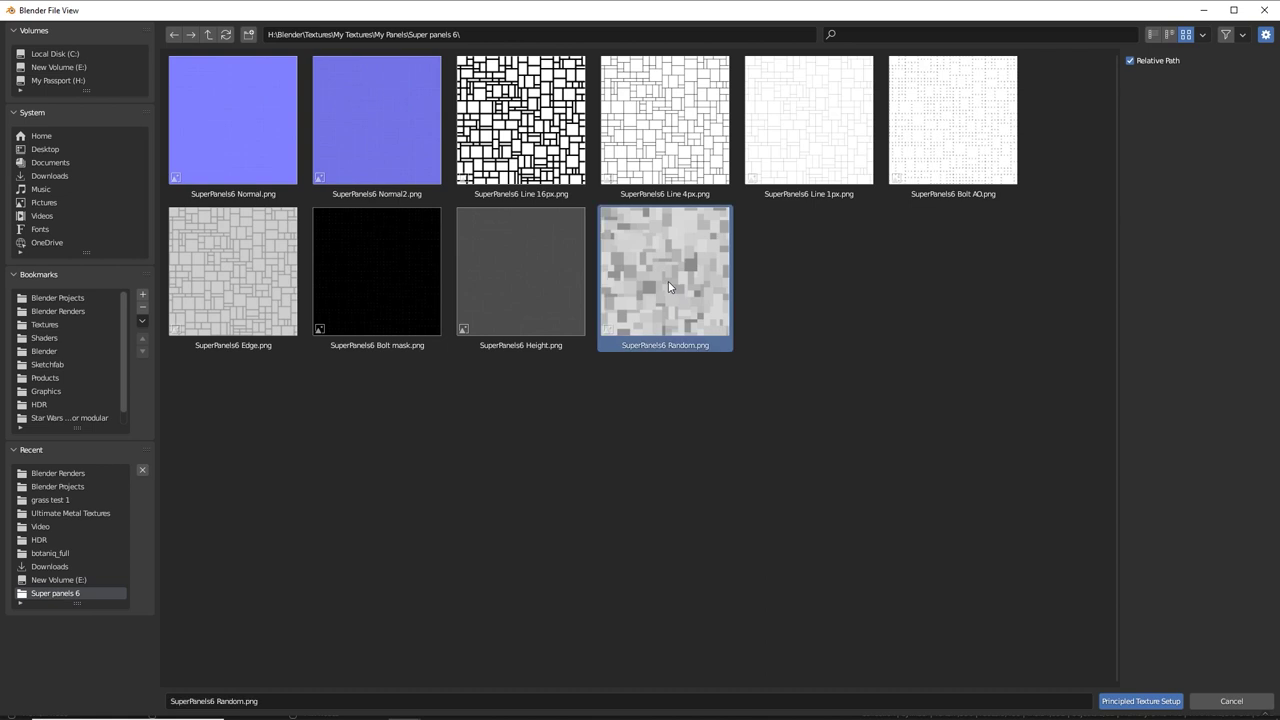
left_click(516, 262, "ctrl")
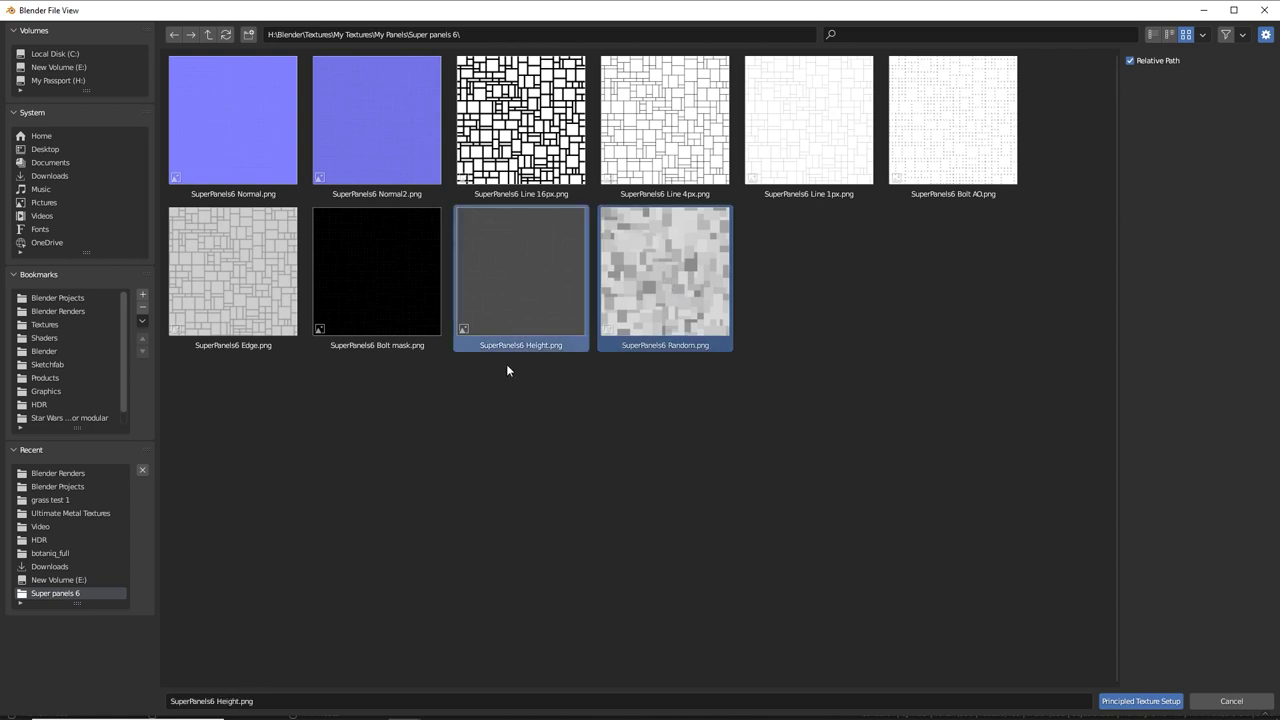
left_click(217, 285, "ctrl")
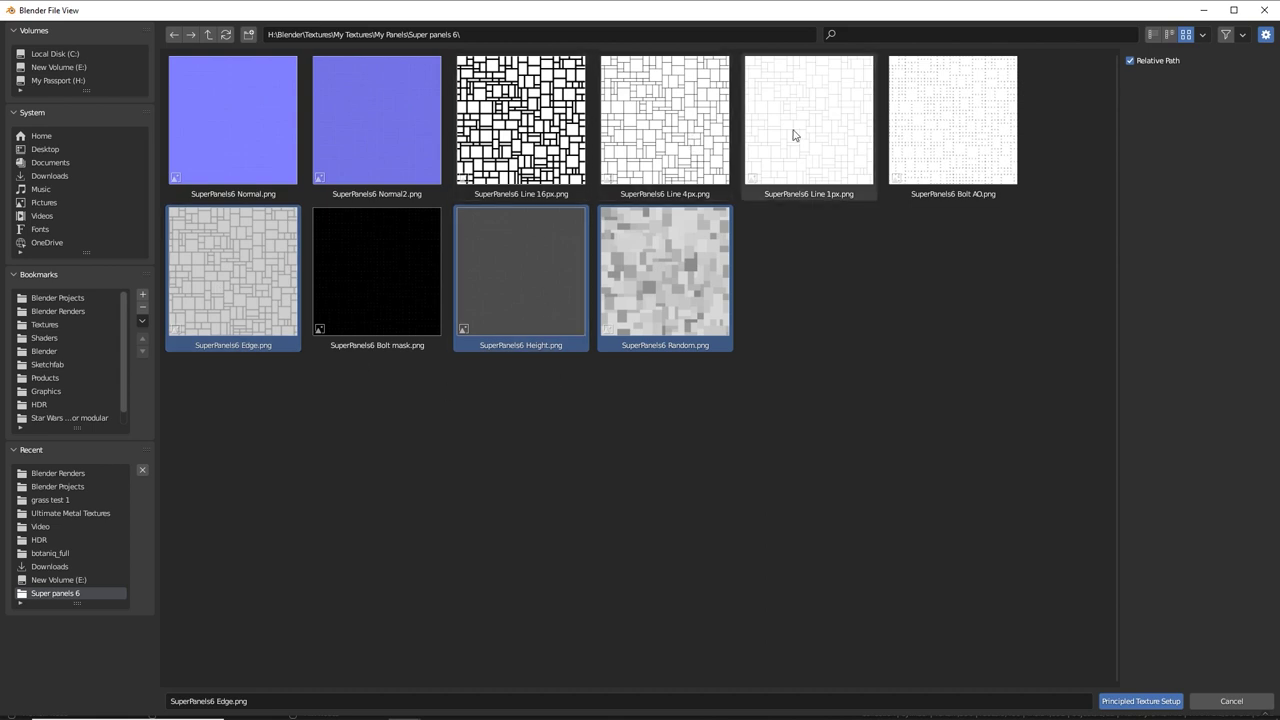
left_click(372, 133, "ctrl")
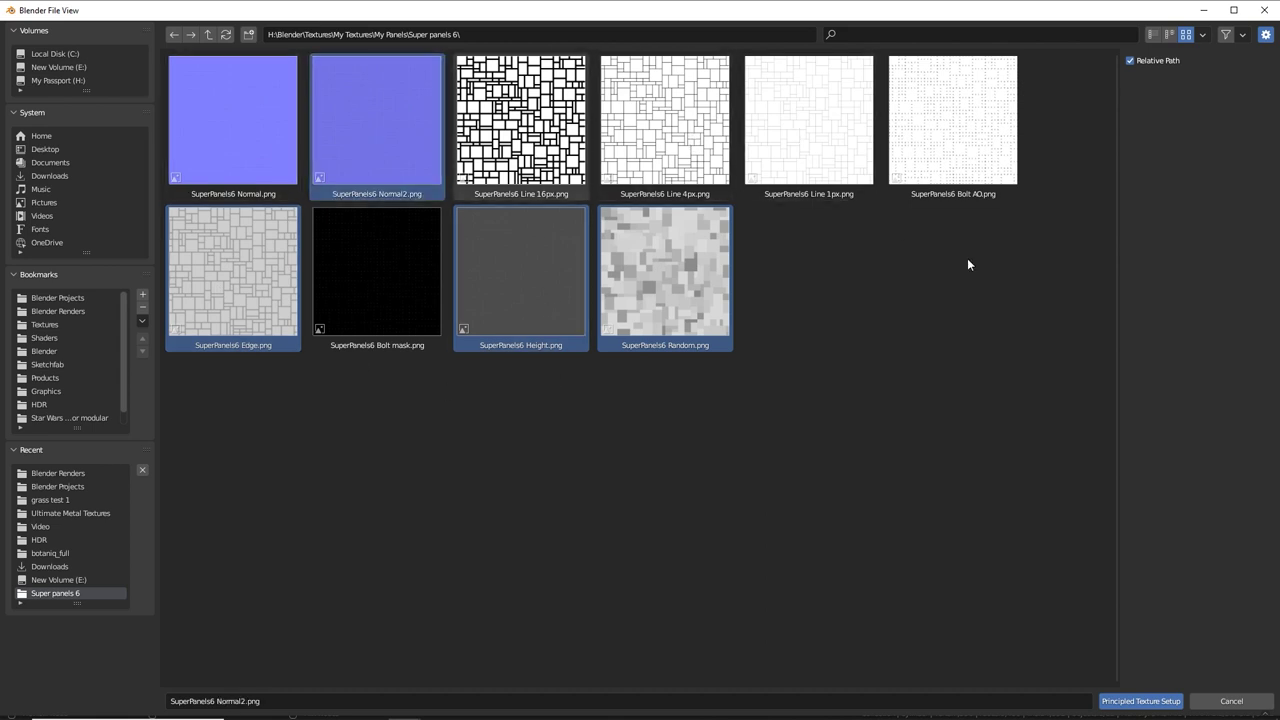
left_click(957, 120, "ctrl")
left_click(1130, 701)
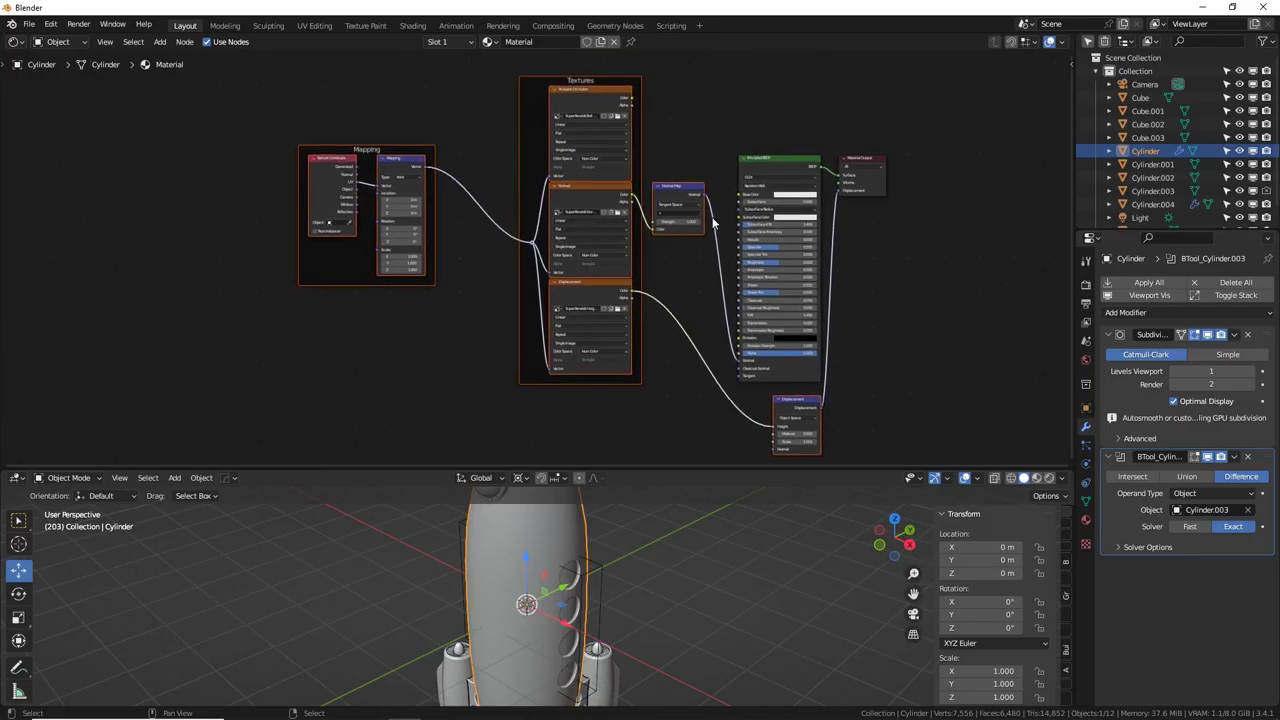
Spread the mapping, texture and Normal Map nodes away from the Principled BSDF and delete the Displacement vector node.
left_click(600, 98)
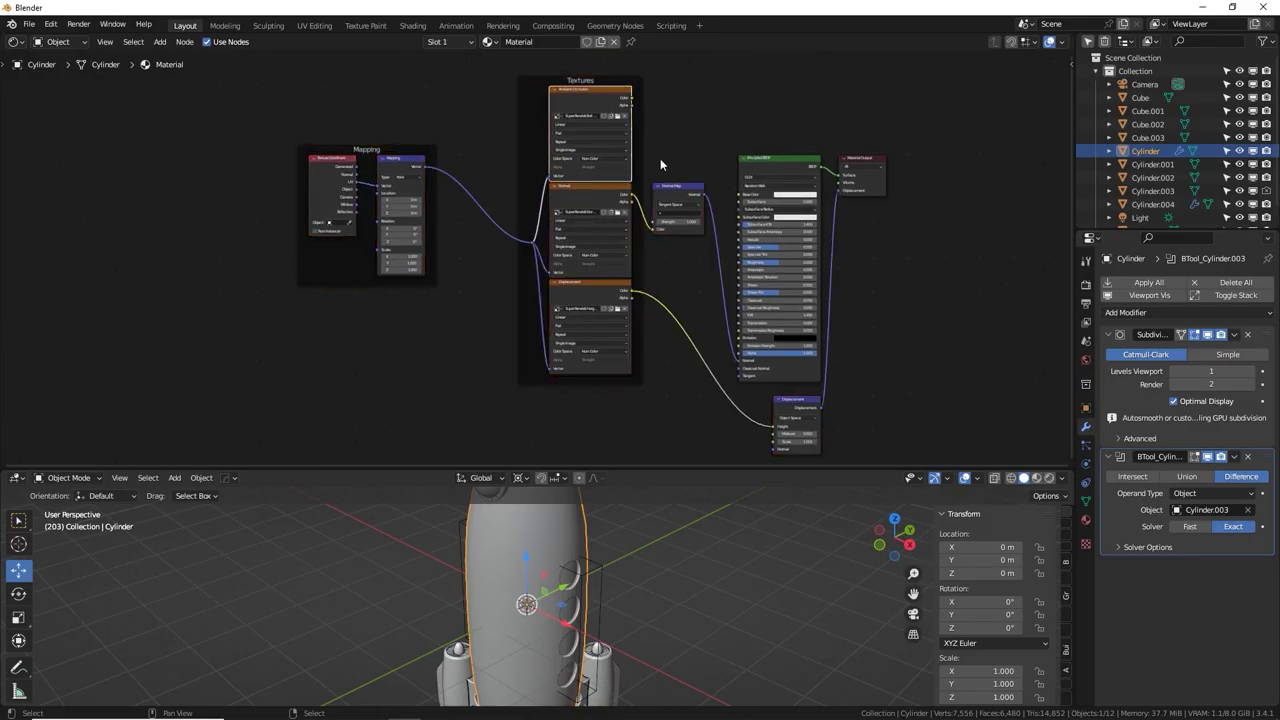
left_click_drag(672, 186, 687, 351)
left_click_drag(390, 148, 233, 145)
left_click_drag(519, 147, 314, 155)
left_click(618, 222)
left_click_drag(809, 402, 678, 406)
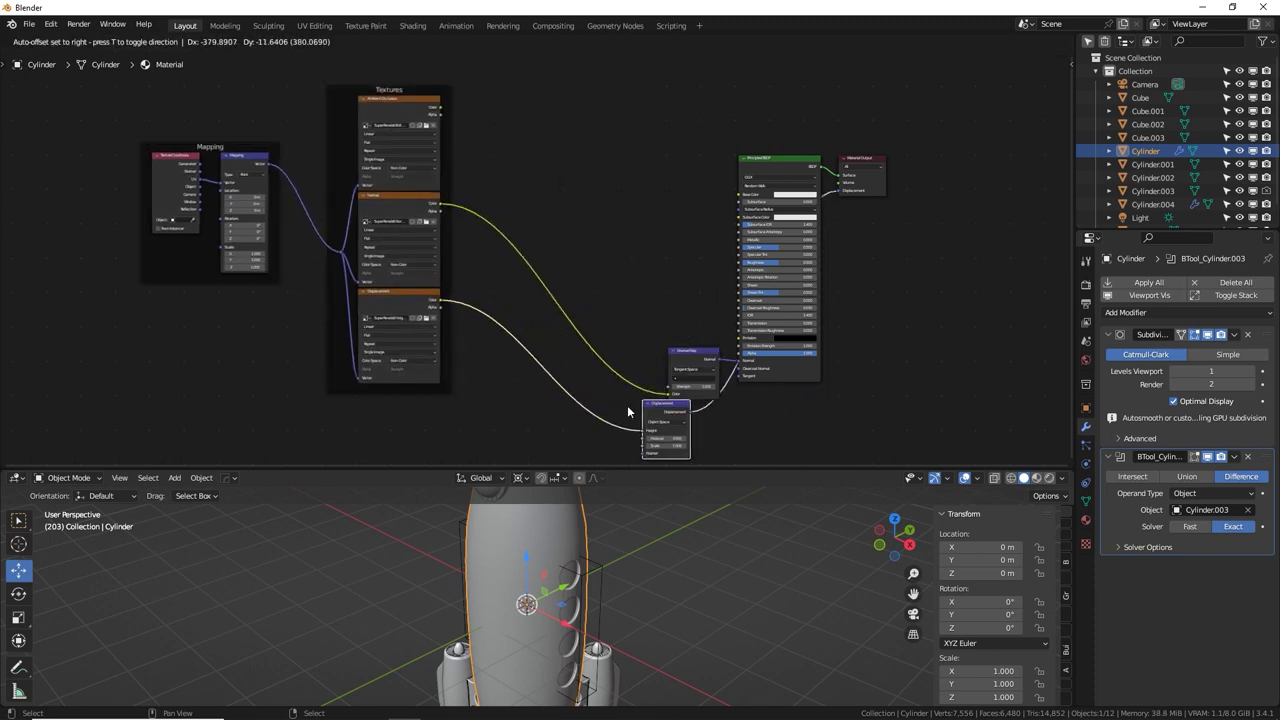
left_click(632, 410)
key("x")
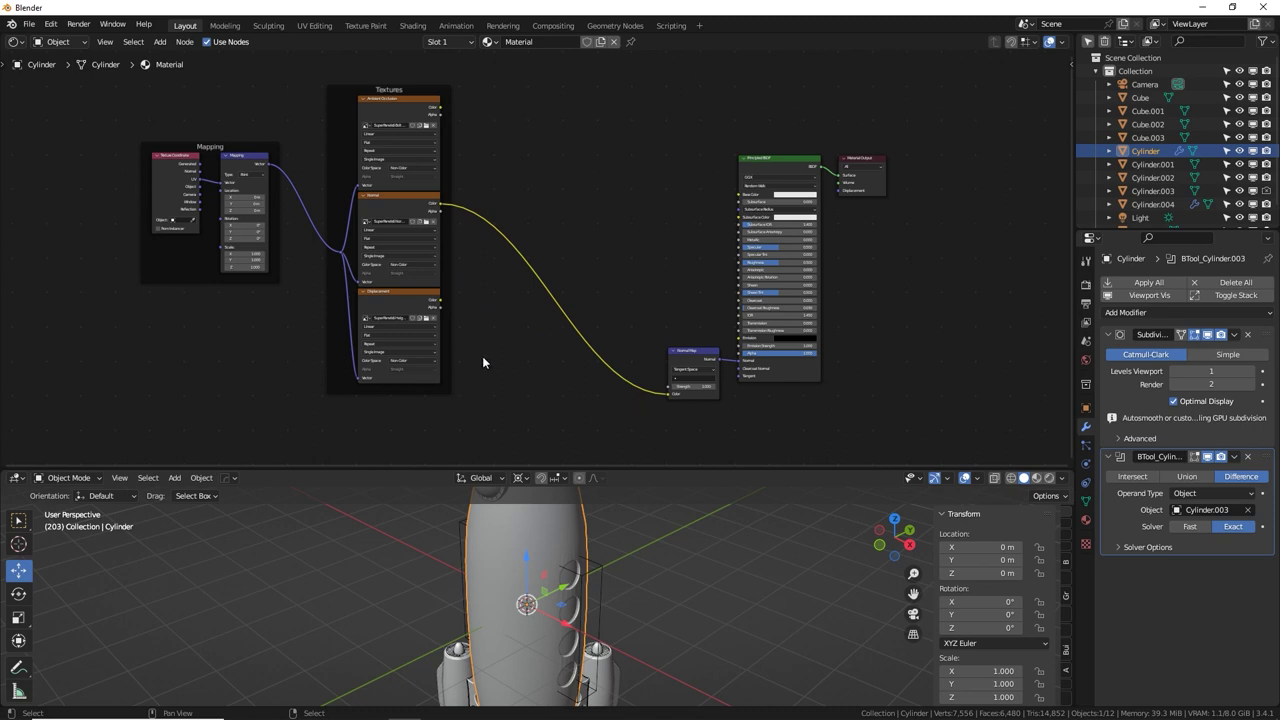
Insert a Bump node between the Normal Map and Principled BSDF, and connect the Displacement texture's Color to its Height.
scroll(524, 354, "up", 3)
key("shift+a")
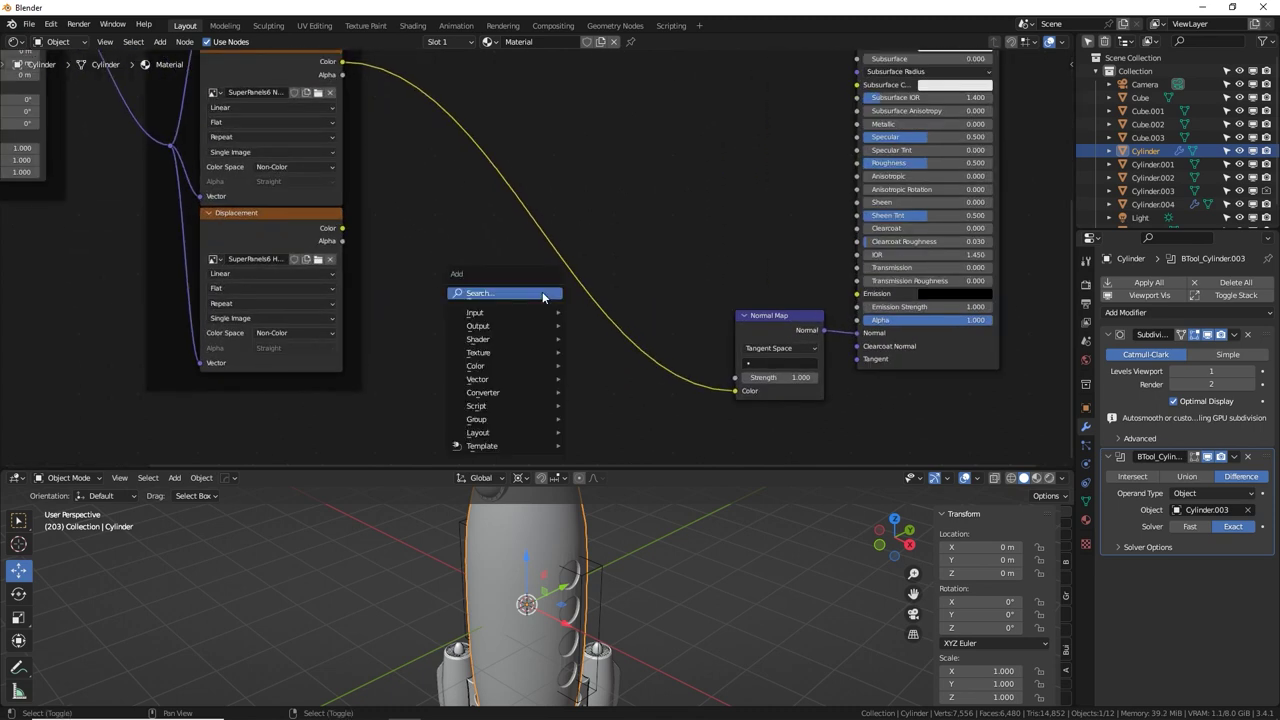
left_click(542, 292)
type("bump")
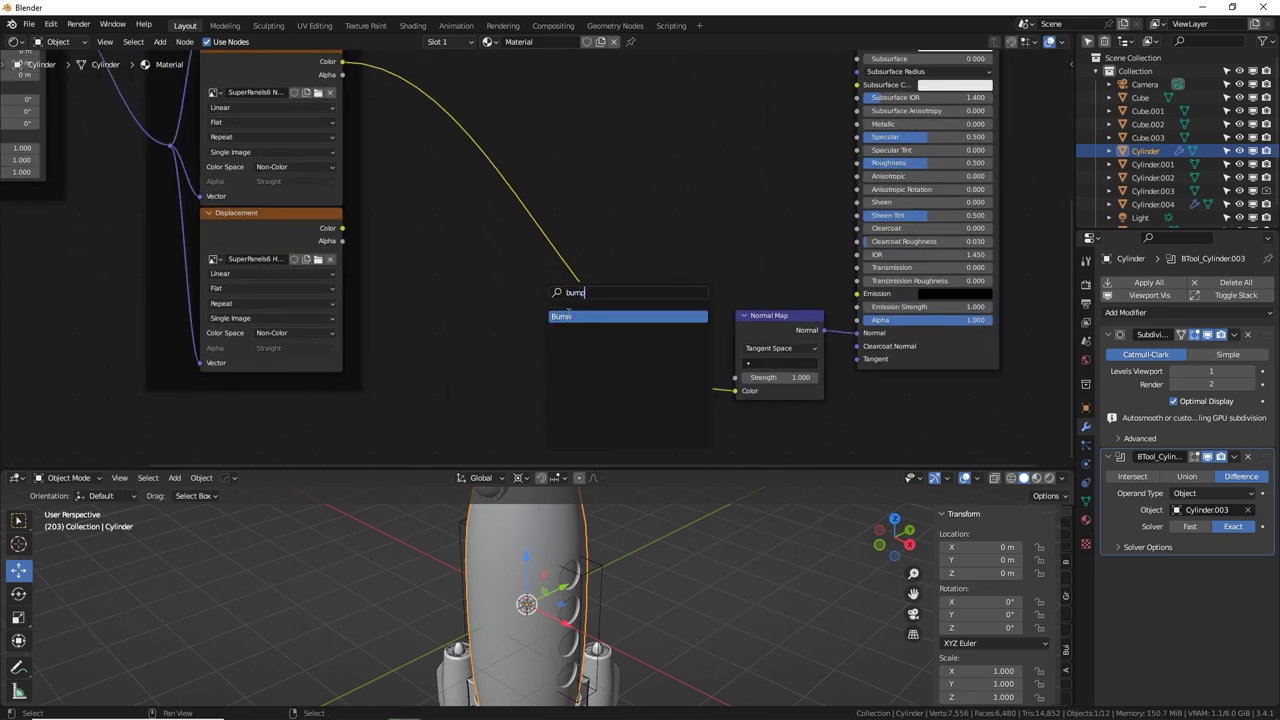
key("Return")
left_click(880, 295)
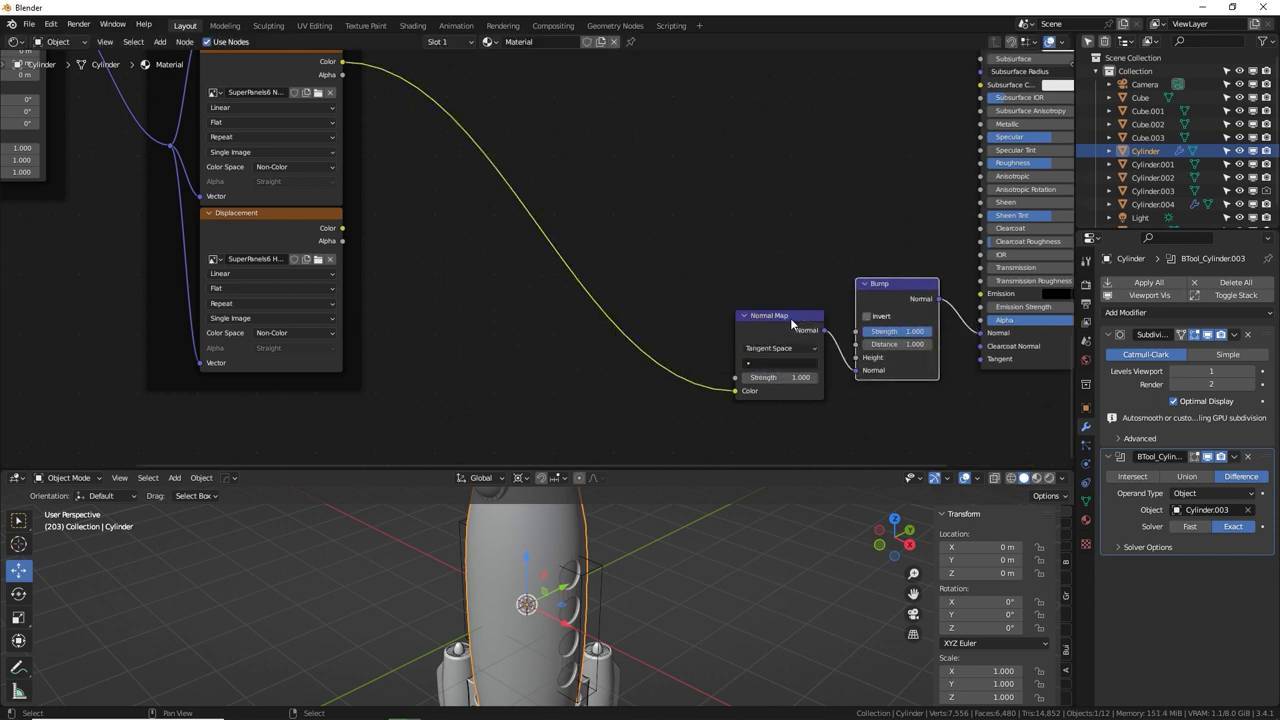
left_click_drag(342, 228, 872, 357)
Space the Displacement and Normal texture nodes further apart inside the Textures frame.
left_click_drag(319, 243, 318, 264)
left_click_drag(312, 186, 302, 198)
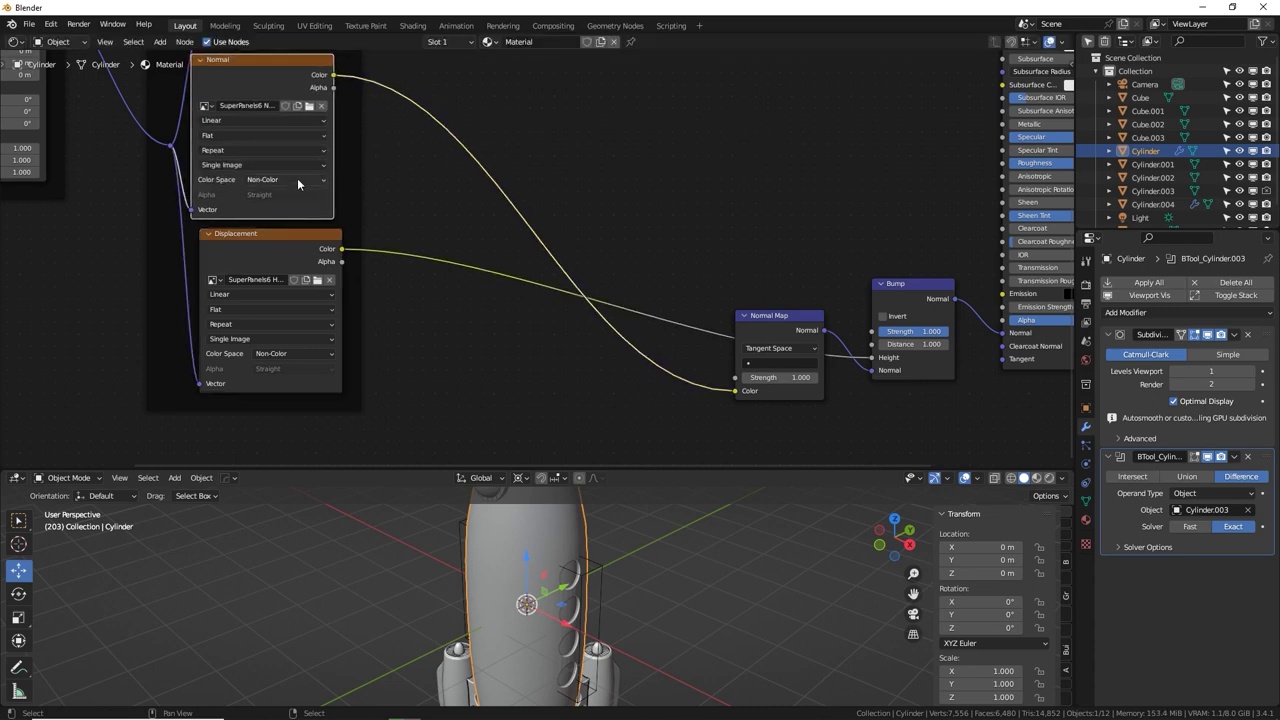
left_click(382, 178)
Add a Mix node between the Ambient Occlusion texture and the Principled BSDF, and set its data type to Color.
middle_click_drag(721, 201, 579, 439)
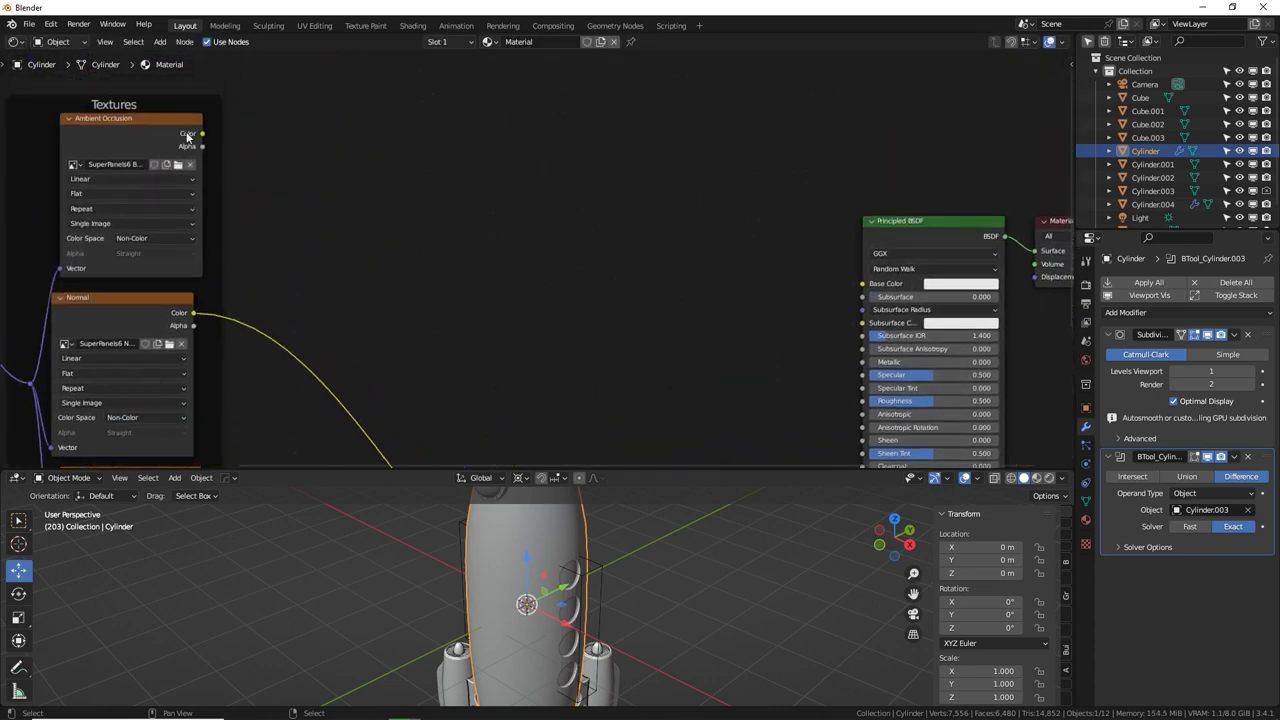
left_click(183, 157)
key("shift+a")
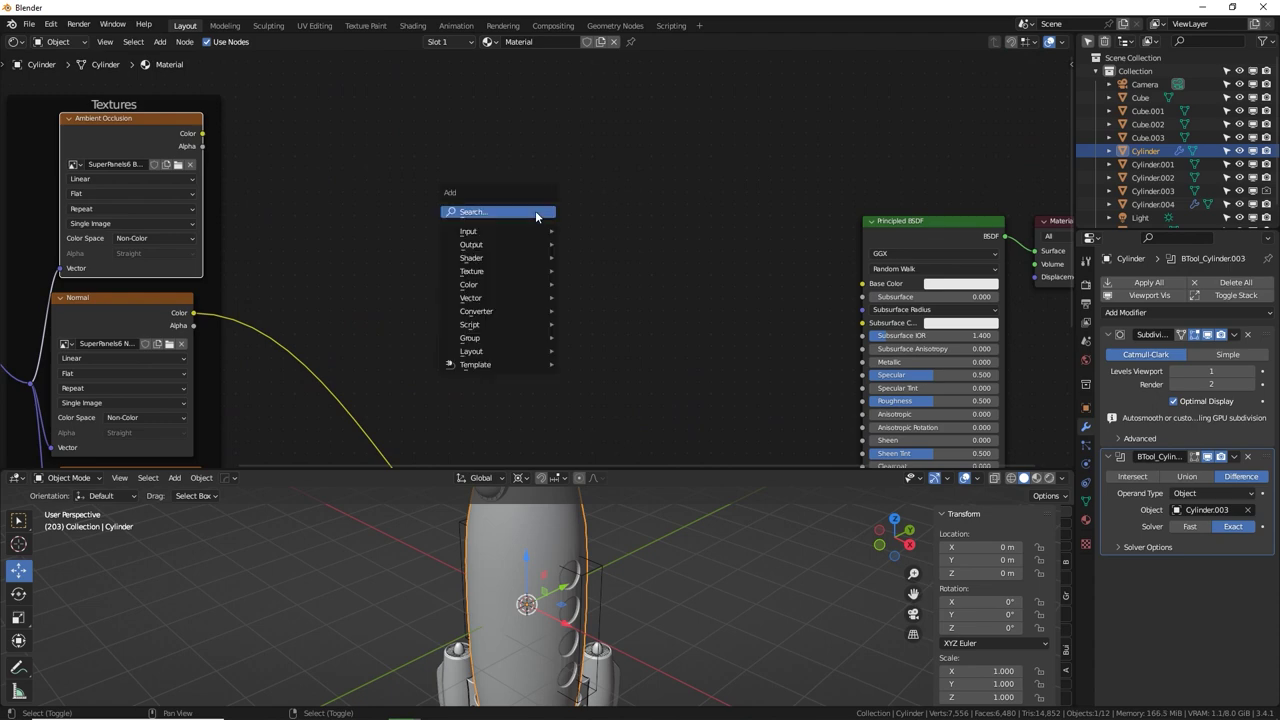
type("mix")
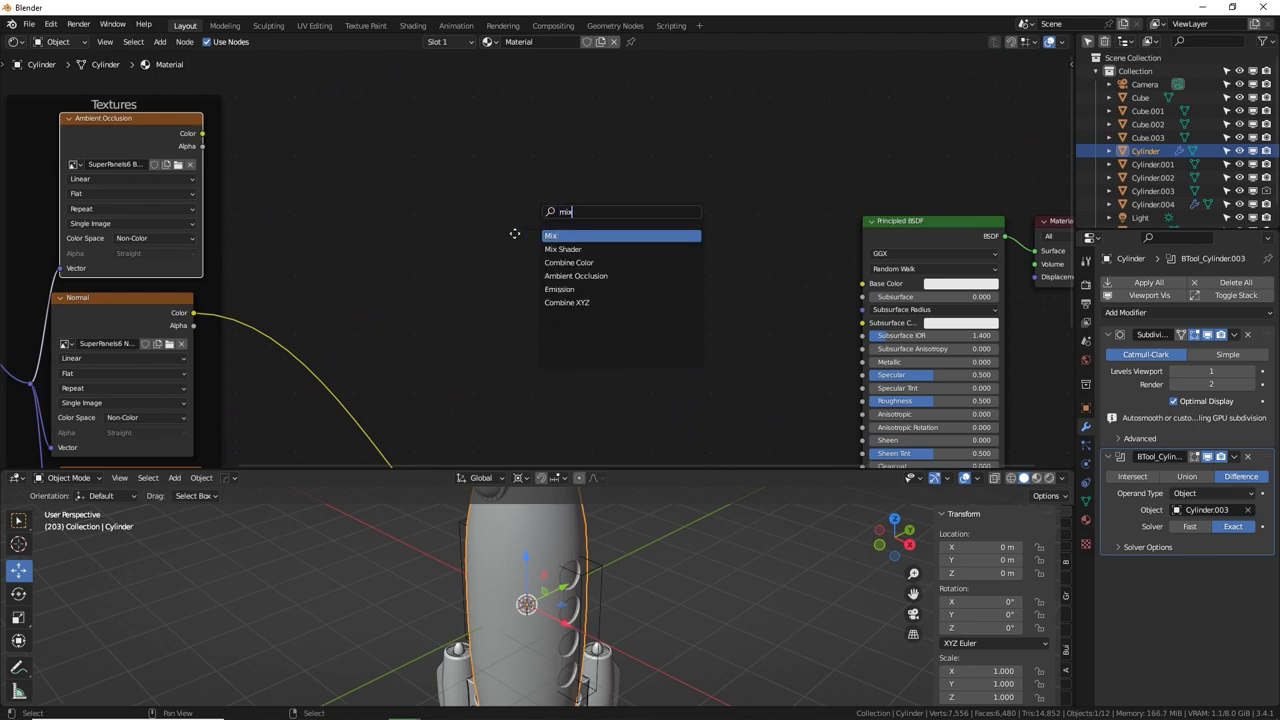
key("Return")
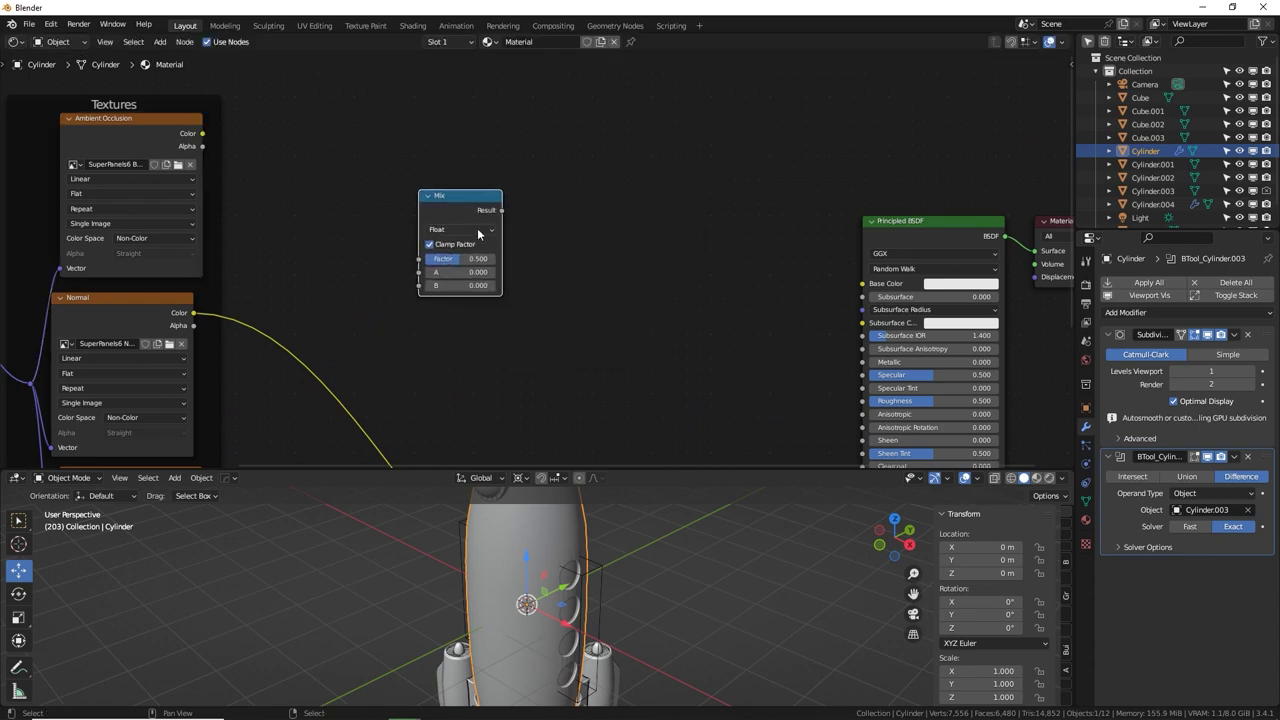
left_click(478, 230)
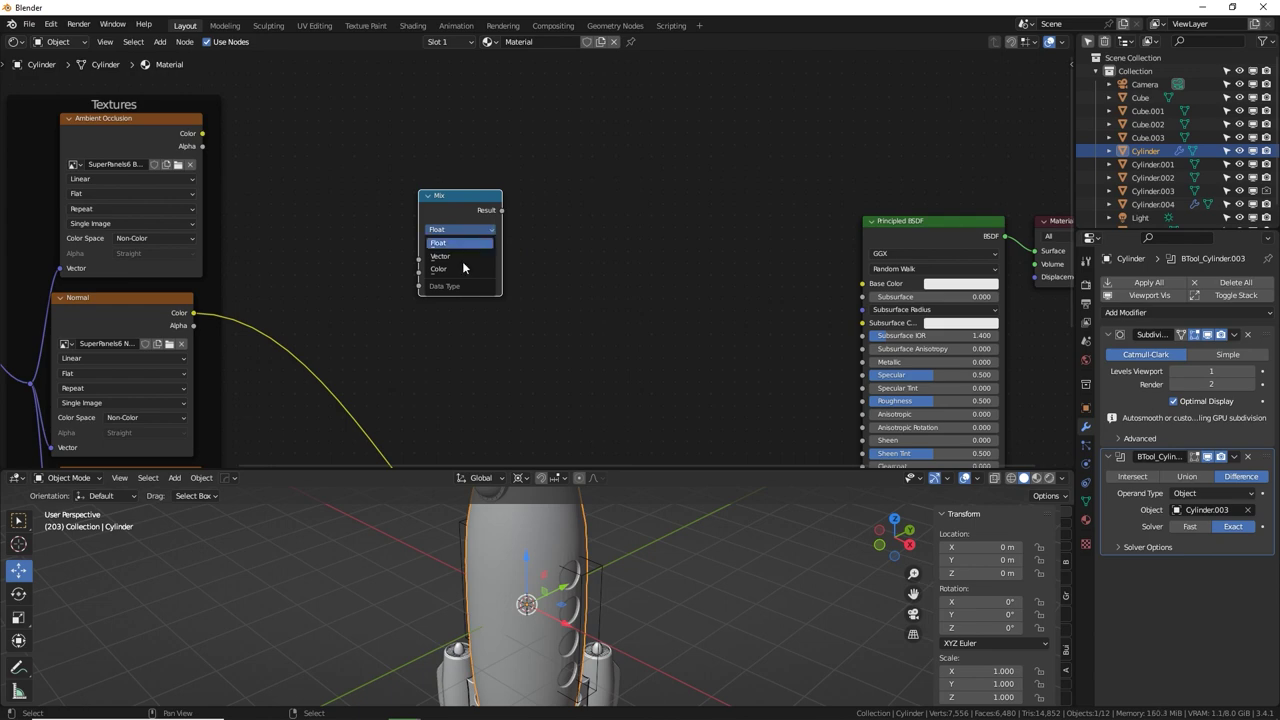
left_click(461, 268)
left_click_drag(467, 210, 446, 180)
scroll(440, 197, "up", 2)
middle_click_drag(407, 181, 440, 170)
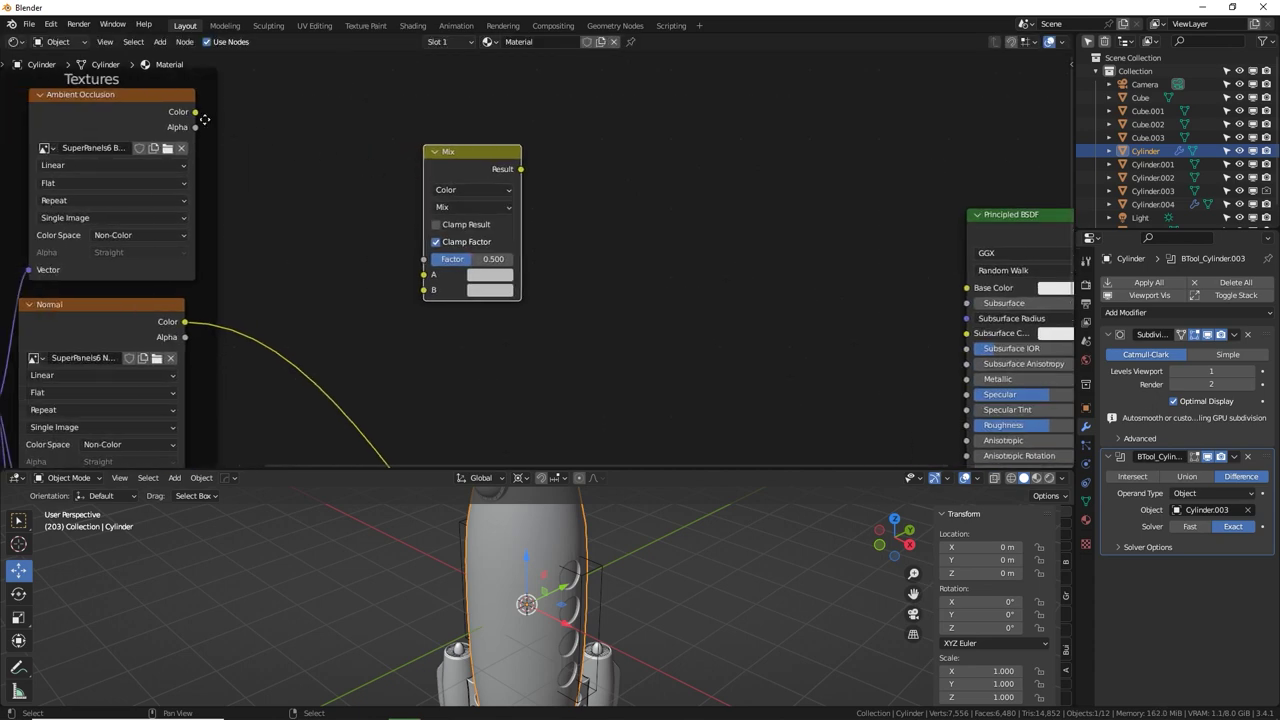
Connect the Ambient Occlusion texture's Color to the Mix node's B, setting color A to red and the factor to 1.000.
left_click_drag(196, 116, 433, 296)
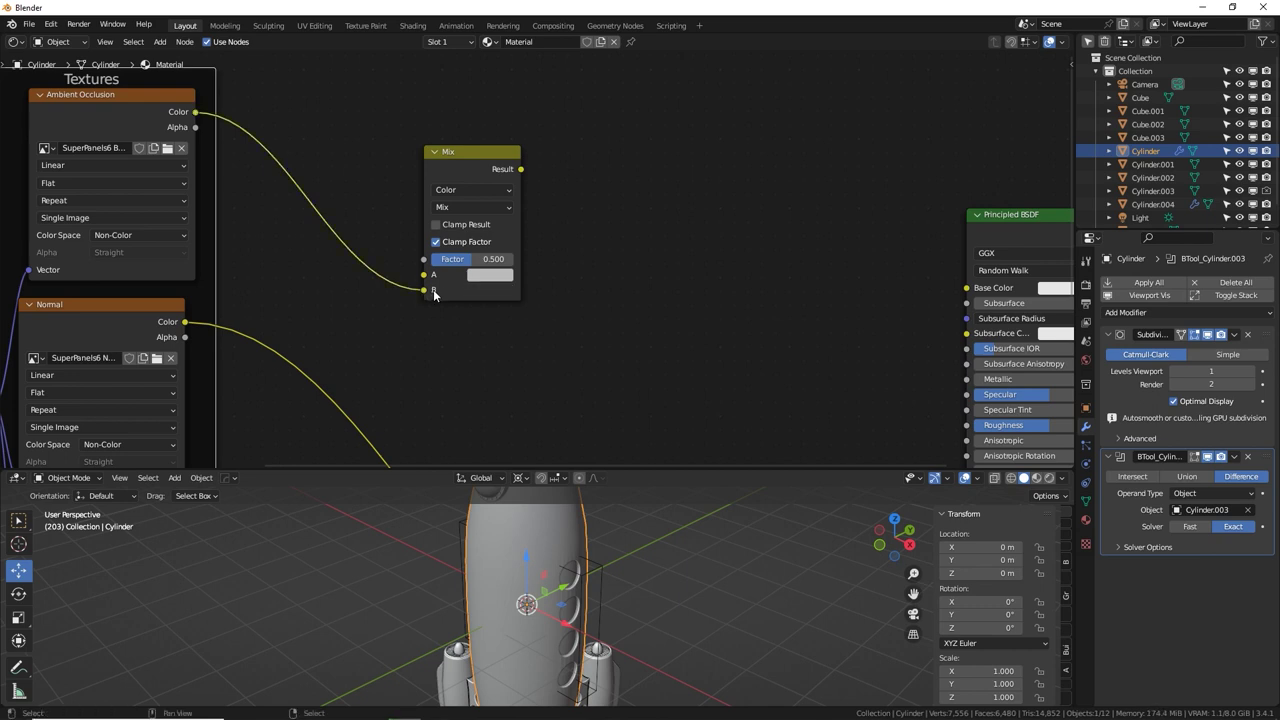
left_click(488, 275)
left_click(549, 152)
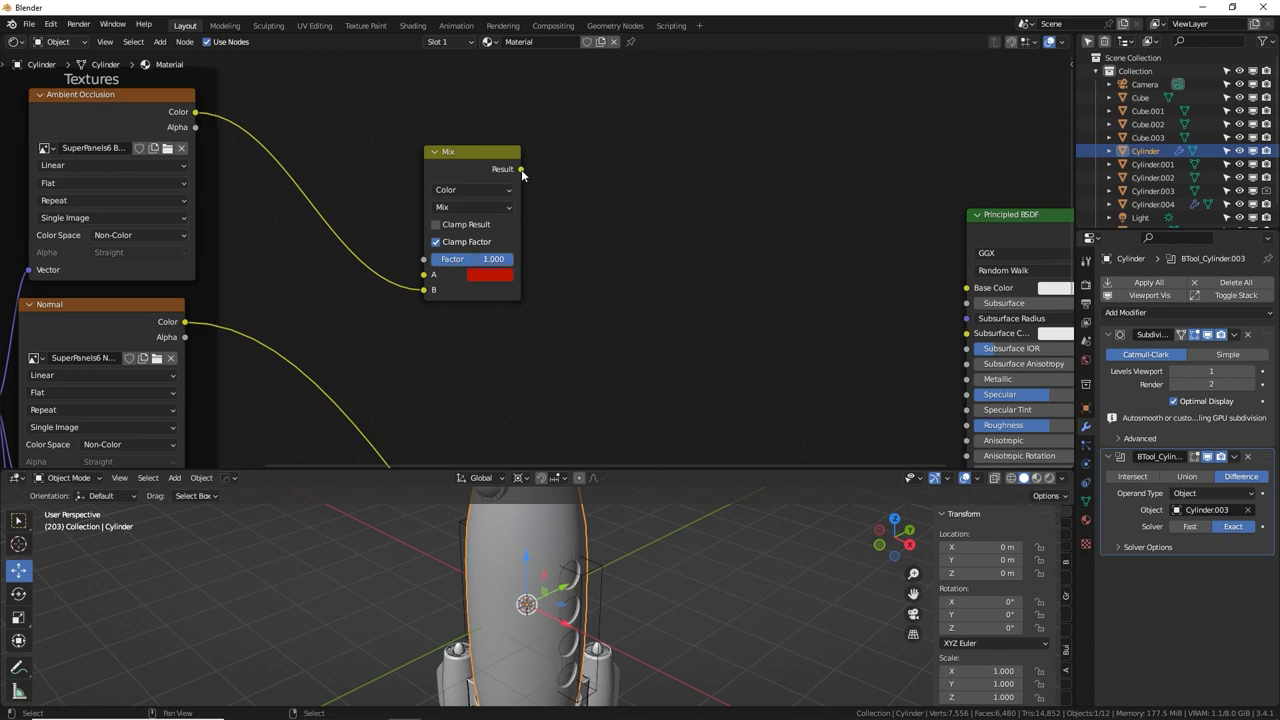
Connect the Mix node's Result to the Principled BSDF's Base Color and switch the 3D view to Material Preview shading.
left_click_drag(521, 169, 965, 291)
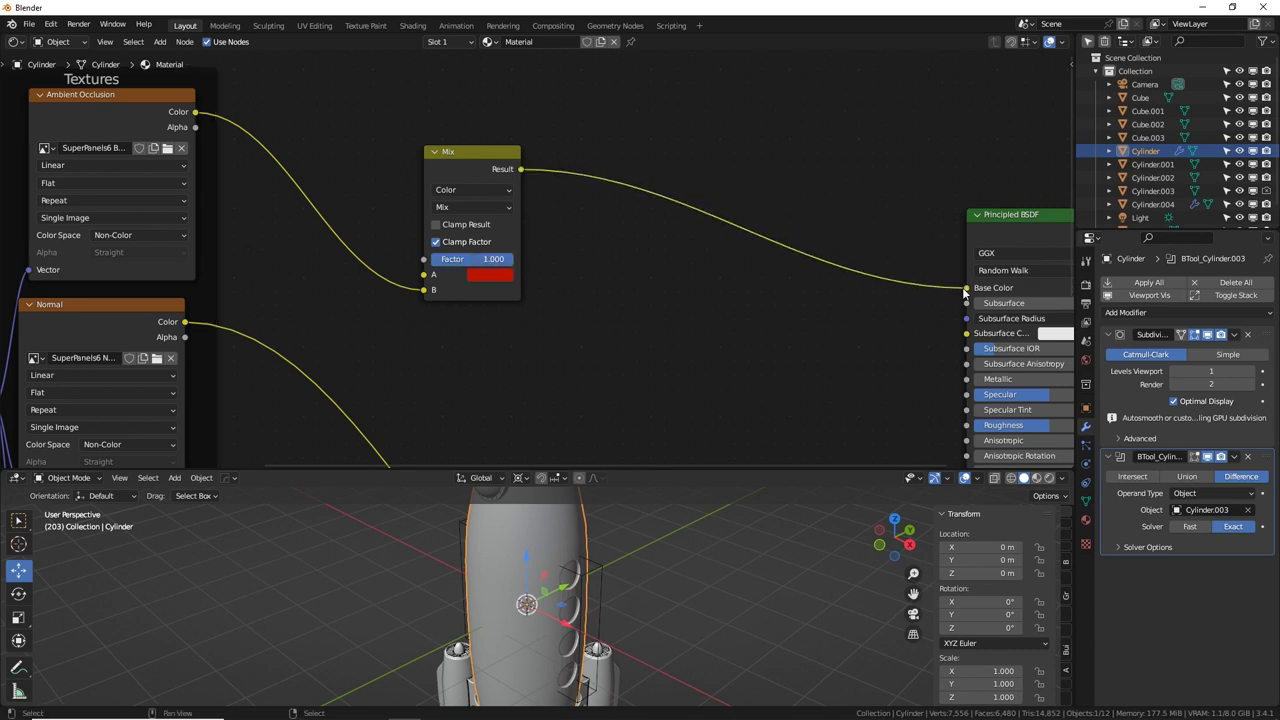
middle_click_drag(878, 307, 774, 280)
left_click(1036, 477)
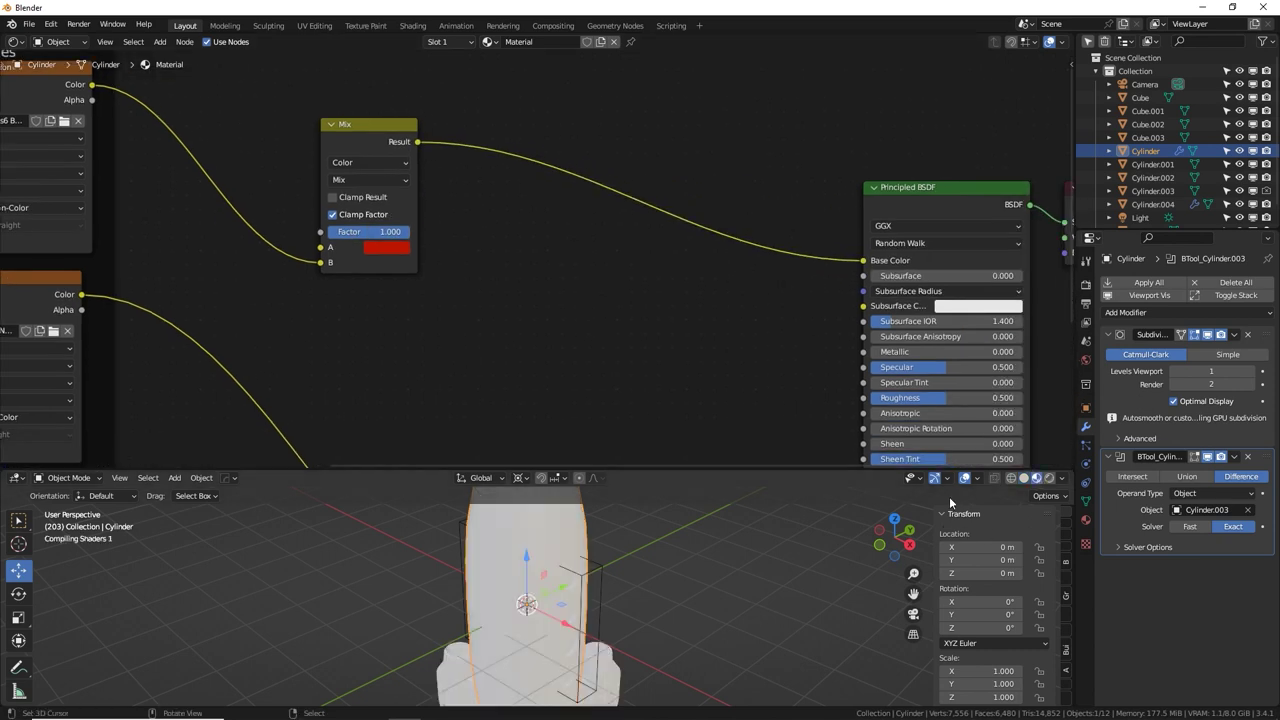
Set the Mix node's blending mode to Multiply so the red combines with the ambient occlusion texture.
left_click_drag(631, 469, 560, 386)
left_click(353, 141)
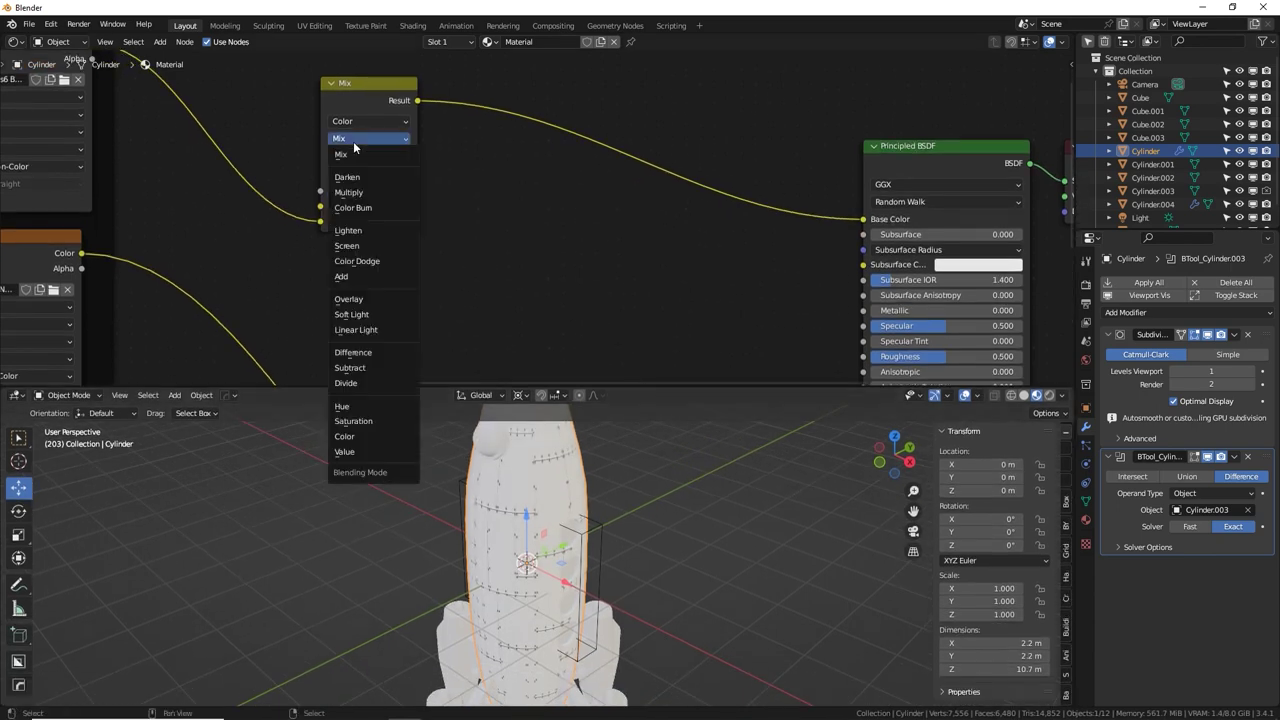
left_click(363, 193)
scroll(556, 505, "up", 5)
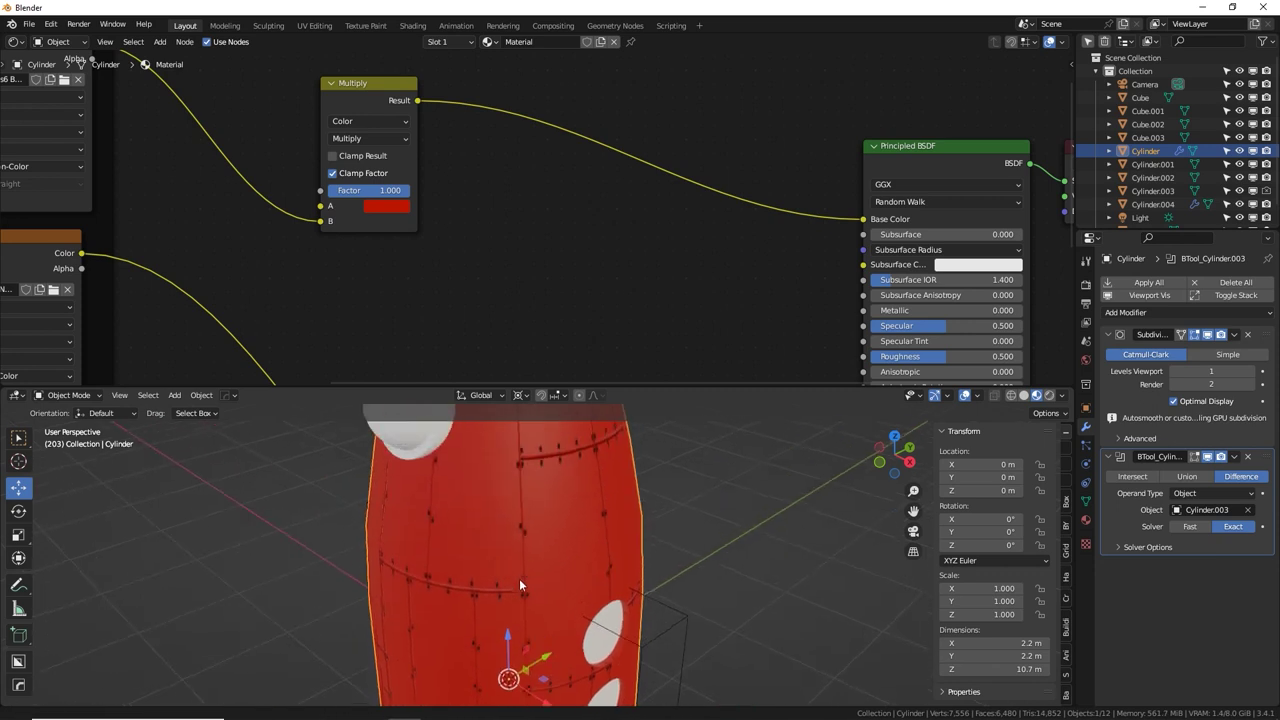
Assign the existing red material named Material to the engine assembly beneath the rocket body.
left_click(1086, 519)
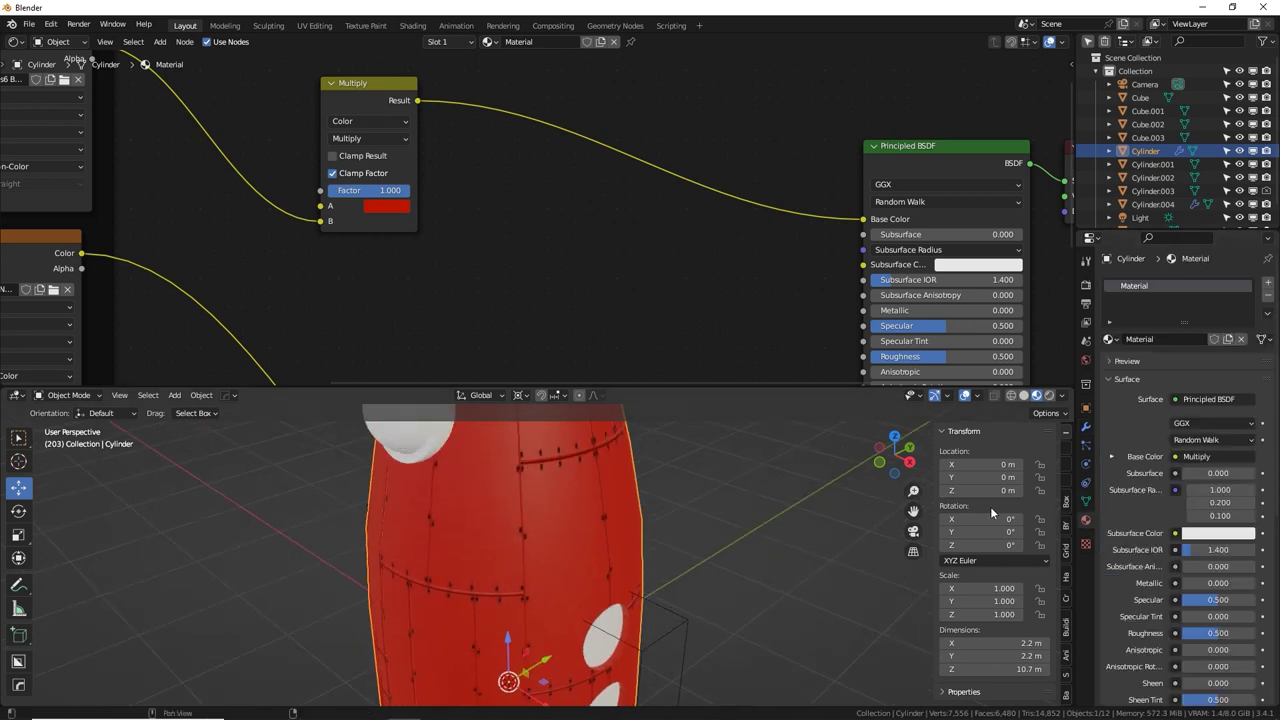
scroll(629, 536, "down", 2)
middle_click_drag(634, 552, 634, 646)
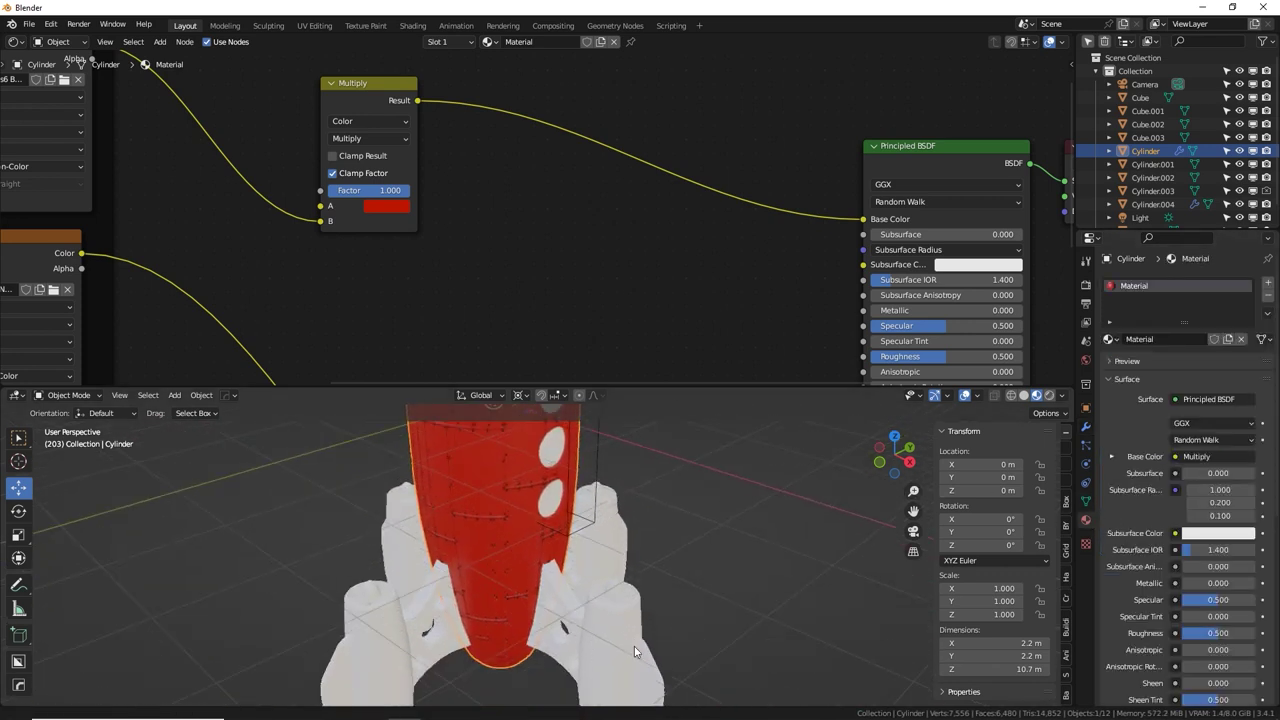
left_click(634, 646)
left_click(1109, 339)
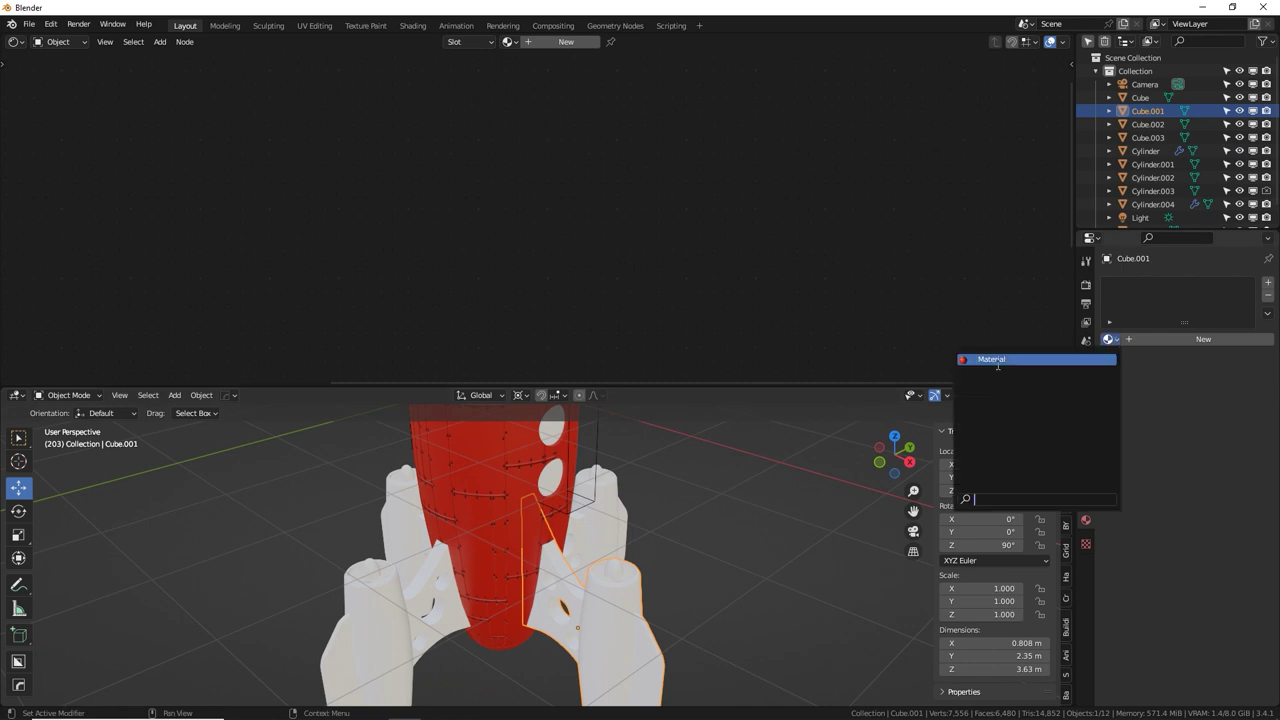
left_click(993, 360)
Give the inner cylinder behind the round side openings a new material with a black base color and roughness 0.136.
mouse_move(577, 577)
middle_mouse_down()
mouse_move(594, 514)
mouse_move(554, 566)
mouse_move(588, 568)
middle_mouse_up()
left_click(541, 572)
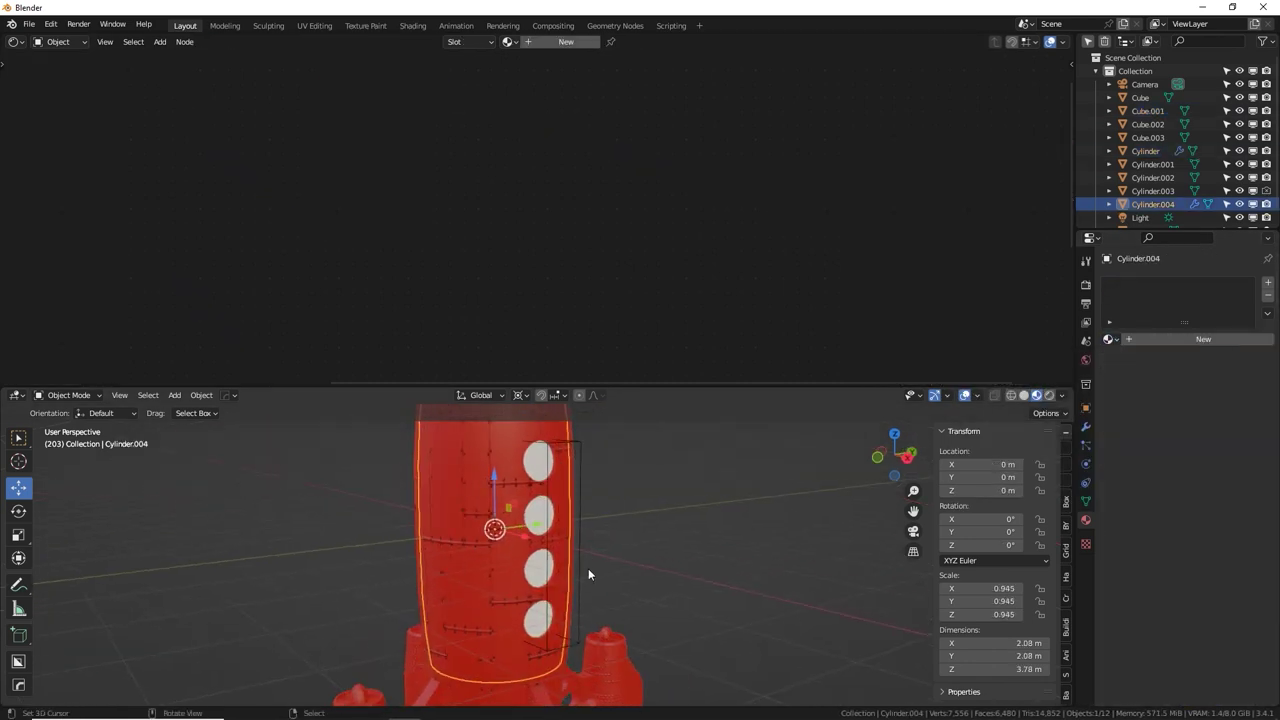
key("g")
right_click(640, 574)
left_click(1207, 341)
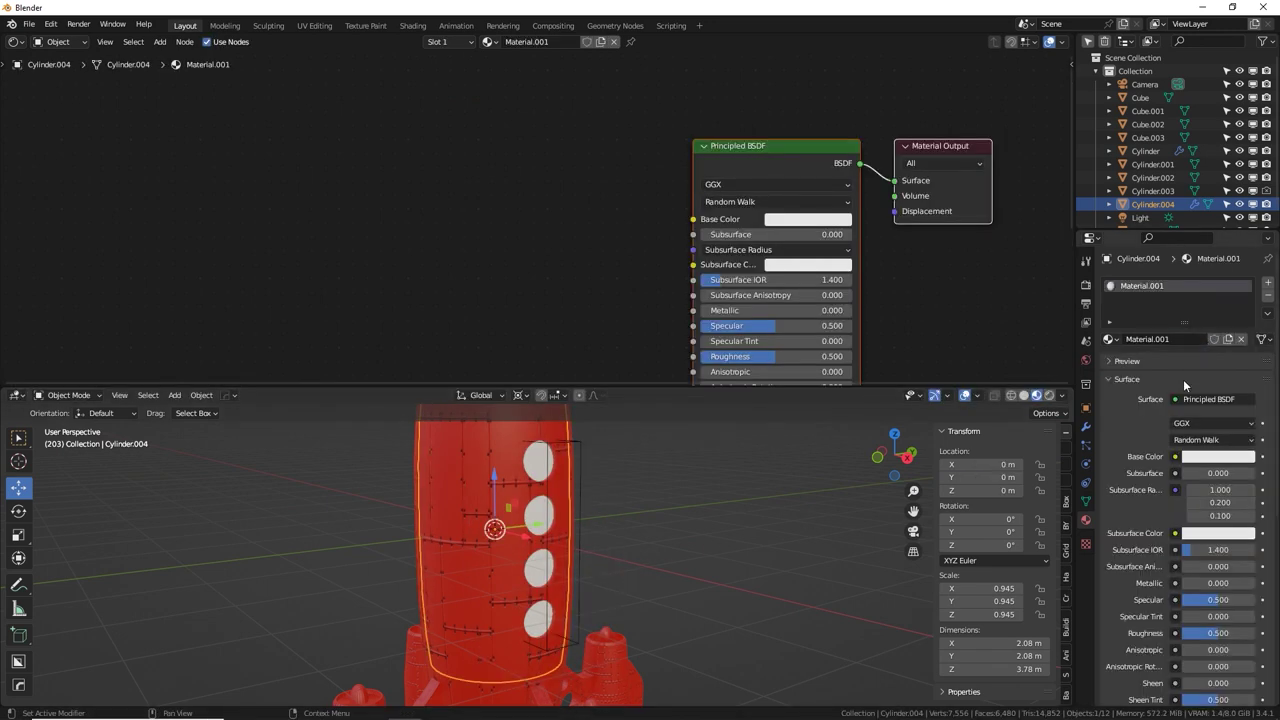
left_click(1218, 456)
left_click_drag(1244, 273, 1244, 363)
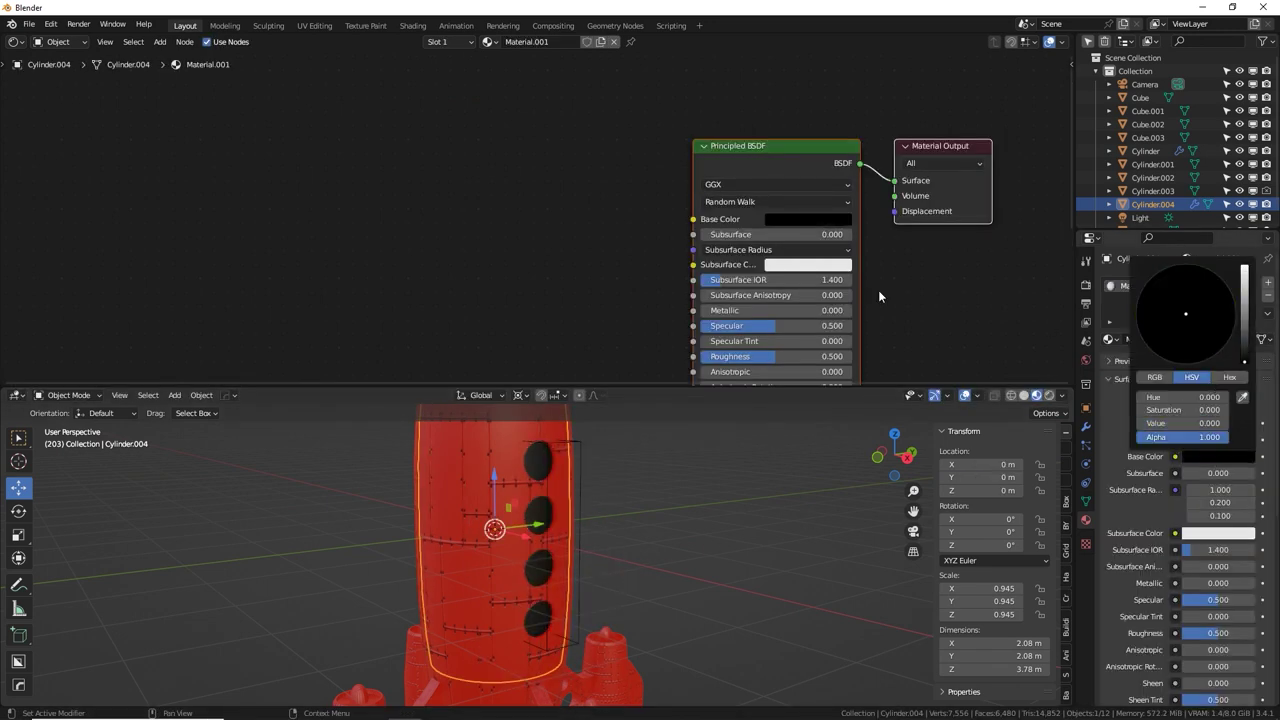
middle_click_drag(894, 361, 834, 257)
left_click_drag(724, 253, 661, 253)
Assign the glossy black Material.001 to the sphere in the nose's porthole.
middle_click_drag(671, 523, 582, 486)
middle_click_drag(614, 572, 627, 704, "shift")
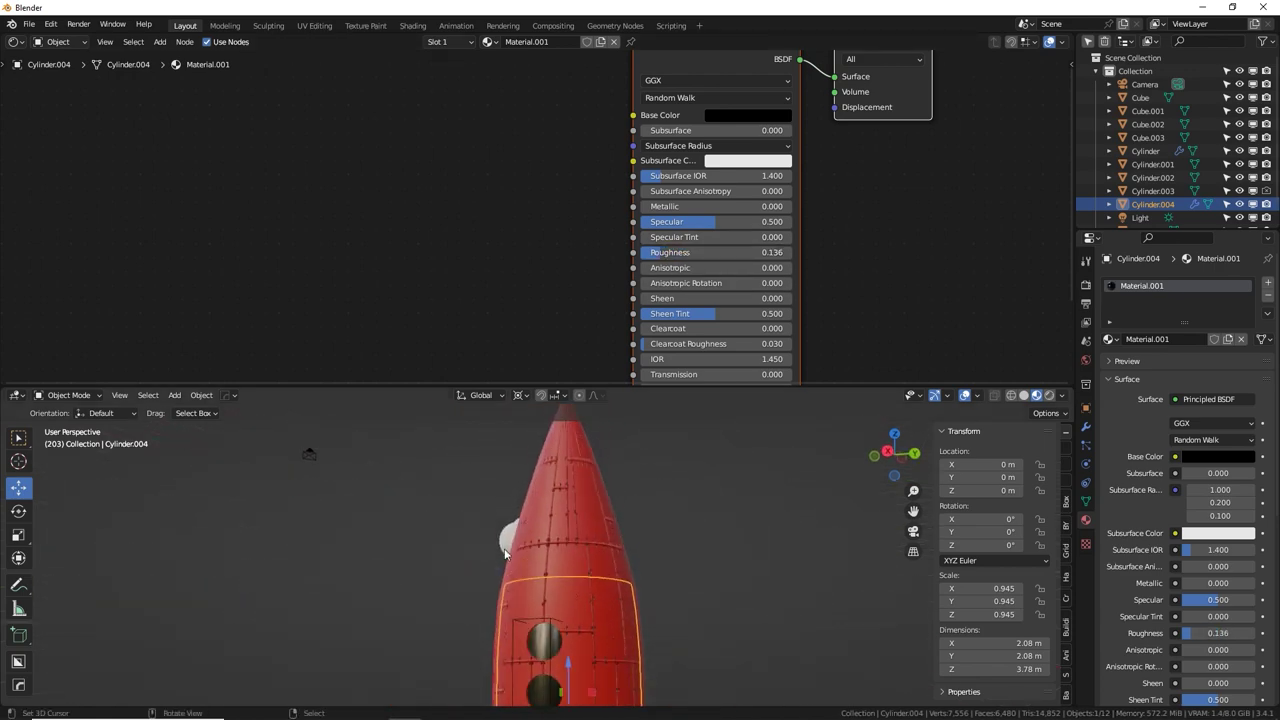
left_click(516, 536)
middle_click_drag(516, 538, 729, 575)
left_click(1110, 339)
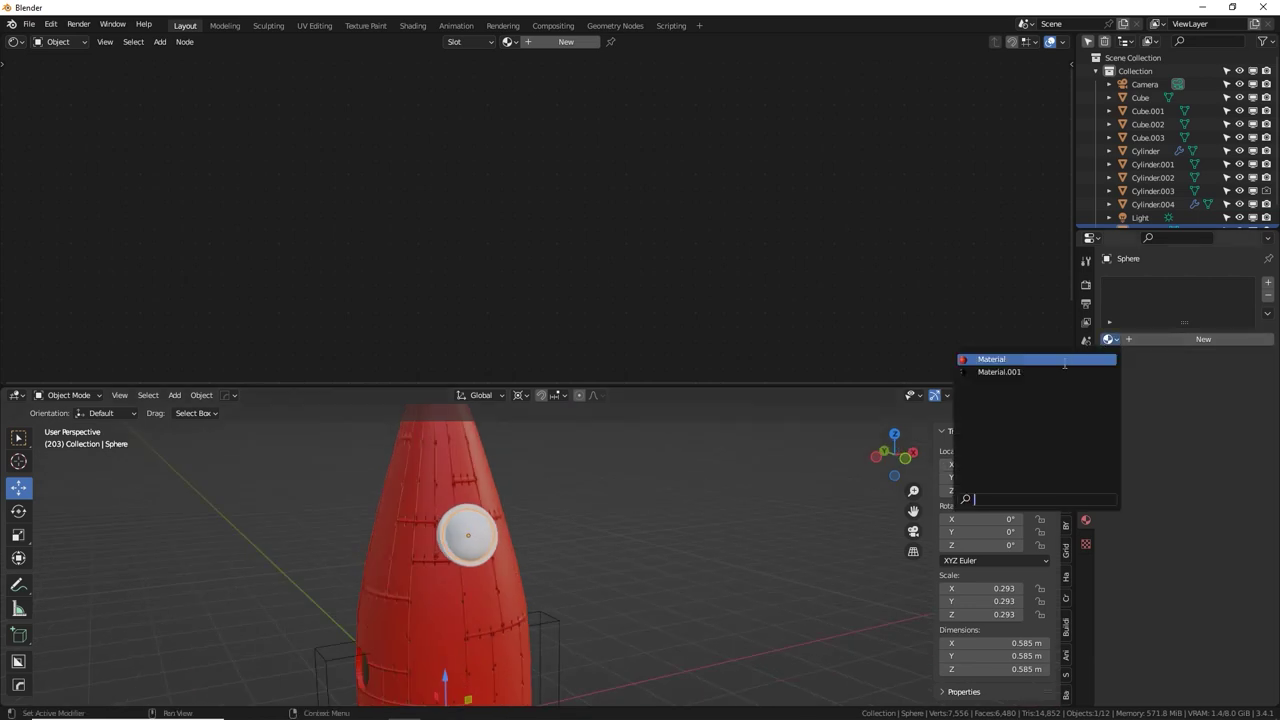
left_click(1046, 370)
Assign the red panelled Material to the ring around the porthole and review the whole rocket.
scroll(512, 552, "up", 2)
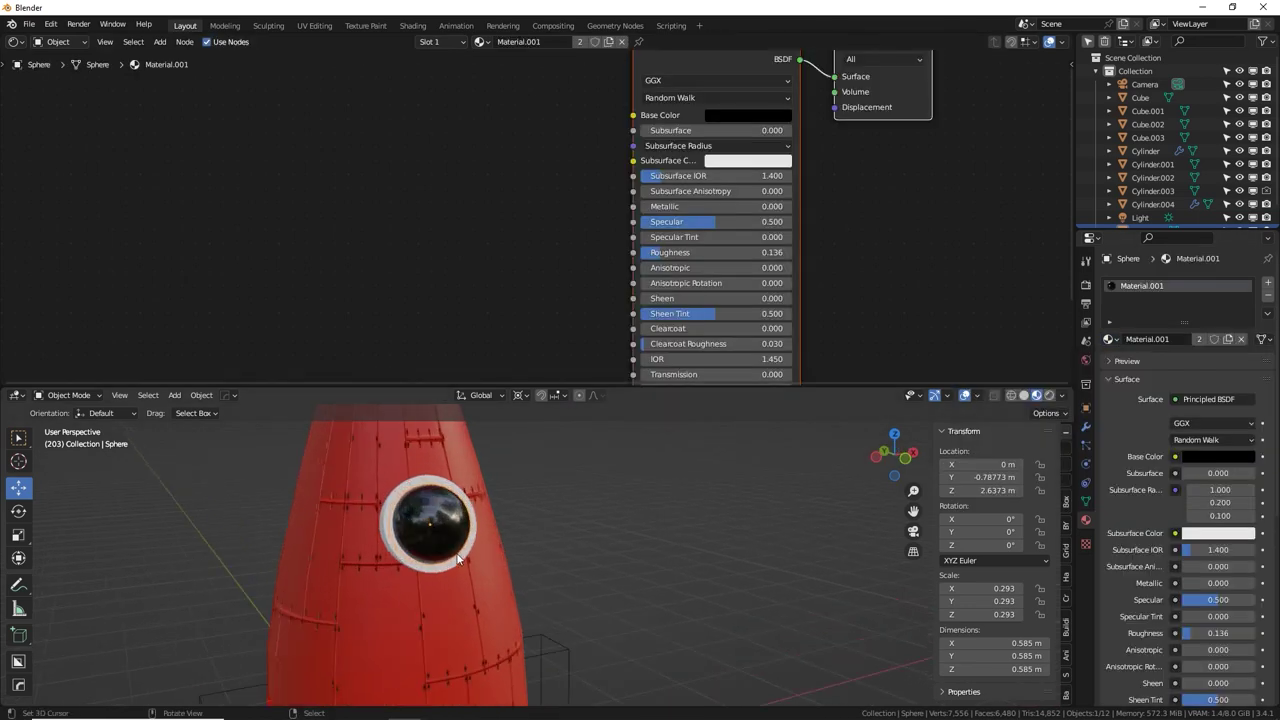
left_click(460, 560)
left_click(1110, 339)
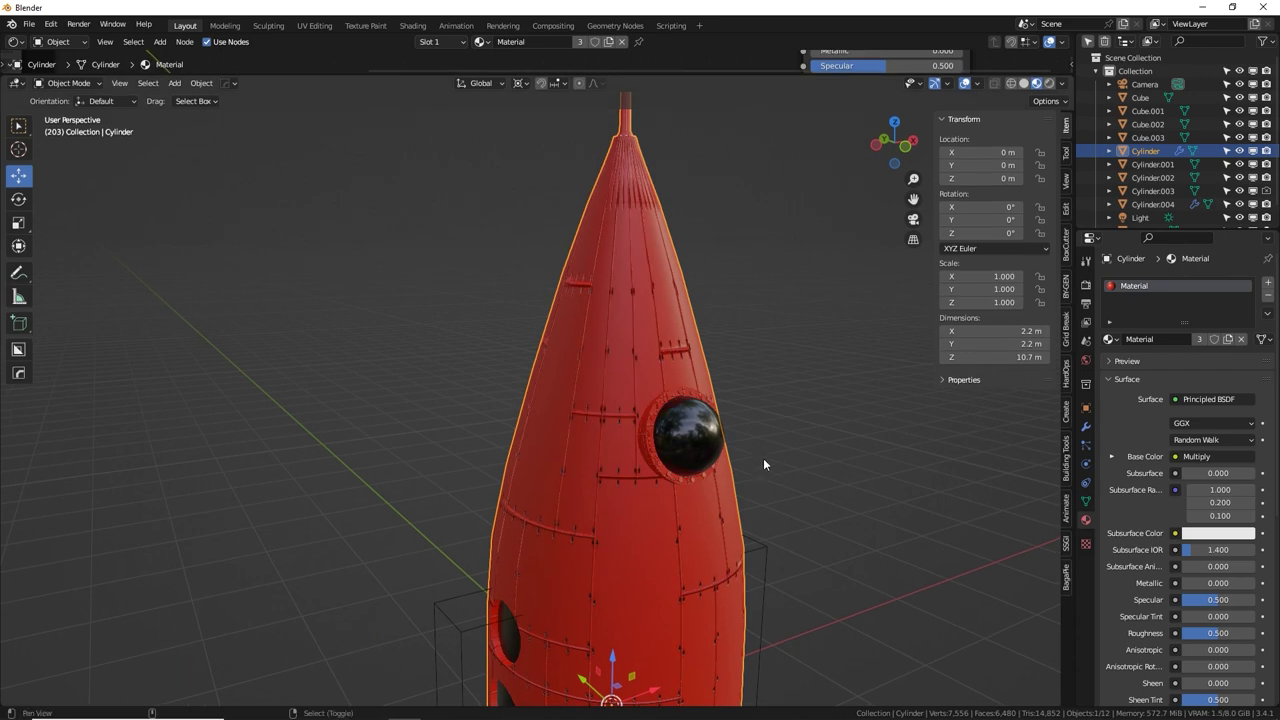
middle_click_drag(763, 458, 729, 340)
middle_click_drag(751, 451, 711, 283, "shift")
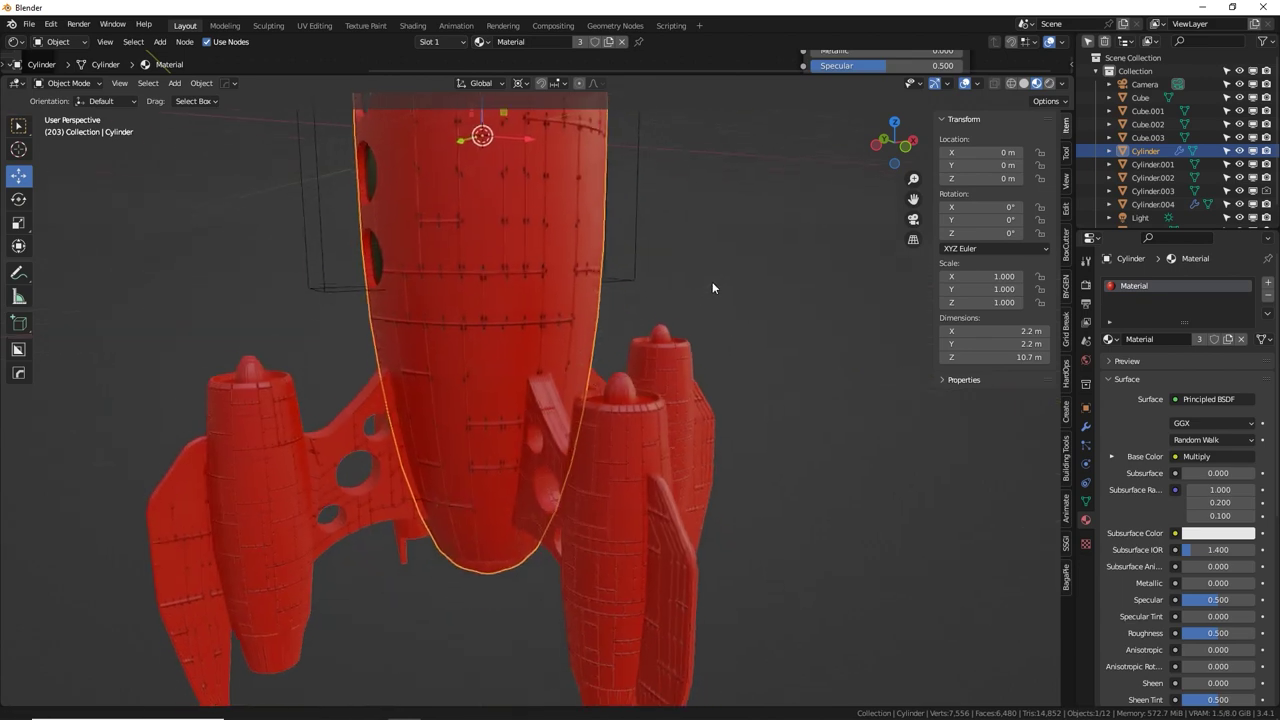
middle_click_drag(626, 278, 618, 650, "shift")
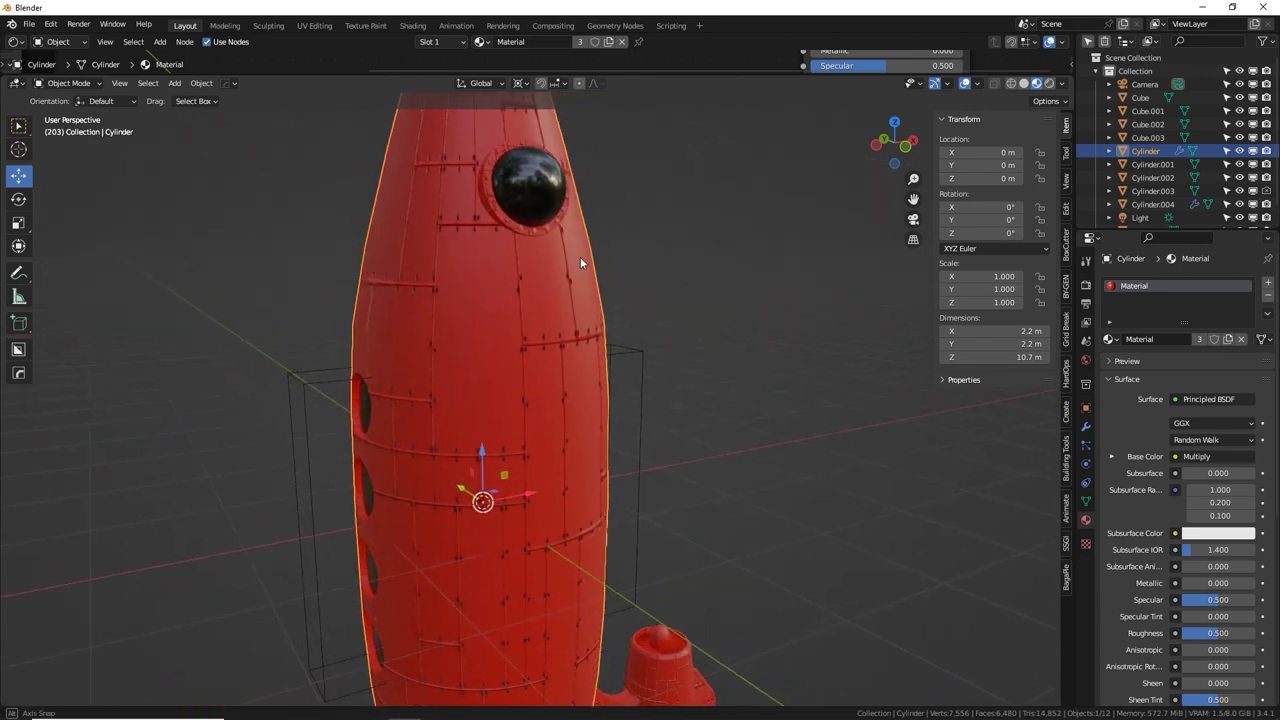
middle_click_drag(583, 263, 636, 228)
Change the Shader Editor to the UV Editor and show the rocket body's complete UV layout in Edit Mode.
left_click_drag(712, 74, 590, 390)
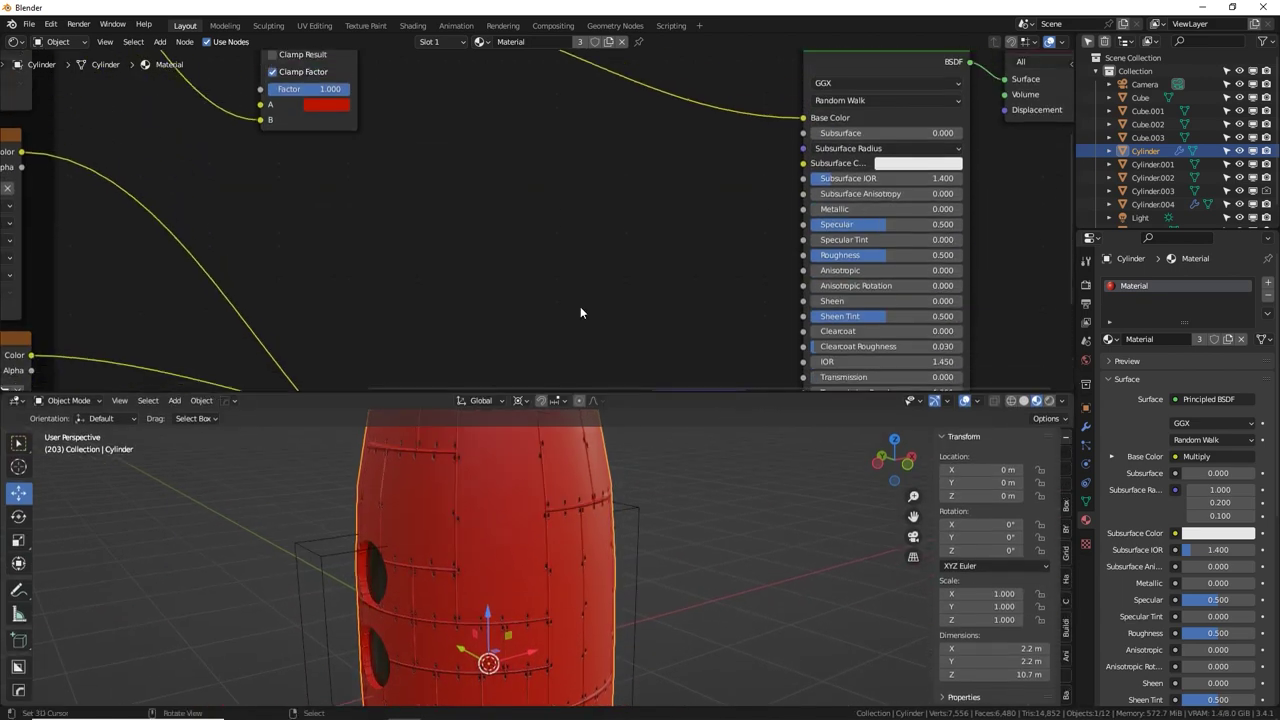
left_click(10, 41)
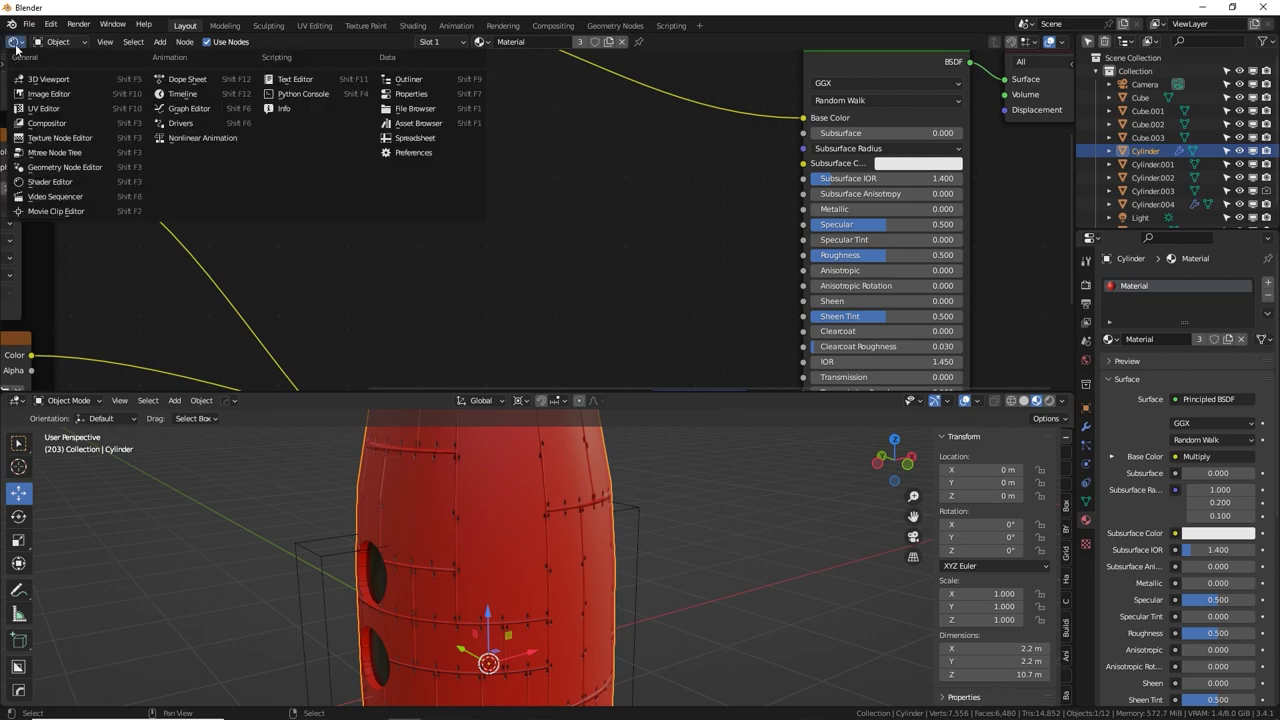
left_click(45, 110)
key("Tab")
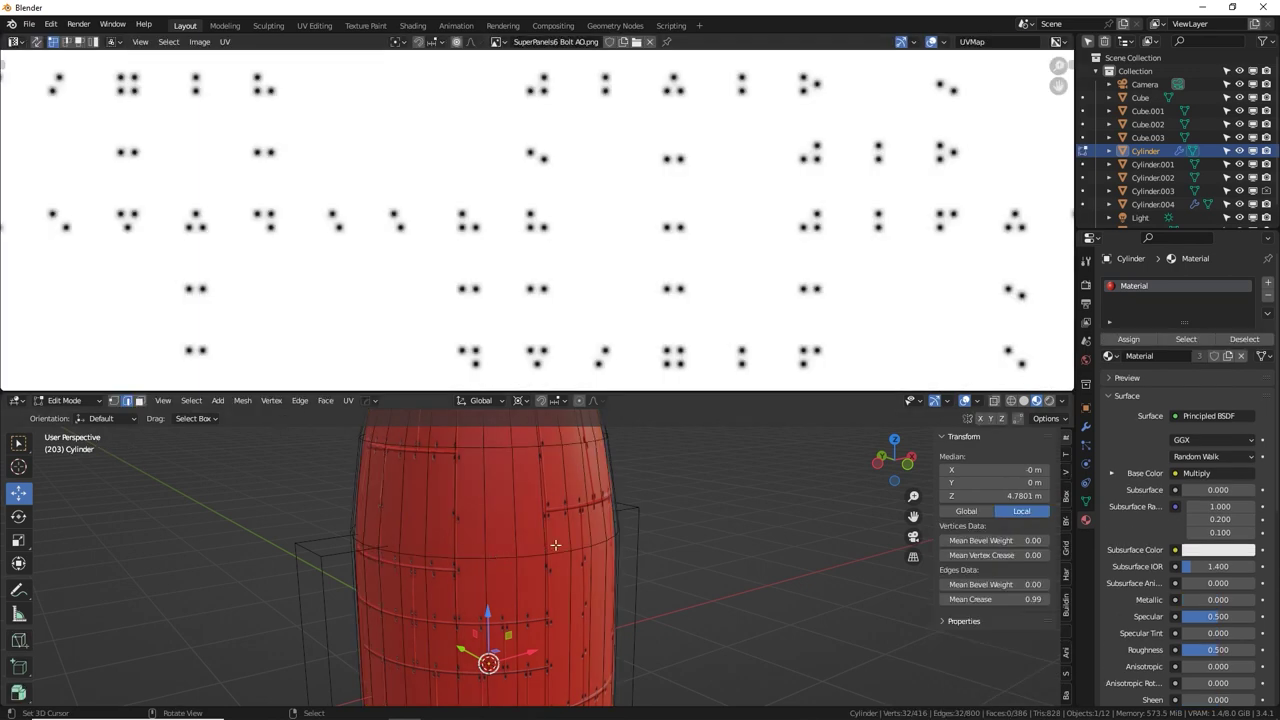
scroll(555, 545, "down", 5)
key("a")
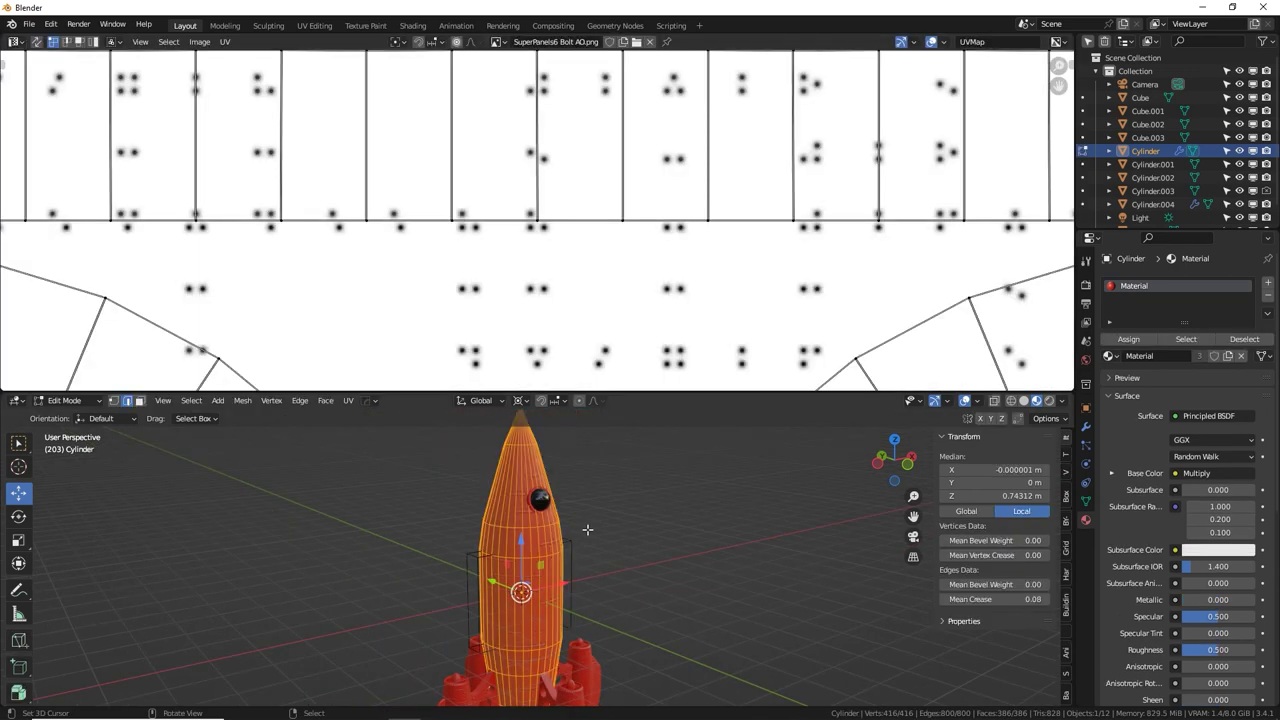
key("Home")
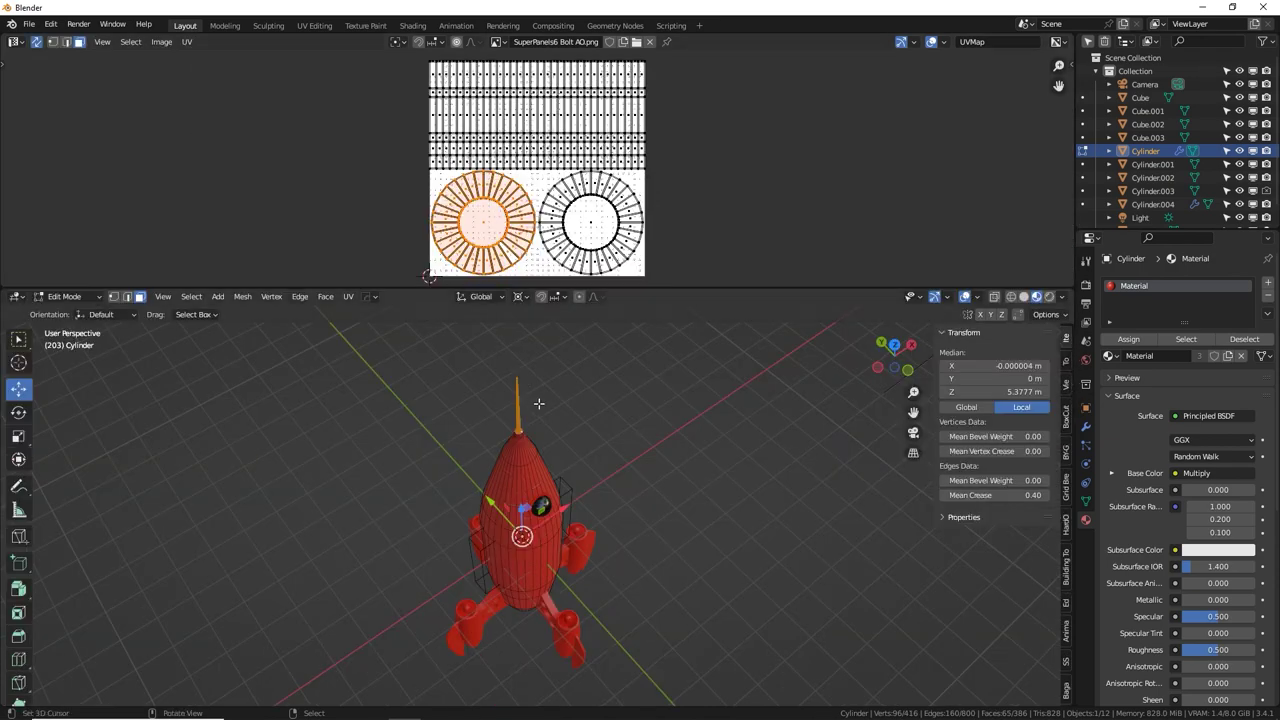
Select the second circular UV island and examine which part of the rocket body it covers.
scroll(538, 403, "up", 2)
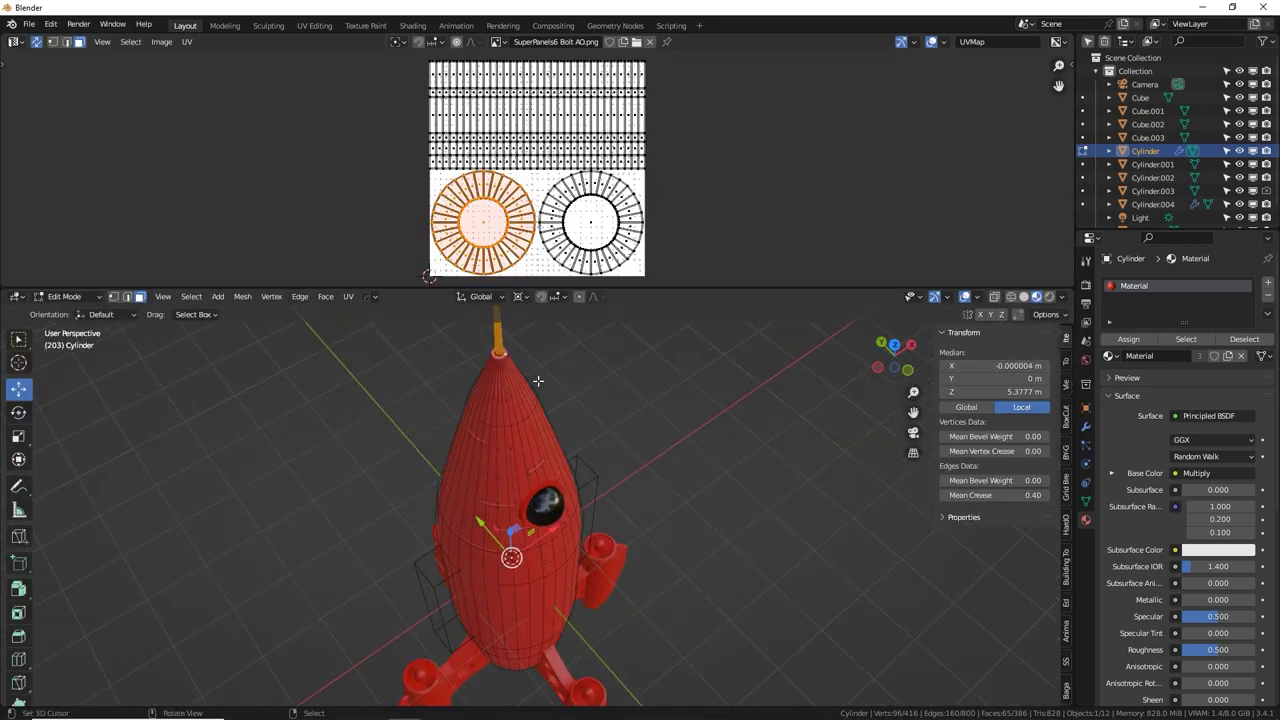
middle_click_drag(618, 534, 588, 240)
left_click(586, 225)
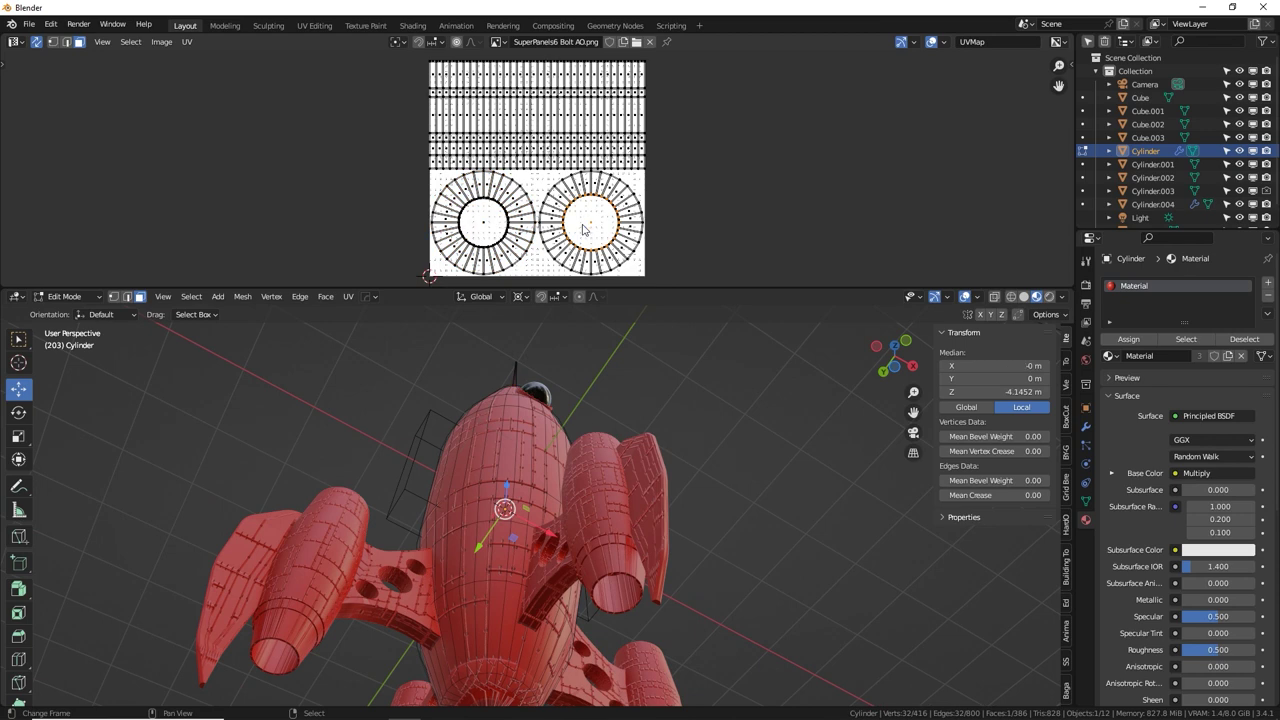
key("ctrl+l")
middle_click_drag(596, 540, 592, 588)
Select the whole rectangular UV island that covers the side of the rocket body.
left_click(563, 138)
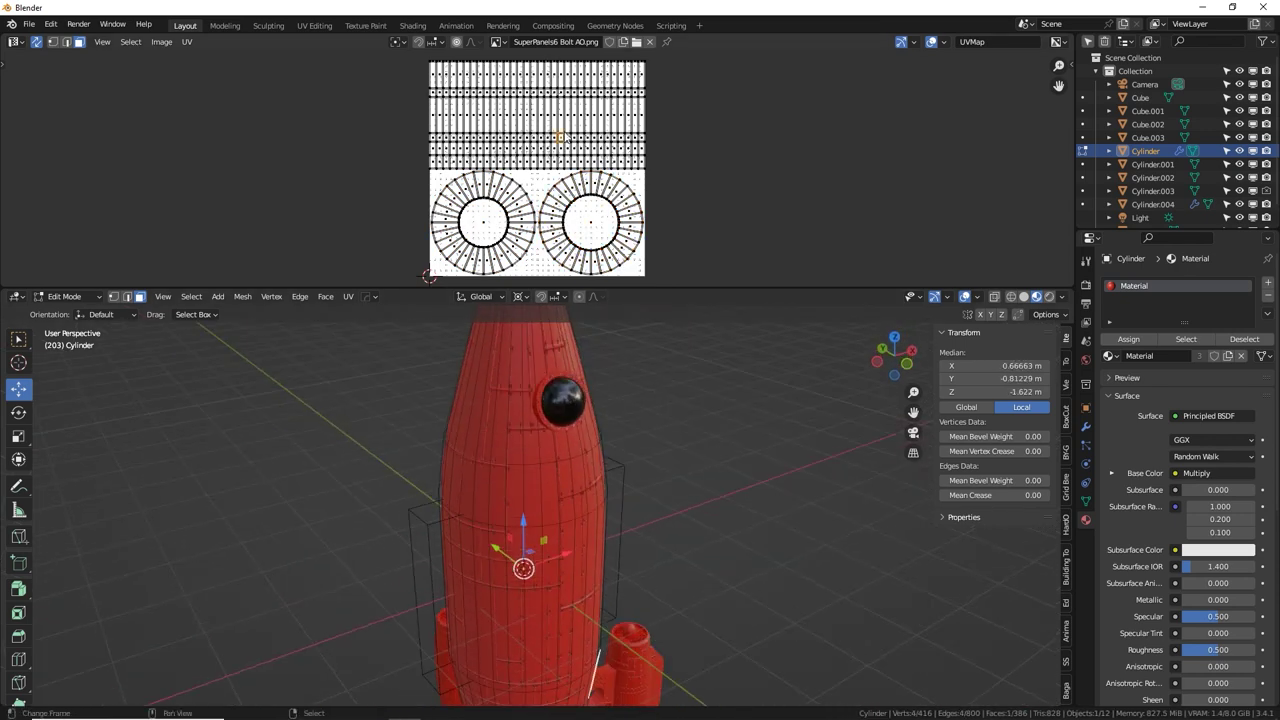
key("ctrl+l")
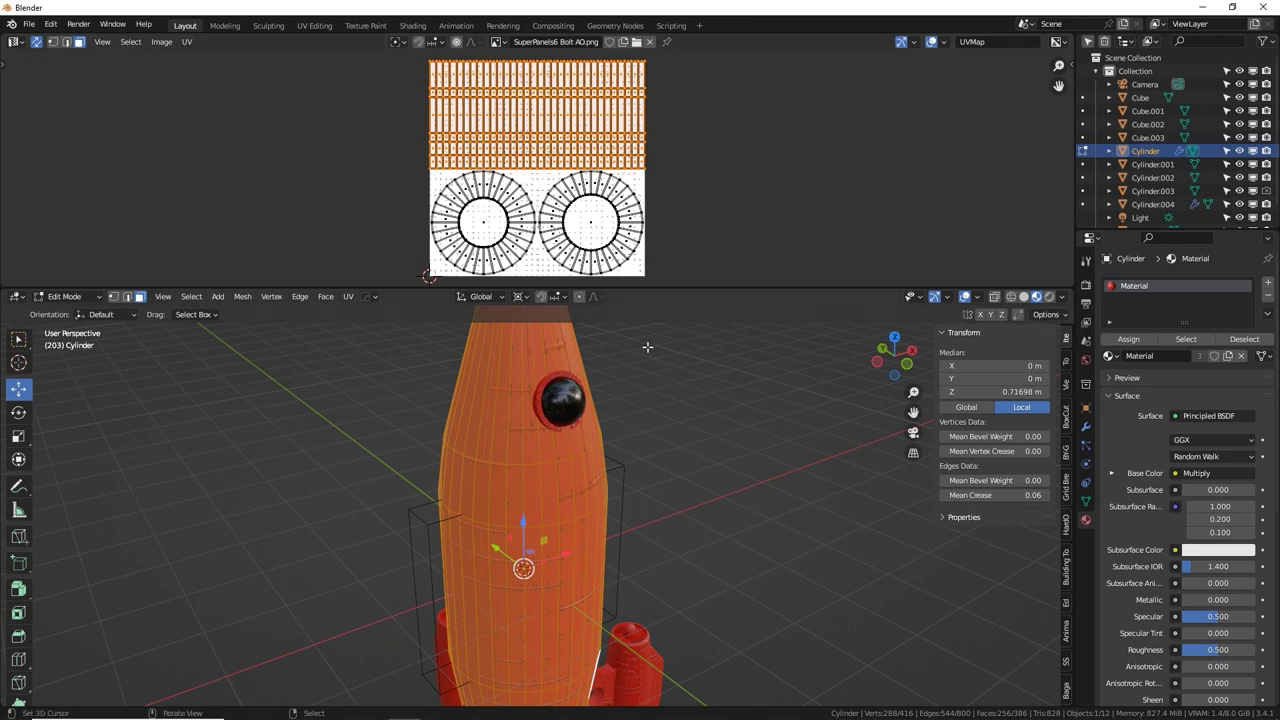
left_click_drag(649, 289, 630, 194)
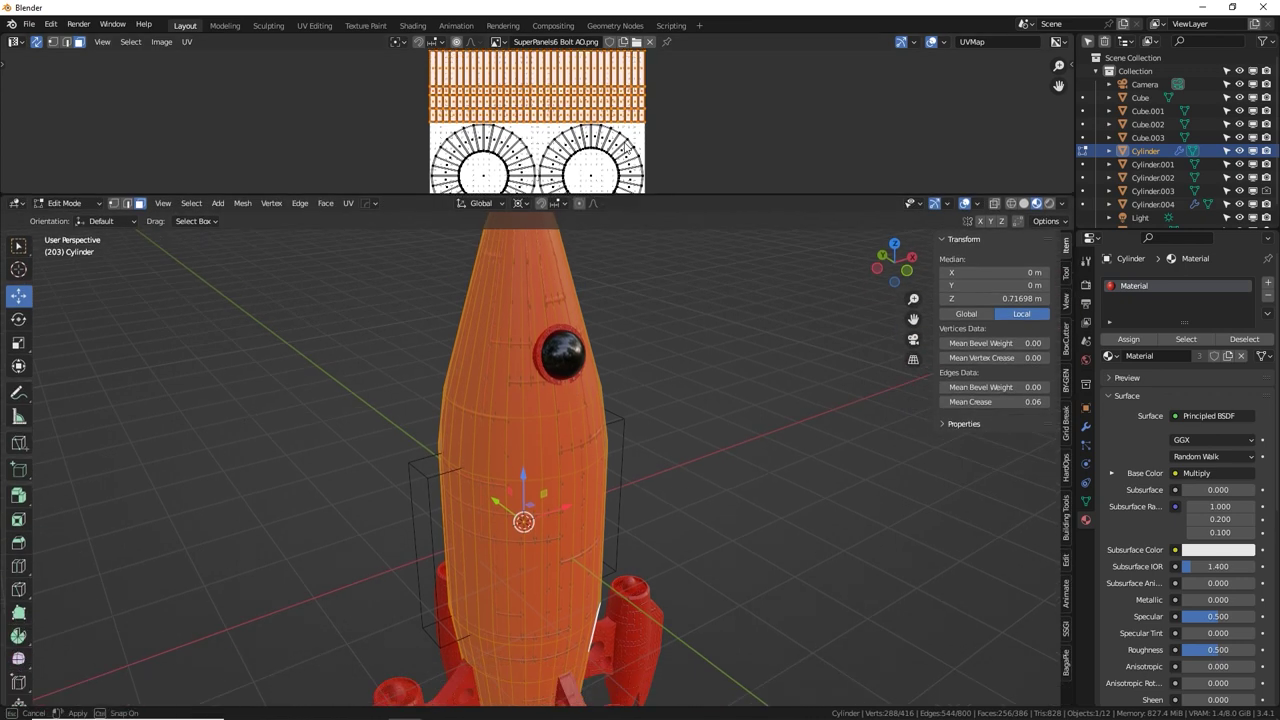
scroll(629, 387, "up", 5)
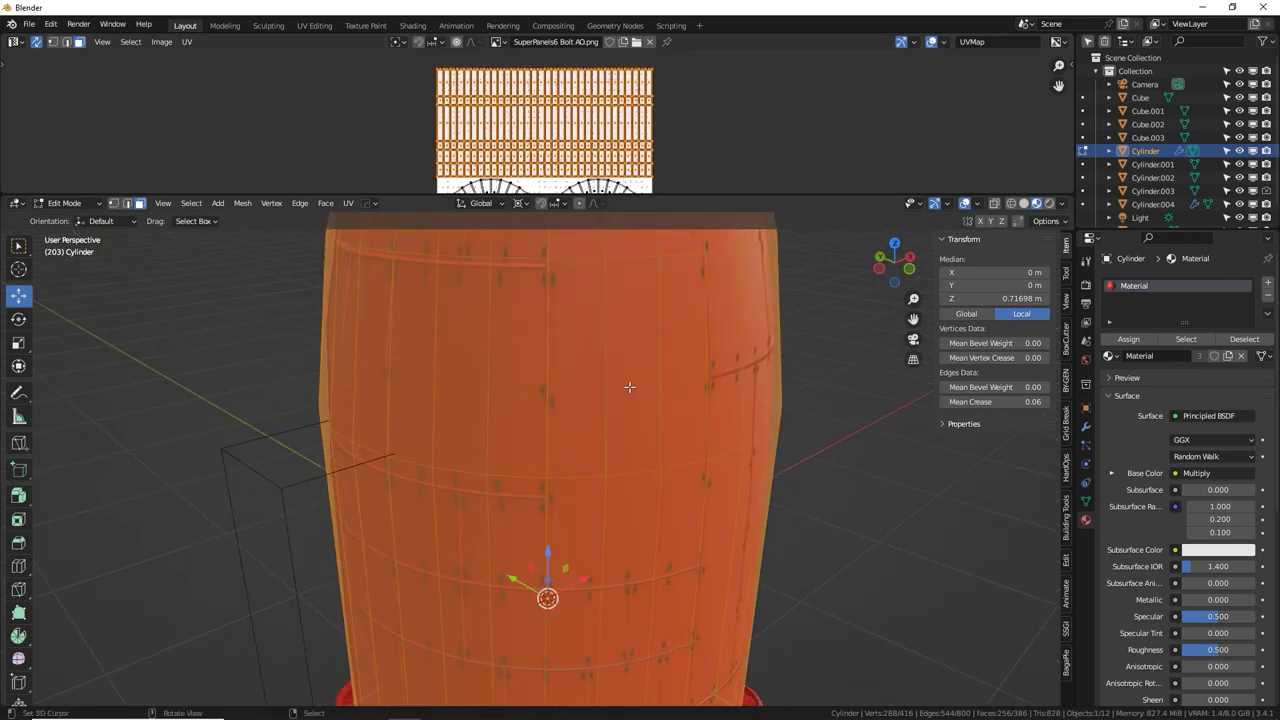
Inspect the body's panels in front orthographic view, pick one face of the rectangular UV island, and reselect the whole island.
key("KP_1")
scroll(624, 387, "up", 4)
middle_click_drag(623, 388, 726, 440, "shift")
middle_click_drag(459, 141, 547, 141)
left_click(558, 143)
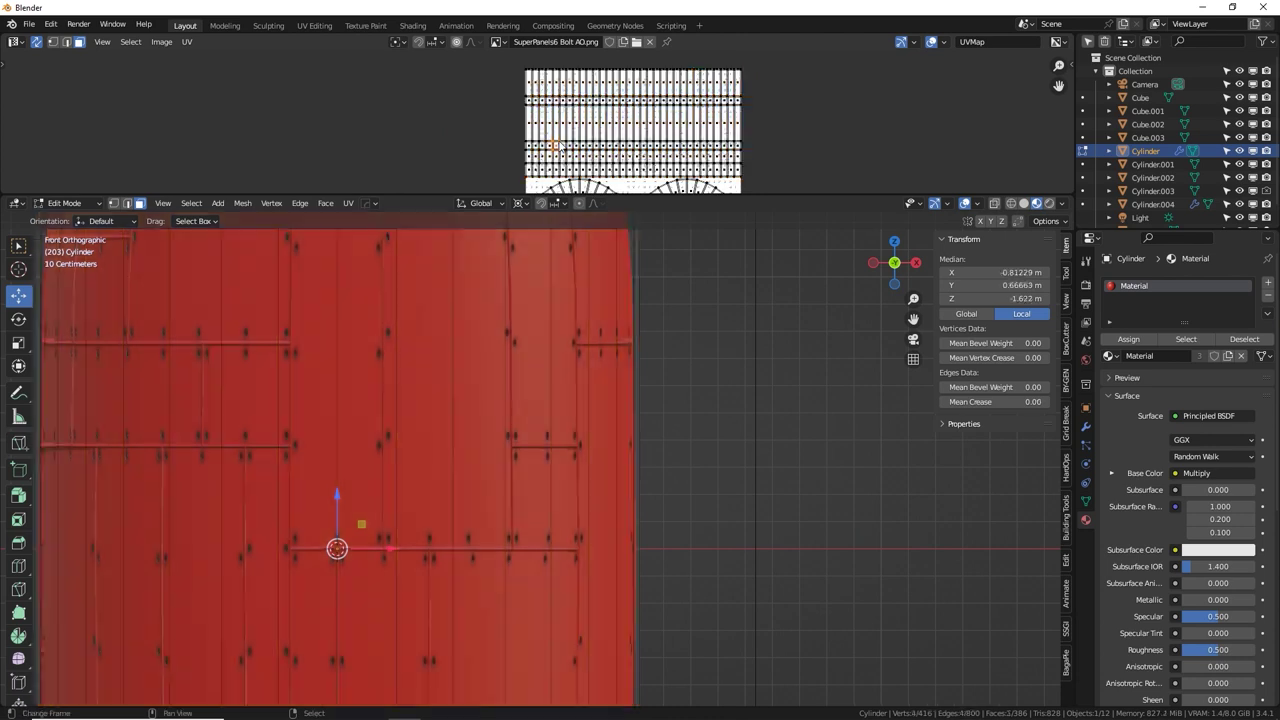
key("a")
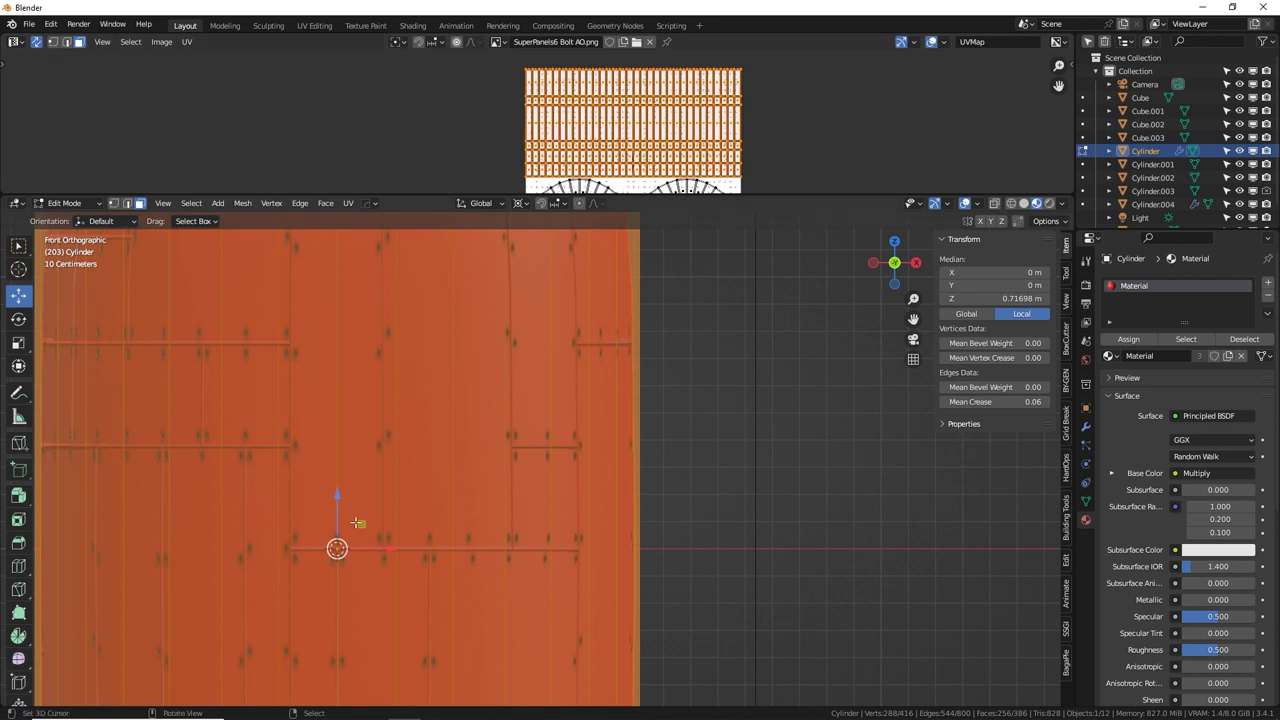
middle_click_drag(401, 488, 588, 492, "shift")
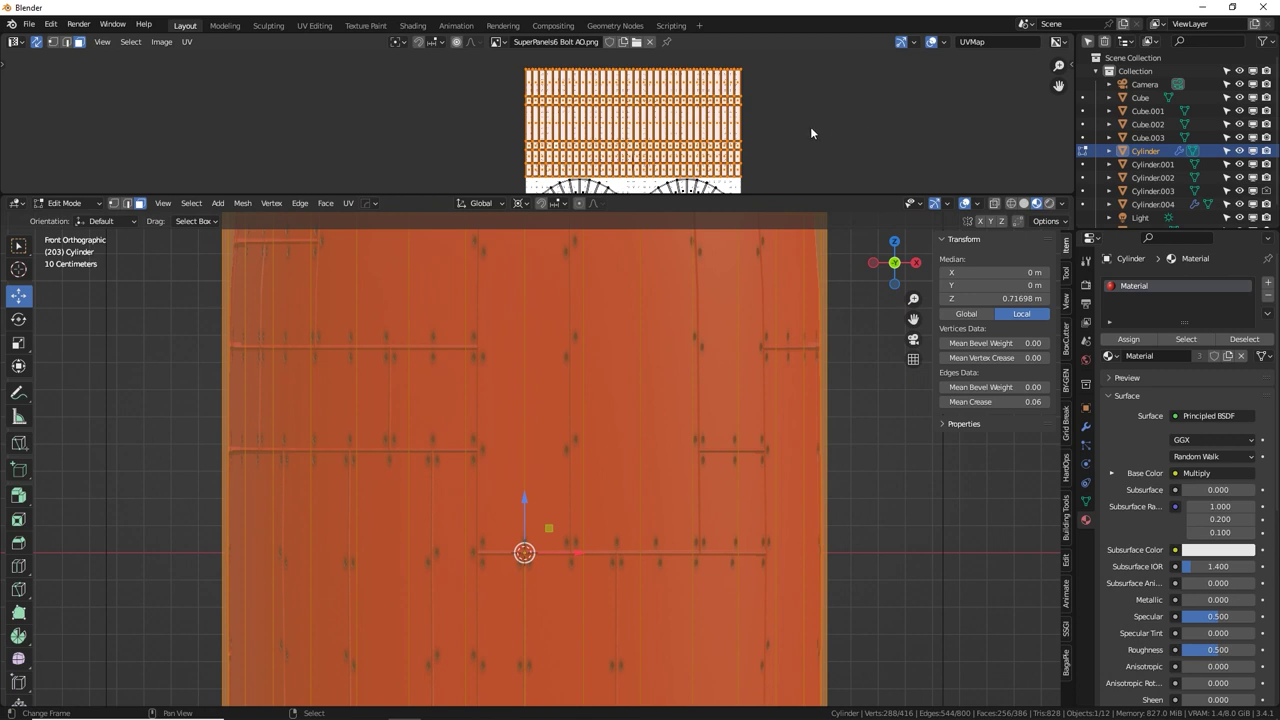
Scale the rectangular UV island along X to slightly more than half of its original width.
key("s")
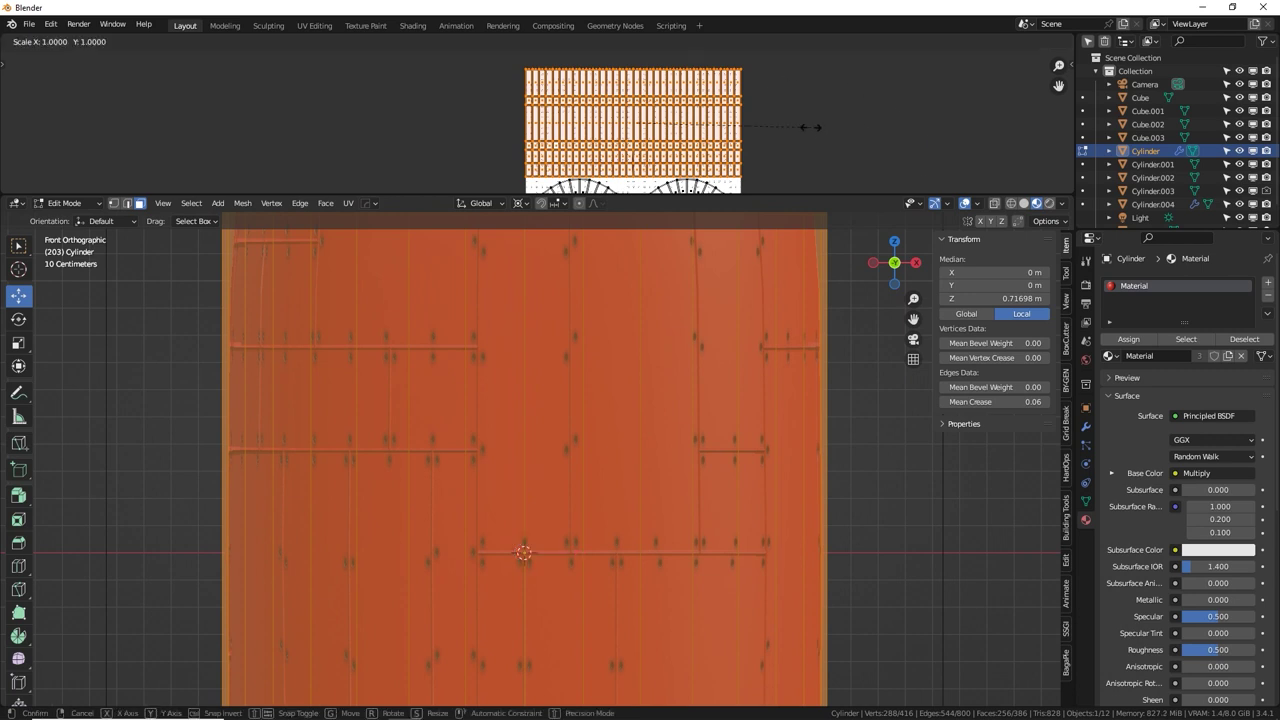
key("x")
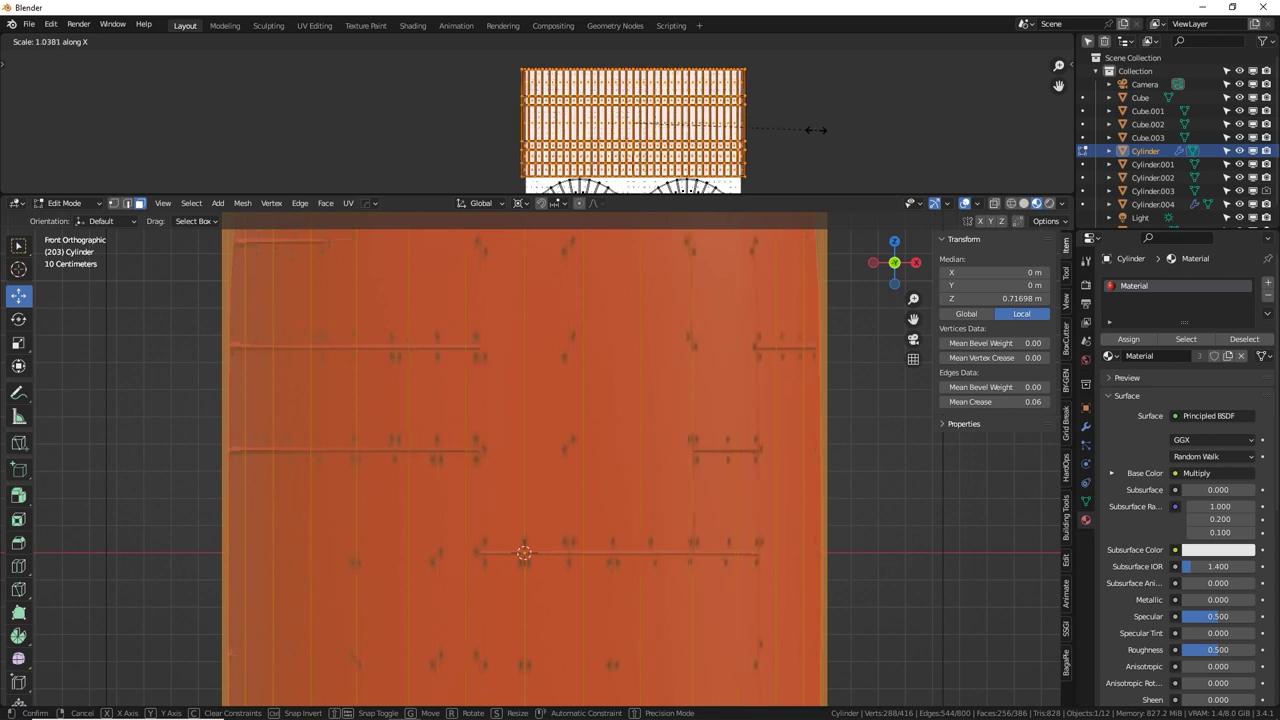
left_click(752, 129)
key("s")
key("x")
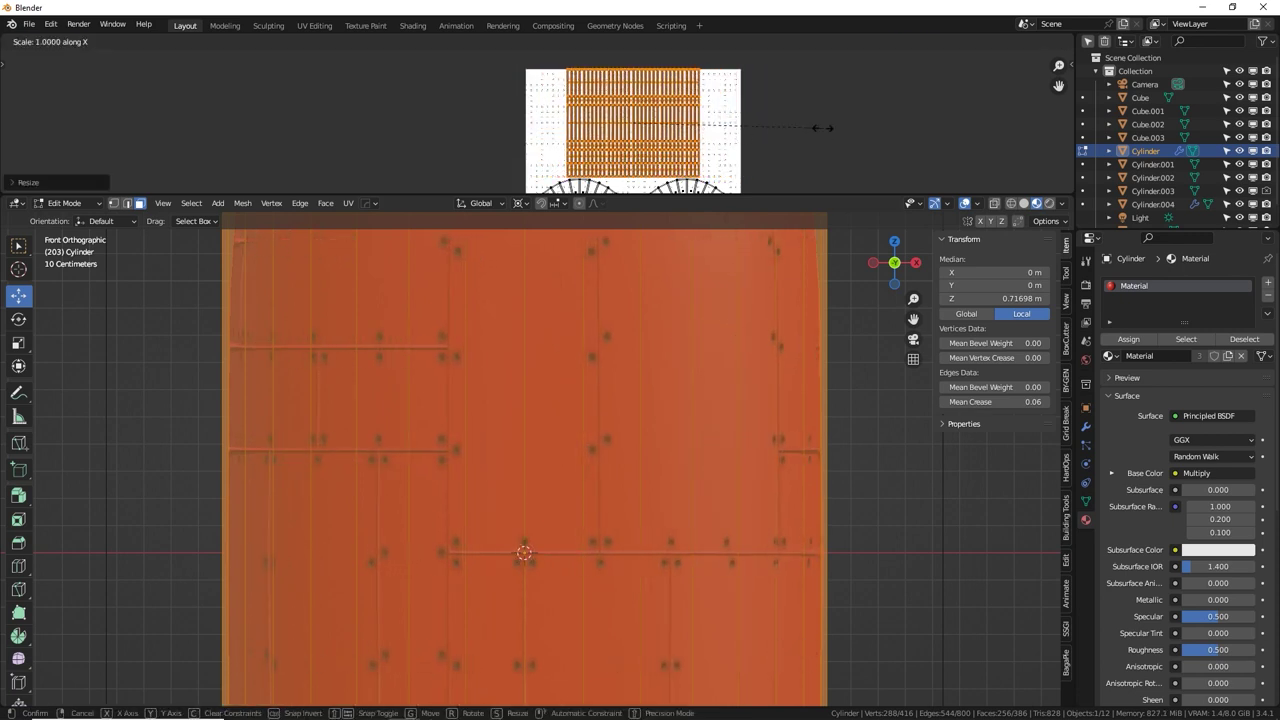
left_click(806, 126)
Narrow the rectangular UV island further along X by a factor of about 0.8 and check the bolt shapes on the body.
scroll(680, 428, "up", 3)
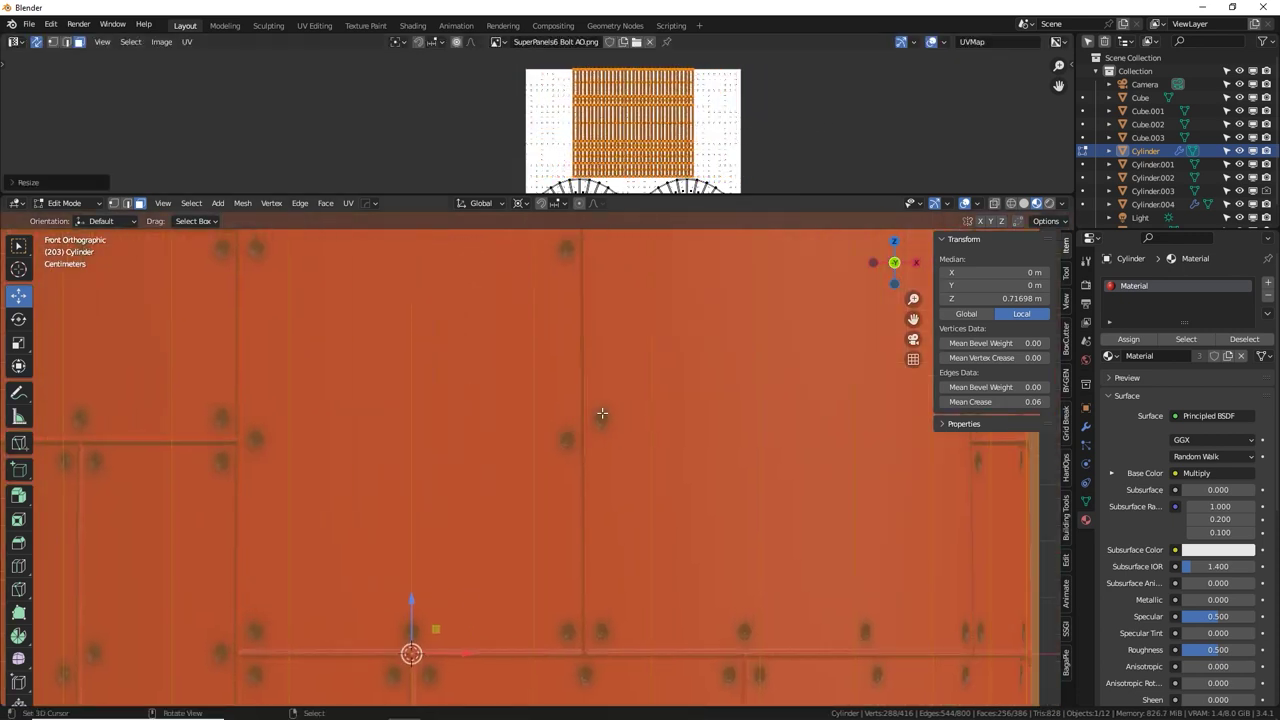
scroll(602, 413, "up", 4)
key("s")
key("x")
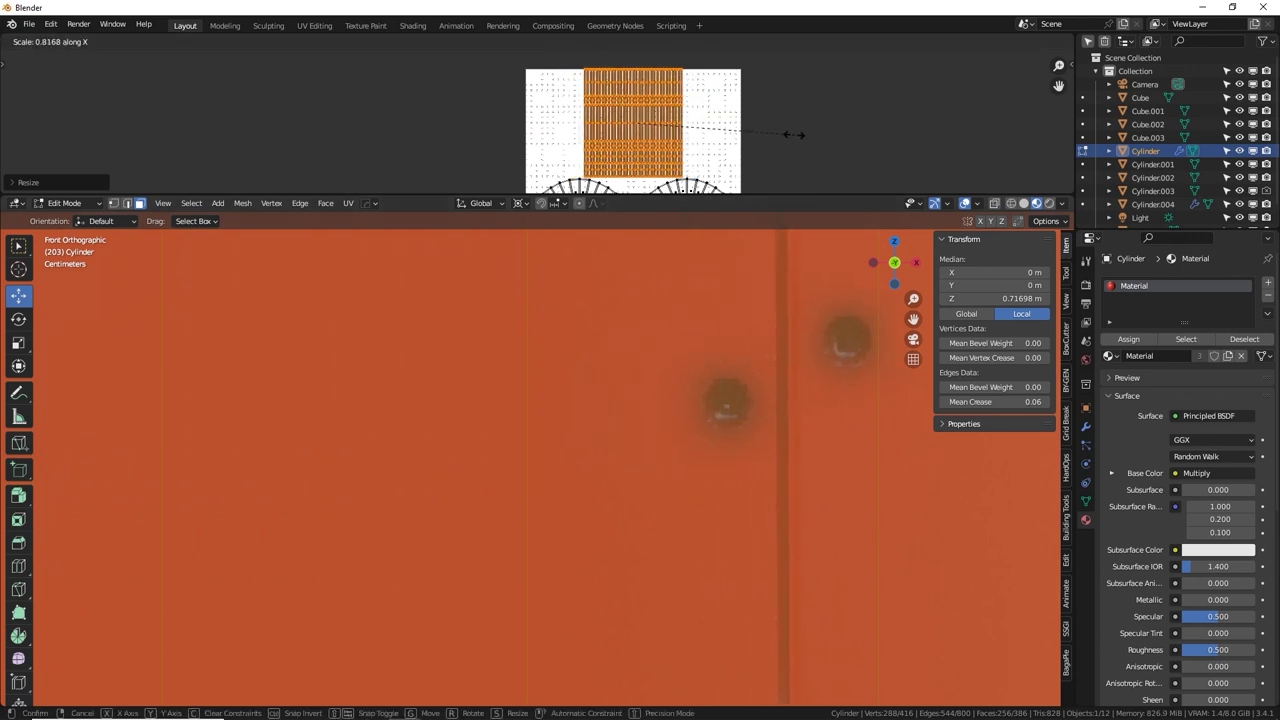
left_click(776, 134)
scroll(716, 472, "down", 4)
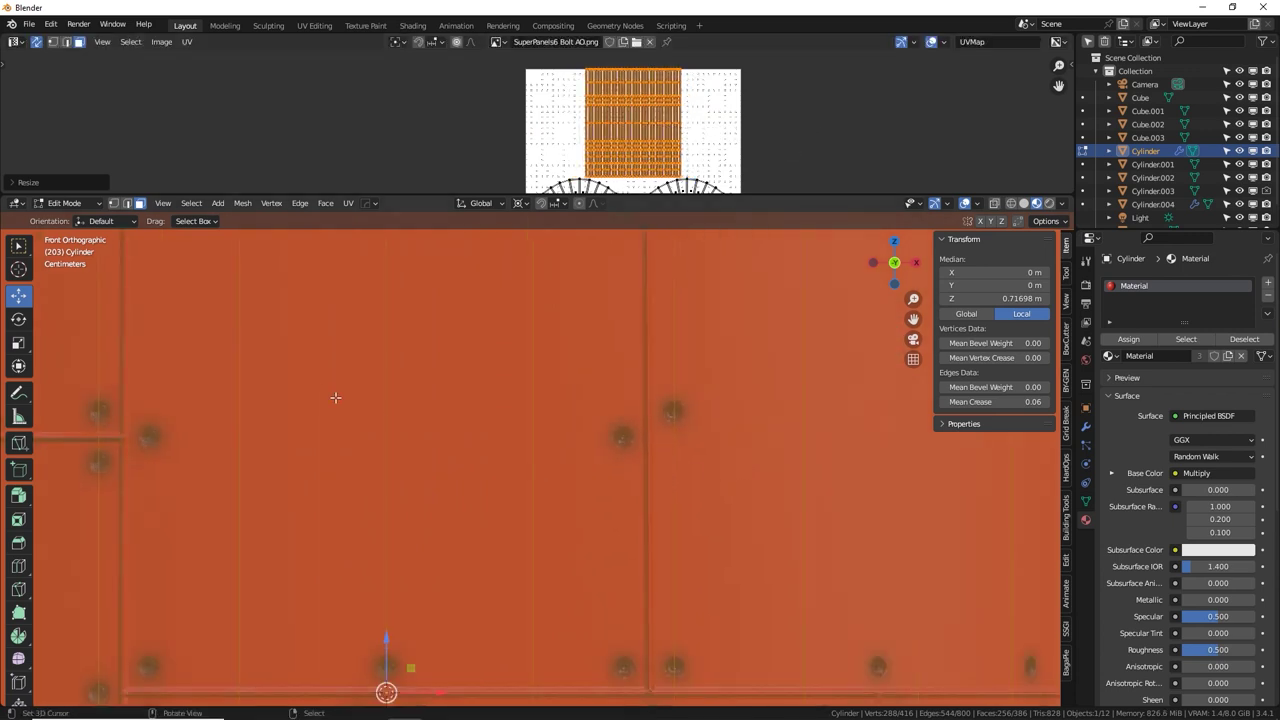
middle_click_drag(345, 401, 604, 450)
scroll(638, 387, "up", 2)
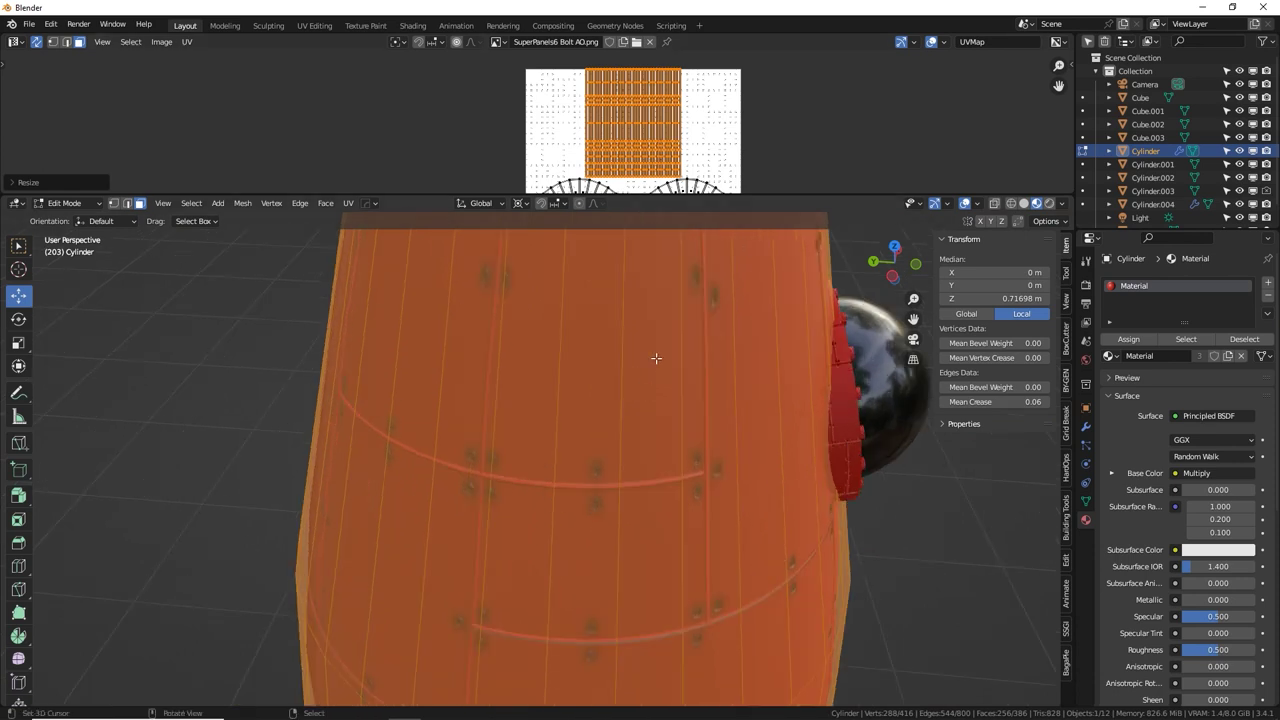
Check the panels along the rocket body, unwrap its selected side faces with Cube Projection, and enlarge the UV editor area.
scroll(645, 380, "up", 2)
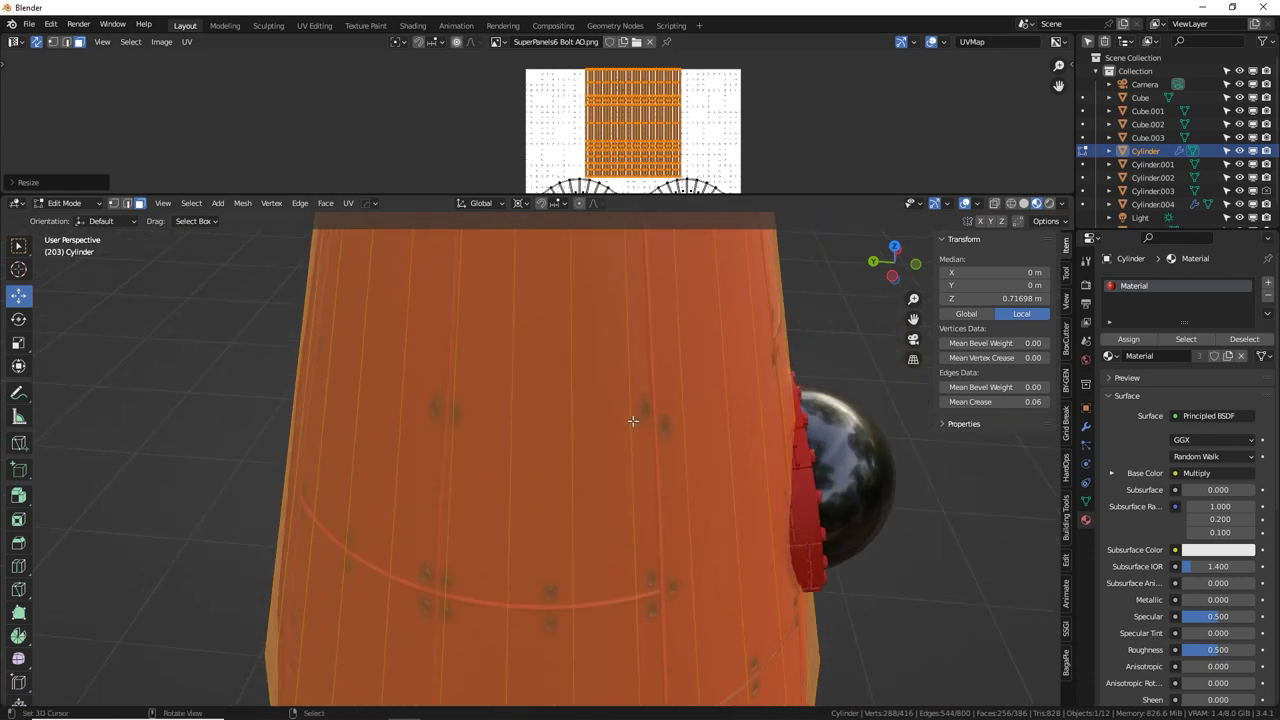
key("Tab")
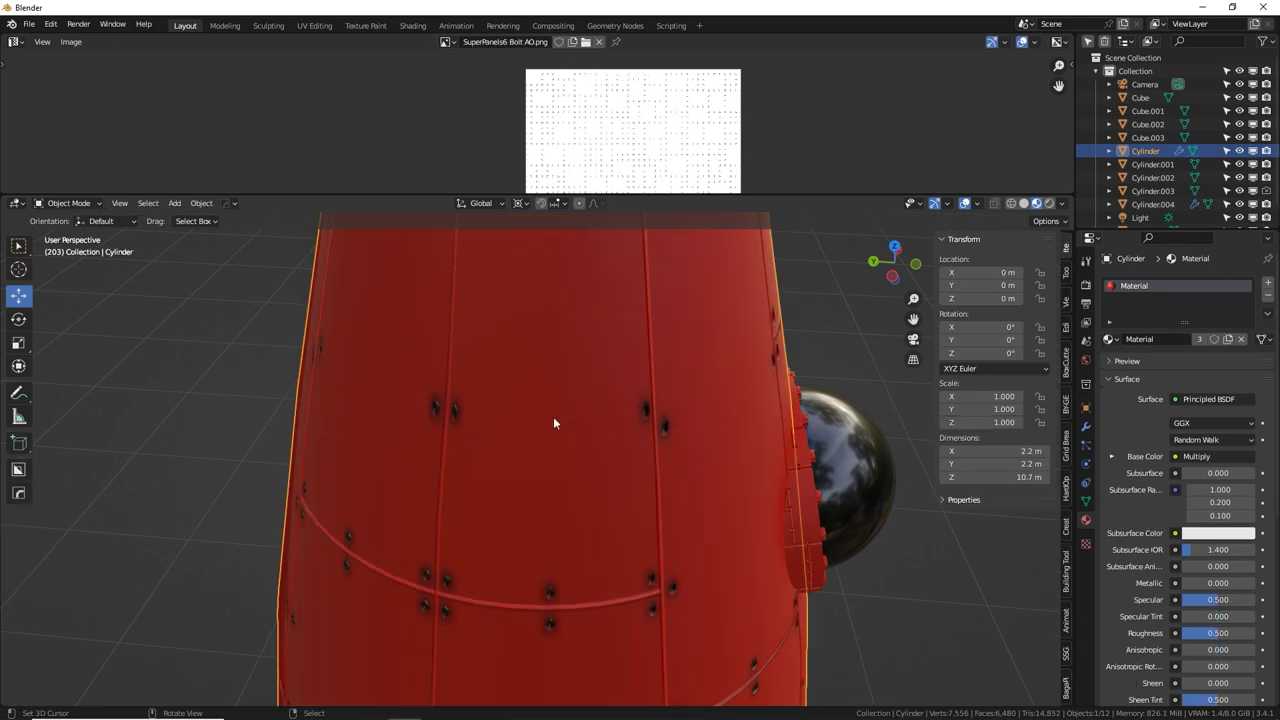
middle_click_drag(553, 416, 720, 503)
scroll(689, 531, "down", 5)
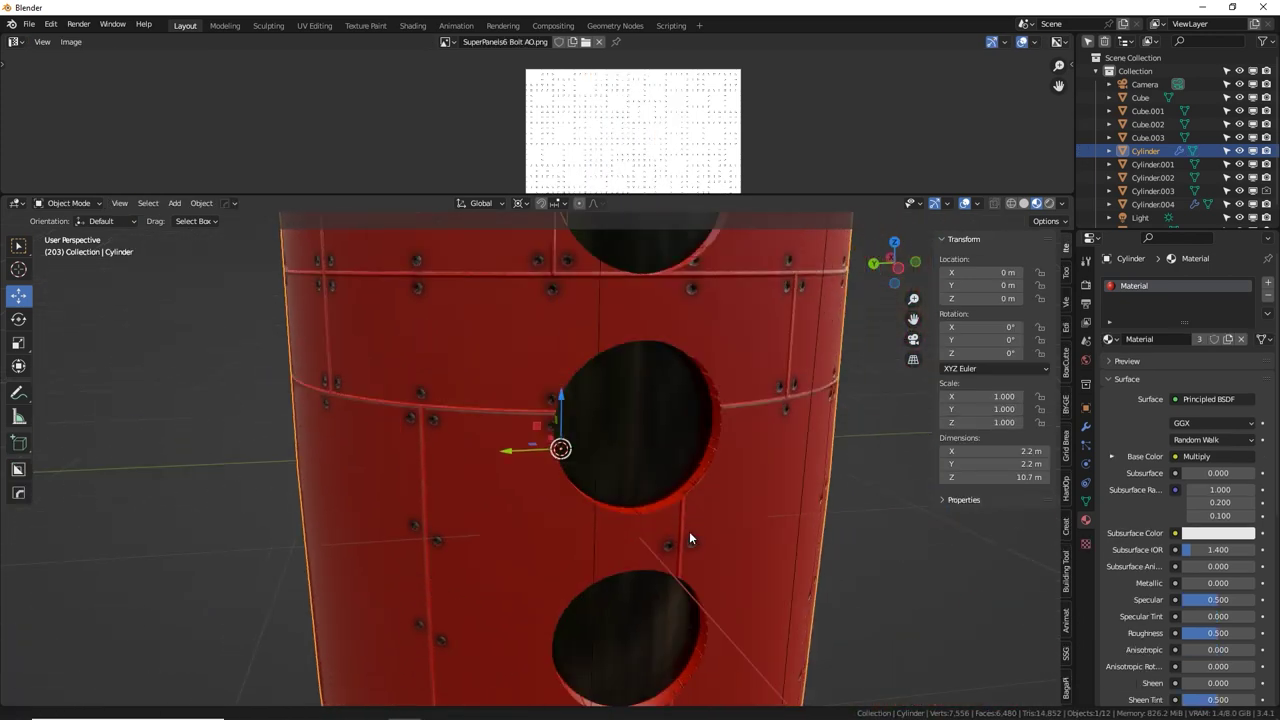
key("Tab")
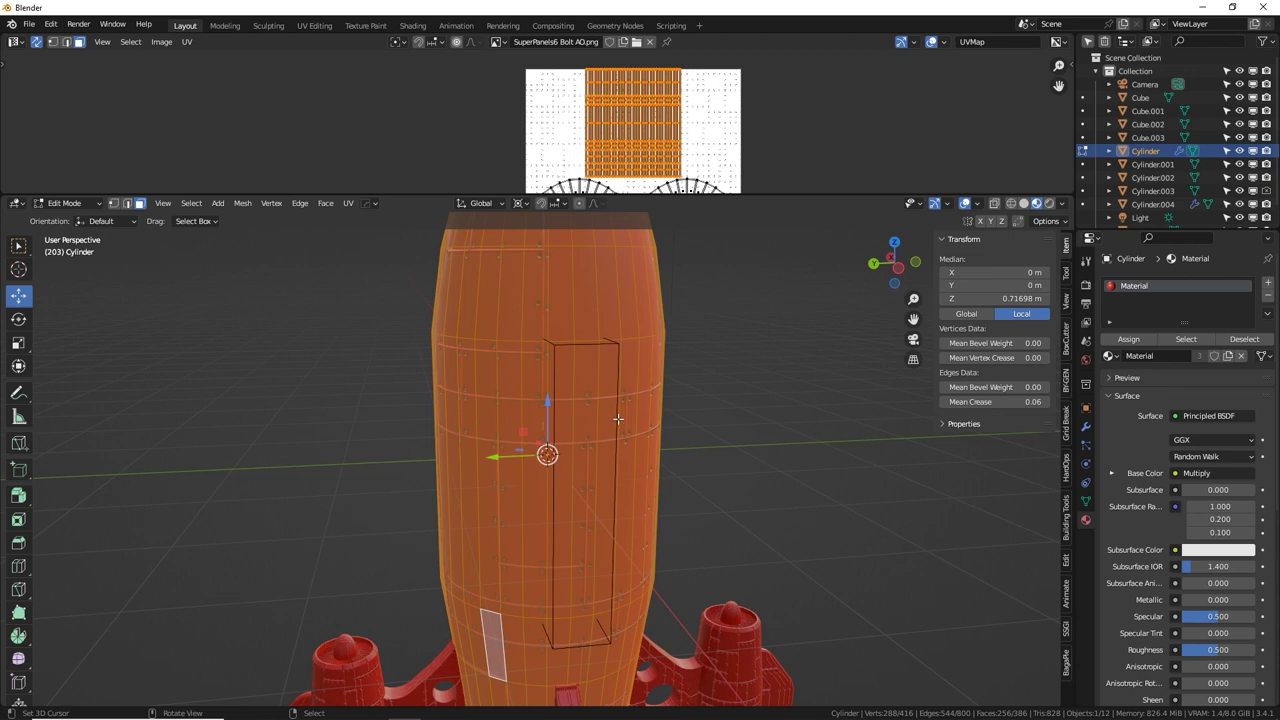
key("u")
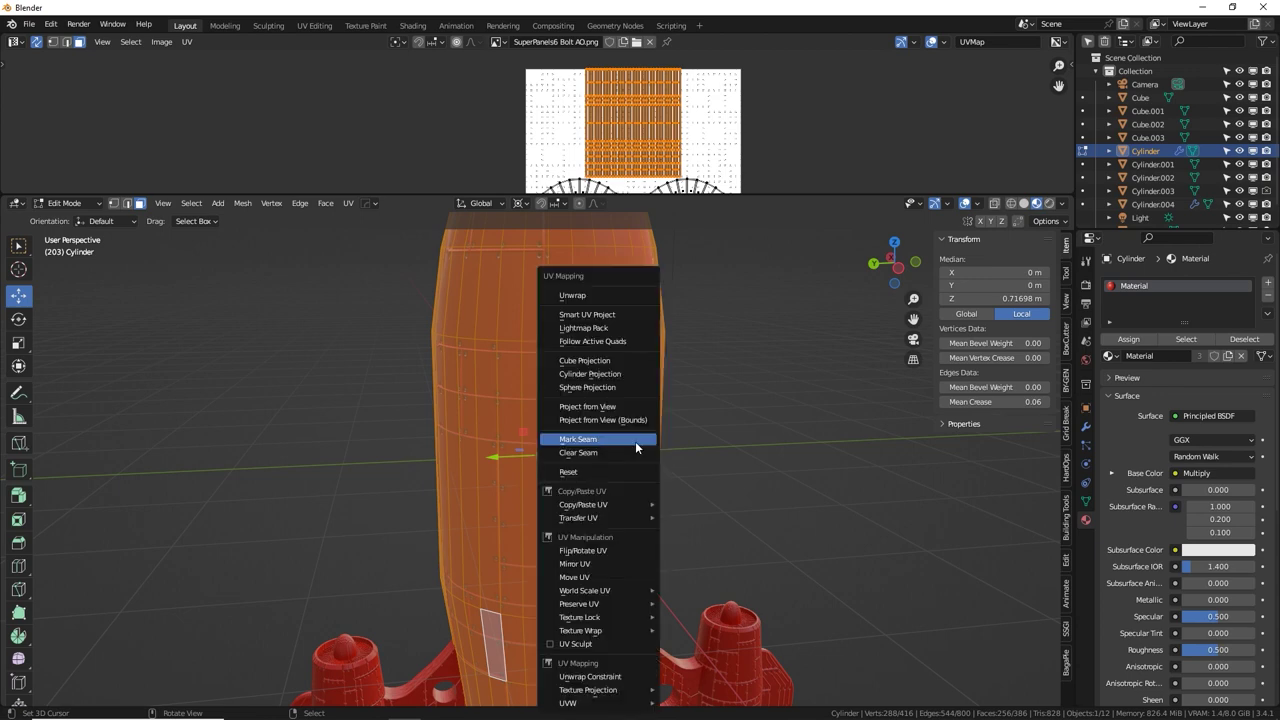
left_click(596, 354)
left_click_drag(429, 196, 429, 279)
middle_click_drag(453, 216, 403, 167)
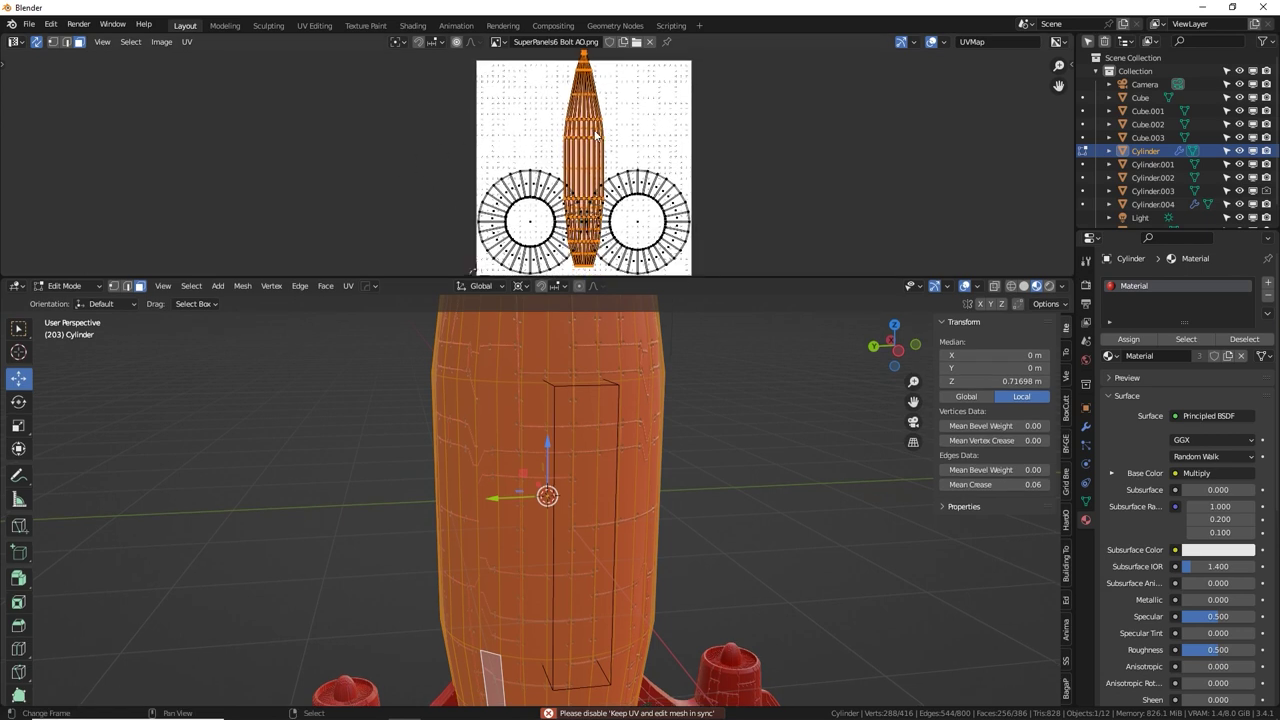
Turn off UV sync selection, select all the body's side UVs, straighten them into a rectangular grid, and check the nose panels.
left_click(36, 42)
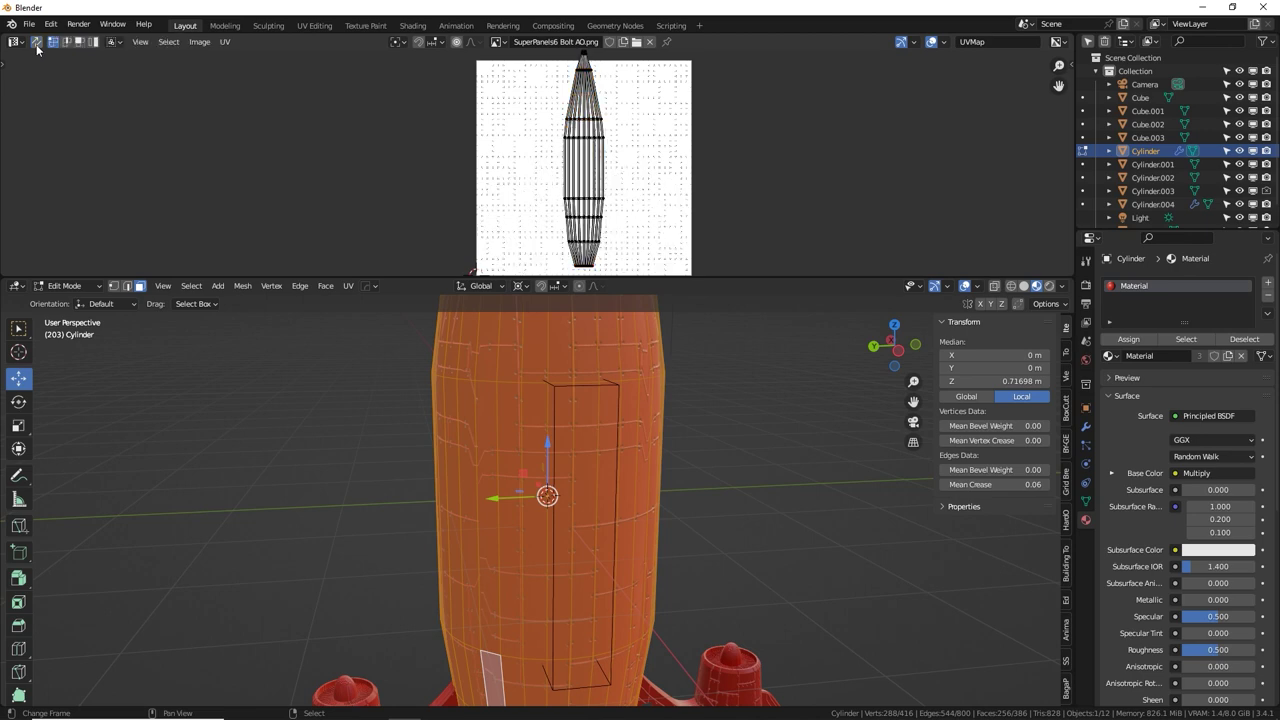
key("a")
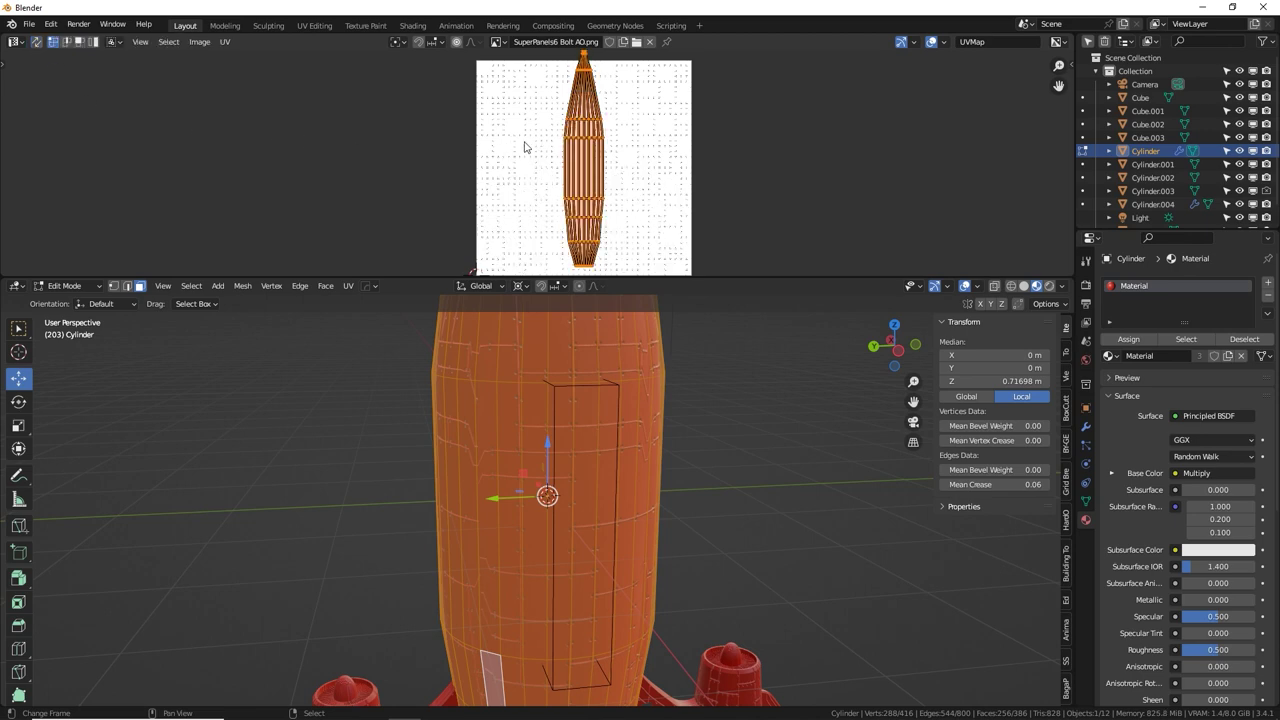
key("alt+e")
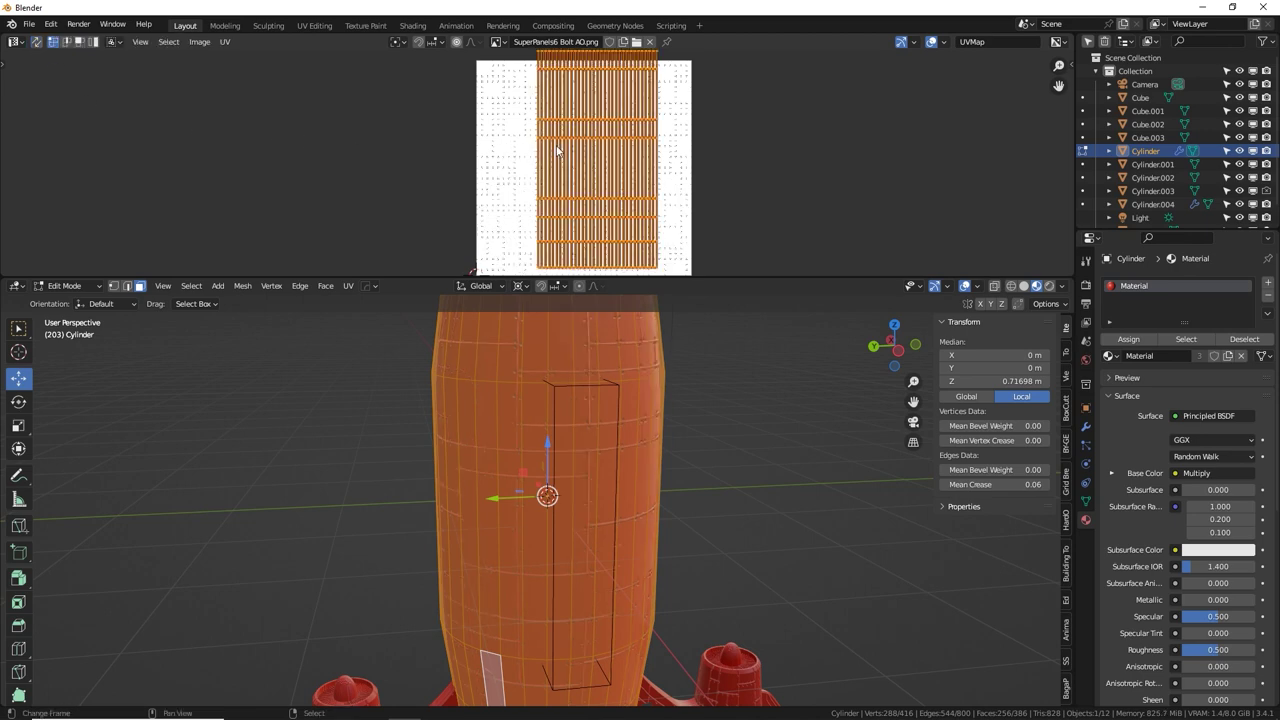
key("Tab")
middle_click_drag(630, 410, 637, 592, "shift")
scroll(597, 458, "up", 5)
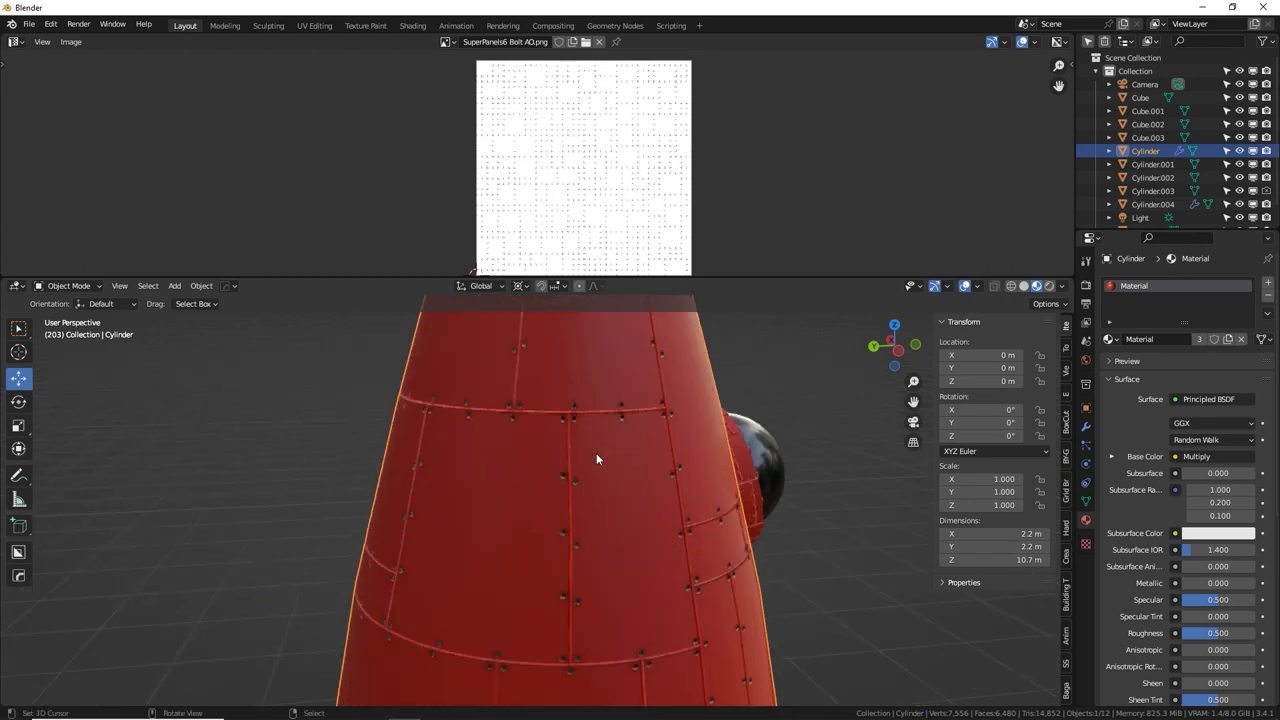
middle_click_drag(658, 427, 580, 451)
scroll(558, 419, "down", 2)
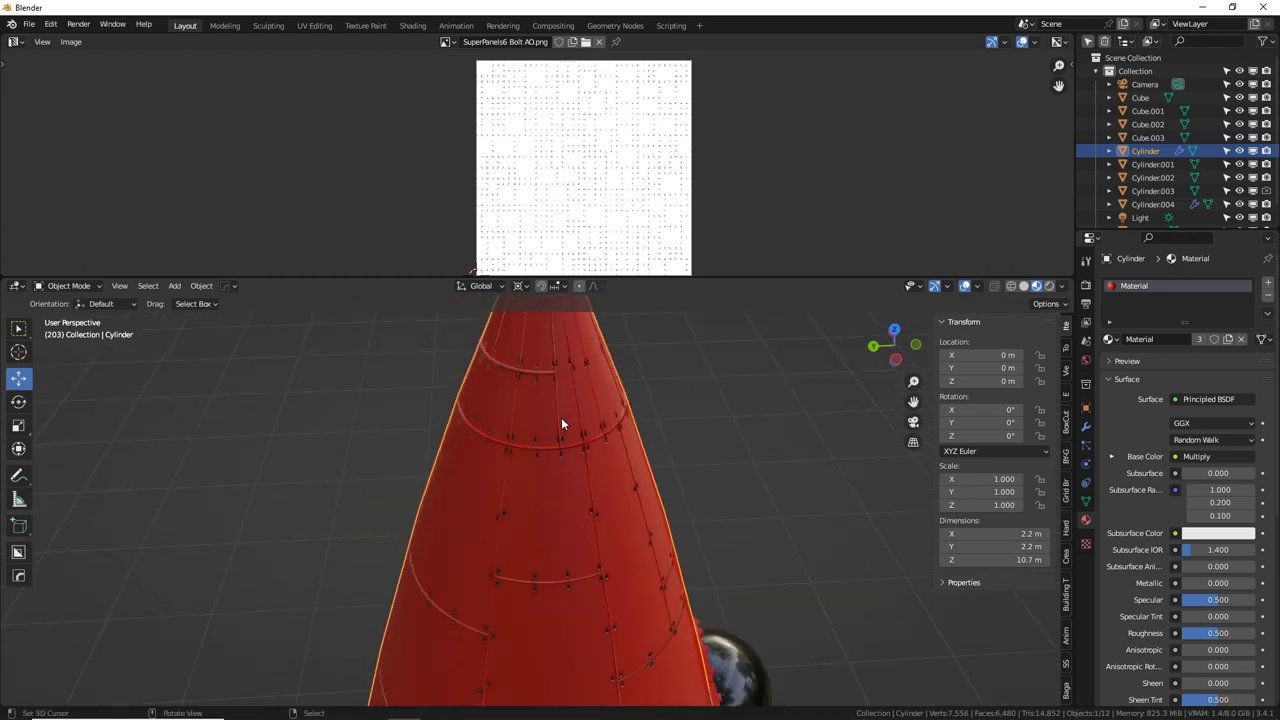
key("Tab")
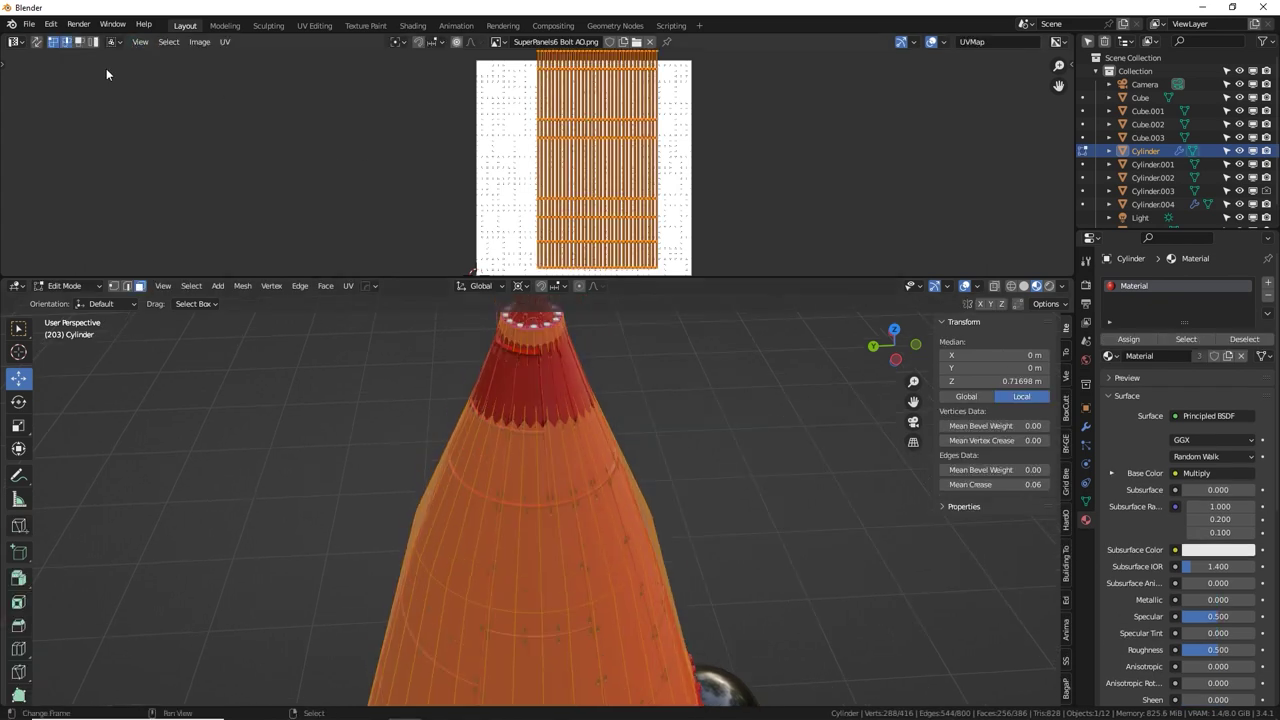
left_click(589, 246)
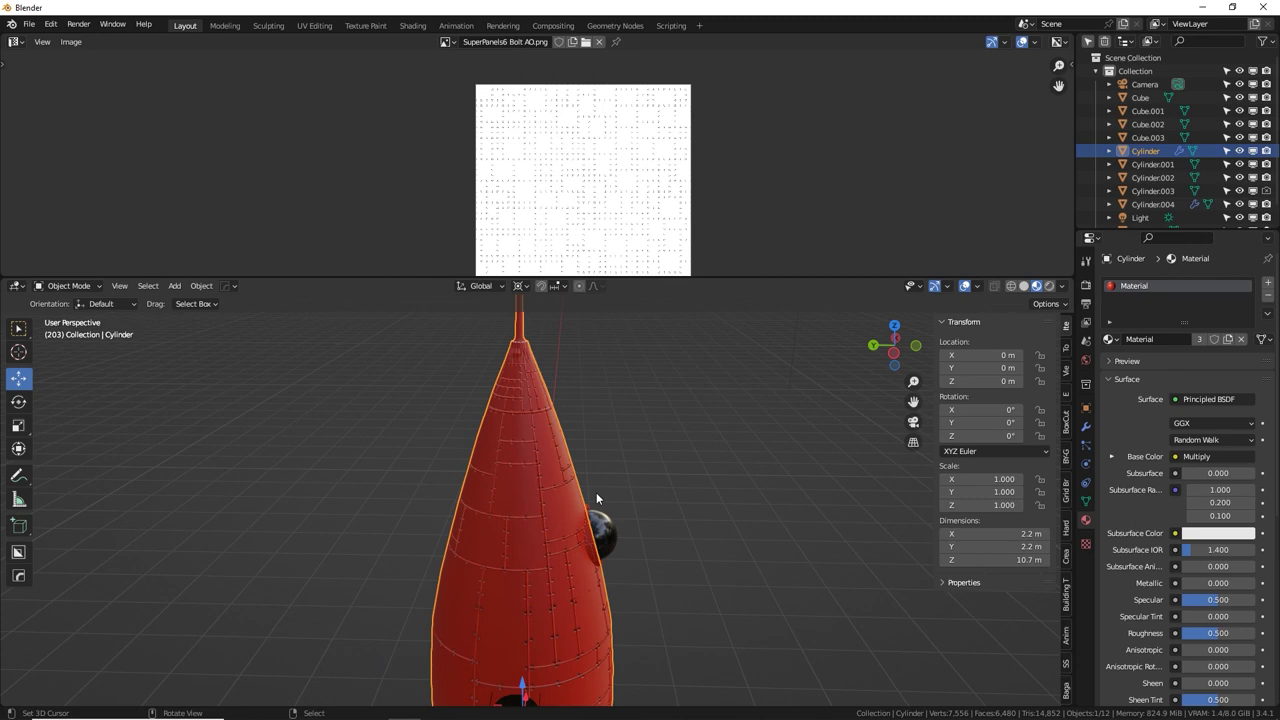
Open one of the four linked engines for mesh editing and select all linked faces of its cylindrical nacelle.
middle_click_drag(596, 492, 569, 440, "shift")
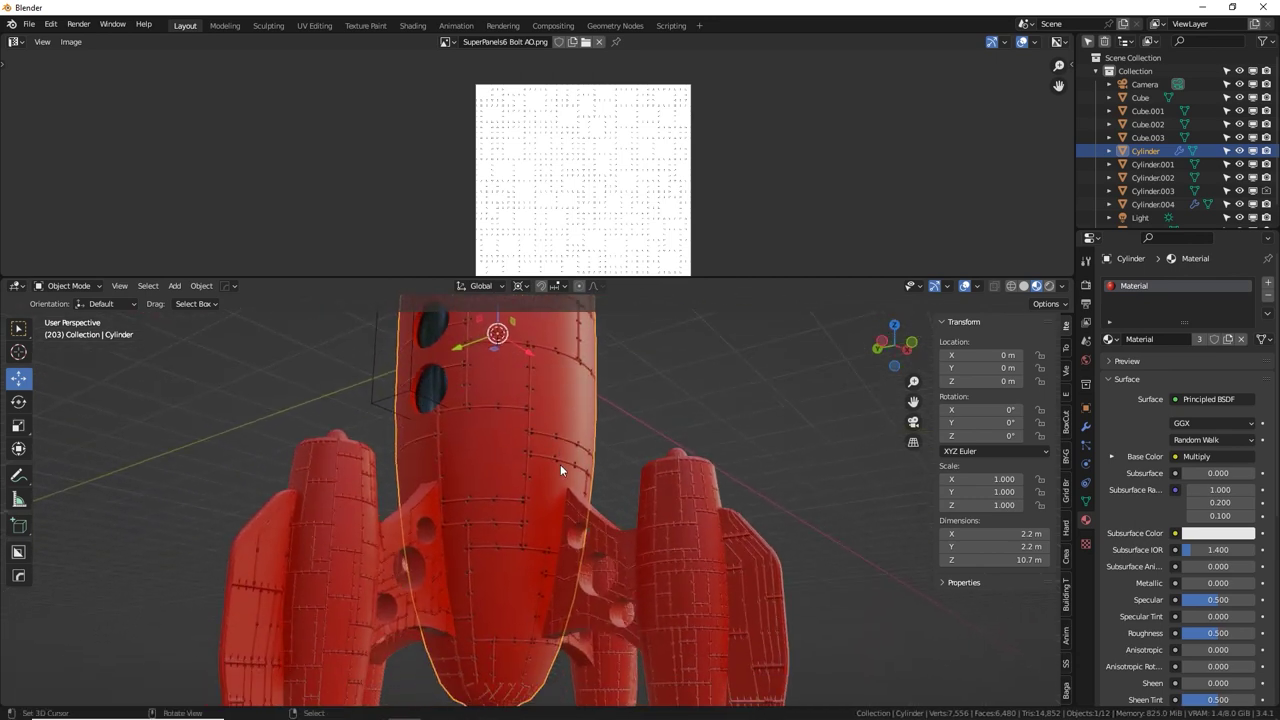
scroll(560, 464, "up", 2)
left_click(785, 522)
middle_click_drag(745, 490, 573, 467, "shift")
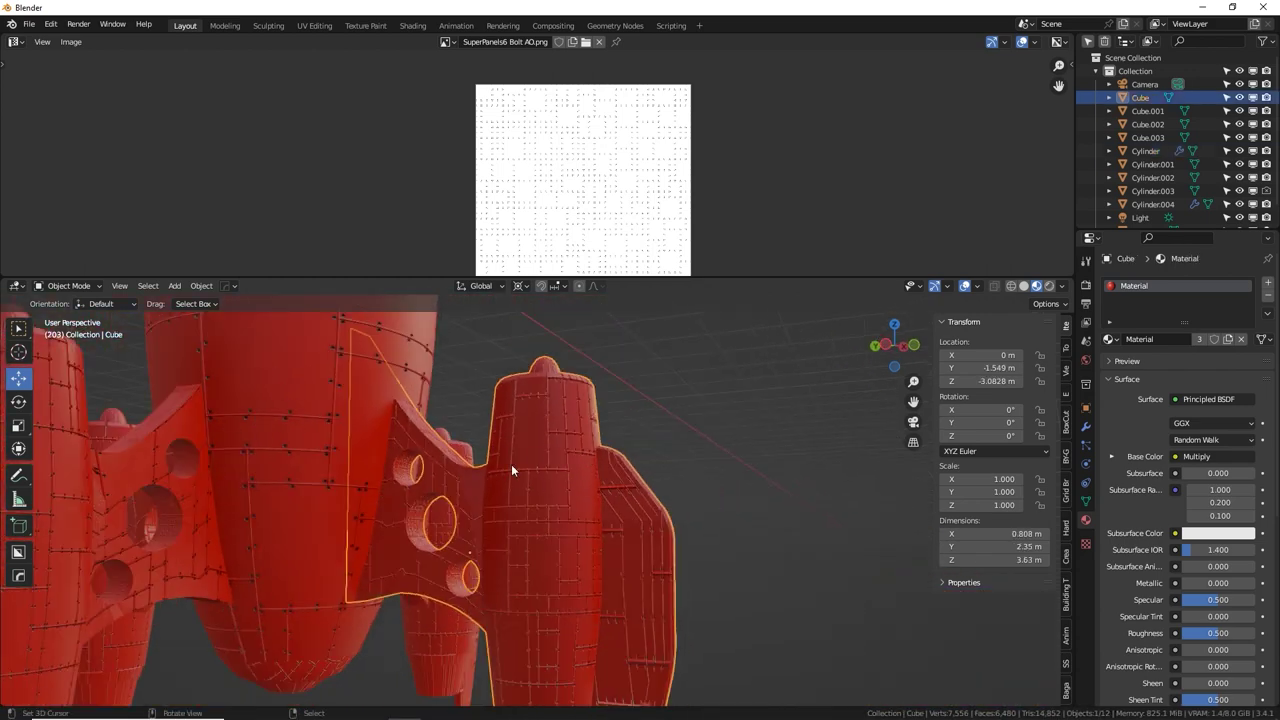
key("Tab")
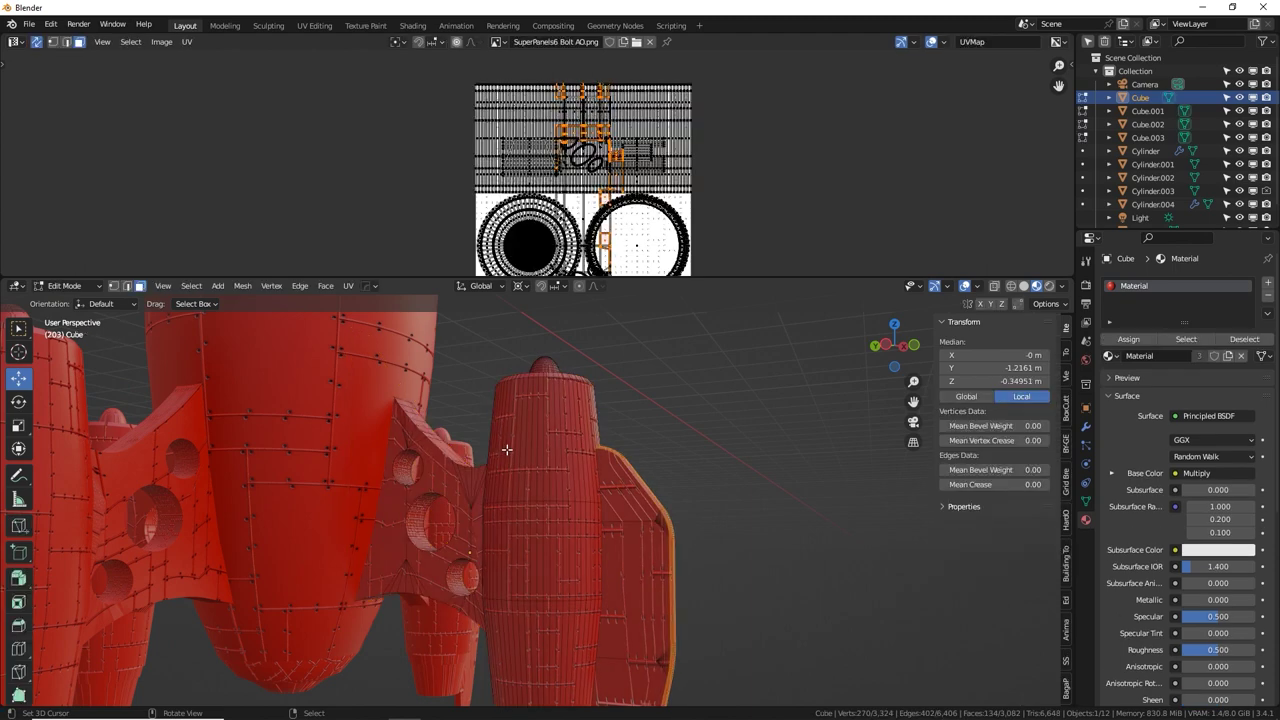
left_click(506, 448, "alt")
key("ctrl+l")
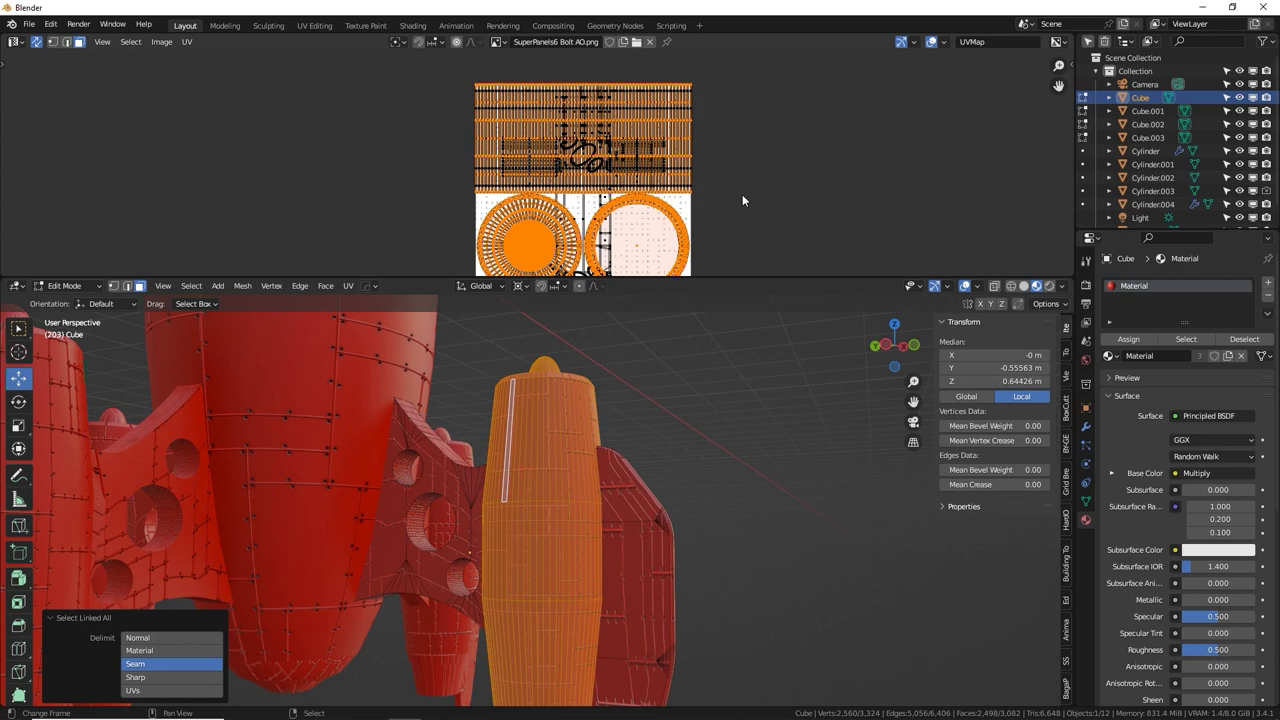
Scale the nacelle's UVs down uniformly to slightly more than half of their original size.
key("s")
left_click(700, 184)
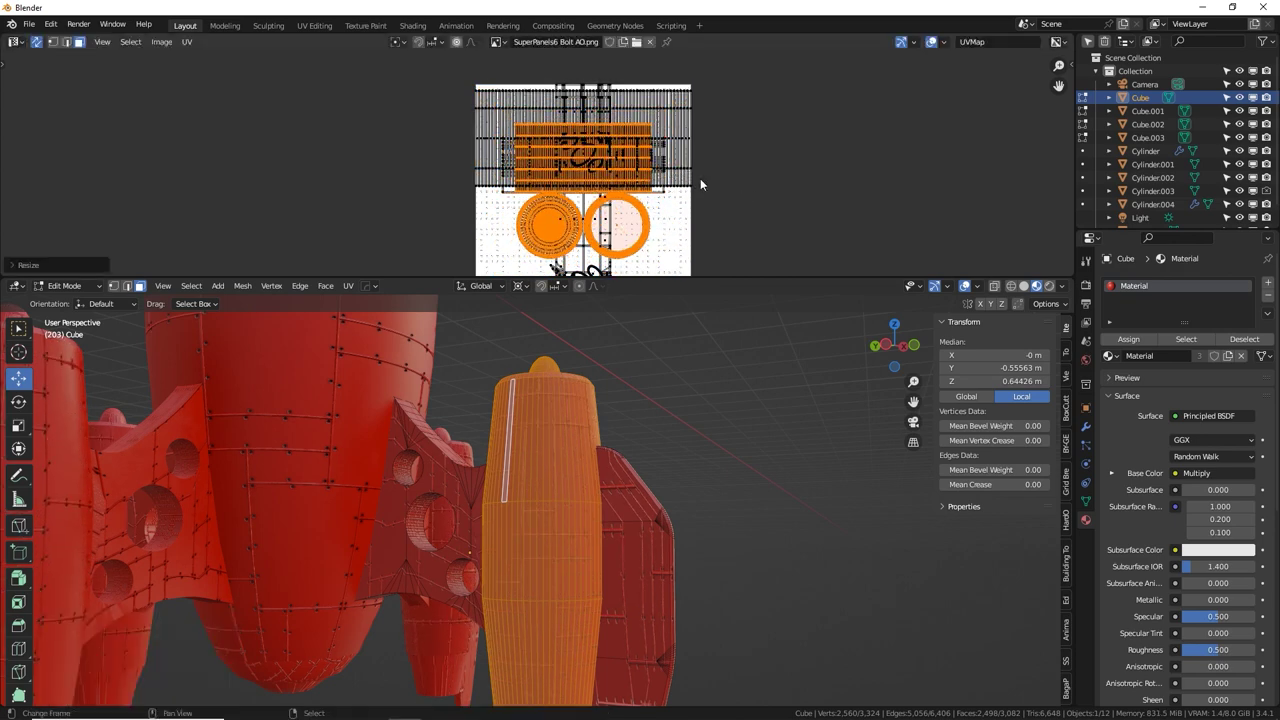
key("s")
left_click(784, 197)
scroll(658, 468, "up", 4)
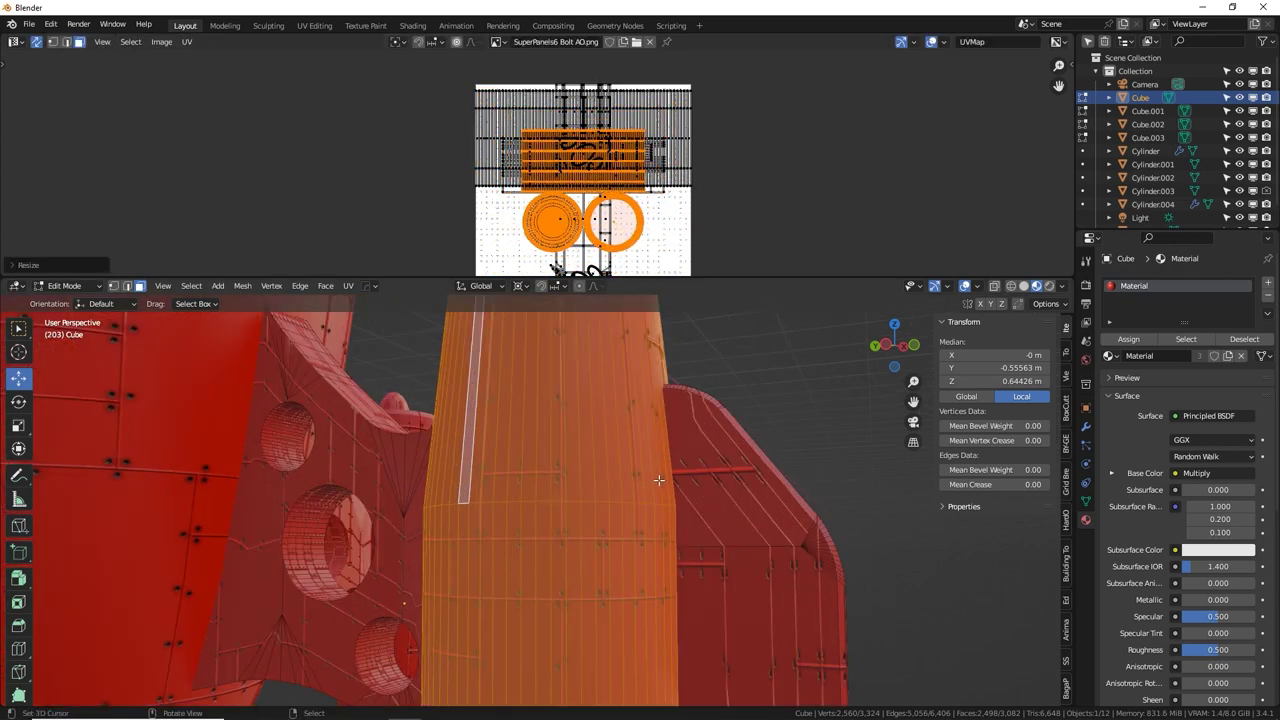
In front orthographic view, scale the nacelle's UVs down further to about a quarter of their original size.
key("KP_1")
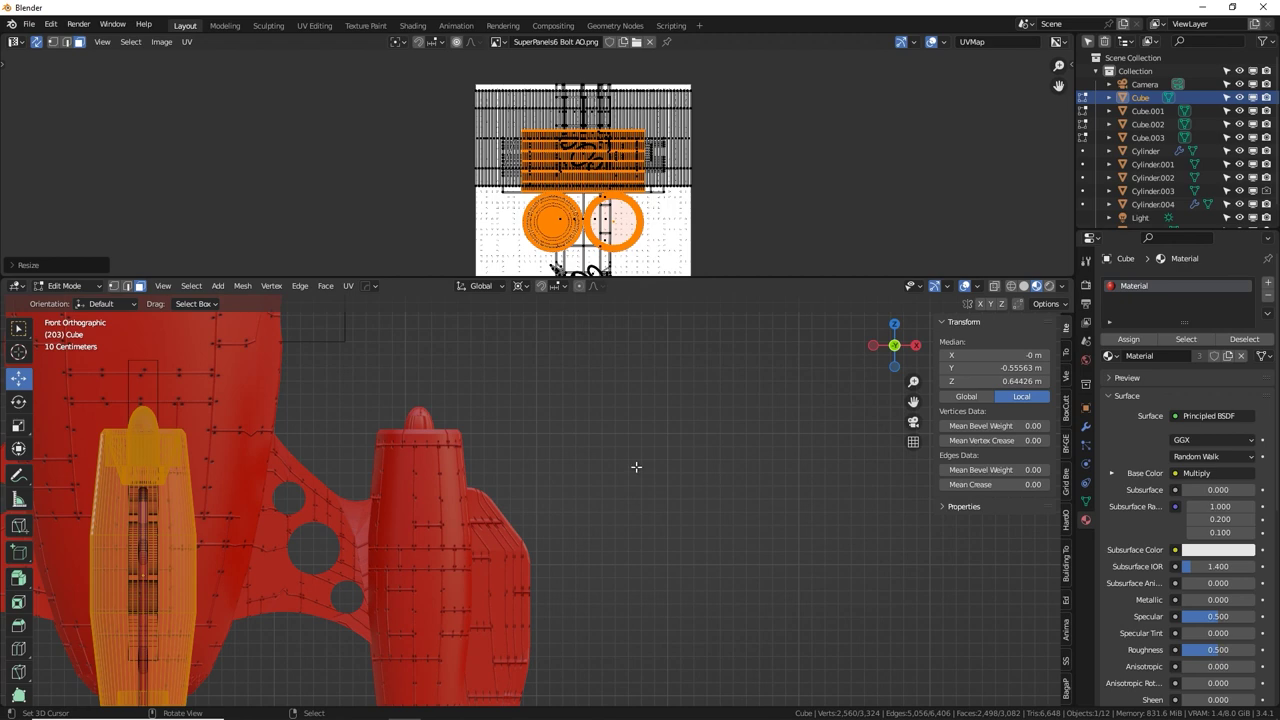
mouse_move(636, 467)
middle_mouse_down("shift")
mouse_move(766, 446)
mouse_move(849, 506)
mouse_move(685, 504)
mouse_move(634, 480)
middle_mouse_up("shift")
scroll(845, 506, "up", 1)
scroll(685, 504, "up", 1)
key("s")
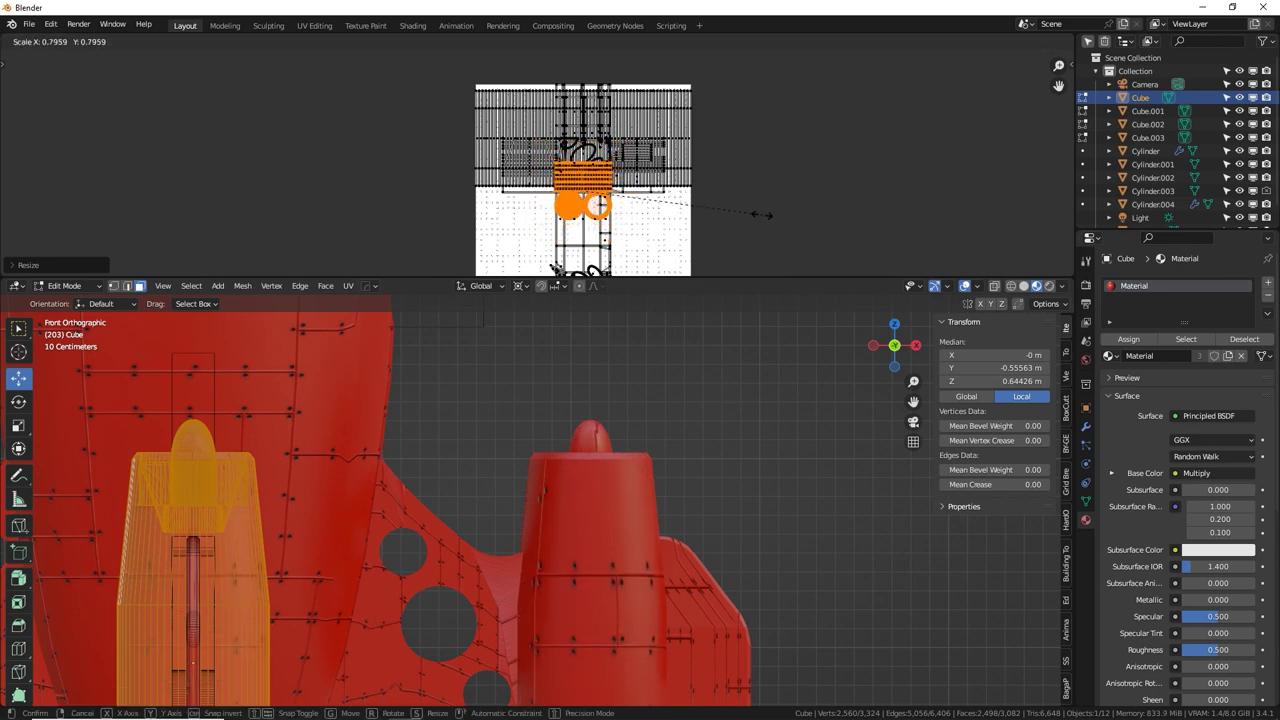
left_click(762, 220)
Stretch the nacelle's UVs along Y by a factor of about 1.4 and return to Object Mode.
key("y")
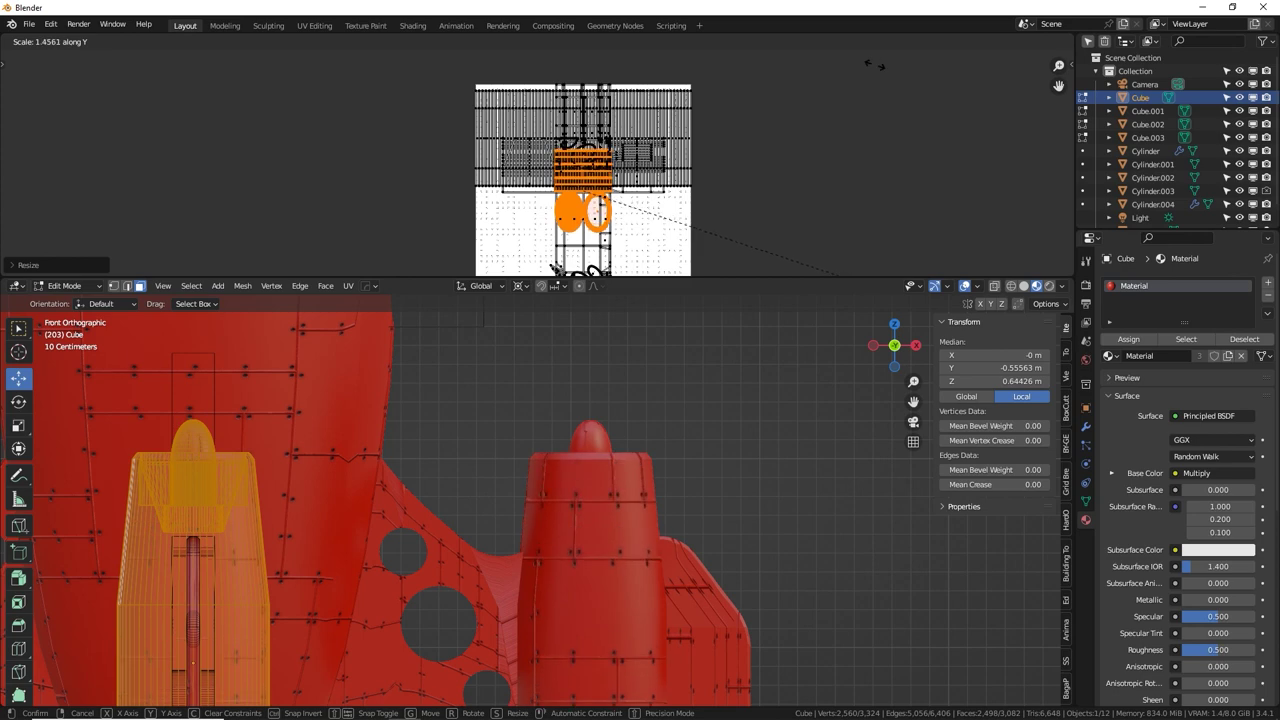
key("y")
left_click(864, 160)
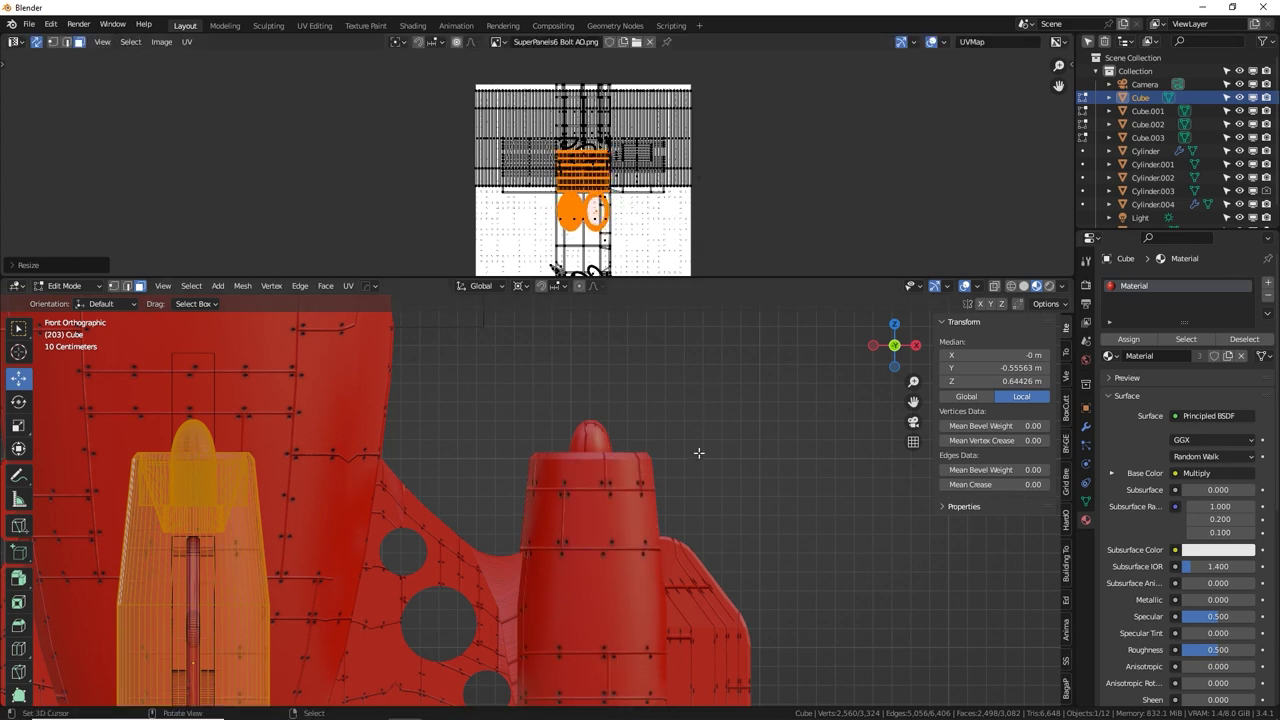
key("Tab")
Select all linked faces of the engine's outer fin and unwrap them with Cube Projection.
middle_click_drag(522, 518, 628, 463)
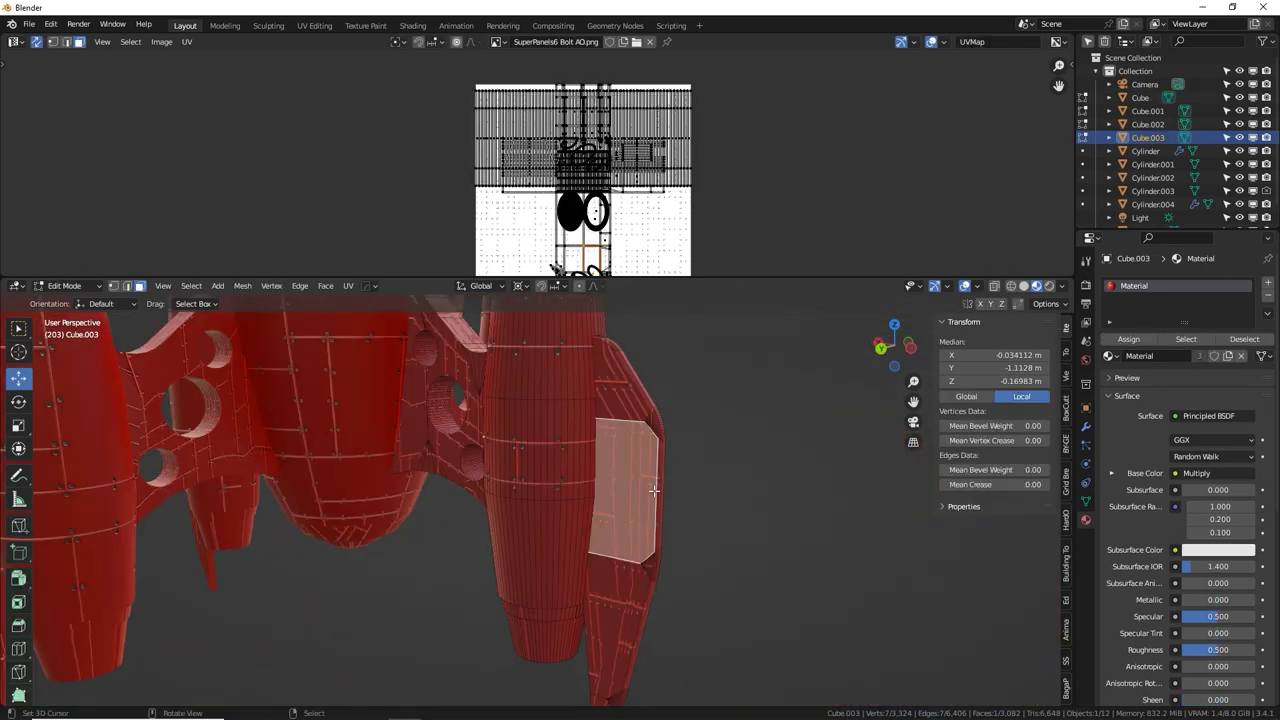
key("l")
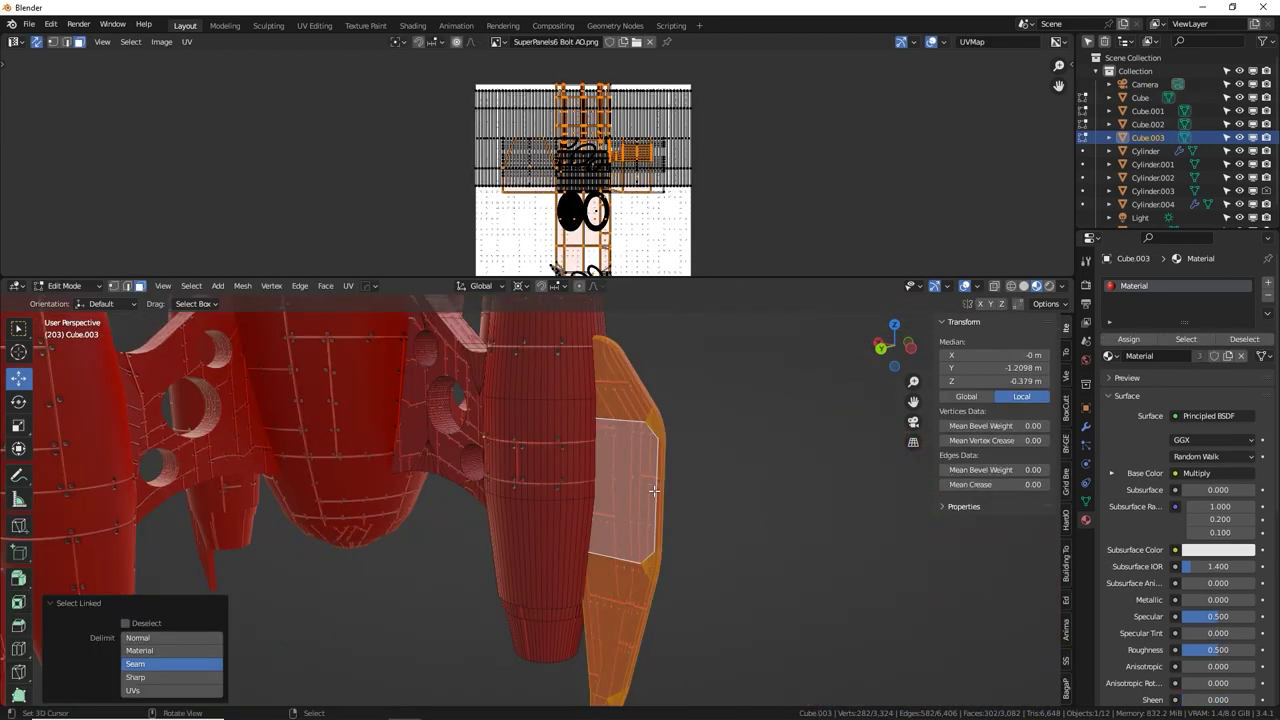
key("u")
left_click(604, 362)
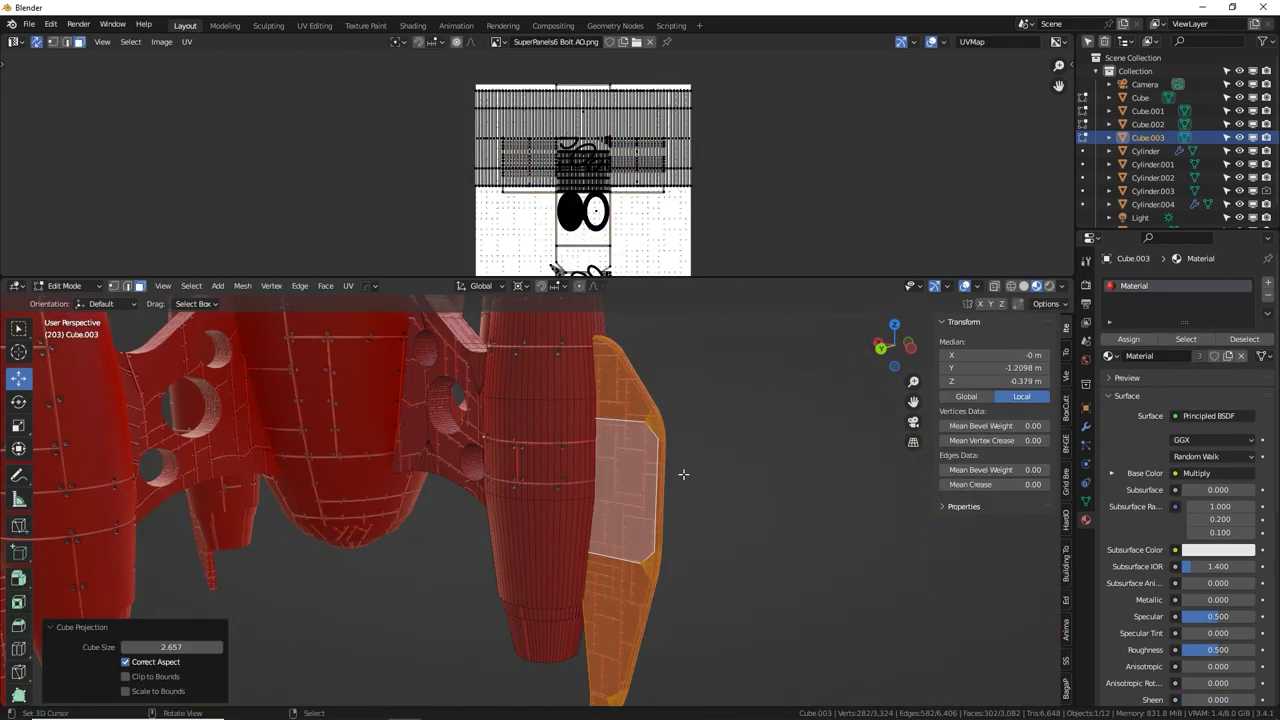
Keep only the outer fin selected and scale its projected UVs down in several passes to enlarge the panels.
mouse_move(631, 464)
middle_mouse_down()
mouse_move(677, 446)
mouse_move(560, 508)
mouse_move(620, 480)
middle_mouse_up()
key("a")
key("ctrl+z")
key("s")
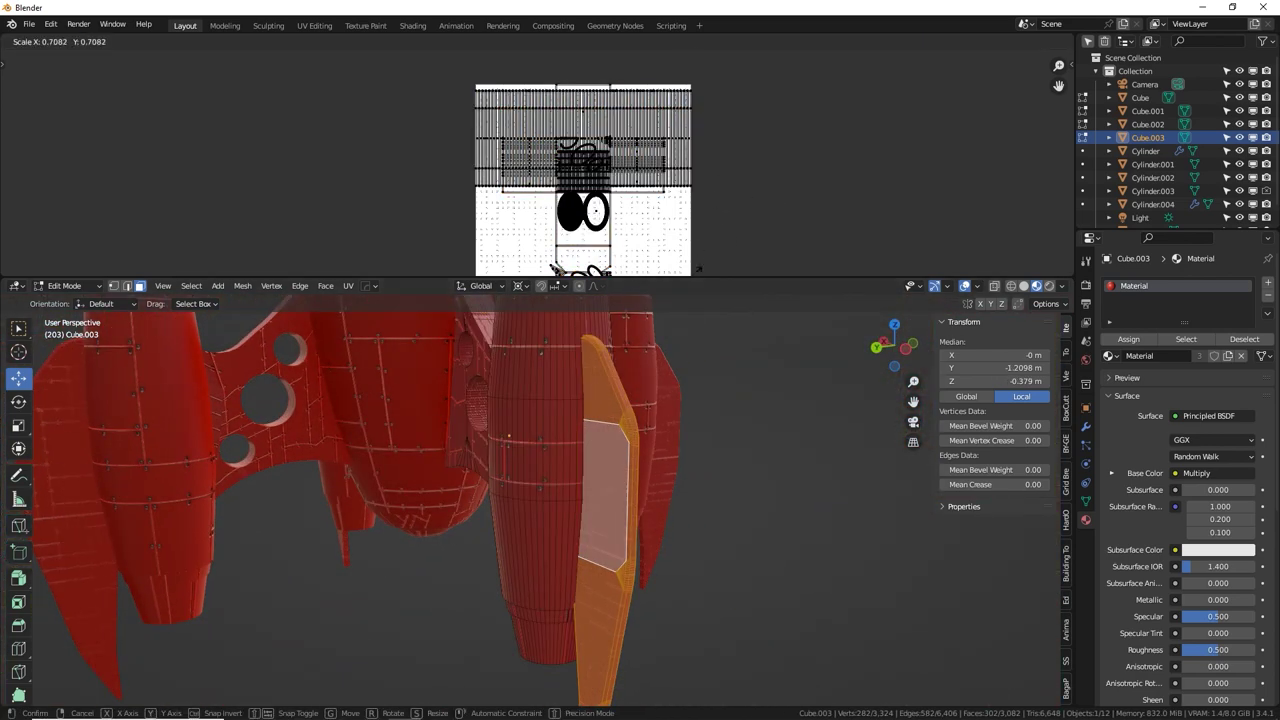
left_click(665, 91)
key("s")
left_click(797, 141)
middle_click_drag(797, 141, 755, 147)
middle_click_drag(715, 370, 805, 330)
key("s")
left_click(792, 131)
Check the fin's panels in Object Mode, and scale its UVs down once more to match the nacelle's panel size.
key("Tab")
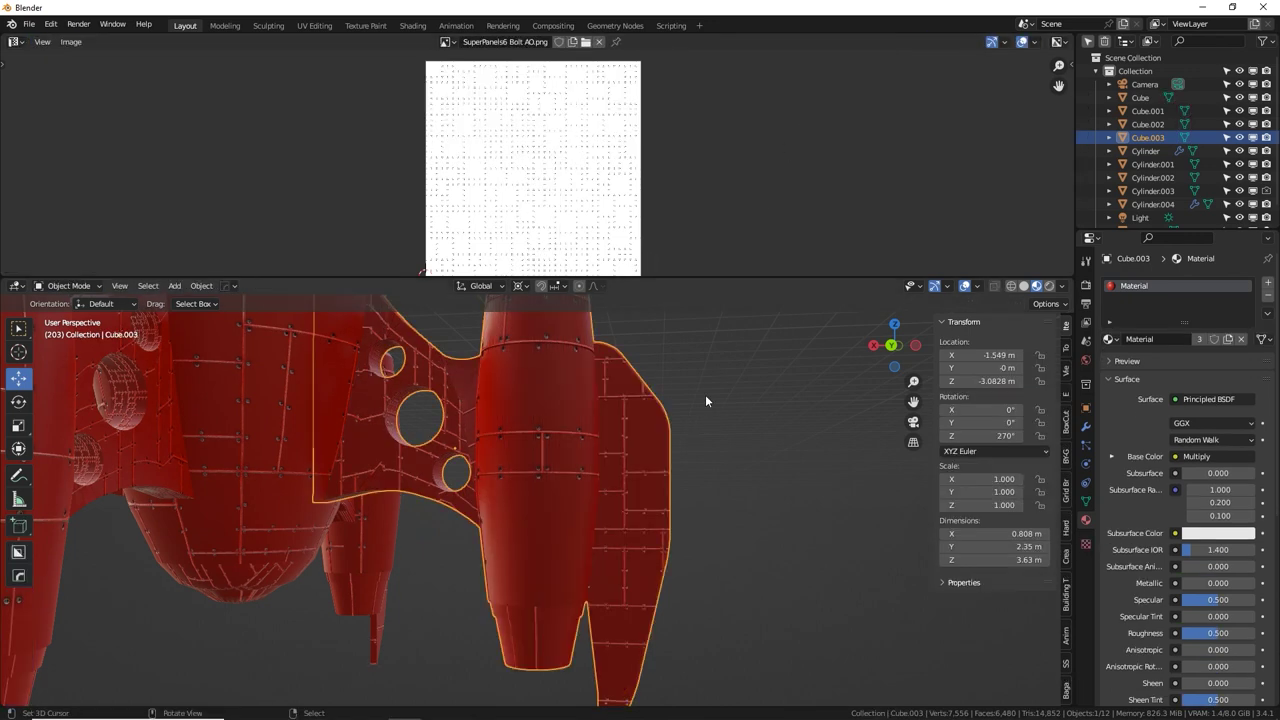
middle_click_drag(705, 394, 636, 425)
key("Tab")
key("s")
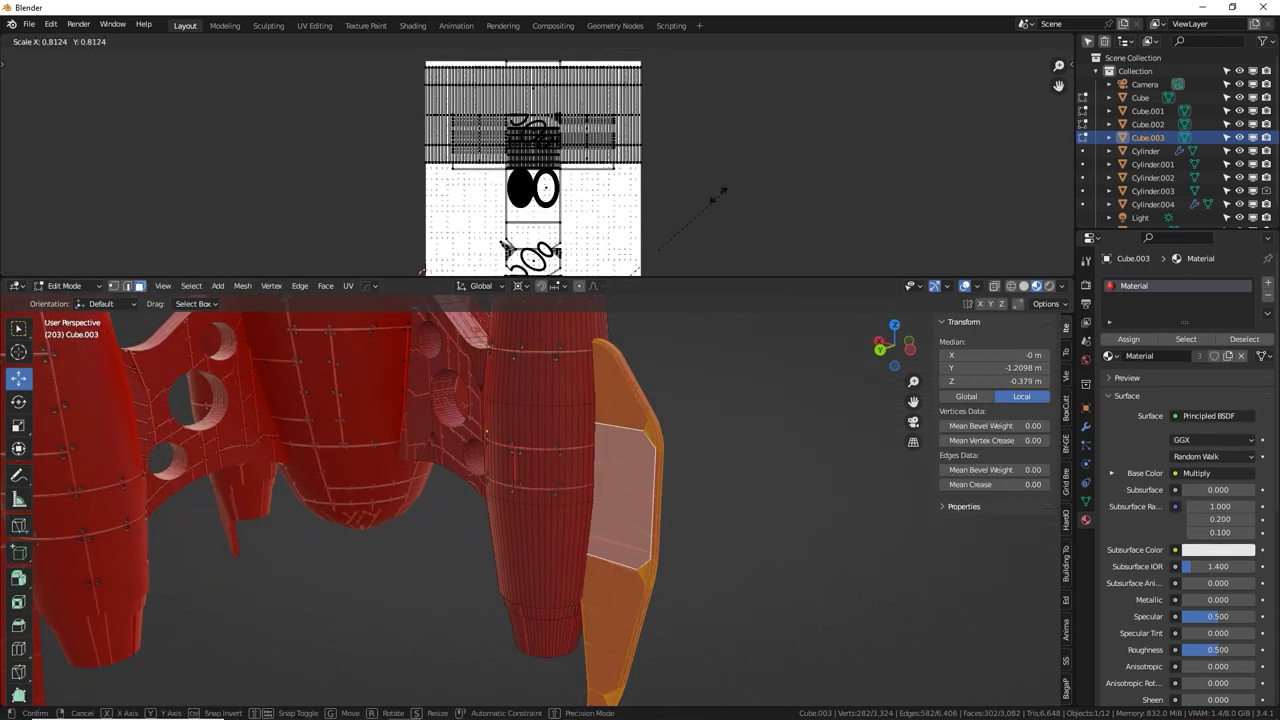
left_click(686, 222)
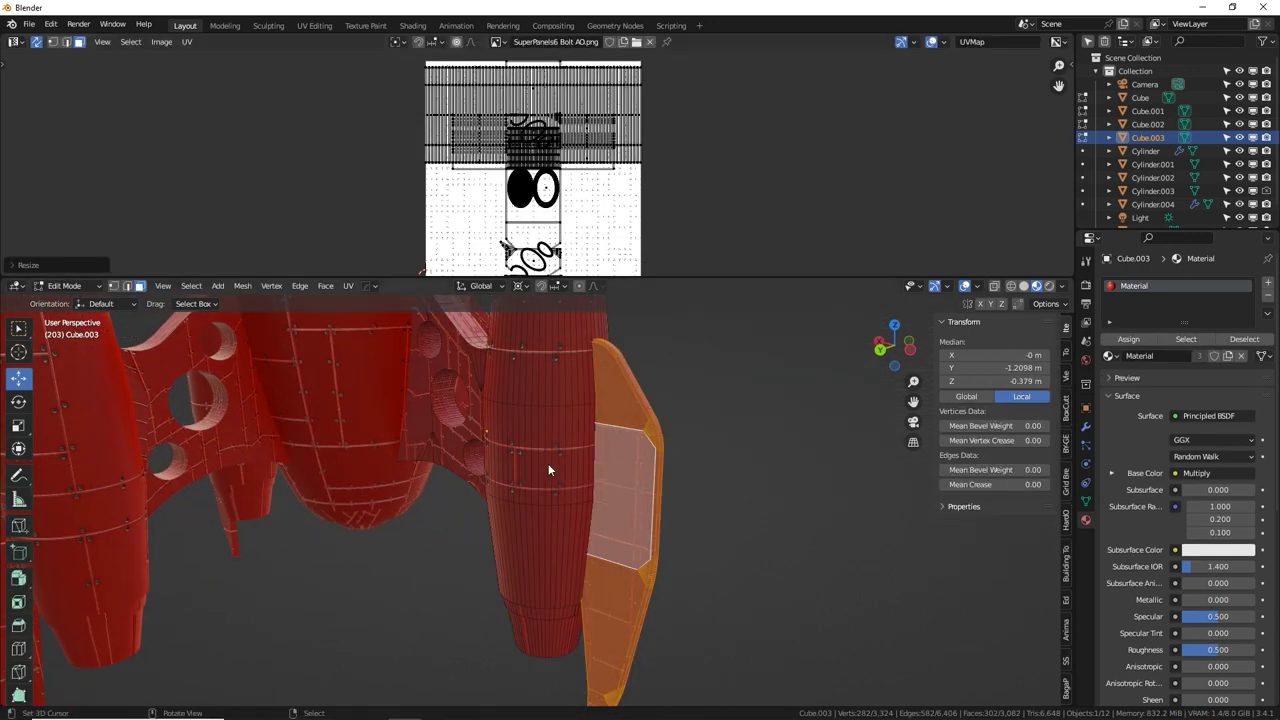
key("Tab")
middle_click_drag(548, 463, 573, 391)
Select all linked faces of the strut with three round holes that joins the engine to the rocket body.
key("Tab")
left_click(530, 446)
scroll(530, 446, "up", 4)
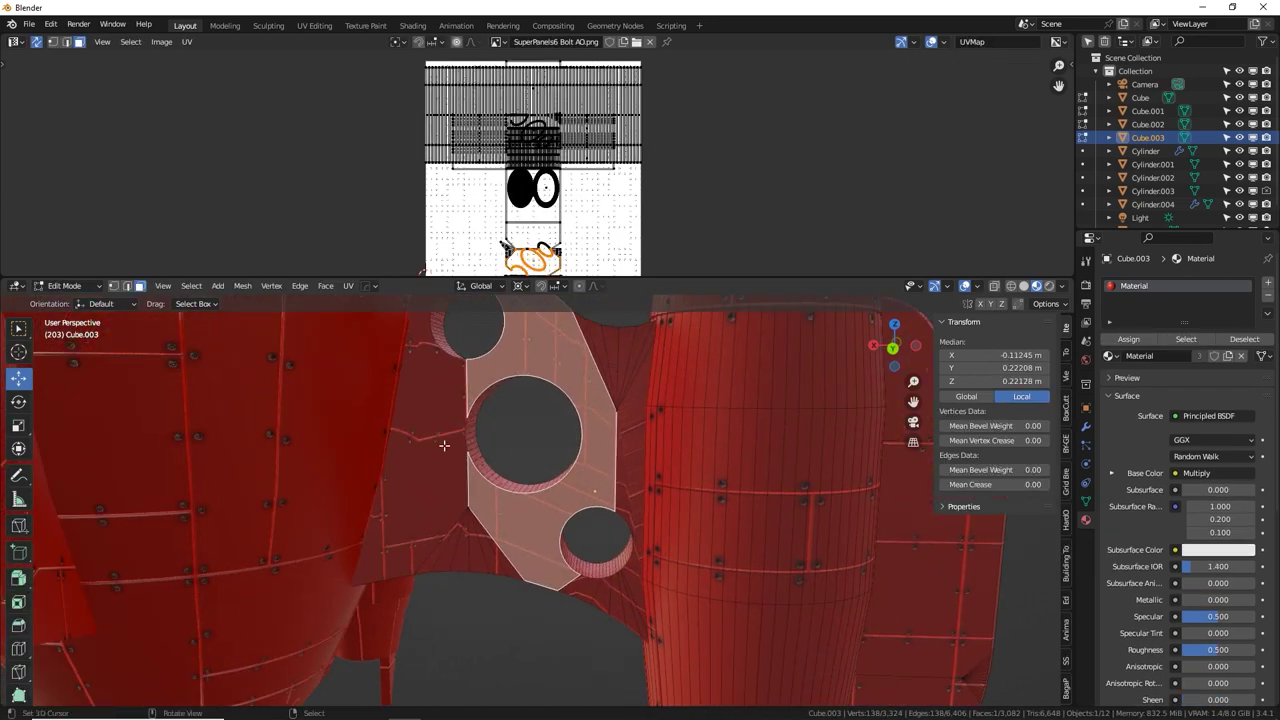
right_click(456, 442)
right_click(588, 394)
left_click(451, 492)
key("ctrl+l")
key("ctrl+l")
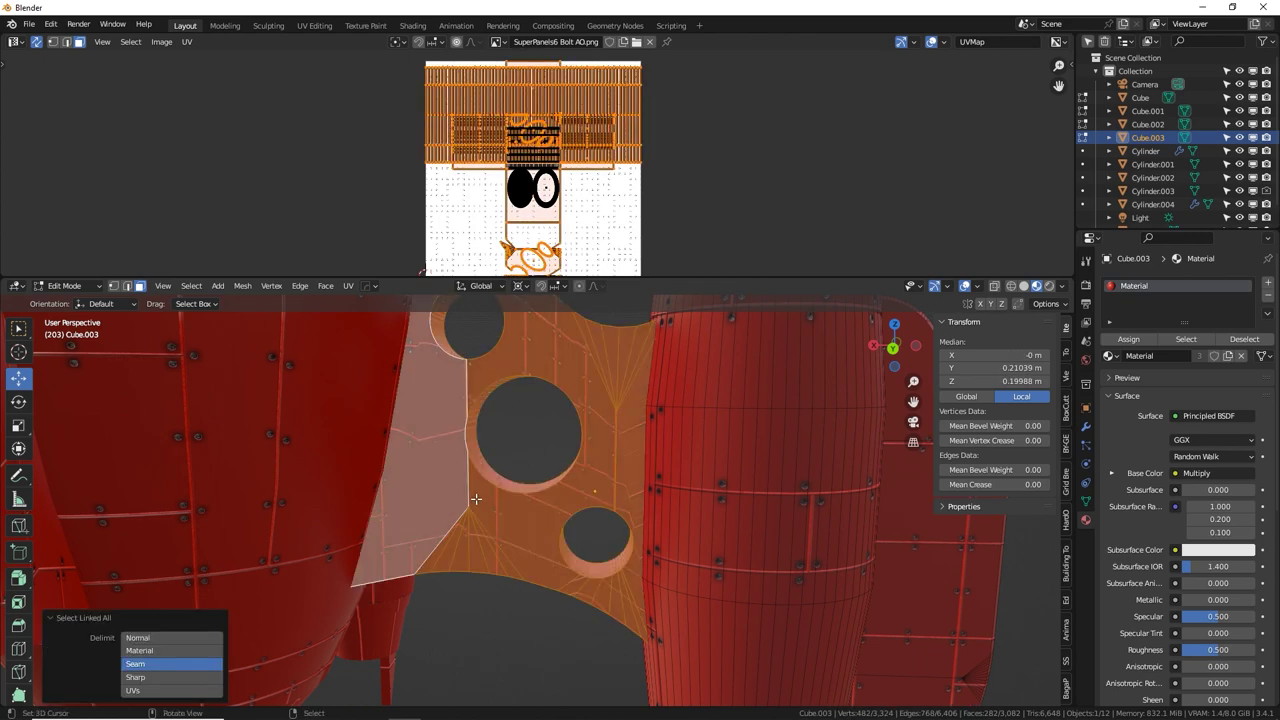
Unwrap the selected engine strut with Cube Projection.
middle_click_drag(806, 480, 650, 373)
key("u")
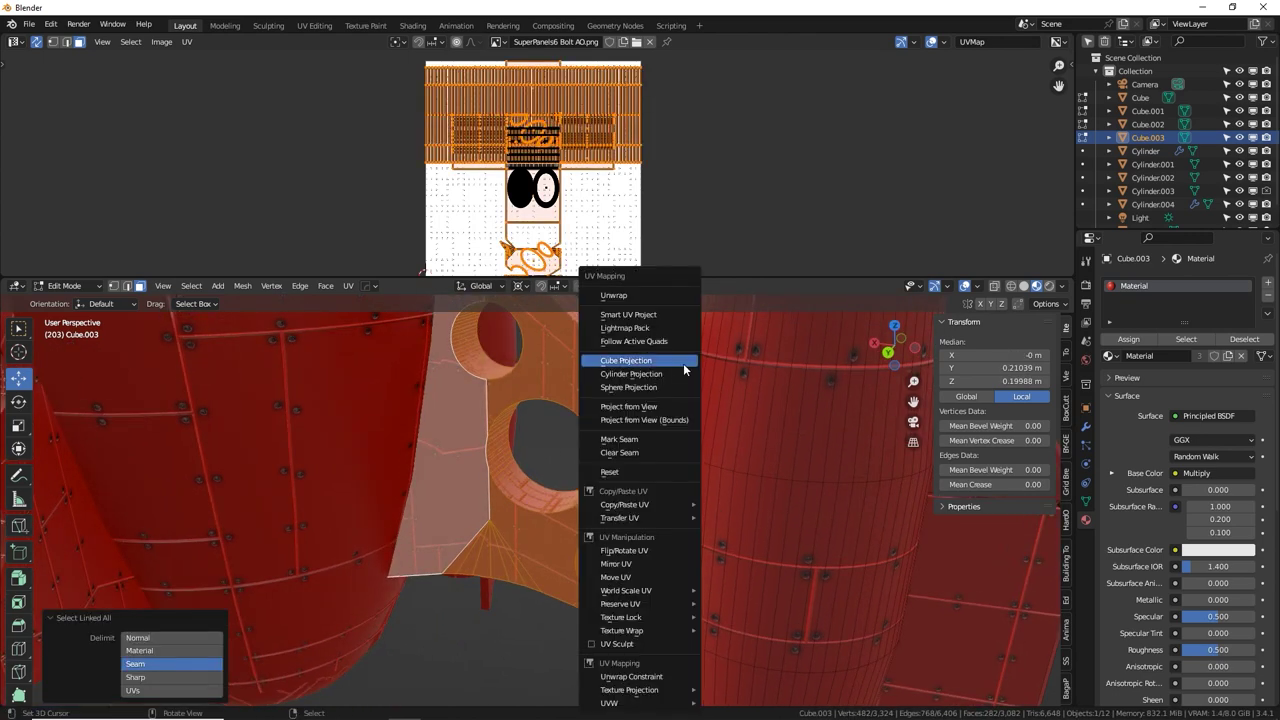
left_click(640, 360)
key("a")
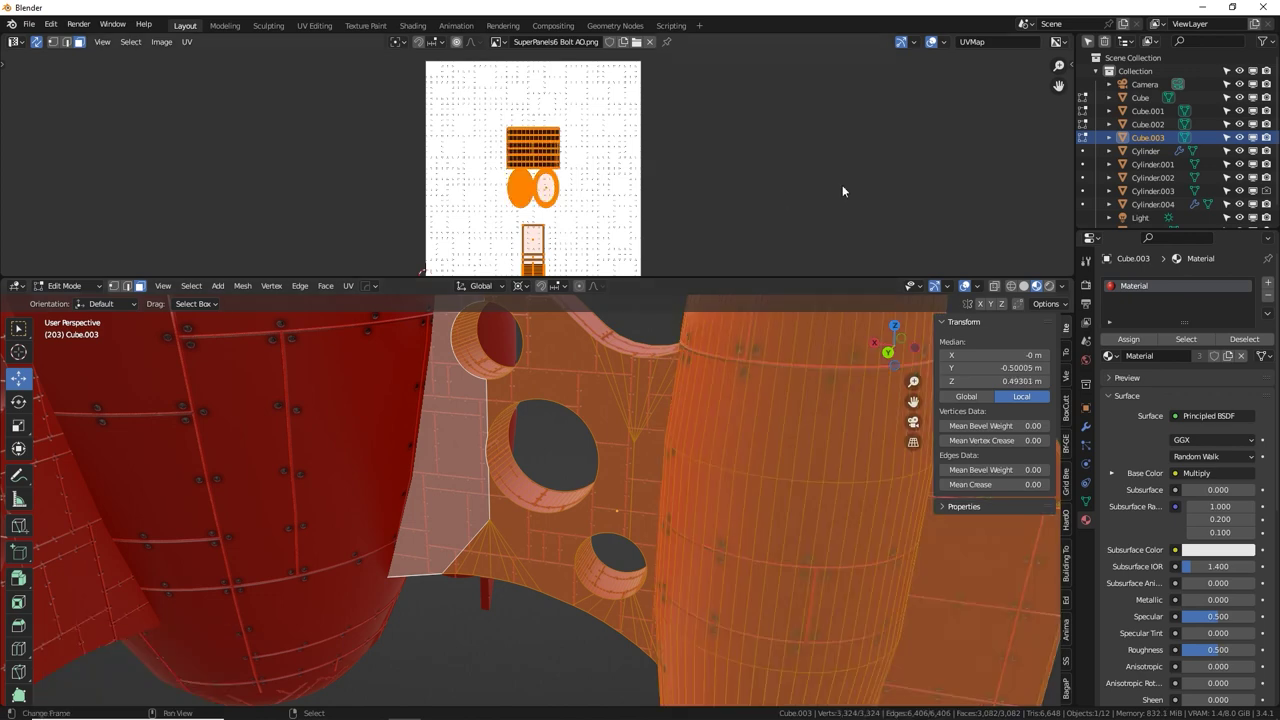
key("s")
right_click(716, 246)
key("ctrl+z")
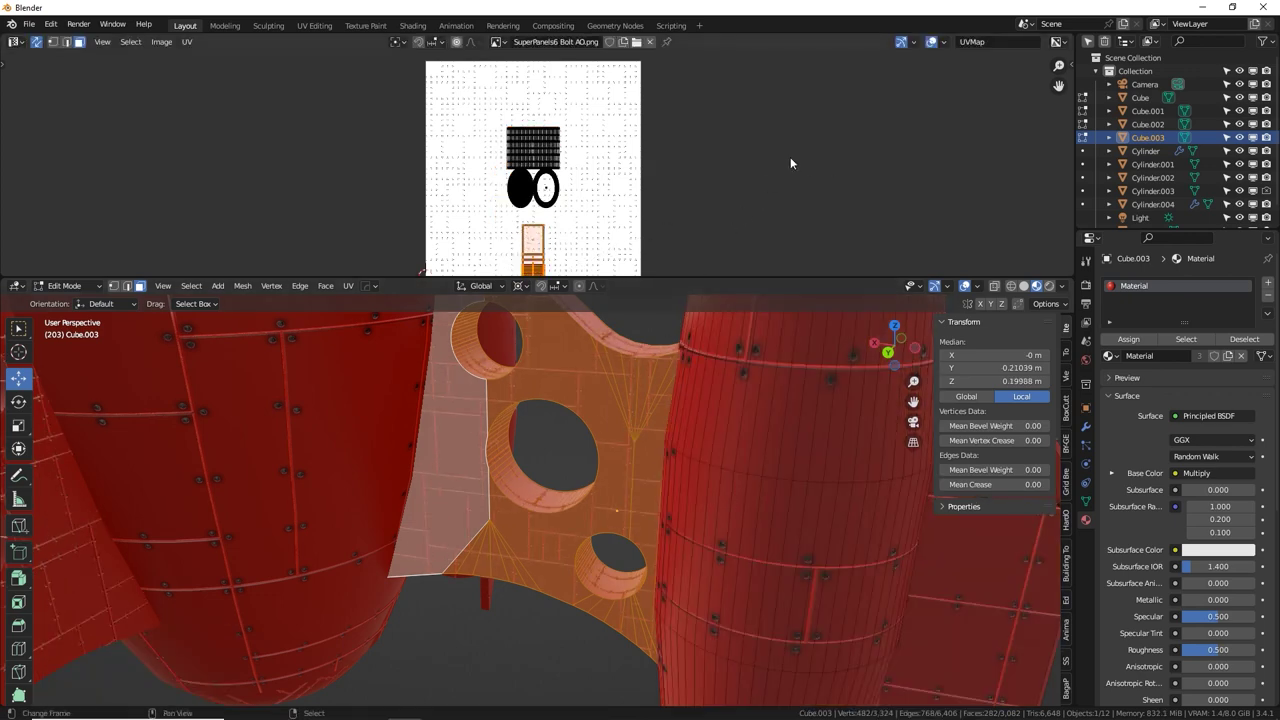
Scale the engine strut's UVs down in several passes to enlarge its panels, and return to Object Mode.
key("s")
left_click(630, 225)
key("s")
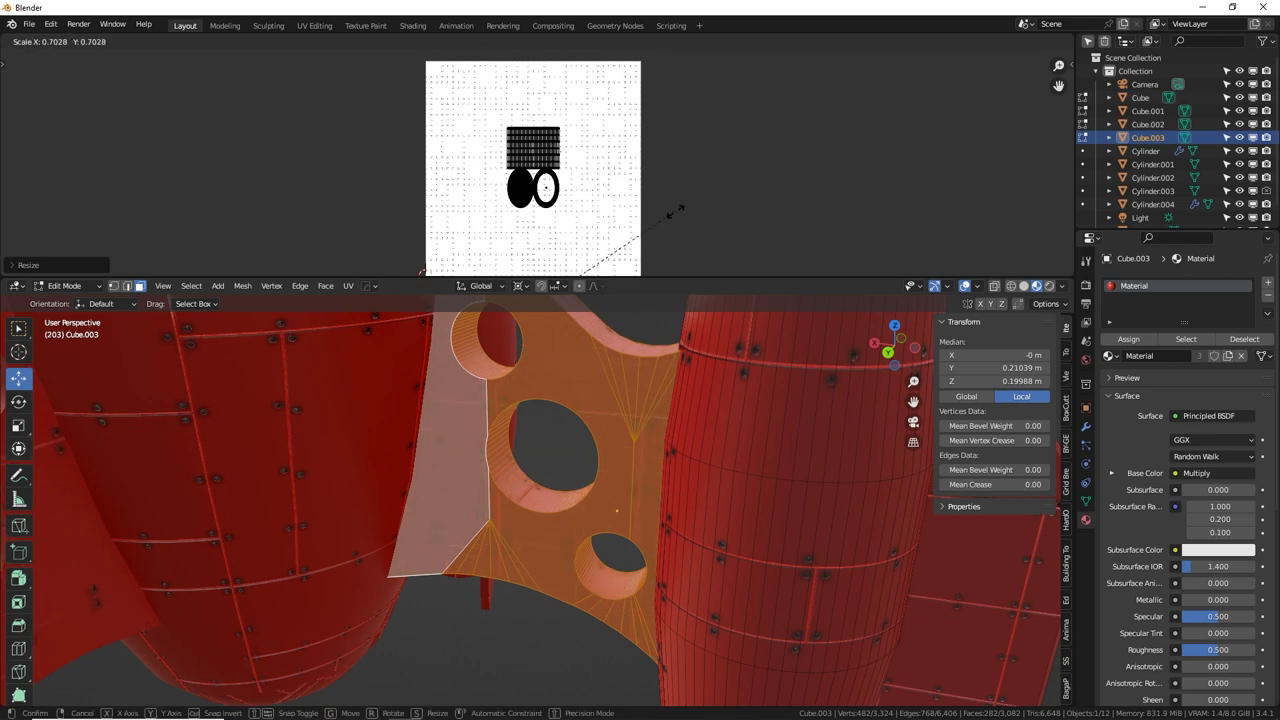
left_click(713, 216)
key("Tab")
scroll(648, 550, "down", 5)
key("alt+a")
Deselect everything and switch the UV editor area to the Shader Editor with the rocket body's material nodes in view.
middle_click_drag(644, 530, 672, 648)
left_click(571, 457)
scroll(602, 457, "up", 2)
scroll(558, 465, "down", 3)
middle_click_drag(637, 583, 602, 545)
key("alt+a")
middle_click_drag(602, 545, 598, 690, "shift")
left_click(13, 42)
left_click(52, 181)
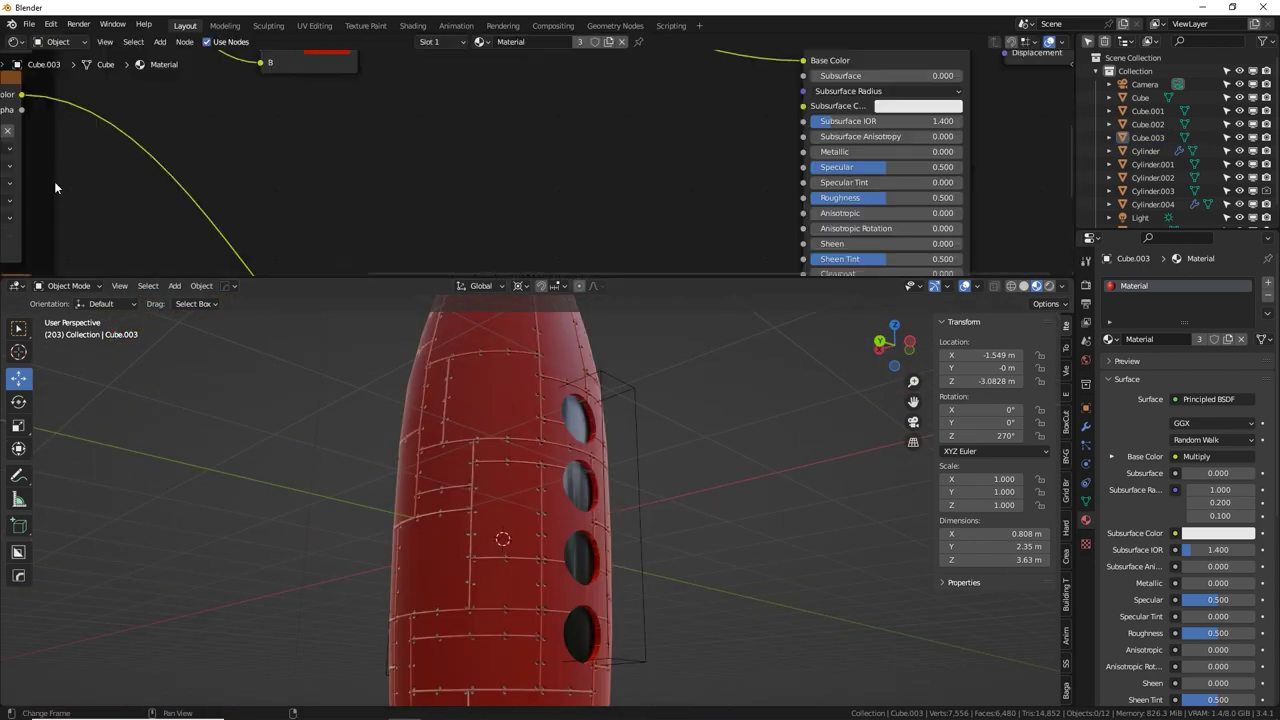
scroll(425, 210, "down", 4)
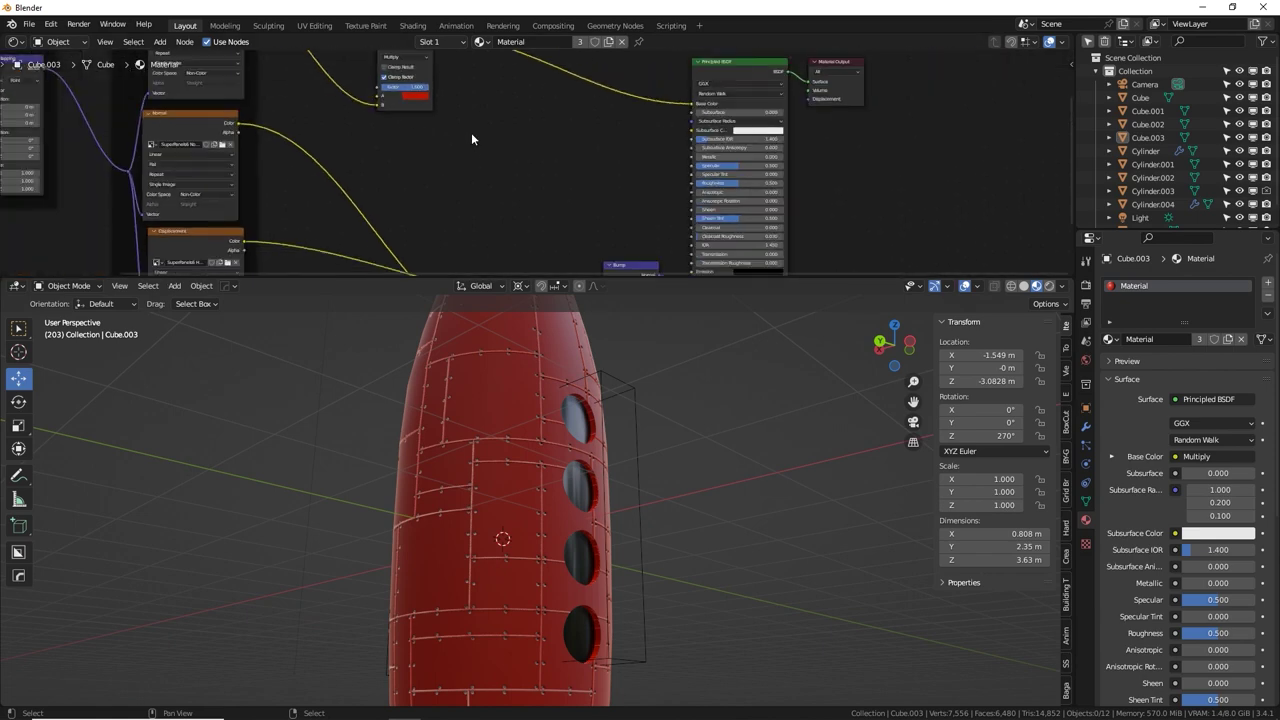
middle_click_drag(471, 132, 549, 189)
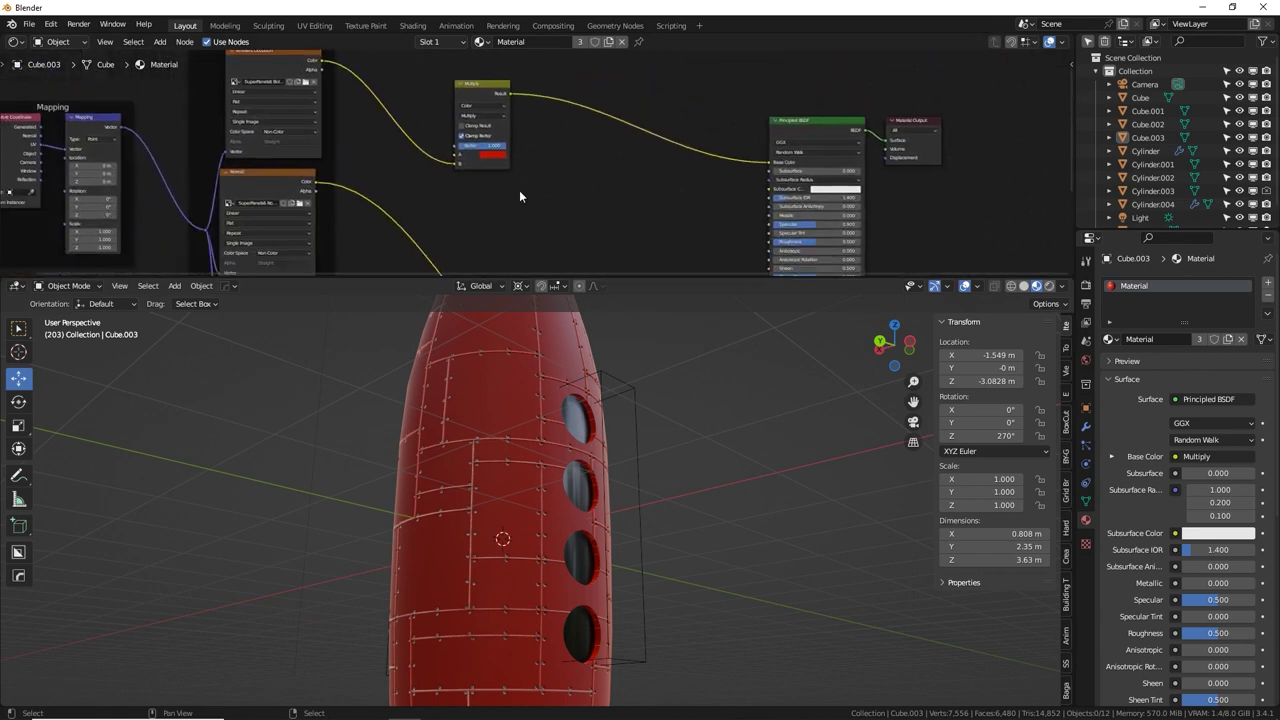
Switch the 3D view to Rendered shading with a close view of the rocket body's panel seams and bolts.
scroll(519, 190, "up", 1)
scroll(497, 192, "up", 3)
scroll(525, 464, "up", 4)
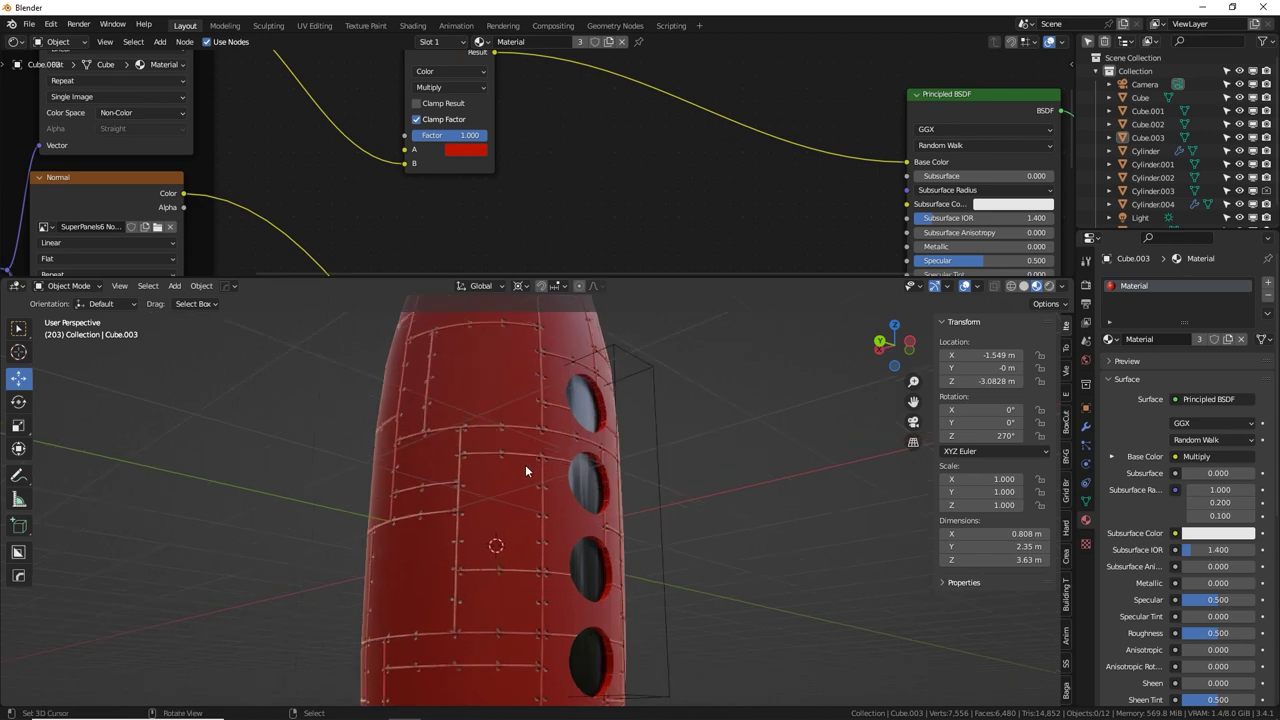
middle_click_drag(548, 420, 665, 465)
left_click(1049, 287)
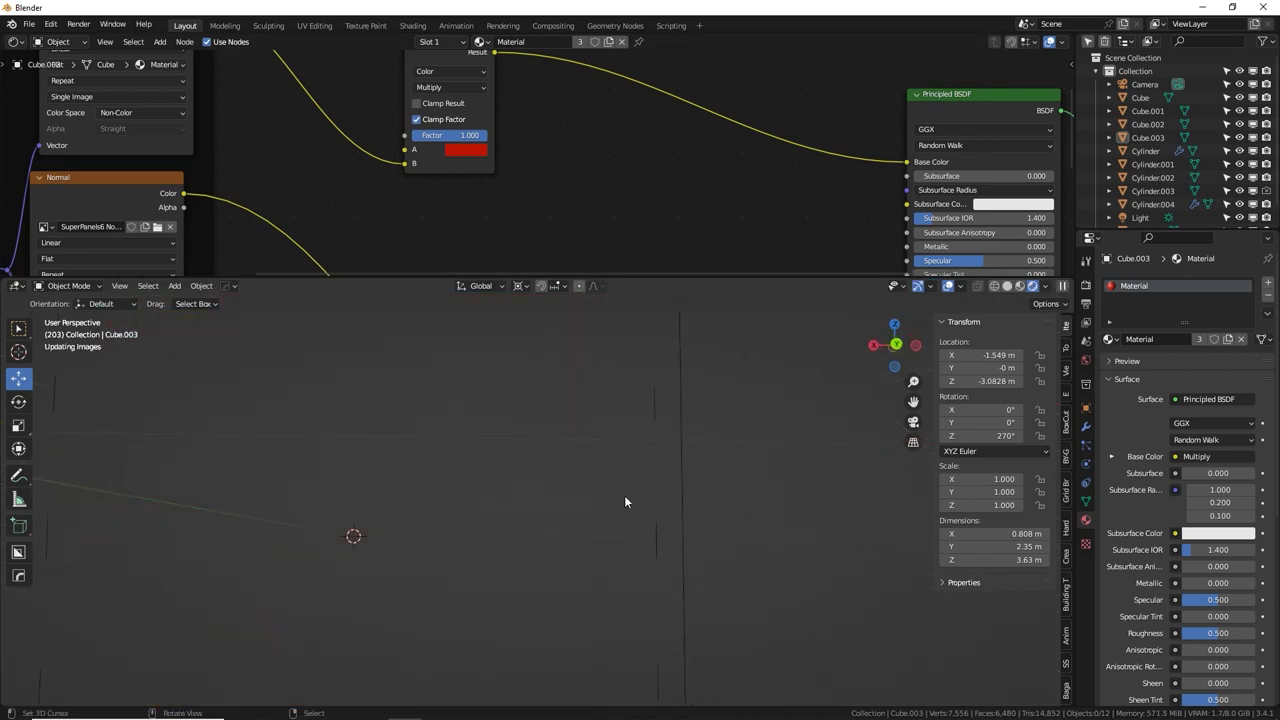
mouse_move(253, 488)
middle_mouse_down()
mouse_move(554, 493)
mouse_move(281, 423)
middle_mouse_up()
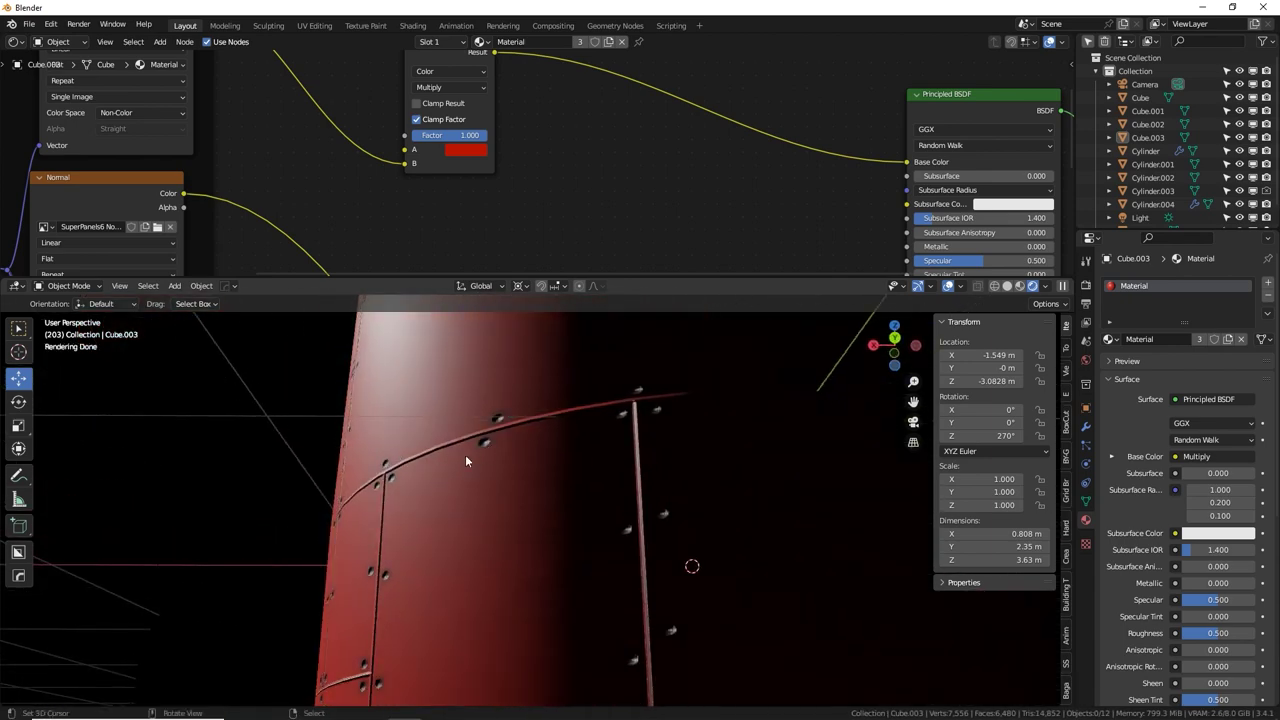
Enable Invert on the material's Bump node and check the relief of the bolts and seams on the hull.
scroll(496, 224, "down", 5)
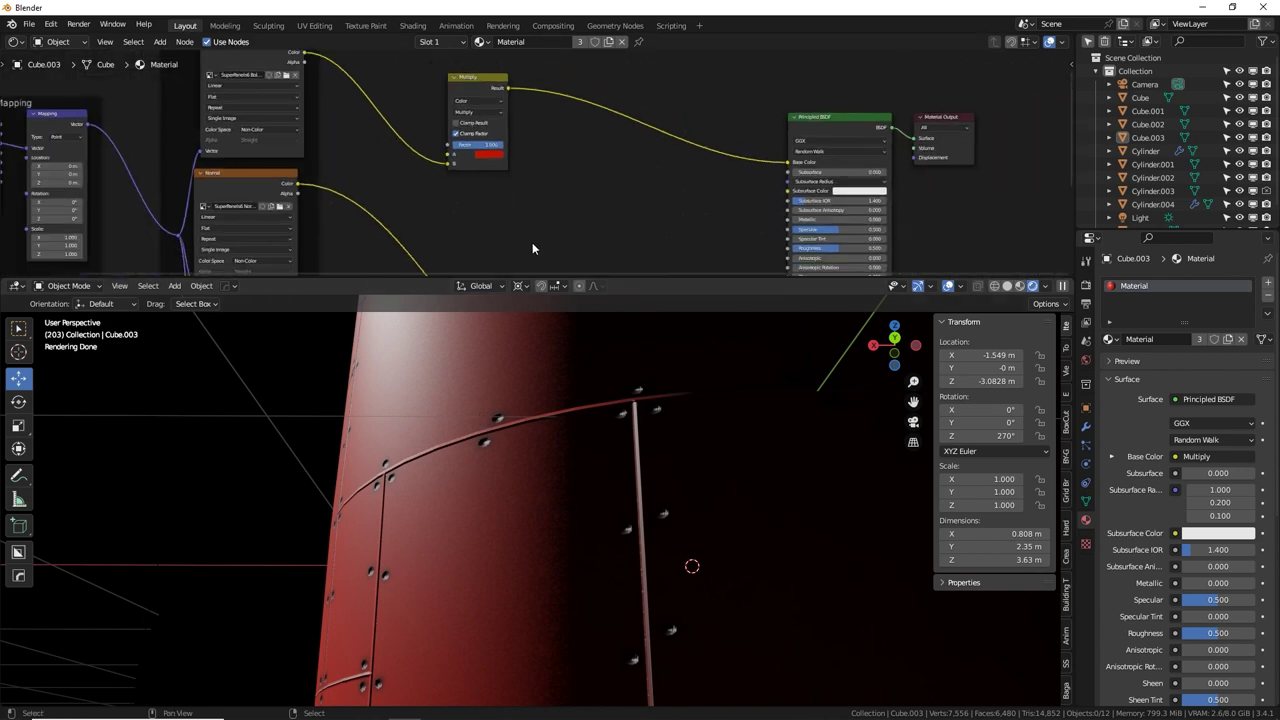
middle_click_drag(532, 238, 504, 208)
scroll(558, 229, "up", 6)
middle_click_drag(760, 173, 588, 191)
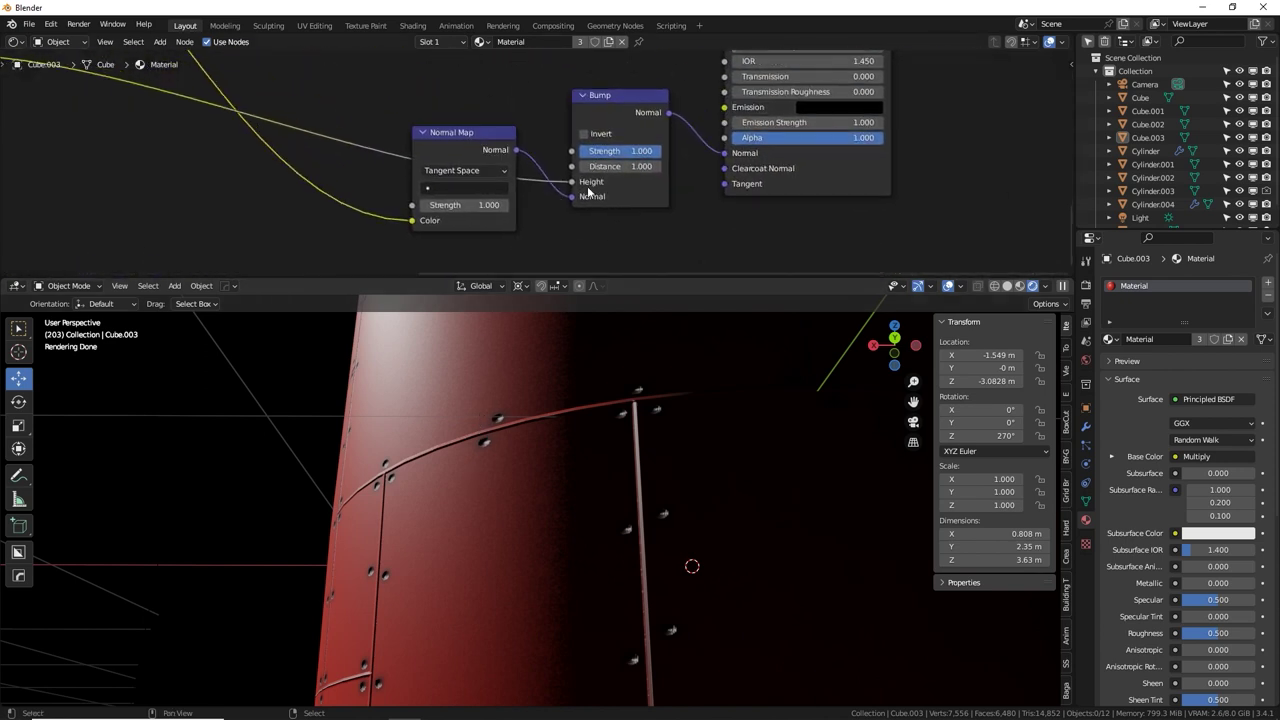
left_click(584, 134)
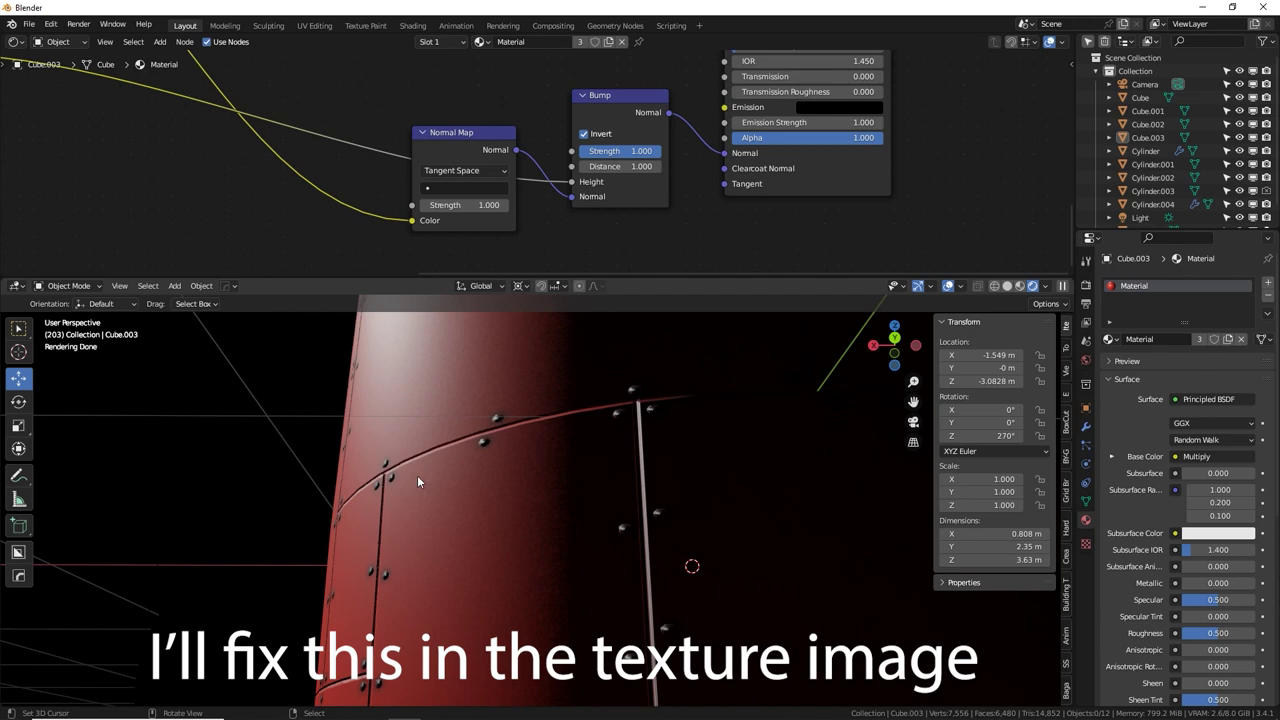
middle_click_drag(417, 475, 459, 480)
scroll(373, 94, "down", 4)
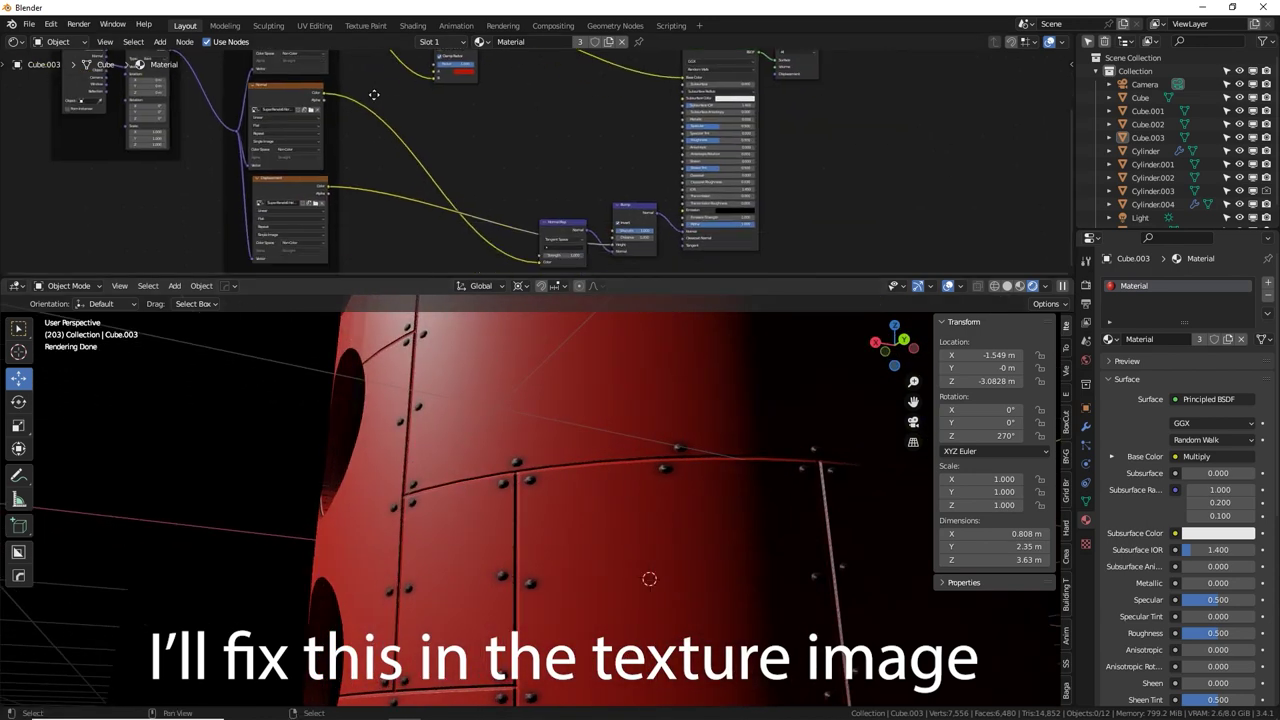
Make room in the texture column and place a duplicate of the Ambient Occlusion image node below the original.
left_click_drag(297, 171, 282, 247)
mouse_move(358, 136)
middle_mouse_down()
mouse_move(377, 273)
mouse_move(365, 148)
middle_mouse_up()
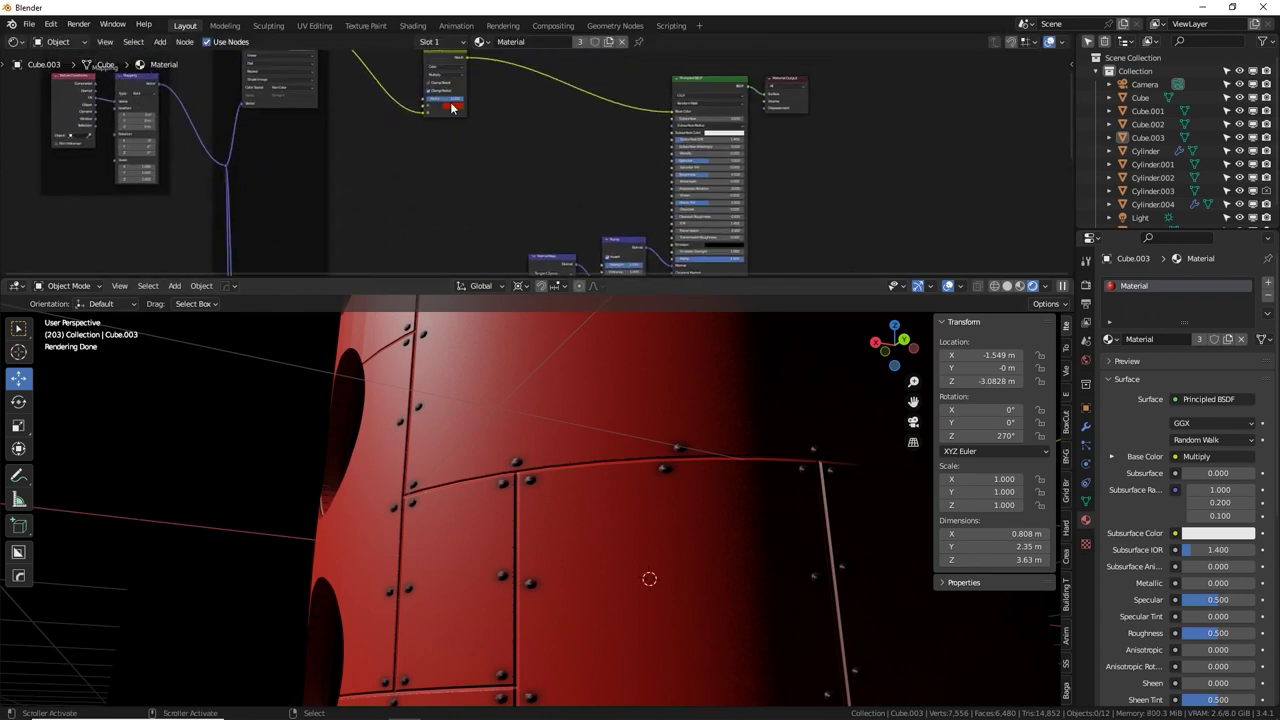
scroll(530, 164, "up", 1)
middle_click_drag(259, 95, 392, 136)
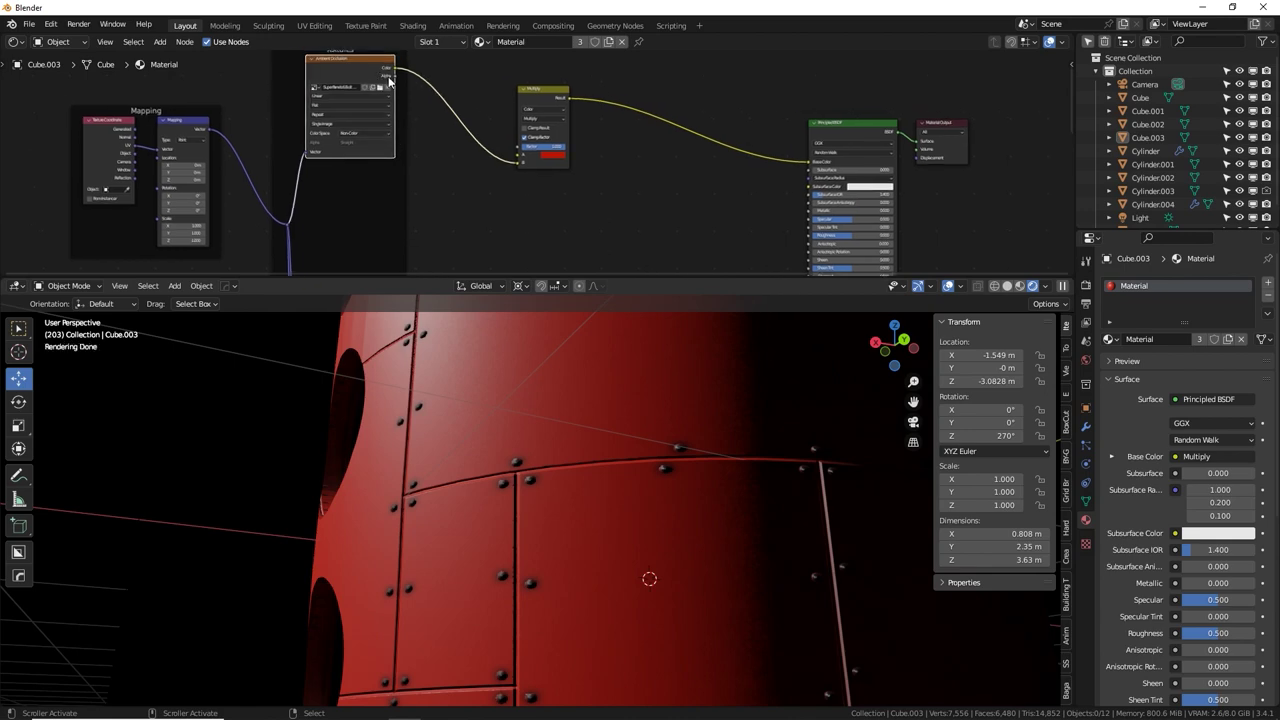
key("shift+d")
left_click(380, 181)
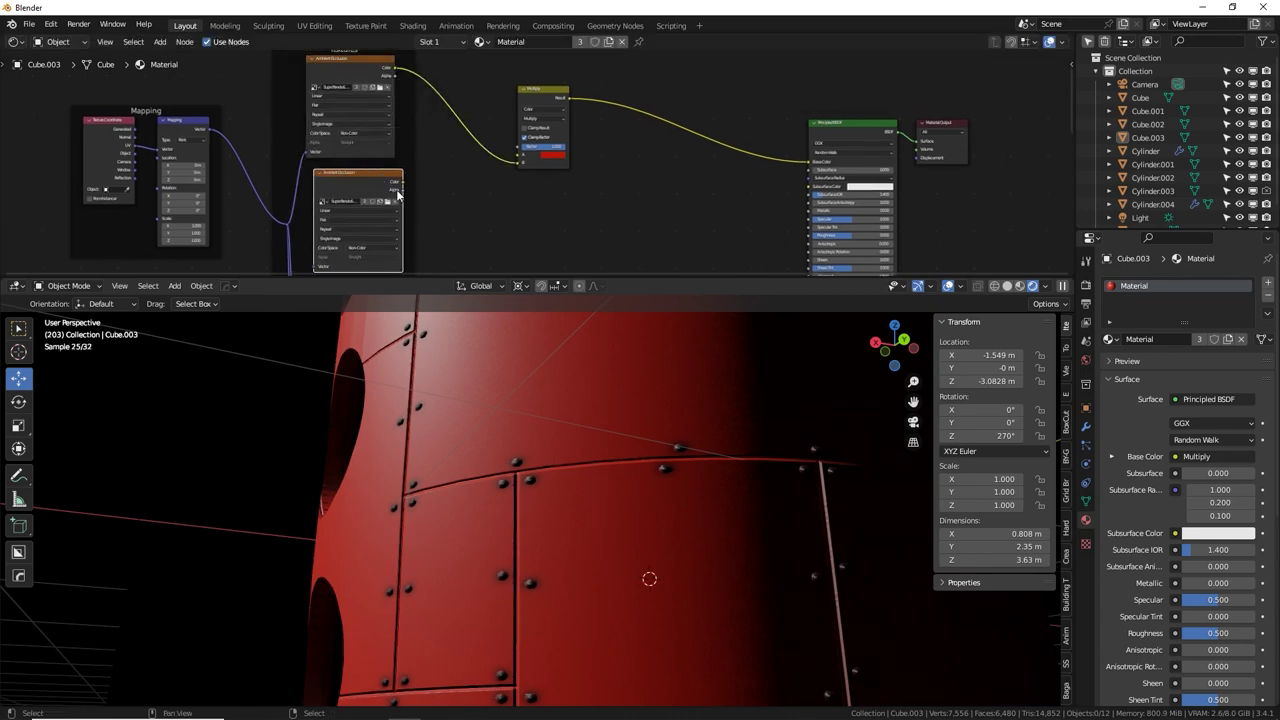
Load SuperPanels6 Edge.png into the duplicated Ambient Occlusion image node.
middle_click_drag(395, 204, 397, 156)
left_click(390, 155)
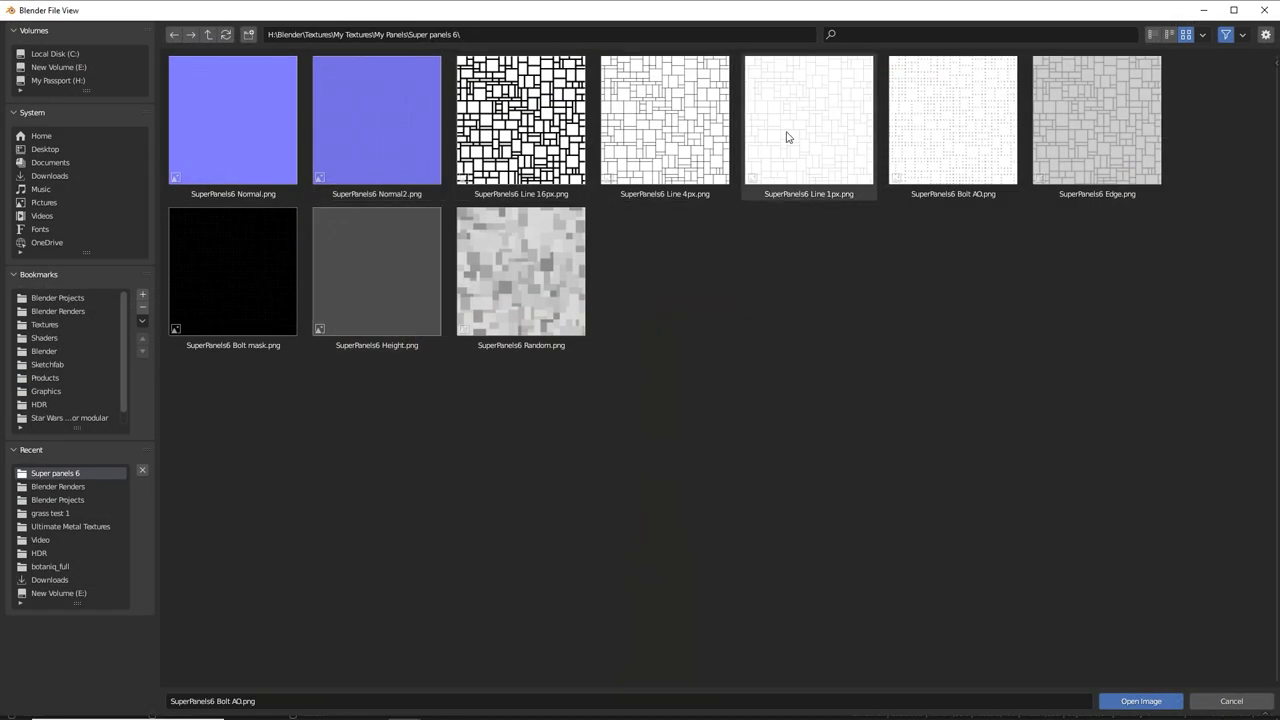
left_click(1084, 126)
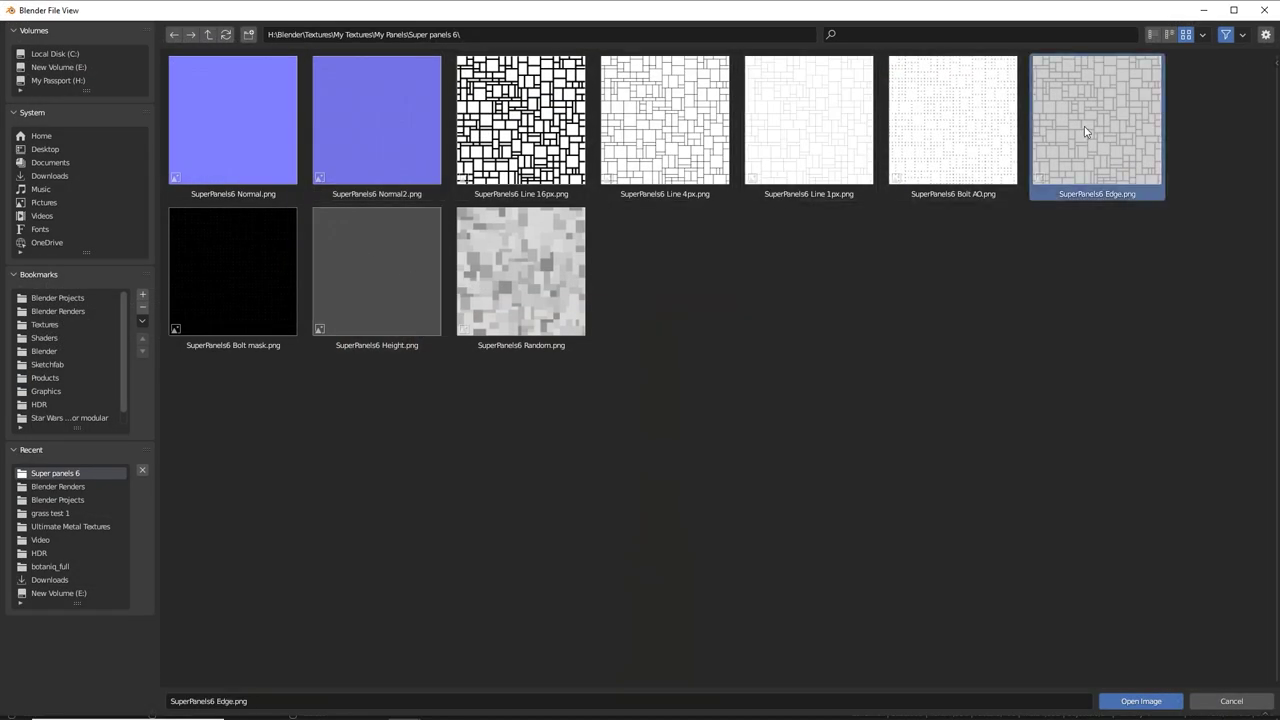
double_click(1084, 126)
Connect the edge texture's Color output to the Principled BSDF's Roughness and check the reflections on the hull.
left_click_drag(406, 136, 803, 211)
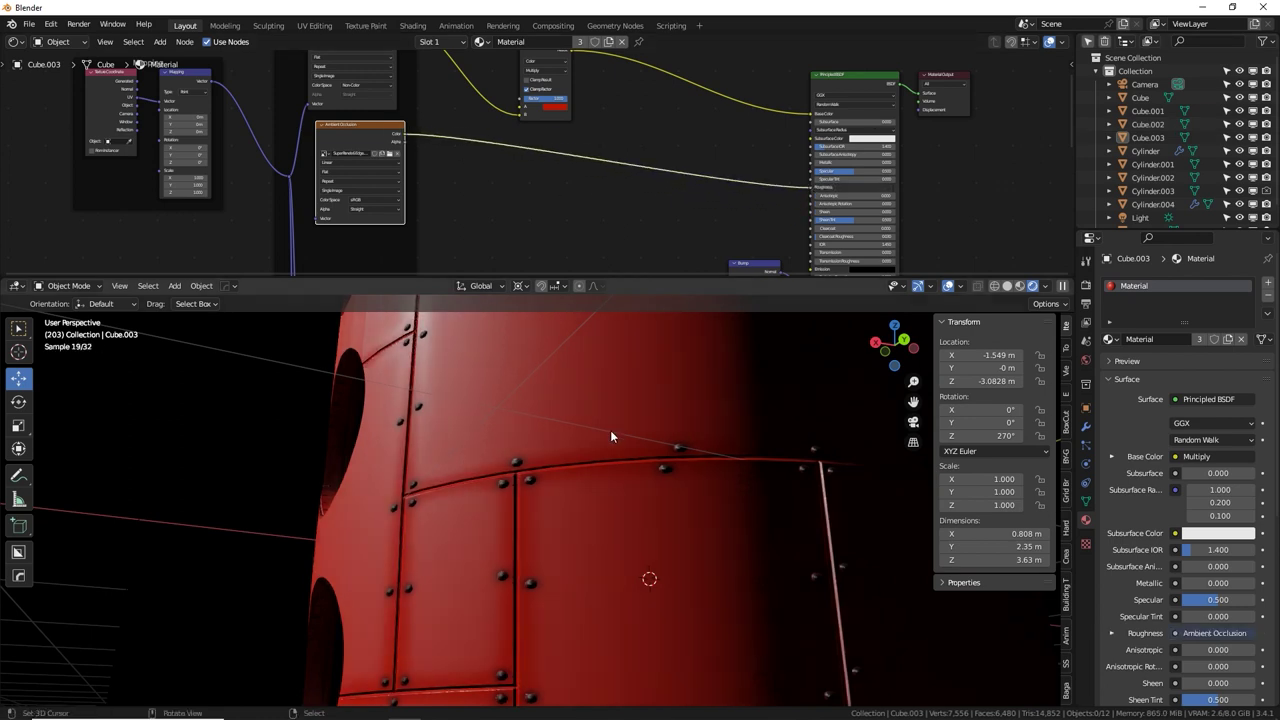
mouse_move(538, 448)
middle_mouse_down()
mouse_move(562, 434)
mouse_move(545, 440)
mouse_move(551, 431)
mouse_move(566, 458)
mouse_move(552, 458)
middle_mouse_up()
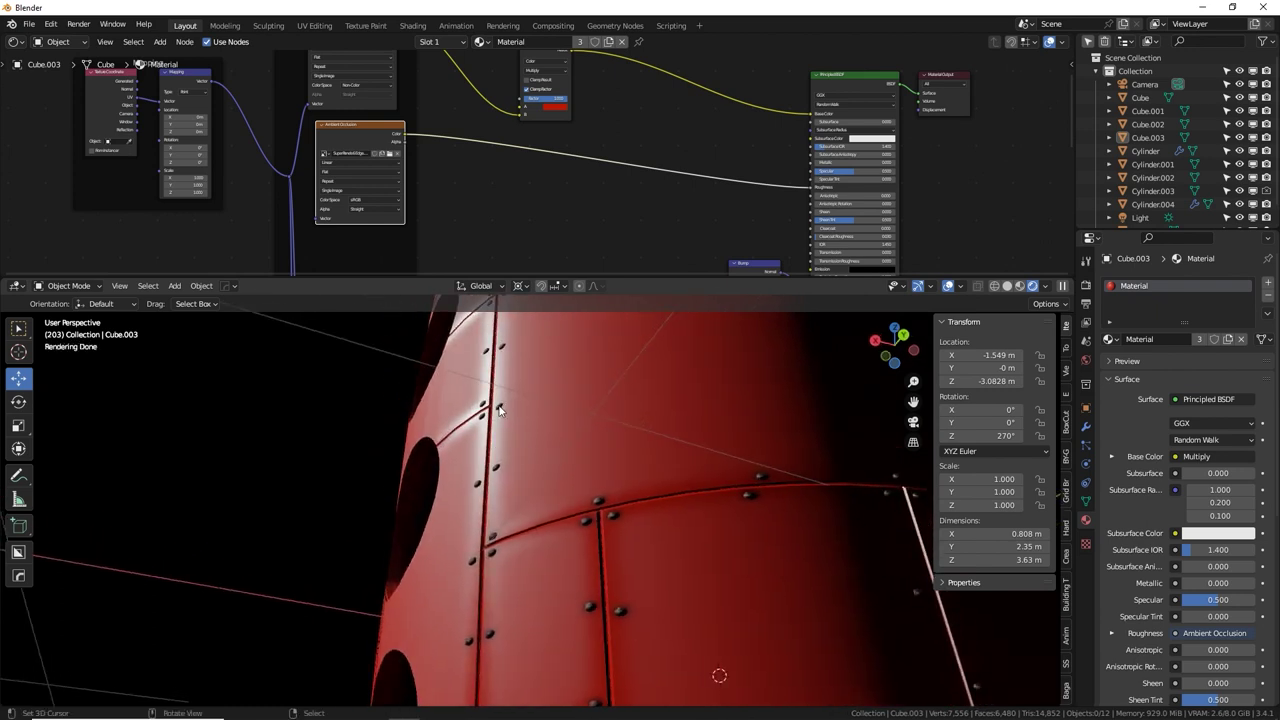
mouse_move(501, 383)
middle_mouse_down()
mouse_move(463, 406)
mouse_move(486, 392)
middle_mouse_up()
Insert a ColorRamp node on the link between the edge texture and the Principled BSDF's Roughness.
key("shift+a")
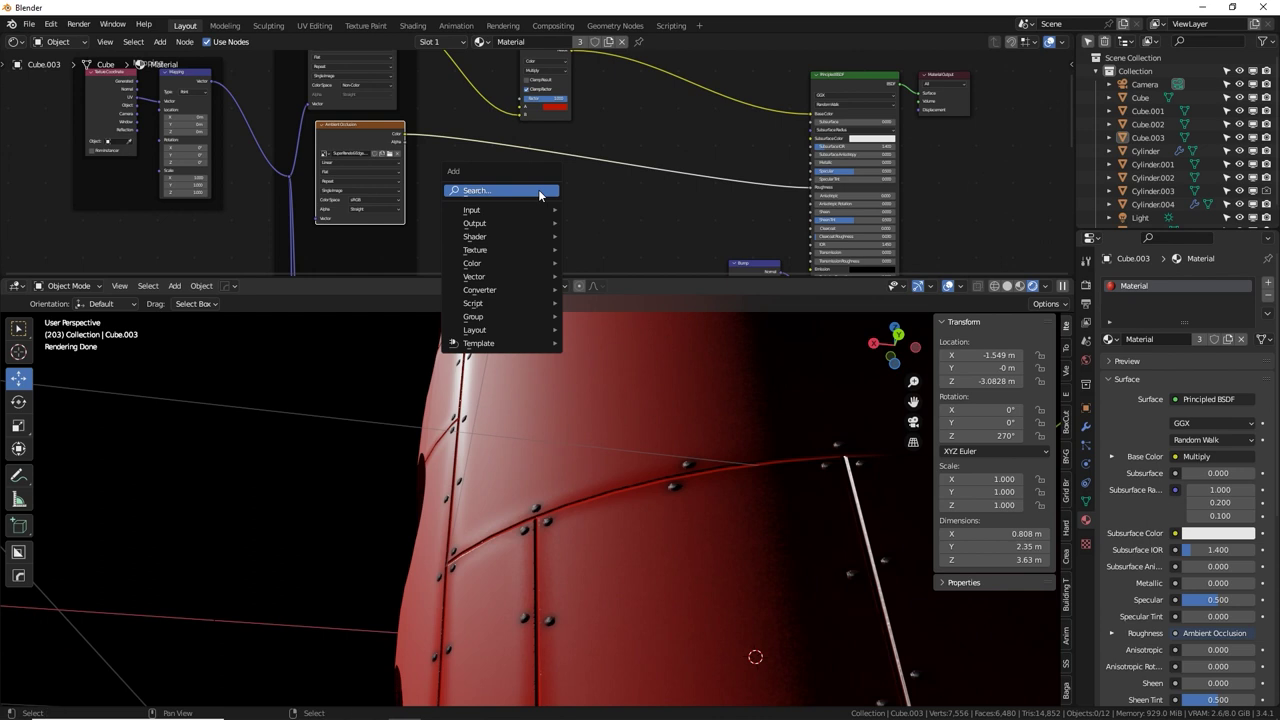
type("ramp")
left_click(566, 214)
left_click(527, 174)
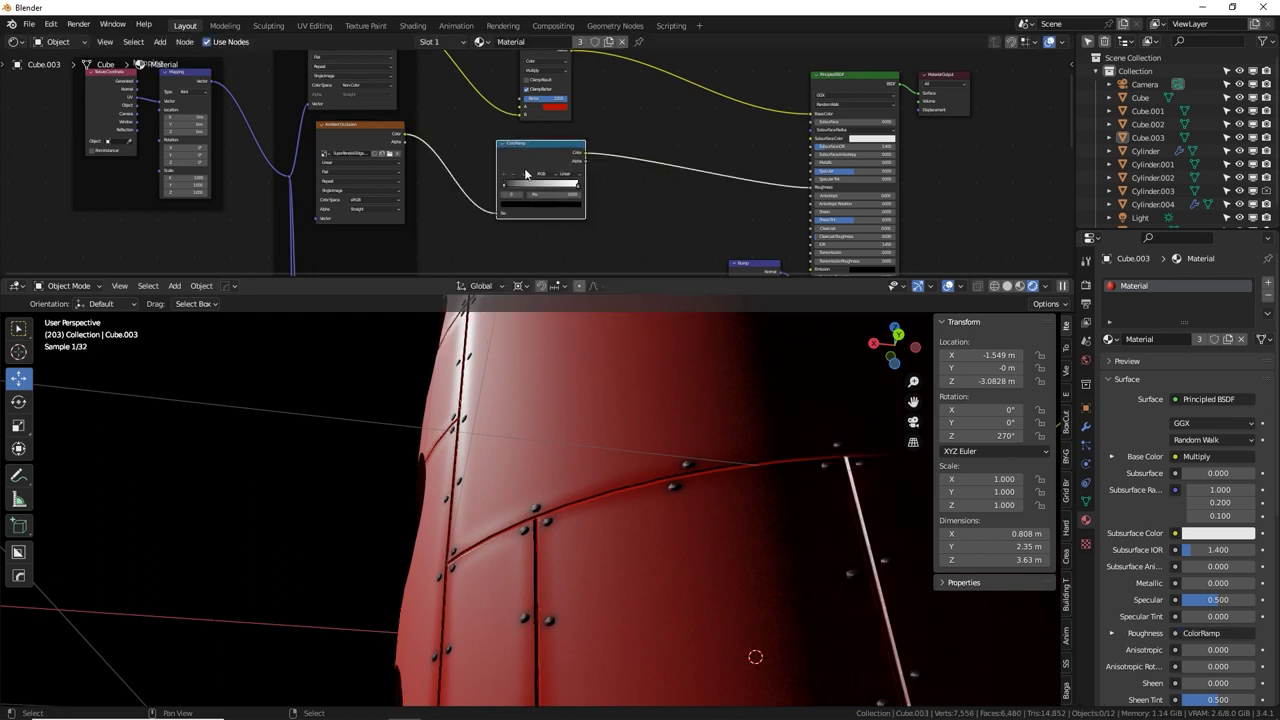
Reverse the ColorRamp so the white stop is at the start and the black stop just past the middle.
mouse_move(510, 186)
left_mouse_down()
mouse_move(594, 194)
mouse_move(582, 190)
left_mouse_up()
middle_click_drag(550, 478, 606, 424)
mouse_move(515, 186)
left_mouse_down()
mouse_move(536, 193)
mouse_move(491, 188)
left_mouse_up()
middle_click_drag(584, 364, 606, 382)
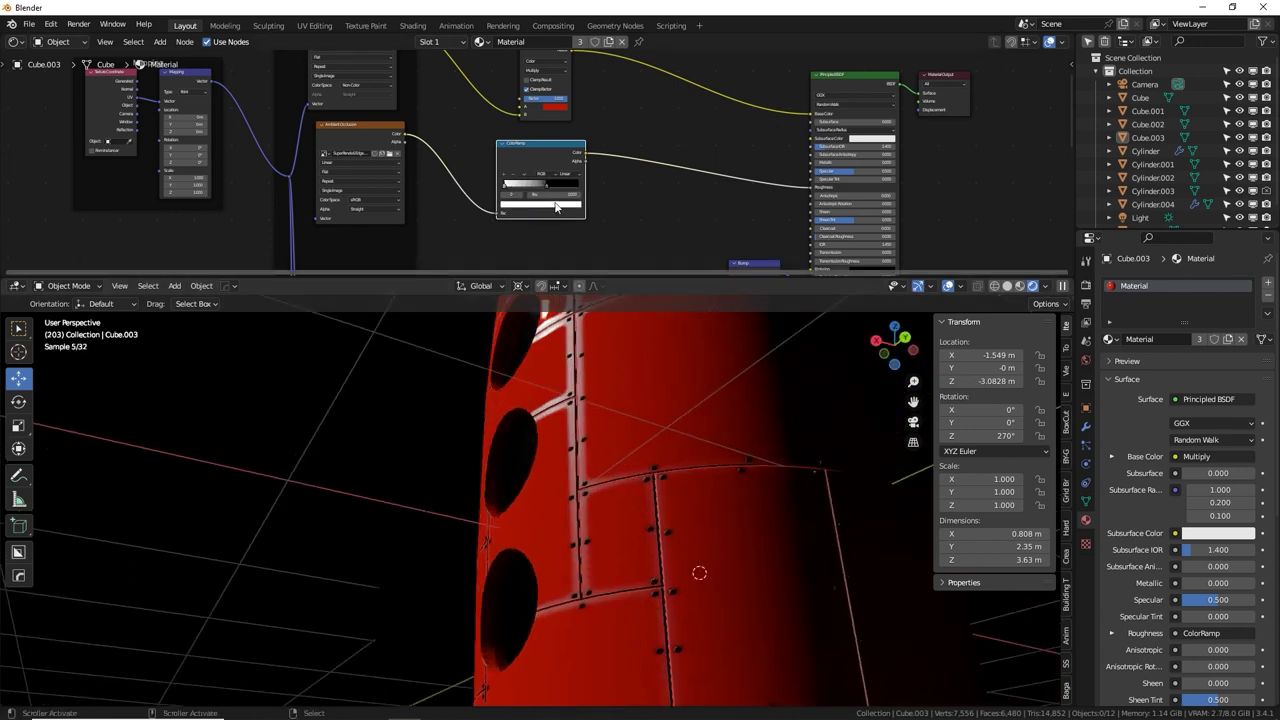
Lighten the ColorRamp's black stop to grey and try different stop positions, keeping white at the start of the ramp.
left_click_drag(547, 187, 565, 100)
left_click(550, 206)
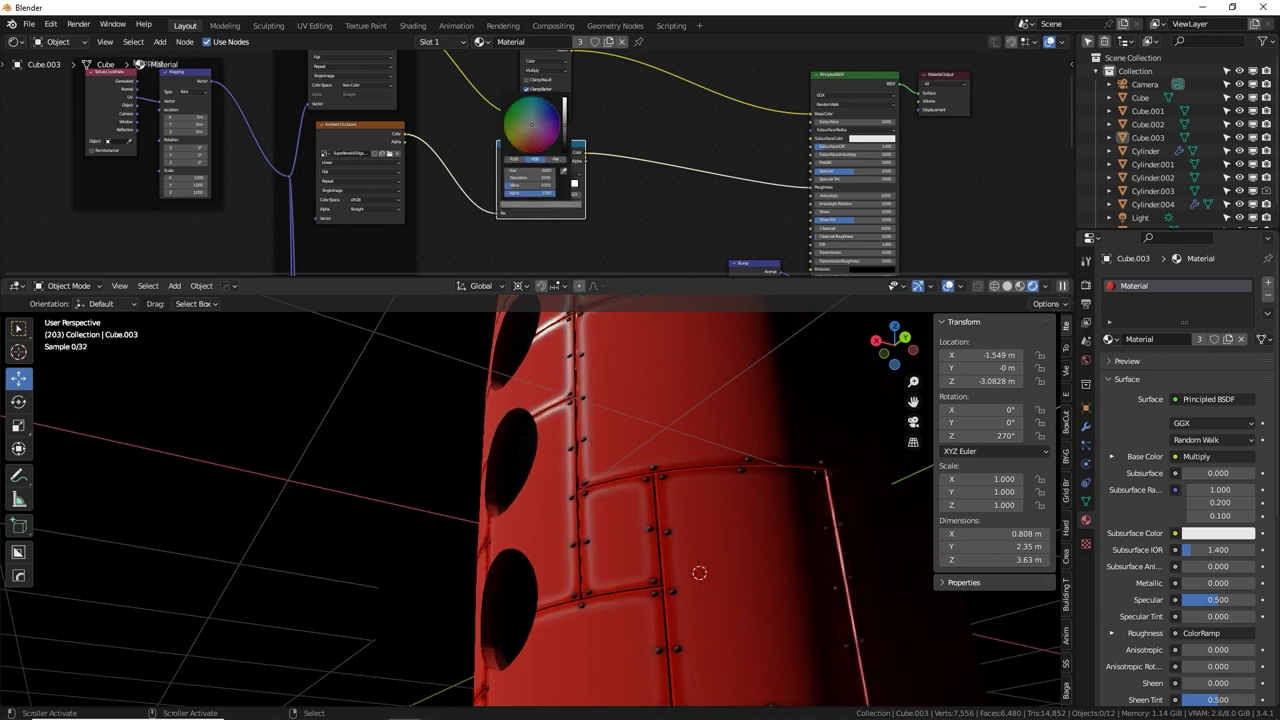
mouse_move(622, 360)
middle_mouse_down()
mouse_move(630, 424)
mouse_move(672, 413)
mouse_move(683, 430)
mouse_move(640, 370)
middle_mouse_up()
scroll(571, 422, "up", 3)
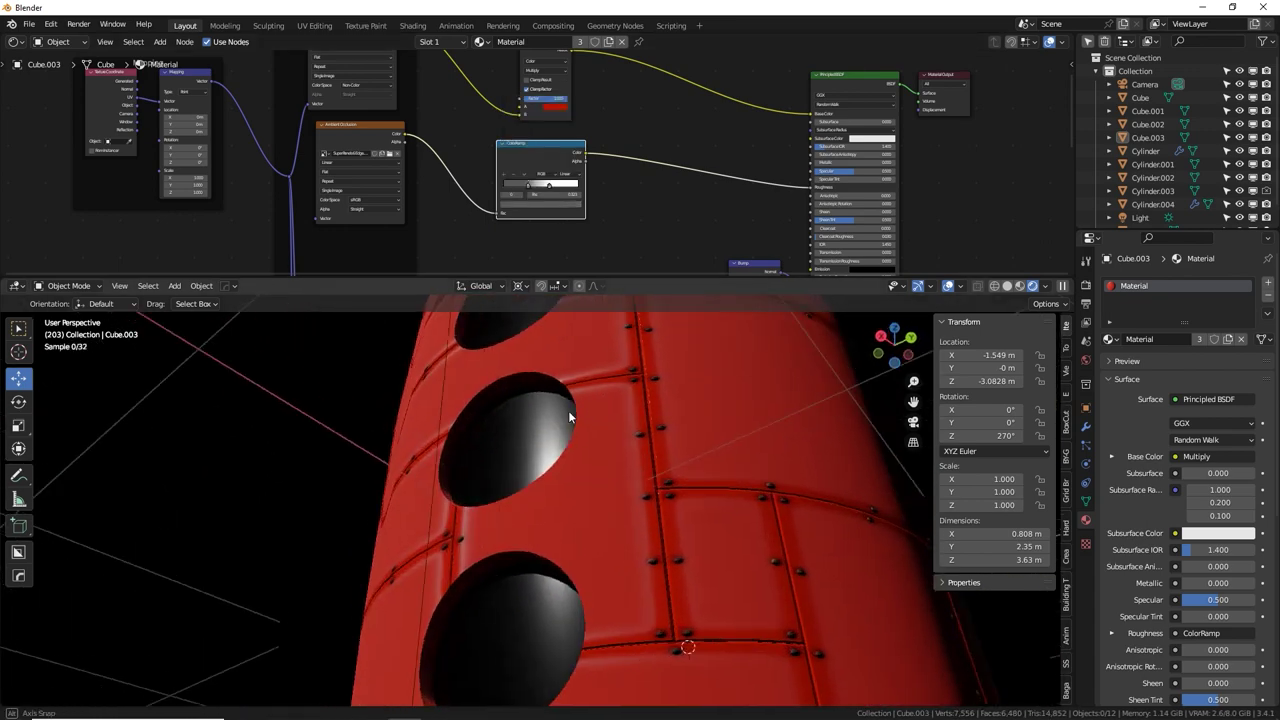
middle_click_drag(568, 412, 530, 365)
mouse_move(531, 190)
left_mouse_down()
mouse_move(543, 188)
mouse_move(514, 187)
left_mouse_up()
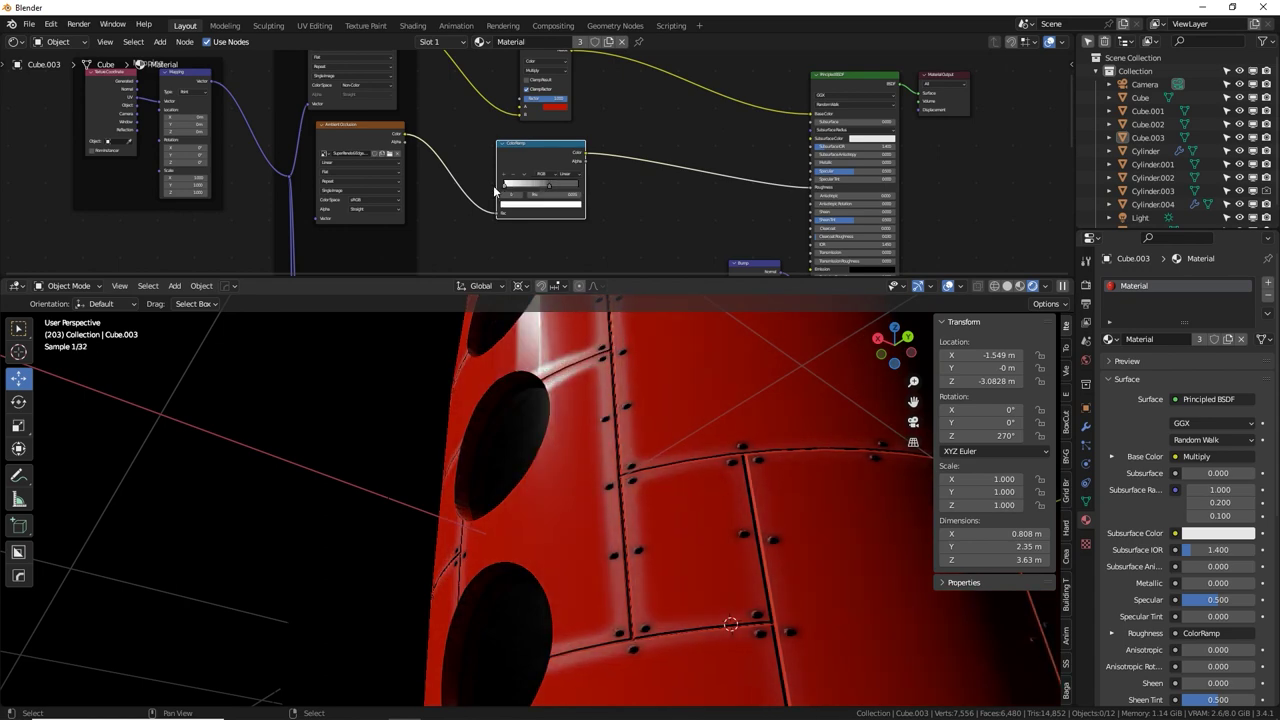
middle_click_drag(644, 480, 678, 486)
middle_click_drag(612, 449, 600, 480)
left_click(602, 222)
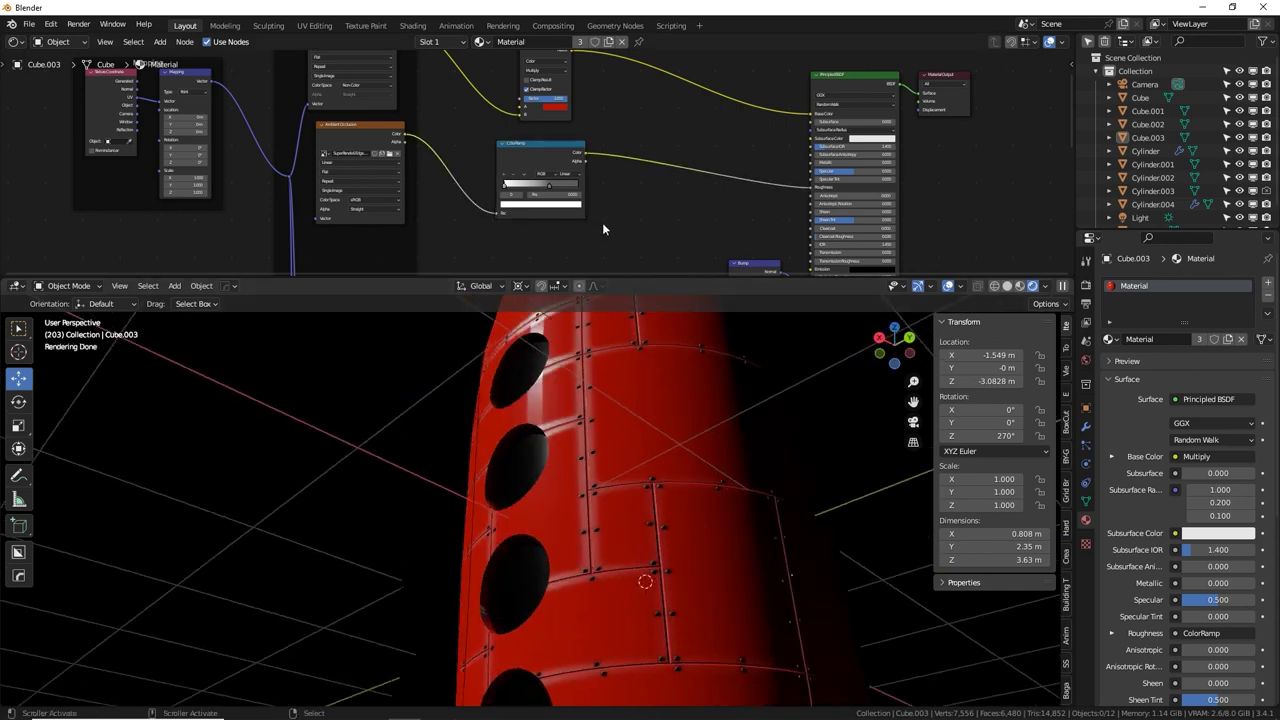
Duplicate the Multiply mix node and insert the copy between the ColorRamp and the Principled BSDF's Roughness.
left_click(544, 120)
middle_click_drag(544, 120, 525, 151)
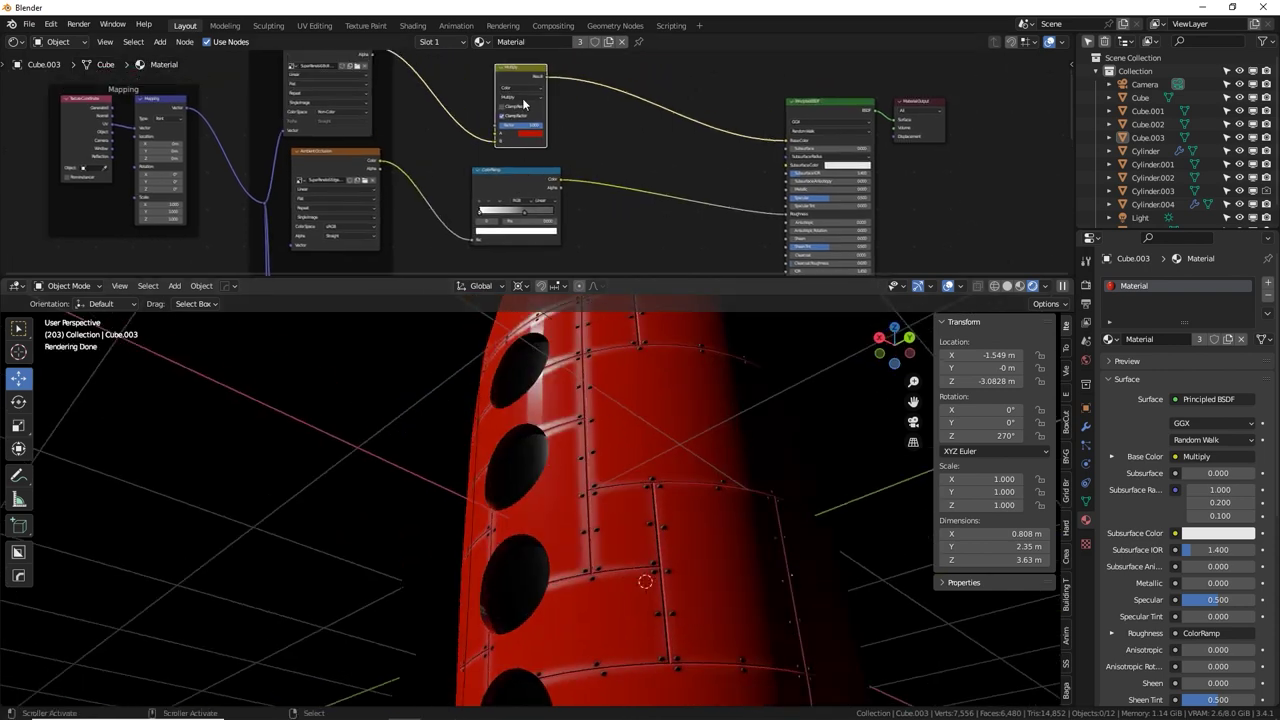
key("shift+d")
left_click(628, 206)
scroll(628, 212, "down", 2, "shift")
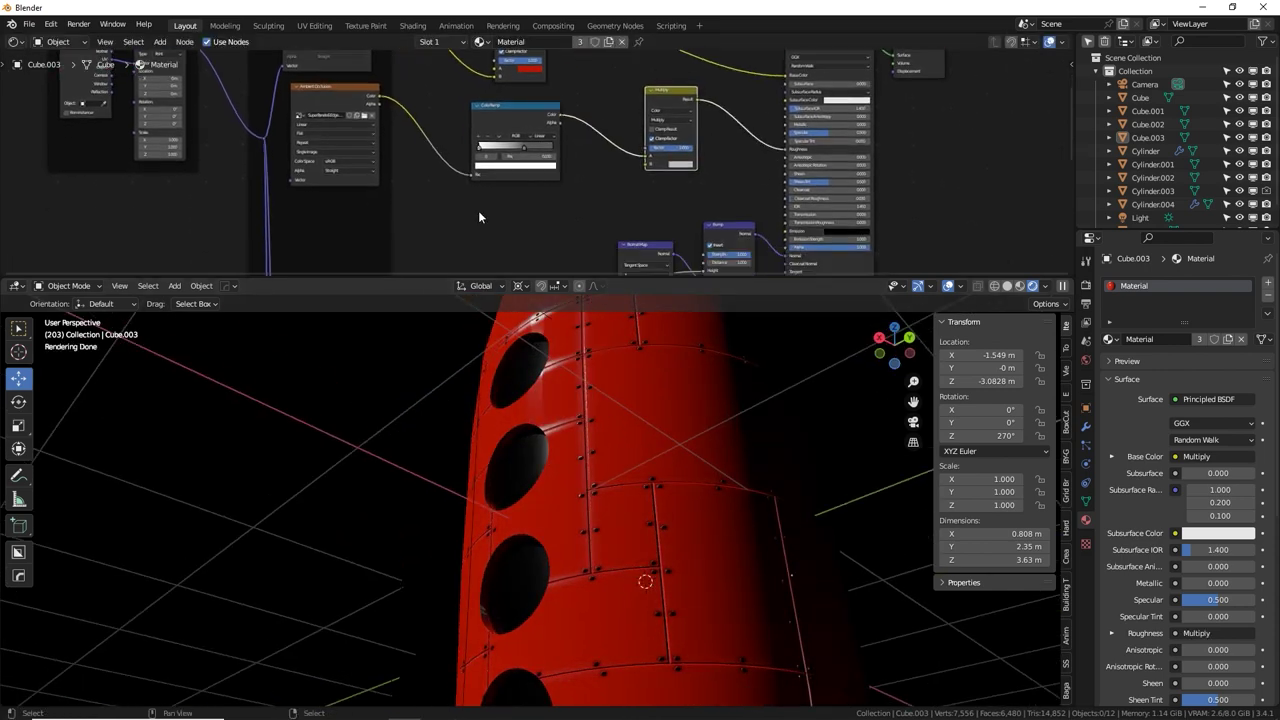
Add a Musgrave Texture node and connect its Height to the B input of the new Multiply node.
key("shift+a")
type("mus")
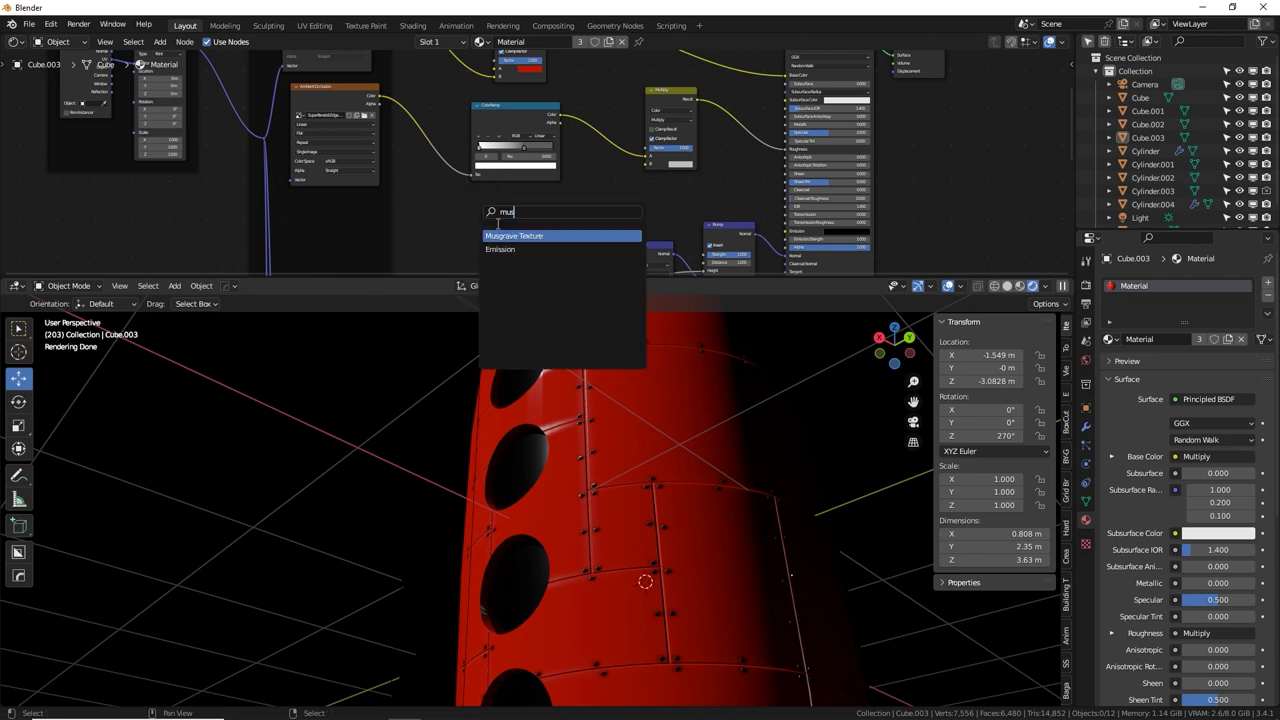
key("Return")
left_click(512, 215)
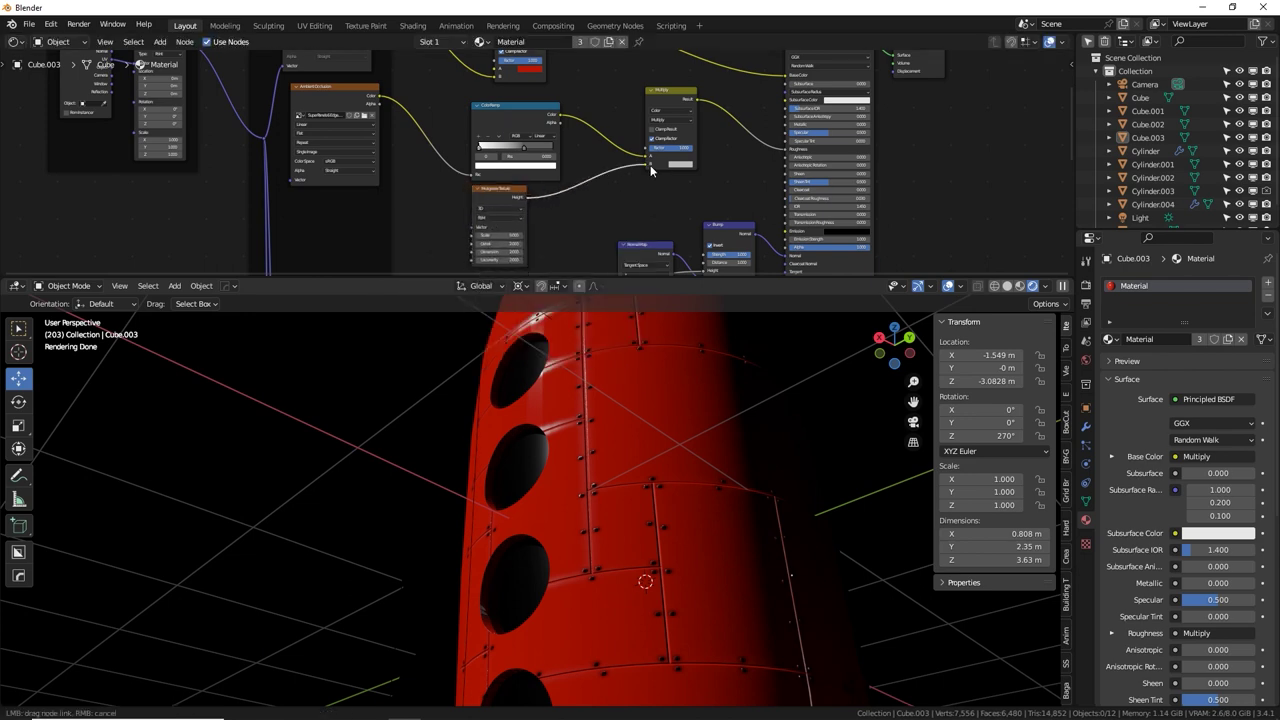
left_click_drag(651, 168, 650, 167)
middle_click_drag(602, 382, 578, 374)
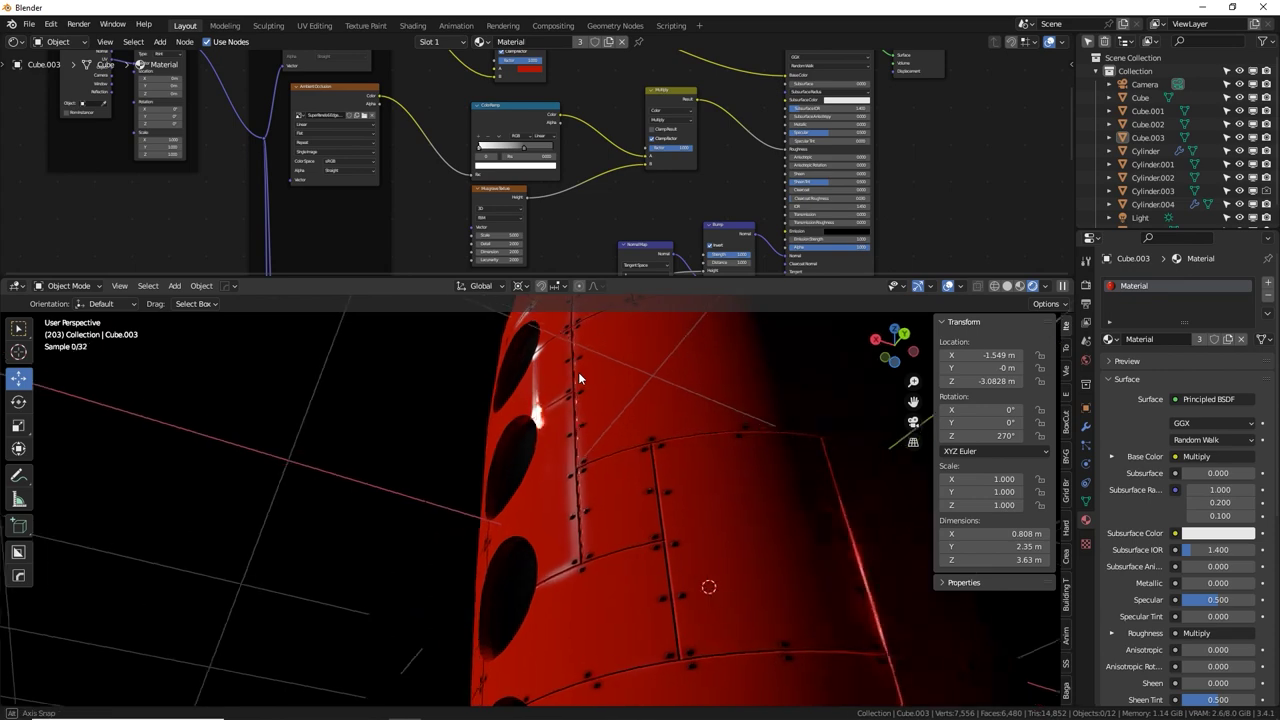
Set the Musgrave Texture's Detail to 15 and Dimension to 0.2, and check the roughness breakup on the hull.
scroll(520, 178, "up", 3)
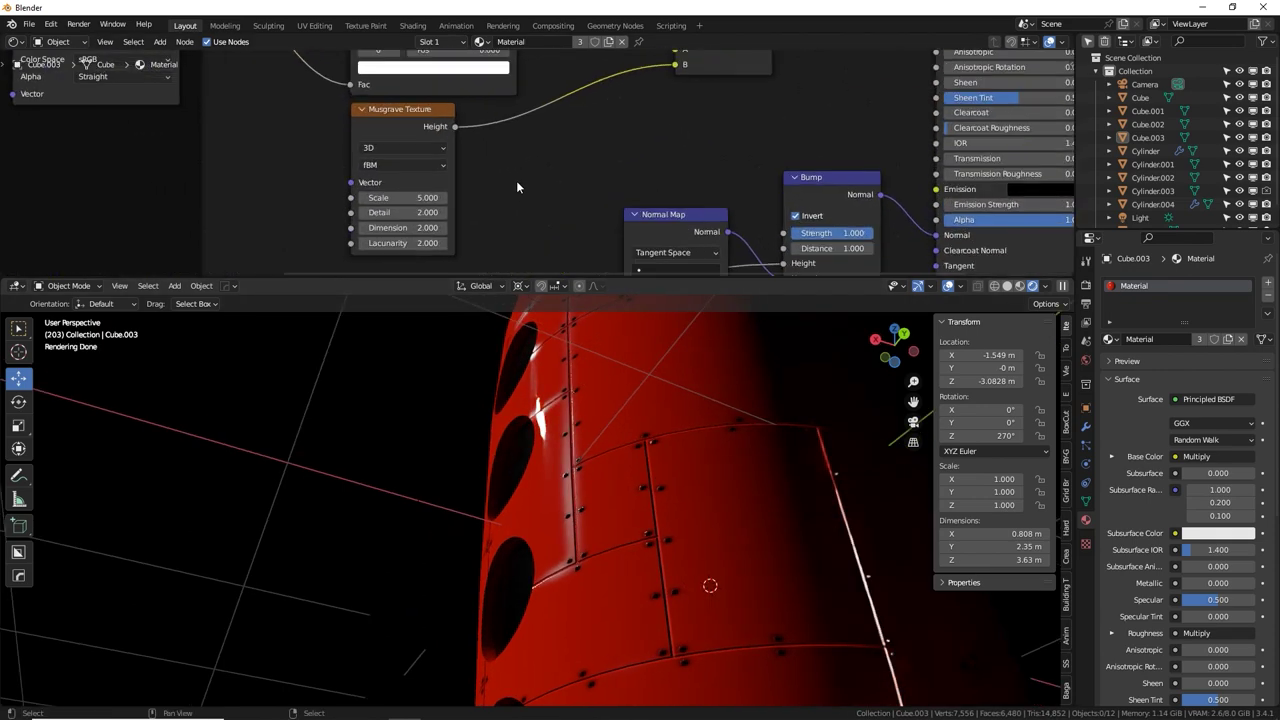
middle_click_drag(491, 204, 510, 175)
scroll(509, 175, "up", 1)
left_click_drag(393, 187, 455, 187)
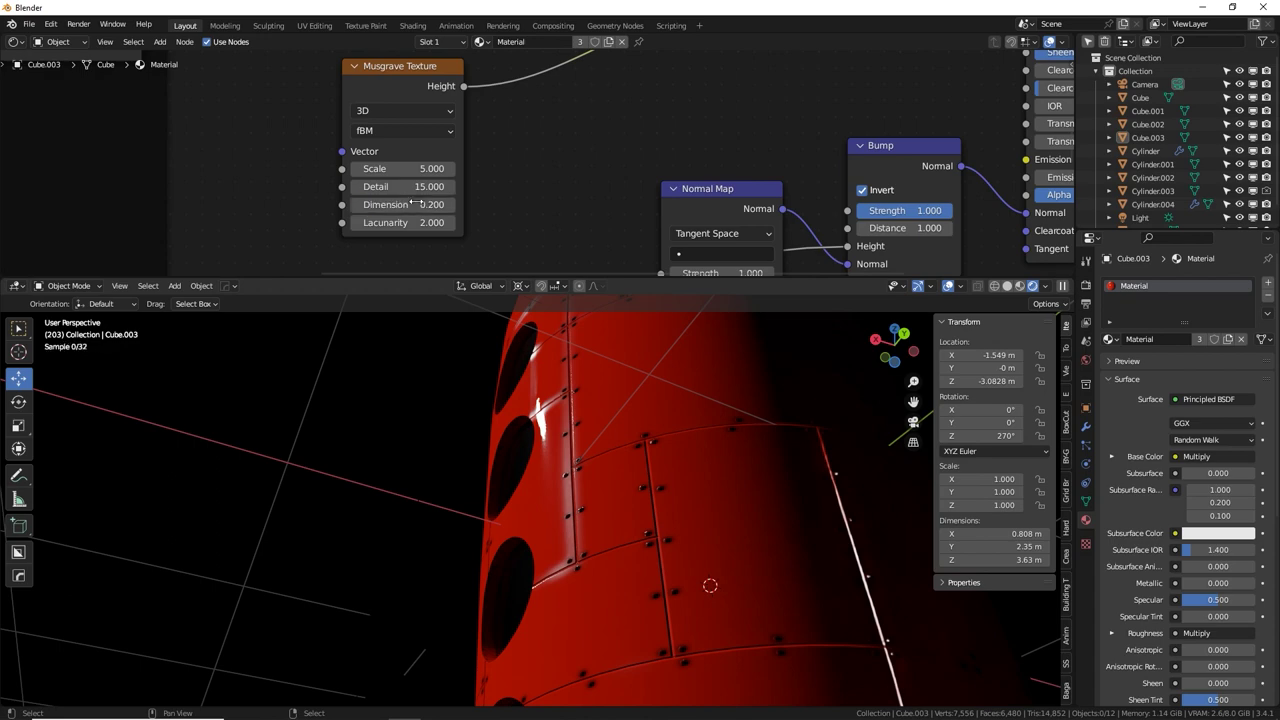
middle_click_drag(416, 202, 368, 134)
scroll(584, 415, "down", 3)
mouse_move(584, 418)
middle_mouse_down()
mouse_move(564, 444)
mouse_move(573, 414)
middle_mouse_up()
middle_click_drag(443, 123, 568, 203)
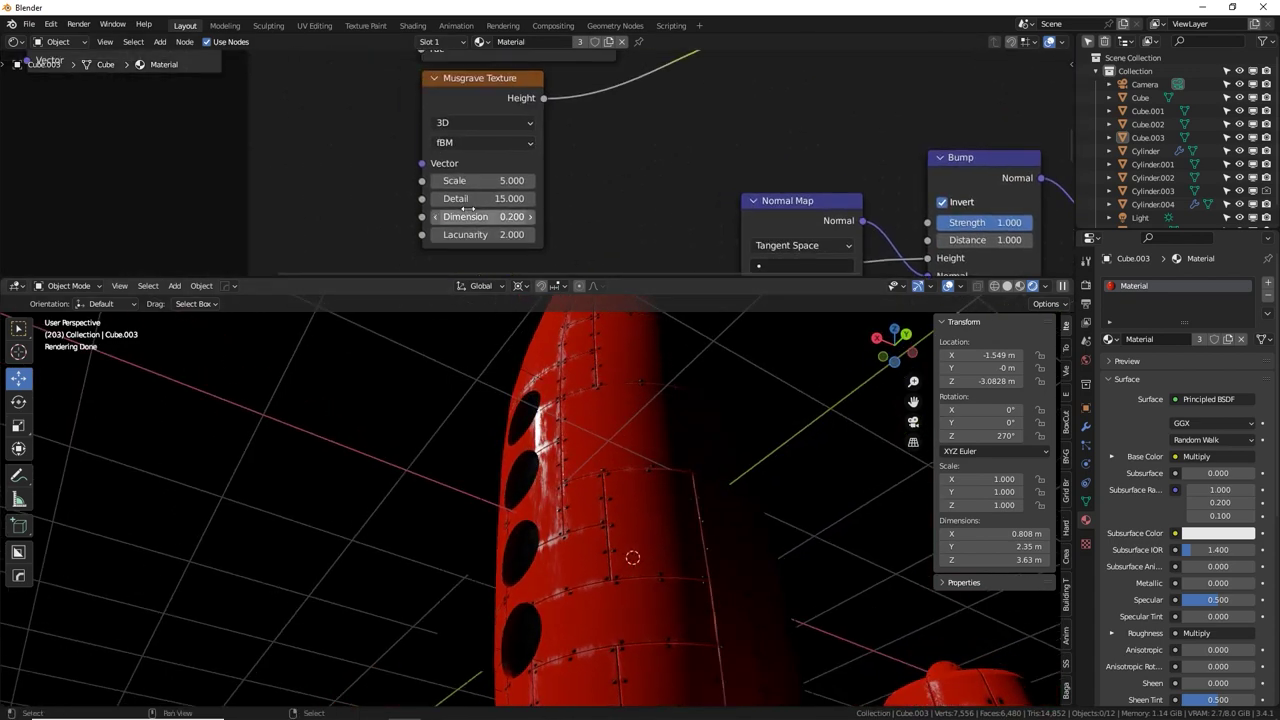
Connect the Texture Coordinate node's Object output to the Musgrave Texture's Vector and inspect the worn edges up close.
scroll(466, 205, "down", 5)
middle_click_drag(374, 157, 528, 214)
middle_click_drag(275, 70, 277, 101)
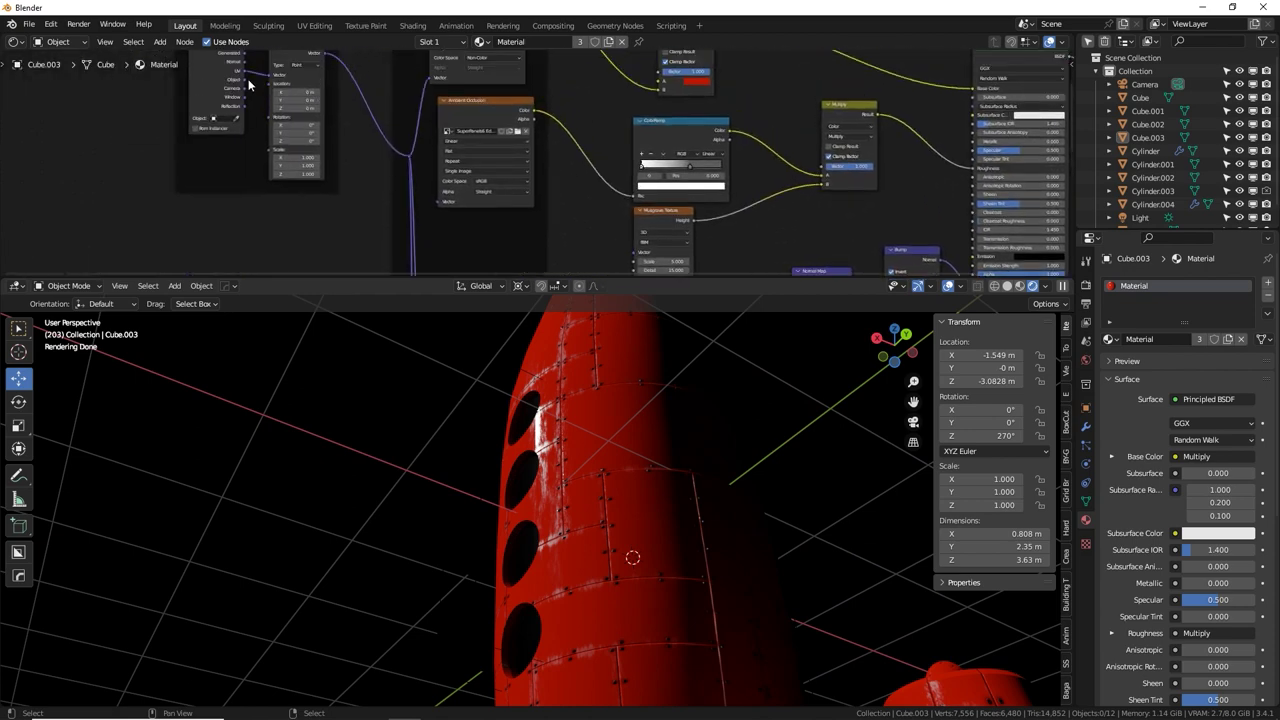
left_click_drag(641, 250, 640, 253)
middle_click_drag(696, 233, 518, 85)
scroll(560, 185, "up", 6)
scroll(567, 190, "up", 2)
scroll(580, 462, "up", 3)
mouse_move(596, 402)
middle_mouse_down()
mouse_move(572, 405)
mouse_move(627, 451)
mouse_move(592, 438)
mouse_move(612, 457)
middle_mouse_up()
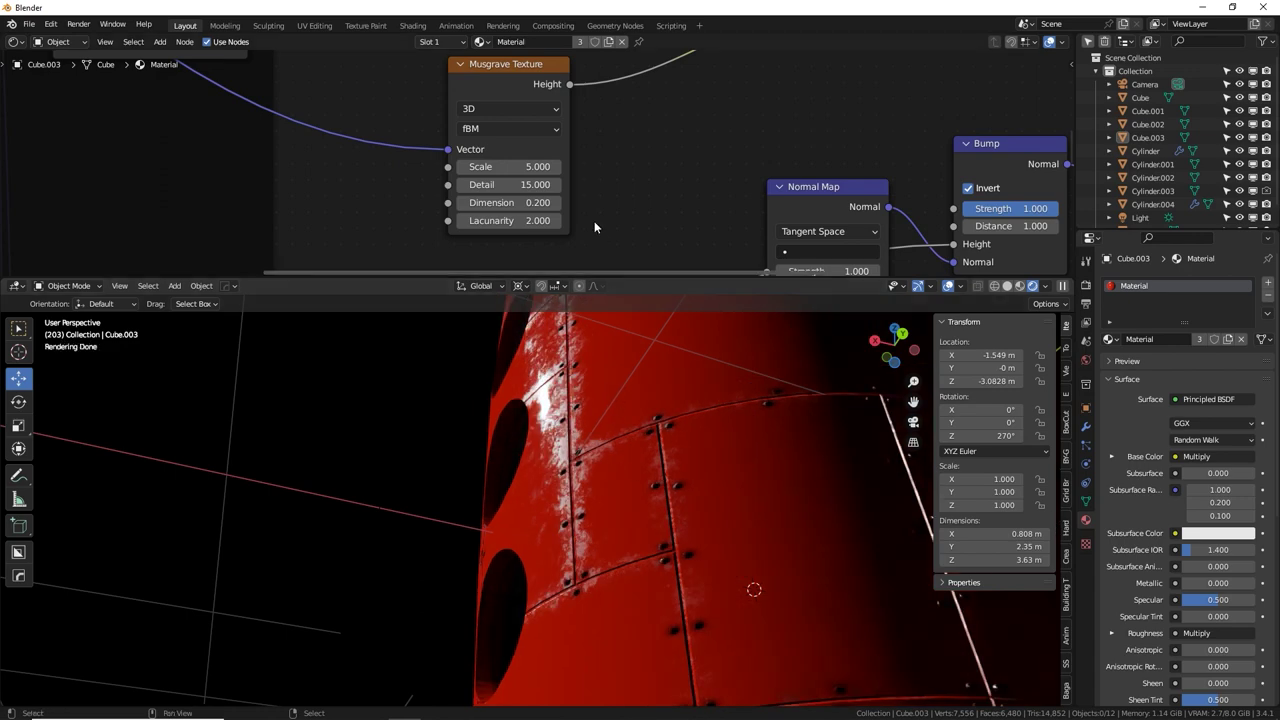
Duplicate the ColorRamp node and insert the copy between the roughness Multiply node and the Principled BSDF's Roughness.
middle_click_drag(592, 413, 669, 430)
middle_click_drag(646, 414, 640, 478)
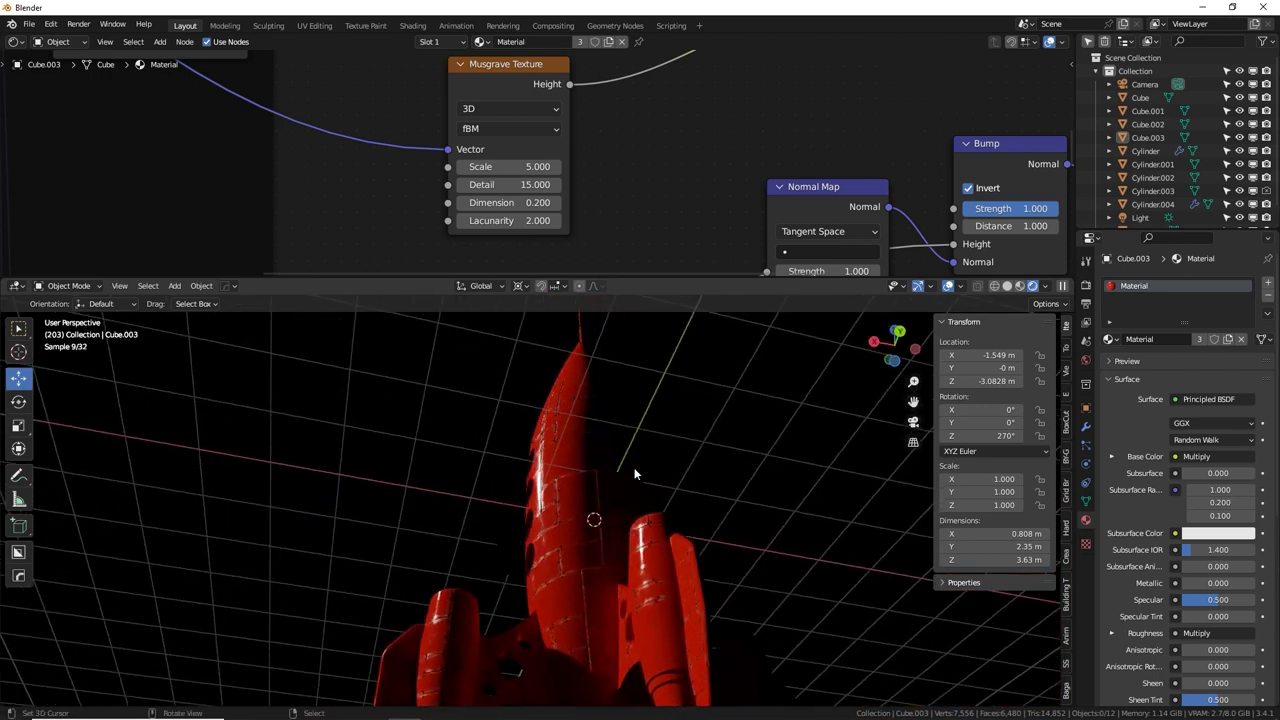
scroll(497, 200, "down", 4)
middle_click_drag(495, 188, 433, 256)
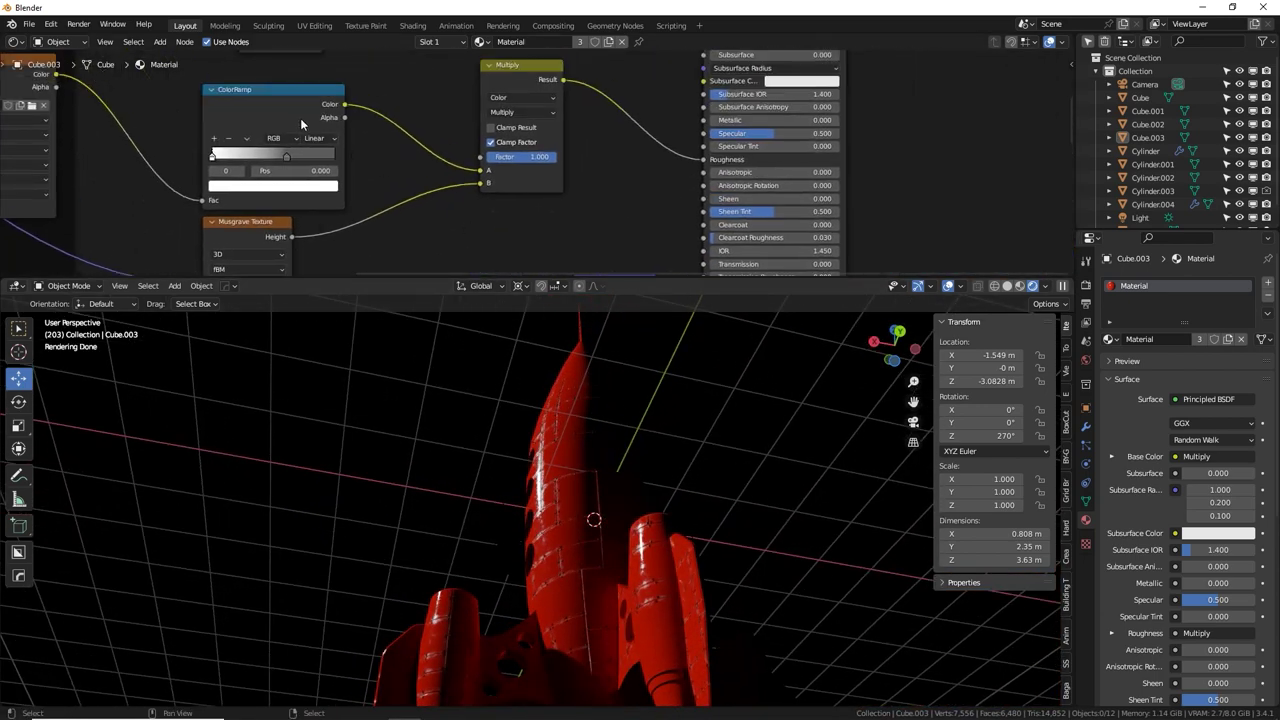
left_click(265, 89)
key("shift+d")
left_click(681, 124)
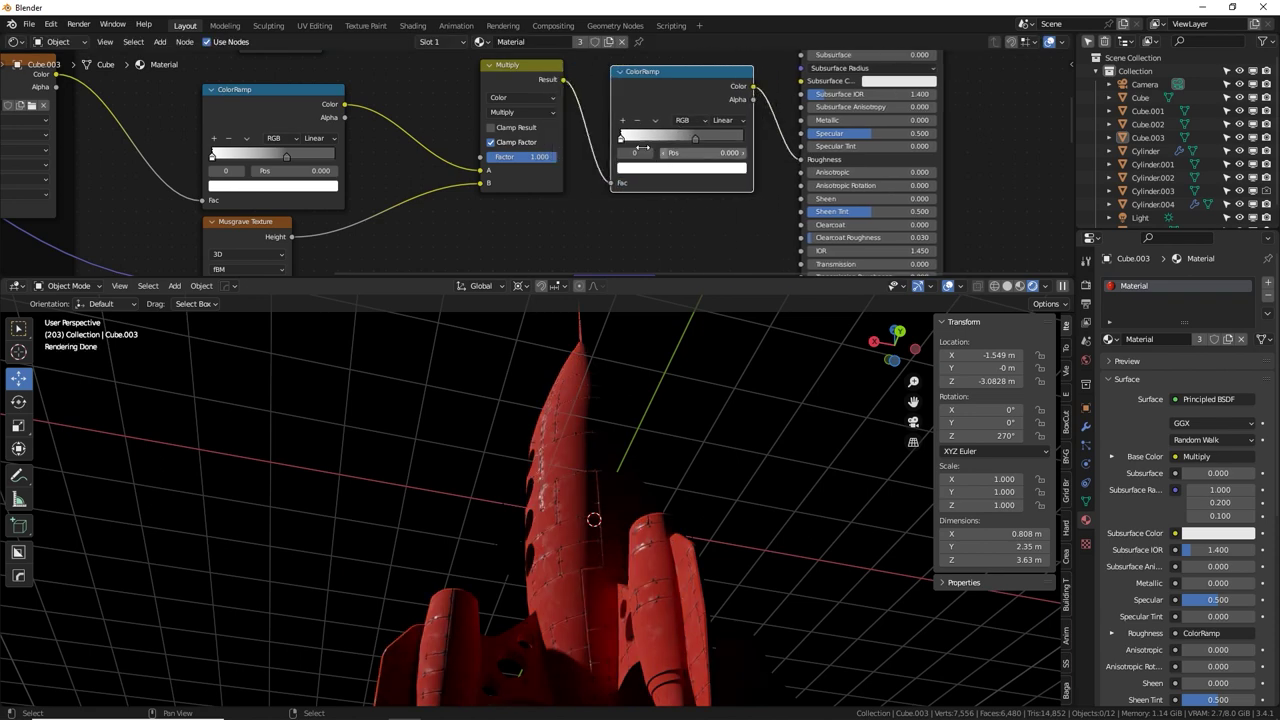
Reposition the new ColorRamp's grey stop to position 0 and its white stop to the far end, and lighten the grey.
left_click_drag(684, 141, 619, 143)
mouse_move(731, 147)
left_mouse_down()
mouse_move(760, 142)
mouse_move(721, 152)
left_mouse_up()
left_click(722, 143)
scroll(620, 142, "up", 3)
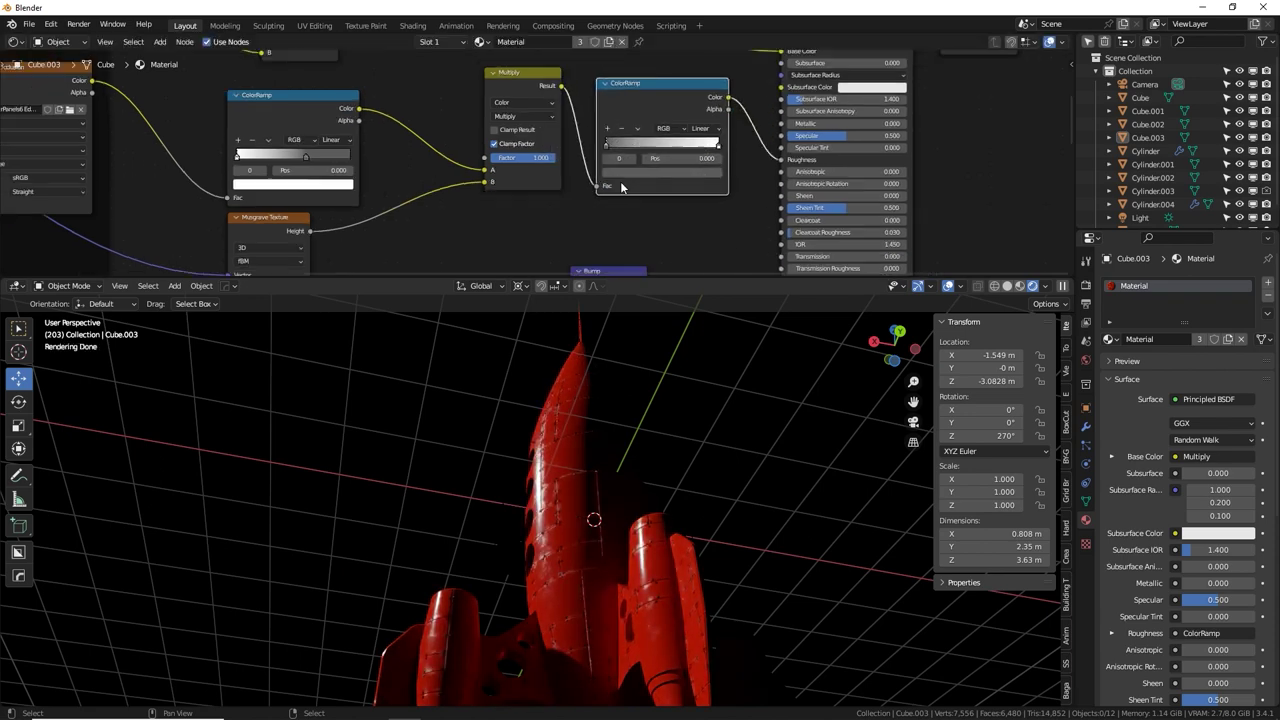
left_click(648, 194)
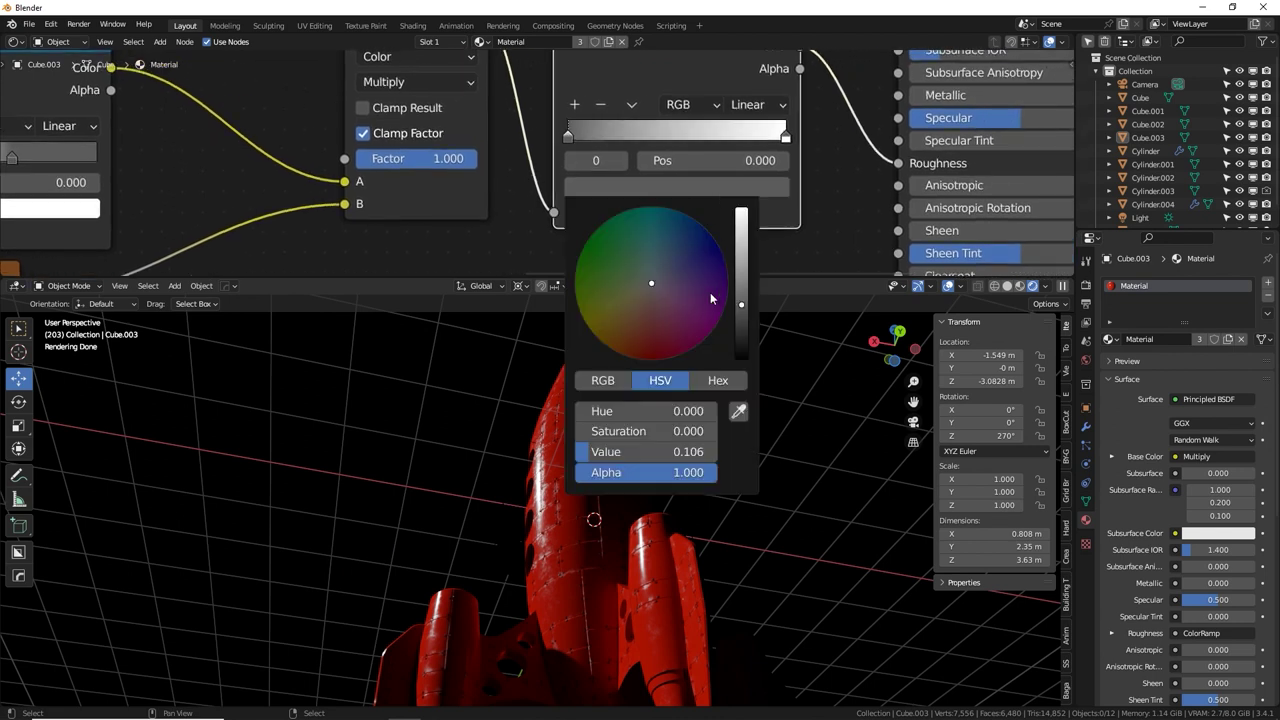
left_click_drag(740, 308, 741, 269)
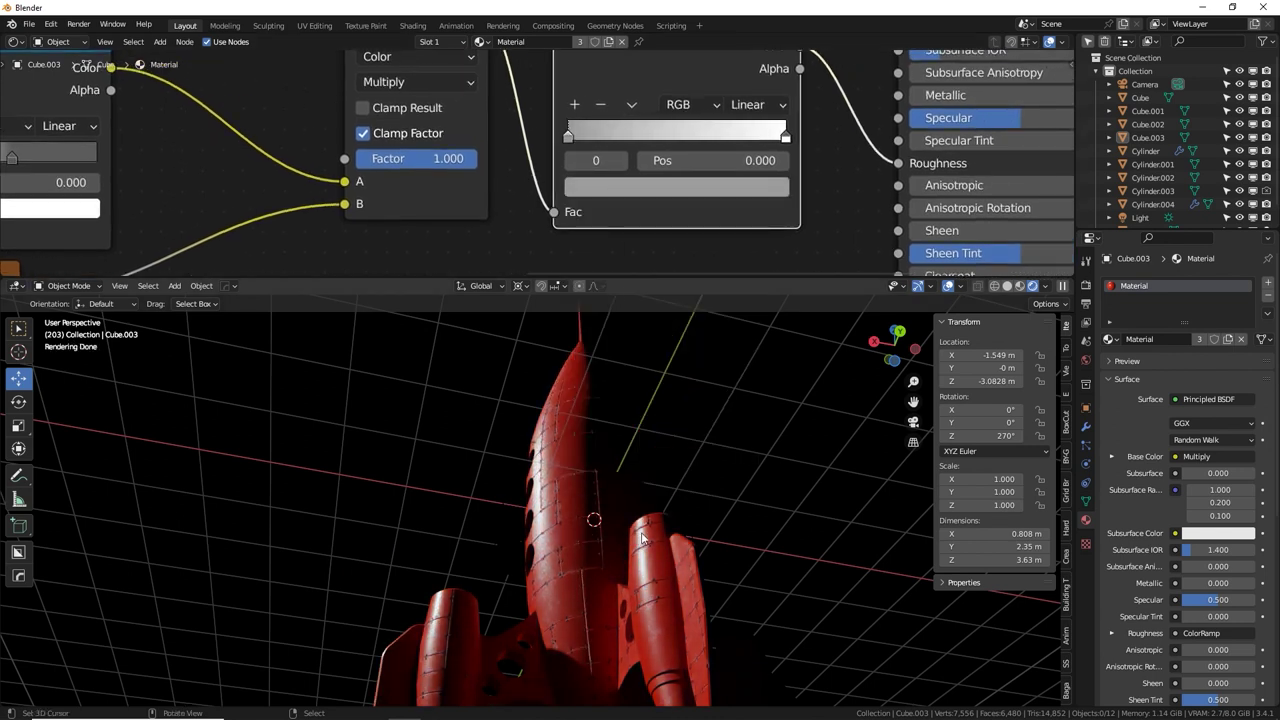
Select a long face beside the panel seam on the main hull in Edit Mode and show its UVs in the UV Editor.
middle_click_drag(630, 540, 666, 537)
scroll(660, 533, "up", 4)
middle_click_drag(597, 494, 487, 475)
left_click(488, 477)
key("Tab")
left_click(511, 503)
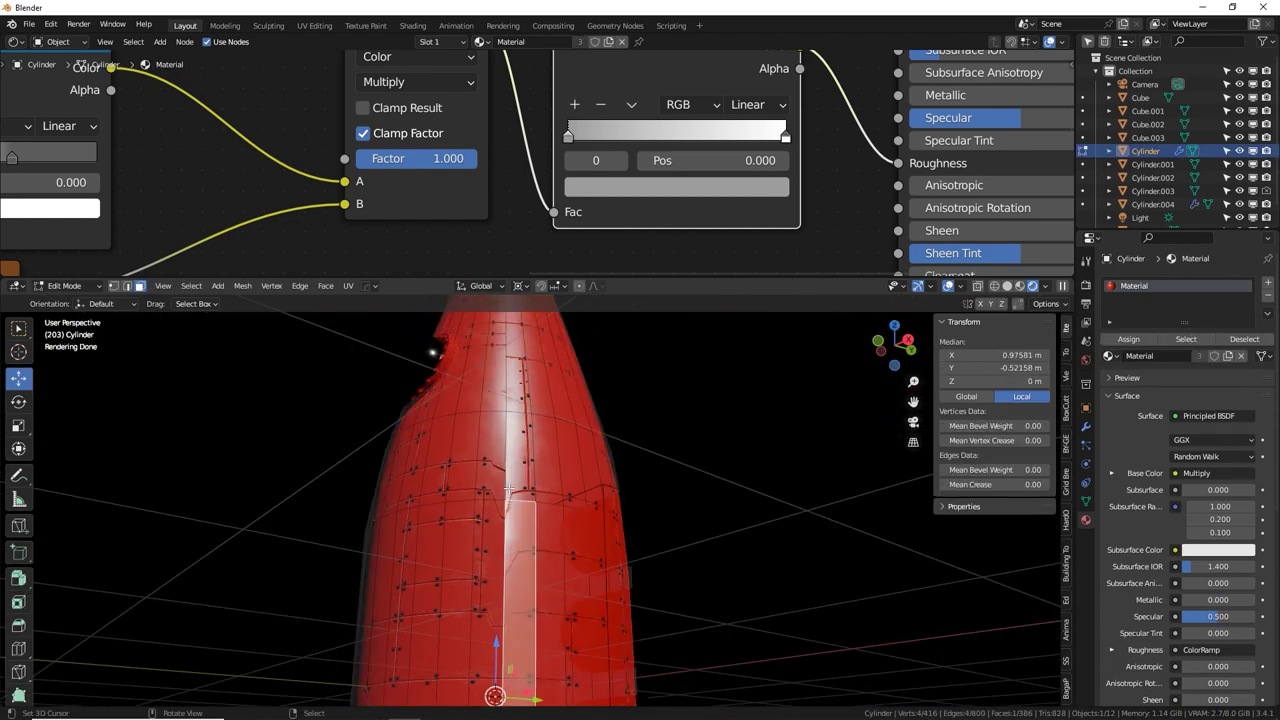
left_click(15, 41)
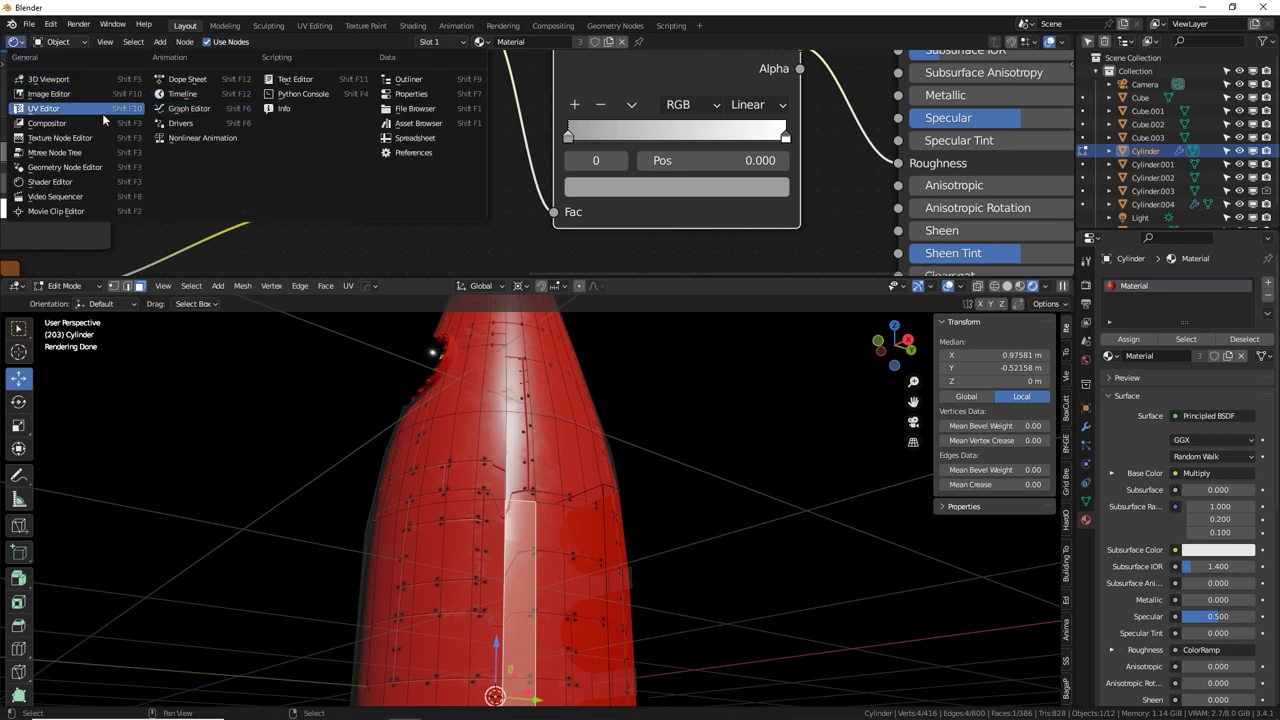
left_click(44, 108)
key("KP_Decimal")
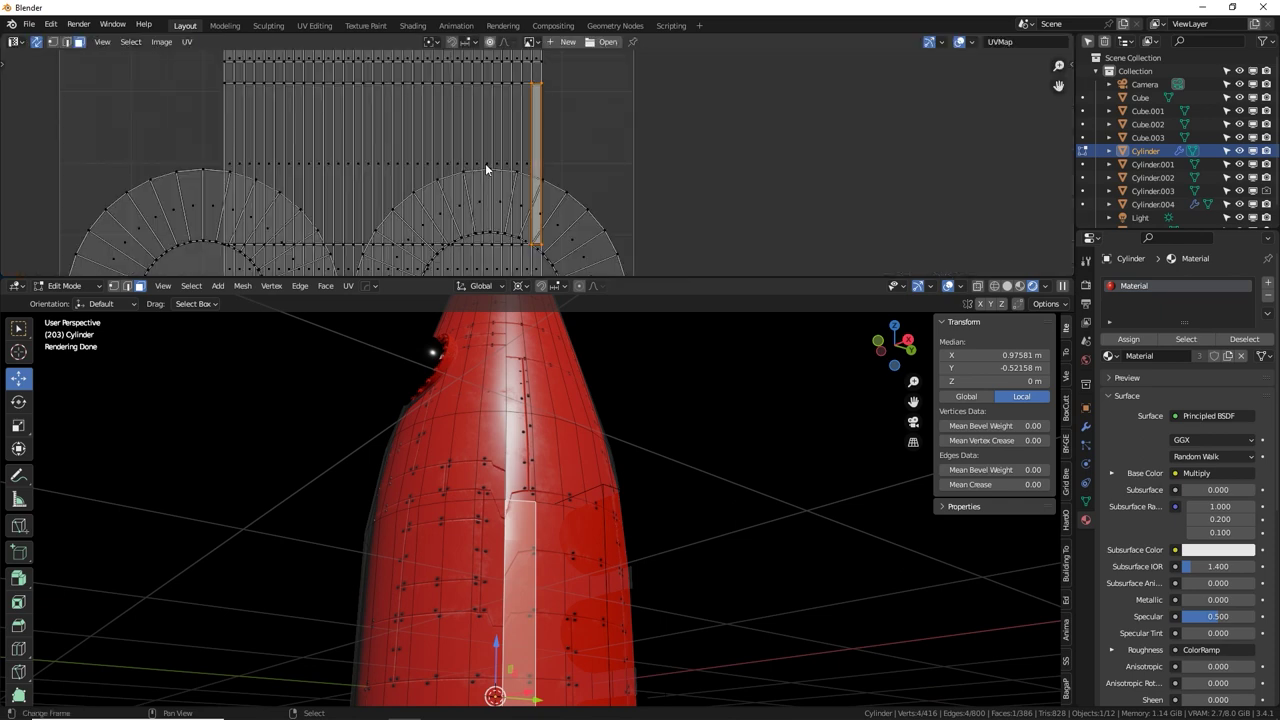
Examine how the panel lines meet along the hull seam and compare them with the hull's UV layout.
scroll(487, 167, "down", 2)
scroll(536, 484, "down", 1)
middle_click_drag(537, 484, 501, 496)
middle_click_drag(546, 438, 557, 474)
scroll(557, 474, "up", 5)
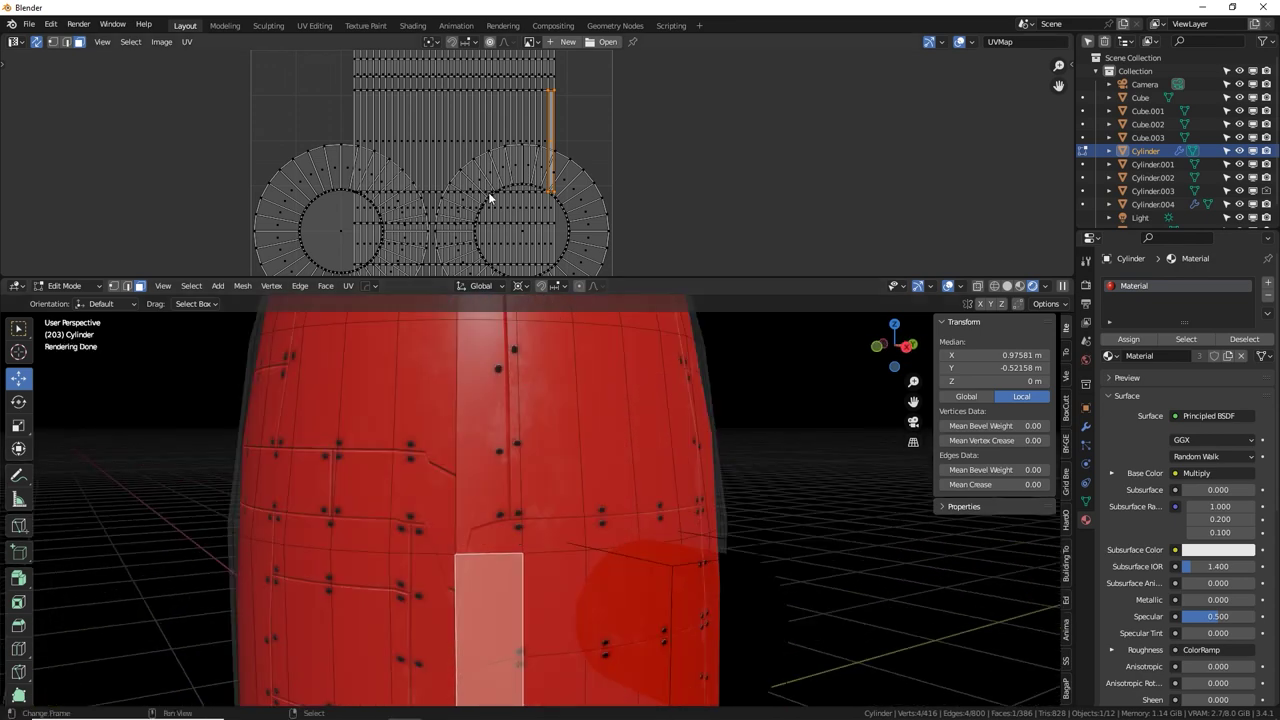
middle_click_drag(577, 88, 590, 133, "ctrl")
key("Tab")
scroll(568, 508, "down", 3)
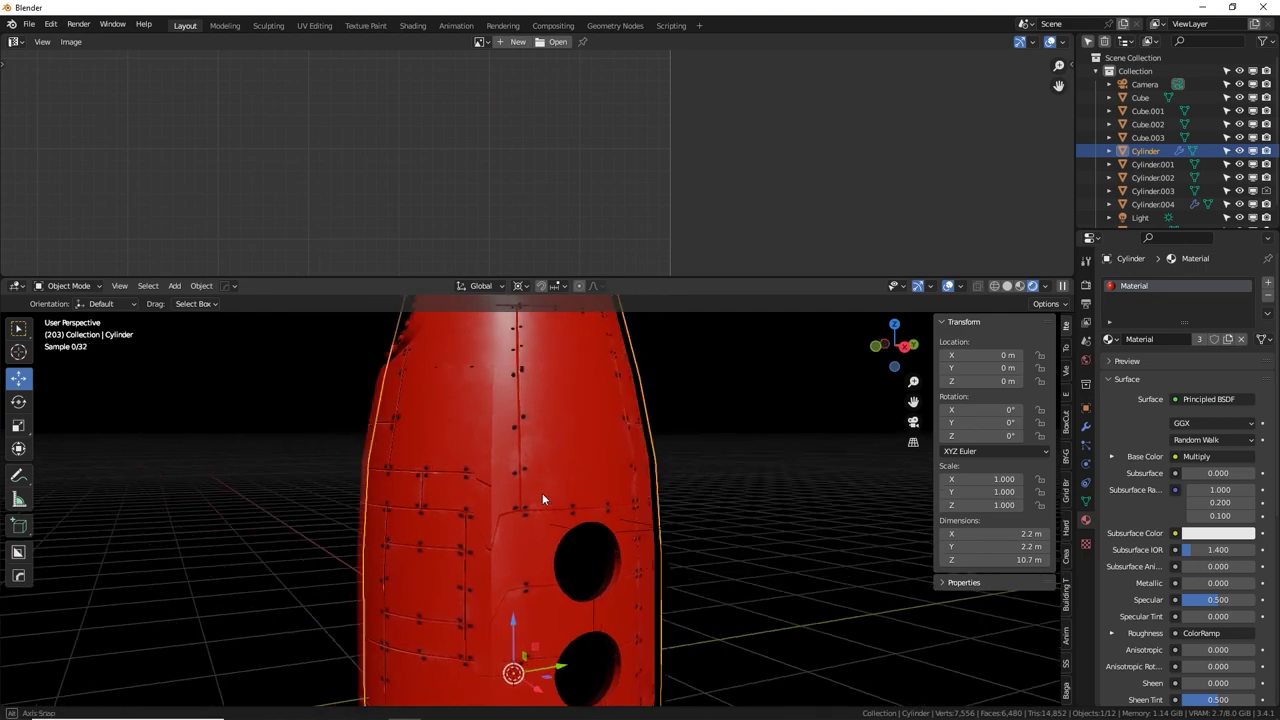
middle_click_drag(542, 493, 596, 477)
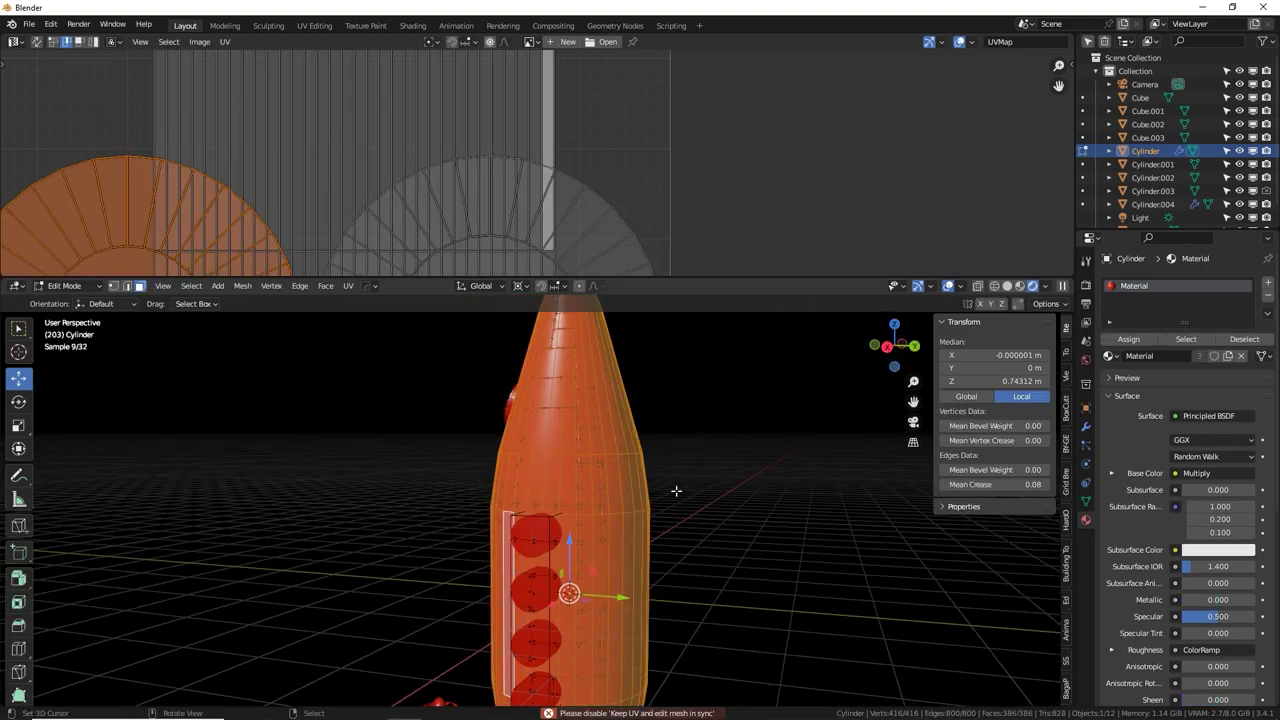
Unwrap the whole hull with Smart UV Project at a 66° angle limit and 0 island margin, and check the panels.
middle_click_drag(677, 490, 705, 449)
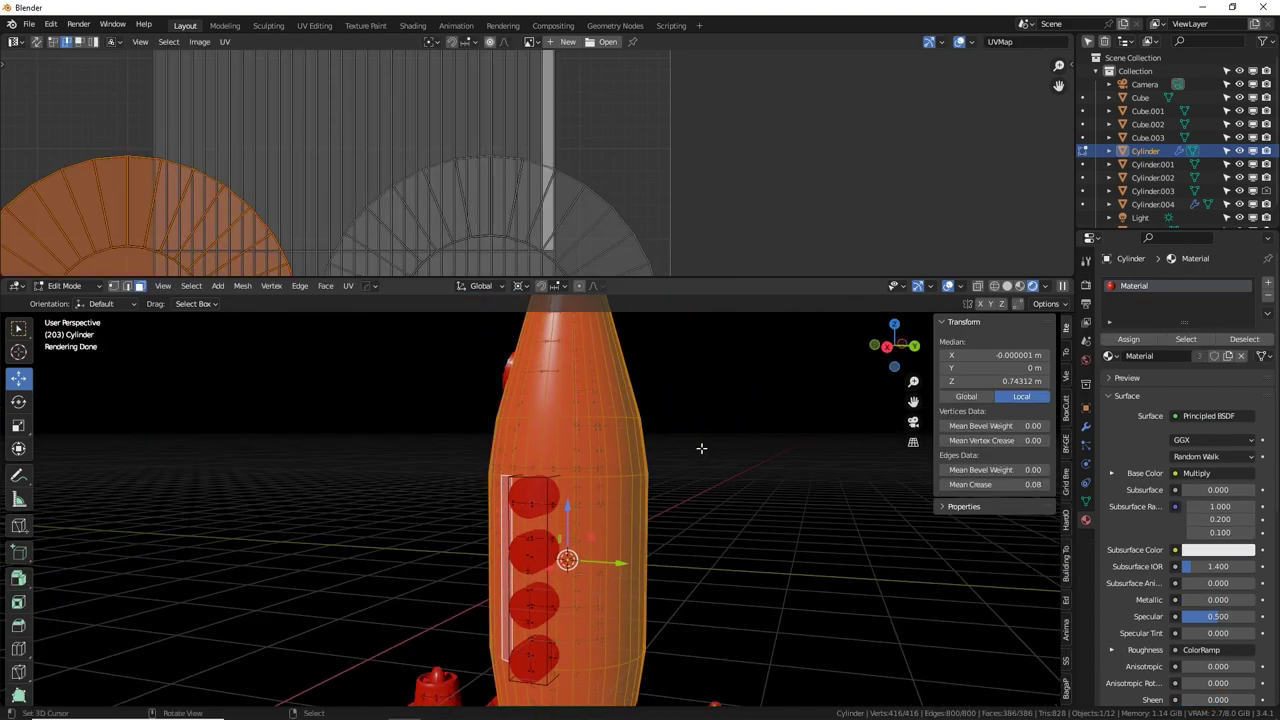
key("u")
left_click(690, 317)
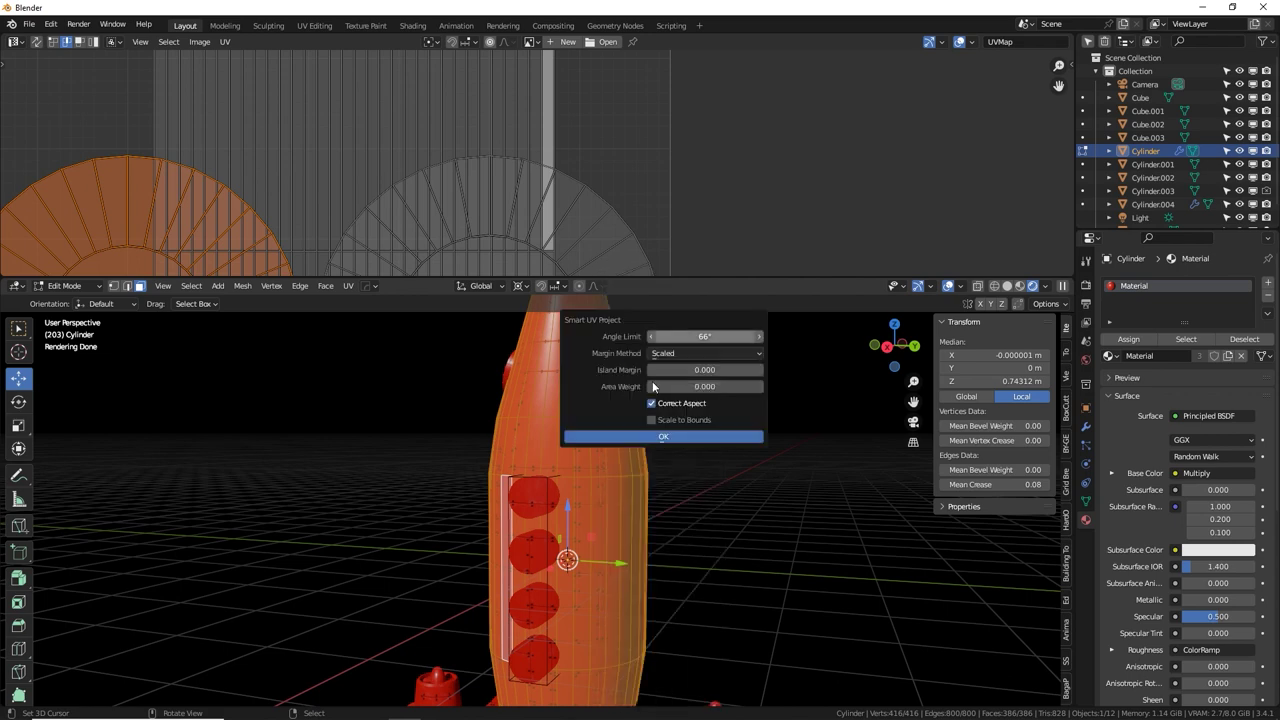
left_click(644, 438)
key("Tab")
middle_click_drag(565, 479, 666, 478)
key("Tab")
scroll(486, 202, "down", 5)
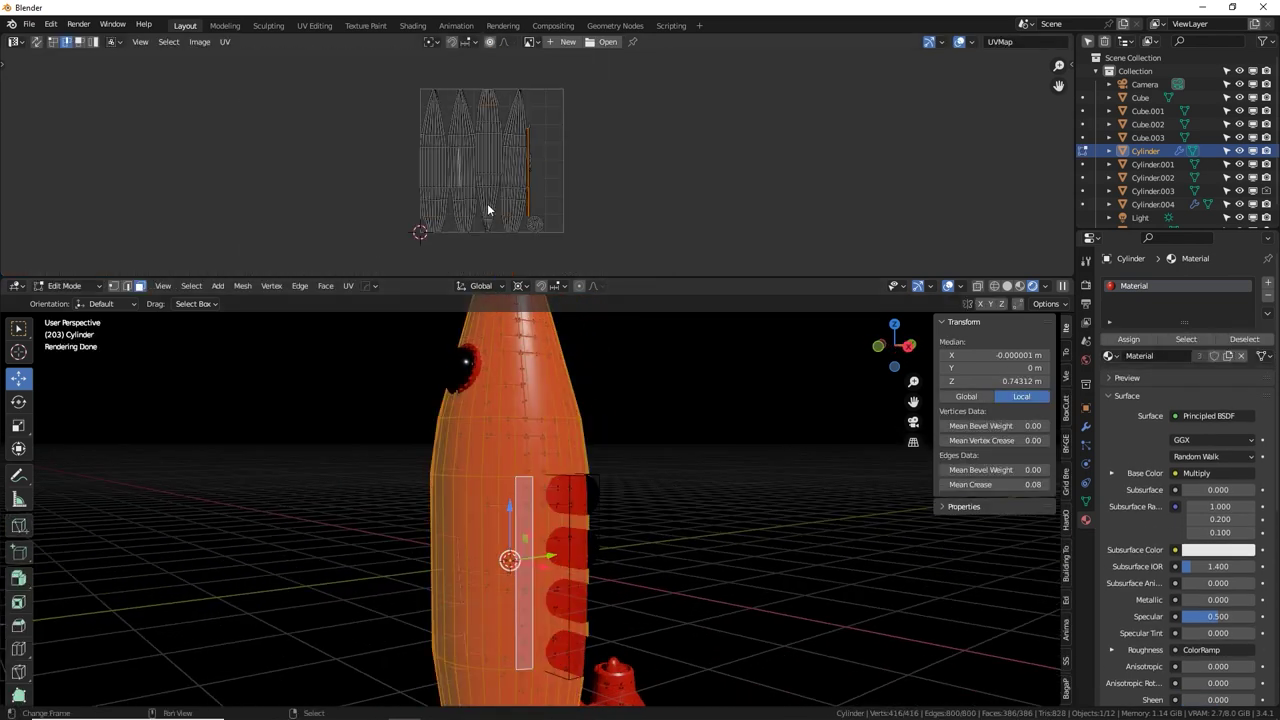
Straighten all of the hull's UV islands into rectangular grids and check the panel lines around the rocket.
key("a")
scroll(540, 180, "up", 3)
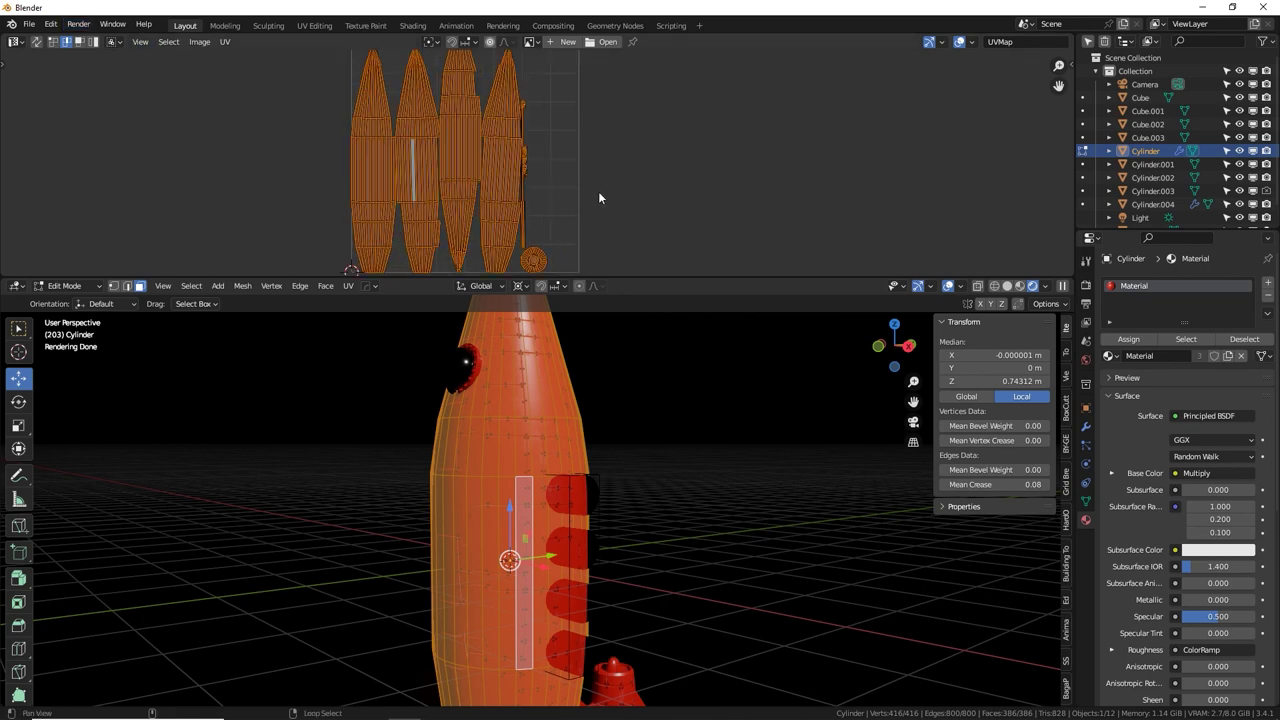
key("alt+e")
key("Tab")
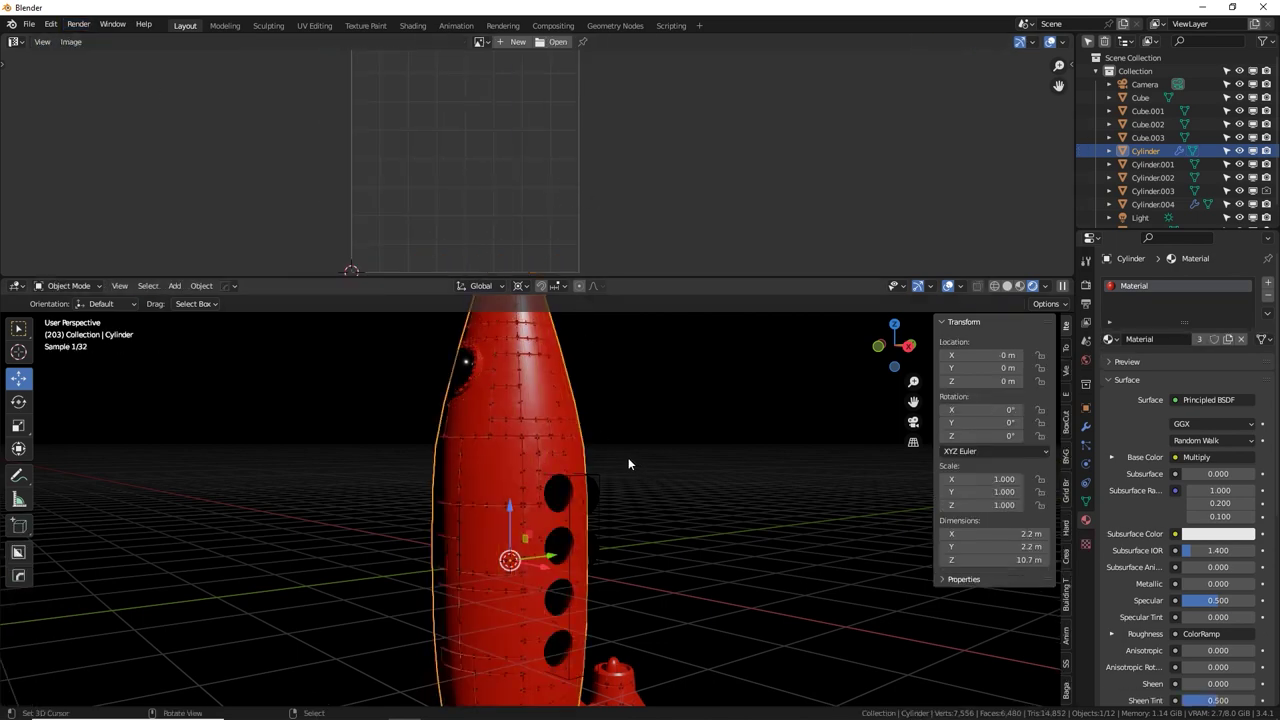
middle_click_drag(628, 457, 935, 450)
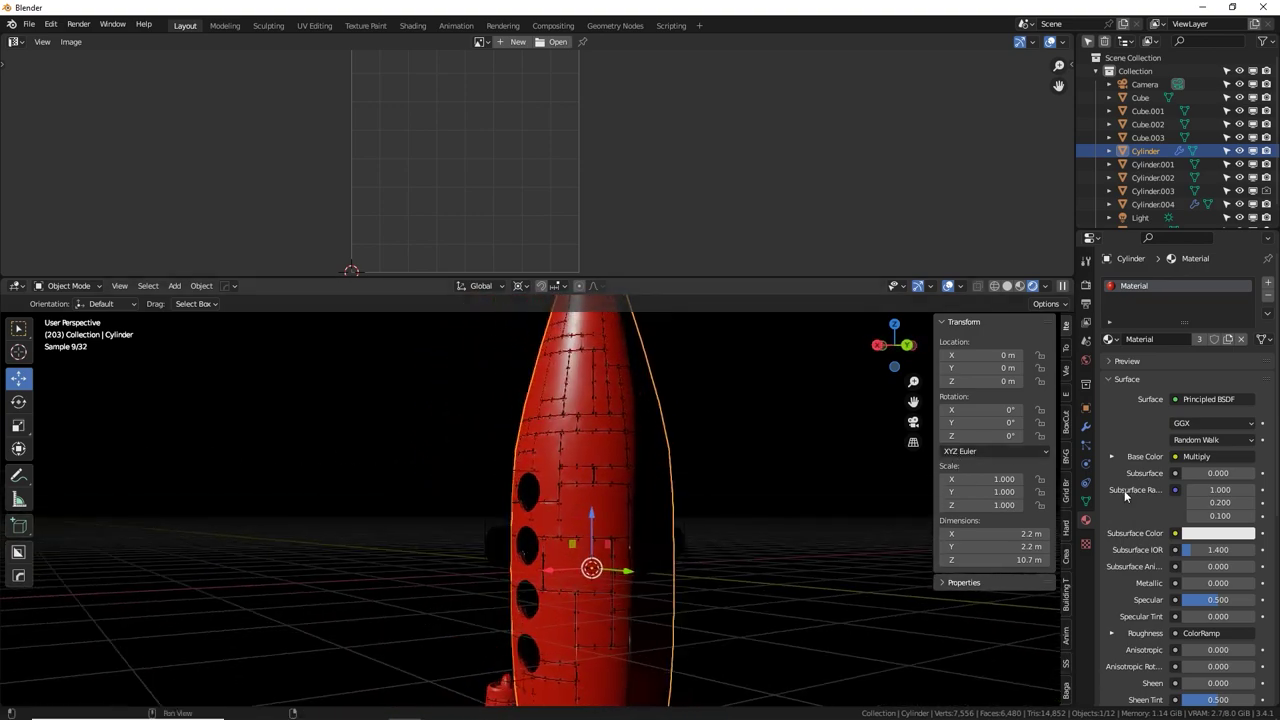
Scale the hull's UVs to about 0.85 to match its panel size with the engines, and inspect the result.
scroll(727, 445, "down", 3)
middle_click_drag(683, 443, 632, 500)
middle_click_drag(632, 550, 587, 410, "shift")
scroll(637, 443, "up", 4)
scroll(652, 440, "up", 3)
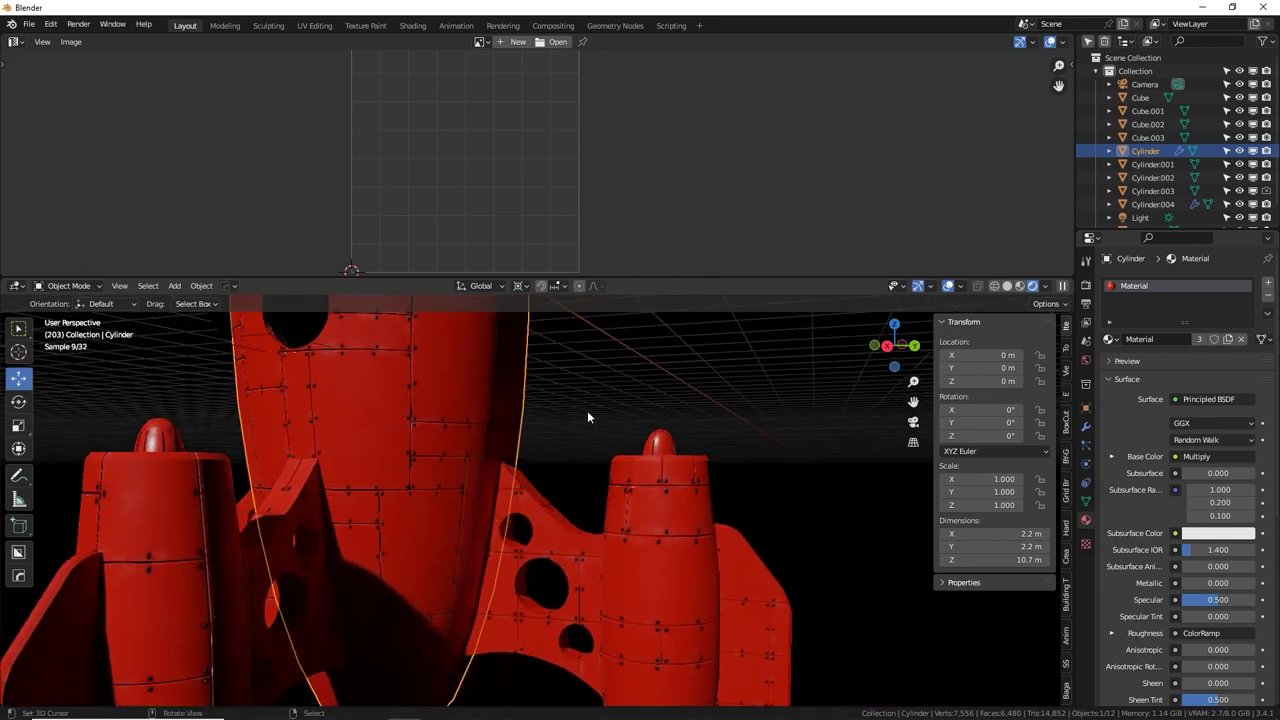
key("Tab")
key("s")
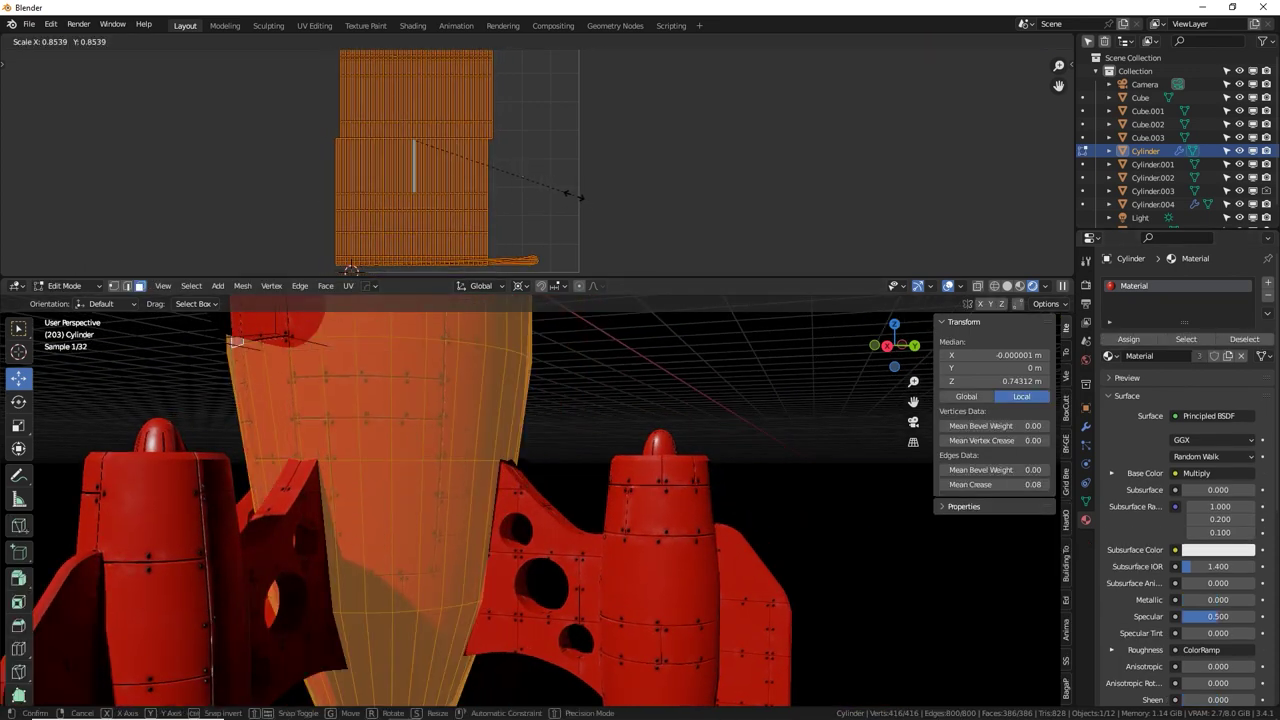
left_click(575, 195)
key("Tab")
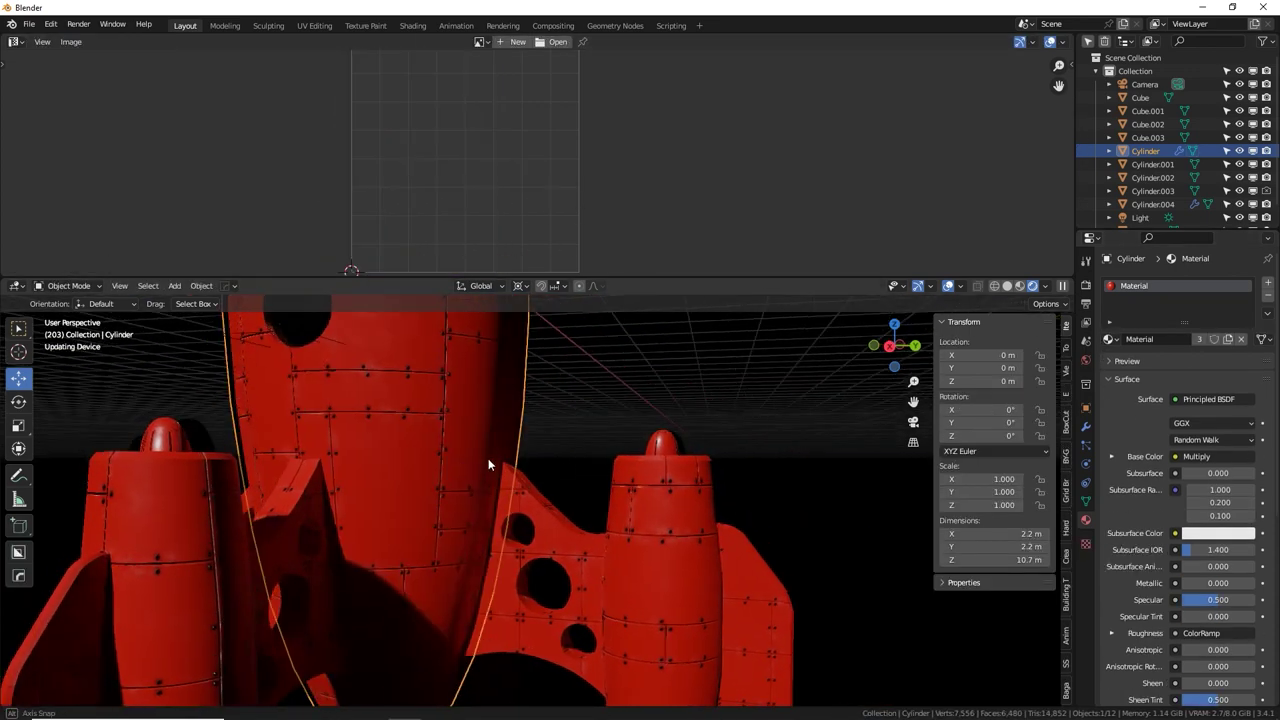
mouse_move(488, 458)
middle_mouse_down()
mouse_move(464, 393)
mouse_move(498, 478)
middle_mouse_up()
scroll(498, 476, "down", 3)
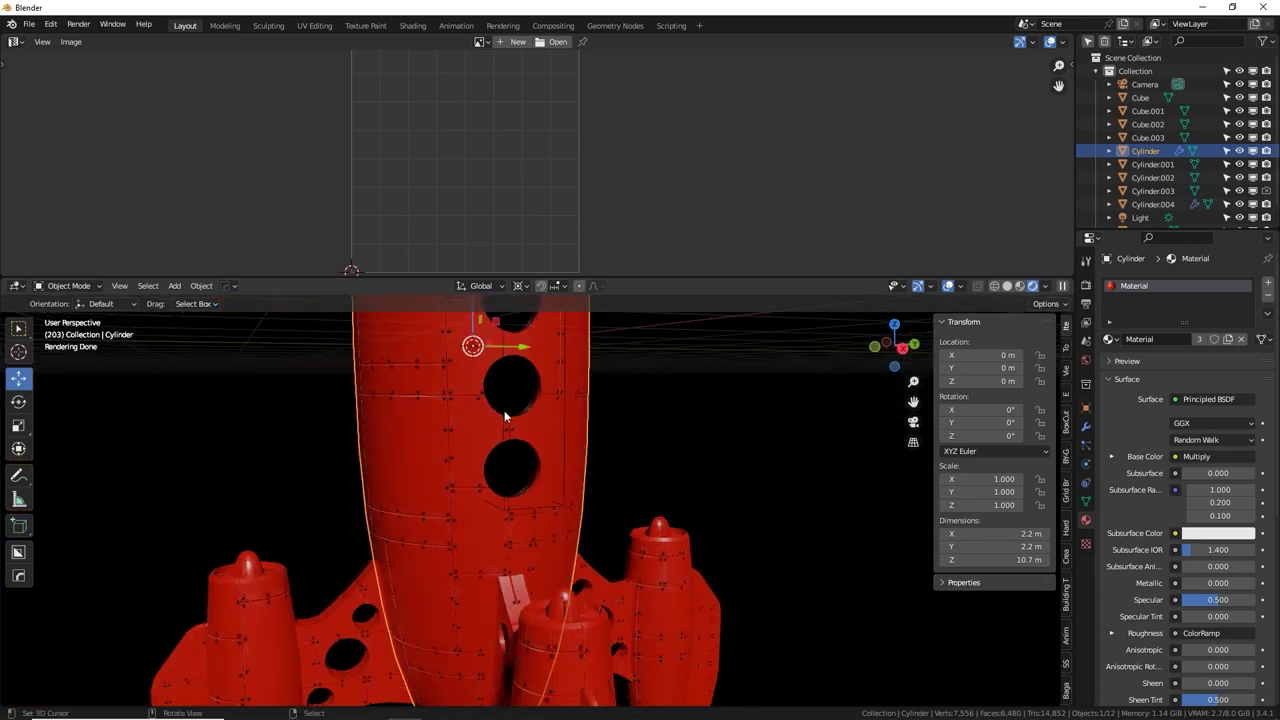
Edit one engine's mesh, select the circular face inside its nozzle and display the viewport in solid shading.
middle_click_drag(512, 408, 599, 357)
left_click(643, 484)
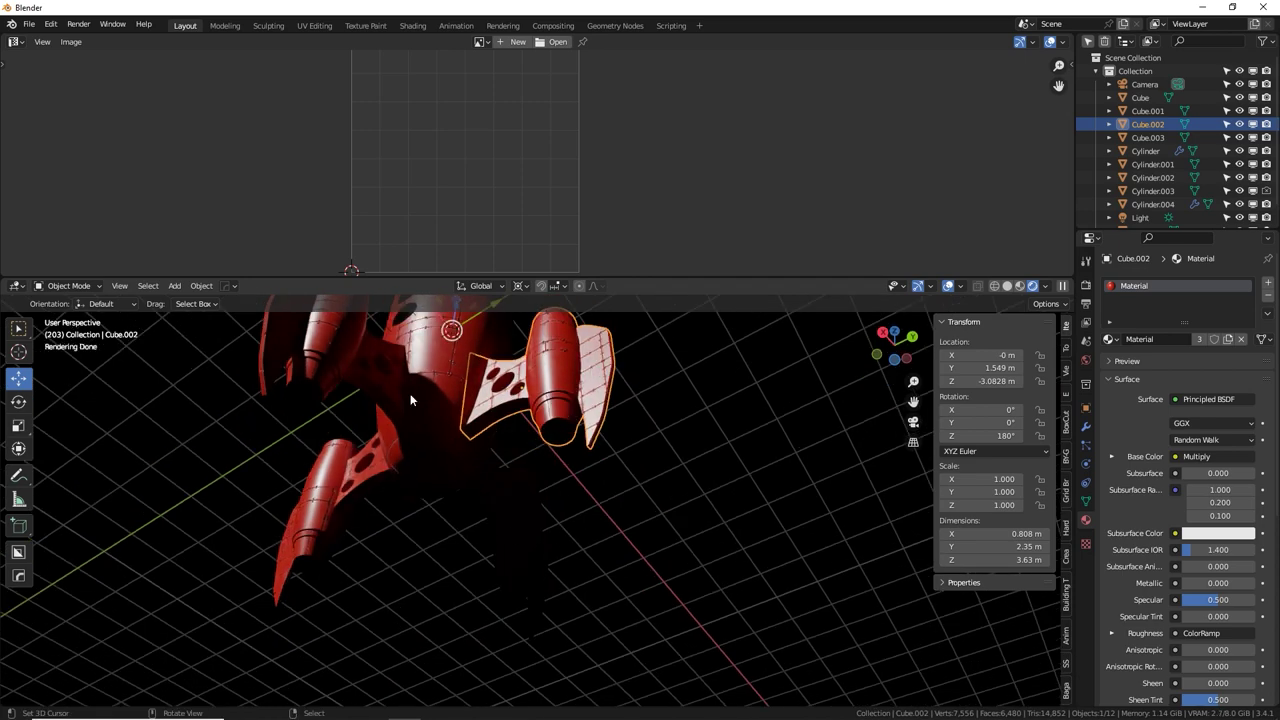
key("Tab")
middle_click_drag(573, 432, 772, 374)
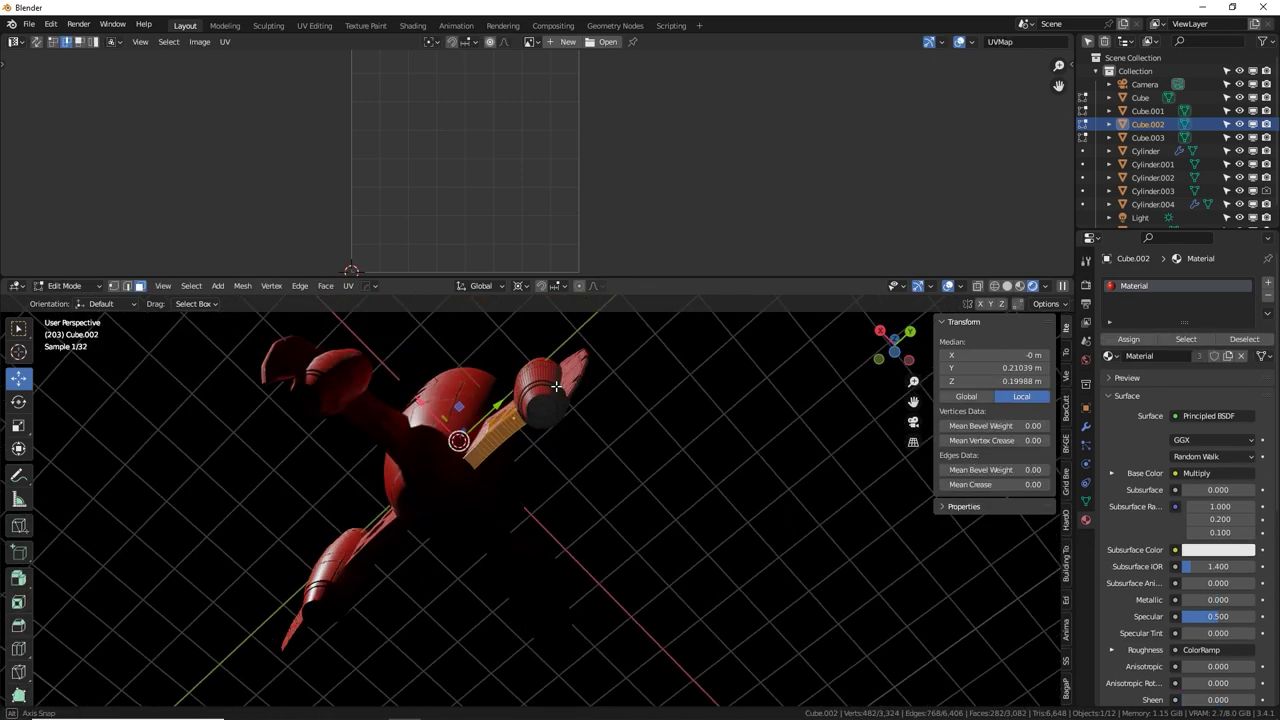
left_click(1005, 287)
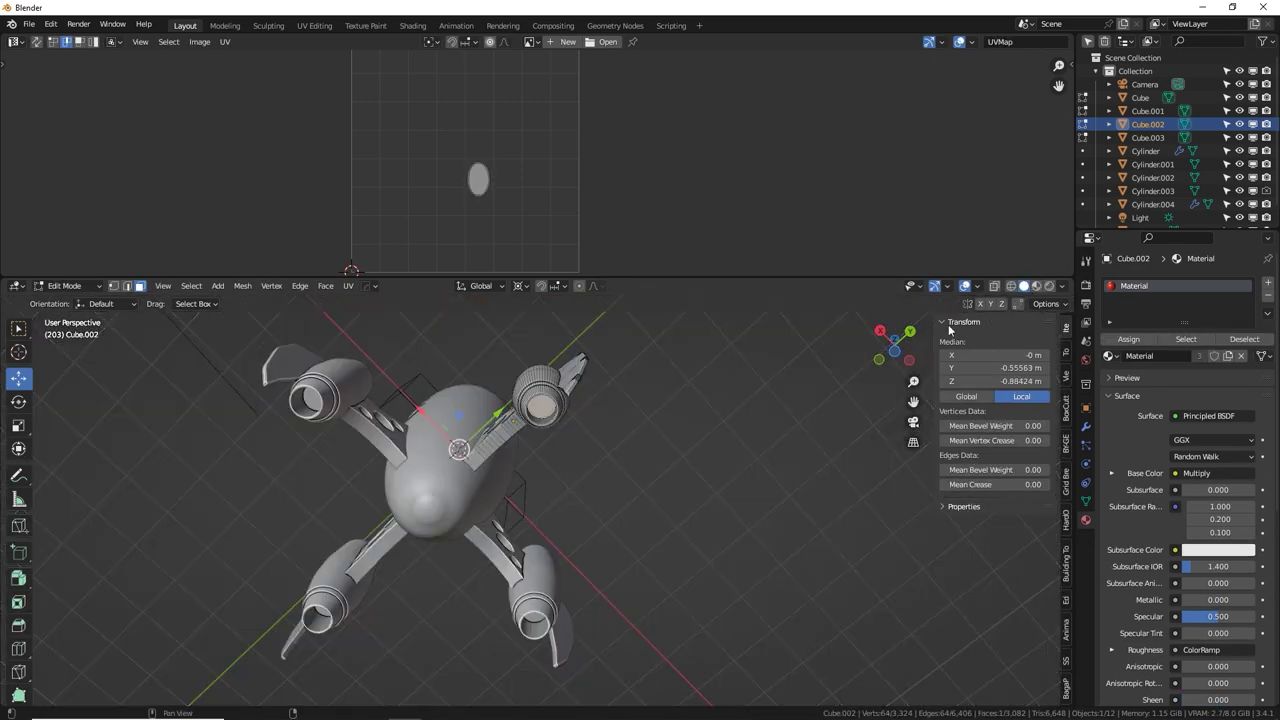
Snap the 3D cursor to the selected face inside the engine nozzle.
scroll(560, 449, "up", 3)
middle_click_drag(546, 378, 582, 374)
key("shift+s")
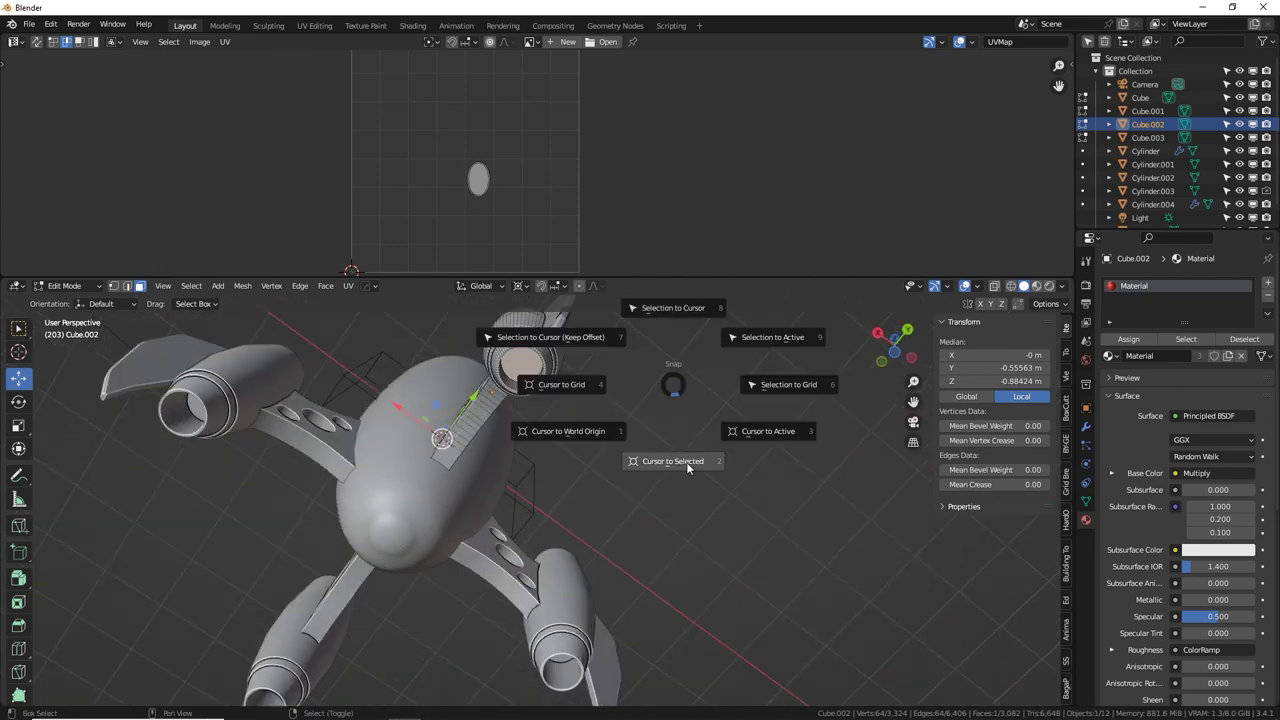
left_click(686, 467)
middle_click_drag(580, 423, 580, 400)
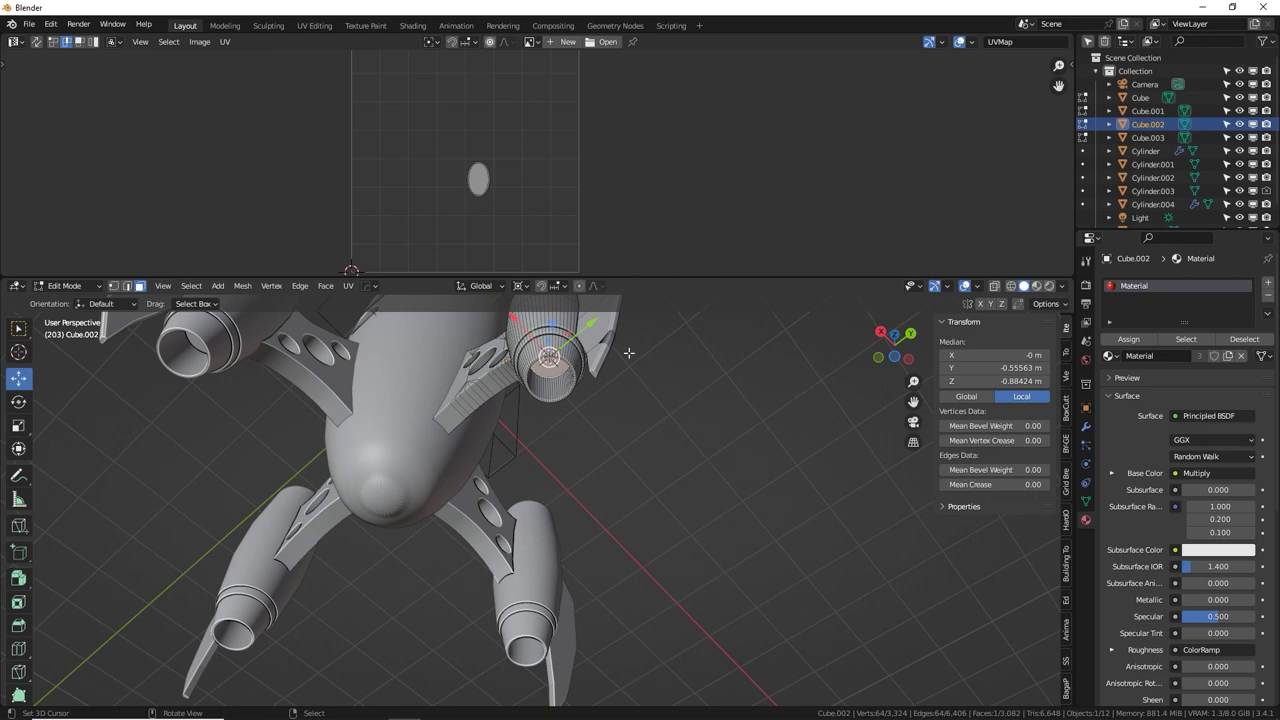
middle_click_drag(629, 353, 654, 307)
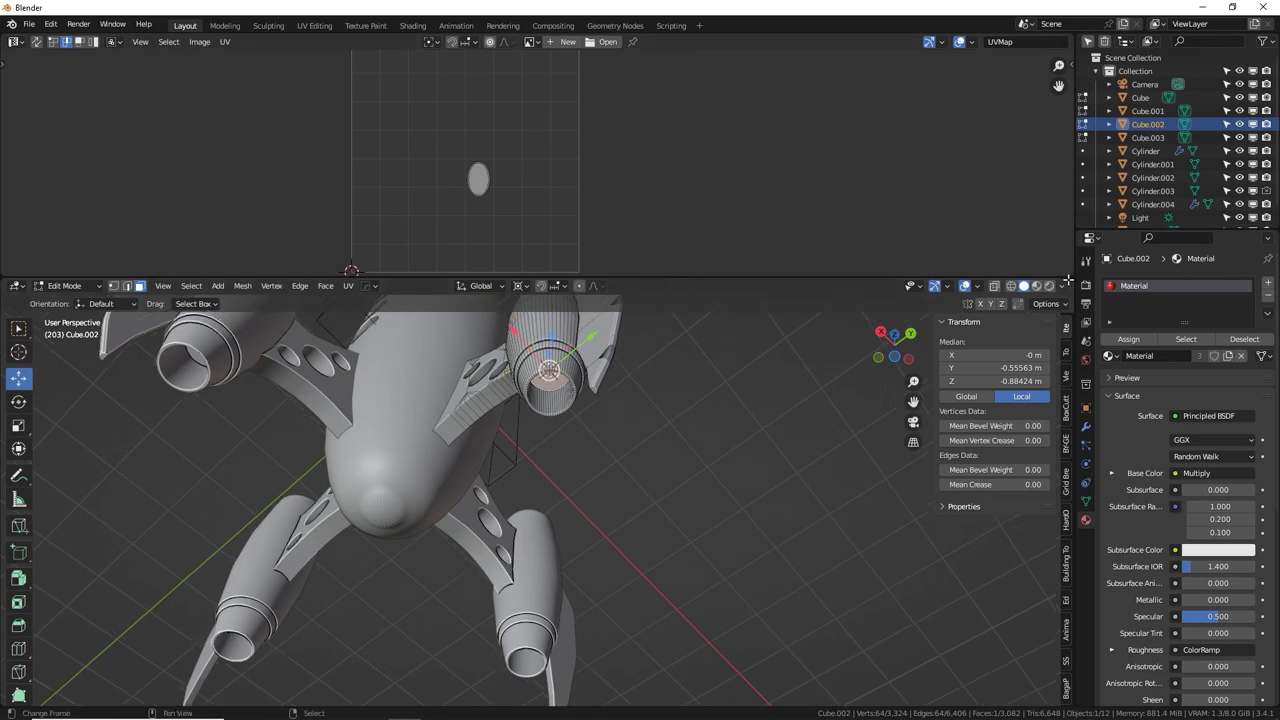
Enlarge the 3D viewport and add a 64-vertex cylinder, radius 1 m and depth 2 m, at the 3D cursor in Object Mode.
left_click_drag(1068, 279, 1068, 91)
key("Tab")
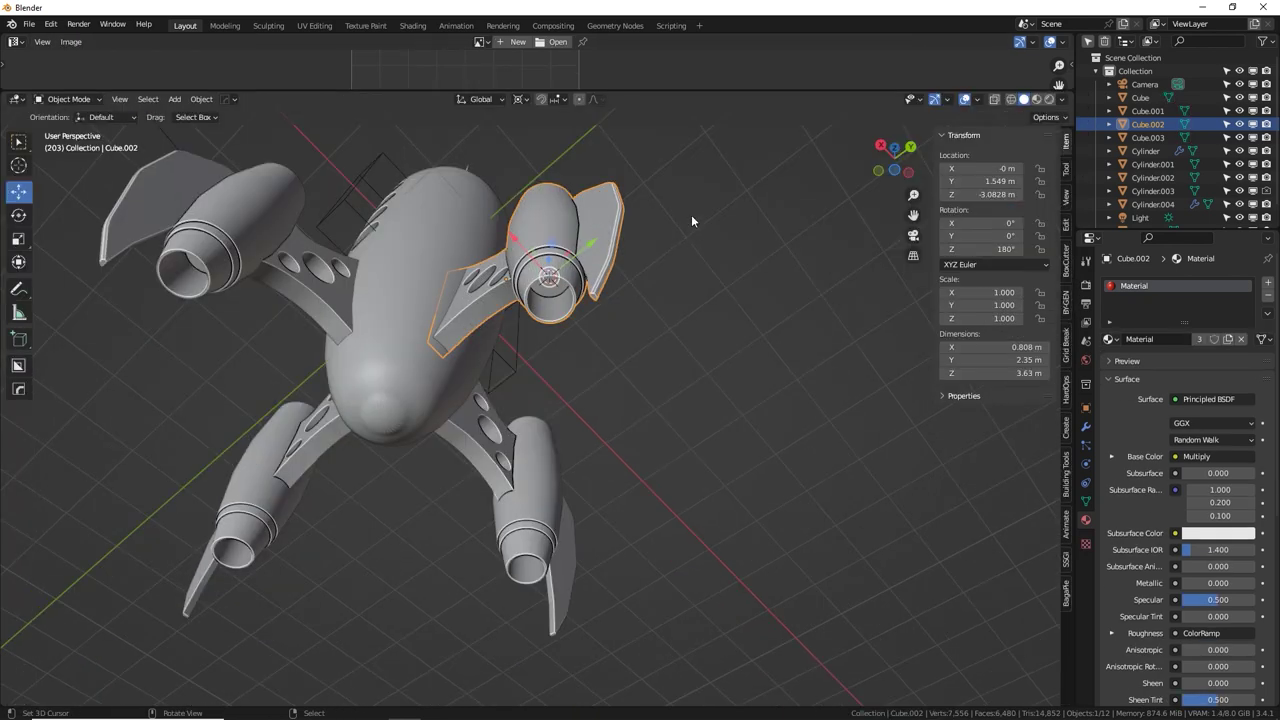
key("shift+a")
mouse_move(714, 215)
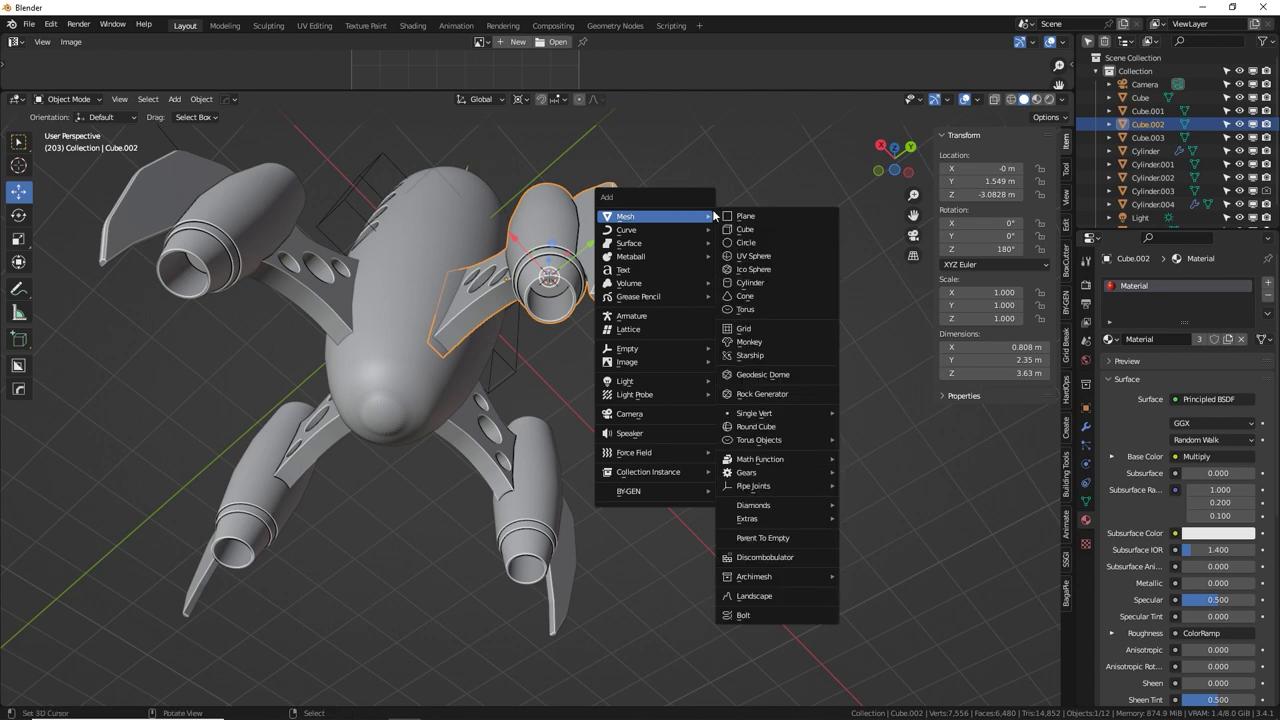
left_click(766, 283)
middle_click_drag(726, 178, 692, 216)
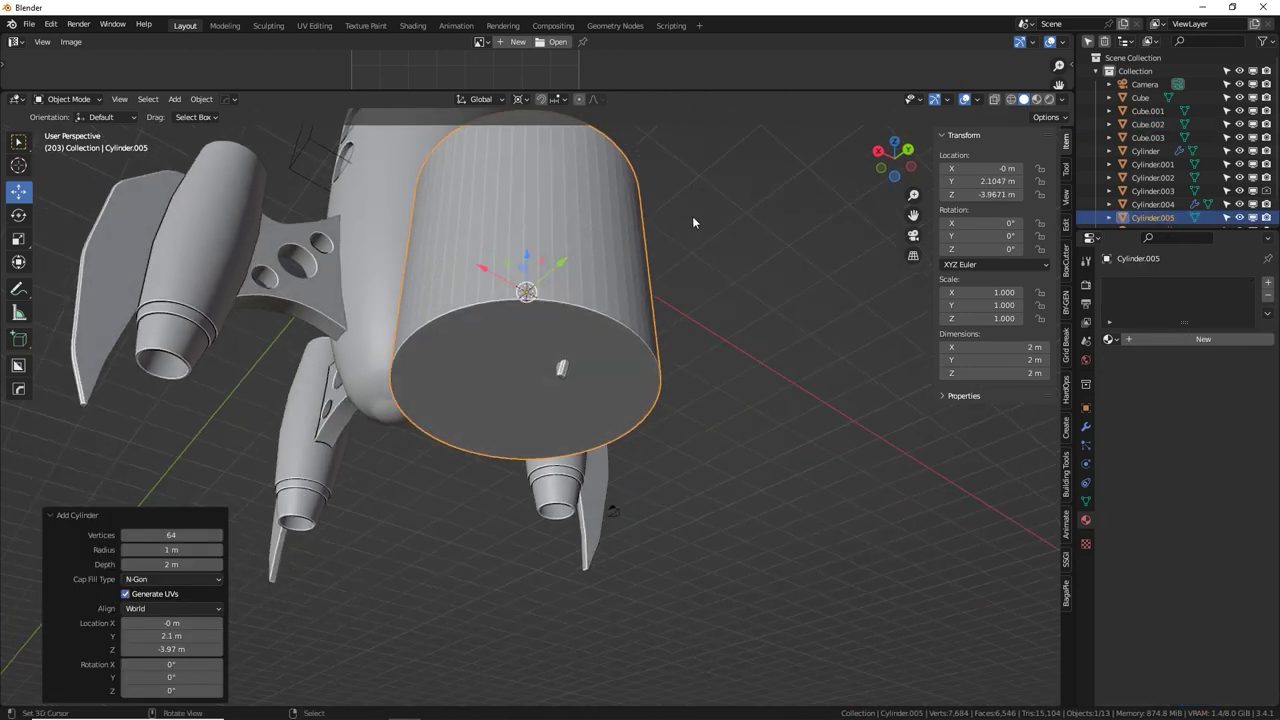
Move the new cylinder down along Z and scale it to about 0.17 to fit inside the nozzle opening.
key("g")
key("z")
left_click(692, 386)
key("s")
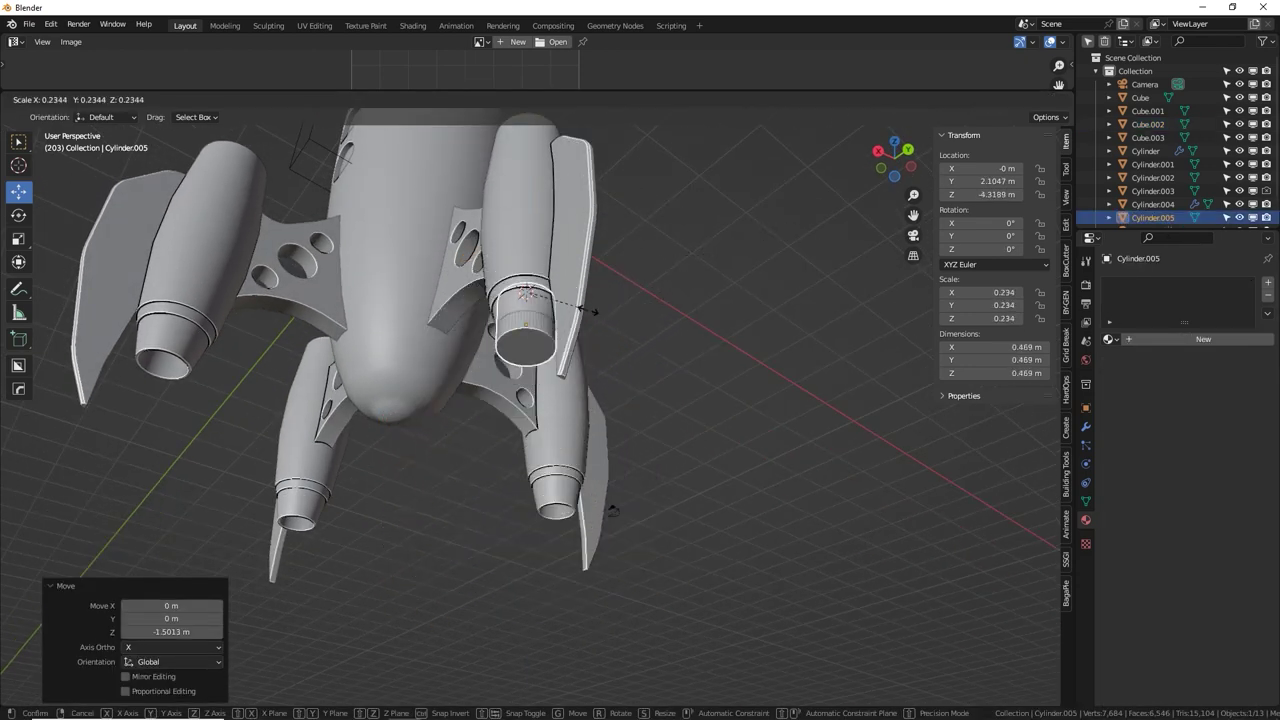
left_click(575, 318)
Move the cylinder's bottom face down along Z until the exhaust column is about 5.24 m long, and check its top in the nozzle.
key("Tab")
scroll(562, 360, "down", 4)
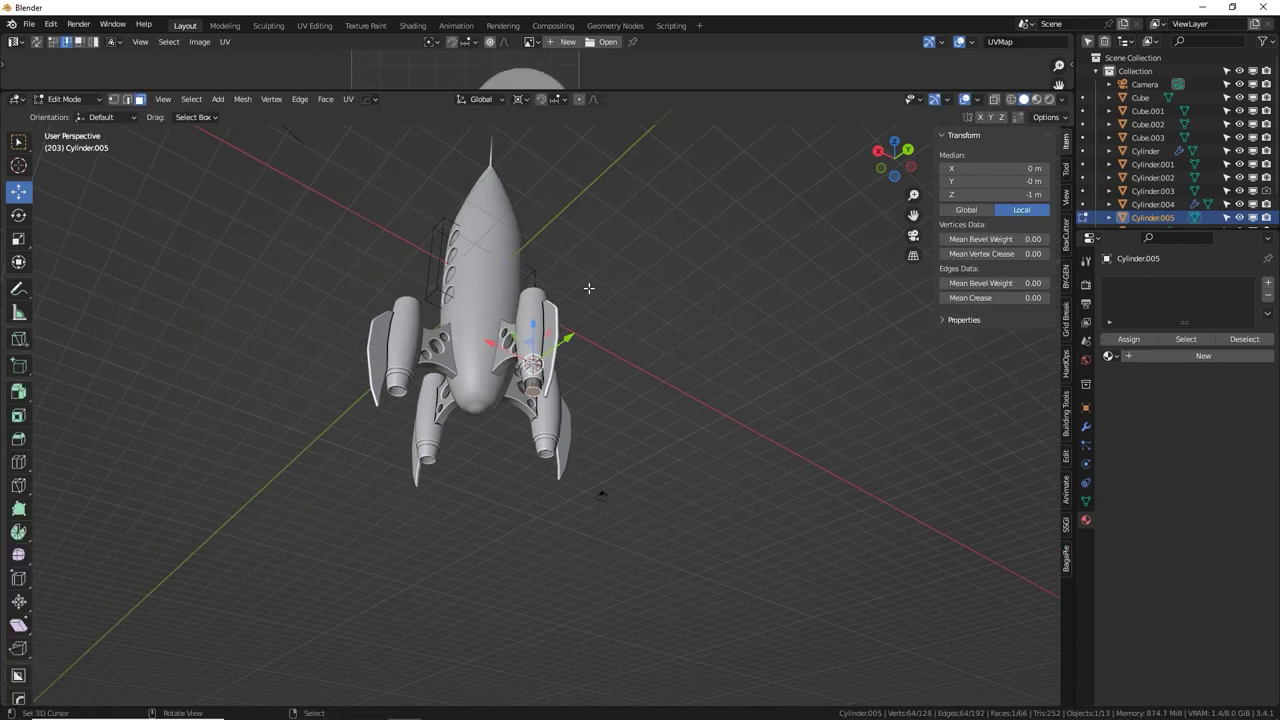
key("g")
key("z")
left_click(592, 492)
key("Tab")
middle_click_drag(573, 430, 668, 480)
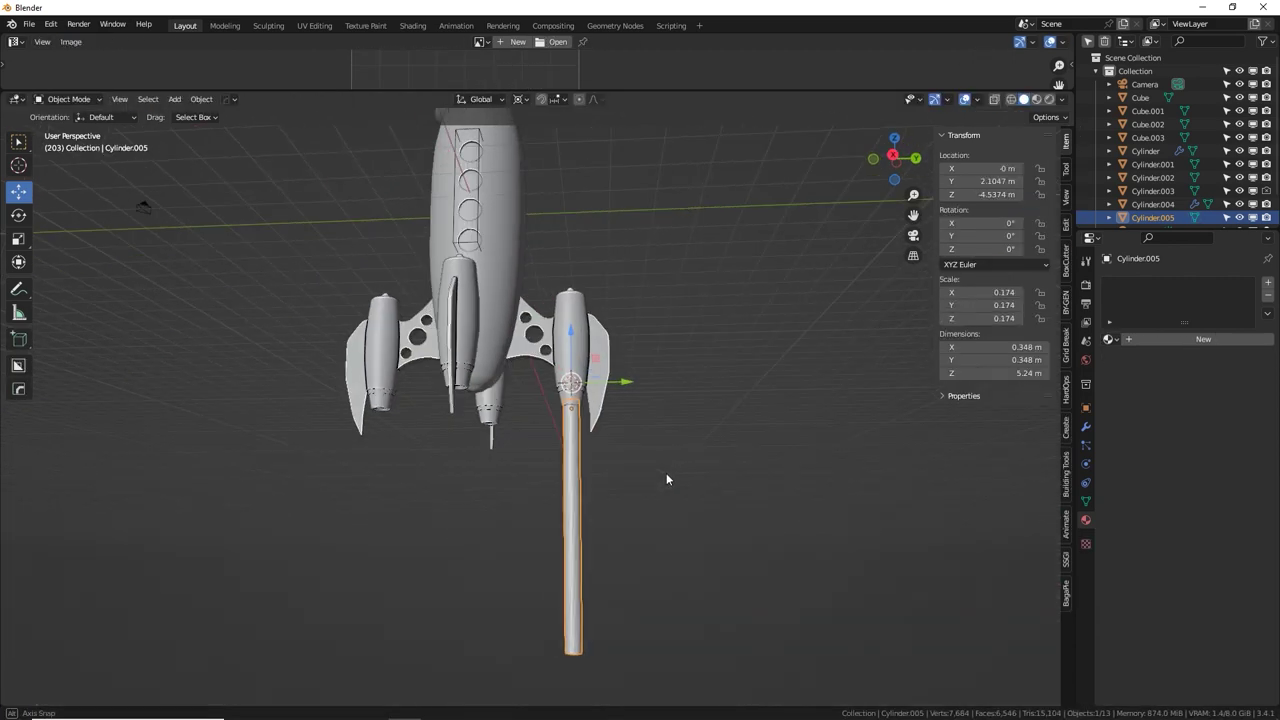
scroll(640, 460, "up", 6)
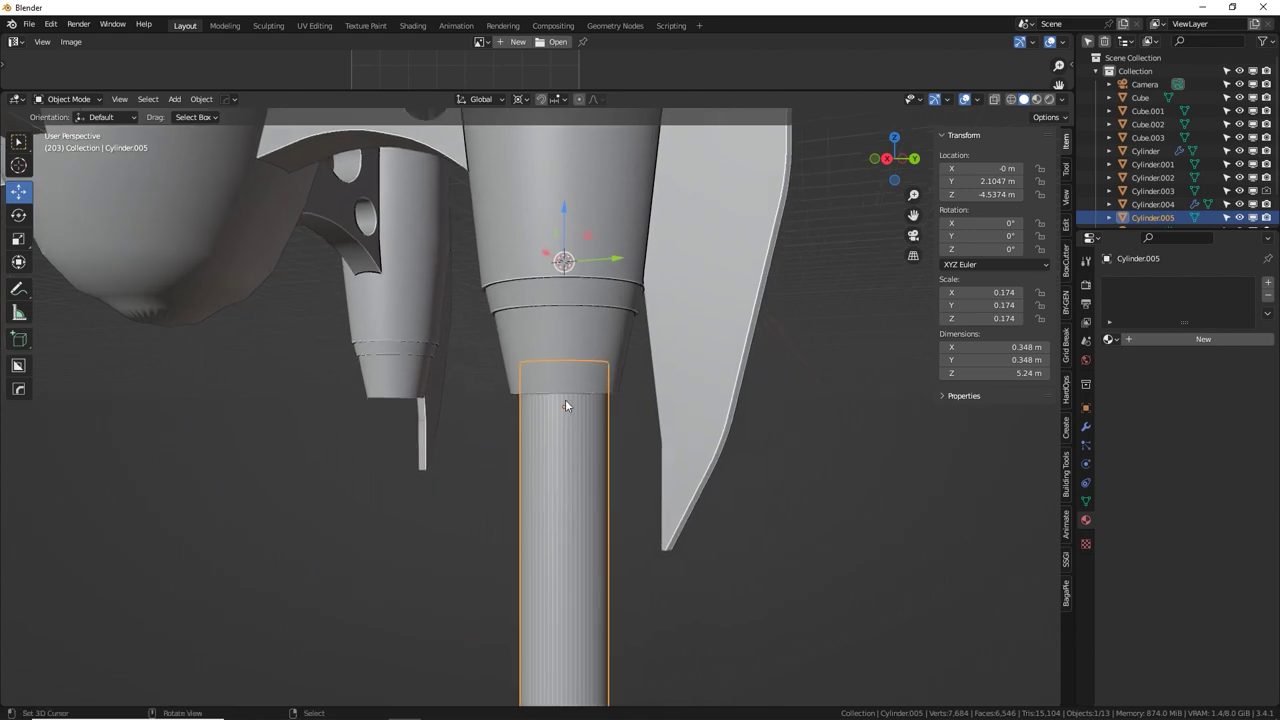
Move the exhaust cylinder up along Z by about 0.058 m so its top sits deeper inside the nozzle.
key("g")
key("z")
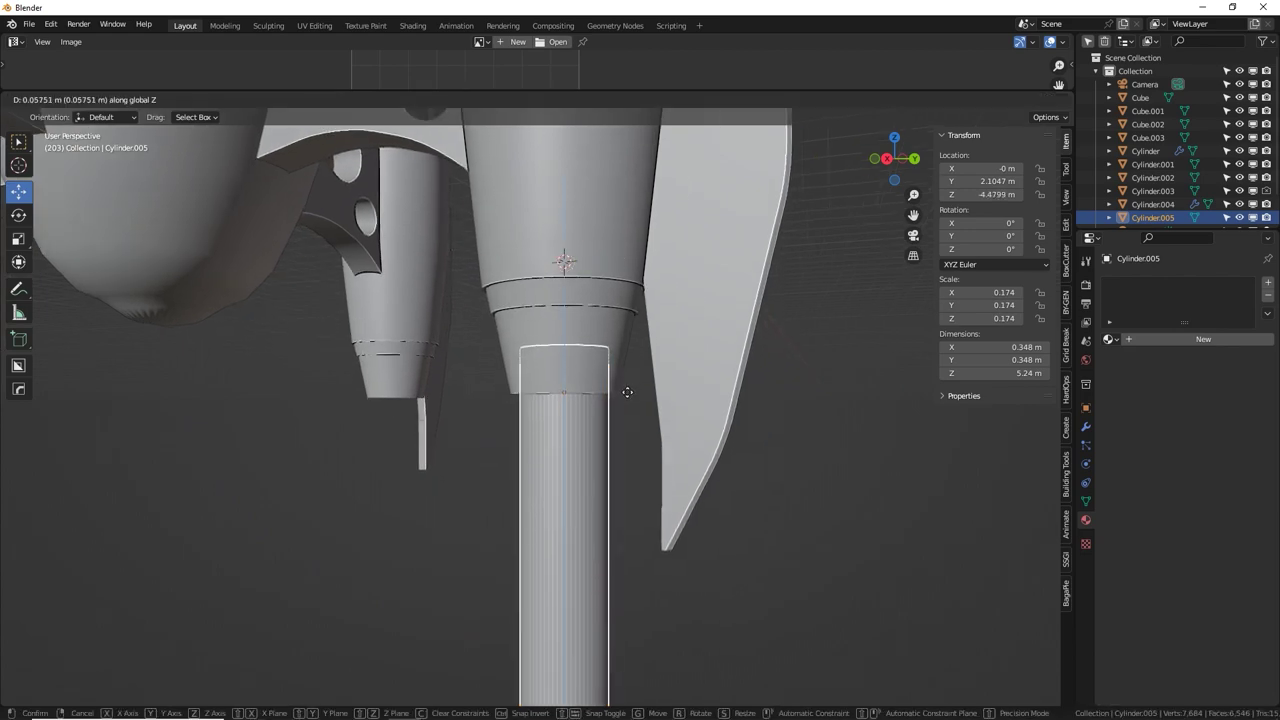
left_click(627, 392)
middle_click_drag(646, 391, 580, 370)
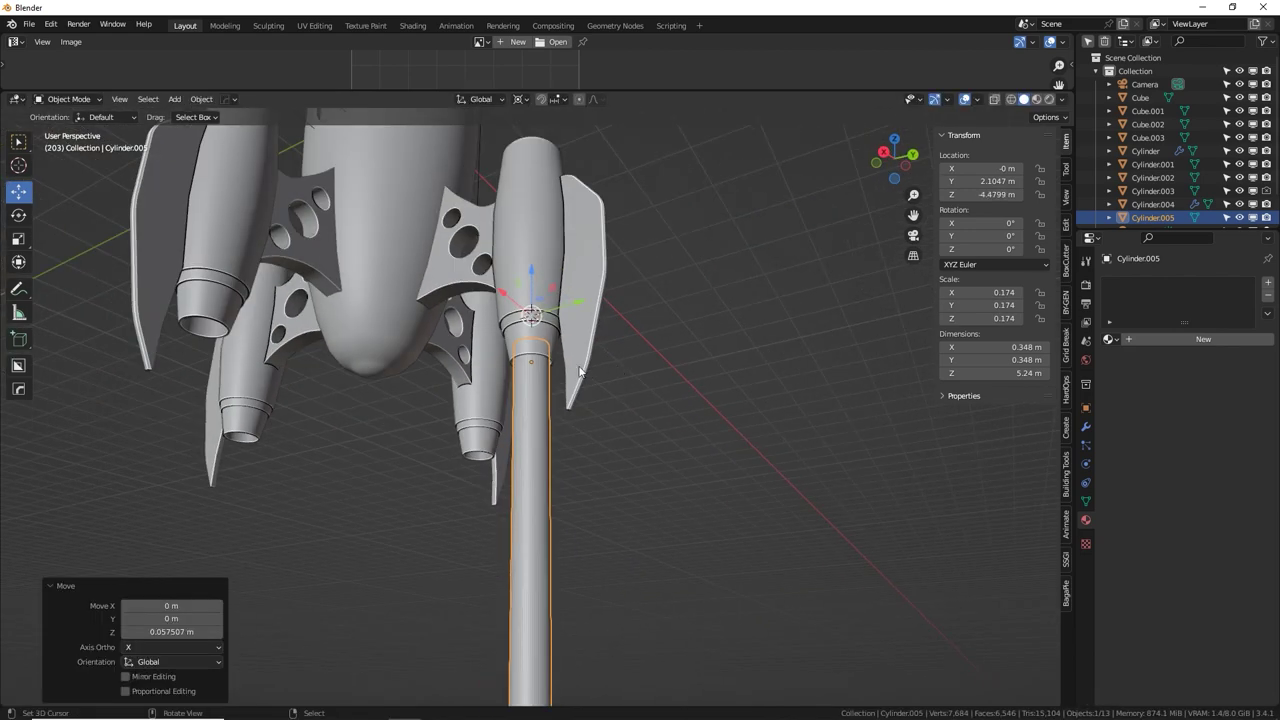
Add a point light at the 3D cursor and move it down along Z by about 0.595 m to the nozzle opening.
key("shift+a")
mouse_move(625, 317)
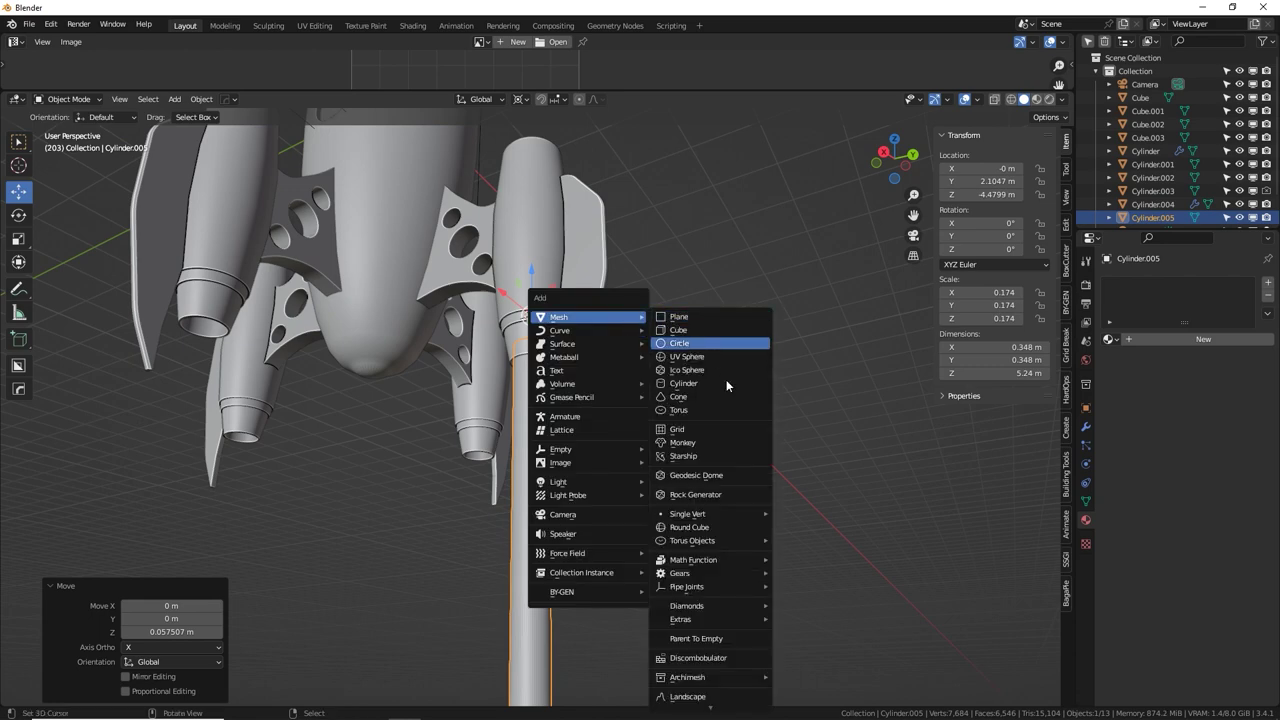
mouse_move(612, 486)
left_click(668, 477)
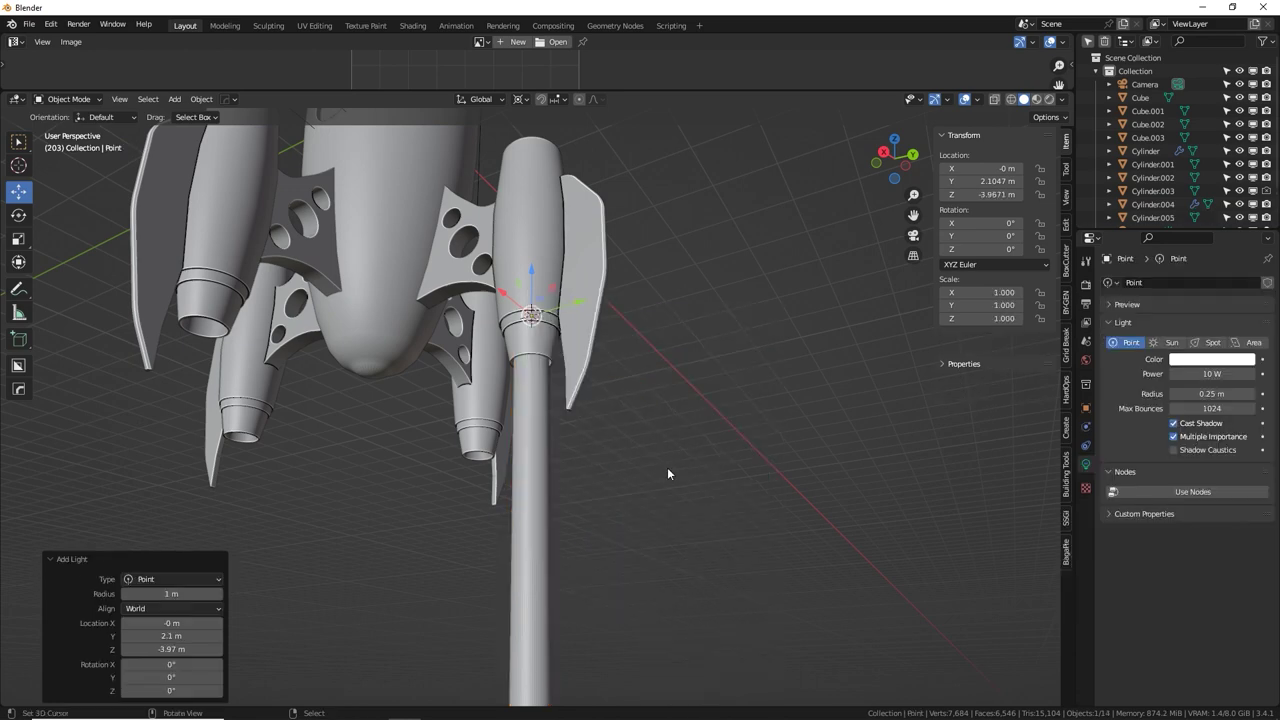
scroll(606, 216, "up", 5)
key("g")
key("z")
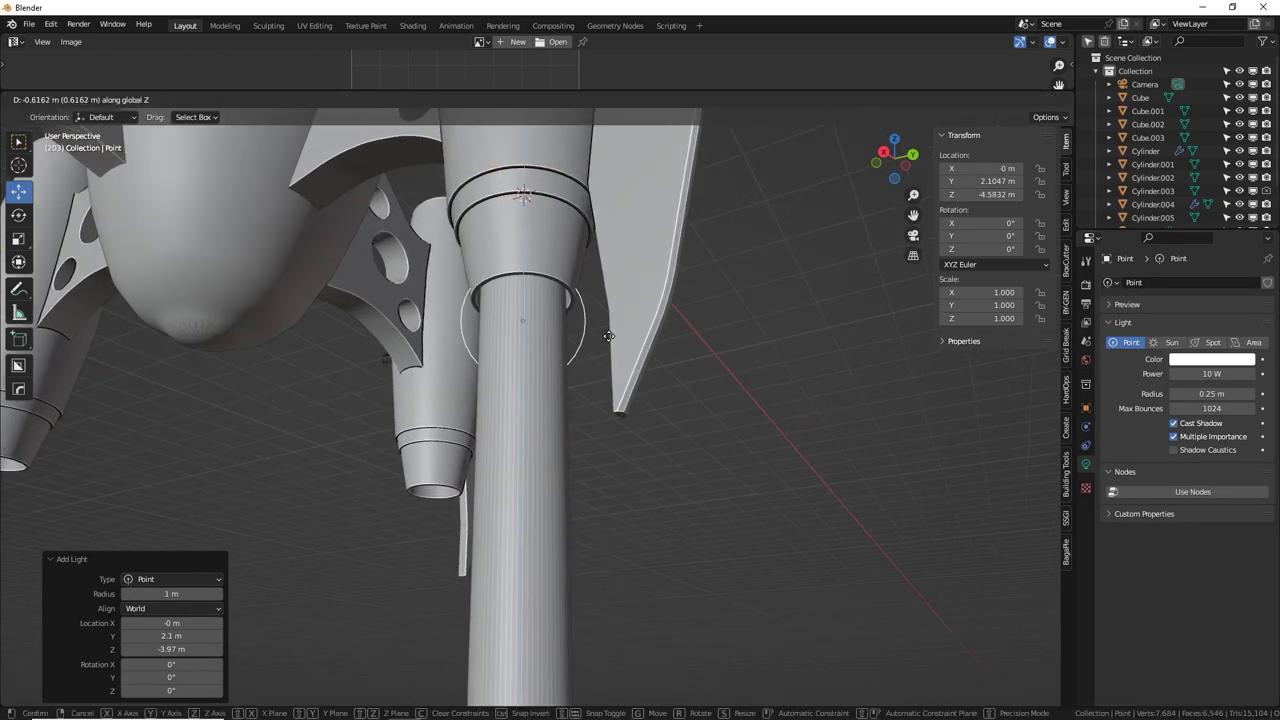
left_click(610, 333)
middle_click_drag(611, 332, 586, 386)
Set the point light's color to saturated orange and its power to 1000 W.
left_click(1237, 365)
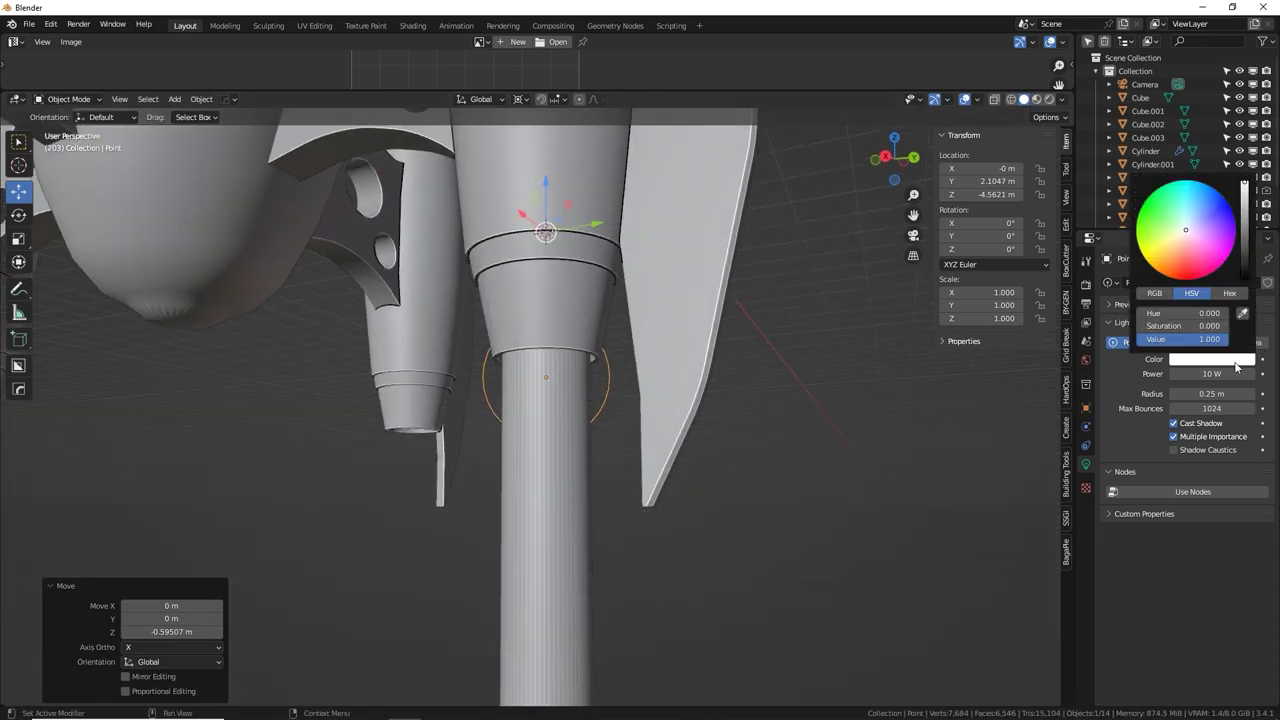
left_click_drag(1184, 232, 1168, 277)
left_click(1210, 374)
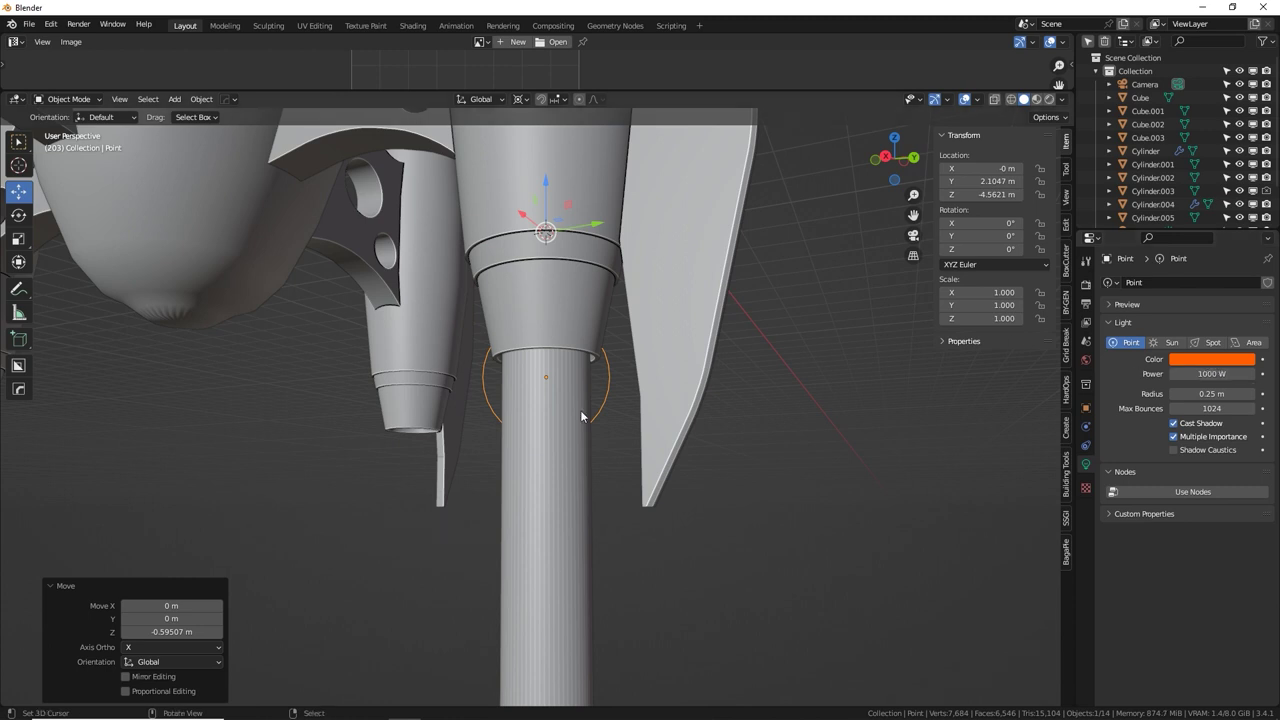
Select the exhaust cylinder, turn an enlarged upper area into a Shader Editor, and create a new material named Thrust.
left_click(535, 508)
middle_click_drag(541, 470, 428, 423)
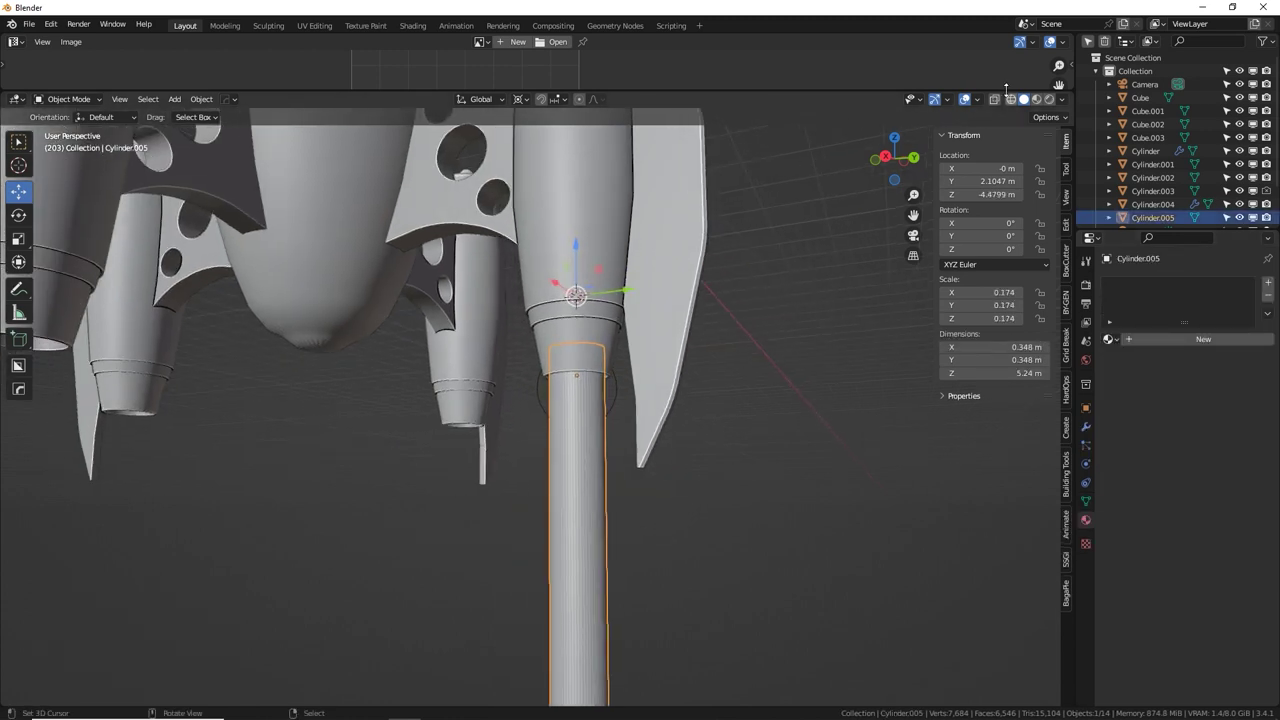
left_click_drag(1006, 90, 959, 360)
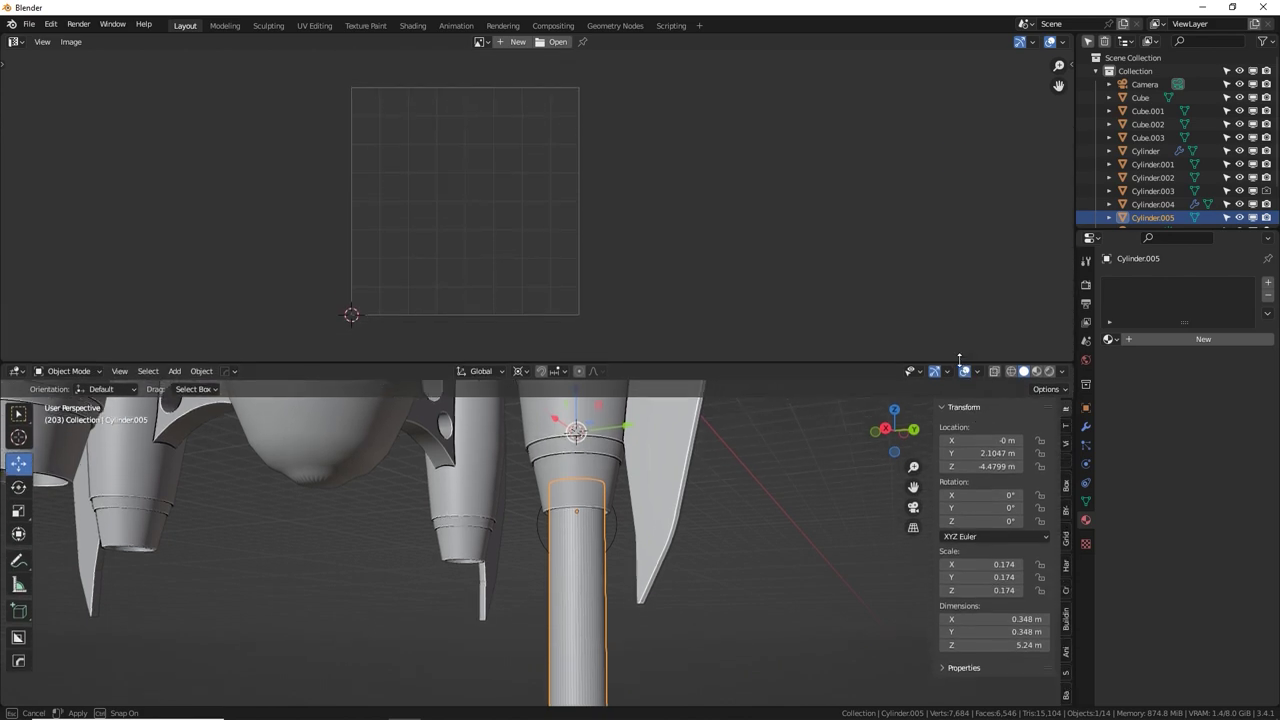
left_click(15, 42)
left_click(57, 183)
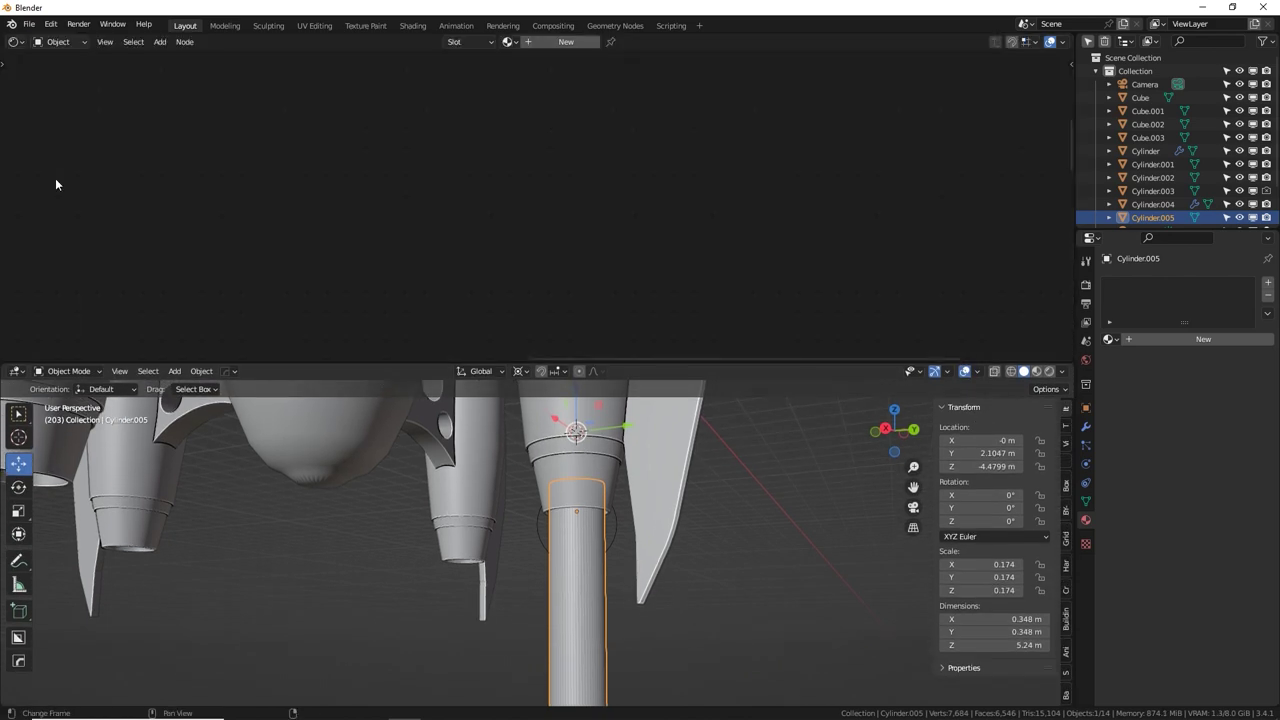
left_click(563, 43)
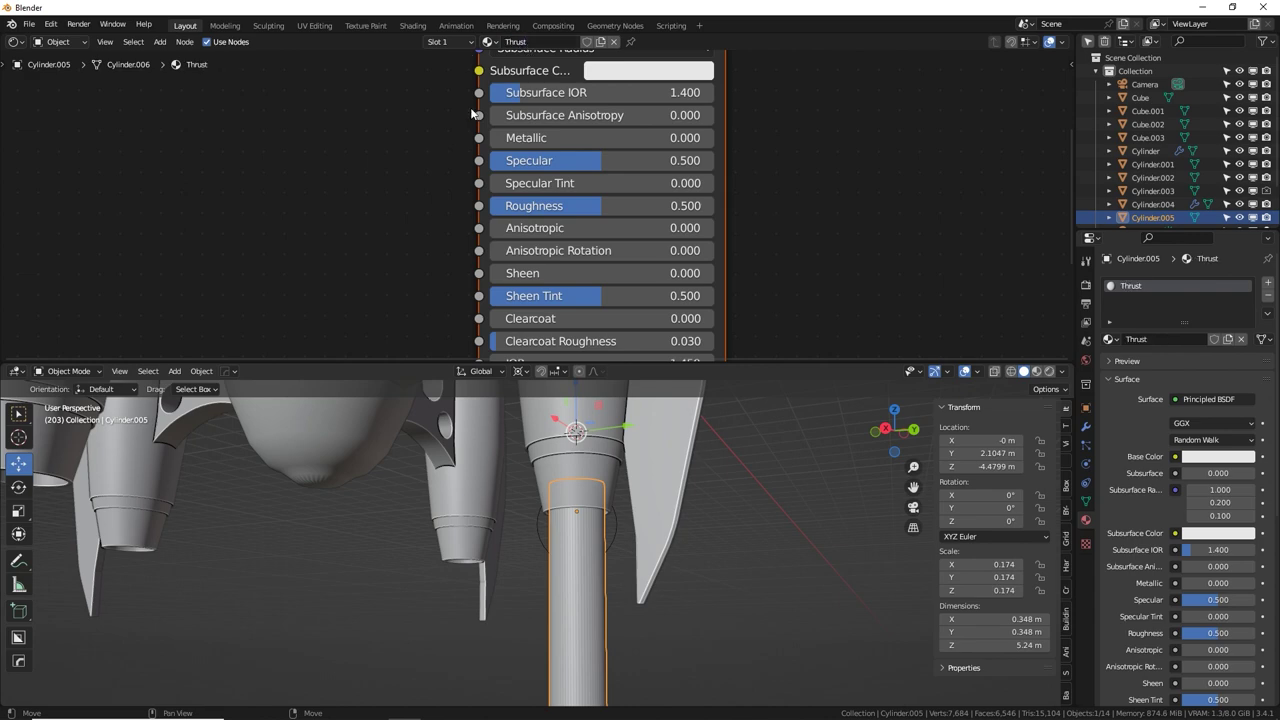
Replace the Thrust material's Principled BSDF with a Principled Volume node connected to the Material Output's Volume input.
scroll(471, 113, "down", 3)
key("x")
key("shift+a")
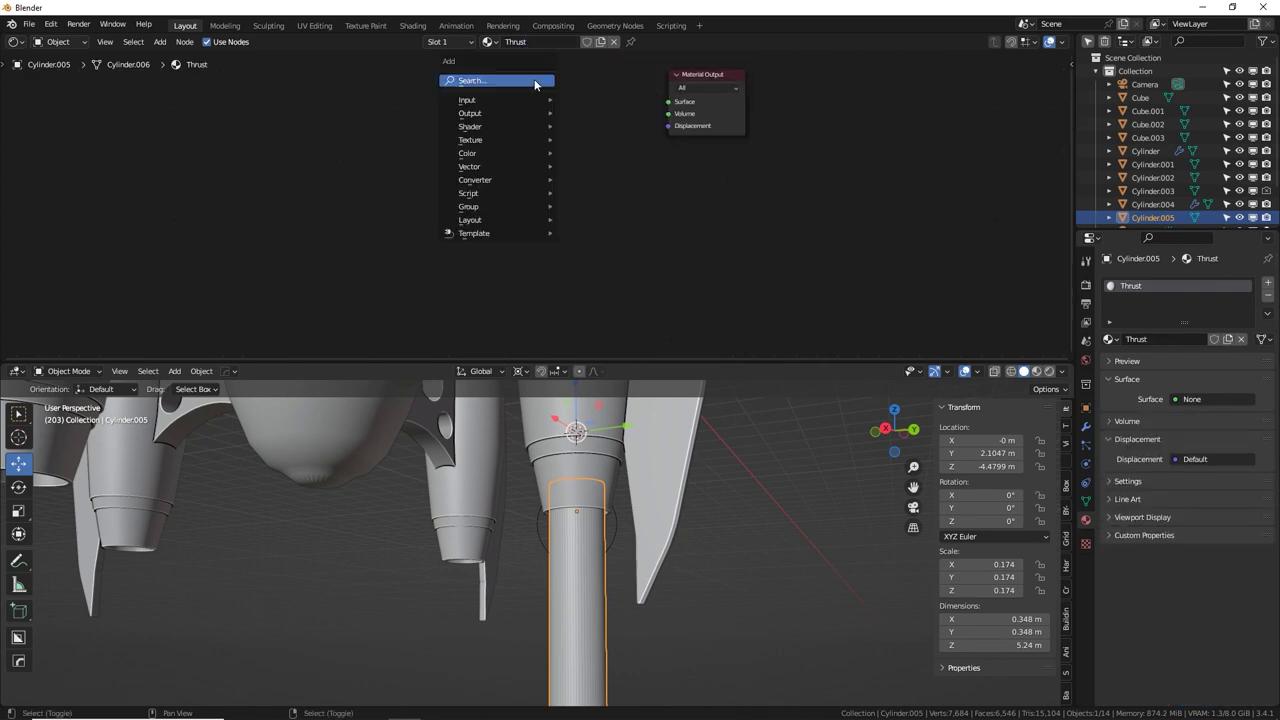
type("vol")
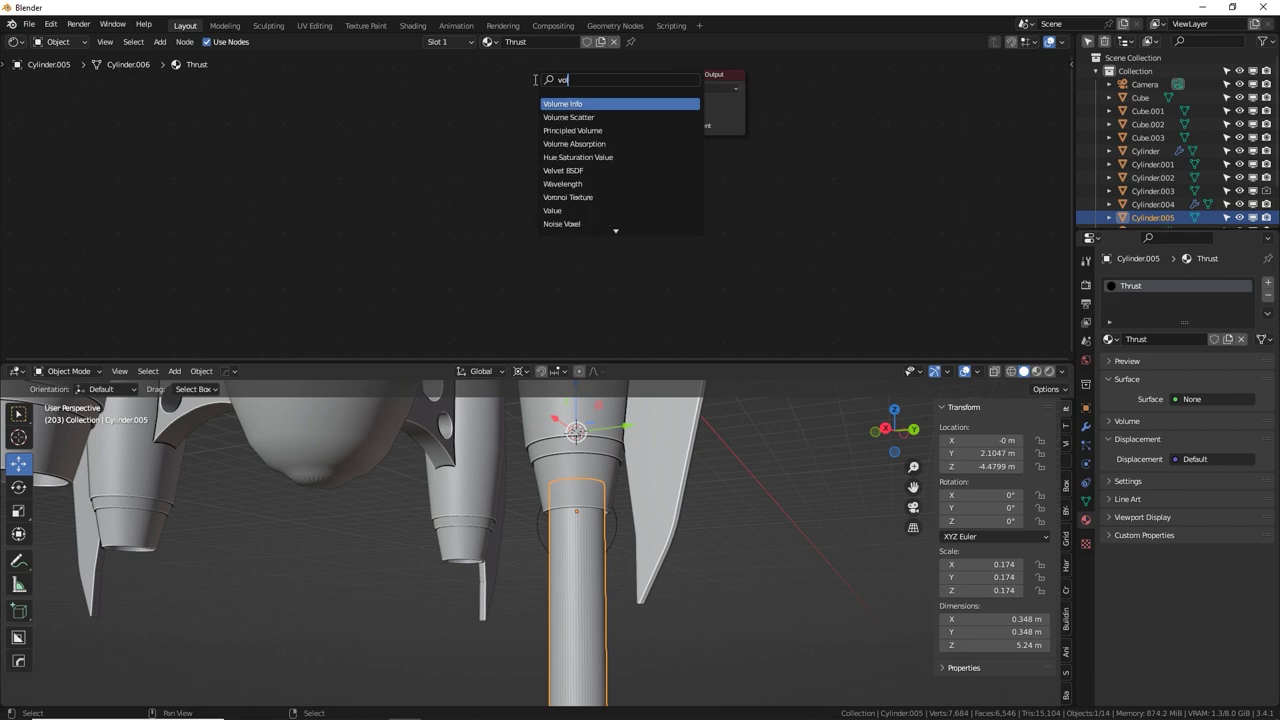
left_click(575, 130)
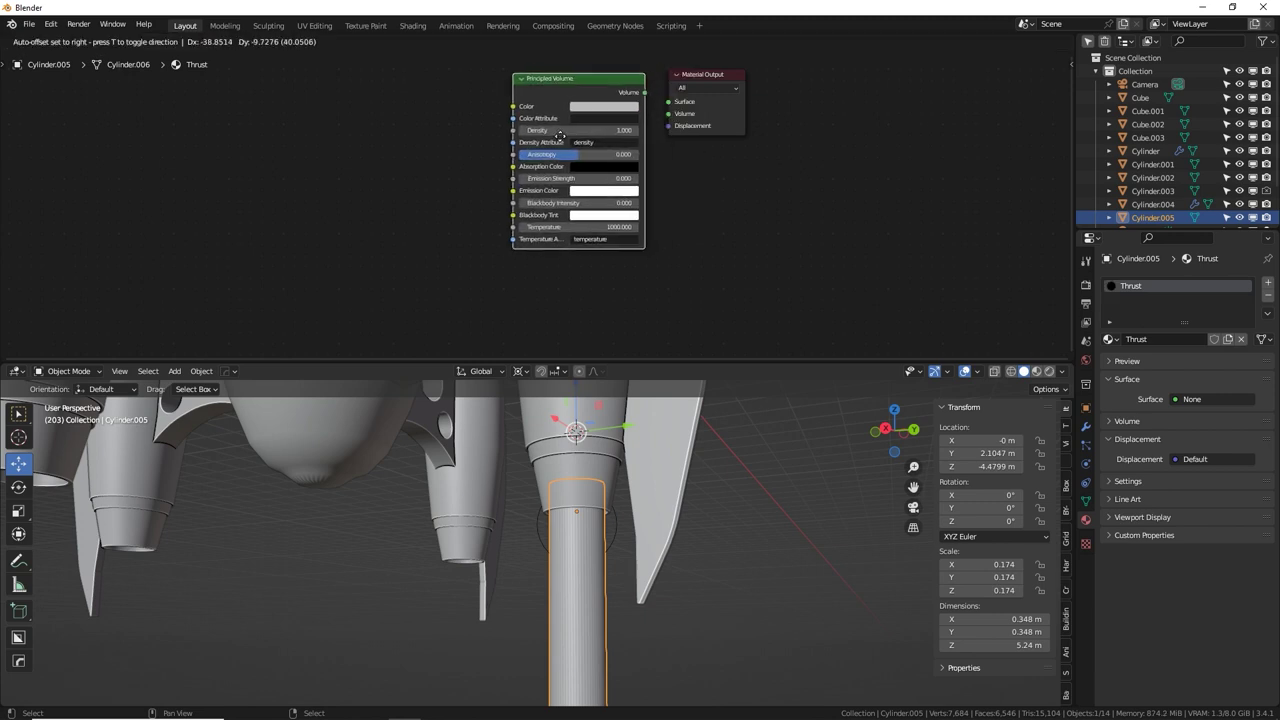
left_click(600, 80)
left_click_drag(600, 85, 680, 117)
scroll(680, 117, "up", 2)
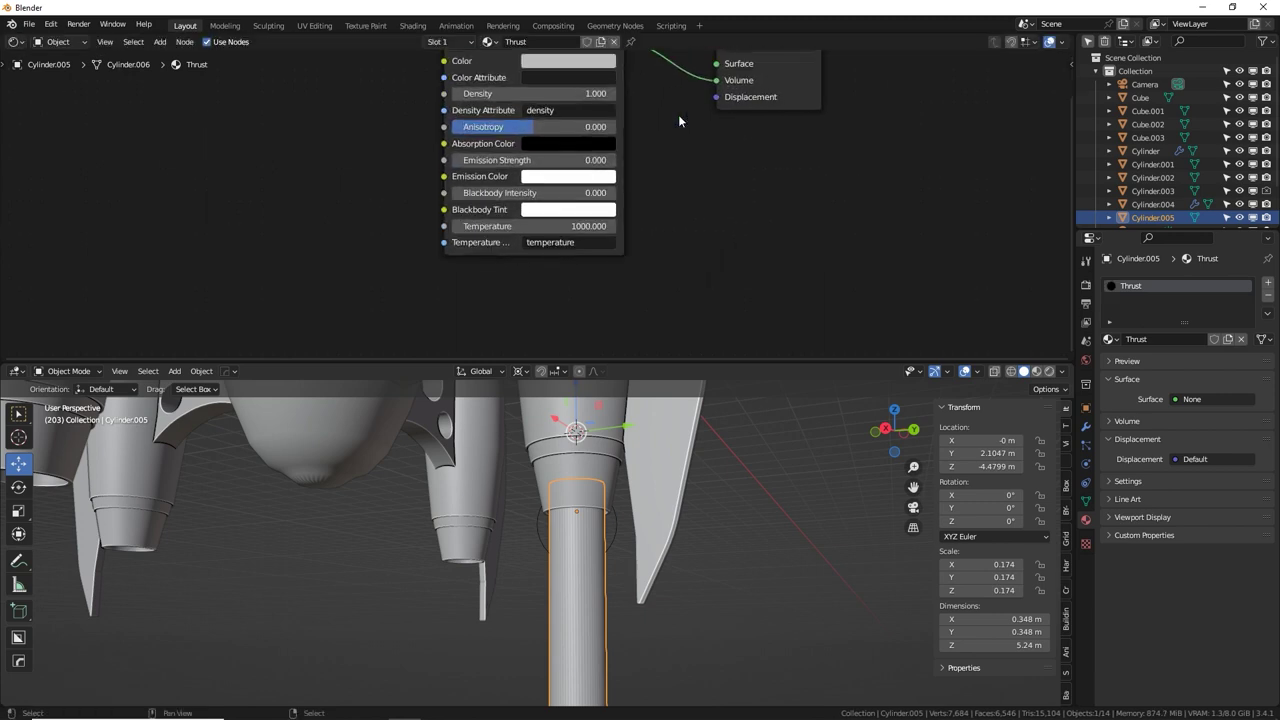
Add a Gradient Texture node and connect its Color output to the Principled Volume's Density.
middle_click_drag(520, 93, 631, 81)
key("shift+a")
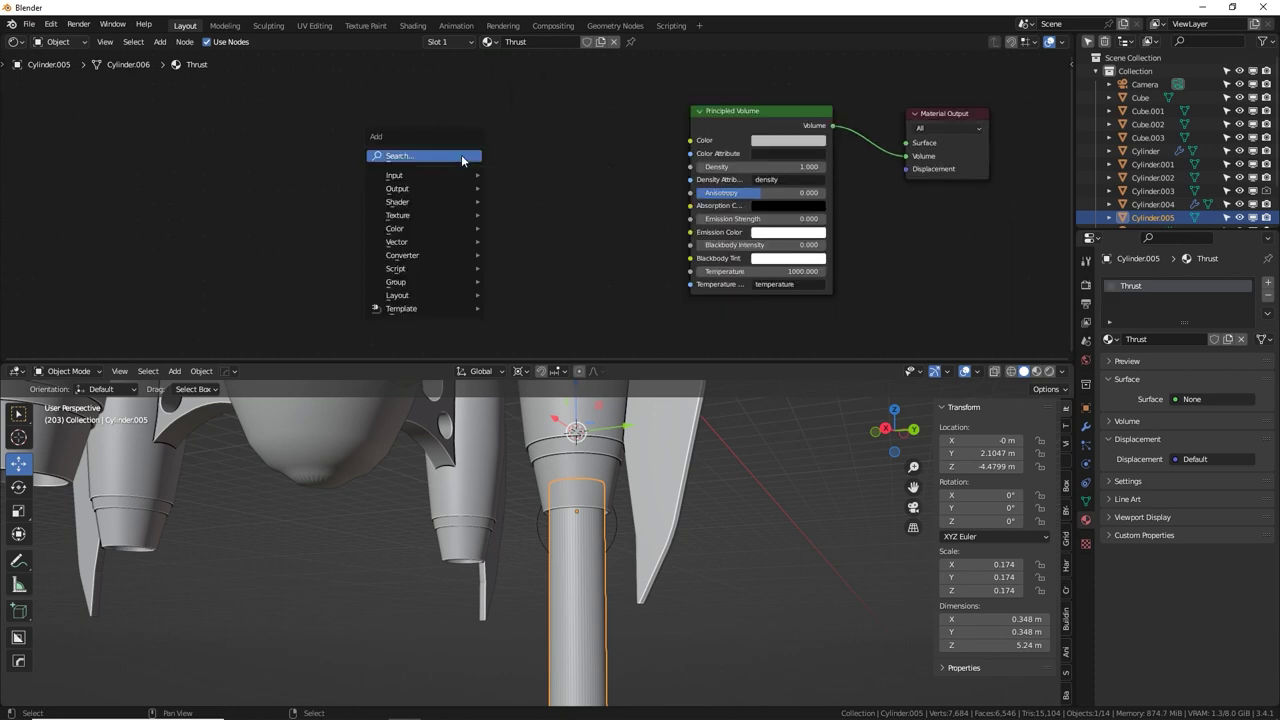
left_click(464, 157)
type("grad")
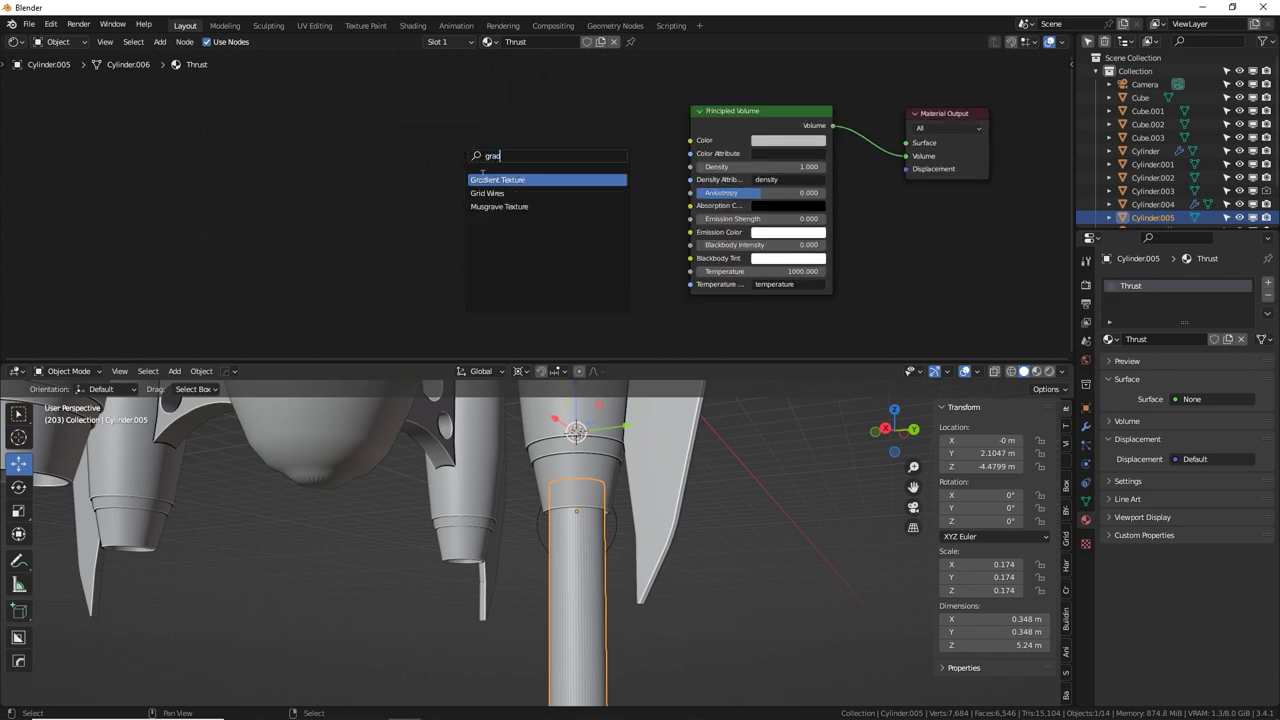
left_click(547, 181)
left_click_drag(533, 155, 690, 166)
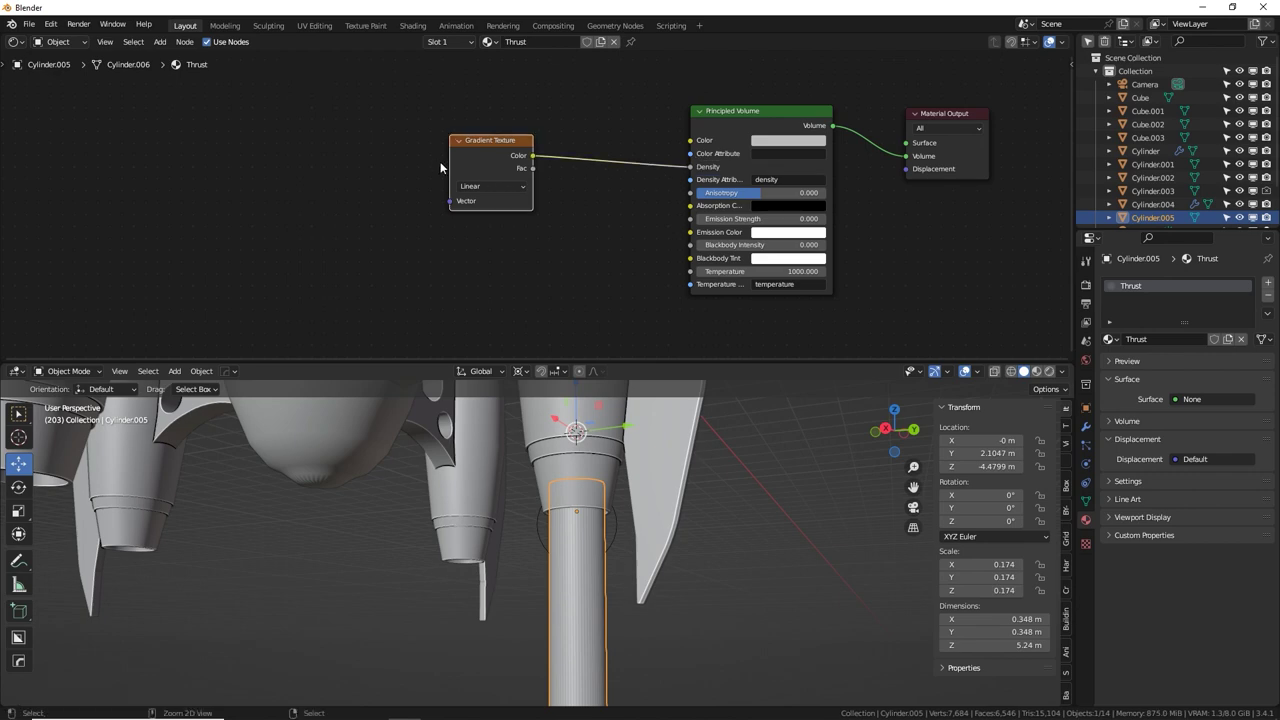
Add Texture Coordinate and Mapping nodes to the Gradient Texture, feed the Mapping from Object coordinates, and space both nodes away from the gradient.
key("ctrl+t")
middle_click_drag(382, 176, 402, 126)
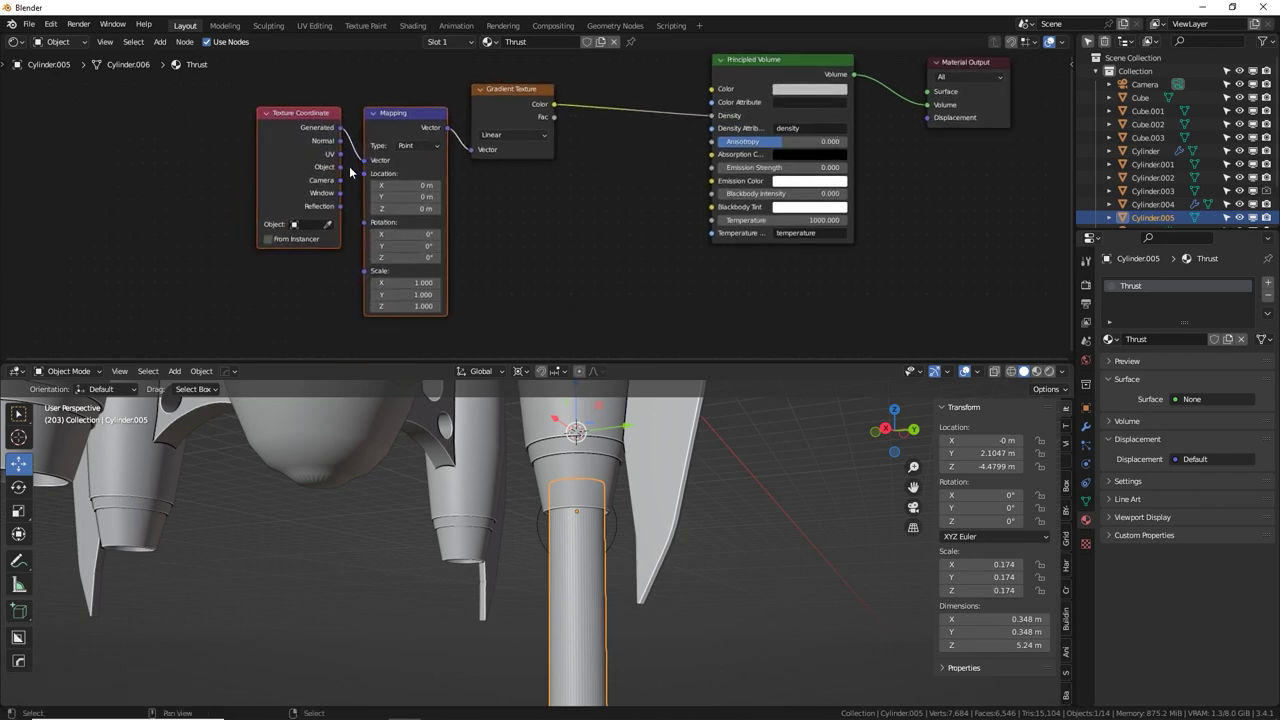
left_click_drag(340, 166, 364, 160)
left_click_drag(300, 113, 216, 80)
left_click_drag(383, 113, 300, 80)
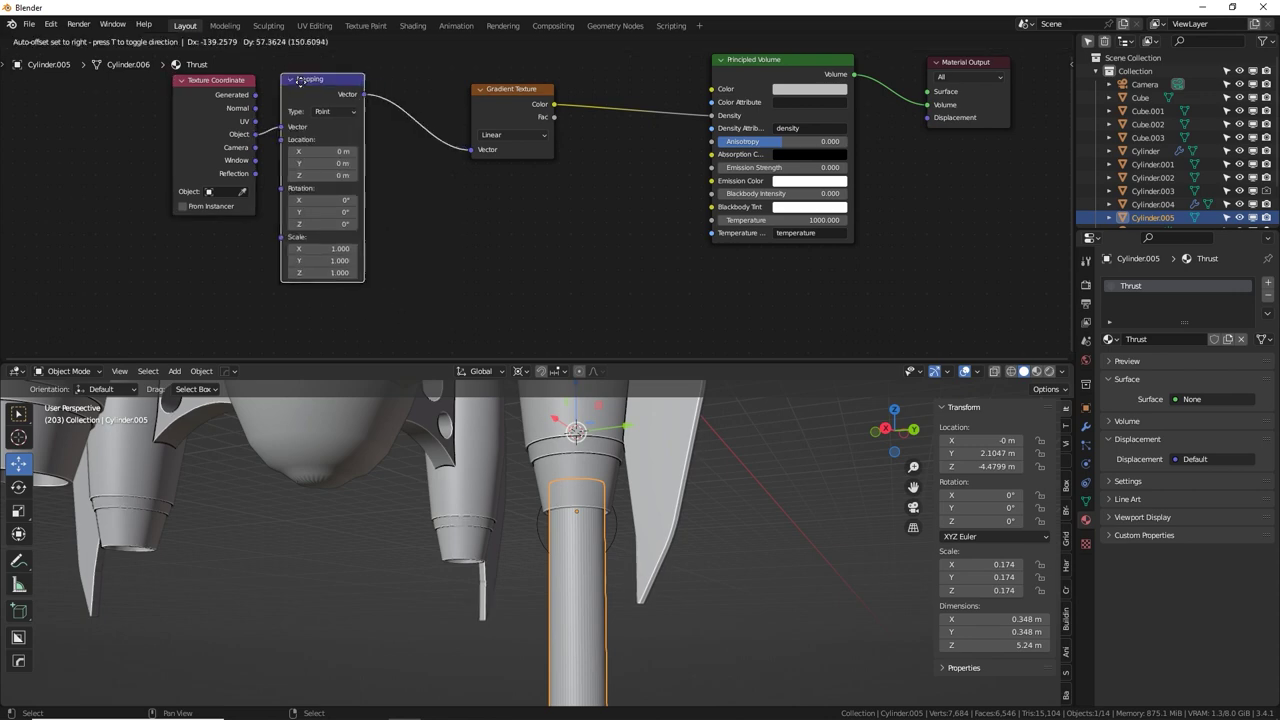
left_click_drag(215, 80, 185, 78)
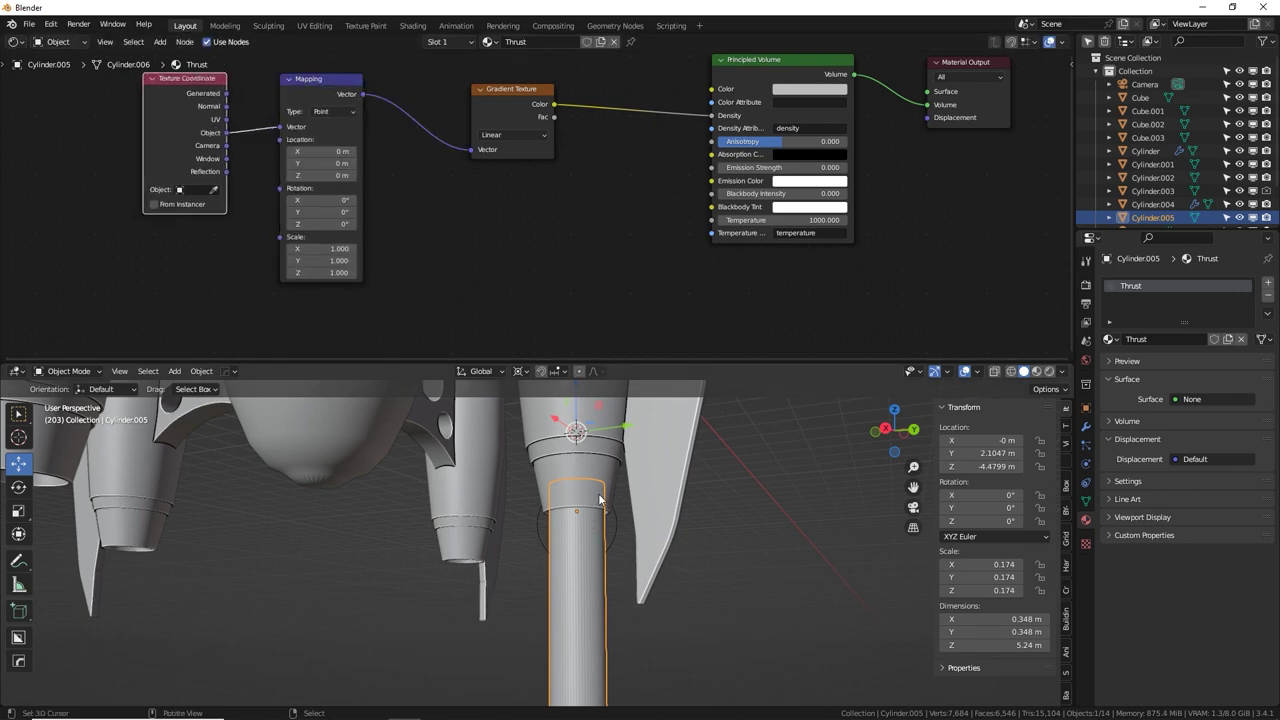
Set the Gradient Texture's type to Spherical.
middle_click_drag(571, 517, 557, 513, "shift")
scroll(559, 517, "up", 5)
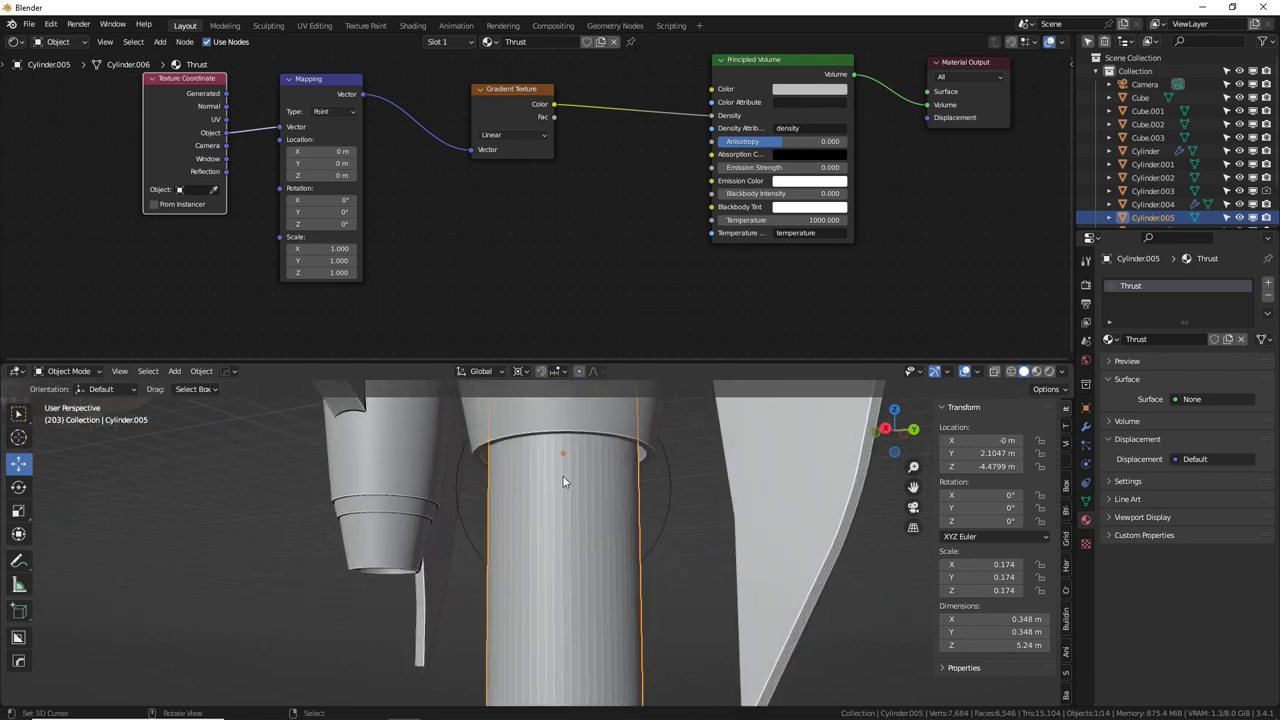
scroll(564, 480, "down", 4)
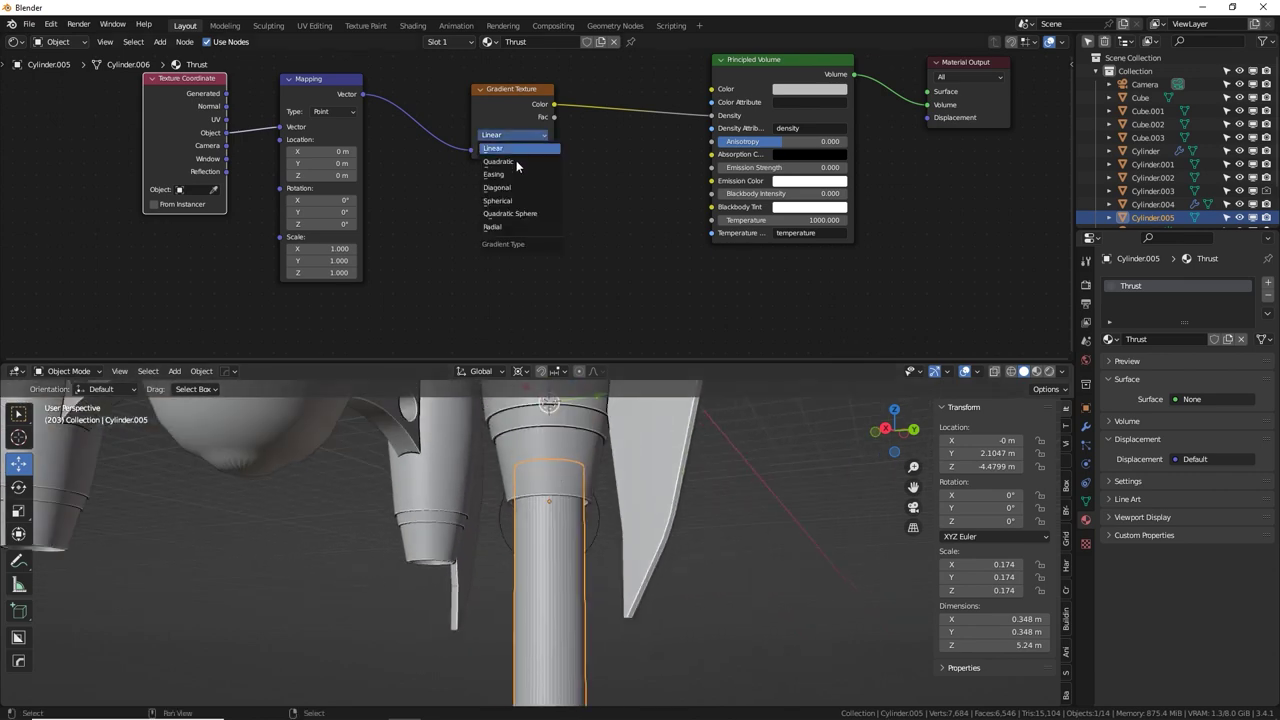
left_click(512, 201)
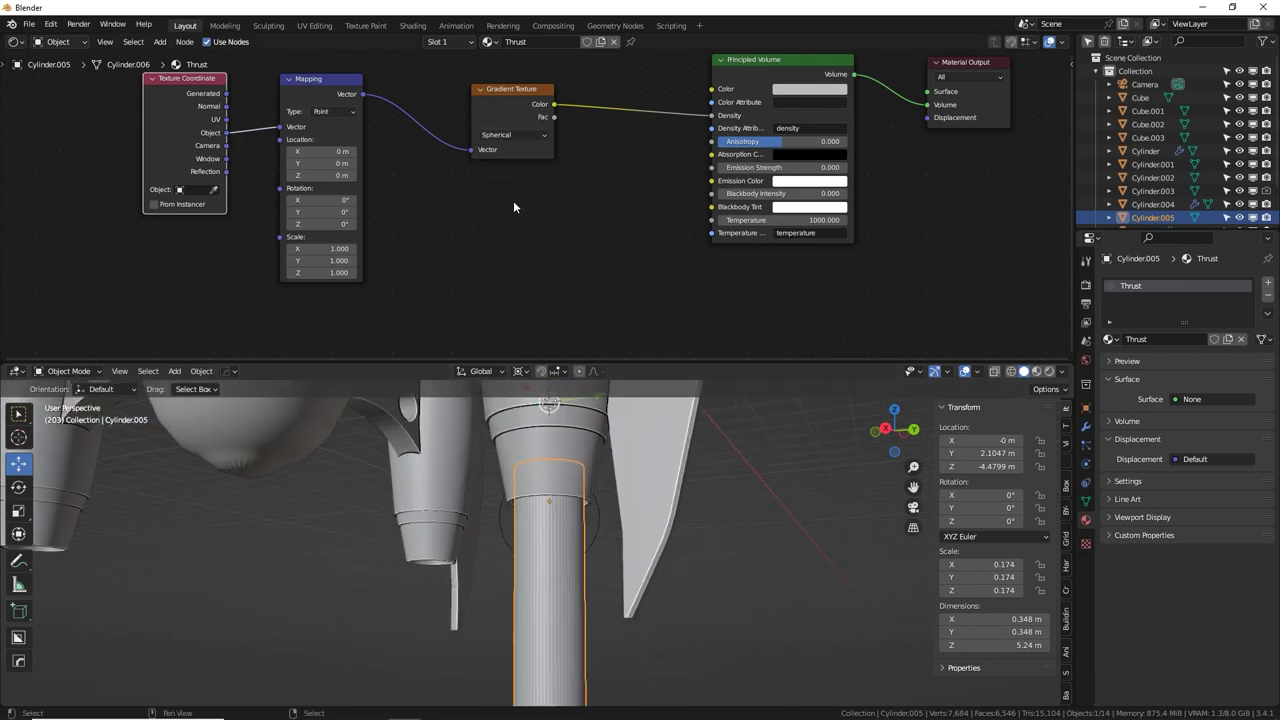
Switch the 3D viewport to rendered shading and deselect everything to preview the exhaust at the nozzle.
left_click(1049, 371)
mouse_move(588, 520)
middle_mouse_down("shift")
mouse_move(686, 557)
mouse_move(598, 492)
middle_mouse_up("shift")
key("alt+a")
scroll(598, 492, "up", 4)
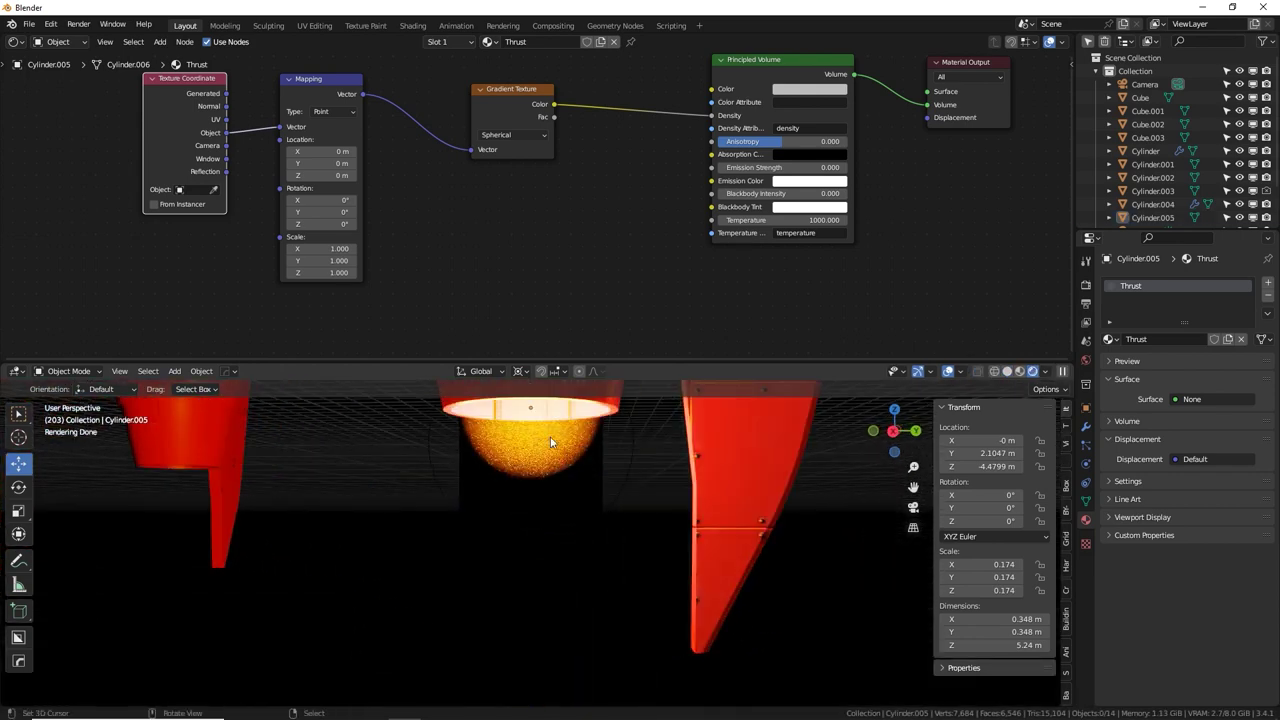
Select the exhaust cylinder and examine the shape of the rendered spherical gradient beneath the nozzle relative to the cylinder's origin.
scroll(539, 476, "down", 2)
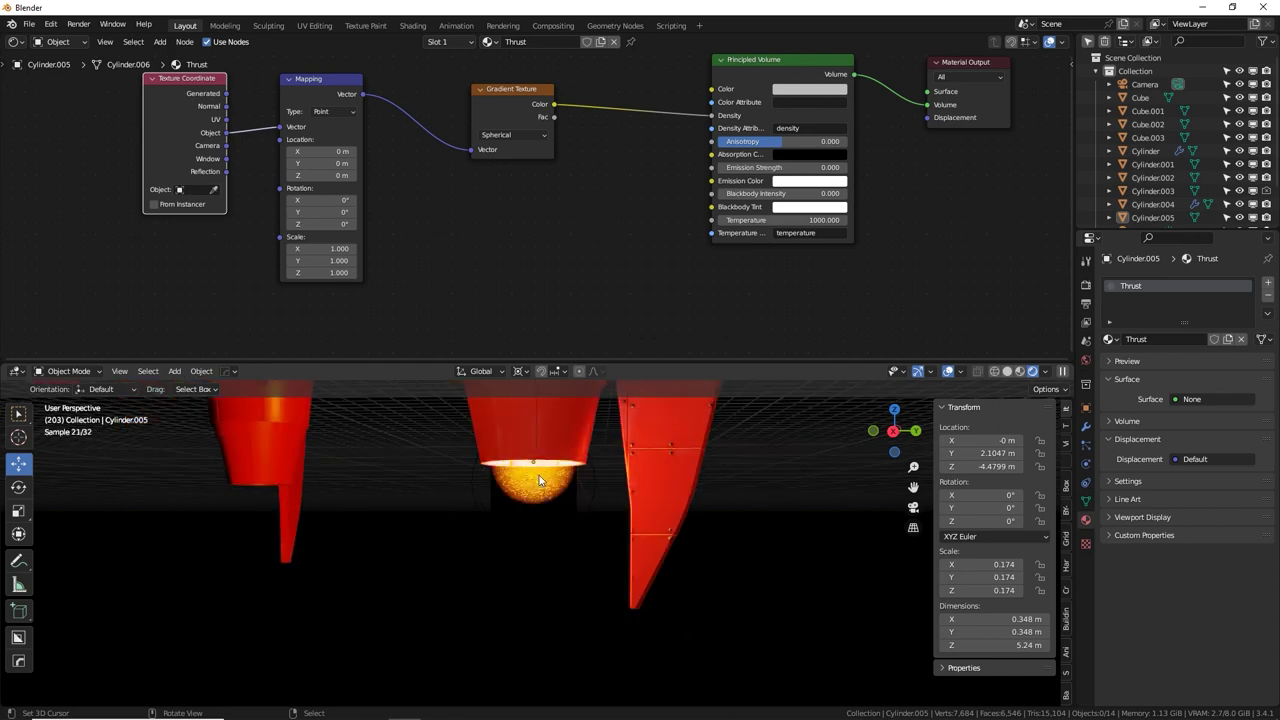
middle_click_drag(561, 532, 556, 513)
left_click(540, 503)
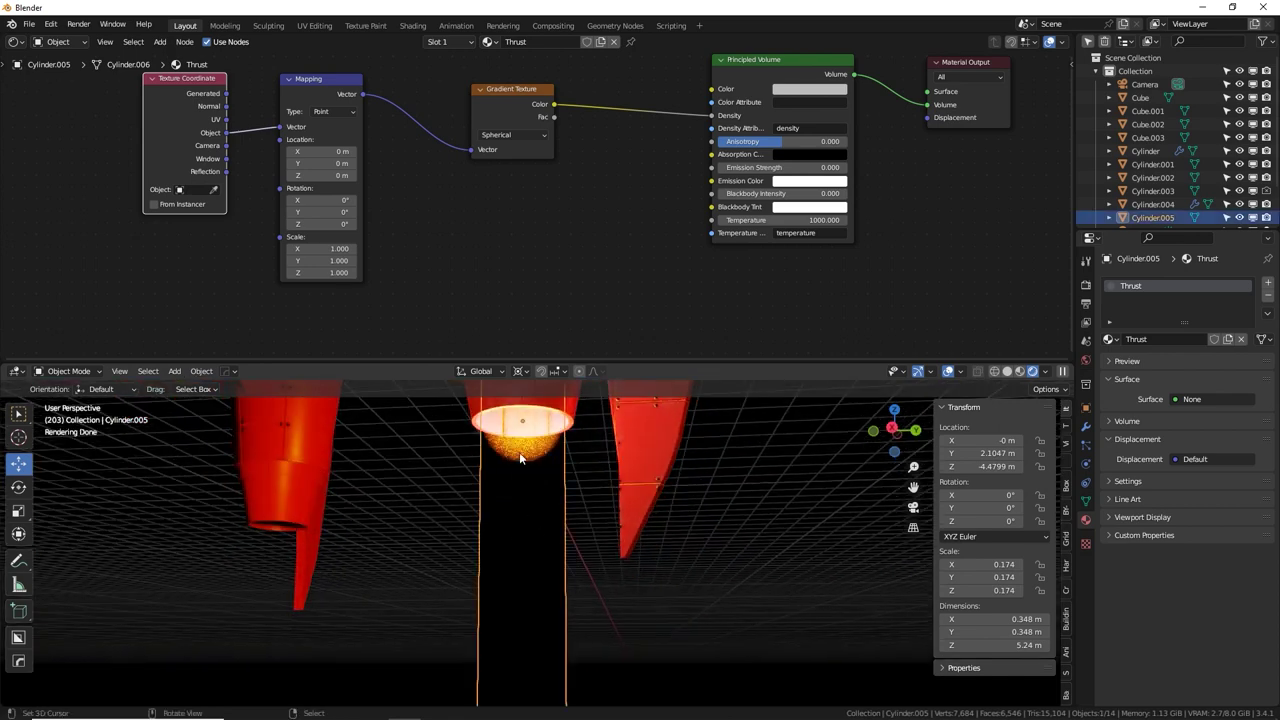
middle_click_drag(520, 458, 553, 480)
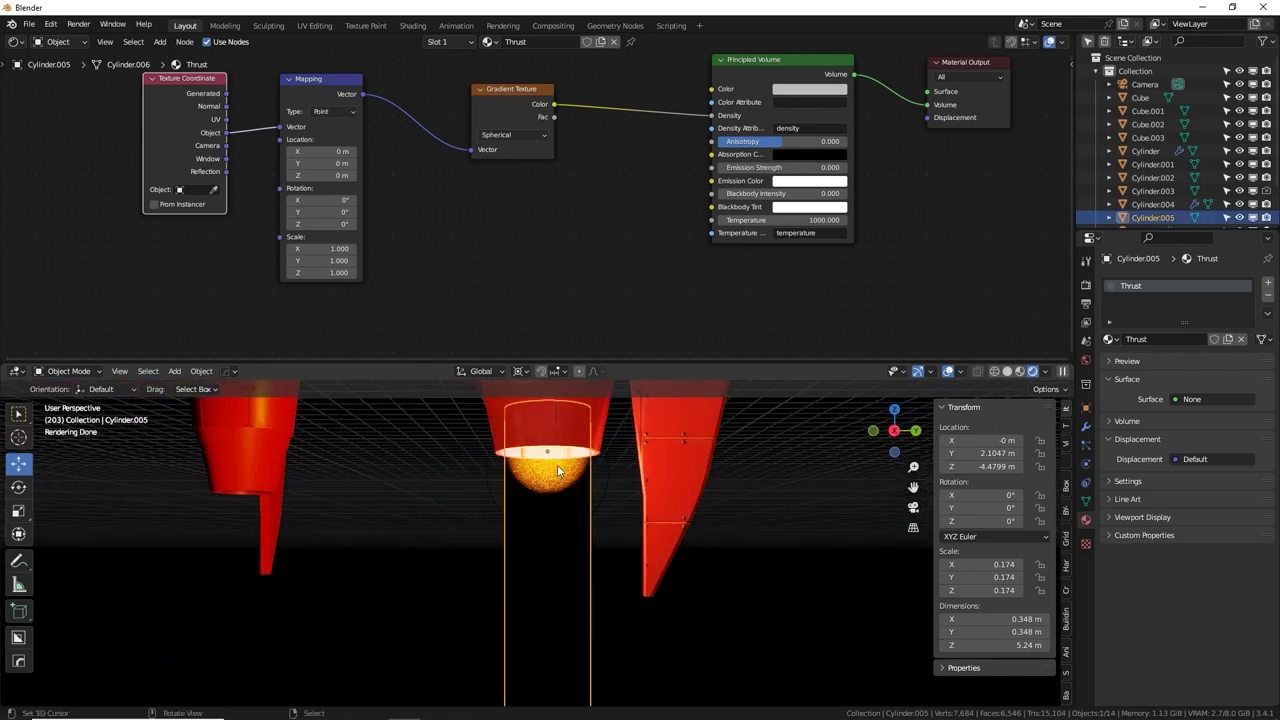
scroll(522, 481, "up", 5)
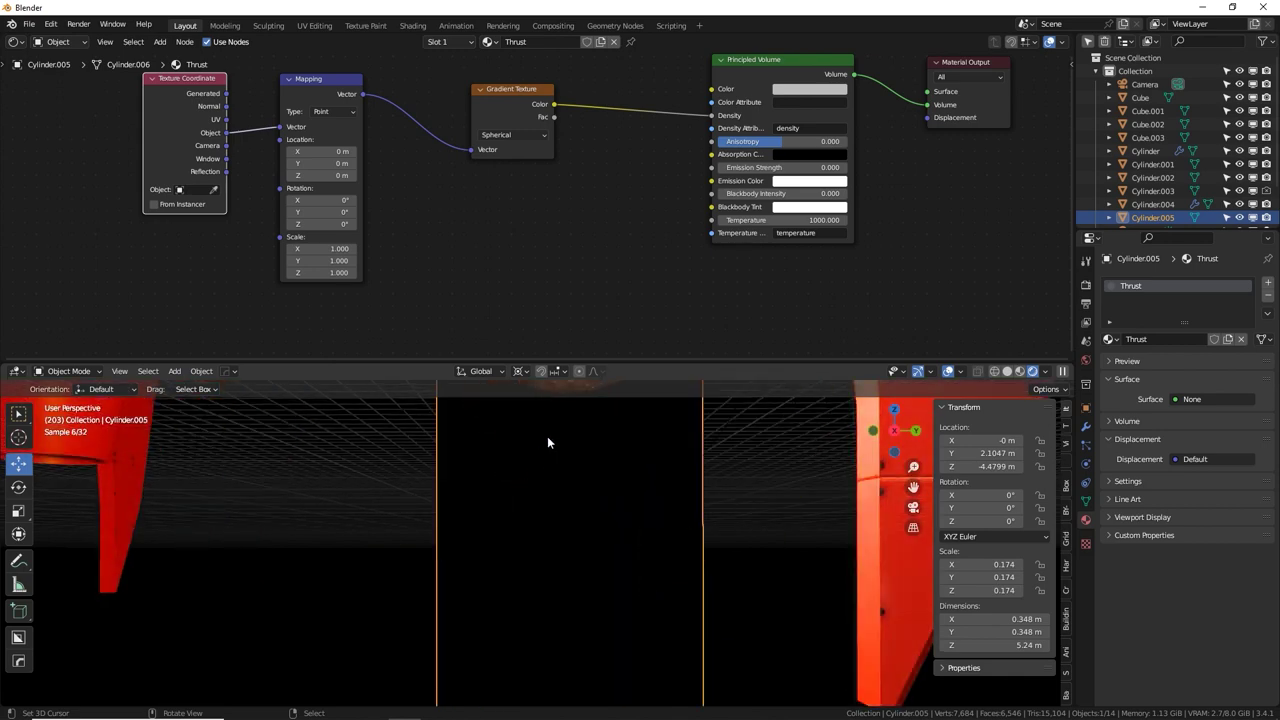
middle_click_drag(547, 436, 519, 527, "shift")
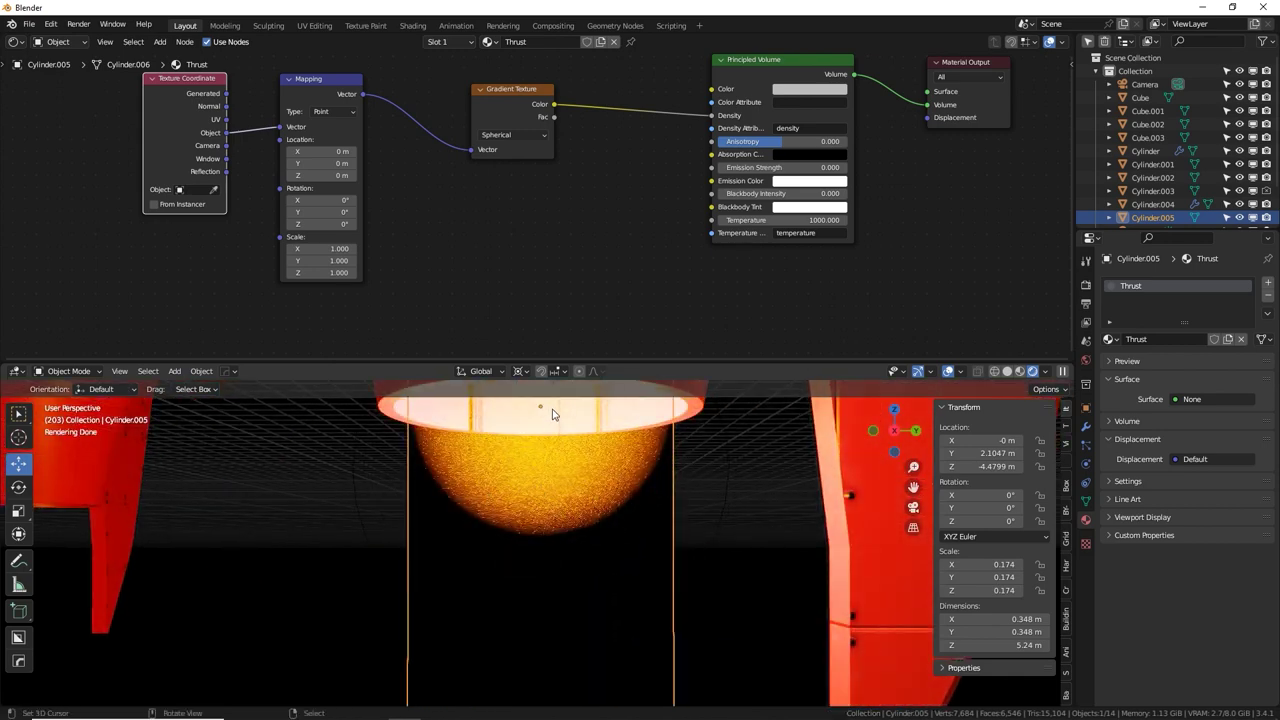
middle_click_drag(557, 445, 598, 509)
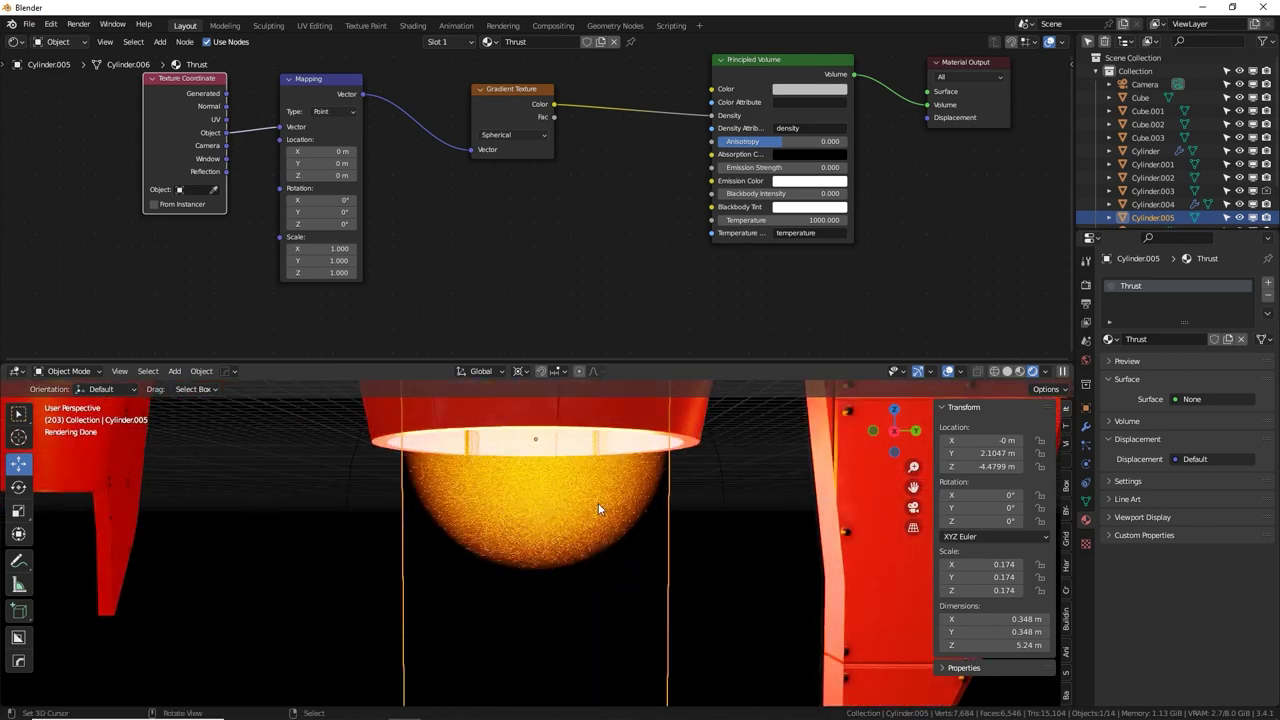
Enlarge the 3D viewport to show more of the exhaust cylinder's length beneath the nozzle.
scroll(598, 507, "down", 2)
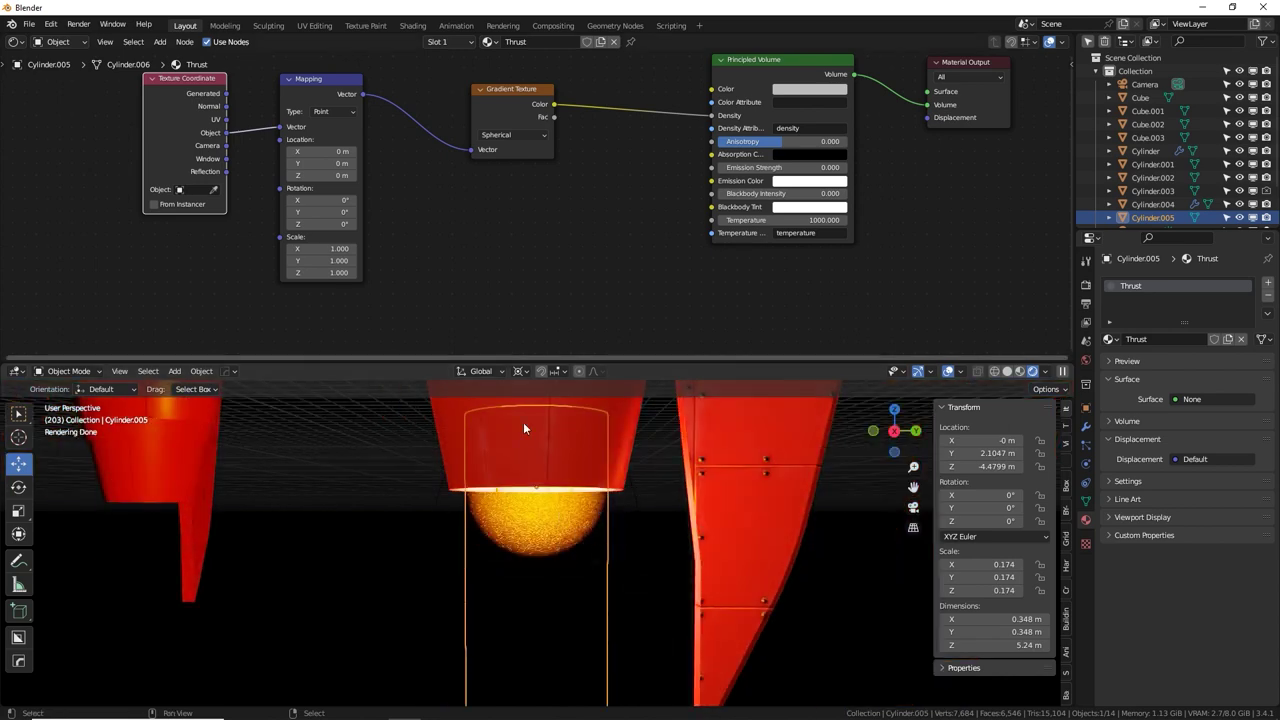
scroll(568, 578, "down", 2)
scroll(570, 518, "down", 2)
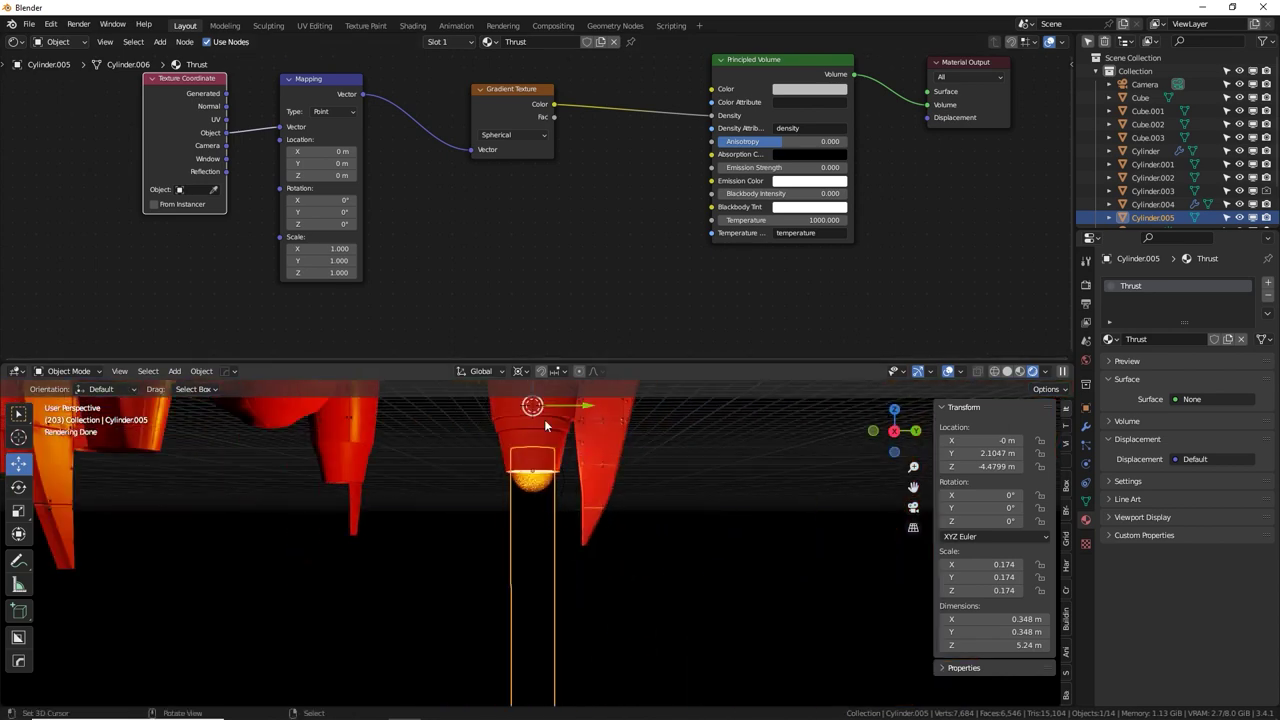
left_click_drag(559, 363, 557, 245)
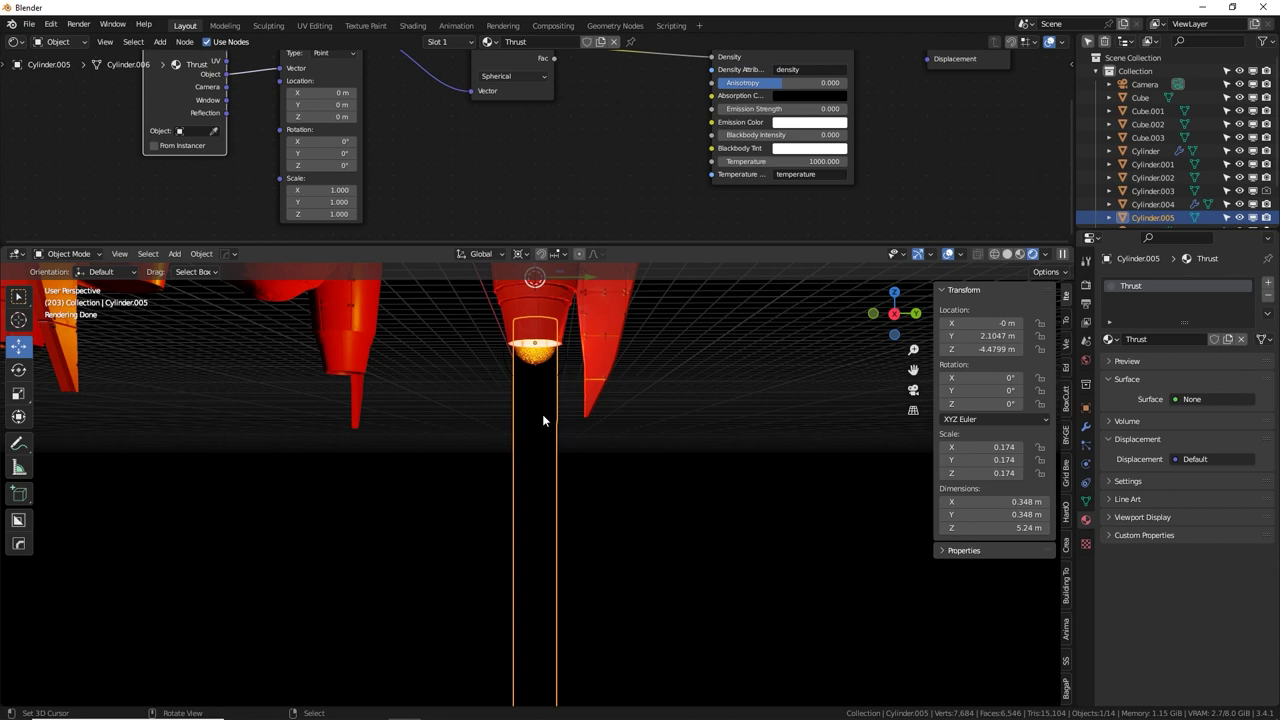
middle_click_drag(591, 449, 597, 434, "shift")
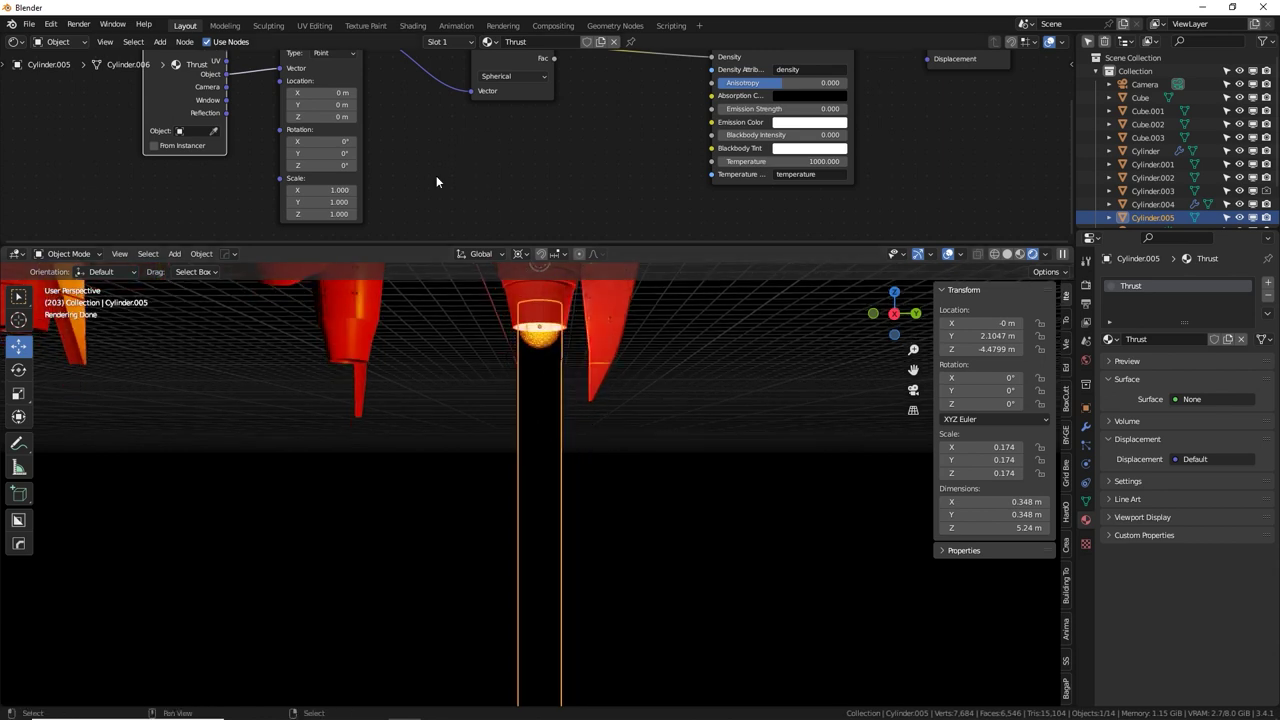
Set the Mapping node's Z scale to 0.05 to stretch the spherical gradient along the exhaust cylinder.
middle_click_drag(417, 181, 461, 172)
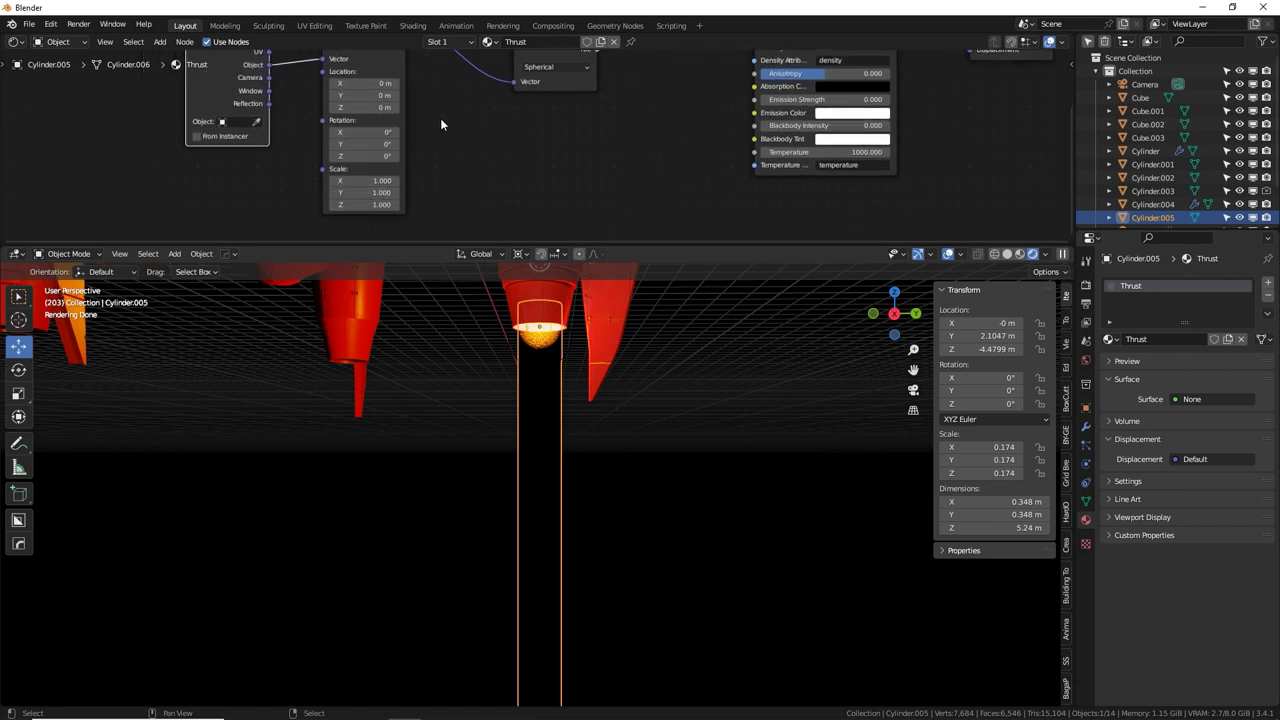
middle_click_drag(441, 119, 423, 183)
left_click_drag(510, 90, 485, 96)
middle_click_drag(448, 196, 466, 122)
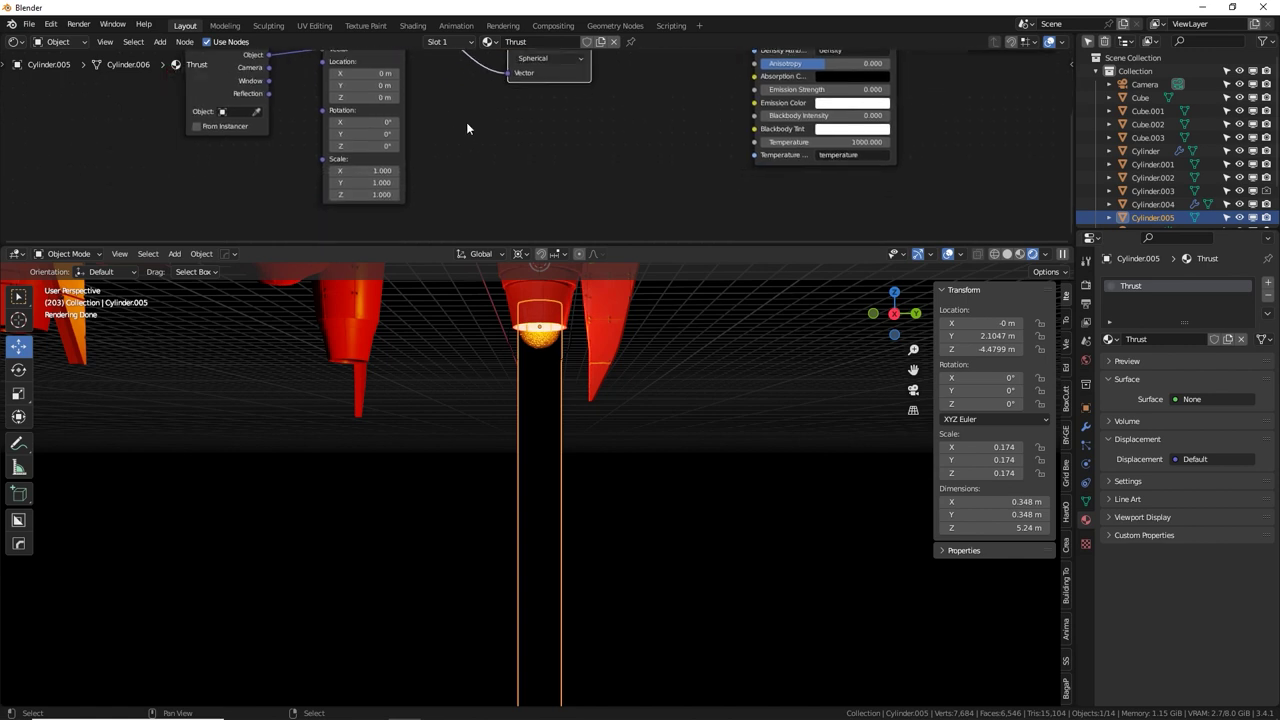
key("Return")
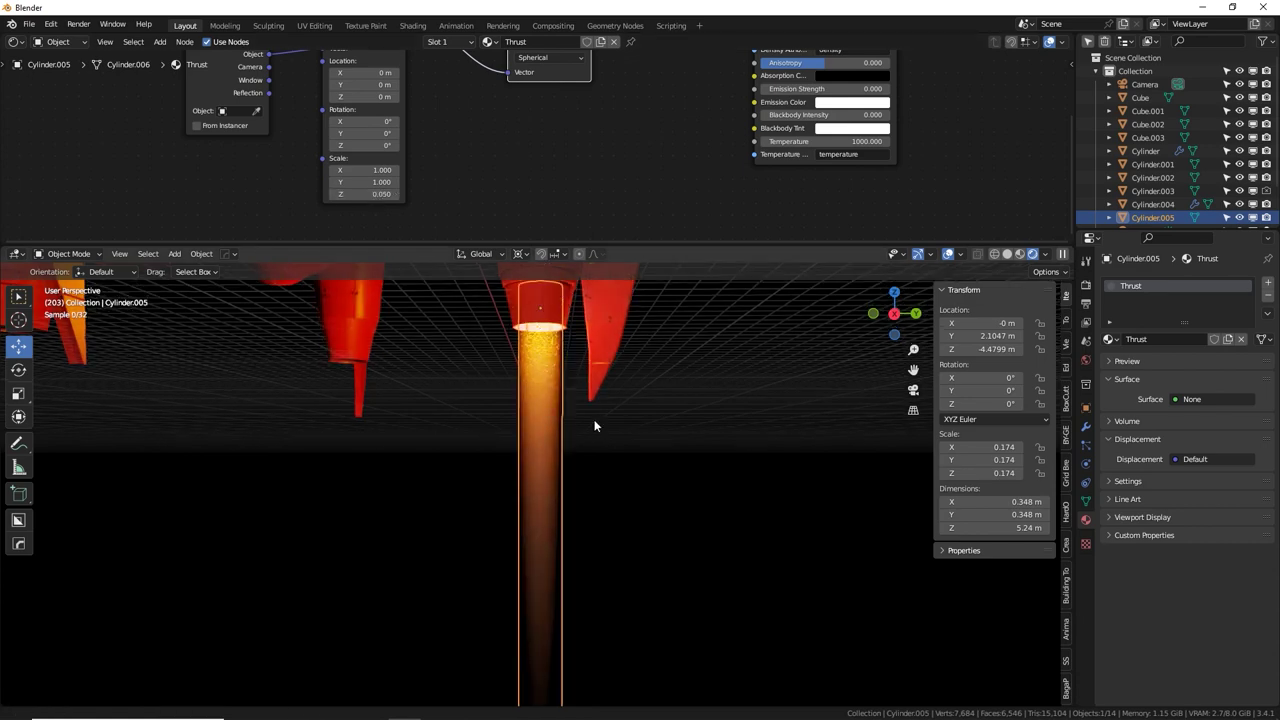
Set the Mapping node's Z scale to 0.03 so the glow fades near the cylinder's end, and deselect everything.
scroll(594, 419, "down", 3)
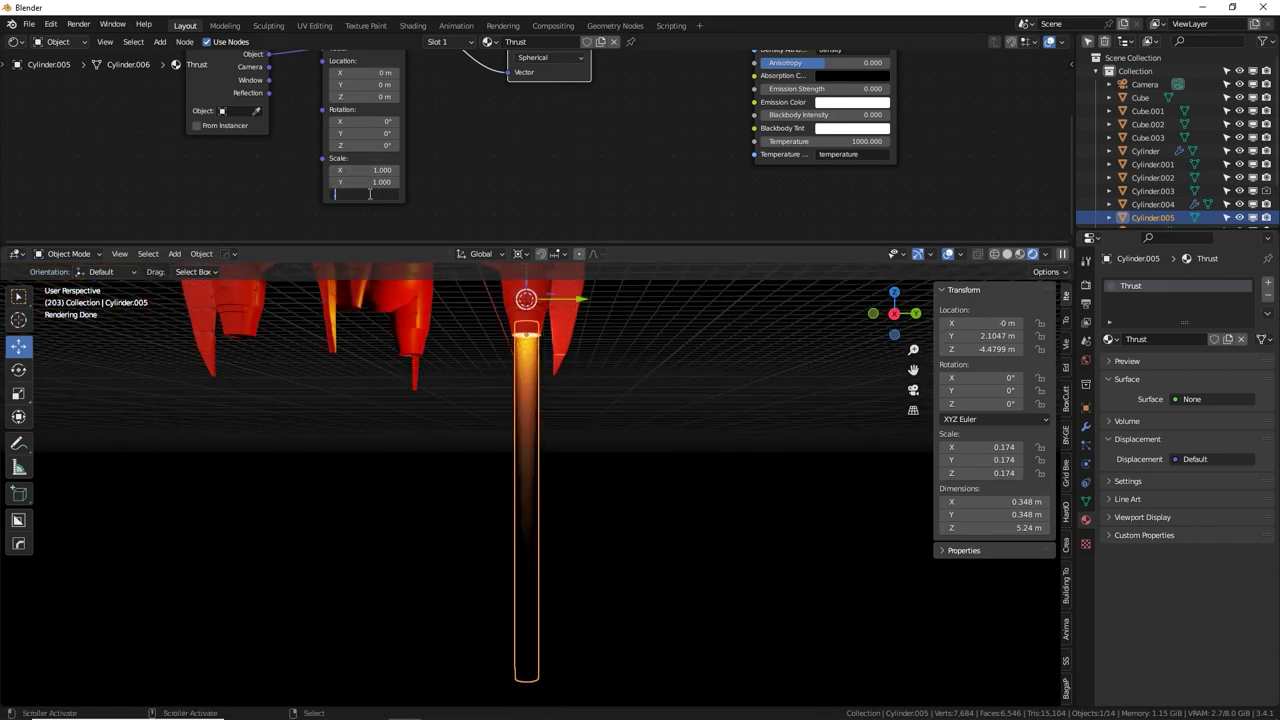
middle_click_drag(586, 600, 533, 672)
left_click(534, 637)
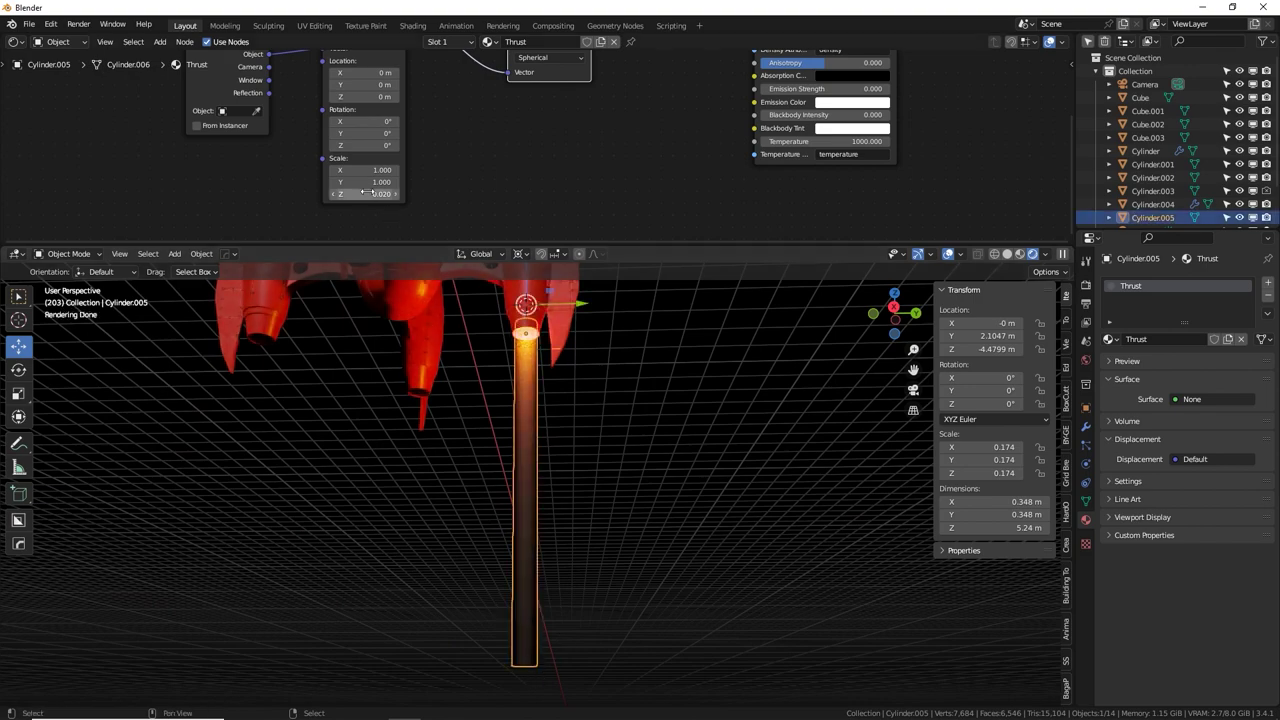
key("Return")
left_click(620, 466)
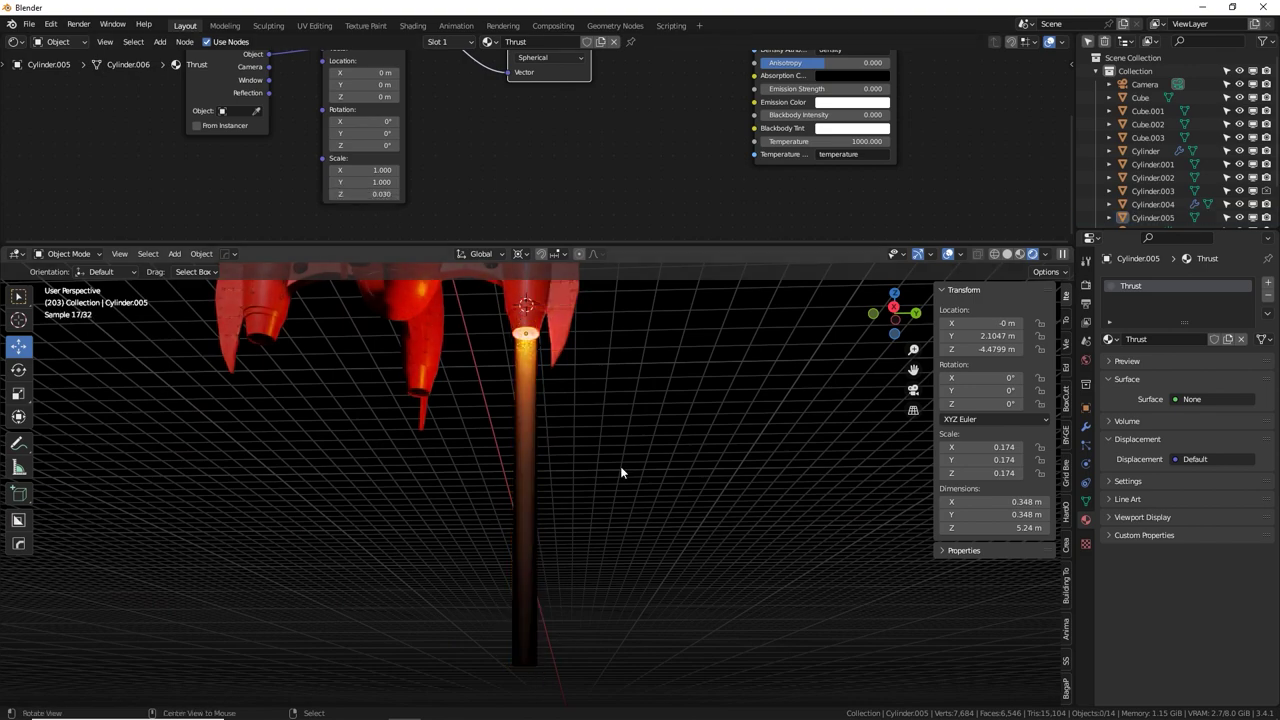
middle_click_drag(620, 466, 580, 434)
middle_click_drag(588, 528, 563, 480)
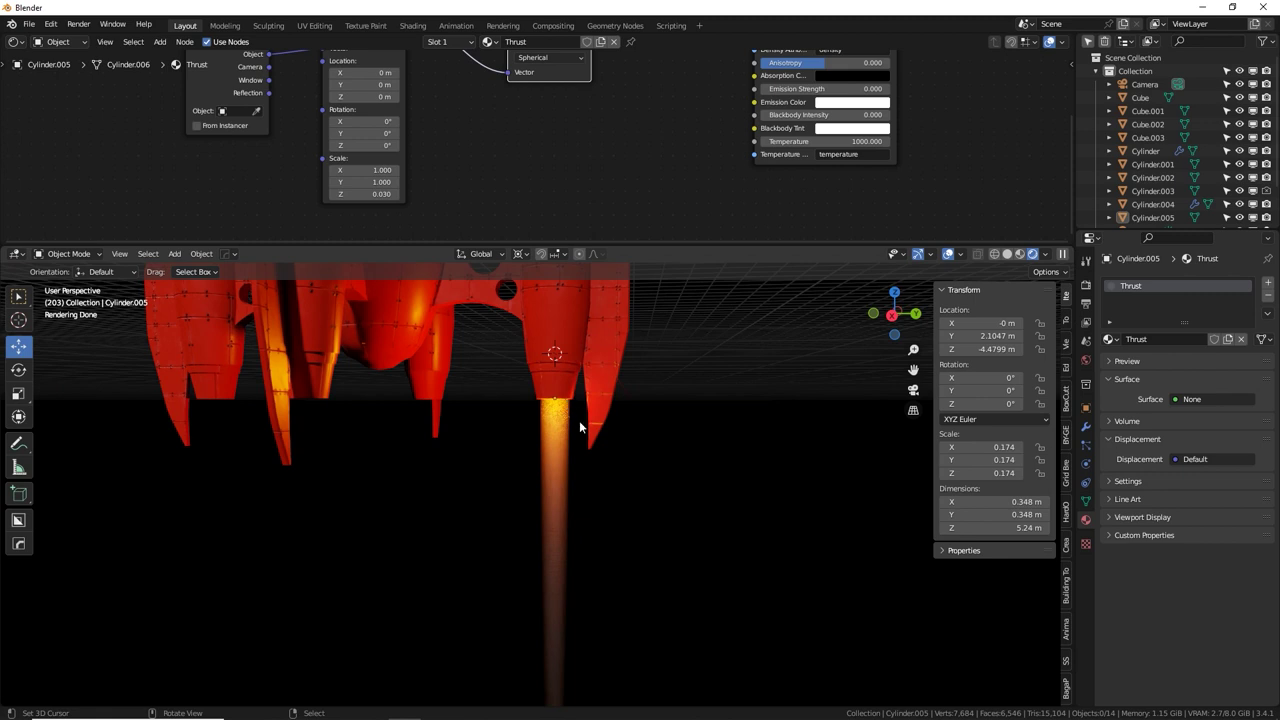
Add a Mix node set to Color and insert it between the Gradient Texture and the volume shader's Density.
middle_click_drag(620, 127, 556, 182)
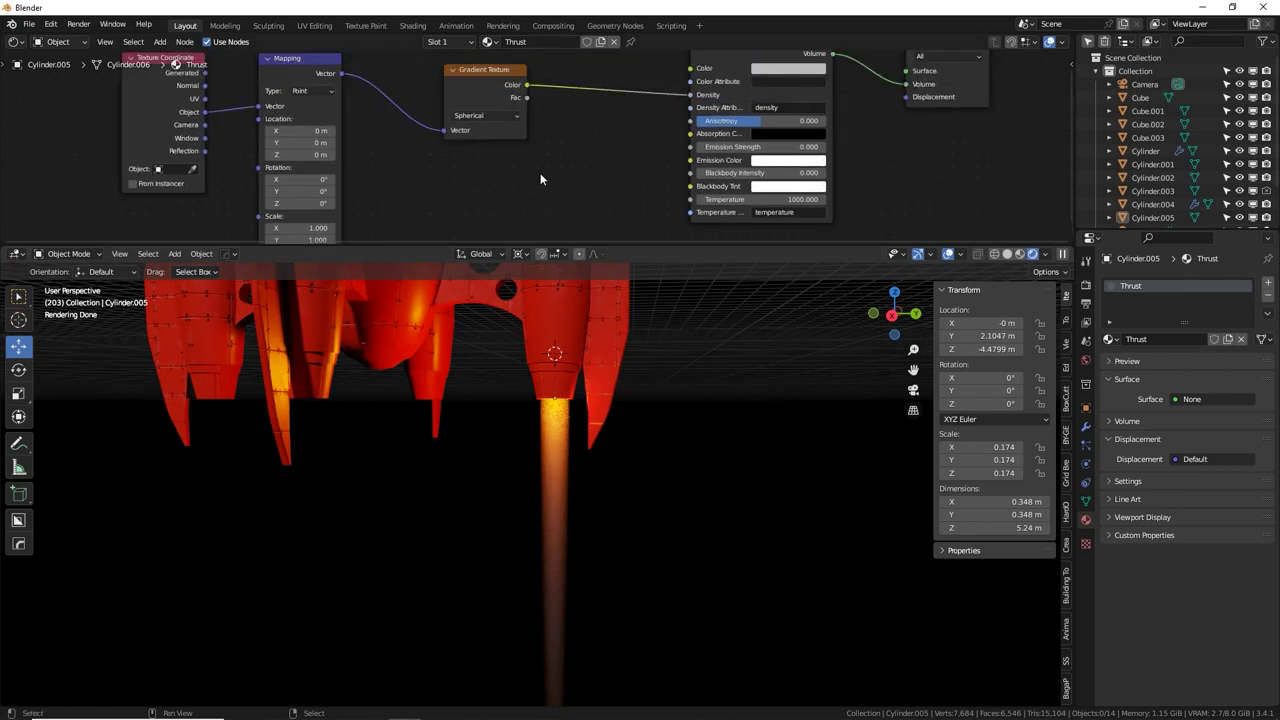
key("shift+a")
type("mix")
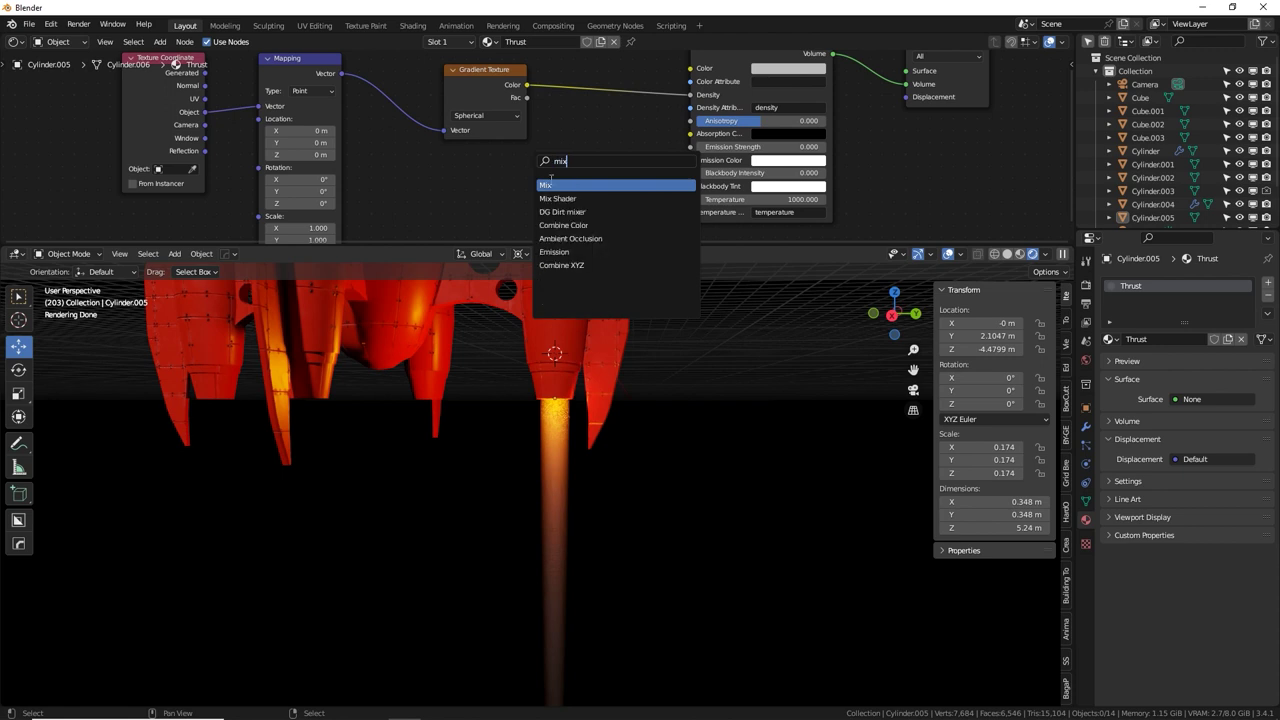
key("Return")
left_click(556, 183)
left_click(559, 183)
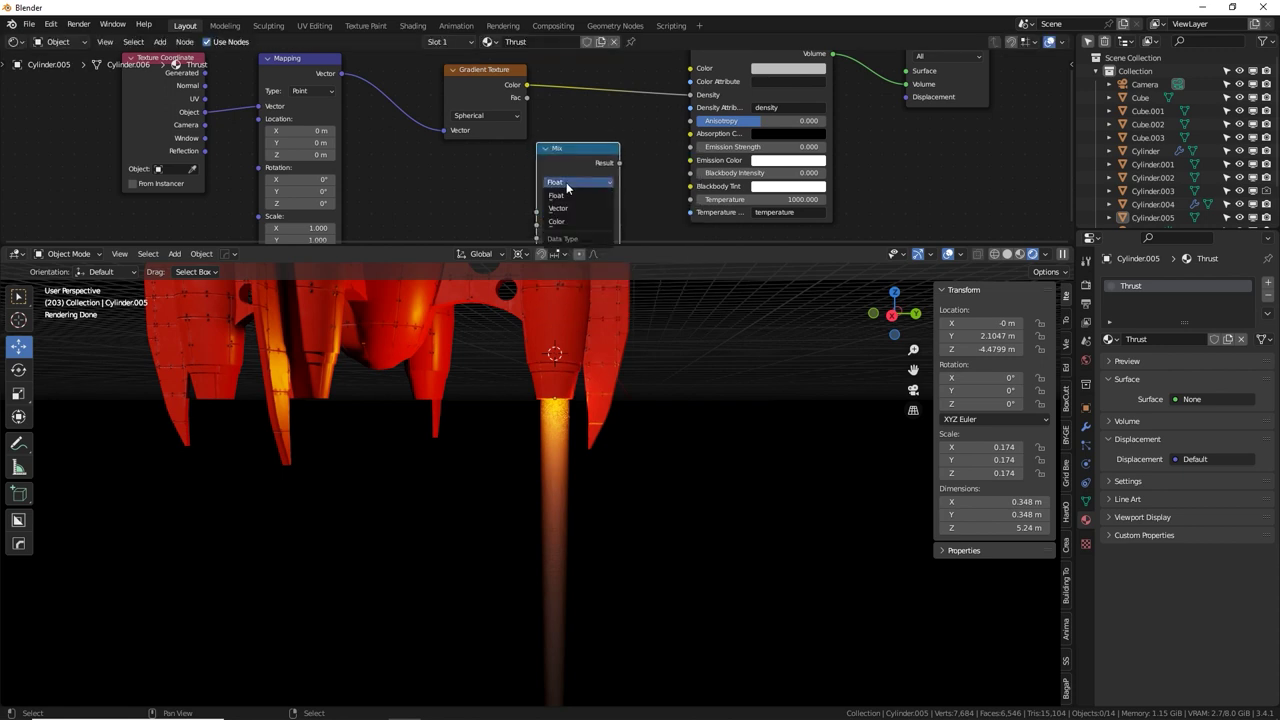
left_click(578, 221)
left_click_drag(595, 145, 645, 75)
Add a Musgrave Texture and connect its Height output to the Mix node's B input.
middle_click_drag(507, 195, 514, 158)
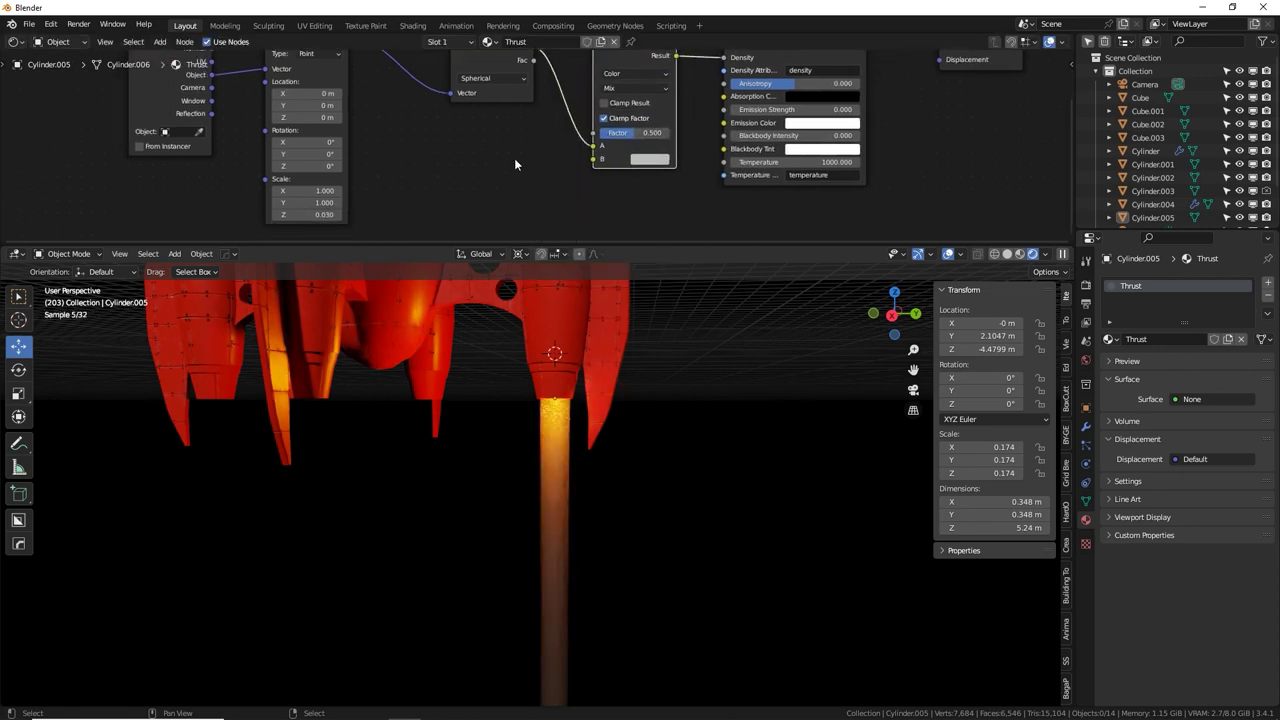
key("shift+a")
left_click(492, 158)
type("mus")
key("Return")
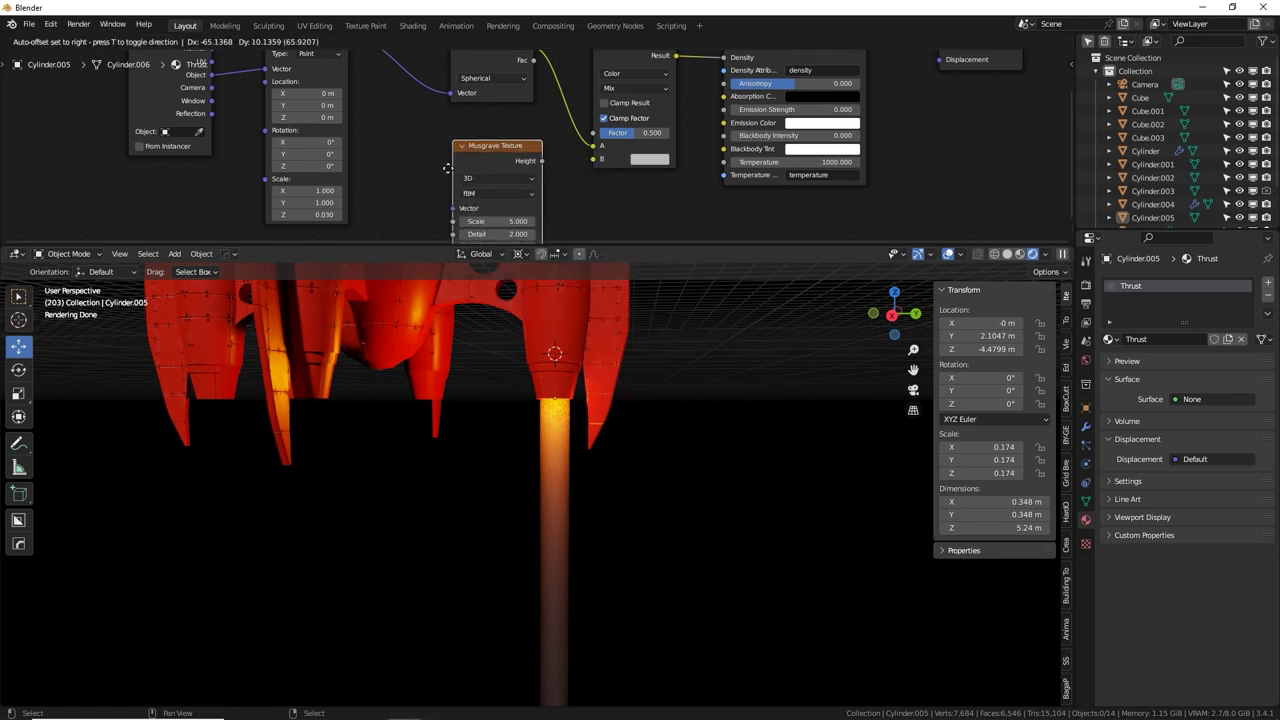
left_click(497, 150)
left_click_drag(497, 152, 592, 161)
Feed the Object coordinates into the Musgrave Texture and set its scale to 0.9, detail to 15 and dimension to 0.55.
middle_click_drag(566, 181, 598, 157)
scroll(612, 434, "up", 2)
middle_click_drag(303, 97, 323, 140)
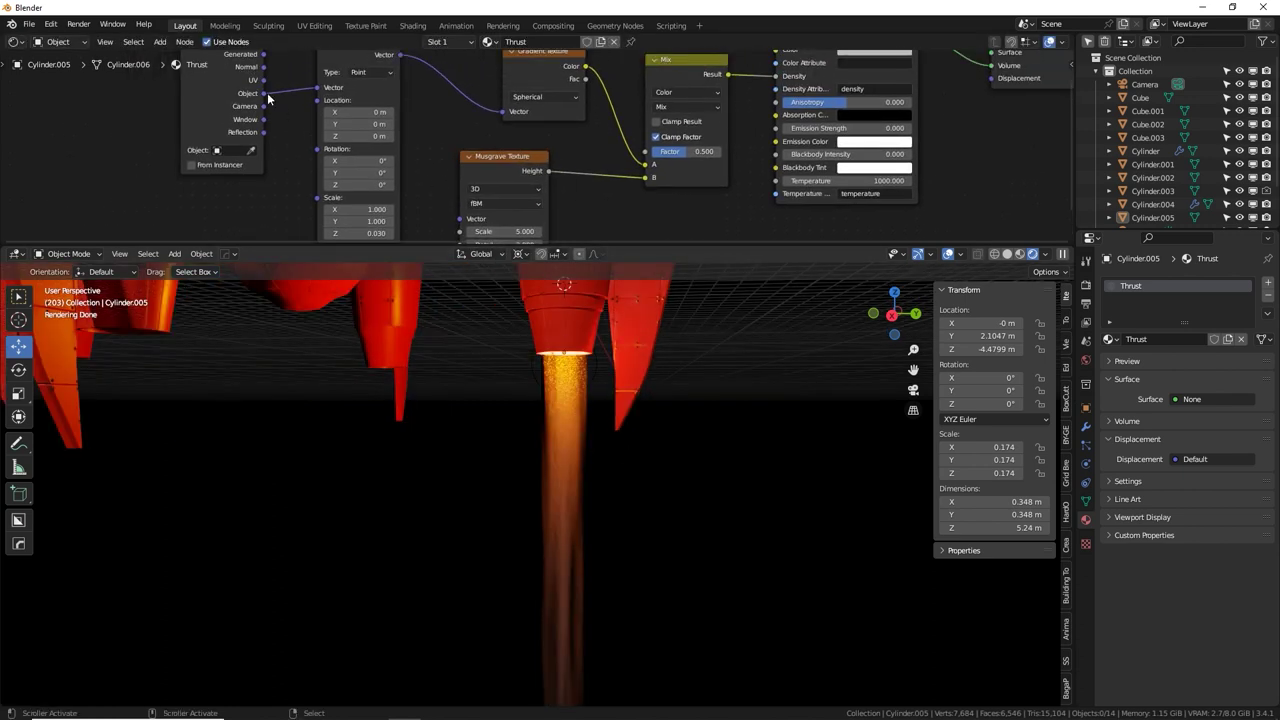
left_click_drag(454, 200, 445, 227)
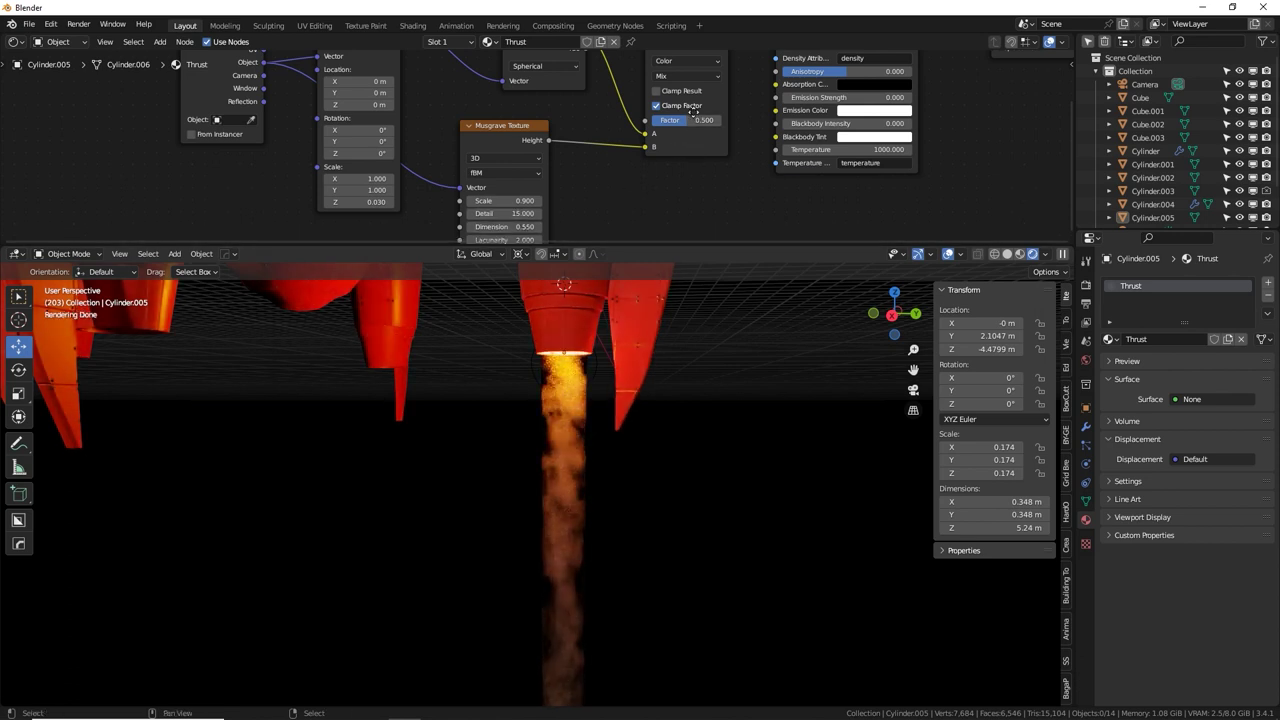
Set the Mix node to Multiply with factor 0.517, and the Musgrave Texture's scale to 0.61 and dimension to 0.24.
middle_click_drag(690, 68, 678, 106)
left_click(680, 115)
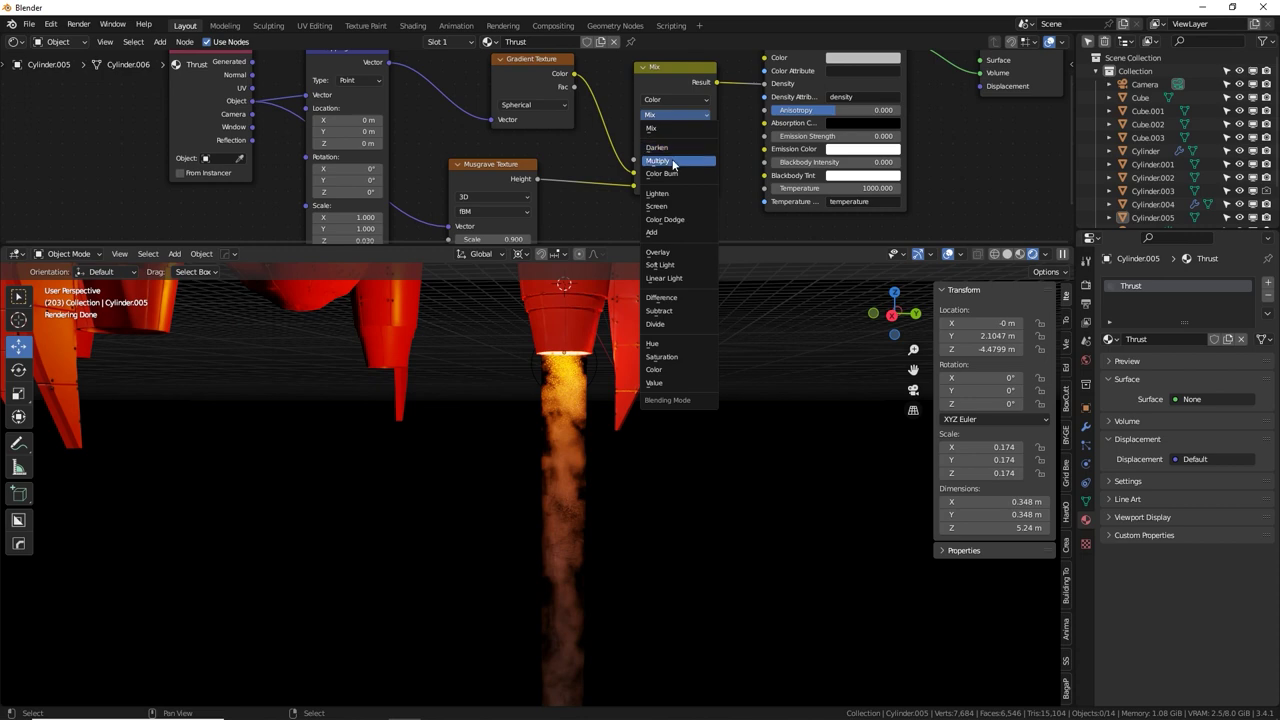
left_click(674, 162)
left_click_drag(676, 159, 712, 159)
middle_click_drag(602, 433, 598, 398)
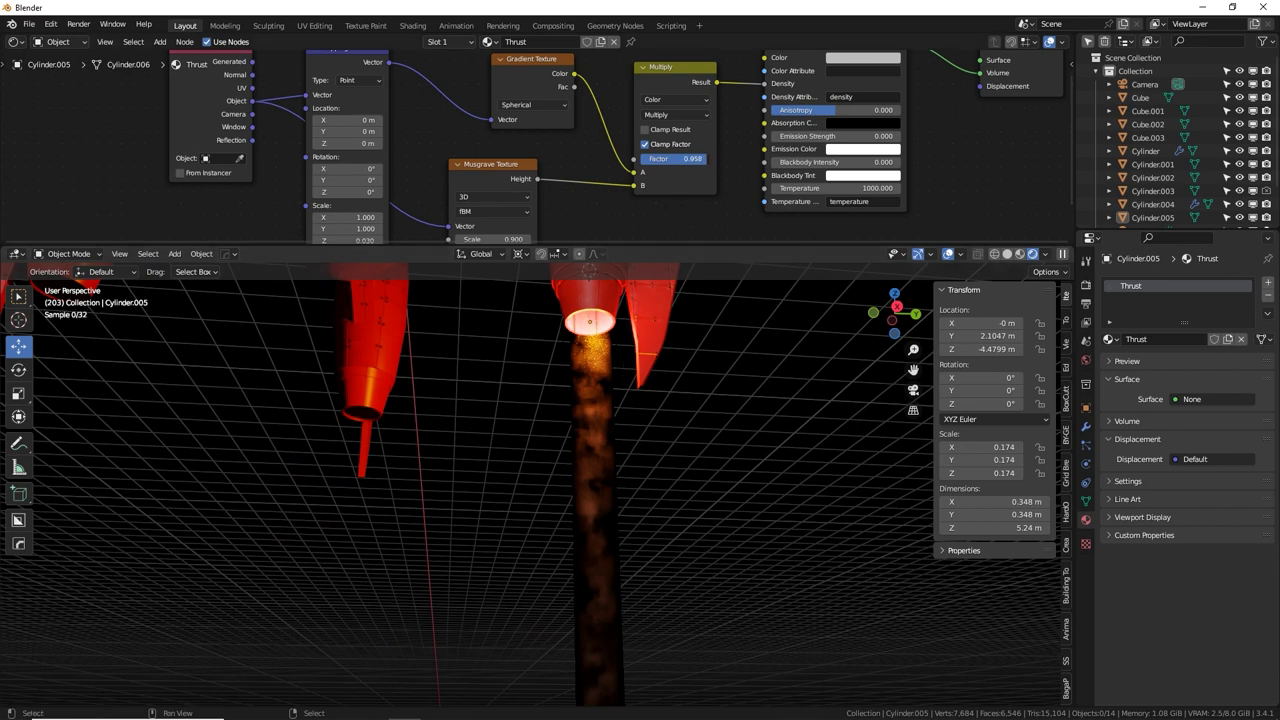
left_click_drag(705, 158, 680, 158)
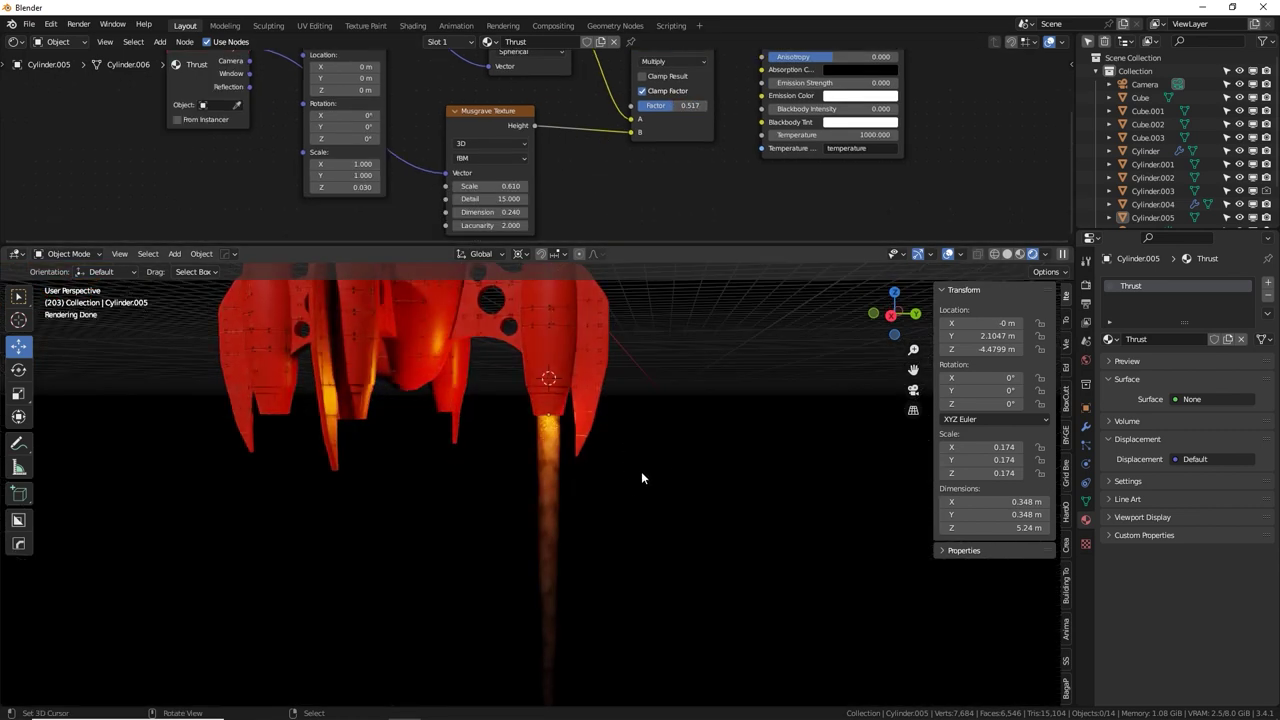
middle_click_drag(641, 478, 628, 491)
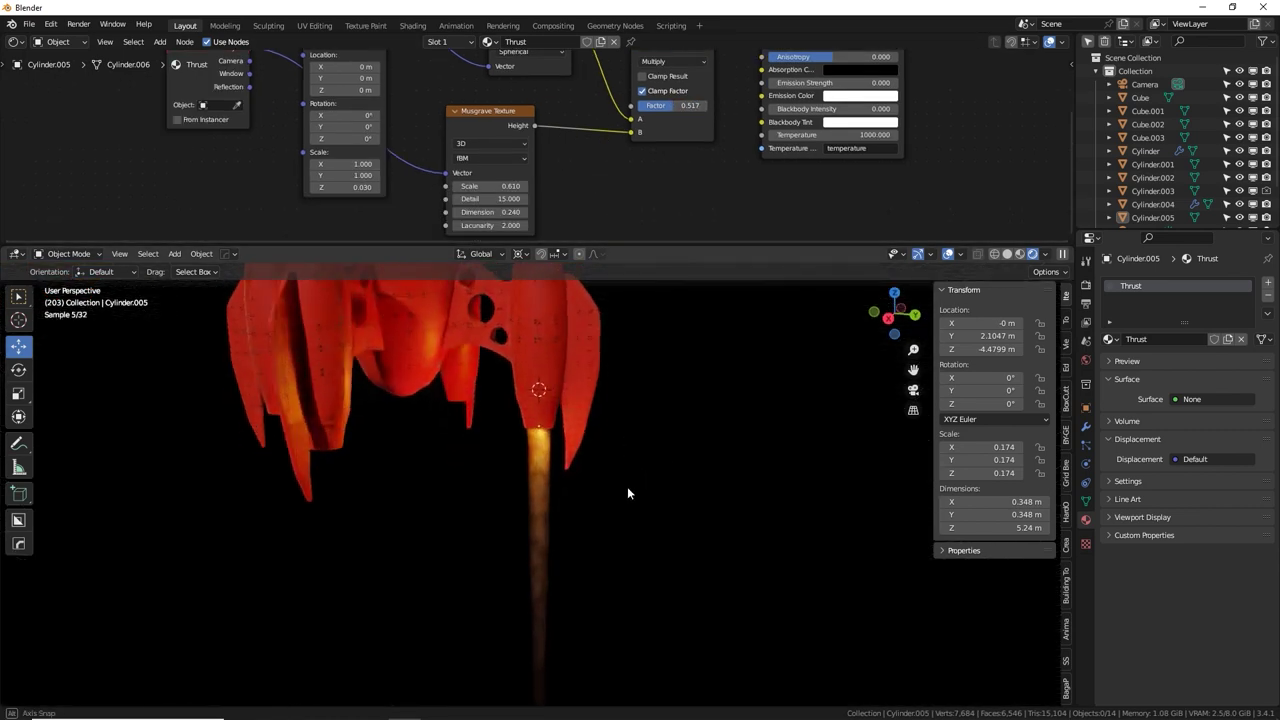
Select the exhaust cylinder together with its point light, set the transform pivot to 3D Cursor, and enlarge the 3D viewport.
left_click(552, 484)
middle_click_drag(552, 484, 568, 437)
scroll(568, 437, "up", 3)
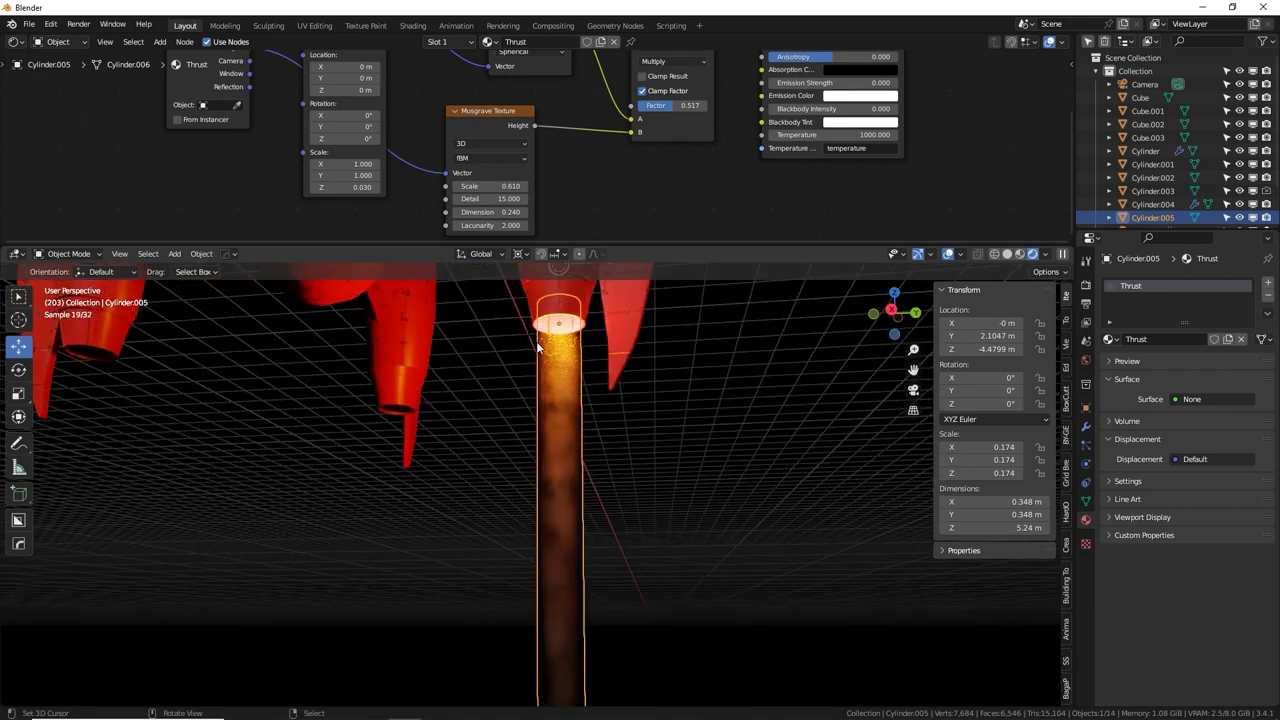
left_click(531, 337, "shift")
scroll(585, 400, "down", 4)
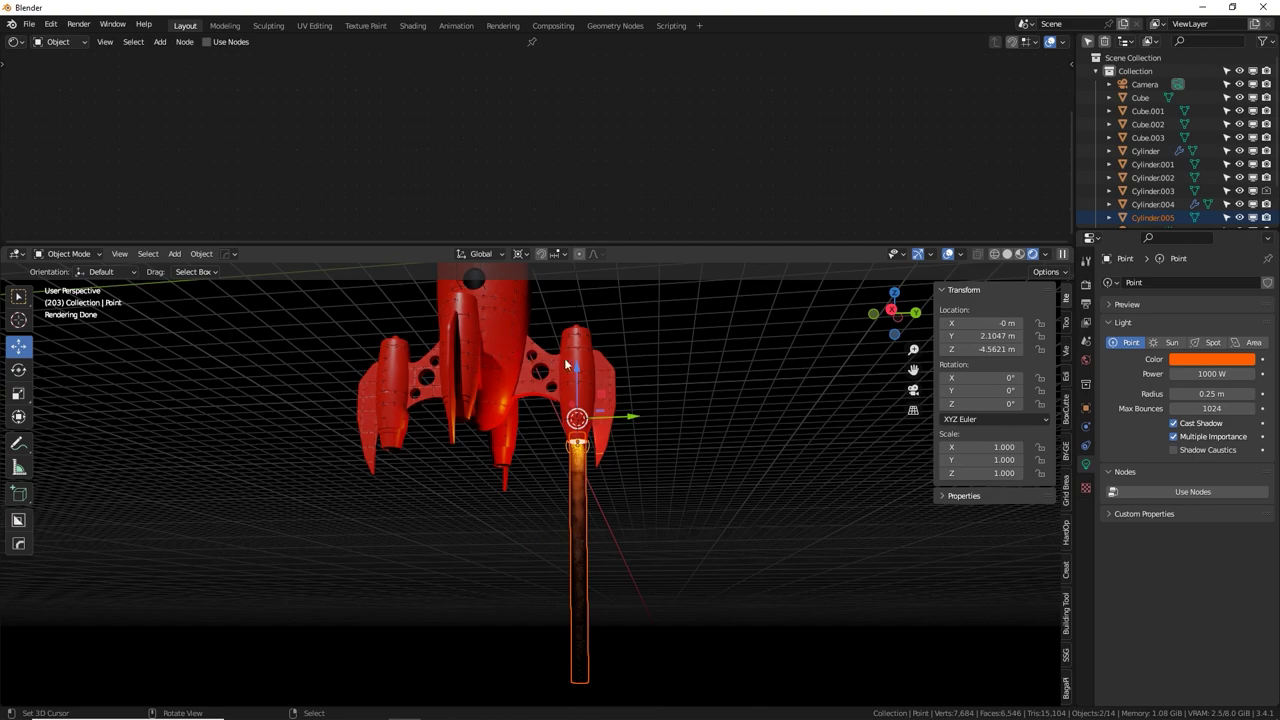
scroll(592, 368, "down", 6)
scroll(671, 525, "up", 5)
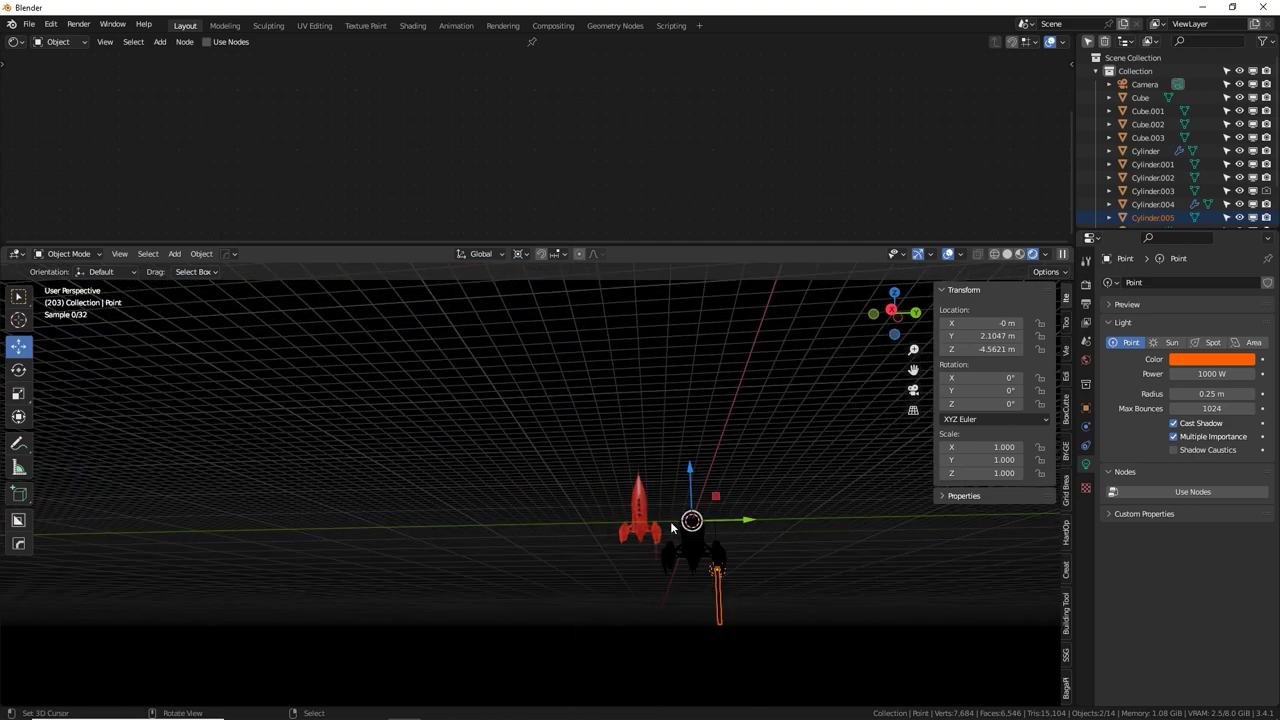
middle_click_drag(671, 525, 451, 590)
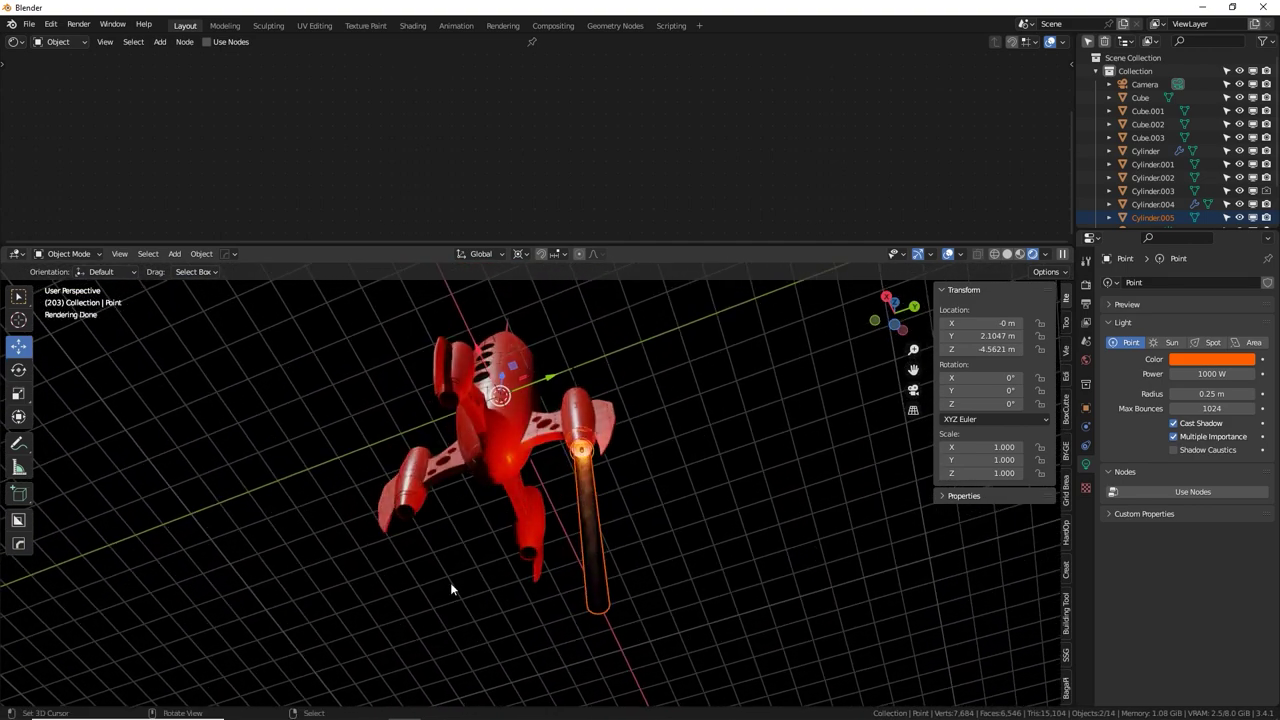
left_click(519, 254)
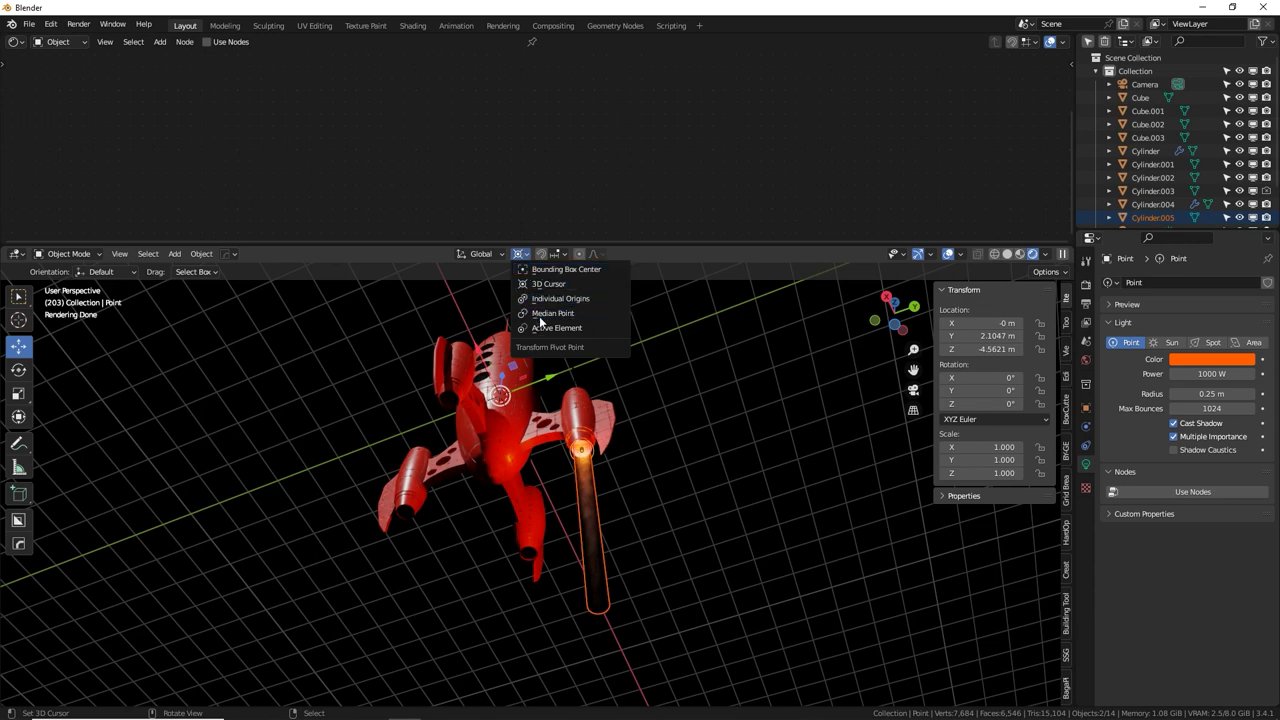
left_click(545, 285)
left_click_drag(543, 246, 543, 115)
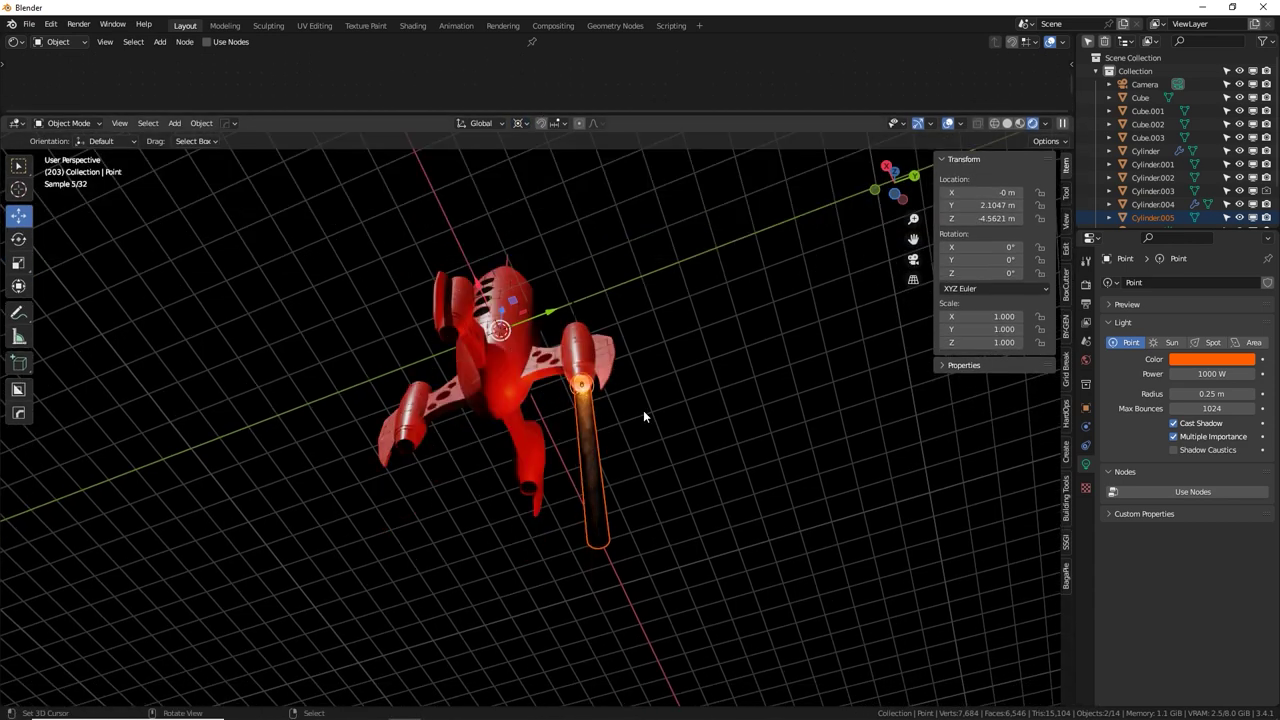
Create three linked copies of the exhaust and light, each rotated 90° around Z, for the remaining nozzles and deselect everything.
key("alt+d")
type("rz90")
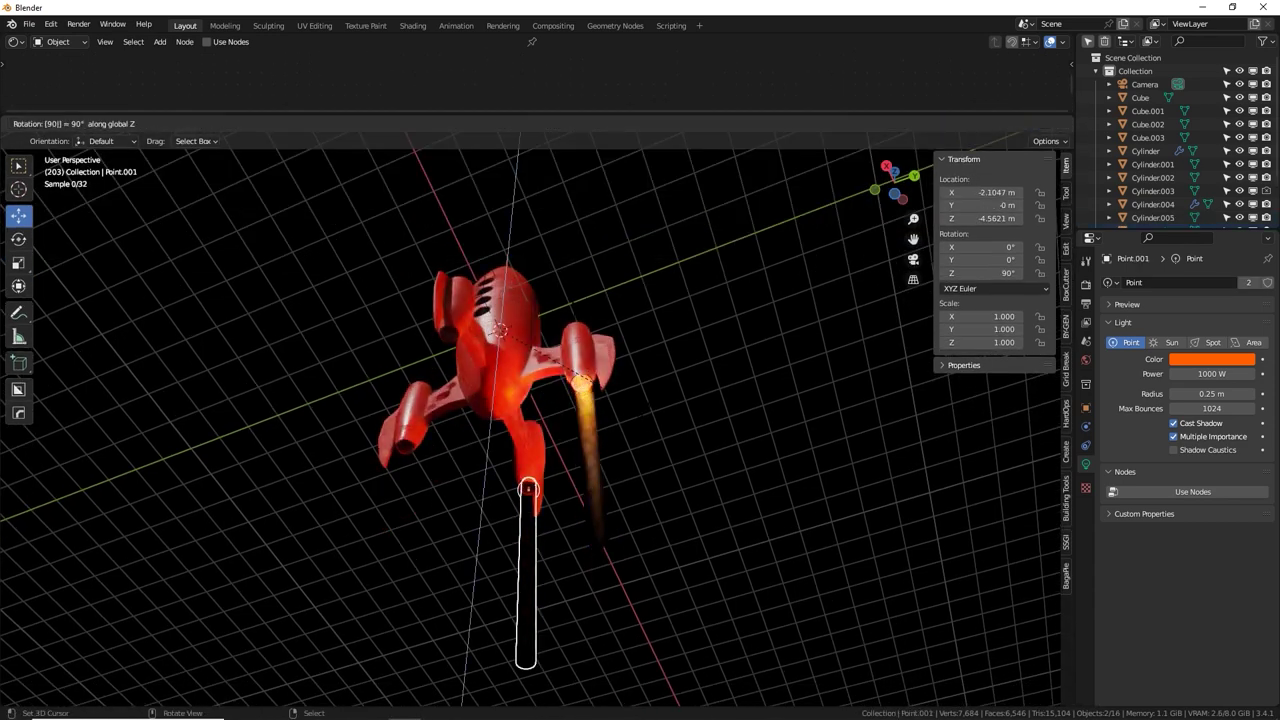
key("Return")
key("shift+r")
key("shift+r")
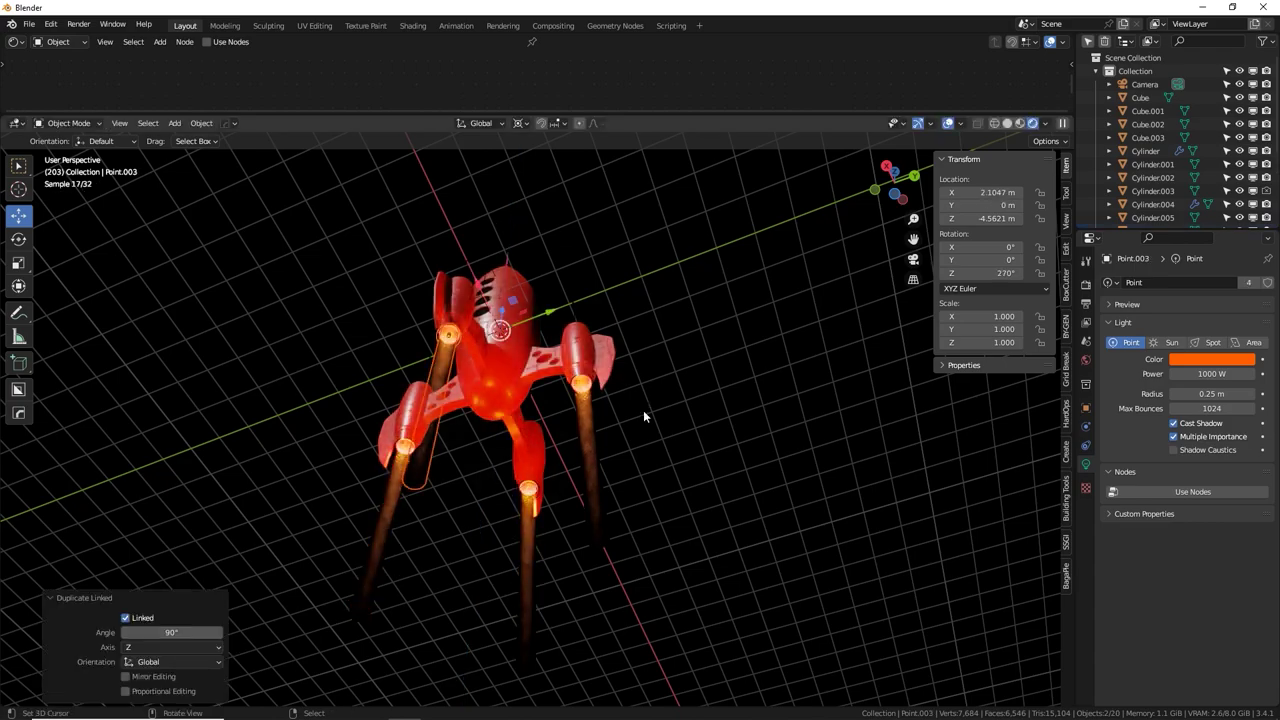
middle_click_drag(553, 406, 574, 340)
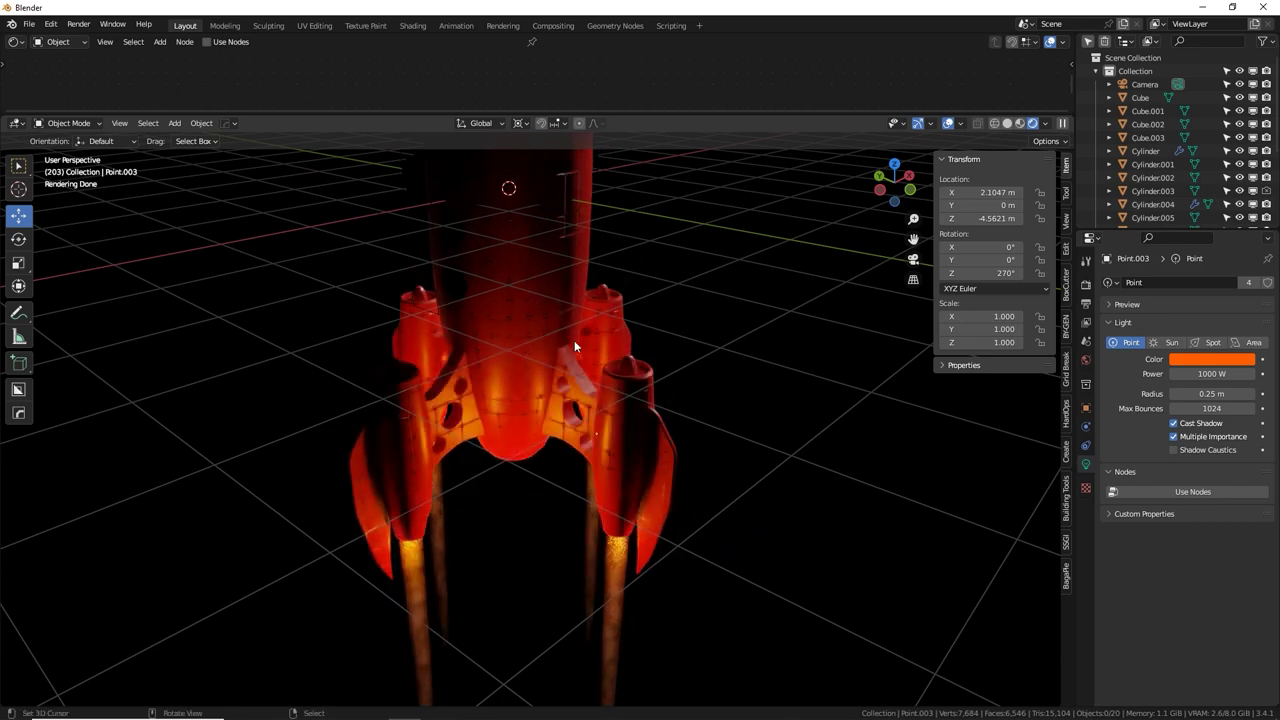
Switch the render engine to Eevee and inspect the exhaust columns beneath the nozzles.
left_click(1086, 284)
left_click(1193, 283)
left_click(1196, 300)
scroll(684, 467, "up", 6)
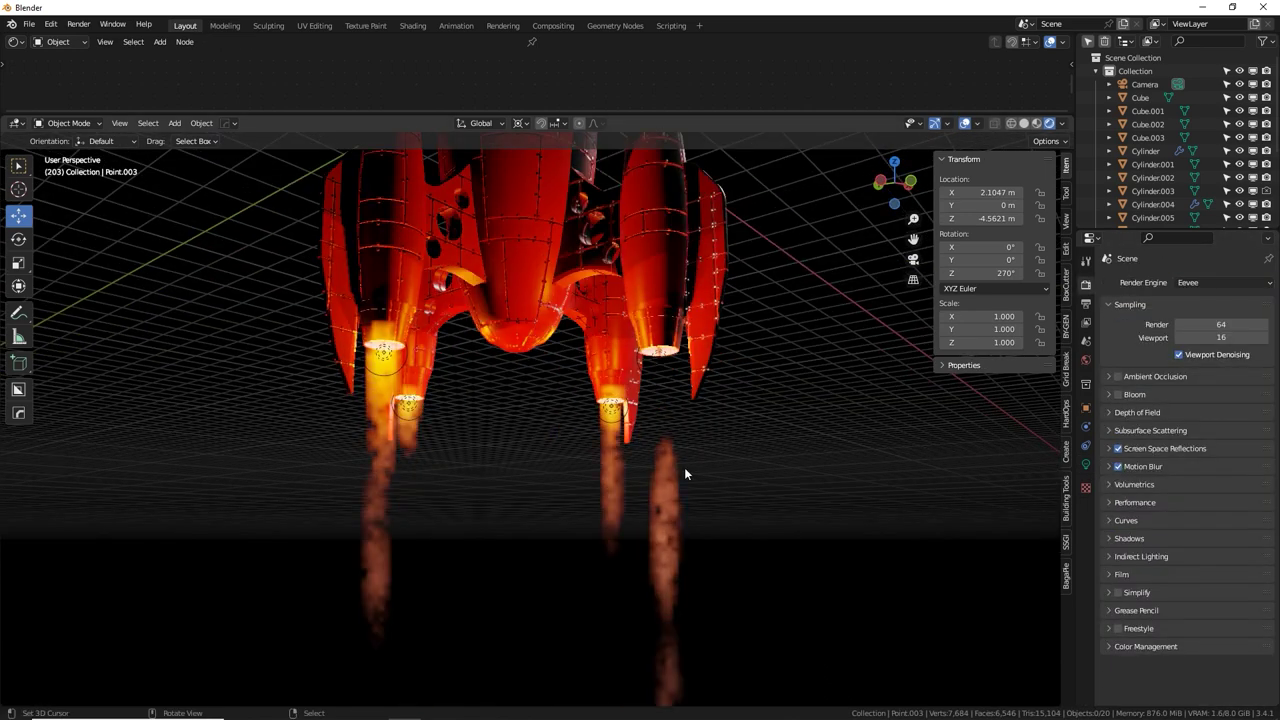
Set the volumetrics tile size to 2 px.
left_click(1107, 484)
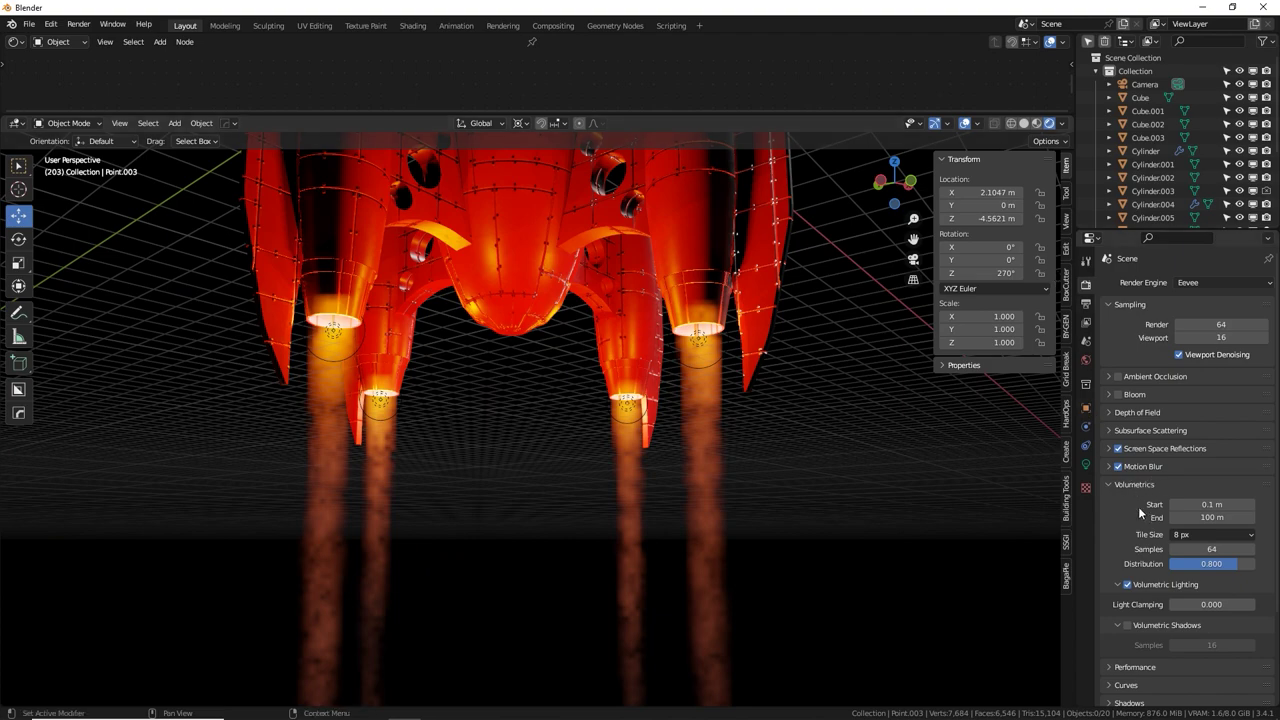
left_click(1210, 534)
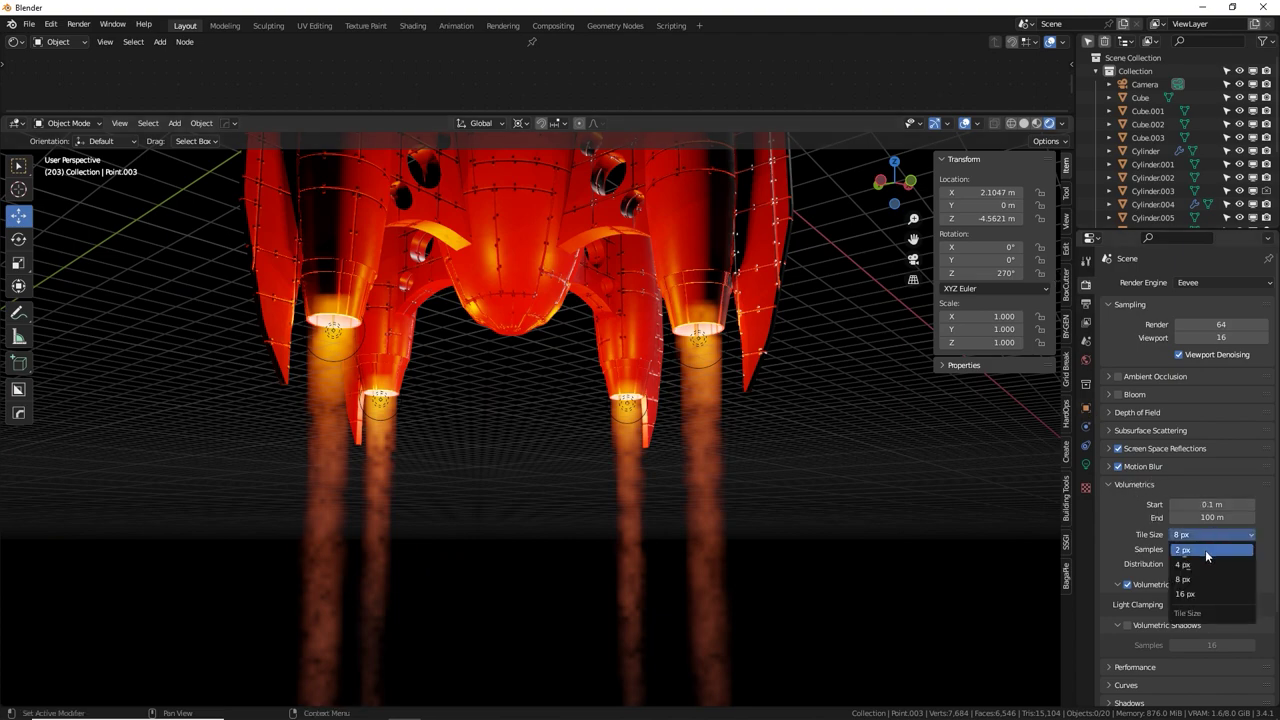
left_click(1205, 550)
Select the rocket's main body and enlarge the shader editor to frame its material's node tree.
scroll(956, 492, "down", 5)
middle_click_drag(956, 492, 477, 410)
scroll(614, 445, "up", 4)
scroll(613, 446, "up", 1)
right_click(640, 411)
scroll(642, 409, "up", 5)
left_click_drag(662, 113, 662, 392)
key("Home")
scroll(789, 175, "down", 5)
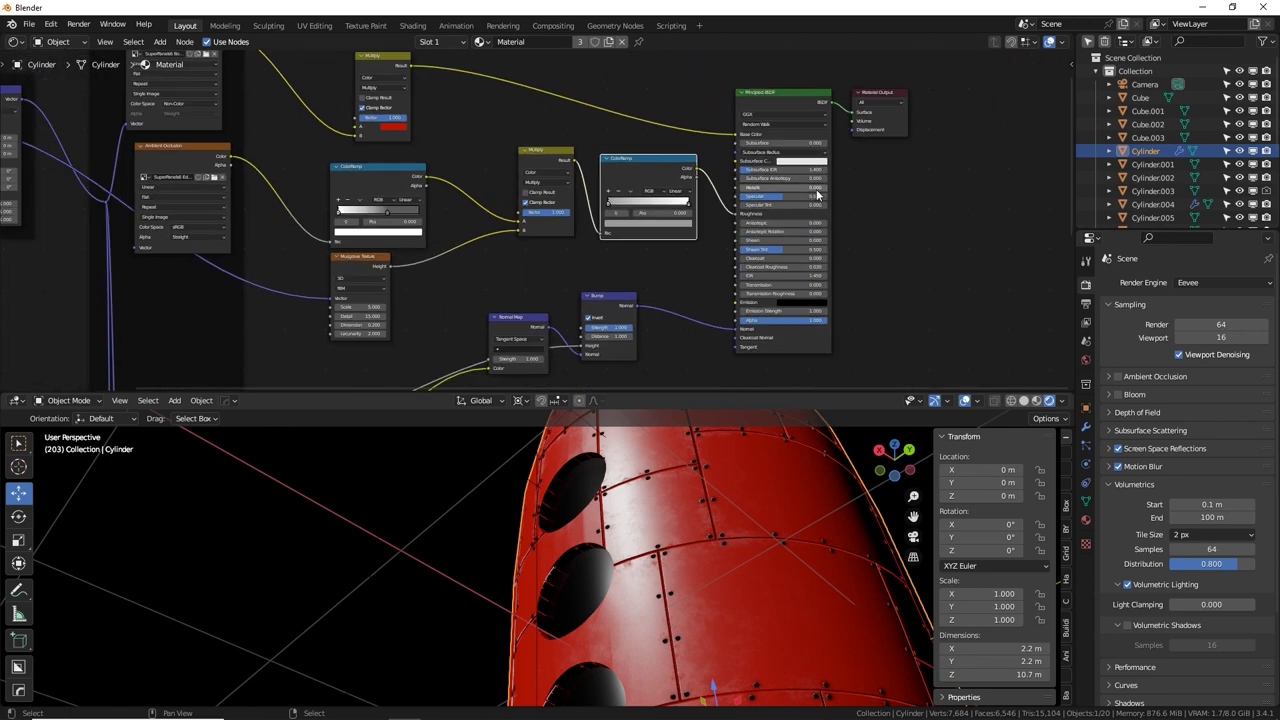
Move the Principled BSDF, Material Output and final roughness ColorRamp away from the Multiply node to make room in the chain.
left_click_drag(909, 107, 938, 168)
key("g")
left_click(1061, 125)
left_click(745, 185)
scroll(680, 252, "up", 5)
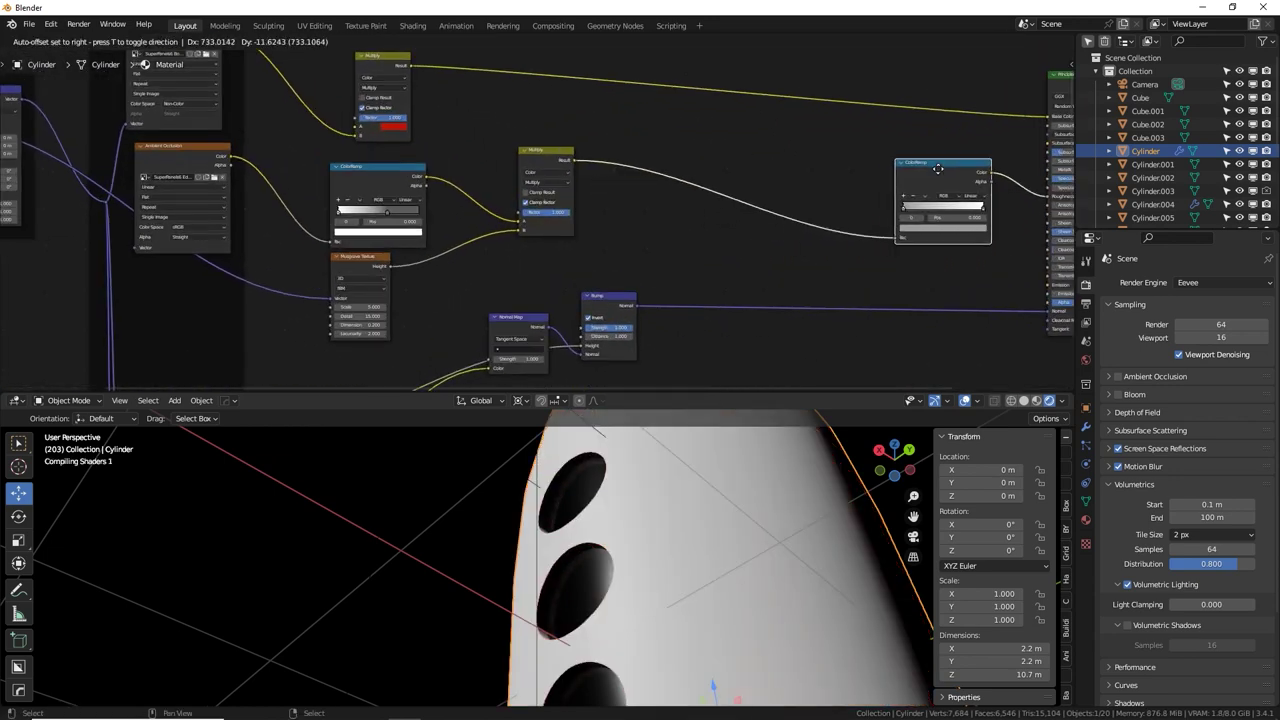
left_click(640, 232)
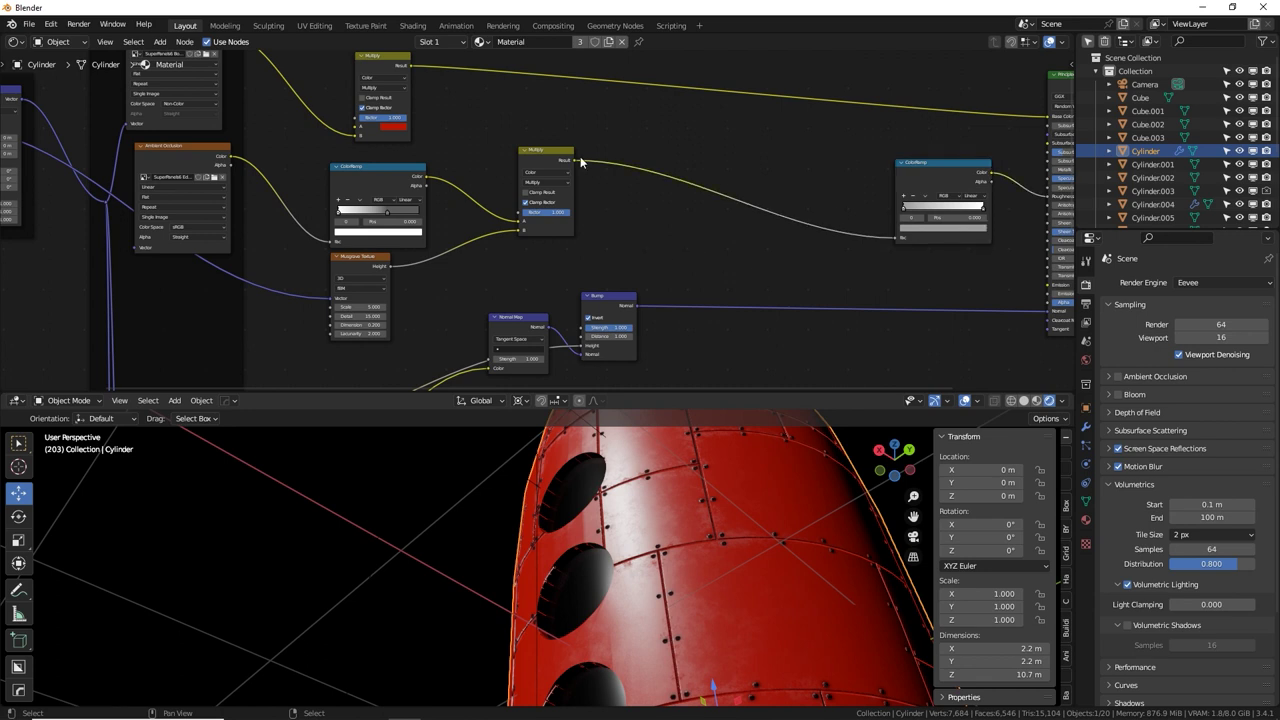
Duplicate the roughness Multiply node and insert the copy between the original and the final ColorRamp.
left_click(547, 160)
key("shift+d")
left_click(741, 154)
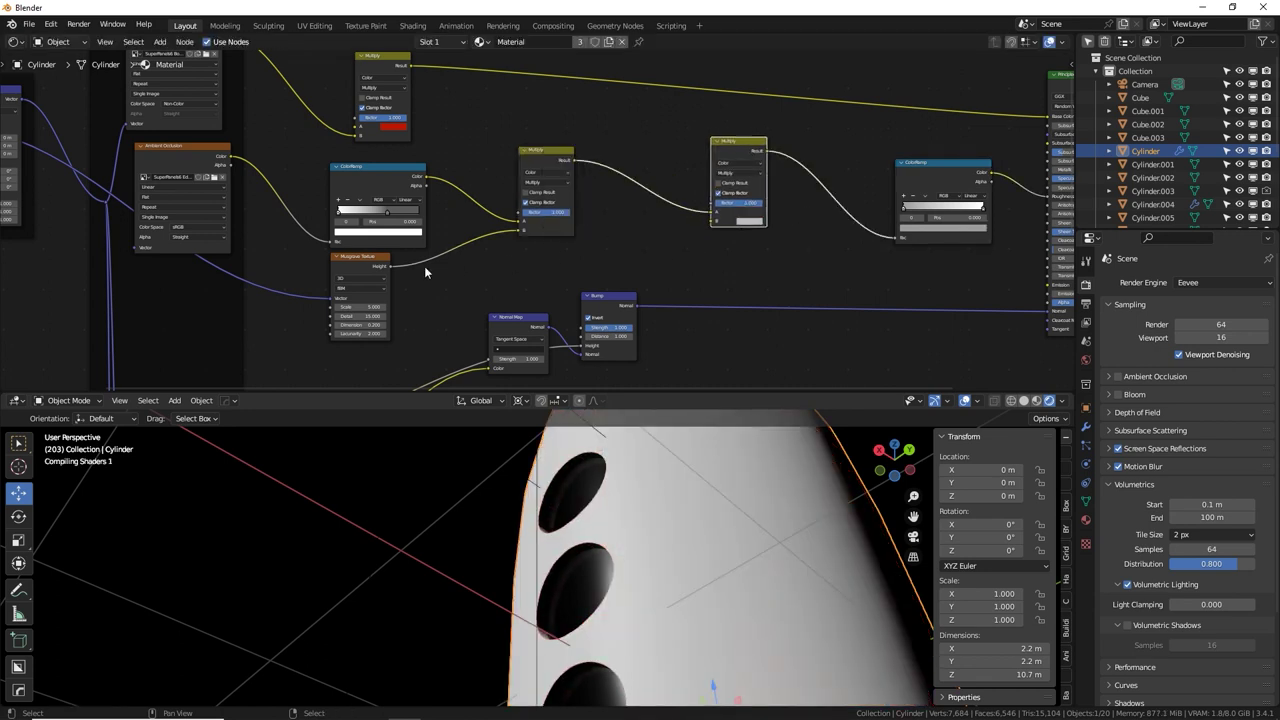
Add a Noise Texture node and place it directly below the original roughness Multiply node.
key("shift+a")
type("noise")
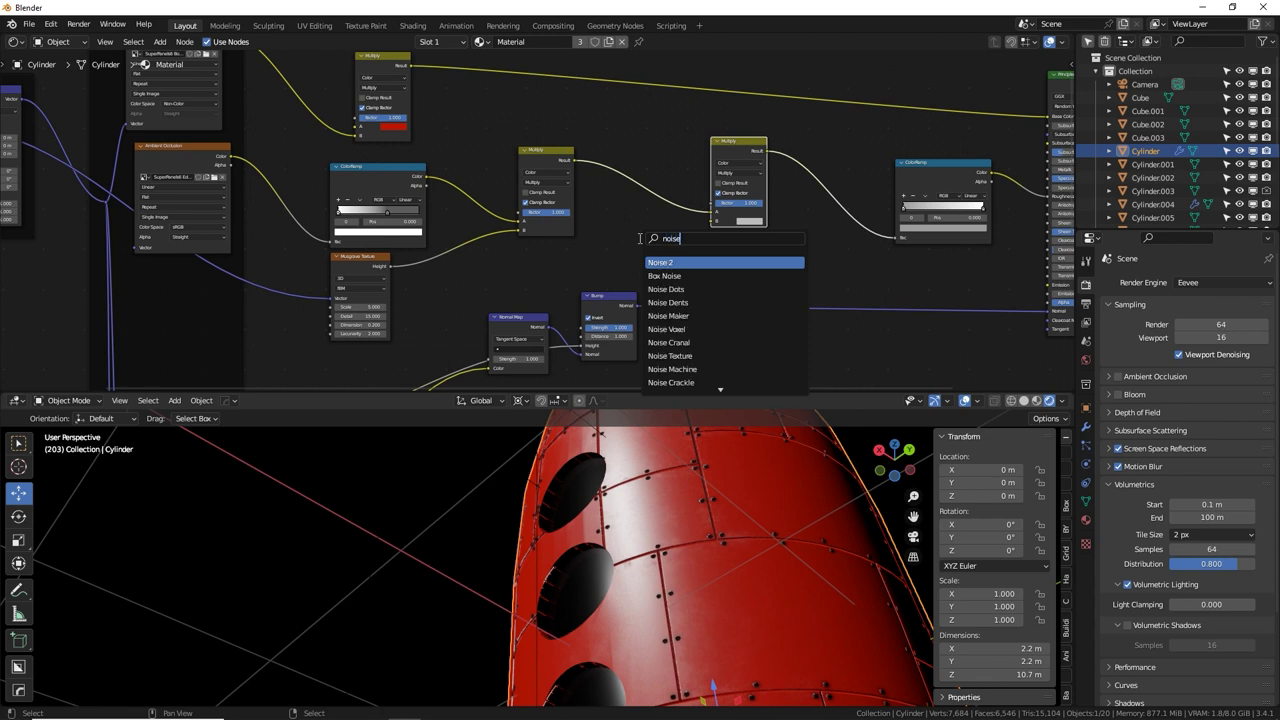
left_click(685, 356)
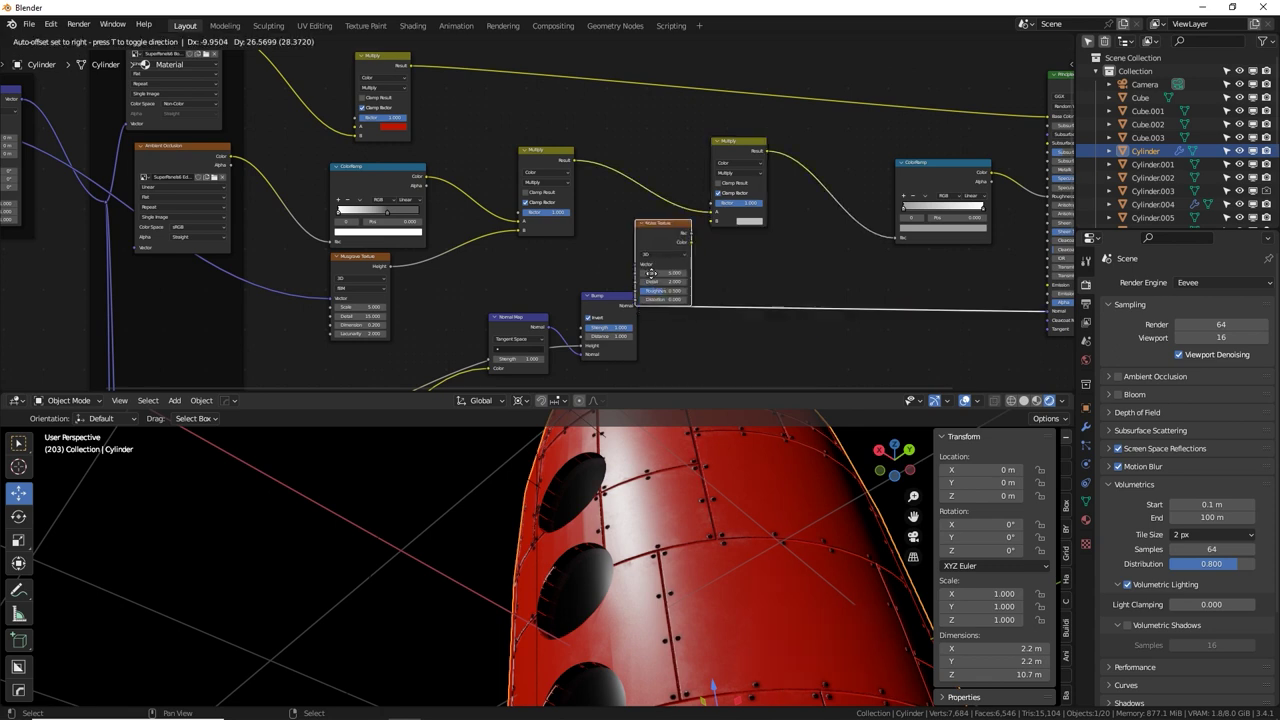
left_click(606, 314)
middle_click_drag(607, 314, 585, 266)
left_click_drag(585, 258, 661, 345)
left_click_drag(502, 271, 472, 431)
scroll(640, 226, "up", 4)
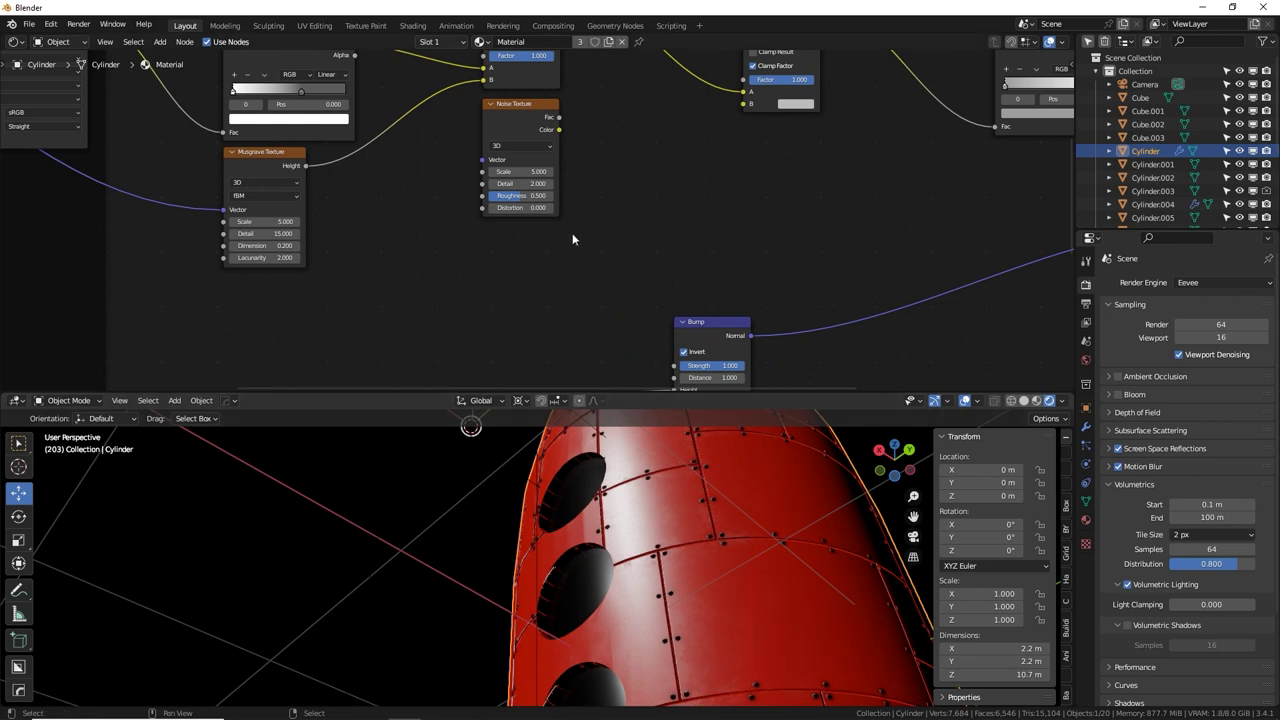
Connect the Noise Texture's Fac output to the B input of the second roughness Multiply node.
middle_click_drag(573, 122, 519, 220)
left_click_drag(509, 216, 697, 204)
mouse_move(700, 101)
left_mouse_down()
mouse_move(640, 96)
mouse_move(706, 102)
mouse_move(679, 97)
left_mouse_up()
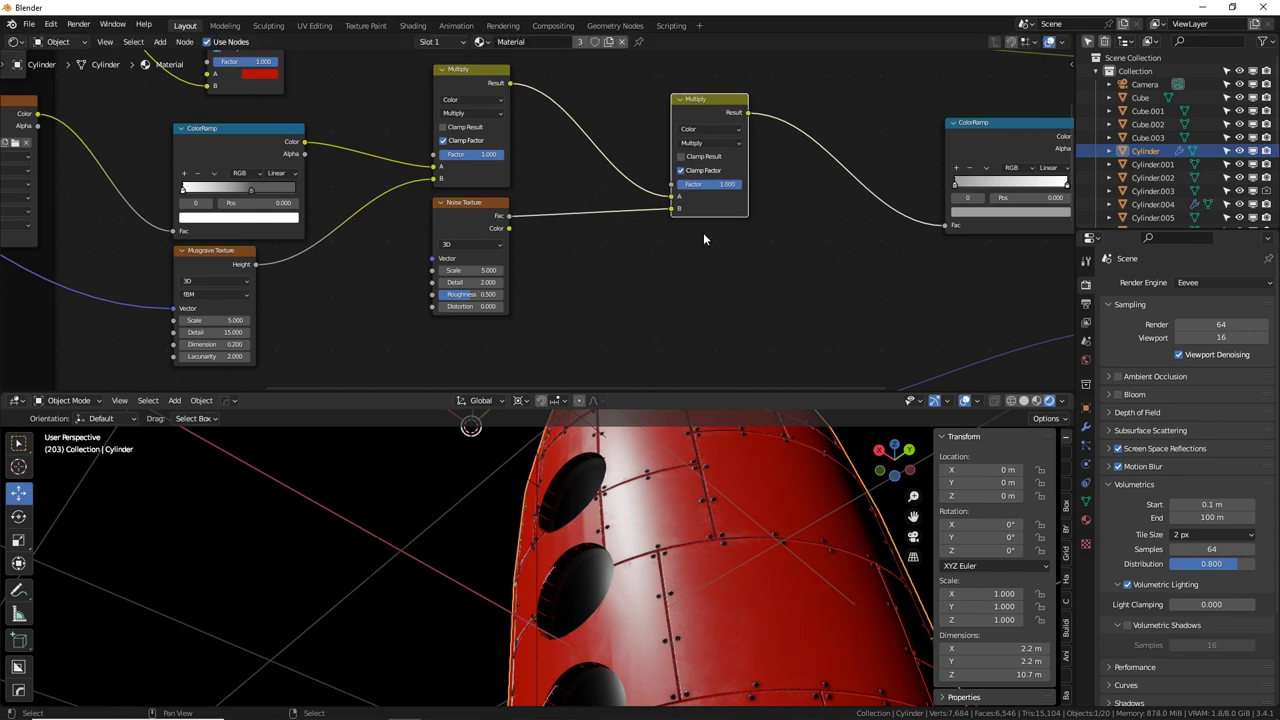
Preview the Noise Texture on the hull and drive its Vector input with the Object output of the Texture Coordinate node.
left_click(483, 213, "ctrl+shift")
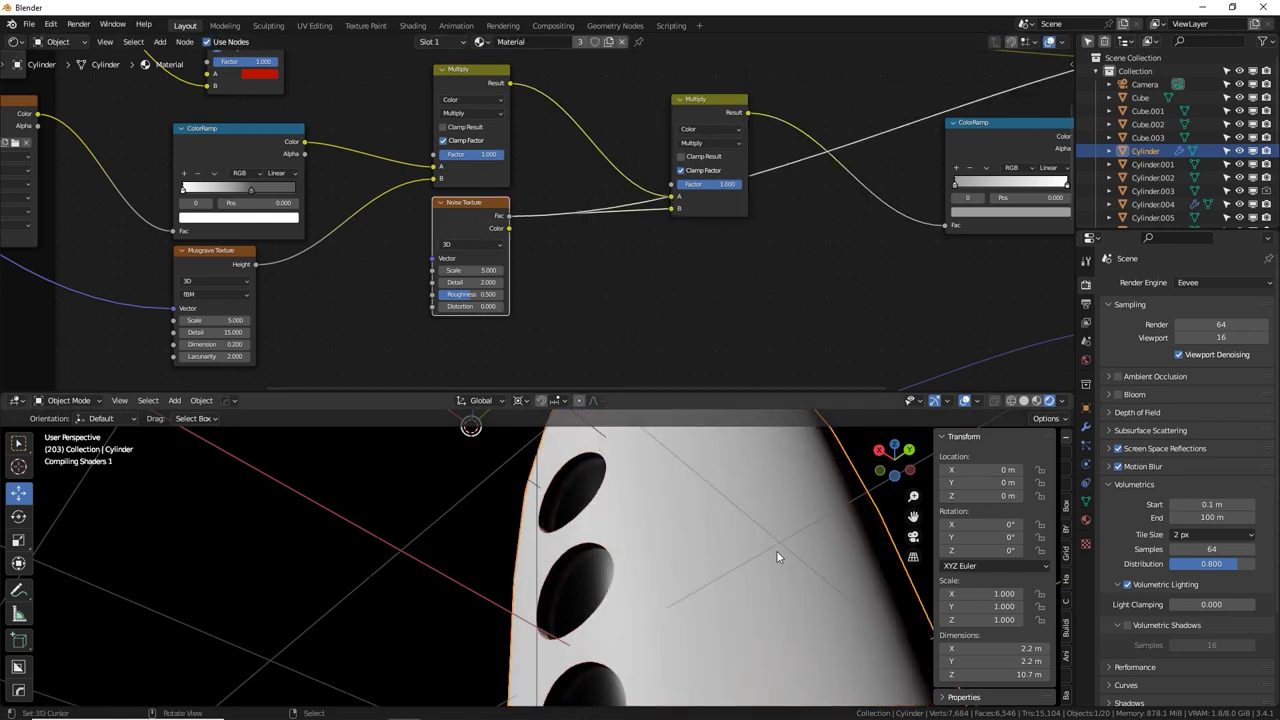
middle_click_drag(758, 533, 677, 503, "shift")
scroll(520, 228, "down", 2)
middle_click_drag(356, 268, 636, 264)
scroll(520, 235, "down", 3)
left_click_drag(145, 119, 686, 243)
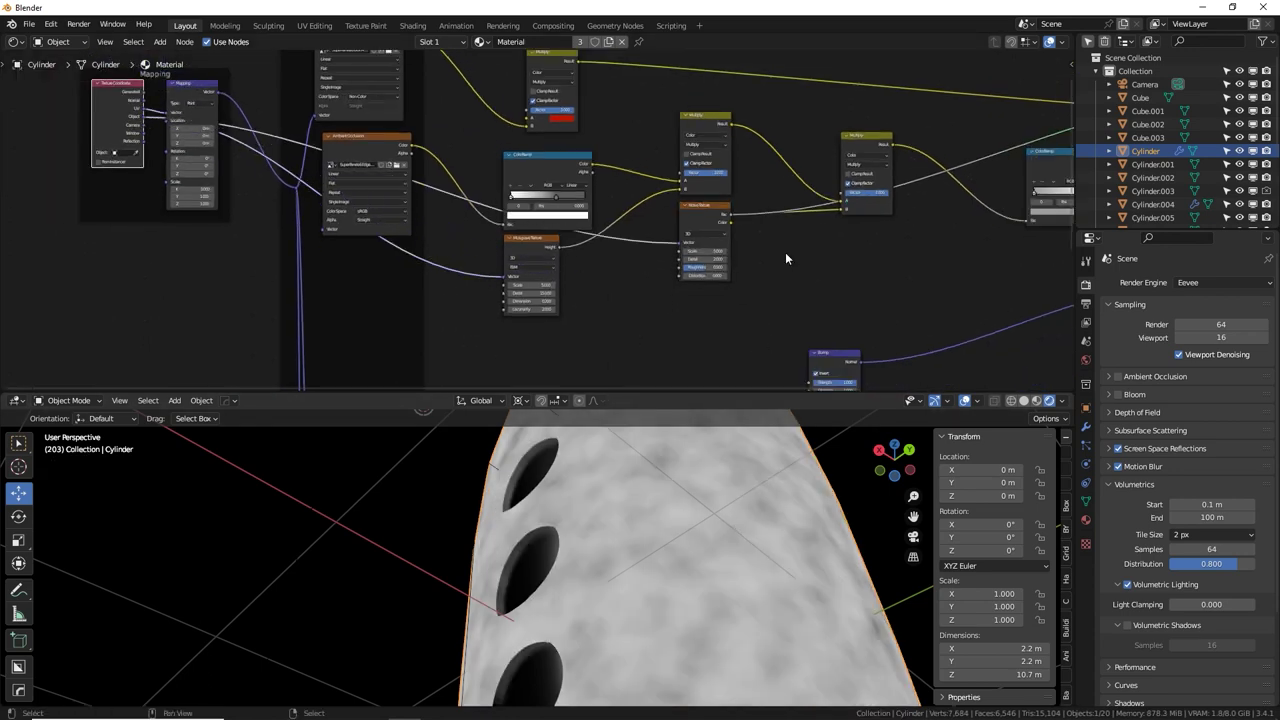
Set the Noise Texture's detail to 15 and its roughness to 0.758.
scroll(785, 252, "up", 5)
middle_click_drag(627, 226, 620, 133)
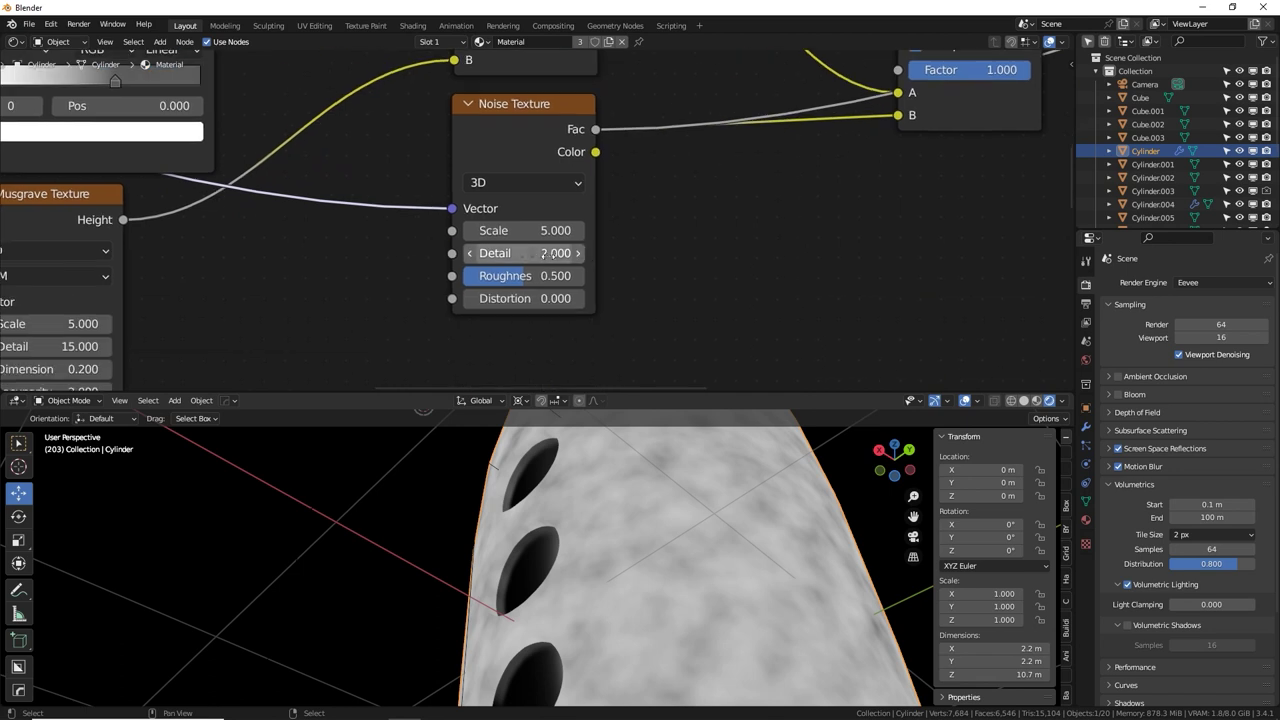
left_click_drag(545, 253, 521, 275)
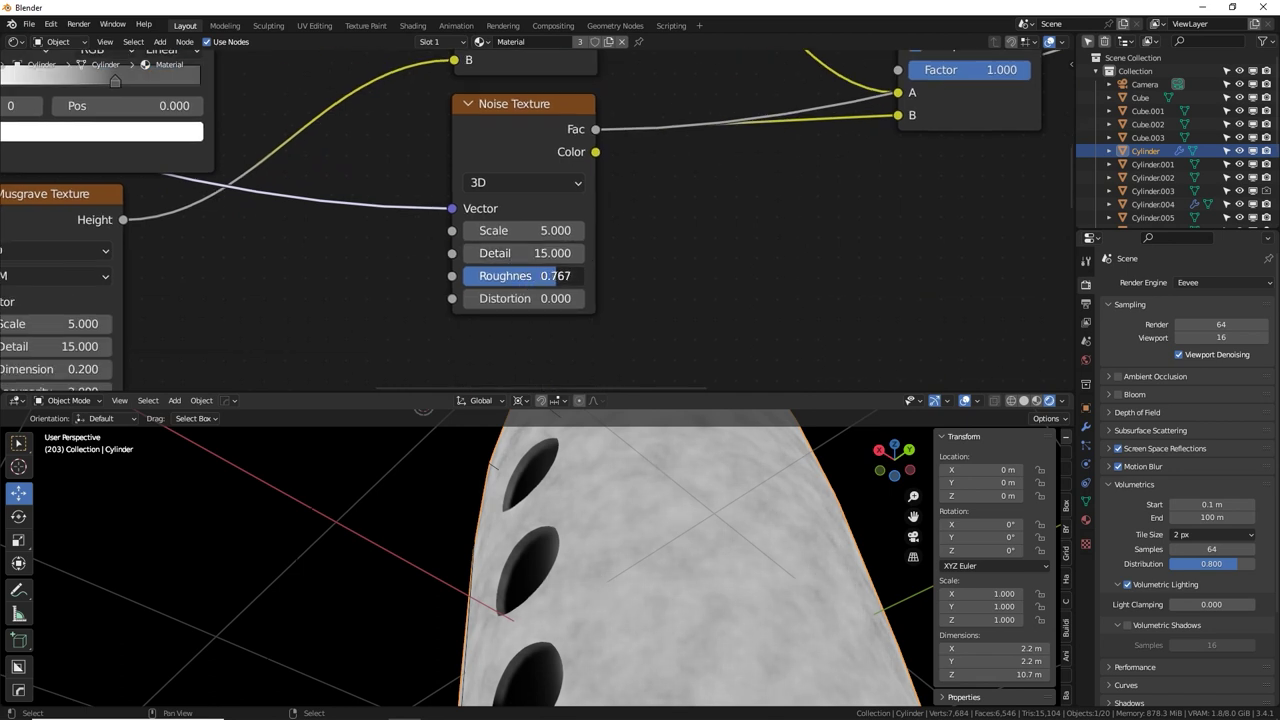
Preview the second roughness Multiply node's result on the hull.
middle_click_drag(784, 211, 466, 332)
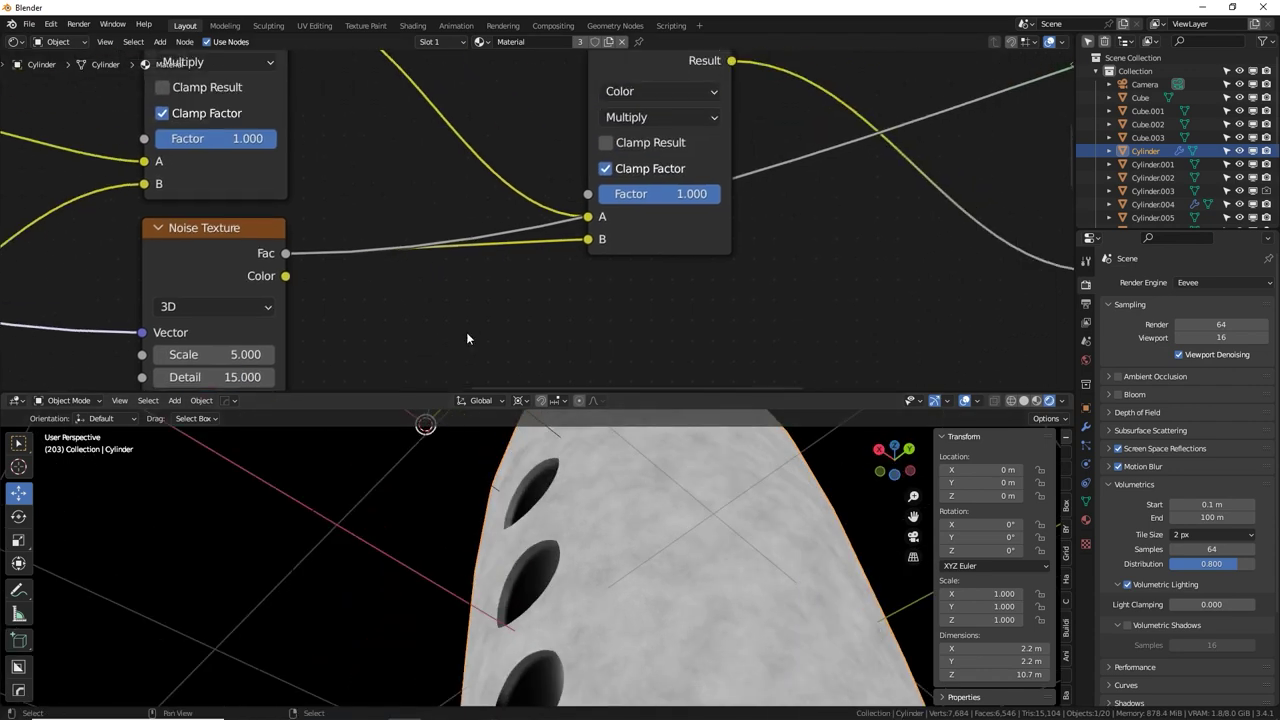
scroll(652, 262, "down", 1)
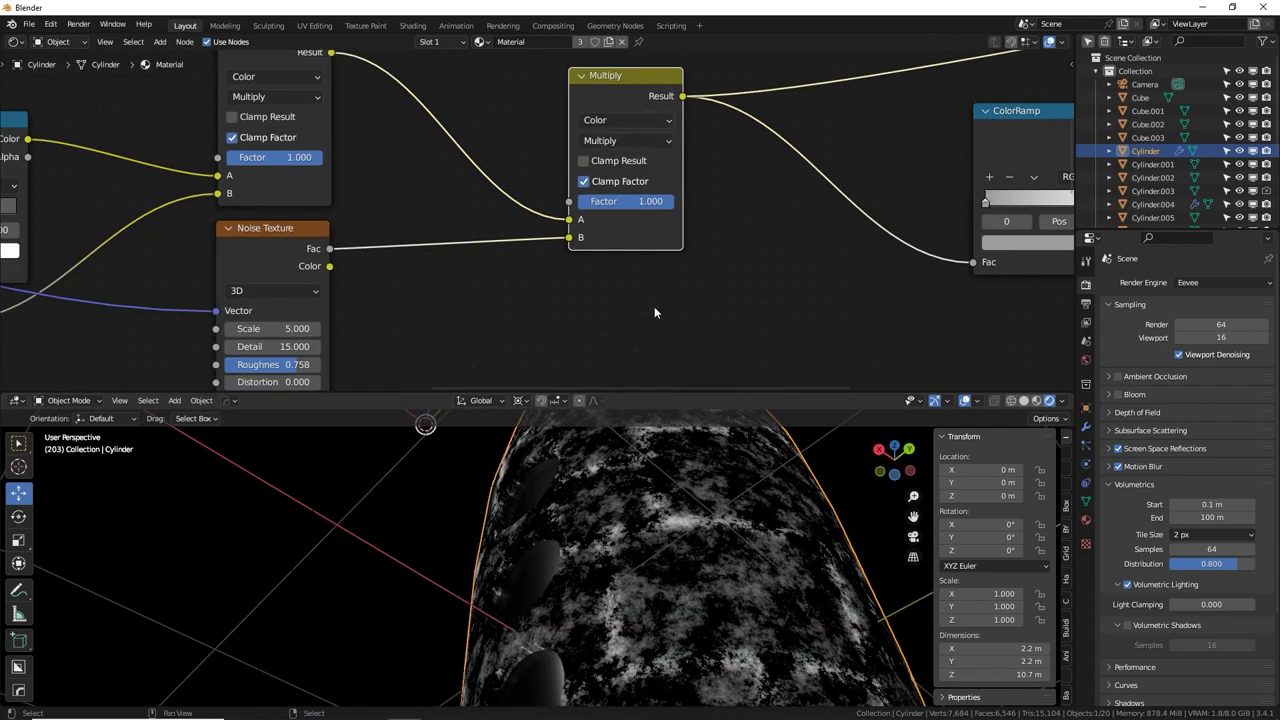
mouse_move(668, 202)
left_mouse_down()
mouse_move(575, 202)
mouse_move(676, 202)
left_mouse_up()
scroll(700, 190, "down", 1)
Move the Material Output node farther away from the Principled BSDF.
middle_click_drag(718, 190, 348, 279)
scroll(332, 268, "down", 1)
mouse_move(290, 236)
left_mouse_down()
mouse_move(277, 143)
mouse_move(301, 226)
left_mouse_up()
left_click_drag(874, 133, 1005, 189)
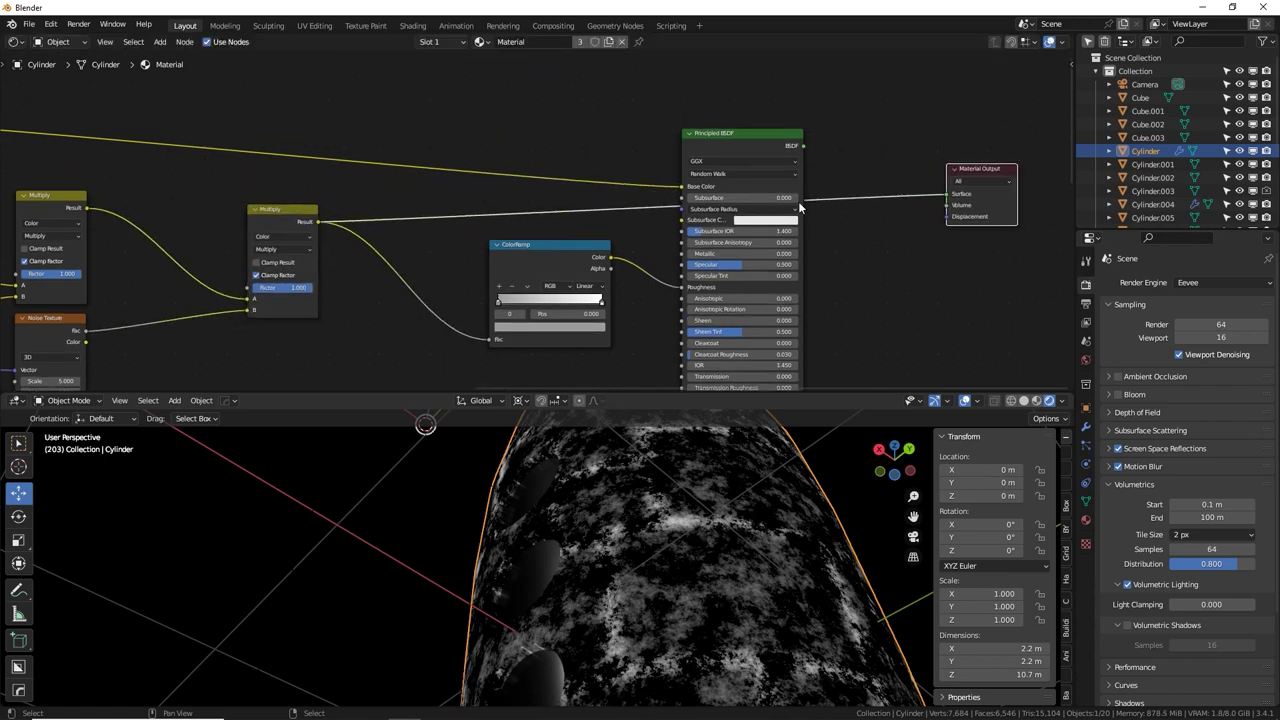
Preview the original roughness Multiply and the Noise Texture on the hull to compare their patterns.
middle_click_drag(486, 211, 641, 143)
left_click(222, 140, "ctrl+shift")
left_click(224, 267, "ctrl+shift")
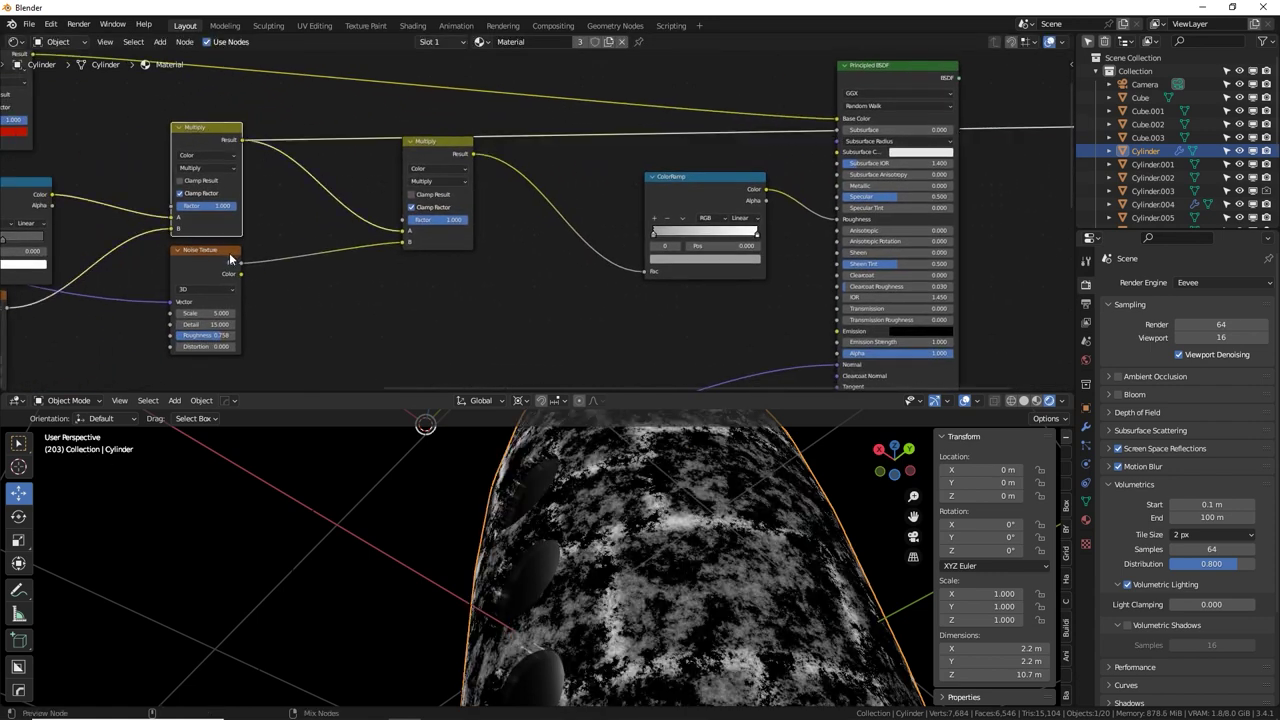
Preview the second Multiply node and the roughness ColorRamp in turn, and reconnect the Principled BSDF to the material output.
left_click(445, 167, "ctrl+shift")
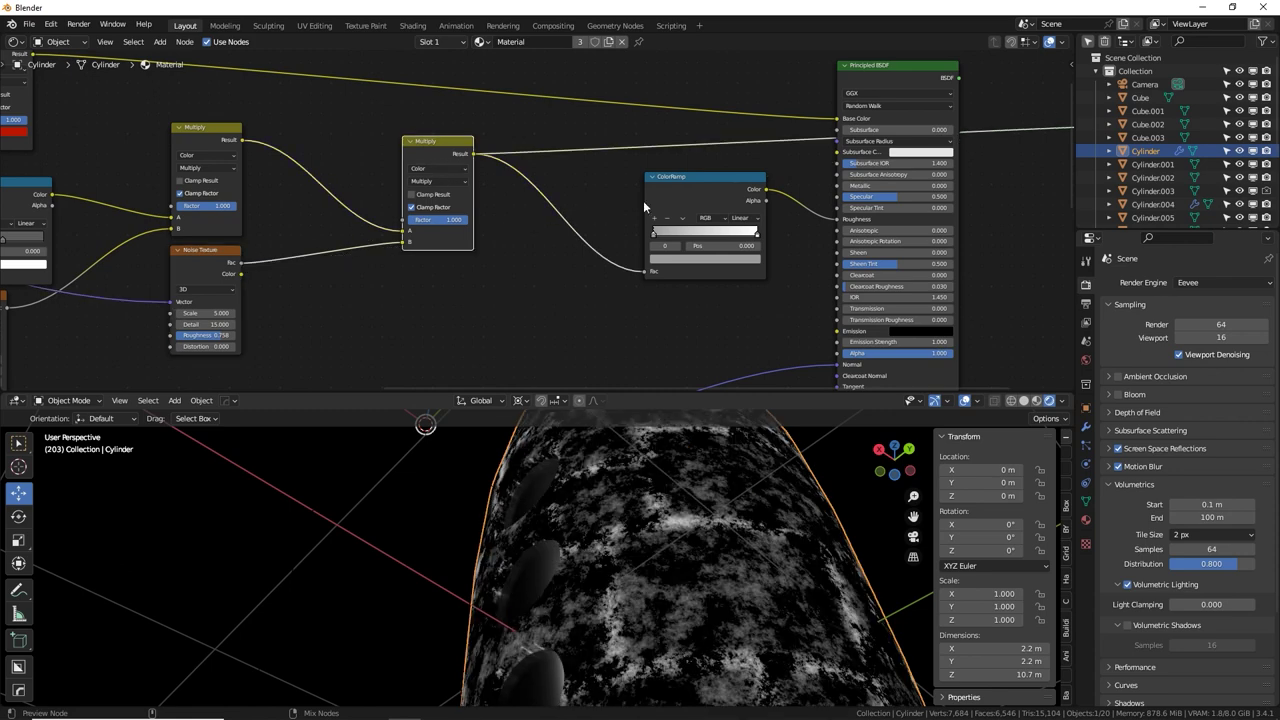
left_click(712, 207, "ctrl+shift")
left_click(904, 78, "ctrl+shift")
scroll(849, 138, "down", 2)
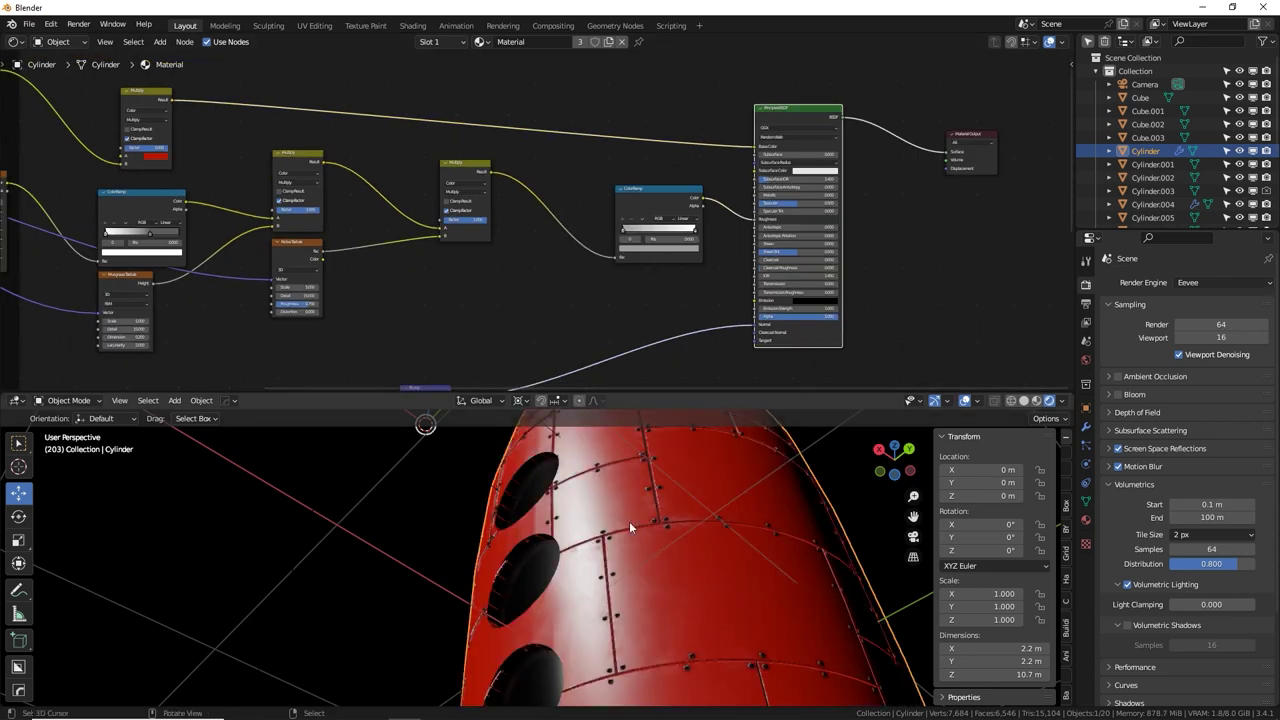
middle_click_drag(629, 521, 602, 505)
scroll(596, 252, "up", 4)
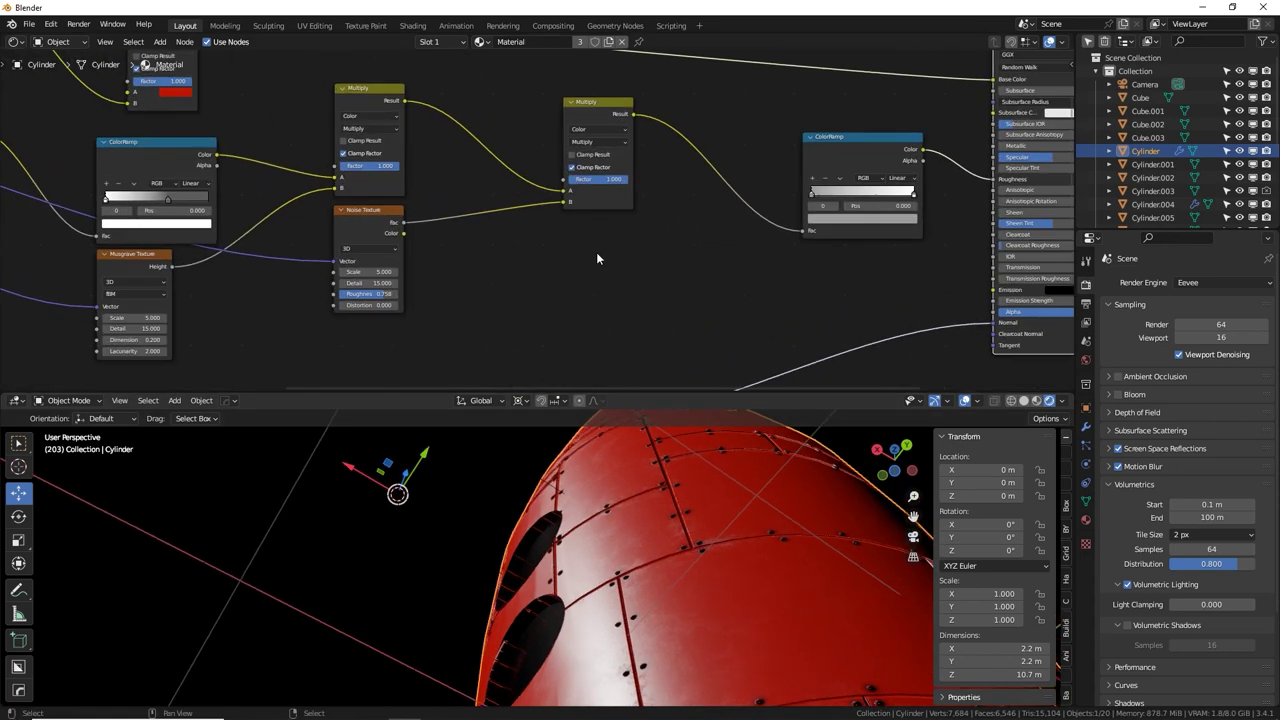
Set the second roughness Multiply node's blending mode to Overlay with a factor of 1.000.
scroll(513, 268, "up", 1)
left_click(644, 94)
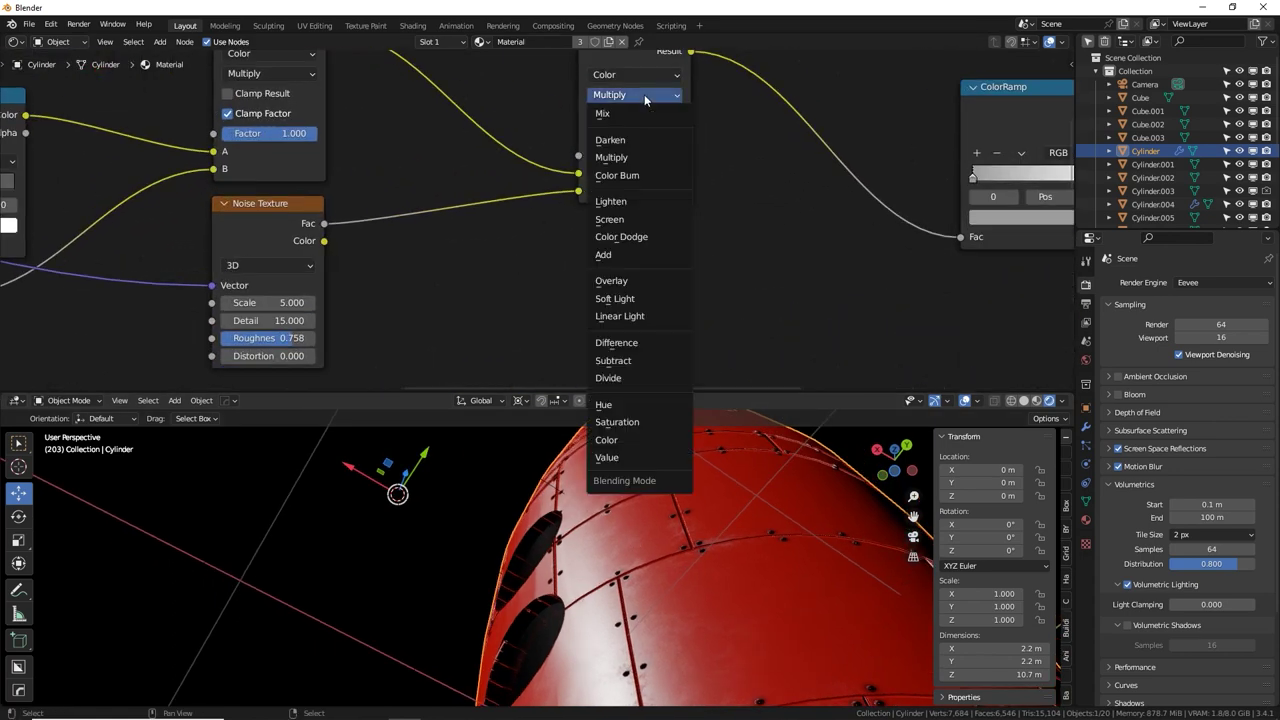
left_click(641, 281)
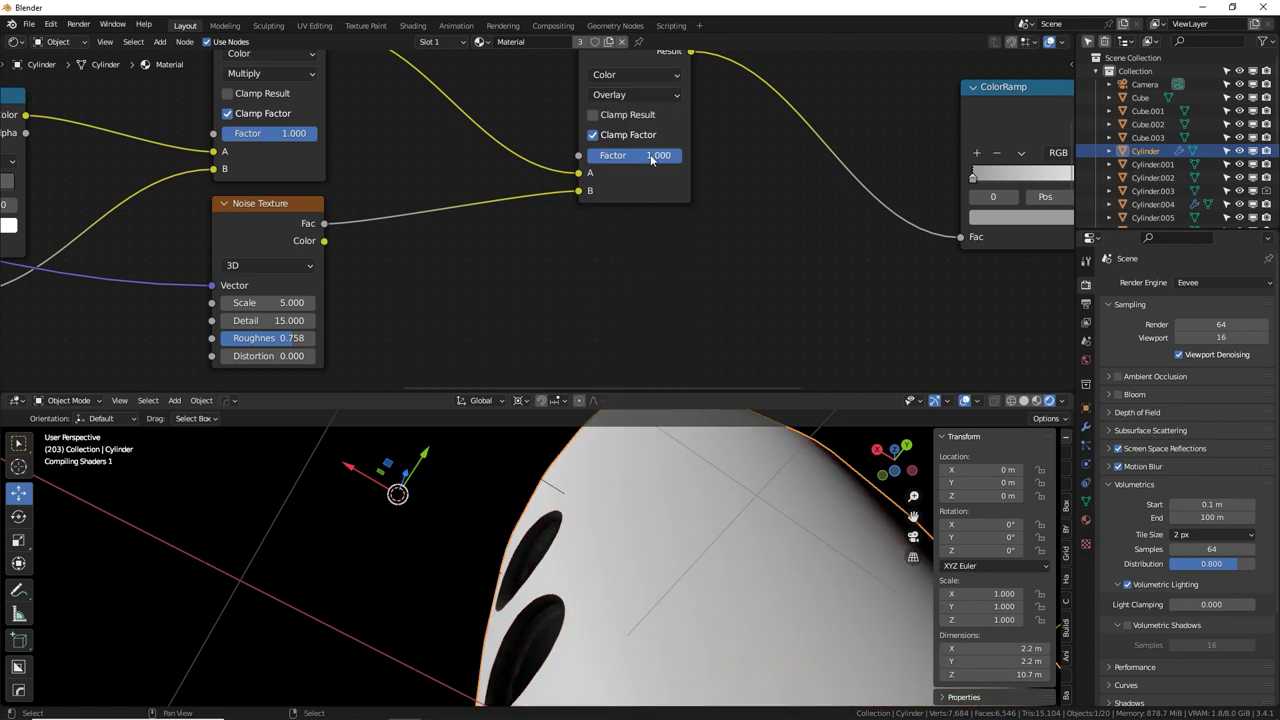
mouse_move(665, 156)
left_mouse_down()
mouse_move(597, 156)
mouse_move(682, 156)
mouse_move(587, 156)
mouse_move(682, 156)
left_mouse_up()
middle_click_drag(501, 240, 597, 228)
scroll(591, 229, "down", 3)
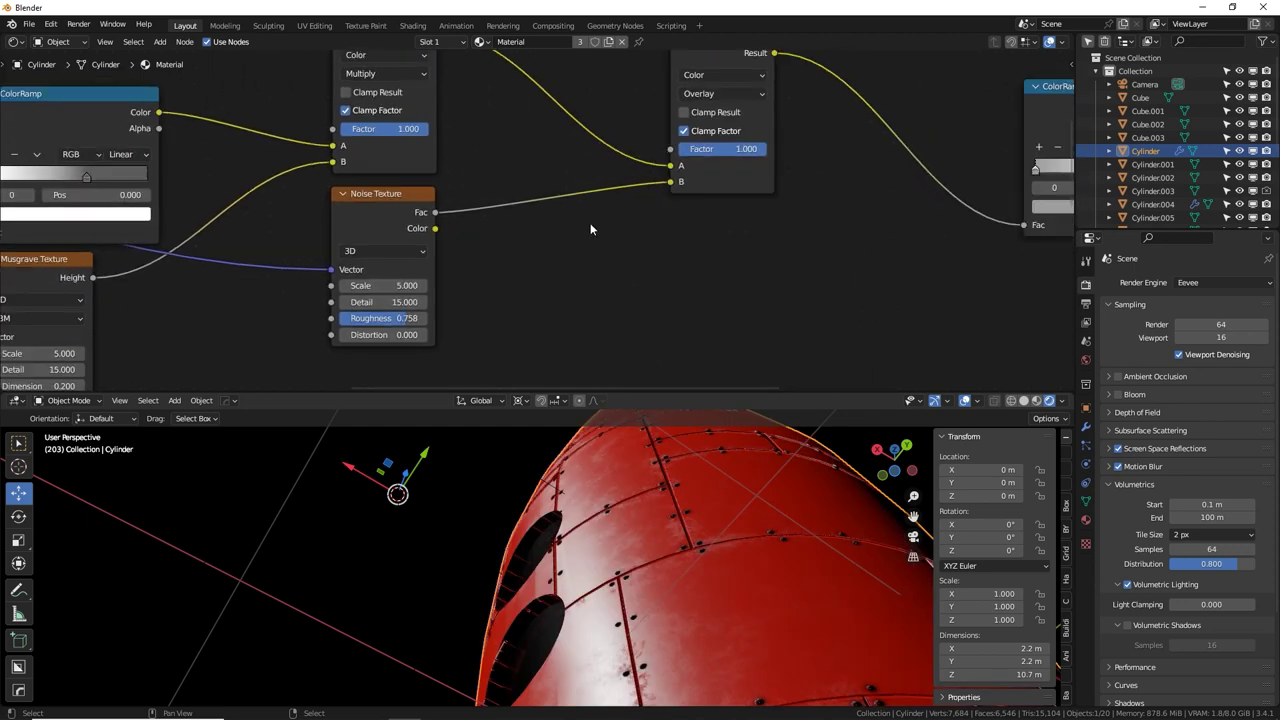
Insert a Bright/Contrast node between the Noise Texture's Fac output and the Overlay node's B input.
left_click(449, 222)
key("shift+a")
type("cor")
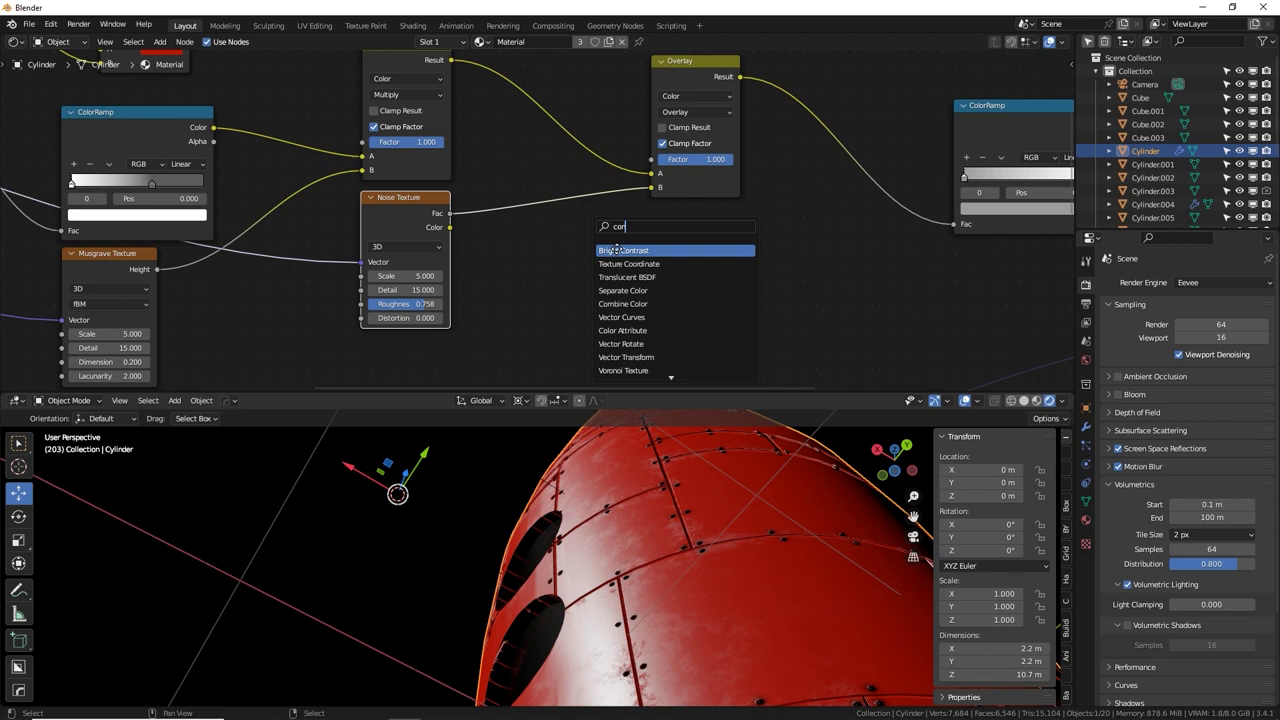
left_click(616, 250)
left_click(560, 235)
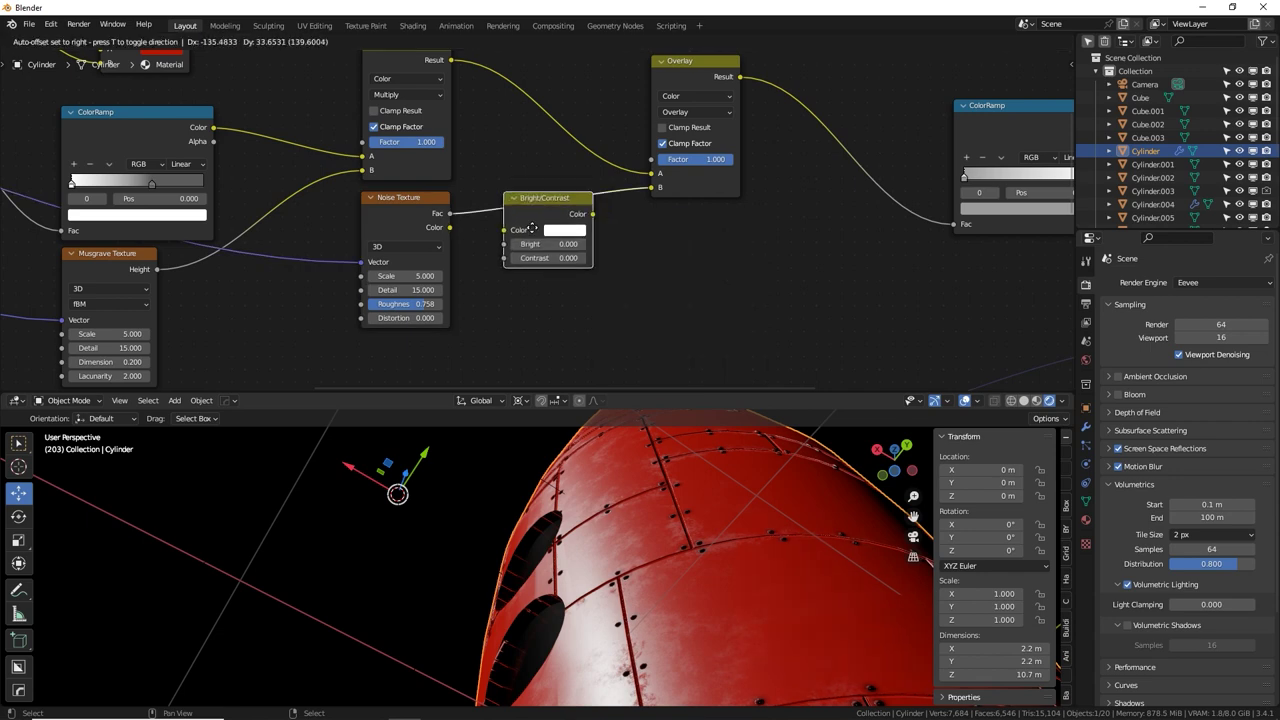
scroll(545, 240, "up", 2)
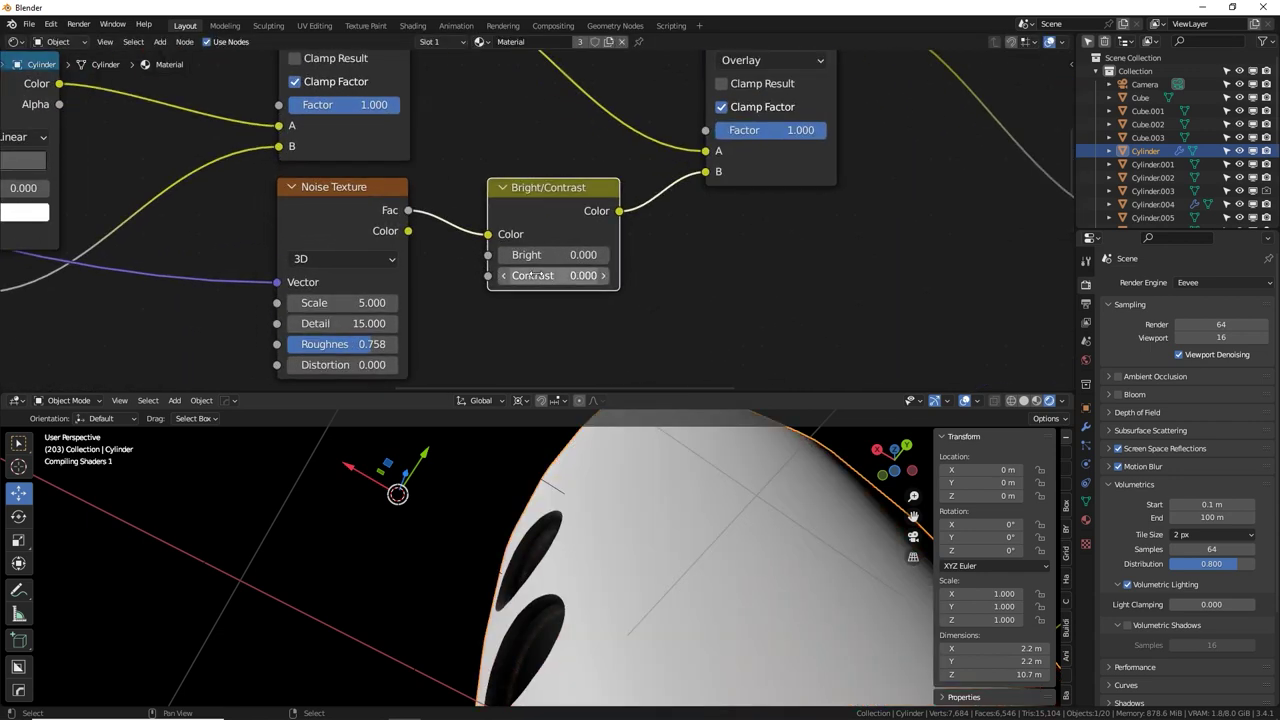
Preview the Noise Texture on the hull, and set the Bright/Contrast node's contrast to 3.590 while previewing its output.
left_click(346, 208)
left_click(343, 217, "ctrl+shift")
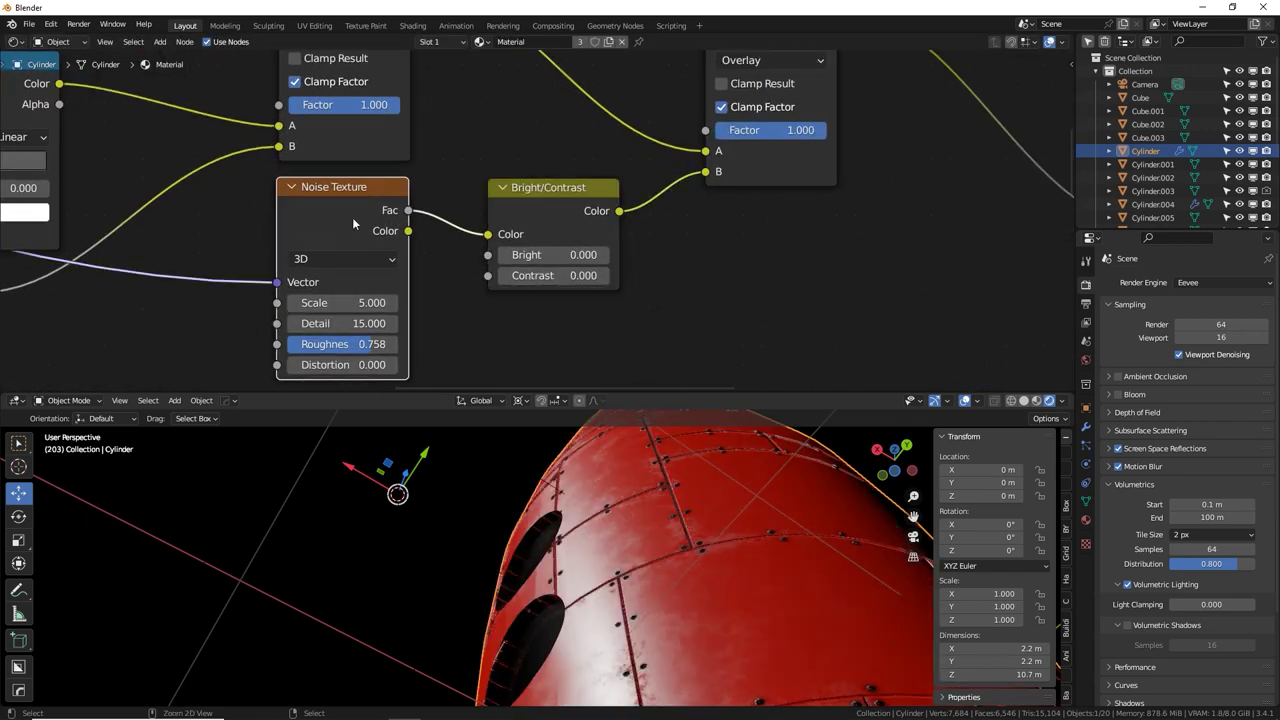
mouse_move(727, 541)
middle_mouse_down()
mouse_move(765, 626)
mouse_move(717, 566)
mouse_move(749, 537)
middle_mouse_up()
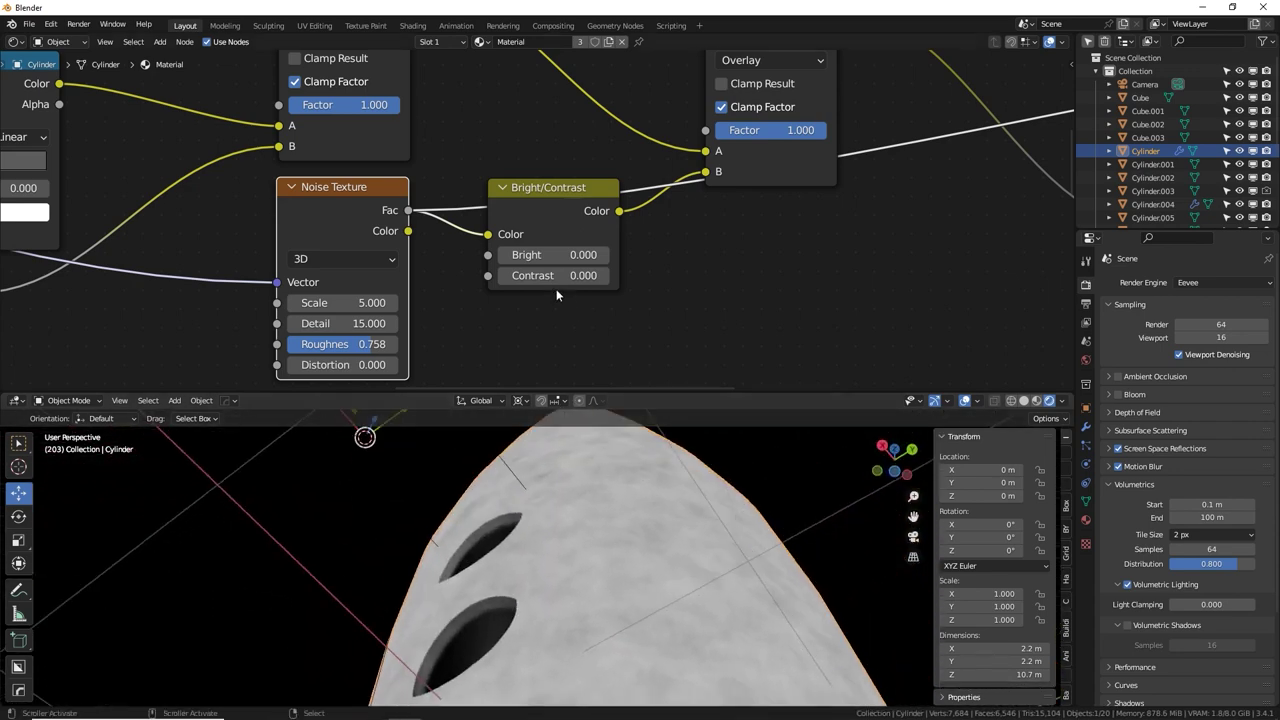
mouse_move(556, 276)
left_mouse_down()
mouse_move(620, 276)
mouse_move(558, 276)
left_mouse_up()
left_click(545, 219, "ctrl+shift")
Reconnect the Principled BSDF to the material output to show the full shader on the hull.
middle_click_drag(554, 237, 377, 294)
scroll(725, 238, "down", 5)
middle_click_drag(704, 240, 311, 278)
middle_click_drag(847, 69, 748, 122)
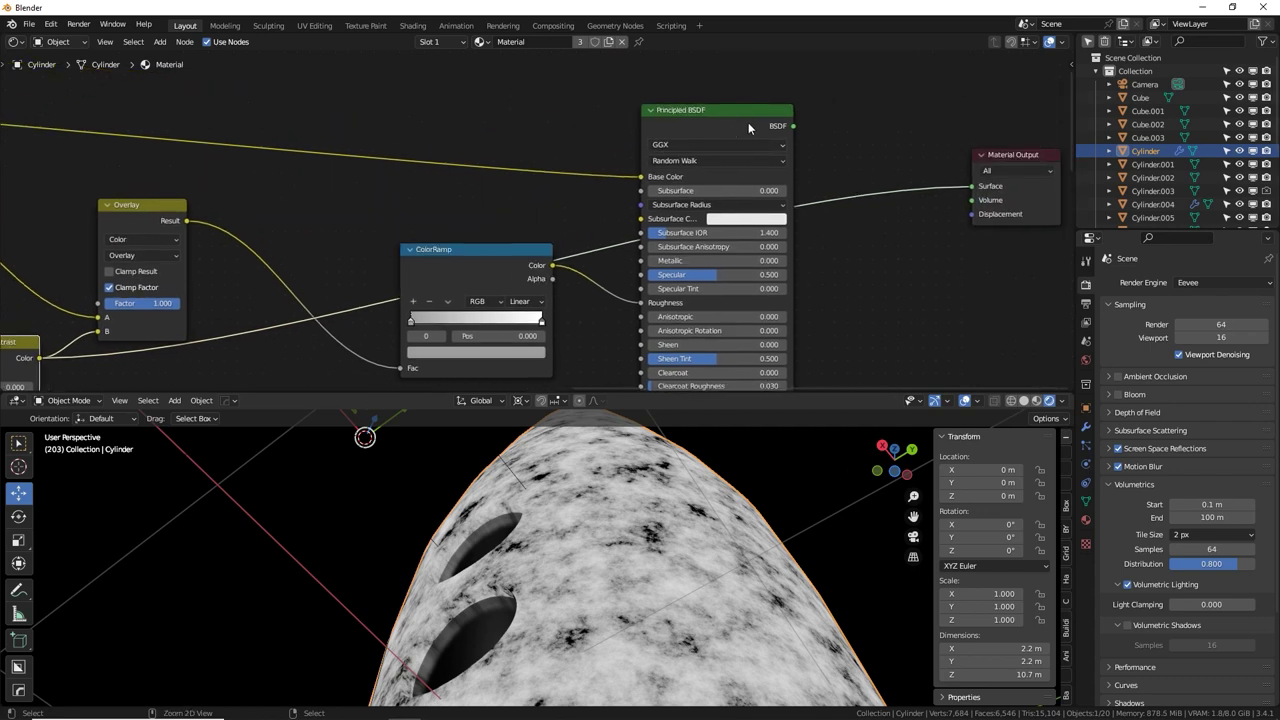
left_click(748, 123, "ctrl+shift")
middle_click_drag(307, 252, 711, 104)
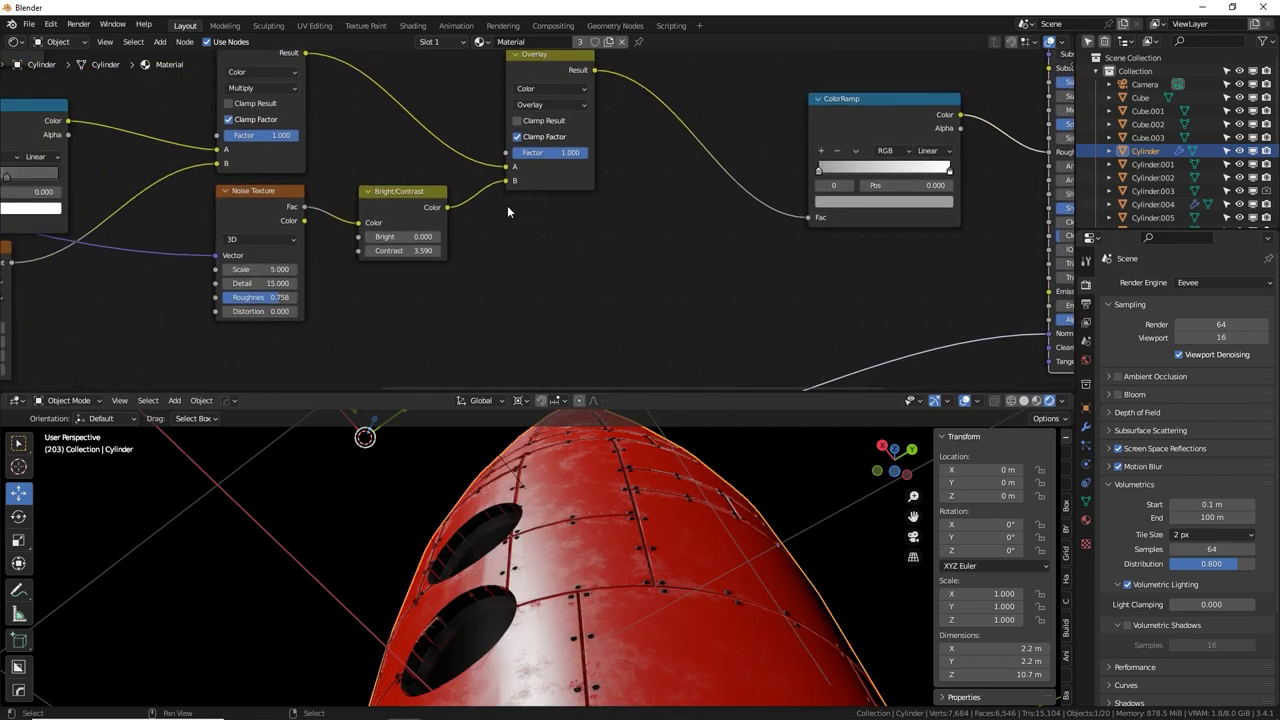
Test lower Overlay factors such as 0.533 against the hull reflections and return the factor to 1.000.
scroll(510, 204, "up", 6)
middle_click_drag(518, 186, 653, 264)
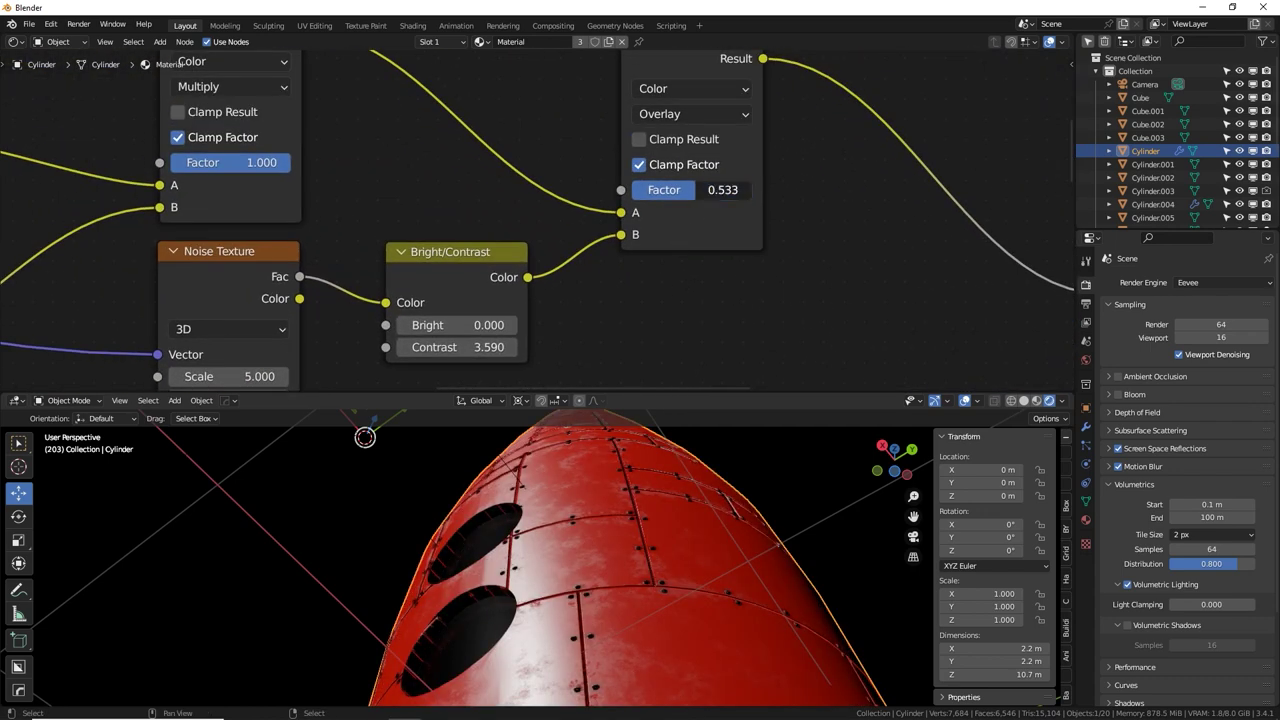
mouse_move(741, 190)
left_mouse_down()
mouse_move(637, 190)
mouse_move(750, 190)
left_mouse_up()
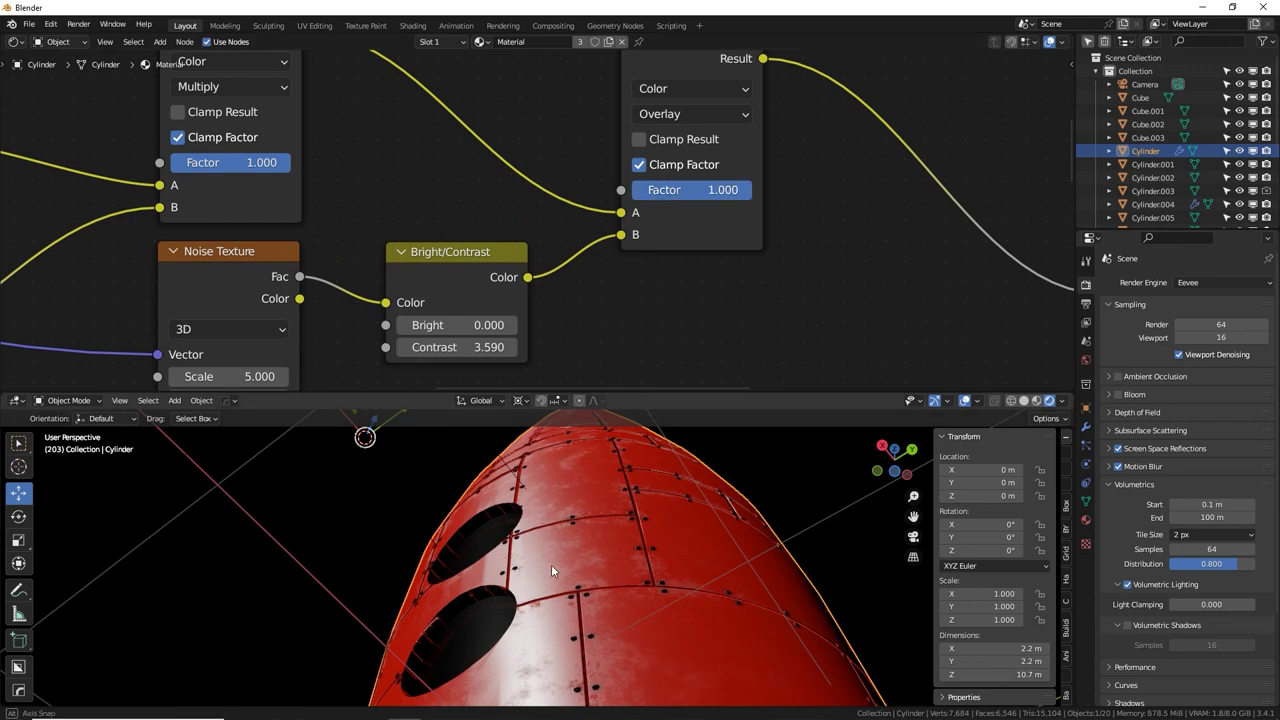
middle_click_drag(552, 571, 456, 576)
middle_click_drag(587, 525, 484, 524, "shift")
left_click_drag(706, 189, 754, 205)
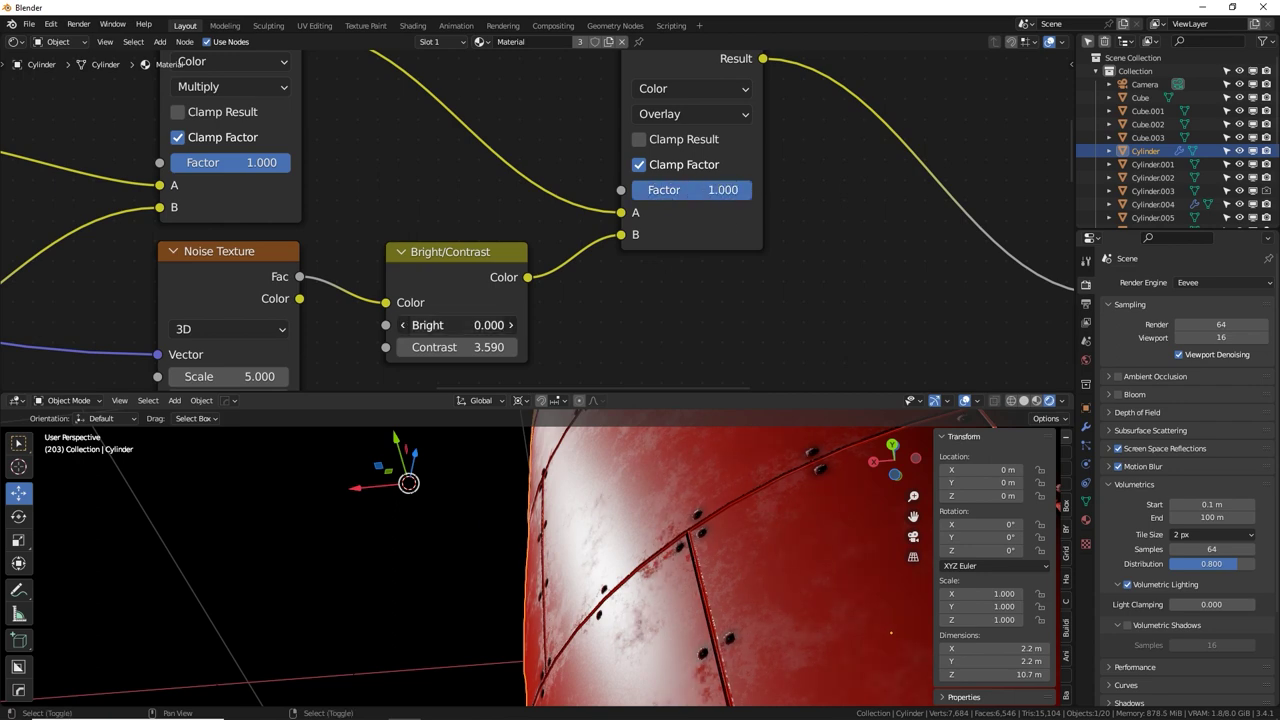
Raise the Bright/Contrast node's brightness to 3.490 and lower the Overlay factor to 0.517.
left_click_drag(455, 325, 550, 325)
mouse_move(416, 271)
left_mouse_down()
mouse_move(395, 254)
mouse_move(422, 250)
left_mouse_up()
left_click_drag(457, 303, 444, 303, "shift")
middle_click_drag(546, 352, 576, 341)
middle_click_drag(590, 530, 702, 213)
mouse_move(715, 182)
left_mouse_down()
mouse_move(616, 182)
mouse_move(737, 188)
mouse_move(693, 188)
left_mouse_up()
scroll(612, 547, "down", 5)
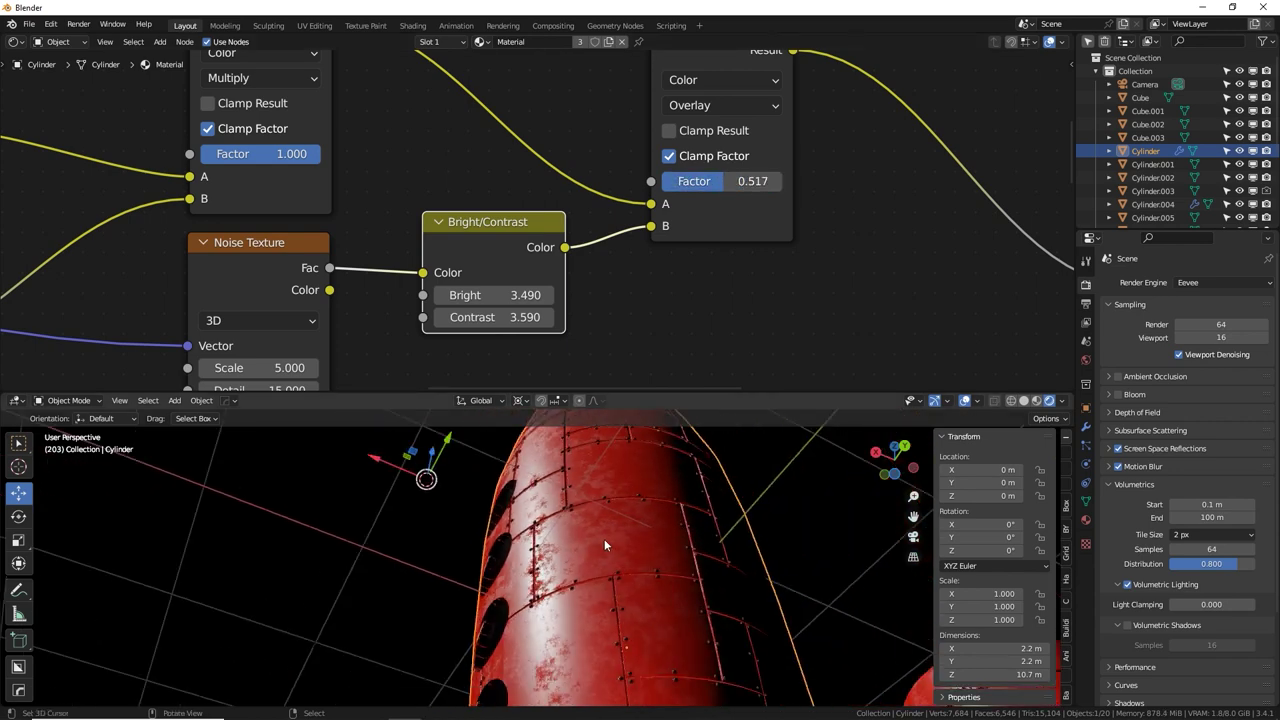
Adjust the Noise Texture's scale to change the size of the roughness patches on the hull.
middle_click_drag(604, 539, 570, 535)
left_click(668, 550)
middle_click_drag(385, 280, 563, 163)
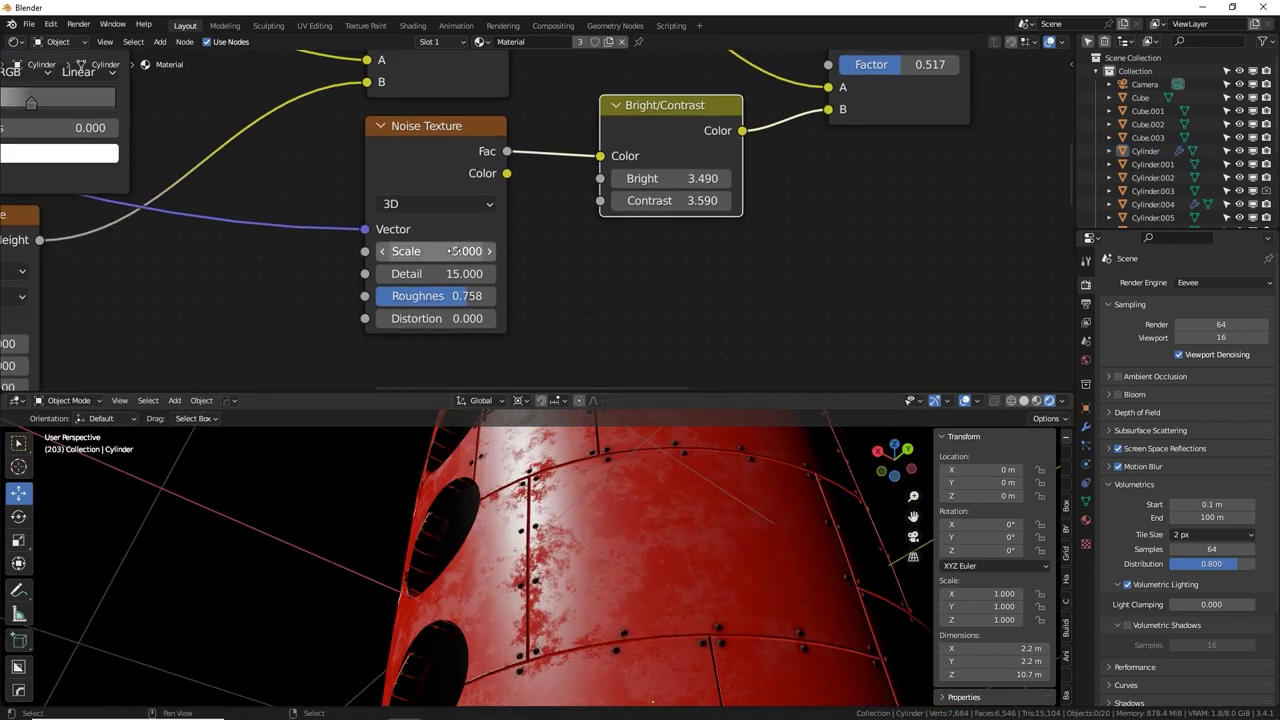
left_click_drag(400, 251, 390, 251)
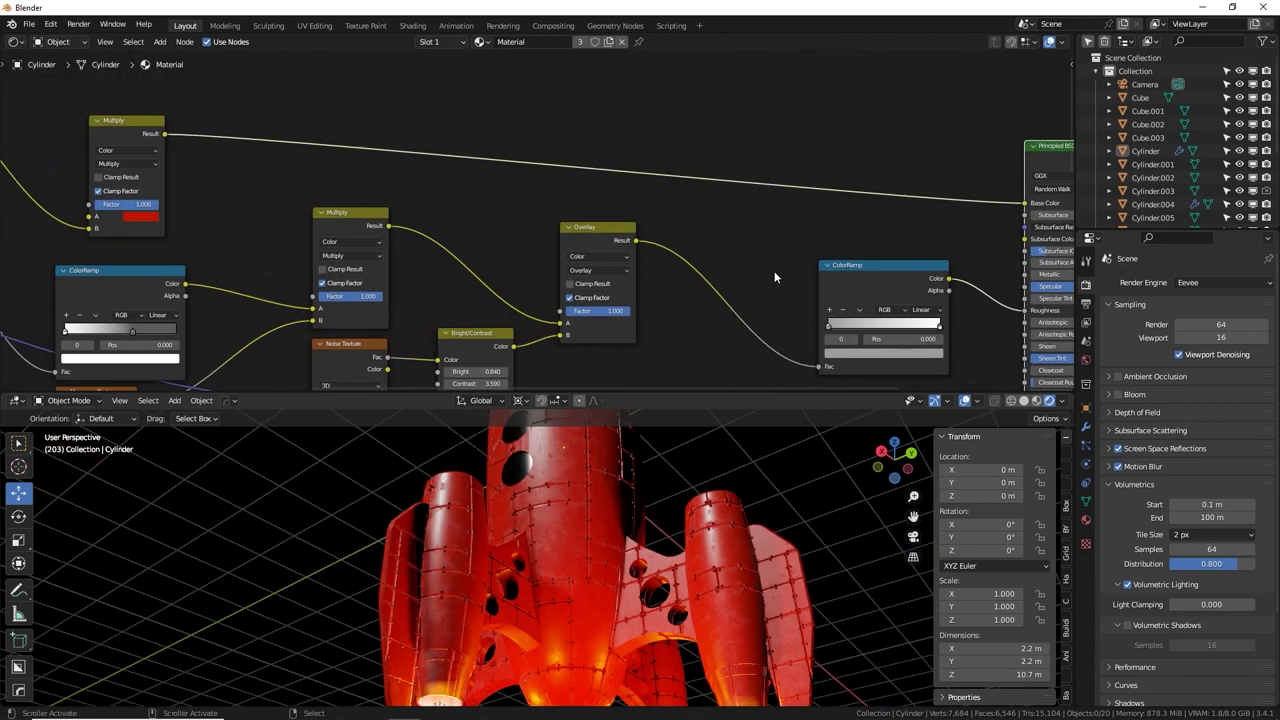
Duplicate the red Multiply node and insert the copy into the link from its result to the Base Color.
middle_click_drag(257, 163, 500, 180)
left_click(373, 142)
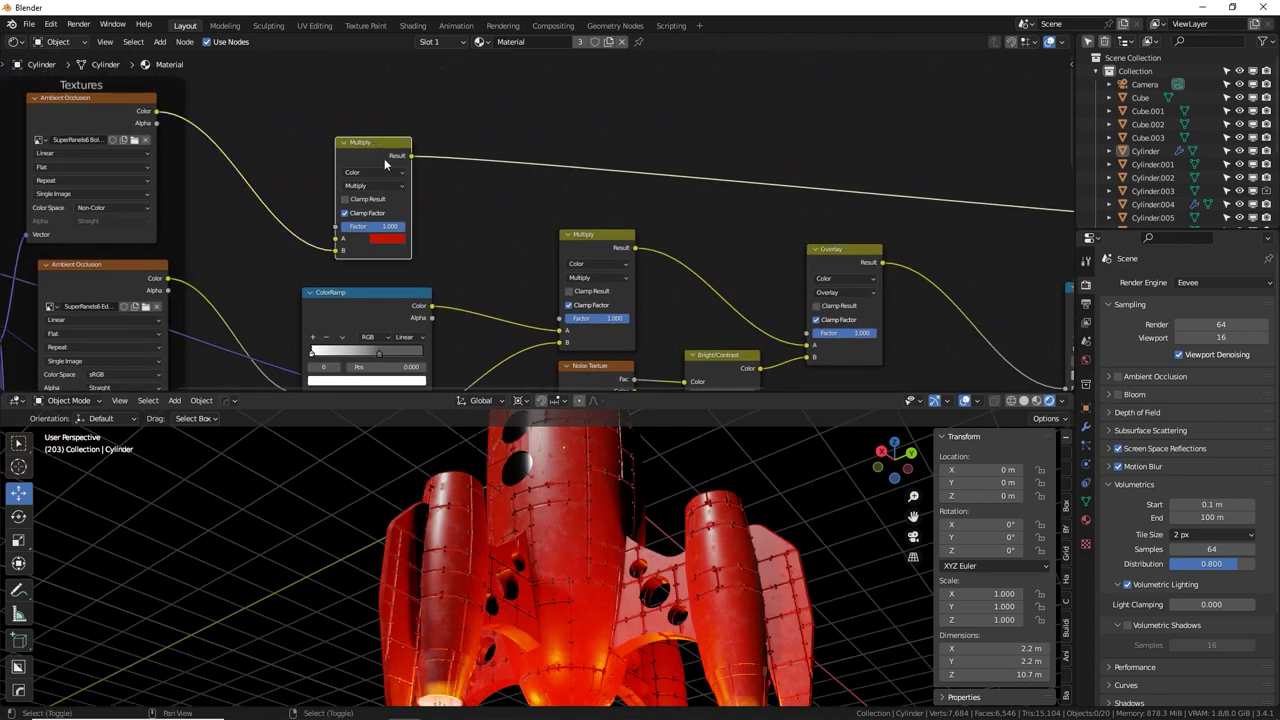
key("shift+d")
left_click(610, 104)
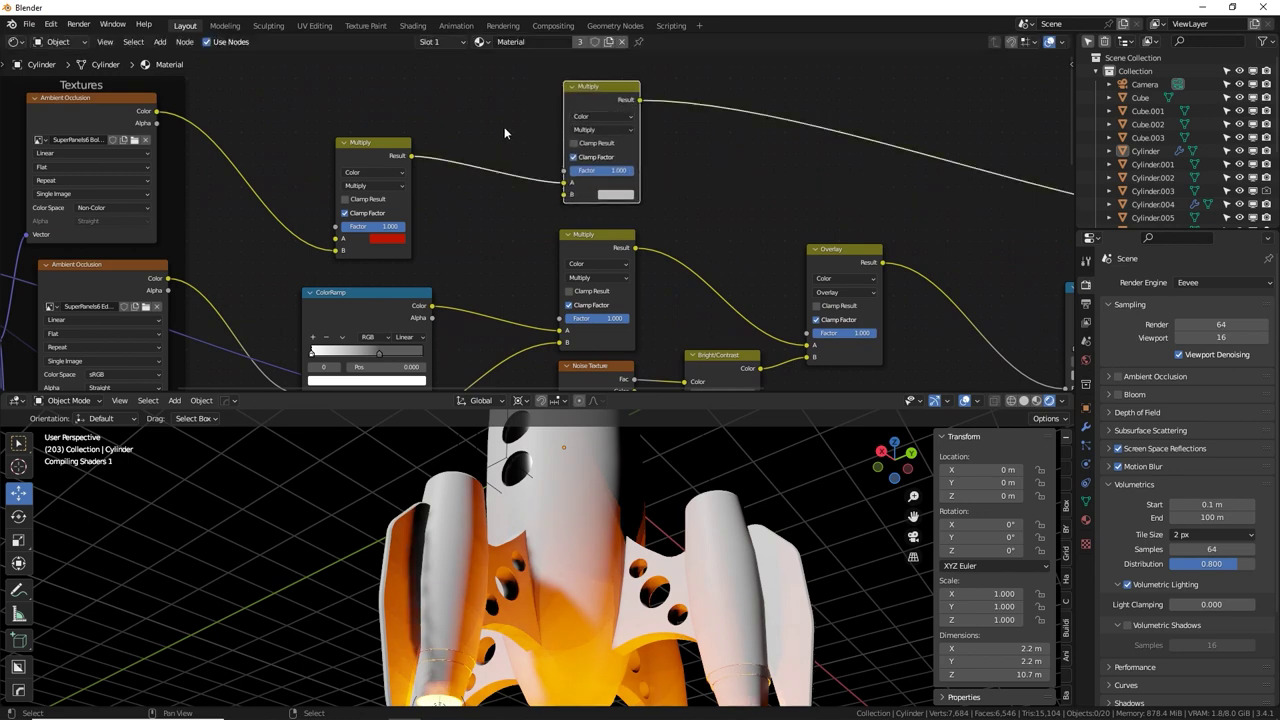
Add an Ambient Occlusion shader node and connect its AO output to the duplicated Multiply node's B input.
middle_click_drag(493, 123, 589, 202)
key("shift+a")
left_click(464, 126)
type("amb")
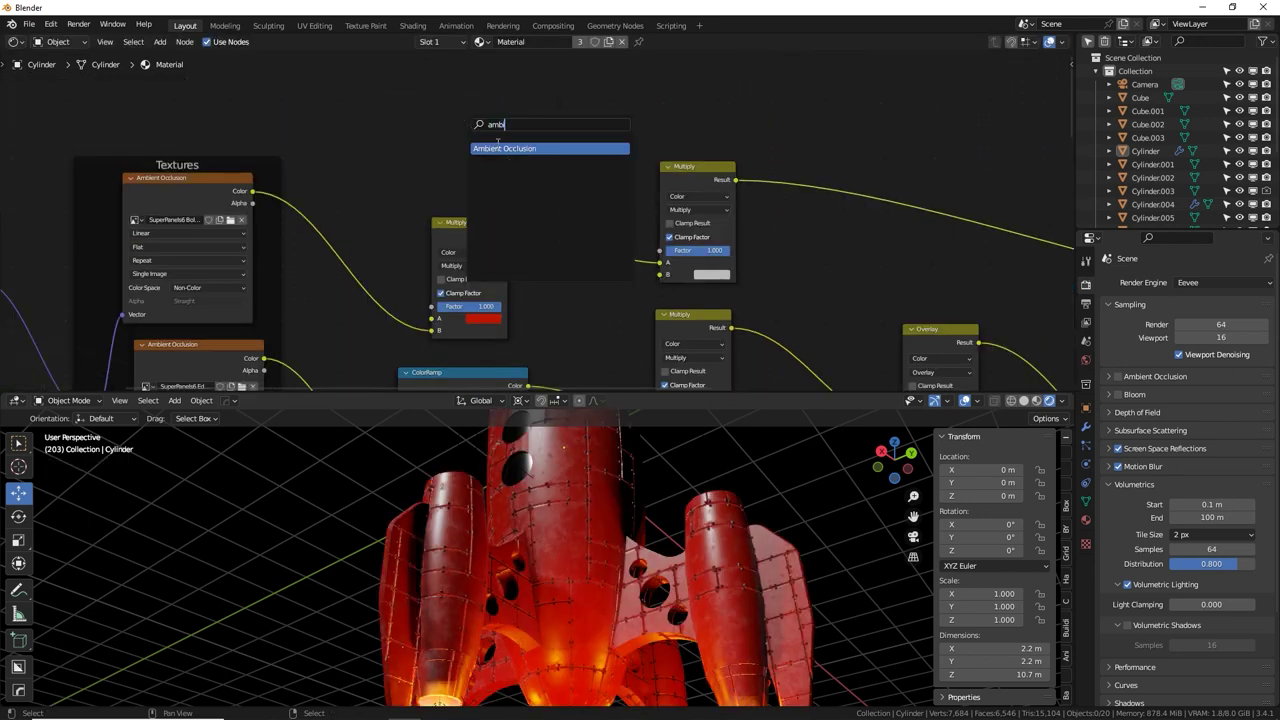
left_click(498, 147)
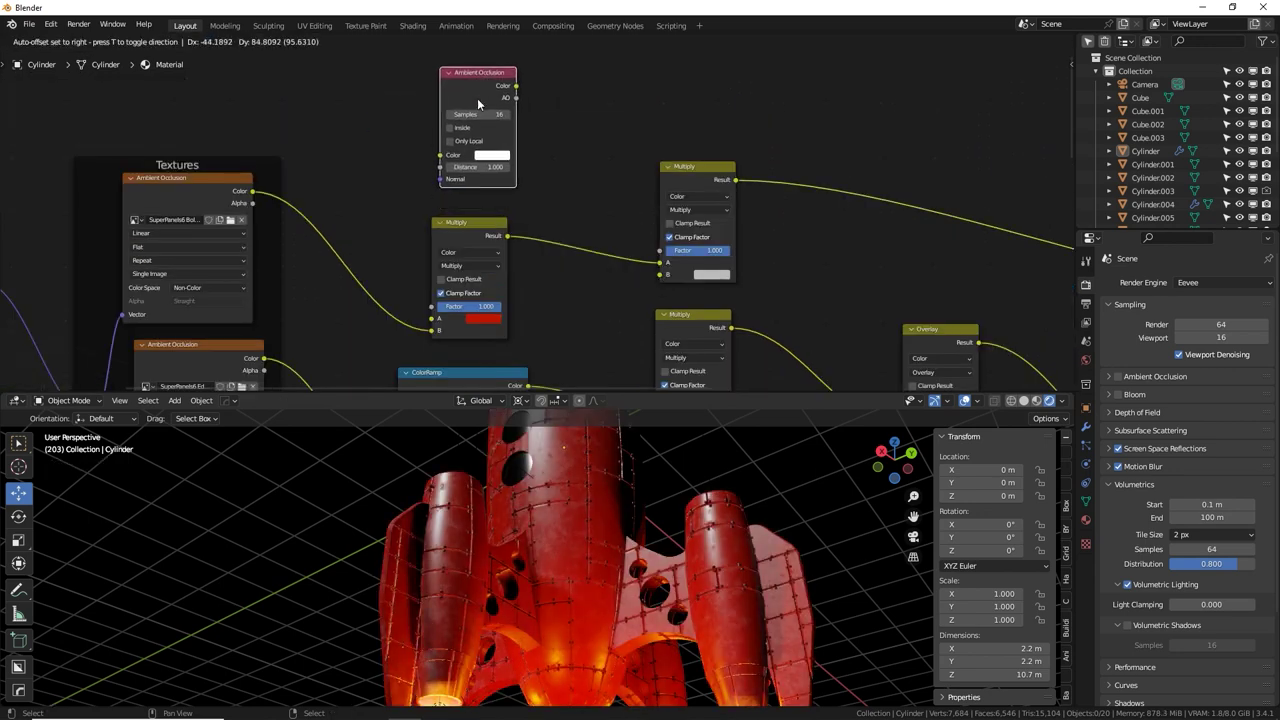
left_click(474, 96)
left_click_drag(516, 97, 534, 96)
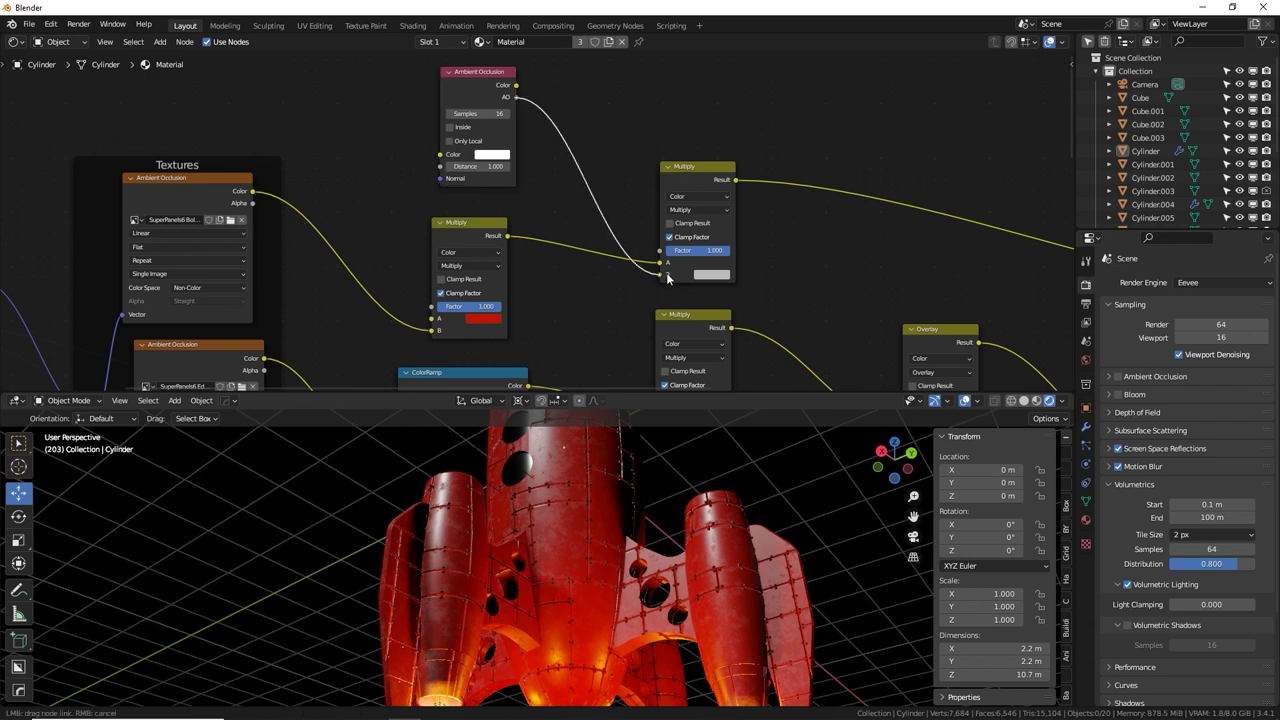
left_click_drag(668, 278, 668, 273)
Enable Ambient Occlusion and Bloom in the render settings, keeping the duplicated Multiply node's factor at 1.000.
scroll(600, 551, "up", 8)
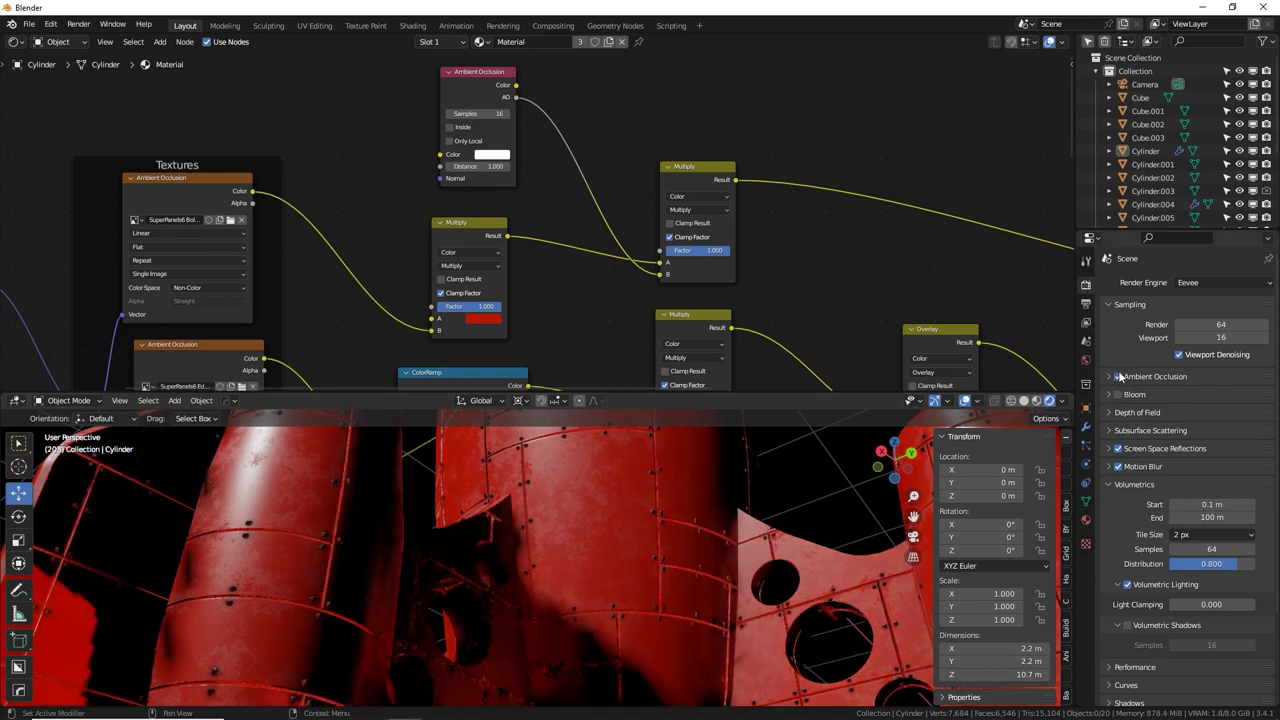
left_click(1119, 395)
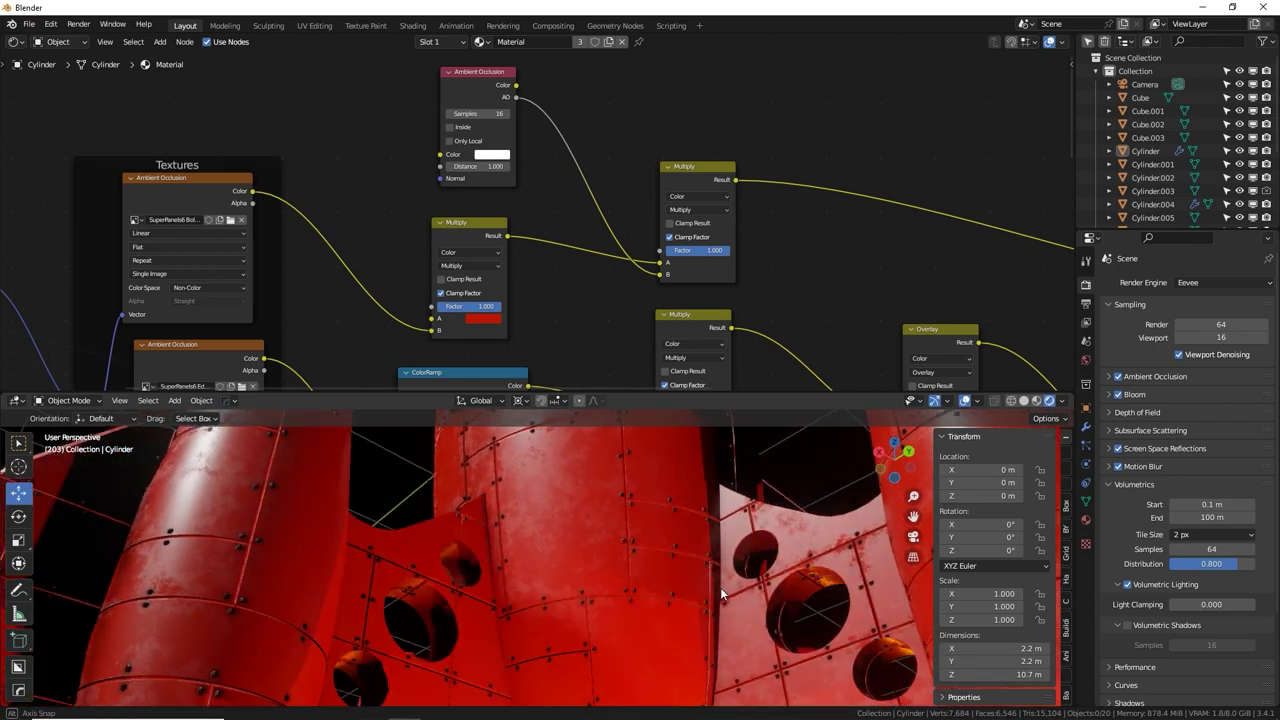
mouse_move(702, 250)
left_mouse_down()
mouse_move(640, 250)
mouse_move(722, 252)
left_mouse_up()
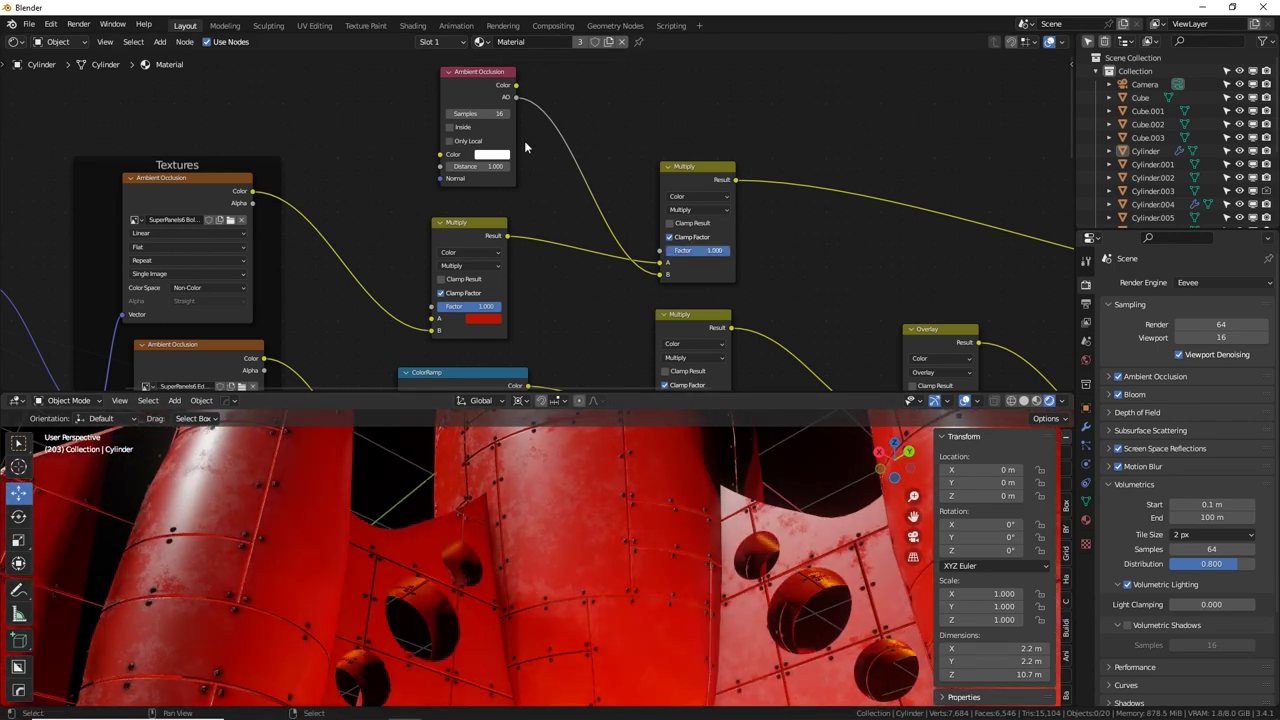
Insert a ColorRamp between the Ambient Occlusion node and the duplicated Multiply node, and move its black stop to 0.709.
left_click_drag(494, 83, 394, 77)
scroll(560, 280, "down", 3, "shift")
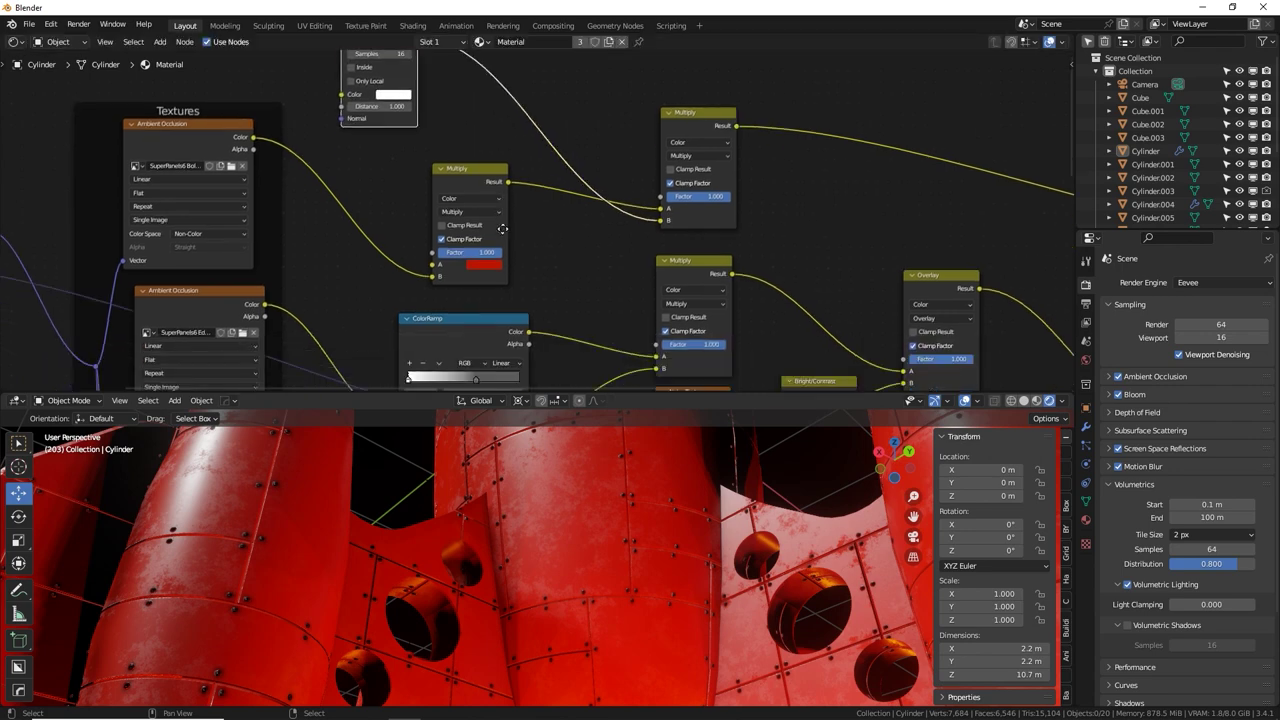
middle_click_drag(646, 226, 662, 282)
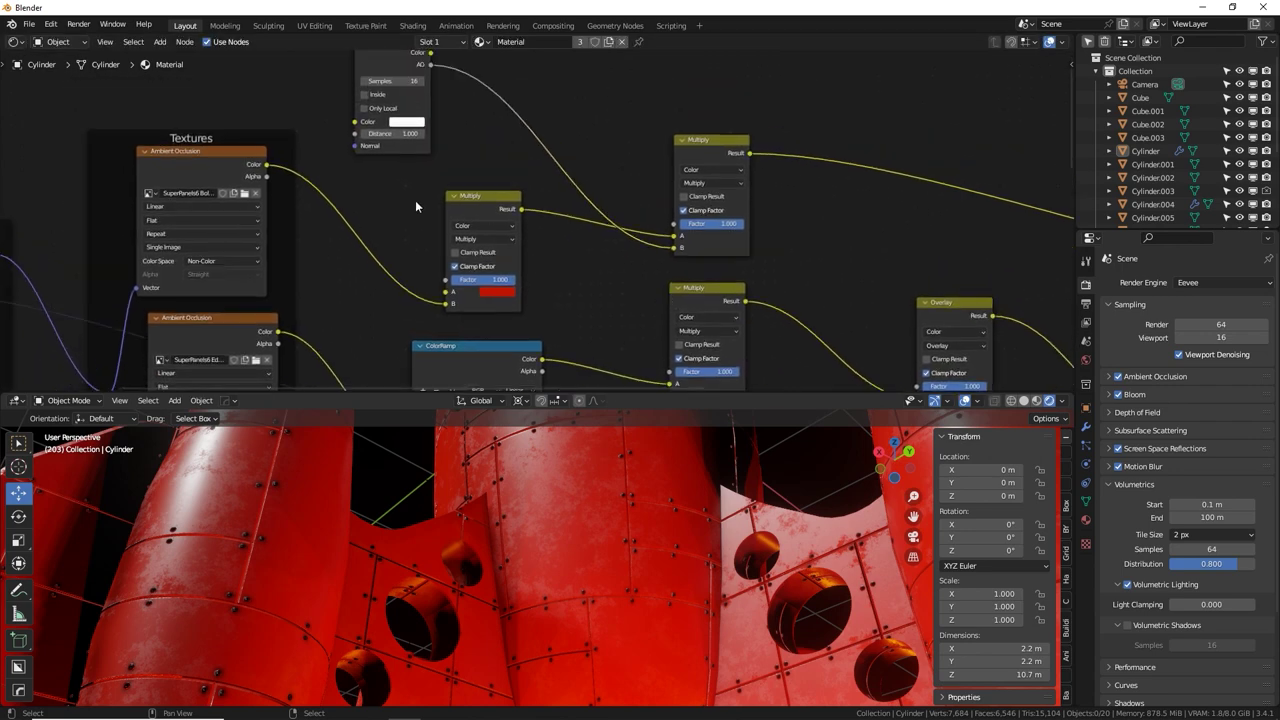
left_click(498, 349)
middle_click_drag(530, 138, 531, 156)
key("shift+a")
left_click(541, 152)
type("ramp")
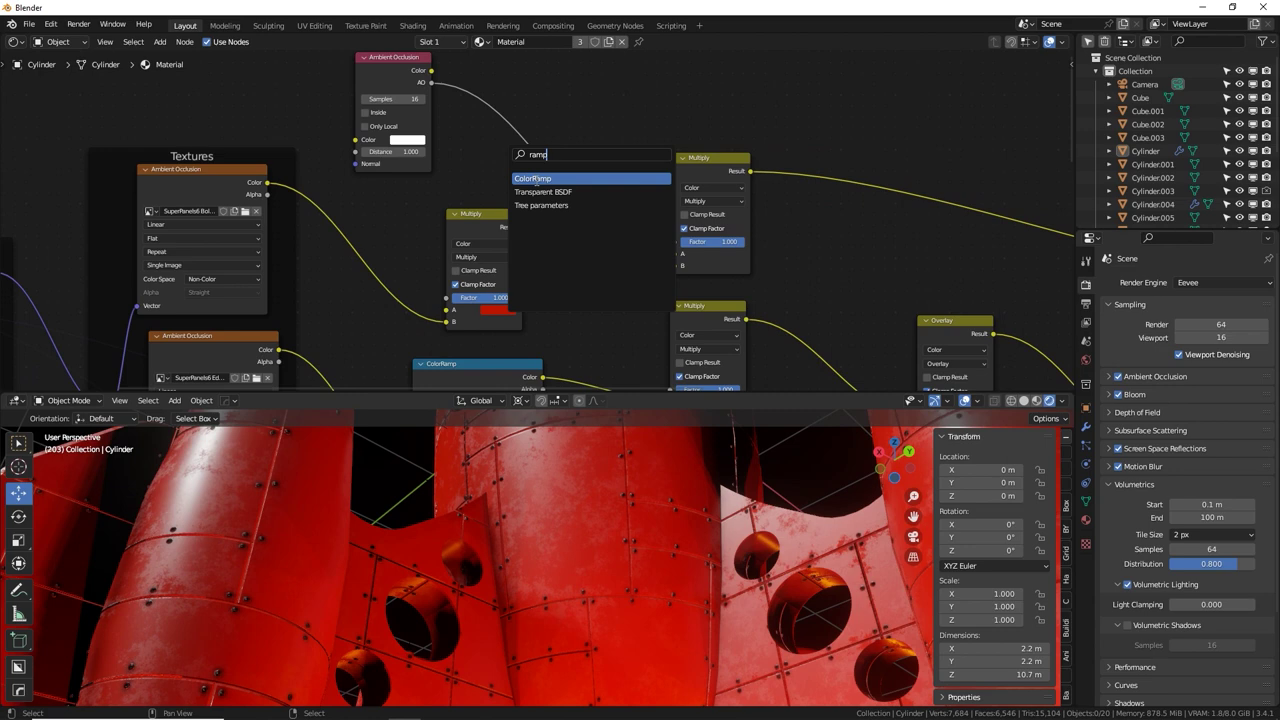
key("Return")
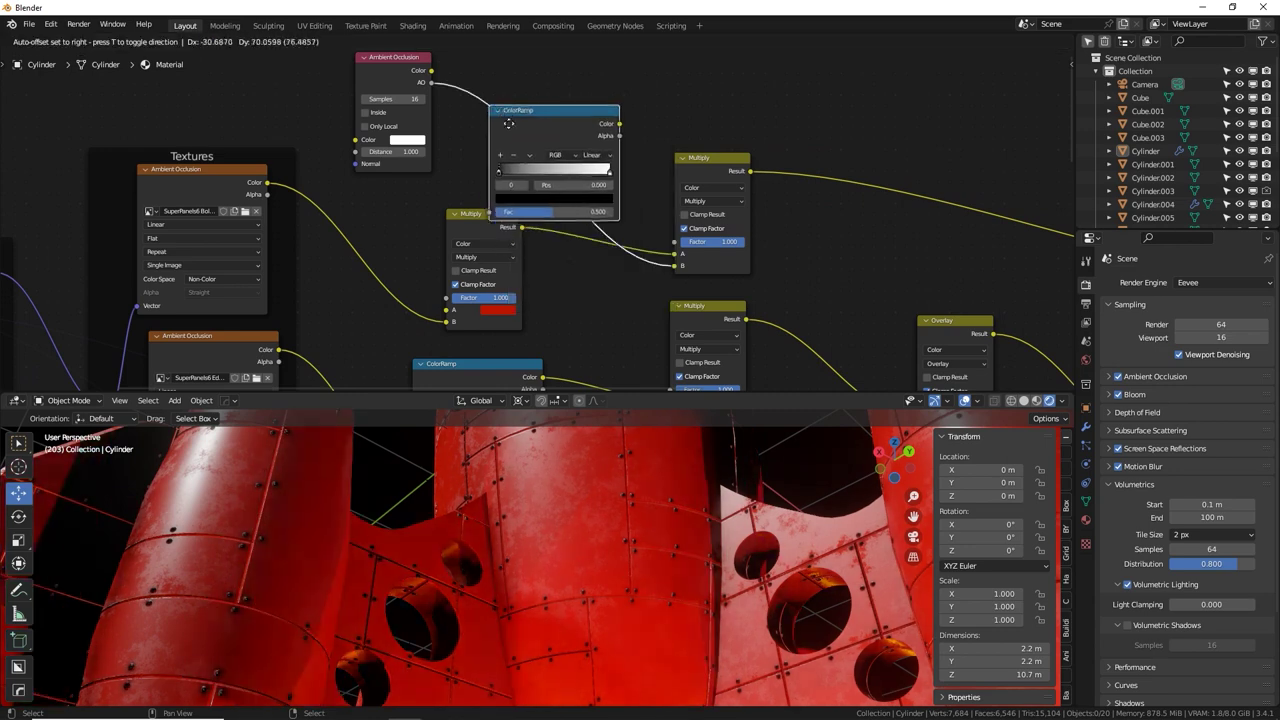
left_click(505, 143)
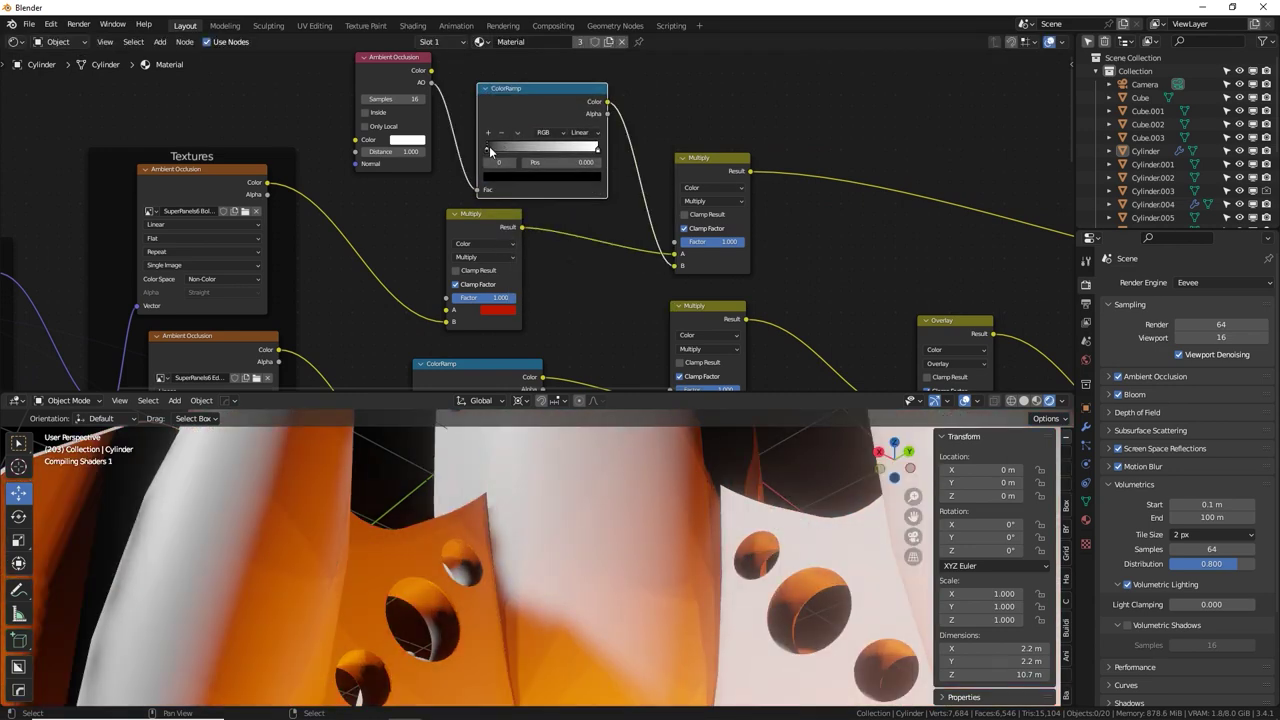
left_click_drag(489, 146, 566, 151)
Compare the ambient-occlusion Multiply factor at 0.000 and 1.000 on the rocket, and enlarge the node editor to view the material nodes.
left_click_drag(732, 242, 678, 242)
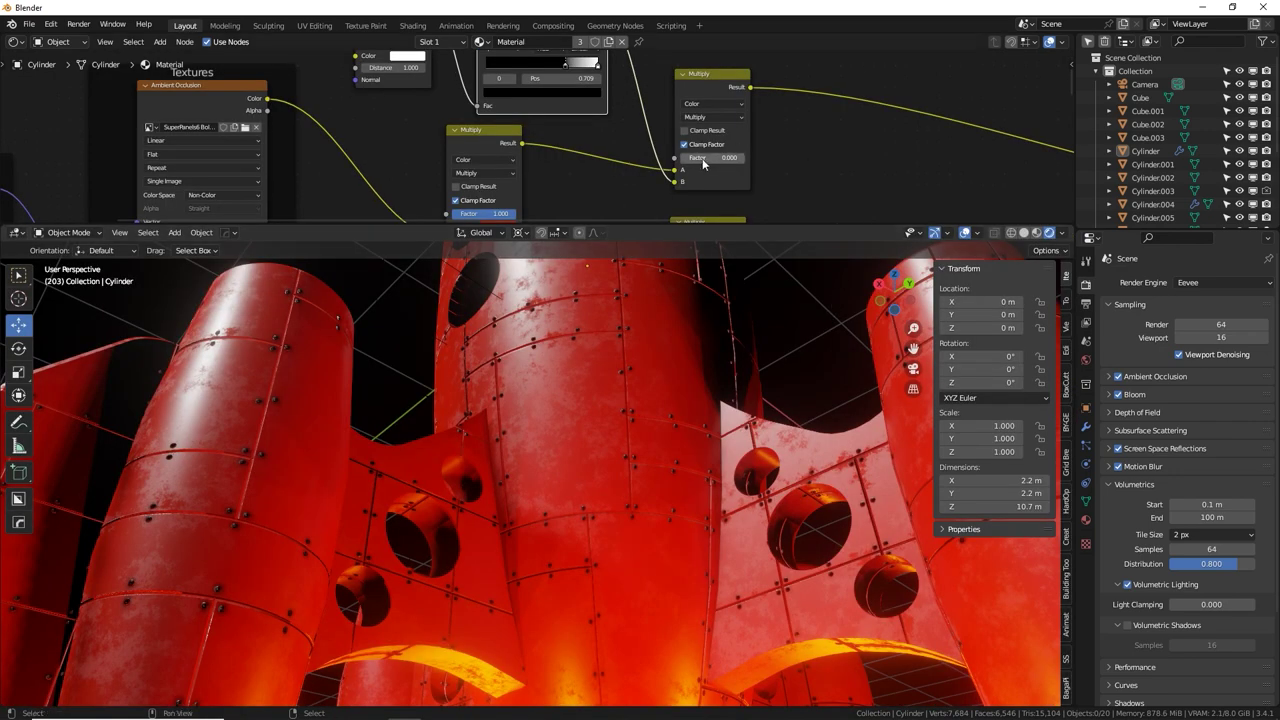
left_click_drag(703, 162, 745, 162)
middle_click_drag(640, 340, 612, 350)
scroll(426, 397, "down", 7)
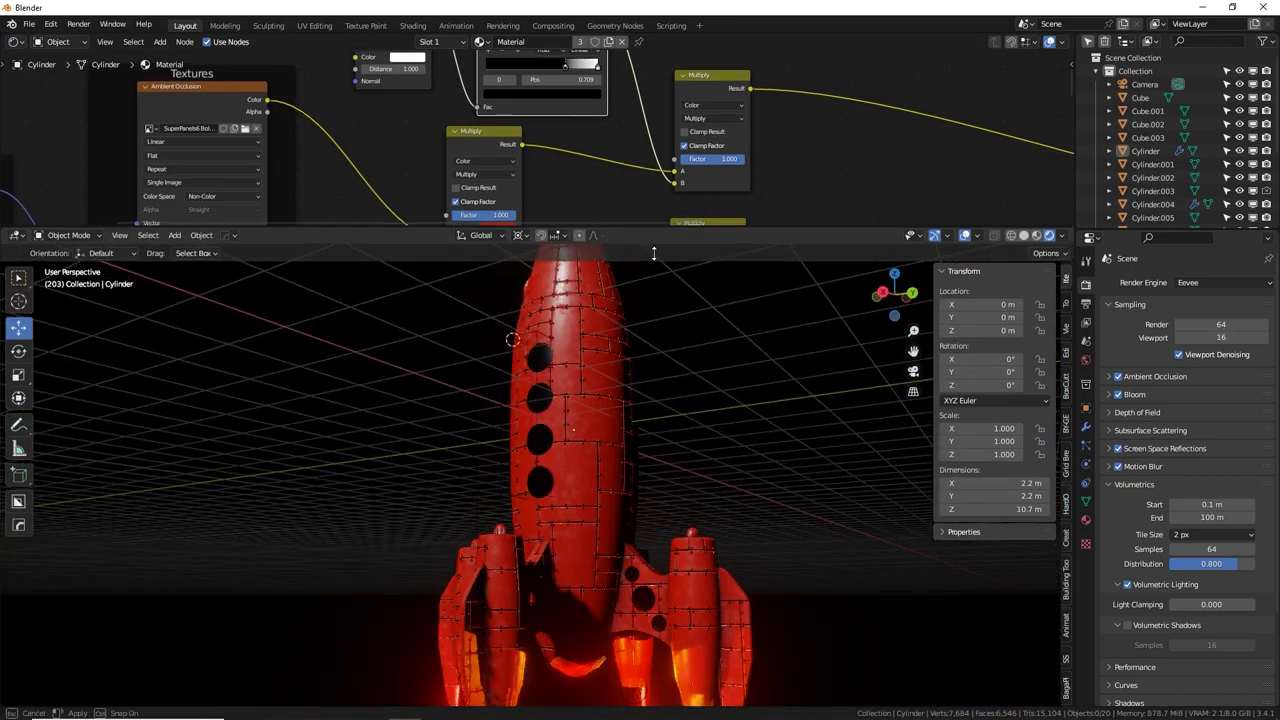
left_click_drag(666, 226, 666, 404)
scroll(633, 278, "down", 4)
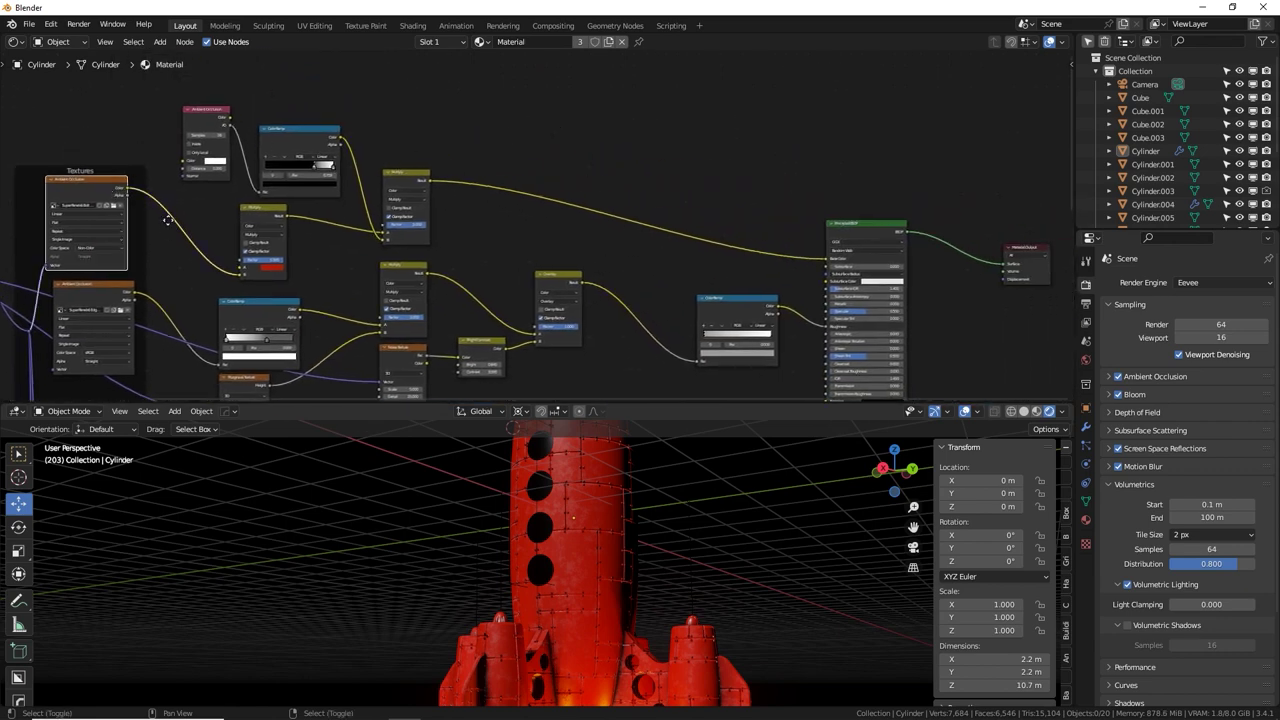
Place a duplicate of the bolt AO image texture node above the original and load SuperPanels6 Random.png into it.
key("g")
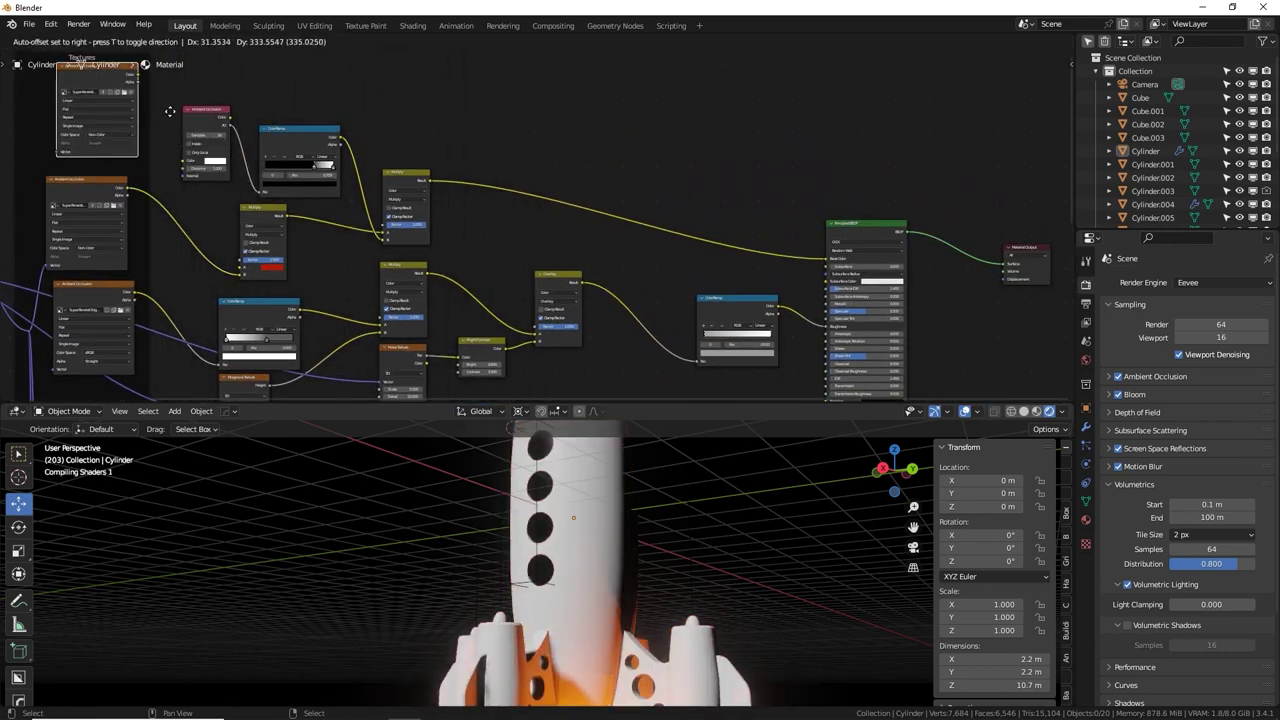
left_click(161, 139)
left_click(145, 131)
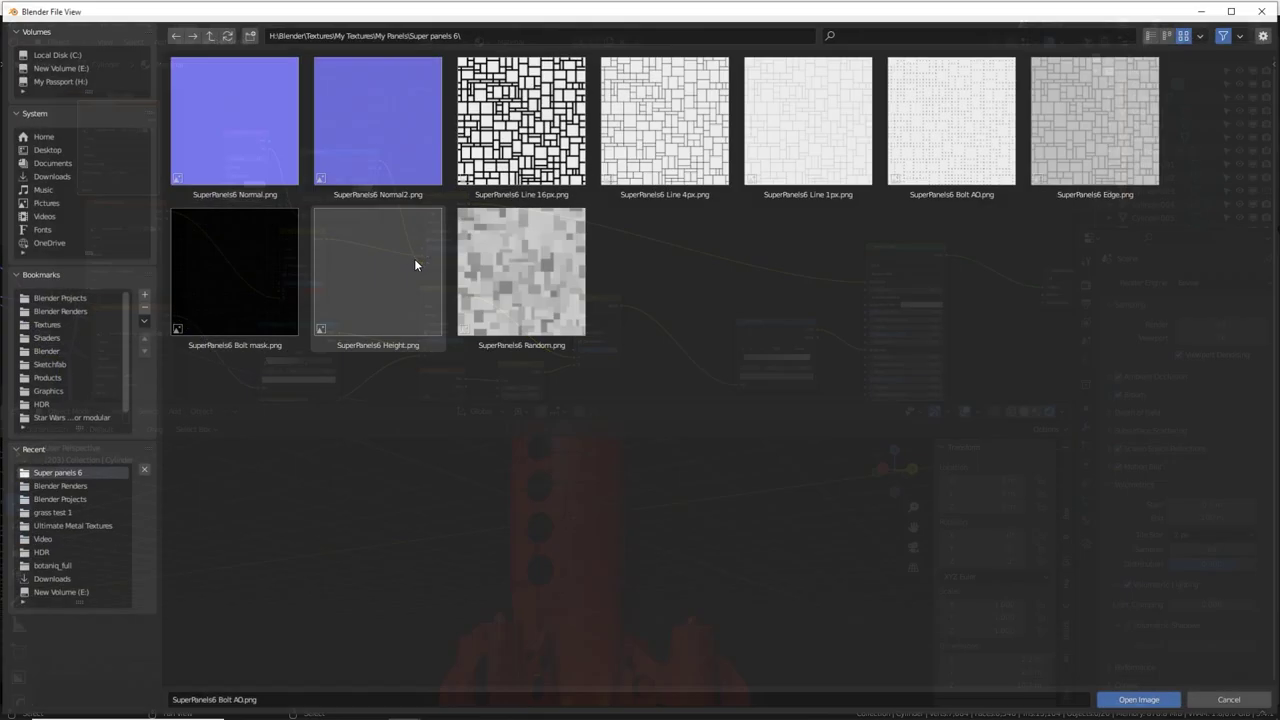
left_click(554, 287)
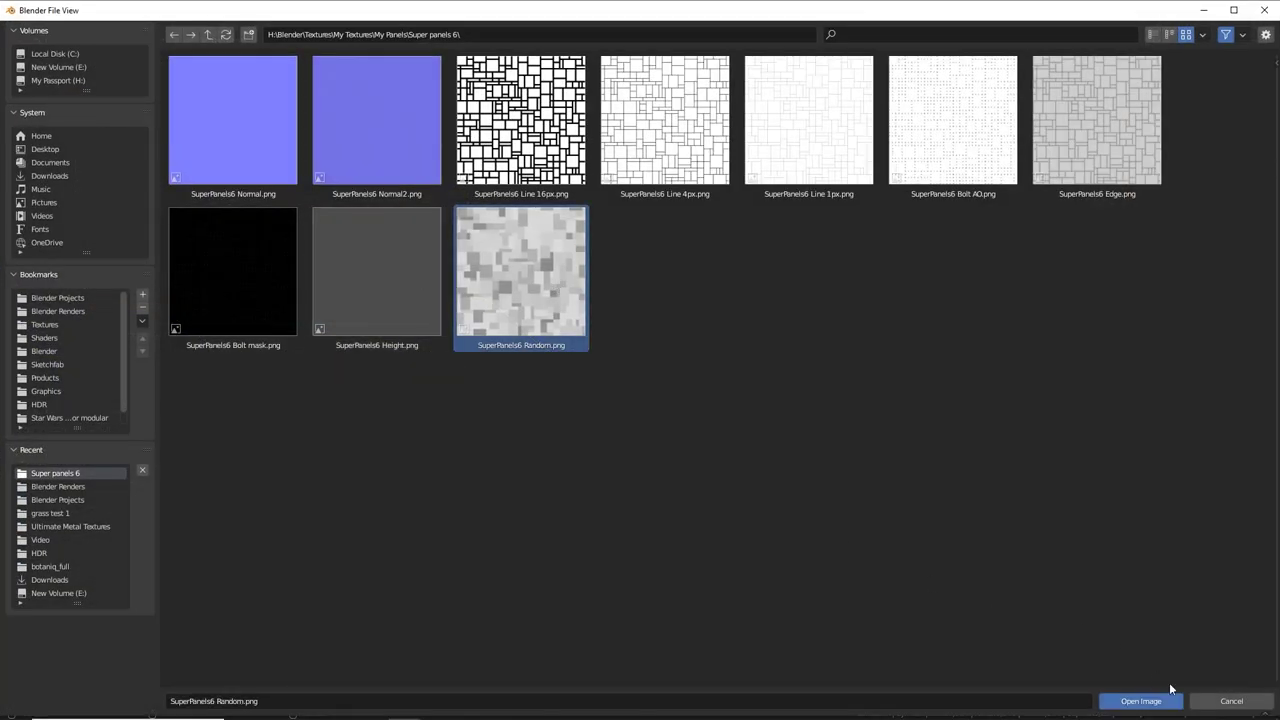
left_click(1141, 701)
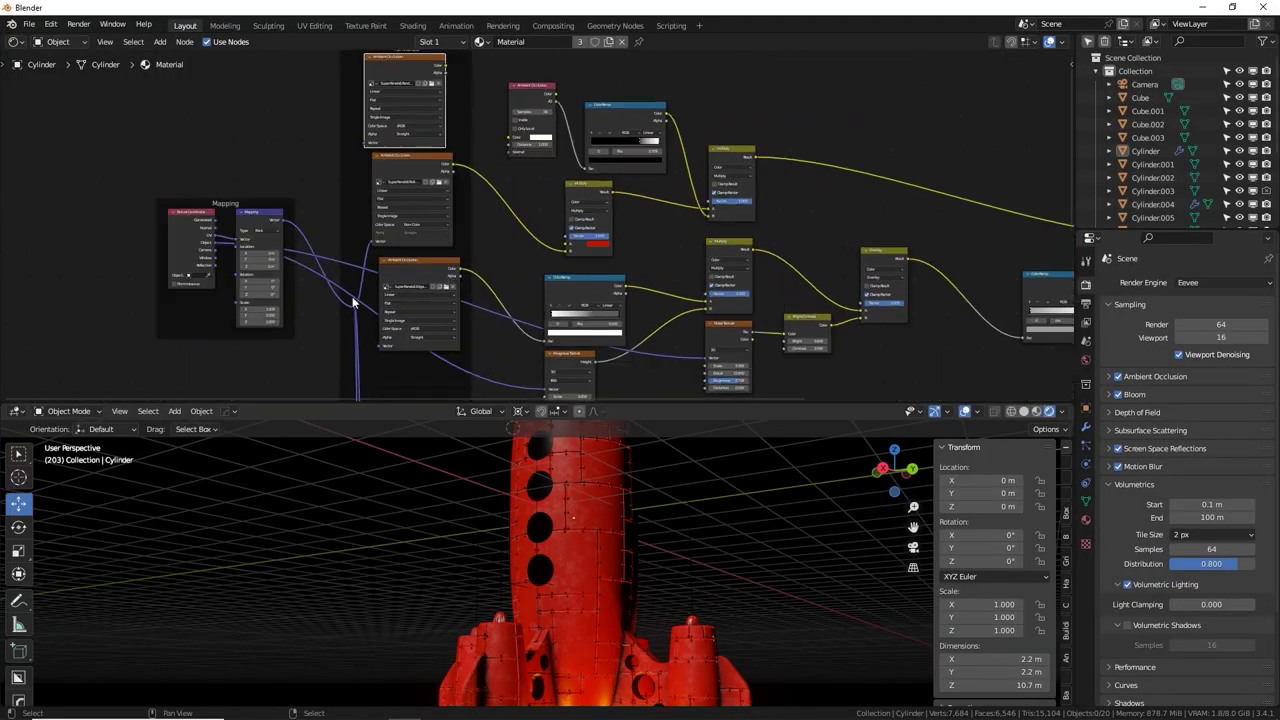
Connect the shared Mapping vector to the Vector inputs of the Edge texture node and the new Random texture node.
middle_click_drag(489, 321, 440, 166)
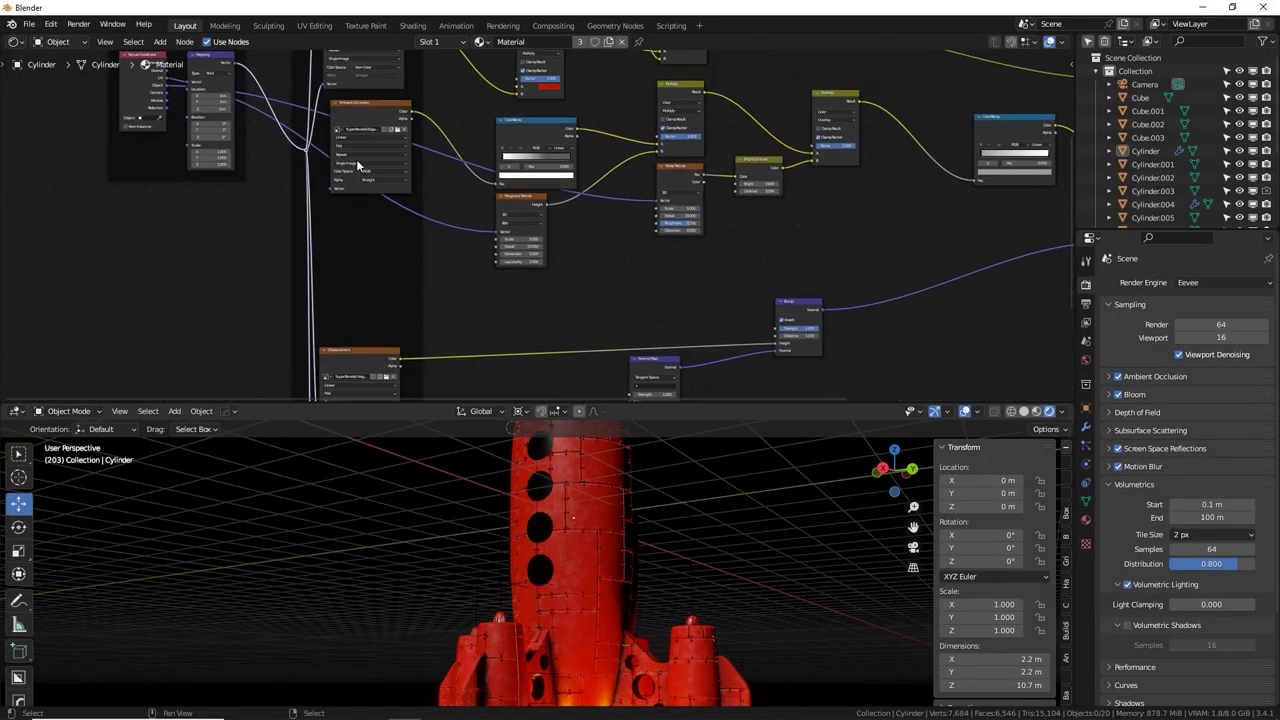
left_click_drag(307, 155, 477, 178)
left_click_drag(455, 391, 334, 258)
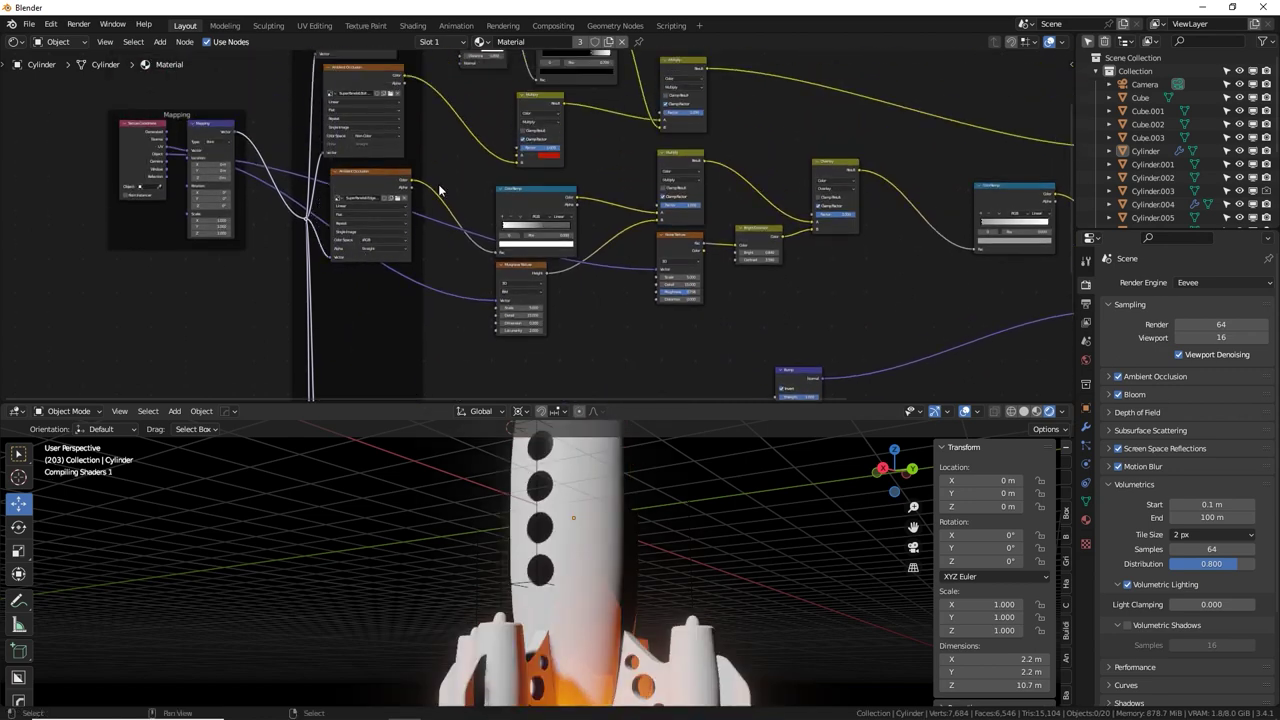
middle_click_drag(471, 163, 312, 360)
left_click_drag(217, 183, 223, 168)
Tidy the node layout by repositioning the red base-colour Multiply, the Ambient Occlusion shader node and its ColorRamp.
mouse_move(531, 243)
left_mouse_down()
mouse_move(480, 238)
mouse_move(491, 223)
mouse_move(520, 256)
left_mouse_up()
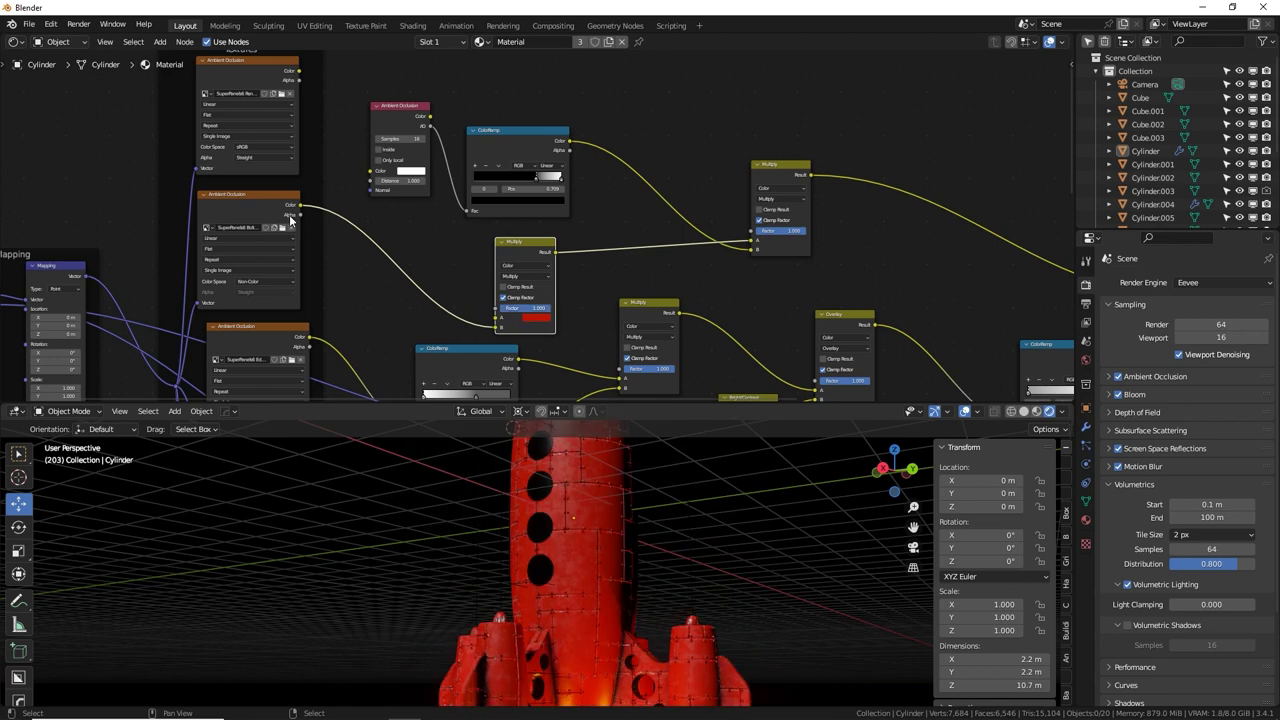
left_click_drag(290, 219, 288, 220)
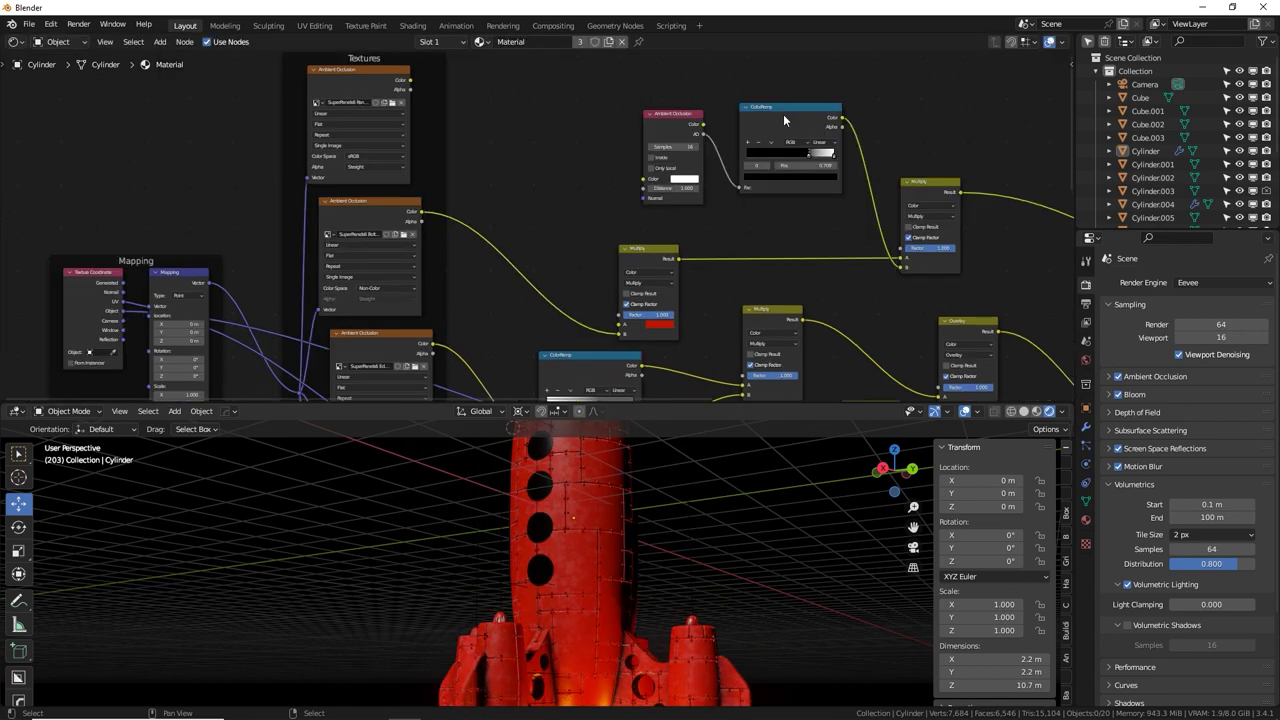
left_click_drag(783, 119, 770, 119)
left_click_drag(677, 113, 685, 112)
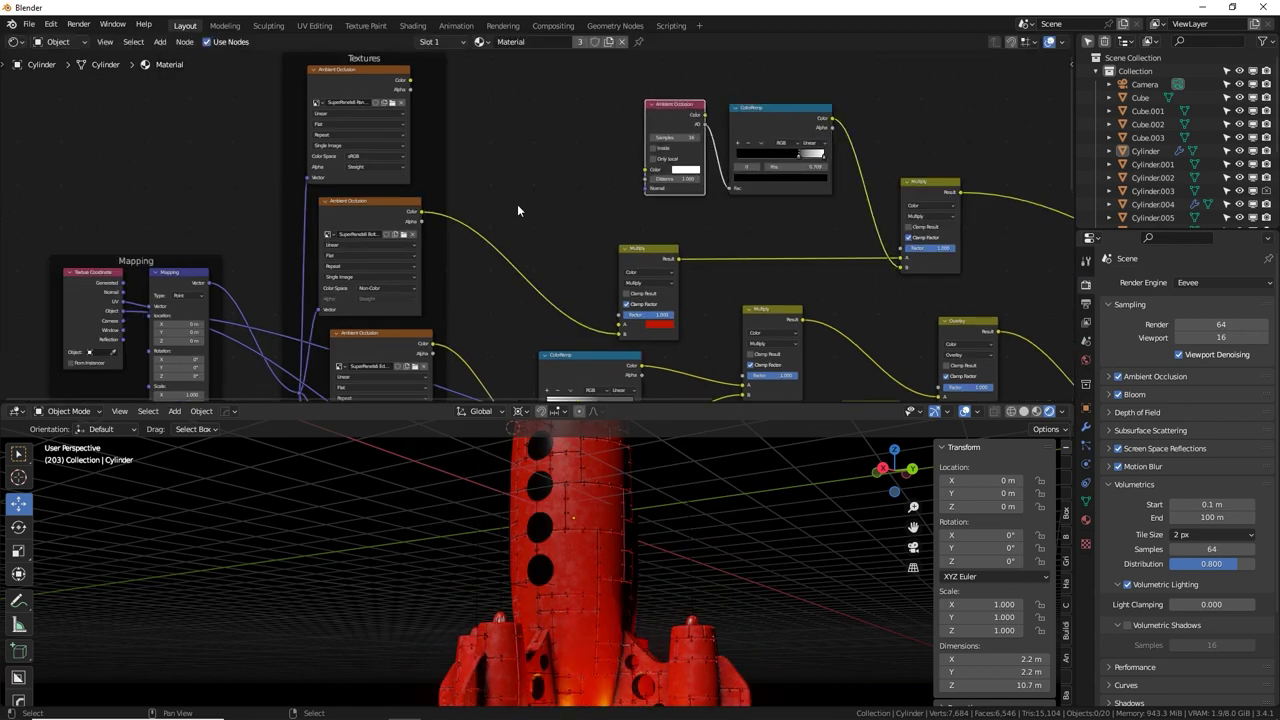
Connect the Random texture's Color to the base-colour Multiply's A input and insert a duplicate of the ColorRamp between them.
middle_click_drag(518, 206, 510, 204)
left_click_drag(401, 79, 551, 128)
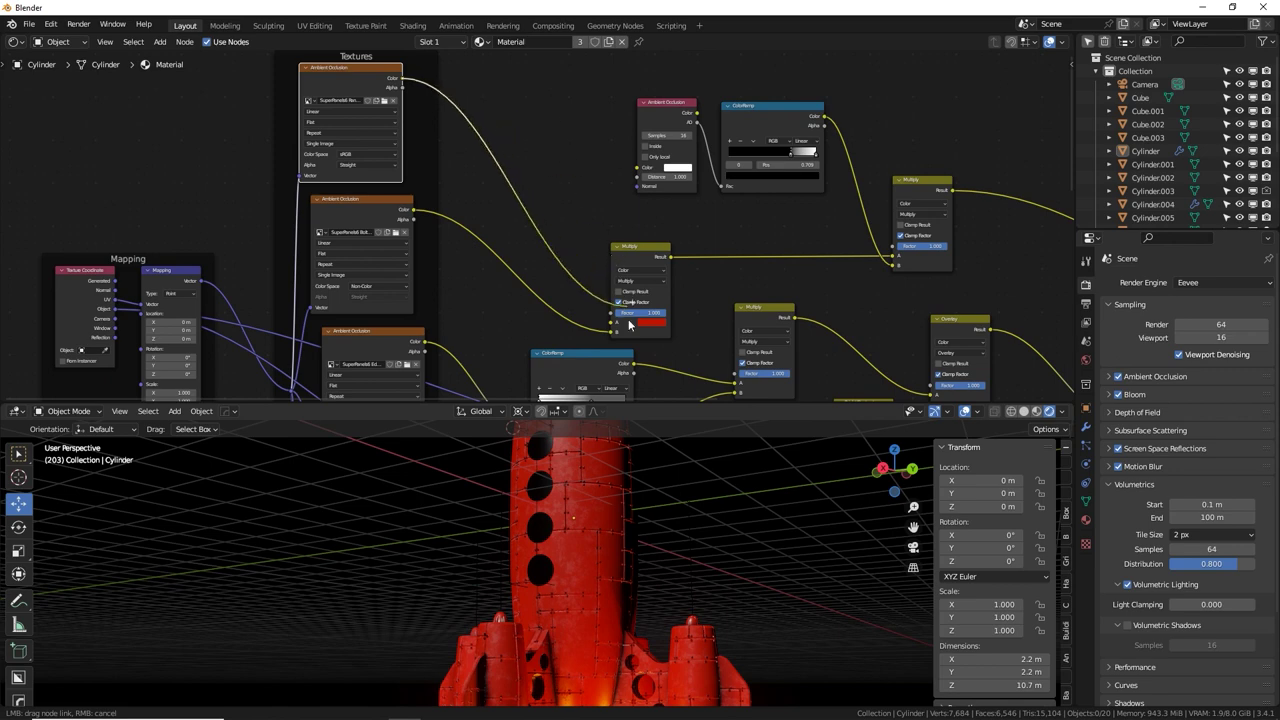
left_click_drag(619, 328, 617, 327)
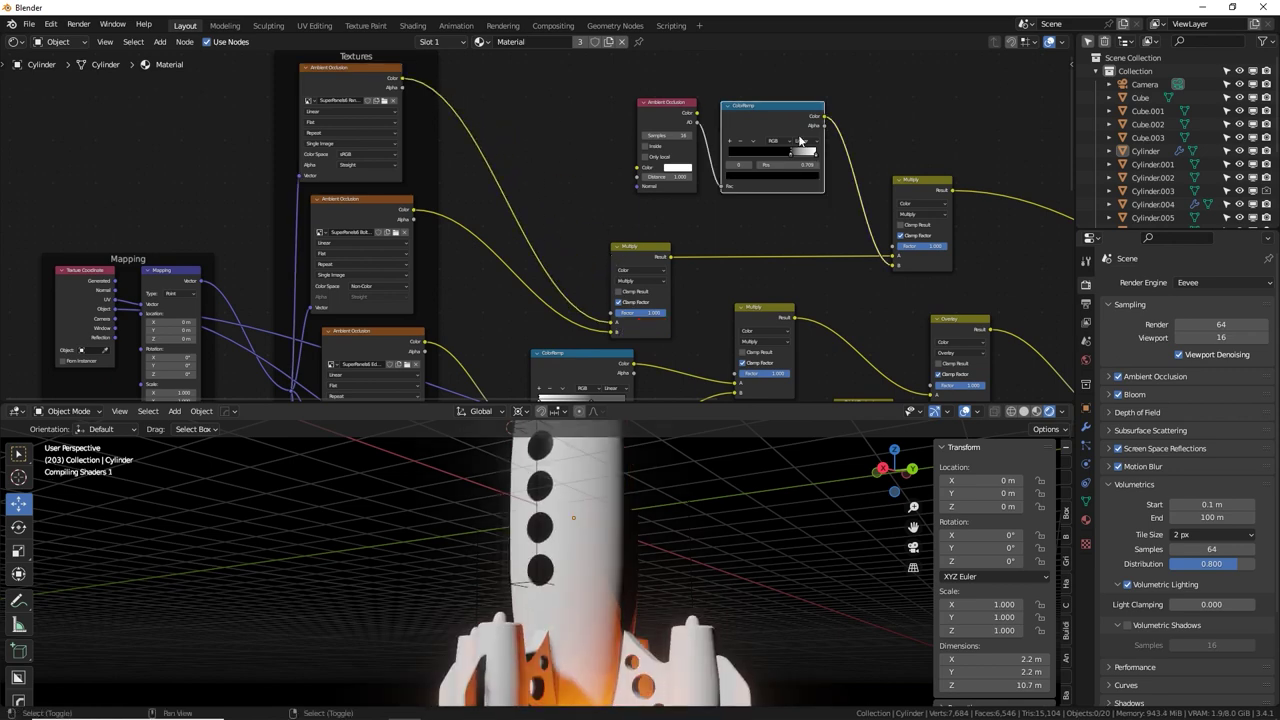
key("shift+d")
left_click(545, 152)
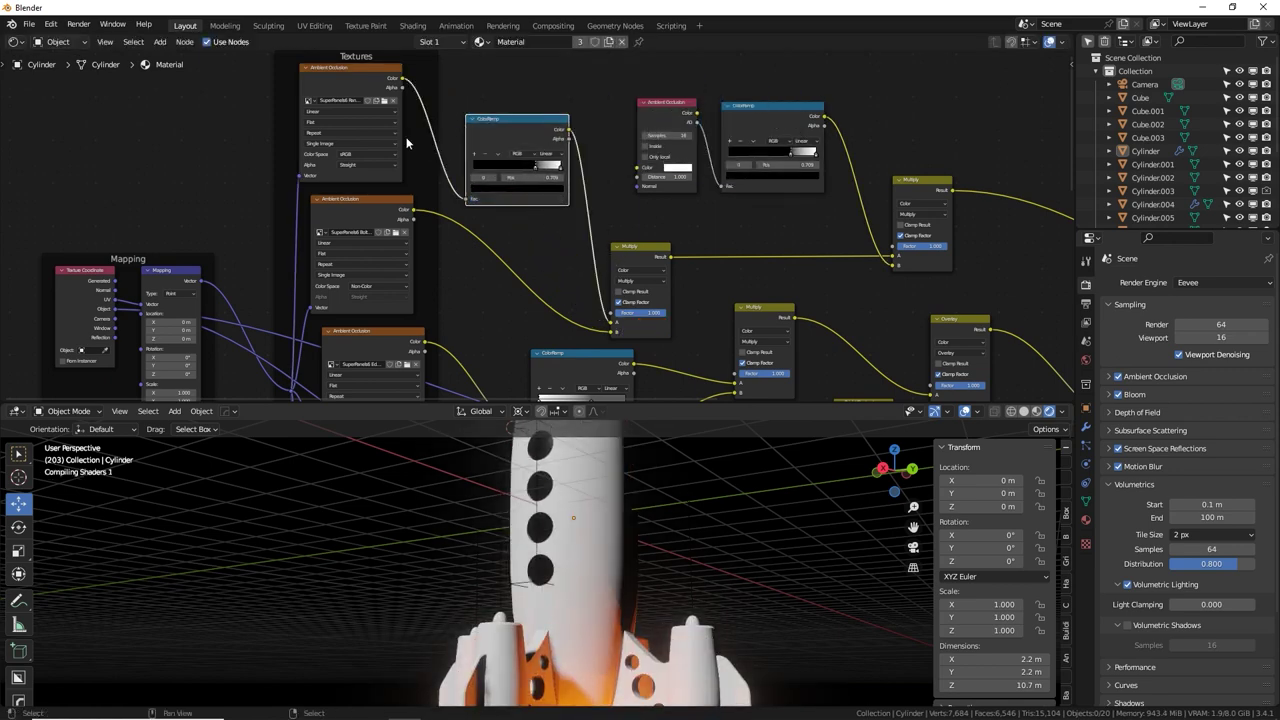
Preview the Random texture alone on the rocket in an enlarged close-up viewport, and restore the full material output.
left_click(373, 82)
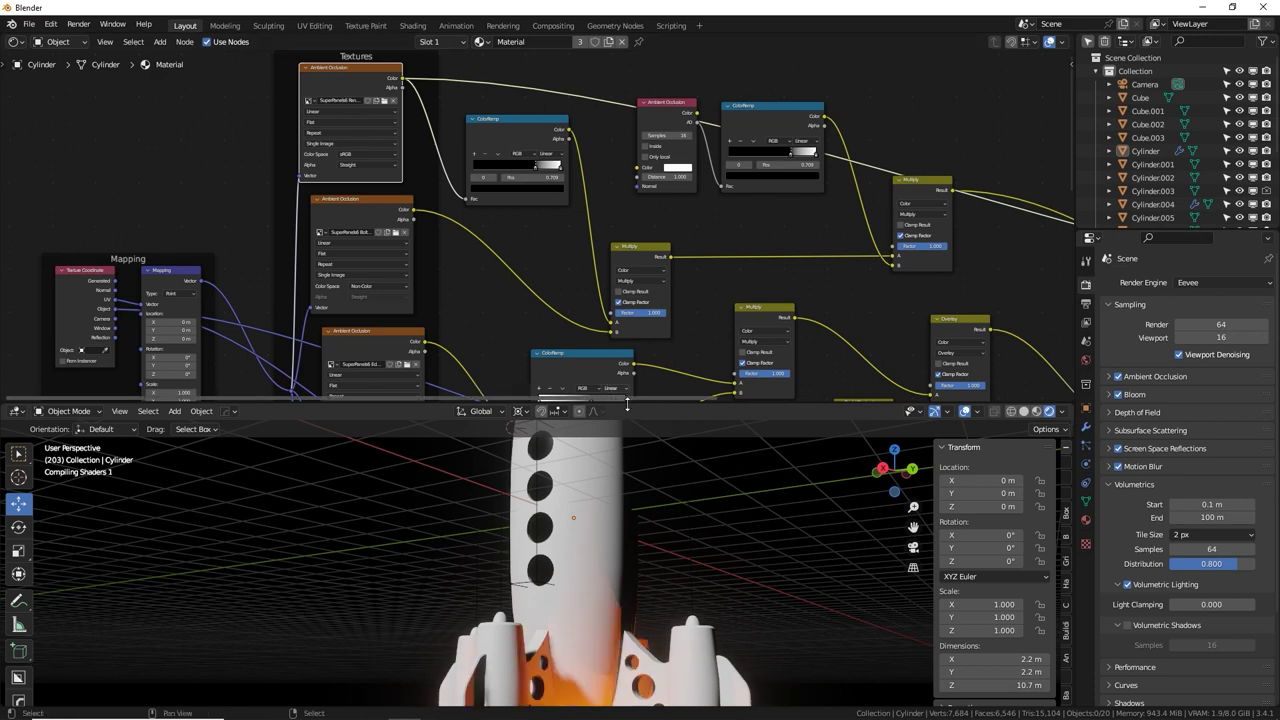
left_click_drag(615, 403, 615, 304)
scroll(649, 495, "up", 5)
middle_click_drag(649, 495, 617, 481)
middle_click_drag(584, 182, 551, 228)
left_click(488, 135)
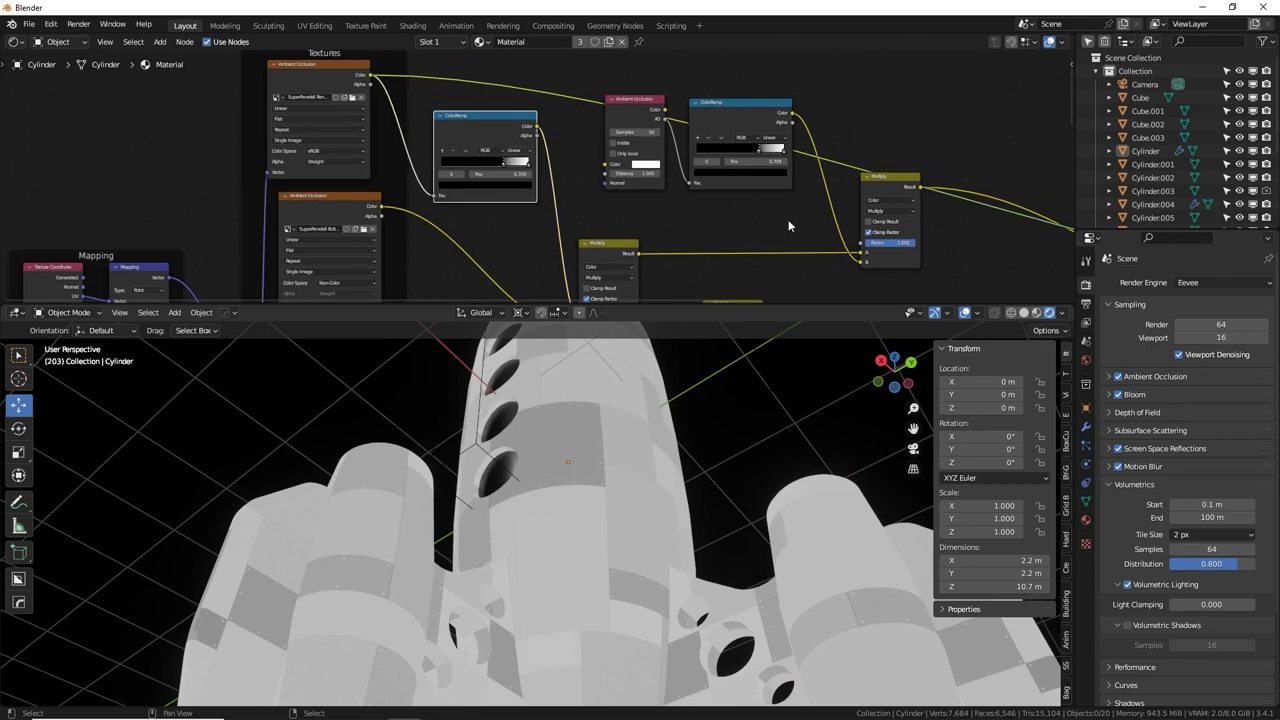
middle_click_drag(770, 225, 260, 140)
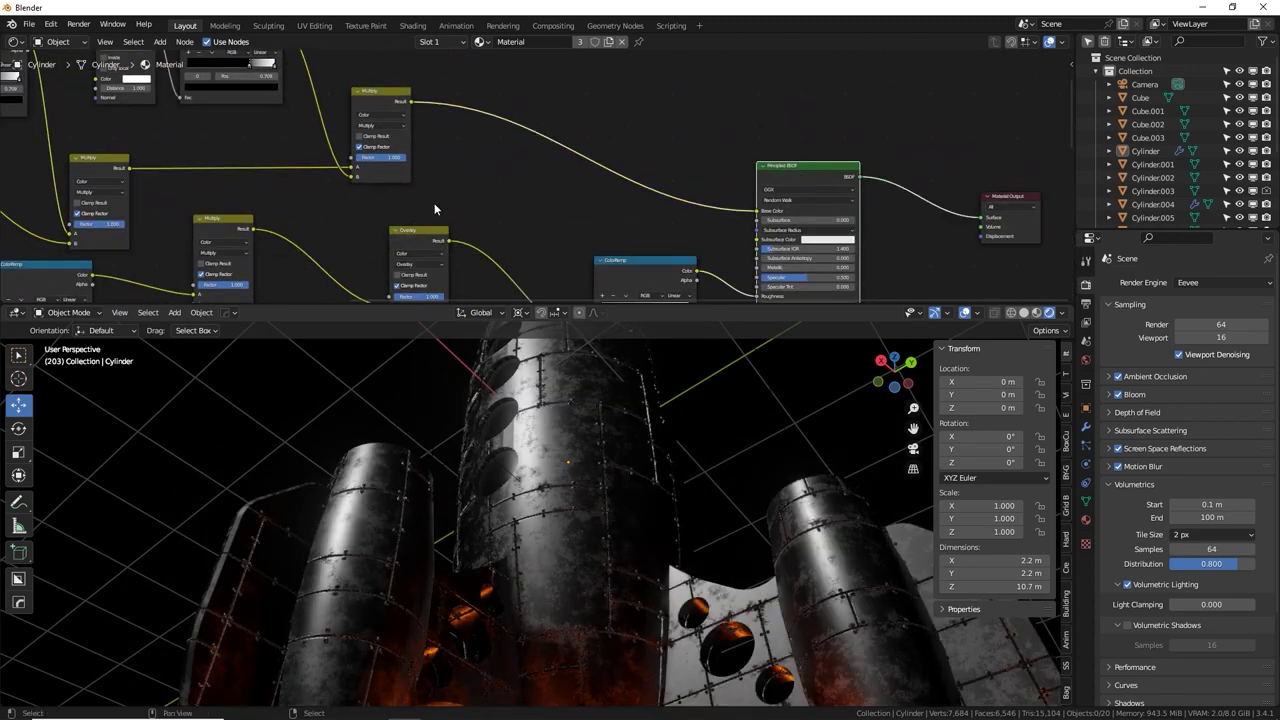
Move the black stop of the Random texture's ColorRamp to 0.327 and colour it bright red.
middle_click_drag(437, 209, 788, 200)
middle_click_drag(495, 195, 570, 215)
scroll(520, 190, "up", 2)
scroll(508, 190, "up", 2)
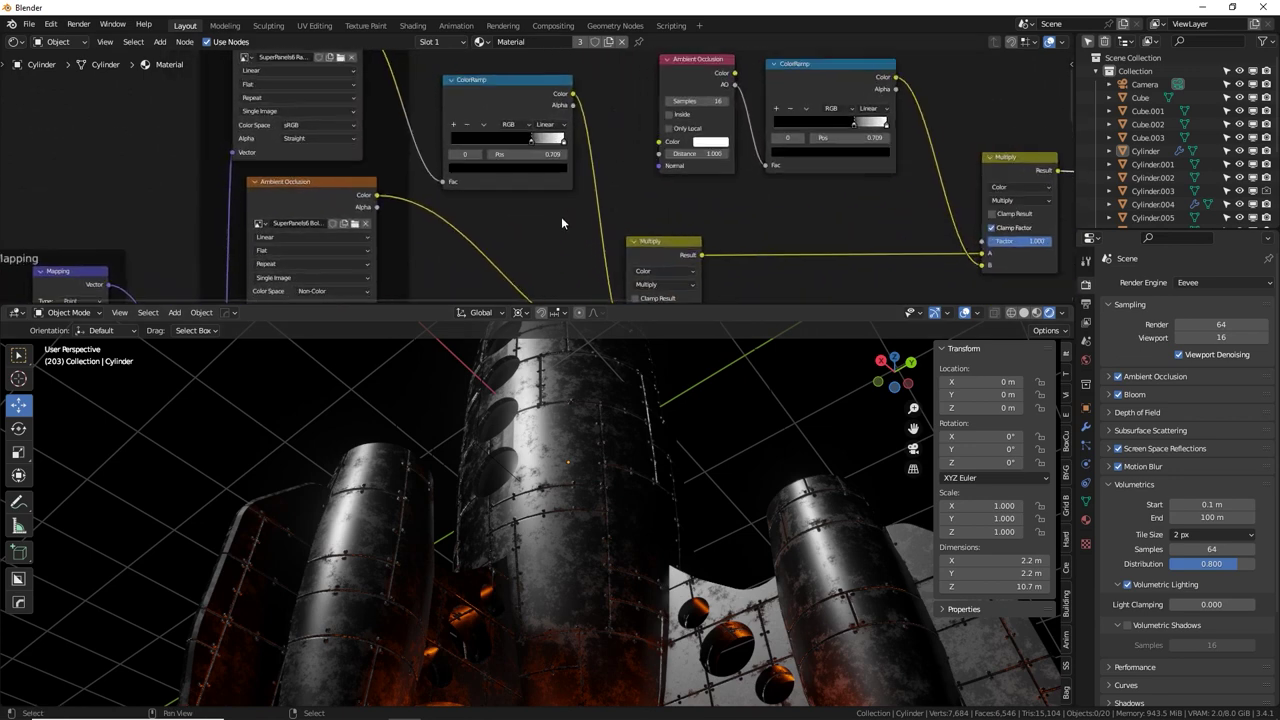
left_click_drag(531, 135, 479, 137)
left_click(486, 167)
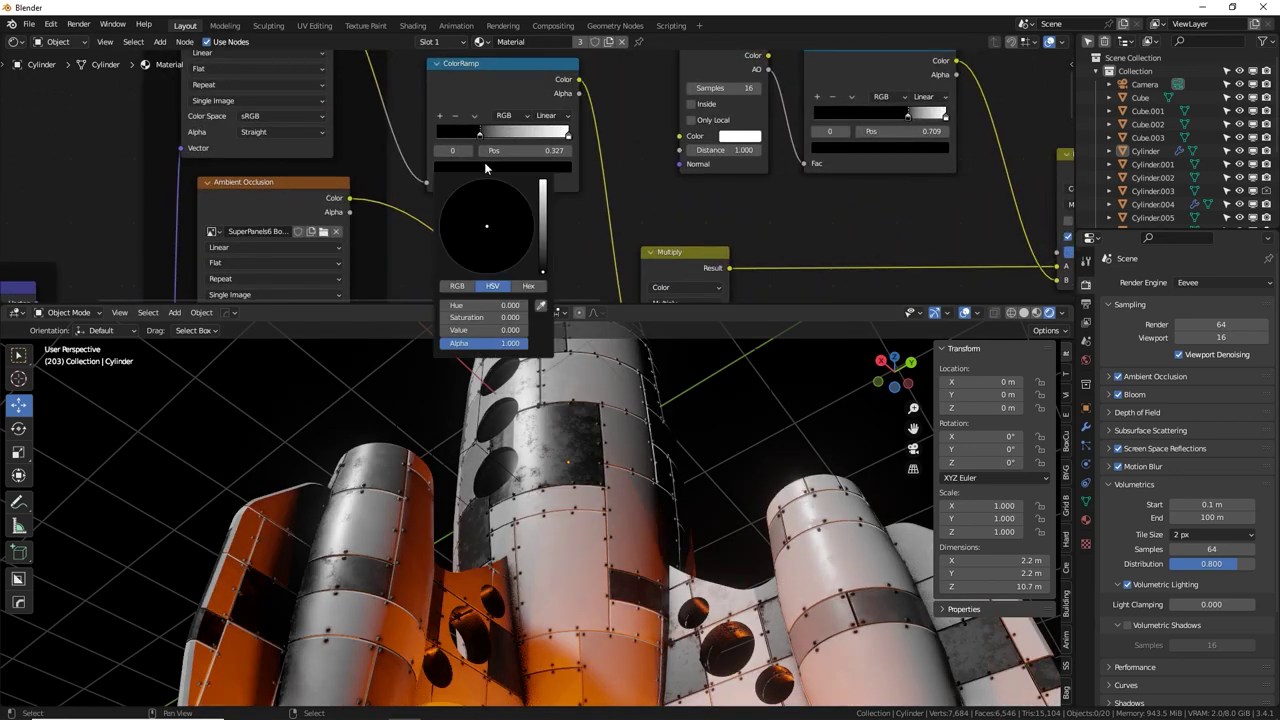
left_click_drag(543, 217, 543, 180)
left_click_drag(503, 221, 483, 274)
Move the ColorRamp's white stop to 0.786, colour it yellow, and inspect the whole rocket.
left_click_drag(568, 136, 540, 136)
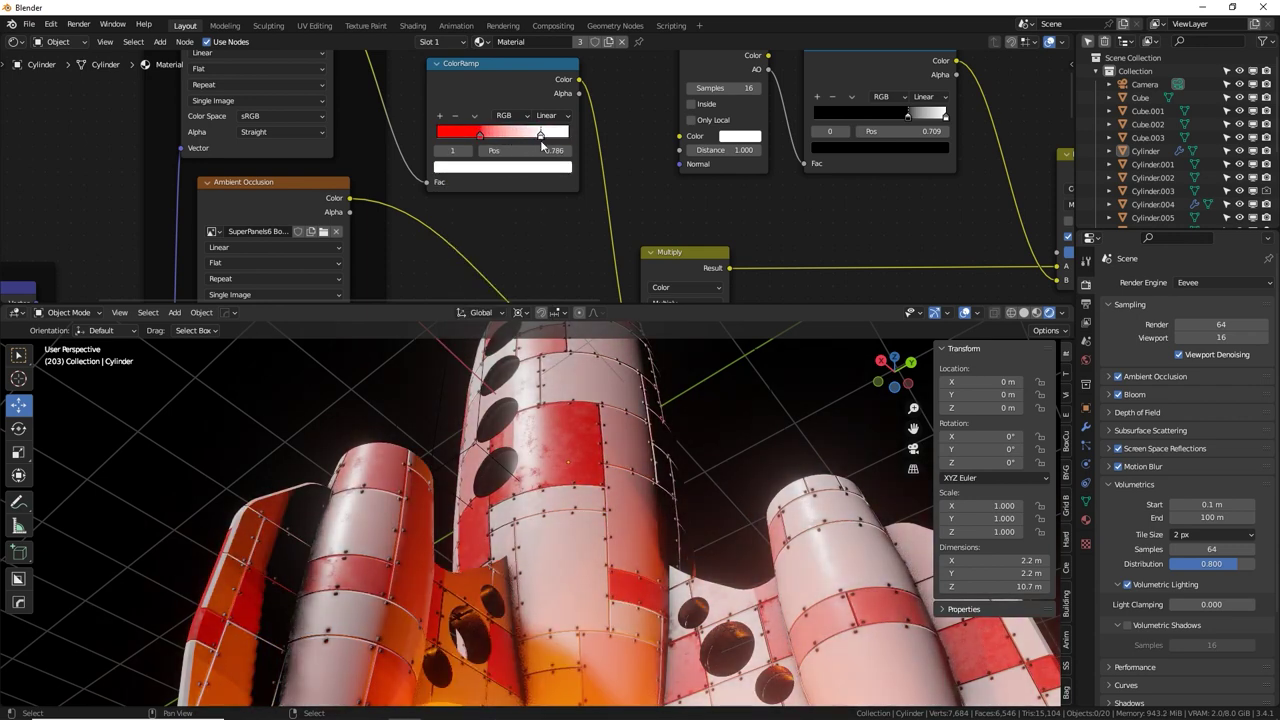
left_click(537, 166)
left_click_drag(487, 226, 444, 244)
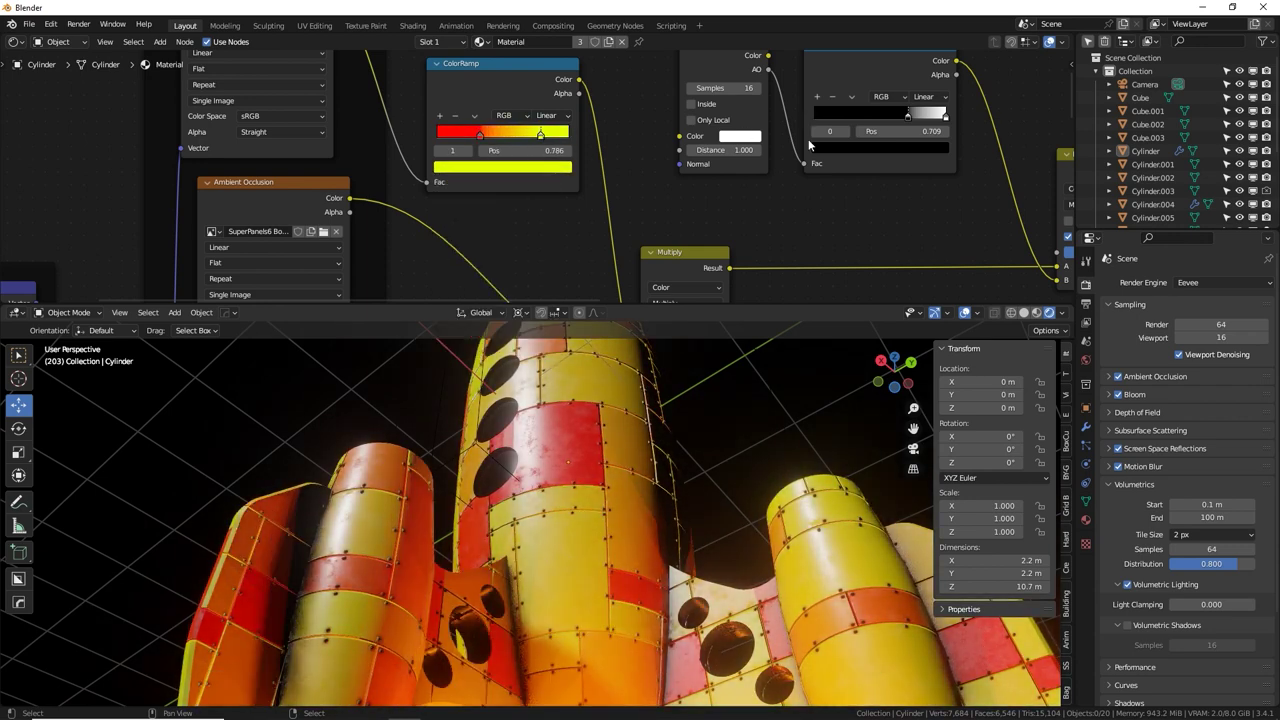
scroll(583, 476, "down", 4)
middle_click_drag(594, 459, 655, 468)
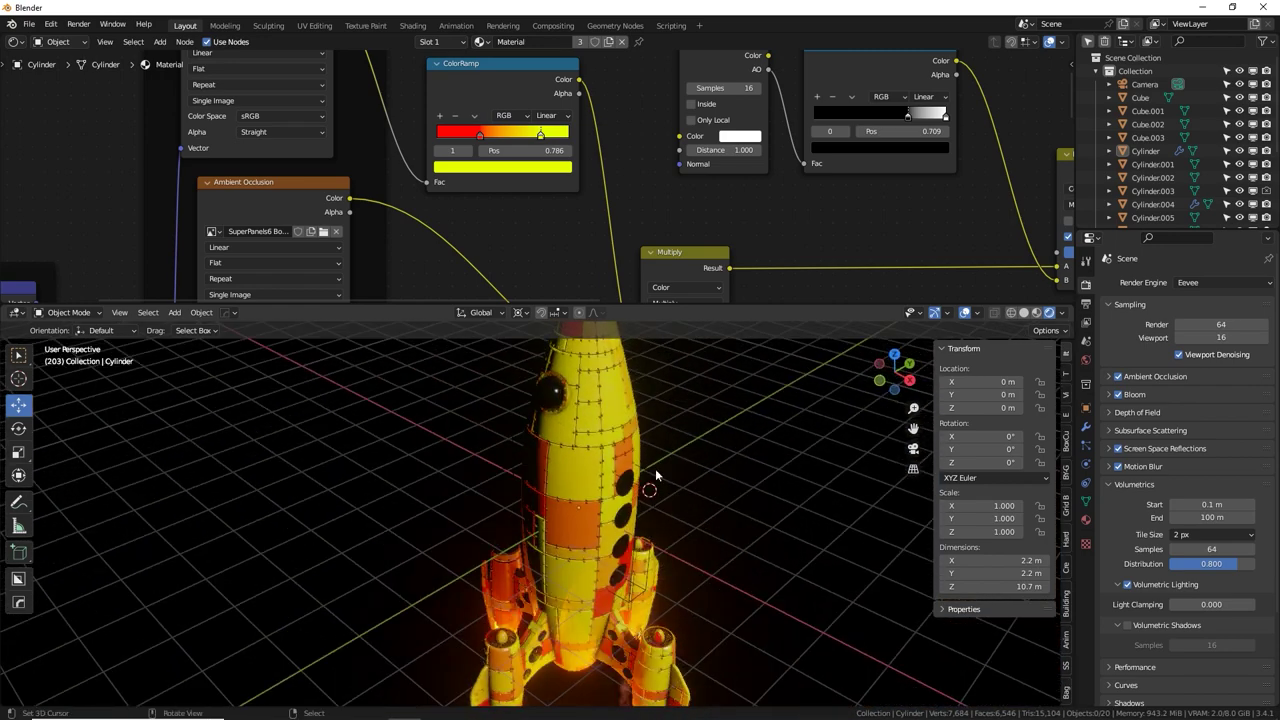
Recolour the ColorRamp's yellow stop to a dark orange-brown and reposition the red stop at 0.414.
mouse_move(495, 137)
left_mouse_down()
mouse_move(555, 139)
mouse_move(520, 138)
left_mouse_up()
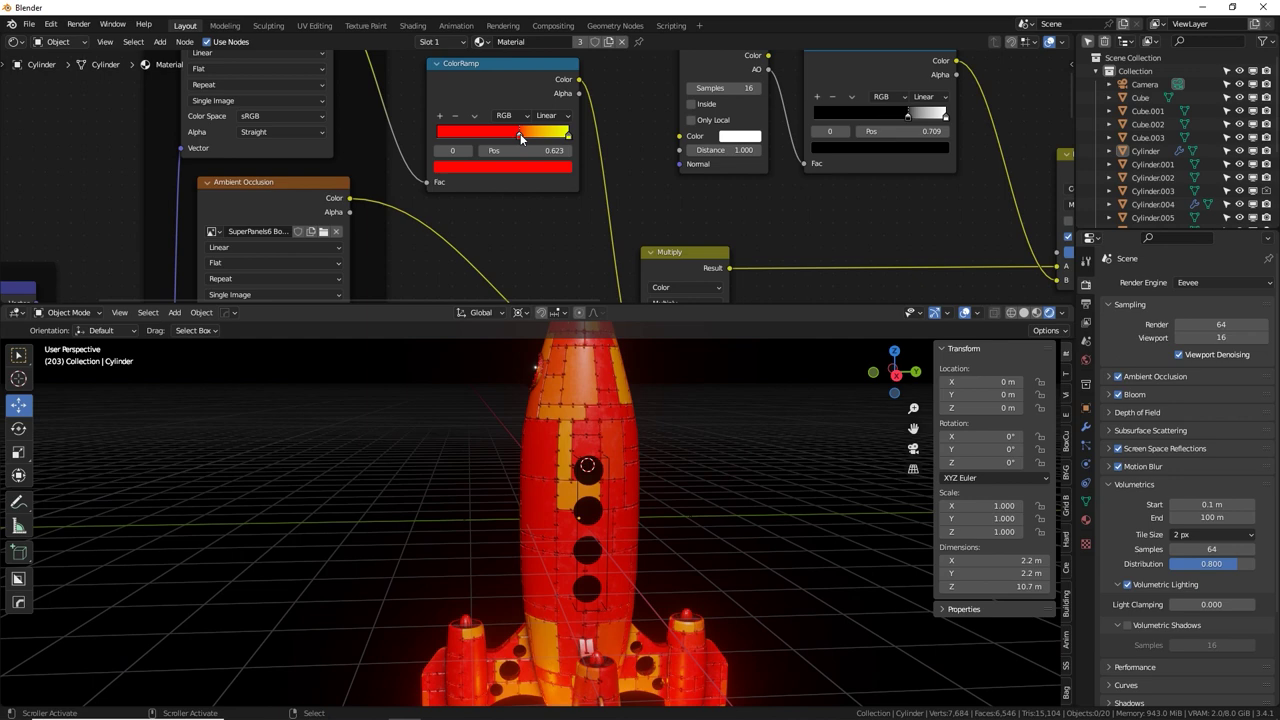
left_click(553, 171)
left_click(462, 268)
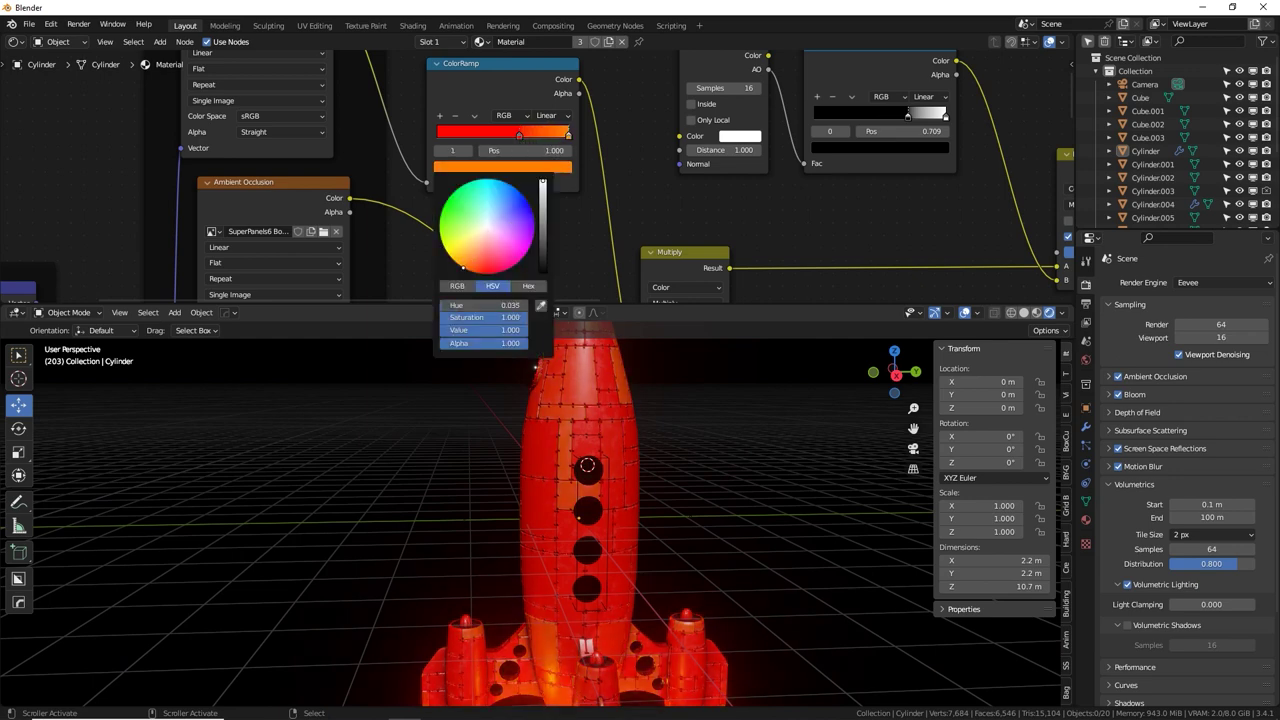
left_click_drag(542, 208, 542, 246)
left_click_drag(519, 138, 498, 137)
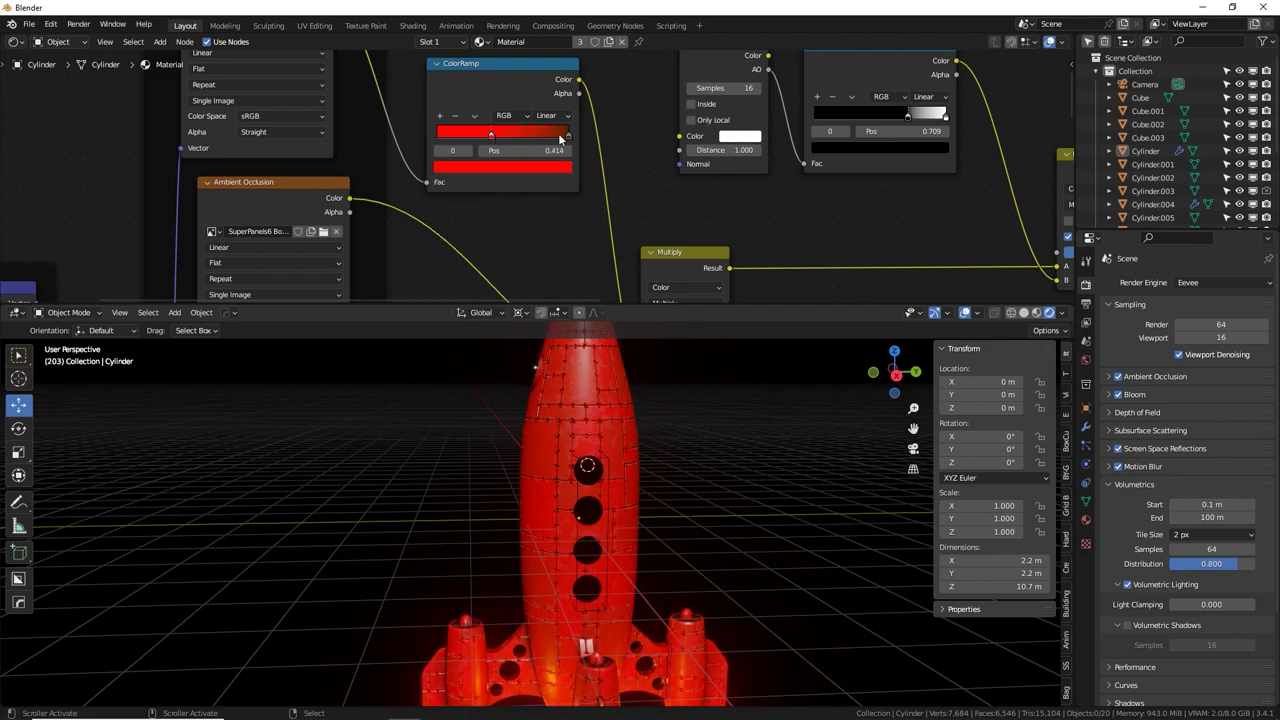
Move the ColorRamp's dark brown stop to 0.305, ahead of the red stop, so only a few panels are dark.
middle_click_drag(640, 440, 527, 549)
scroll(554, 489, "up", 2)
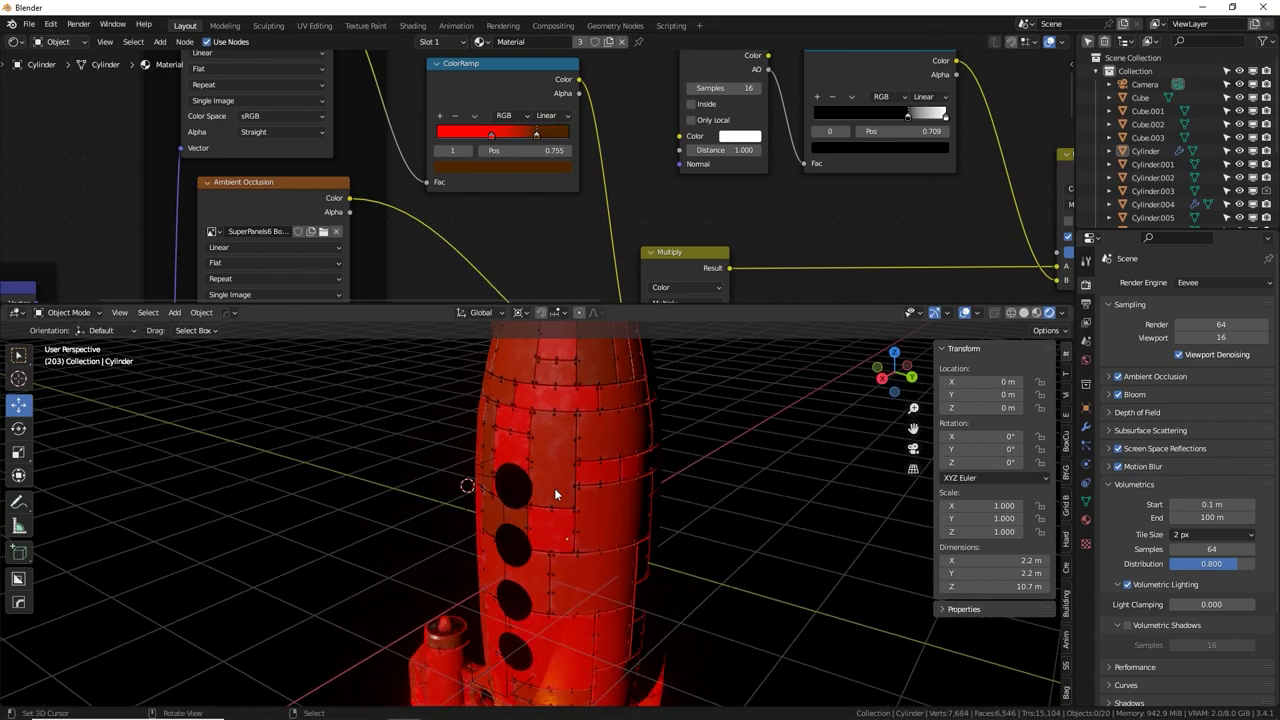
middle_click_drag(552, 436, 560, 454)
left_click_drag(532, 138, 474, 134)
middle_click_drag(552, 476, 568, 481)
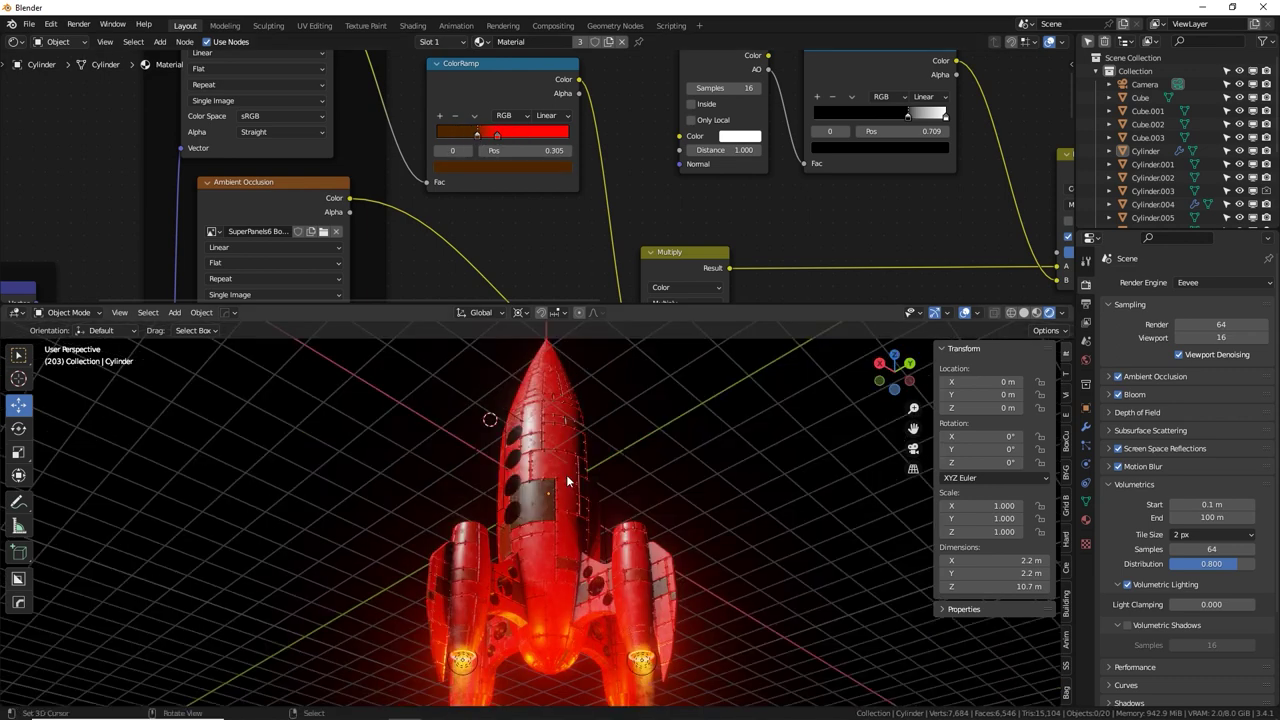
Maximise the 3D viewport and hide the floor grid in the viewport overlays.
middle_click_drag(563, 414, 767, 324)
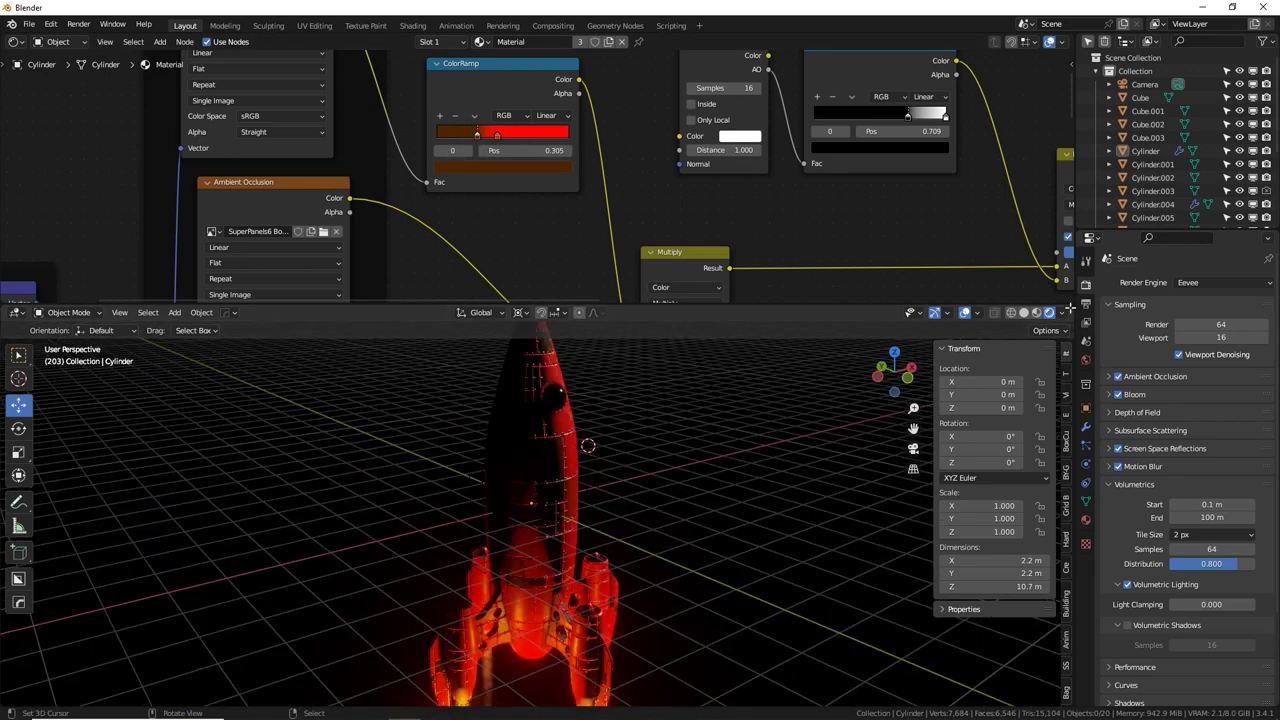
key("ctrl+space")
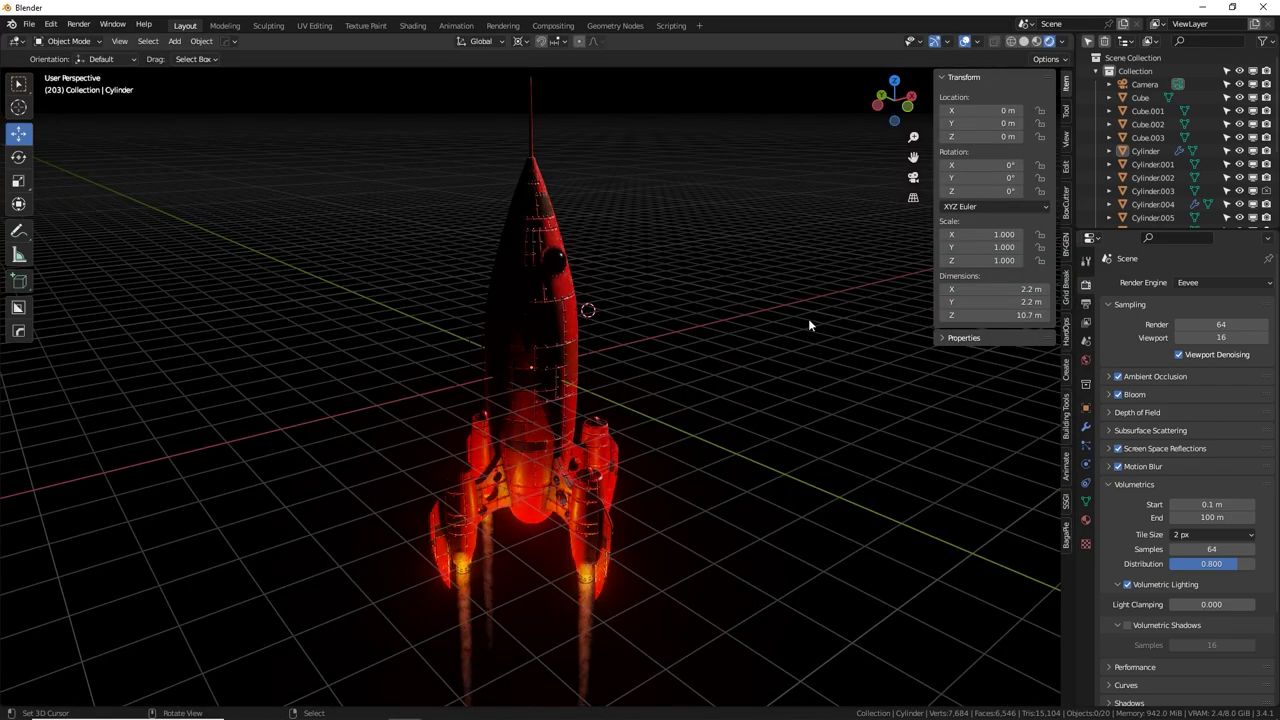
scroll(703, 333, "down", 5)
middle_click_drag(702, 332, 579, 283)
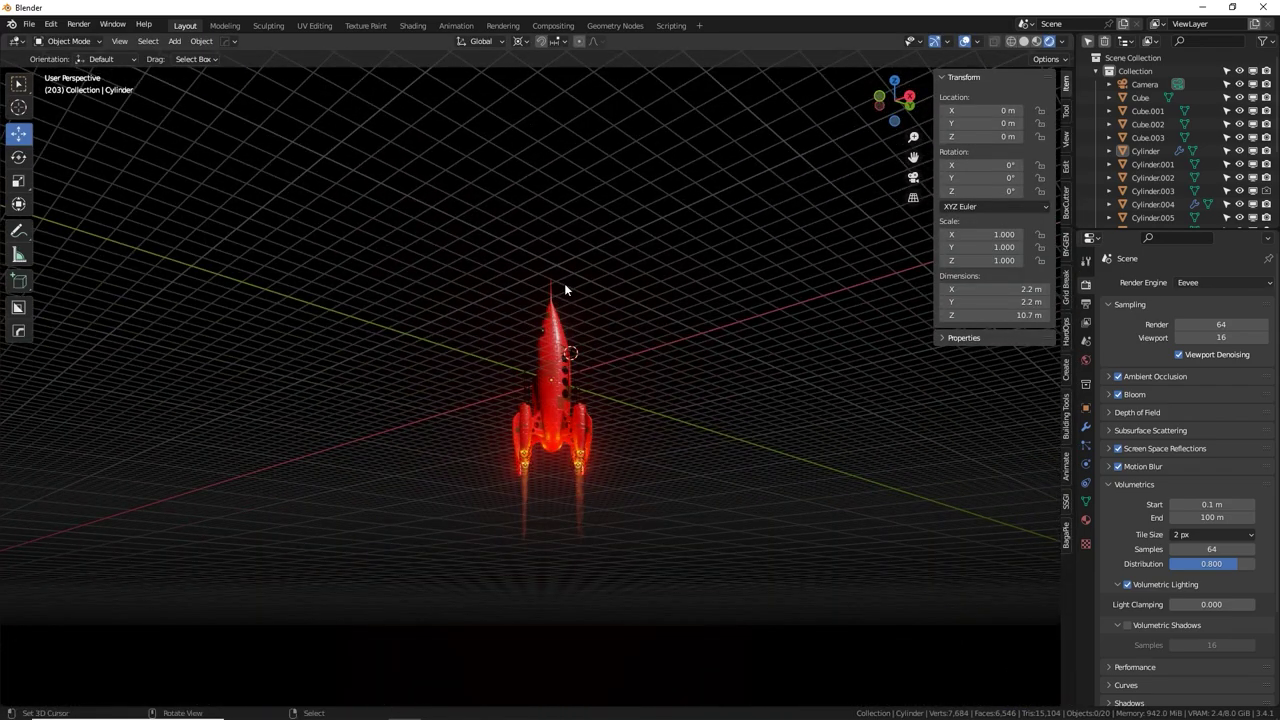
middle_click_drag(566, 289, 571, 289)
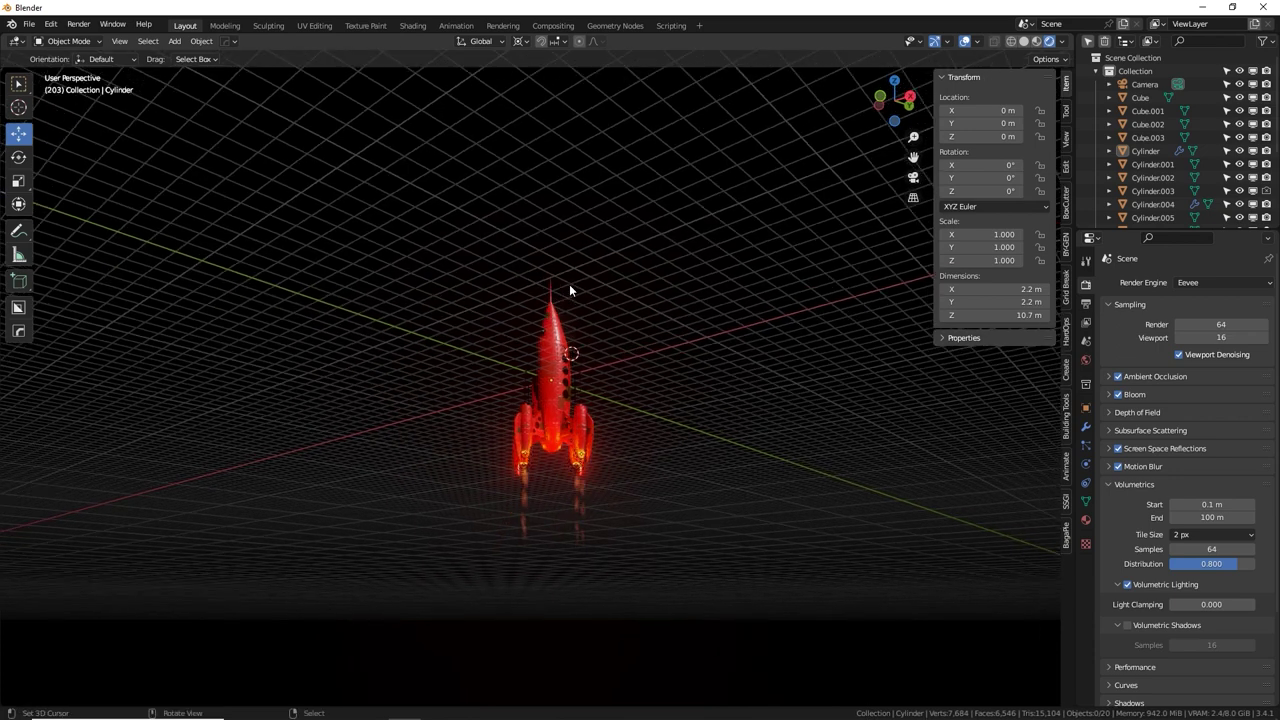
left_click(976, 42)
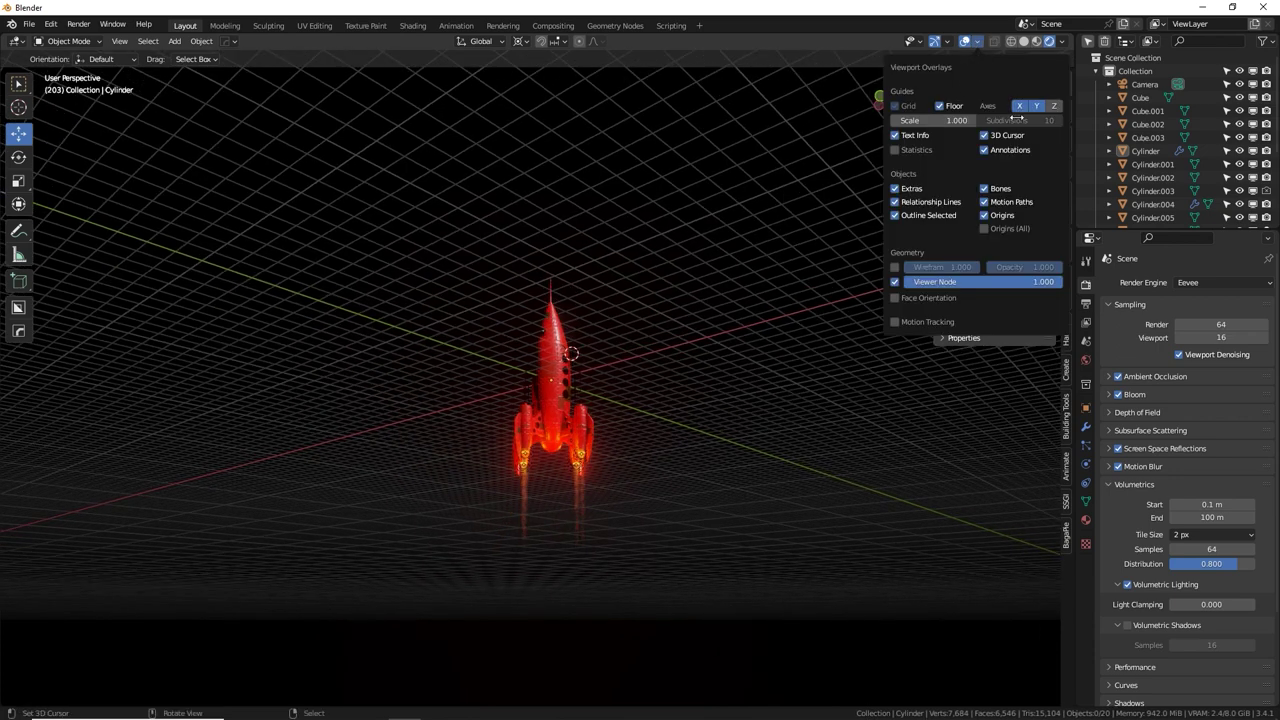
left_click(940, 106)
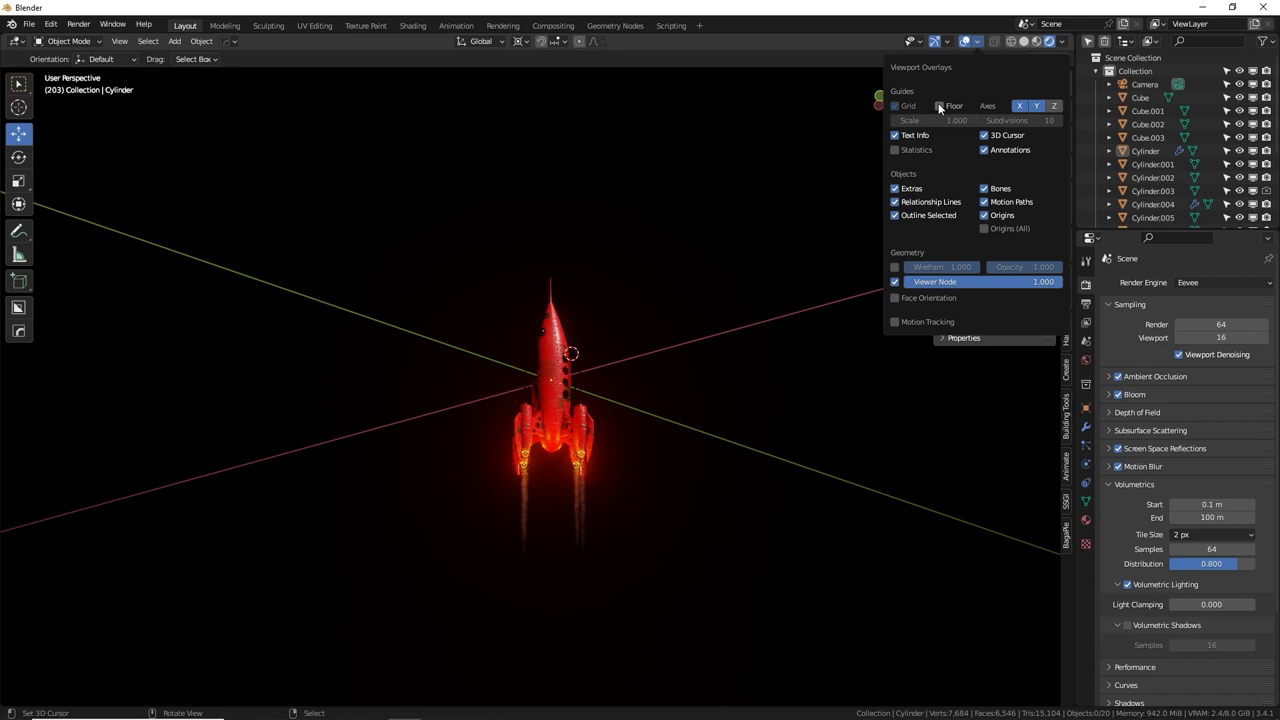
middle_click_drag(566, 286, 558, 272)
Add a mesh cylinder at the world origin and switch the transform pivot from the 3D cursor to the cylinder's own origin.
key("shift+a")
mouse_move(624, 276)
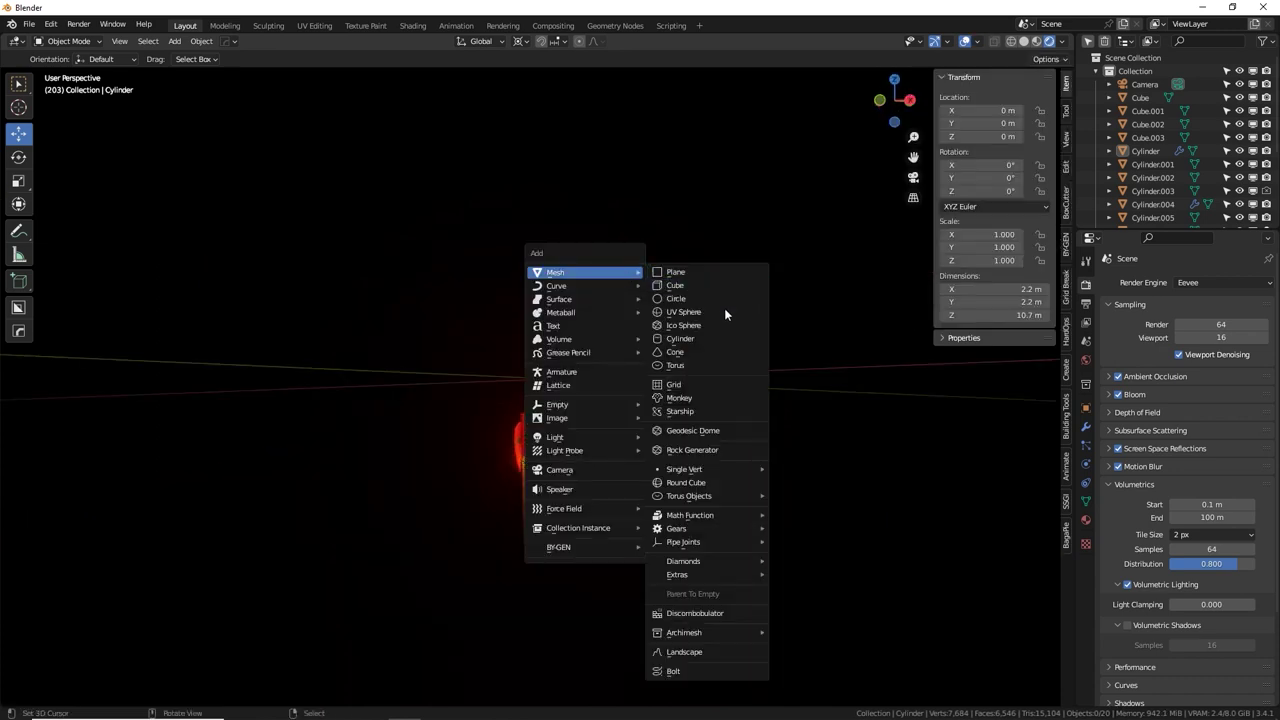
left_click(710, 338)
middle_click_drag(610, 372, 572, 396)
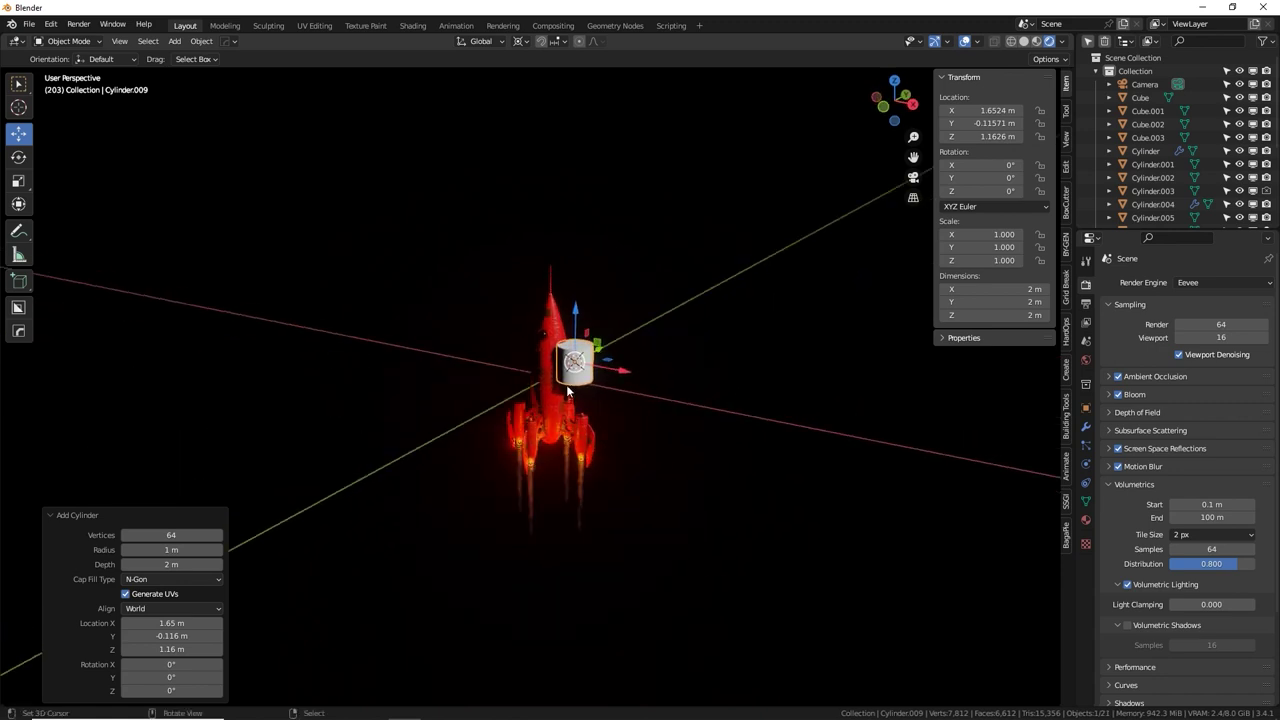
key("alt+g")
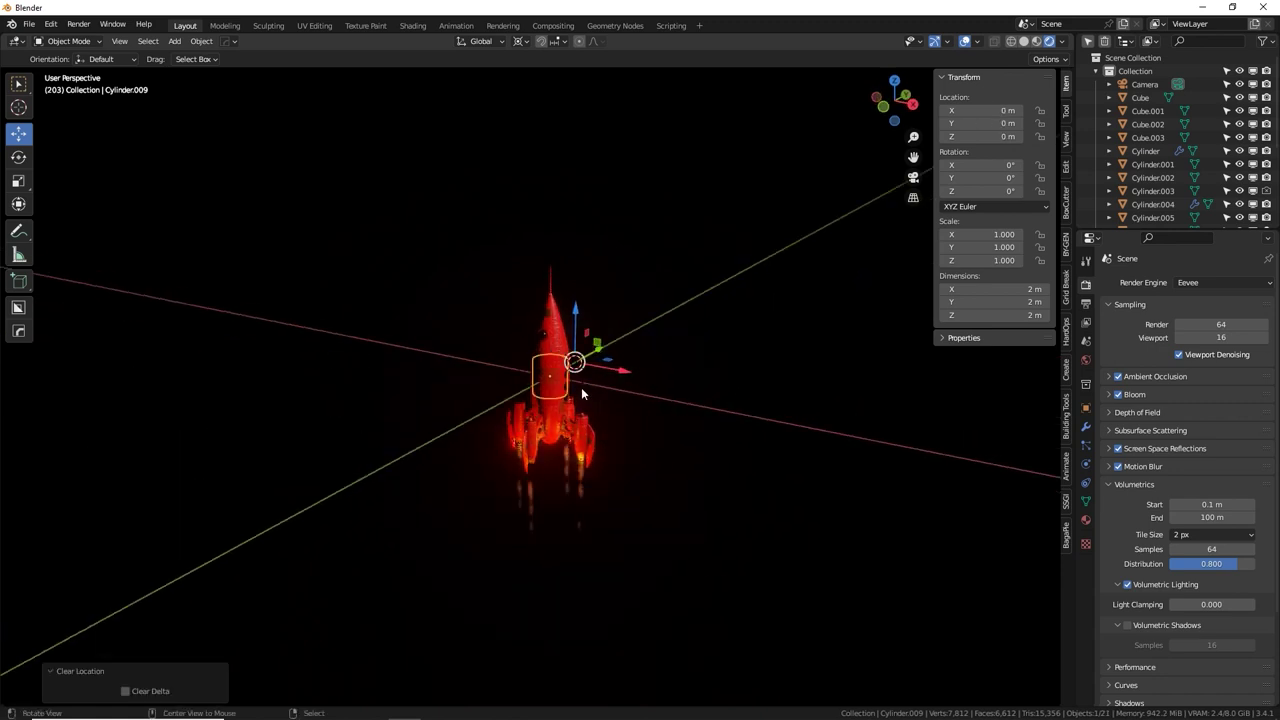
left_click(521, 41)
left_click(548, 86)
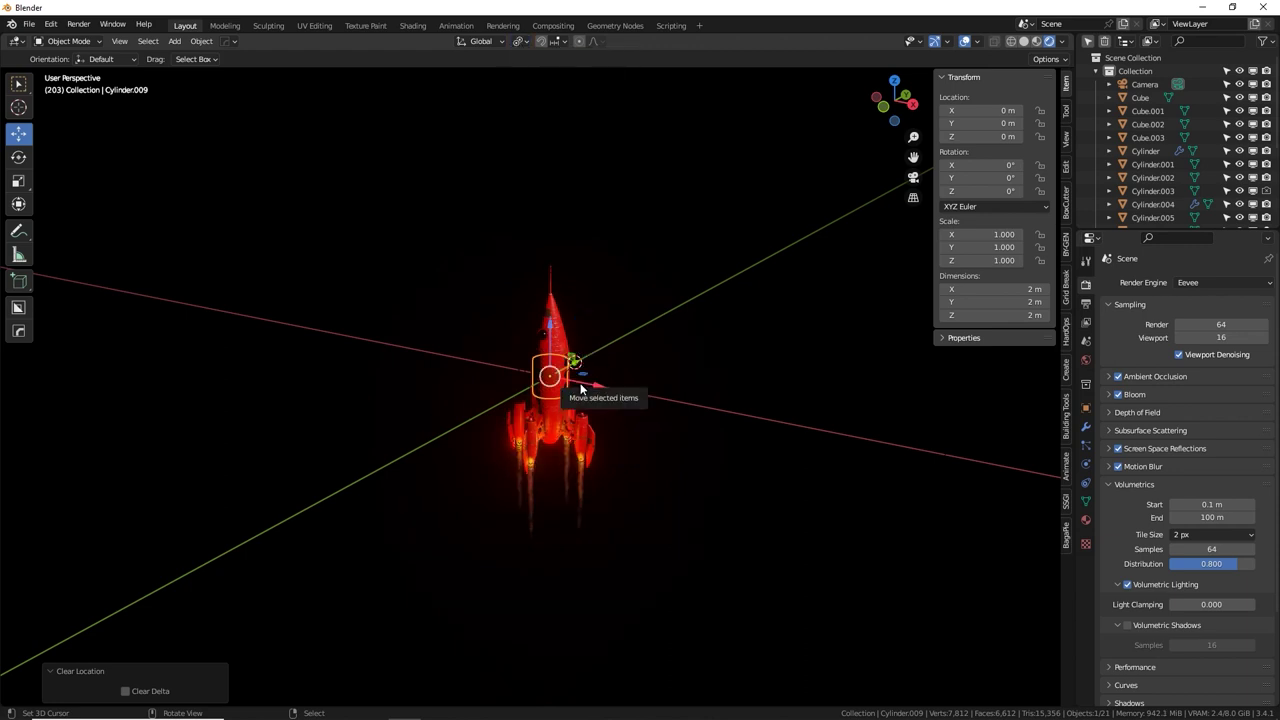
Scale the new cylinder uniformly by 100 so it encloses the rocket, and switch the viewport to solid shading.
type("s100")
key("Return")
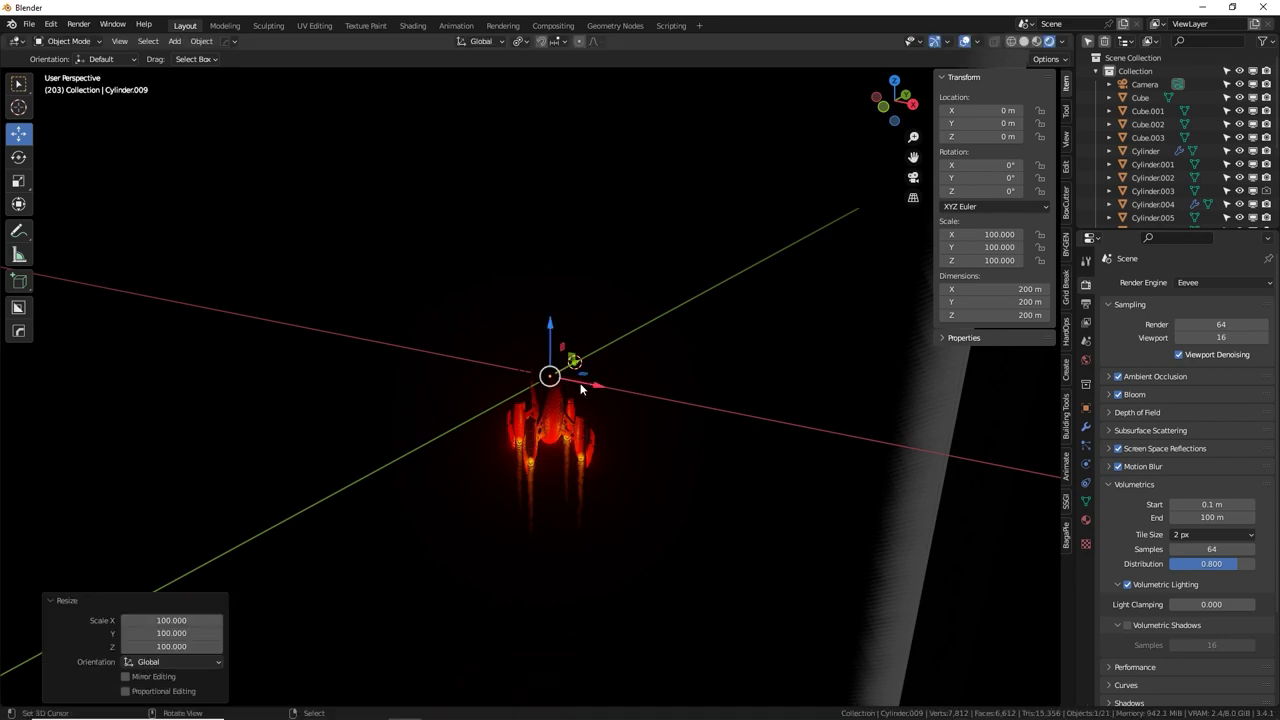
middle_click_drag(581, 388, 772, 354)
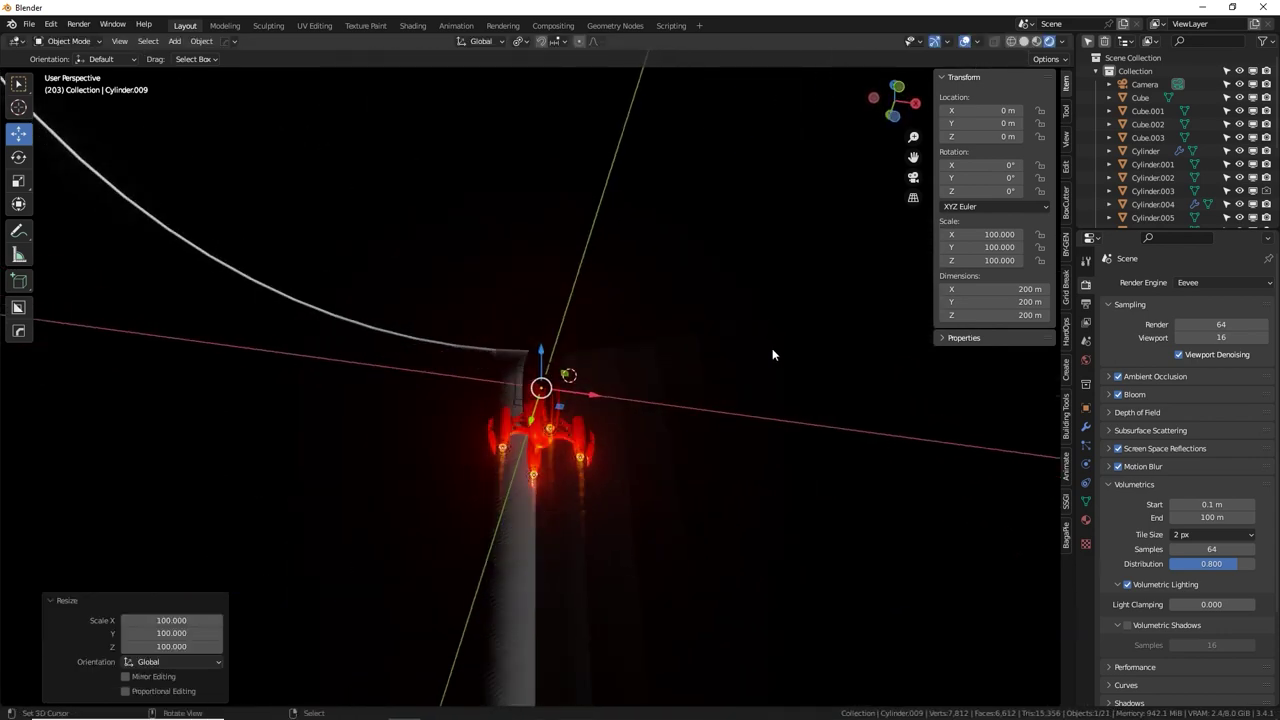
left_click(1024, 42)
mouse_move(640, 363)
middle_mouse_down()
mouse_move(700, 437)
mouse_move(783, 383)
mouse_move(684, 378)
mouse_move(601, 322)
middle_mouse_up()
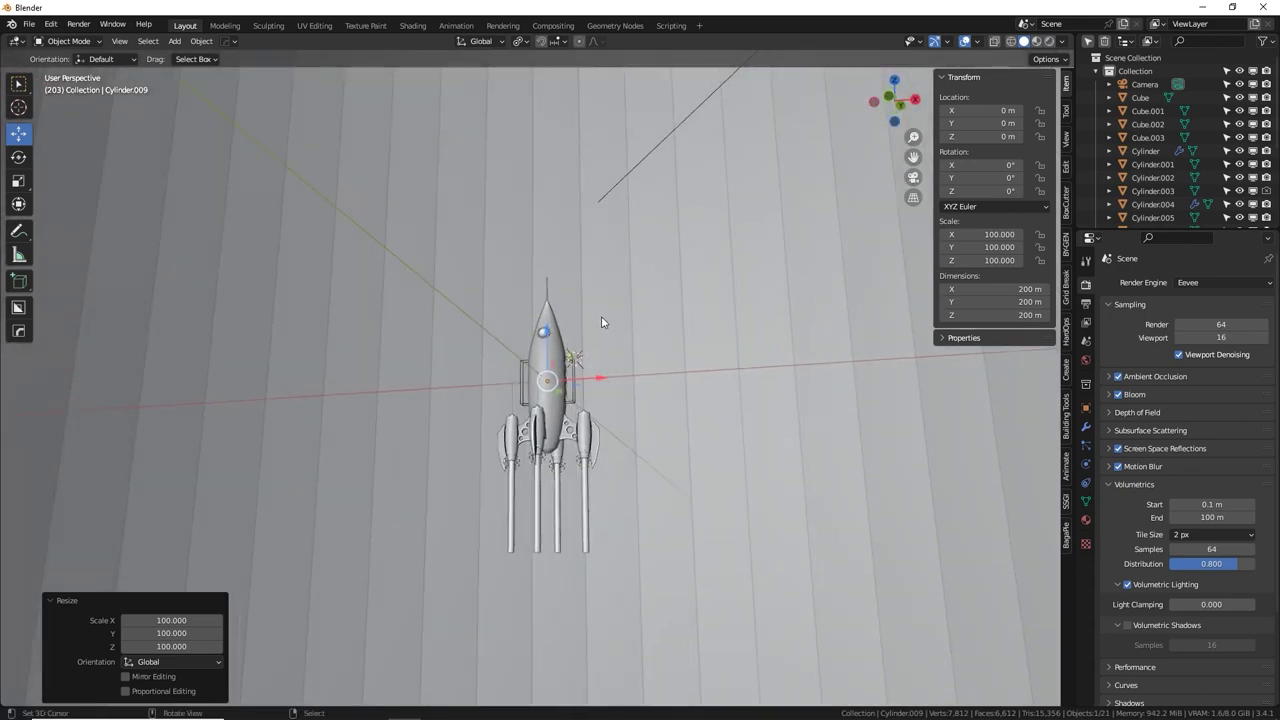
Set the 3D viewport's clip end distance to 100000 m.
key("n")
key("n")
left_click(1066, 138)
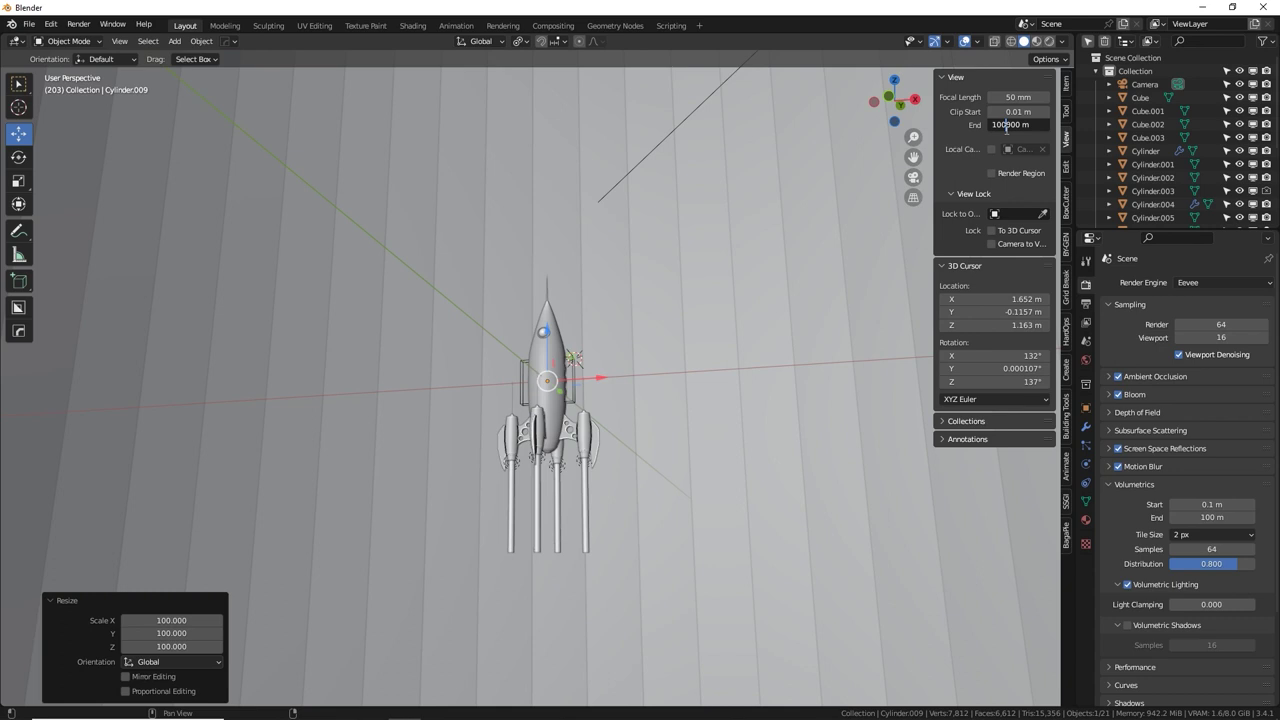
key("Return")
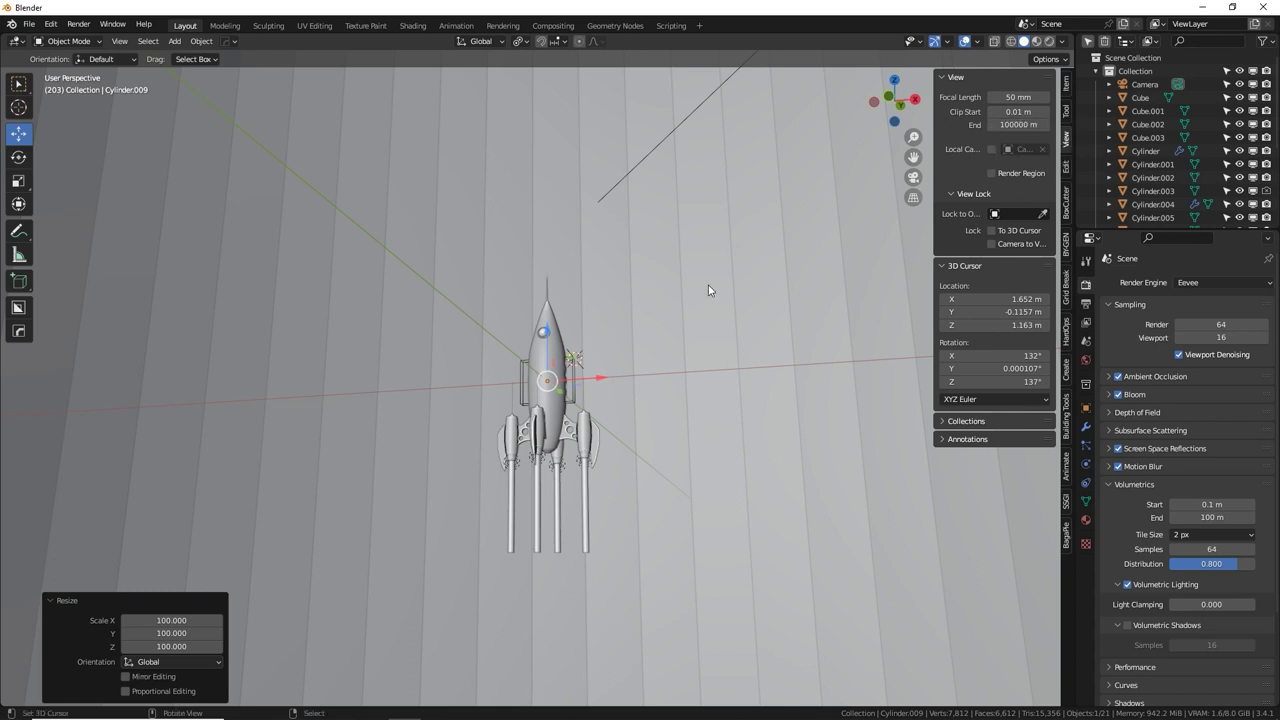
middle_click_drag(709, 286, 675, 309)
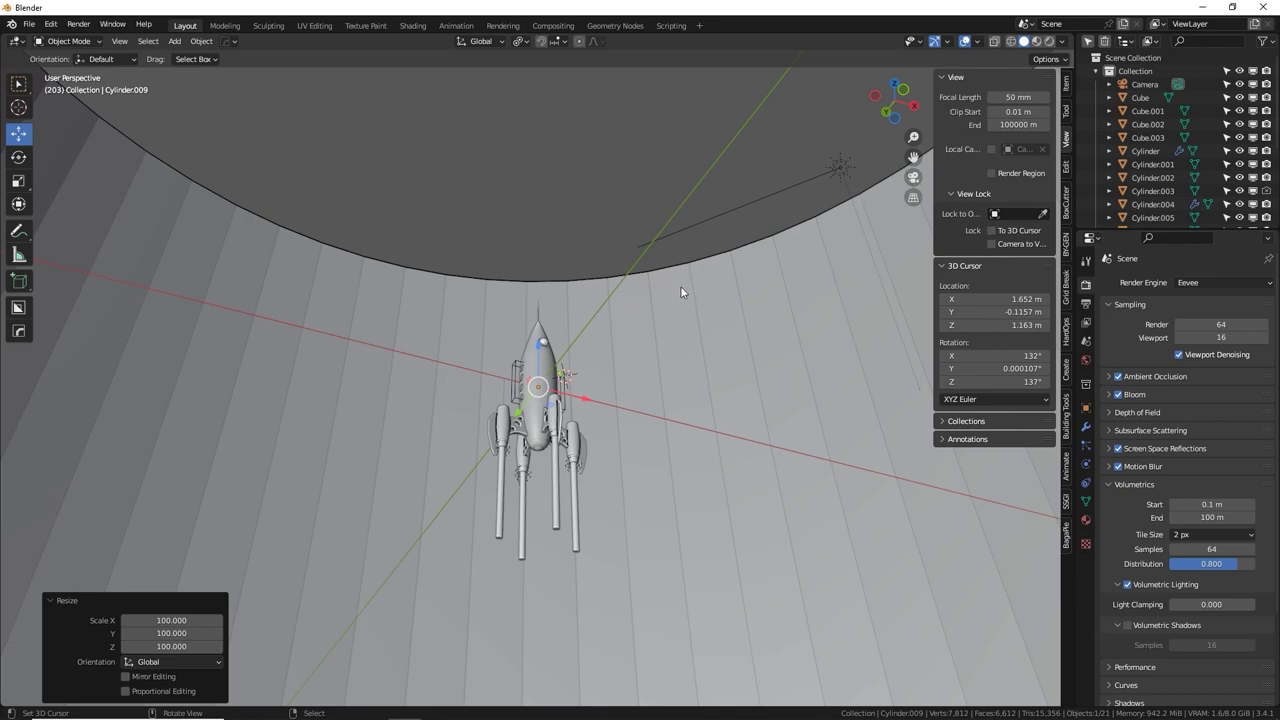
left_click(681, 290)
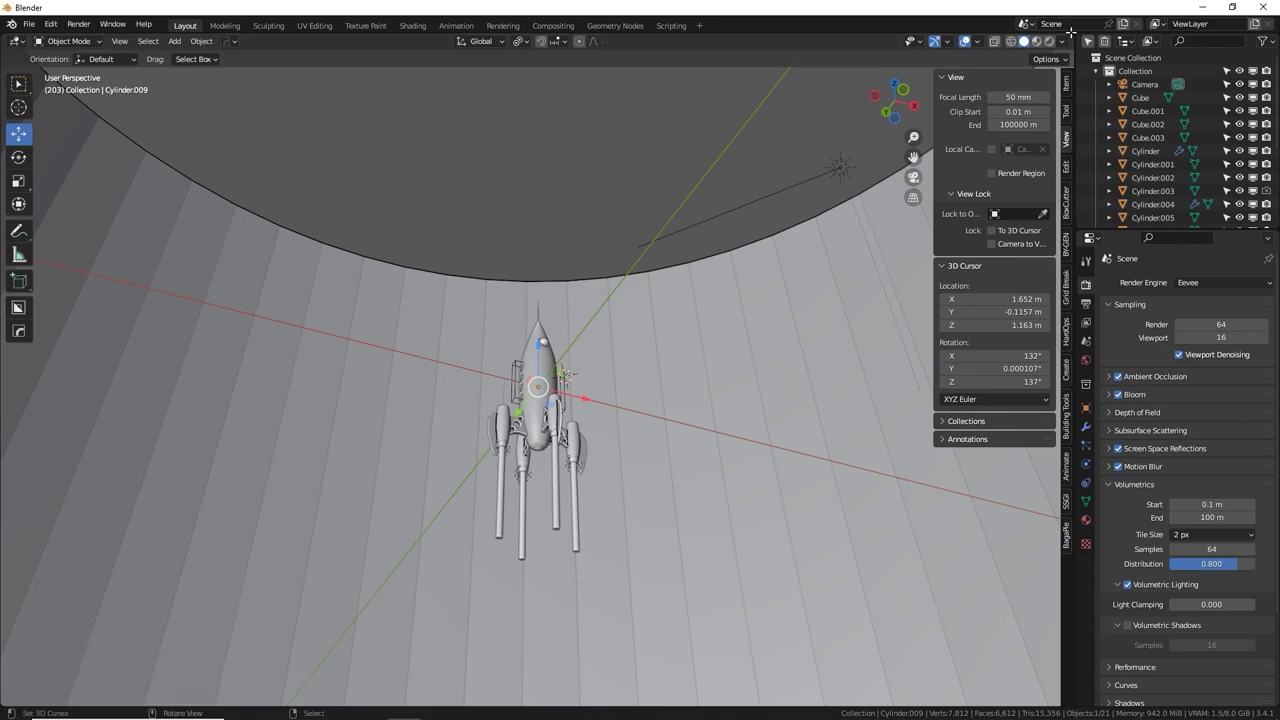
Split the 3D viewport into two stacked areas and turn the upper one into a Shader Editor.
left_click_drag(1070, 33, 600, 322)
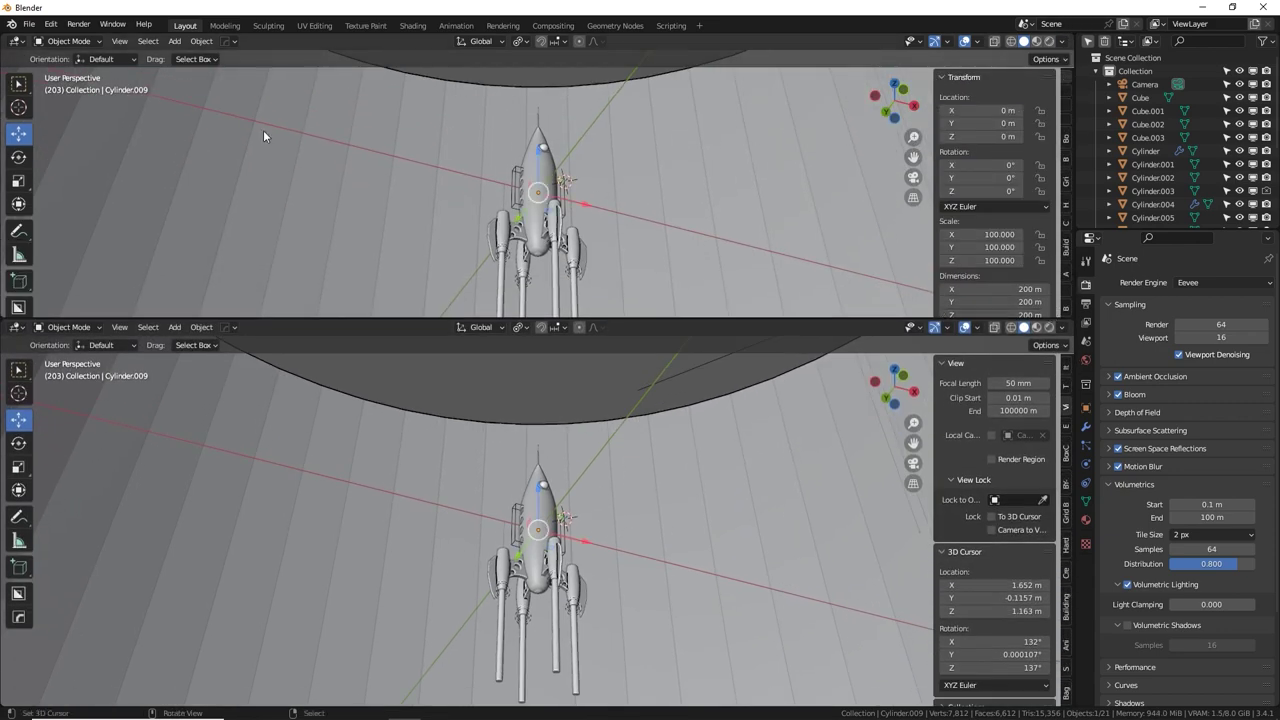
left_click(22, 42)
left_click(45, 174)
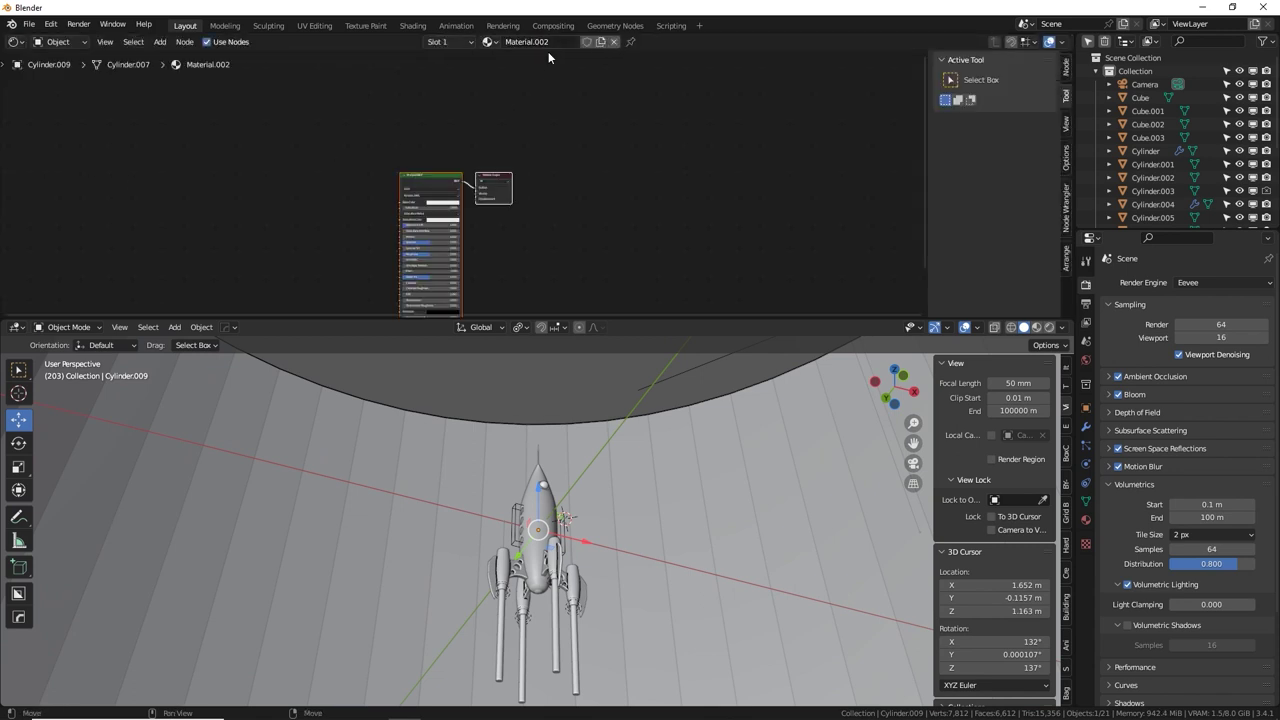
Give the large cylinder a material named Starfield.
left_click(541, 42)
type("Starfield")
key("Return")
Add a Voronoi Texture node and a ColorRamp node to the Starfield material, ahead of the Principled BSDF.
middle_click_drag(473, 84, 636, 131)
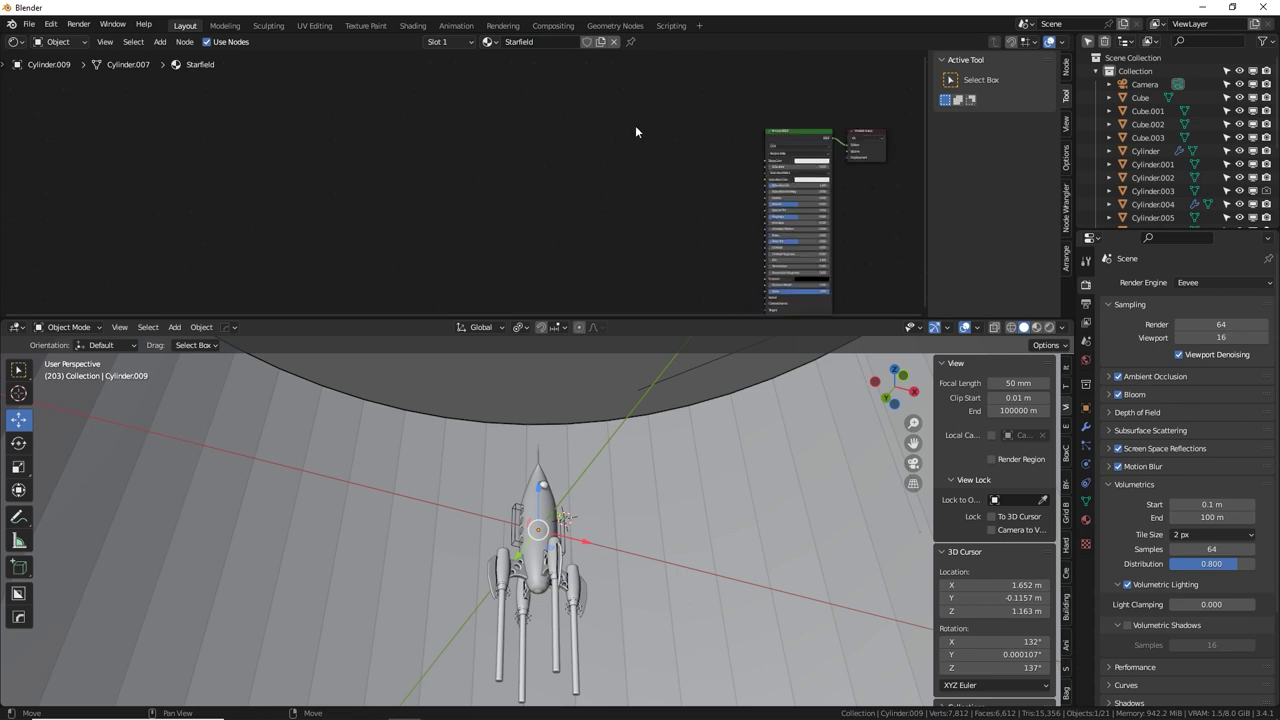
scroll(794, 200, "up", 2)
key("shift+a")
type("vor")
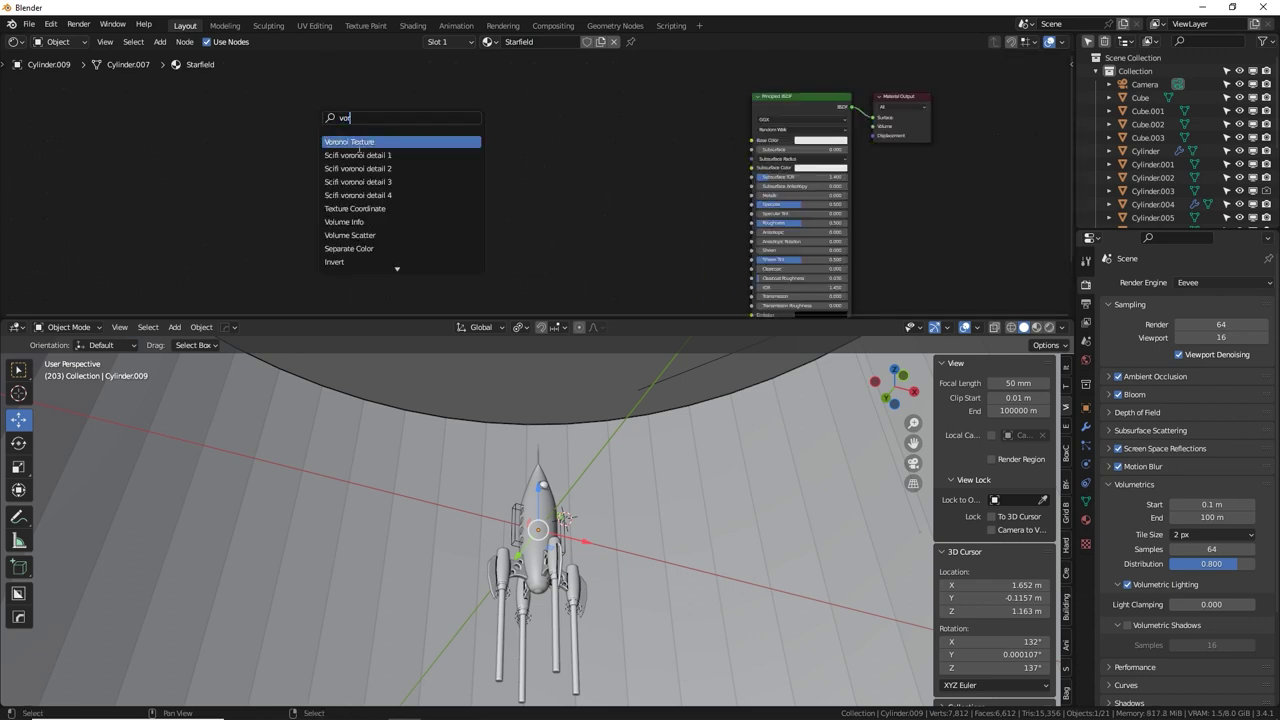
key("Return")
left_click(359, 150)
key("shift+a")
type("ra")
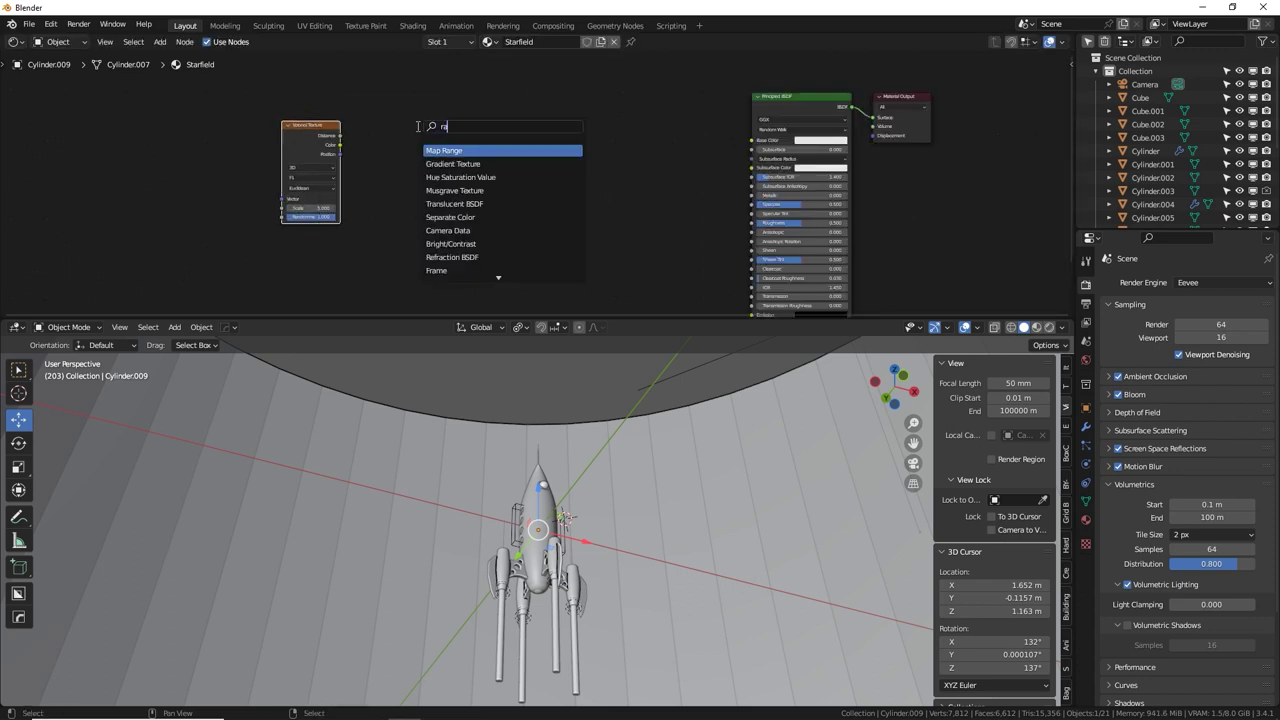
type("mp")
key("Return")
left_click(393, 143)
Add Texture Coordinate and Mapping nodes to the Voronoi Texture, and link its Distance through the ColorRamp into Base Color.
left_click(298, 139)
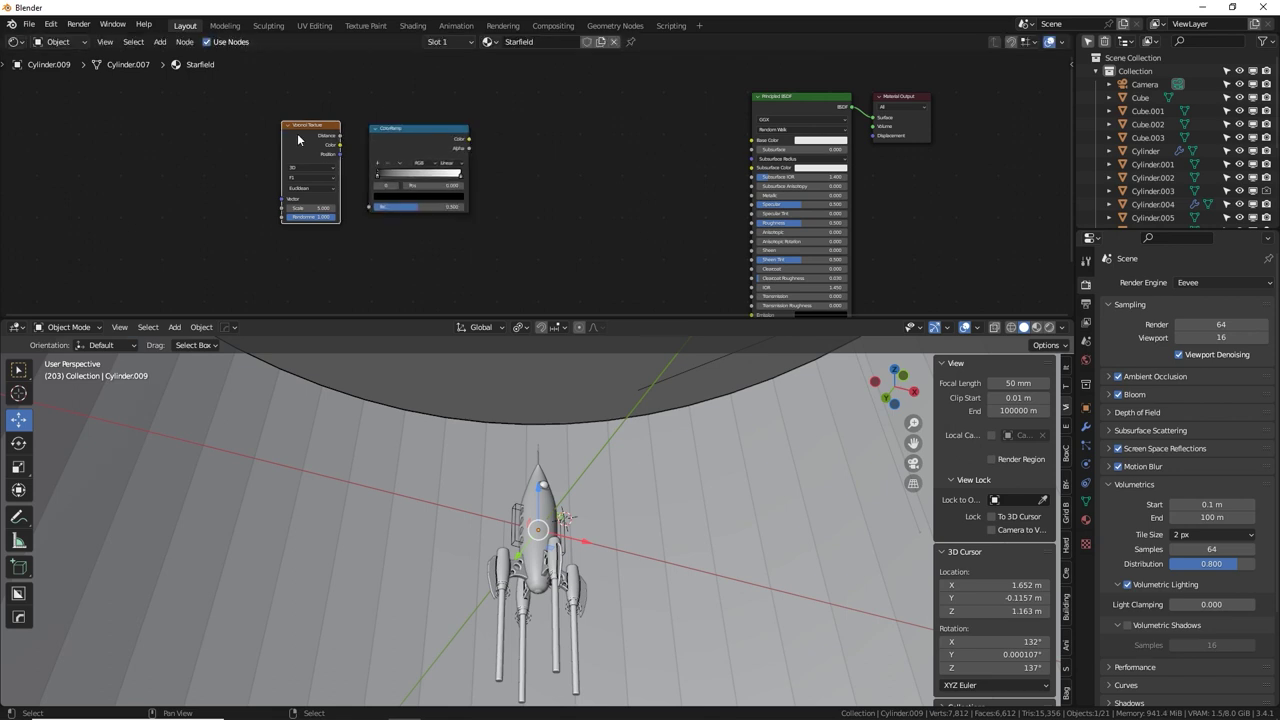
key("ctrl+t")
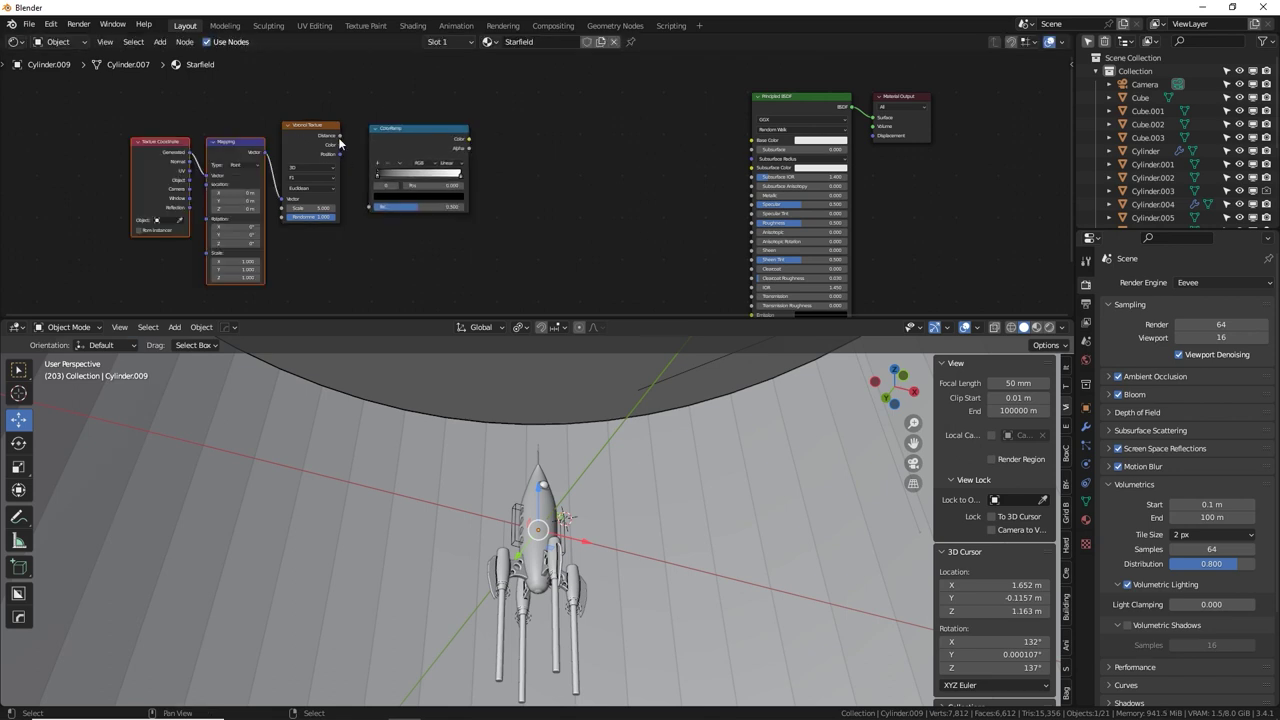
left_click_drag(340, 135, 376, 206)
left_click_drag(468, 138, 751, 140)
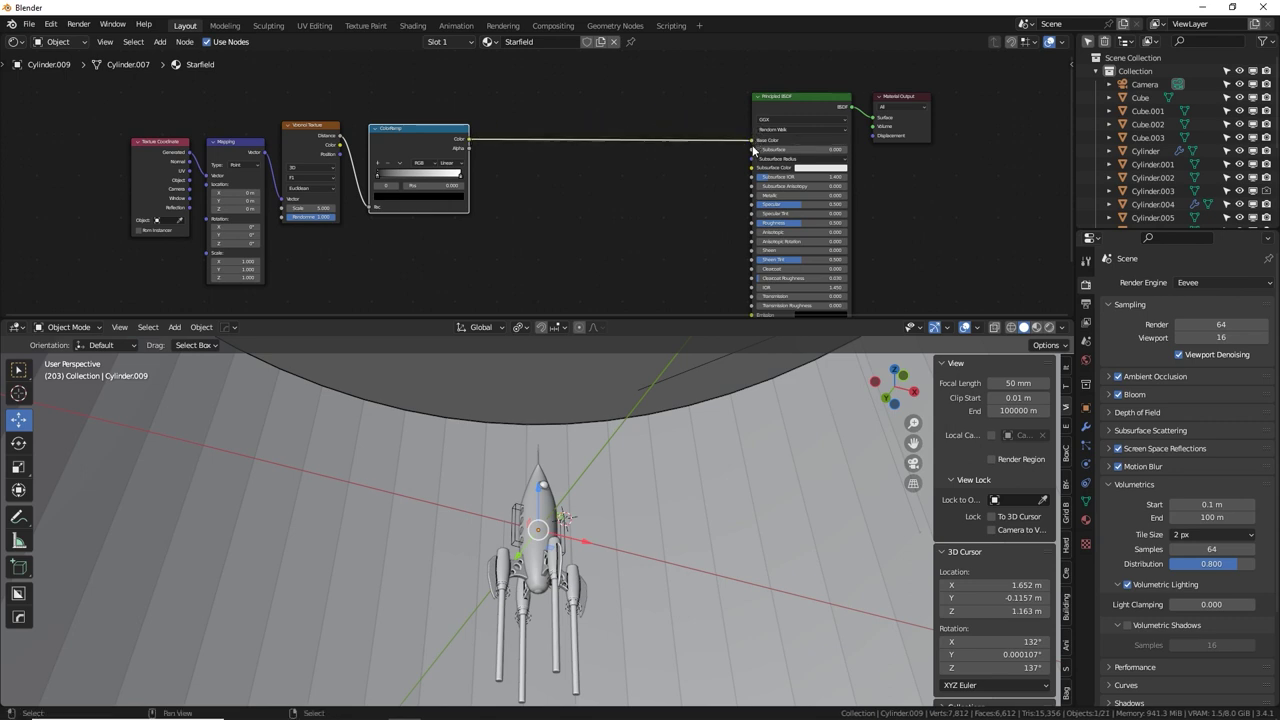
Switch the viewport to material preview shading and set the Voronoi Texture scale to 200.
left_click(1037, 327)
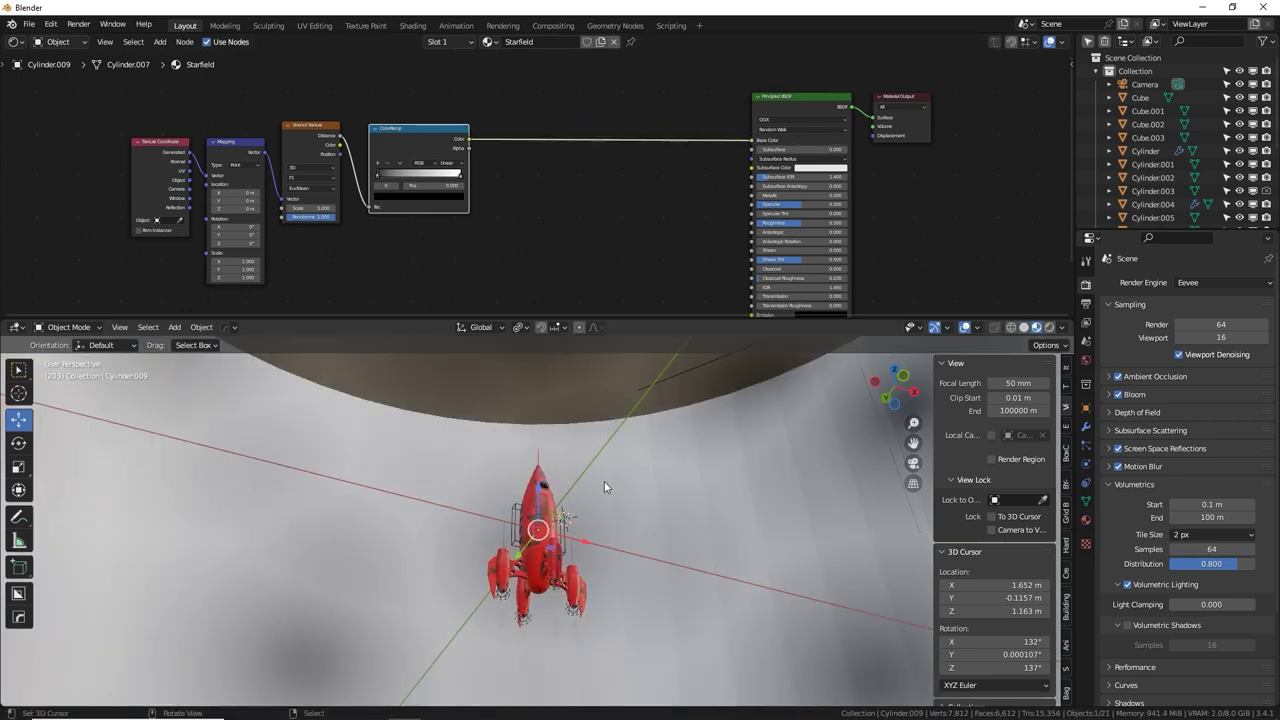
middle_click_drag(668, 489, 734, 527)
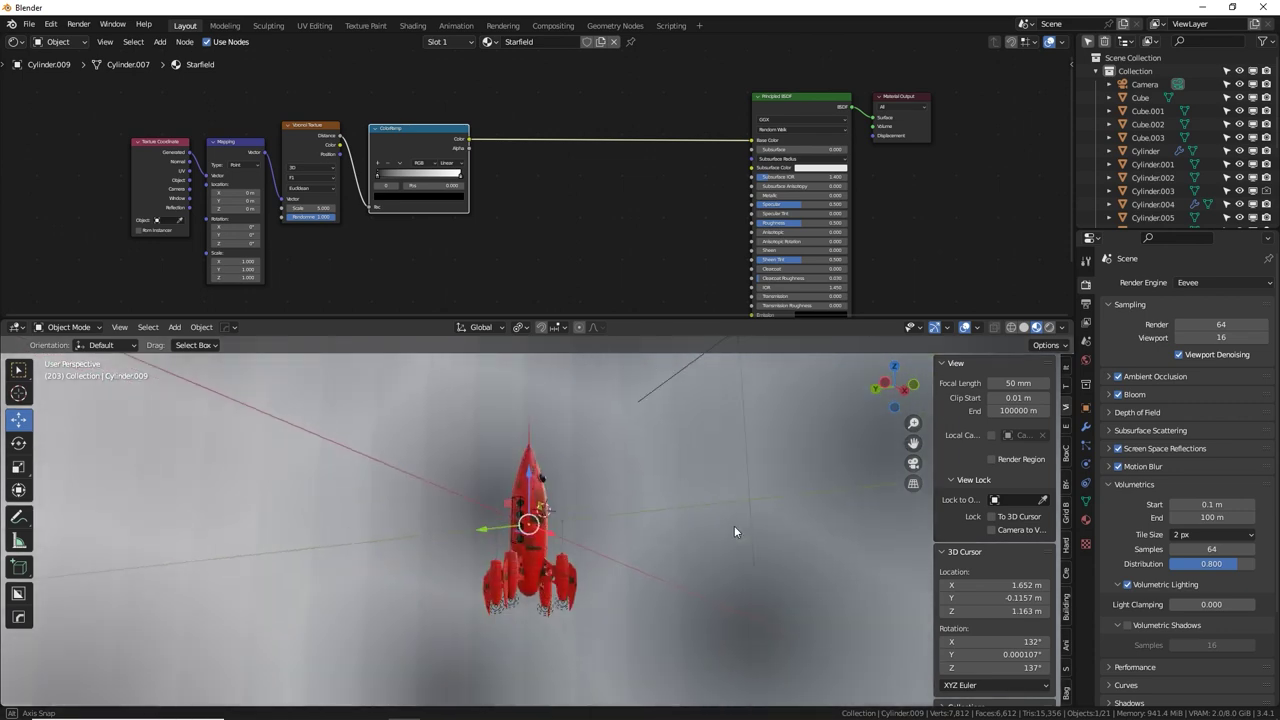
scroll(734, 527, "down", 10)
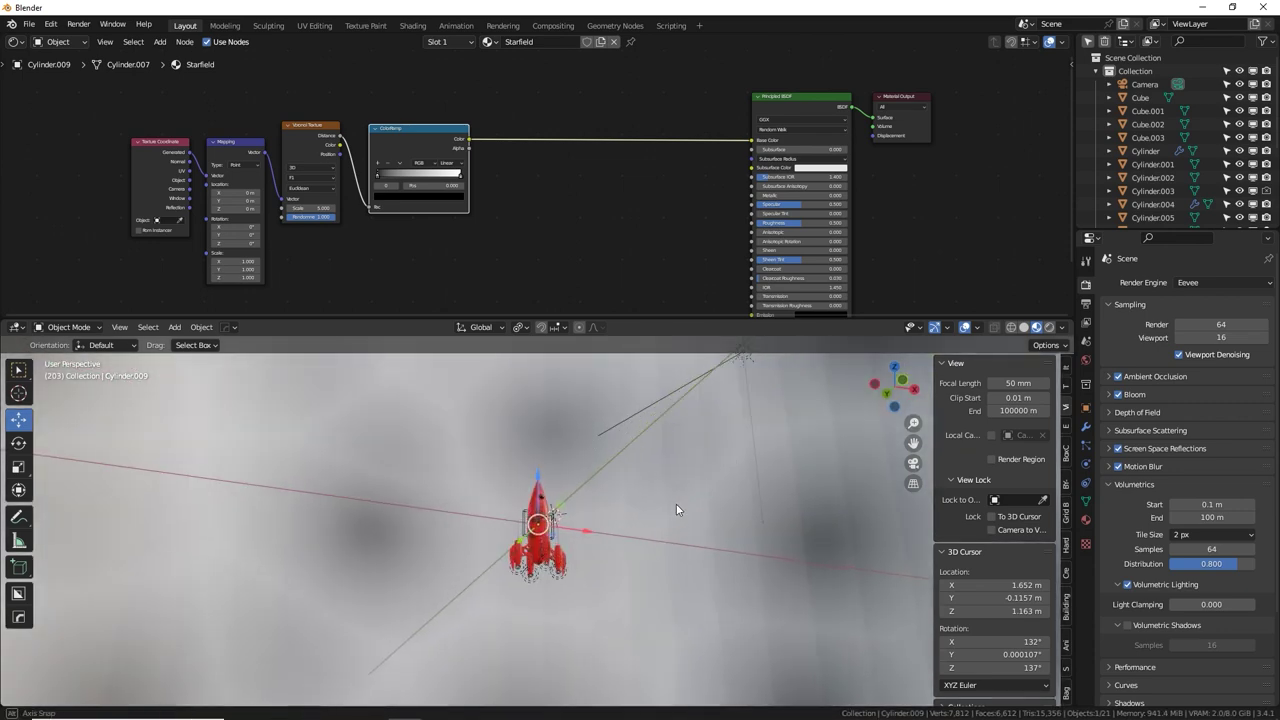
scroll(439, 234, "up", 3)
scroll(439, 234, "down", 1)
middle_click_drag(361, 246, 464, 215)
scroll(464, 215, "up", 3)
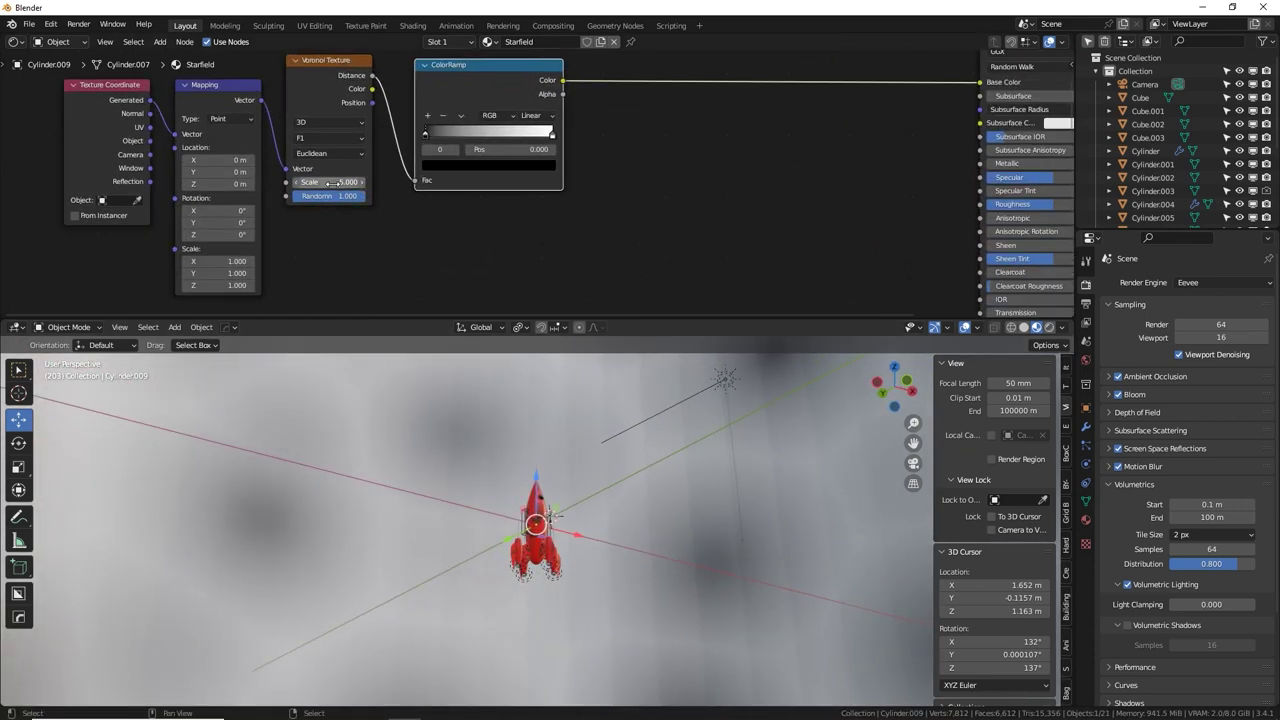
left_click(334, 184)
type("200")
key("Return")
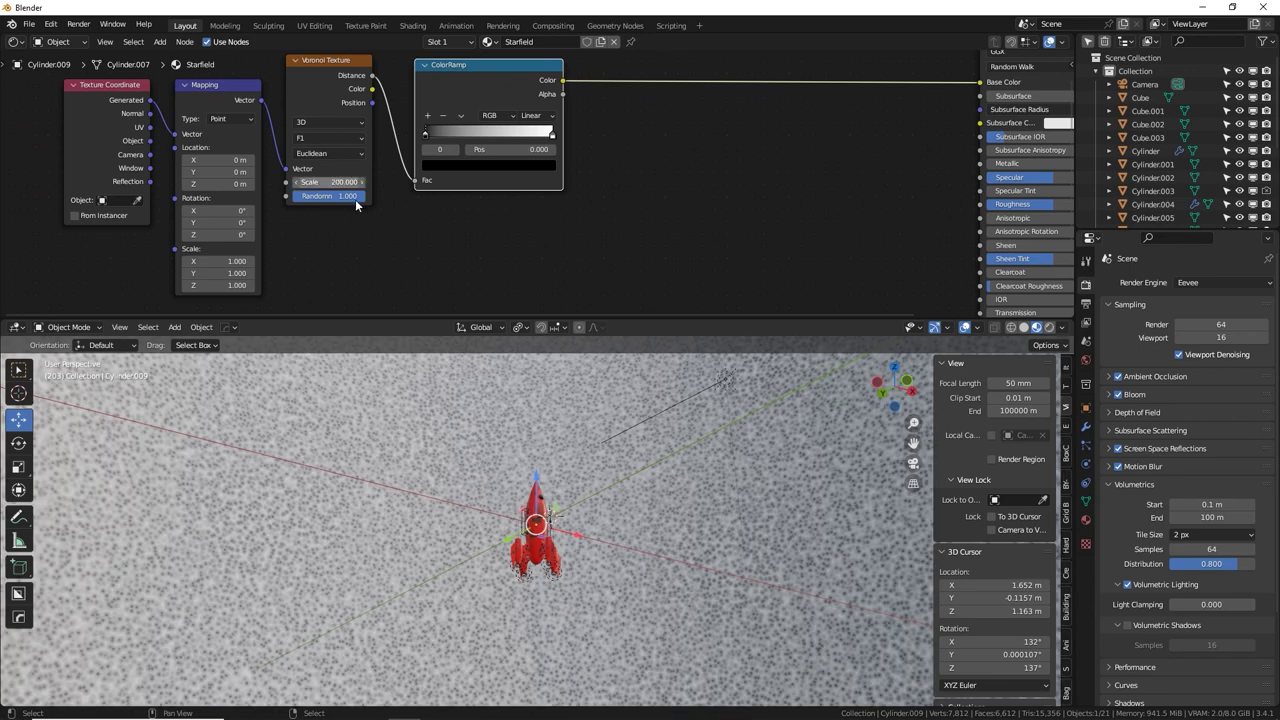
Reverse the ColorRamp by placing the white stop at 0.000 and the black stop at 0.086, leaving small white dots.
scroll(433, 145, "up", 4)
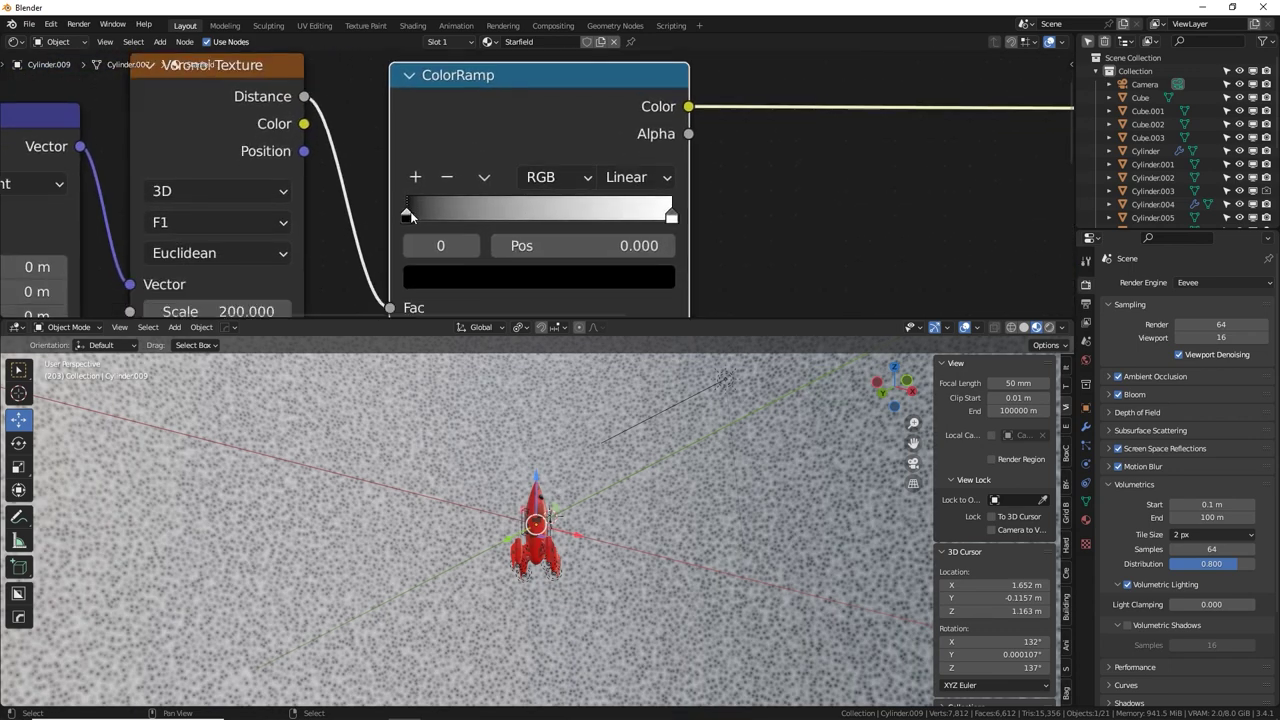
left_click_drag(410, 213, 436, 219)
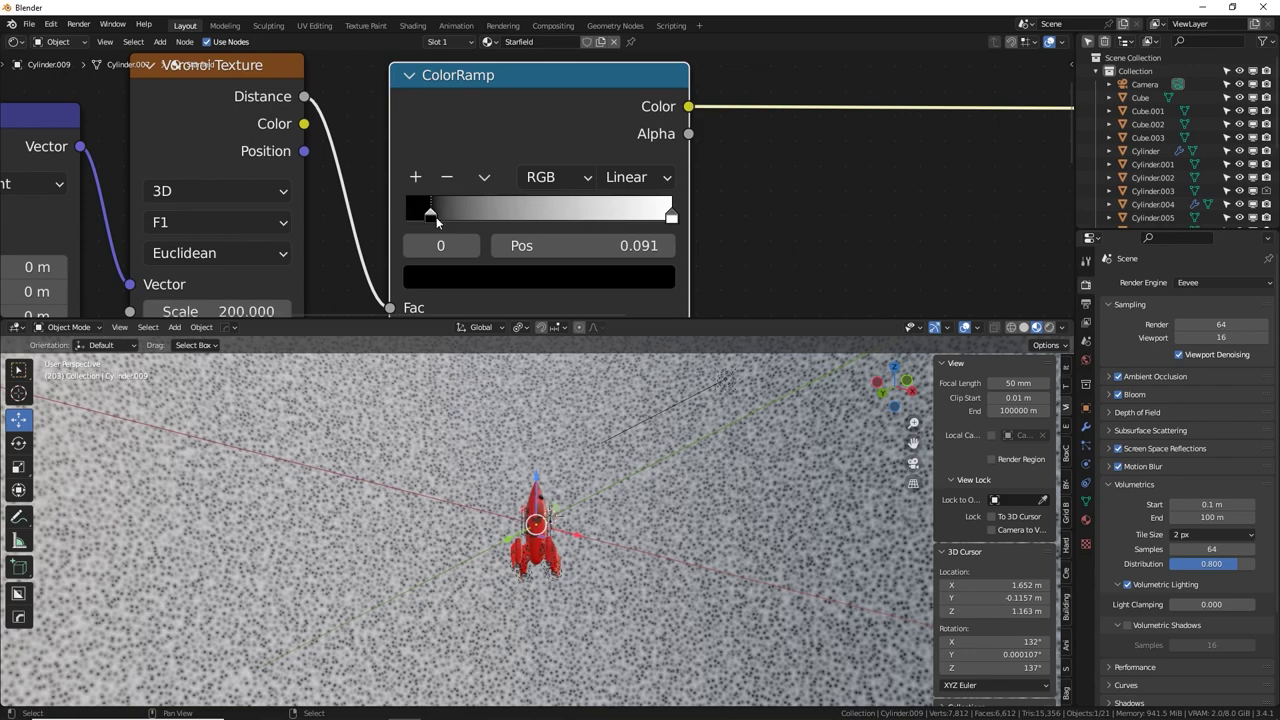
left_click_drag(671, 213, 330, 213)
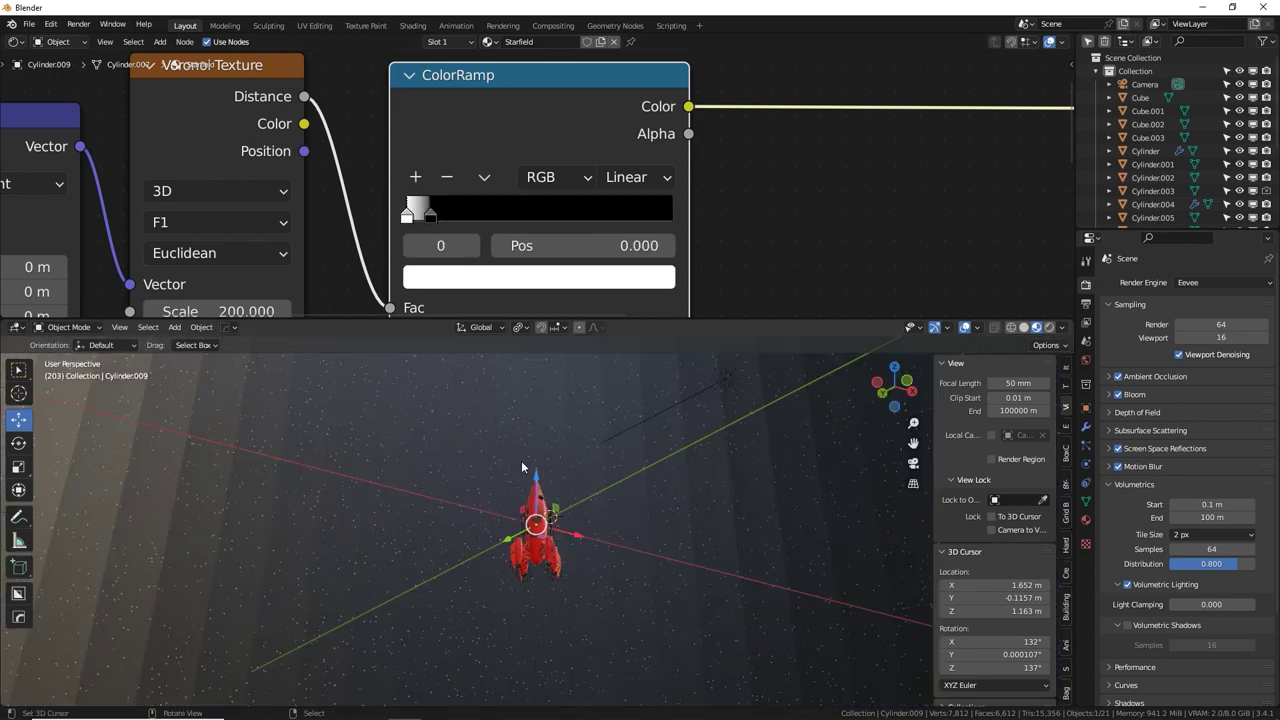
mouse_move(448, 216)
left_mouse_down()
mouse_move(547, 215)
mouse_move(434, 213)
left_mouse_up()
middle_click_drag(533, 401, 543, 407)
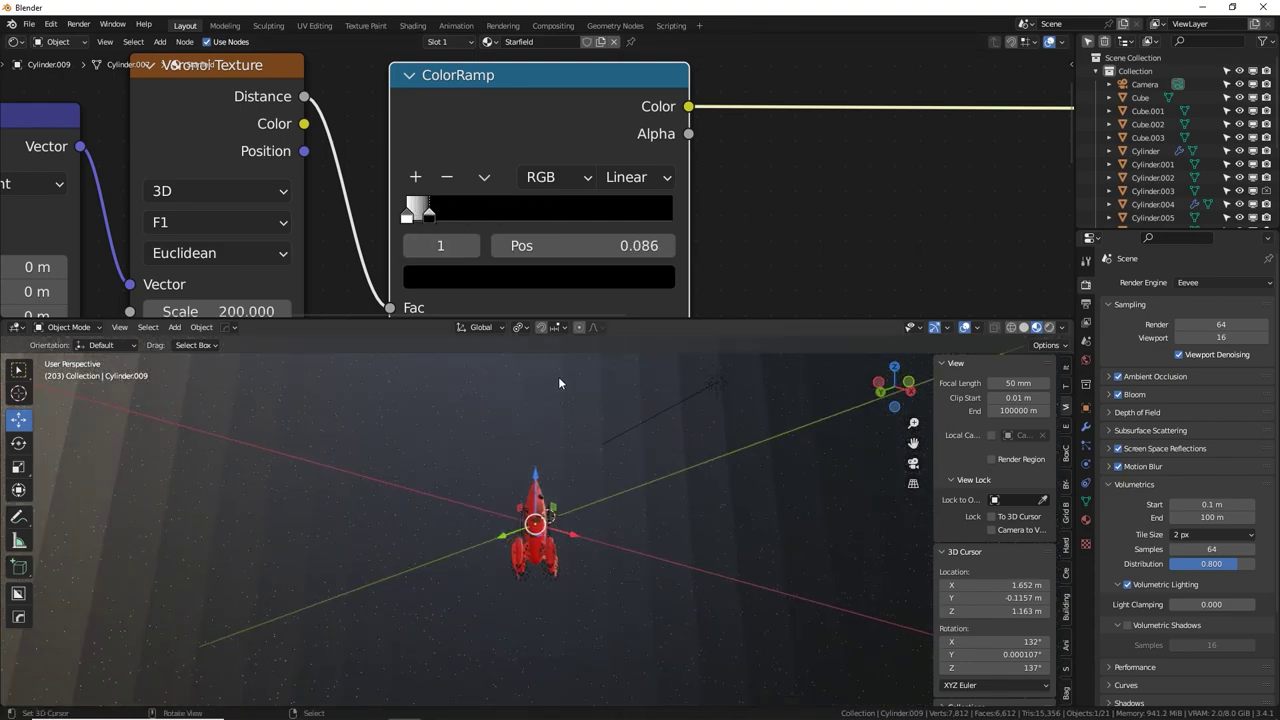
Set the Principled BSDF's Specular to 0 and Roughness to 1 to remove reflections from the starfield.
middle_click_drag(700, 445, 562, 488)
scroll(412, 493, "up", 2)
scroll(790, 192, "down", 4)
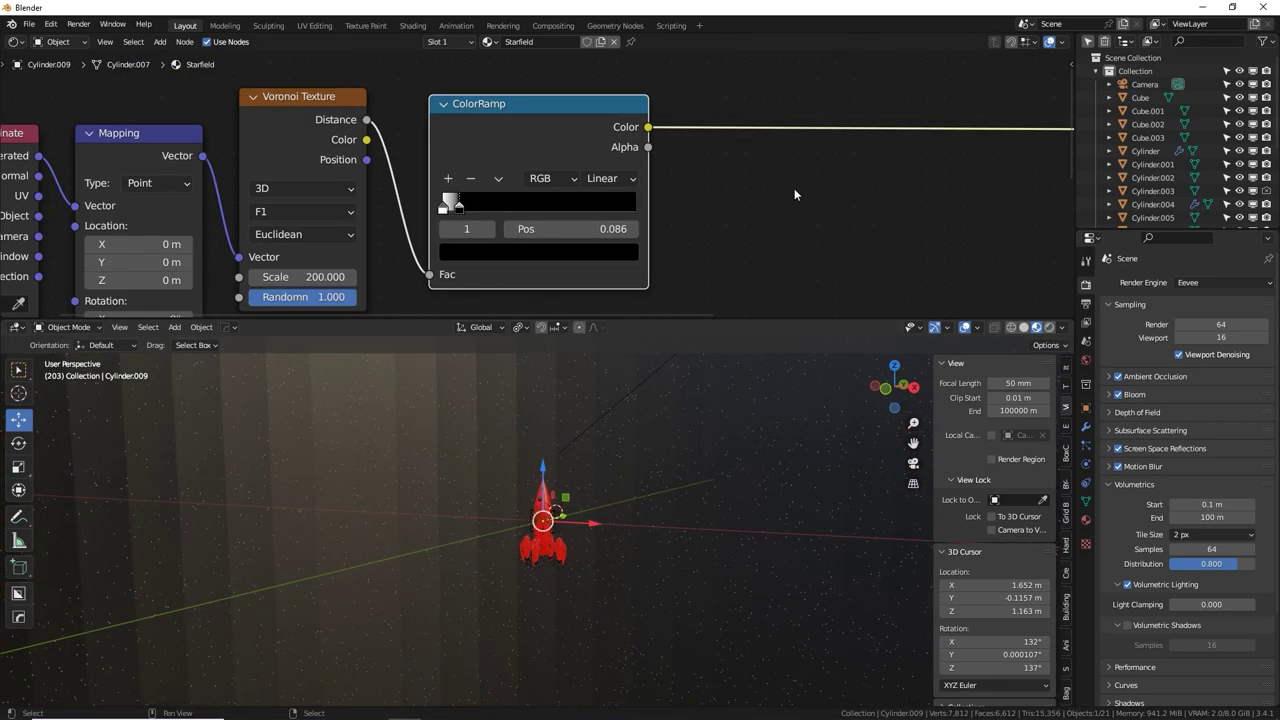
middle_click_drag(710, 189, 124, 165)
scroll(160, 175, "down", 4)
left_click_drag(606, 226, 718, 255)
middle_click_drag(492, 463, 605, 502)
scroll(498, 438, "up", 5)
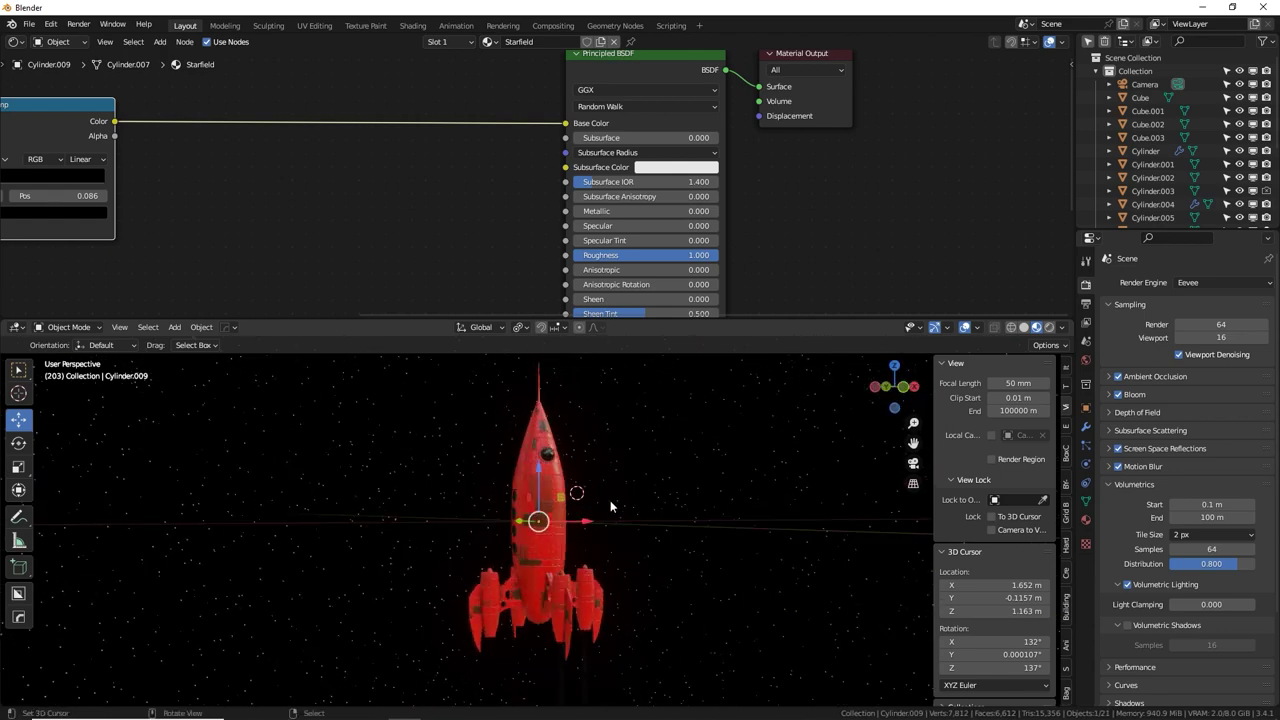
Stretch the stars into long vertical streaks by reducing the Mapping node's Z scale to 0.005.
middle_click_drag(357, 246, 1065, 214)
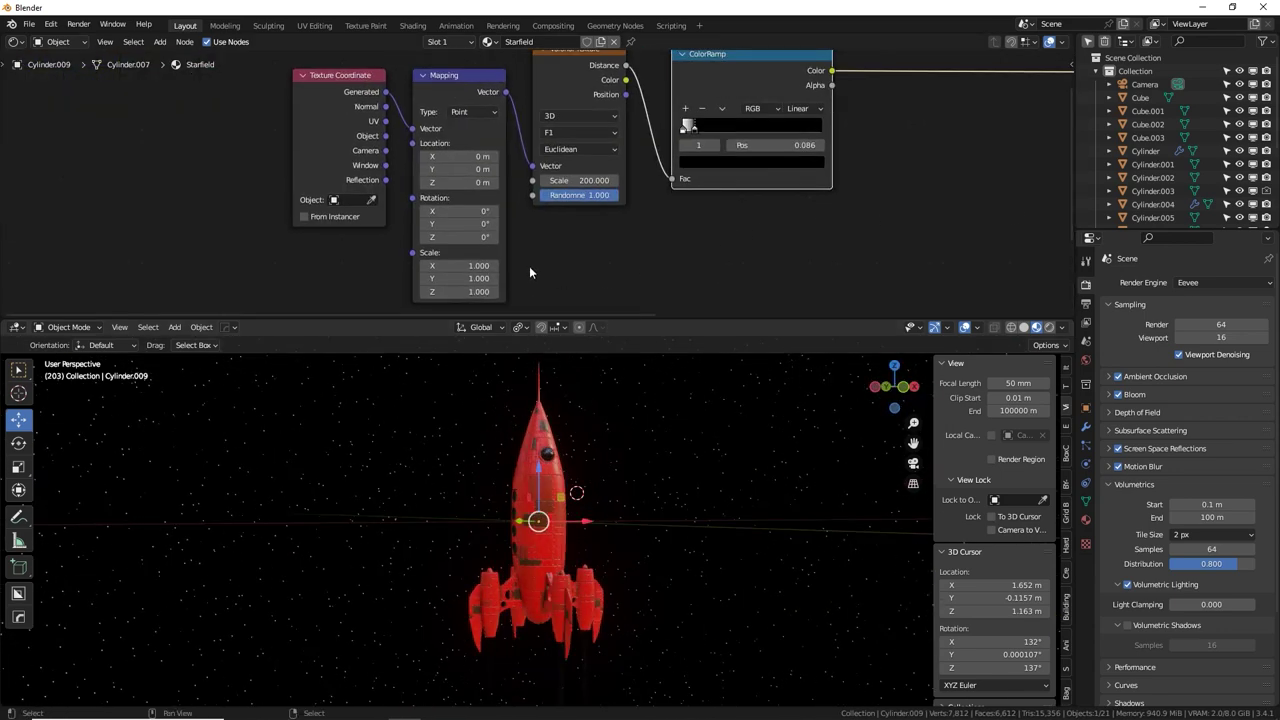
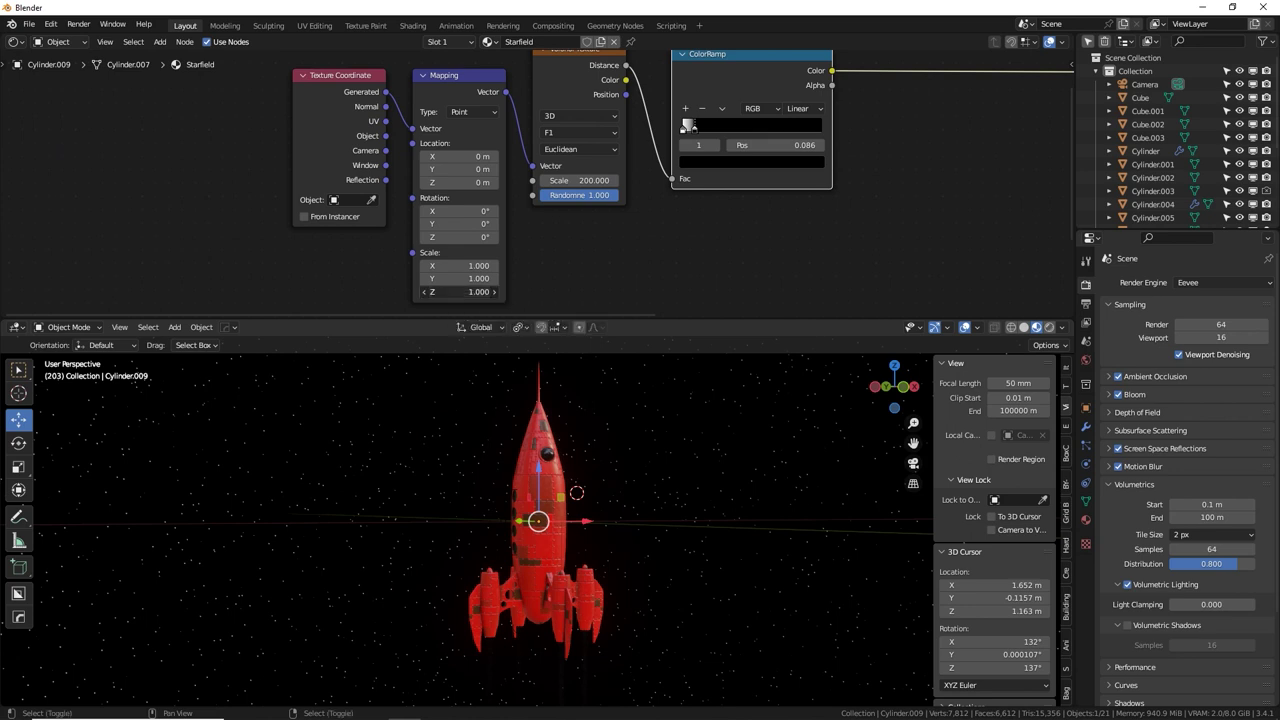
left_click_drag(459, 292, 443, 292, "shift")
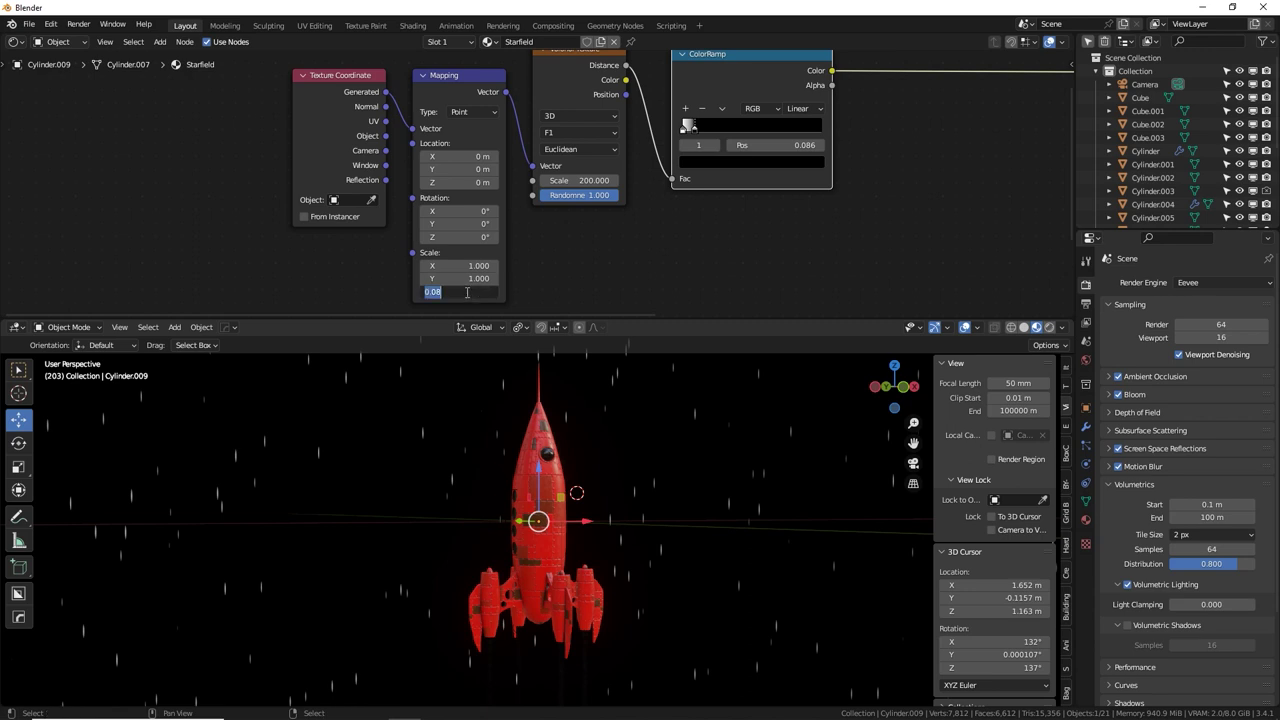
type("01")
key("Return")
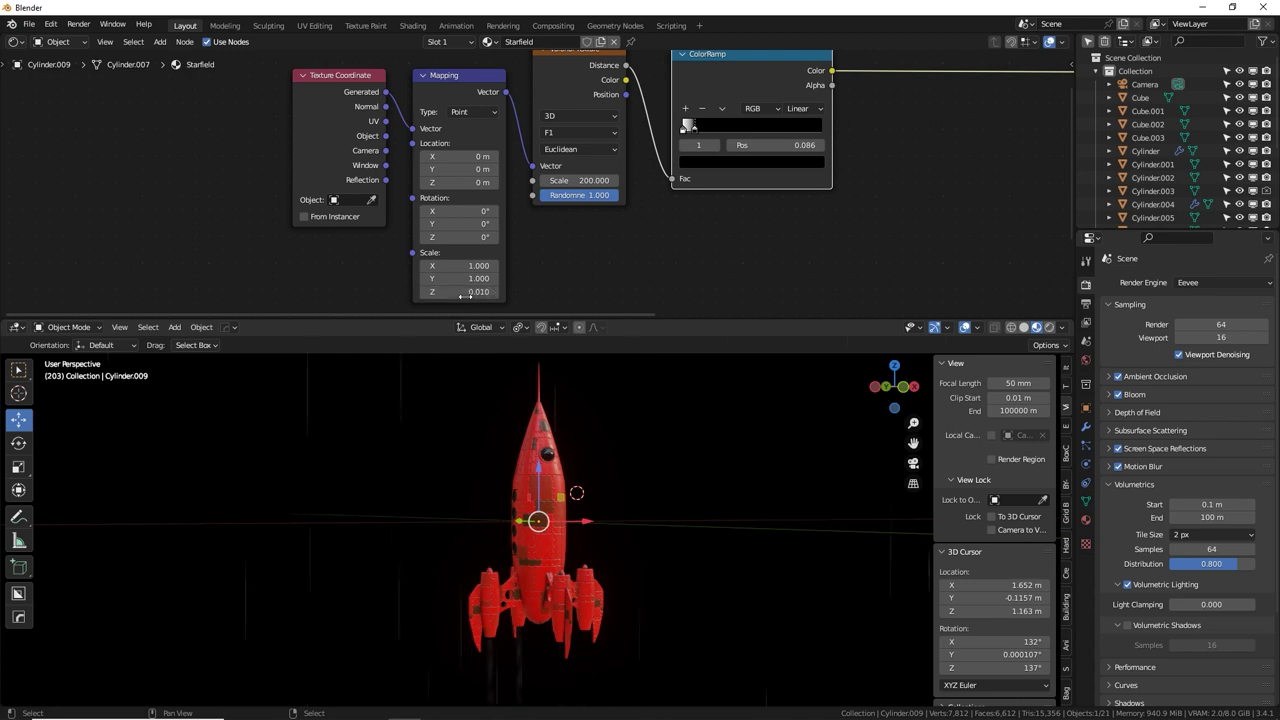
key("Return")
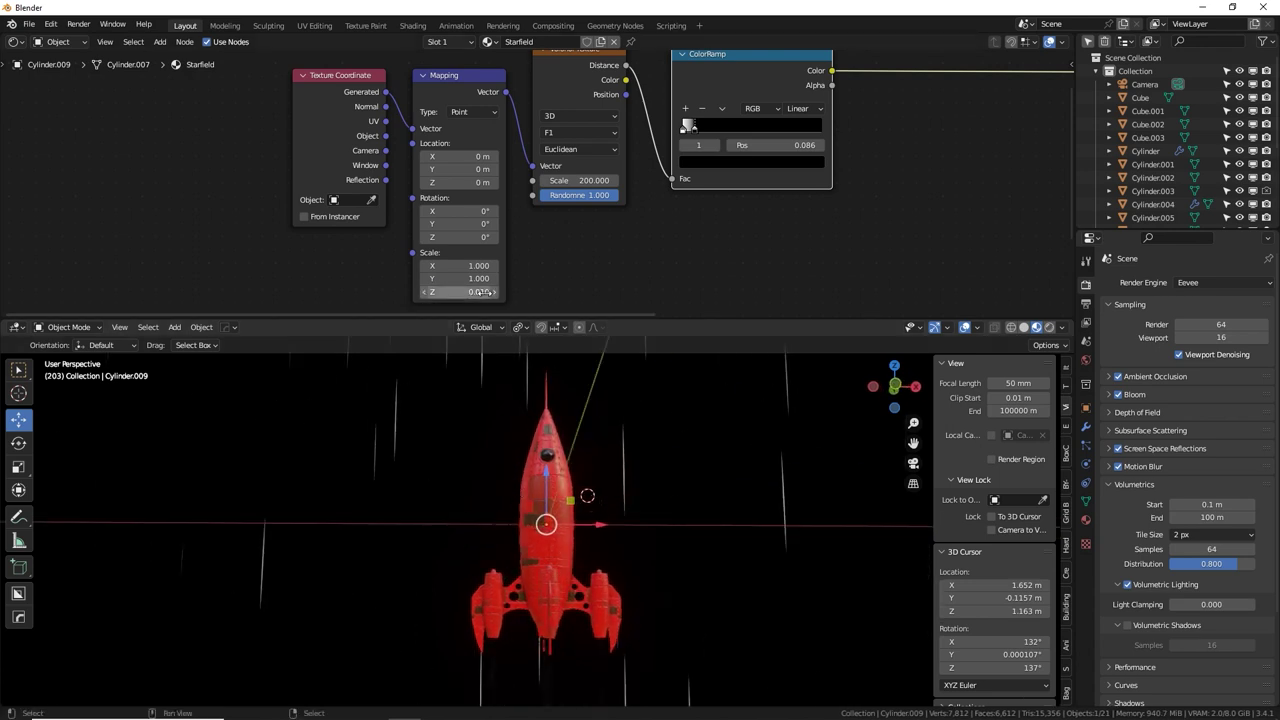
left_click(476, 293)
type(".005")
key("Return")
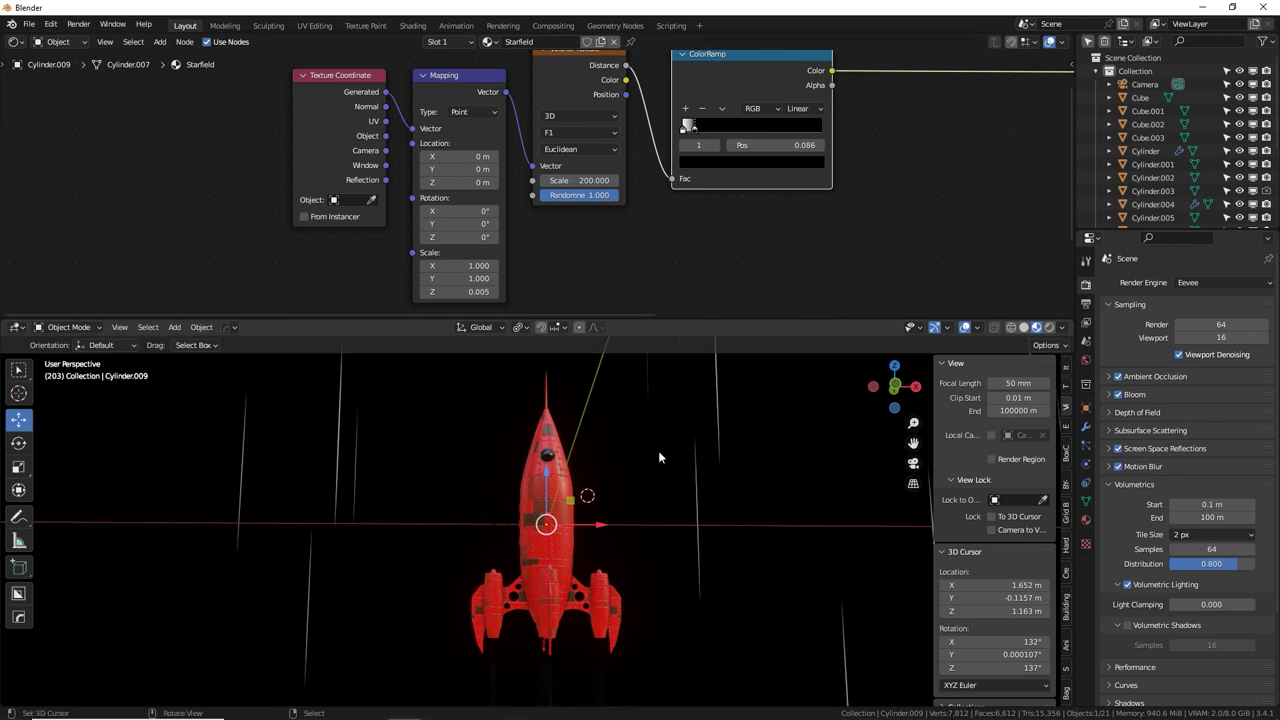
Increase the Voronoi Texture scale to 500 and move the ColorRamp's black stop to 0.264 for denser streaks.
middle_click_drag(650, 440, 618, 456)
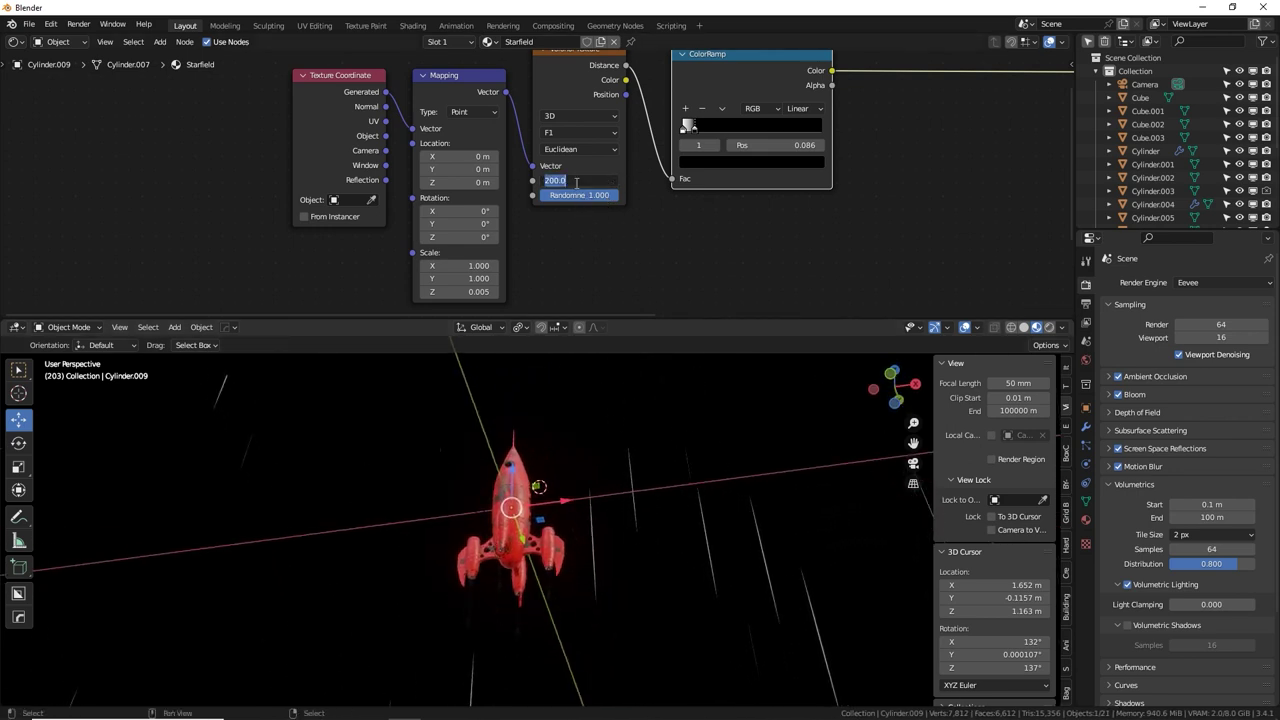
key("Return")
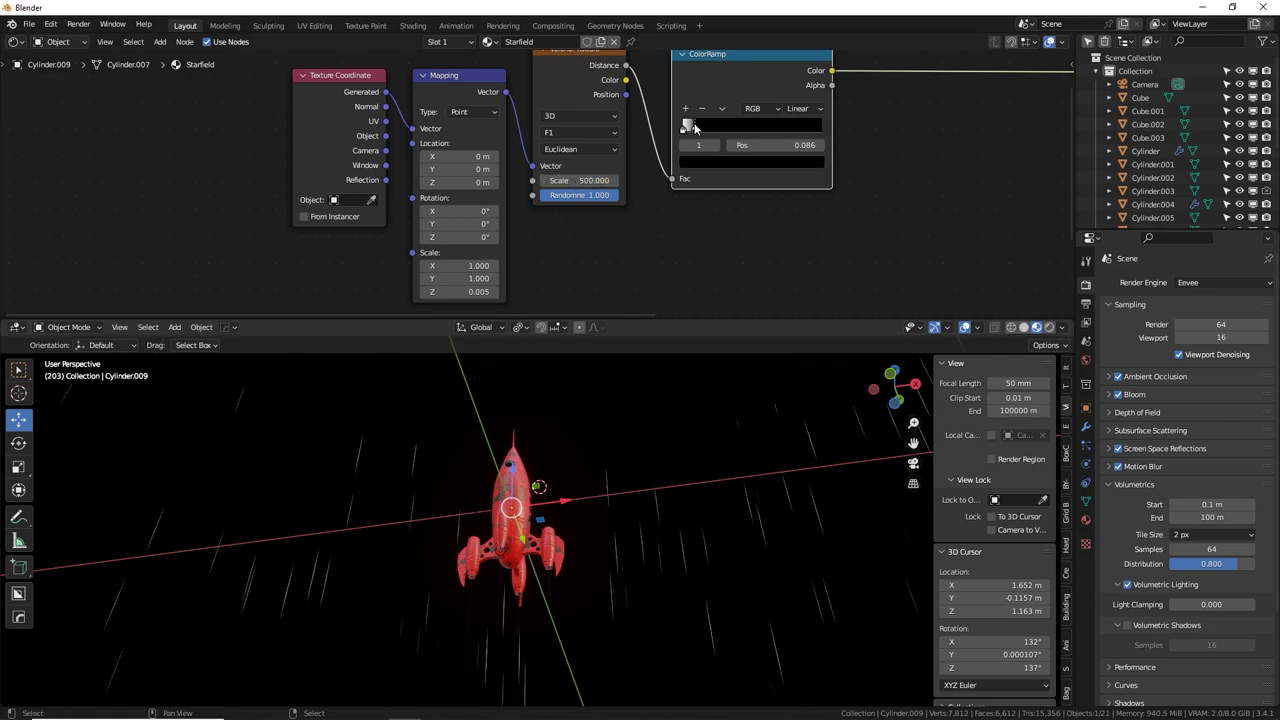
left_click_drag(697, 128, 719, 127)
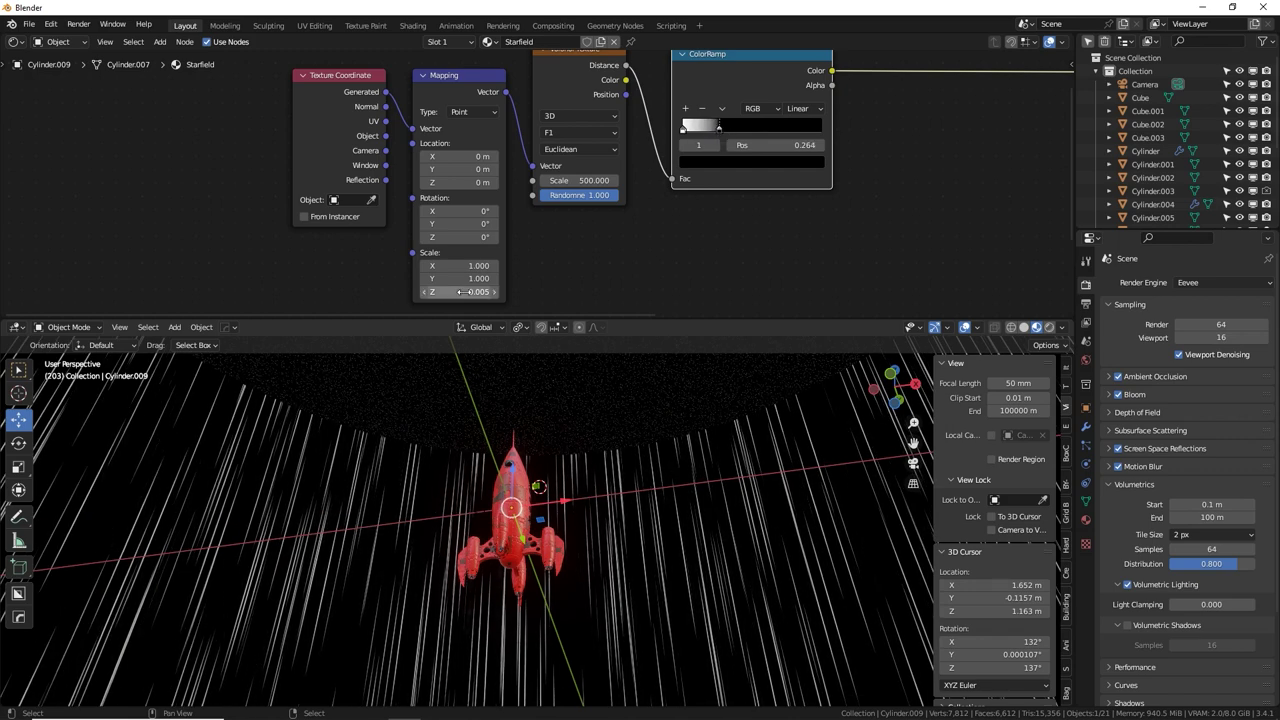
Move the ColorRamp's black stop to 0.277 and raise the starfield cylinder about 1130 m along Z.
left_click_drag(713, 127, 716, 131)
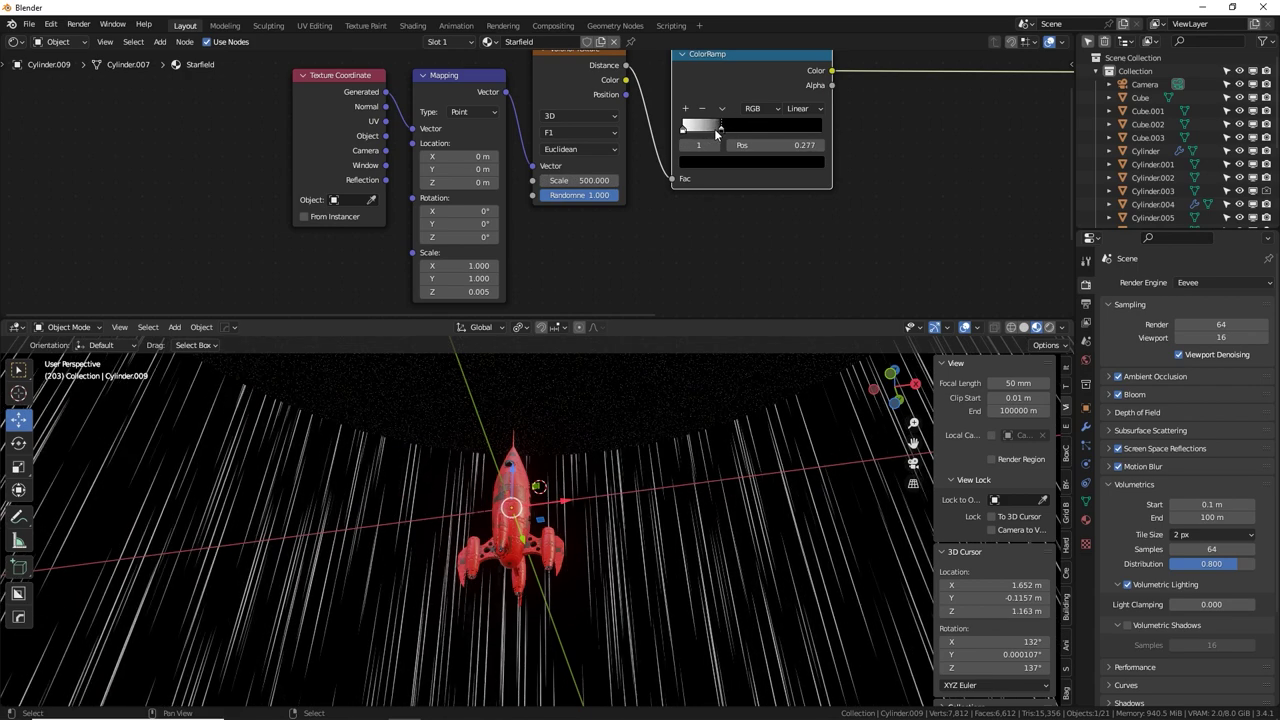
scroll(644, 482, "down", 12)
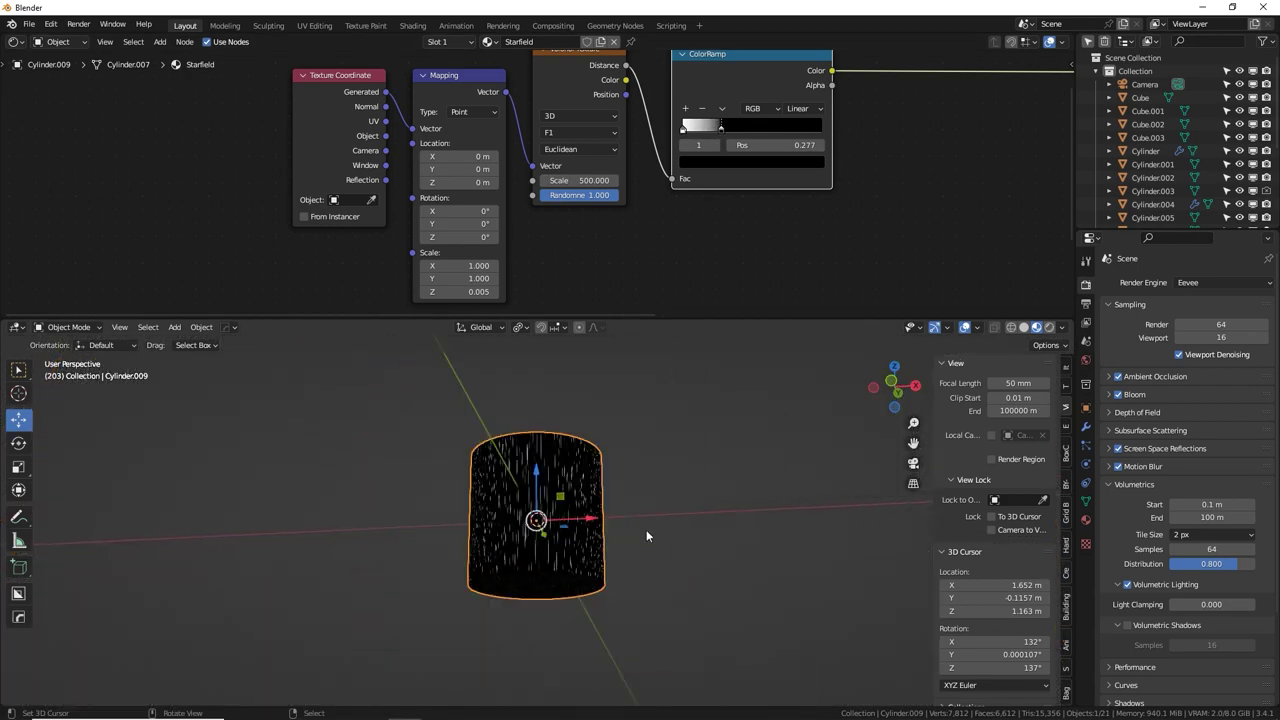
scroll(646, 531, "down", 2)
middle_click_drag(642, 550, 636, 584)
scroll(628, 578, "down", 4)
scroll(615, 580, "down", 4)
key("g")
key("z")
left_click(609, 456)
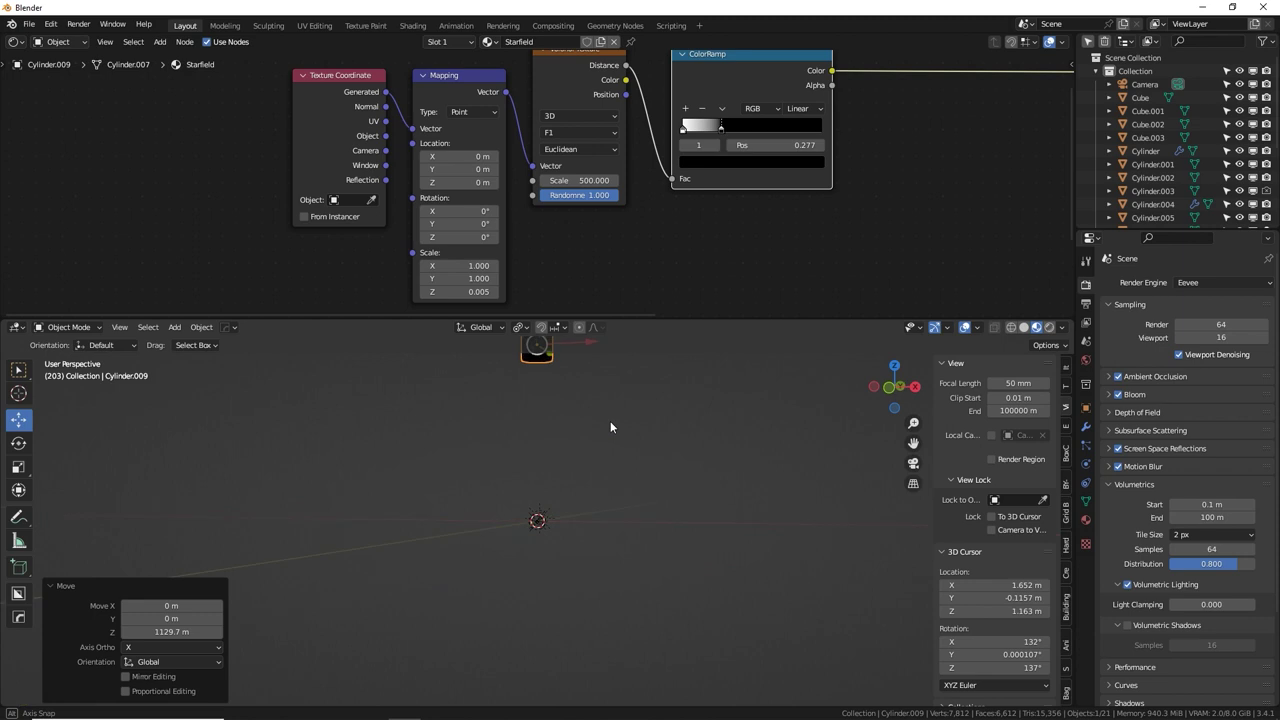
Add an Array modifier to the starfield cylinder with a relative offset of 0 on X and -1 on Z.
middle_click_drag(593, 475, 614, 486)
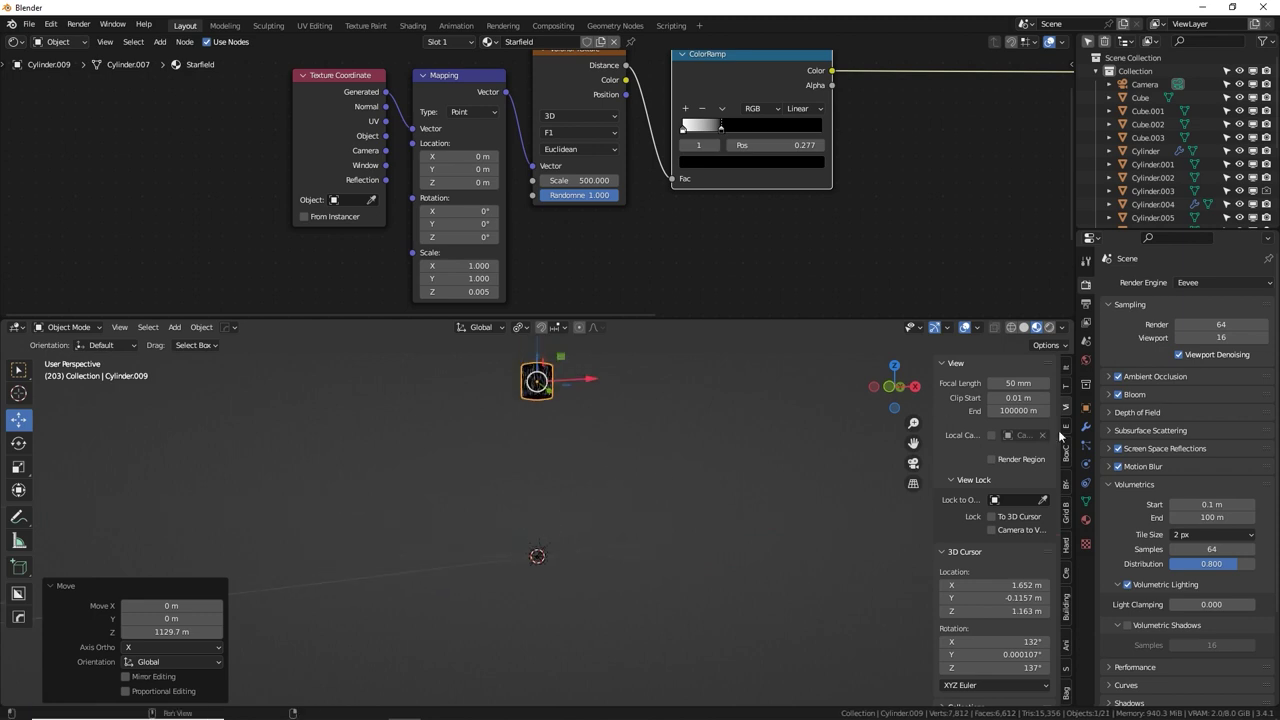
left_click(1086, 426)
left_click(1130, 284)
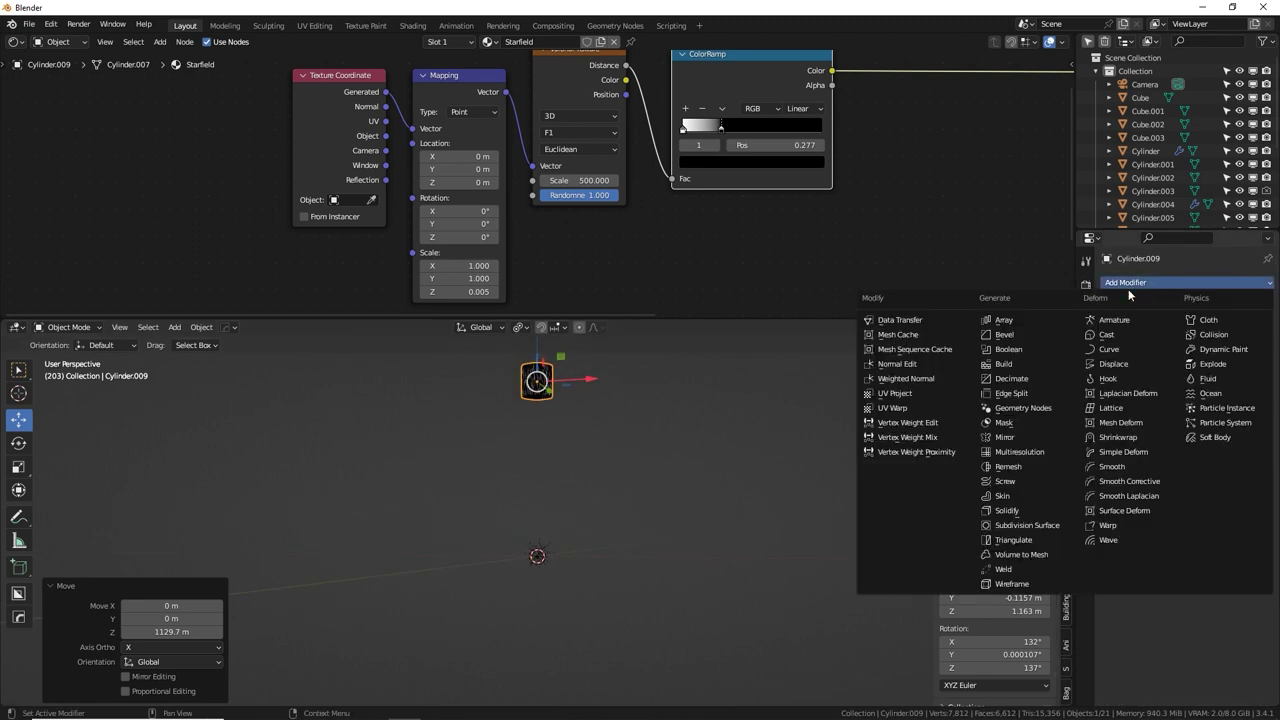
left_click(1016, 320)
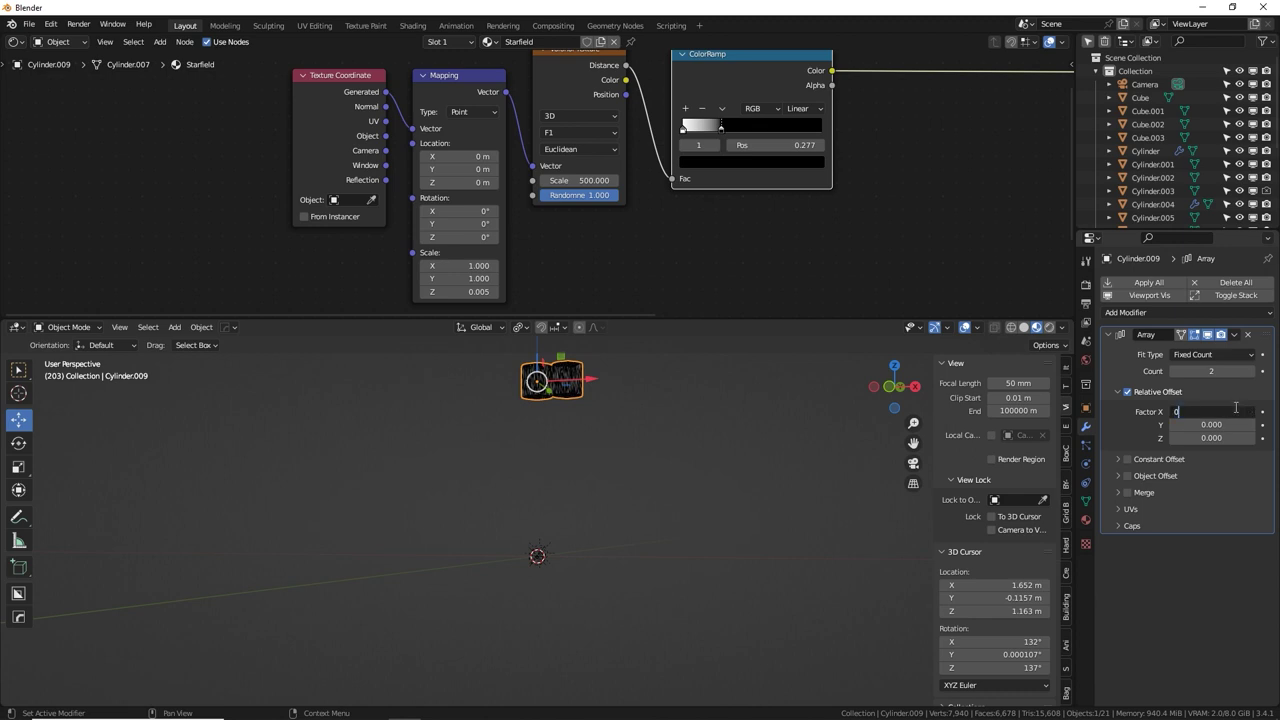
key("Tab")
key("Tab")
type("1")
key("Return")
double_click(1242, 437)
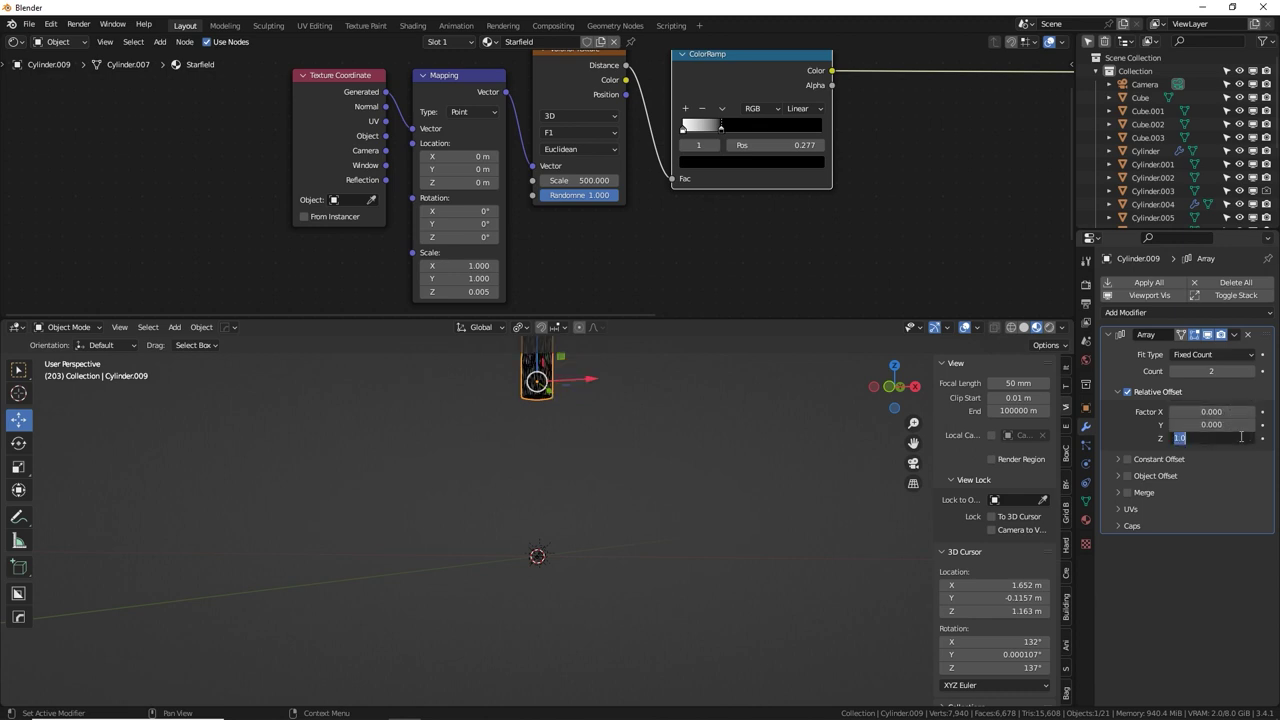
type("-1")
key("Return")
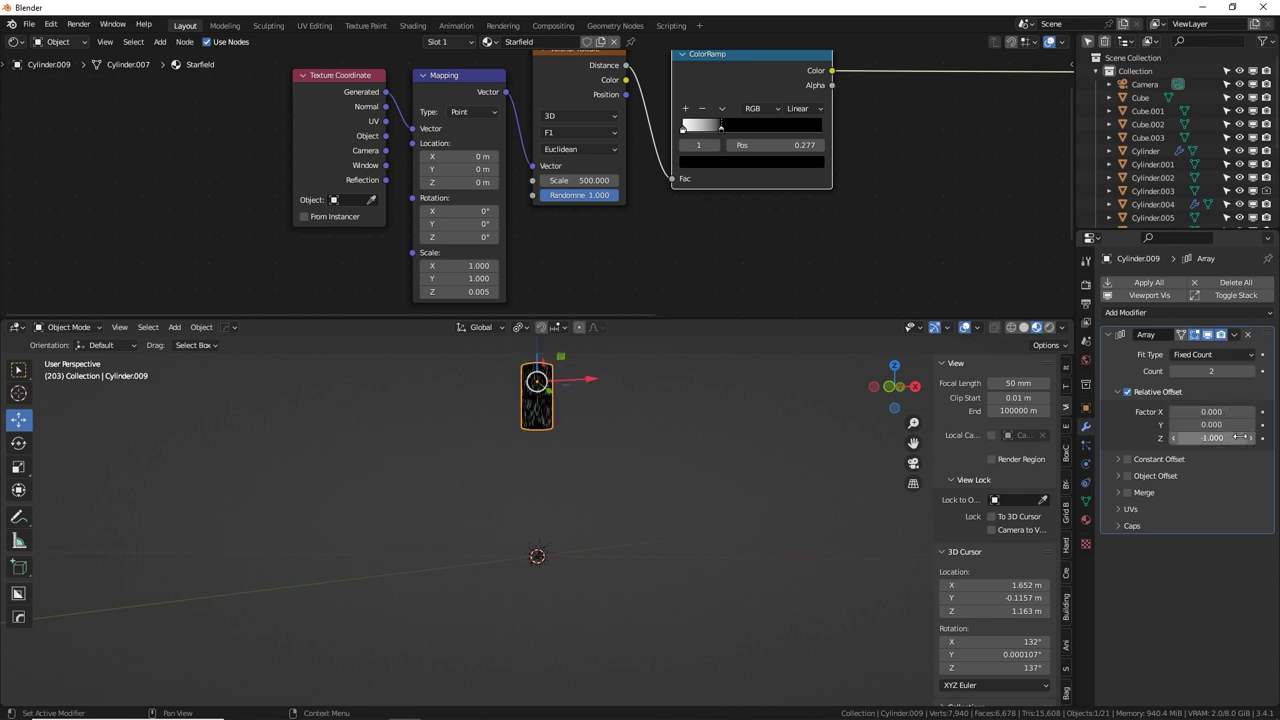
Increase the Array modifier's count to 13 to extend the starfield column downward.
left_click(1251, 373)
left_click(1251, 373)
left_click(1251, 373)
left_click(1251, 373)
left_click(1251, 373)
left_click(1251, 373)
left_click(1251, 373)
left_click(1251, 373)
left_click_drag(1258, 380, 1265, 379)
Extend the starfield column to an array count of 20 and raise it about 571 m along Z.
middle_click_drag(498, 608, 576, 612)
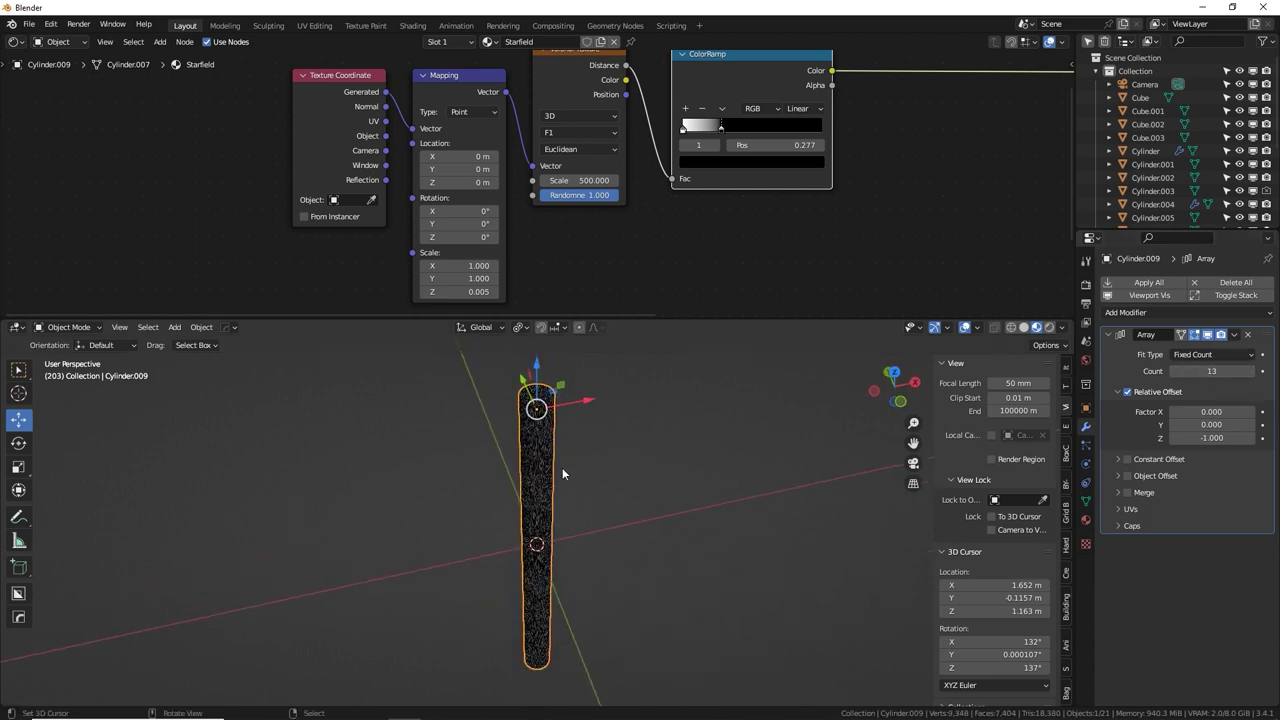
scroll(609, 520, "down", 2)
key("g")
key("z")
left_click(1164, 425)
Examine the surroundings of the rocket inside the arrayed starfield cylinder.
left_click(1152, 164)
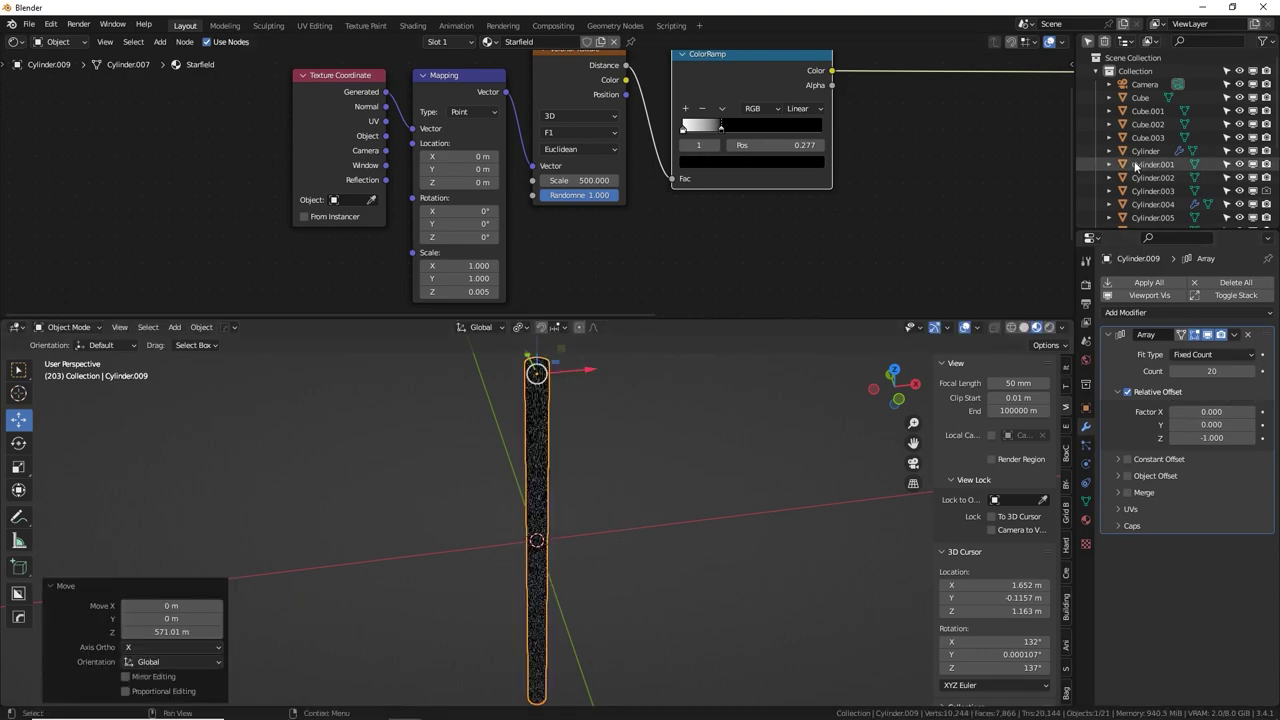
key("KP_Decimal")
scroll(645, 455, "down", 9)
mouse_move(640, 545)
middle_mouse_down()
mouse_move(624, 487)
mouse_move(656, 545)
mouse_move(655, 450)
mouse_move(644, 486)
mouse_move(692, 511)
mouse_move(571, 542)
middle_mouse_up()
scroll(640, 508, "down", 5)
left_click(658, 535)
scroll(658, 535, "down", 5)
scroll(655, 450, "up", 3)
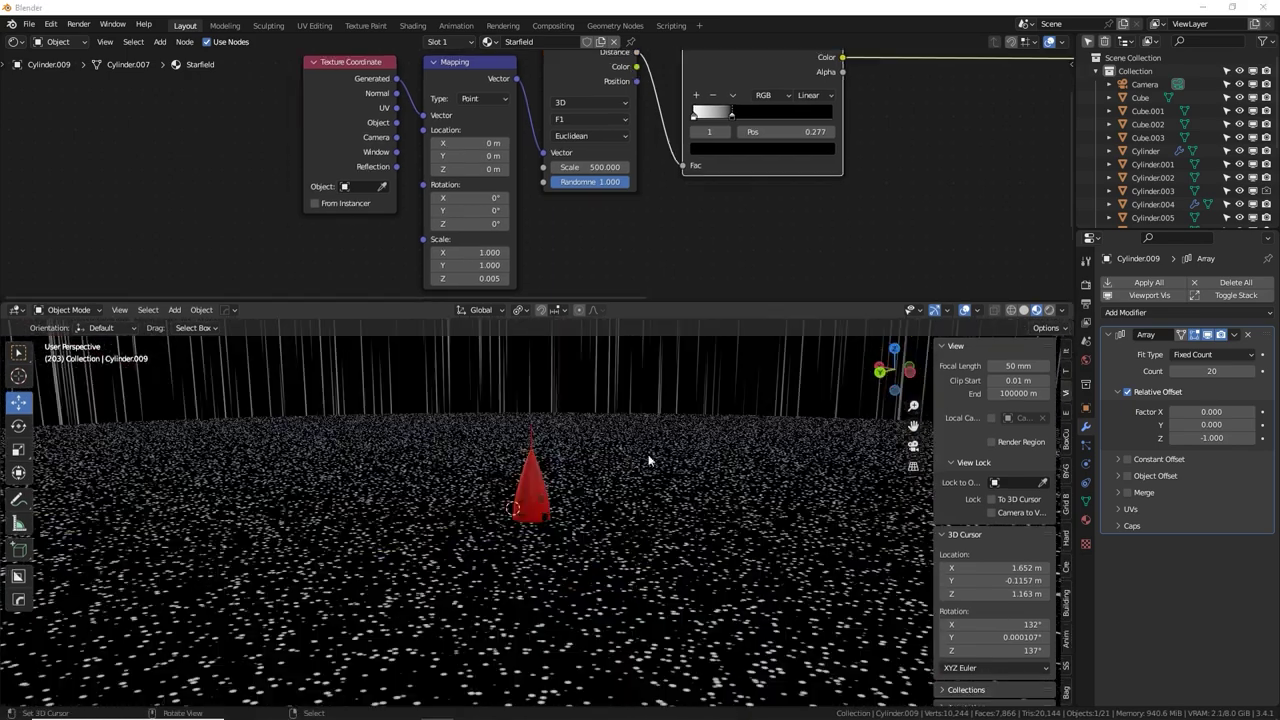
Delete both end cap faces of the starfield cylinder's mesh so the column becomes an open tube.
key("KP_Decimal")
scroll(626, 457, "down", 2)
middle_click_drag(607, 400, 600, 612)
key("Tab")
key("KP_Decimal")
left_click(541, 483)
key("x")
left_click(545, 483)
left_click(557, 498)
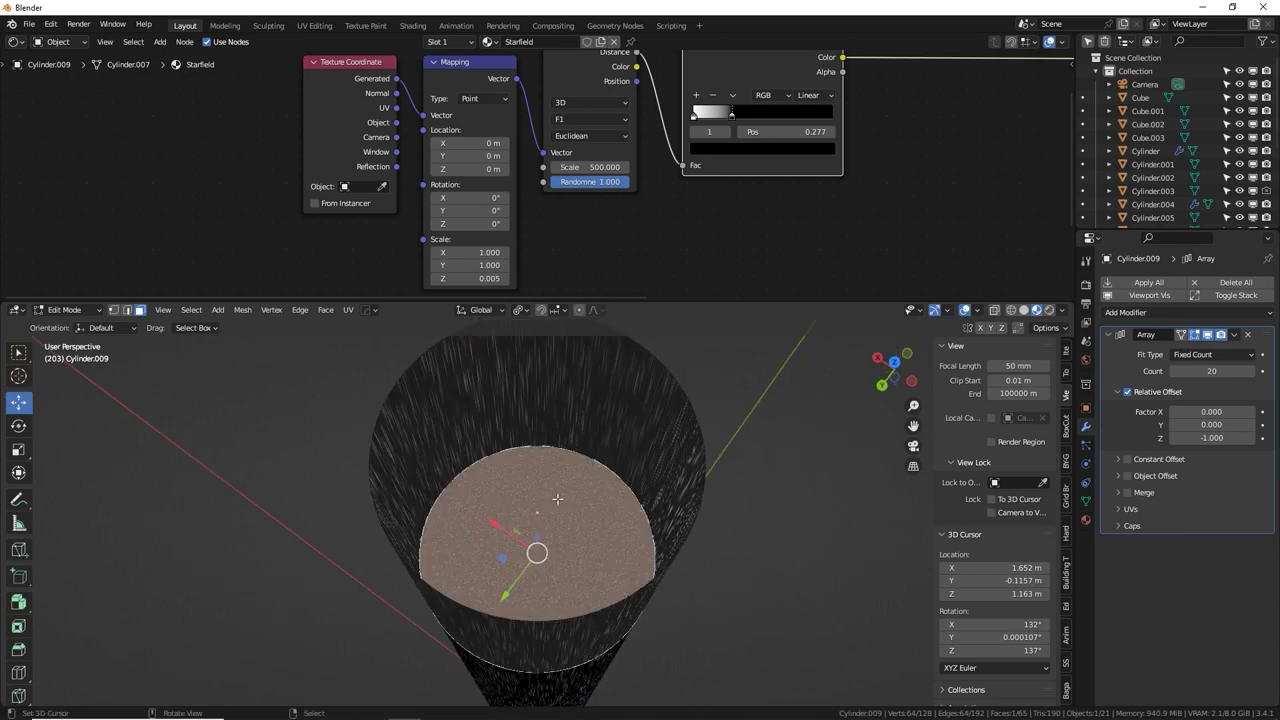
key("x")
left_click(567, 489)
middle_click_drag(567, 489, 567, 502)
key("Tab")
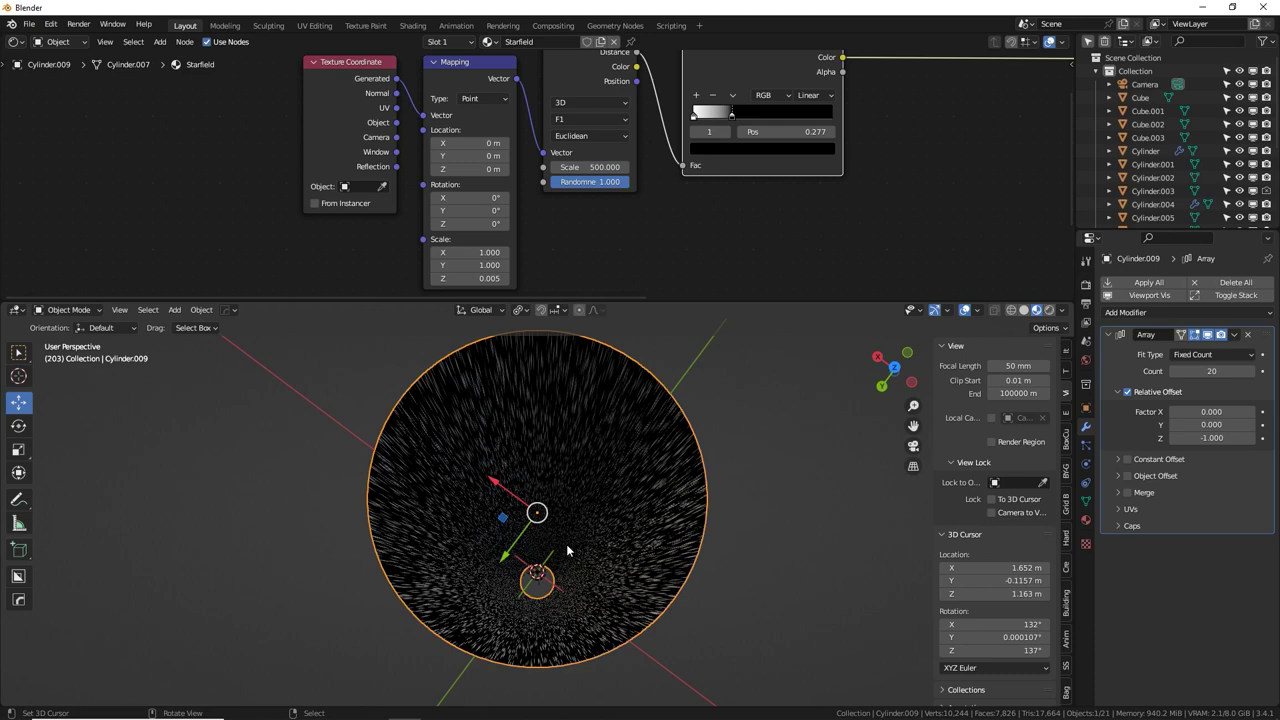
Look through the camera and move it about 42 m toward the rocket along its local Z axis.
key("KP_0")
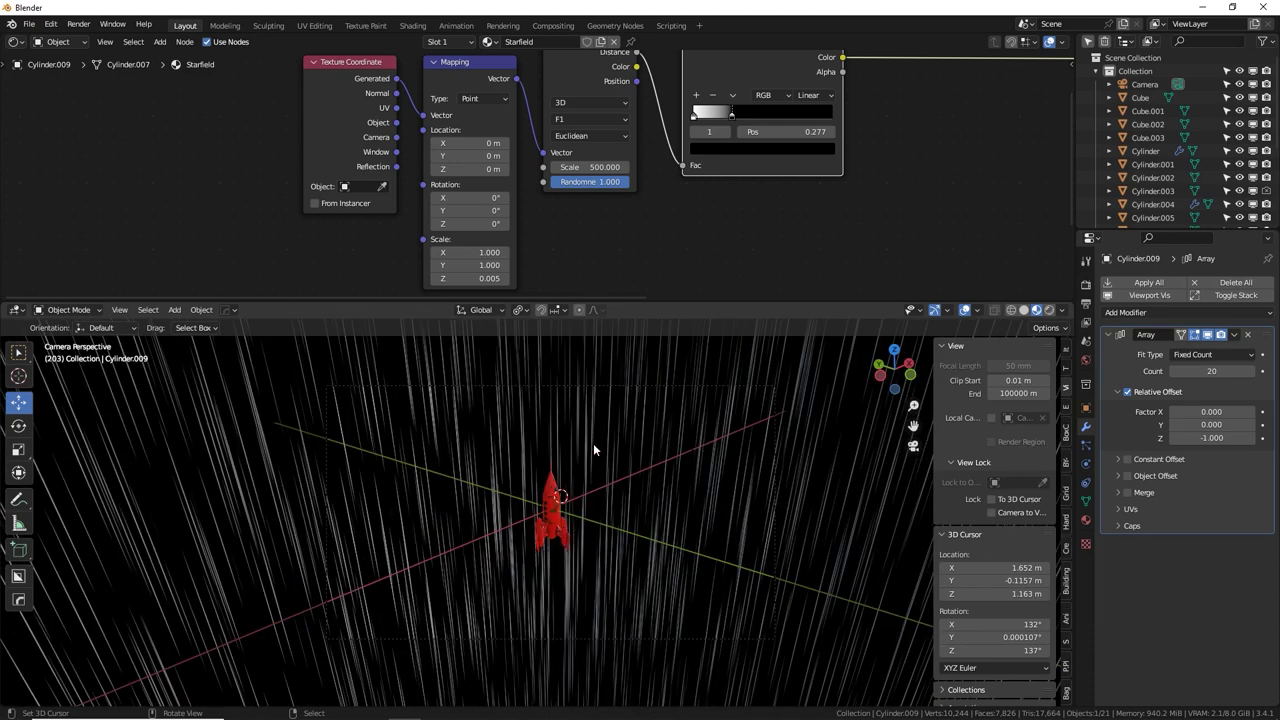
left_click(594, 386)
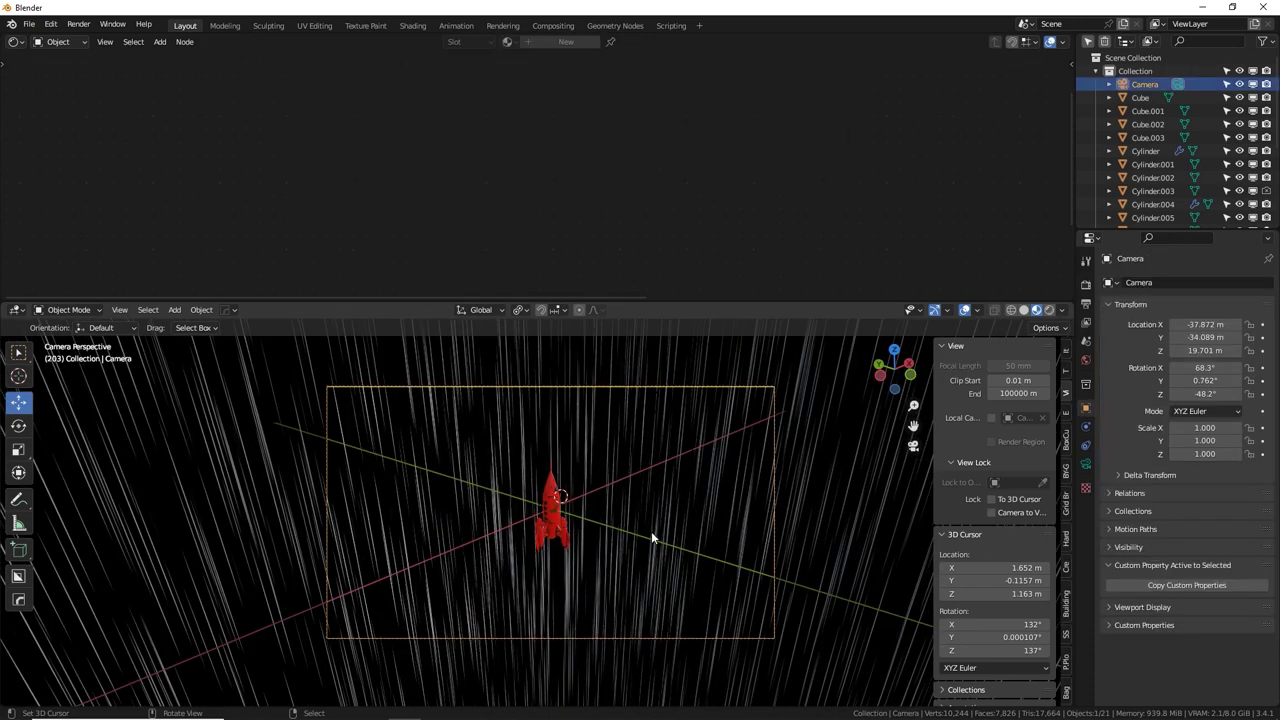
scroll(613, 412, "up", 2)
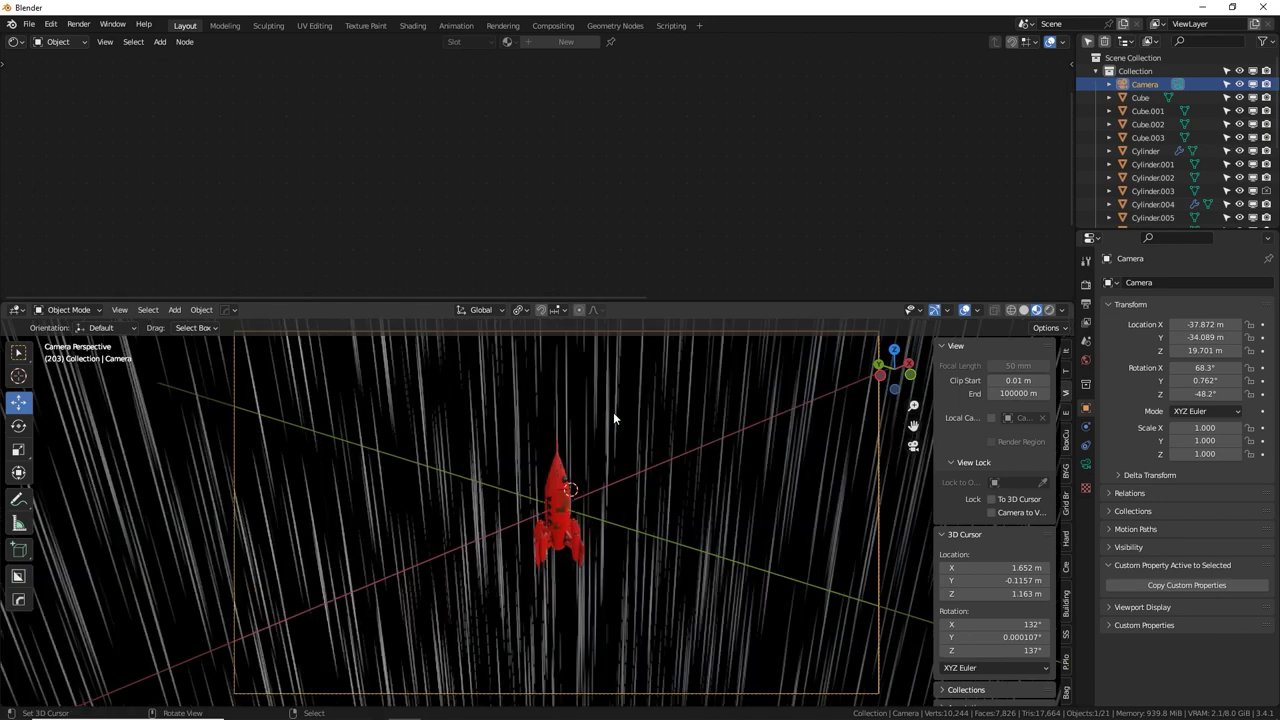
key("g")
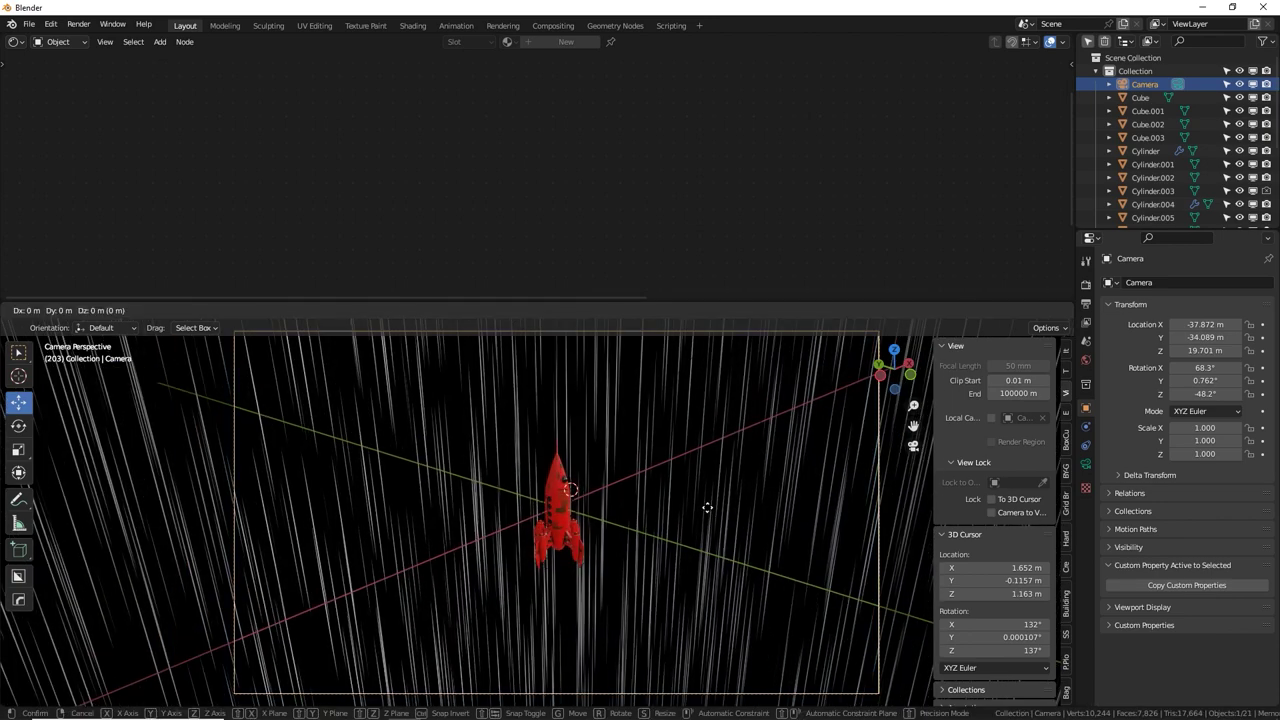
key("z")
key("z")
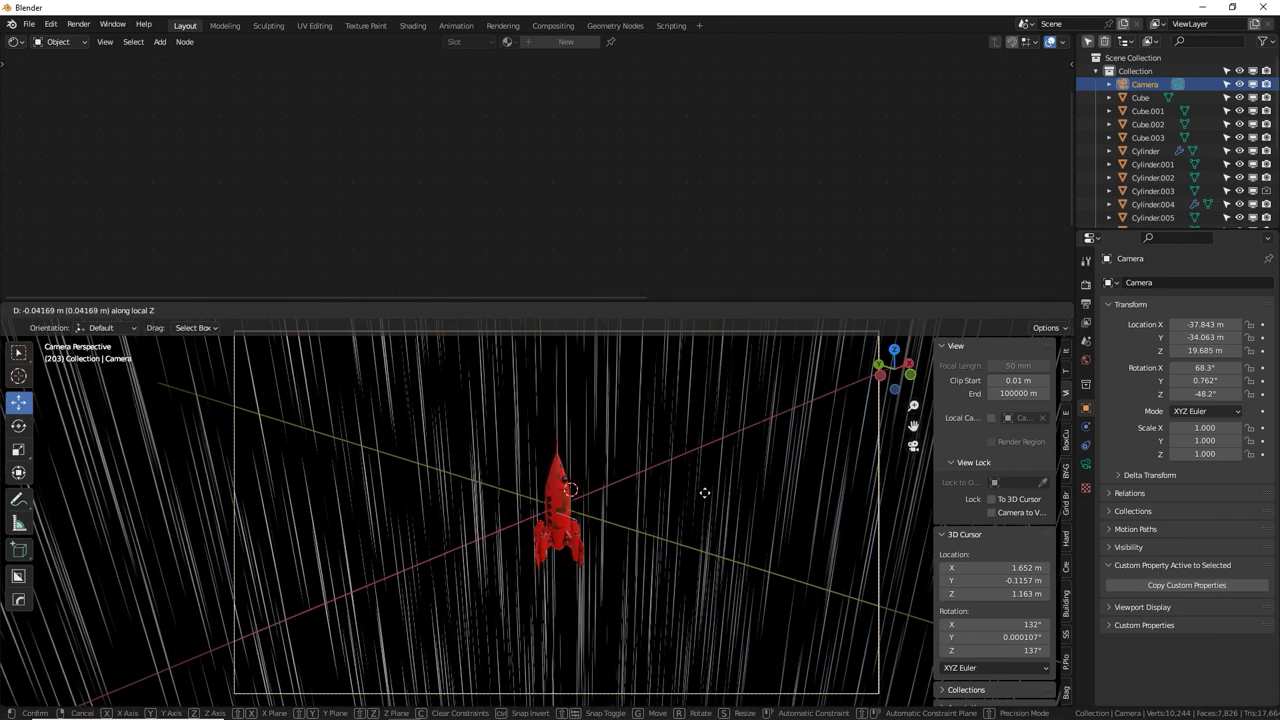
left_click(727, 559)
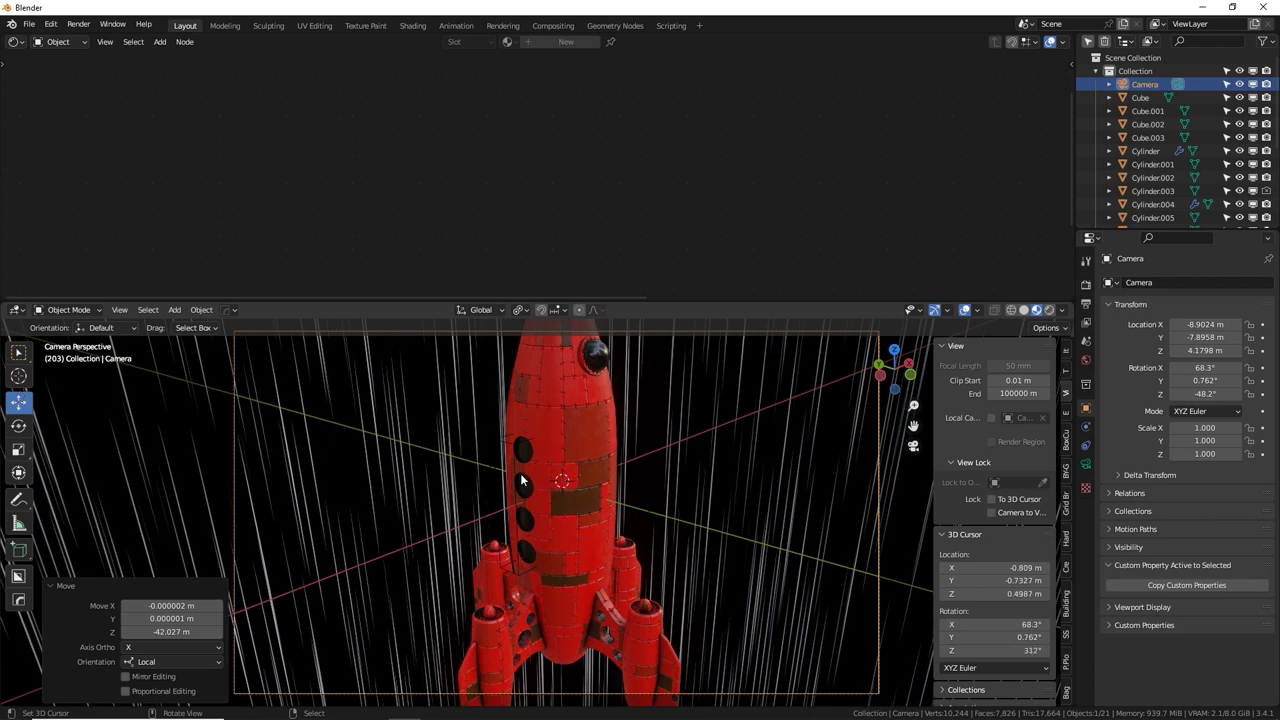
Place the 3D cursor on the rocket's body in an enlarged viewport and set the transform pivot point to 3D Cursor.
left_click(18, 376)
left_click_drag(287, 300, 420, 62)
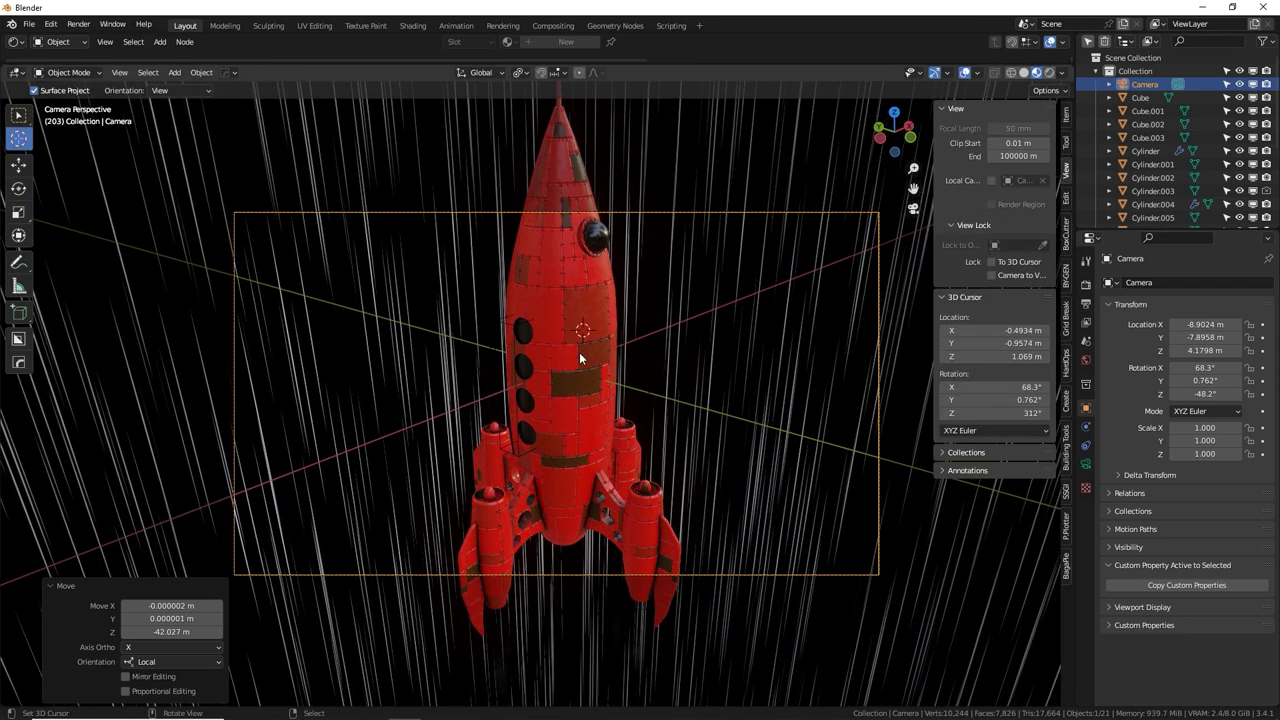
left_click(520, 72)
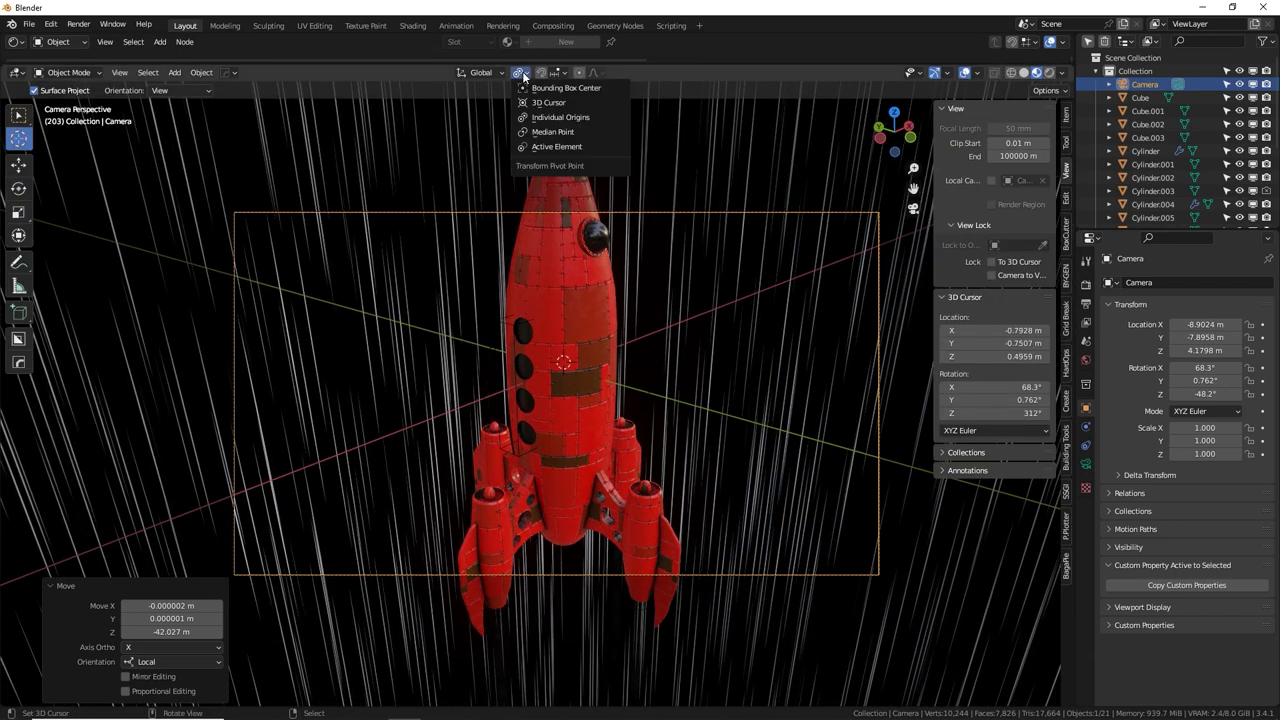
left_click(545, 103)
Swing the camera below the rocket with a trackball rotation of about 83.7° and -2.29°.
key("r")
key("r")
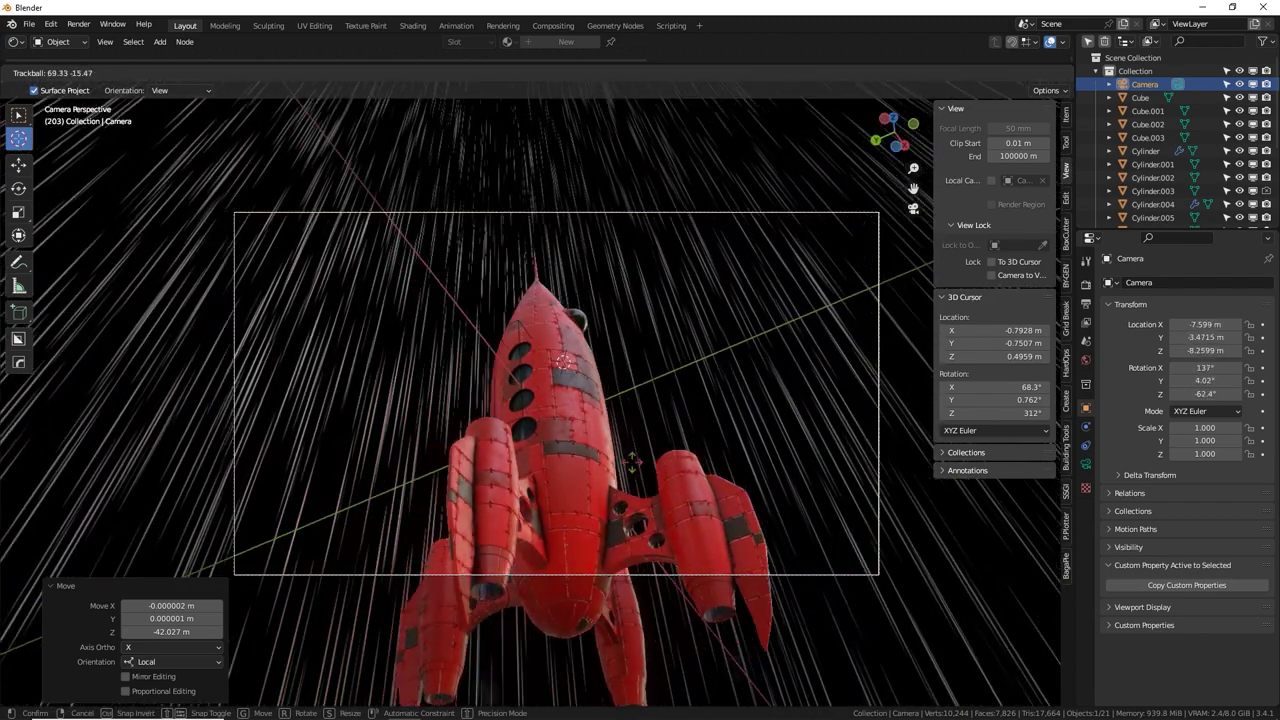
left_click(665, 428)
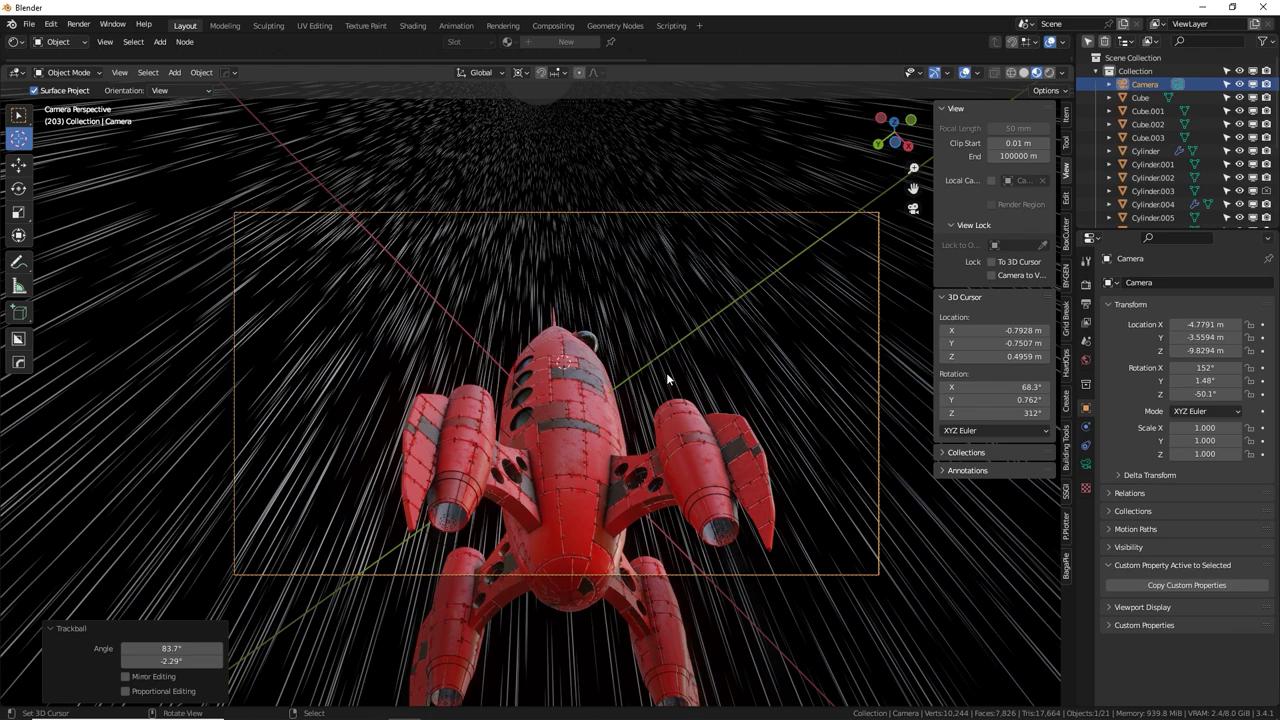
Pull the camera back about 4.14 m along its local Z and roll it about -51.1° in the view.
key("g")
key("z")
key("z")
left_click(670, 415)
key("r")
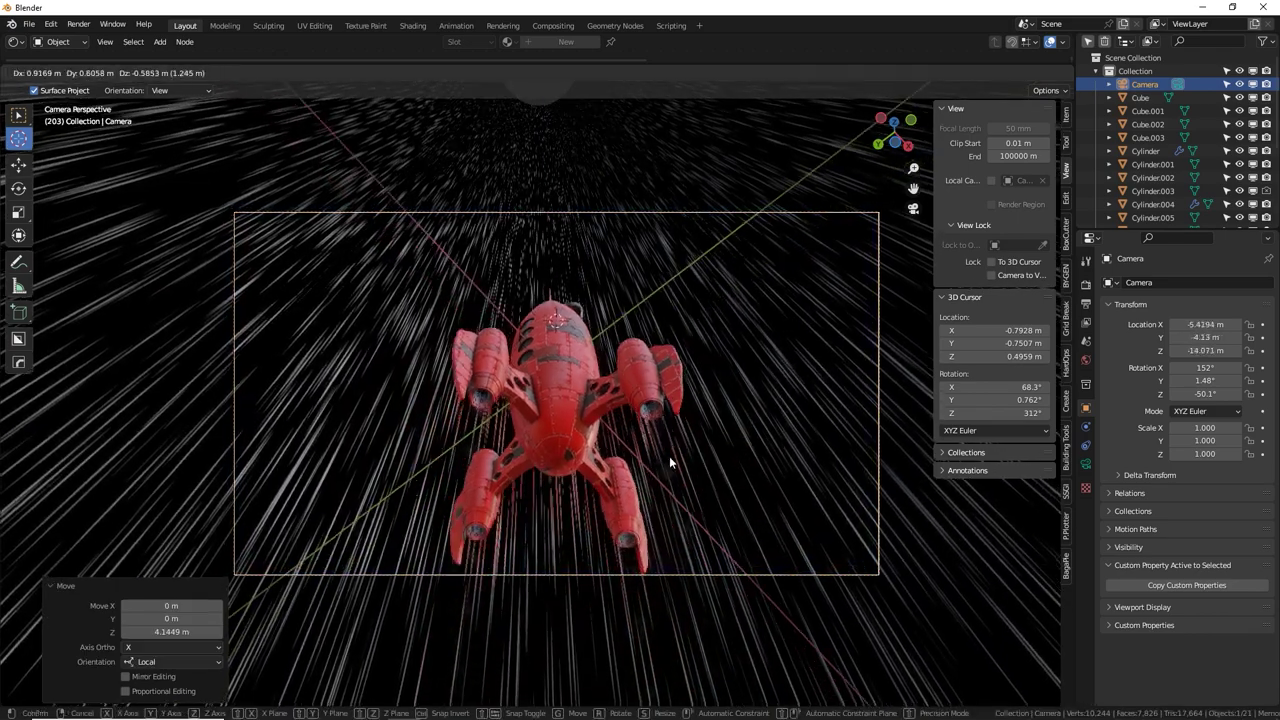
left_click(794, 320)
Trackball-rotate the camera about -17.8° and 16°, roll it slightly, and shift it to reframe the rocket diagonally.
key("r")
key("r")
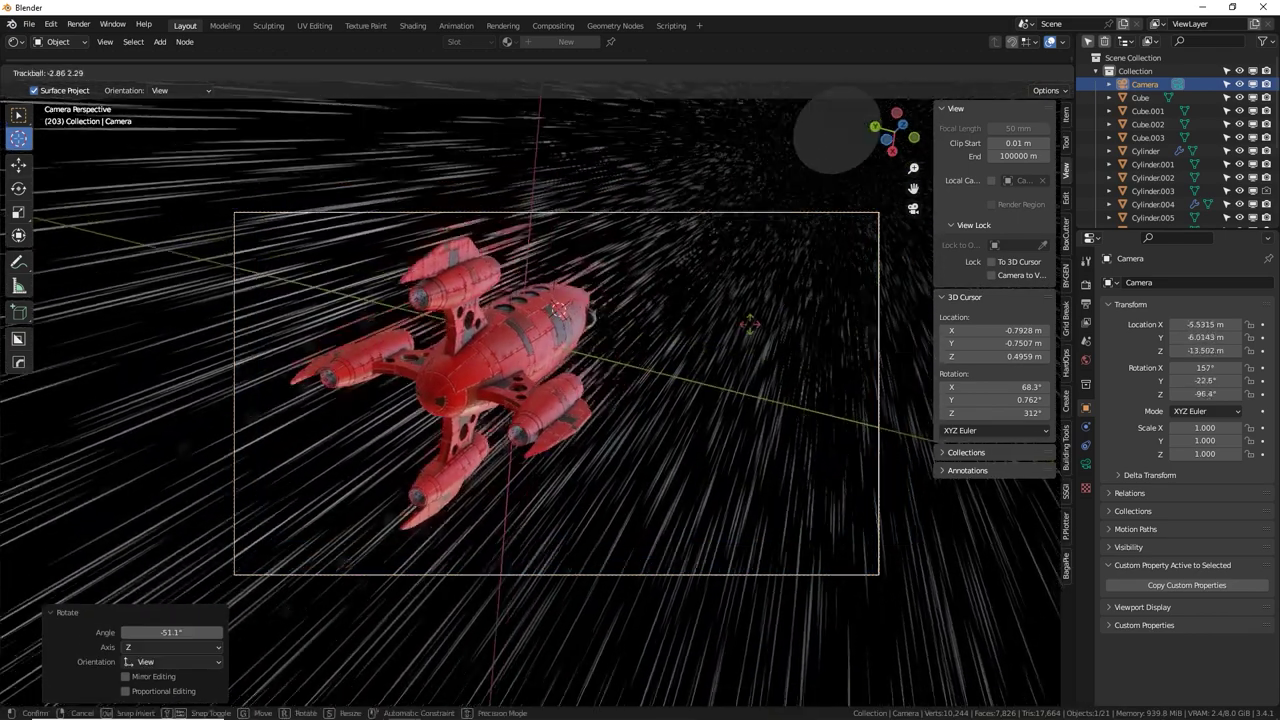
left_click(718, 342)
key("r")
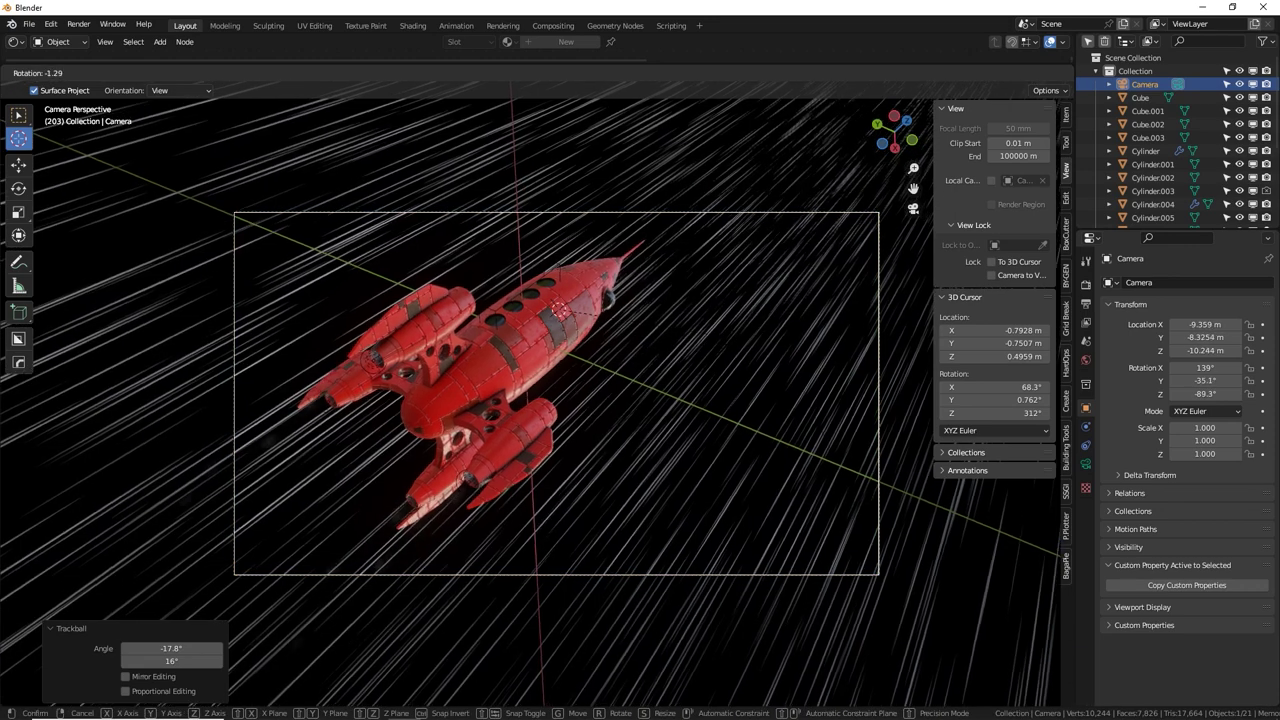
left_click(757, 297)
key("g")
left_click(690, 339)
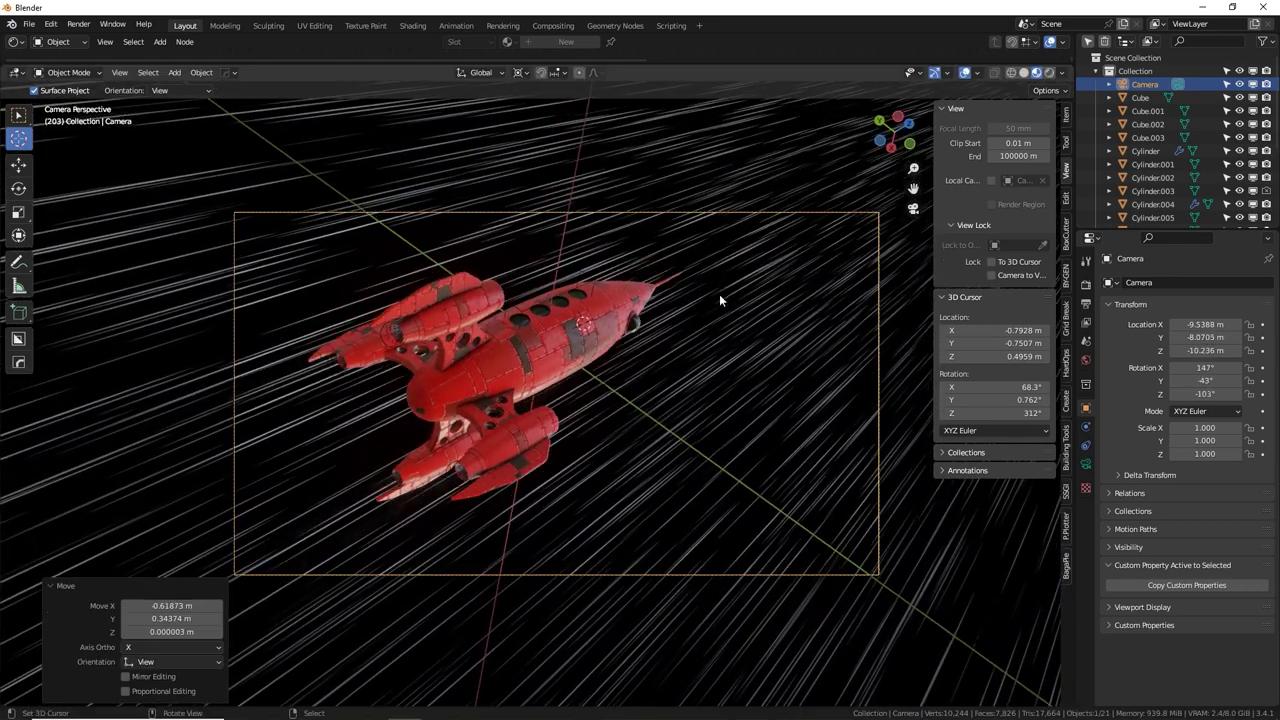
Move the camera about 1.62 m closer to the rocket along its local Z axis.
scroll(696, 336, "up", 2)
key("z")
key("z")
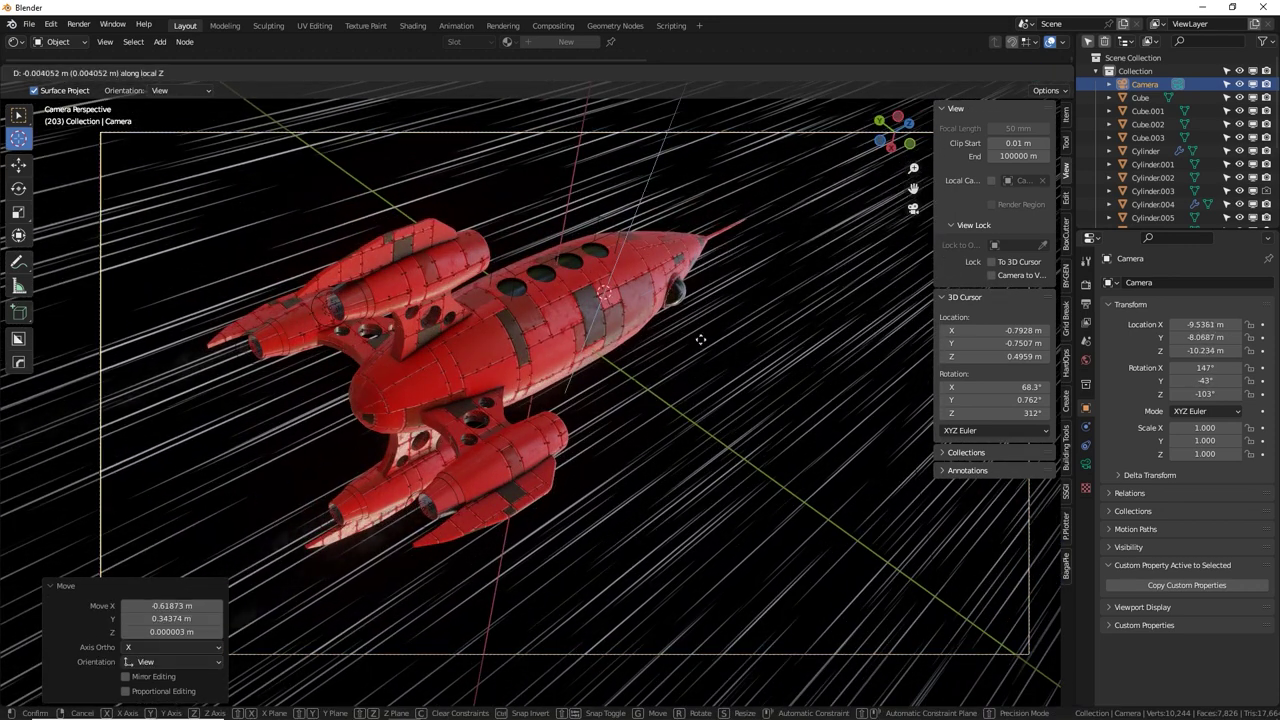
left_click(705, 321)
middle_click_drag(705, 321, 729, 354, "shift")
scroll(729, 353, "down", 1)
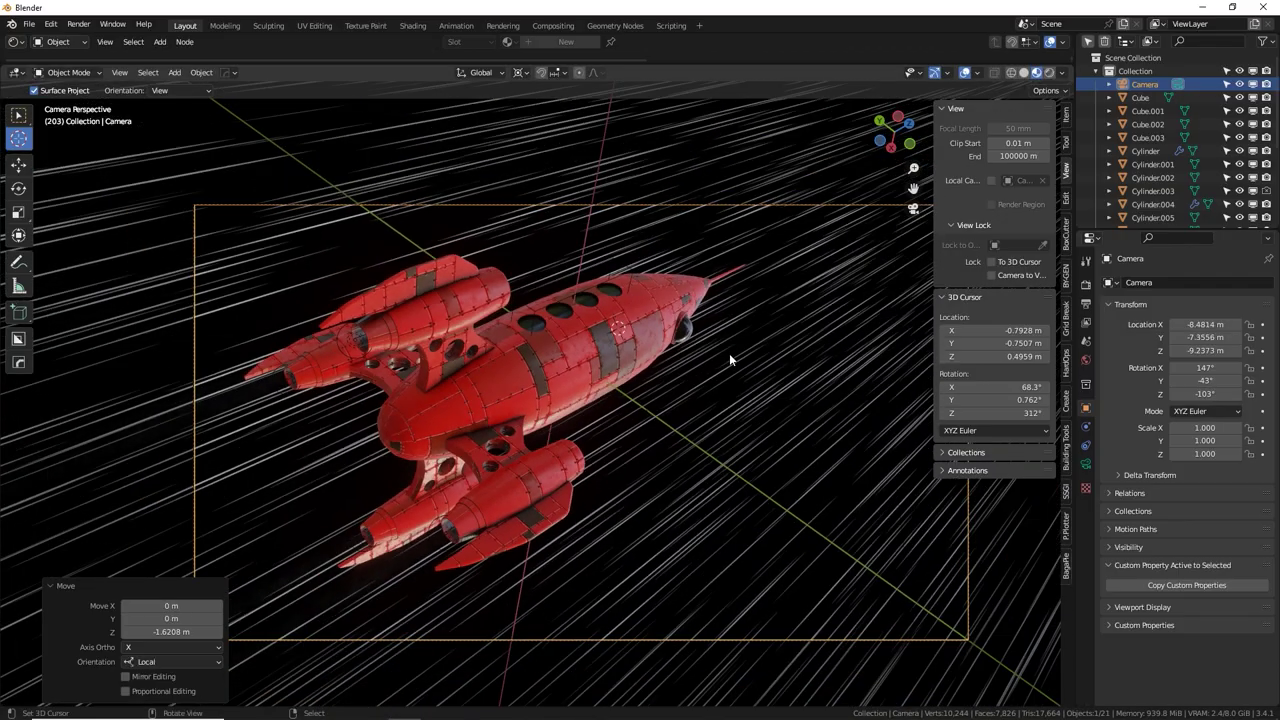
Rotate the camera about 11.6° around the global Z axis and display the scene in Rendered shading.
key("r")
key("z")
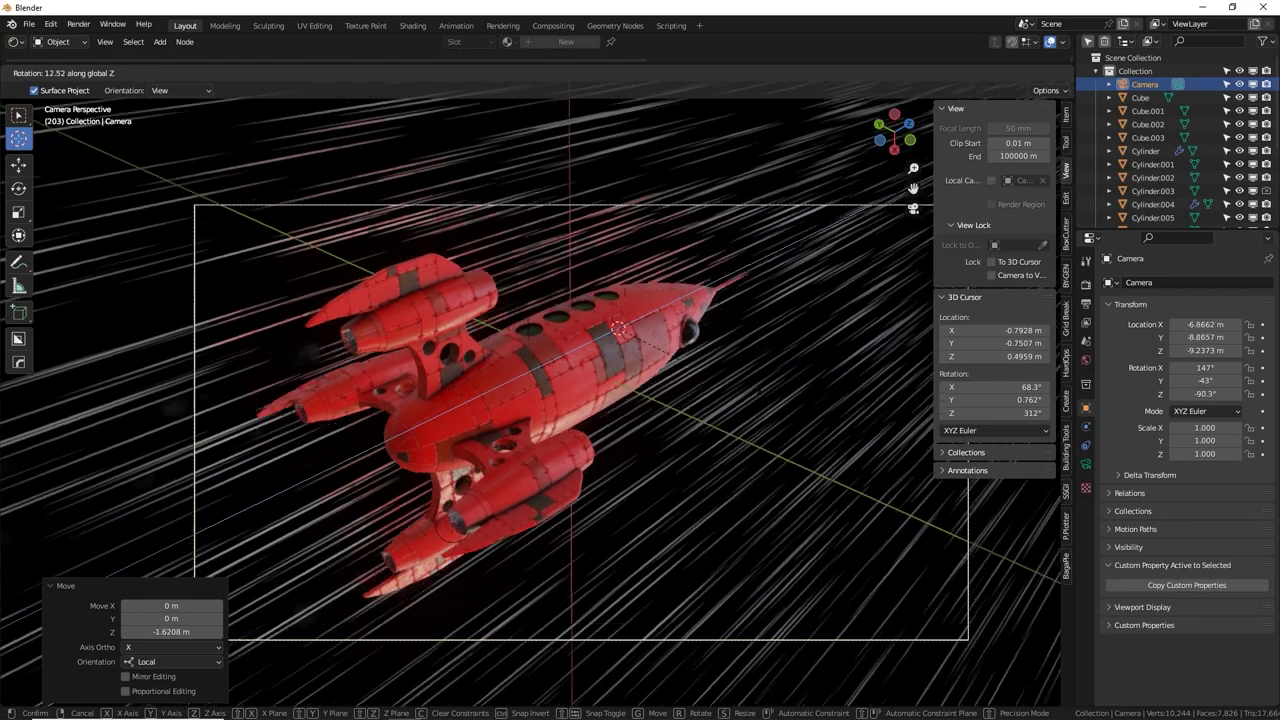
left_click(751, 374)
left_click(1048, 72)
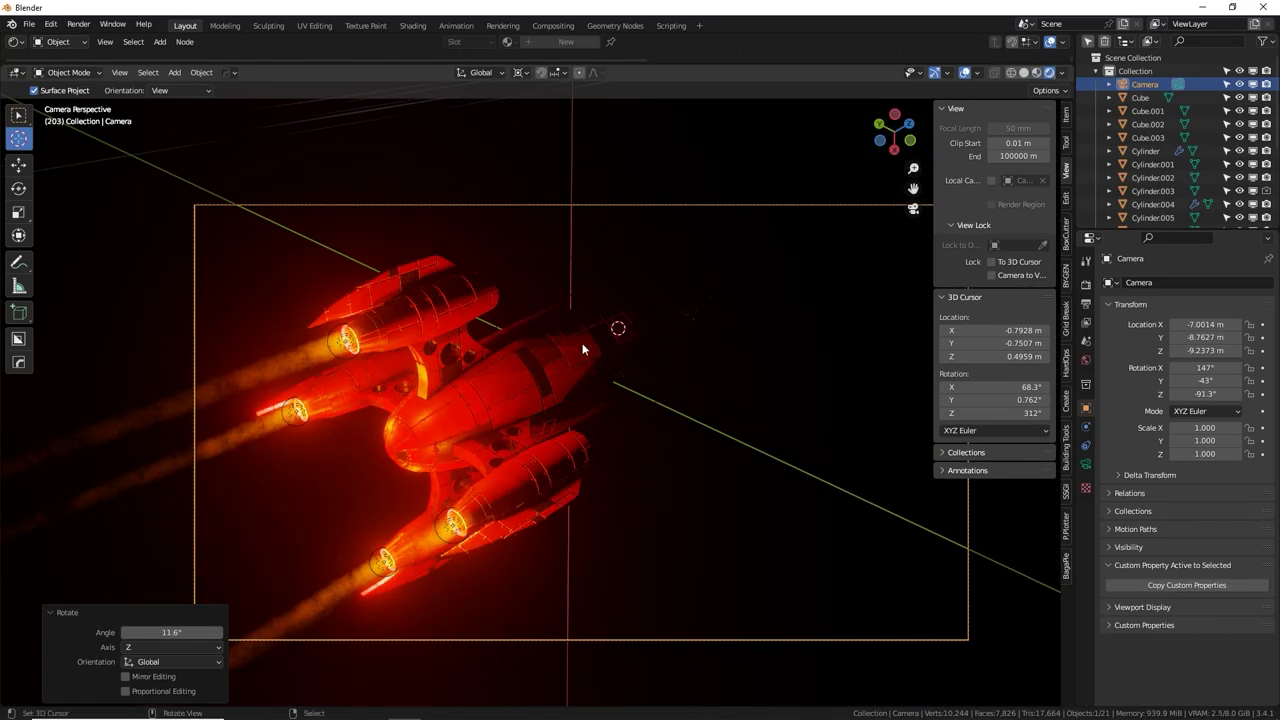
scroll(581, 343, "down", 2)
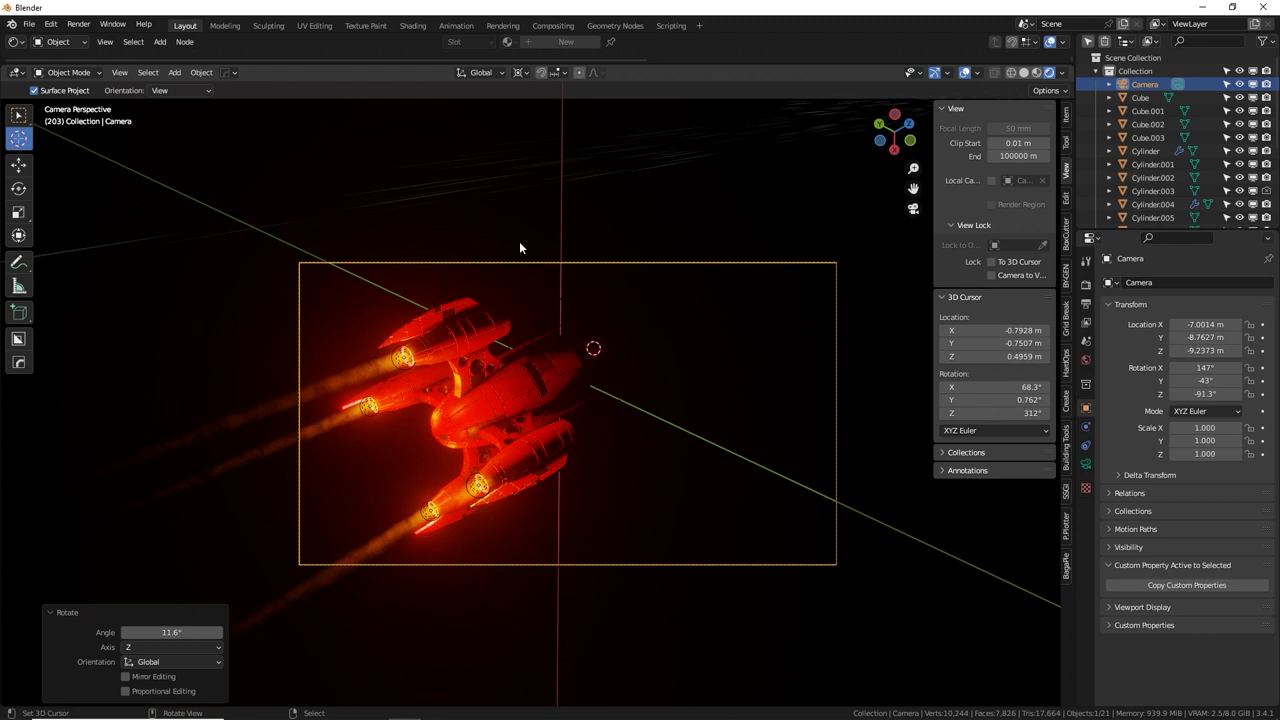
Select the Starfield tube and set its material's Shadow Mode to None.
left_click(501, 190)
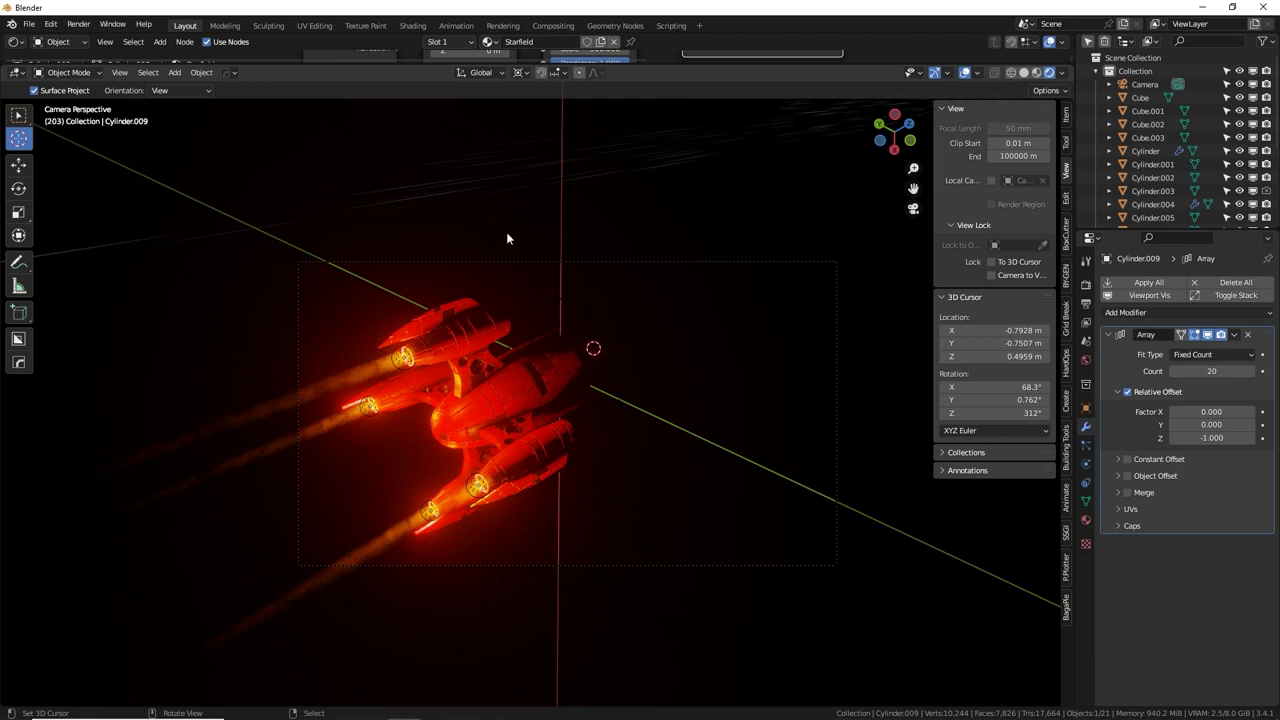
key("KP_Decimal")
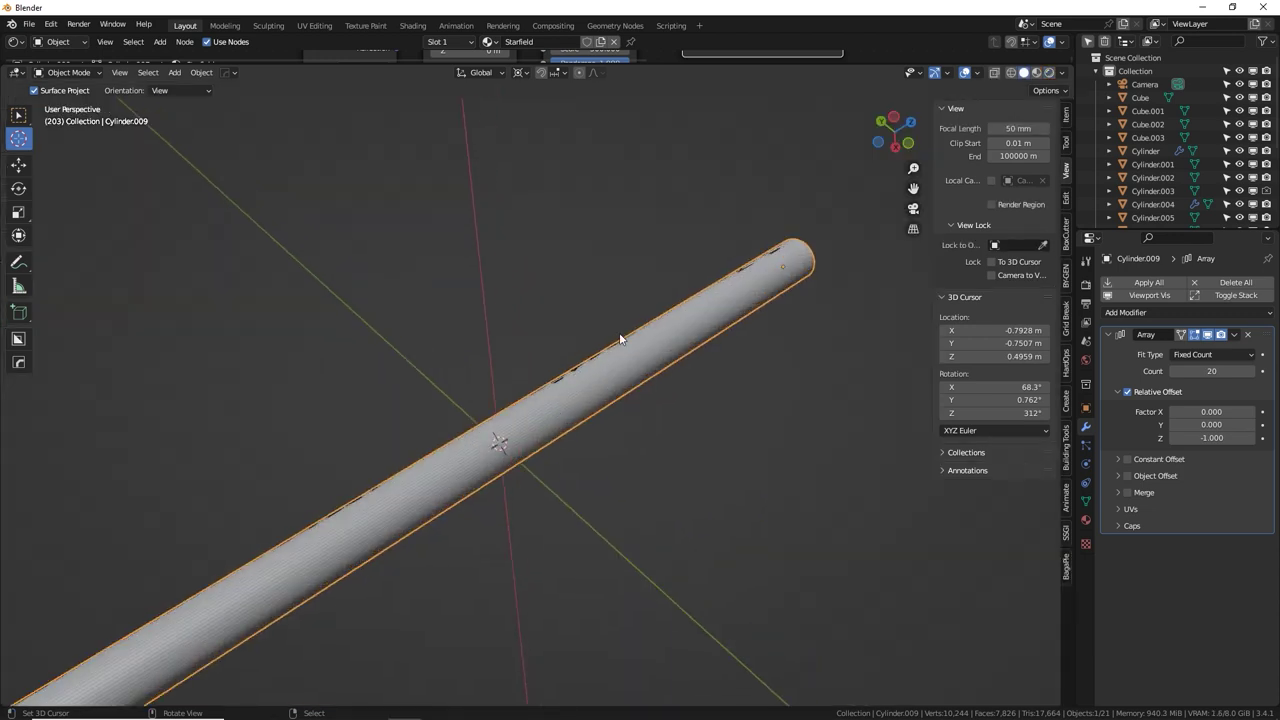
left_click(1086, 519)
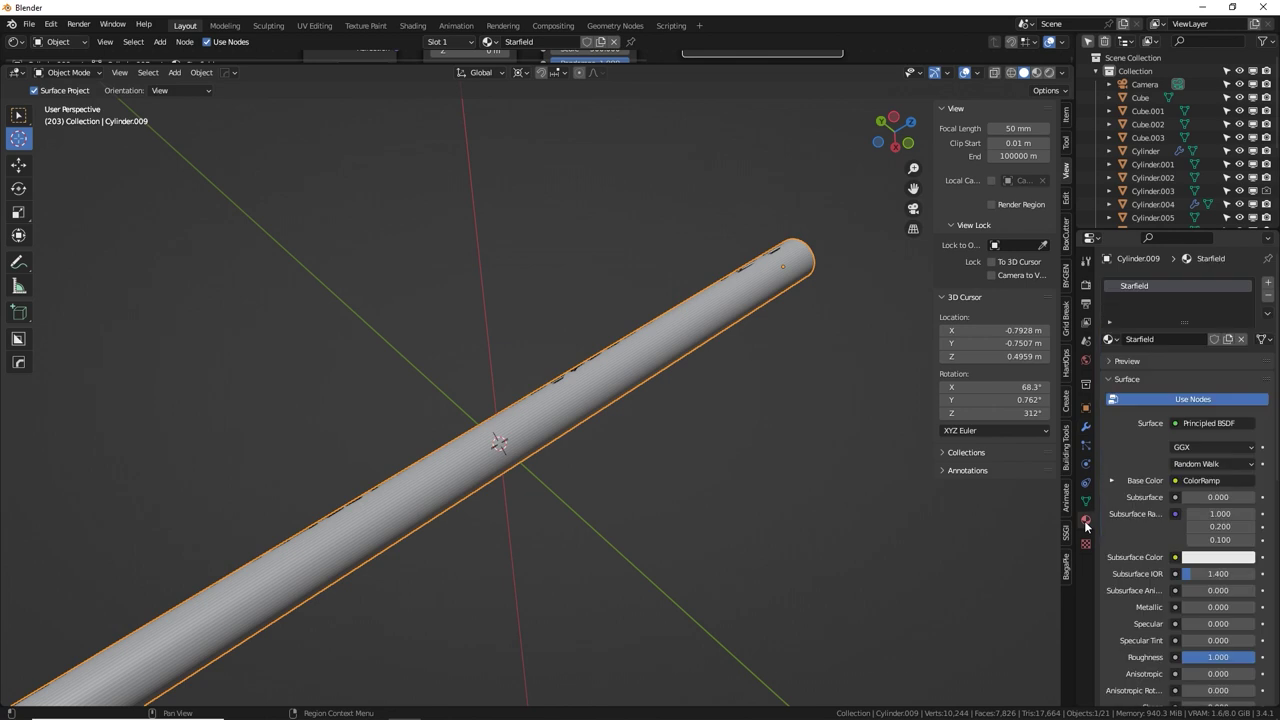
scroll(1181, 576, "down", 10)
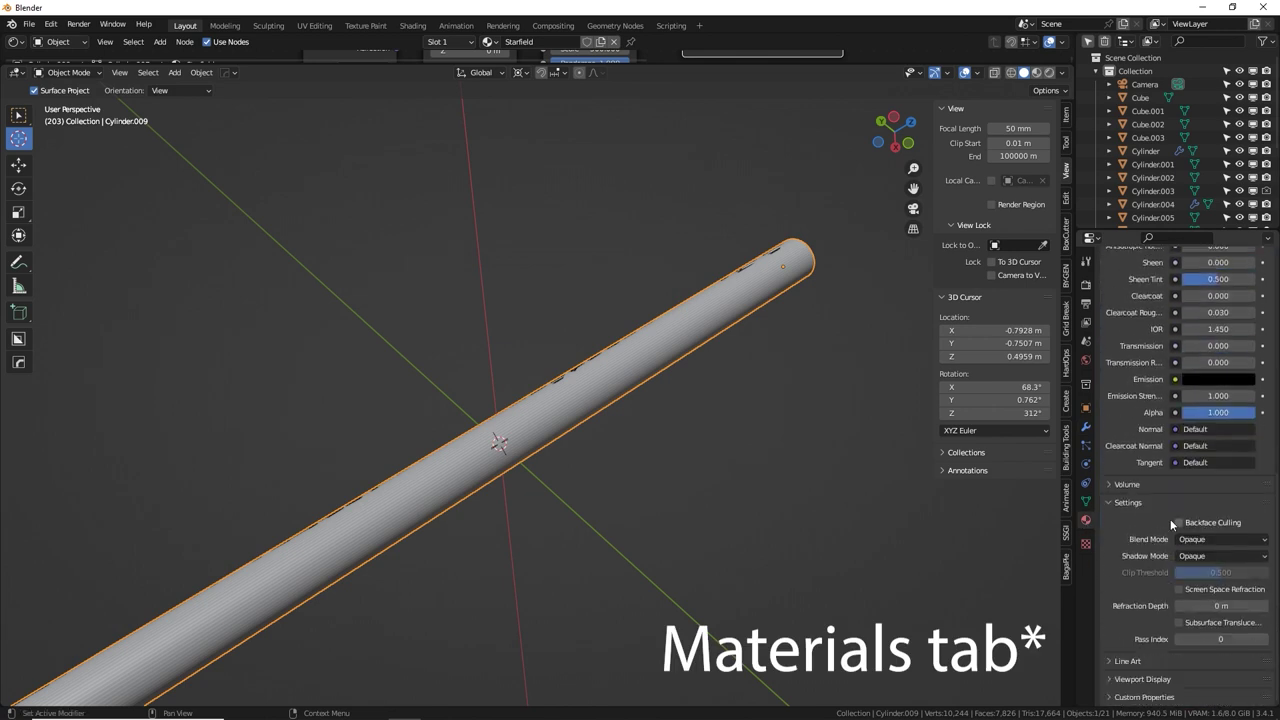
left_click(1211, 557)
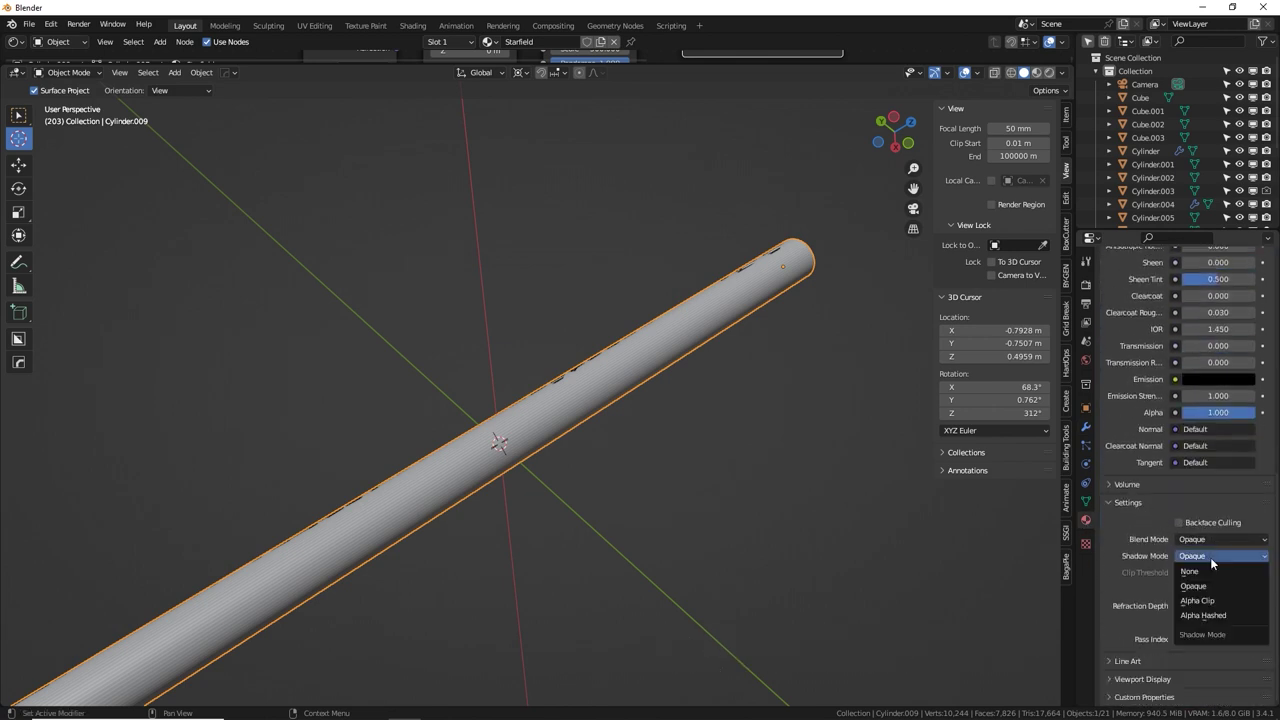
left_click(1211, 574)
scroll(1131, 455, "up", 10)
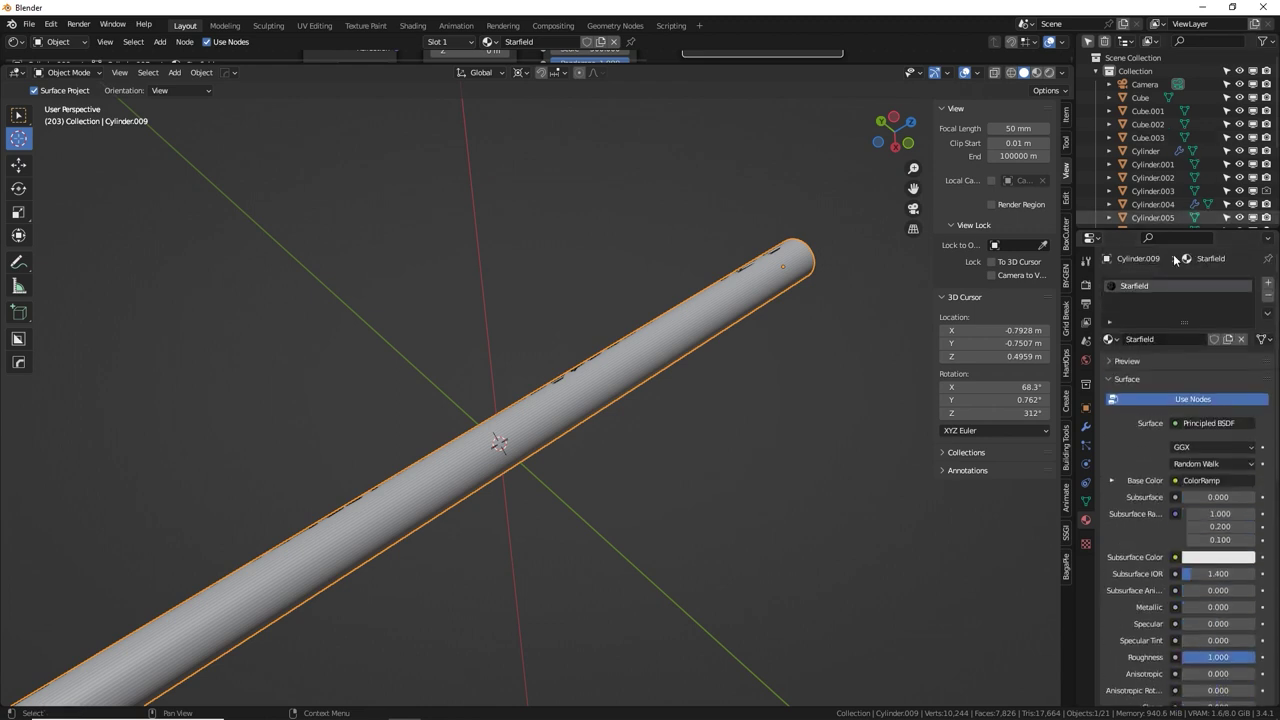
Switch the render engine to Cycles and turn off Shadow in the Starfield tube's ray visibility settings.
left_click(1086, 284)
left_click(1208, 285)
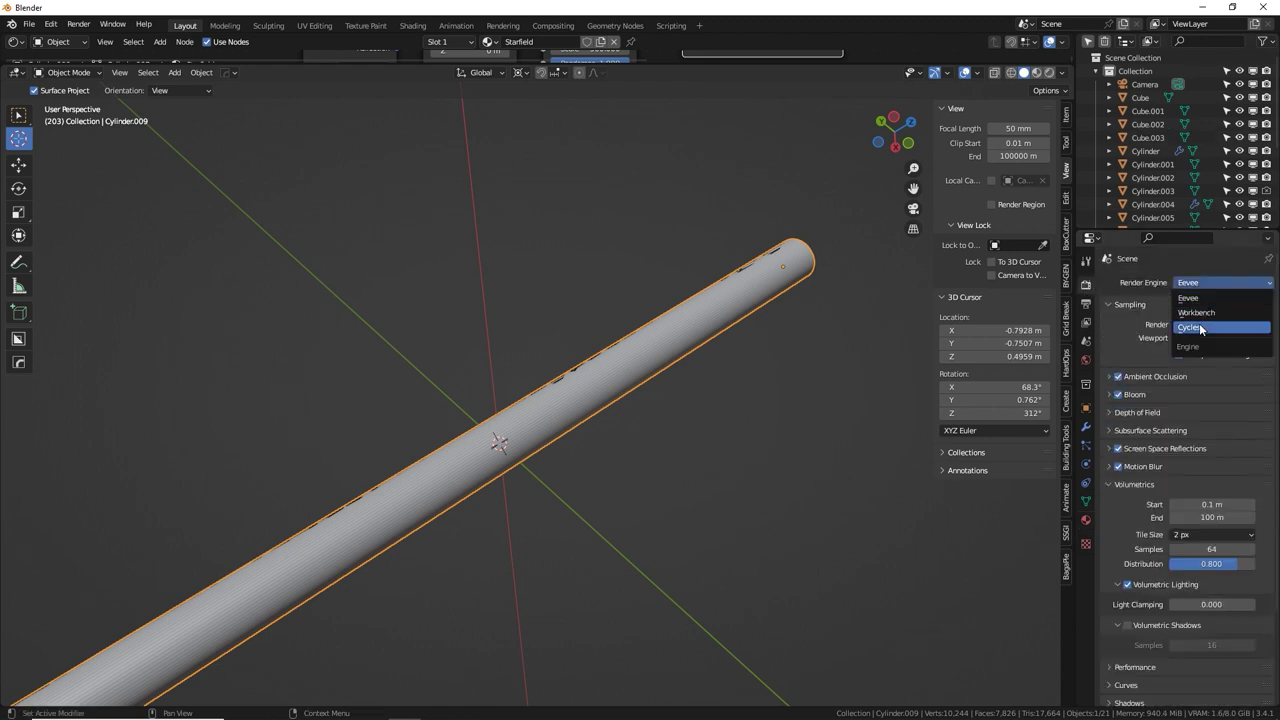
left_click(1210, 322)
left_click(1086, 520)
left_click(1086, 409)
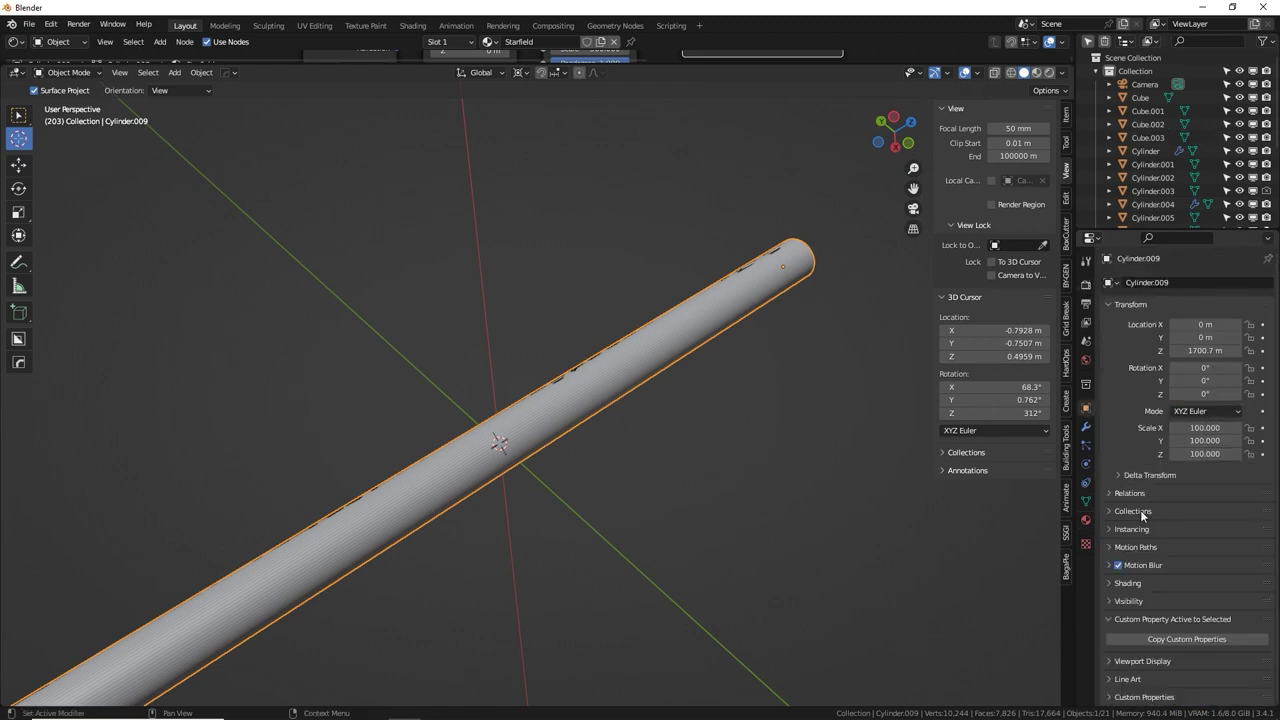
left_click(1128, 601)
scroll(1150, 590, "down", 4)
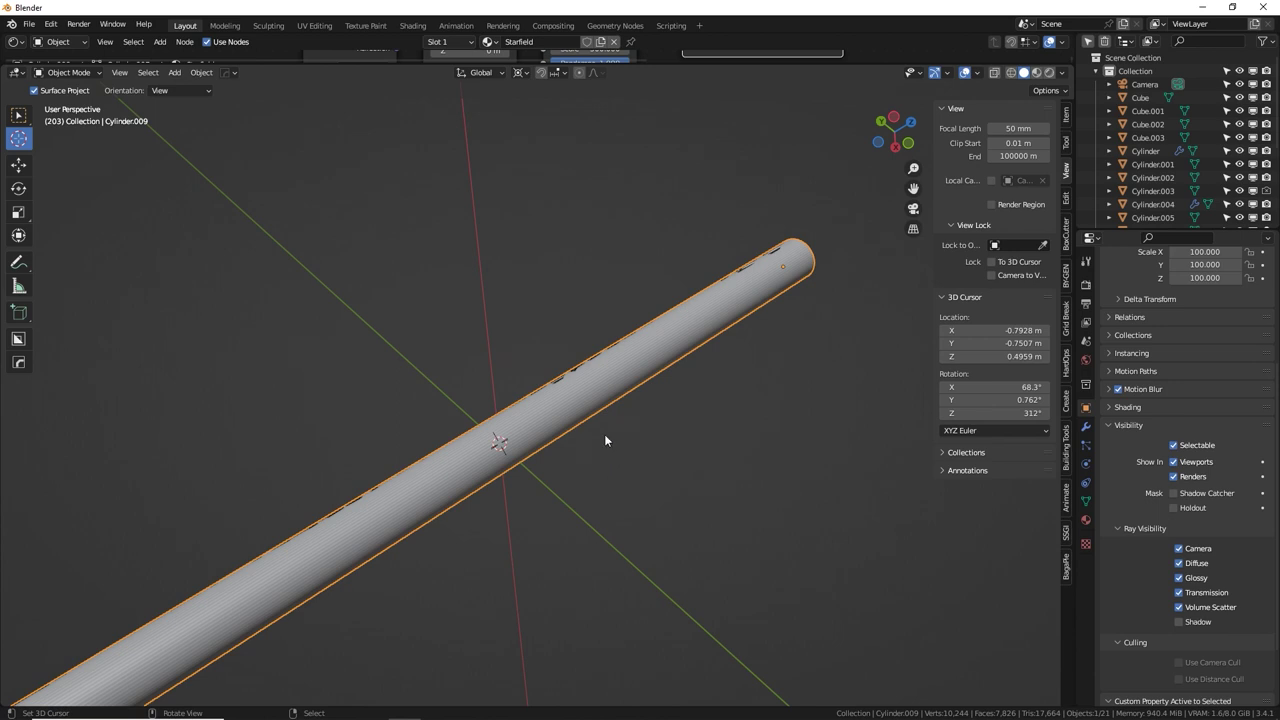
Return the render engine to Eevee and display the camera view in Rendered shading.
left_click(1087, 286)
middle_click_drag(1136, 352, 1140, 534)
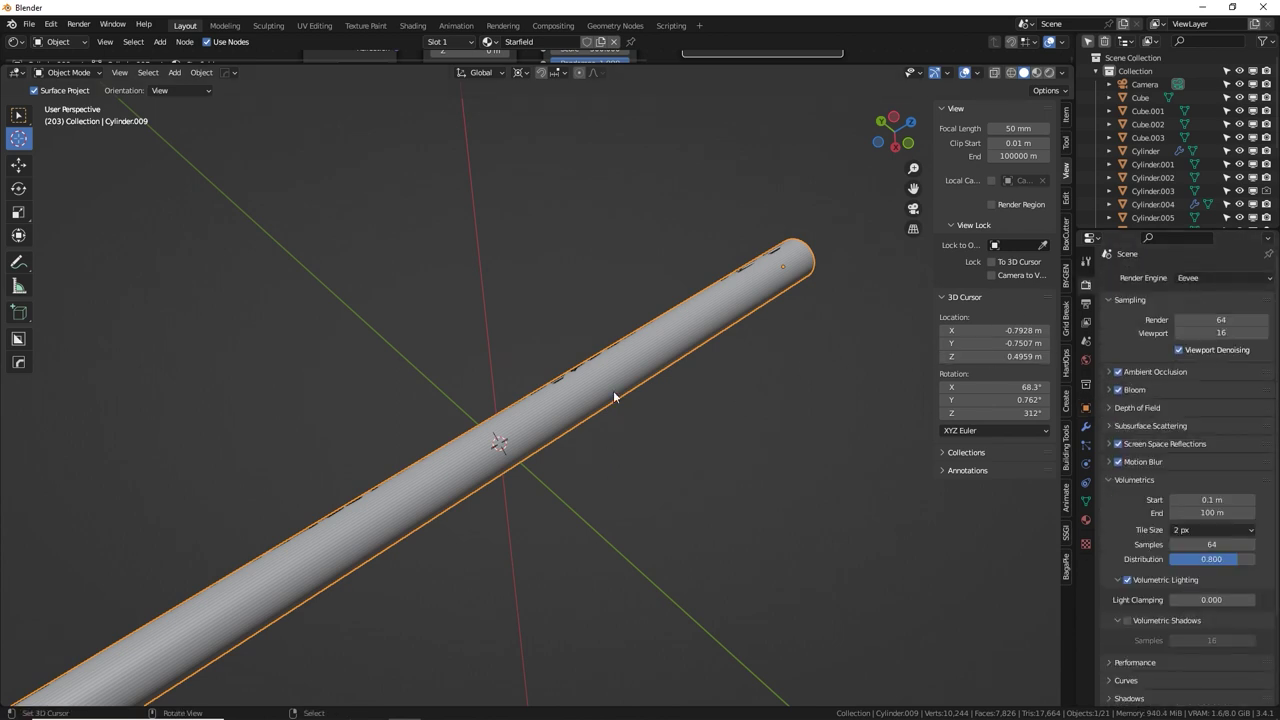
key("KP_0")
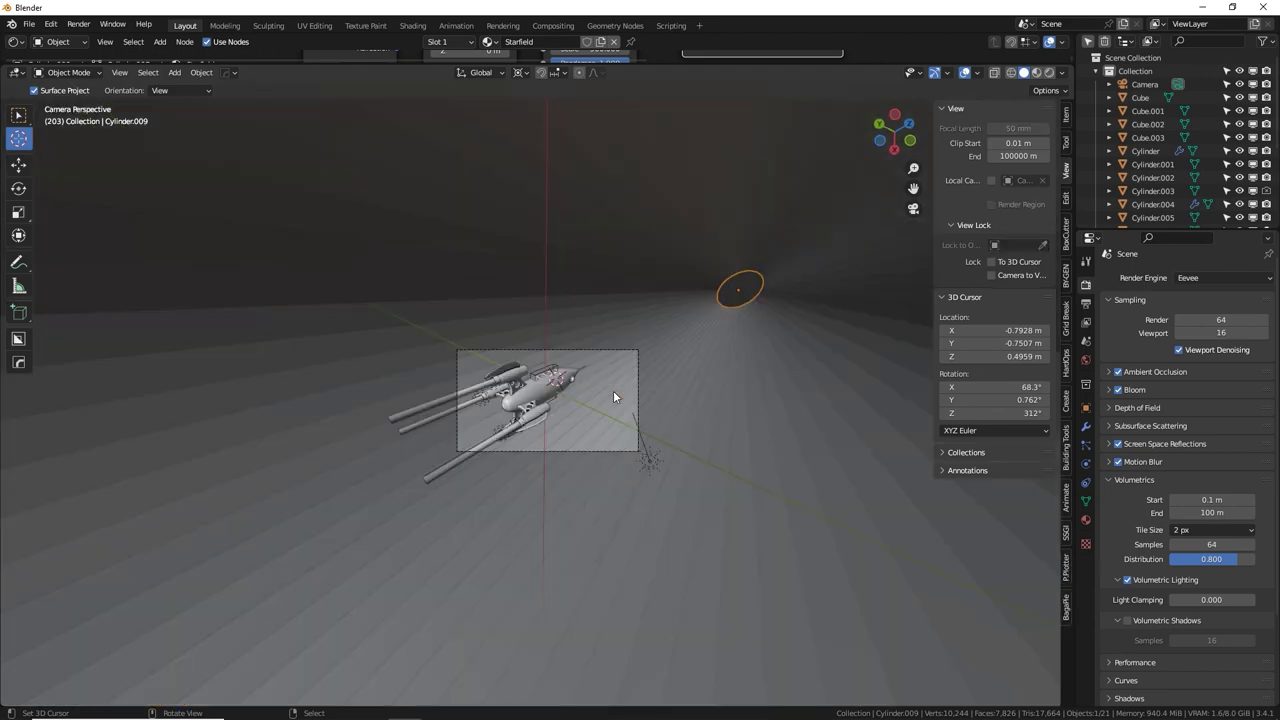
scroll(613, 390, "up", 5)
scroll(616, 353, "up", 2)
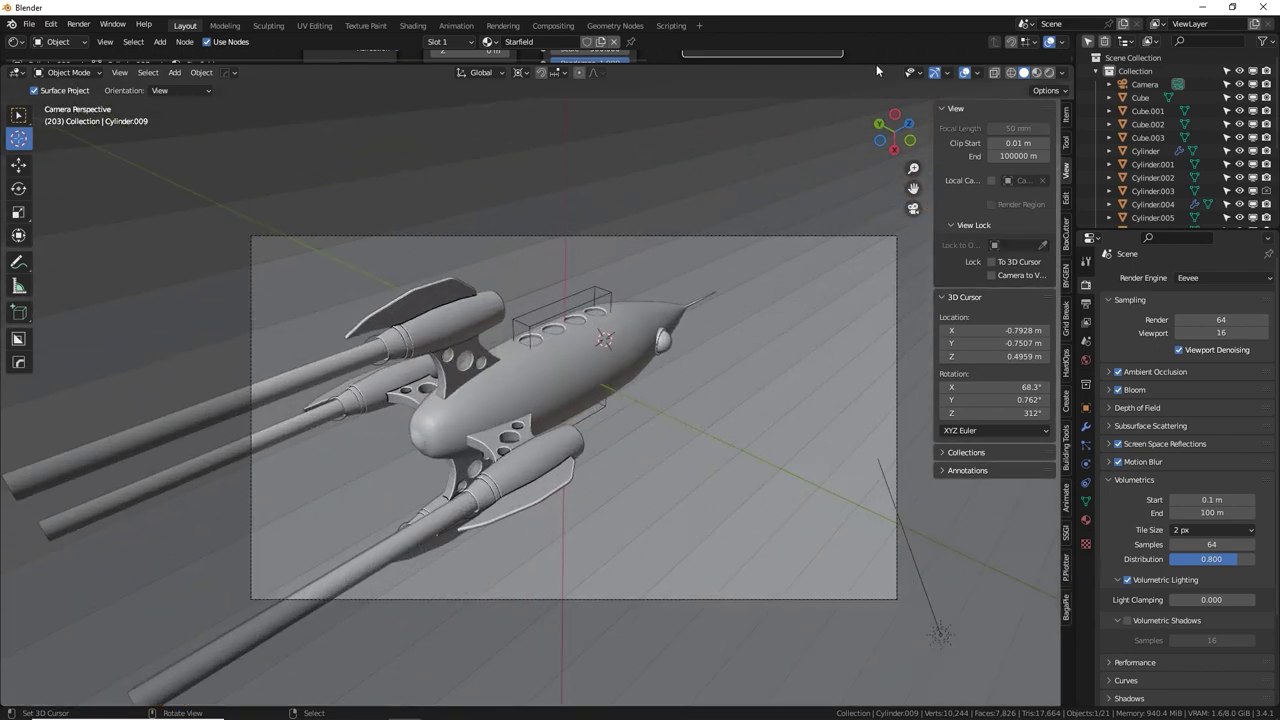
left_click(1050, 72)
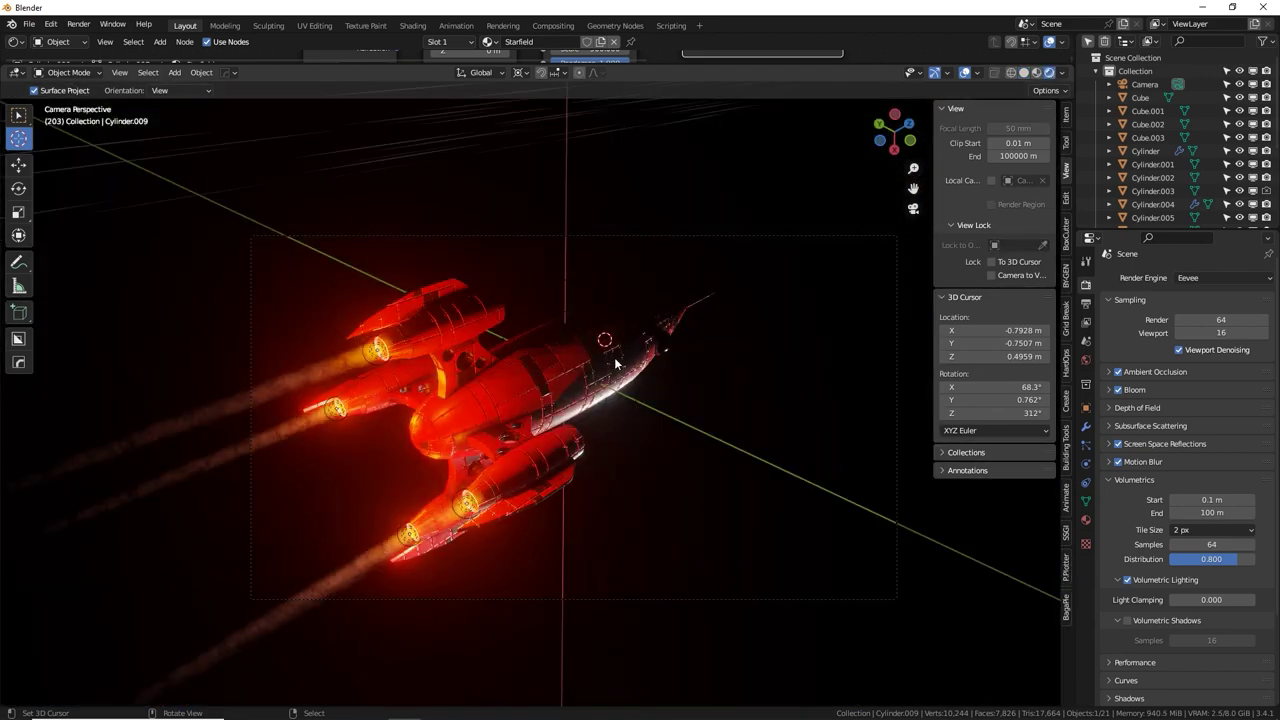
Select the original sun light, set the transform pivot point to Individual Origins, and hide the viewport sidebar.
scroll(1150, 140, "down", 5)
left_click(1141, 147)
left_click(1240, 148)
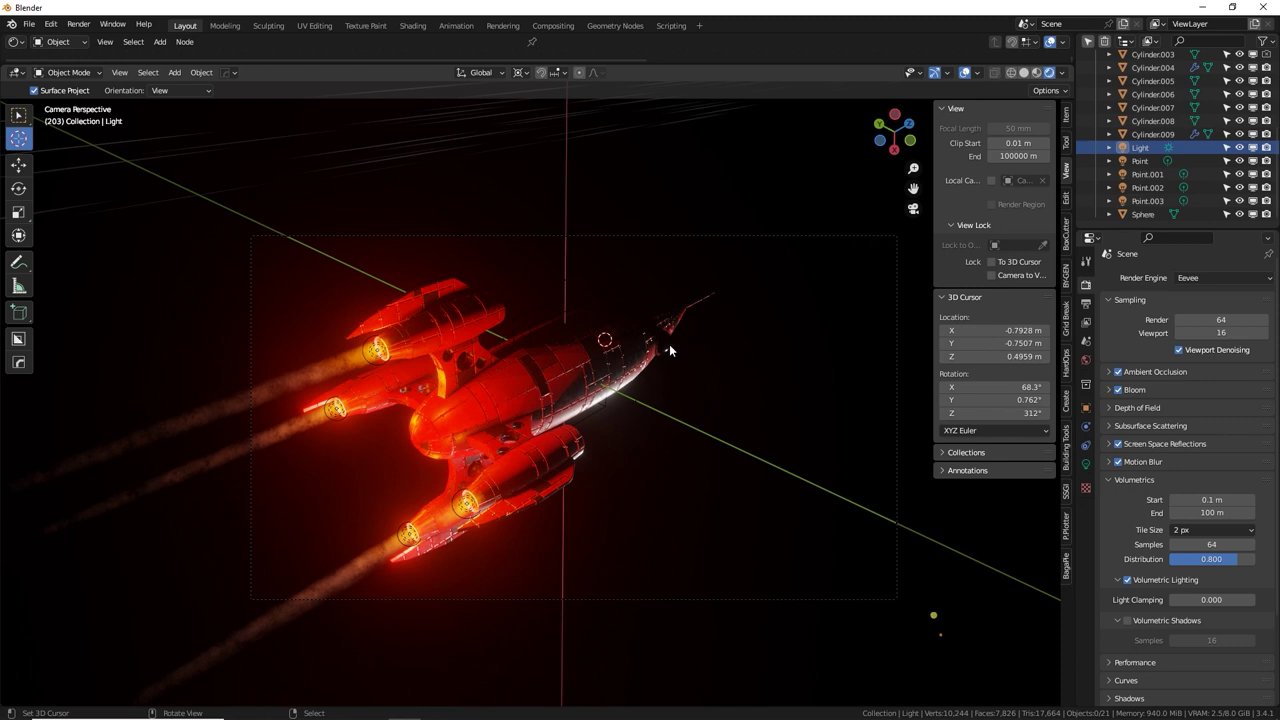
left_click(520, 72)
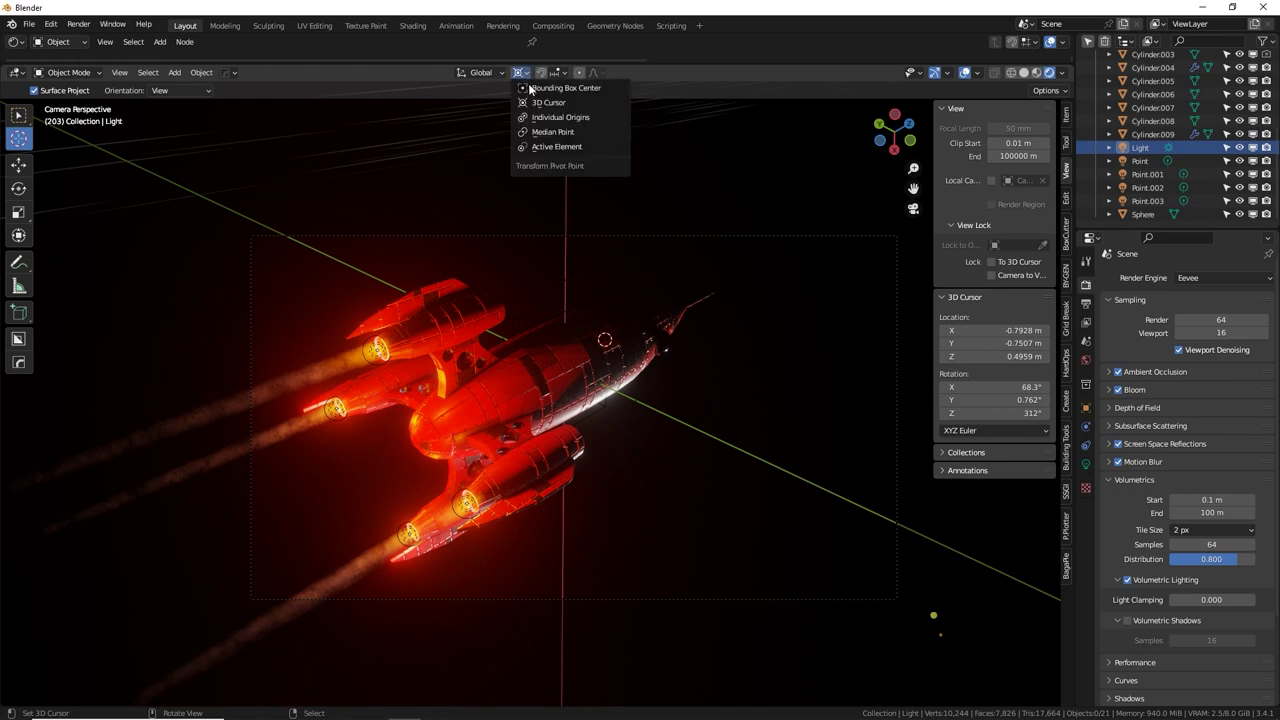
left_click(545, 120)
middle_click_drag(778, 368, 646, 378, "shift")
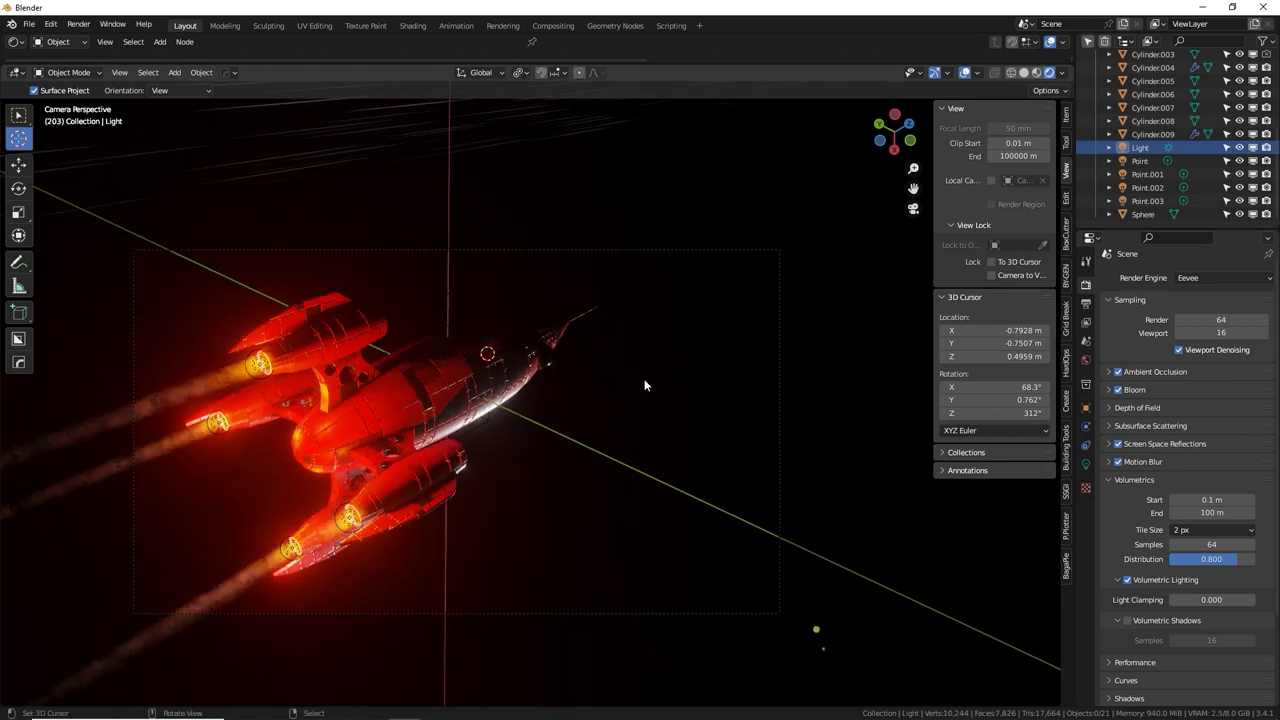
key("n")
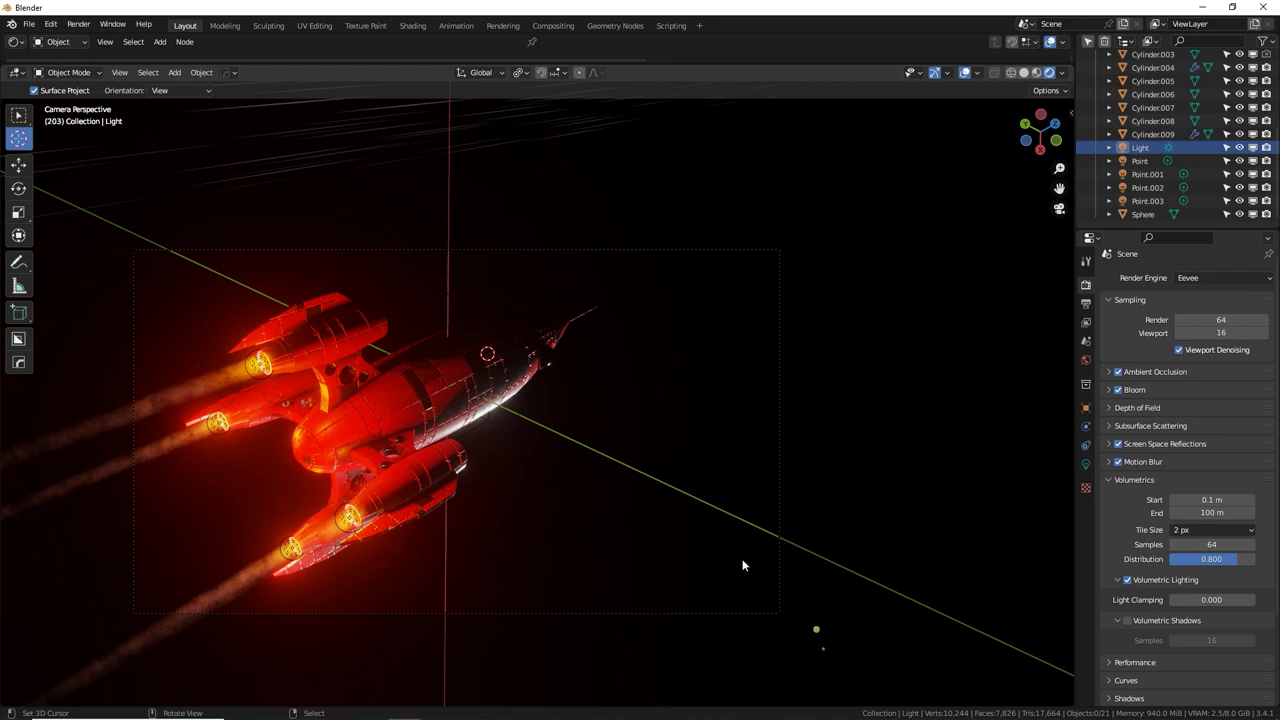
Trackball-rotate the sun light about -67.6° and -167°, and rotate it about -215° around the view axis.
key("r")
key("r")
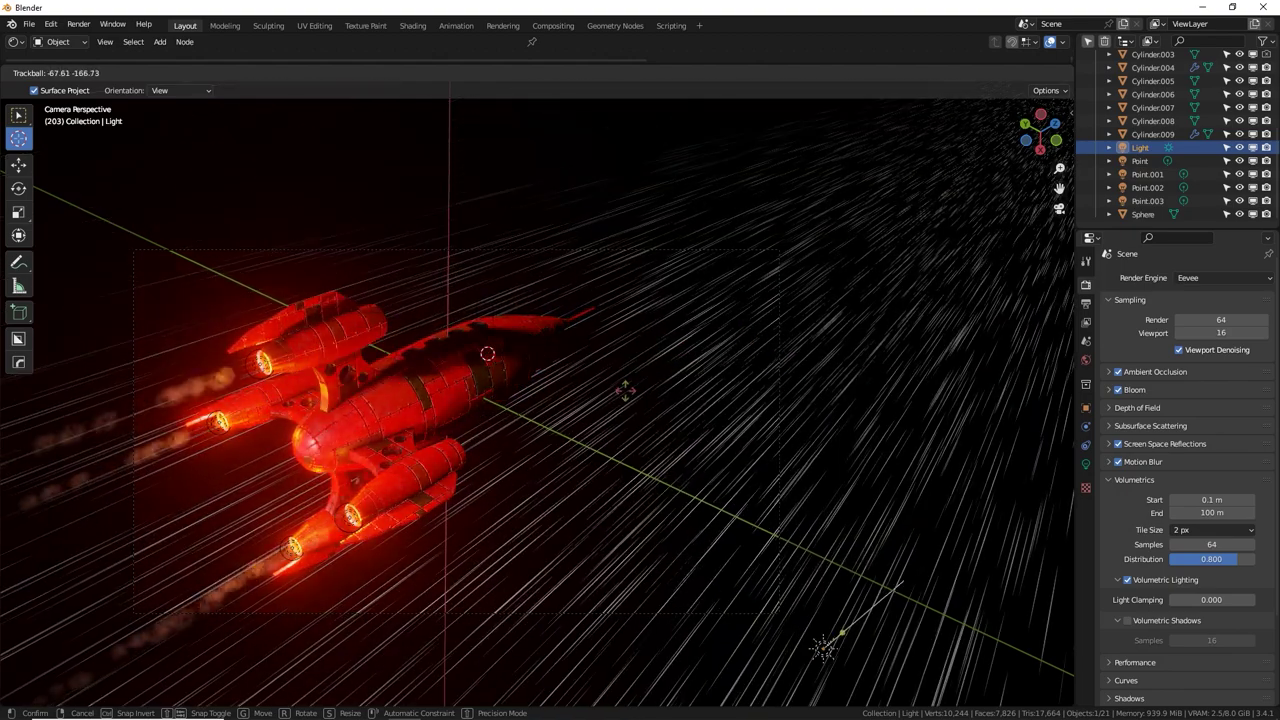
left_click(728, 618)
key("r")
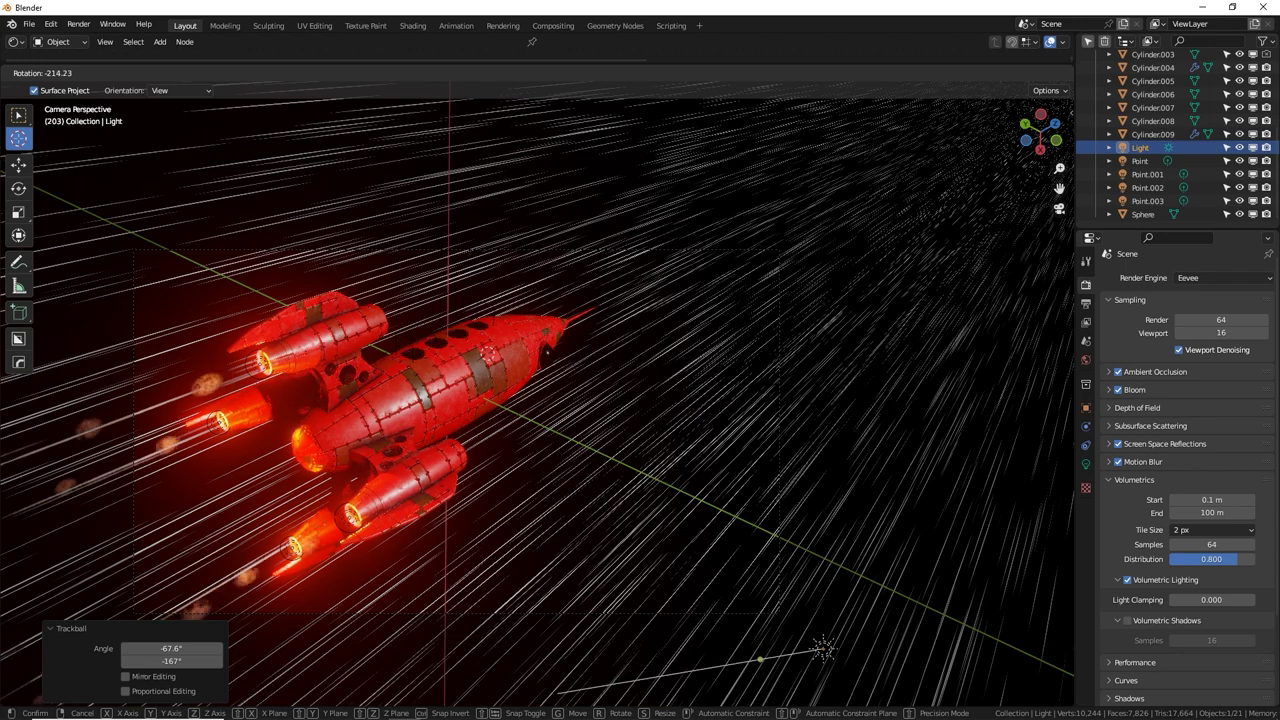
left_click(893, 523)
Trackball-rotate the sun light about 94° and -84.2° and move it about -7.04 m in X, 7.87 m in Y and -0.90 m in Z.
key("r")
key("r")
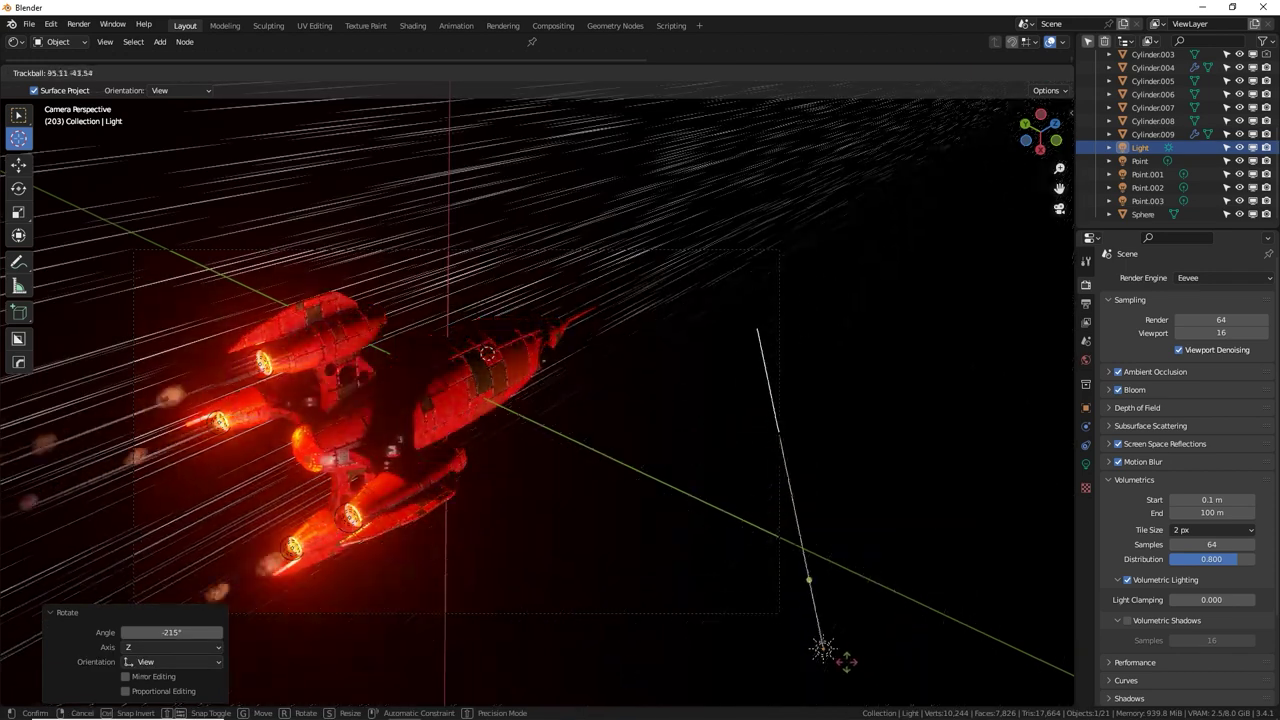
left_click(820, 503)
key("g")
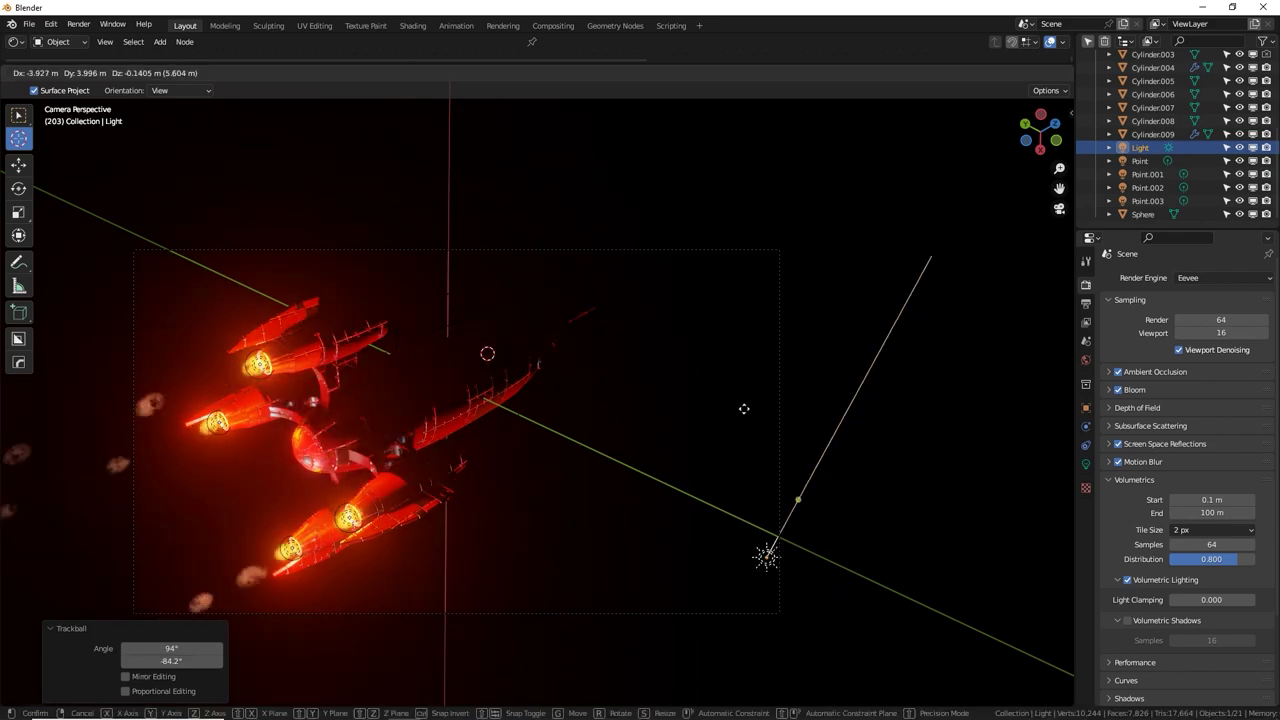
left_click(691, 356)
Trackball-rotate the sun light about 56.7° and -138° so that it shines toward the rocket.
key("r")
key("r")
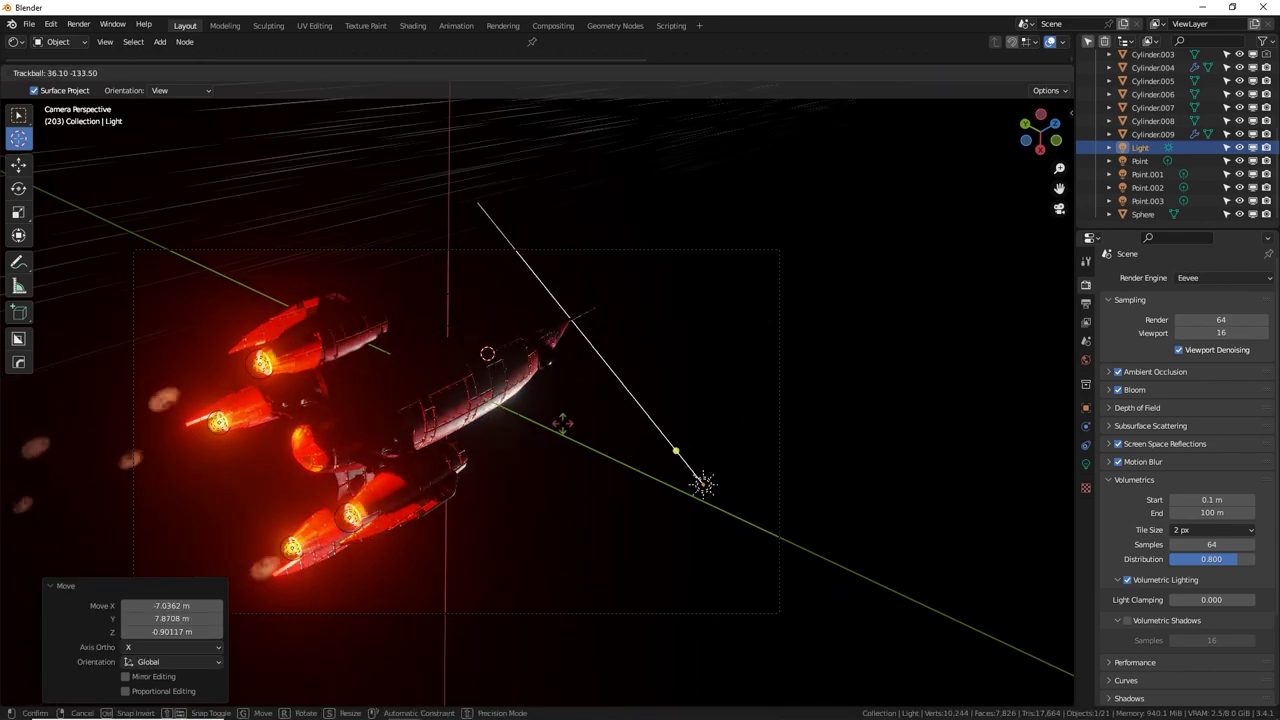
left_click(550, 376)
middle_click_drag(553, 361, 685, 399, "shift")
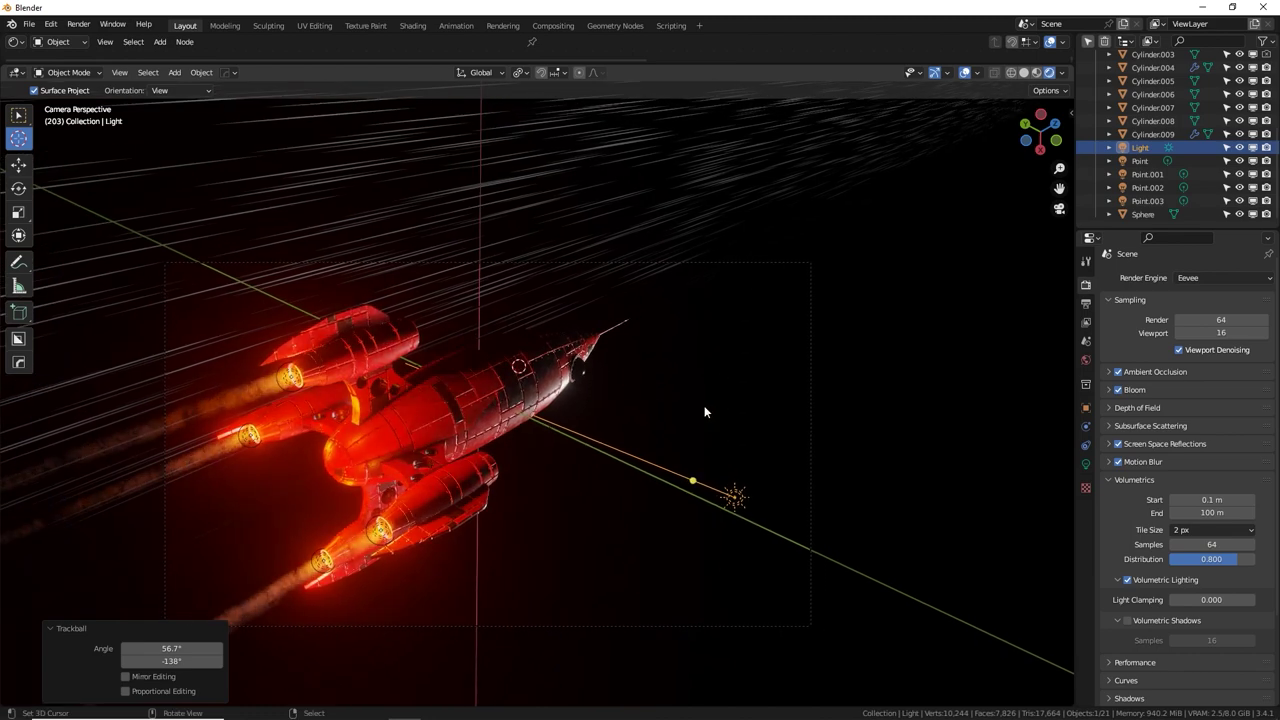
Duplicate the sun light to above the rocket and aim the copy down at the hull with a trackball rotation of about 59° and -31.5°.
key("shift+d")
left_click(424, 314)
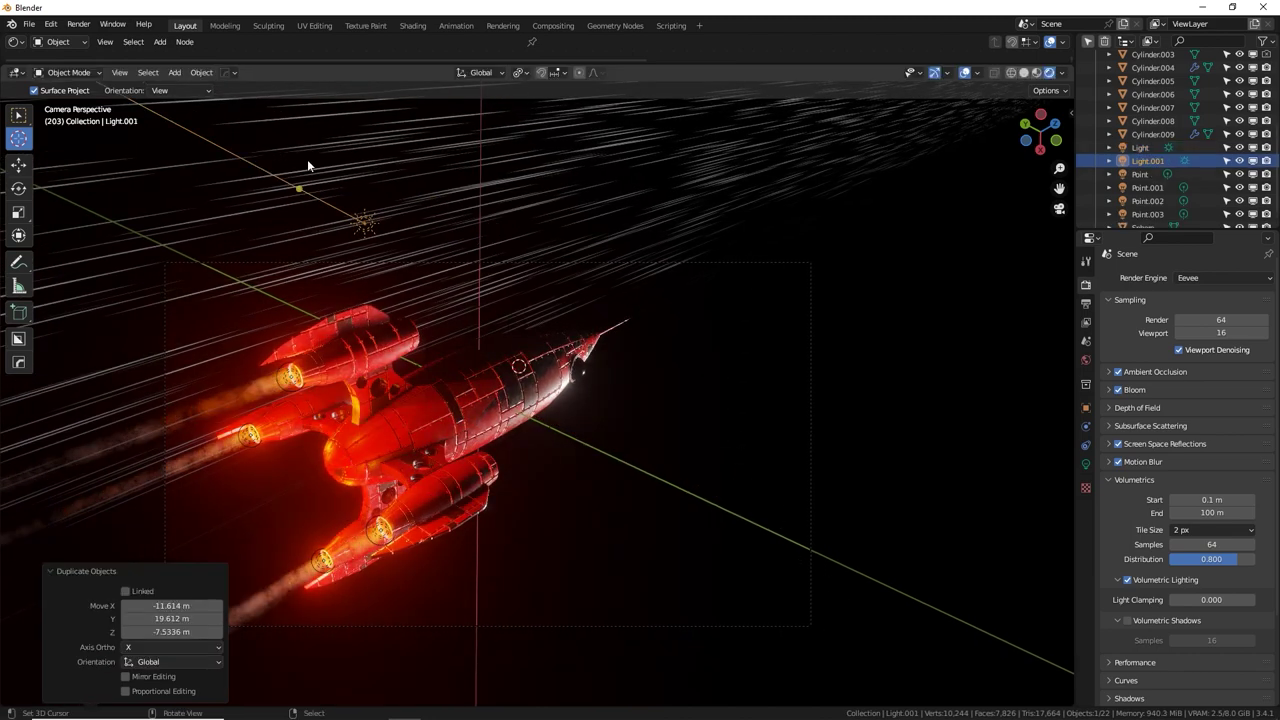
key("r")
left_click(503, 266)
key("r")
key("r")
left_click(510, 264)
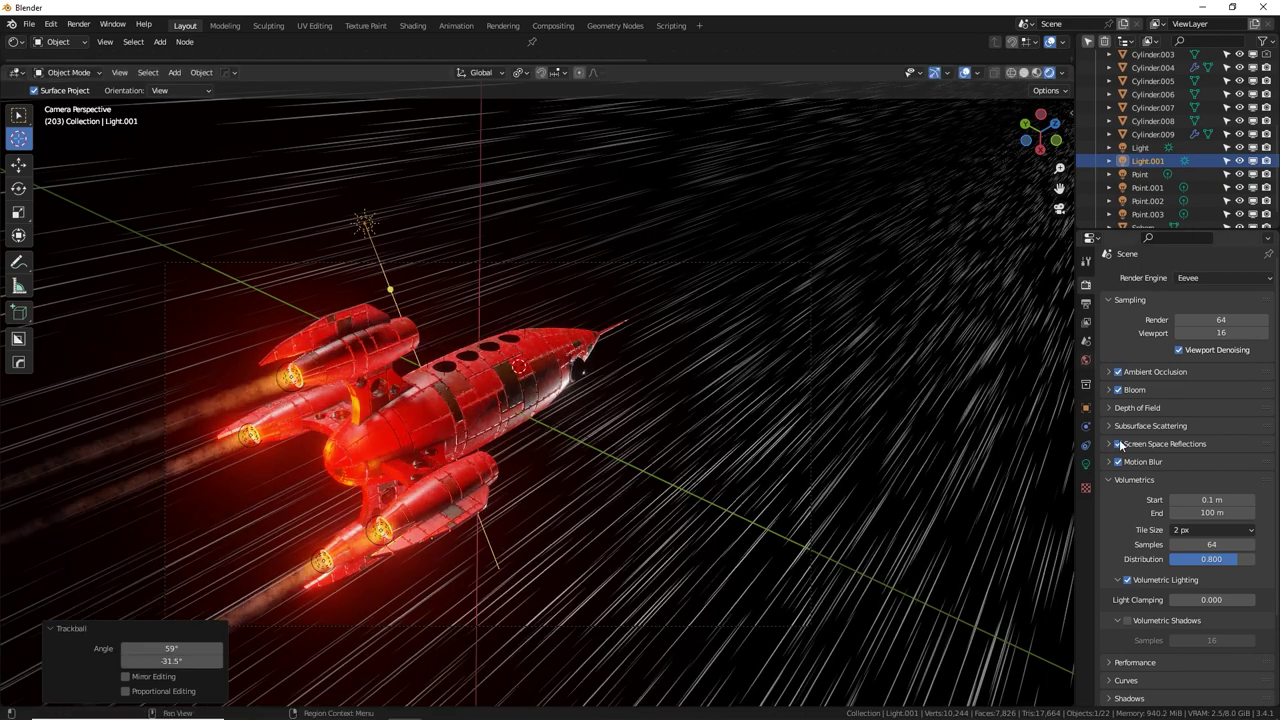
Set the duplicated sun light's strength to 2 and its angle to 26°.
left_click(1088, 465)
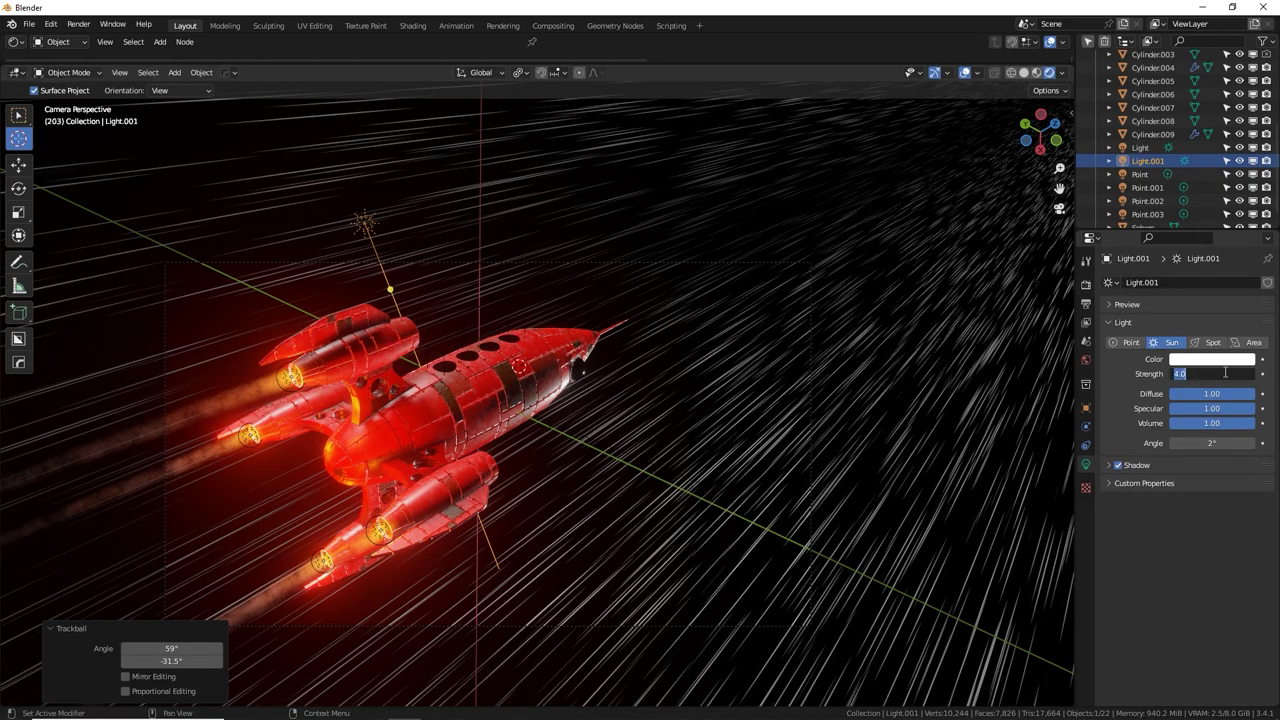
type("2")
key("Return")
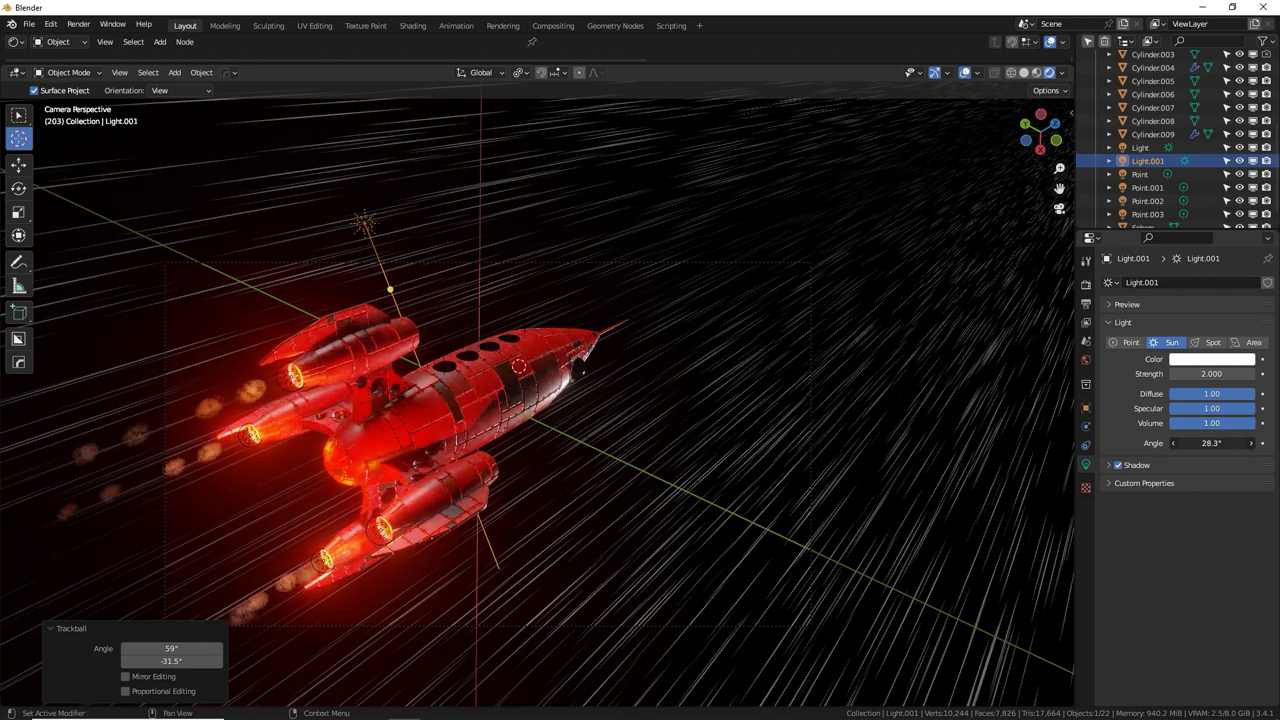
middle_click_drag(463, 362, 571, 364, "shift")
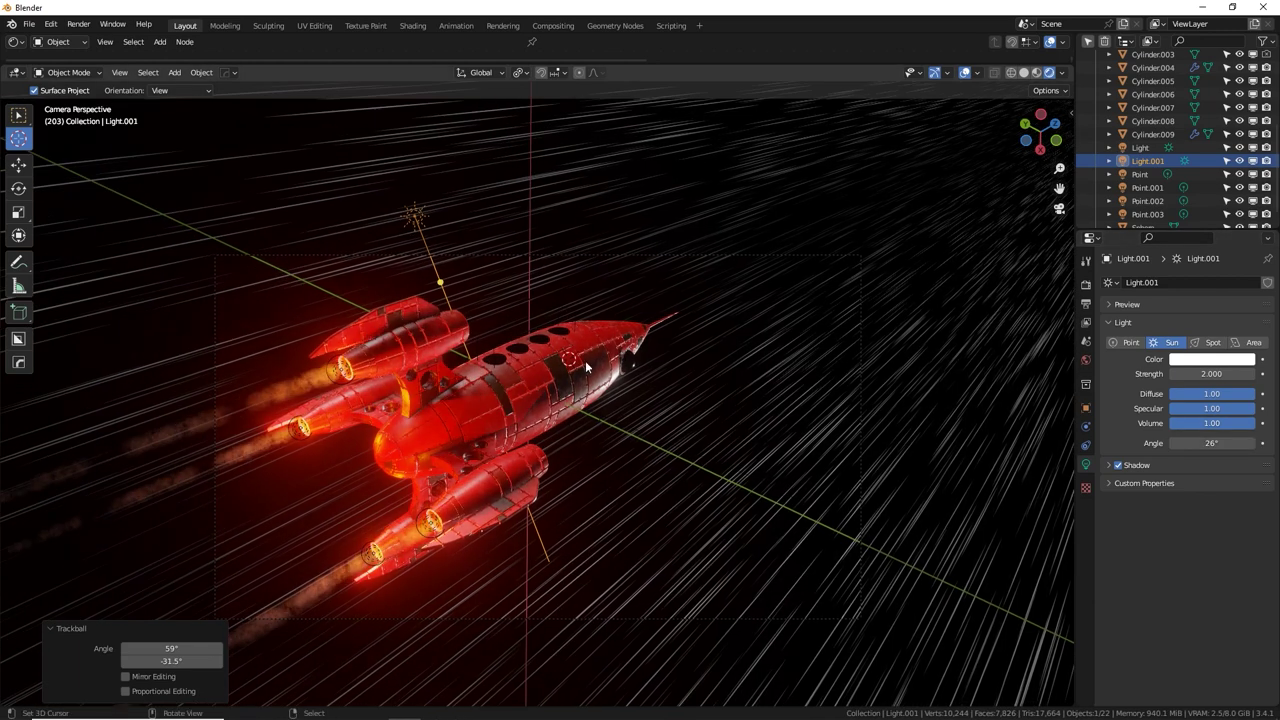
Select the original sun light in front of the rocket and trackball-rotate it about 3.44° and 14.3°.
key("a")
right_click(793, 493)
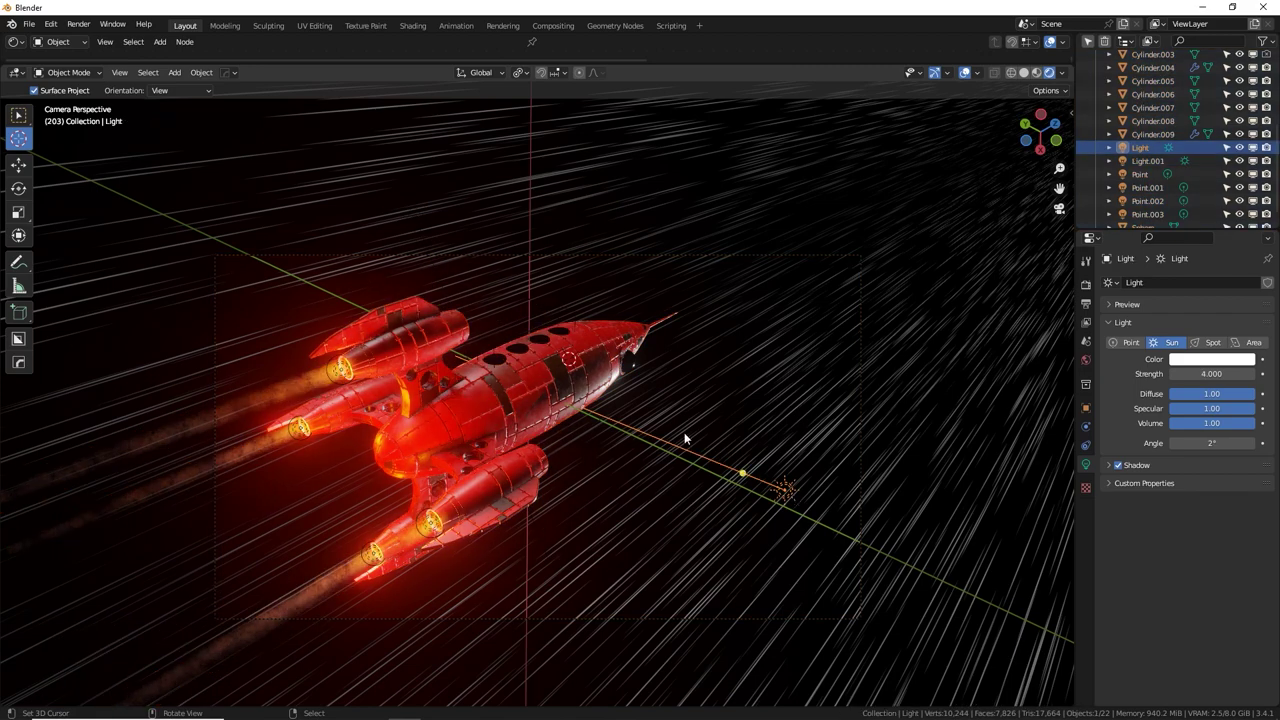
scroll(684, 432, "down", 1)
key("r")
key("r")
key("r")
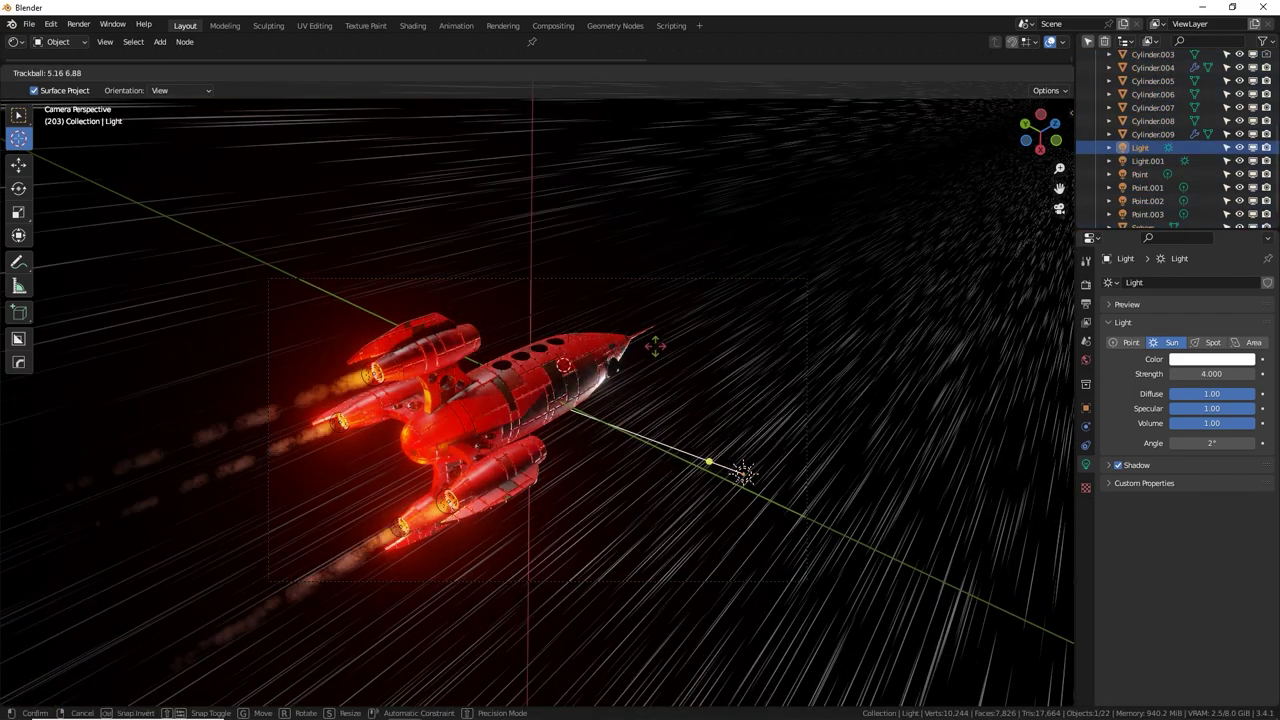
left_click(664, 346)
Disable the duplicated sun light in the viewport and enable it again to compare its effect on the rocket.
left_click(1253, 161)
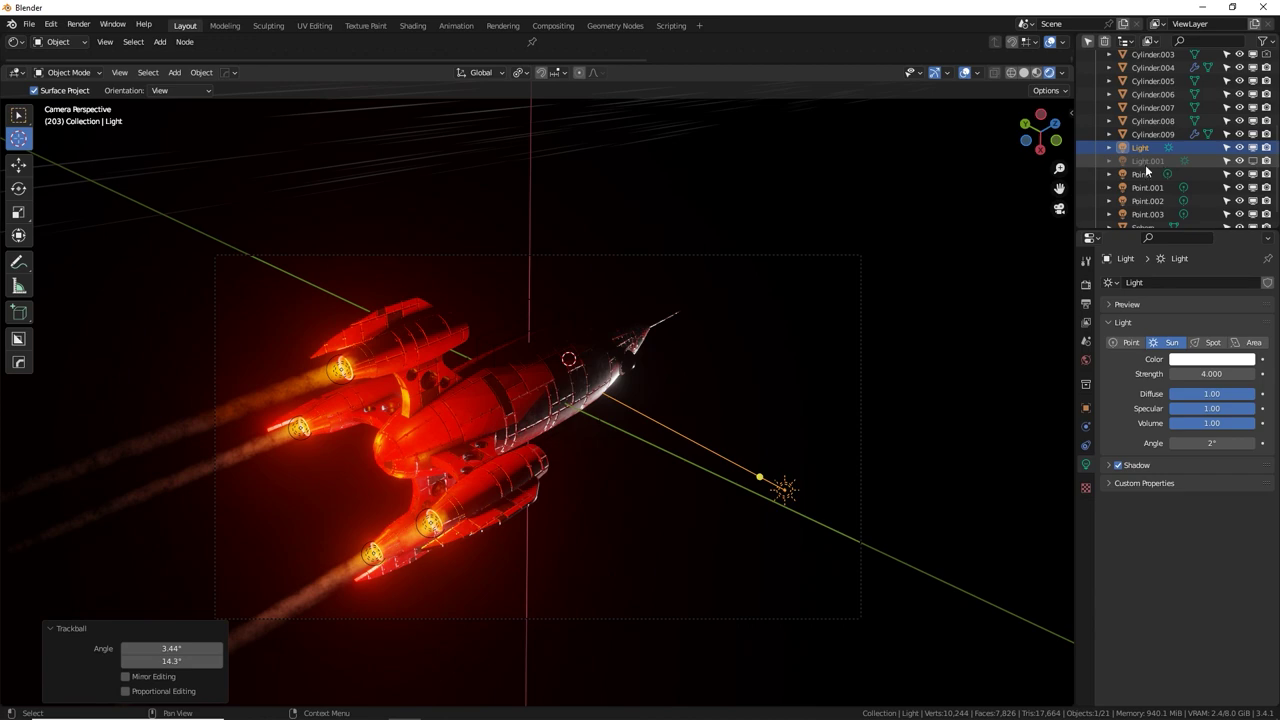
left_click(1149, 163)
left_click(1253, 161)
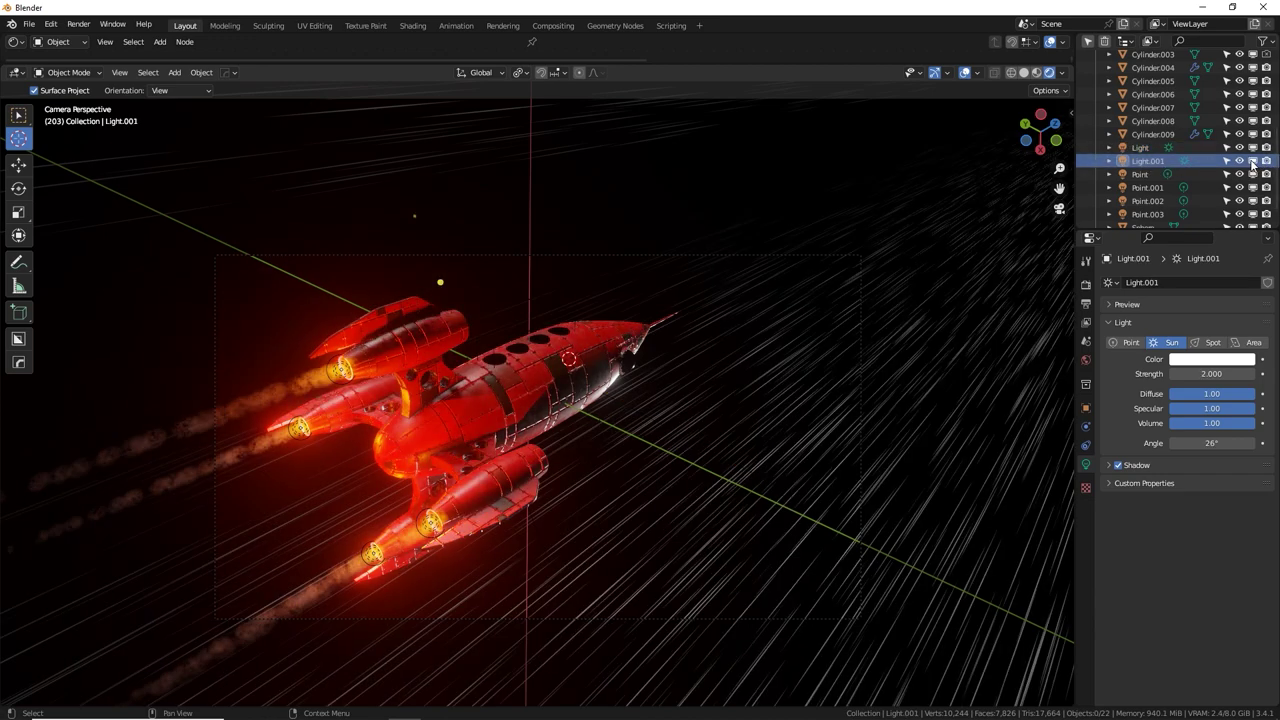
Trackball-rotate the duplicated sun light above the rocket about 4.58° and 76.8°.
left_click(1163, 166)
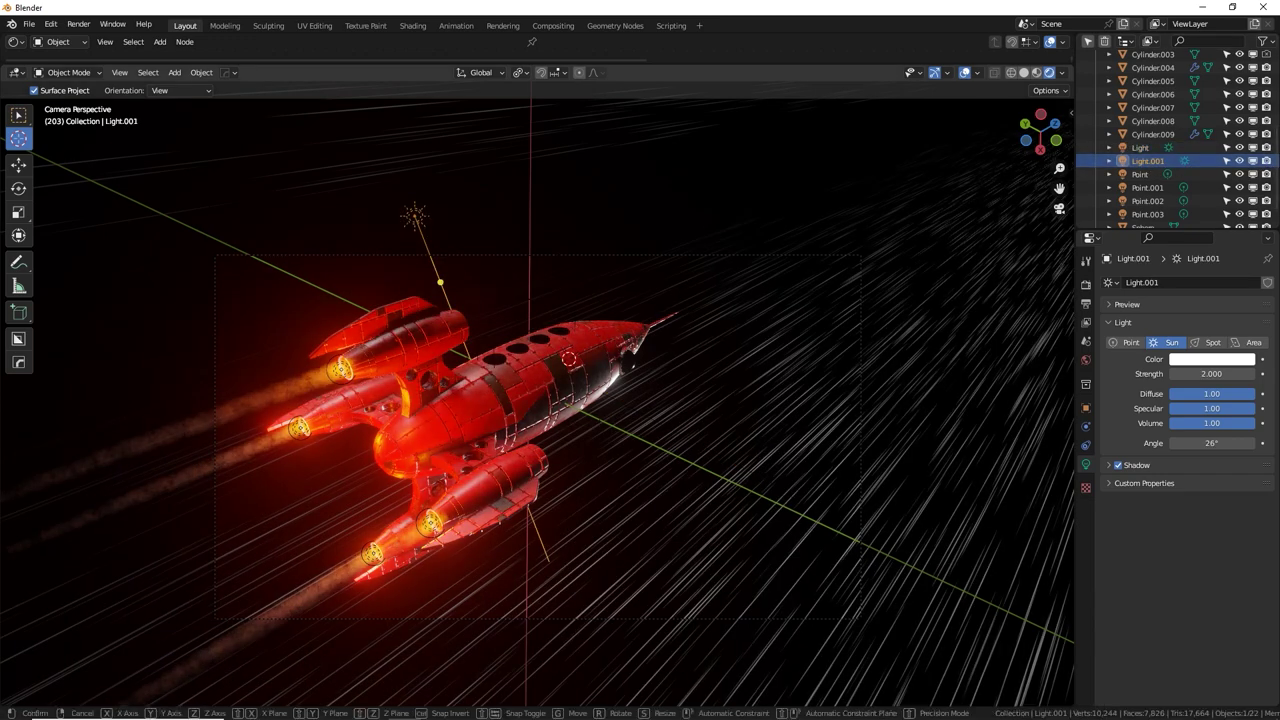
key("r")
key("r")
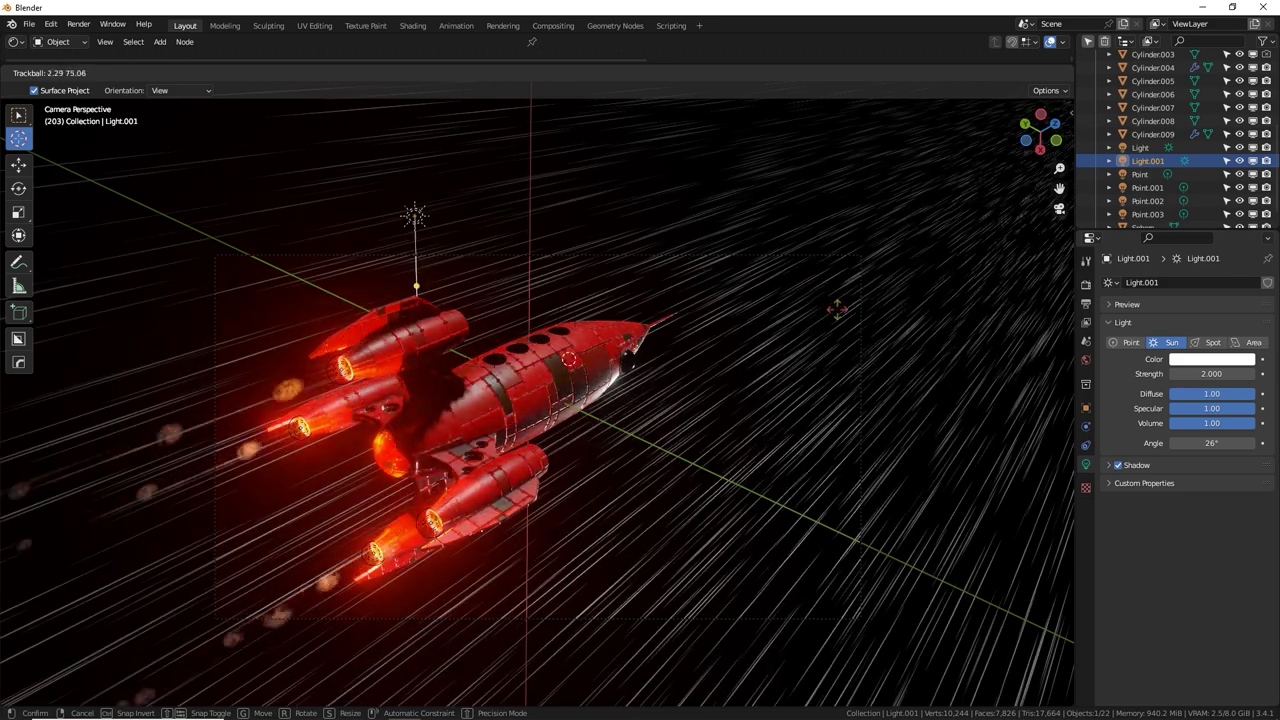
left_click(640, 370)
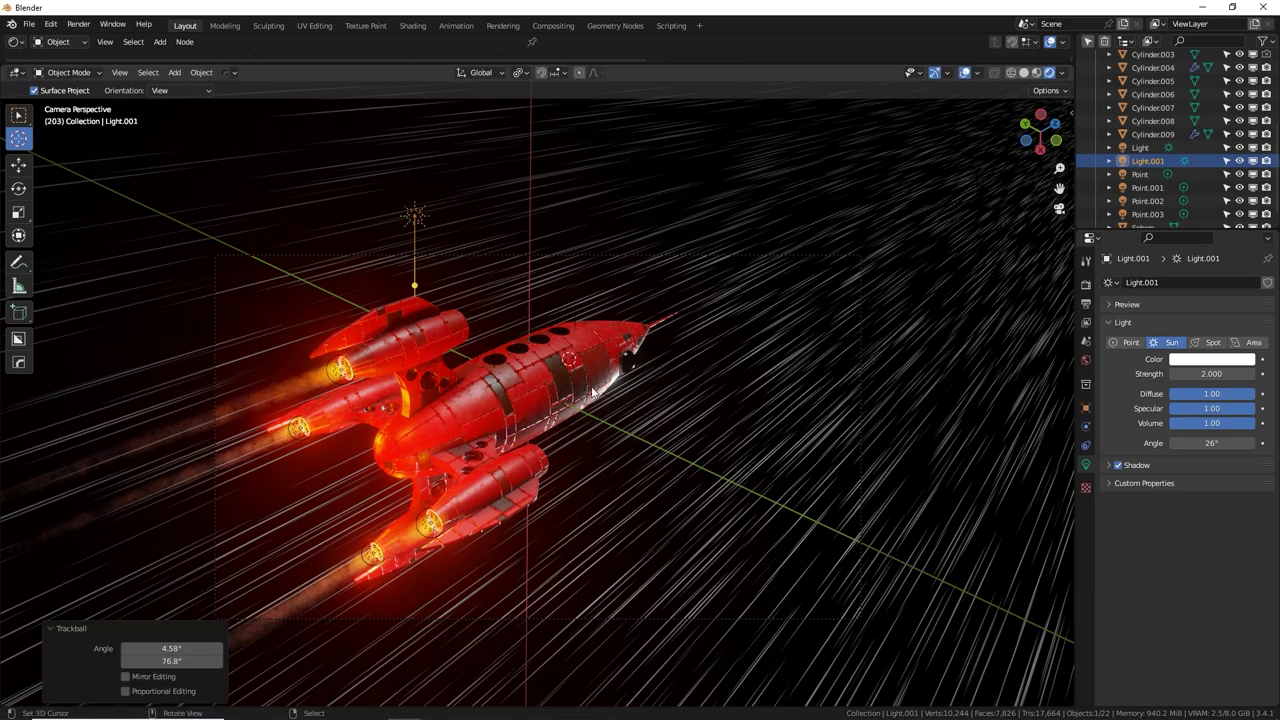
Render the current frame to check the rocket's lighting and close the render.
middle_click_drag(617, 390, 633, 386, "shift")
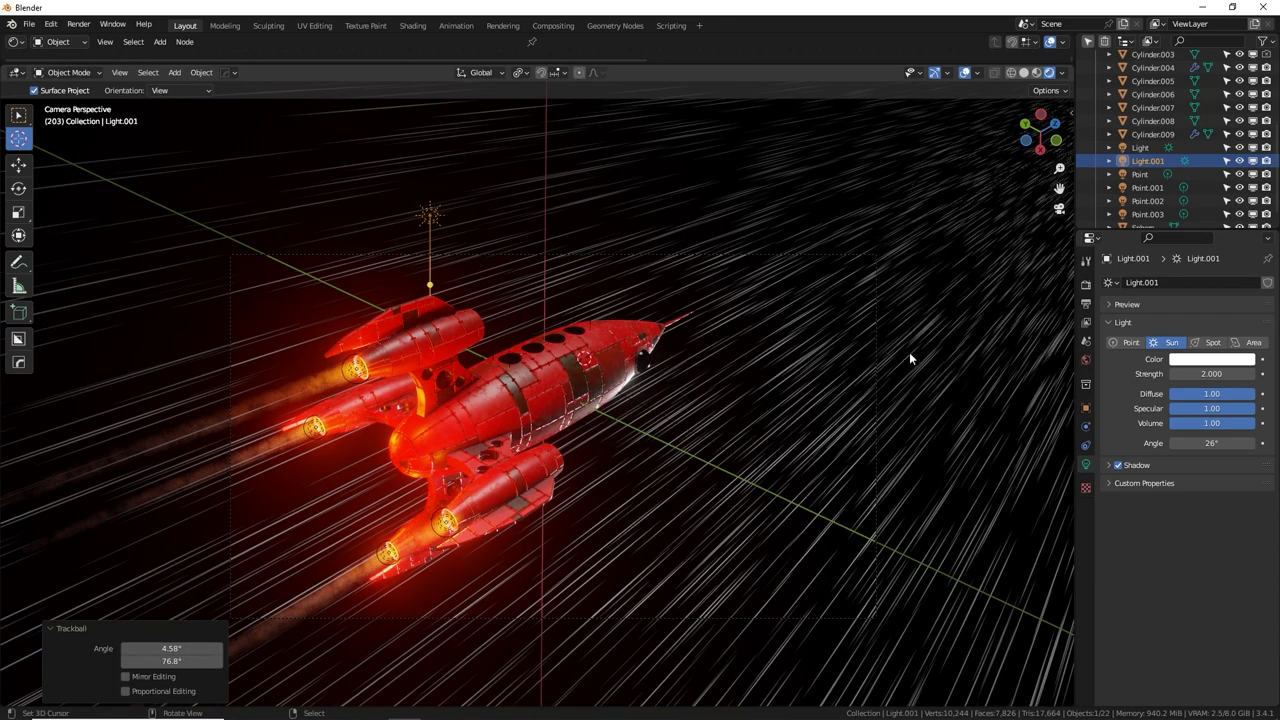
key("F12")
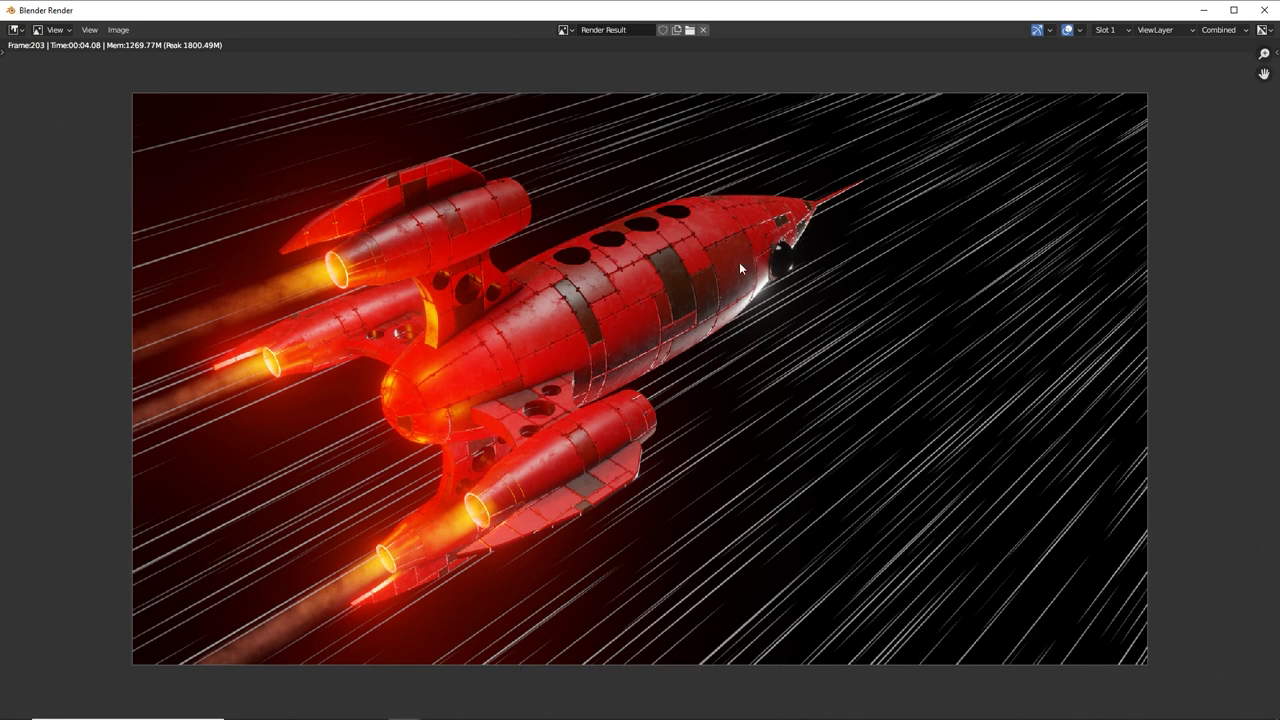
key("Escape")
Select the camera, set its focal length to 14 mm and move it about -5.23 m along its local Z axis.
left_click(572, 256)
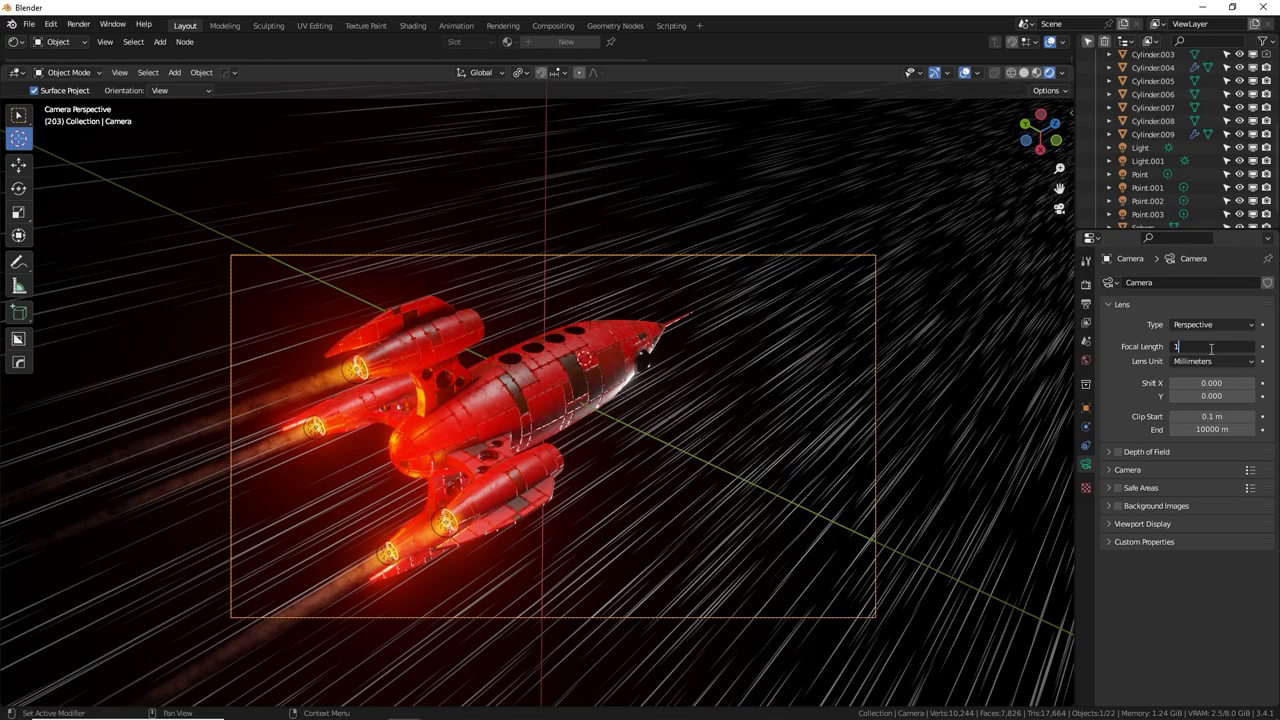
key("Return")
scroll(747, 426, "up", 1)
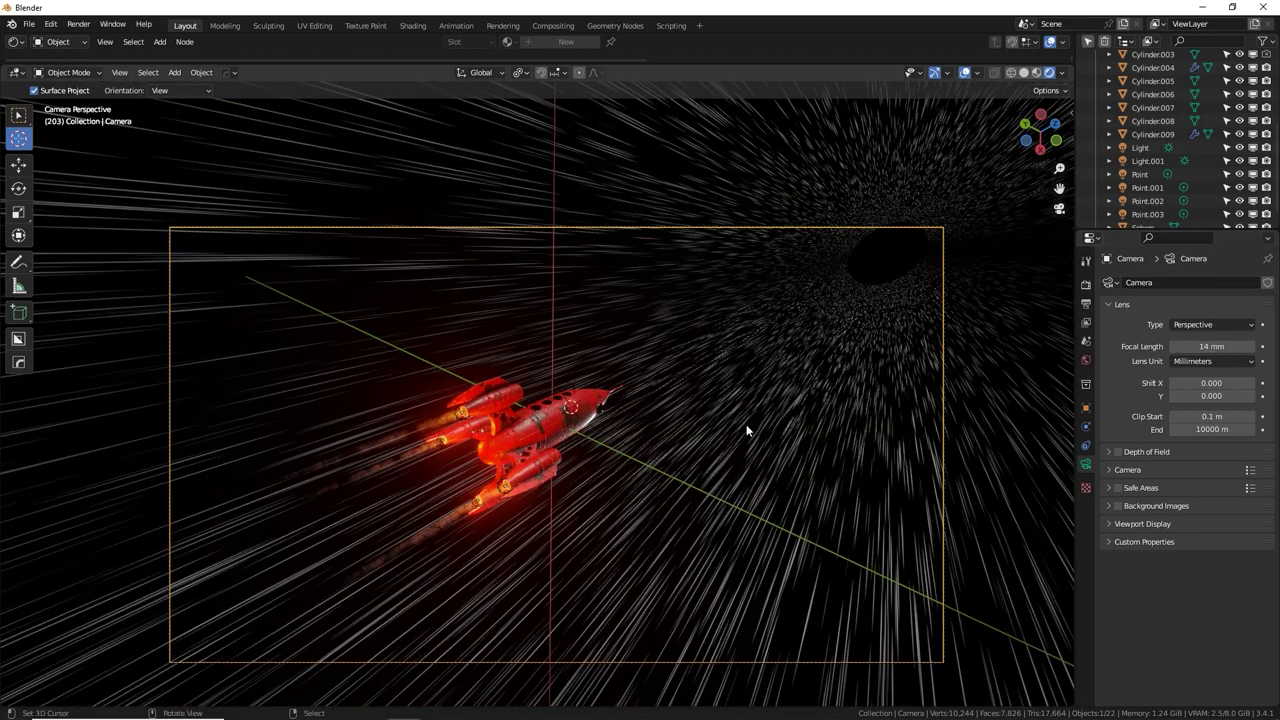
key("g")
key("z")
key("z")
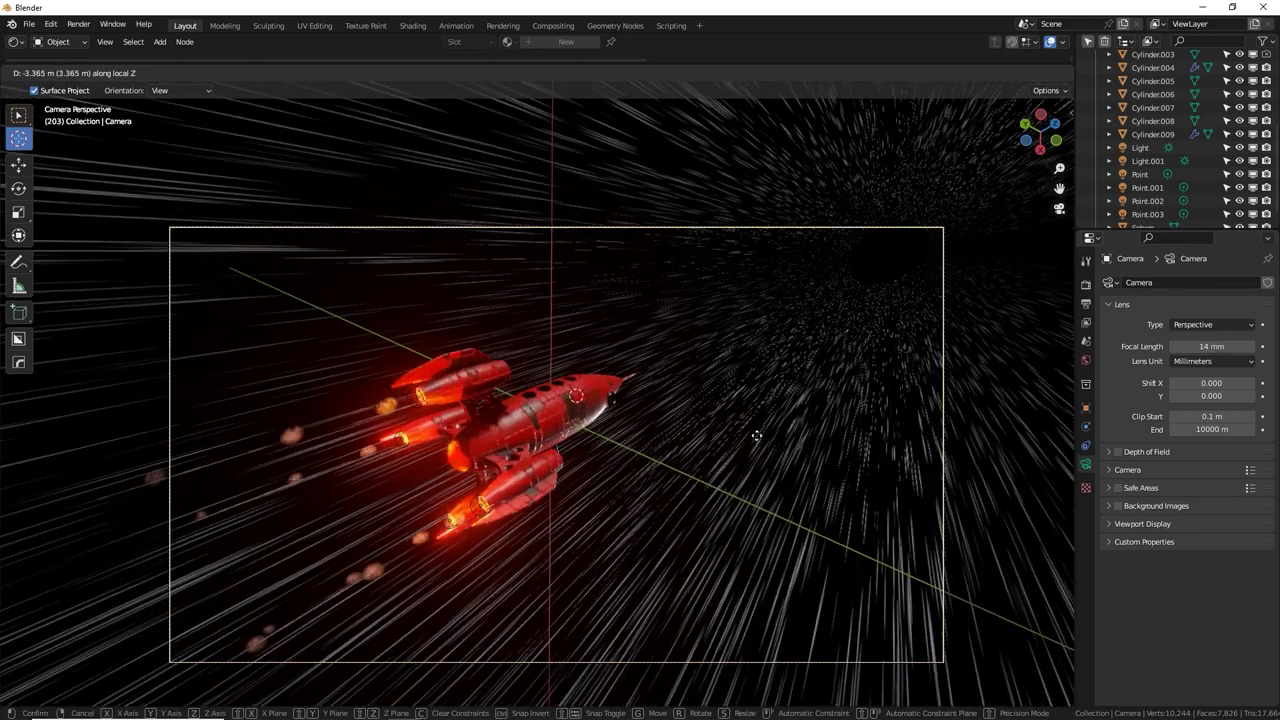
left_click(756, 424)
Trackball-rotate the camera about 5.73° and -12°, and shift it about -1.34 m and -0.40 m in the view plane.
key("r")
key("r")
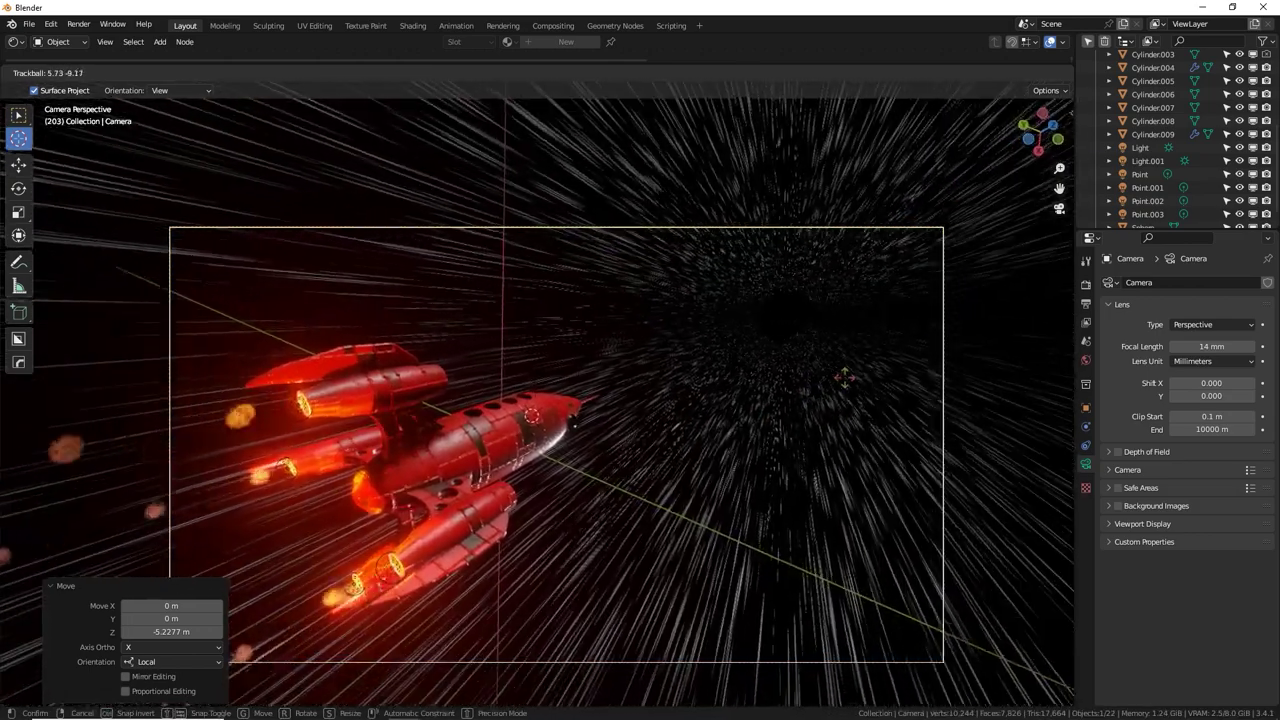
left_click(846, 378)
key("g")
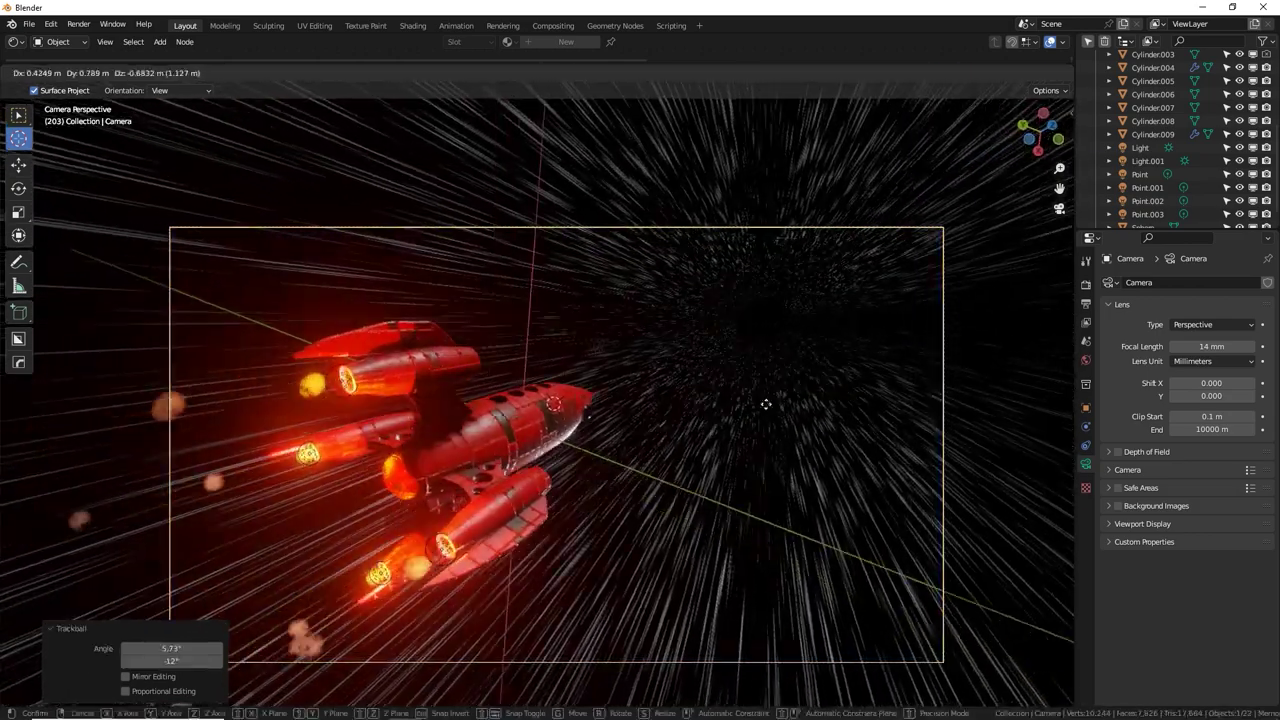
left_click(780, 402)
Trackball-rotate the camera toward a side view of the rocket and shift it about 5.3 m and 1.45 m in the view plane.
key("r")
key("r")
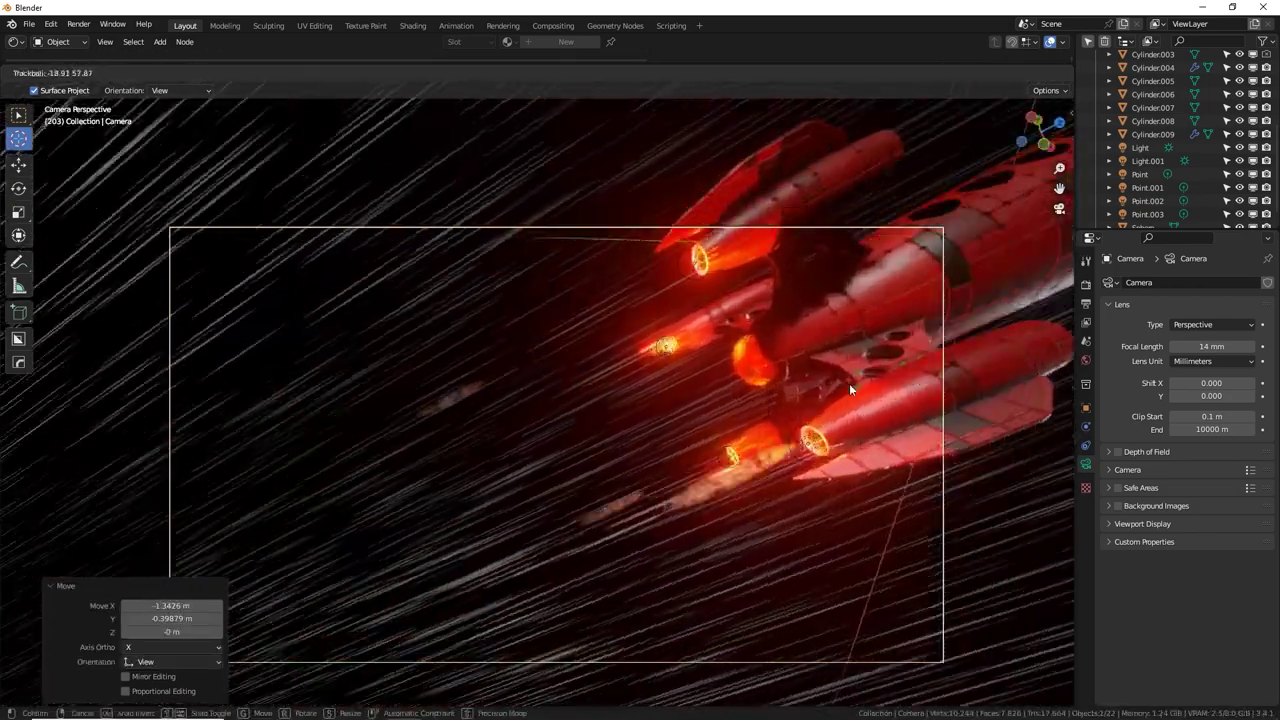
left_click(849, 383)
key("g")
left_click(766, 380)
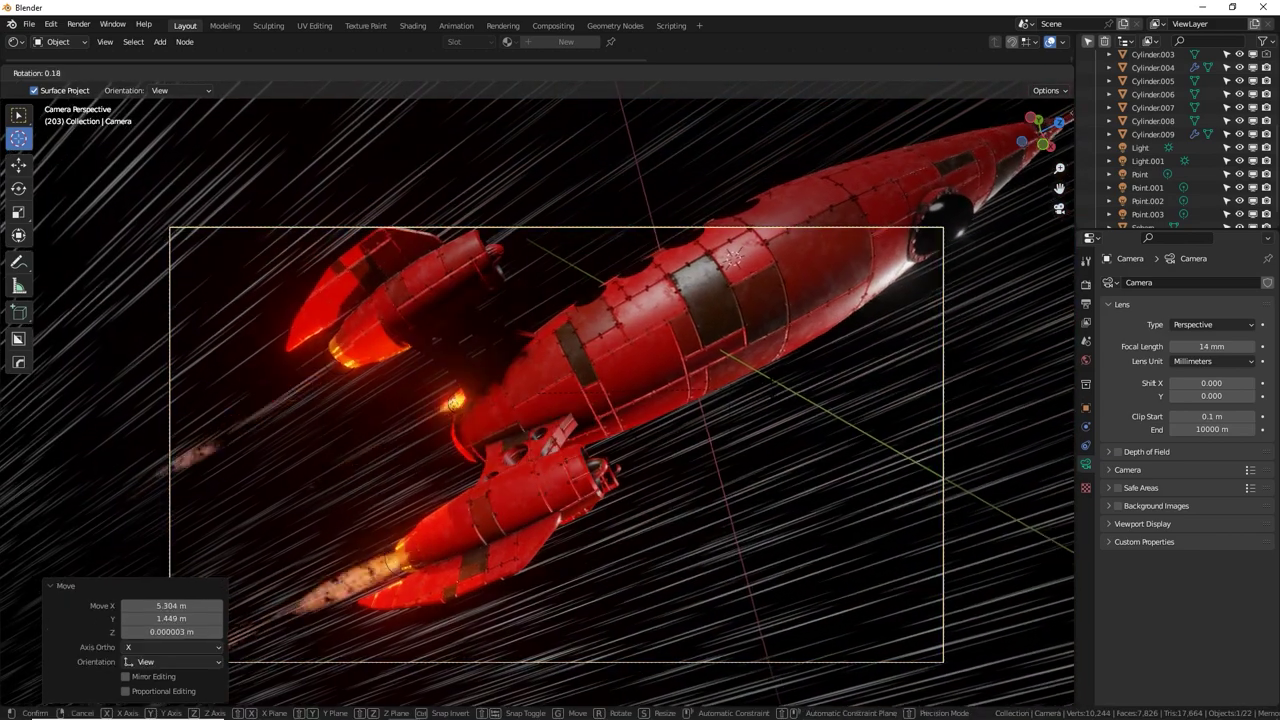
Roll the camera about 1.58° and move it back about 3.27 m along its local Z axis.
key("r")
left_click(748, 398)
key("g")
key("z")
key("z")
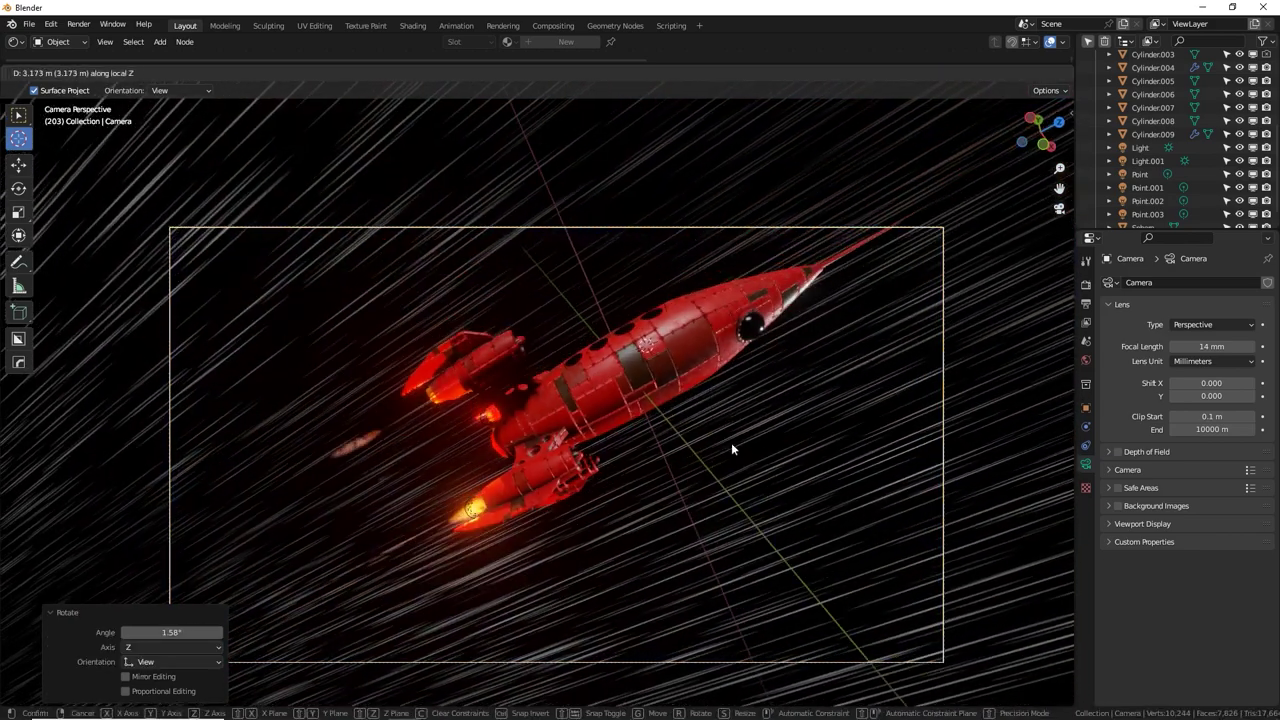
left_click(731, 445)
Reframe the rocket by trackball-rotating the camera about 1.15° and -15.5°, shifting it slightly in the view plane and rolling it -4.1°.
key("r")
key("r")
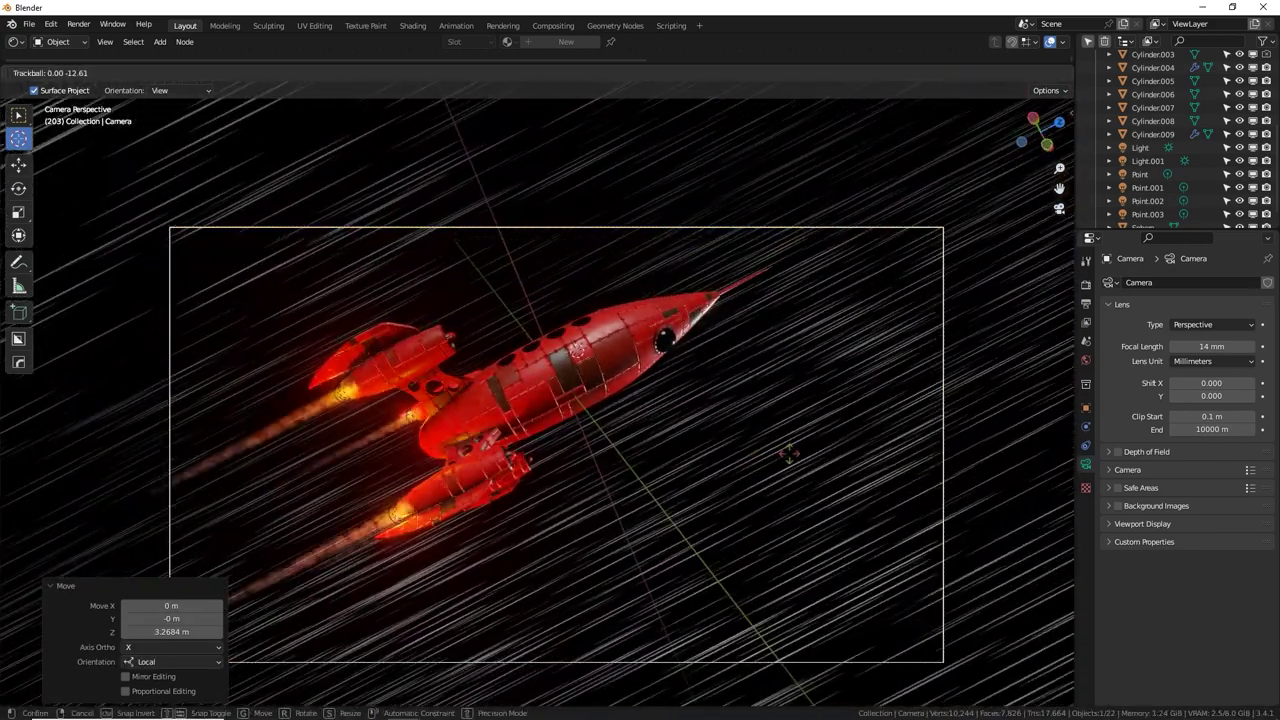
left_click(782, 457)
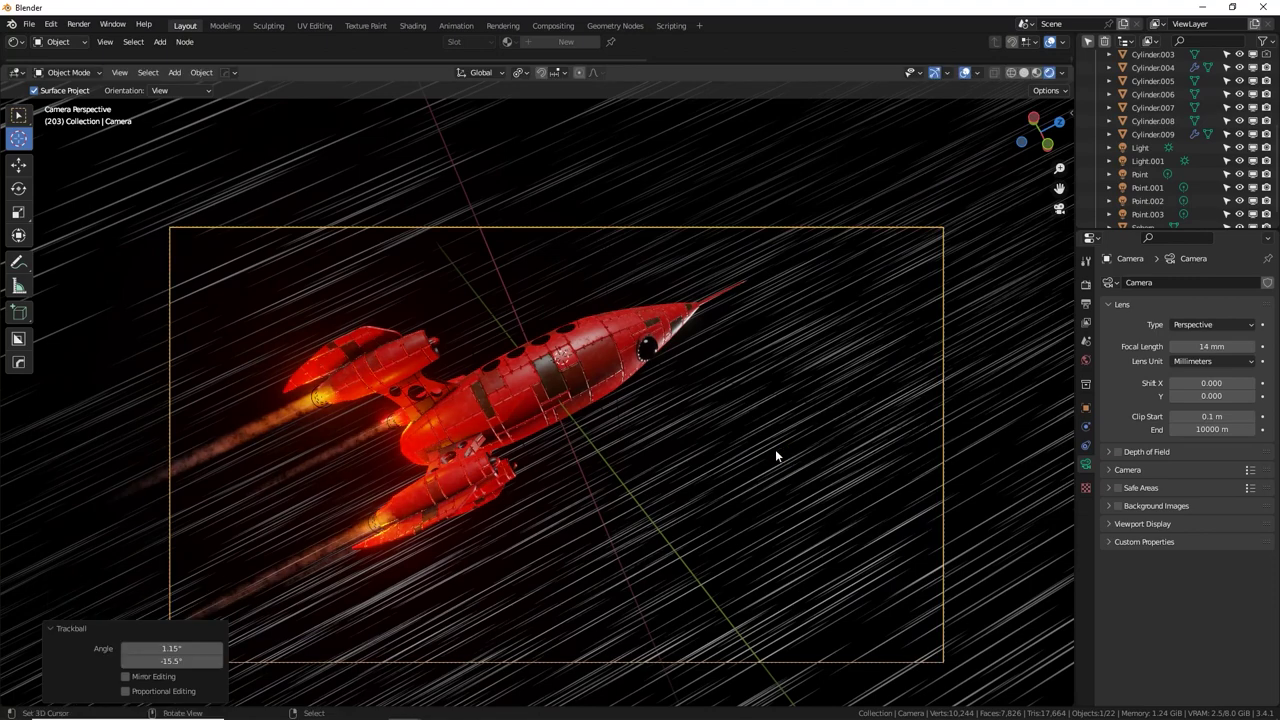
key("g")
left_click(624, 365)
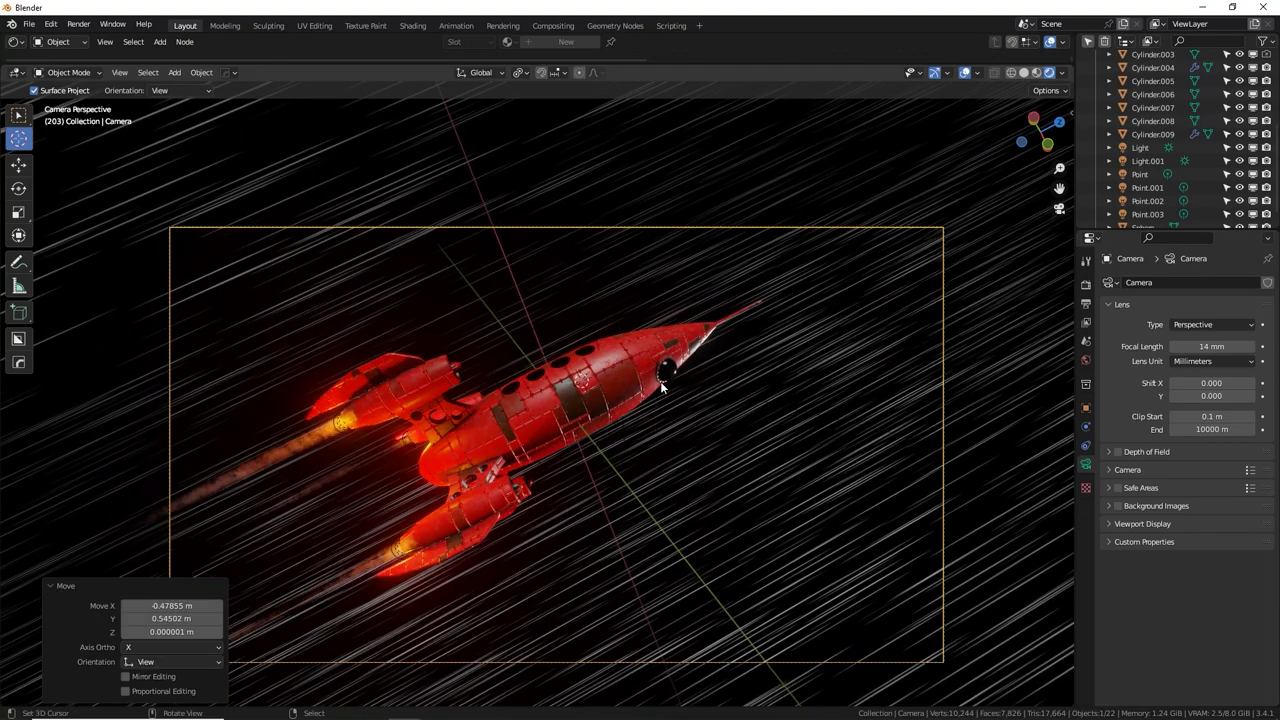
key("r")
left_click(620, 358)
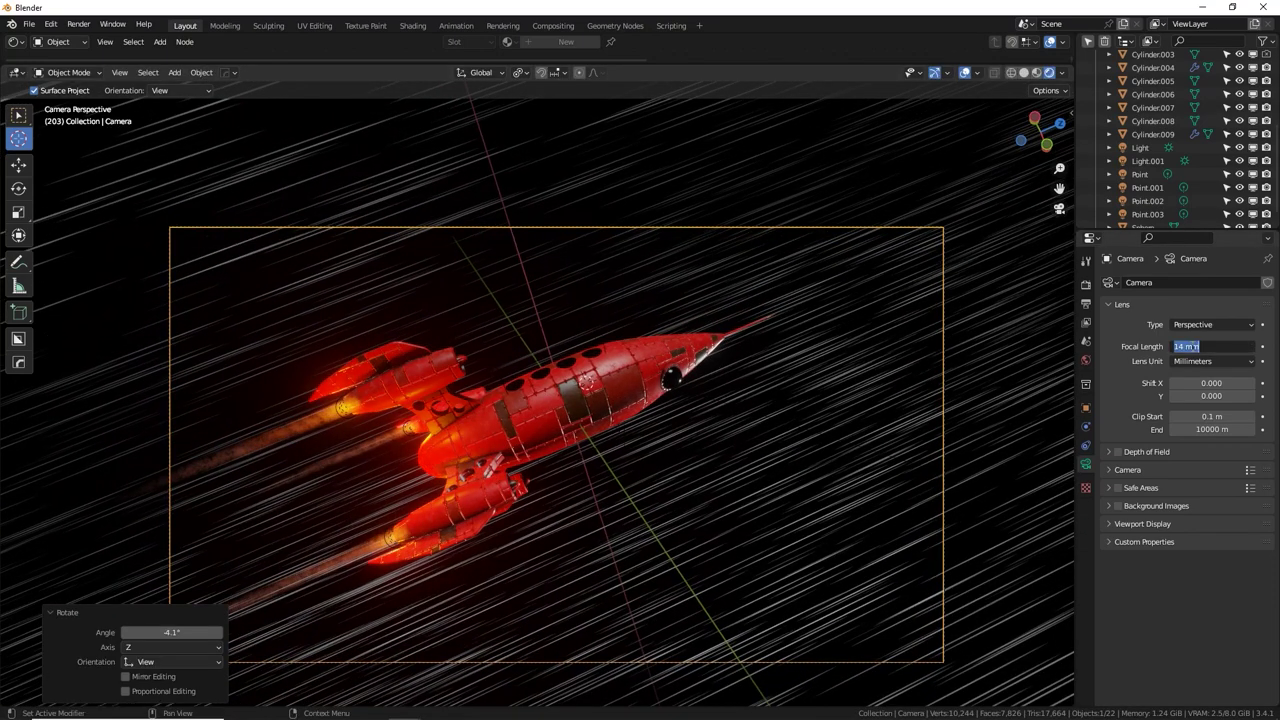
Set the camera's focal length to 35 mm and move it back about 8.61 m along its local Z axis.
type("35")
key("Return")
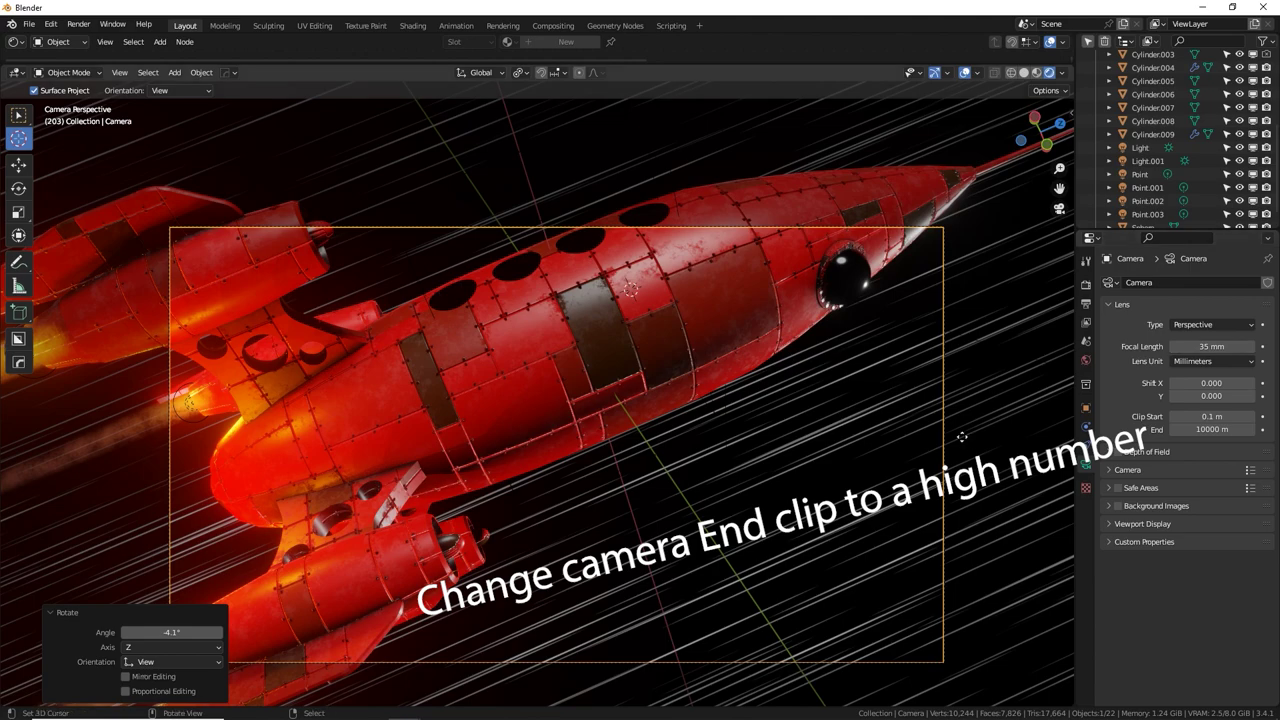
key("g")
key("z")
key("z")
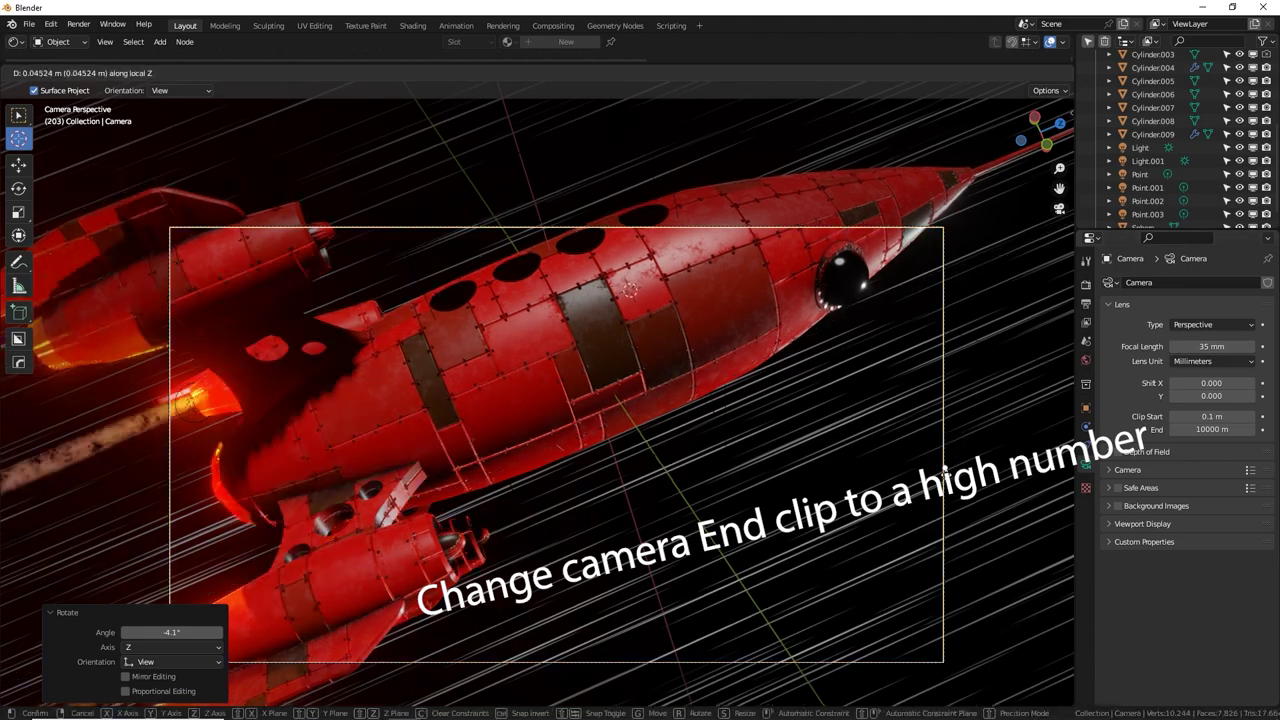
left_click(811, 542)
Trackball-rotate the camera slightly and change the transform pivot point.
key("r")
key("r")
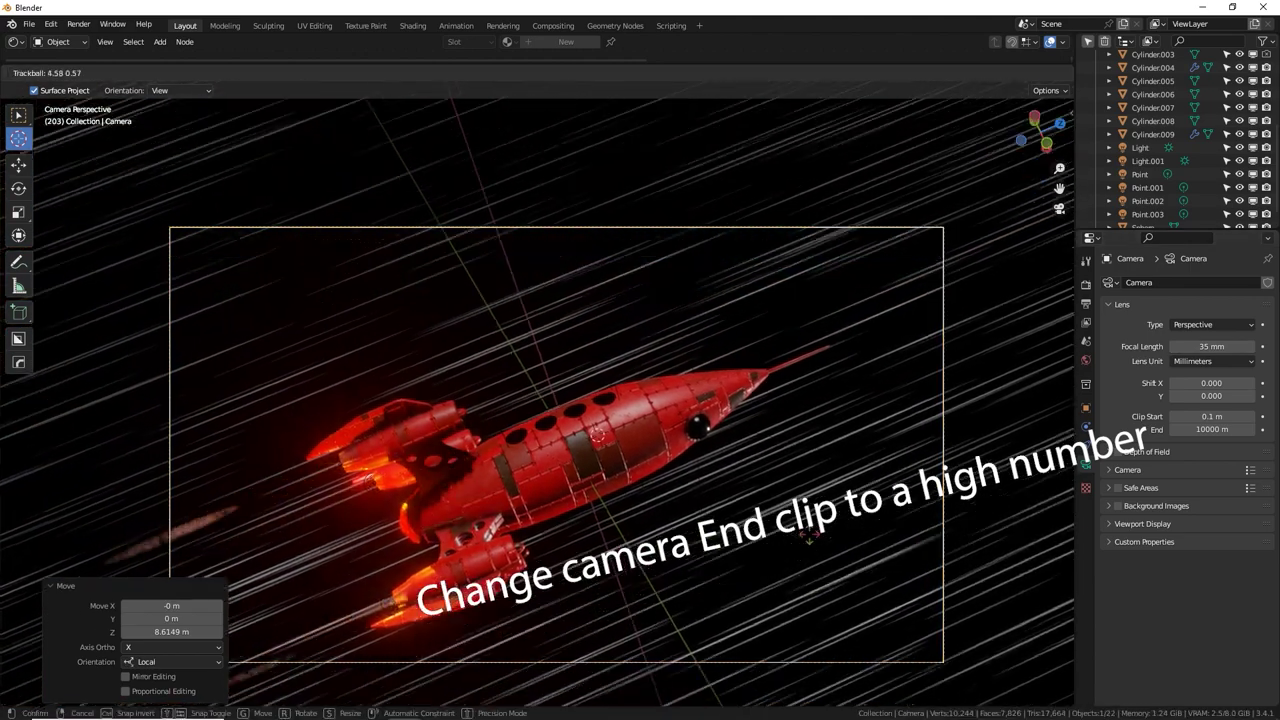
left_click(445, 75)
left_click(520, 73)
left_click(544, 103)
Rotate the camera about the Z axis and shift it to keep the rocket inside the frame.
key("r")
key("z")
left_click(665, 440)
key("g")
left_click(704, 487)
Roll the camera about -12.7° and trackball-rotate it about -8.59° and -23.5°.
key("r")
left_click(738, 466)
key("r")
key("r")
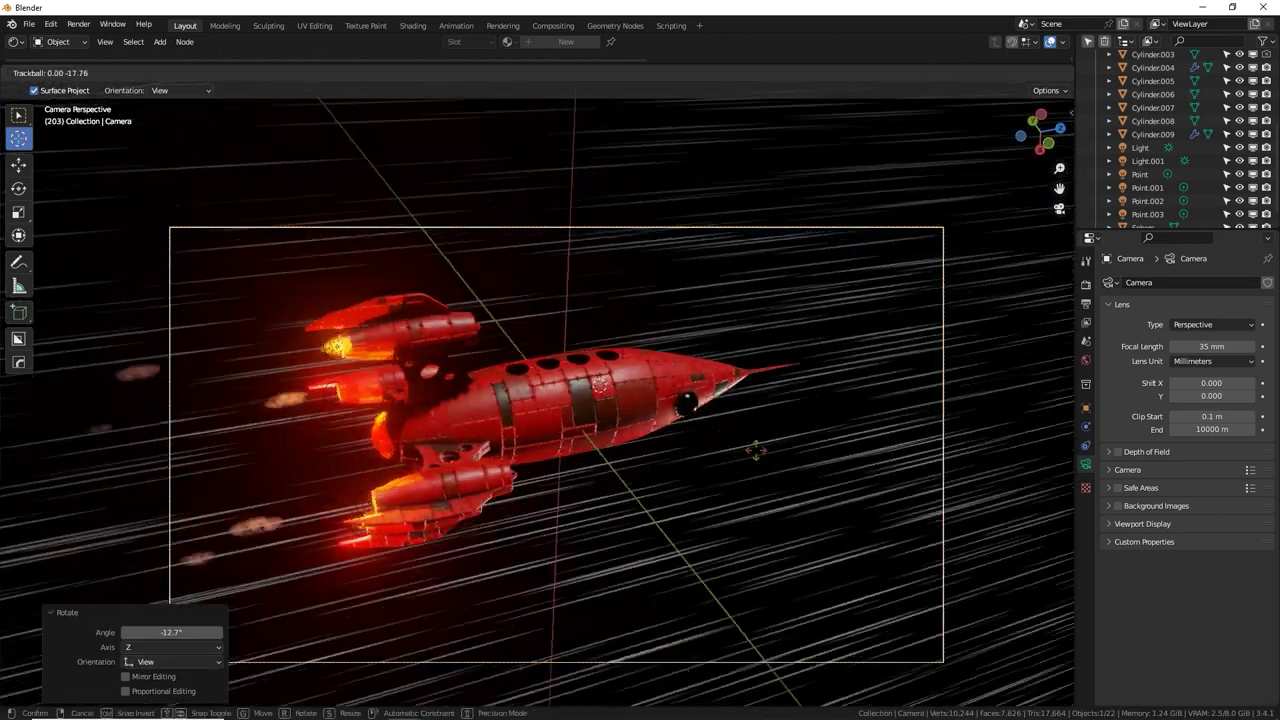
left_click(772, 443)
Set the camera's focal length to 20 mm and move it about -4.33 m along its local Z axis.
left_click(1213, 345)
type("20")
key("Return")
key("g")
key("z")
key("z")
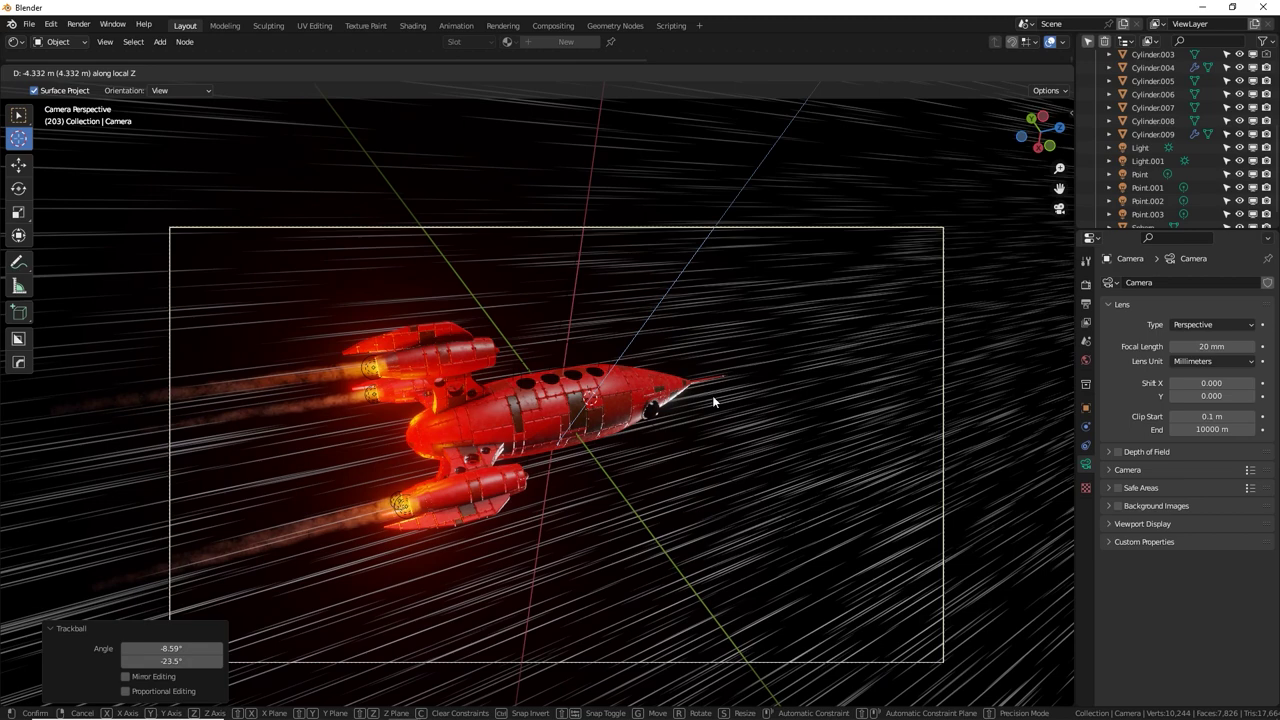
left_click(715, 400)
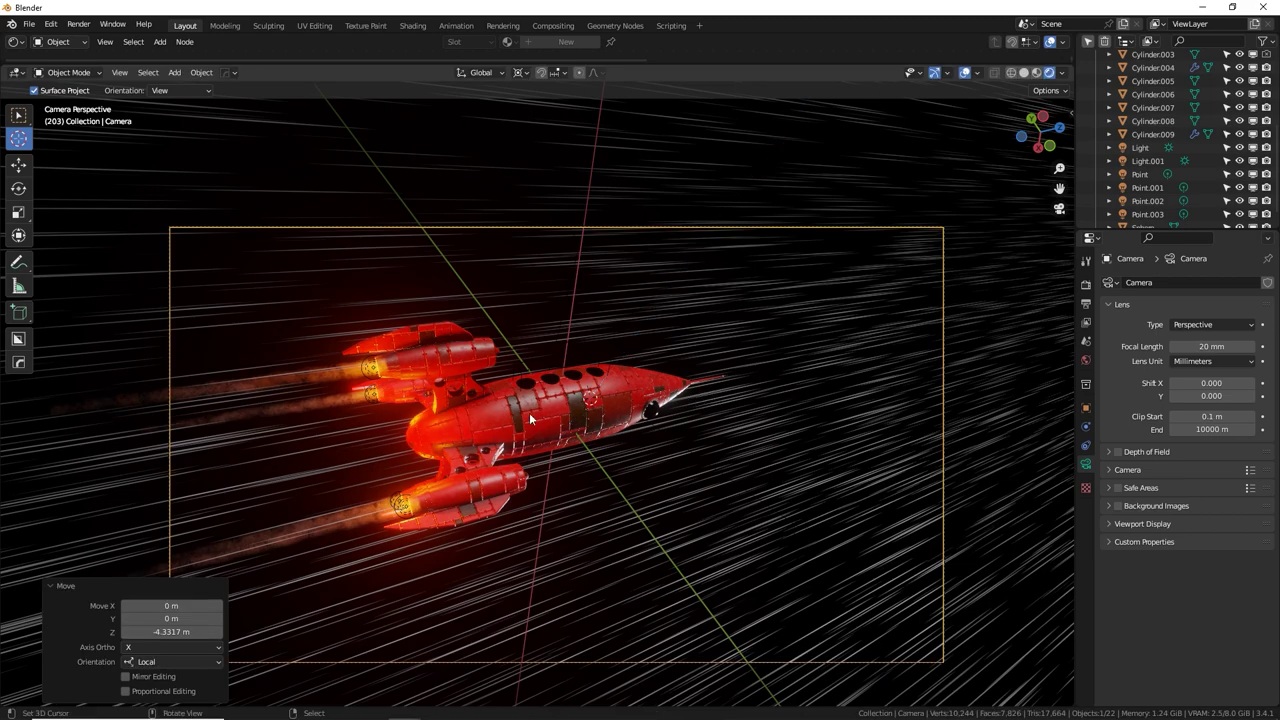
Select the rocket's upper engine pod with its fin and enter Edit Mode on it.
scroll(490, 420, "up", 1)
left_click(412, 523)
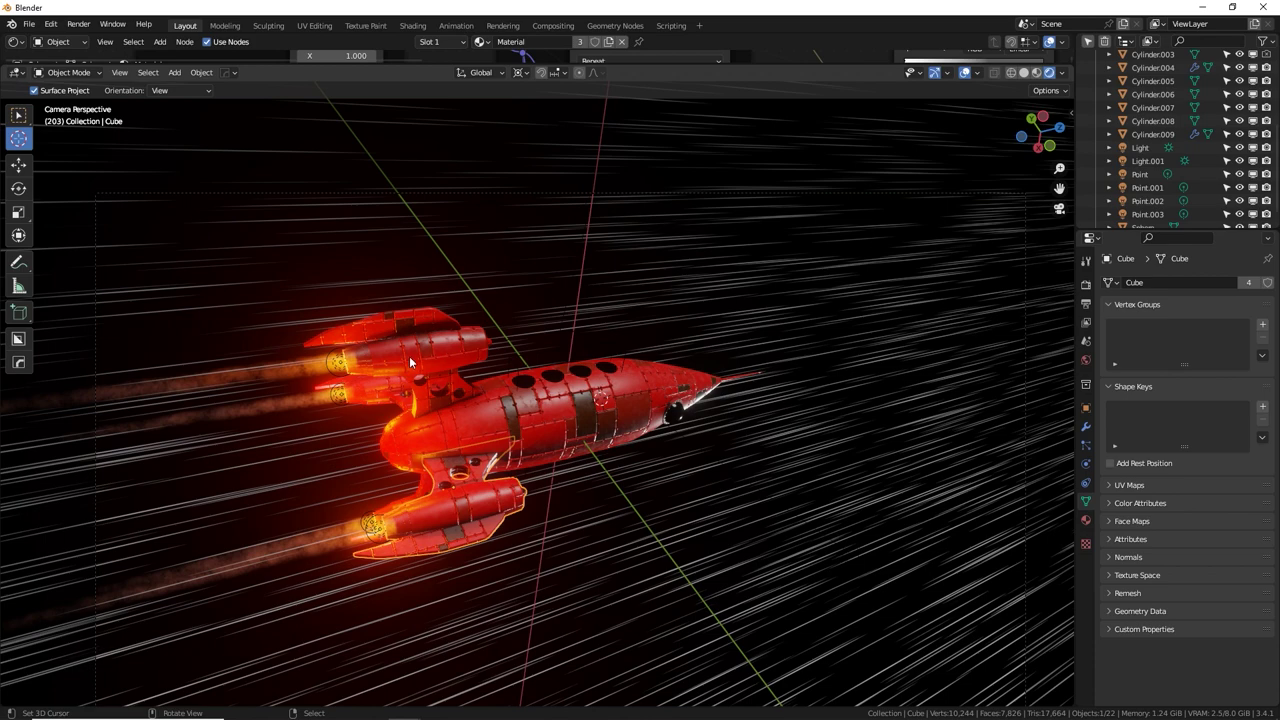
middle_click_drag(475, 415, 645, 424, "shift")
right_click(527, 372)
scroll(536, 366, "up", 4)
middle_click_drag(533, 360, 646, 413, "shift")
scroll(646, 413, "up", 4)
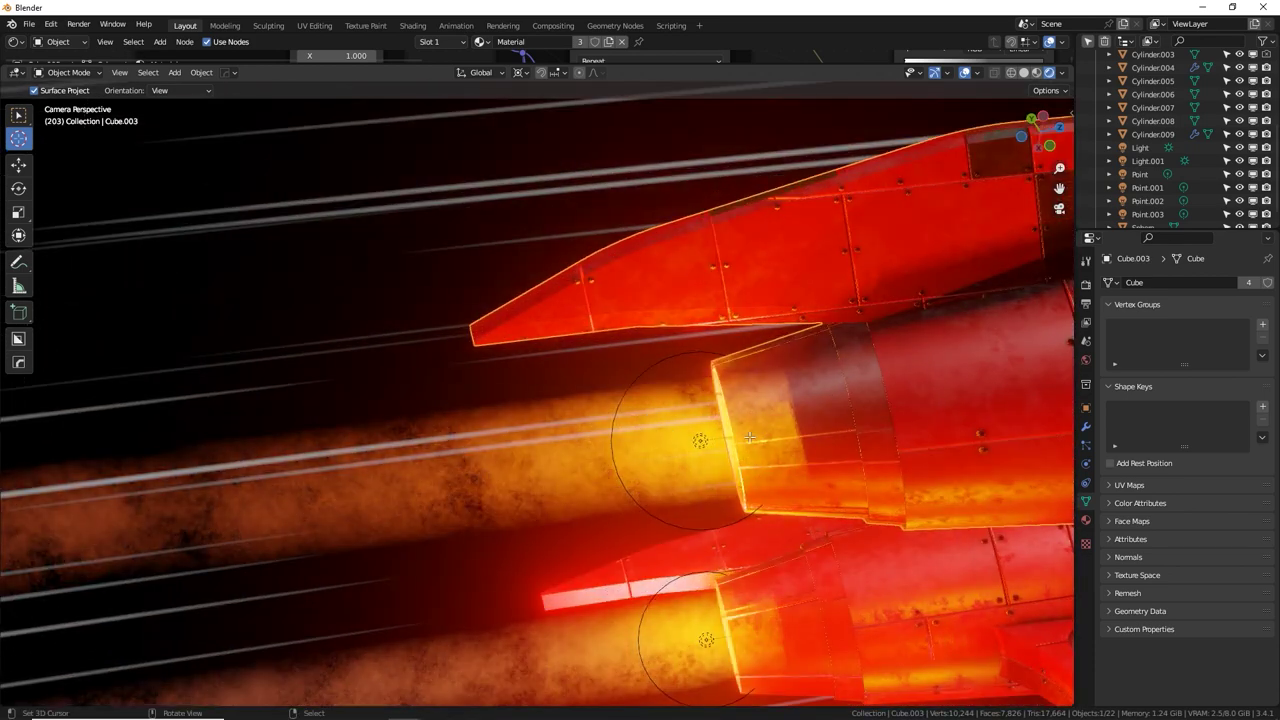
key("Tab")
Grow the face selection three steps from the exhaust nozzle's inner face to cover the whole nozzle.
middle_click_drag(606, 386, 578, 432)
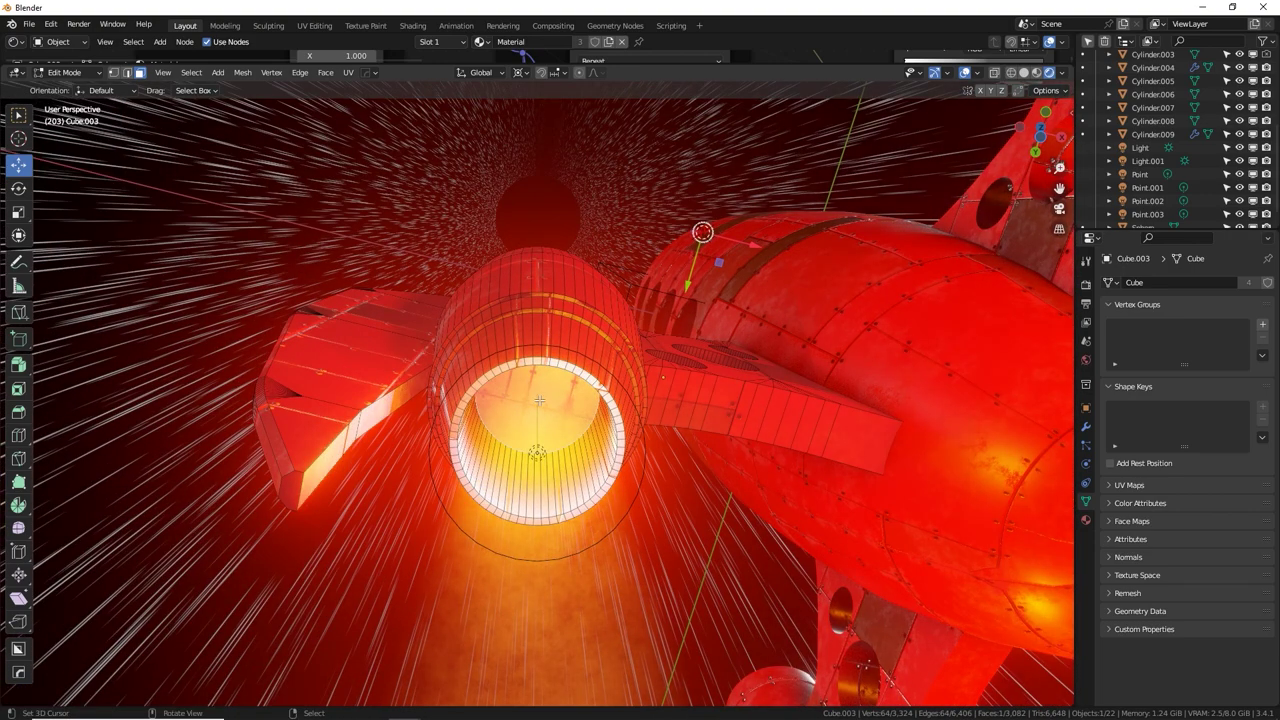
key("ctrl+KP_Add")
key("ctrl+KP_Add")
key("ctrl+KP_Add")
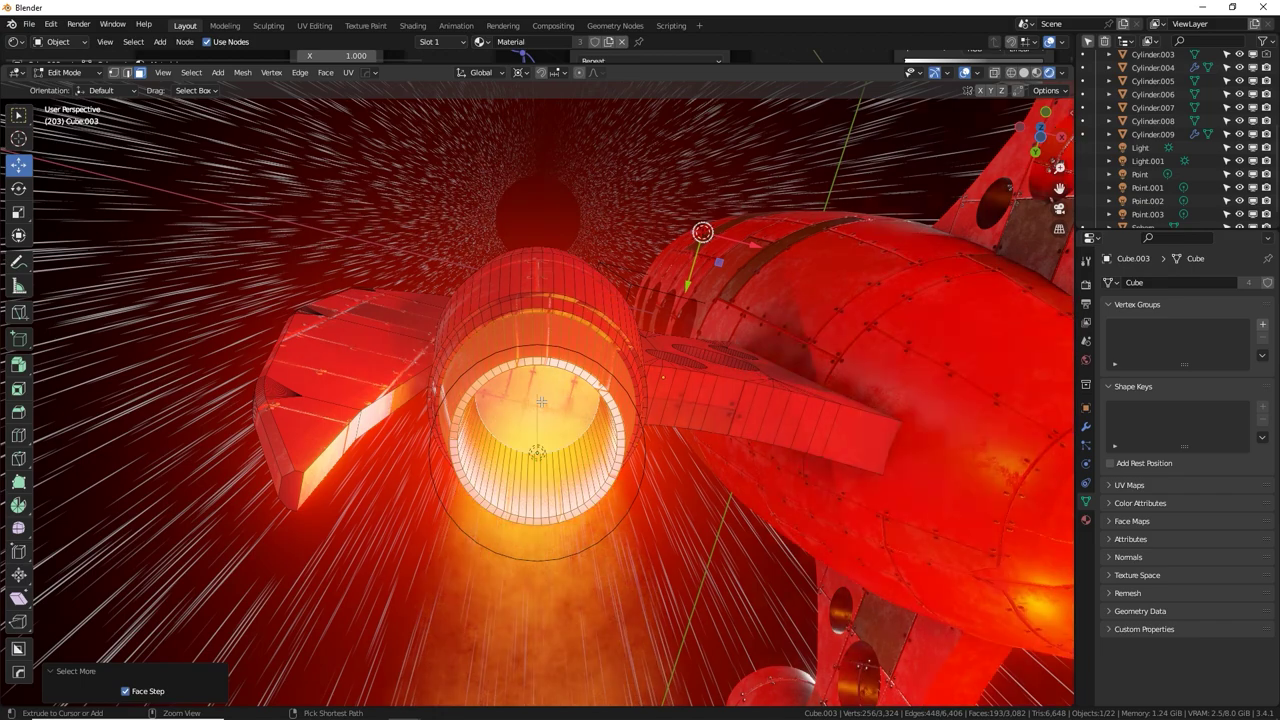
middle_click_drag(463, 473, 799, 517)
Add a second material slot with a new material, setting its metallic to 1 and roughness to 0.293.
left_click(1086, 520)
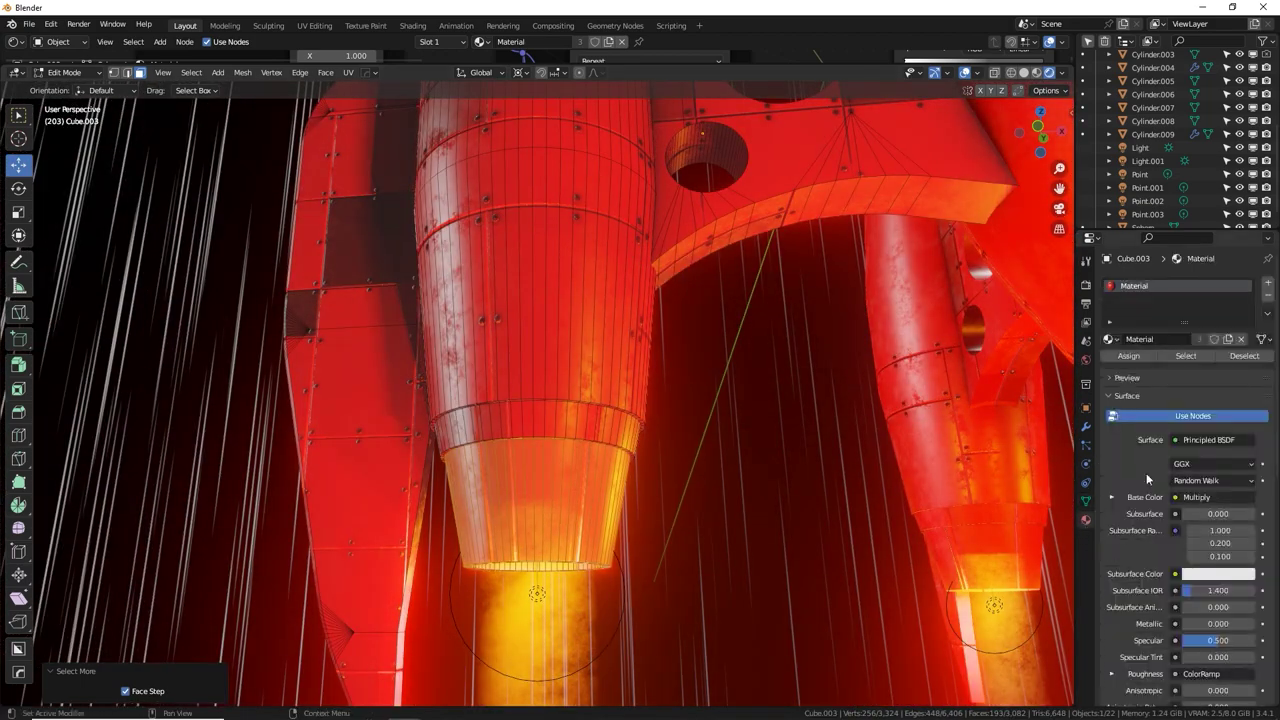
left_click(1269, 284)
left_click(1185, 366)
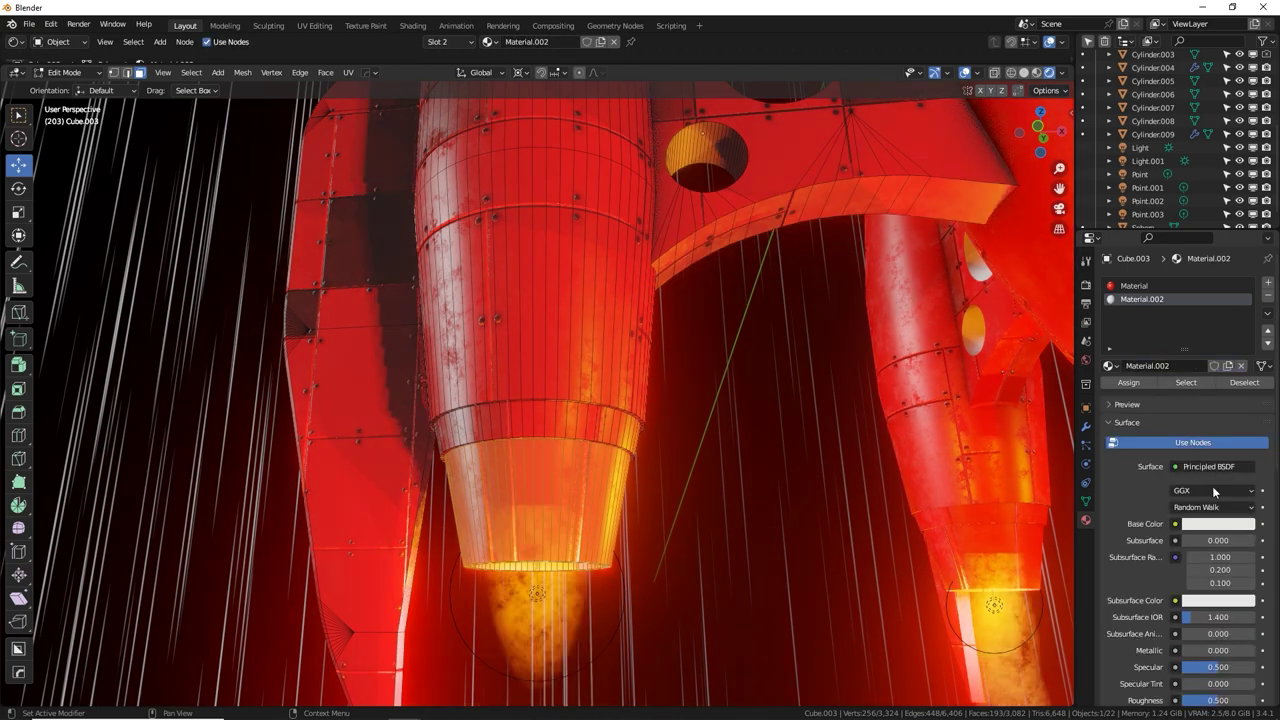
scroll(1222, 492, "down", 4)
left_click_drag(1198, 506, 1258, 506)
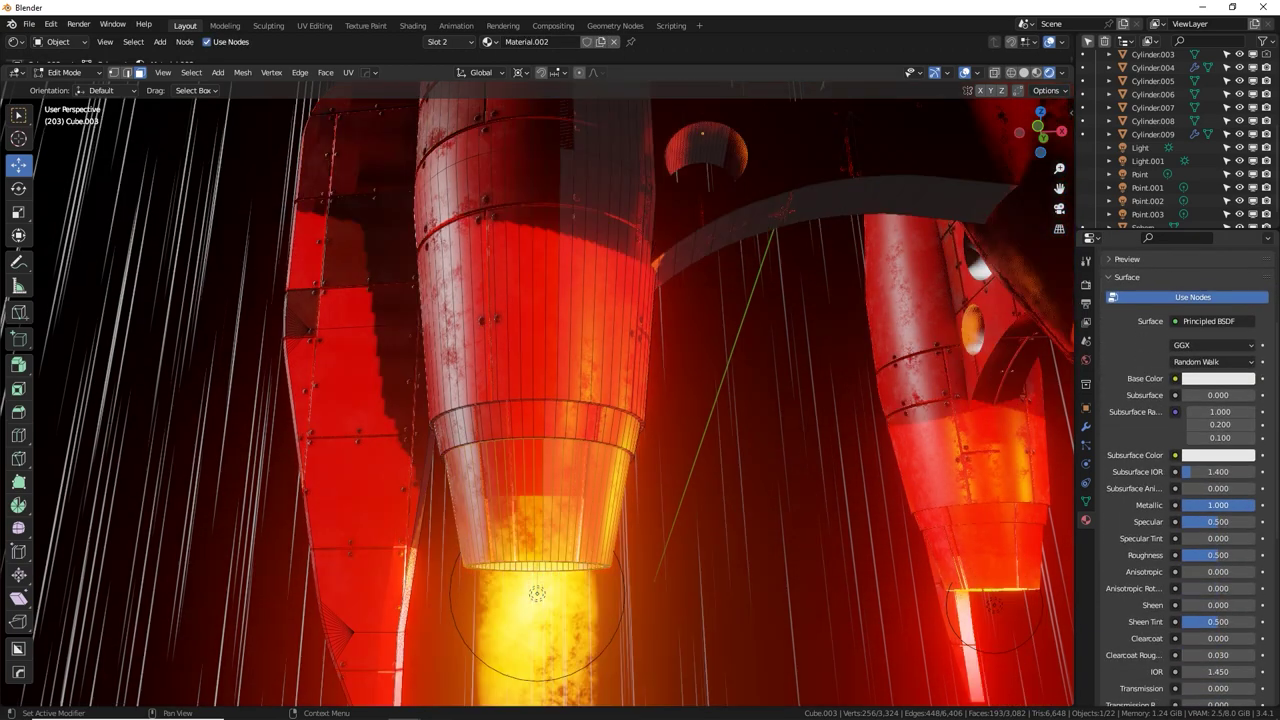
left_click_drag(1218, 555, 1160, 541)
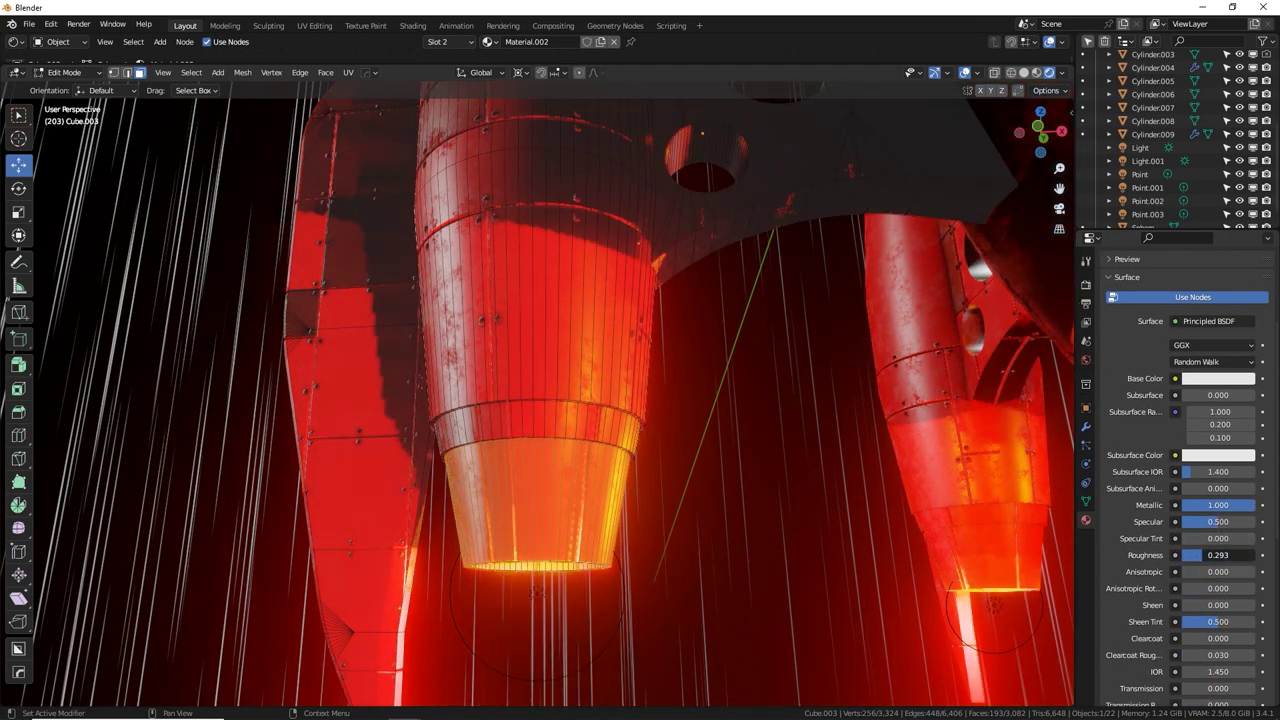
Assign the new metallic material to the selected nozzle faces and inspect them in Material Preview shading.
scroll(1120, 399, "up", 4)
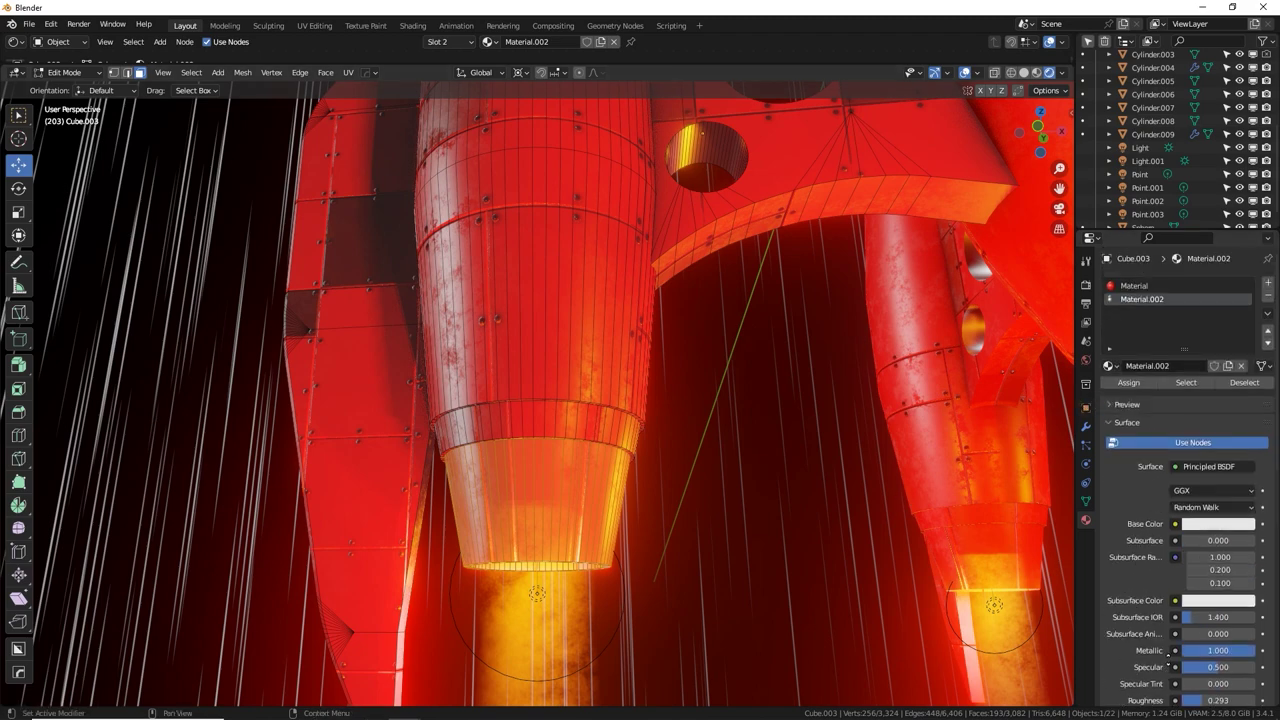
left_click(1138, 384)
middle_click_drag(790, 330, 838, 340)
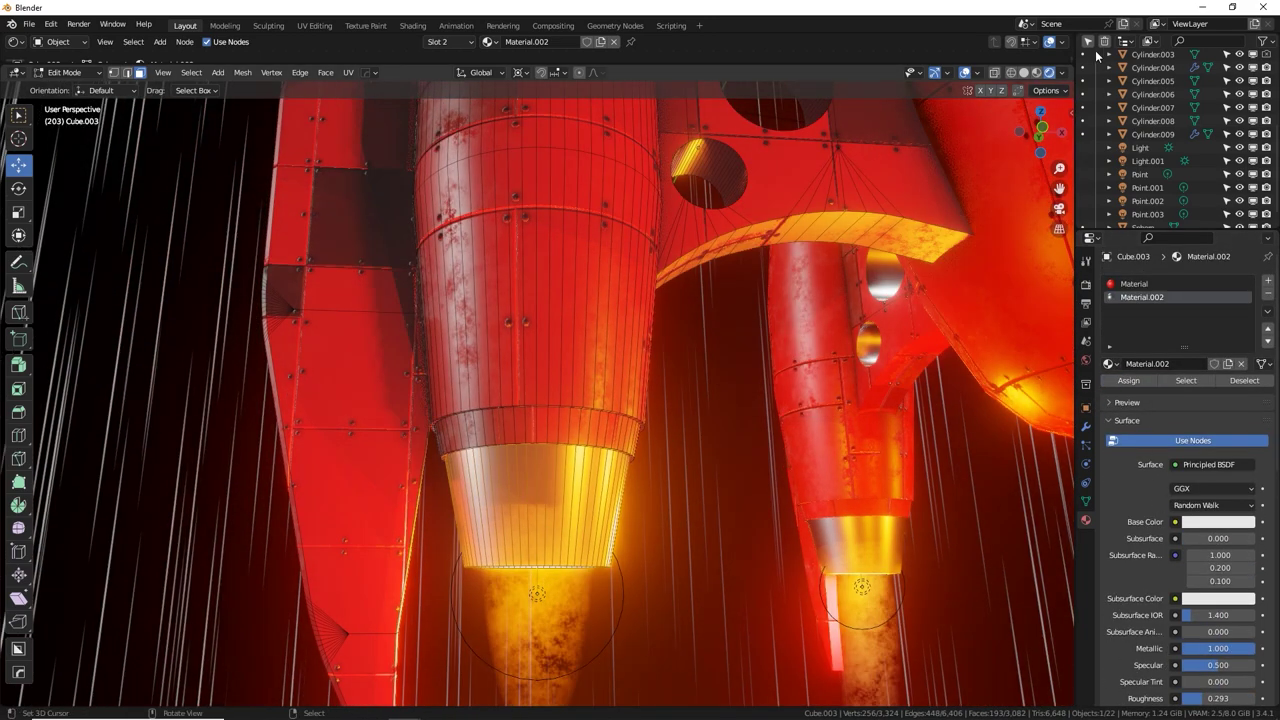
left_click(1037, 72)
mouse_move(560, 420)
middle_mouse_down()
mouse_move(543, 496)
mouse_move(541, 483)
middle_mouse_up()
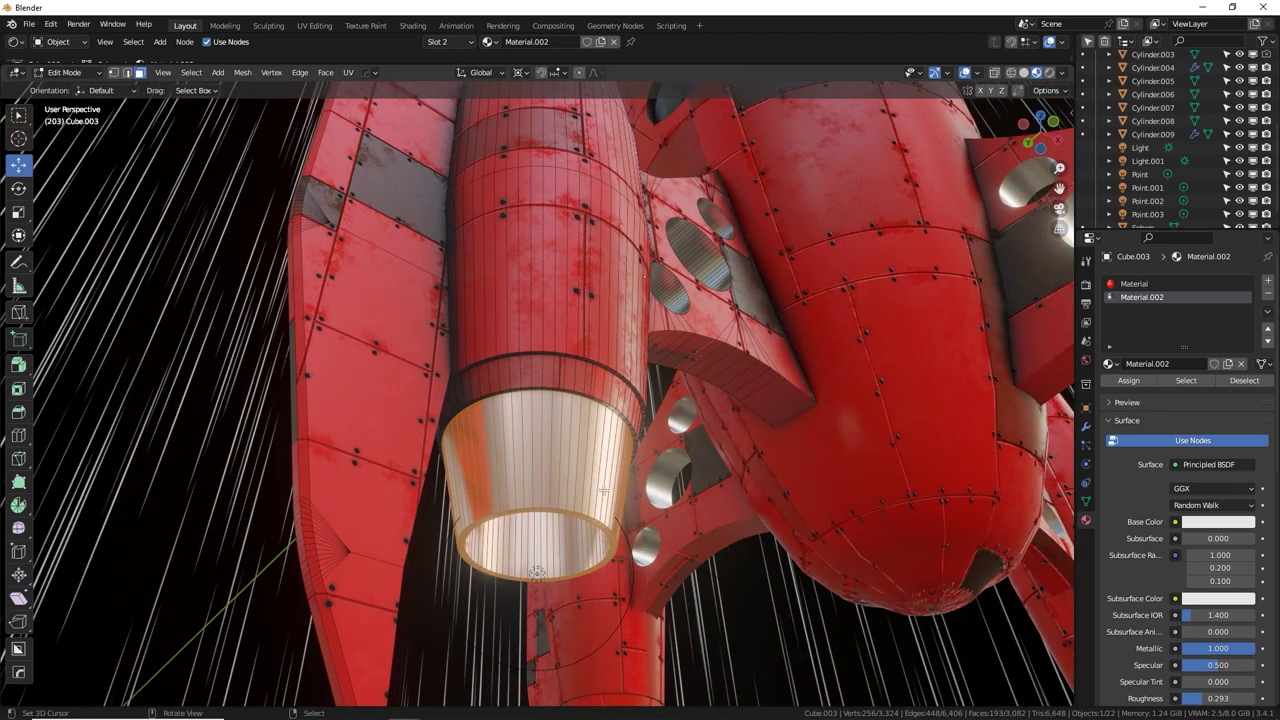
Leave Edit Mode, select the rocket's main body and set its red material's metallic to 1.
key("Tab")
left_click(832, 436)
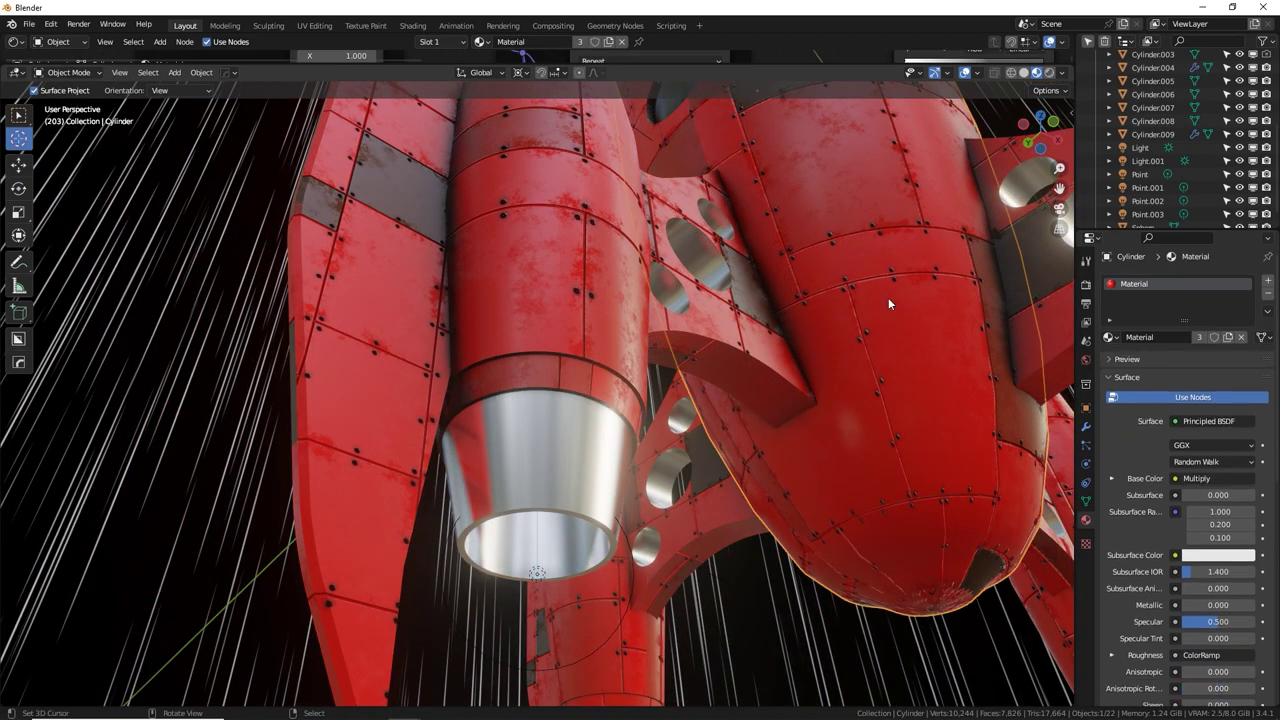
middle_click_drag(882, 376, 859, 390)
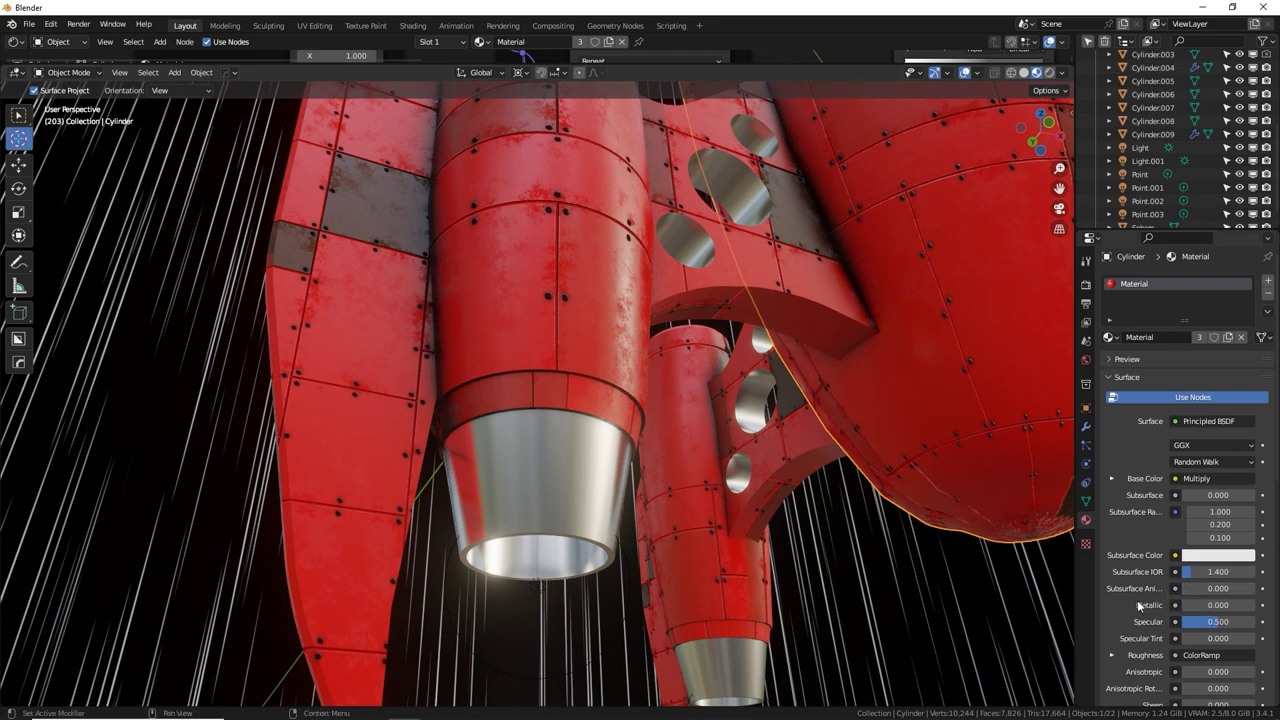
scroll(863, 354, "up", 2)
left_click_drag(1202, 608, 1252, 606)
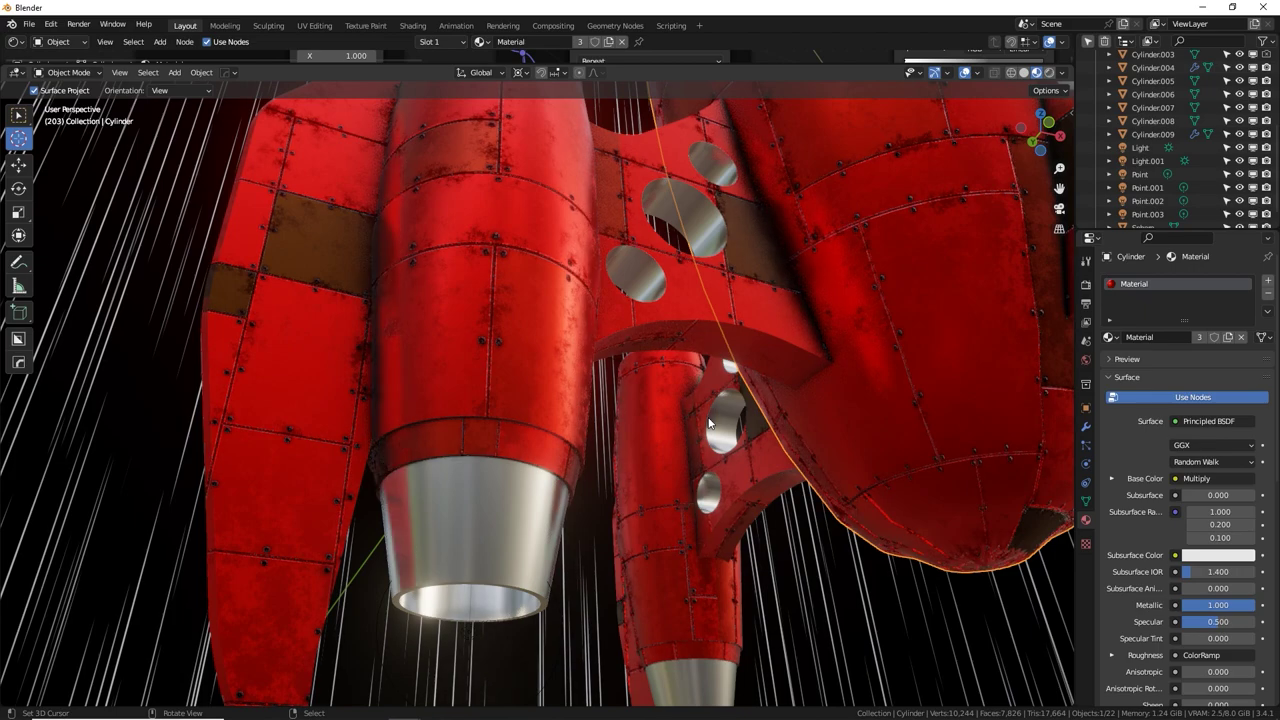
middle_click_drag(697, 425, 613, 332)
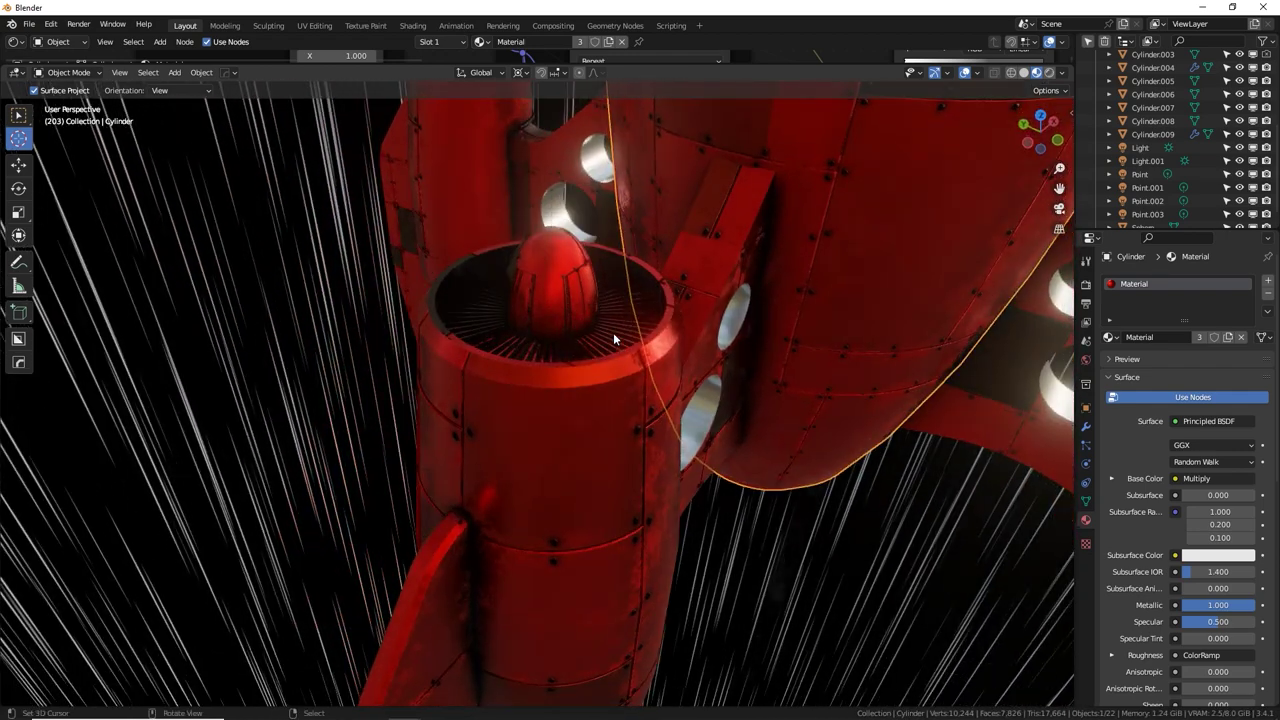
Select the face loop around the side thruster's intake rim, grow it one step and assign Material.002 to it.
key("Tab")
left_click(668, 296)
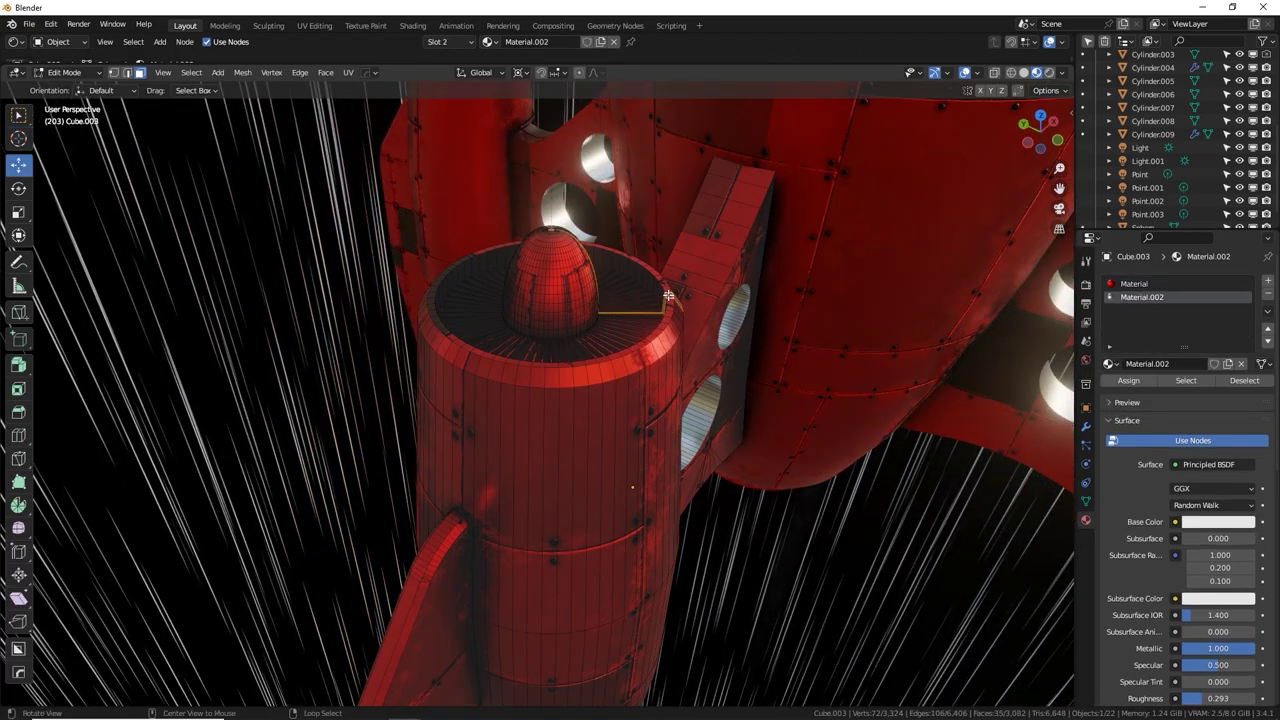
left_click(667, 290, "alt")
key("ctrl+KP_Add")
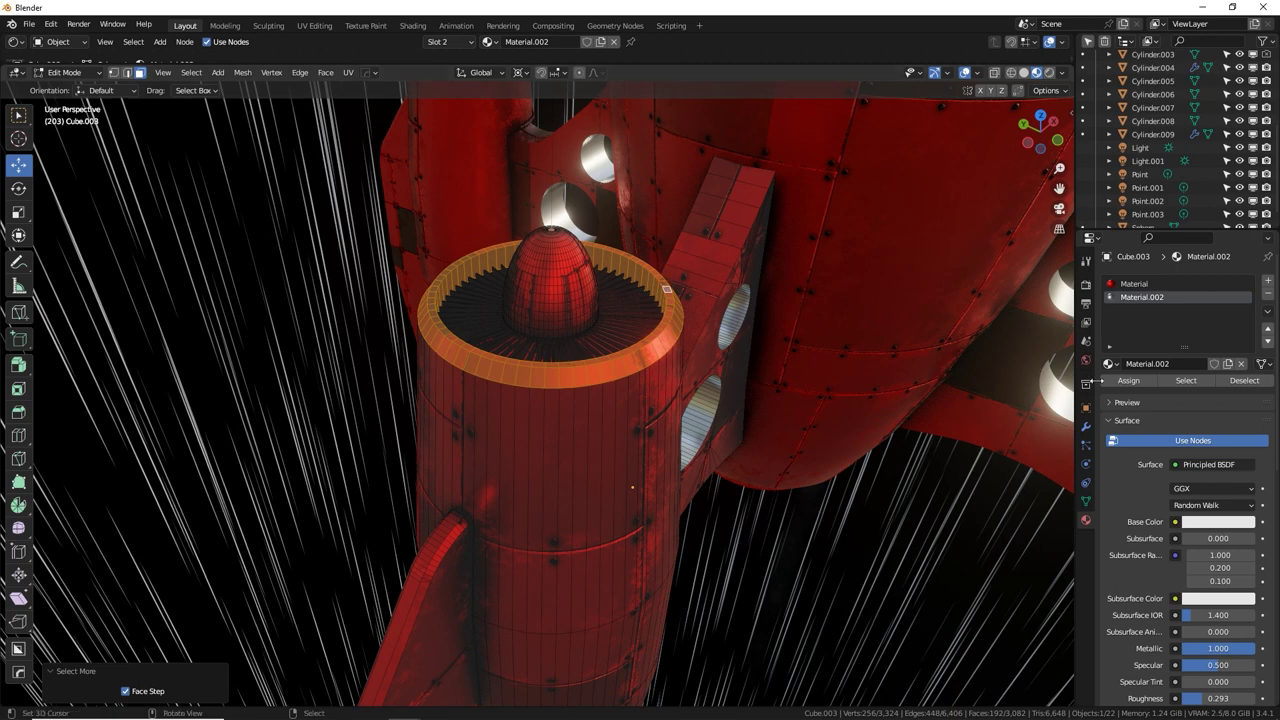
left_click(1129, 381)
key("Tab")
Switch to the rocket's main body and select the ring of faces at its bottom end in Edit Mode.
middle_click_drag(768, 416, 646, 465)
scroll(751, 395, "down", 3)
scroll(743, 576, "up", 5)
key("Tab")
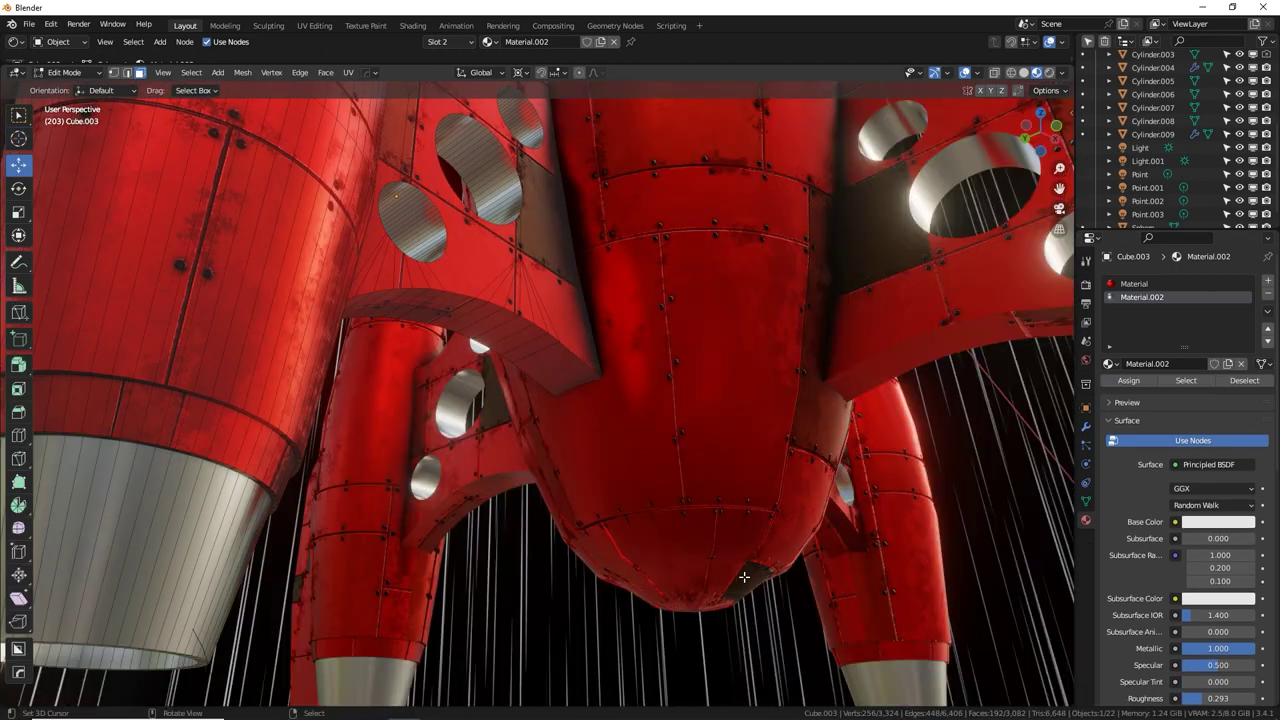
key("Tab")
right_click(750, 532)
key("Tab")
right_click(733, 597, "alt")
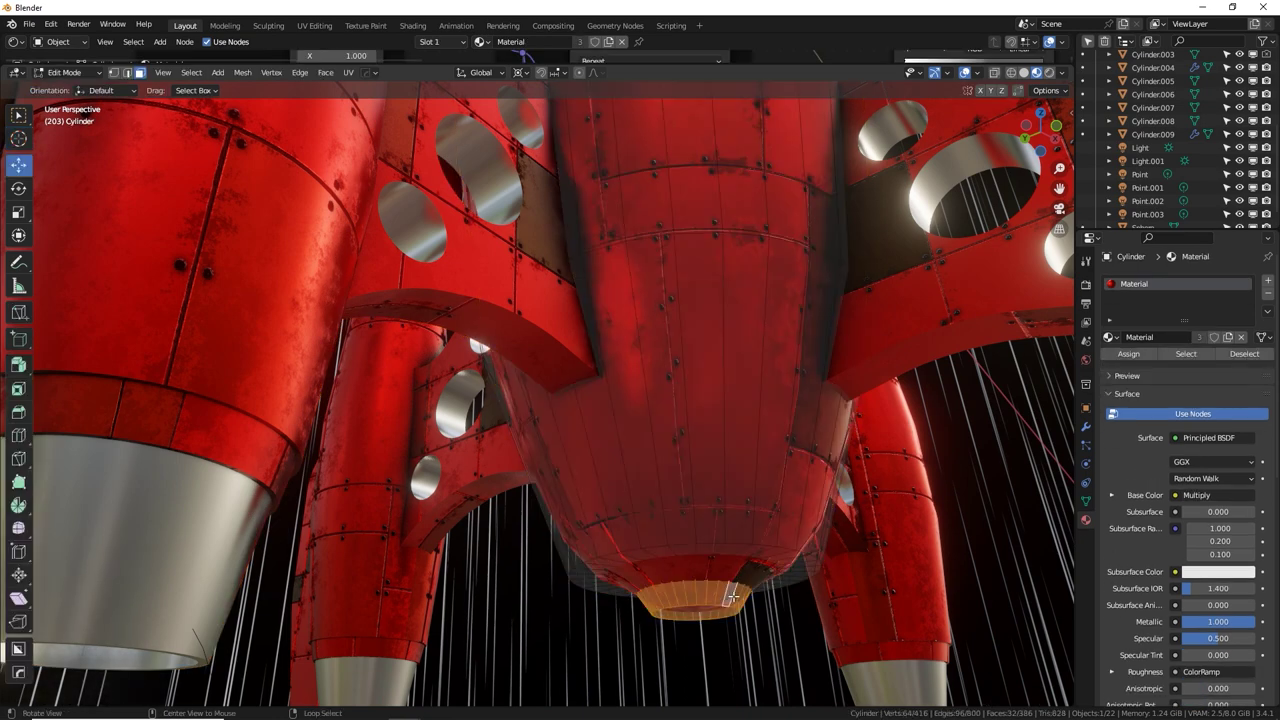
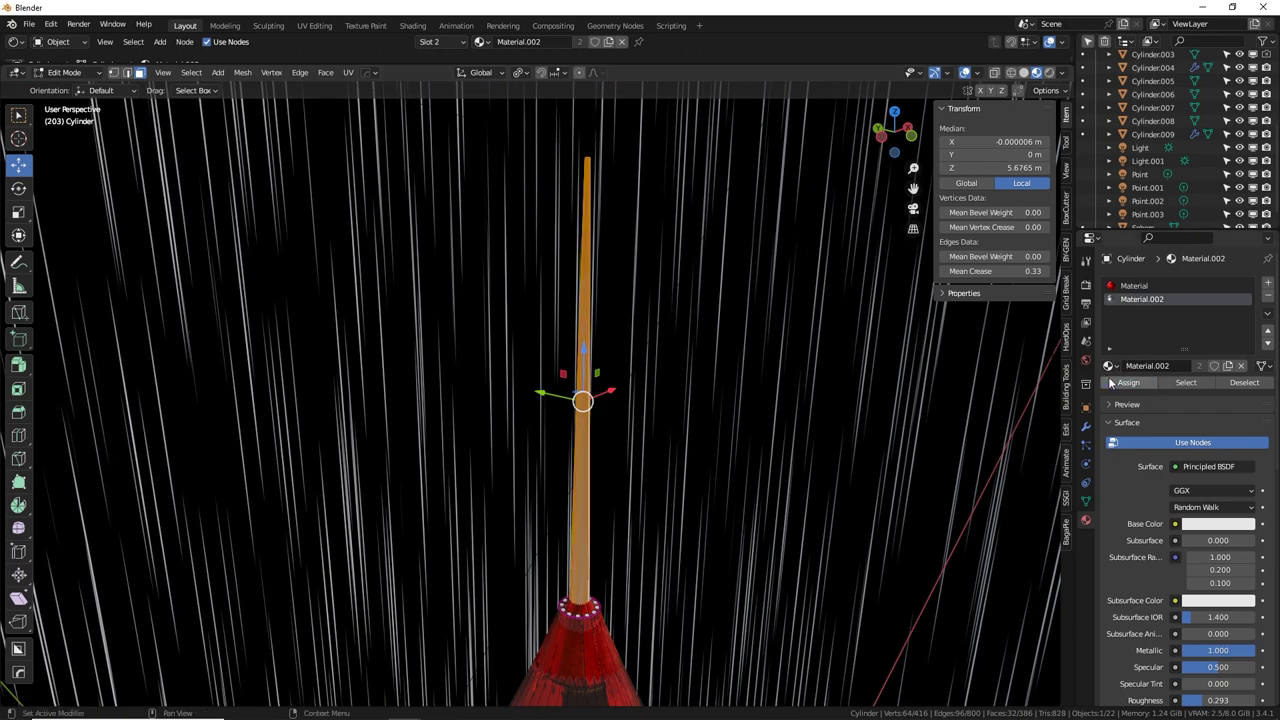
Select the end face at the tip of the nose spire and assign Material.002 to it.
key("Tab")
middle_click_drag(574, 346, 606, 354)
key("Tab")
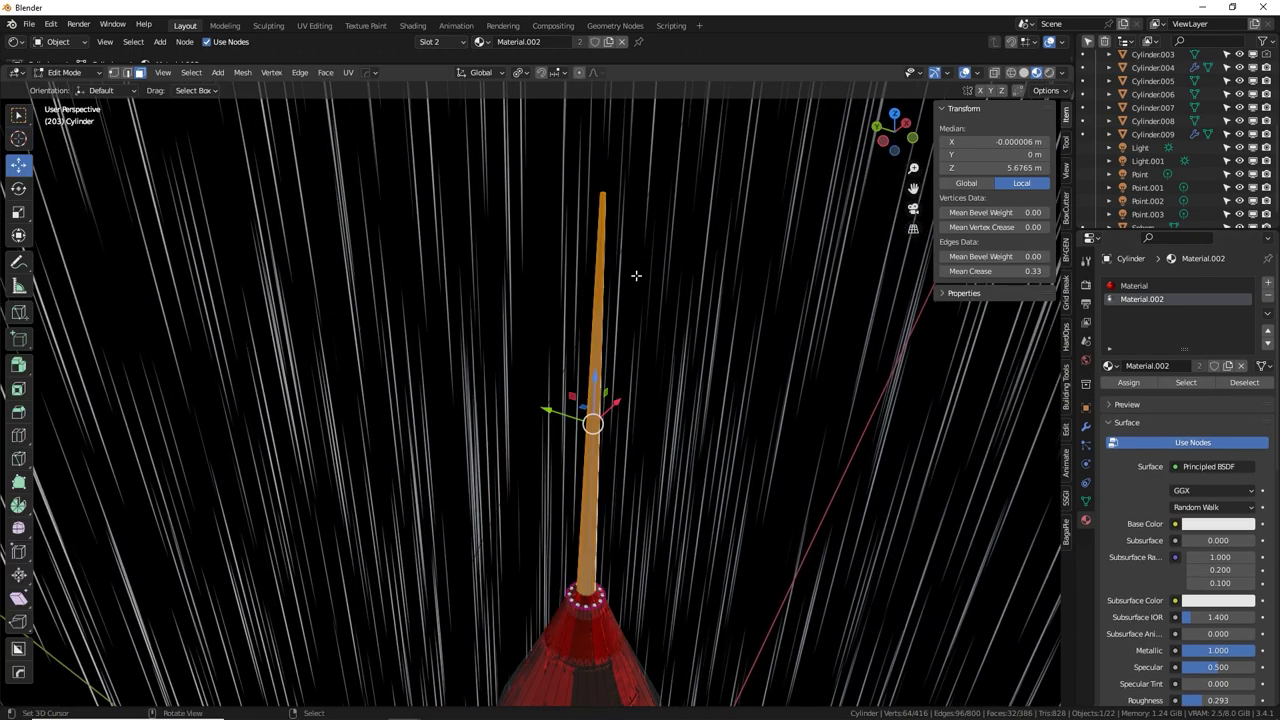
middle_click_drag(636, 276, 650, 250)
key("Tab")
scroll(629, 302, "up", 2)
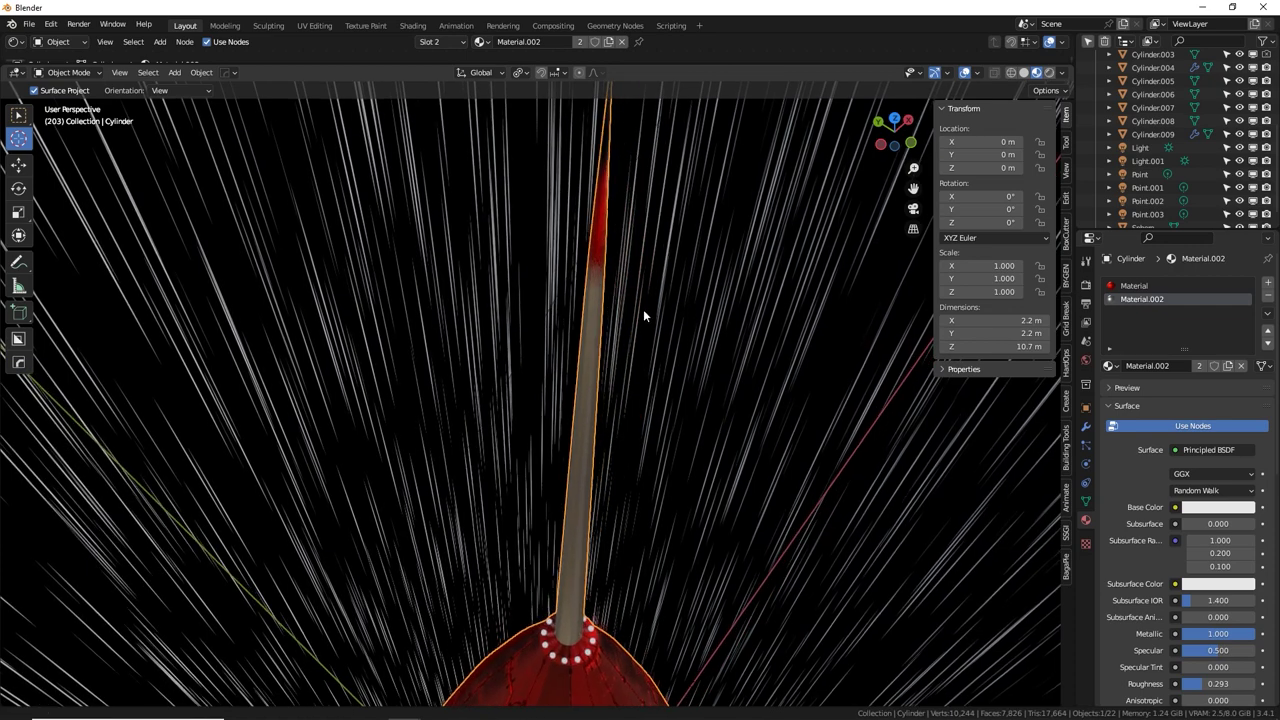
mouse_move(644, 311)
middle_mouse_down()
mouse_move(581, 373)
mouse_move(576, 320)
mouse_move(570, 390)
mouse_move(632, 382)
middle_mouse_up()
key("Tab")
left_click(546, 395)
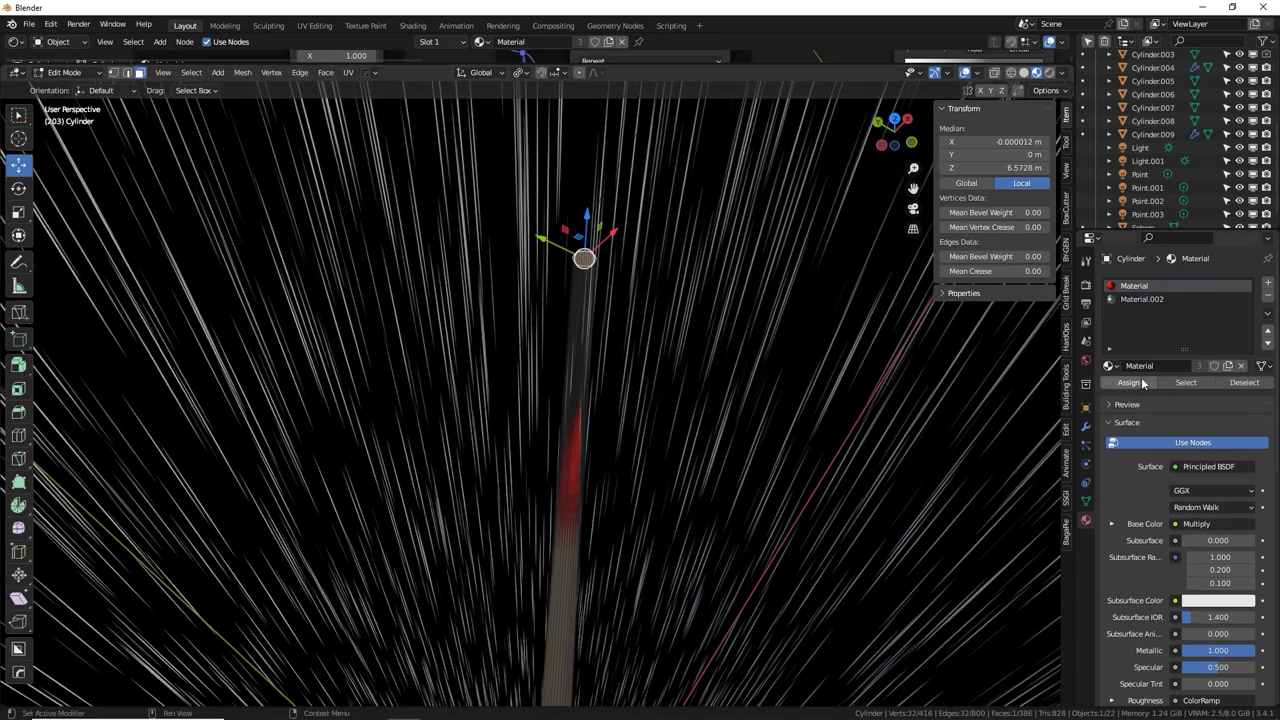
left_click(1122, 298)
left_click(1128, 382)
key("Tab")
mouse_move(808, 426)
middle_mouse_down()
mouse_move(687, 441)
mouse_move(687, 416)
mouse_move(660, 449)
mouse_move(666, 394)
mouse_move(603, 414)
mouse_move(650, 360)
mouse_move(643, 349)
mouse_move(680, 477)
mouse_move(698, 351)
mouse_move(543, 507)
middle_mouse_up()
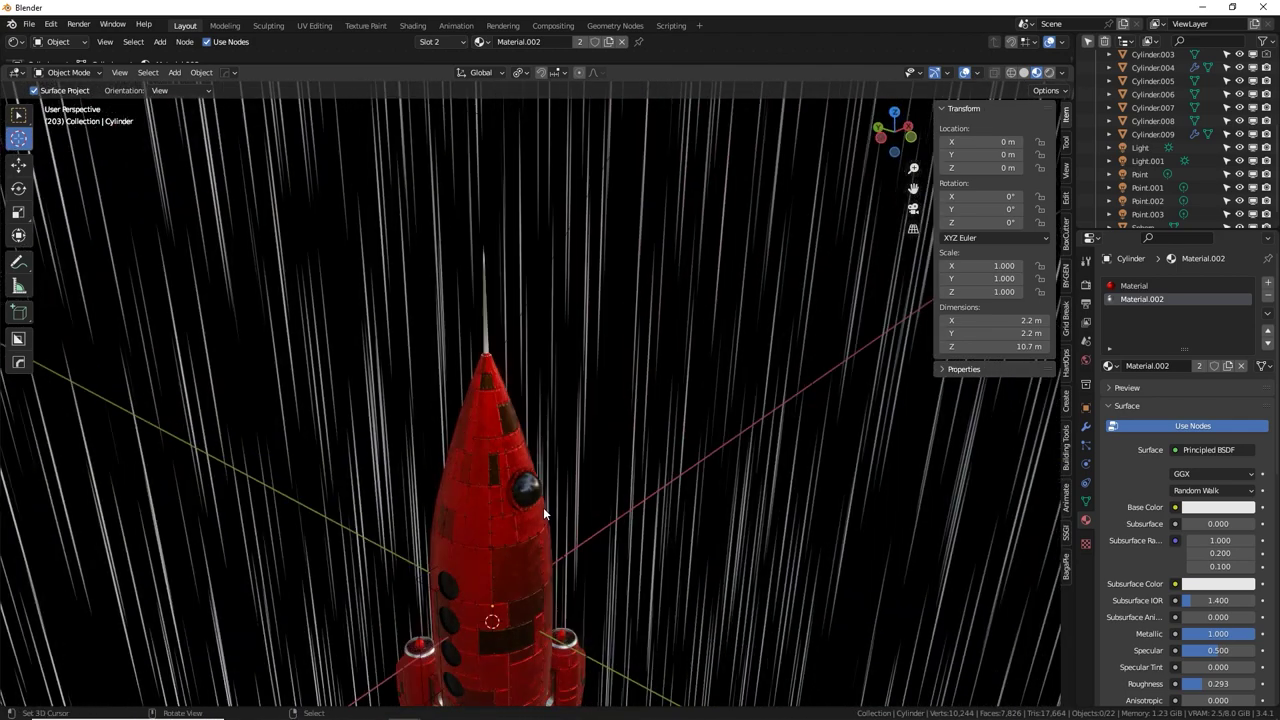
Select the round frame object surrounding the dark dome window on the rocket's nose.
scroll(543, 507, "up", 10)
right_click(607, 251)
key("Tab")
key("Tab")
middle_click_drag(607, 251, 537, 303, "shift")
scroll(605, 251, "up", 4)
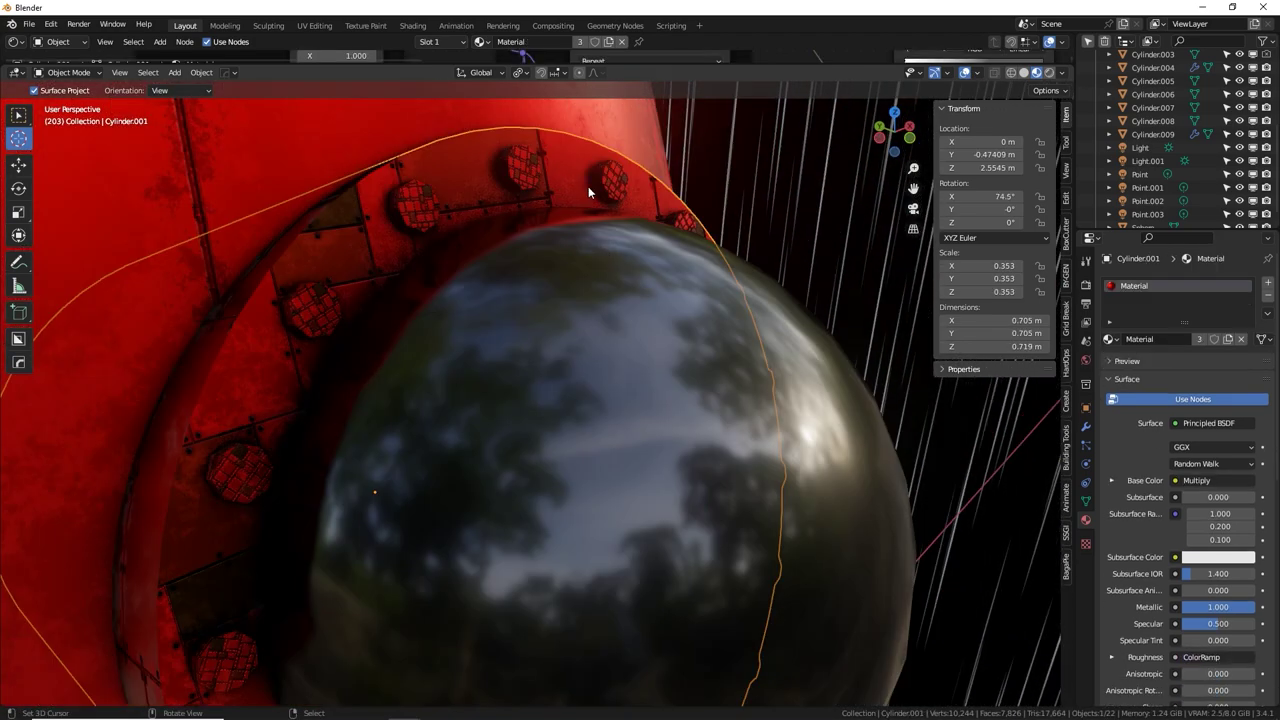
Select all bolts on the window frame by taking one bolt's linked faces and extending to similar faces by perimeter.
key("Tab")
left_click(531, 171)
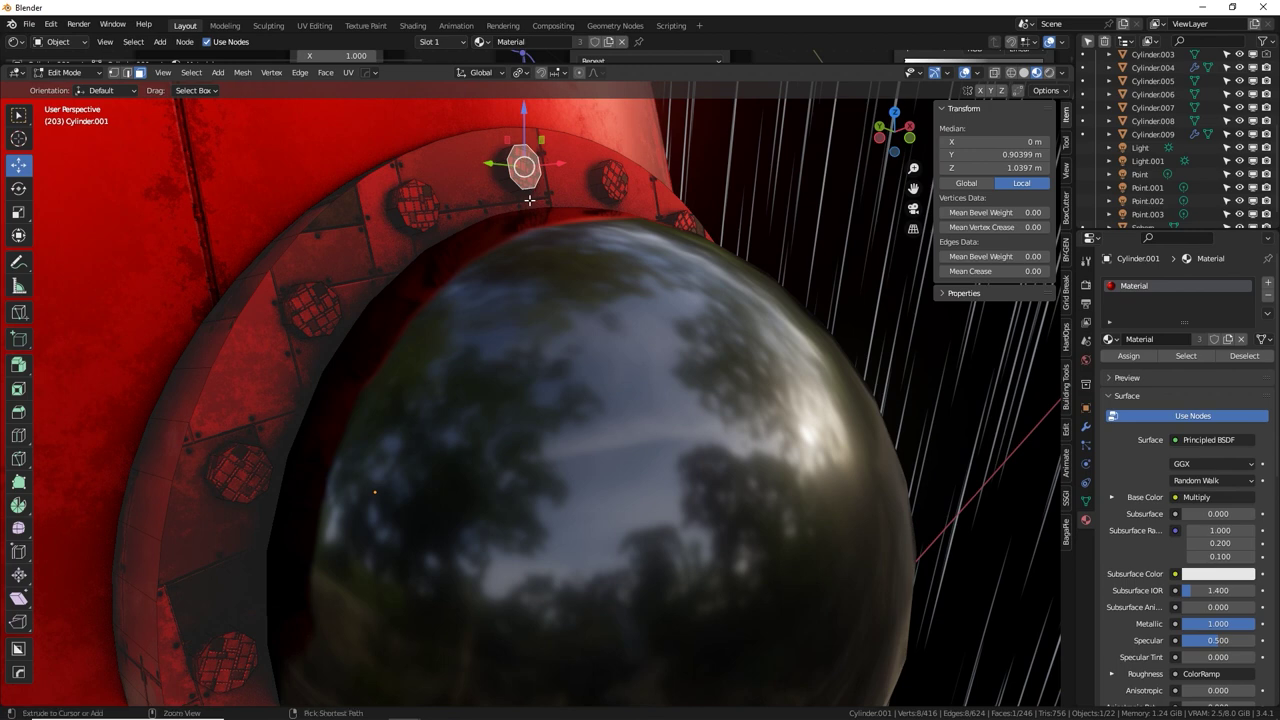
key("ctrl+l")
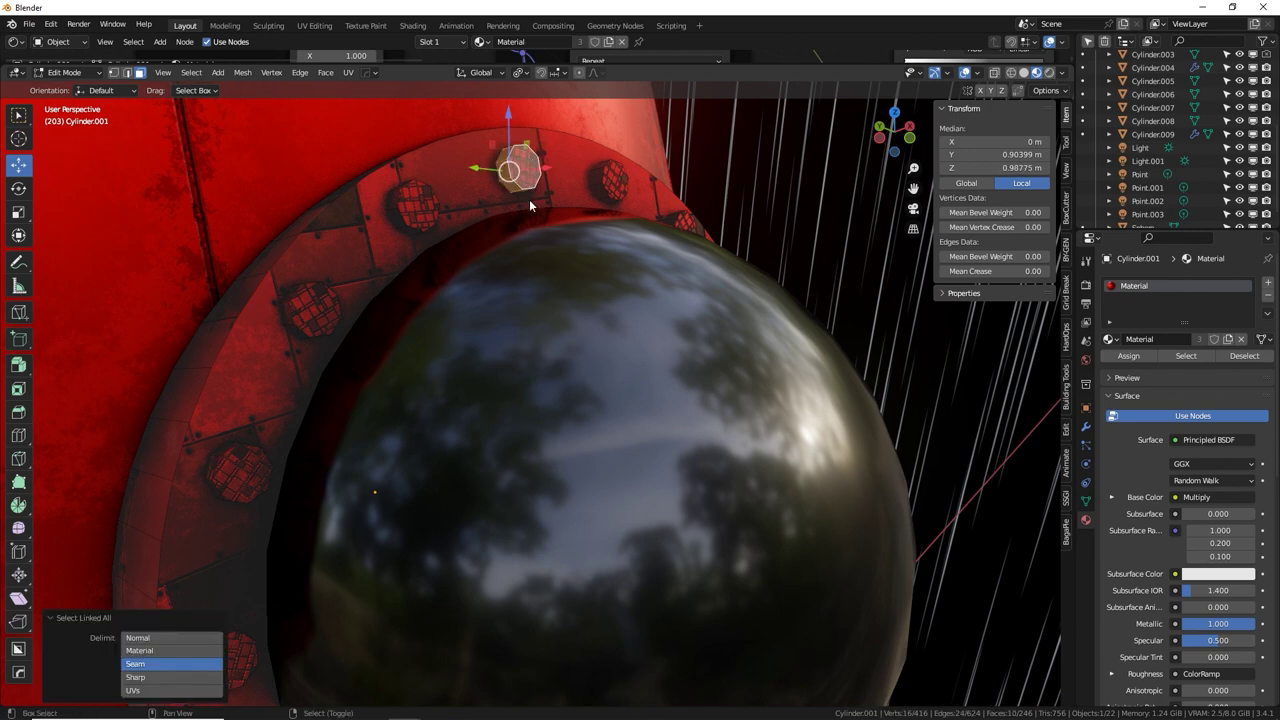
key("shift+g")
left_click(471, 245)
scroll(652, 324, "down", 5)
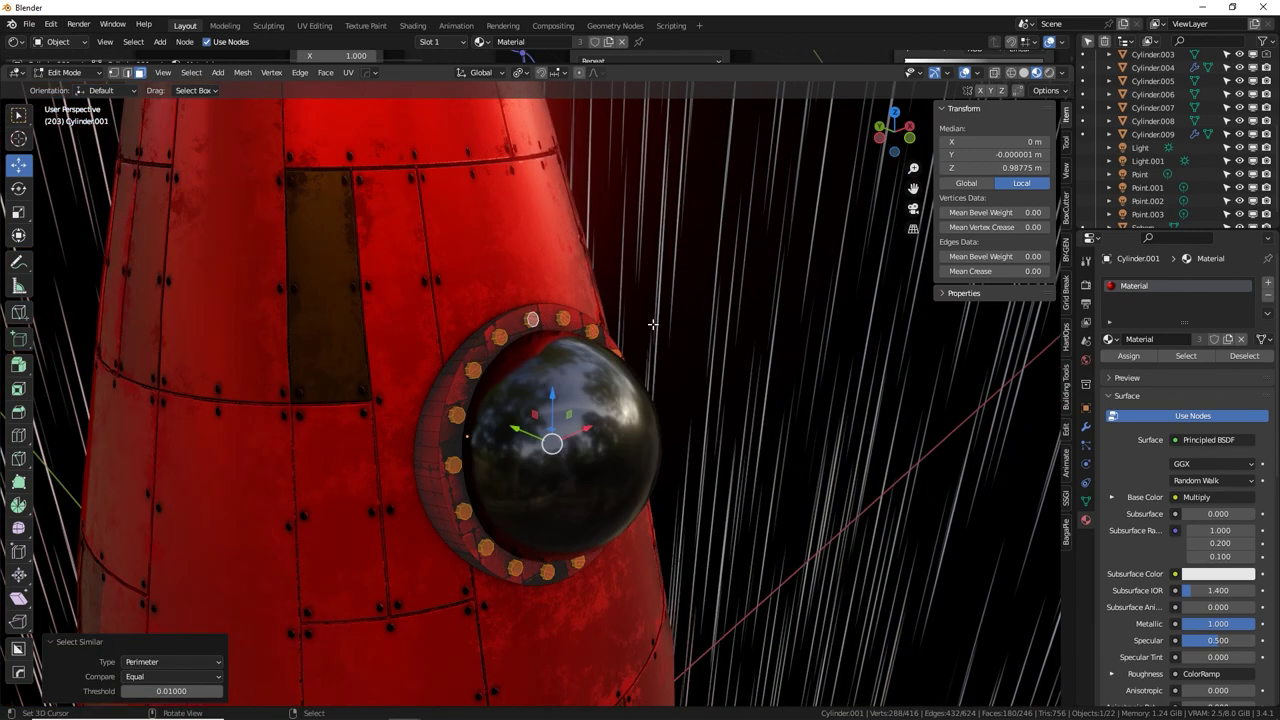
middle_click_drag(652, 324, 908, 341)
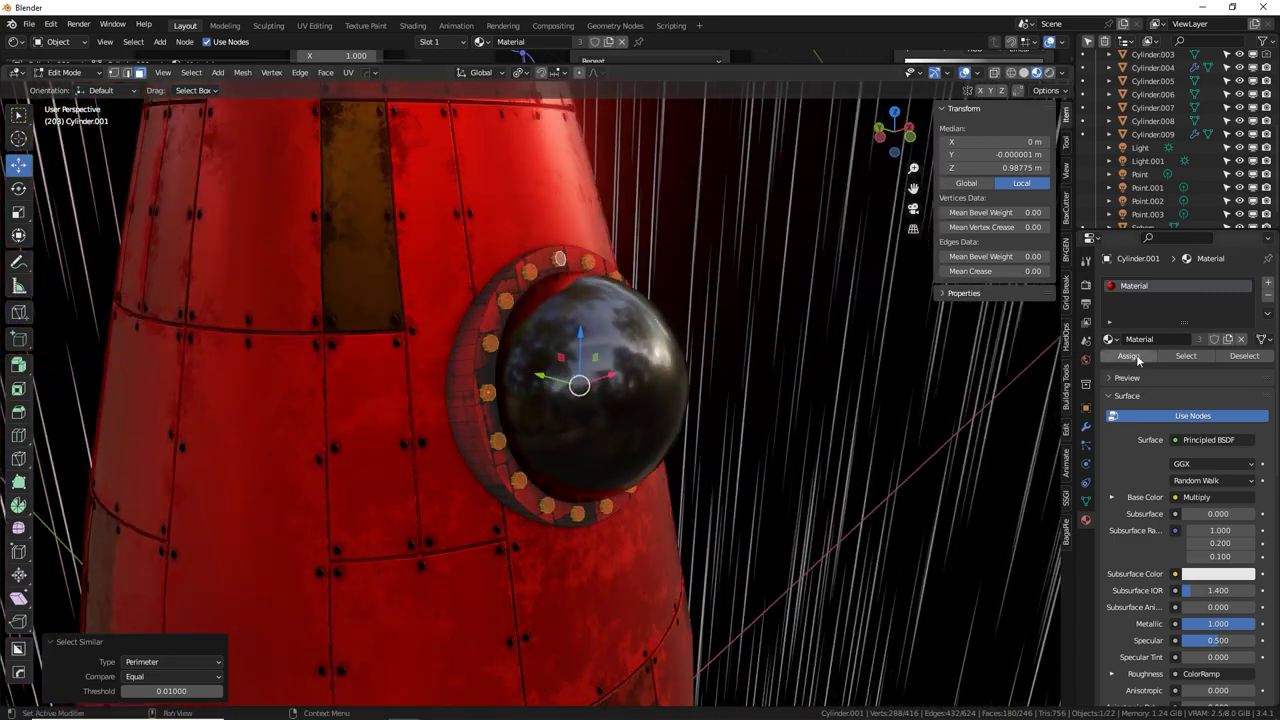
Add a second material slot to the window frame, load Material.002 and assign it to the selected bolts.
left_click(1268, 285)
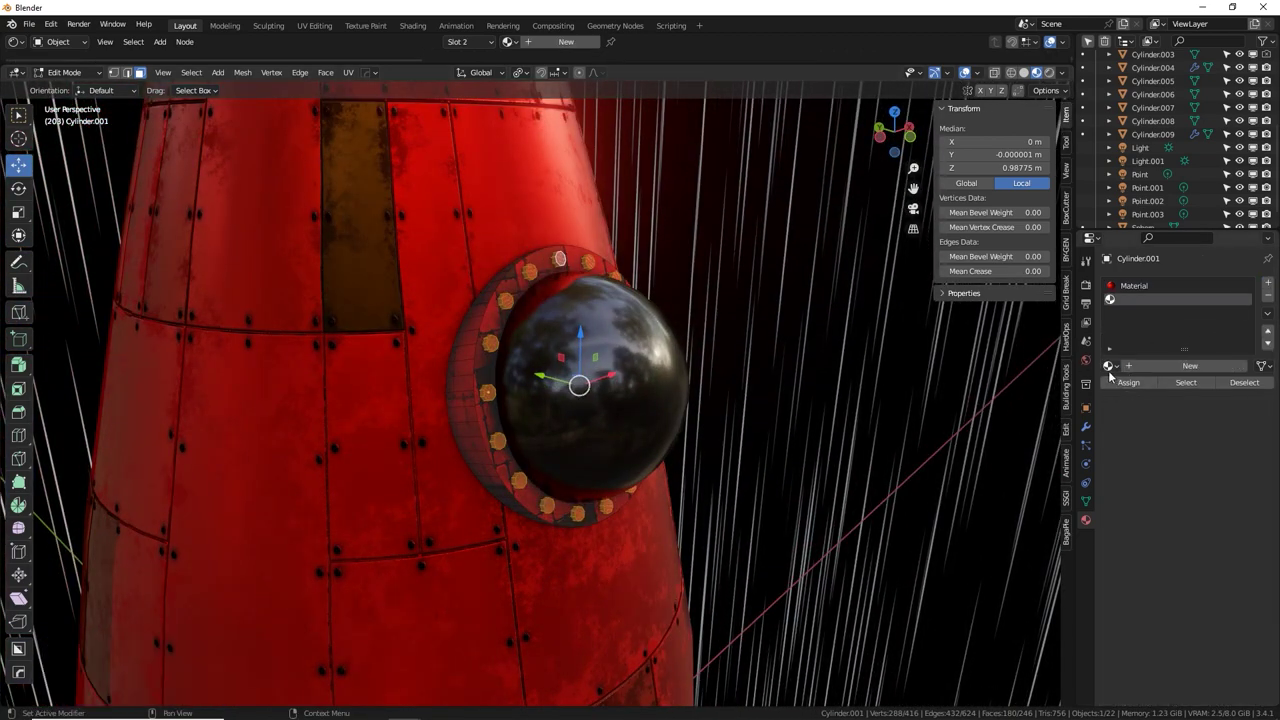
left_click(1109, 366)
left_click(1106, 410)
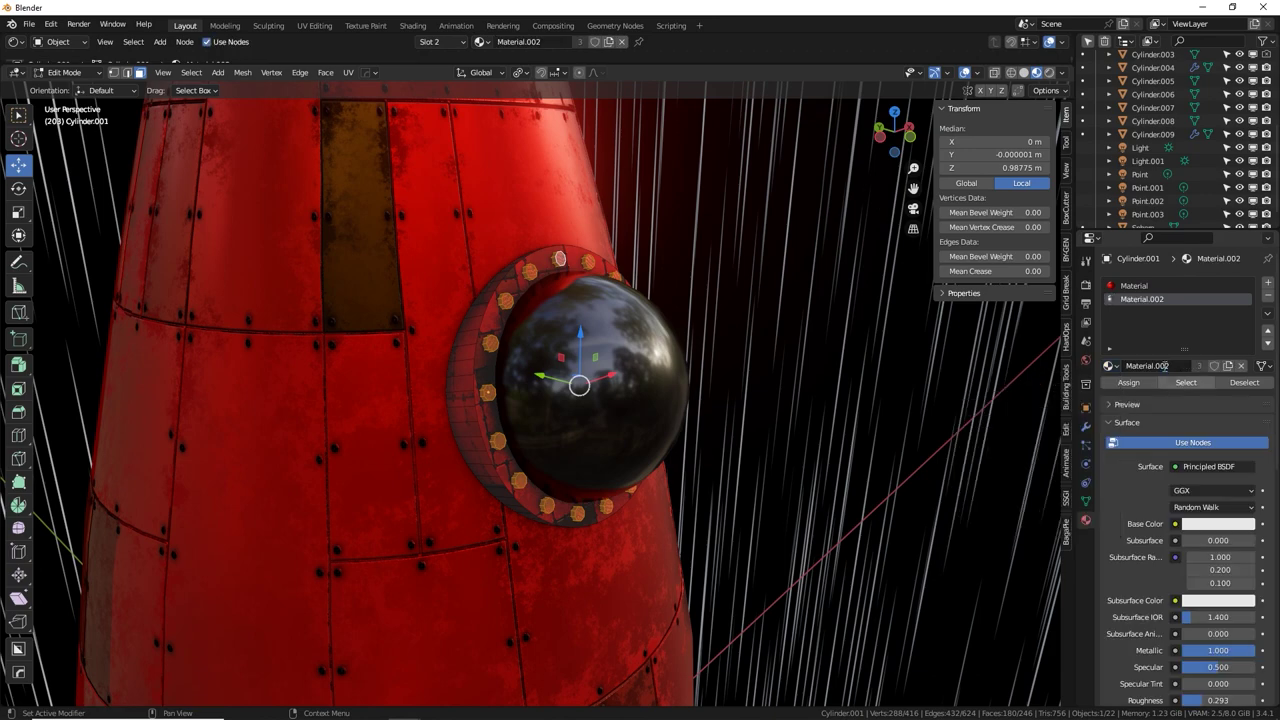
left_click(1146, 383)
key("Tab")
Apply the existing Silver material to the ring of bolts around the nose spire's base, then clear the selection.
middle_click_drag(629, 372, 558, 378)
scroll(590, 370, "up", 4)
right_click(600, 350)
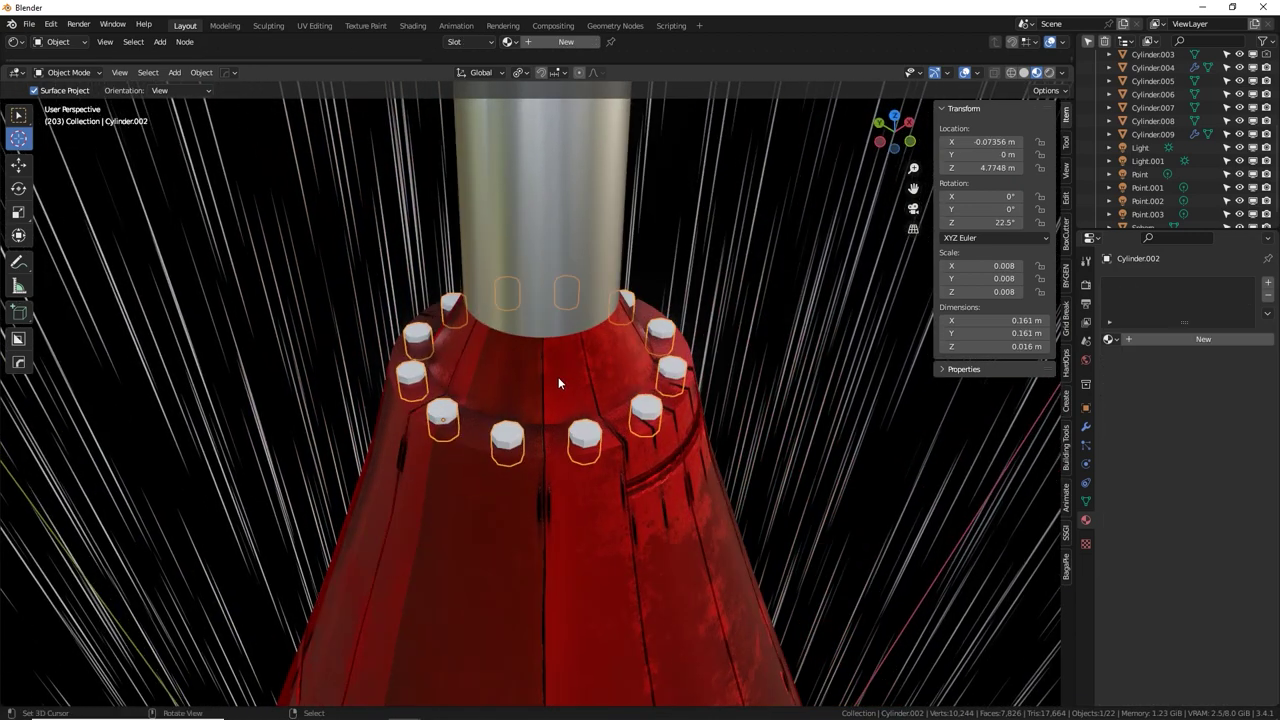
left_click(1108, 339)
left_click(1007, 385)
key("alt+a")
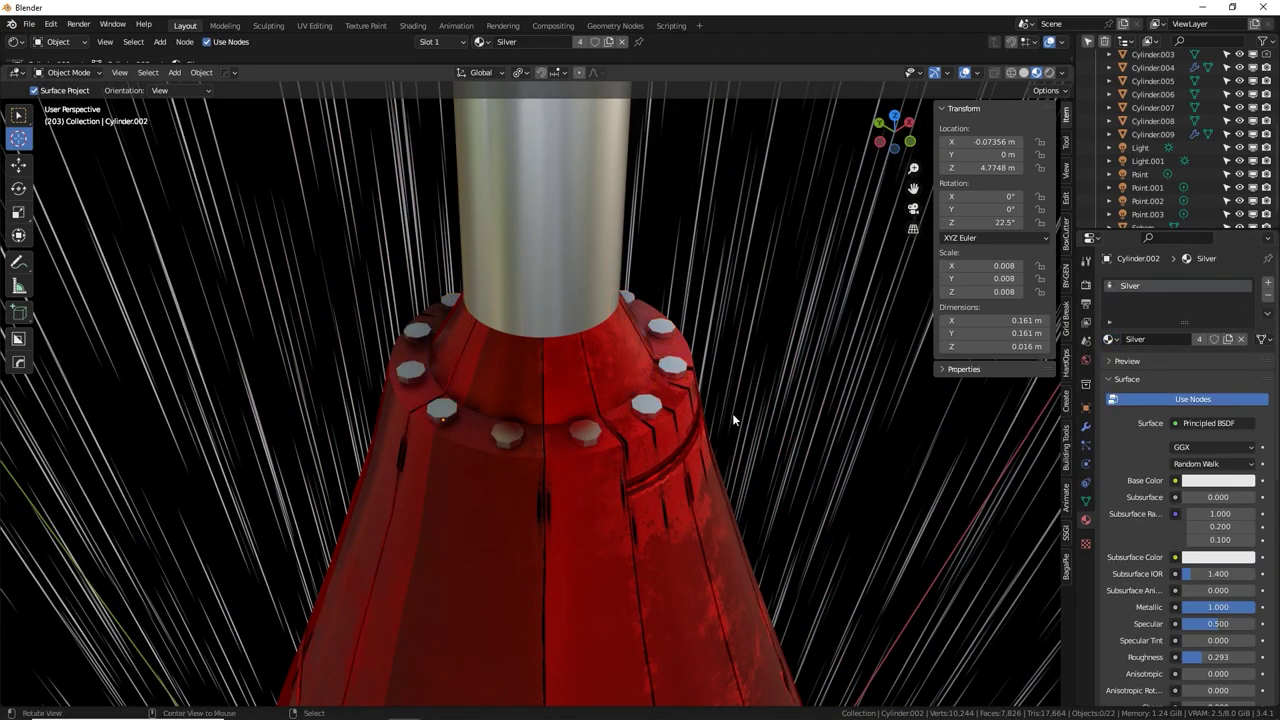
Inspect the hull's panel seams, rivets and surface wear up close, and the whole rocket from several sides.
scroll(734, 415, "down", 8)
middle_click_drag(750, 434, 752, 368)
middle_click_drag(728, 500, 716, 301, "shift")
scroll(710, 385, "down", 1)
scroll(716, 306, "down", 4)
middle_click_drag(718, 372, 606, 342)
scroll(608, 350, "up", 7)
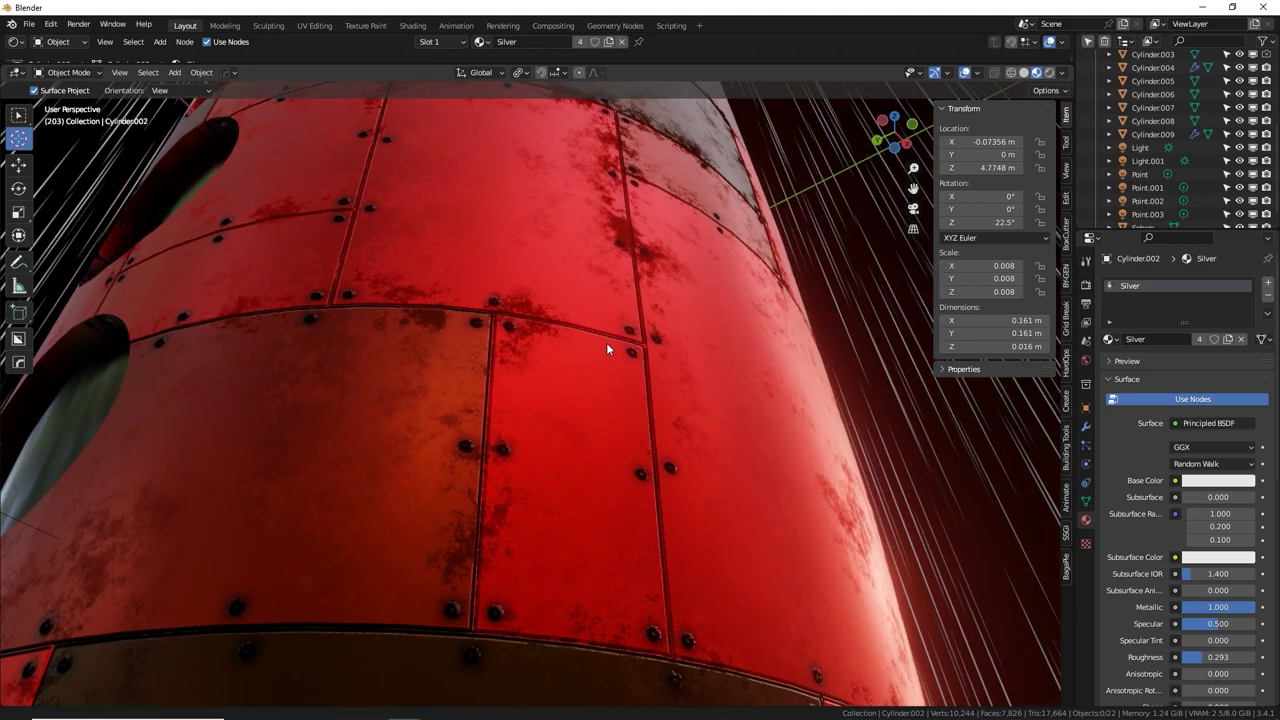
scroll(604, 346, "up", 4)
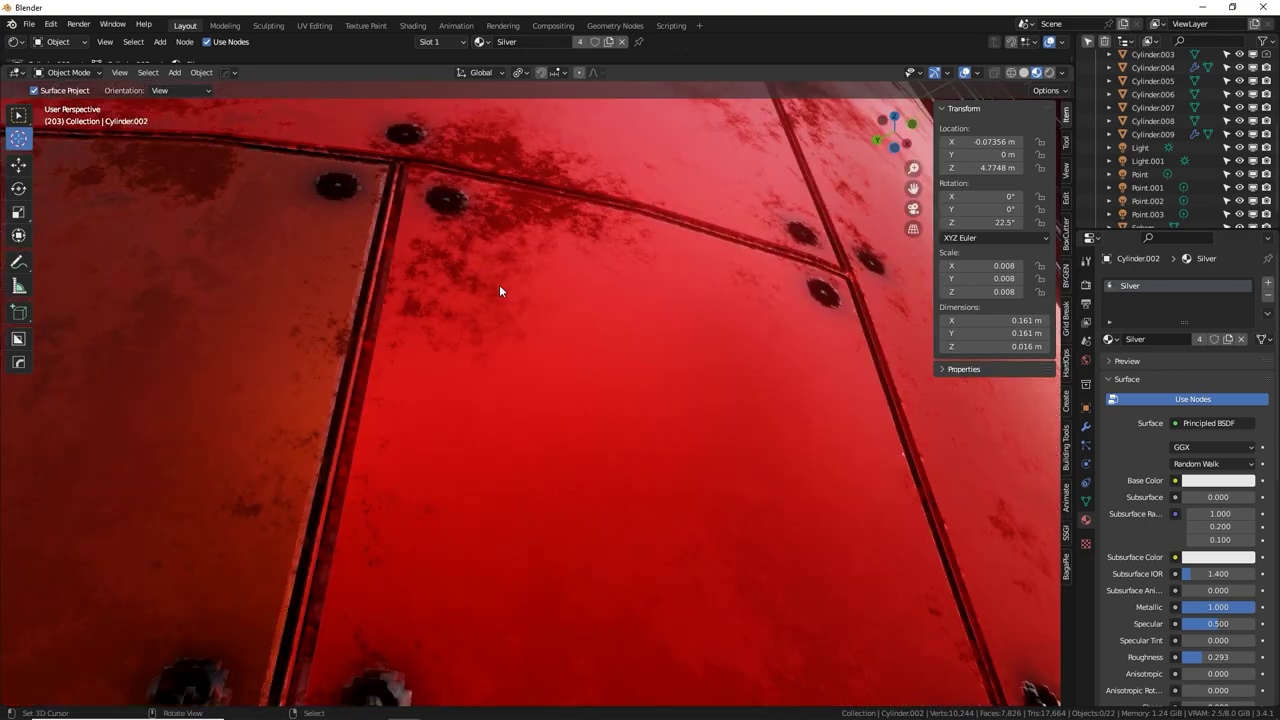
scroll(520, 320, "down", 4)
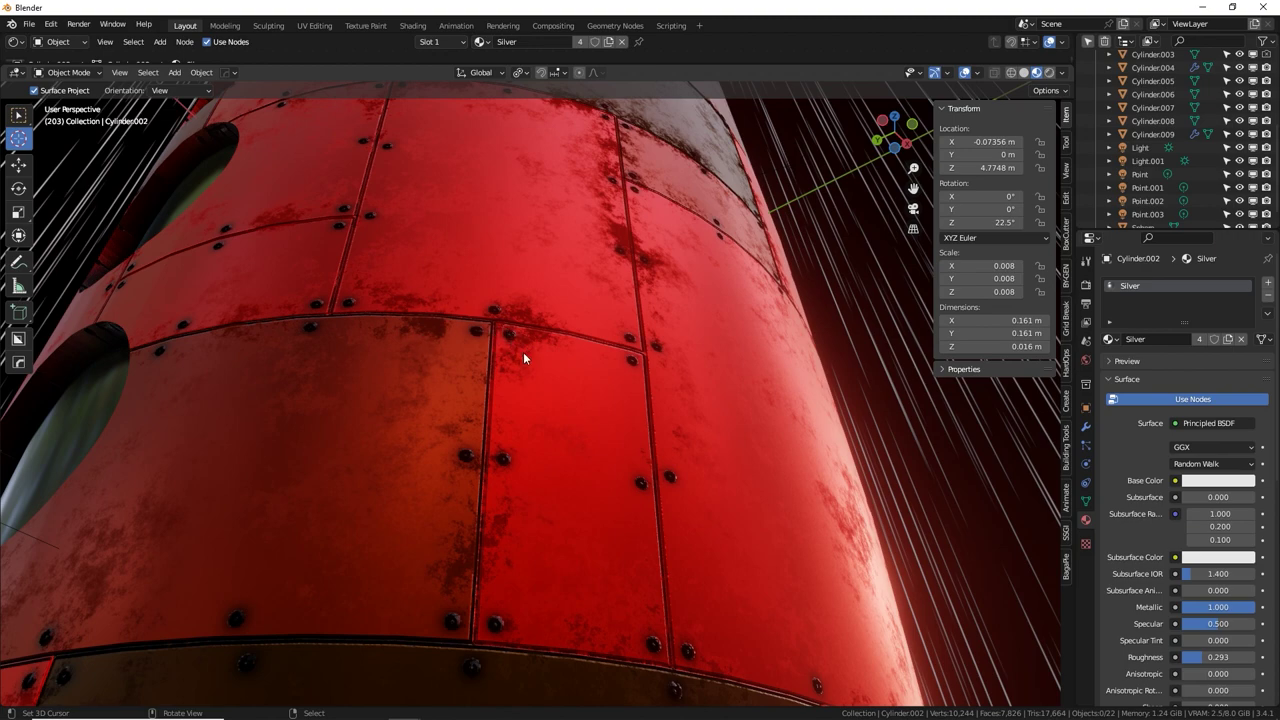
scroll(488, 350, "down", 8)
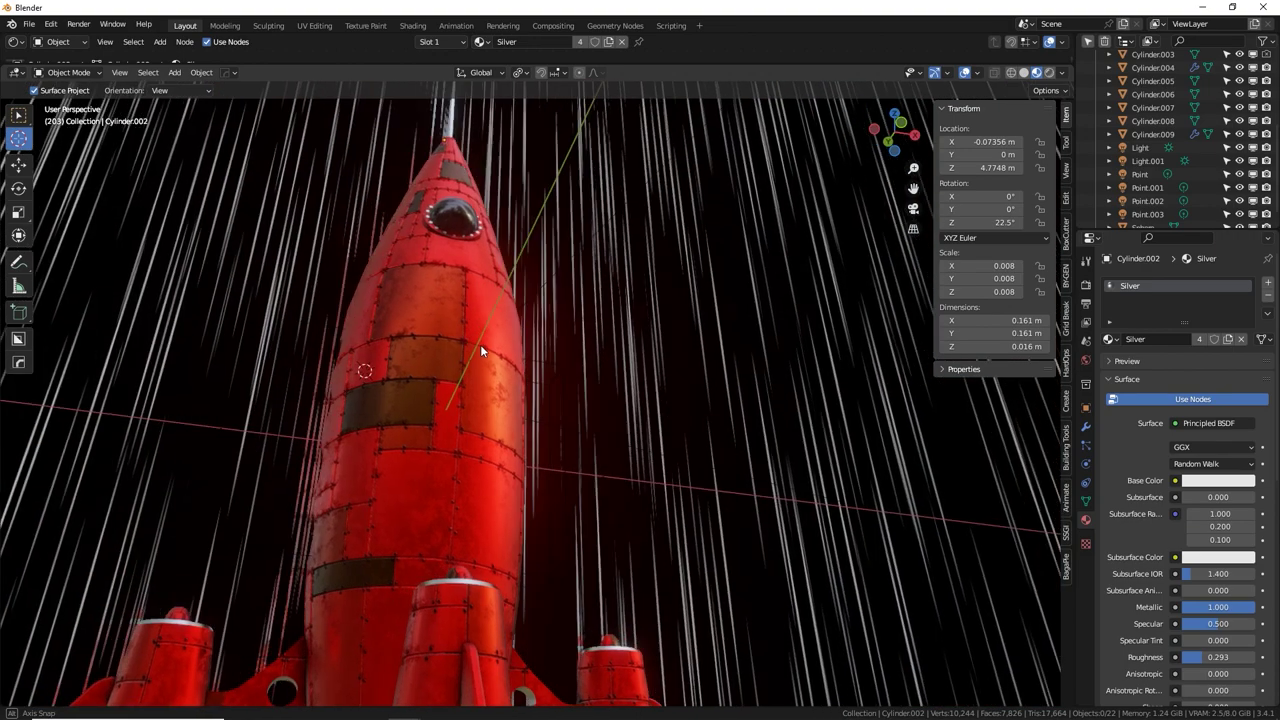
middle_click_drag(480, 344, 771, 346)
Select the large starfield cylinder around the rocket and rename it Stars.
left_click(771, 346)
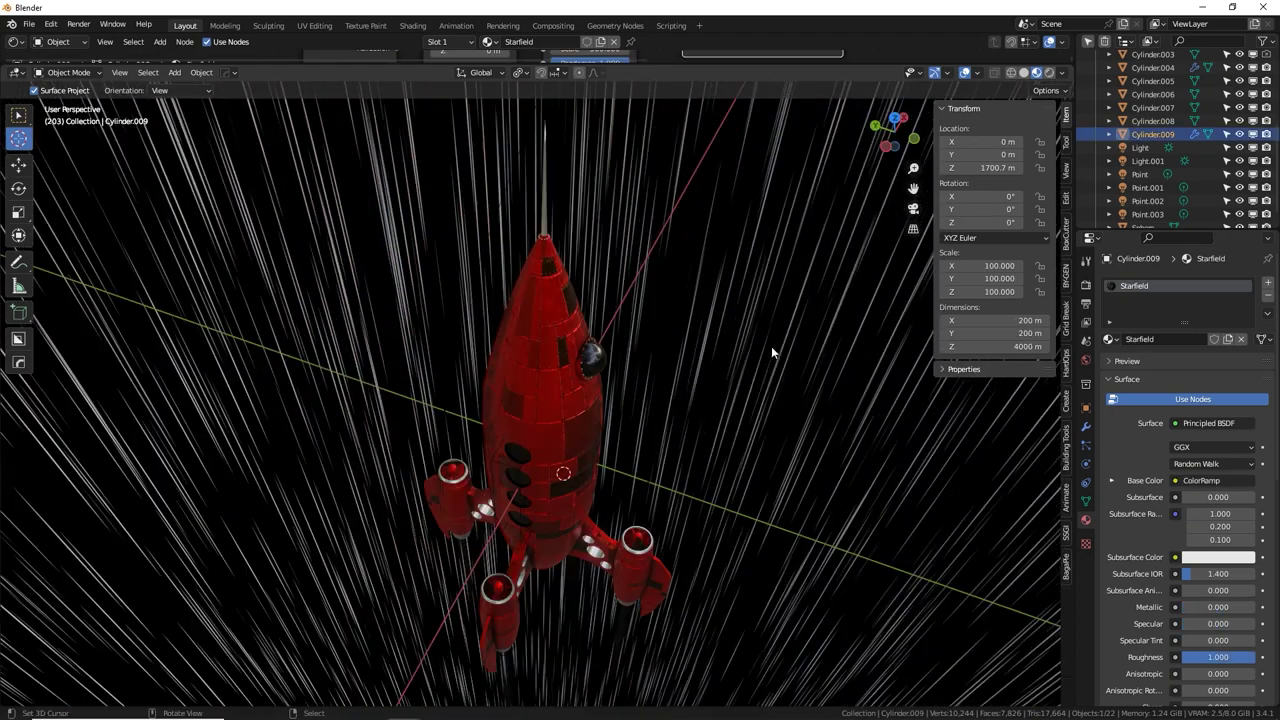
double_click(1160, 136)
type("Starrs")
key("Return")
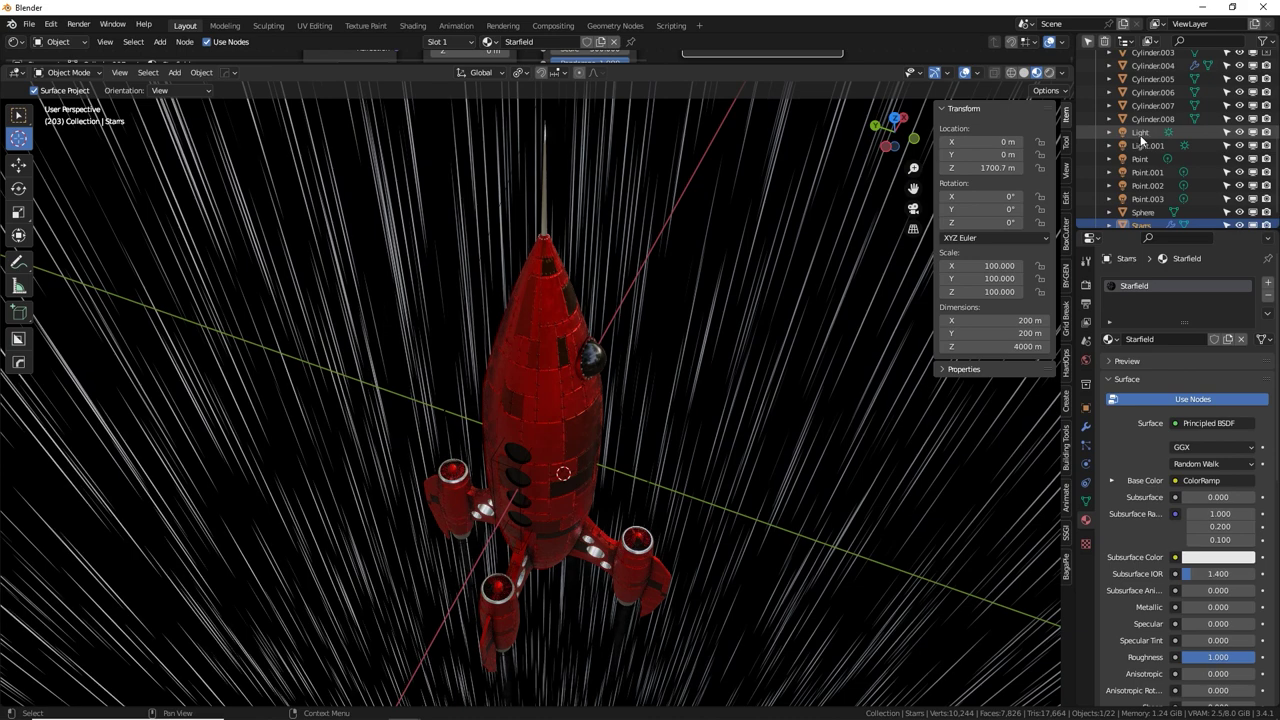
Enlarge the shader editor and set the black stop of the Starfield material's ColorRamp to position 0.268.
left_click_drag(620, 63, 618, 349)
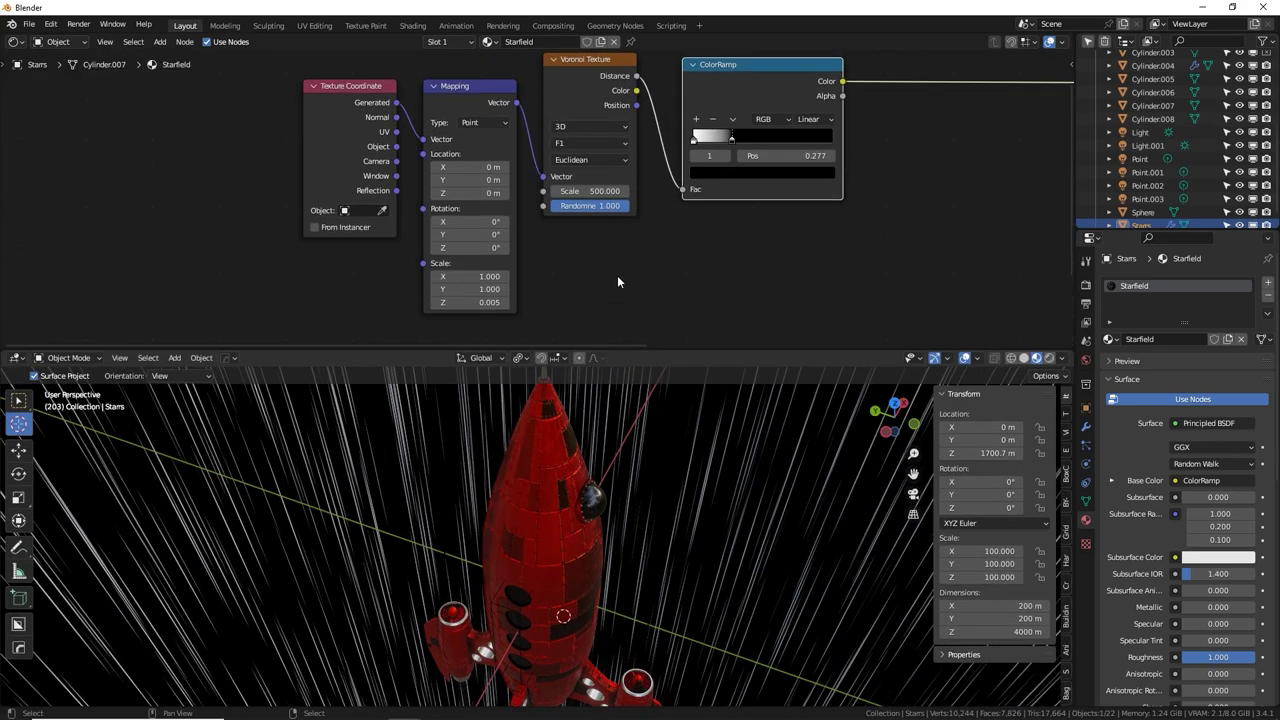
middle_click_drag(610, 277, 604, 258)
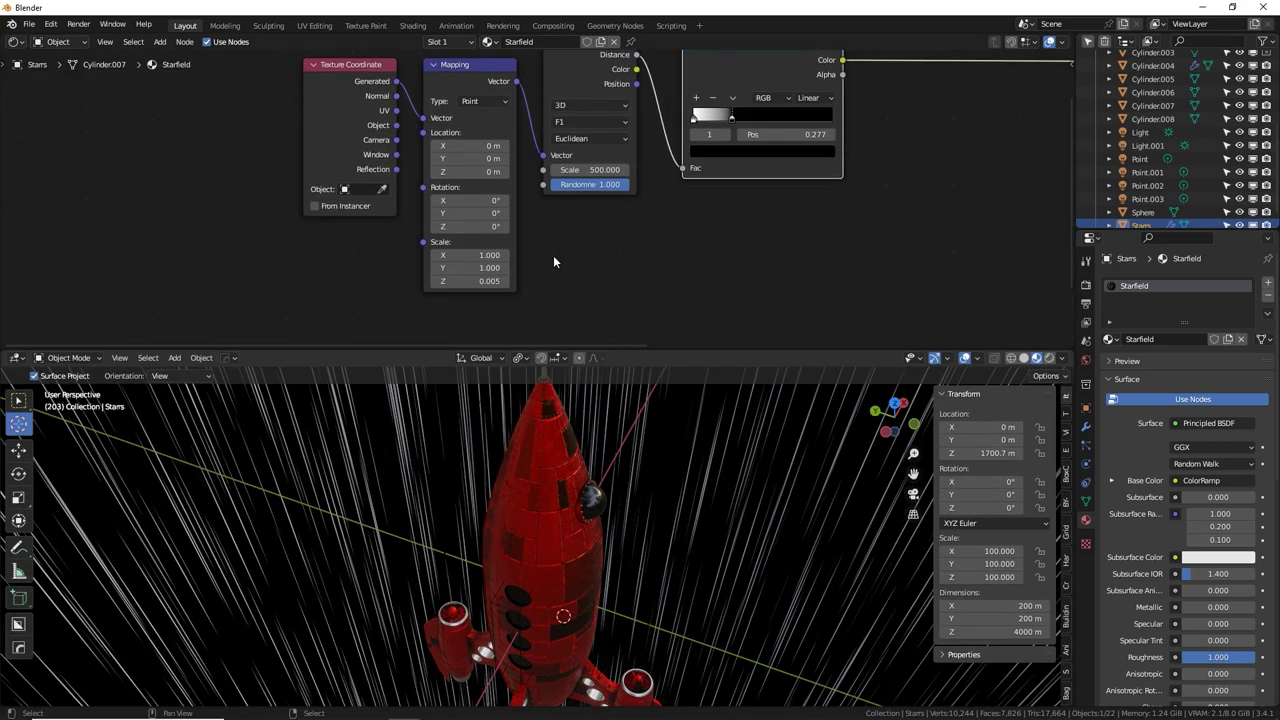
middle_click_drag(246, 176, 194, 196)
middle_click_drag(590, 561, 592, 541)
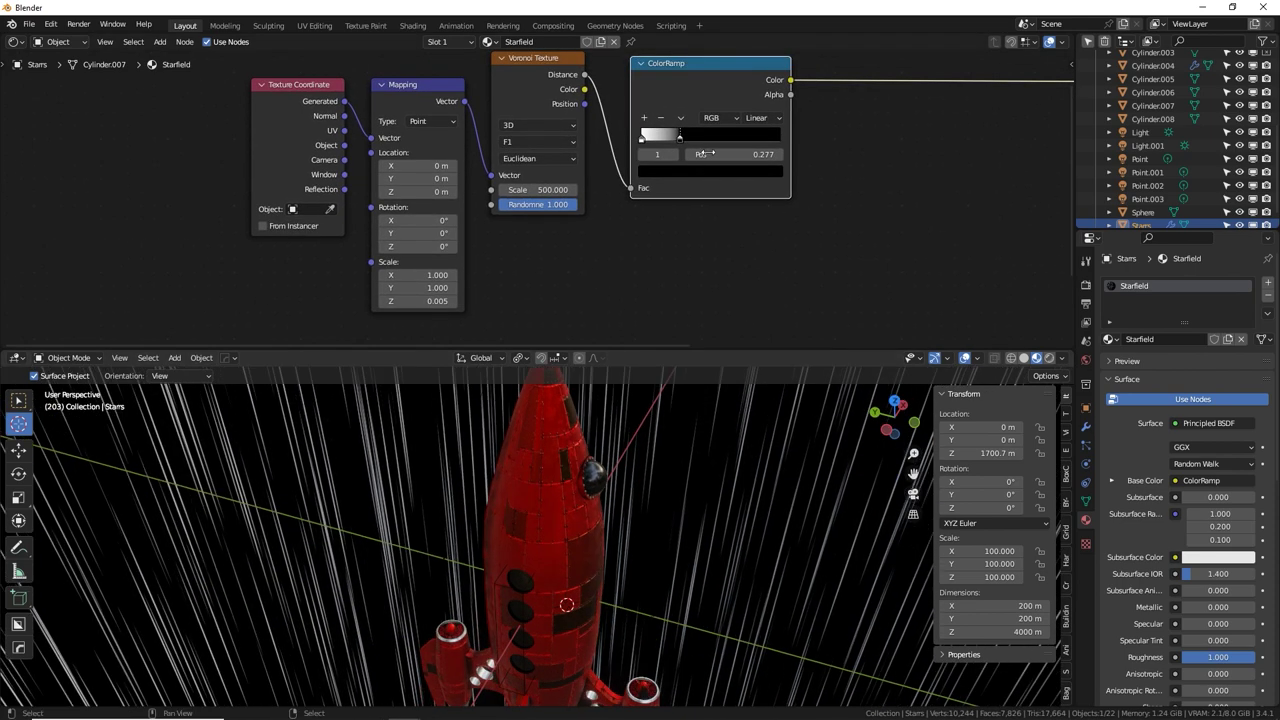
left_click_drag(672, 137, 683, 137)
middle_click_drag(540, 242, 562, 212)
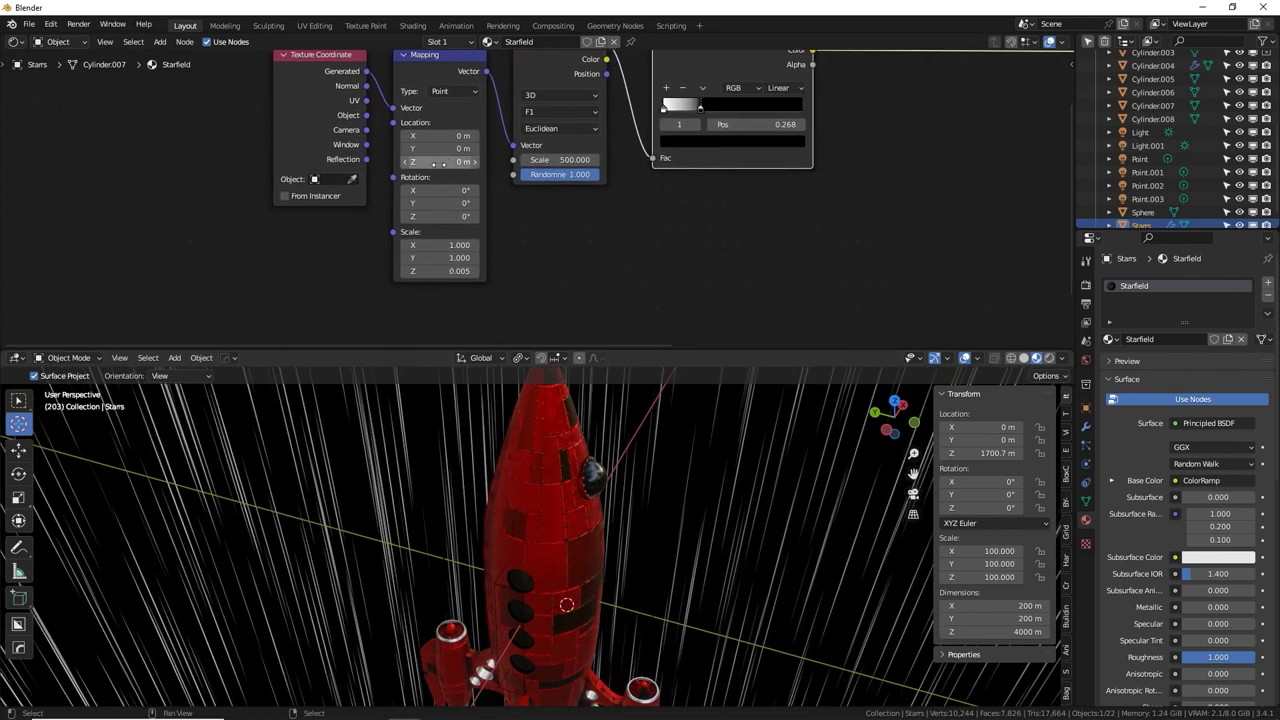
Drive the Starfield Mapping node's Z location with the expression #frame*-.1 and play the animation.
mouse_move(440, 161)
left_mouse_down()
mouse_move(452, 162)
mouse_move(436, 170)
left_mouse_up()
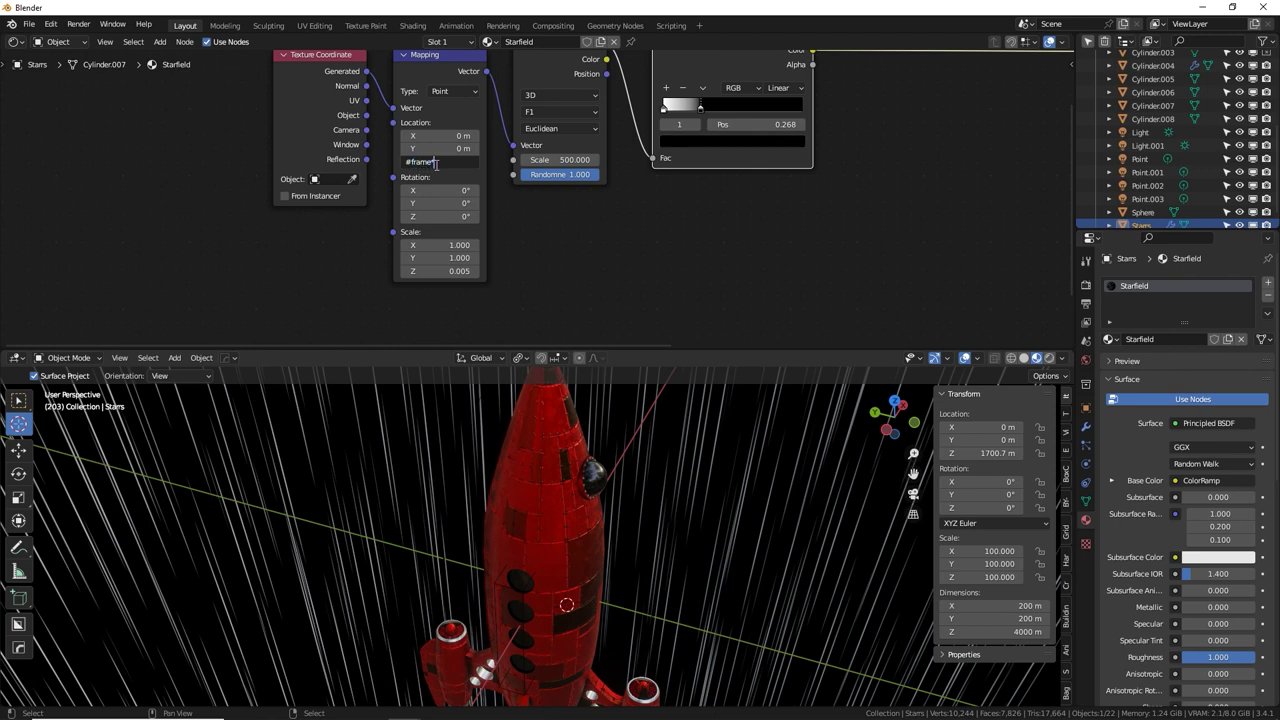
key("Return")
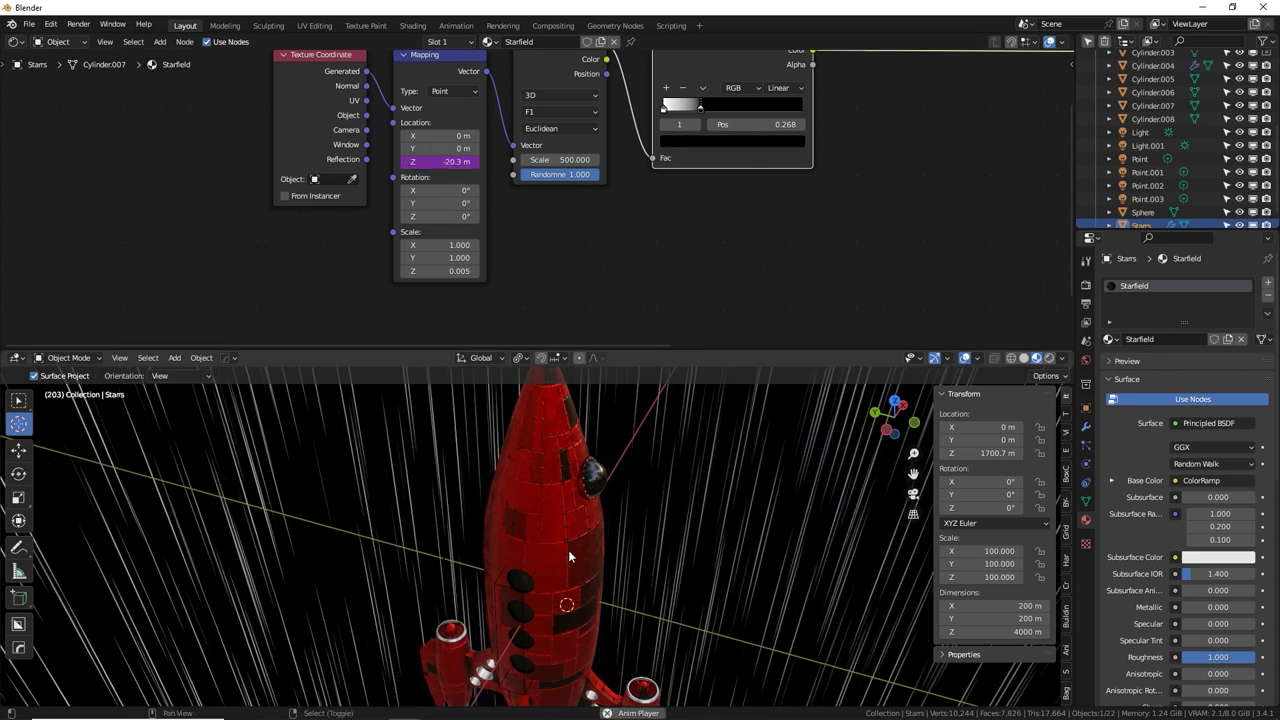
key("space")
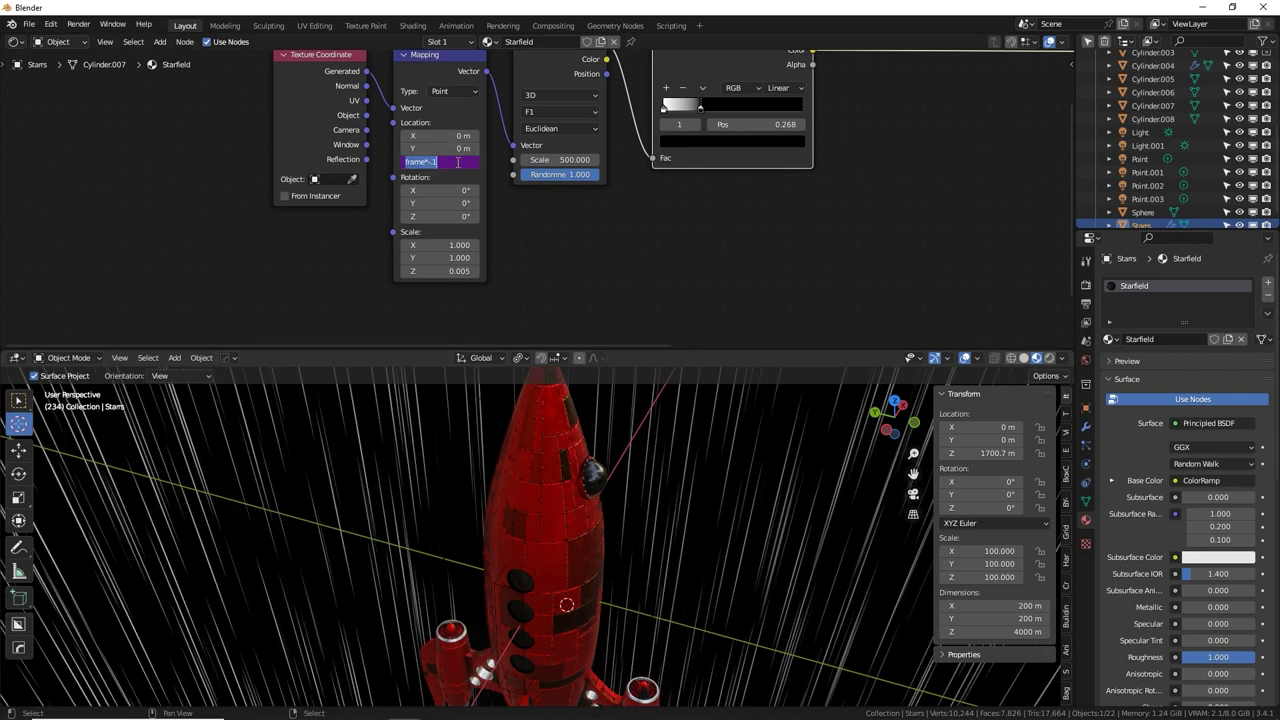
Try the Mapping Z location driver at frame*-.01 and frame*-.001, playing the animation with each.
key("Return")
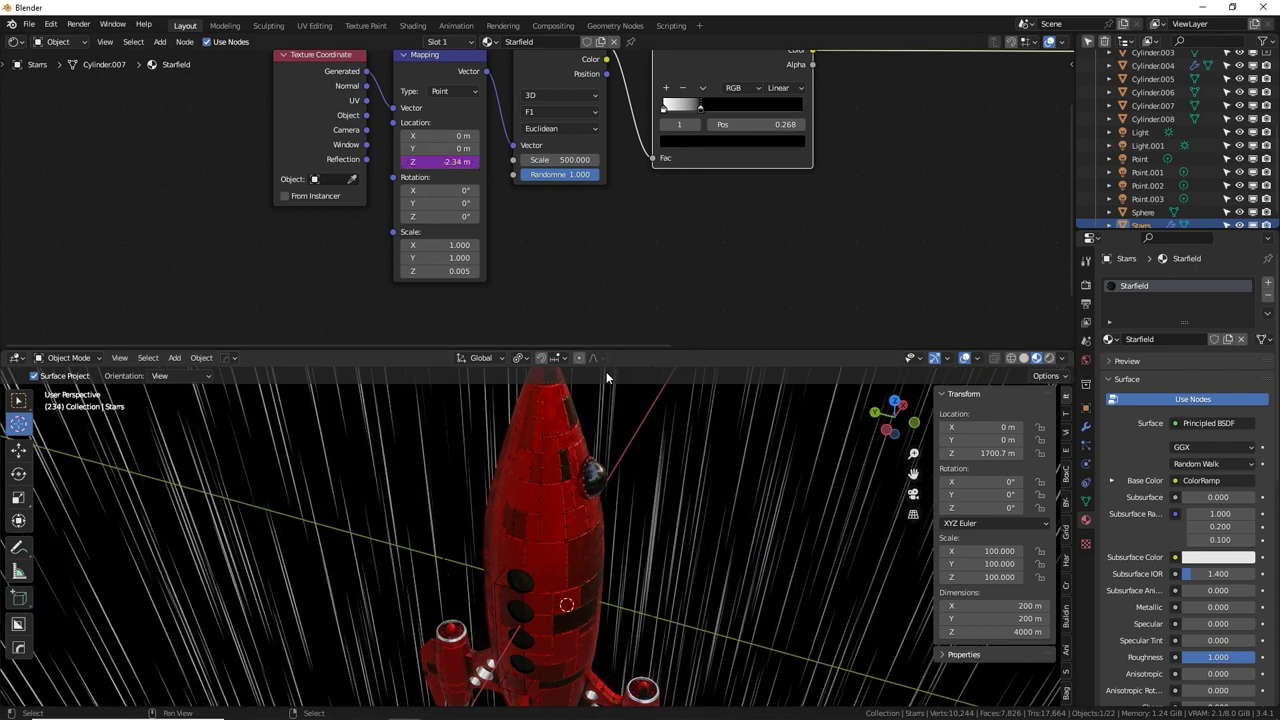
key("space")
key("space")
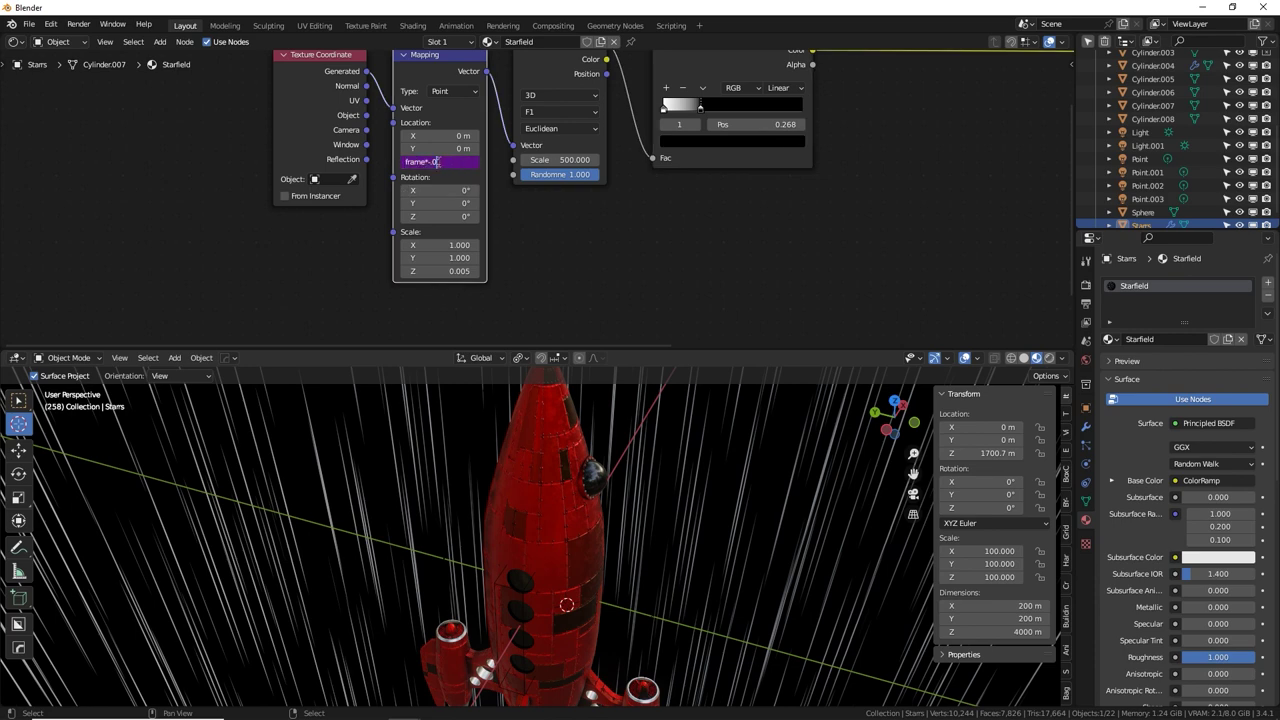
key("Return")
key("space")
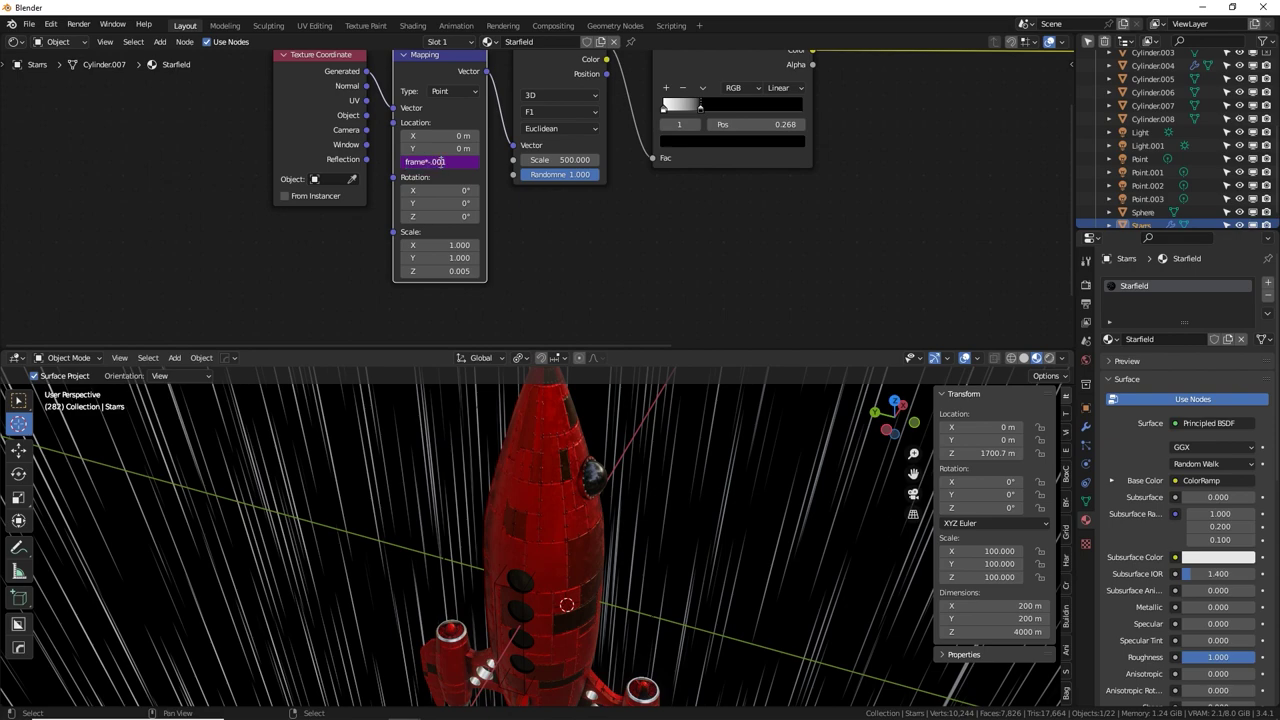
Set the Mapping Z location driver to frame*-.0001 and play the animation.
type("0.0282")
key("Return")
key("space")
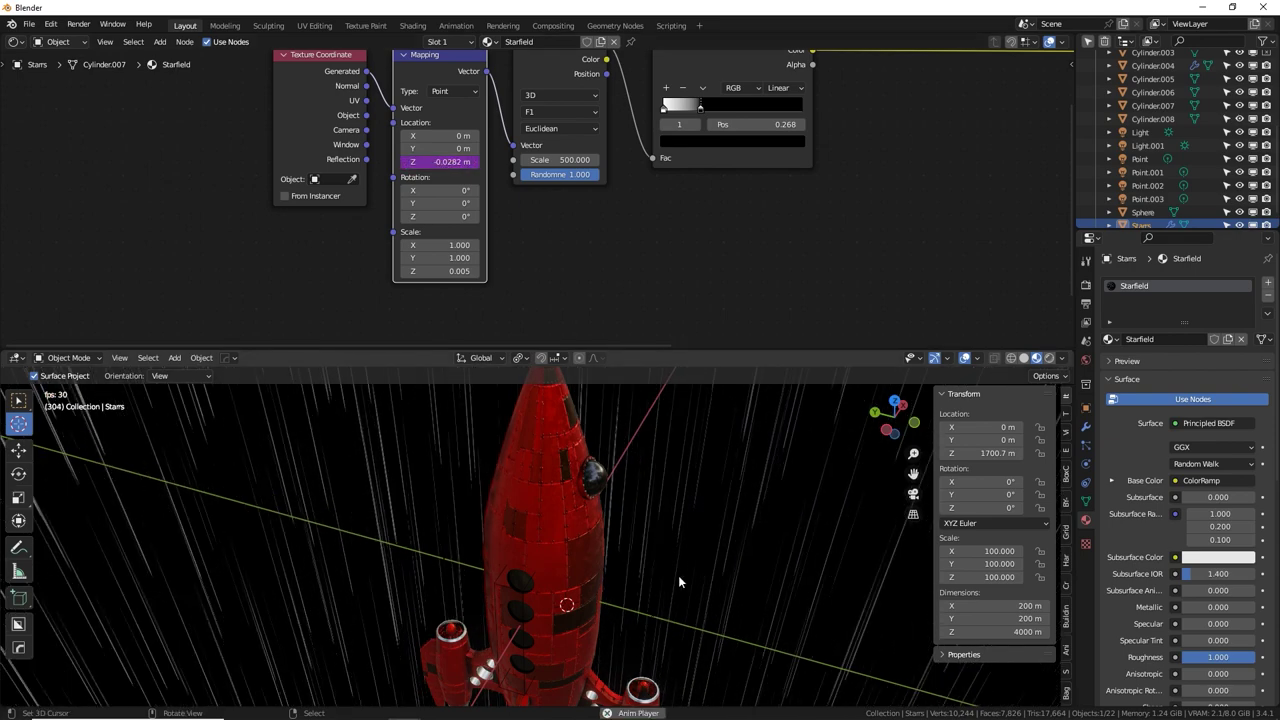
Change the Starfield Mapping node's Z location driver to the positive expression frame*.0001, then increase its multiplier.
double_click(438, 162)
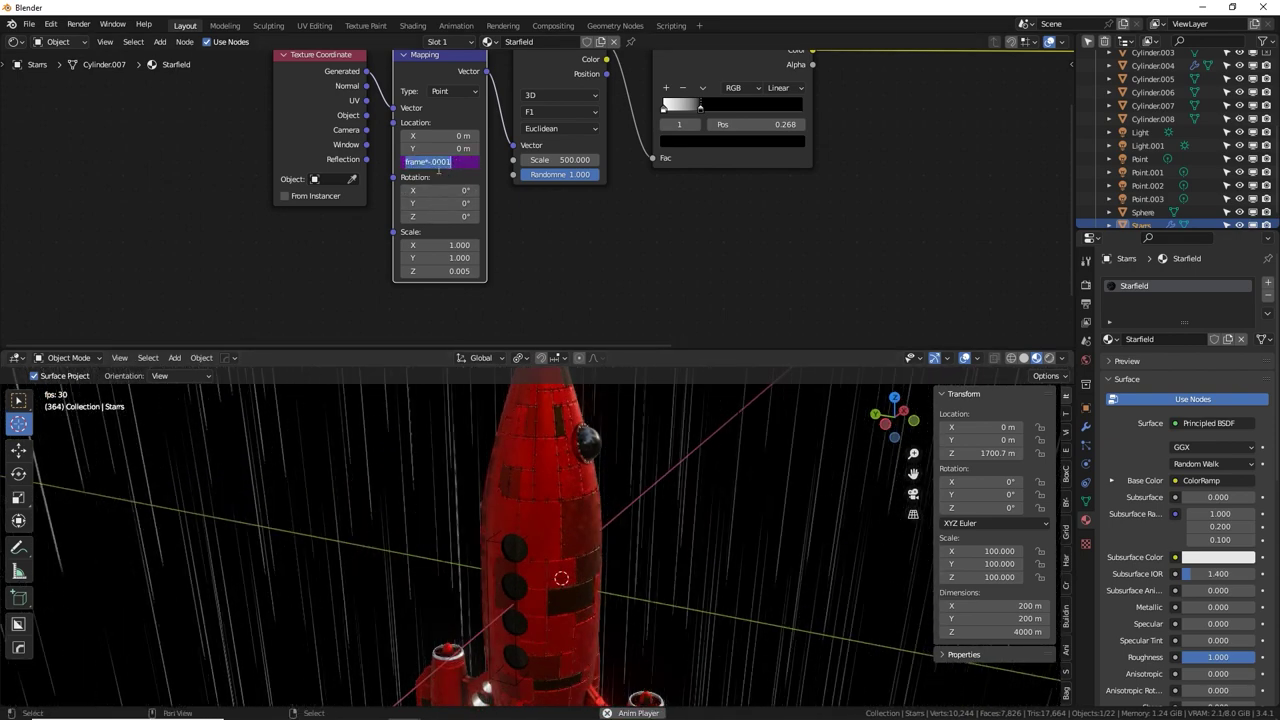
left_click(432, 163)
key("BackSpace")
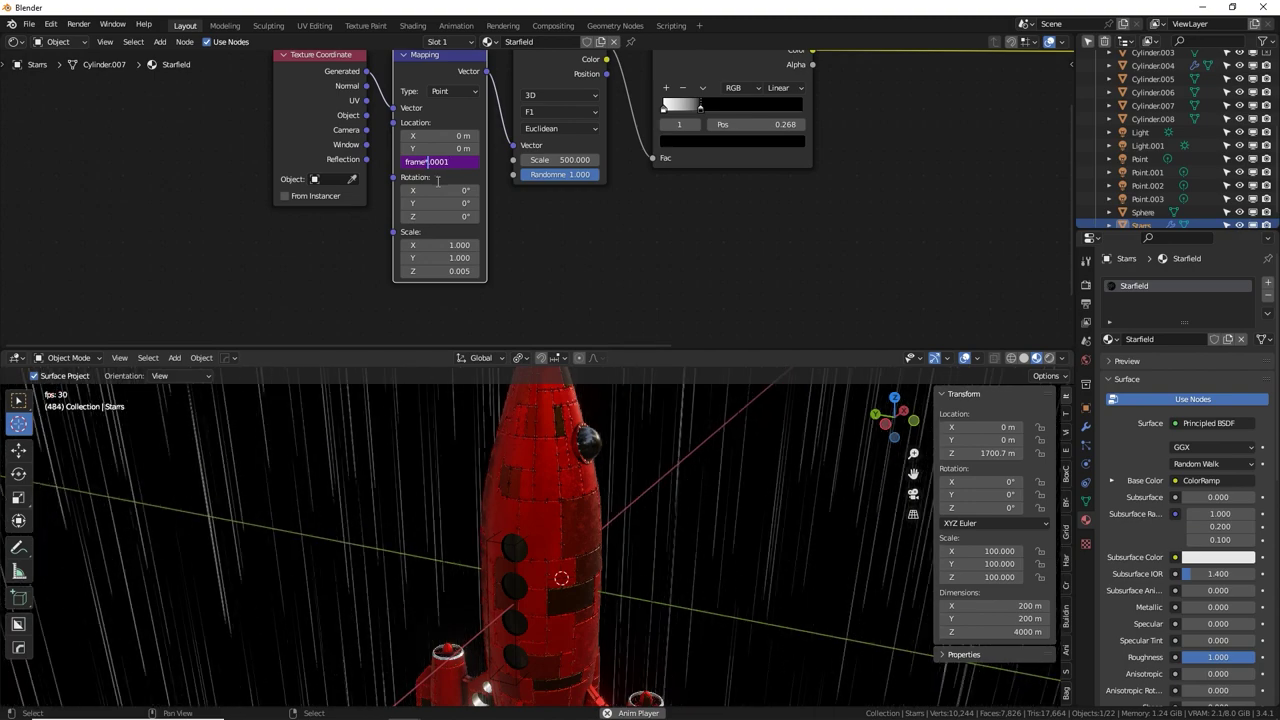
key("Return")
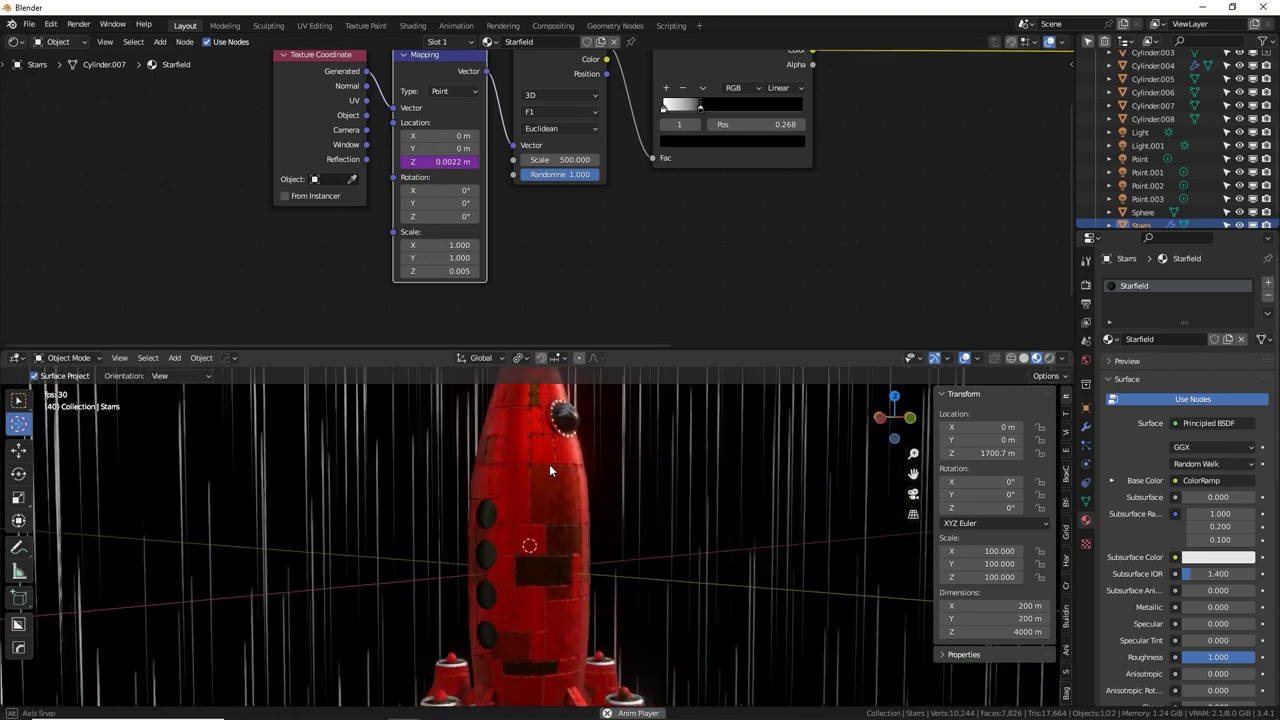
left_click(452, 162)
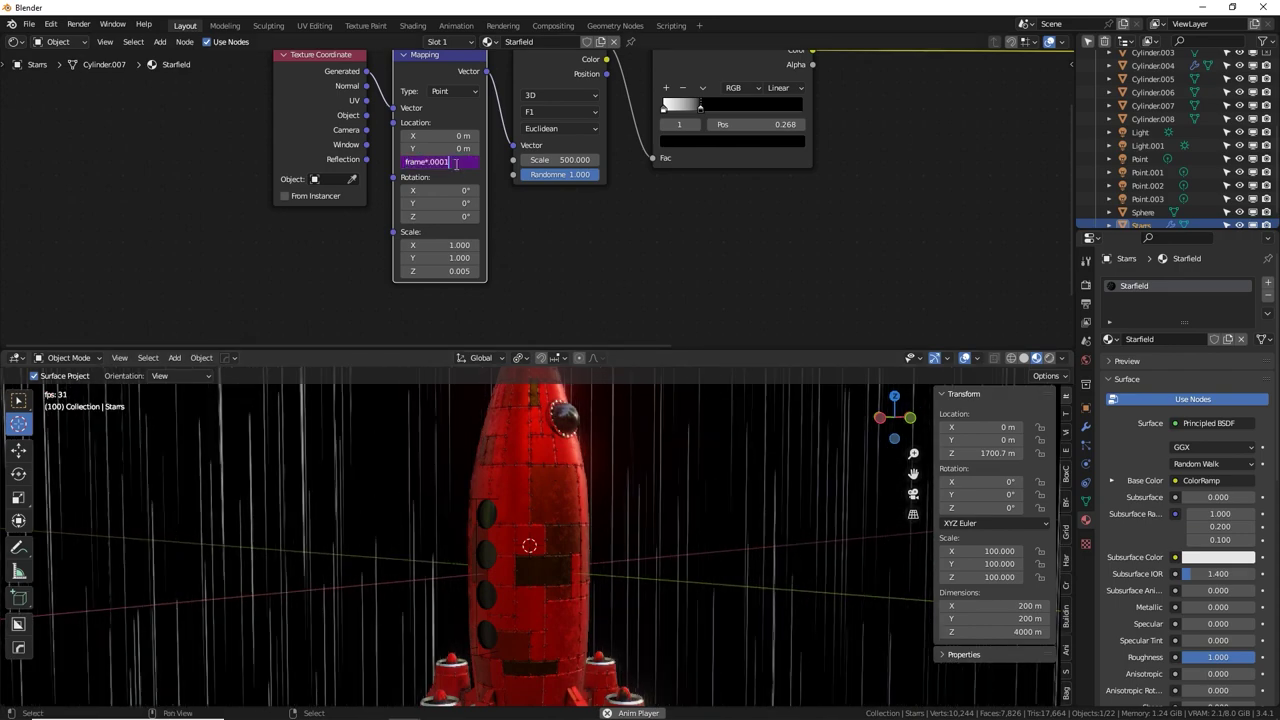
key("Return")
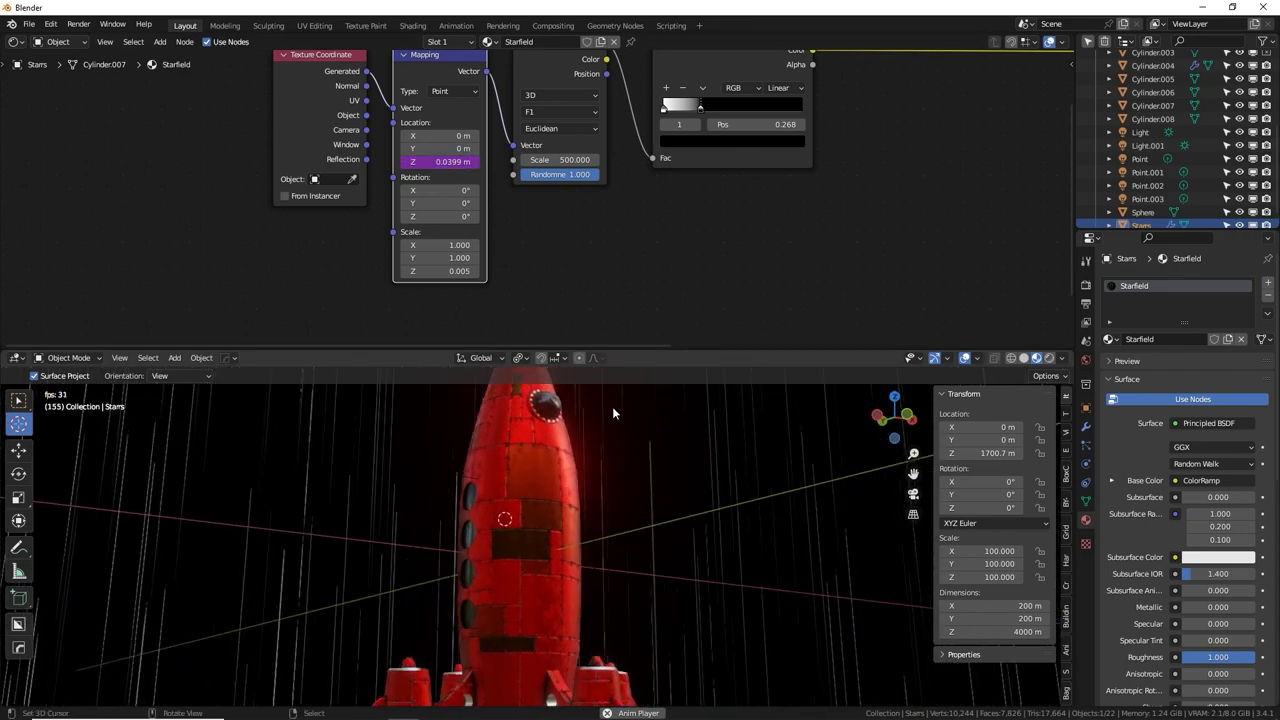
Enlarge the 3D viewport and set its focal length to 26.6 mm to view the rocket in wide angle.
key("ctrl+space")
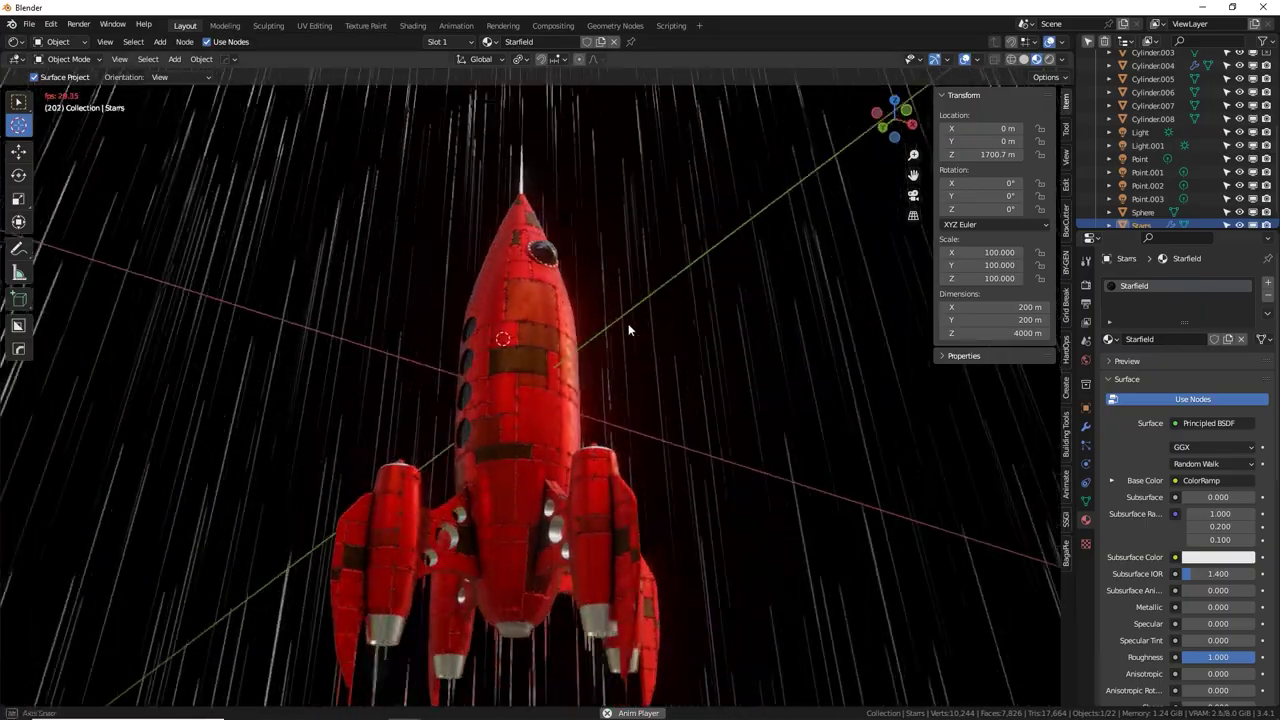
left_click(1066, 157)
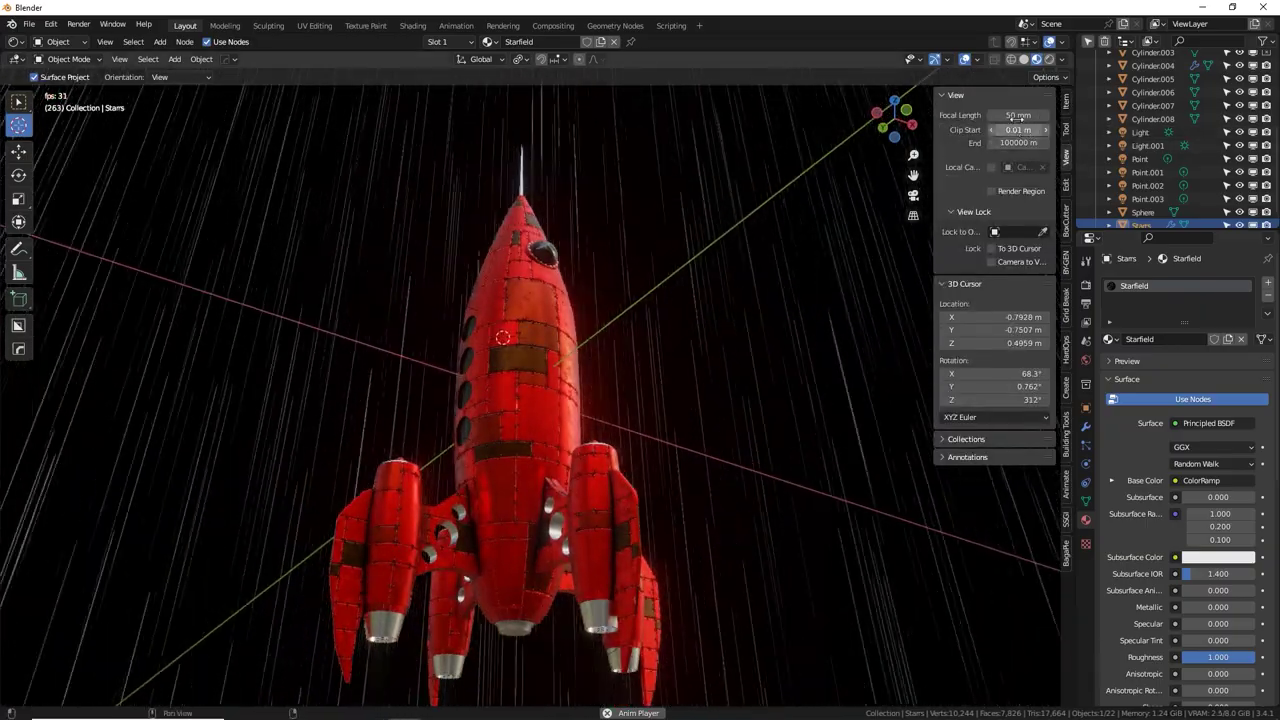
left_click_drag(1016, 116, 946, 116)
middle_click_drag(590, 589, 657, 492)
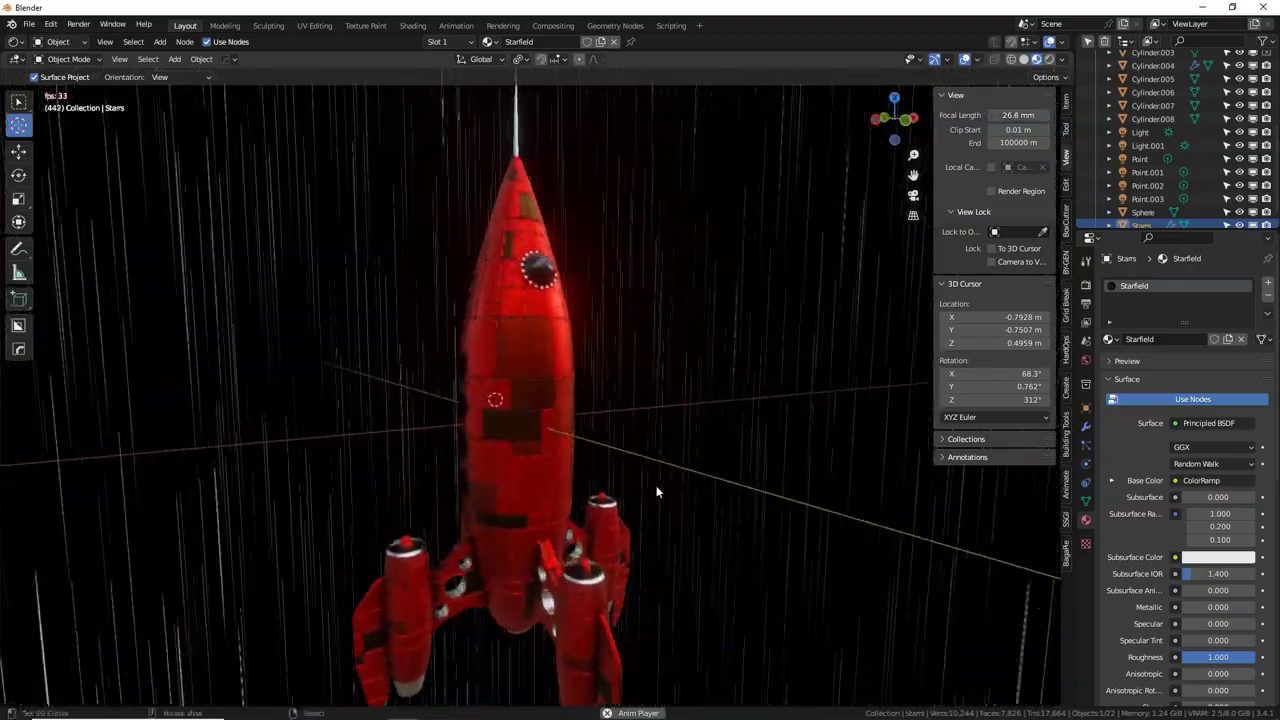
middle_click_drag(541, 464, 577, 408)
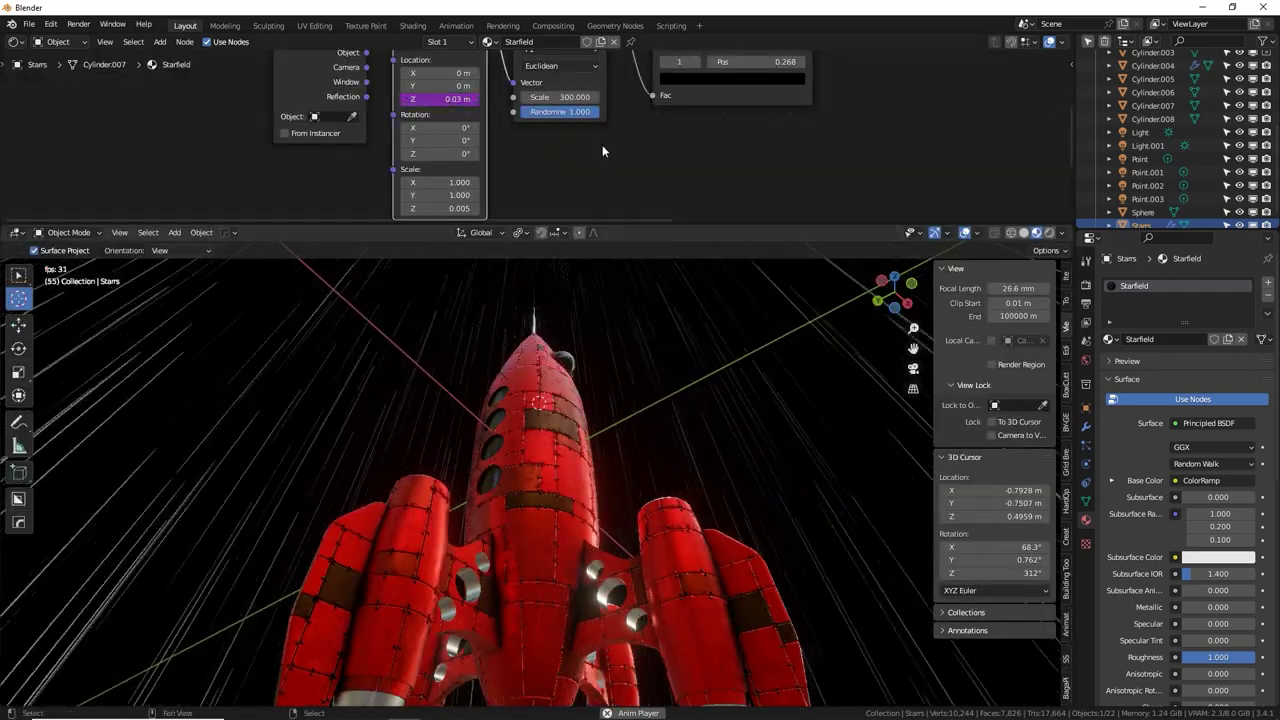
Try a Scale of 100 on the Starfield Voronoi texture and inspect the streaks around the rocket.
middle_click_drag(608, 157, 595, 188)
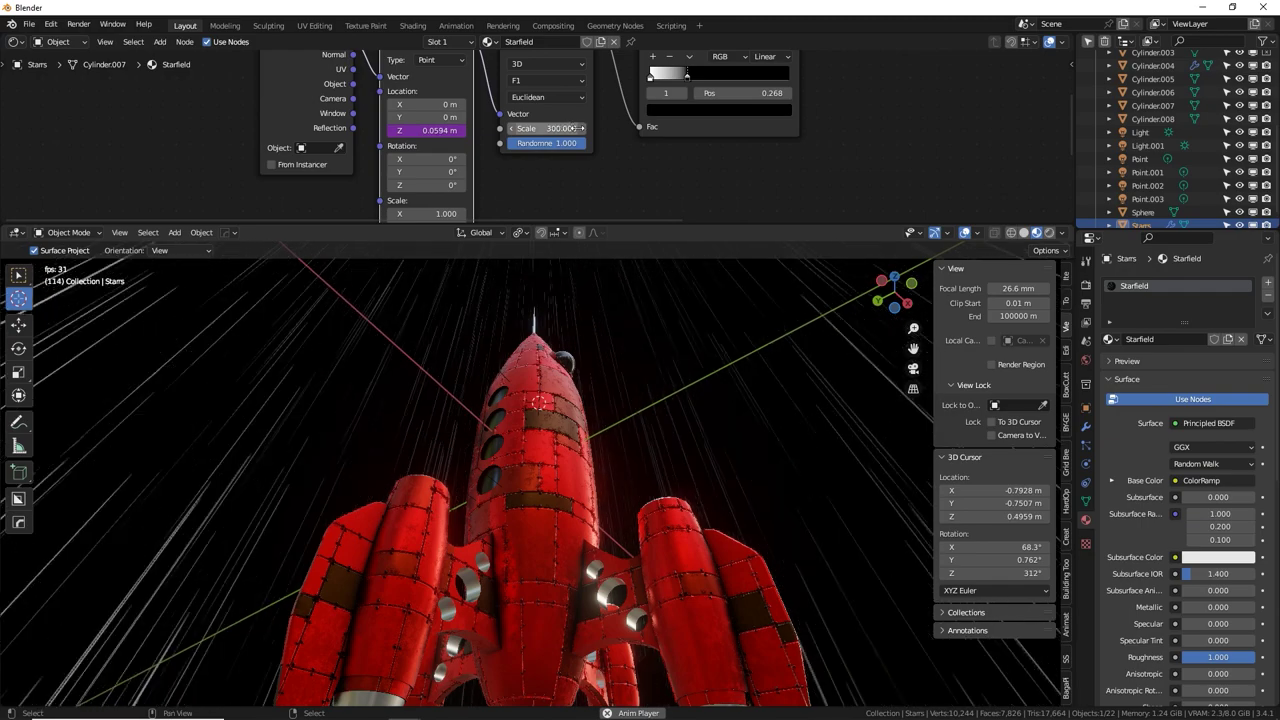
middle_click_drag(578, 128, 578, 138)
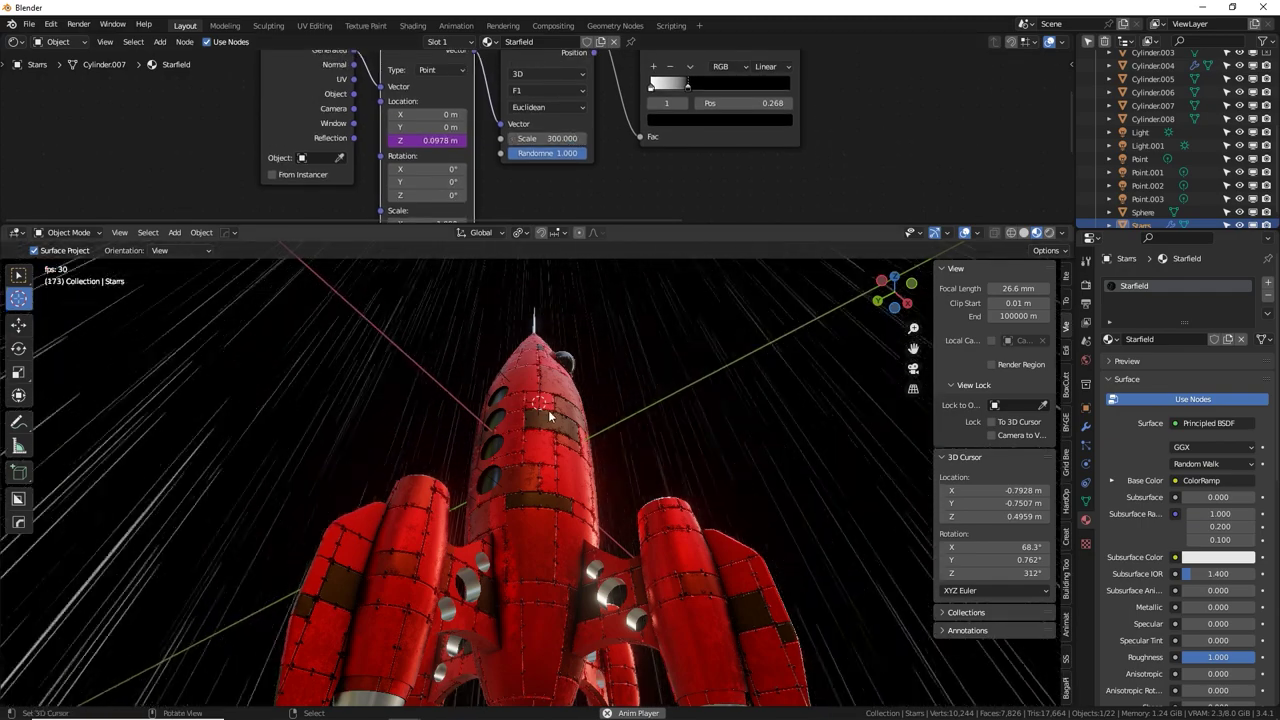
left_click(553, 140)
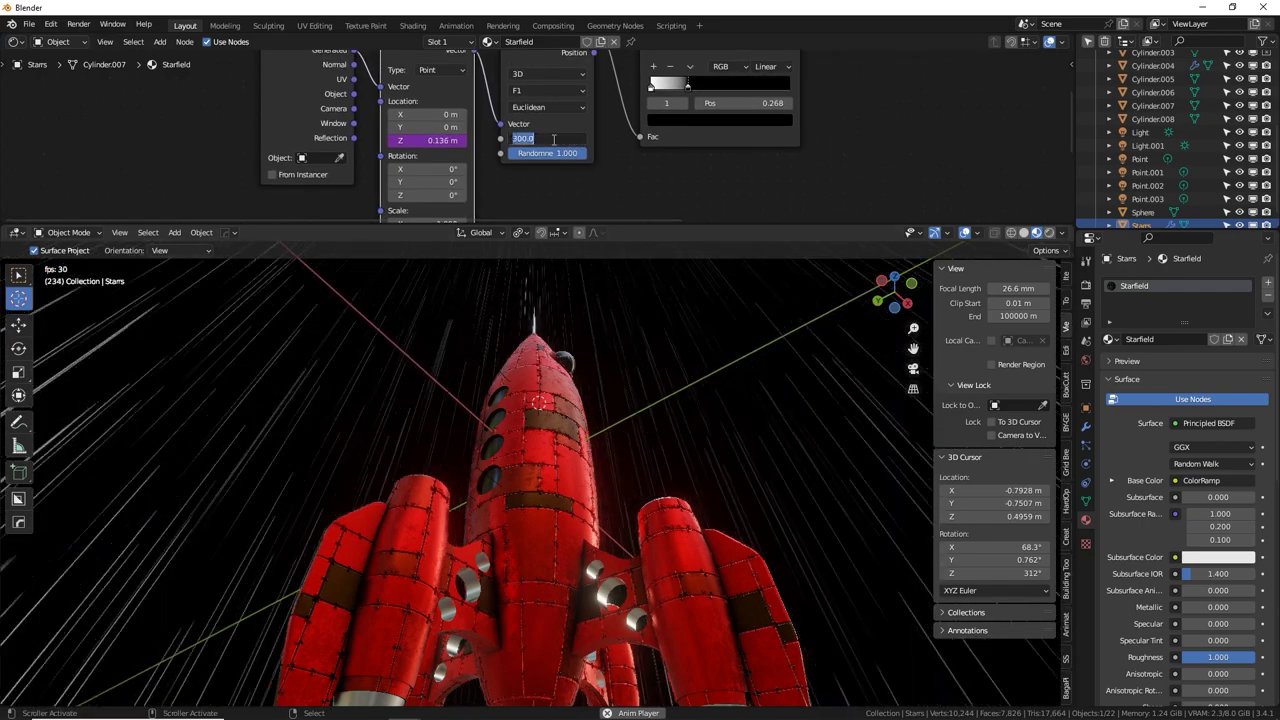
type("100")
key("Return")
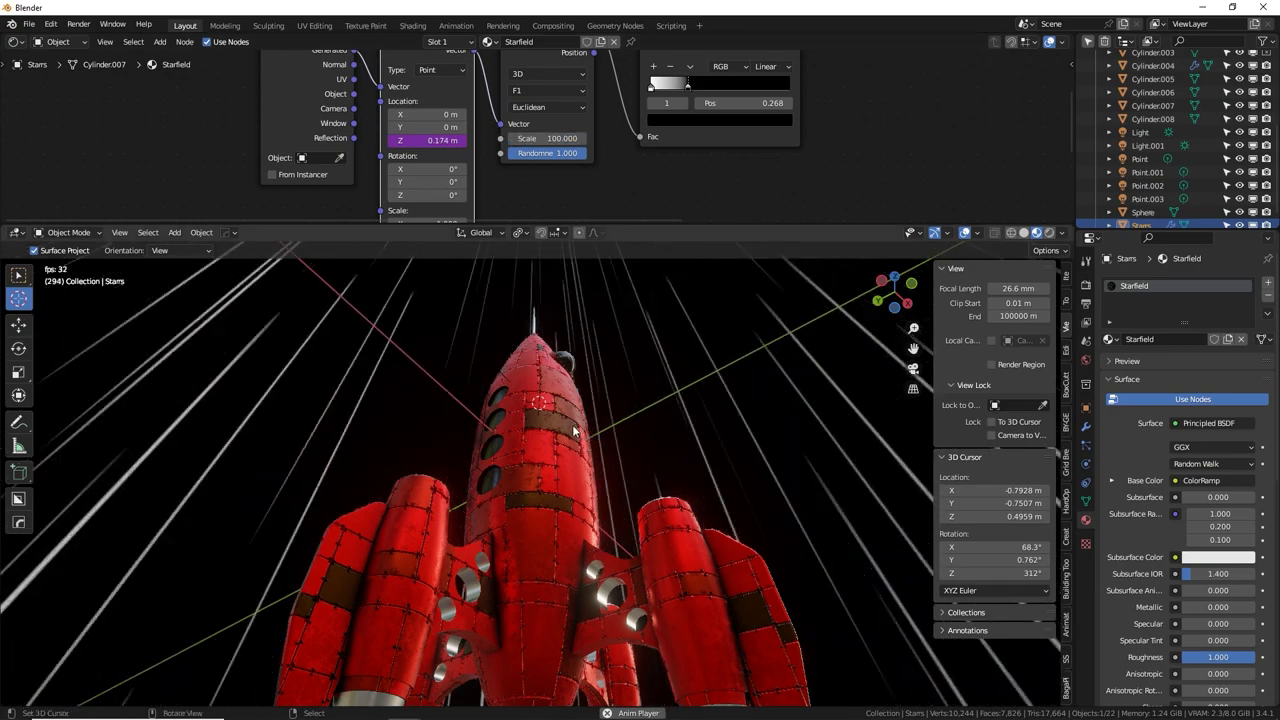
middle_click_drag(574, 430, 515, 453)
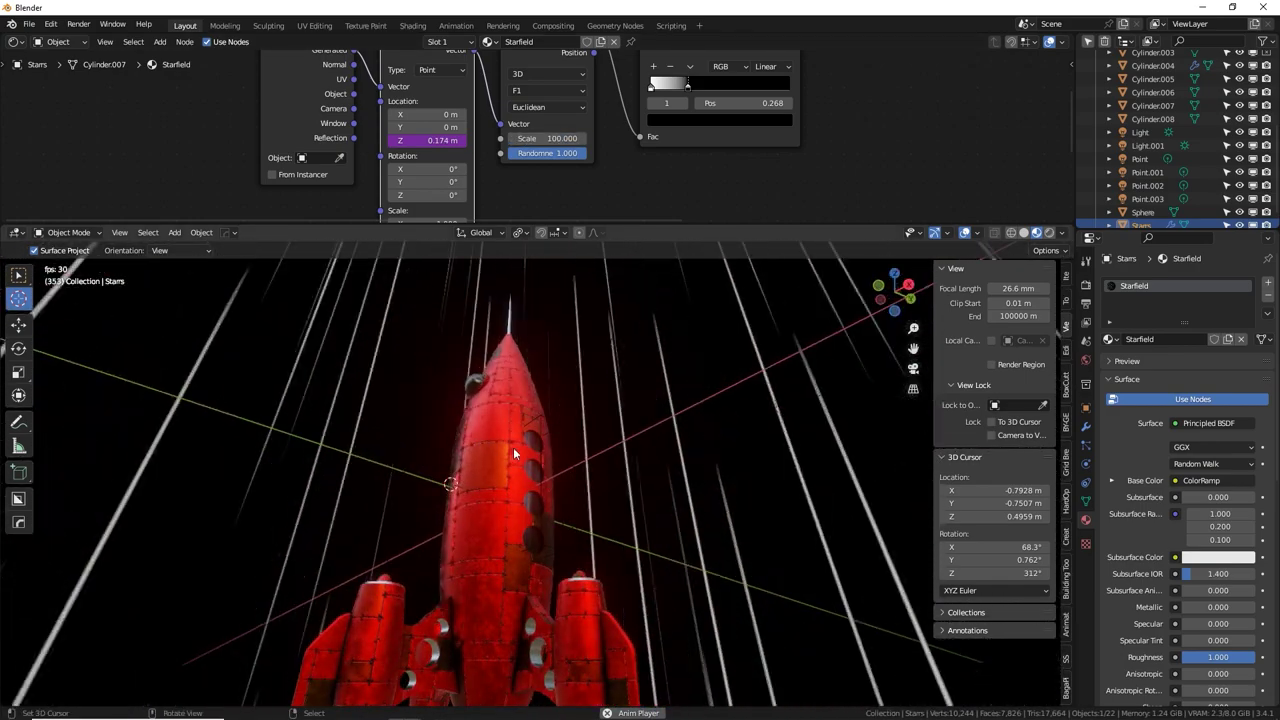
middle_click_drag(496, 411, 632, 417)
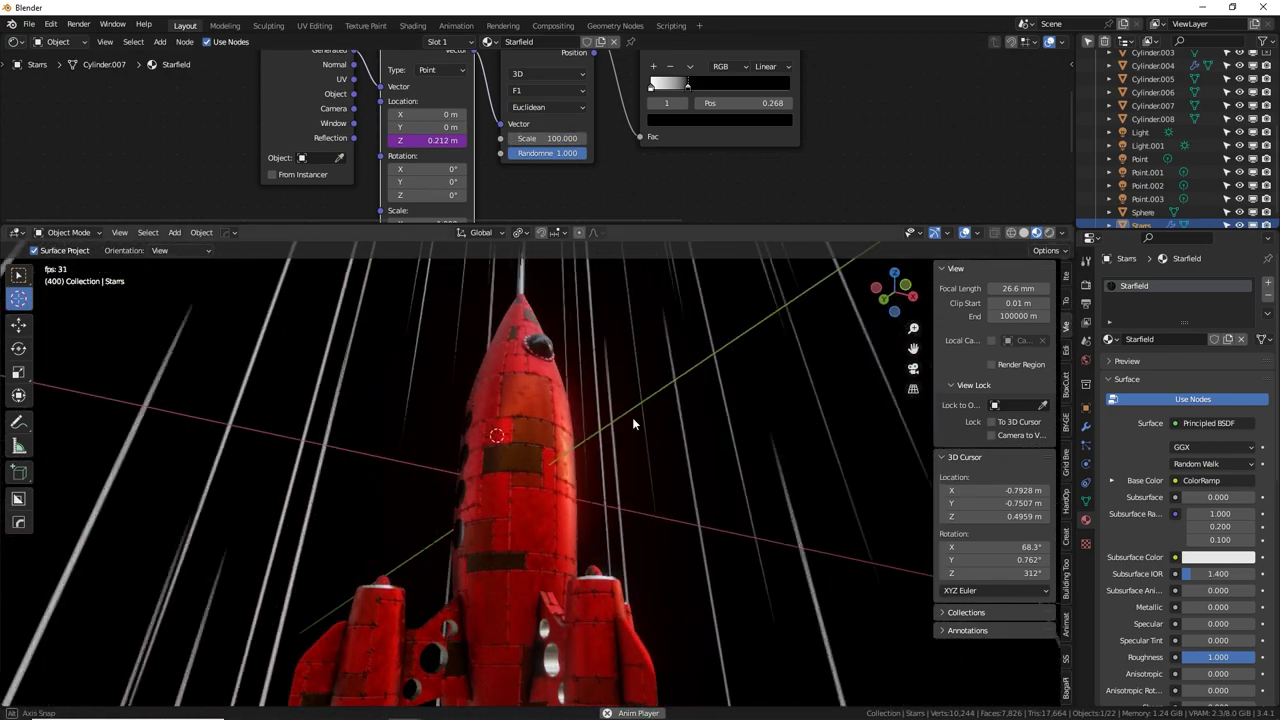
Set the Starfield Voronoi texture's Scale to 300 and shrink the shader editor.
double_click(545, 137)
type("300")
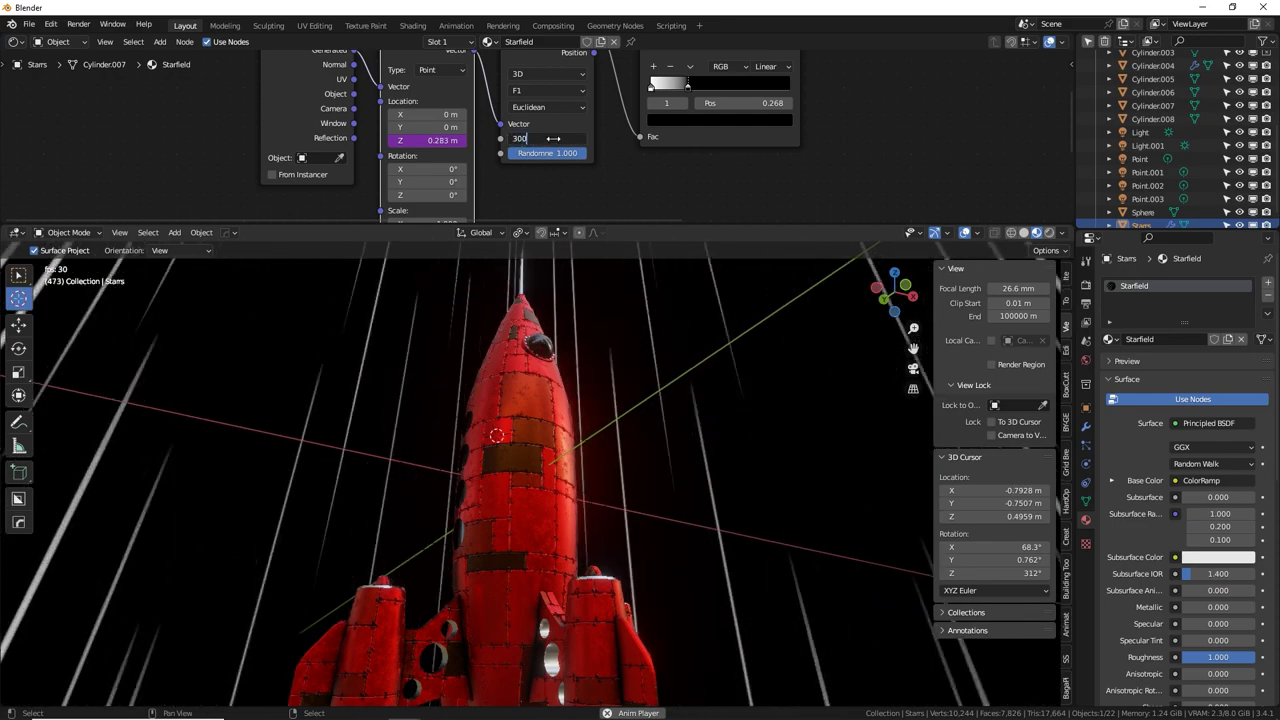
key("Return")
left_click_drag(655, 223, 650, 122)
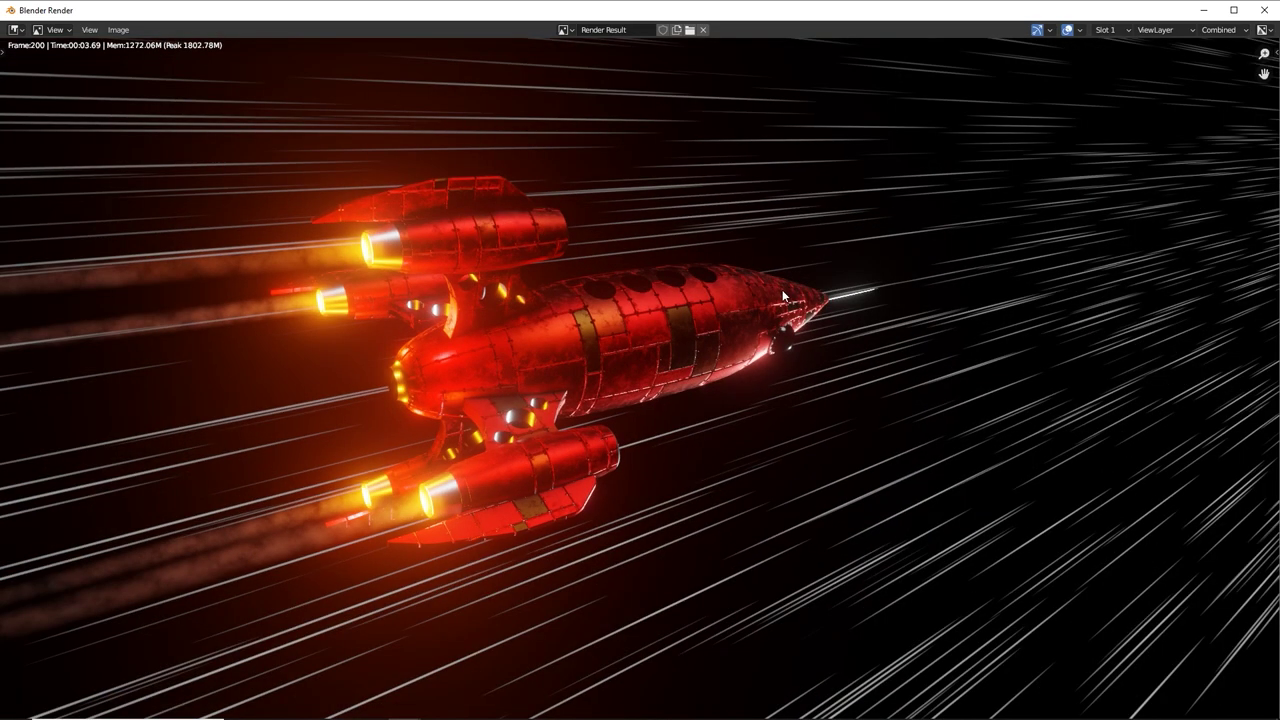
Set the Metallic value of the rocket body's red material to 0.288 and render the frame.
key("alt+Tab")
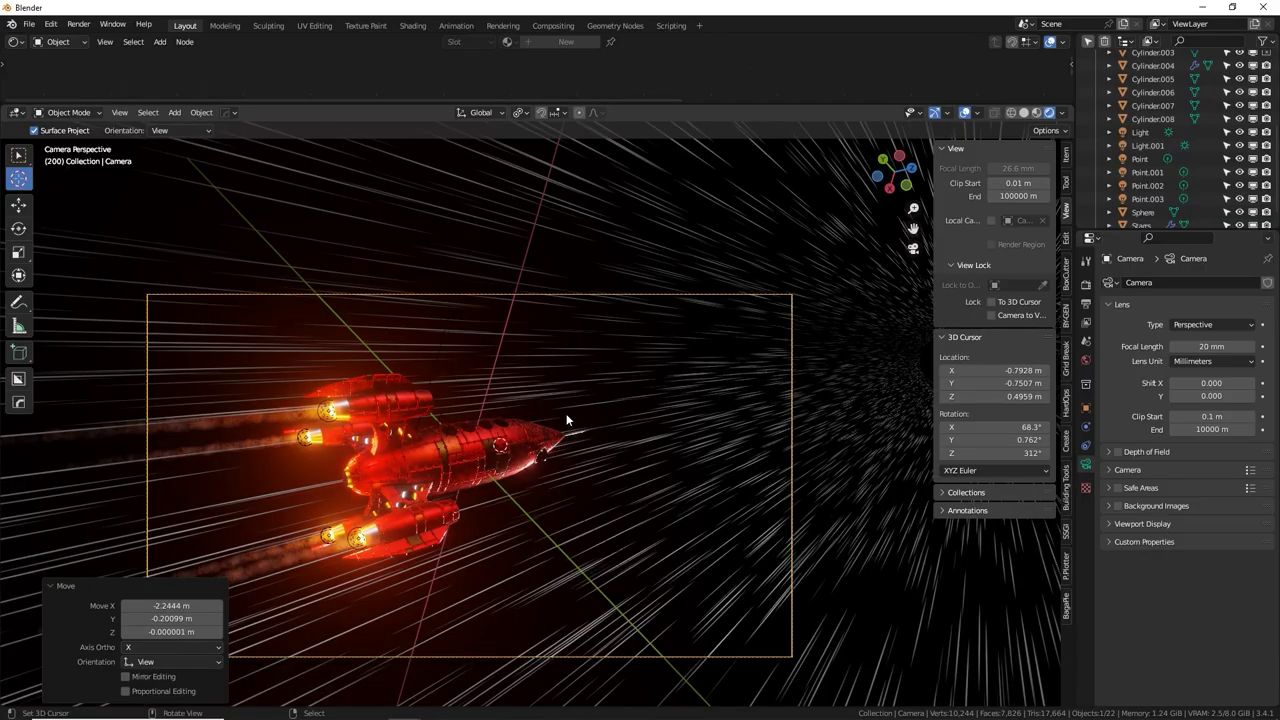
right_click(518, 438)
scroll(525, 438, "up", 1)
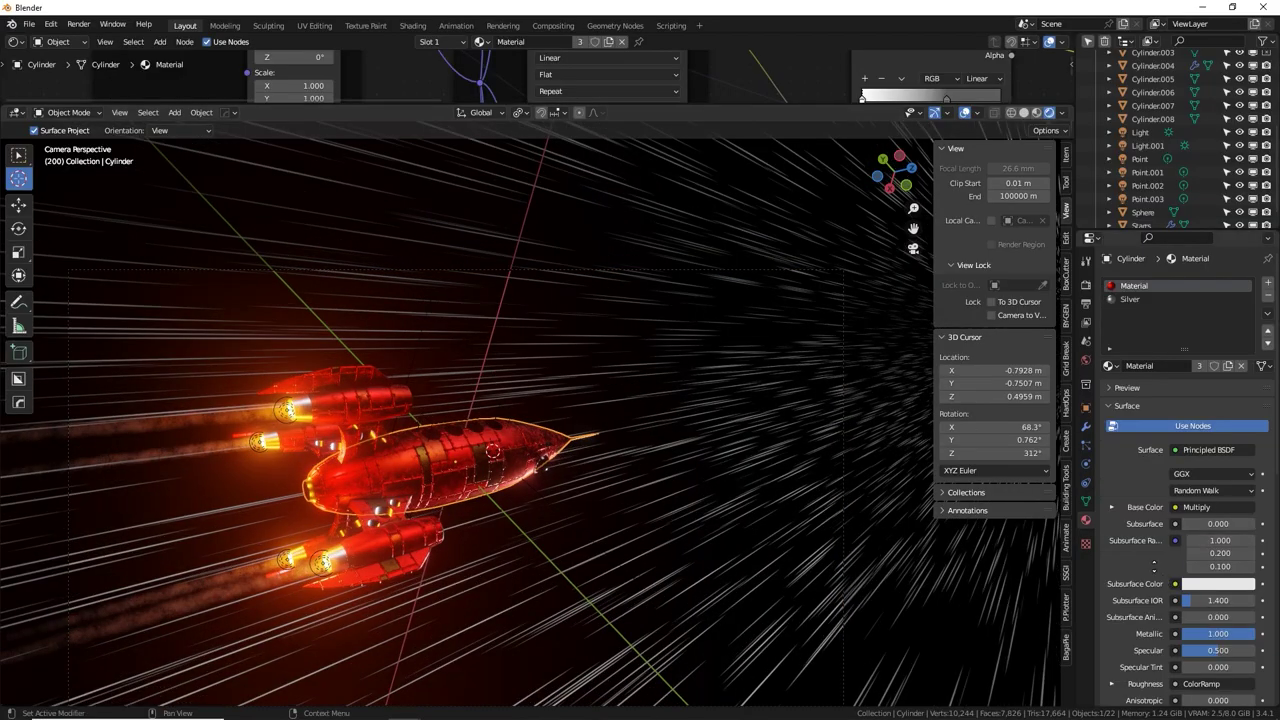
middle_click_drag(1154, 566, 1154, 495)
left_click_drag(1215, 563, 1158, 563)
scroll(543, 408, "up", 3)
middle_click_drag(543, 408, 771, 316, "shift")
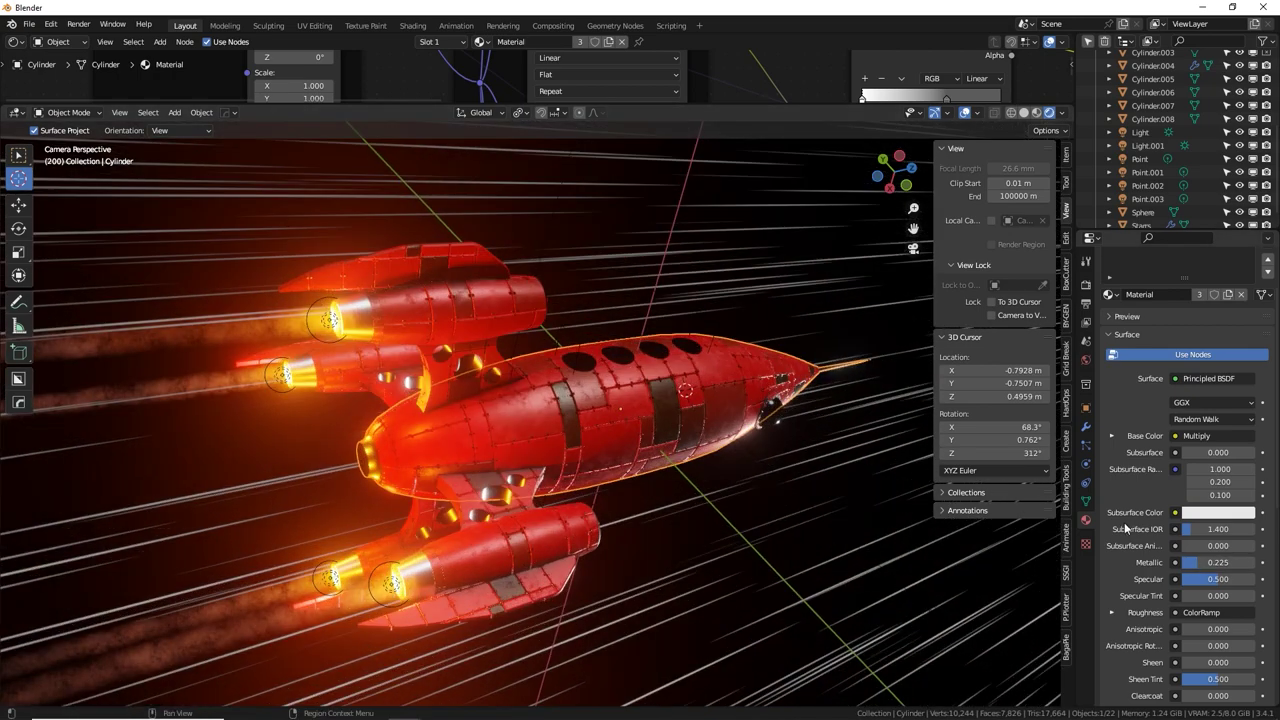
left_click(1155, 525)
left_click_drag(1194, 563, 1199, 563)
key("F12")
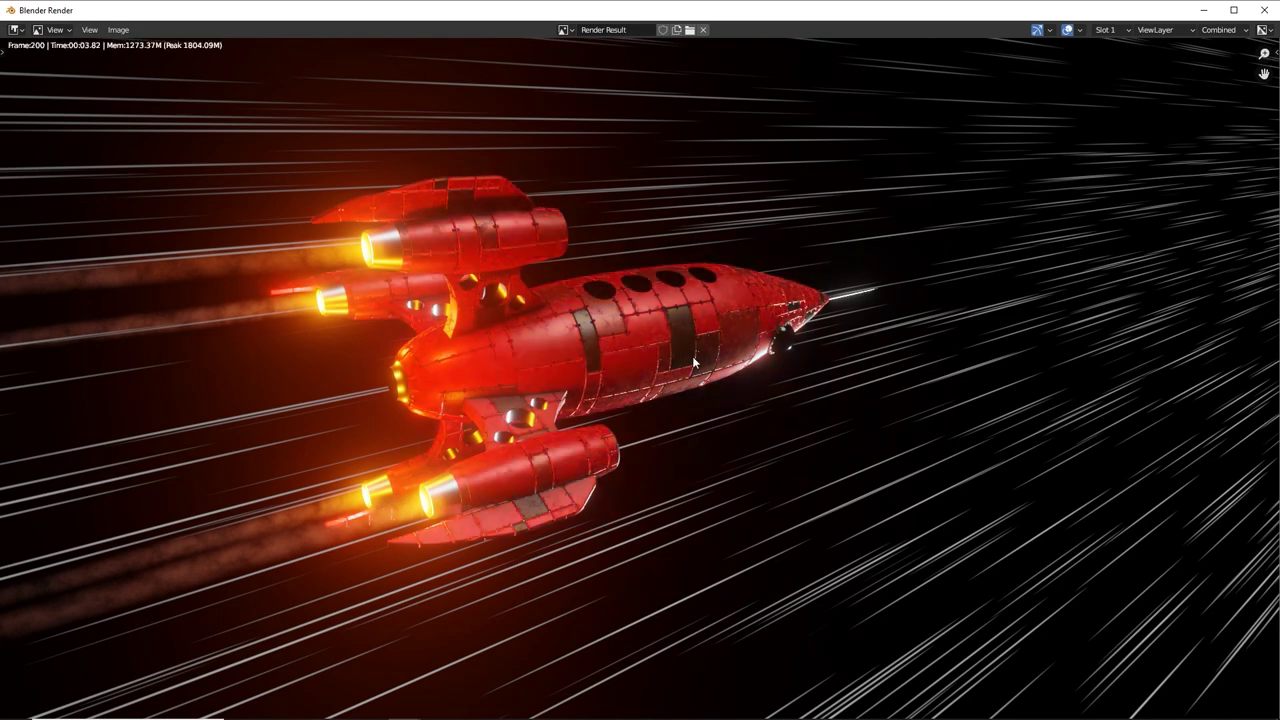
key("Escape")
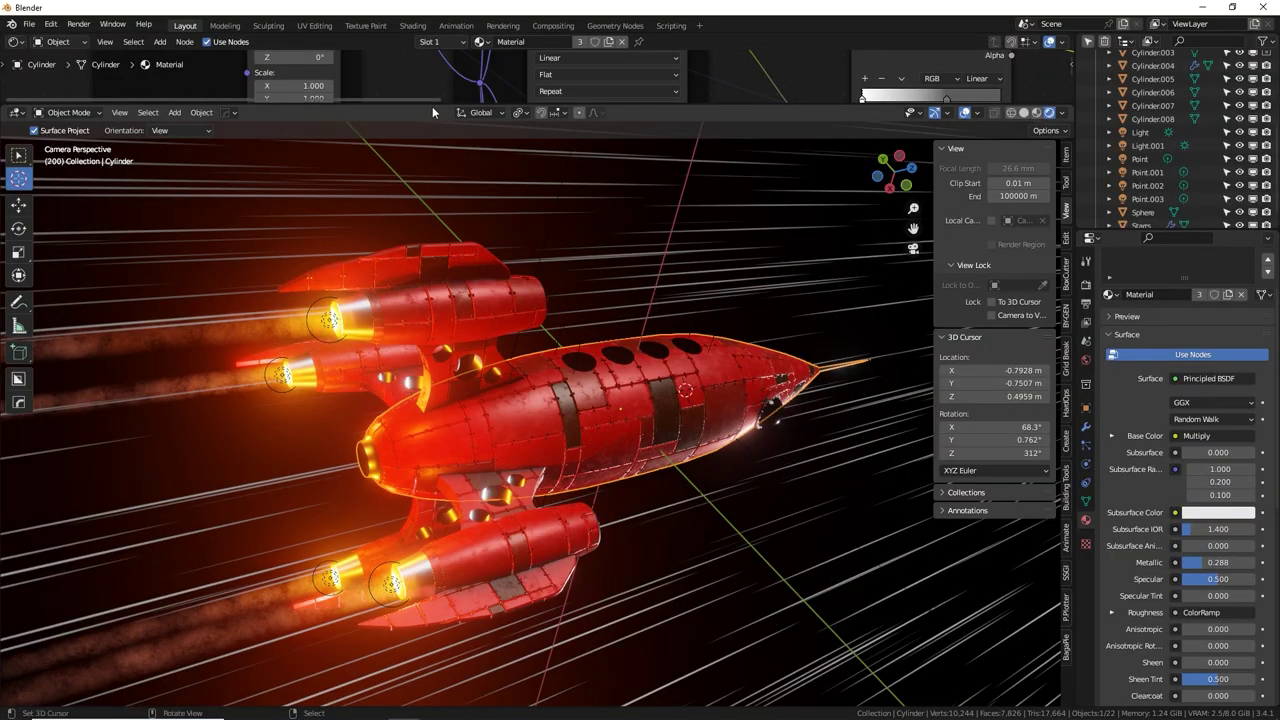
Enlarge the node editor as a Compositor and enable Use Nodes for the scene.
left_click_drag(432, 104, 432, 267)
left_click(16, 42)
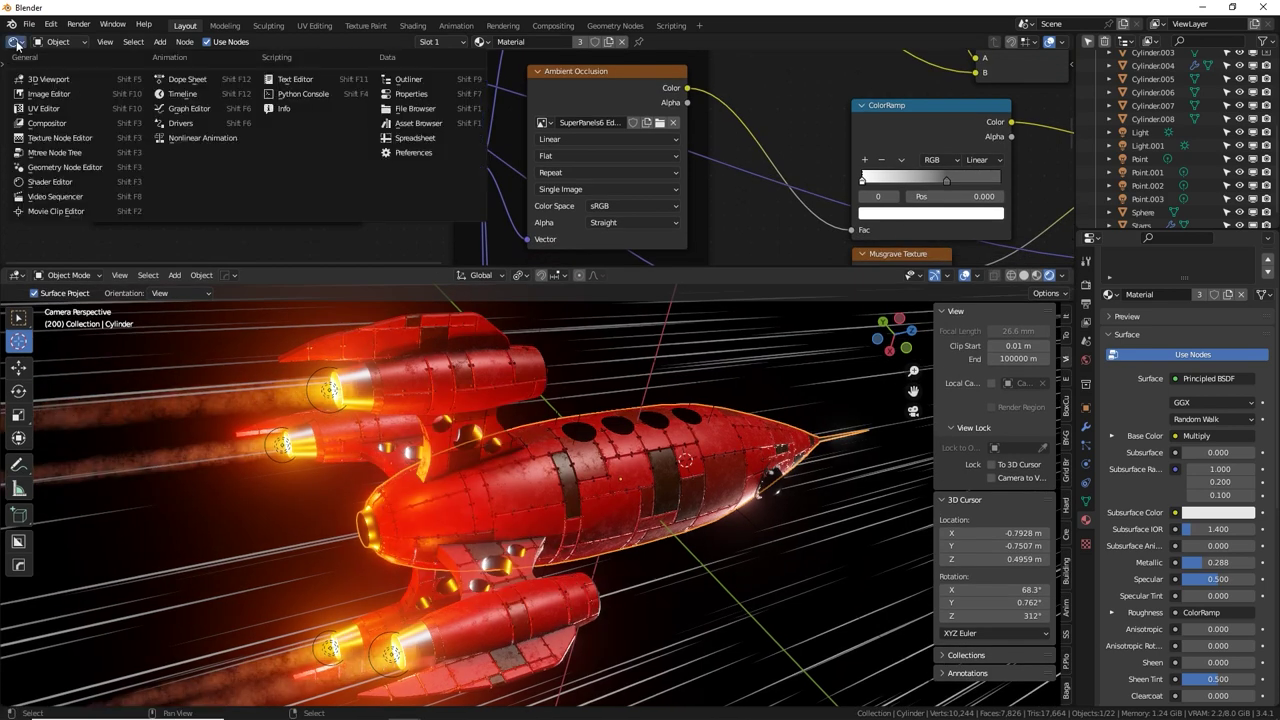
left_click(46, 123)
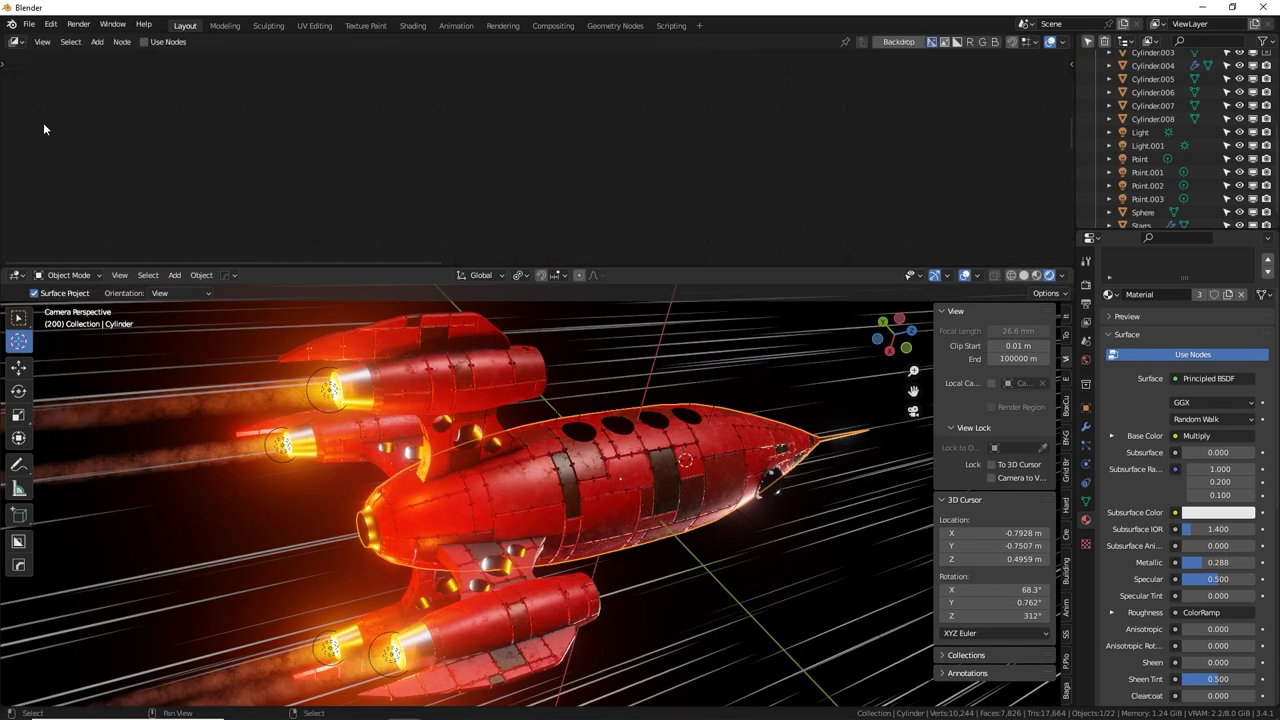
left_click(143, 42)
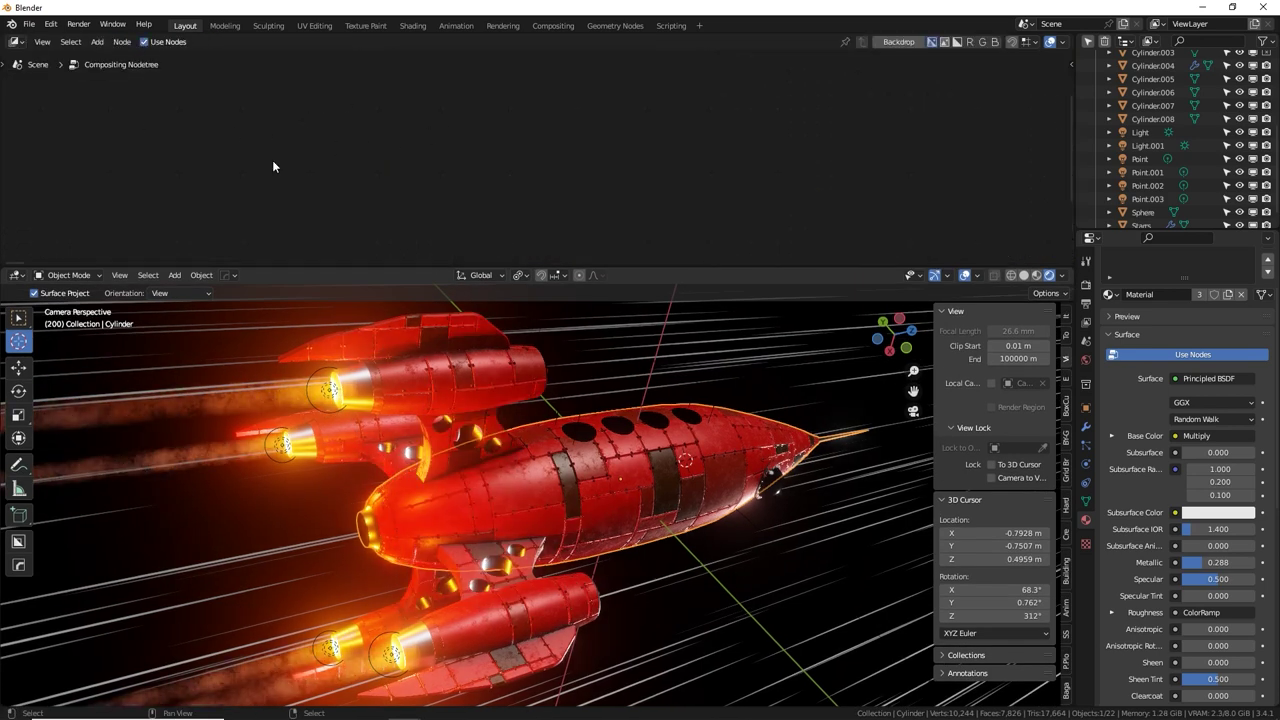
middle_click_drag(272, 161, 264, 218)
key("Home")
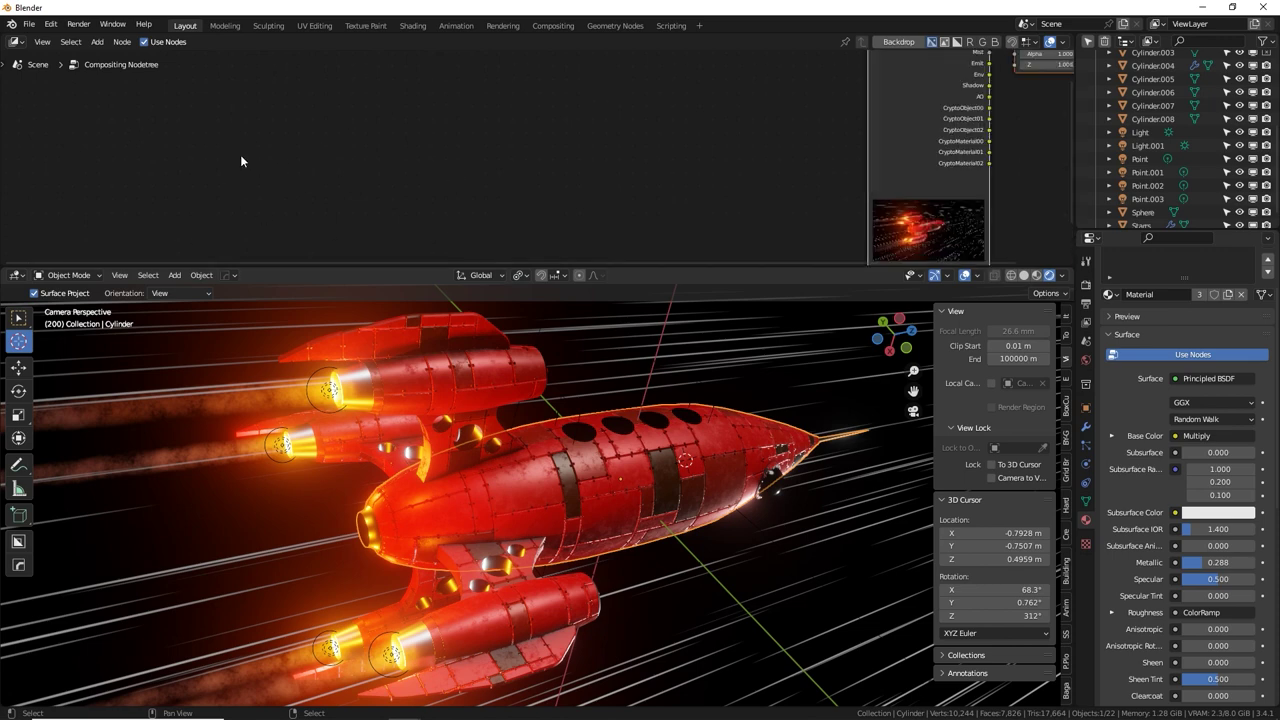
Move the Composite node away from Render Layers and insert a Glare node on the image link between them.
scroll(618, 105, "up", 2)
middle_click_drag(621, 100, 624, 186)
scroll(624, 186, "up", 3)
left_click(687, 163)
left_click_drag(604, 150, 924, 149)
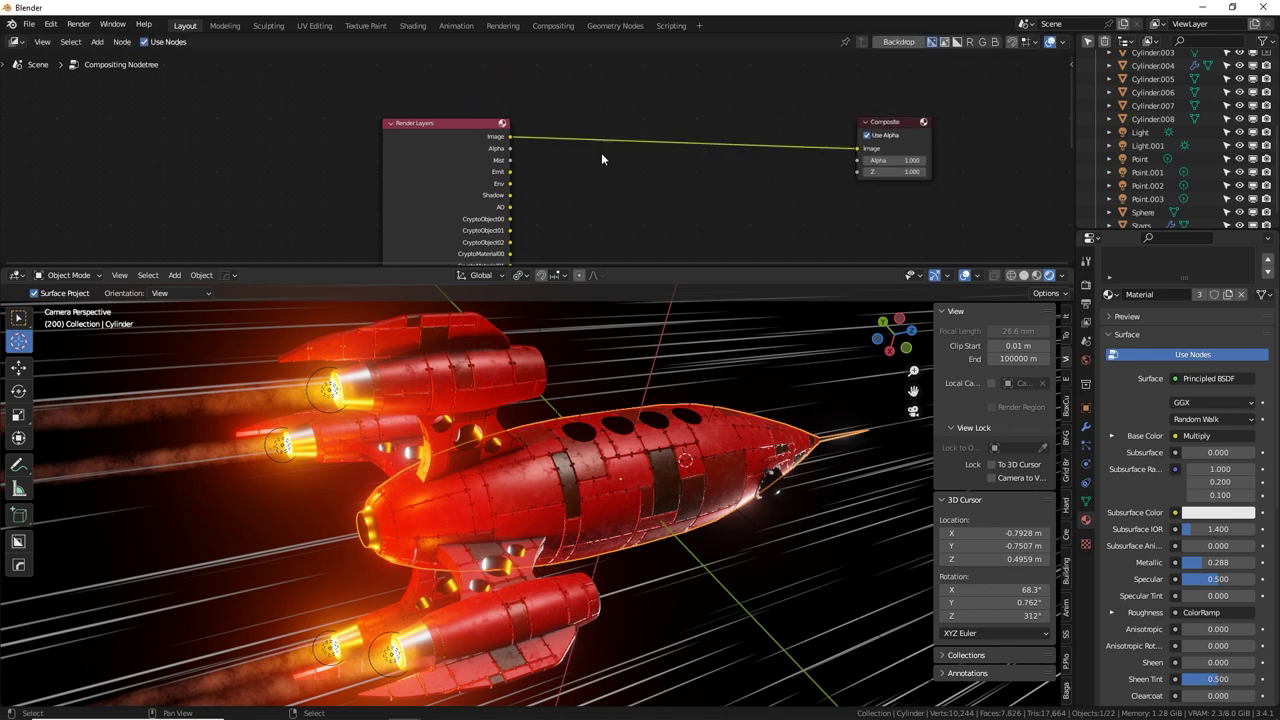
key("shift+a")
left_click(602, 153)
type("gla")
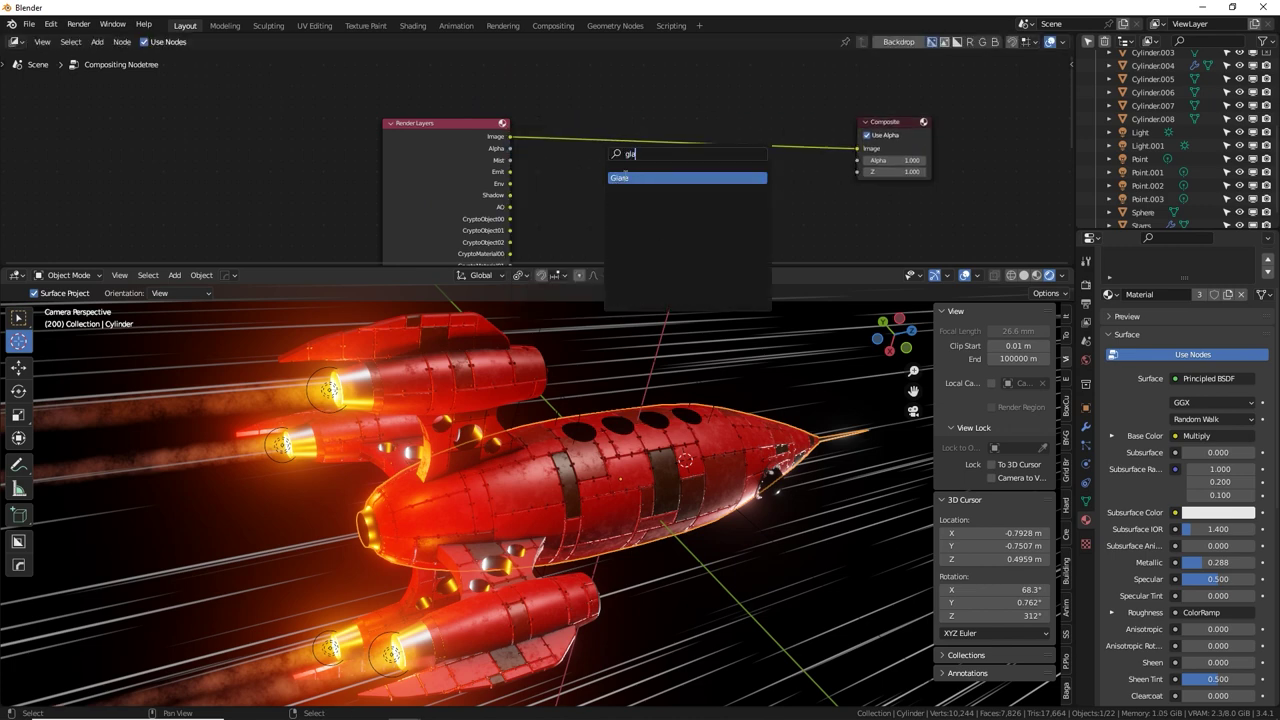
left_click(626, 176)
left_click(615, 147)
Set the Glare node's type to Fog Glow and its quality to High.
scroll(645, 173, "up", 3)
left_click(689, 136)
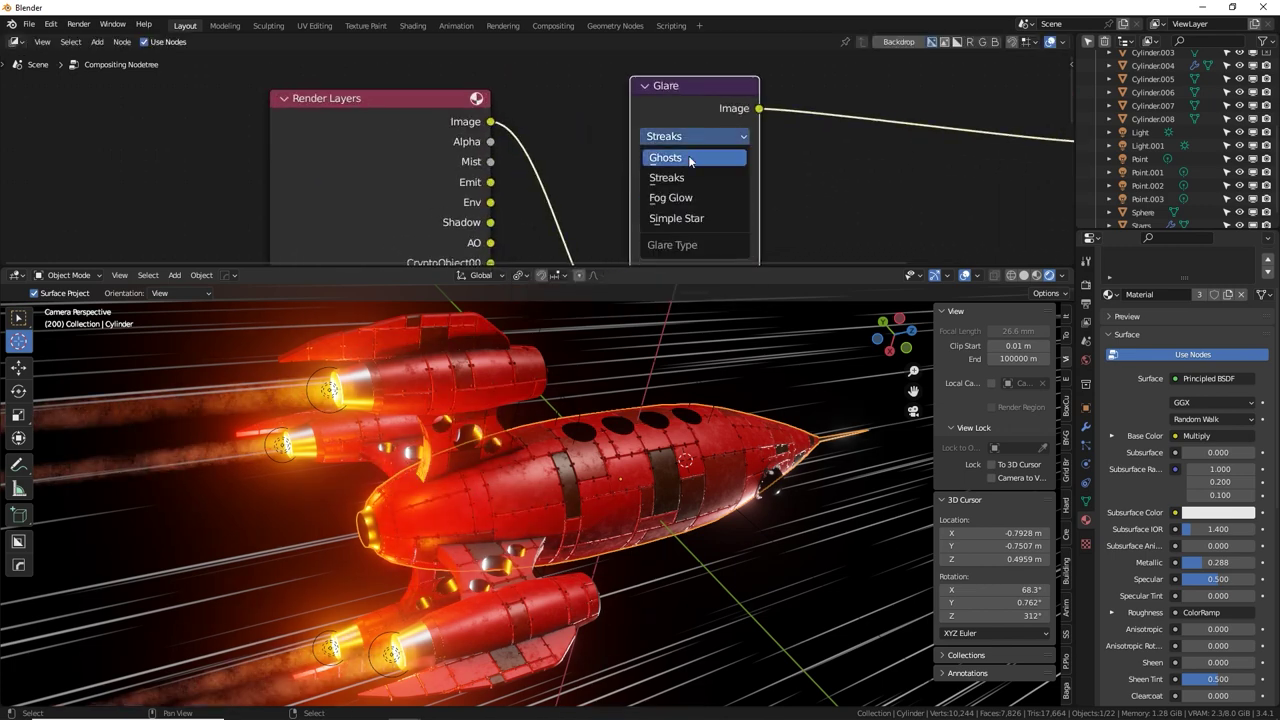
left_click(692, 198)
middle_click_drag(791, 191, 737, 150)
left_click(632, 117)
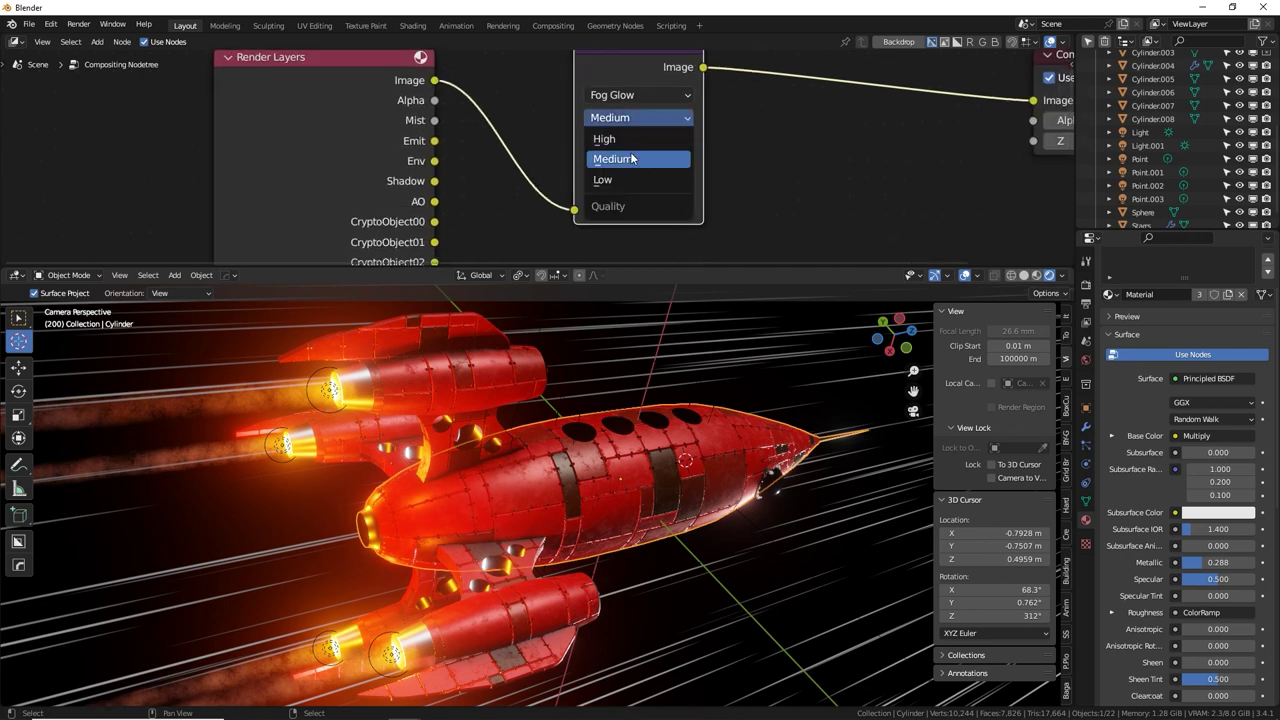
left_click(630, 141)
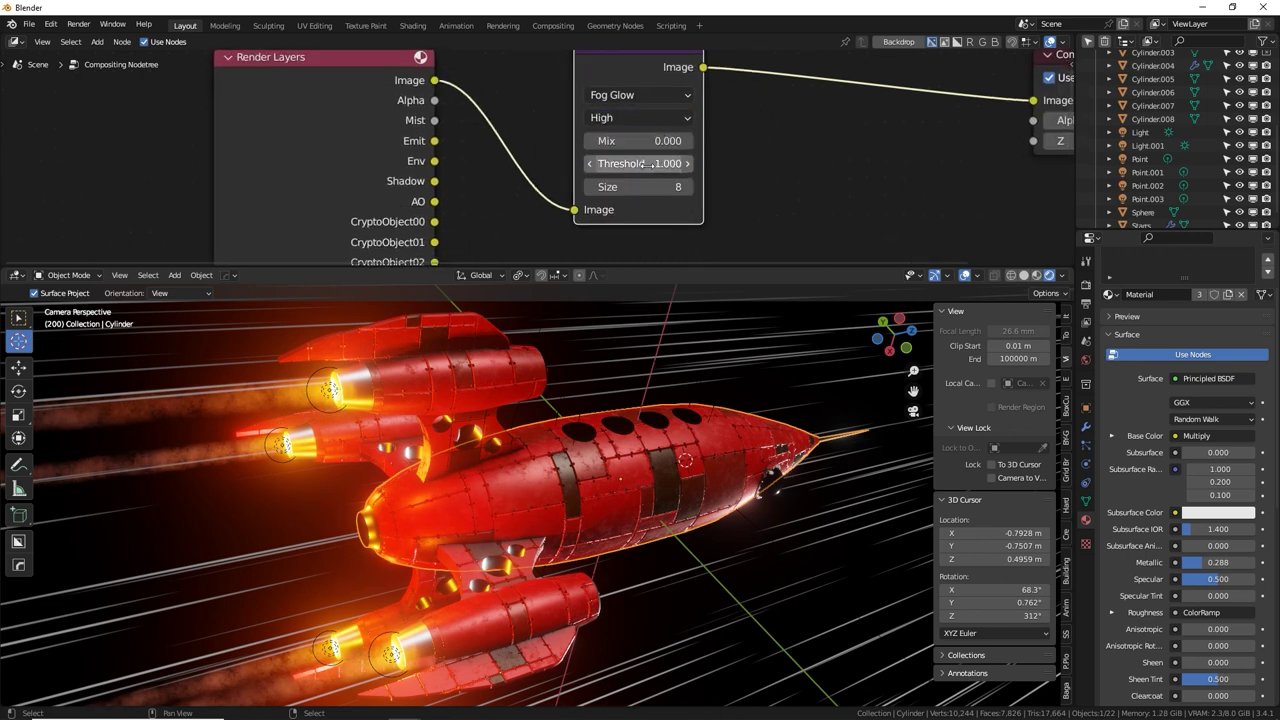
Inspect the glow around the engines and nose in the composited render.
key("F11")
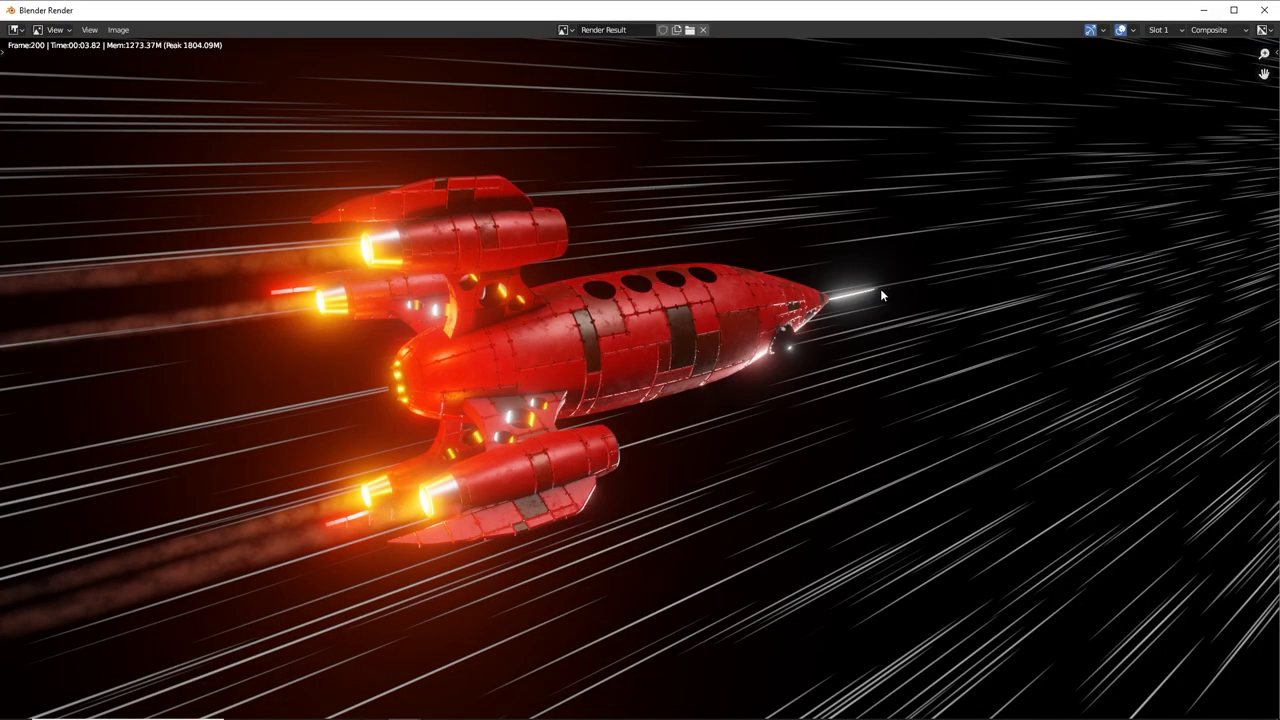
scroll(845, 298, "up", 4)
scroll(951, 302, "down", 4)
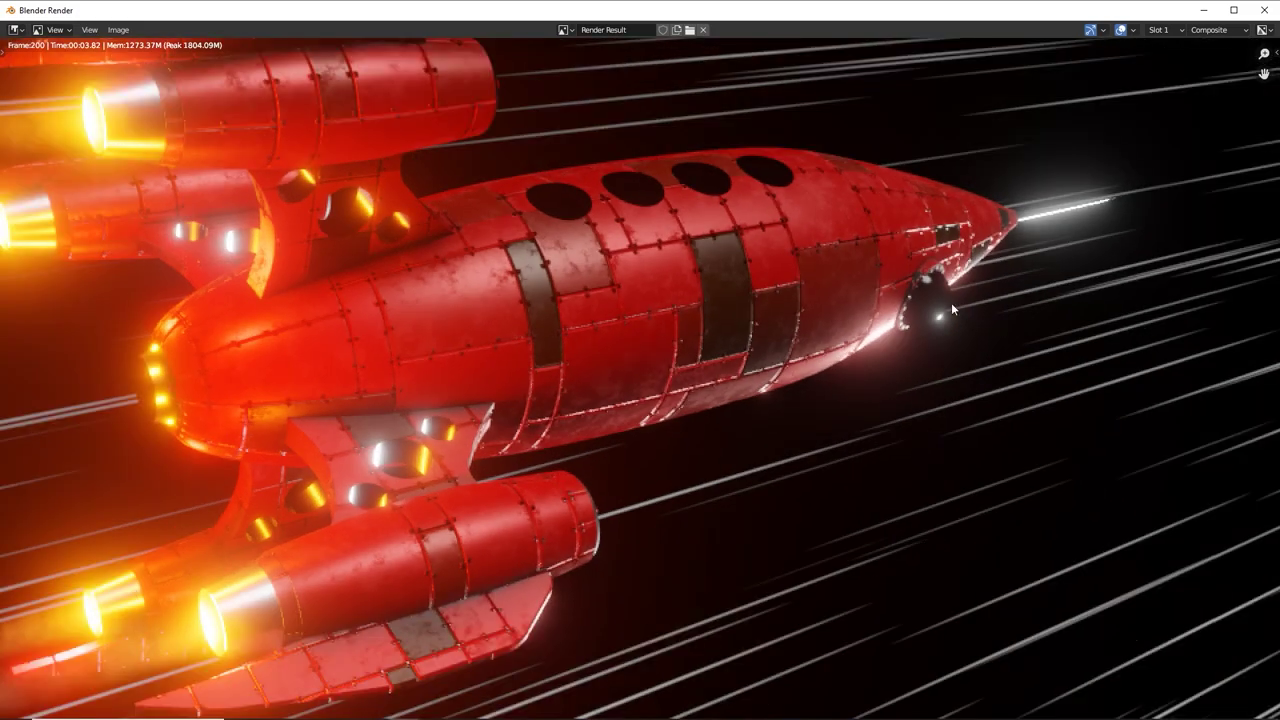
Set the Glare node's Threshold to 0.310 and check the composited render.
key("F11")
mouse_move(648, 167)
left_mouse_down()
mouse_move(602, 167)
mouse_move(626, 168)
left_mouse_up()
key("F11")
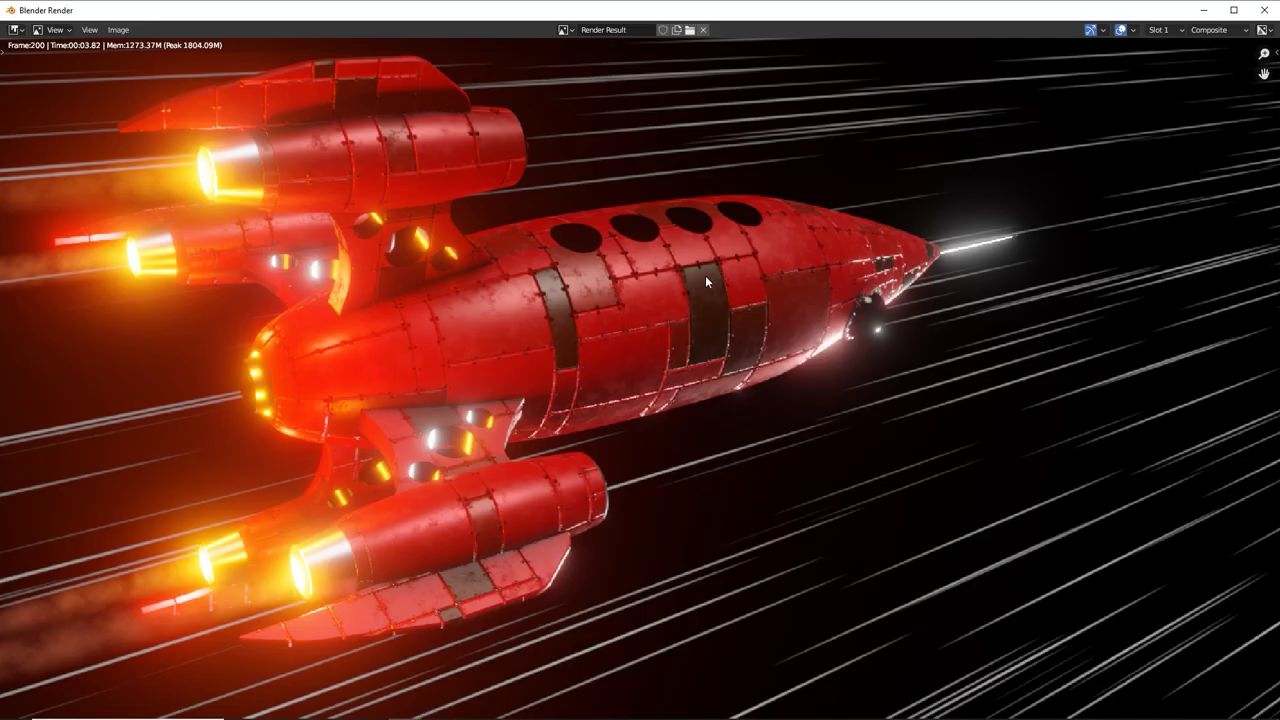
scroll(688, 276, "down", 2)
key("Escape")
Switch the render engine from Eevee to Cycles and render frame 200 for comparison.
left_click(1087, 285)
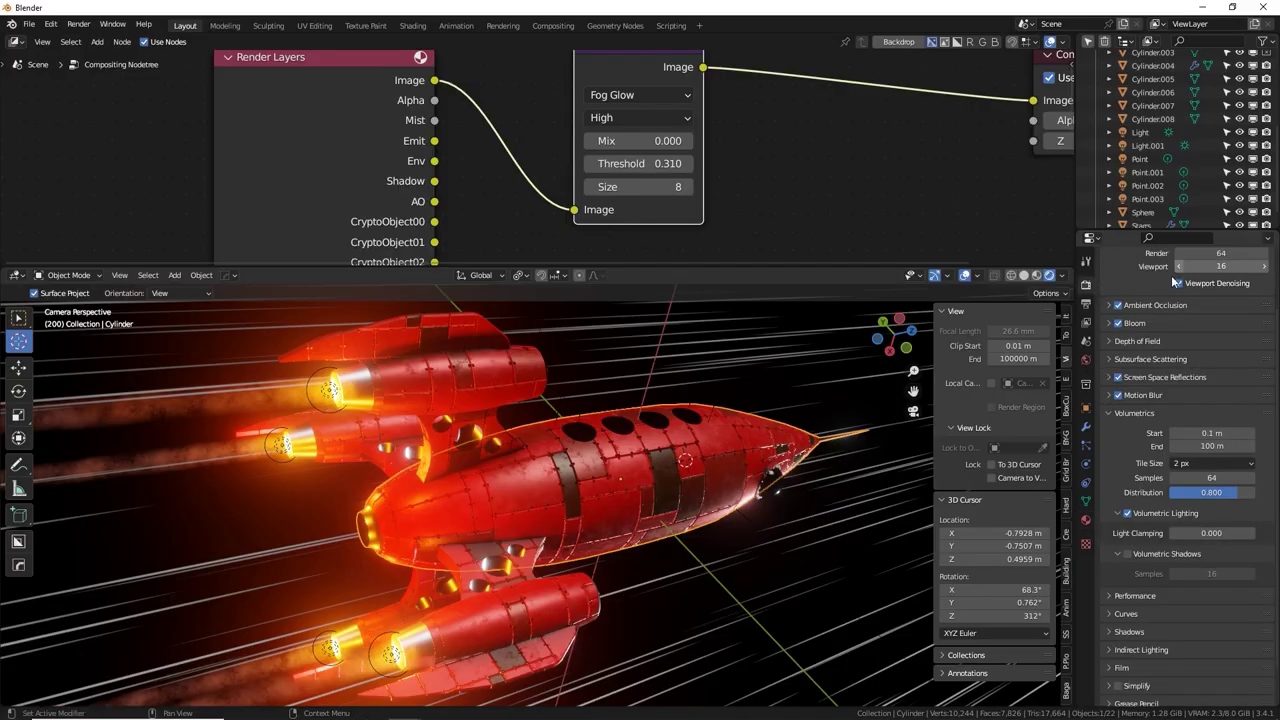
scroll(1172, 531, "up", 3)
left_click(1197, 283)
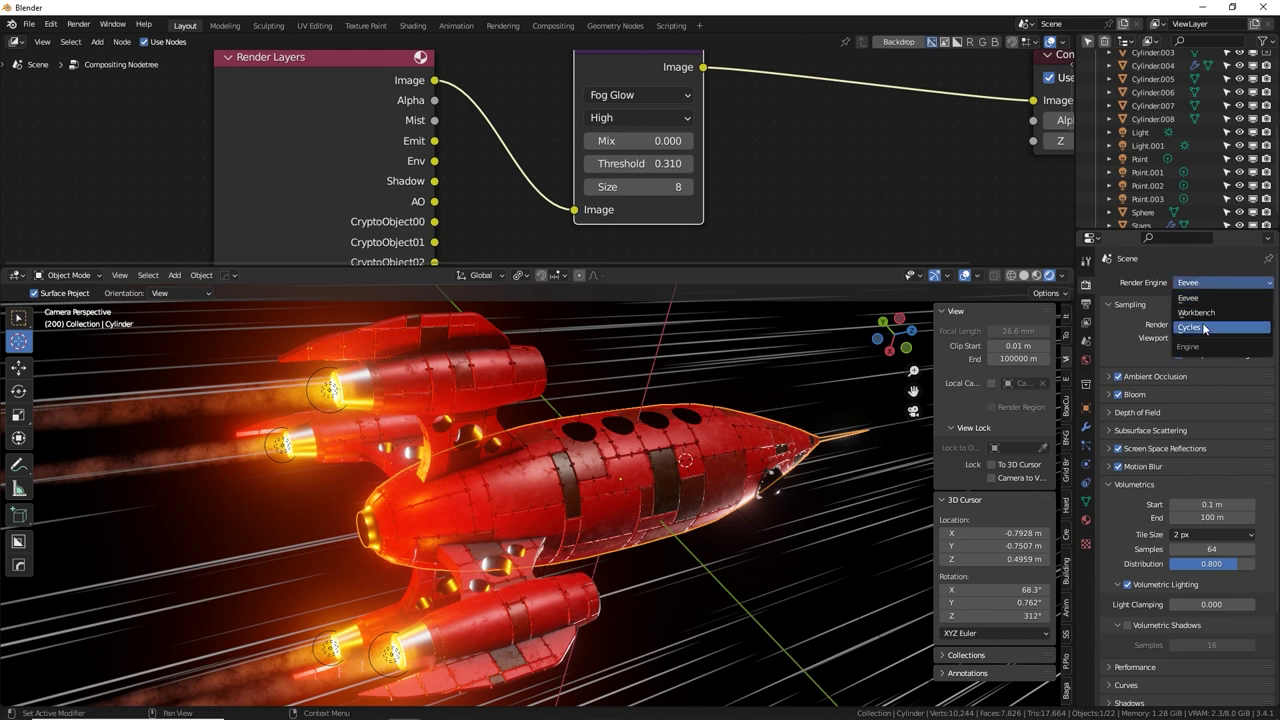
left_click(1197, 327)
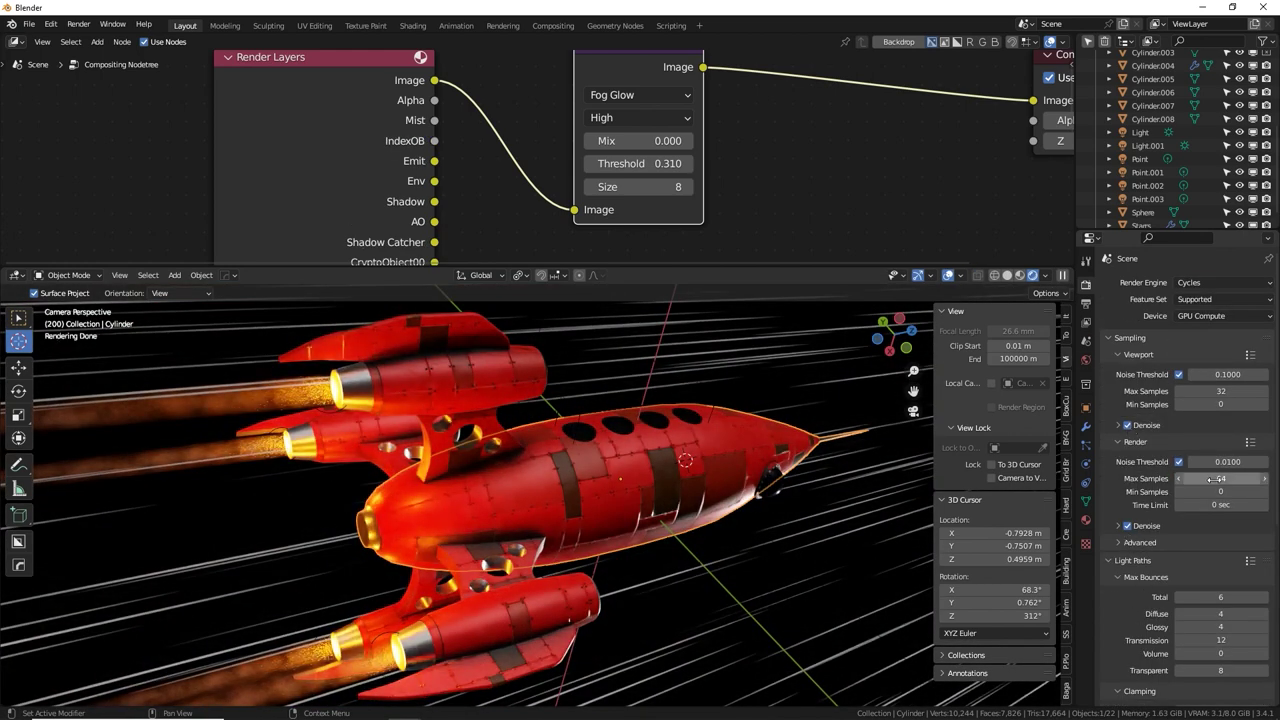
key("F12")
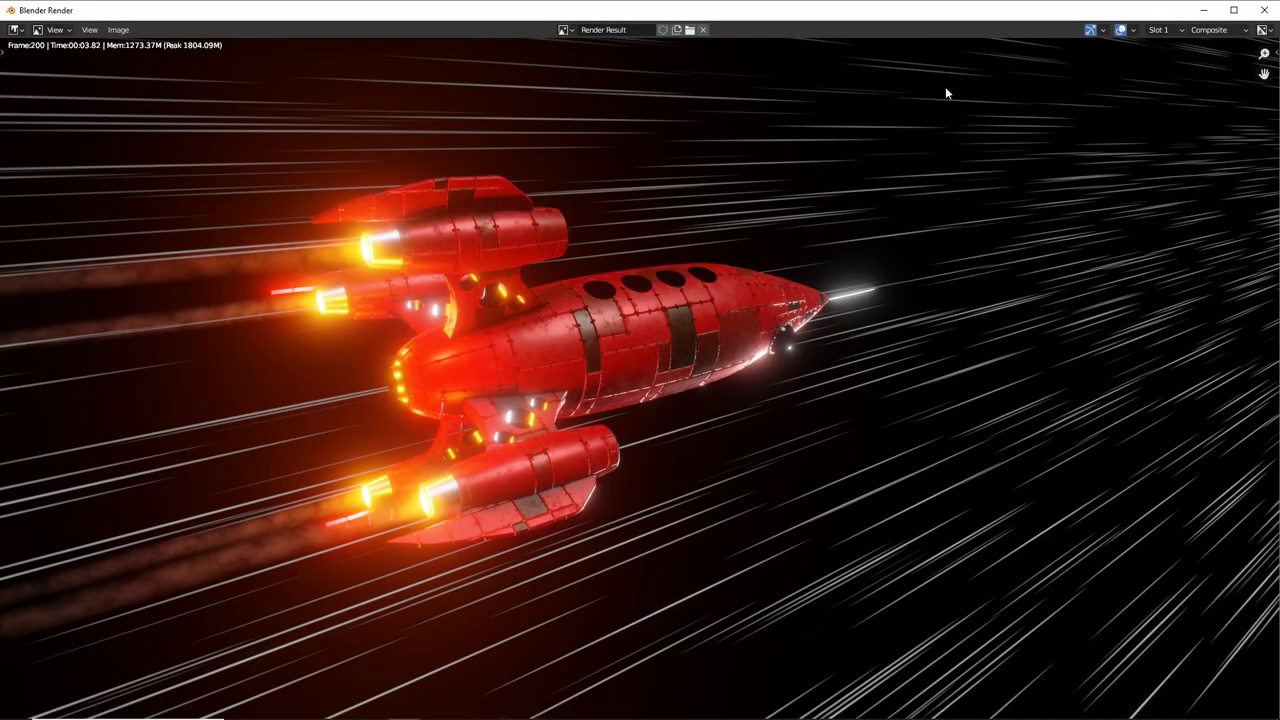
Compare the Eevee render in Slot 1 with the Cycles render in Slot 2, examining the engine glow, reflections and hull surface.
key("j")
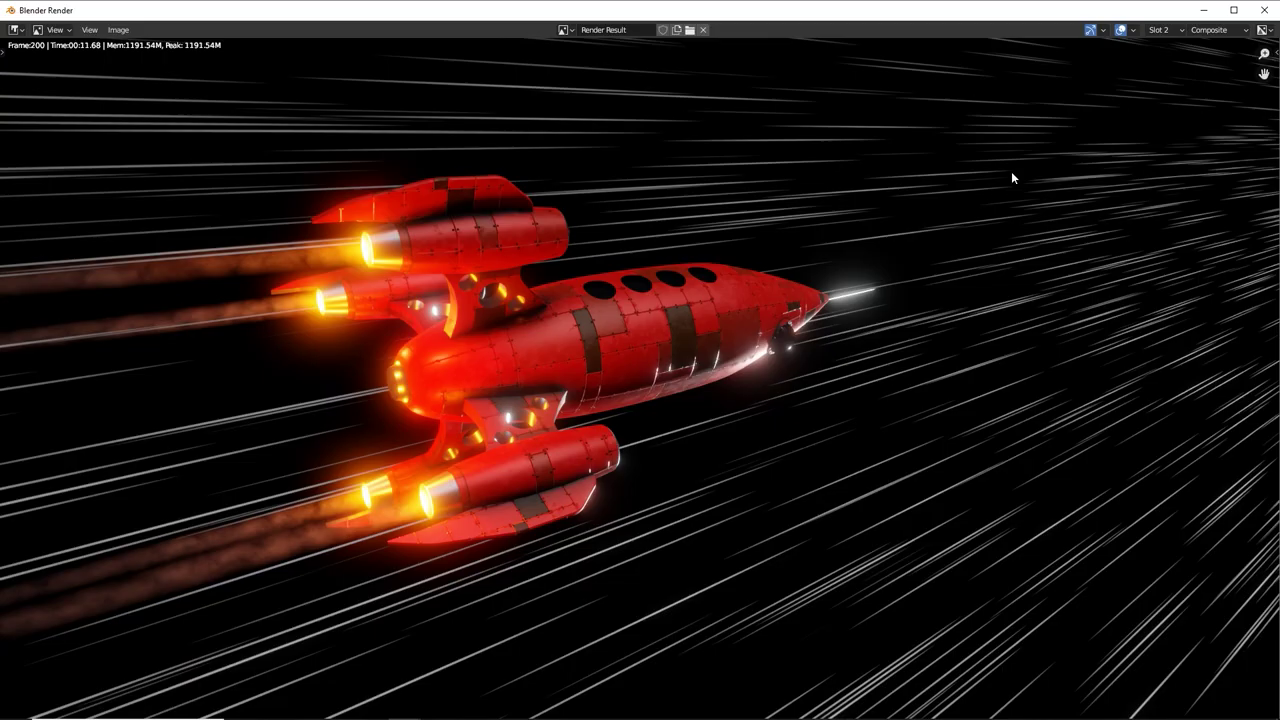
key("j")
key("j")
key("j")
key("j")
key("j")
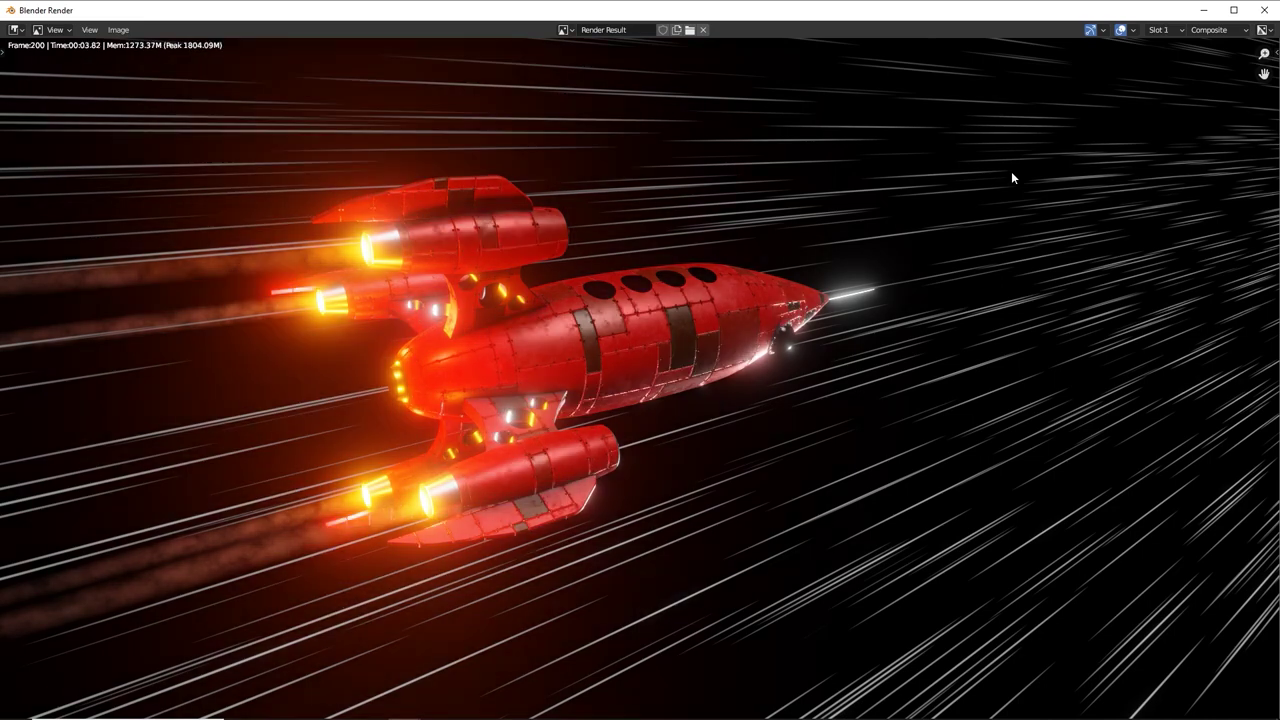
key("j")
key("j")
key("j")
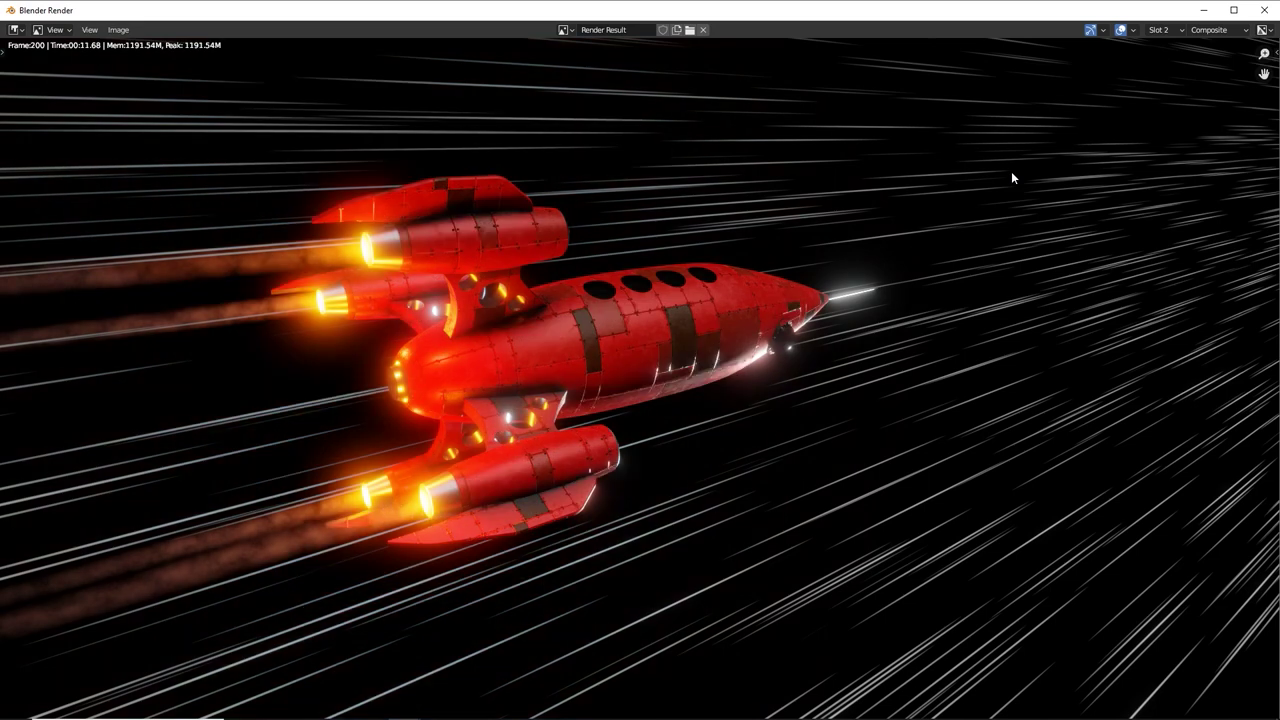
key("j")
key("j")
key("j")
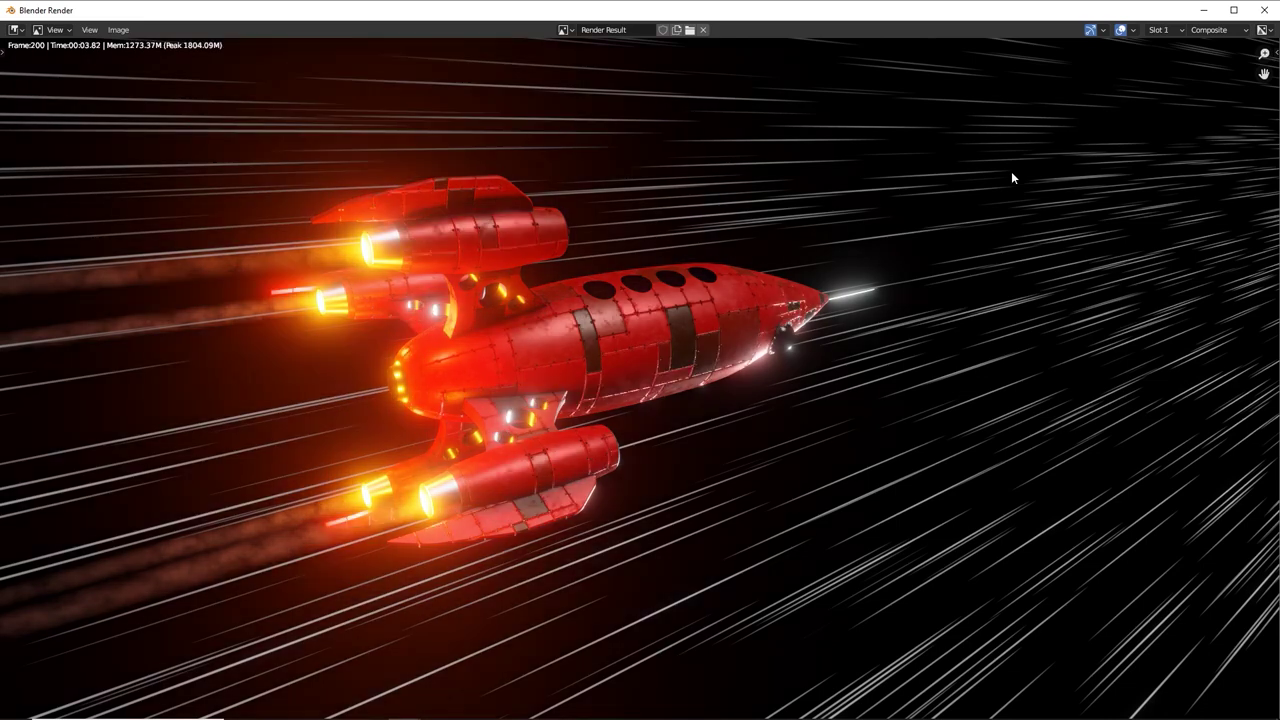
key("j")
key("j")
key("j")
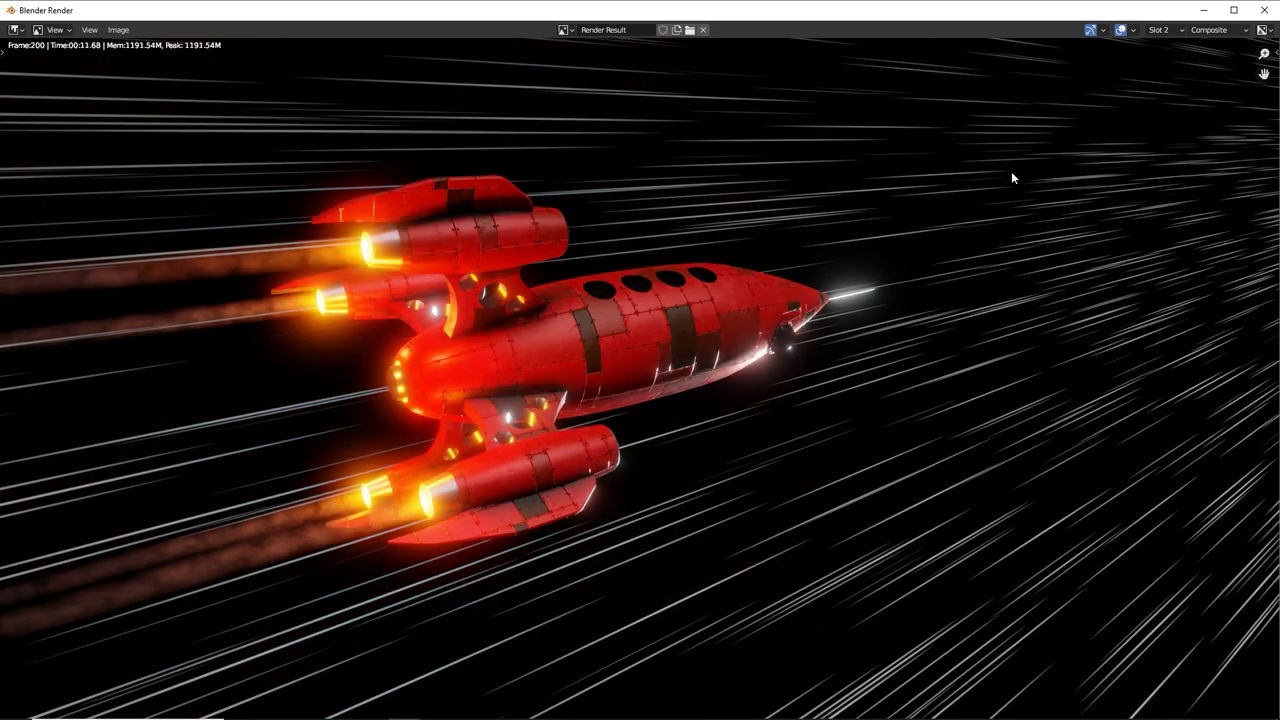
key("j")
key("j")
key("j")
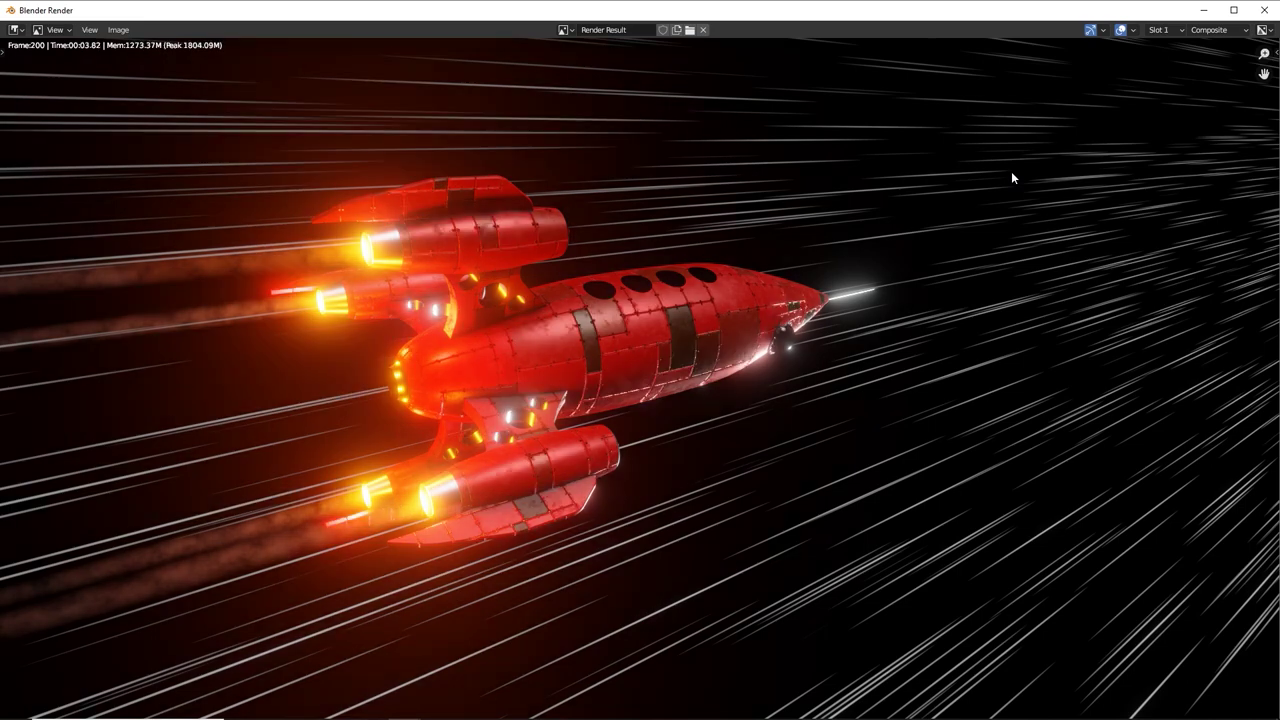
key("j")
key("j")
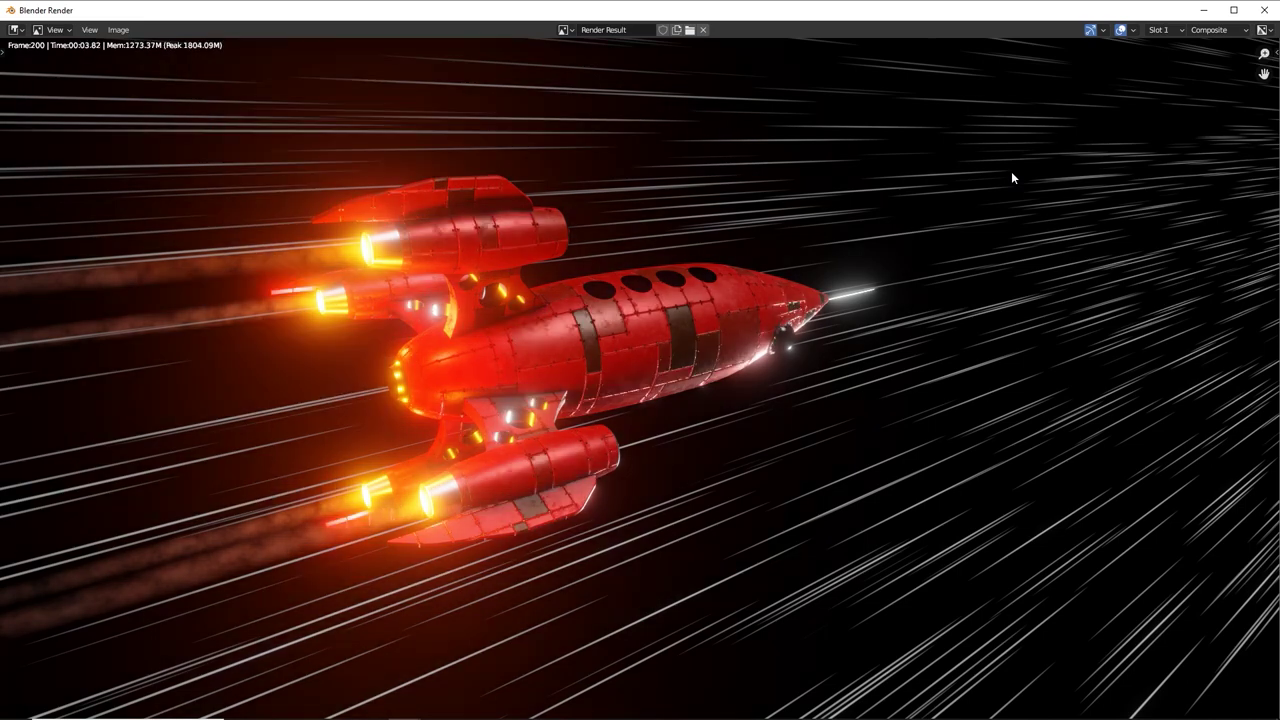